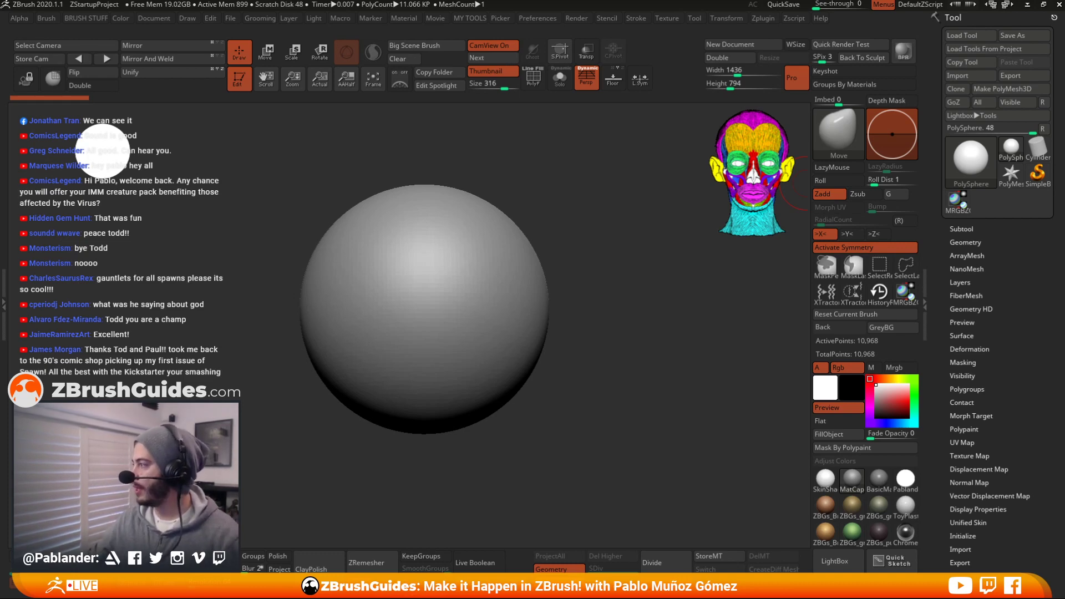
Switch to the browser and review the 2020 First Contact contest winners in the Character, Environment and Transport categories
drag(1064, 145, 492, 2)
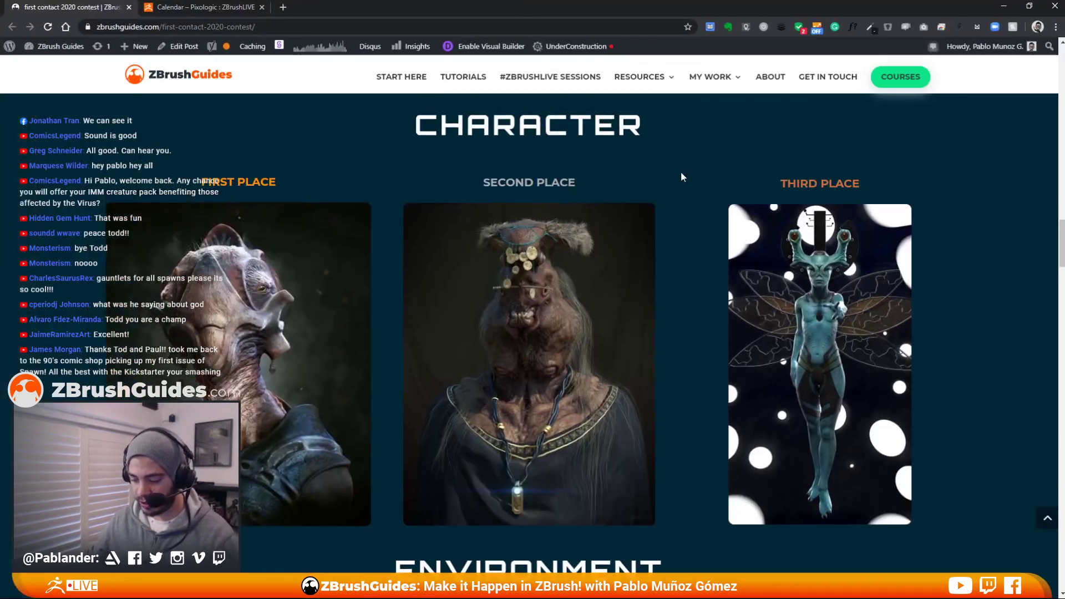
scroll(665, 197, up, 5)
scroll(602, 329, up, 15)
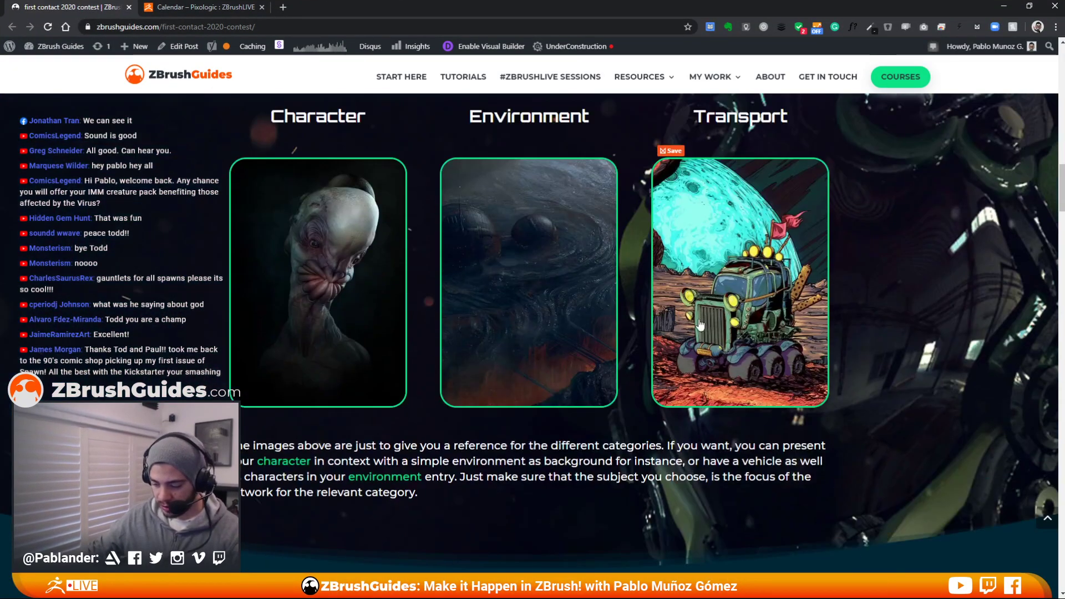
scroll(470, 242, up, 4)
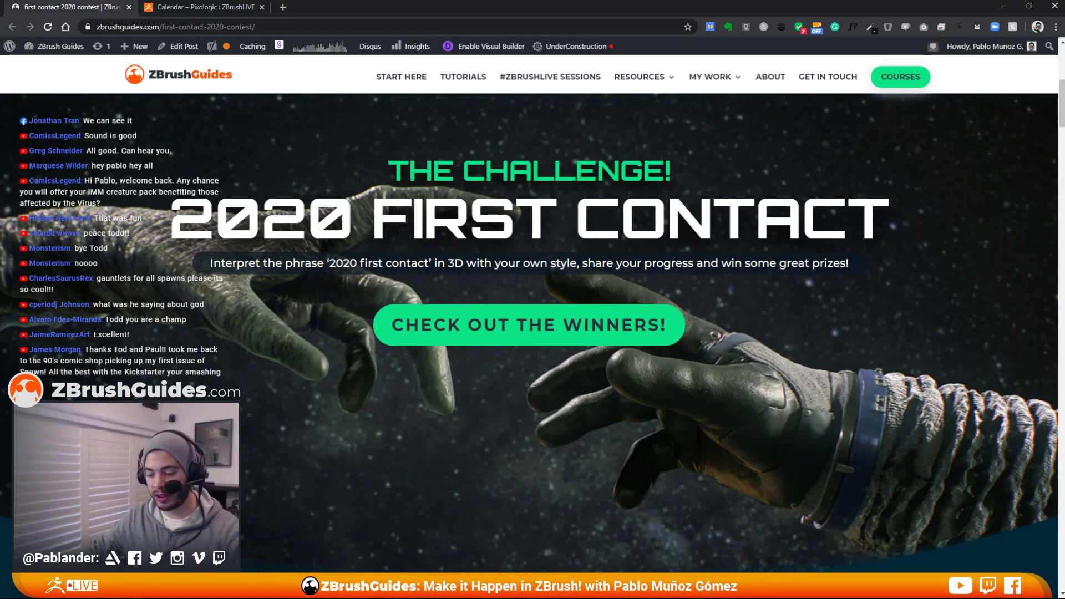
click(553, 330)
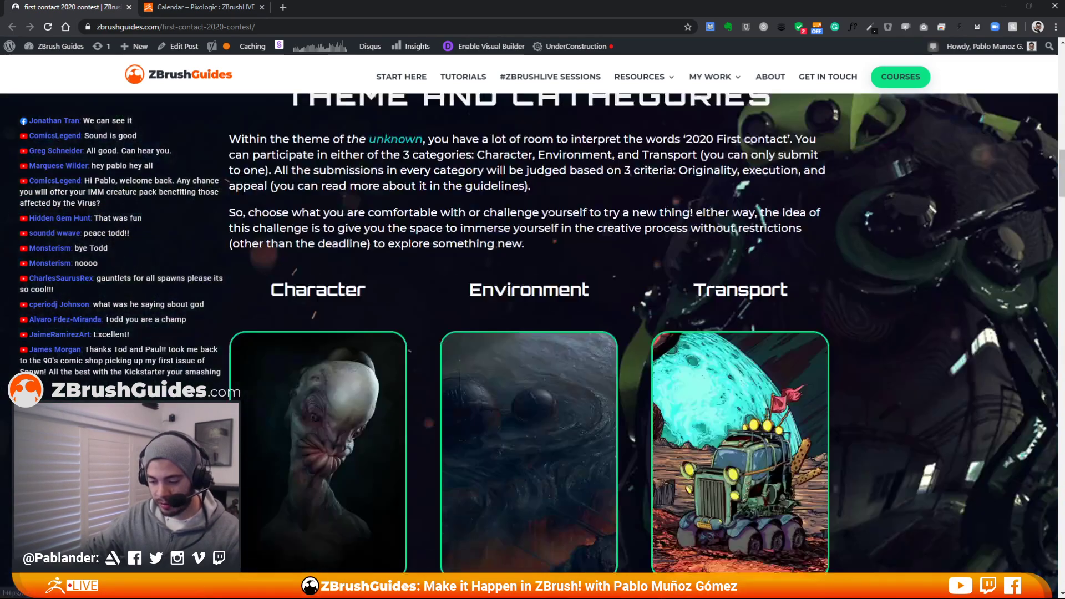
scroll(608, 229, down, 3)
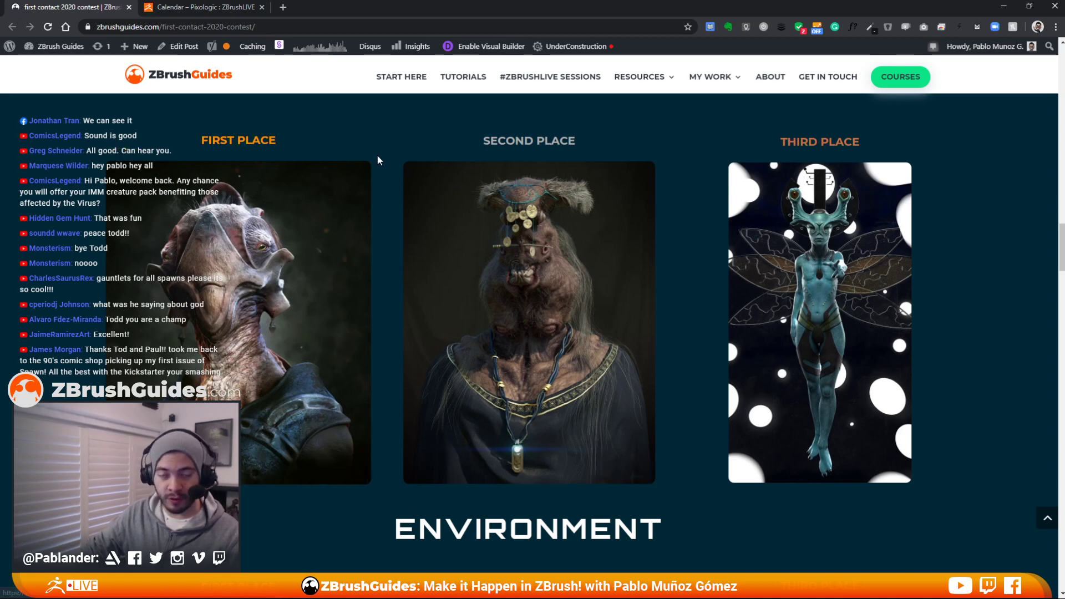
scroll(395, 235, down, 3)
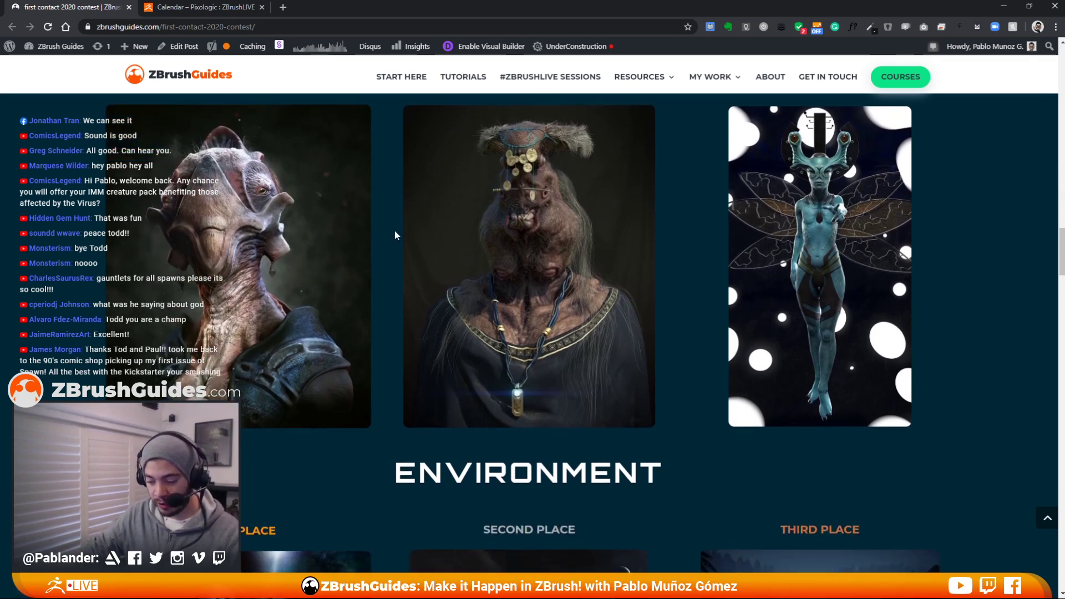
scroll(183, 237, up, 3)
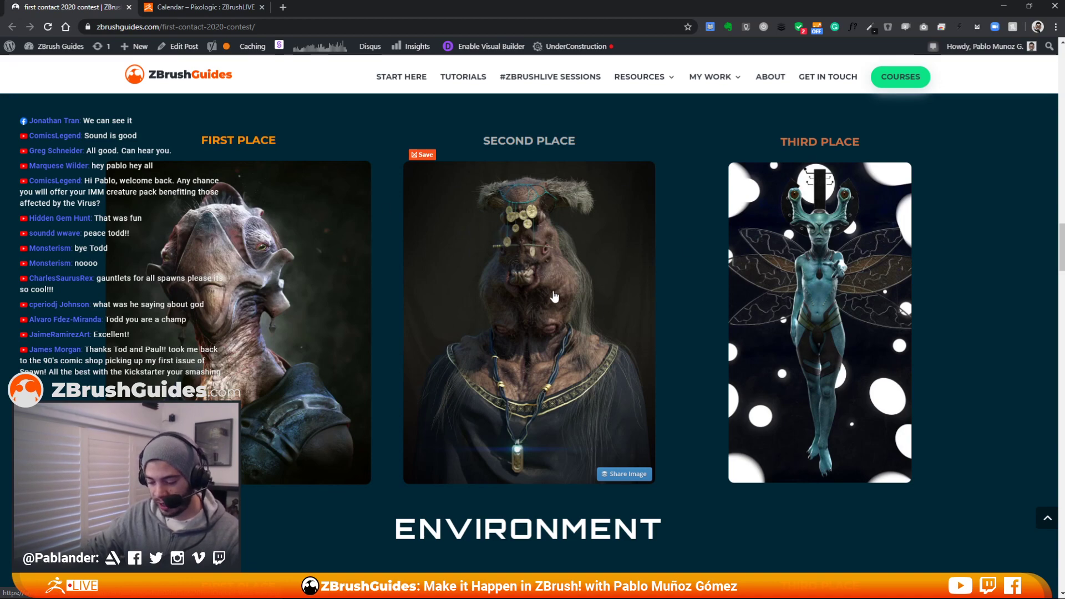
scroll(548, 275, down, 7)
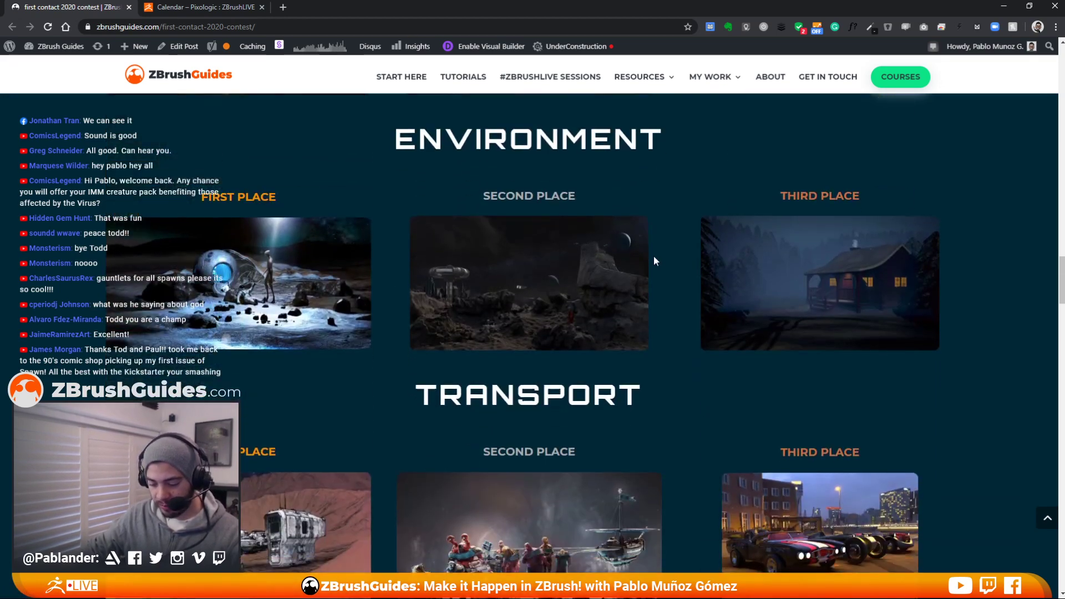
scroll(654, 255, down, 4)
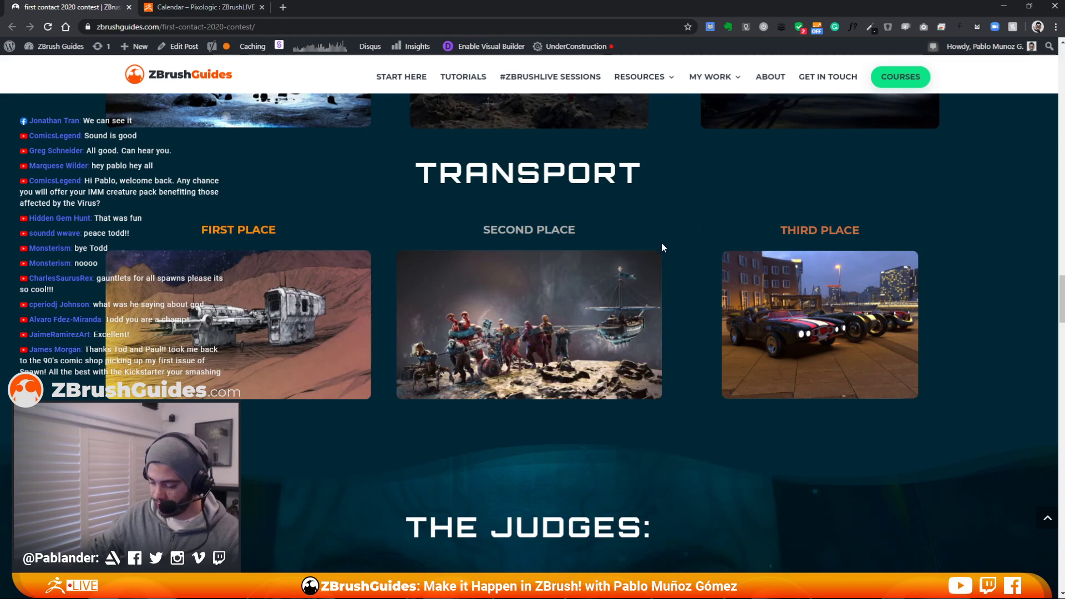
scroll(656, 231, up, 6)
scroll(652, 247, up, 6)
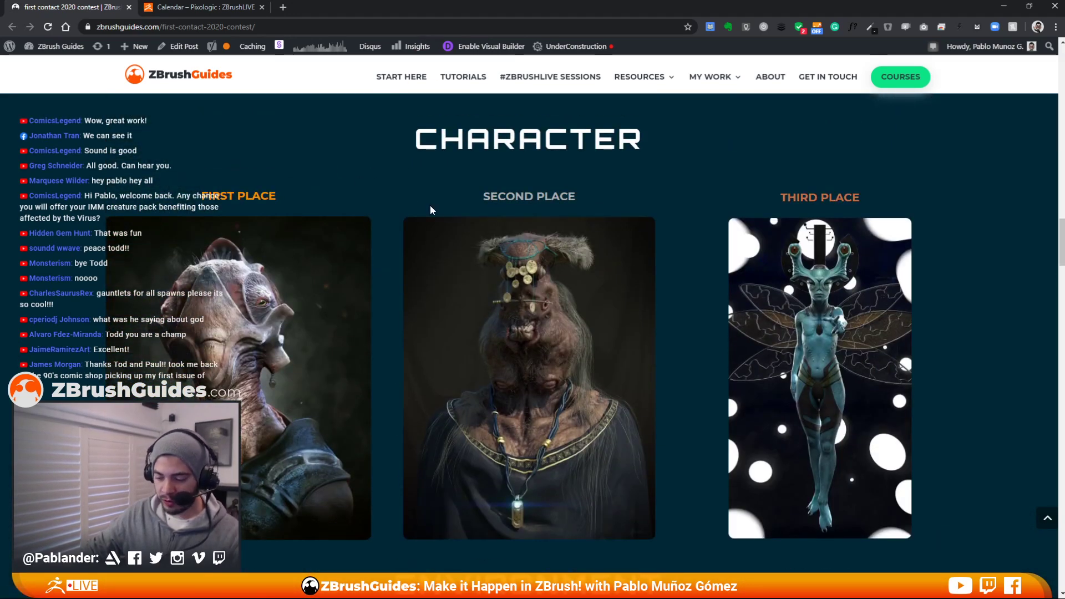
scroll(430, 205, up, 11)
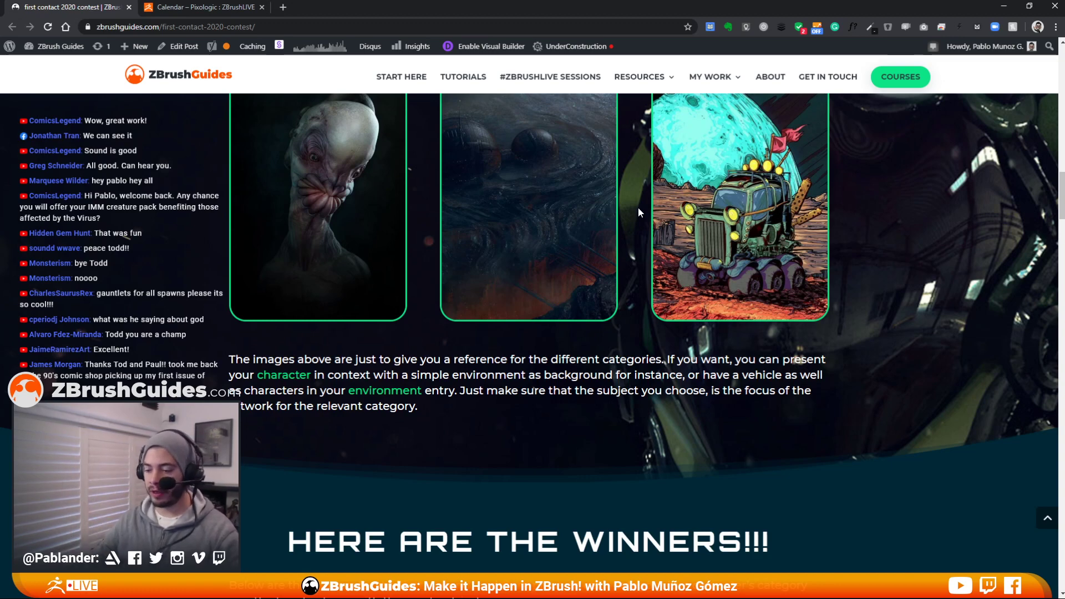
Switch back to ZBrush and load the Hair_strands brush from the _MyBrushes folder of the brush library
double_click(767, 5)
drag(766, 35, 1064, 83)
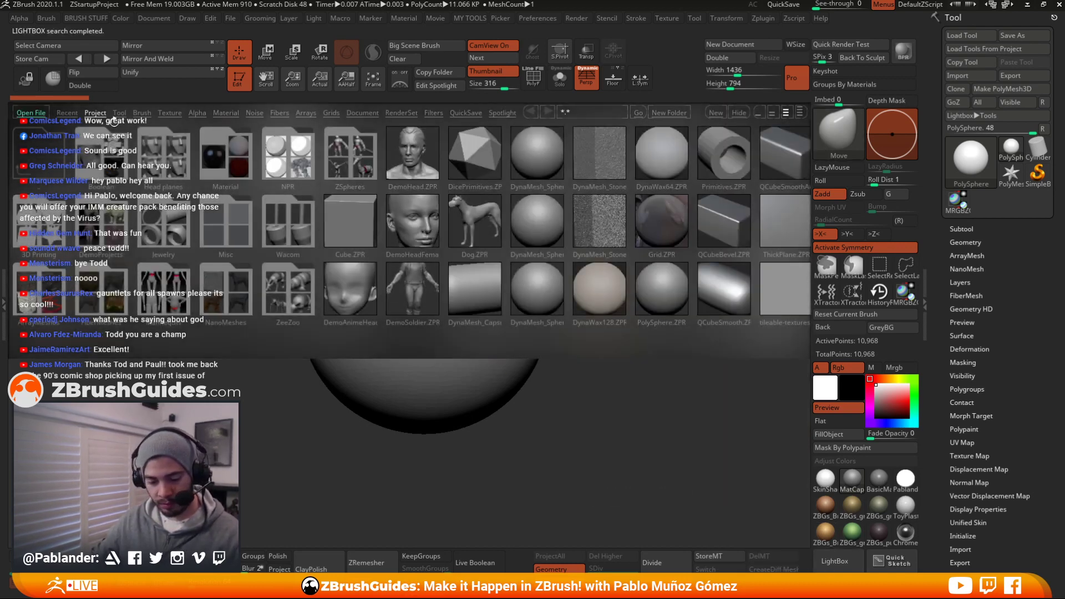
click(142, 113)
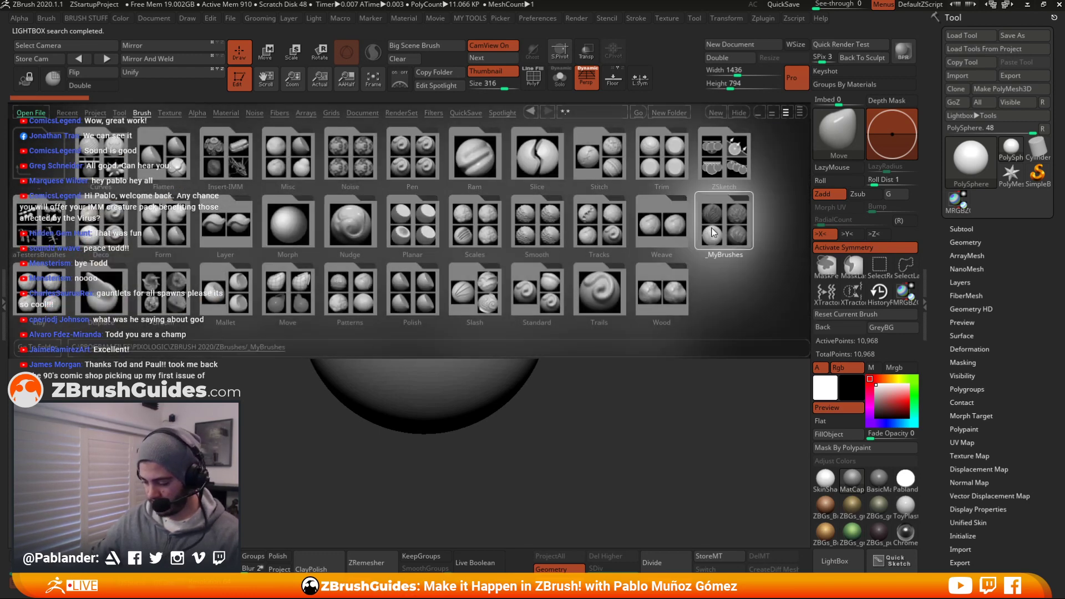
click(711, 232)
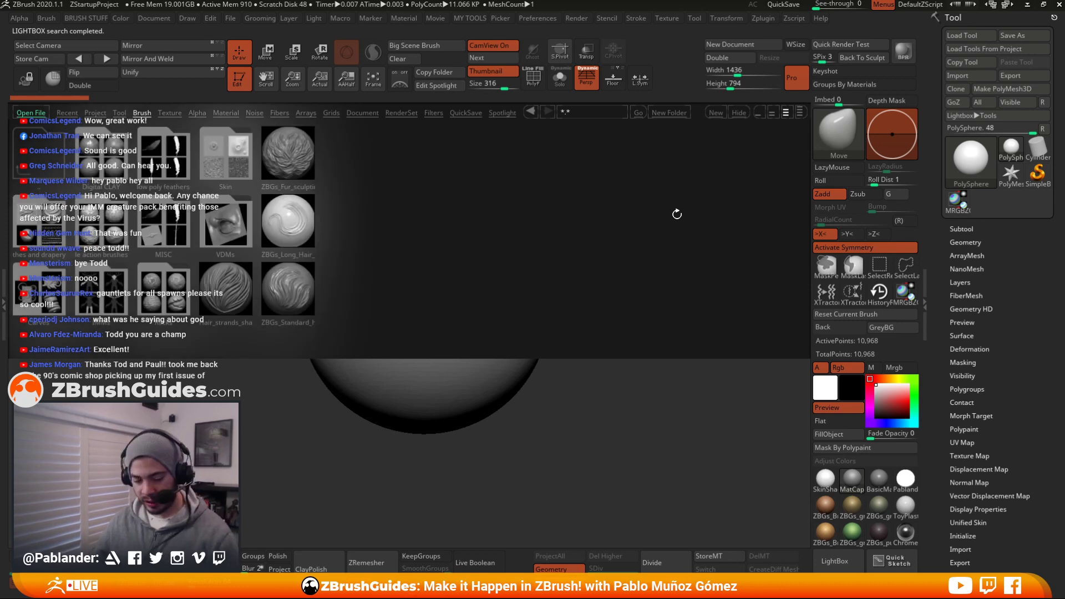
double_click(246, 293)
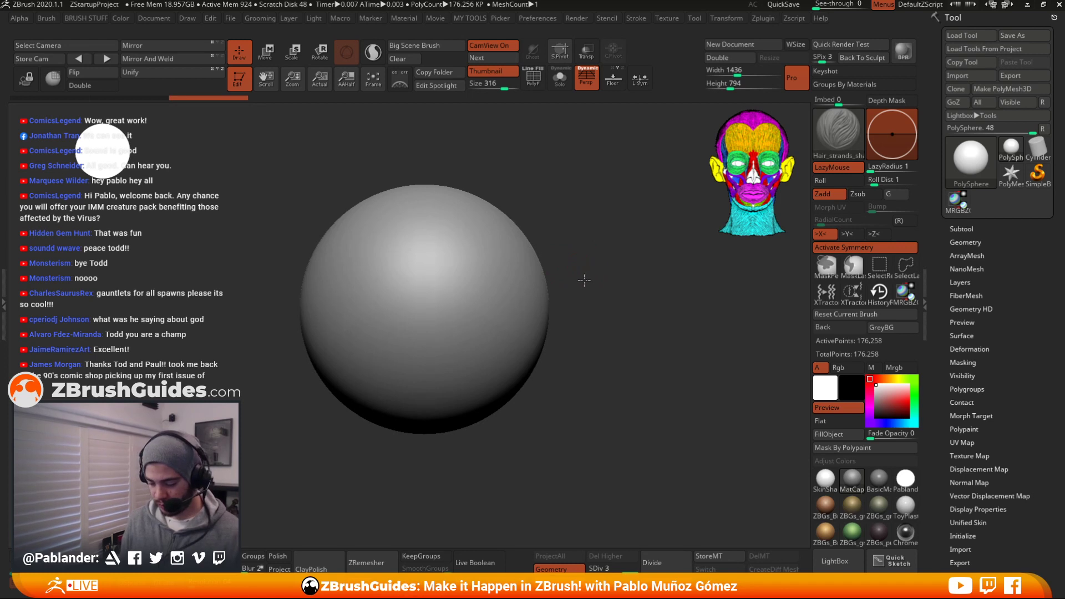
Turn off symmetry and sculpt one S-shaped test strand across the front of the sphere
click(863, 248)
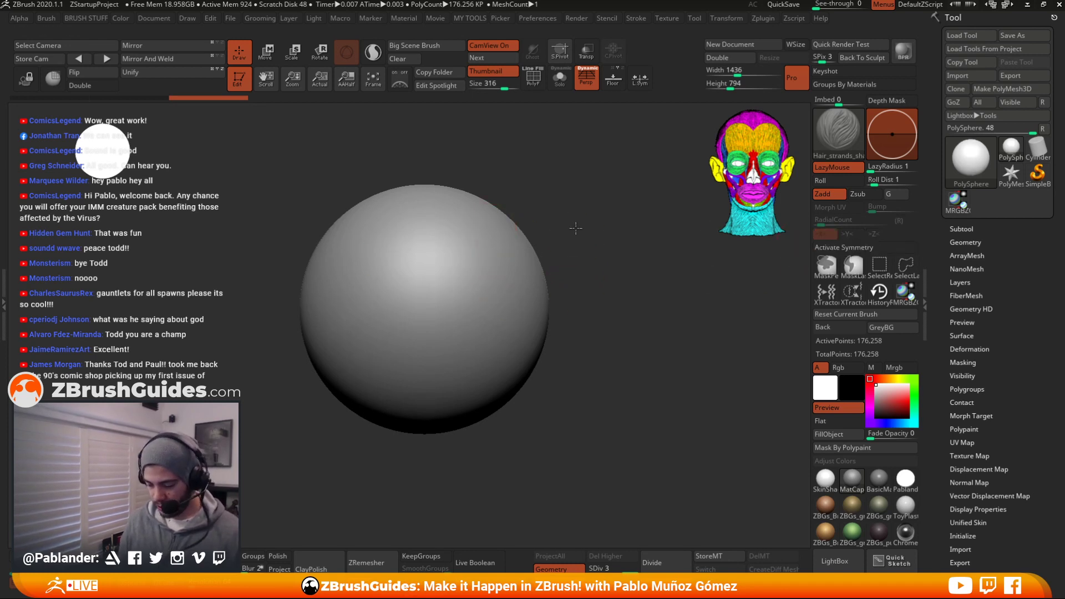
drag(466, 214, 400, 344)
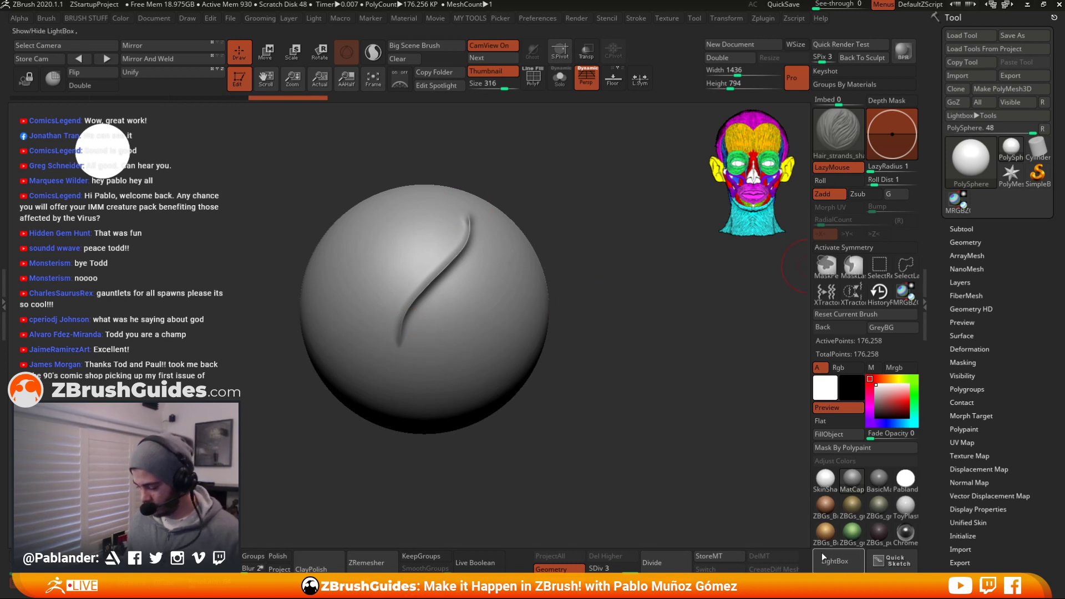
drag(705, 443, 659, 375)
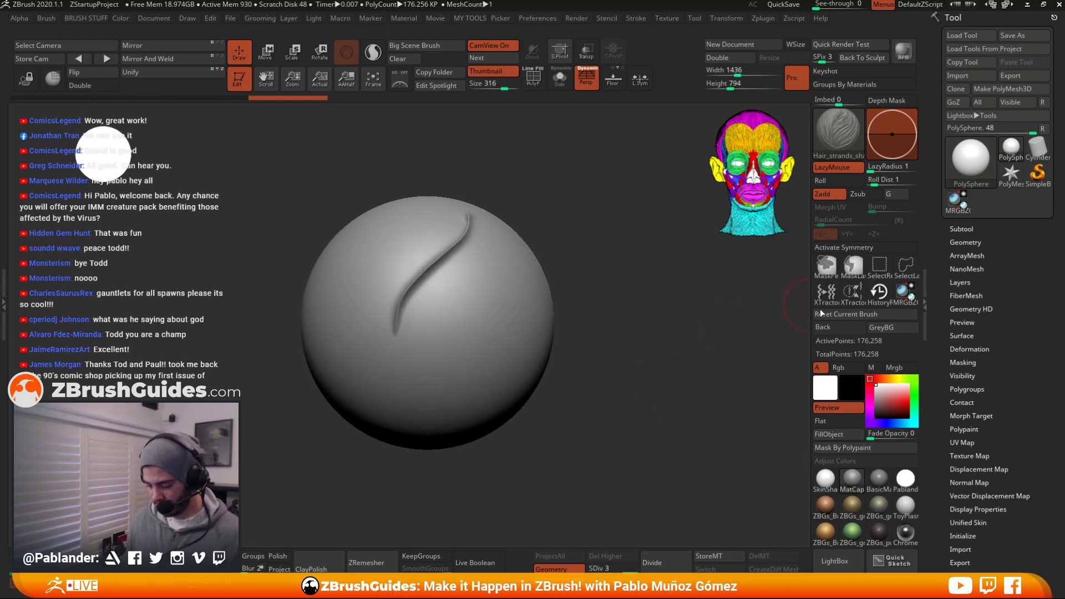
Load the ZBGs_Long_Hair brush from the _MyBrushes folder and try a stroke on the sphere
click(835, 561)
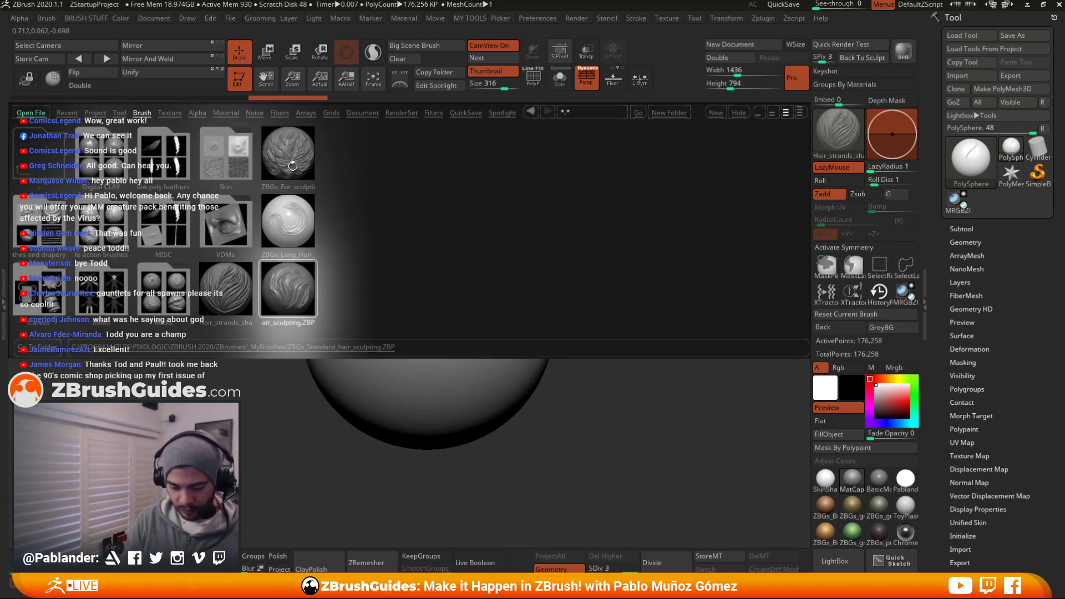
double_click(284, 283)
mouse_move(419, 258)
mouse_down()
mouse_move(388, 289)
mouse_move(366, 350)
mouse_up()
Undo the test strokes on the sphere and subdivide it to level 4
key(ctrl+z)
key(ctrl+z)
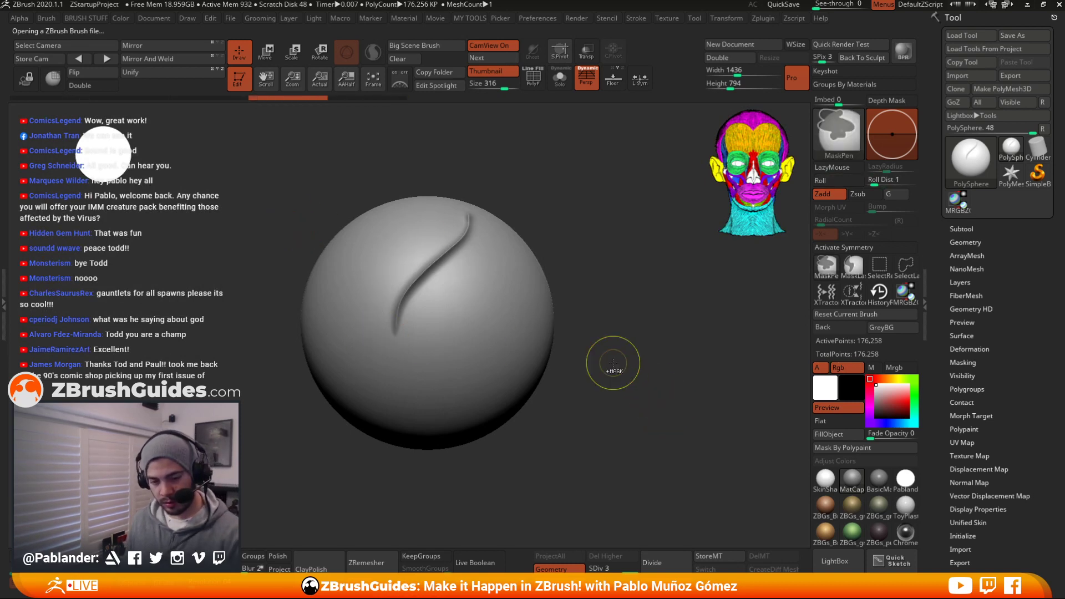
key(ctrl+d)
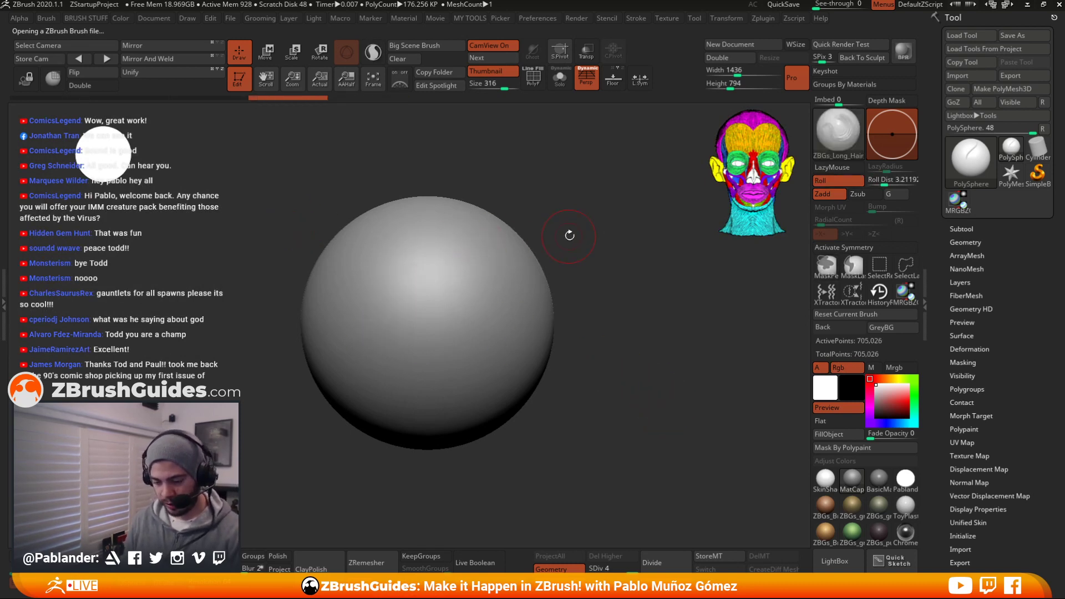
Sculpt overlapping, curved long hair strands down the front of the sphere with the ZBGs_Long_Hair brush
drag(574, 236, 577, 219)
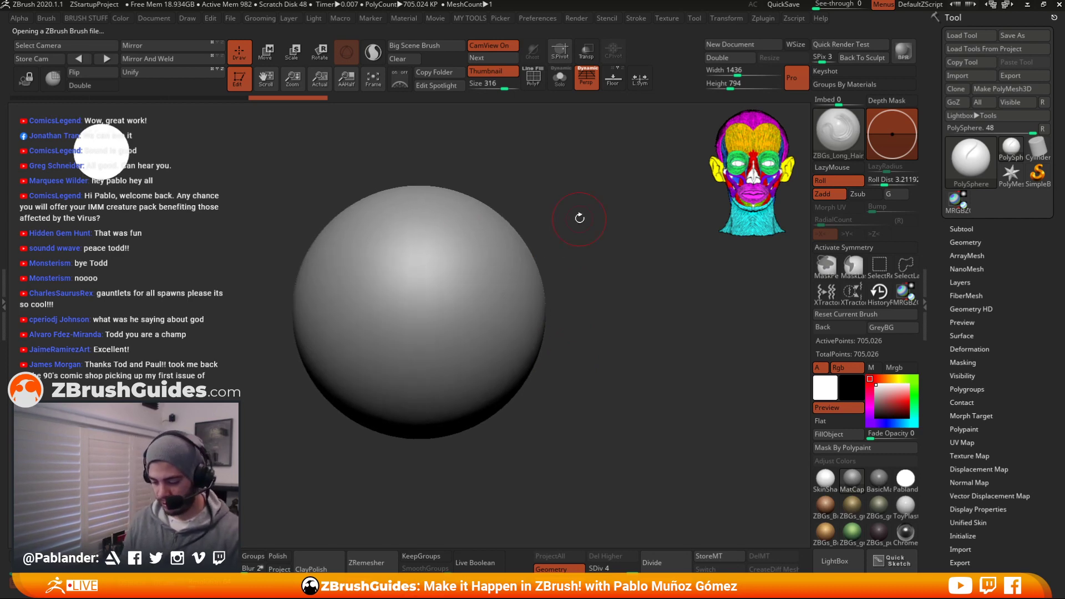
key(space)
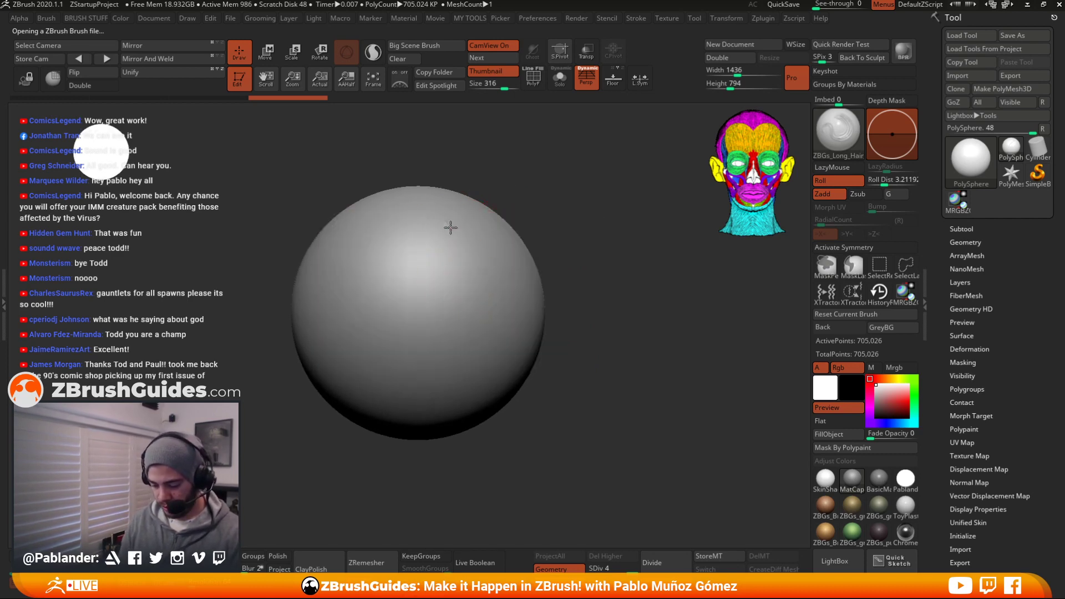
drag(451, 224, 414, 317)
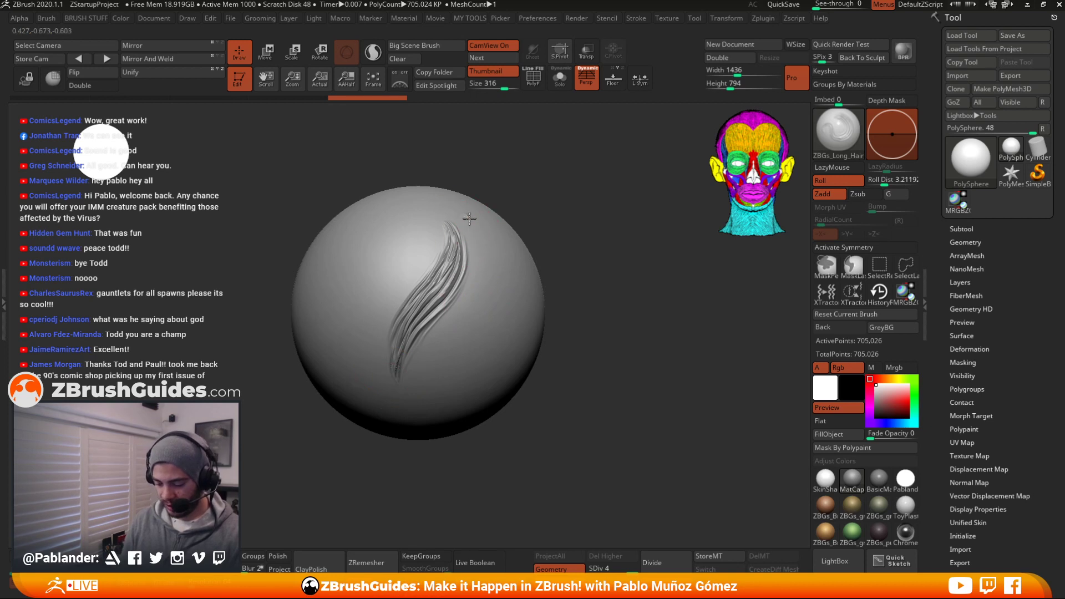
drag(474, 217, 441, 370)
mouse_move(501, 243)
mouse_down()
mouse_move(501, 300)
mouse_move(415, 383)
mouse_up()
drag(515, 291, 426, 389)
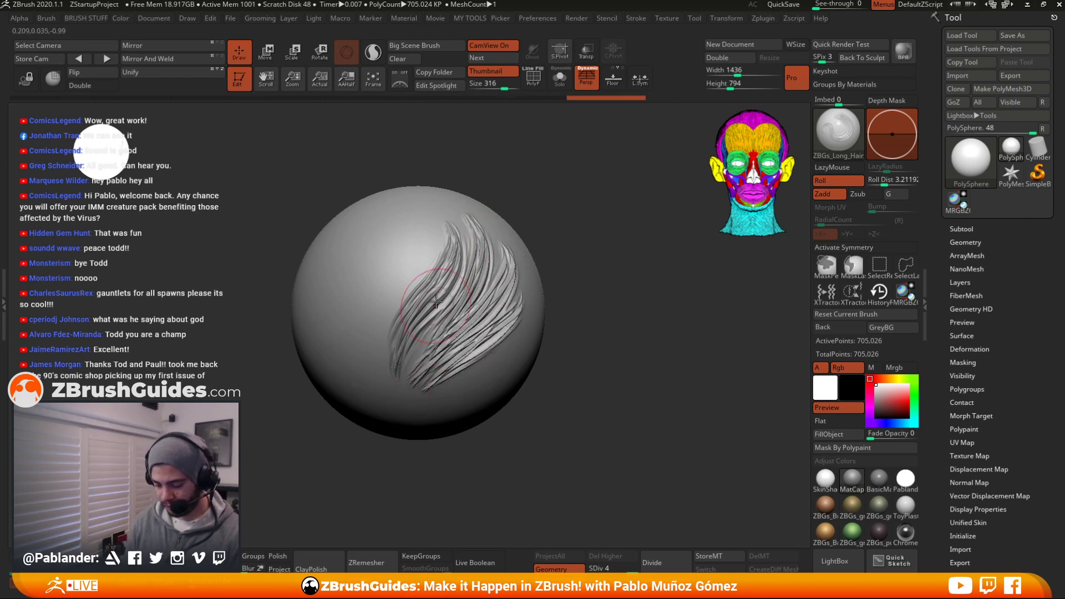
mouse_move(424, 216)
mouse_down()
mouse_move(362, 394)
mouse_move(343, 368)
mouse_move(346, 382)
mouse_up()
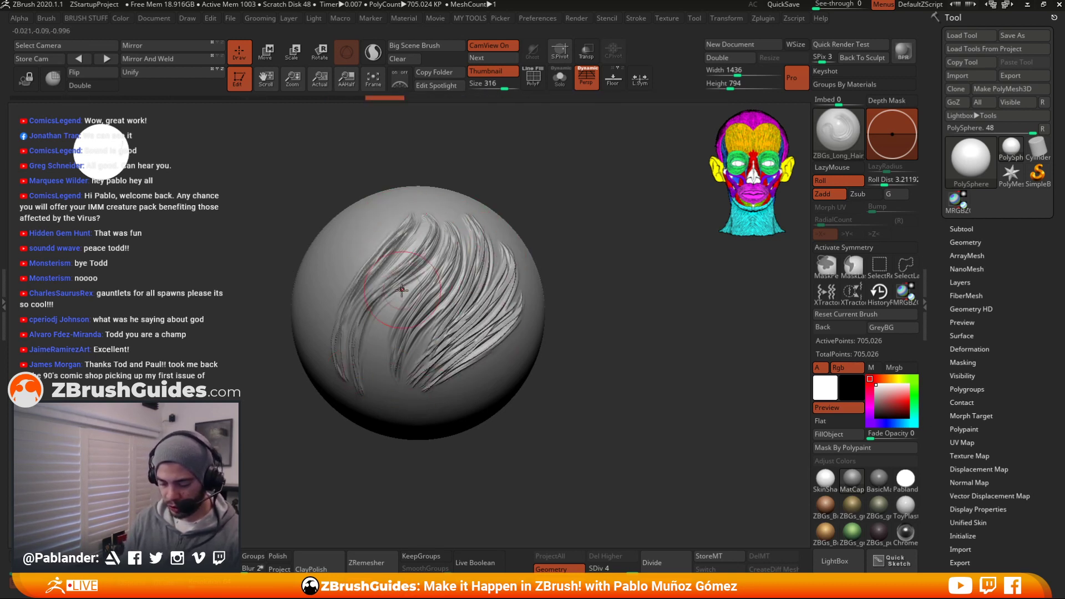
drag(411, 282, 396, 402)
mouse_move(508, 239)
mouse_down()
mouse_move(530, 265)
mouse_move(491, 369)
mouse_up()
Extend the long hair strands over the upper and left parts of the sphere with flowing downward strokes
drag(563, 291, 610, 280)
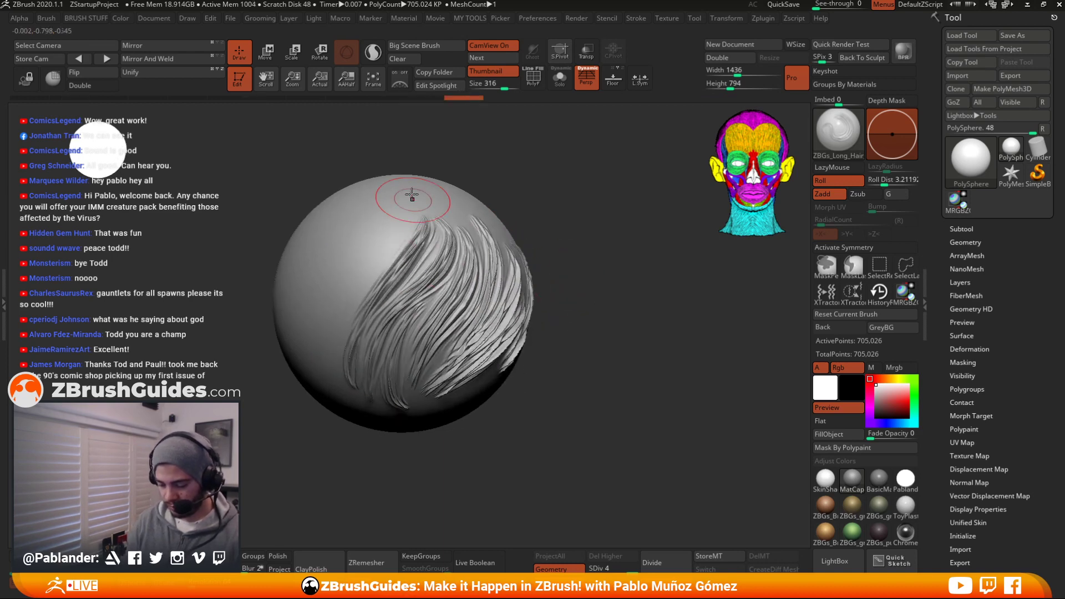
mouse_move(413, 193)
mouse_down()
mouse_move(312, 340)
mouse_move(340, 255)
mouse_move(316, 305)
mouse_up()
mouse_move(382, 203)
mouse_down()
mouse_move(333, 244)
mouse_move(300, 336)
mouse_up()
mouse_move(378, 272)
mouse_down()
mouse_move(343, 310)
mouse_move(330, 371)
mouse_up()
drag(314, 321, 327, 392)
drag(508, 197, 561, 200)
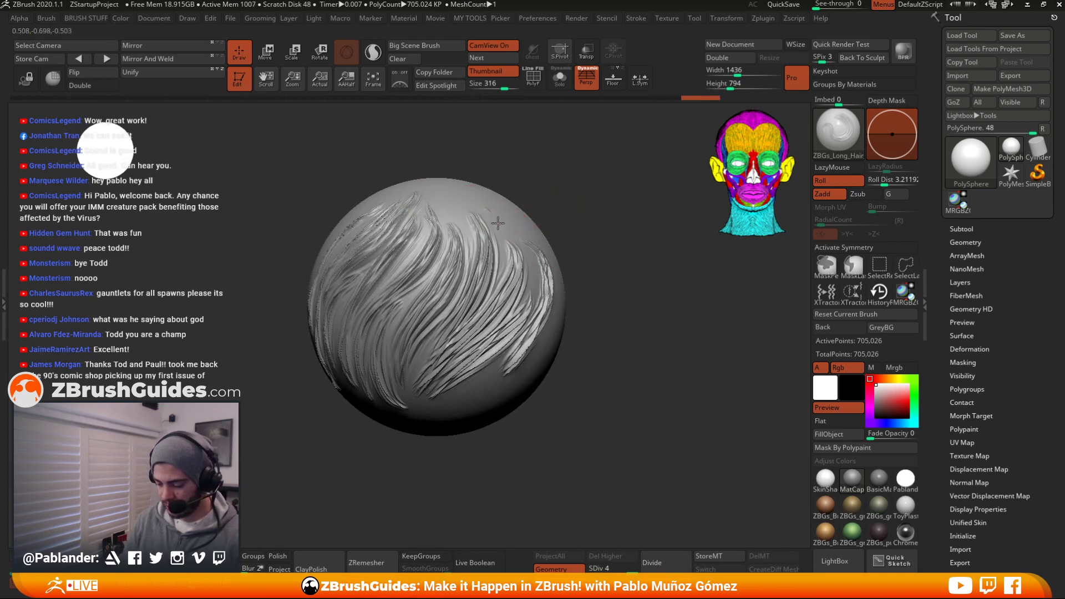
mouse_move(439, 199)
mouse_down()
mouse_move(474, 238)
mouse_move(476, 258)
mouse_up()
Try extending the long hair strands around the right side of the sphere and undo the last four strokes
drag(623, 308, 555, 305)
drag(504, 221, 523, 291)
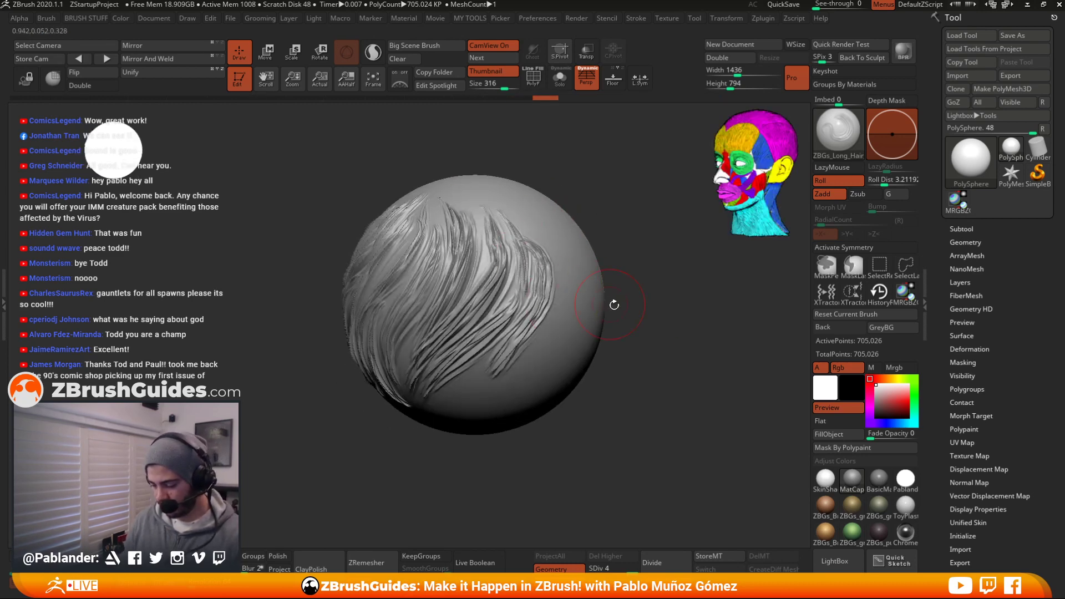
alt+drag(614, 304, 568, 257)
drag(614, 286, 572, 282)
mouse_move(481, 172)
mouse_down()
mouse_move(465, 336)
mouse_move(514, 304)
mouse_up()
key(ctrl+z)
key(ctrl+z)
key(ctrl+z)
key(ctrl+z)
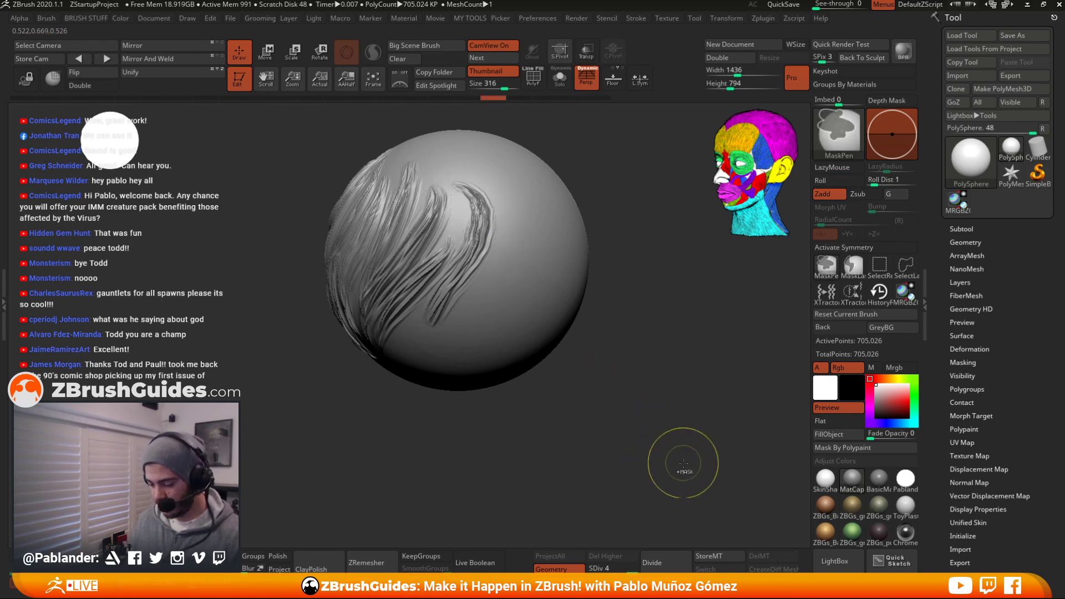
Load the ZBGs_Fur_sculpt brush and sculpt a patch of short, layered fur strokes on the bare side of the sphere
click(842, 559)
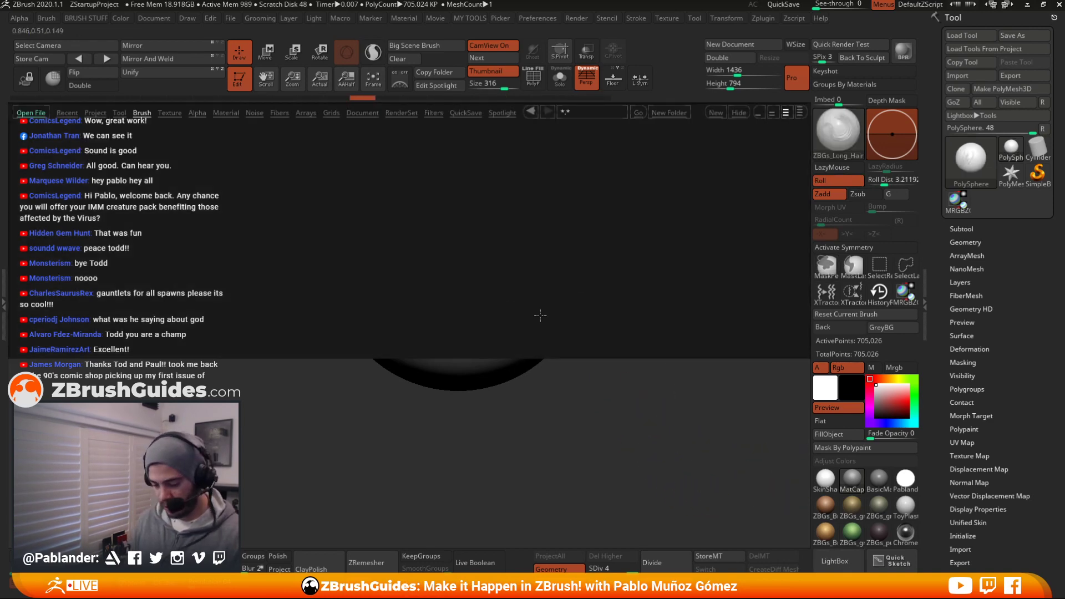
double_click(291, 161)
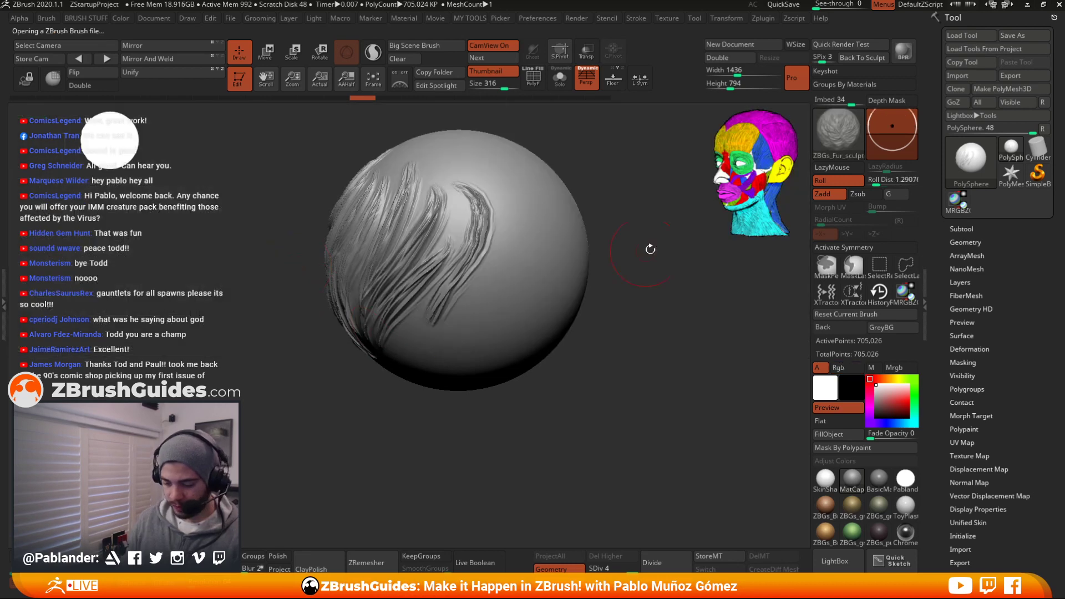
mouse_move(649, 246)
mouse_down()
mouse_move(612, 289)
mouse_move(583, 278)
mouse_up()
drag(528, 200, 517, 278)
drag(552, 219, 518, 297)
drag(508, 204, 515, 257)
mouse_move(478, 215)
mouse_down()
mouse_move(508, 302)
mouse_move(490, 248)
mouse_up()
drag(489, 178, 507, 209)
mouse_move(539, 169)
mouse_down()
mouse_move(521, 200)
mouse_move(571, 247)
mouse_move(563, 294)
mouse_move(499, 325)
mouse_up()
drag(543, 298, 500, 307)
drag(512, 262, 492, 318)
drag(474, 268, 482, 322)
drag(463, 260, 467, 309)
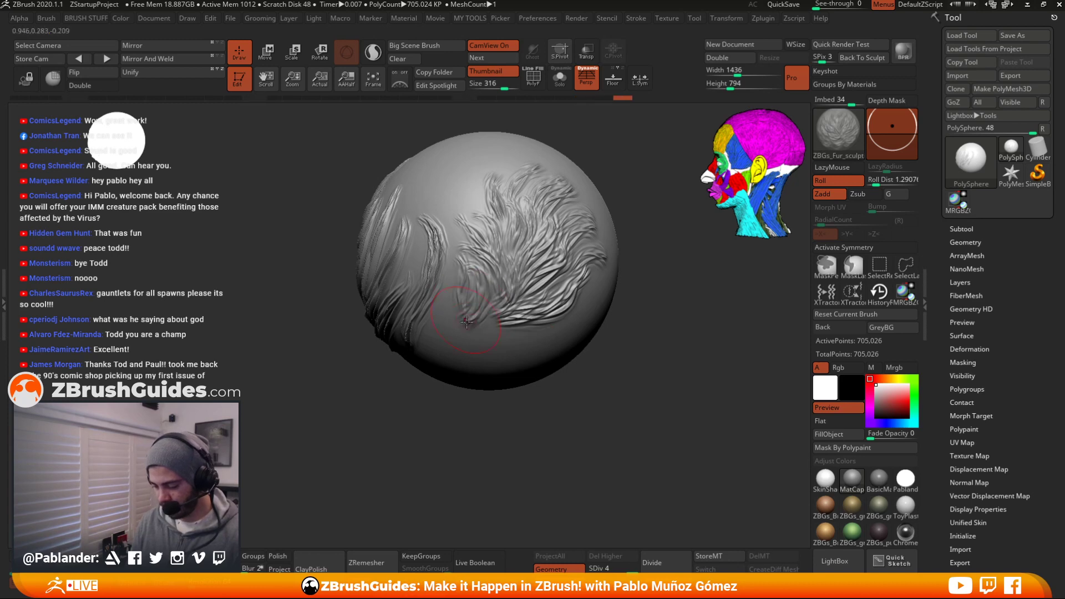
ctrl+right_drag(627, 372, 627, 364)
mouse_move(627, 365)
mouse_down()
mouse_move(597, 328)
mouse_move(623, 371)
mouse_up()
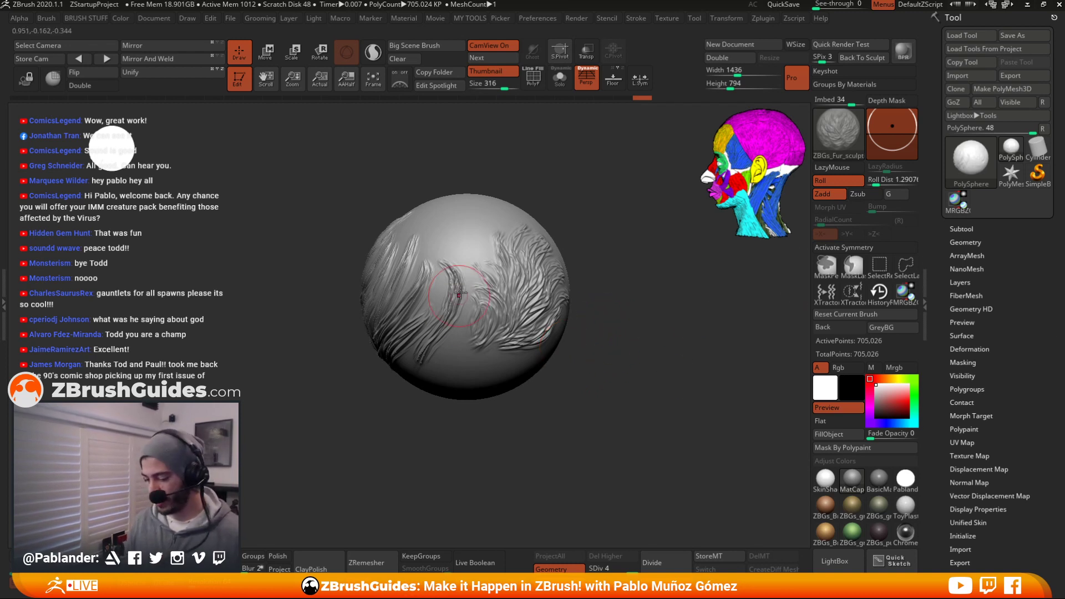
mouse_move(599, 308)
mouse_down()
mouse_move(614, 303)
mouse_move(591, 317)
mouse_up()
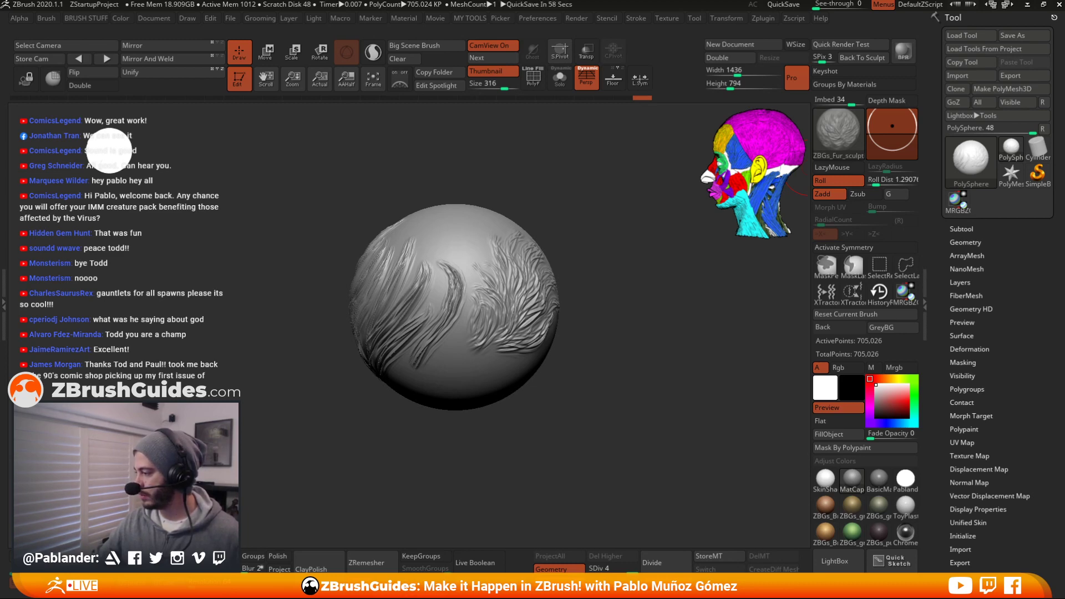
Maximize the browser window with the contest page, then return to ZBrush and close it without saving the project
drag(1064, 138, 535, 75)
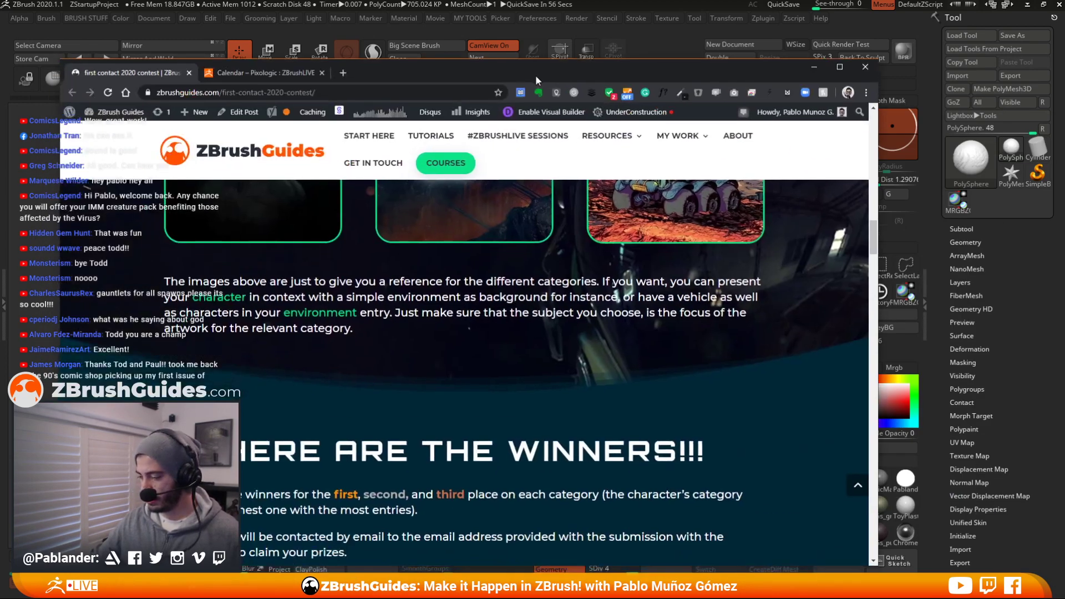
click(842, 66)
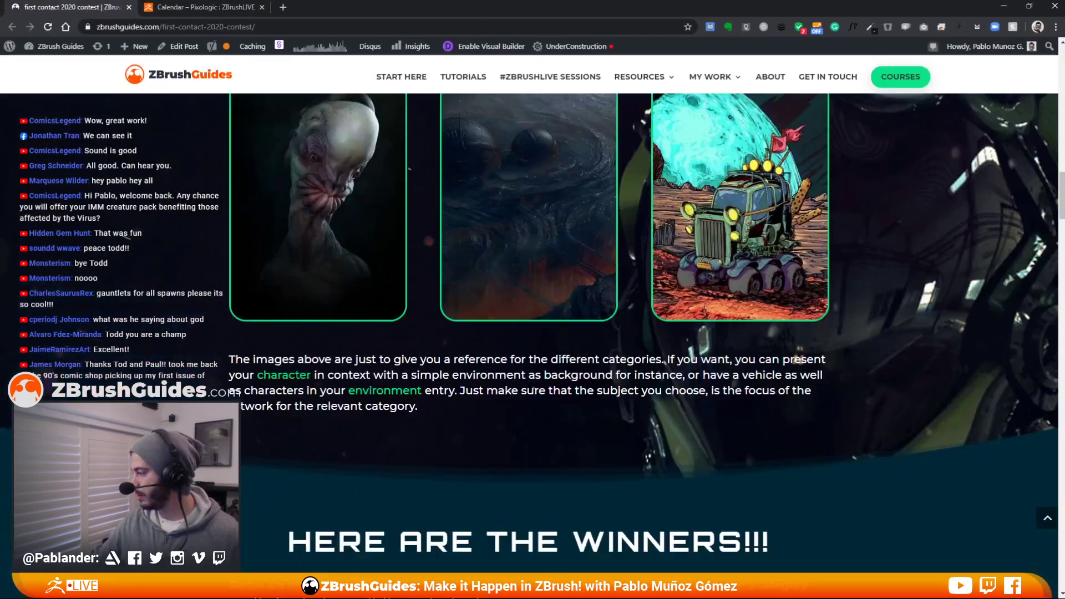
key(alt+Tab)
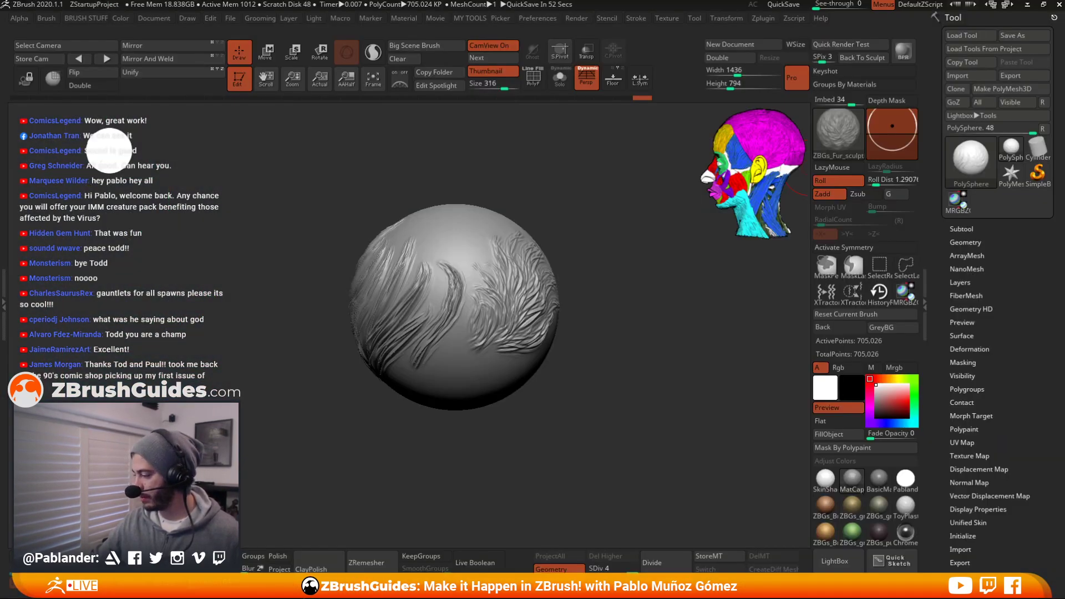
click(1058, 4)
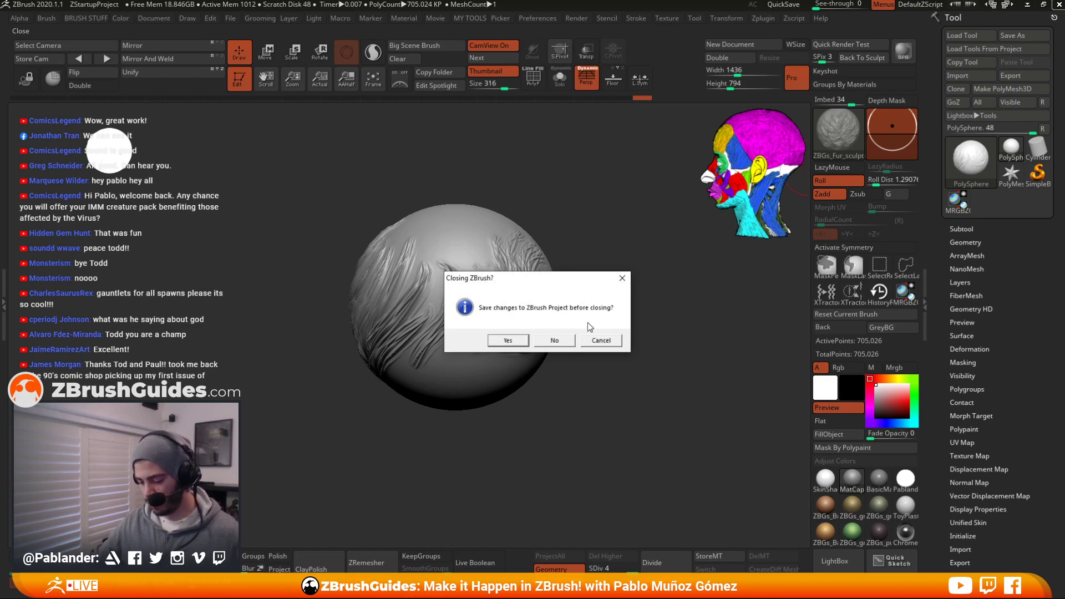
click(555, 340)
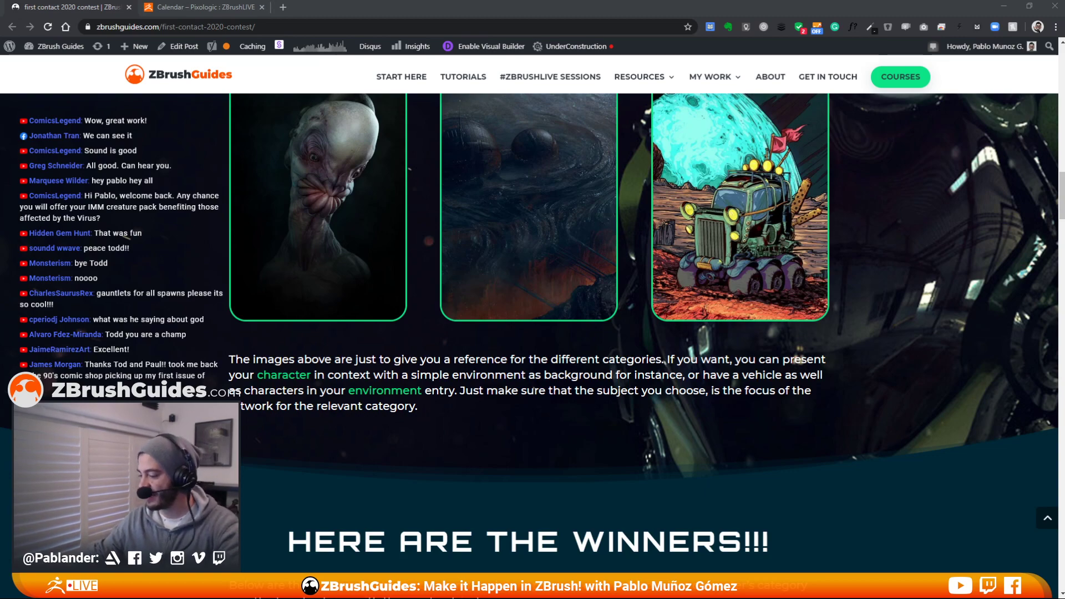
Switch from the contest page to the restarted ZBrush and dismiss the notice about a newer version
scroll(879, 344, down, 3)
scroll(857, 337, up, 3)
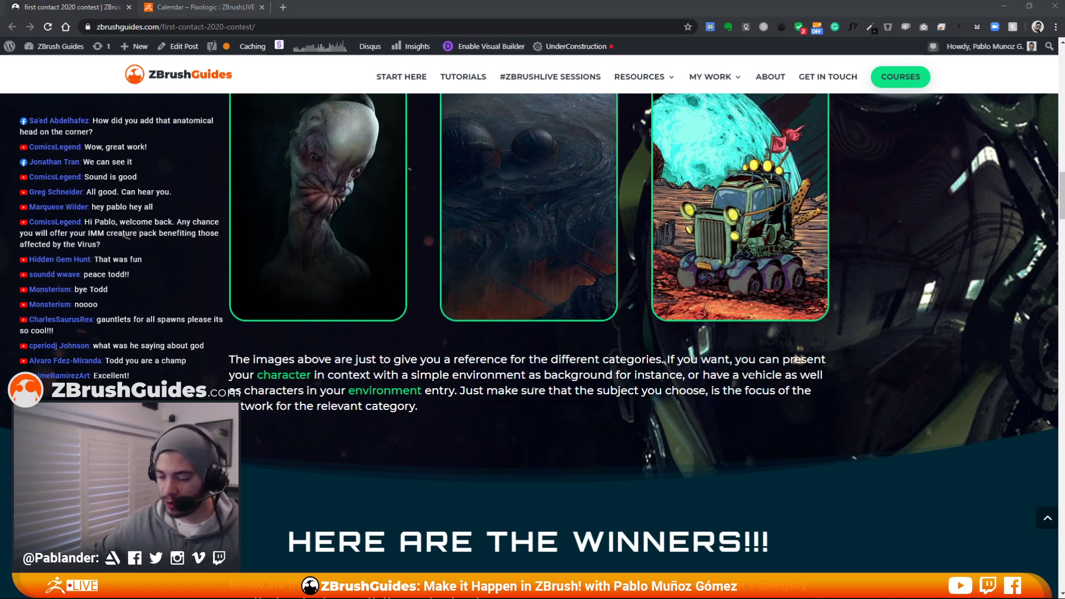
key(alt+Tab)
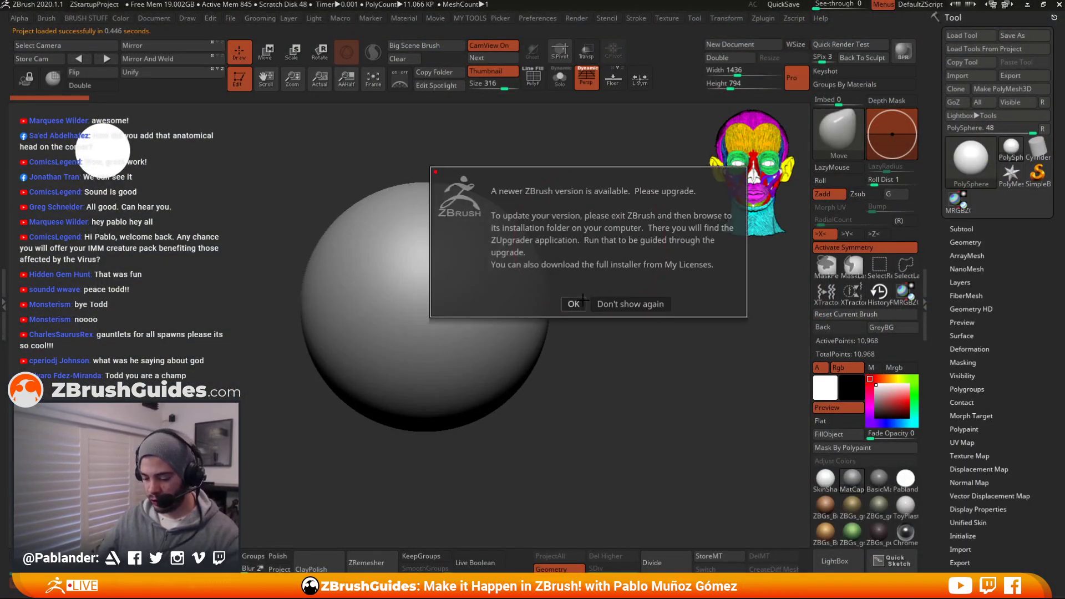
click(583, 300)
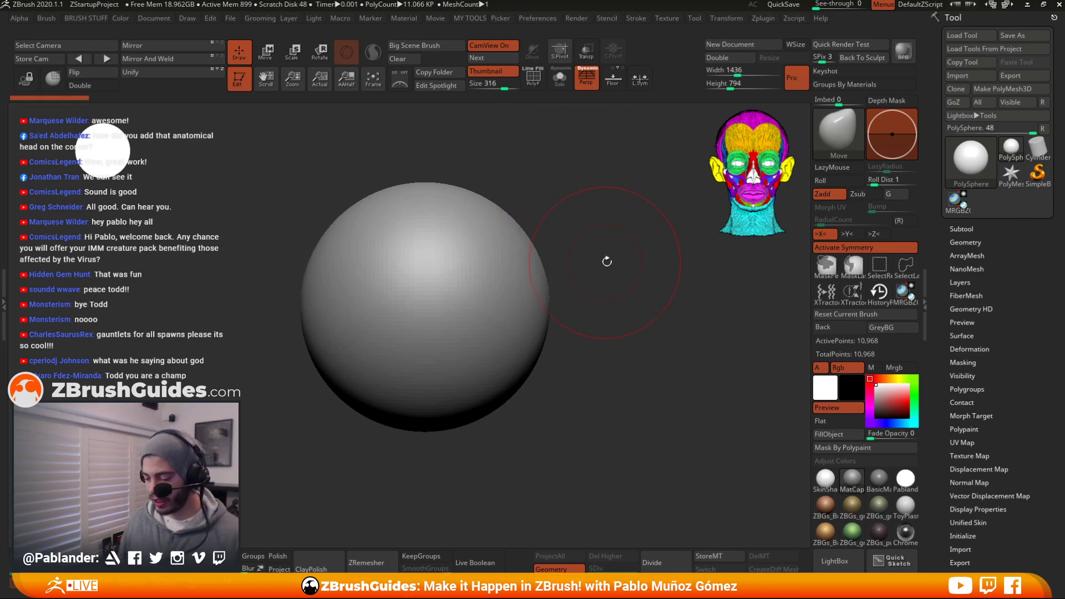
key(space)
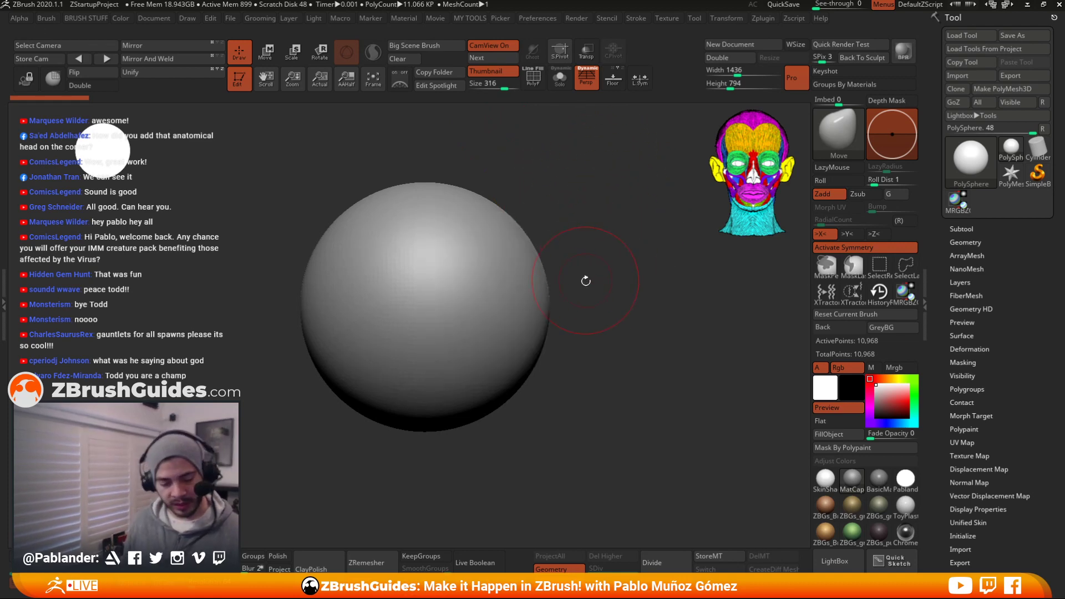
key(space)
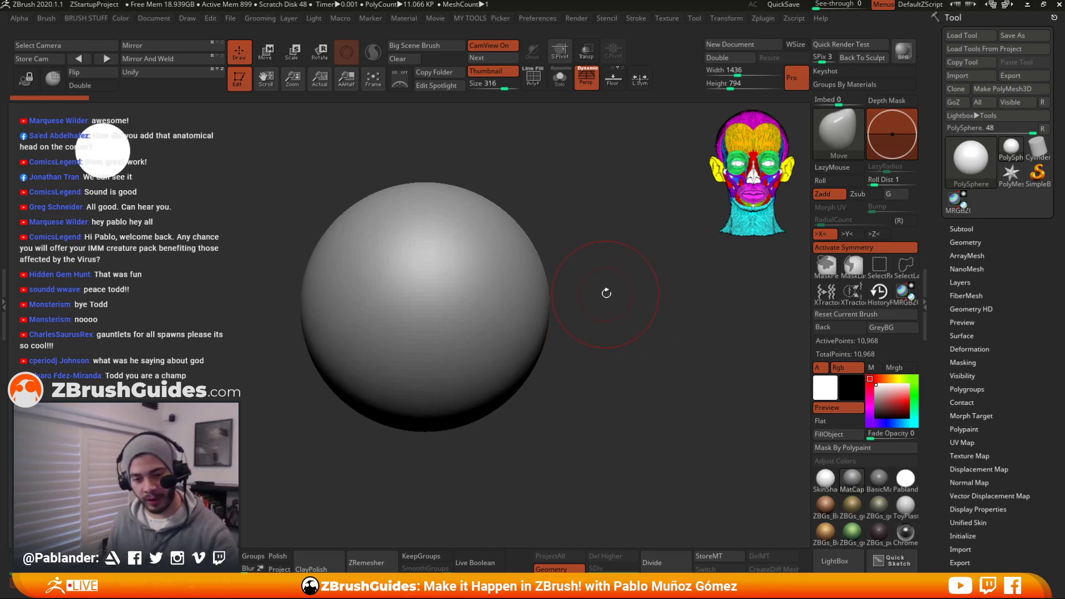
drag(619, 278, 610, 278)
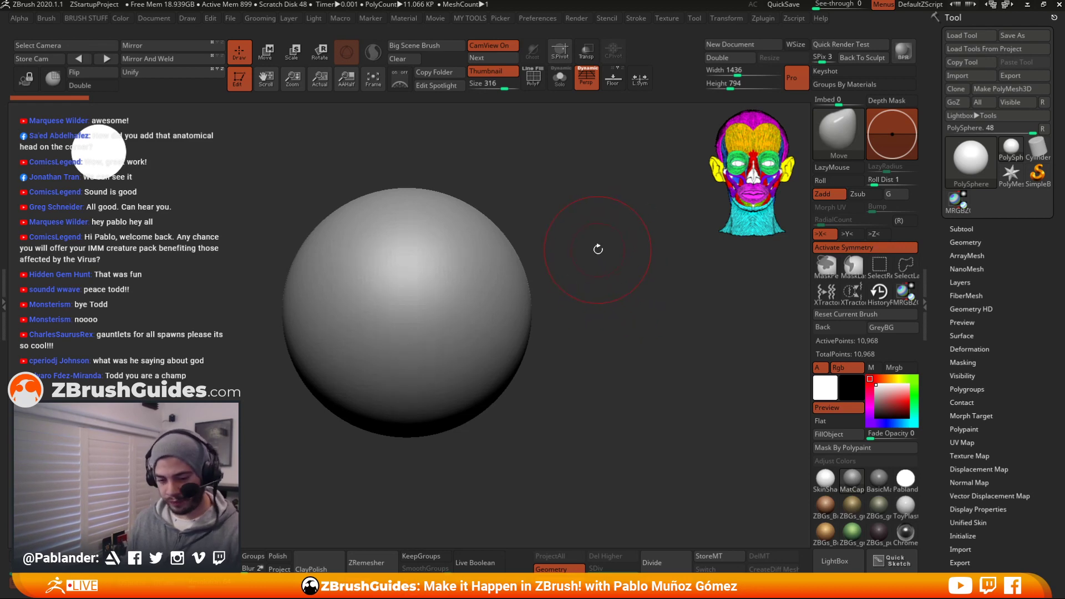
drag(620, 261, 628, 227)
Reduce the Move brush's draw size and push two mirrored eye sockets into the front of the sphere
key(space)
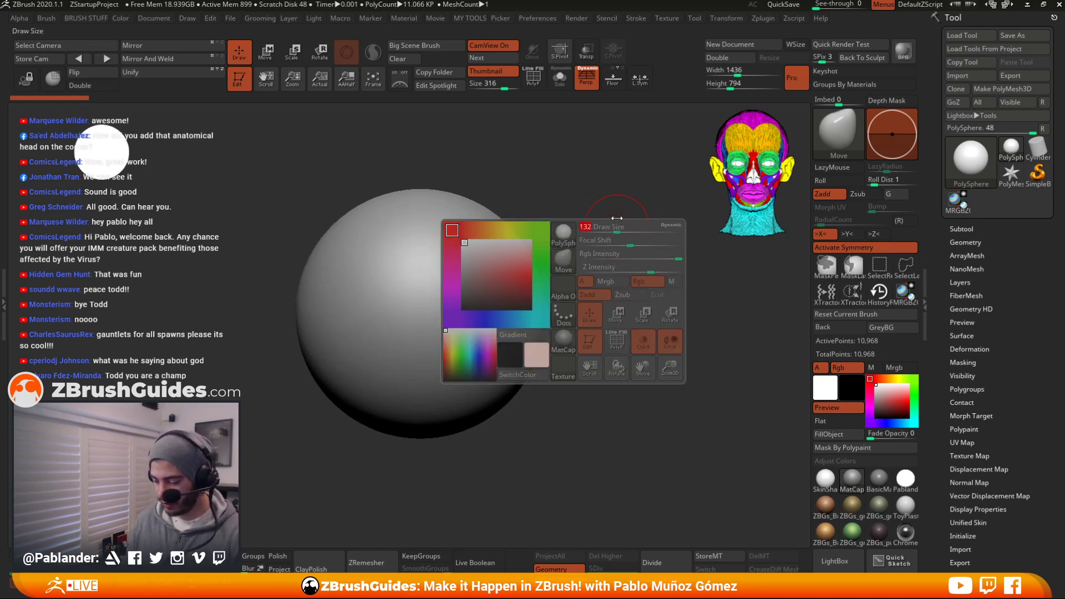
alt+drag(475, 299, 409, 226)
mouse_move(467, 303)
shift+mouse_down()
mouse_move(438, 318)
mouse_move(448, 372)
mouse_move(420, 376)
shift+mouse_up()
Carve a wide, symmetrical mouth line below the eye sockets with the DamStandard brush
key(b)
key(d)
key(s)
mouse_move(512, 352)
mouse_down()
mouse_move(444, 373)
mouse_move(546, 340)
mouse_up()
ctrl+right_drag(556, 398, 593, 355)
mouse_move(592, 354)
right_down()
mouse_move(615, 350)
mouse_move(580, 350)
mouse_move(651, 328)
mouse_move(589, 331)
mouse_move(587, 318)
right_up()
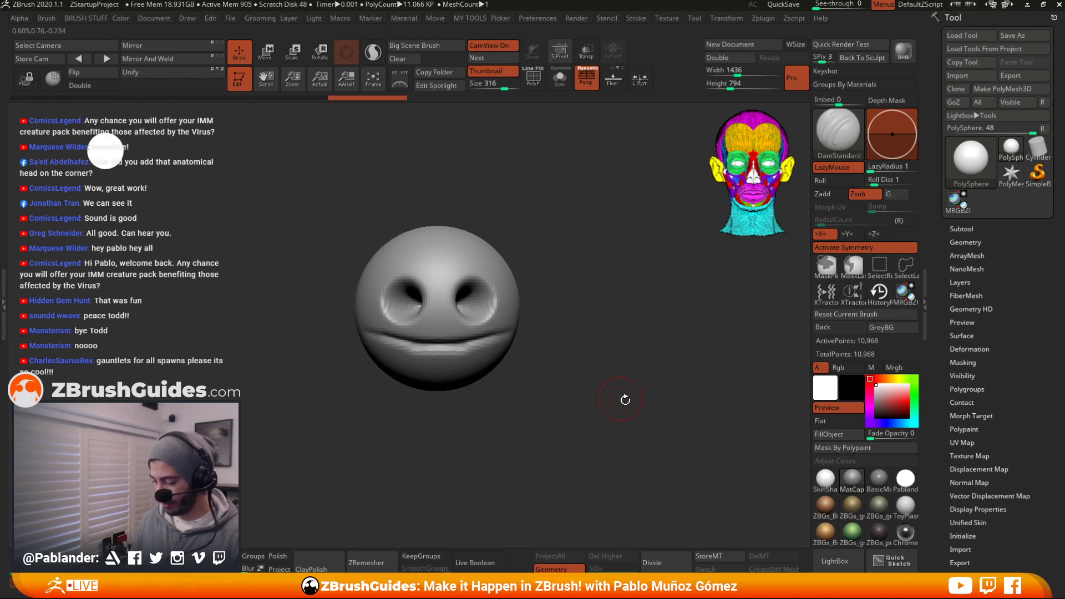
Choose the Standard brush and the SkinShade material, and turn off LazyMouse and Zadd for painting
key(b)
key(s)
key(t)
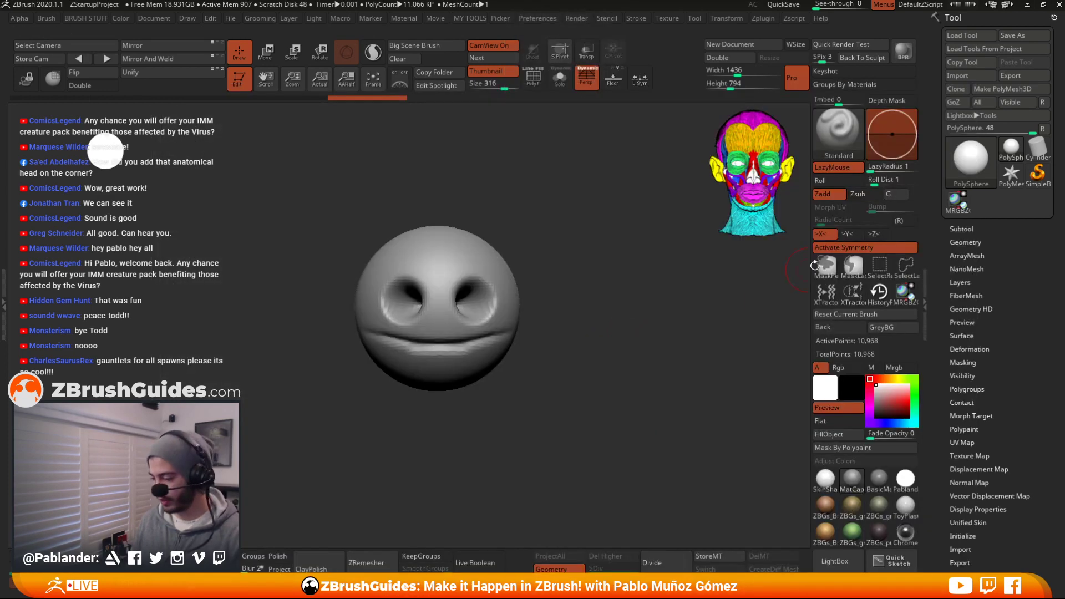
click(825, 478)
click(839, 167)
click(829, 193)
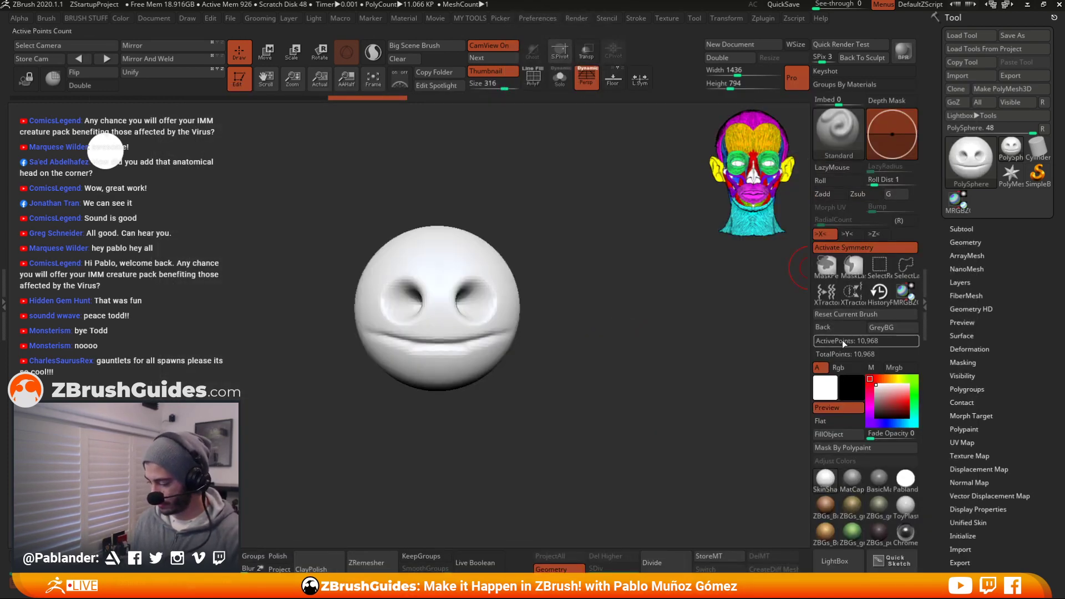
Enable Rgb painting, choose a saturated red and fill the whole sphere with it
click(843, 367)
click(908, 402)
click(843, 433)
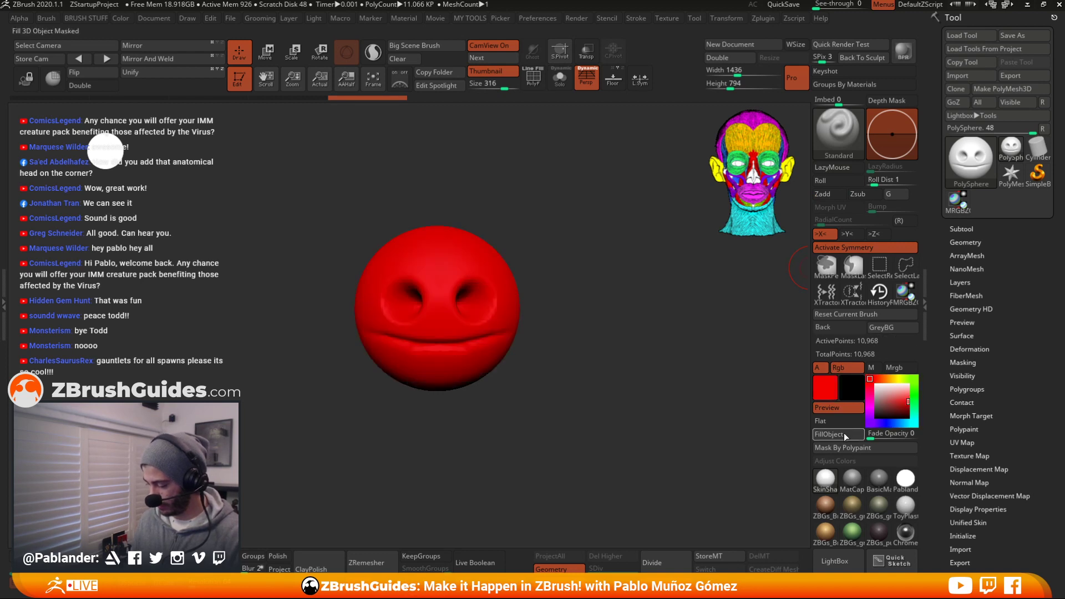
Choose yellow and paint mirrored arcs above the eye sockets
click(893, 379)
click(897, 401)
mouse_move(456, 293)
mouse_down()
mouse_move(471, 267)
mouse_move(499, 277)
mouse_move(505, 296)
mouse_up()
Choose blue and paint a horizontal band along the mouth from one side of the sphere to the other
click(896, 422)
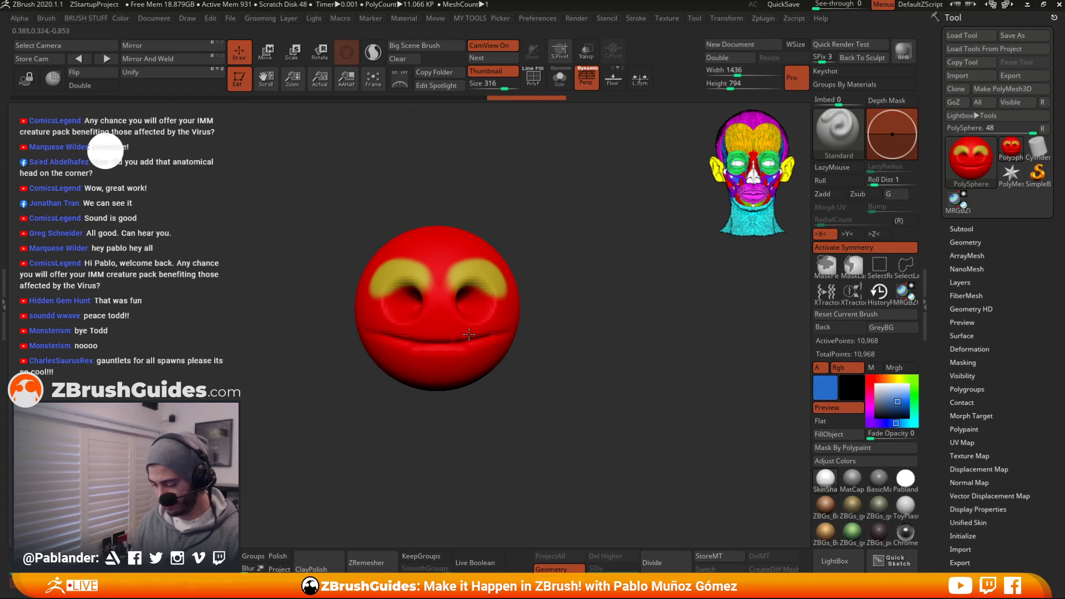
drag(437, 340, 525, 322)
mouse_move(639, 363)
alt+mouse_down()
mouse_move(606, 352)
mouse_move(597, 411)
alt+mouse_up()
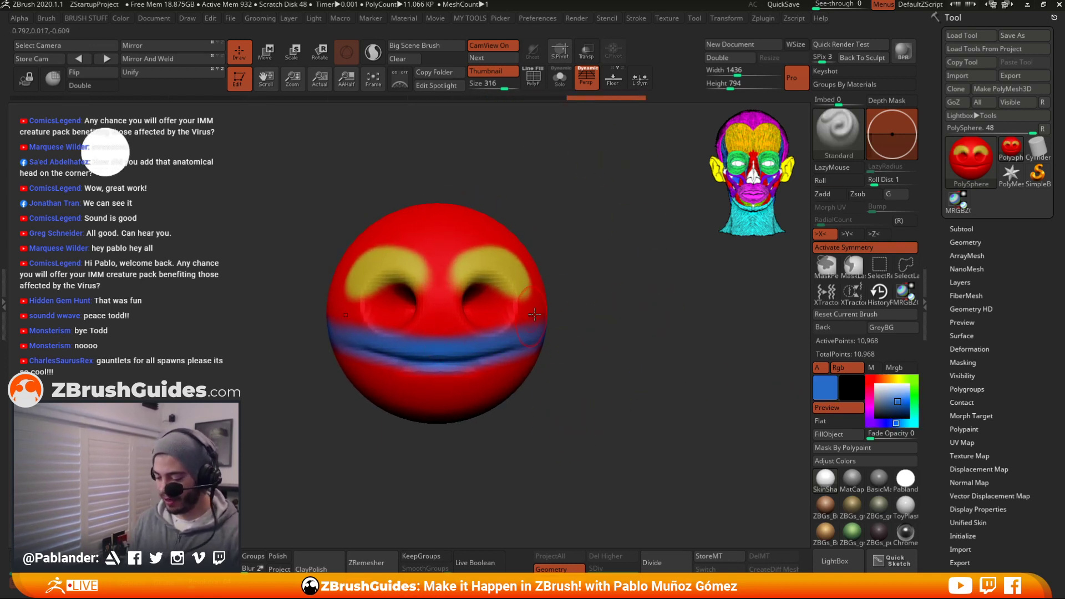
alt+drag(617, 294, 607, 288)
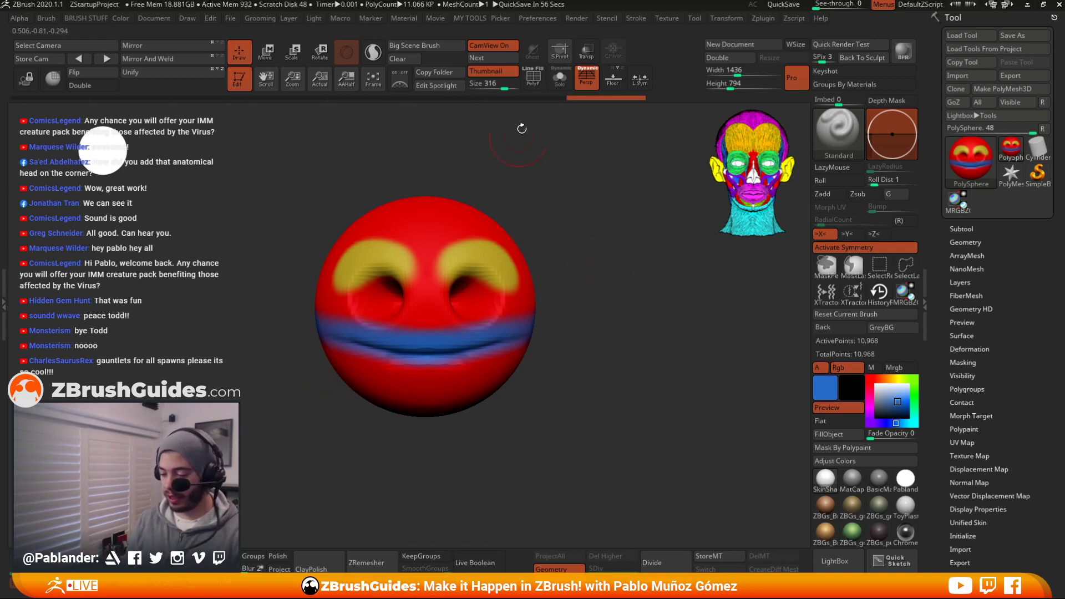
Make a custom CamView from the painted face and orbit the model to check that it follows the view
click(540, 20)
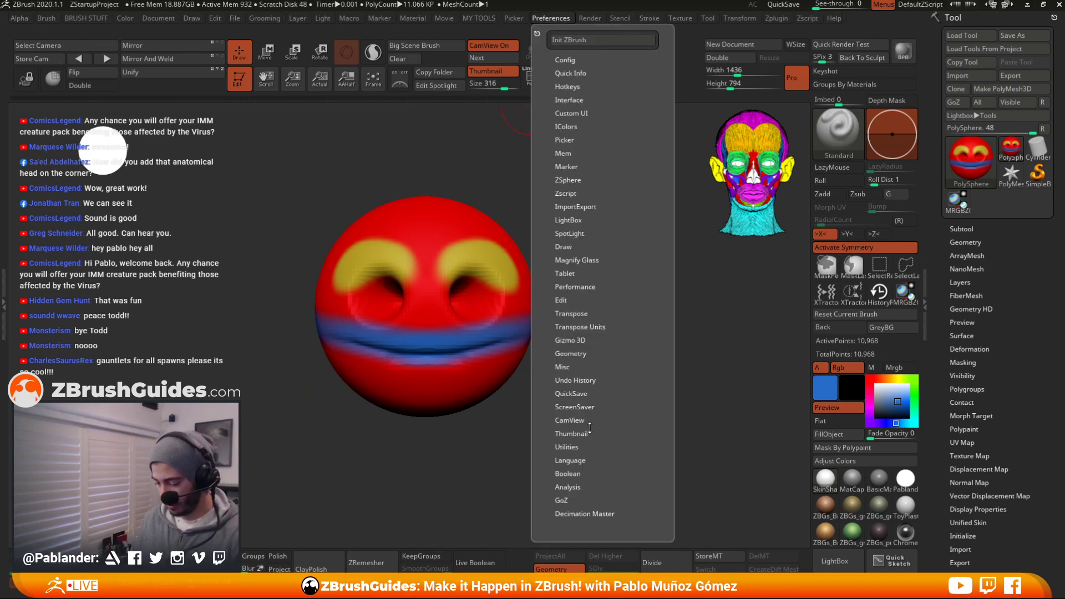
click(572, 421)
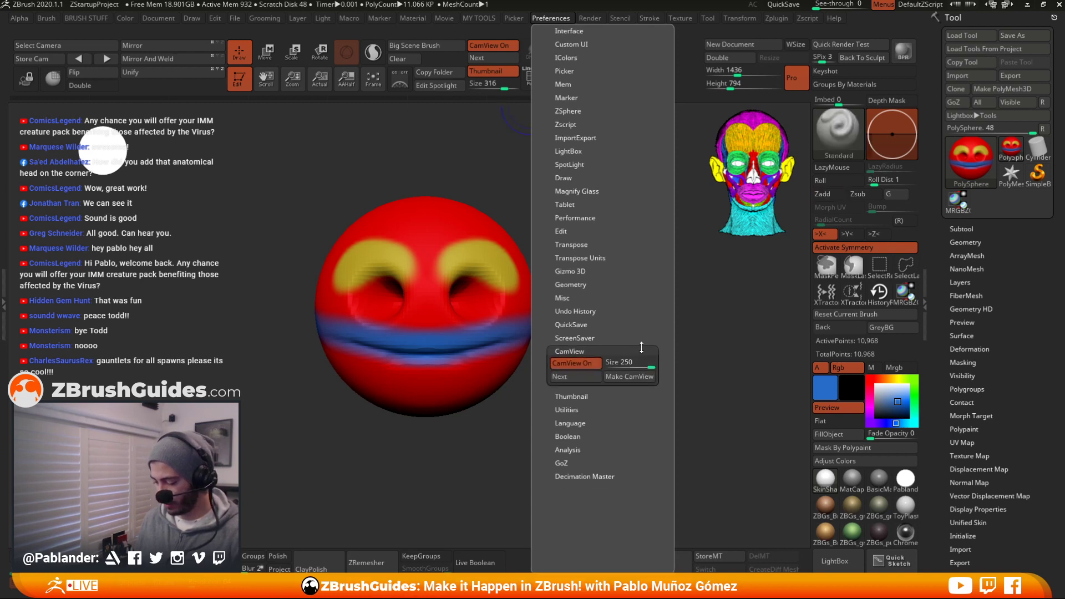
click(628, 376)
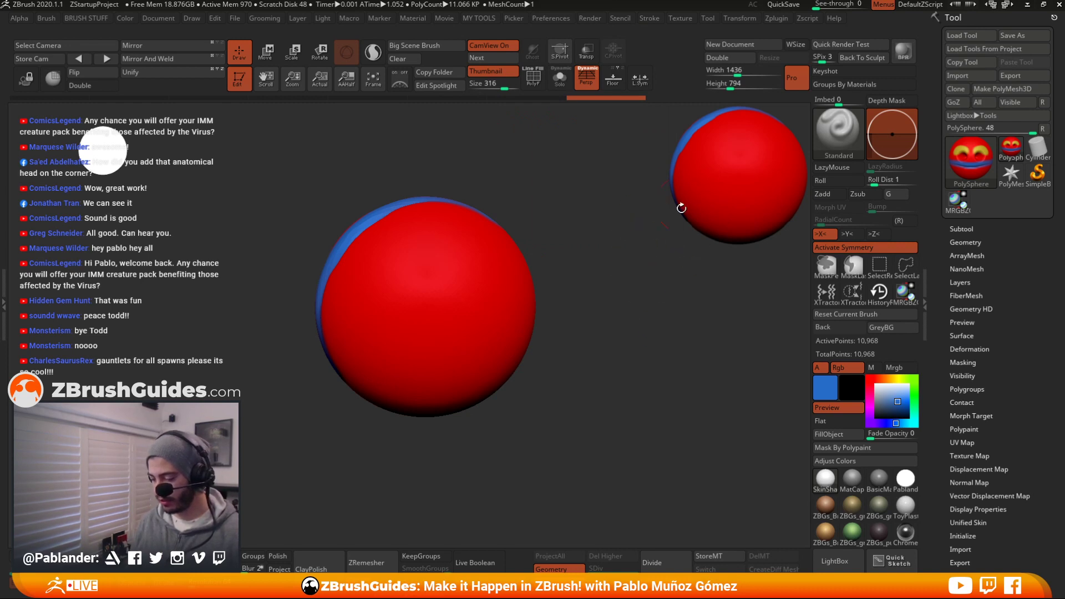
drag(677, 207, 567, 327)
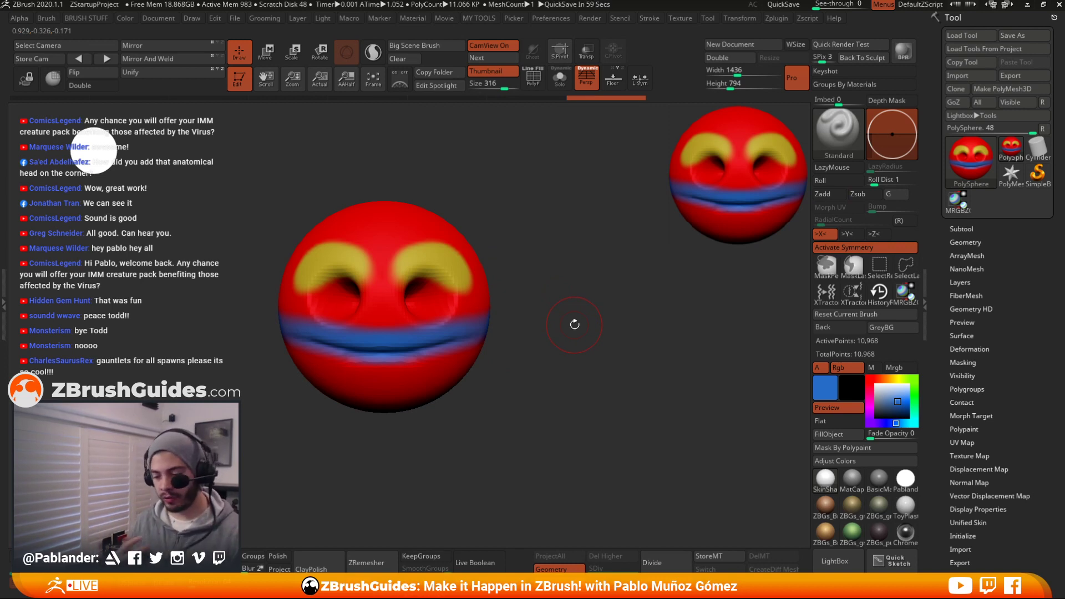
Cycle through the skeleton, skull and full-body anatomy CamViews, orbiting the model to examine how they rotate
click(488, 58)
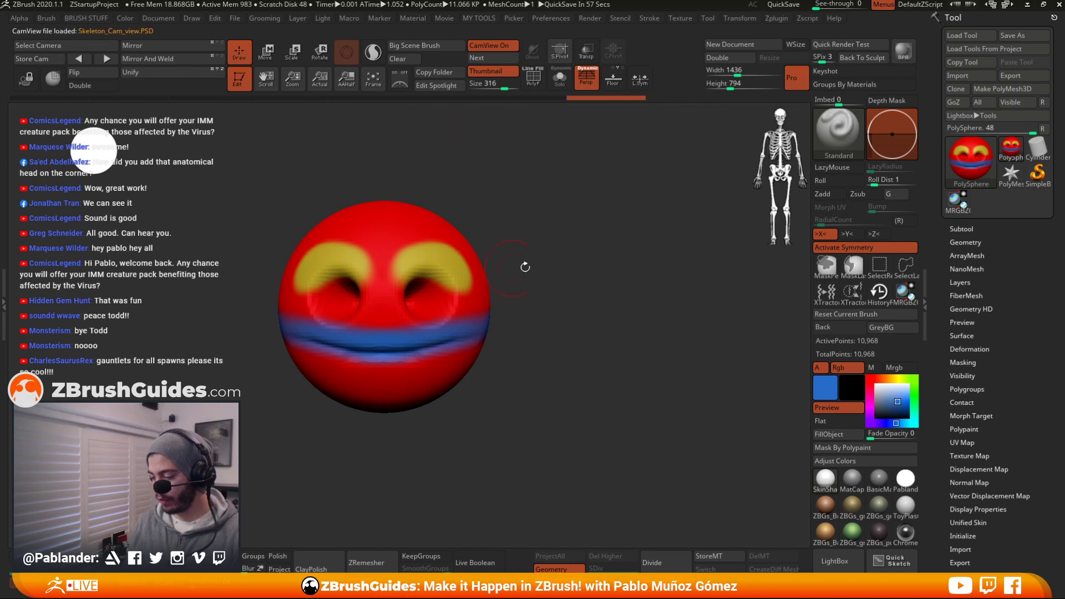
click(488, 60)
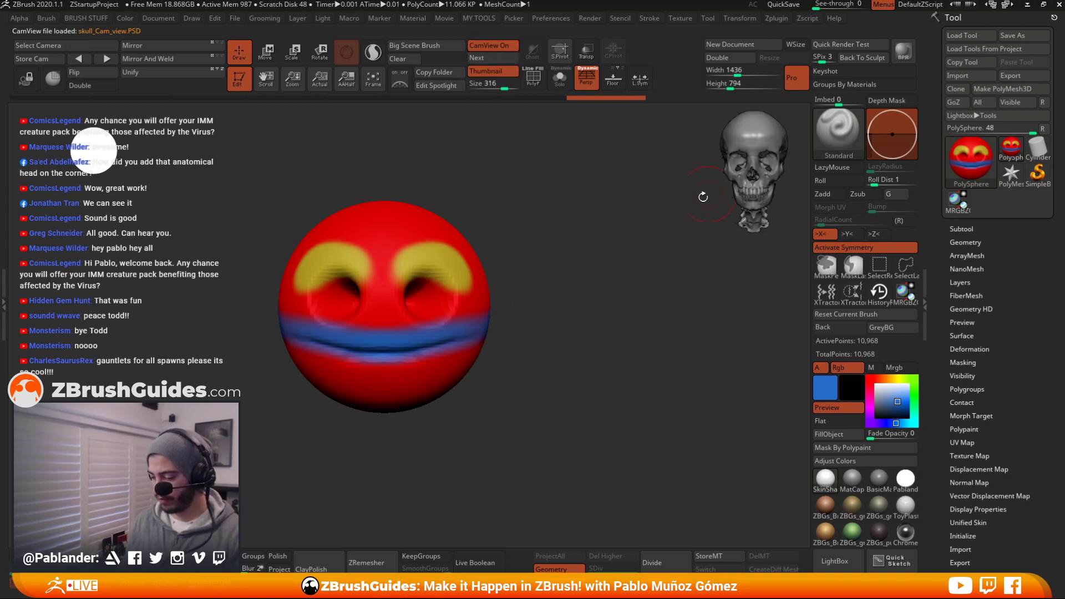
drag(702, 197, 557, 278)
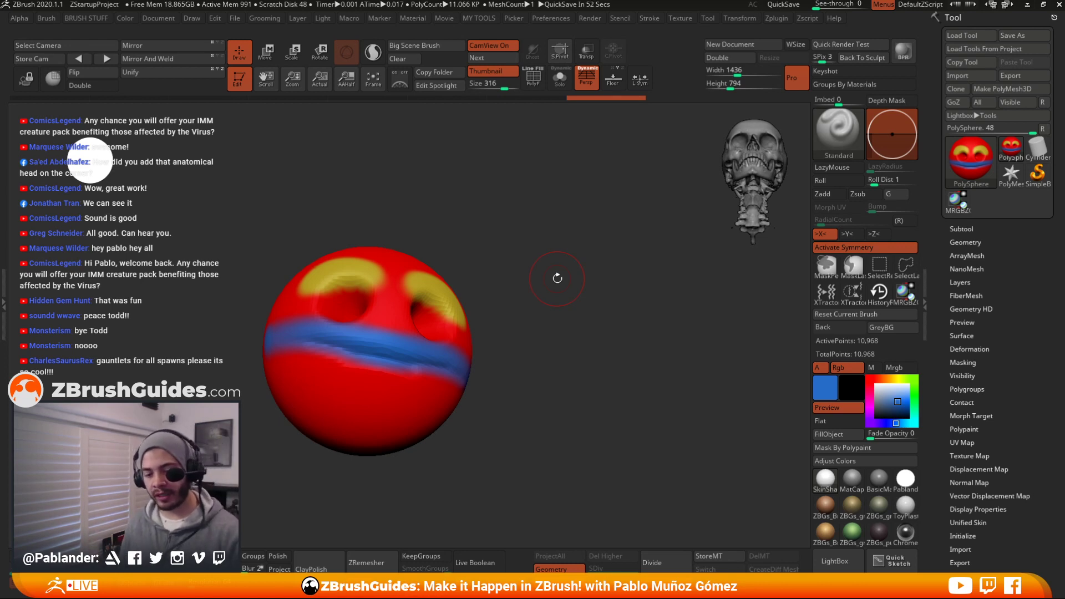
click(492, 59)
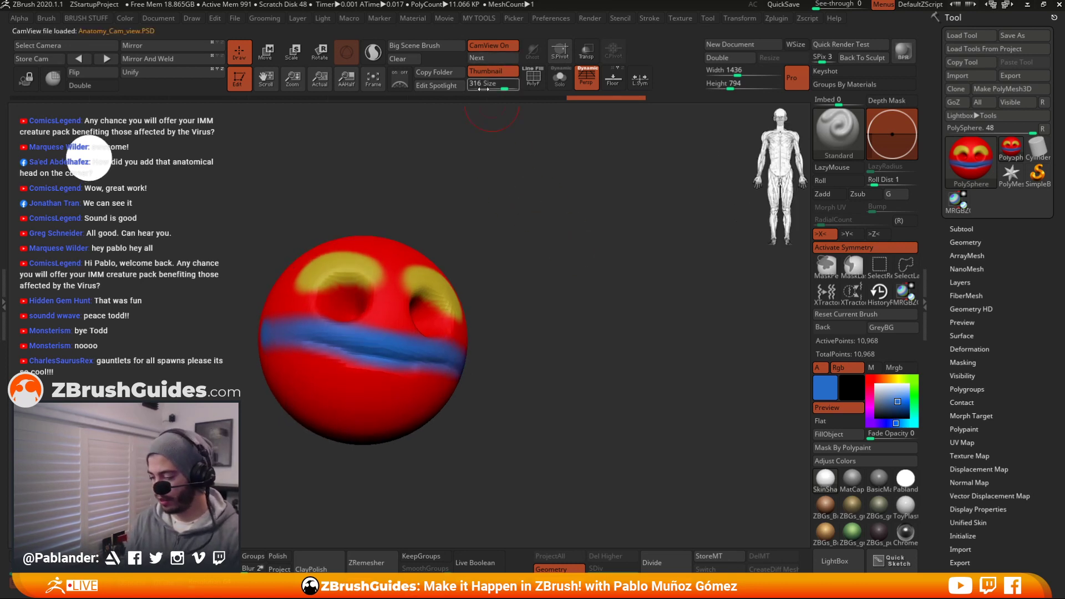
mouse_move(618, 287)
mouse_down()
mouse_move(589, 231)
mouse_move(485, 205)
mouse_move(458, 215)
mouse_move(497, 260)
mouse_move(484, 231)
mouse_up()
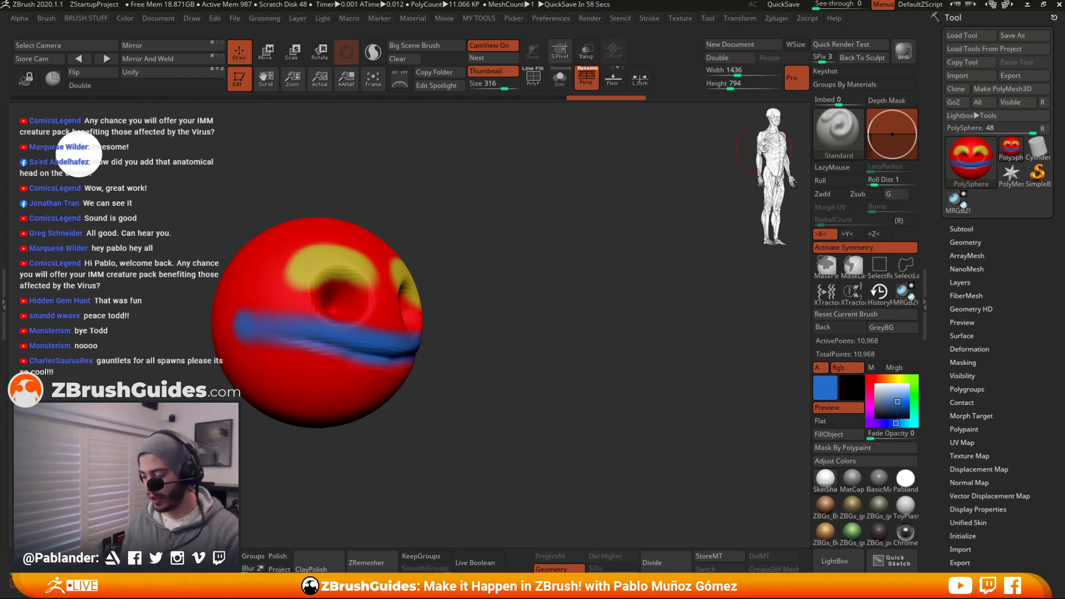
drag(558, 367, 536, 389)
Apply the Pablander_SuperComic material to the painted face and fill the model with white
mouse_move(902, 481)
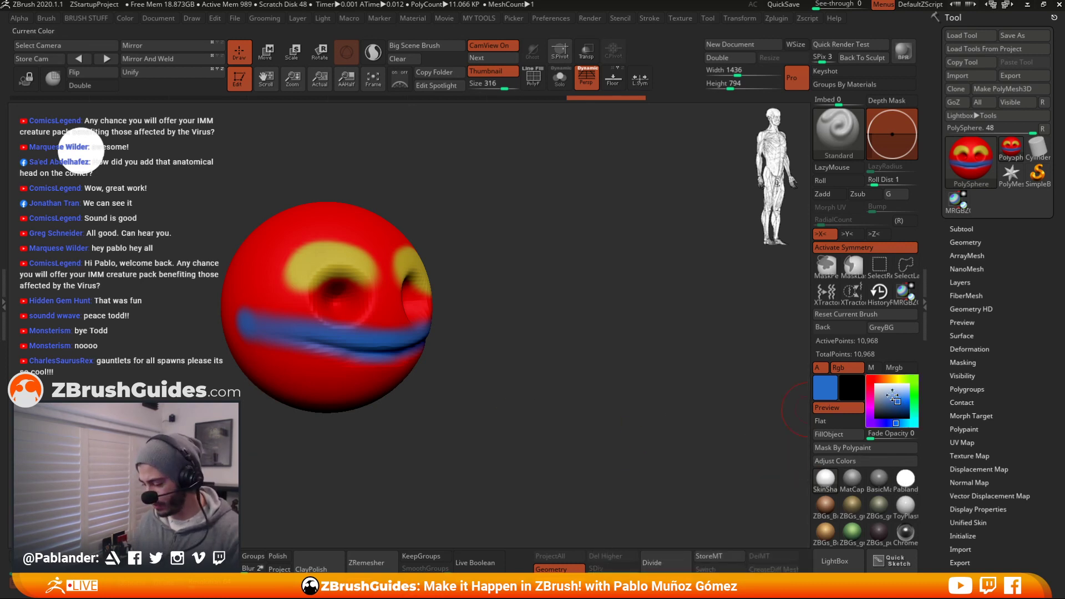
click(876, 385)
shift+drag(715, 404, 571, 394)
mouse_move(906, 482)
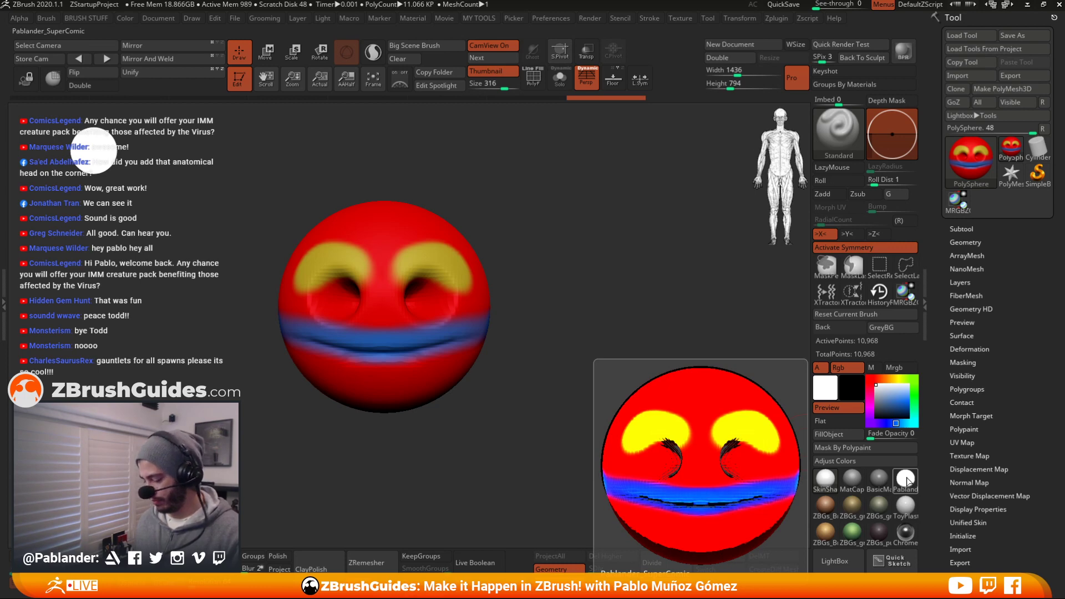
click(905, 480)
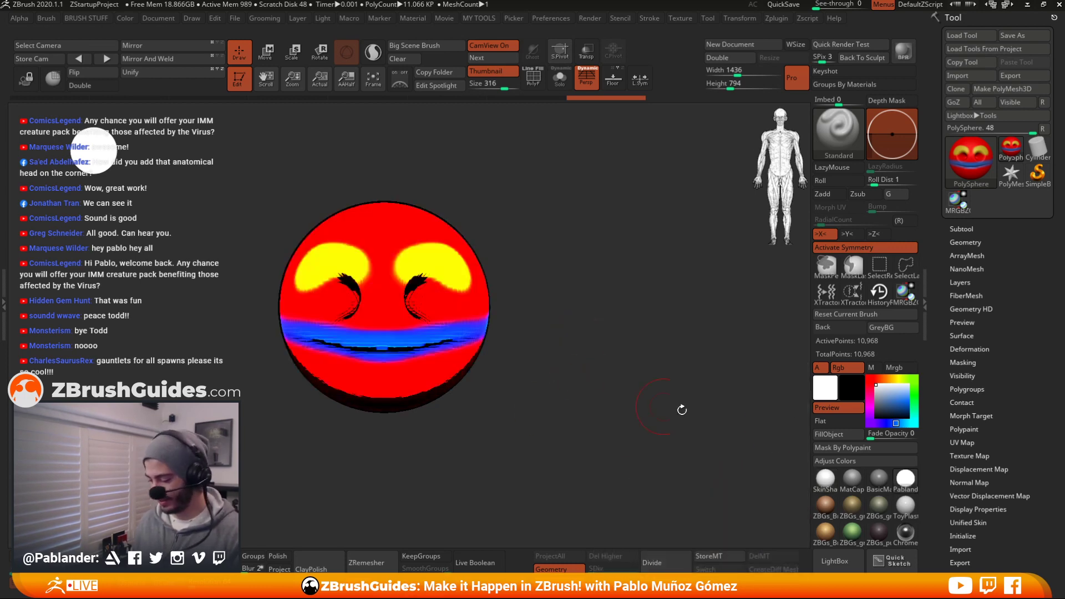
mouse_move(779, 425)
mouse_down()
mouse_move(594, 299)
mouse_move(615, 233)
mouse_move(568, 323)
mouse_move(562, 262)
mouse_move(416, 241)
mouse_move(544, 290)
mouse_up()
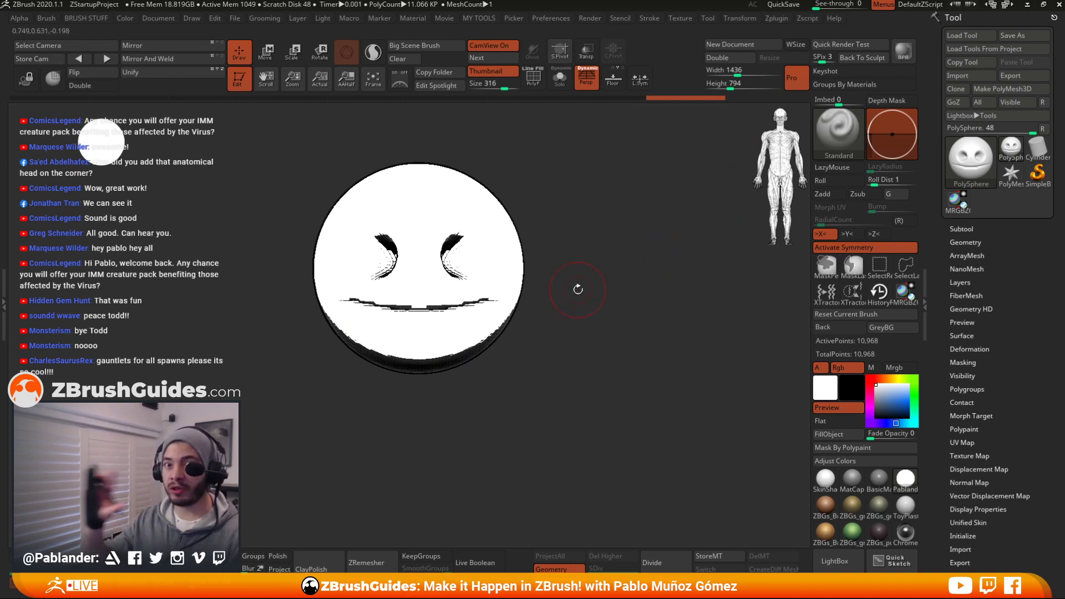
Cycle the CamView past the cube with arrows and the default head to the Head_colour_Cam_view model
click(491, 58)
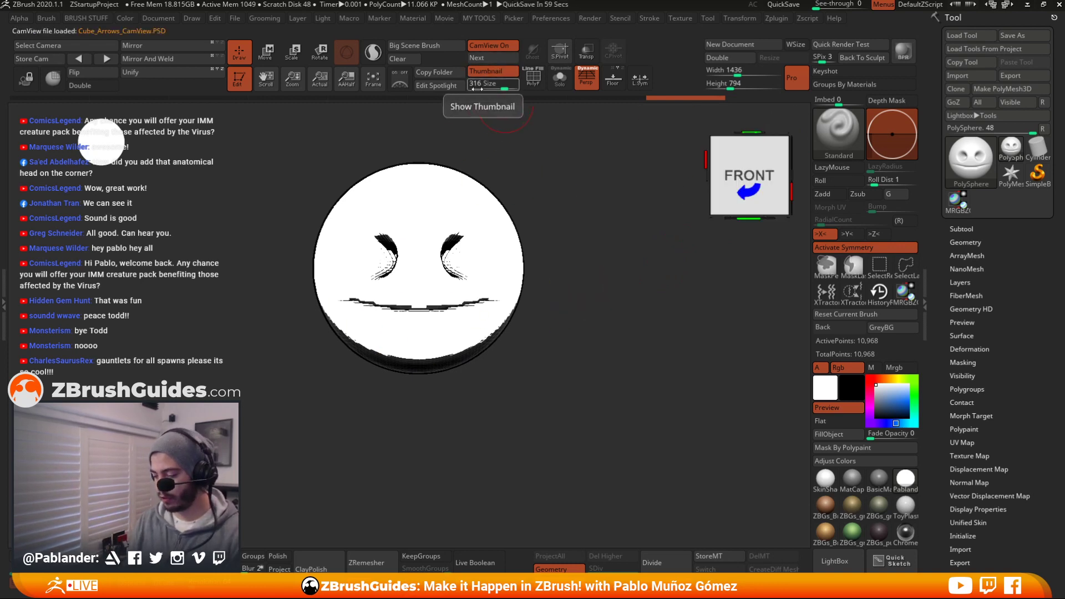
click(493, 57)
click(492, 55)
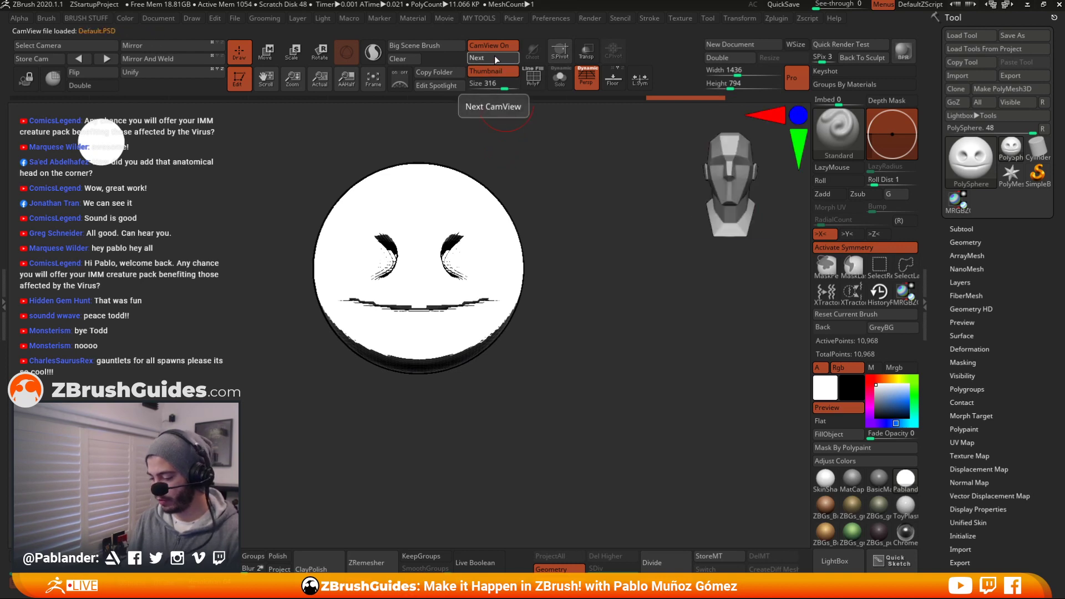
click(493, 56)
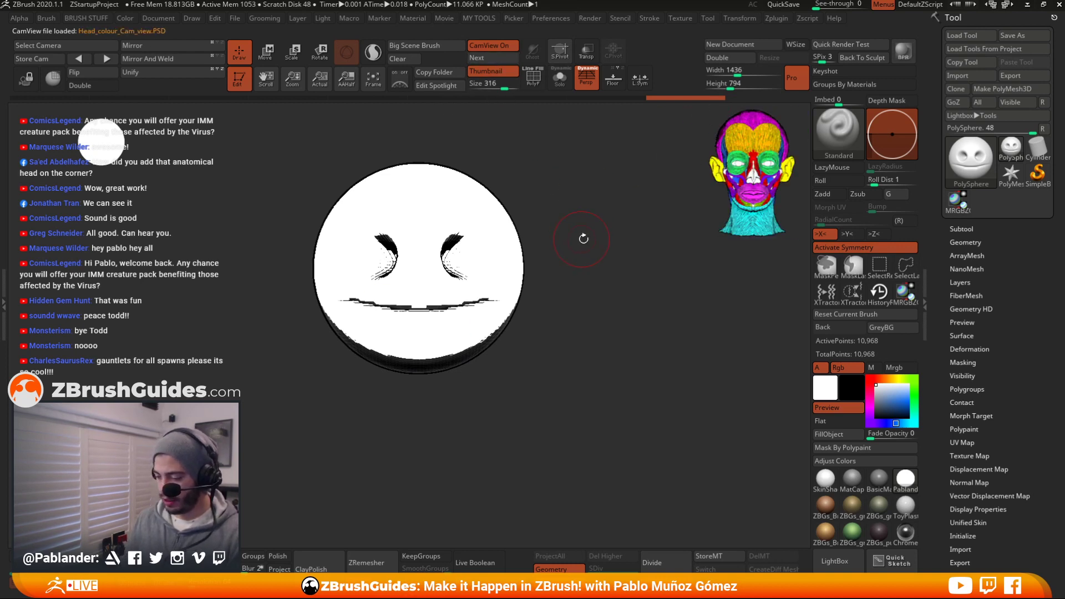
Restore the plain smooth sphere with the grey MatCap material and reset the current brush to its defaults
click(853, 478)
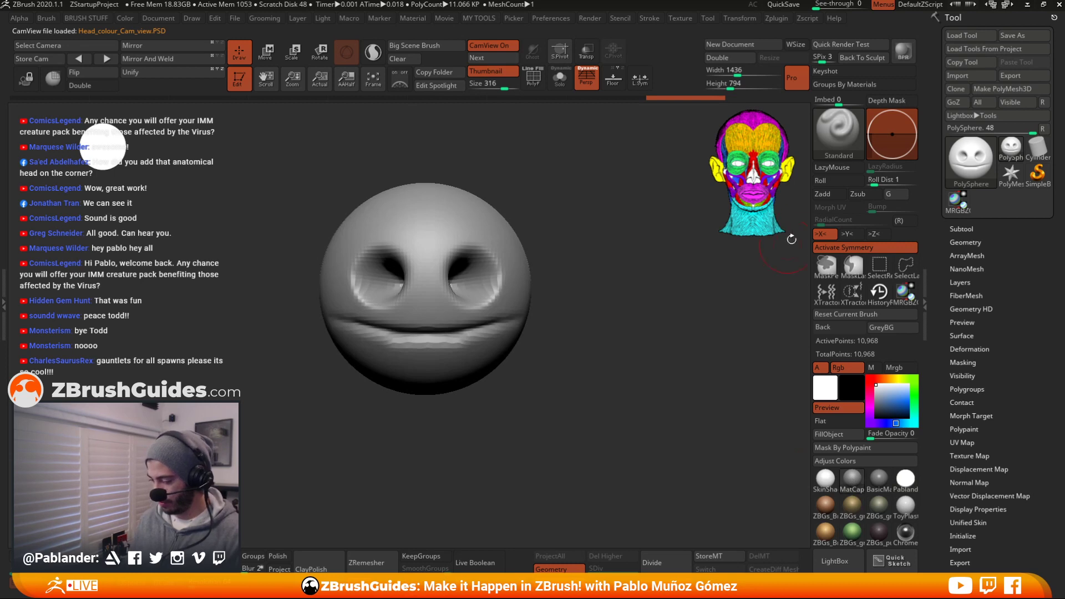
click(873, 314)
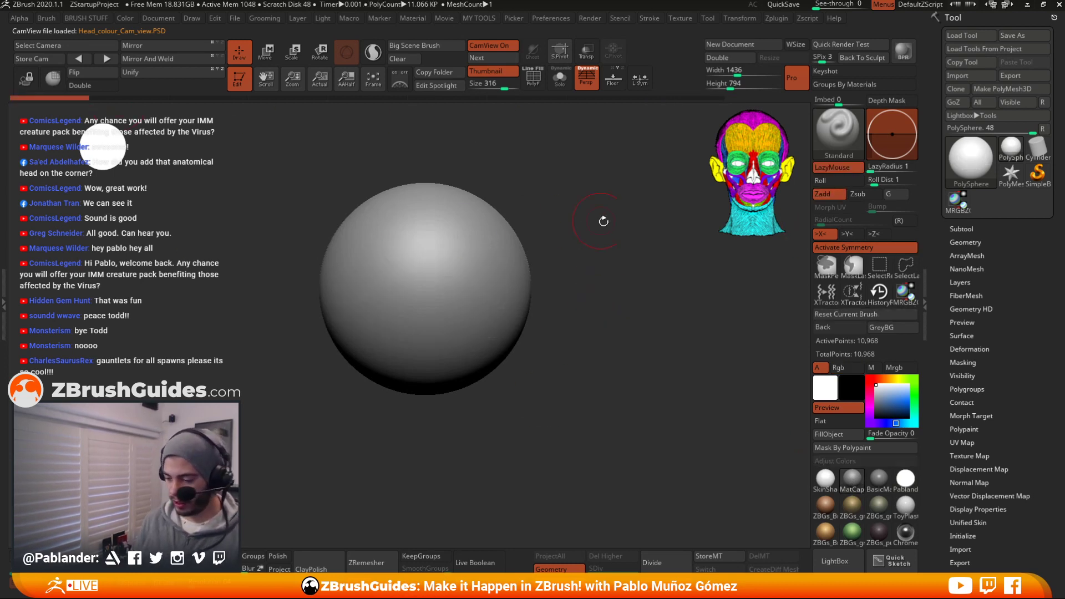
alt+drag(603, 221, 637, 305)
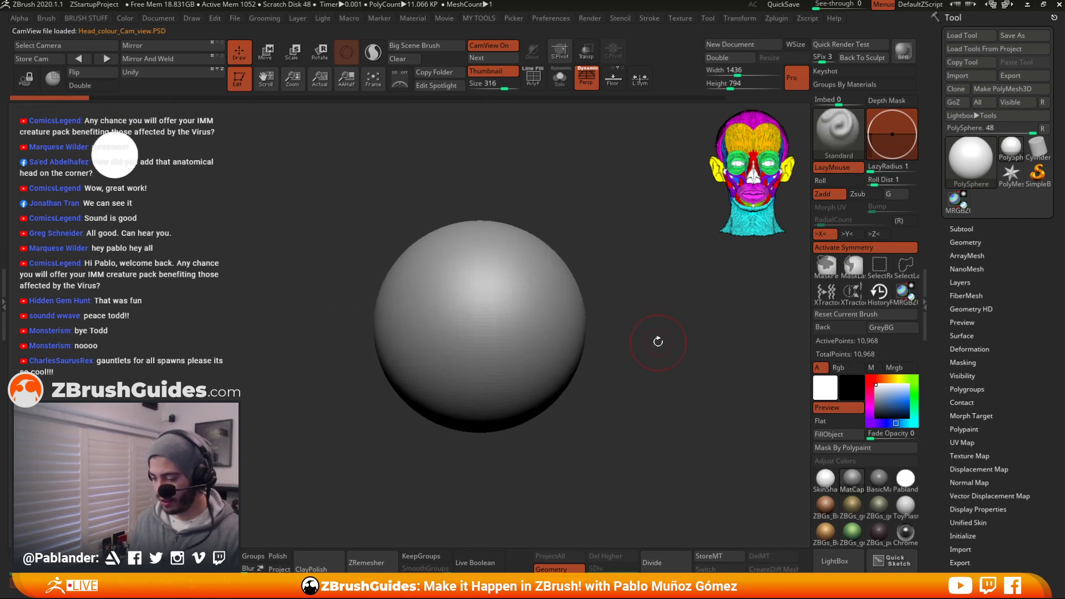
alt+drag(636, 386, 640, 363)
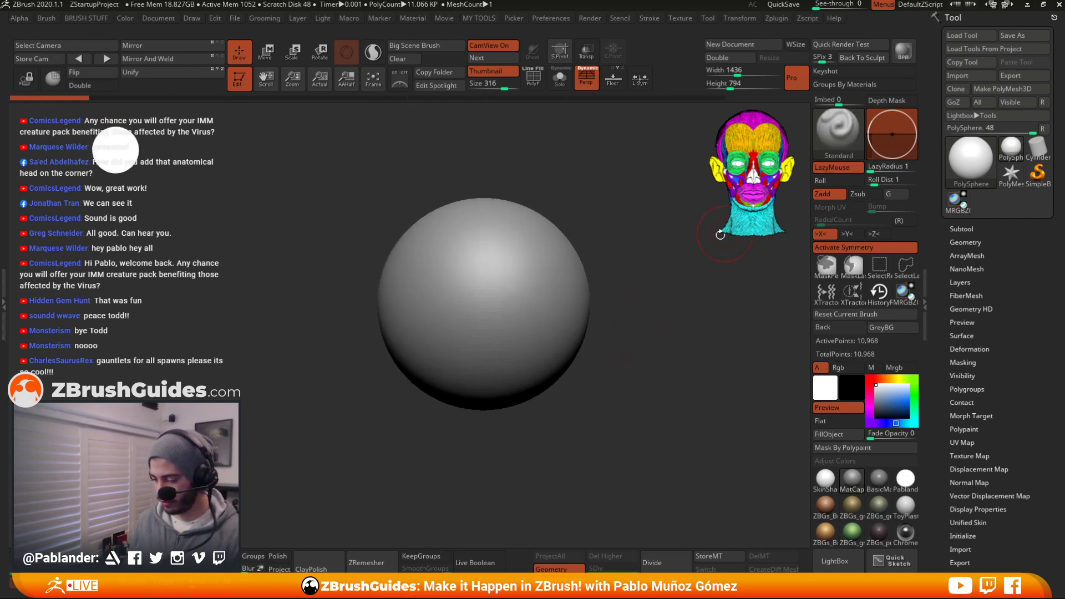
alt+drag(720, 235, 709, 238)
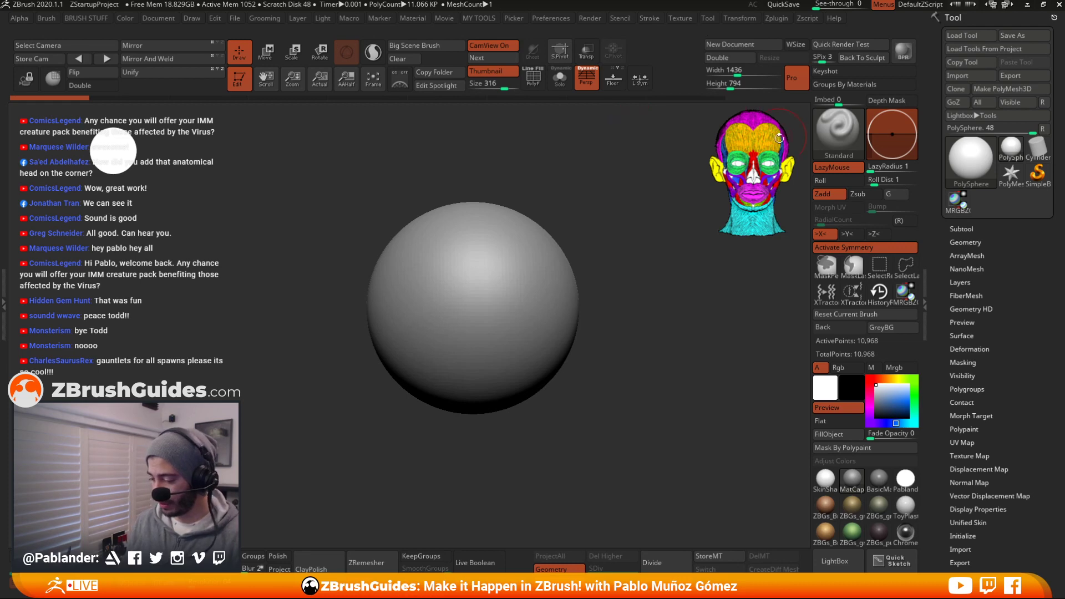
Examine the image sheet of red face views that the custom CamView stored among the textures
click(681, 19)
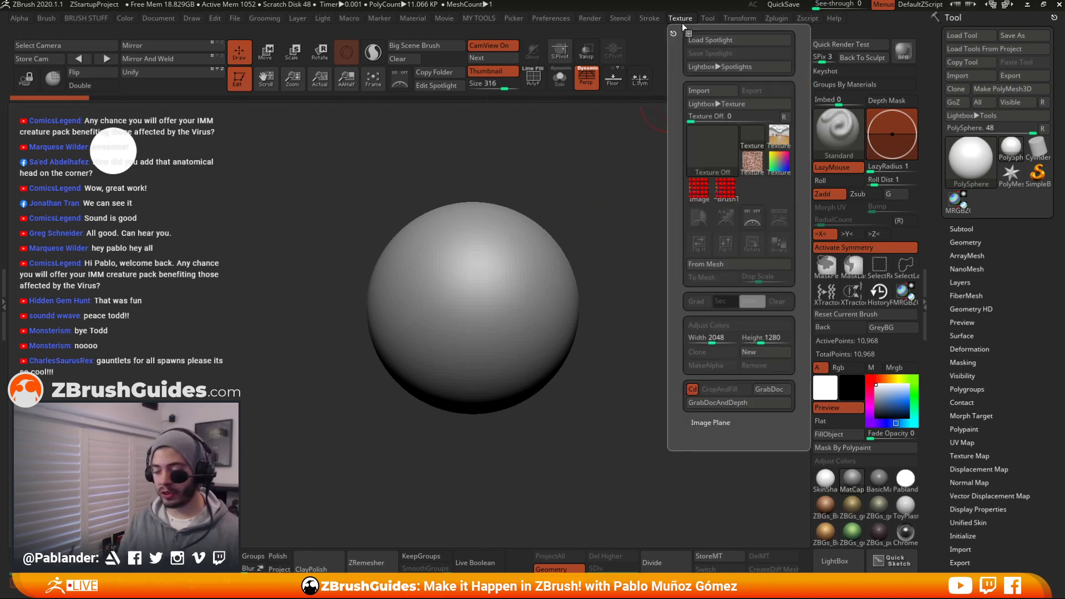
mouse_move(701, 190)
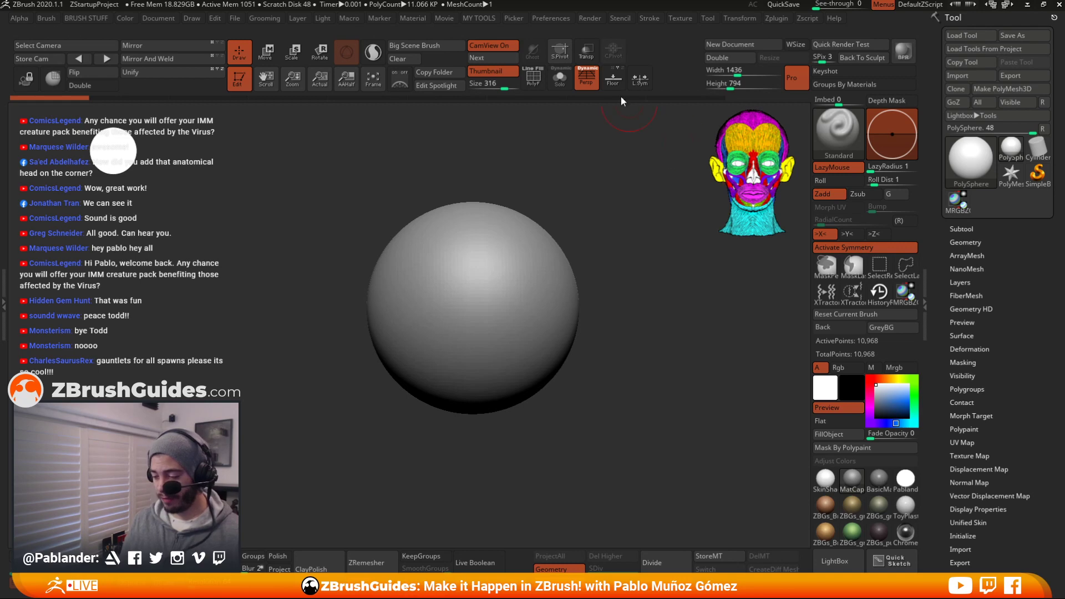
click(562, 18)
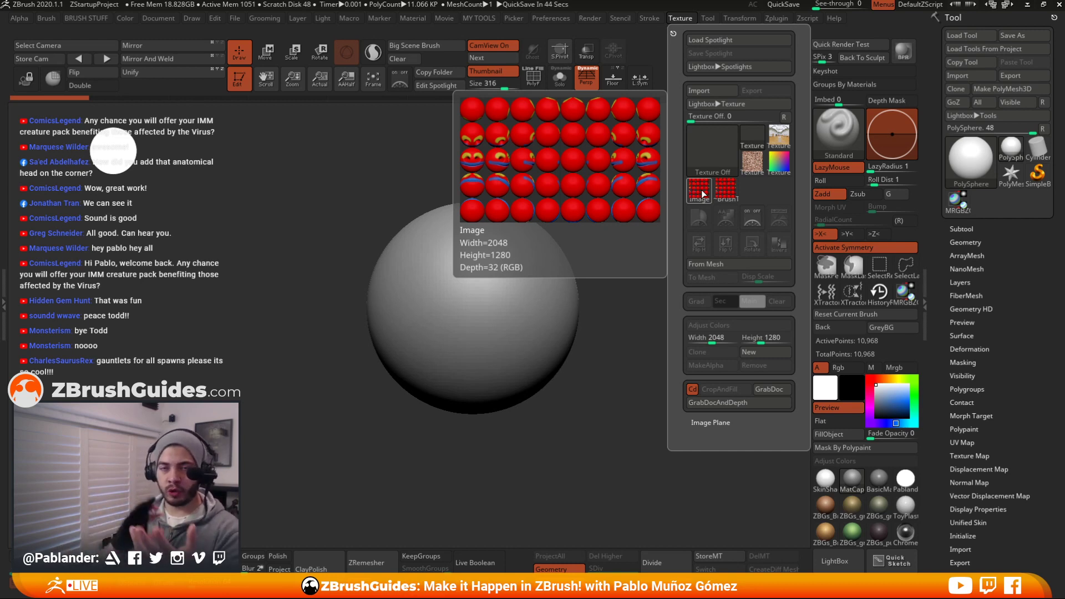
click(700, 190)
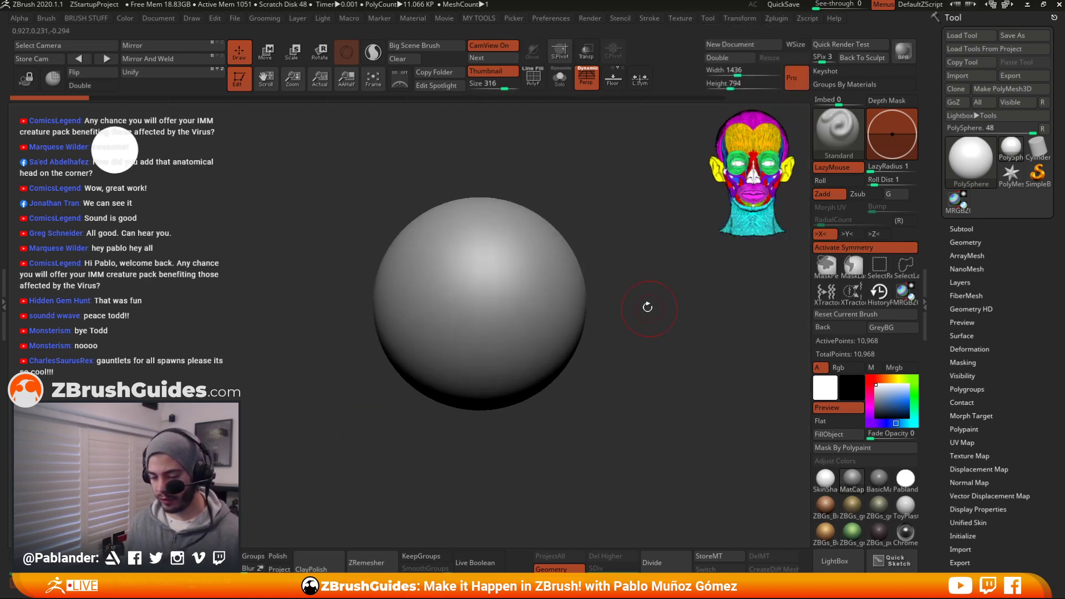
Load CamViewAXIS.ZTL from the LightBox tools and orbit the axis model to examine its coloured spheres
click(833, 561)
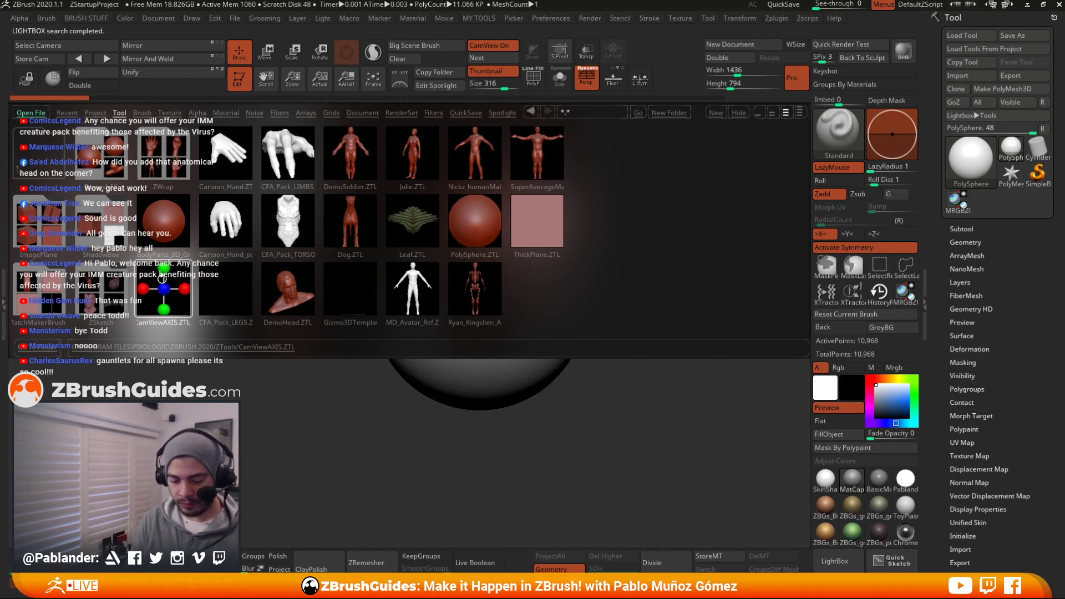
double_click(162, 278)
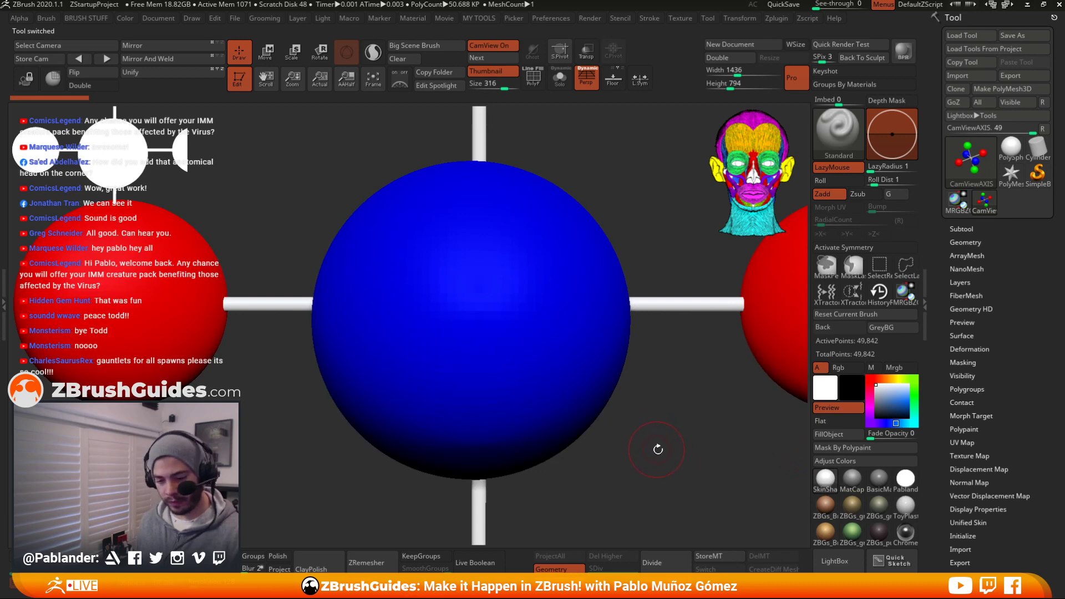
alt+drag(658, 449, 577, 247)
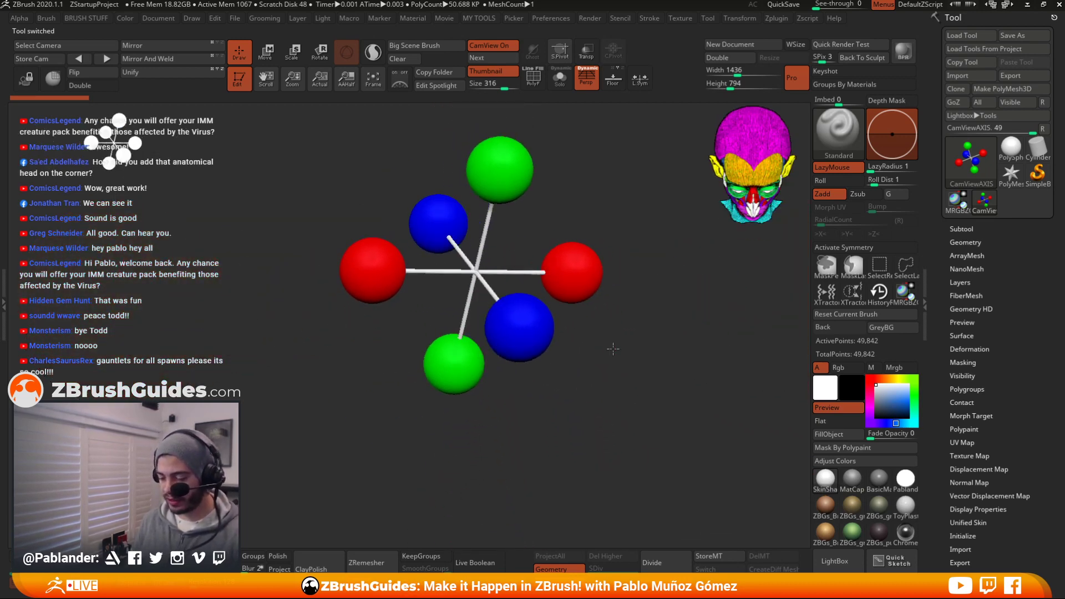
drag(612, 349, 549, 223)
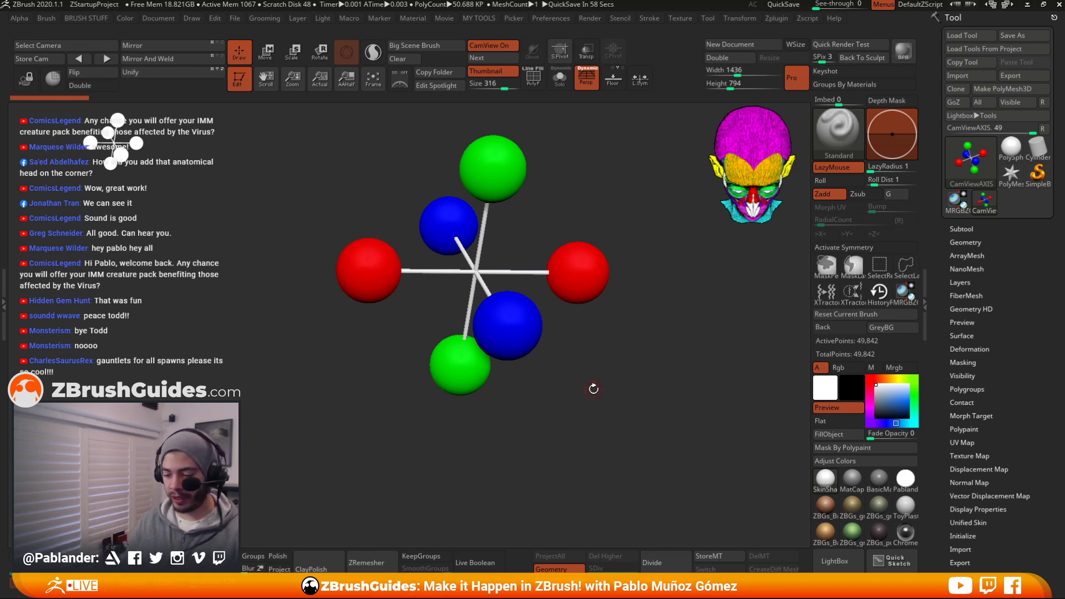
drag(625, 353, 421, 417)
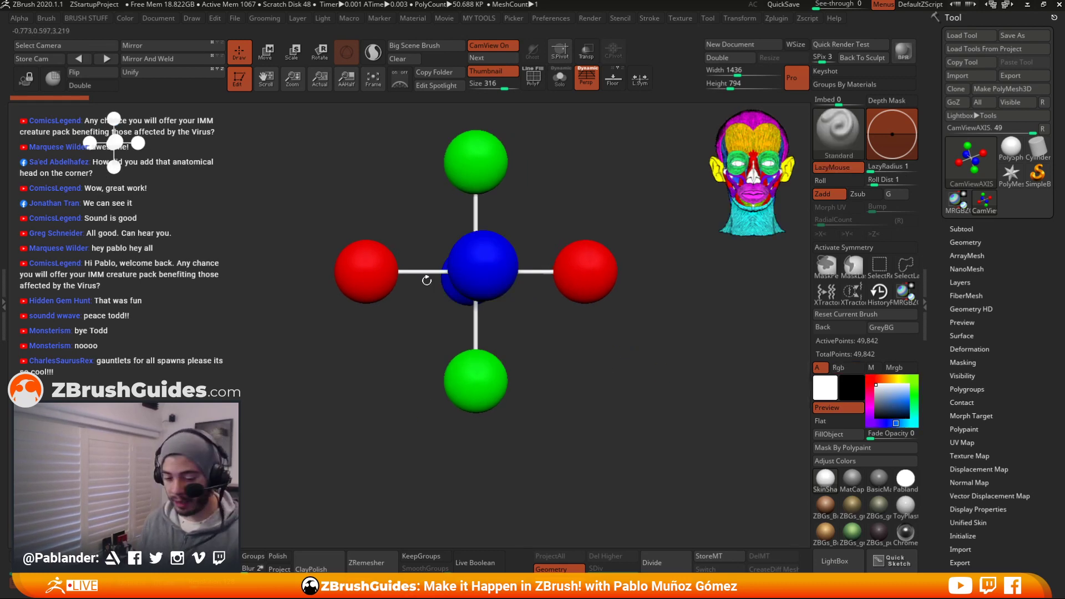
Sample the colours of the axis model's green and red spheres to check their RGB values
click(126, 19)
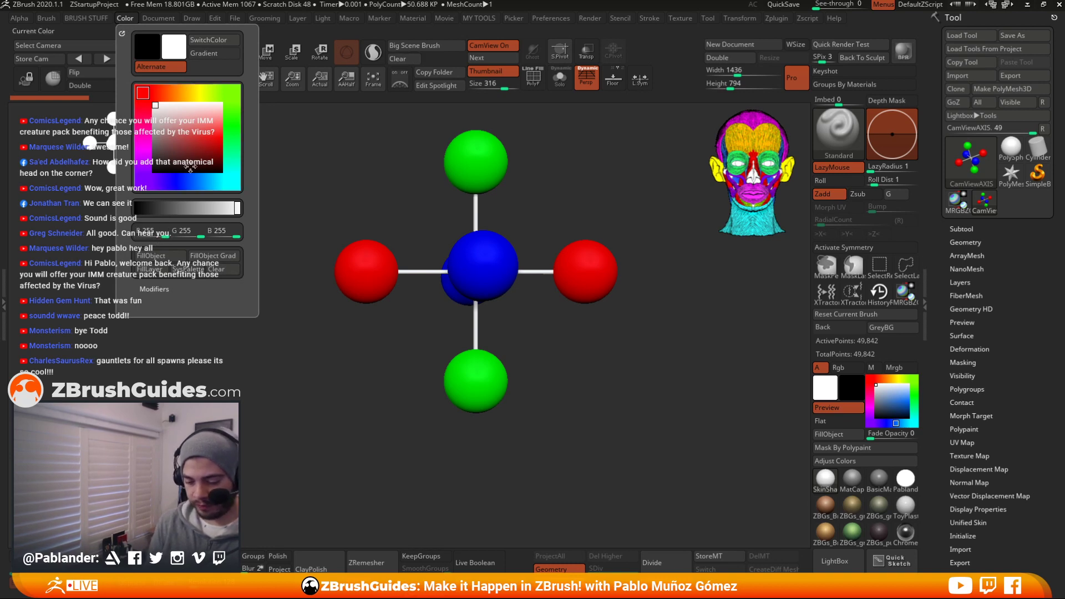
drag(190, 166, 475, 149)
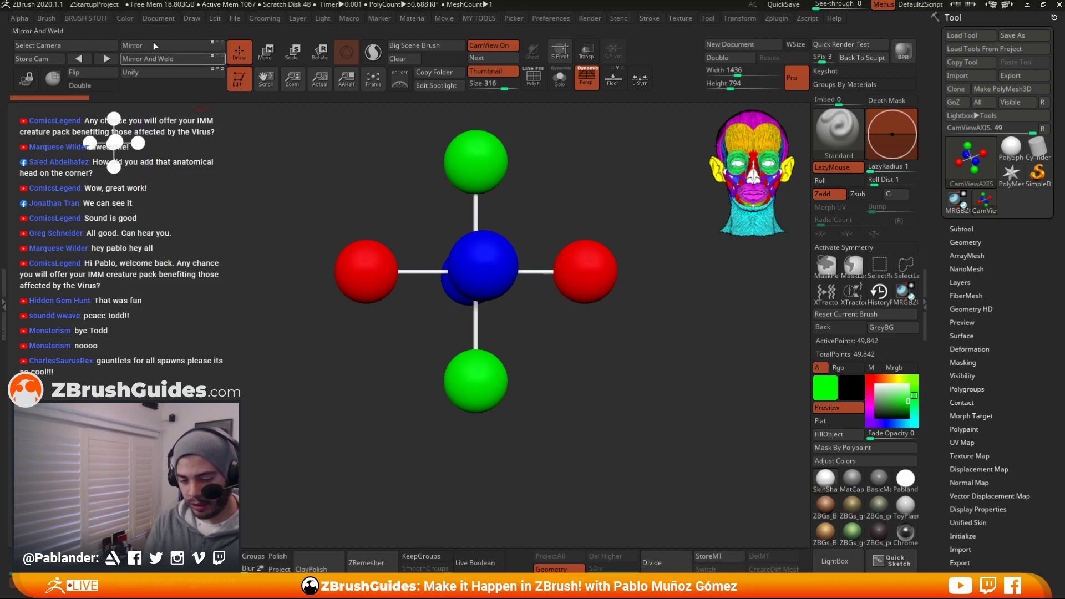
click(125, 19)
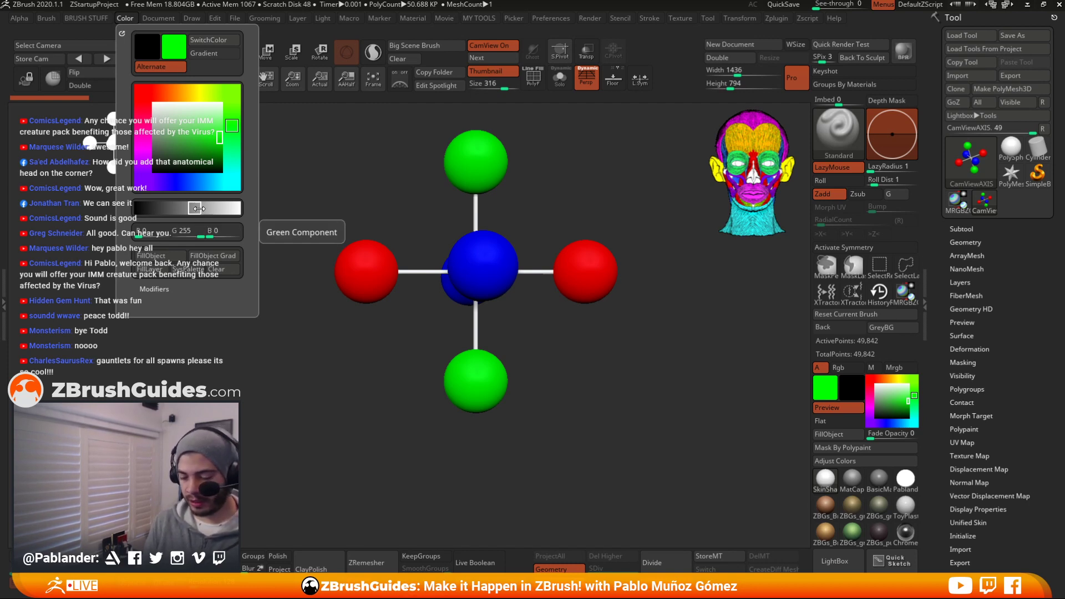
drag(204, 140, 355, 274)
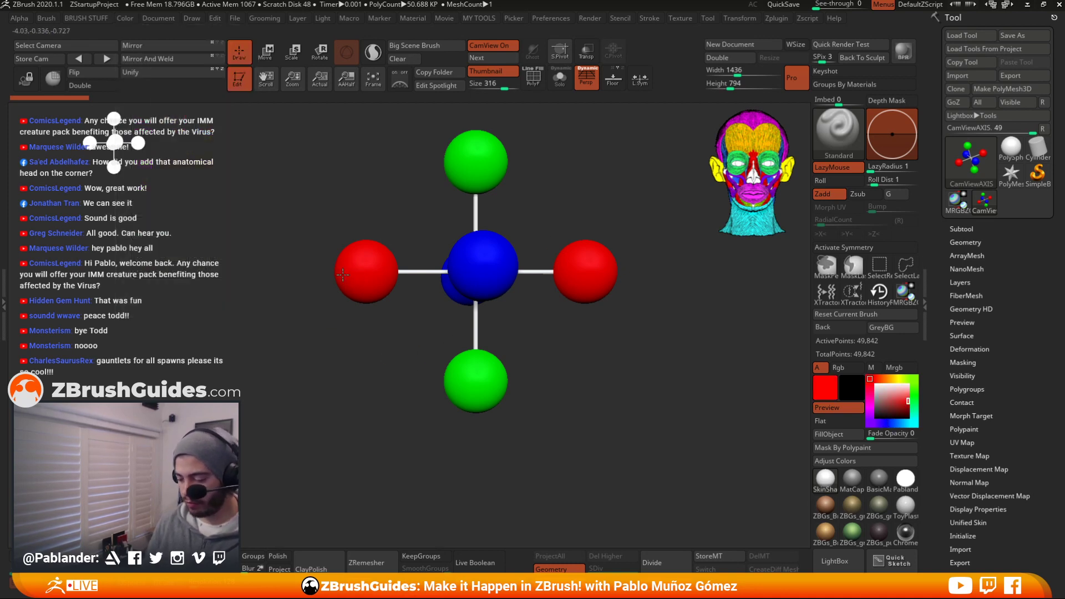
drag(573, 377, 587, 381)
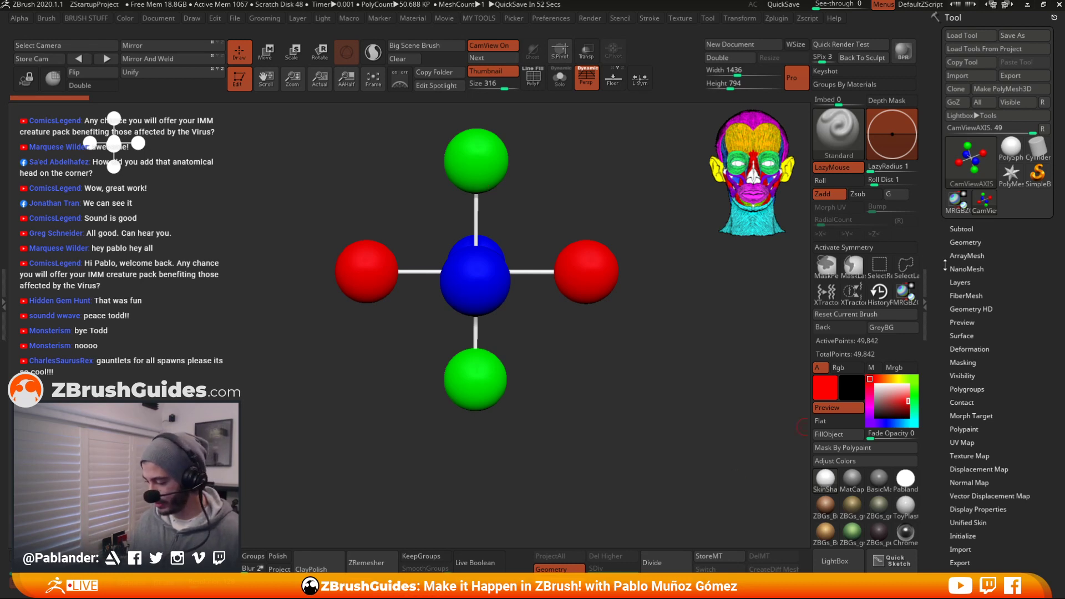
Append a PolySphere to the CamViewAXIS tool as a new subtool
click(961, 228)
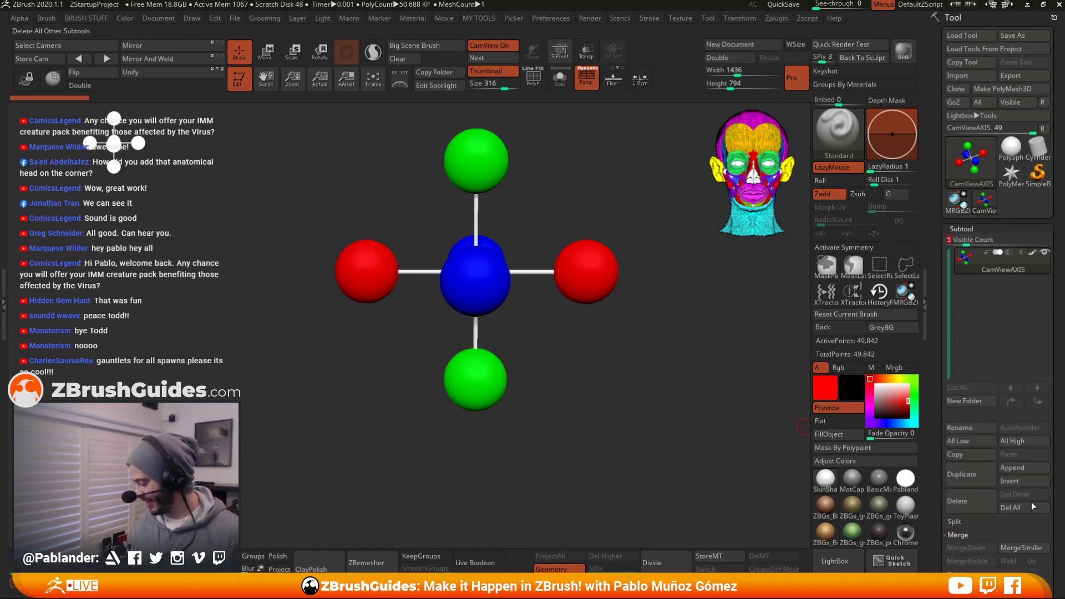
scroll(1032, 468, down, 2)
click(1039, 422)
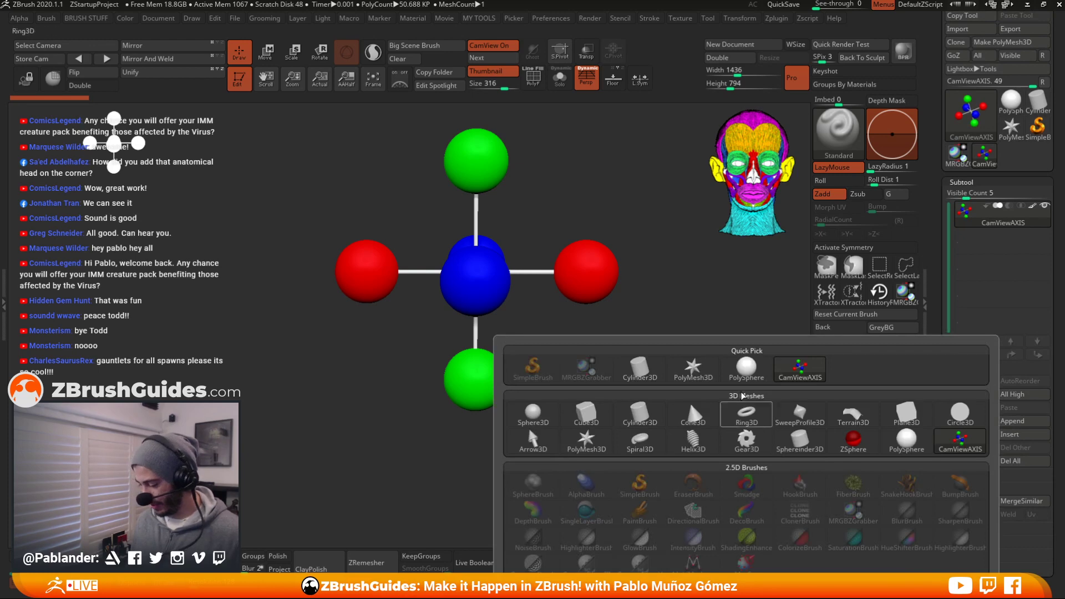
click(906, 438)
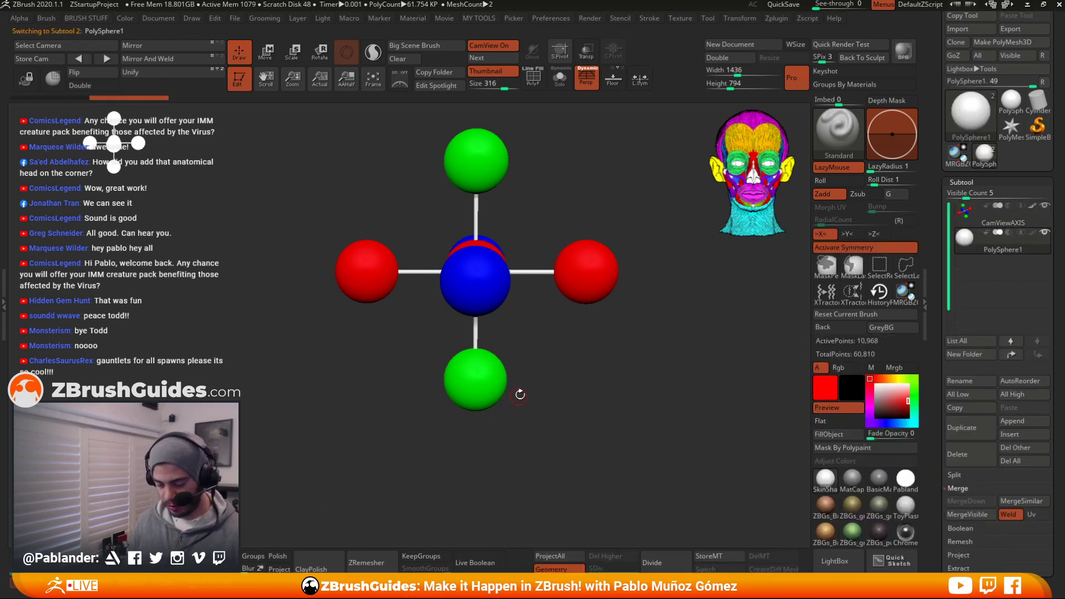
Scale up the appended sphere around the axis model and give it white colour with the MatCap material
key(e)
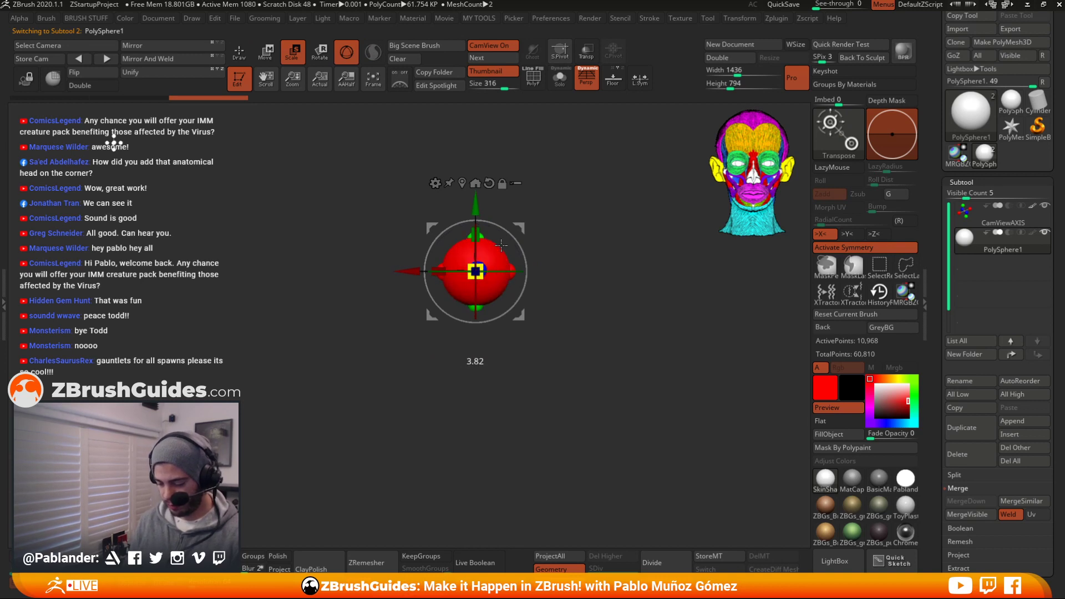
click(875, 384)
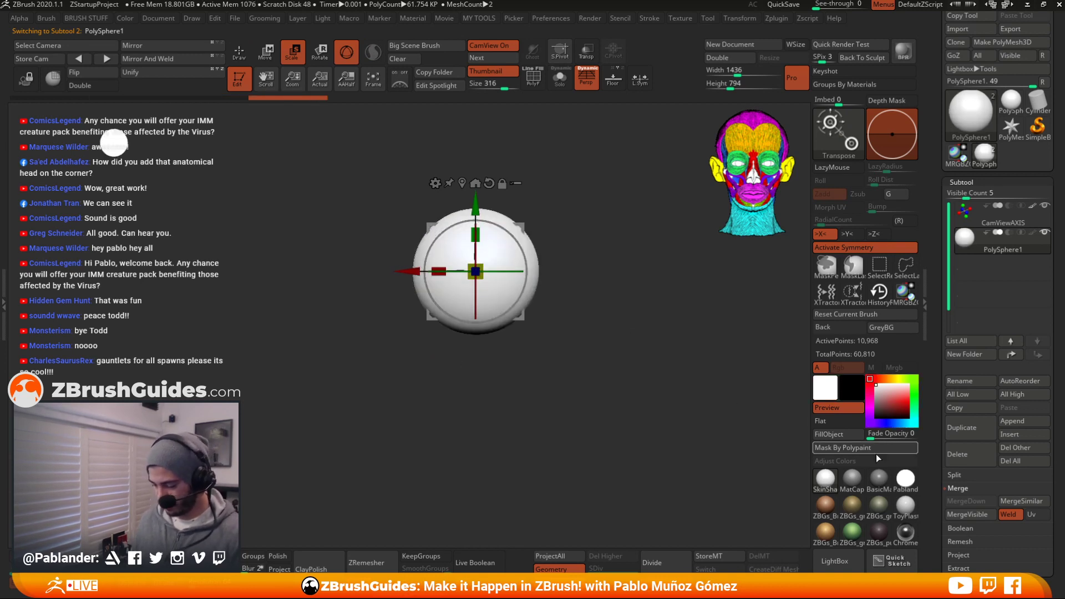
click(856, 476)
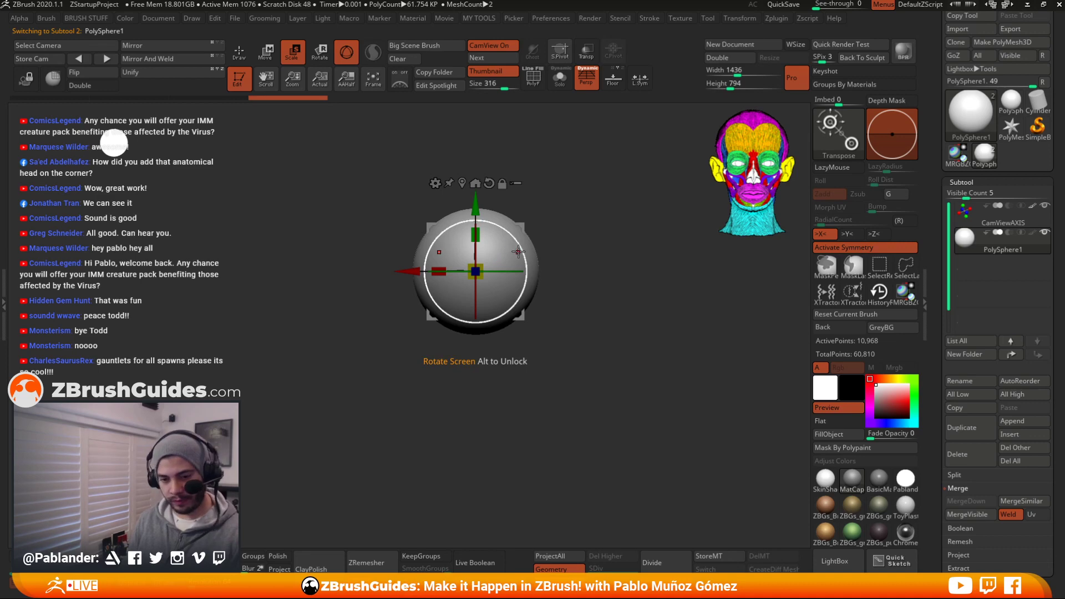
key(q)
key(space)
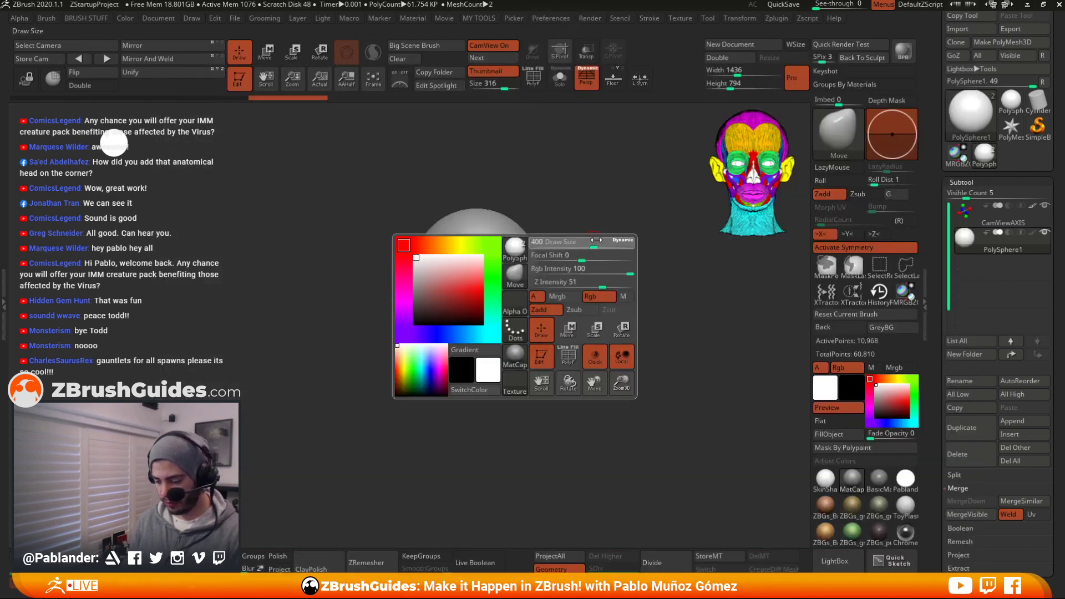
key(space)
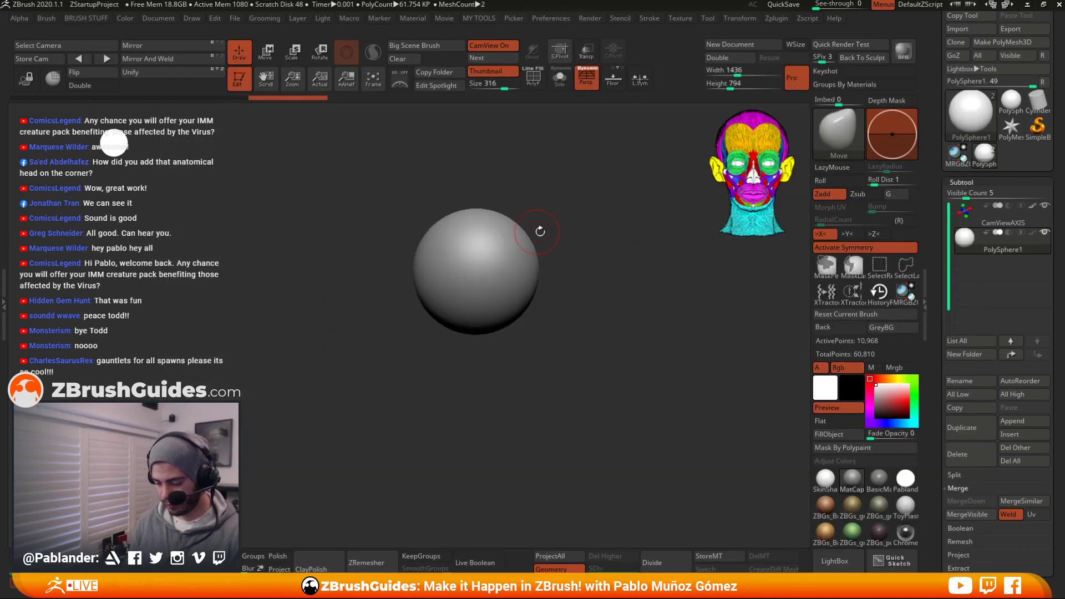
Unify the size of the PolySphere1 and CamViewAXIS subtools, and make the sphere the active subtool
alt+drag(573, 266, 577, 273)
click(164, 75)
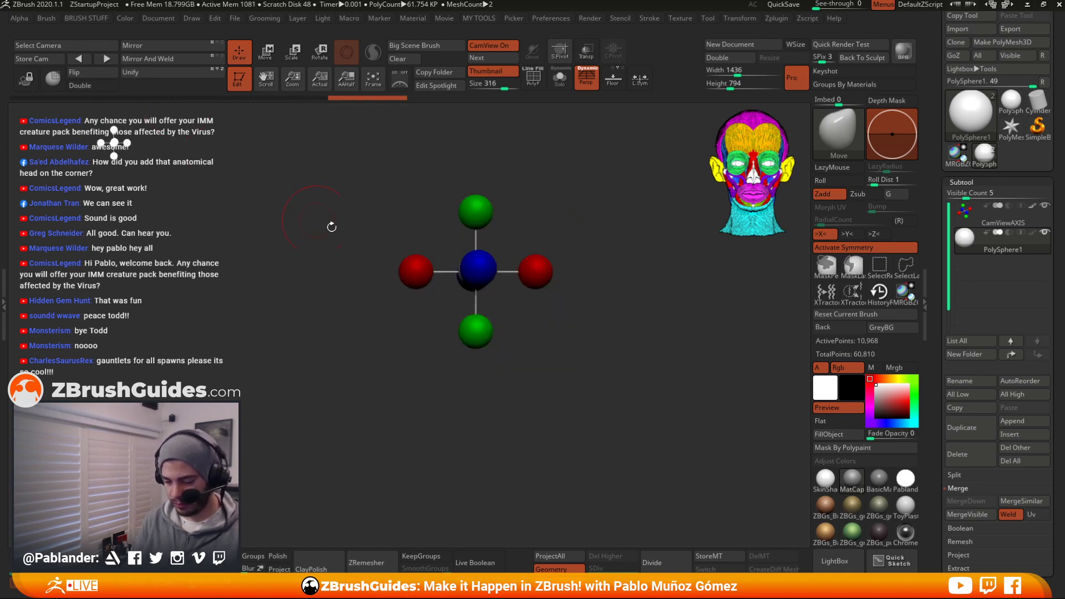
click(986, 216)
click(165, 74)
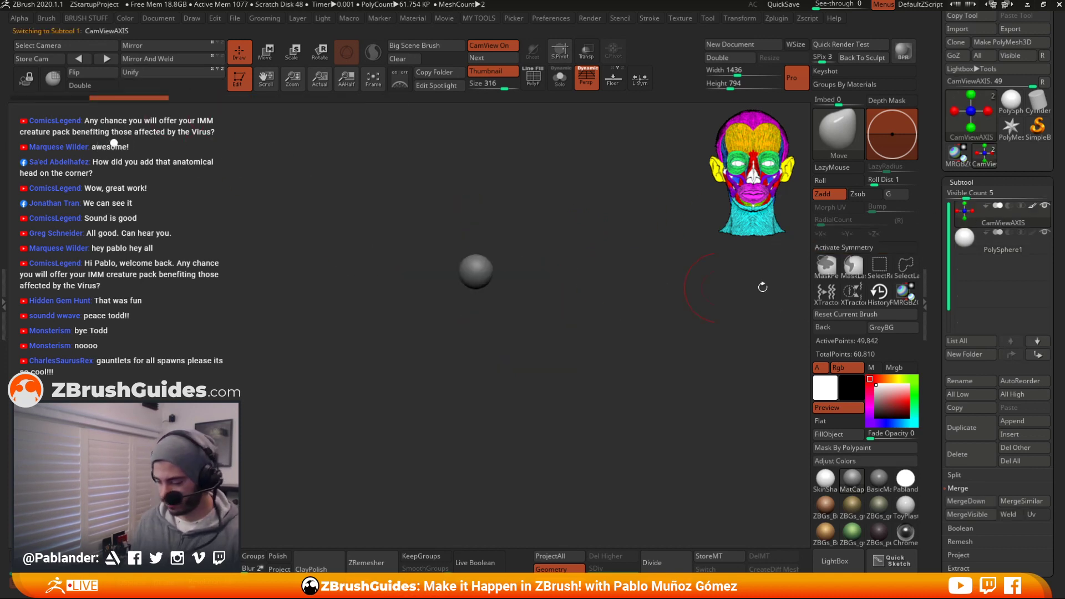
click(986, 250)
alt+drag(572, 308, 589, 432)
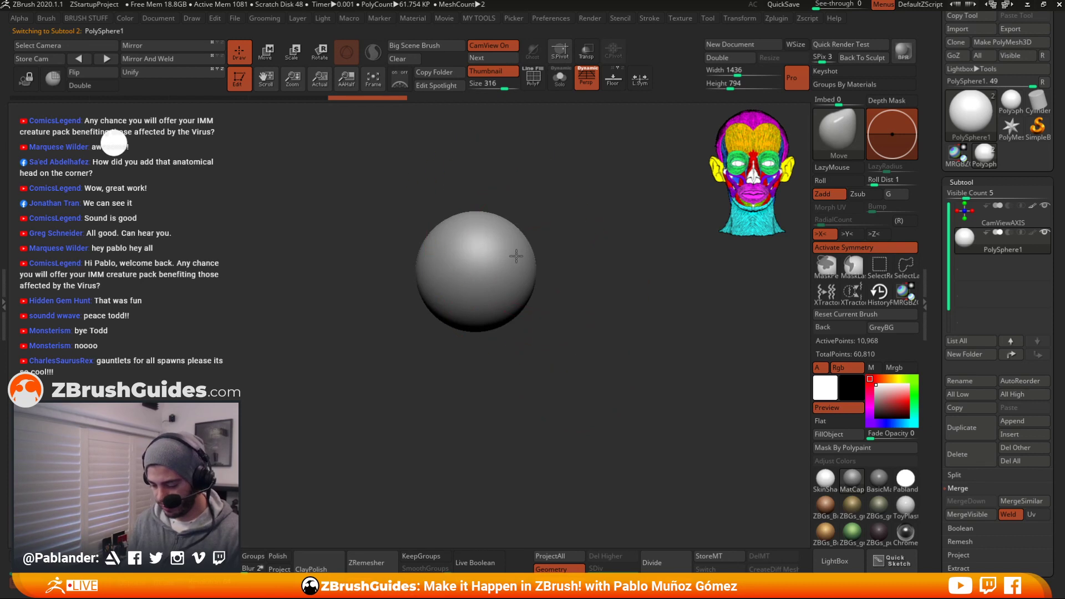
Isolate the sphere and shape it into a head with a broad cranium and narrow chin using the Move brush
drag(516, 256, 496, 264)
mouse_move(519, 275)
mouse_down()
mouse_move(502, 280)
mouse_move(502, 311)
mouse_move(460, 275)
mouse_up()
key(shift+s)
key(space)
drag(496, 244, 524, 244)
drag(507, 283, 483, 297)
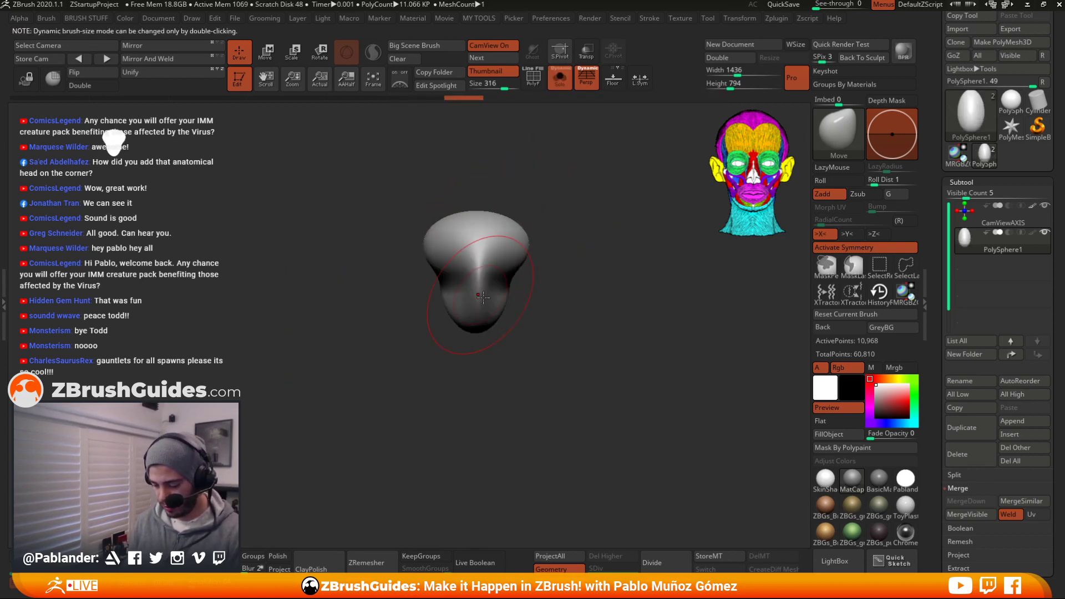
right_drag(483, 298, 532, 288)
drag(513, 291, 482, 304)
drag(425, 305, 460, 289)
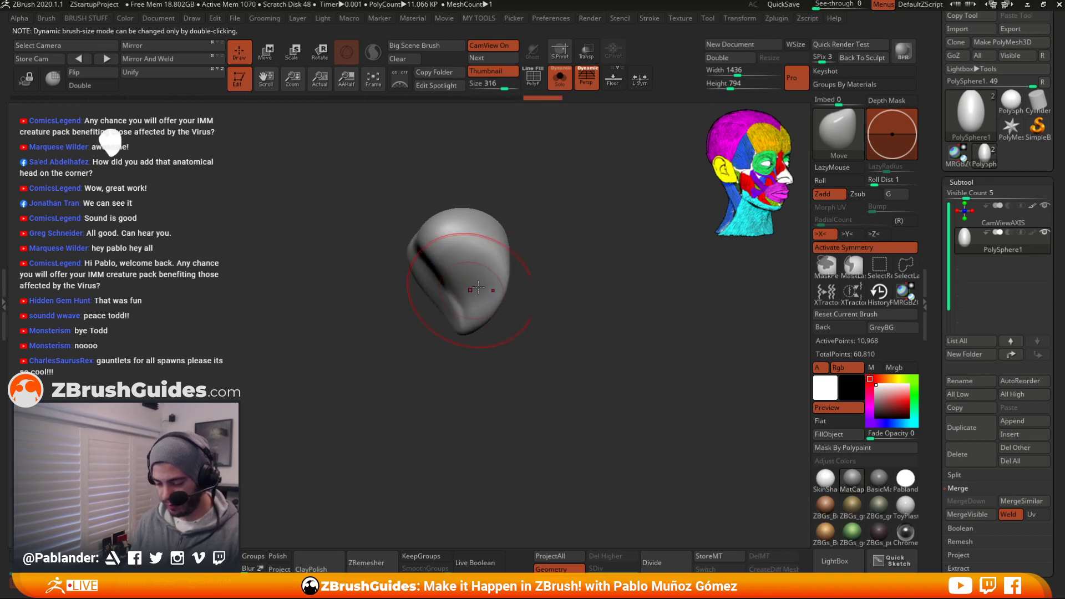
Sculpt the eye sockets and mouth area of the head with the DamStandard brush and remesh it with DynaMesh
key(b)
key(d)
key(s)
key(space)
mouse_move(549, 274)
mouse_down()
mouse_move(449, 268)
mouse_move(480, 255)
mouse_up()
mouse_move(560, 269)
mouse_down()
mouse_move(495, 269)
mouse_move(521, 289)
mouse_up()
mouse_move(566, 272)
mouse_down()
mouse_move(585, 321)
mouse_move(592, 240)
mouse_up()
ctrl+drag(595, 236, 607, 342)
drag(591, 388, 565, 364)
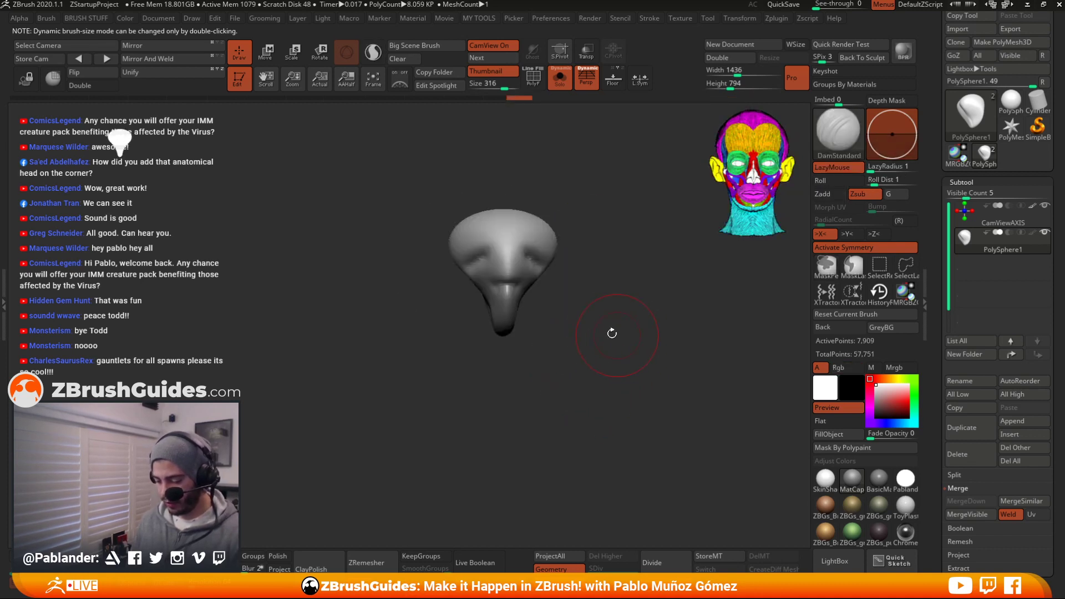
Frame the sculpted head in the canvas and make CamViewAXIS the active subtool
alt+drag(601, 316, 541, 335)
key(w)
mouse_move(571, 291)
alt+mouse_down()
mouse_move(607, 319)
mouse_move(571, 347)
alt+mouse_up()
key(q)
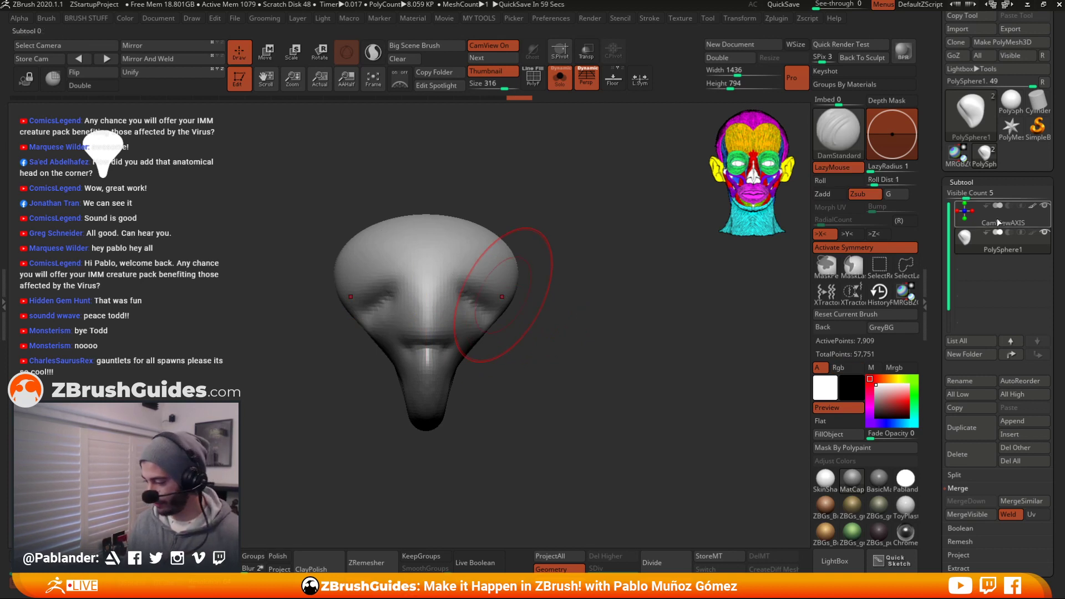
click(993, 223)
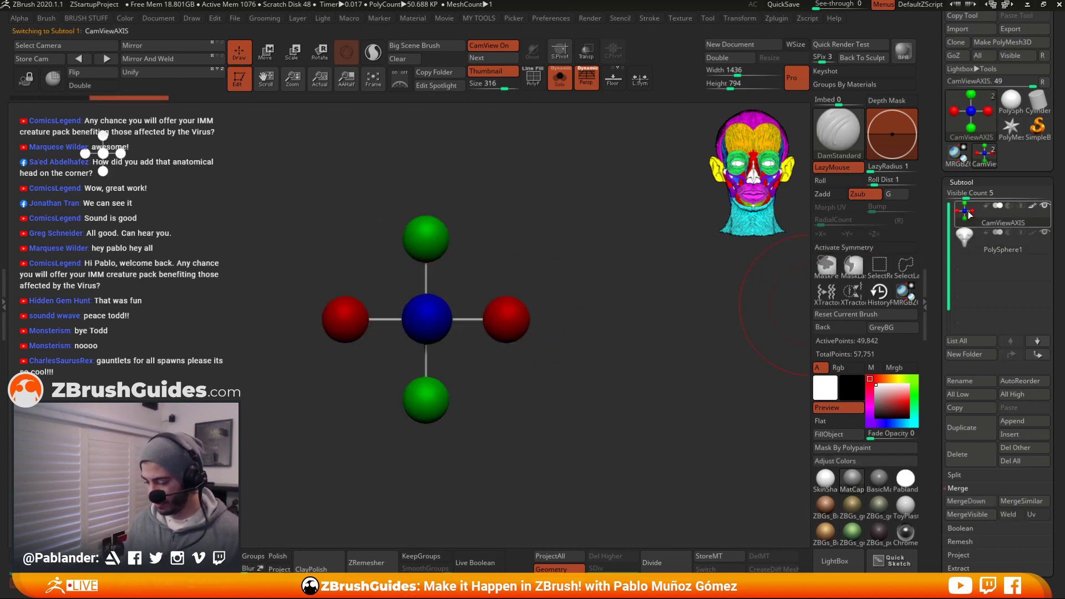
Show the head together with the CamViewAXIS, then scale the axis down and place it beside the chin
key(shift+s)
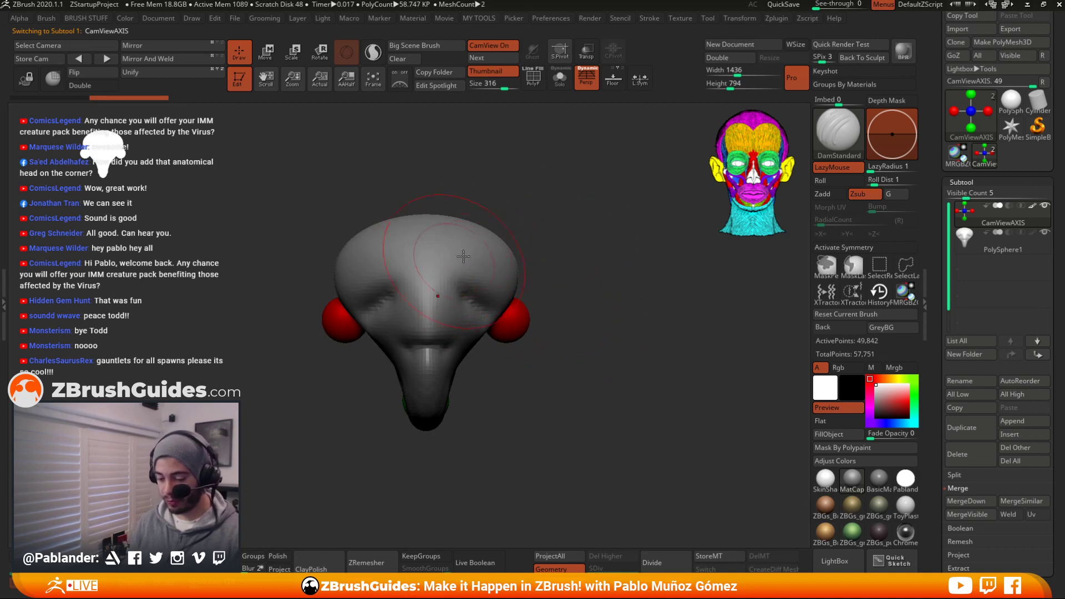
key(w)
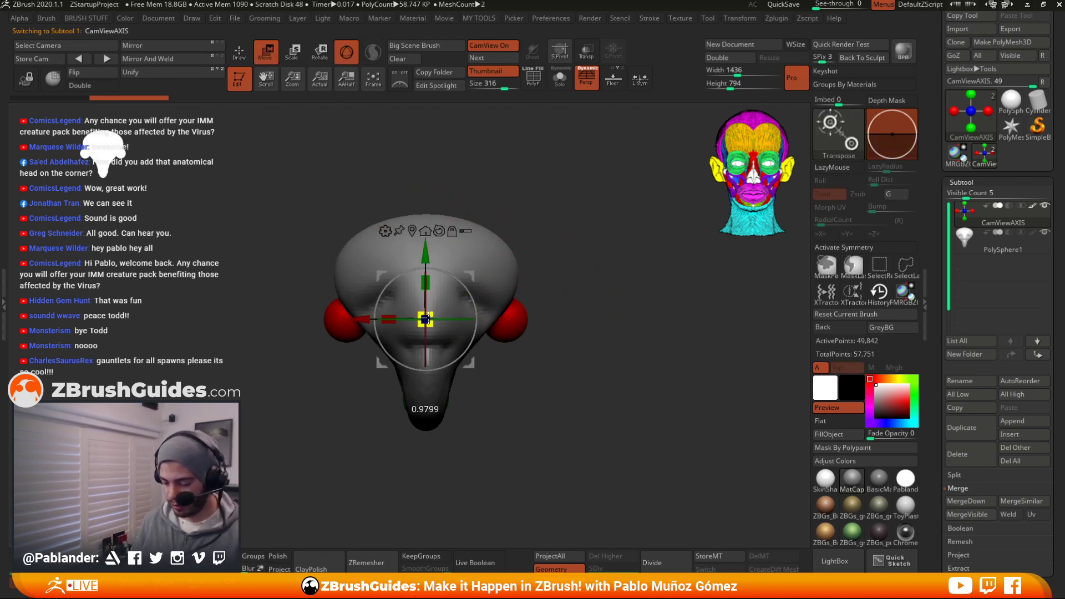
drag(425, 319, 283, 230)
drag(327, 187, 399, 311)
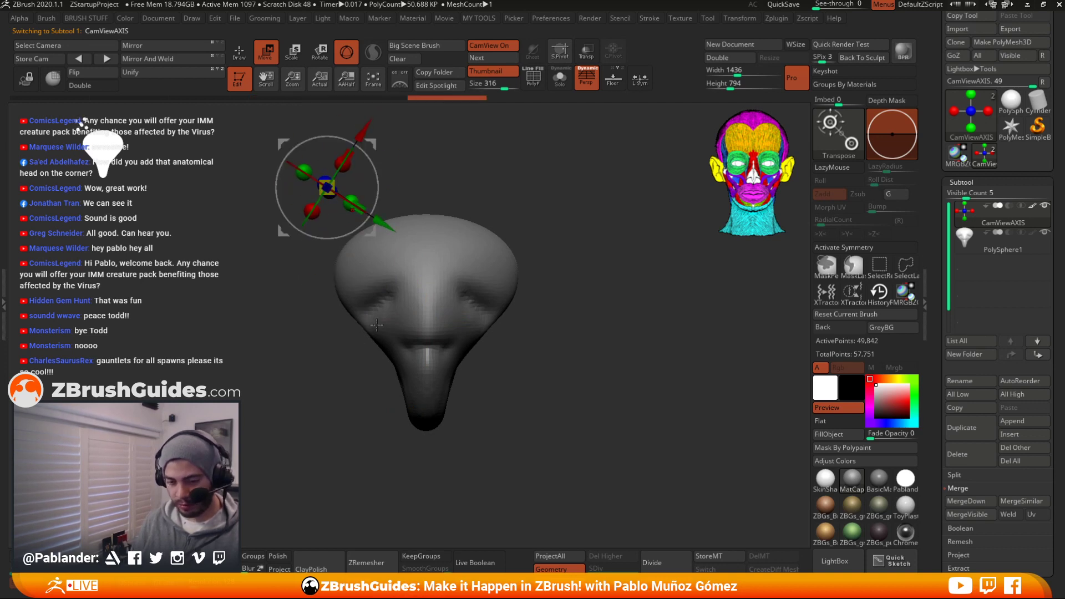
key(ctrl+z)
drag(371, 145, 390, 351)
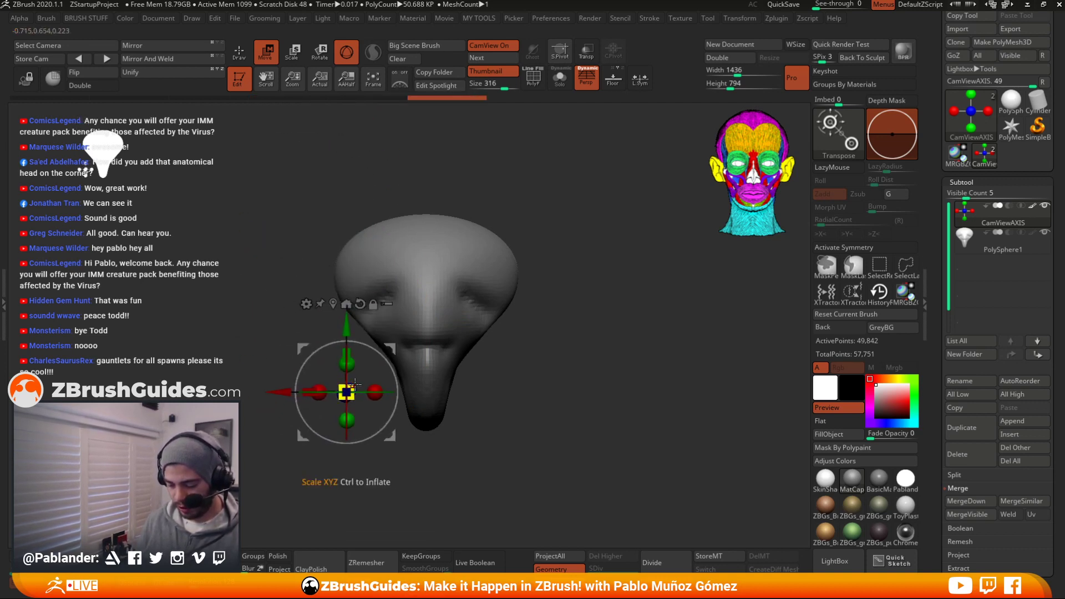
drag(347, 391, 357, 385)
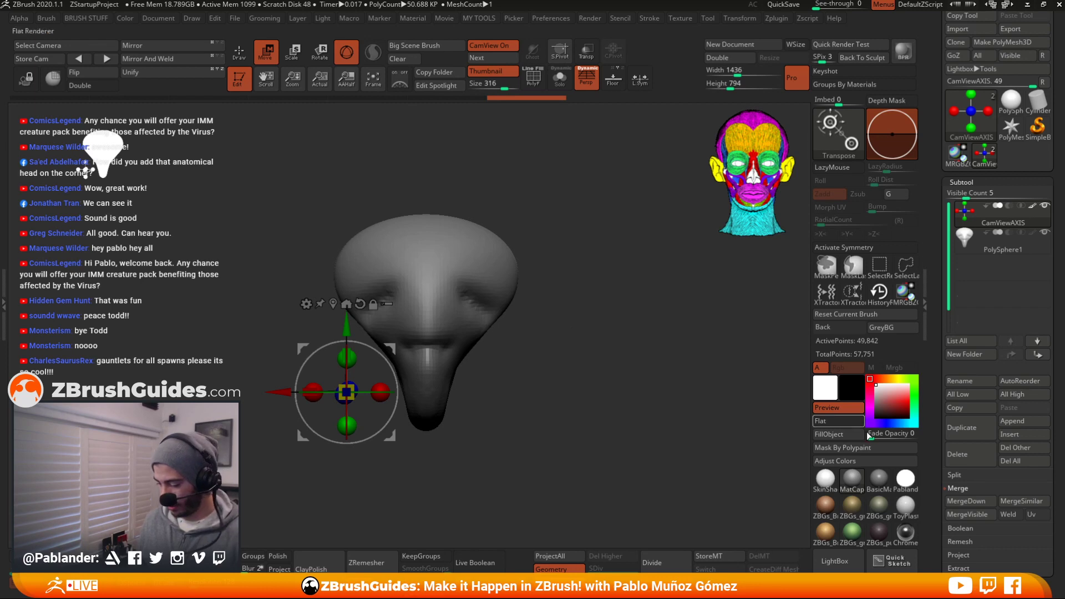
Fill the CamViewAXIS with the SkinShade4 material in material-only mode, then switch the active material to MatCap Gray
key(q)
click(871, 367)
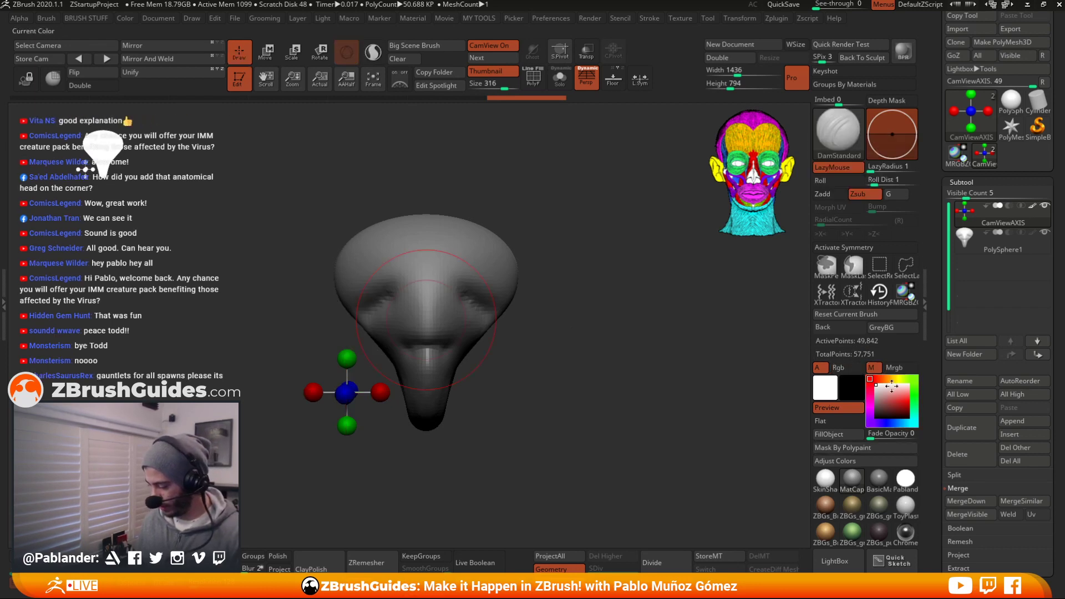
click(838, 434)
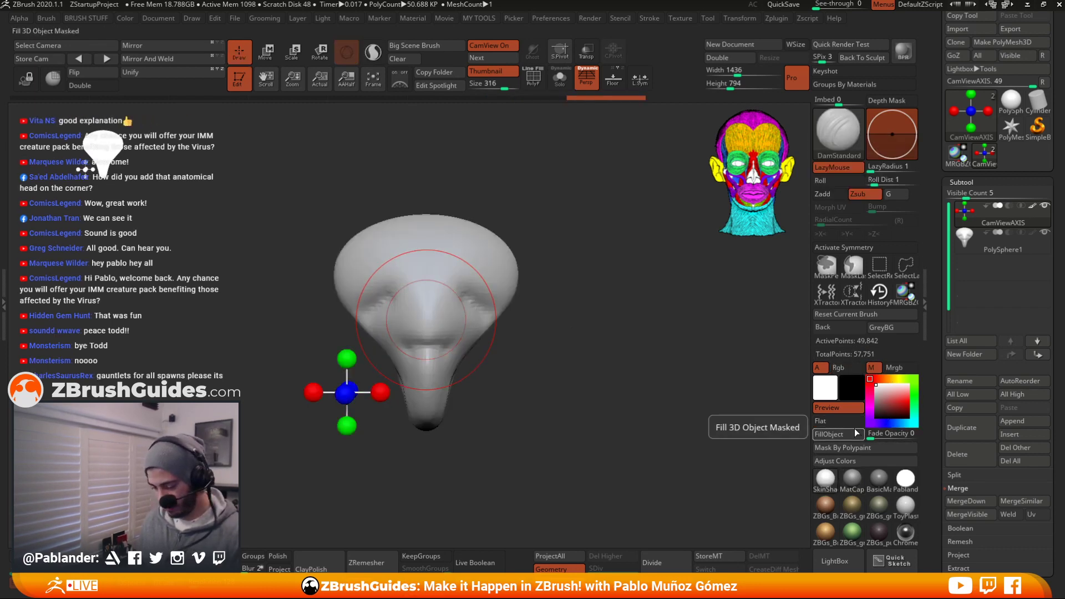
key(shift)
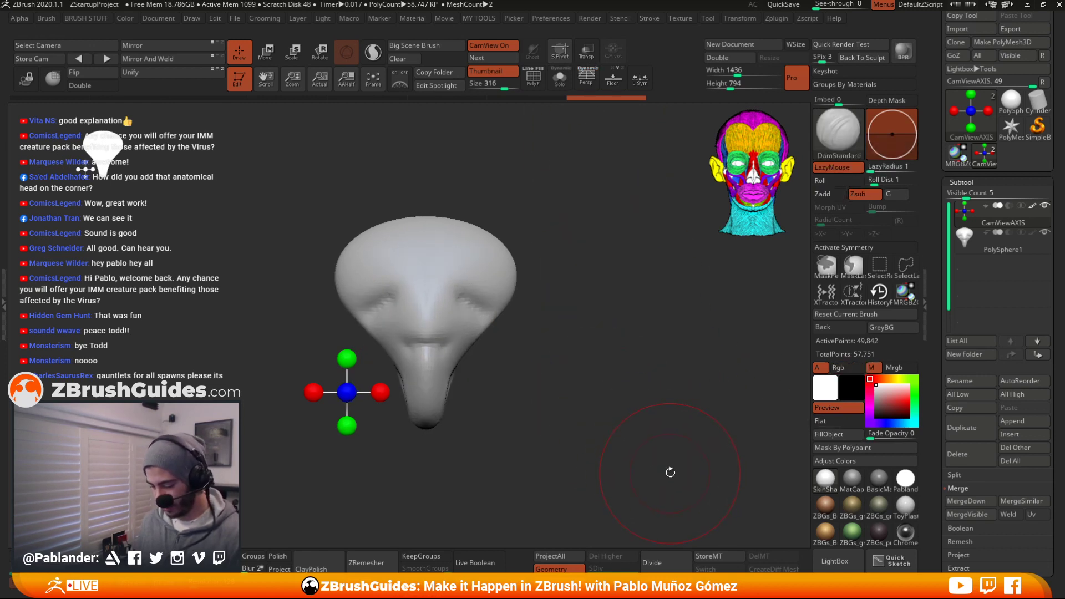
alt+drag(637, 404, 647, 393)
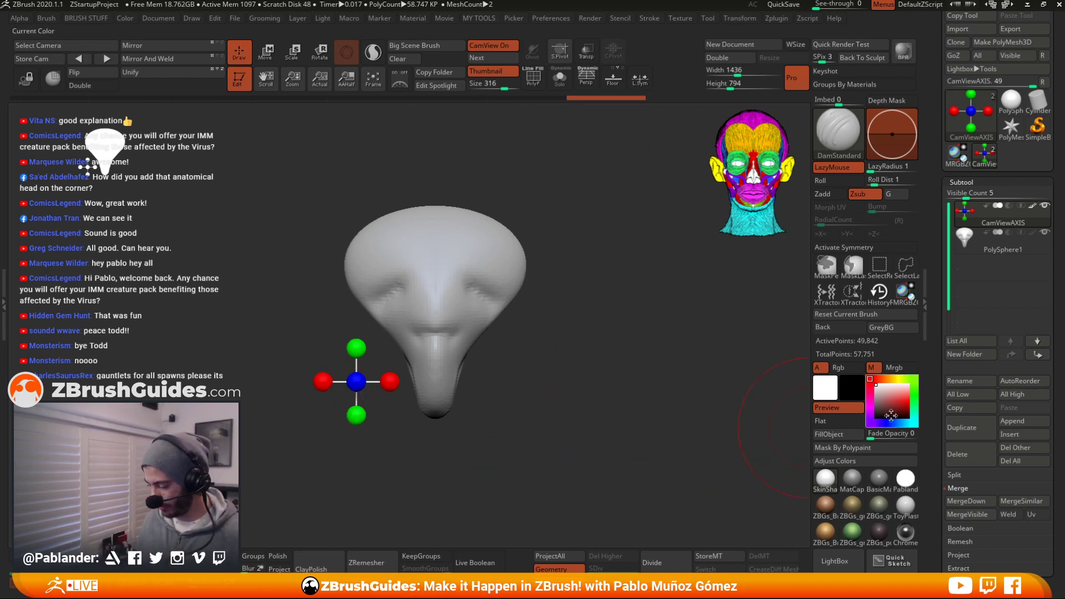
click(852, 478)
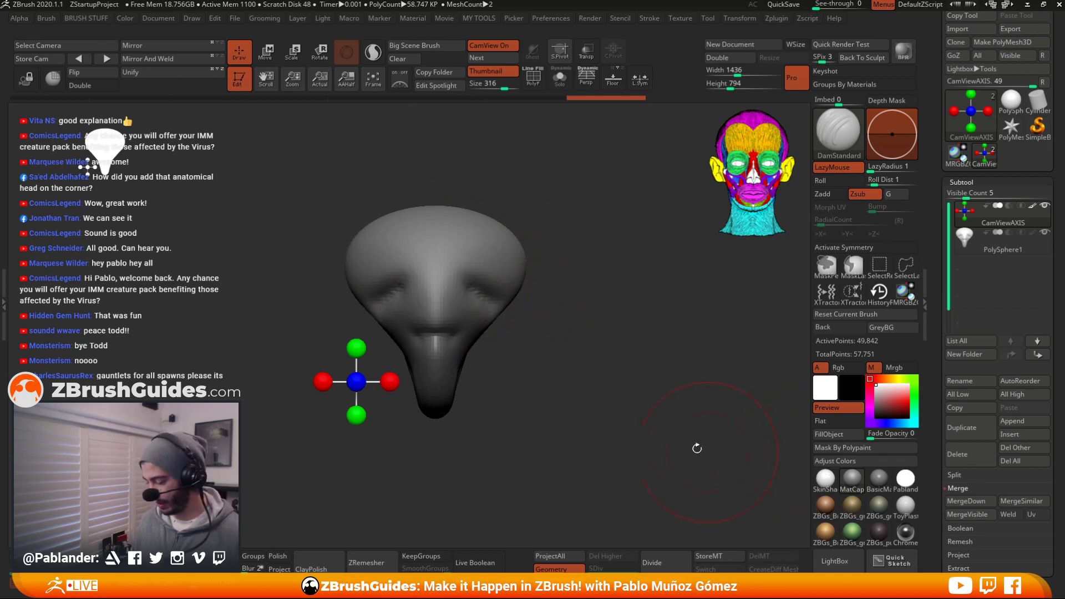
Make a custom CamView from the grey head and the axis model
click(554, 19)
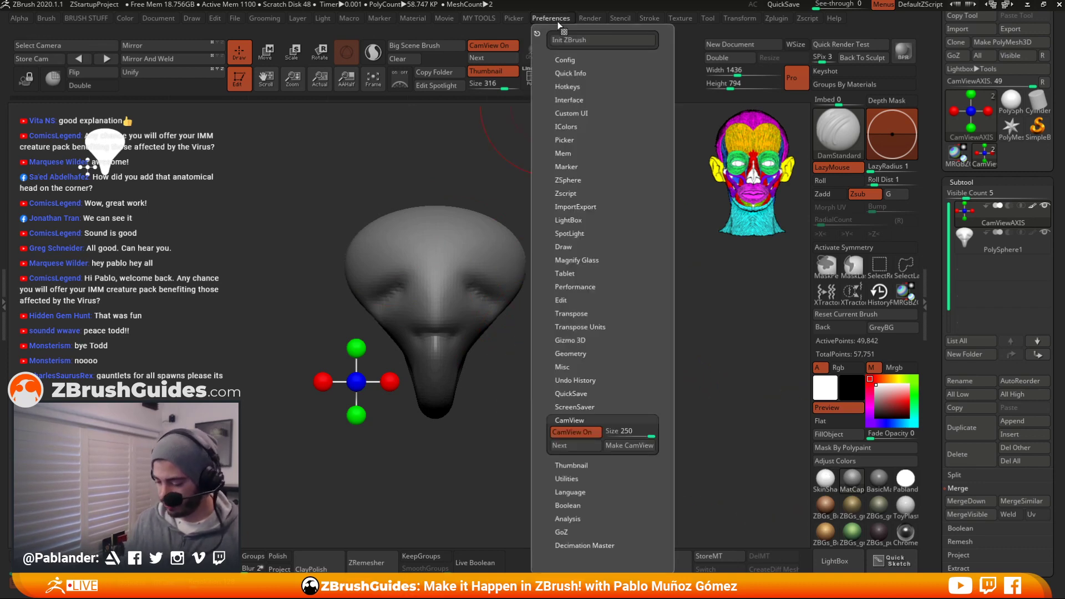
click(632, 444)
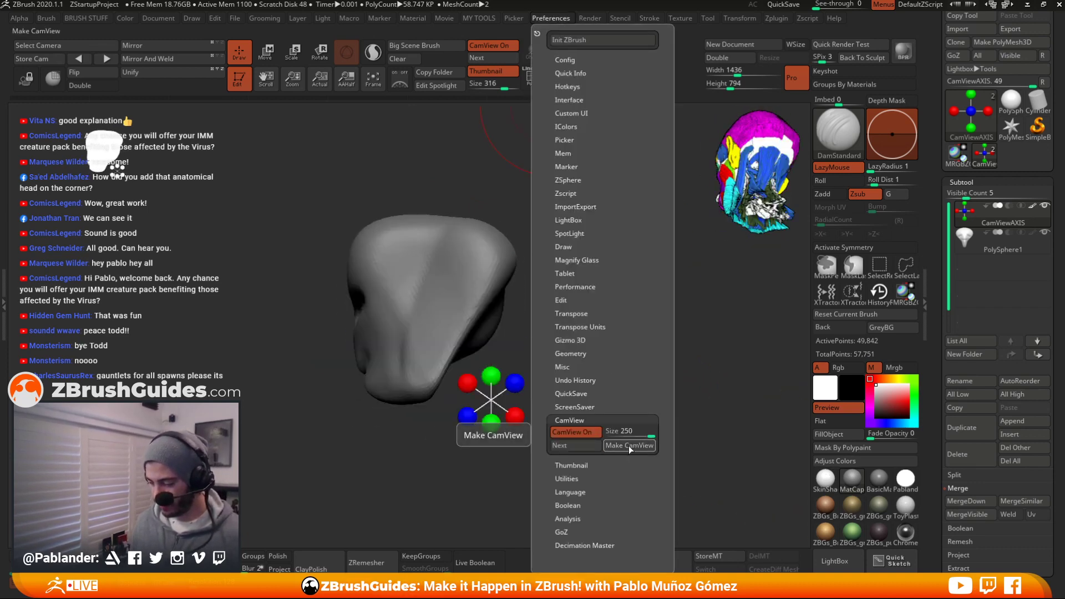
drag(576, 289, 602, 322)
key(space)
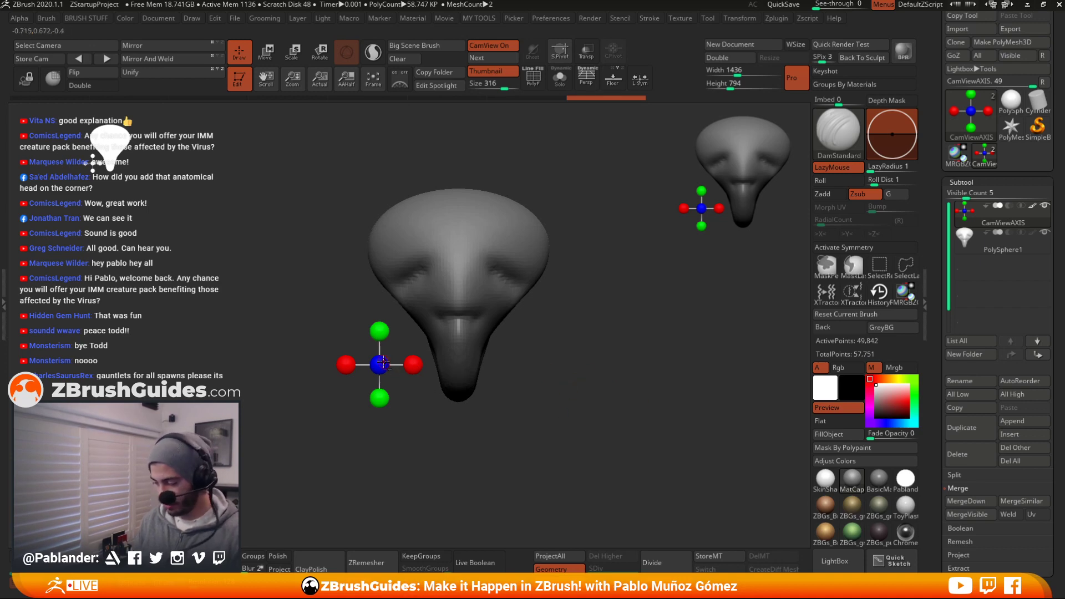
Fill the CamViewAXIS with the Flat Color material and display the head with SkinShade4
click(413, 18)
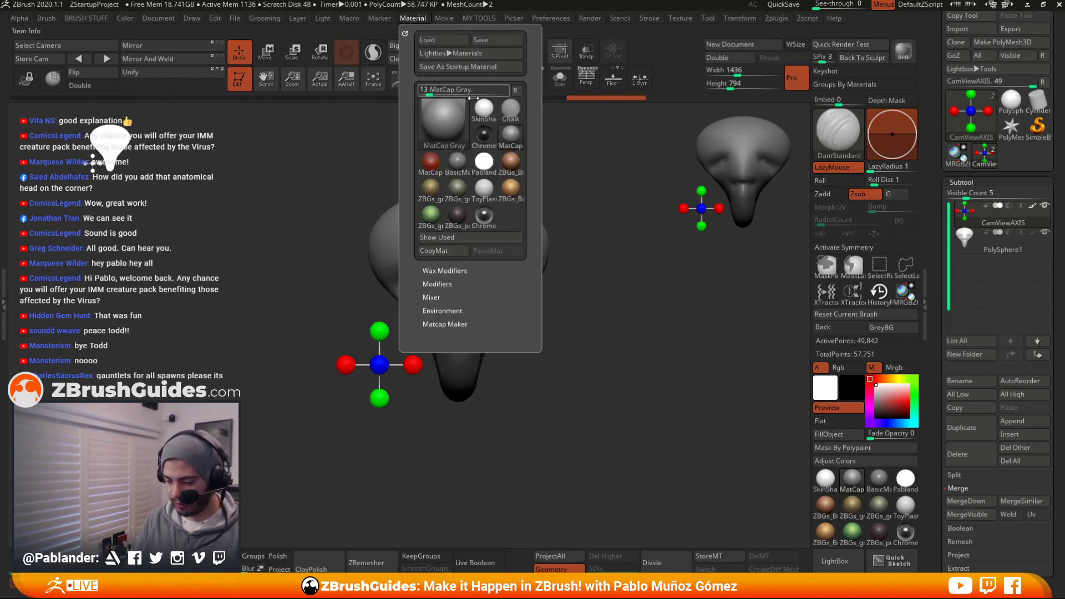
click(444, 119)
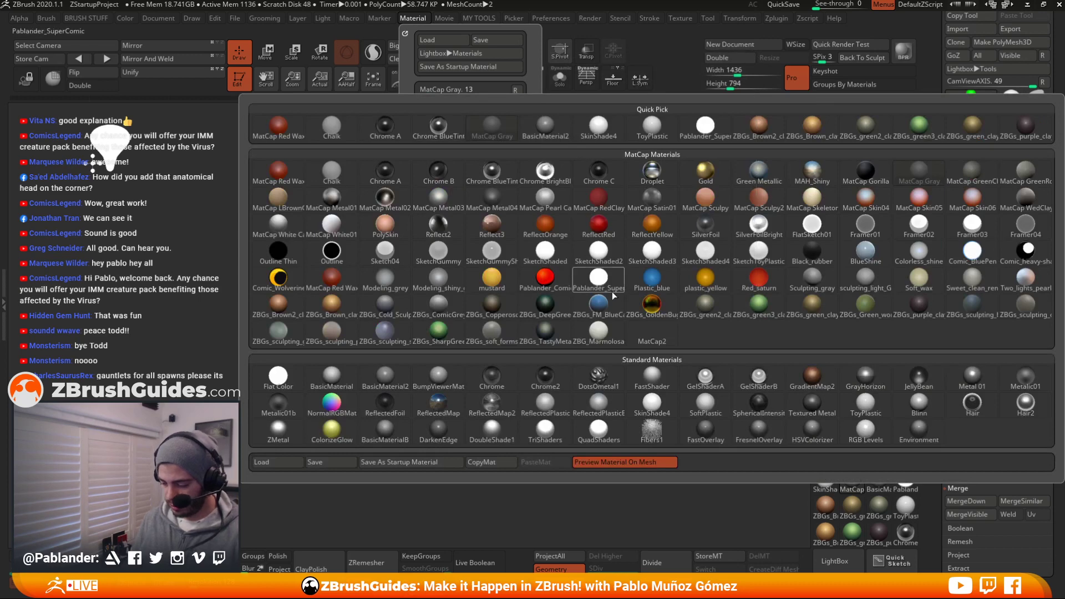
click(332, 377)
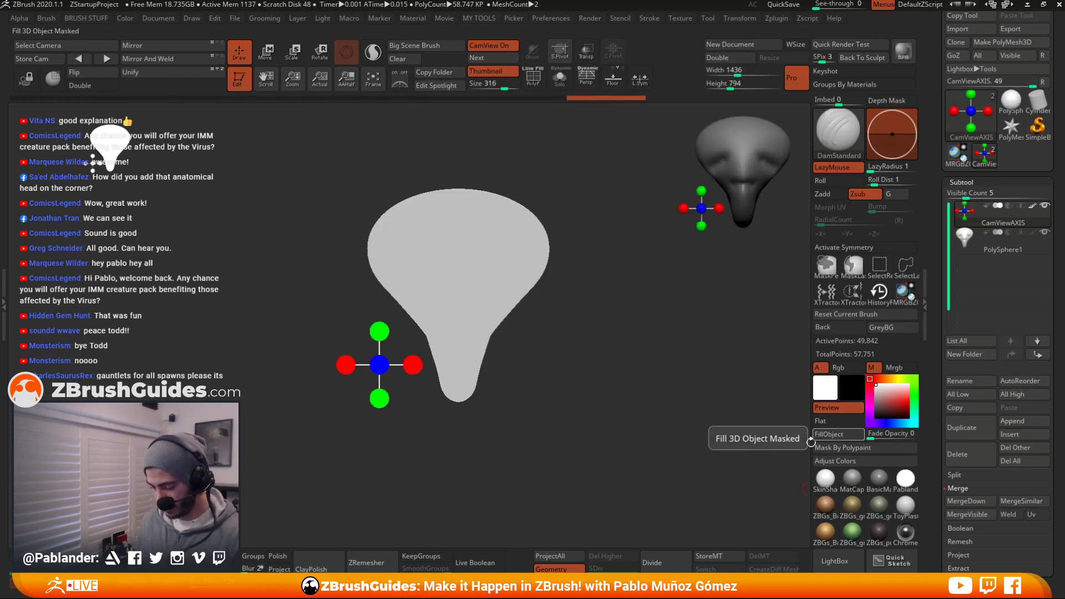
click(833, 481)
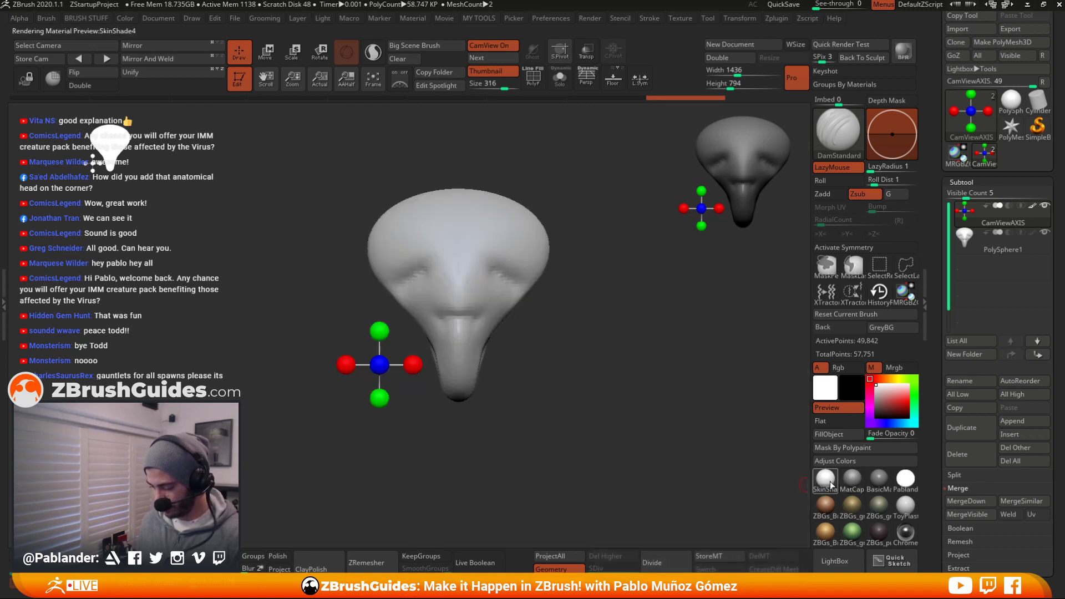
Regenerate the custom CamView from the light head with the flat-coloured axis
alt+drag(615, 358, 607, 371)
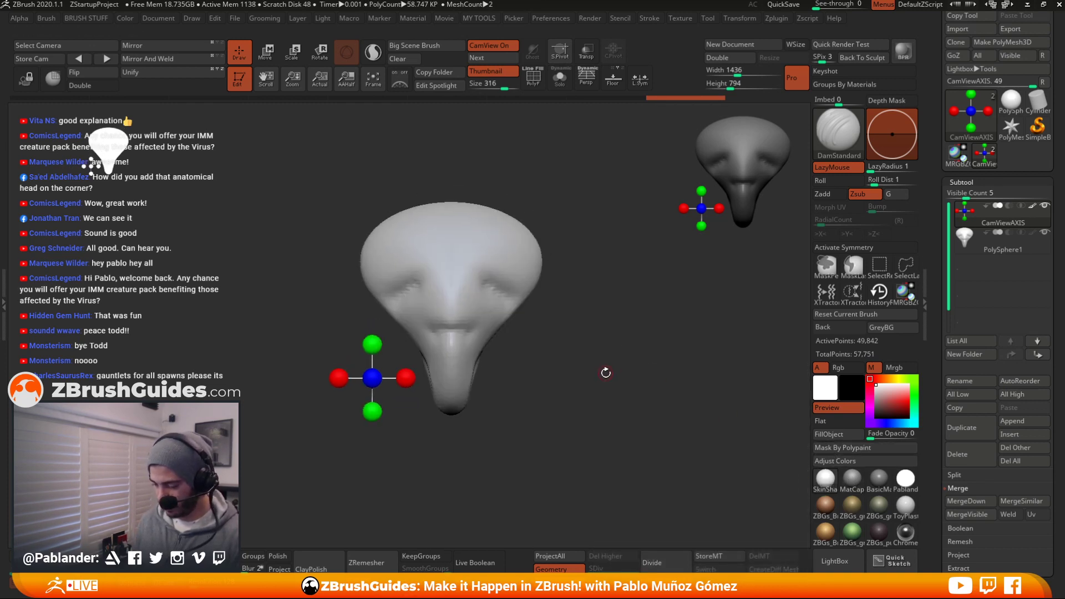
click(565, 19)
click(634, 447)
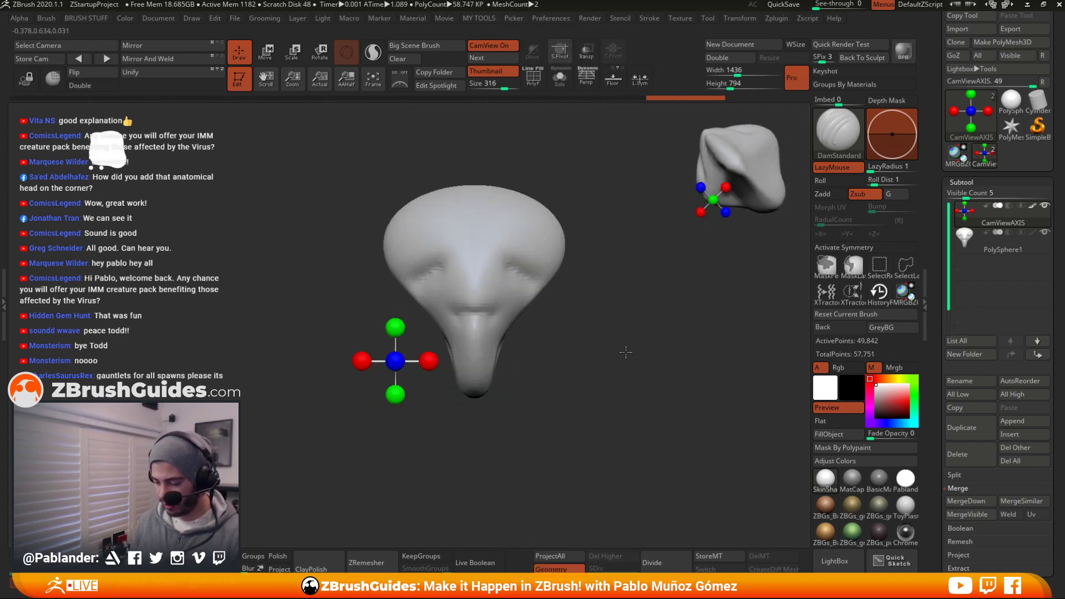
Test the new CamView by snapping the model to its side, front and vertical-axis views and returning to the front
click(679, 209)
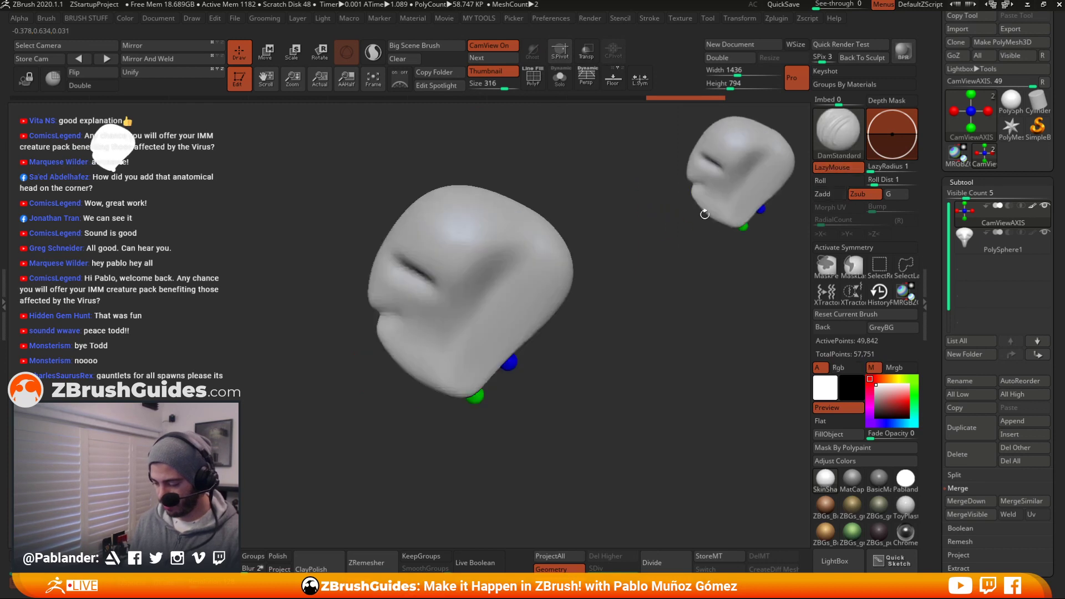
click(757, 211)
drag(702, 226, 701, 209)
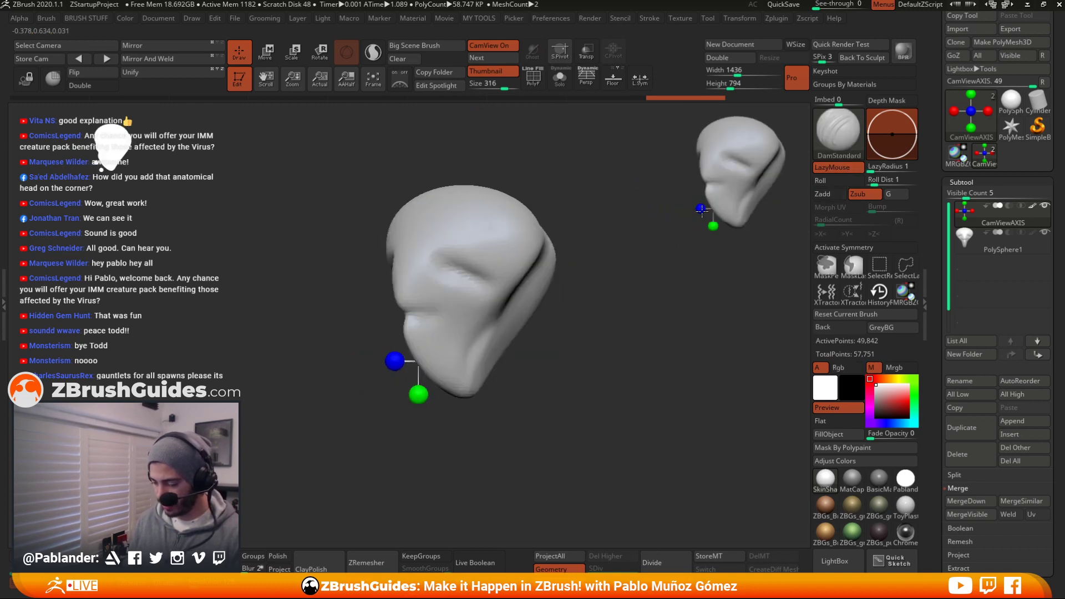
shift+drag(670, 245, 641, 261)
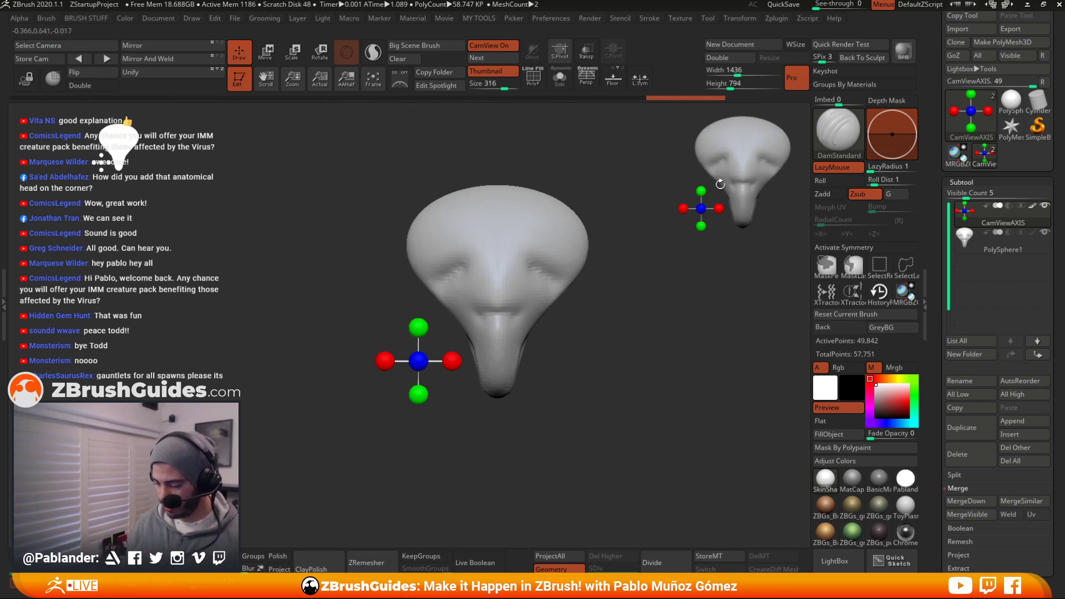
click(701, 225)
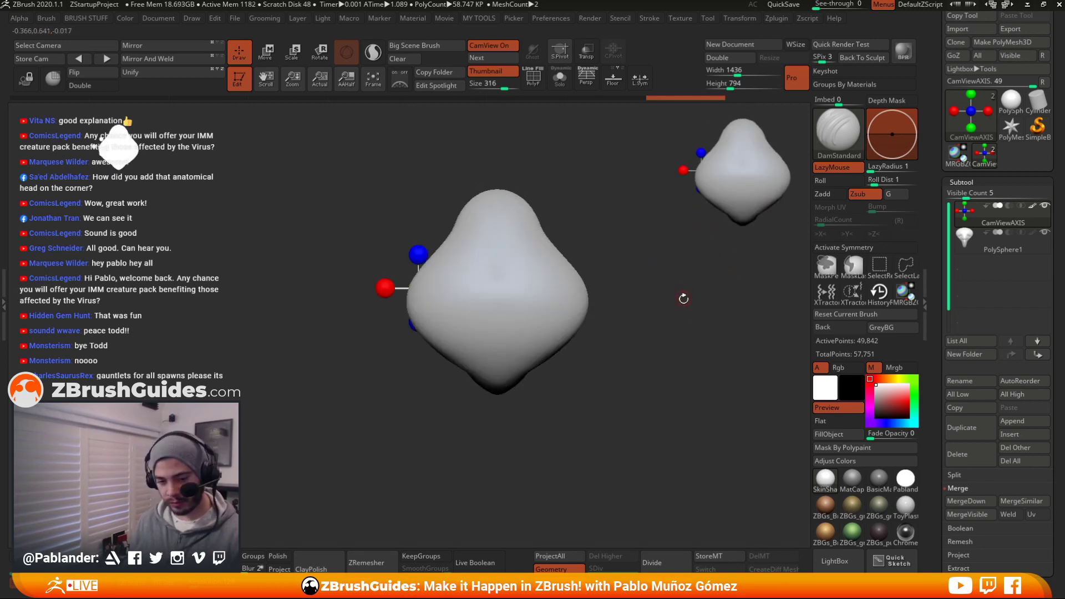
shift+drag(678, 335, 675, 226)
alt+drag(647, 295, 606, 361)
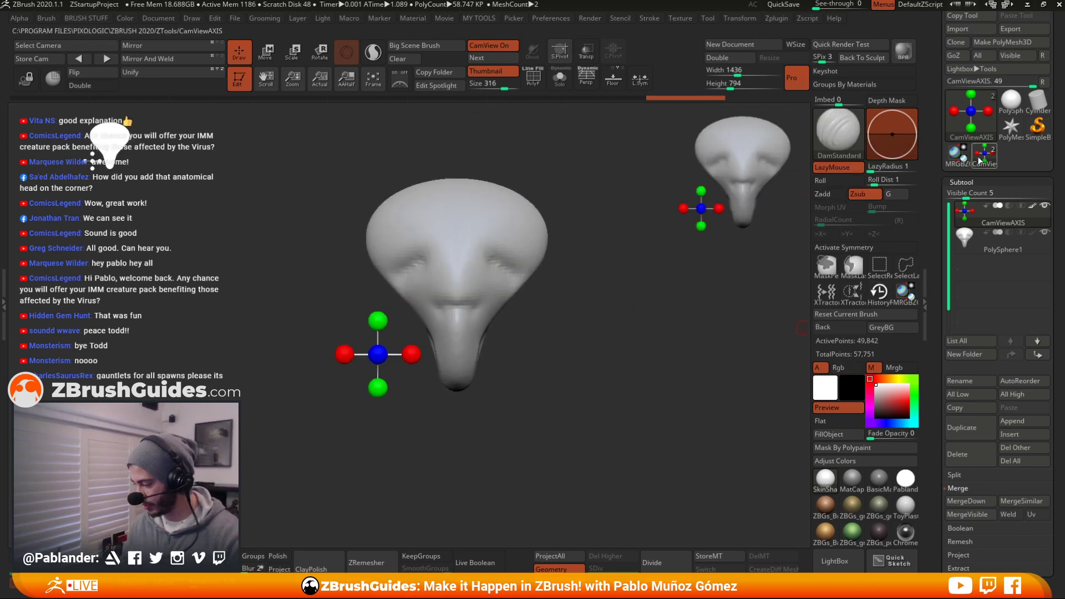
Cycle through the available CamViews to the coloured anatomical head, Head_colour_Cam_view.PSD
click(494, 58)
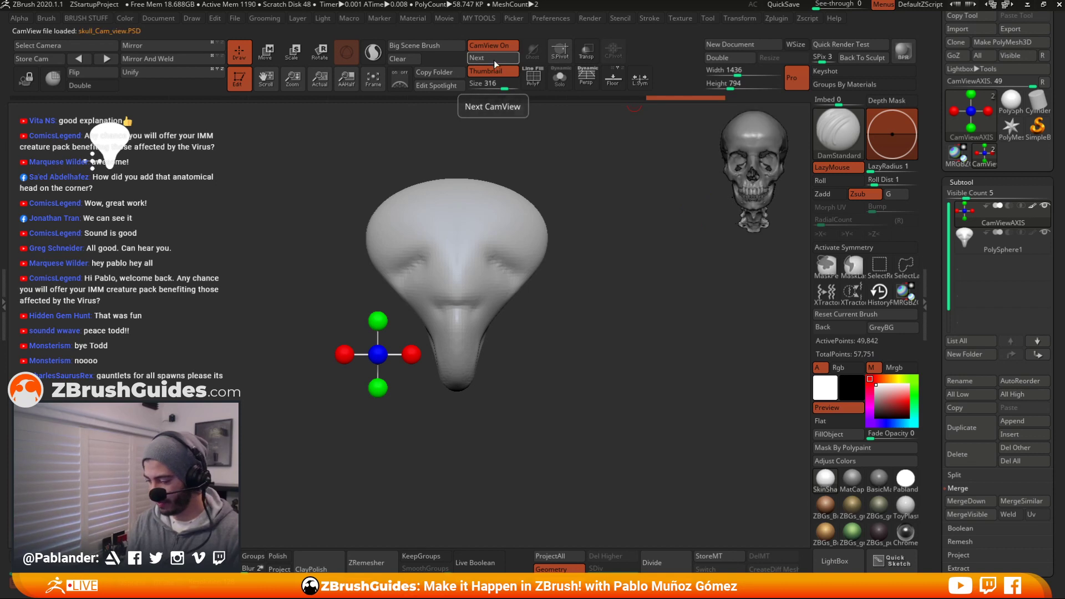
click(494, 60)
click(494, 59)
click(494, 61)
click(493, 61)
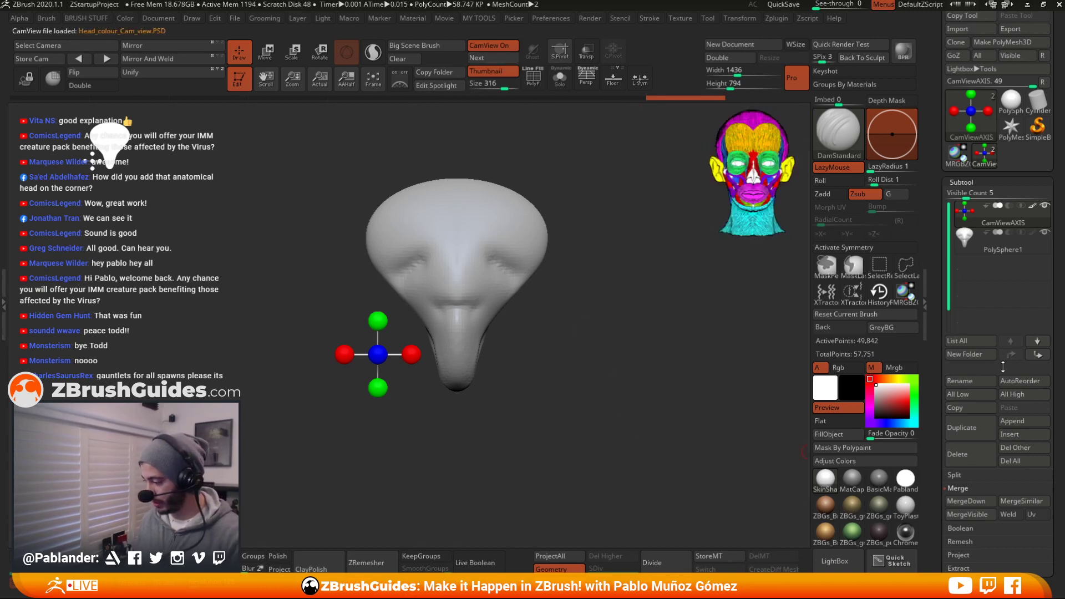
Switch the active tool to PolySphere, set its material to MatCap Gray and frame it smaller in the canvas
click(1010, 100)
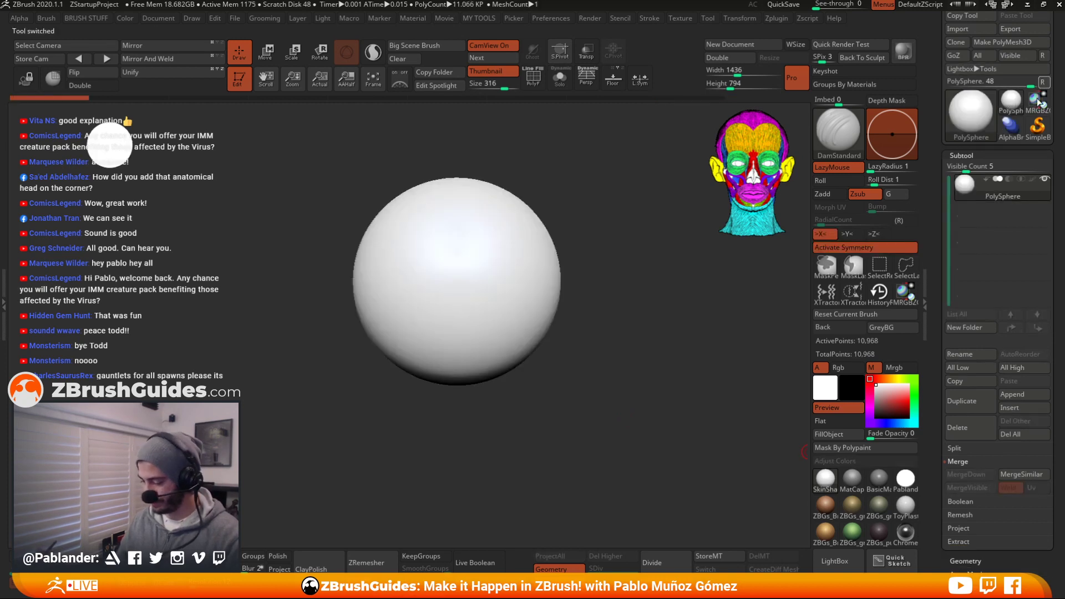
alt+drag(645, 300, 608, 342)
click(857, 478)
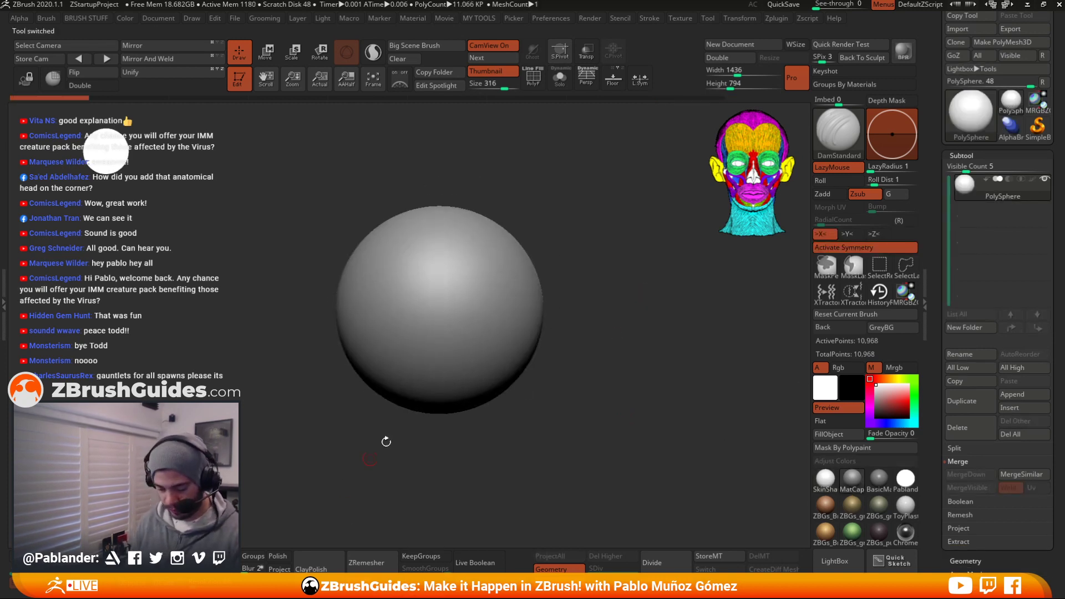
alt+drag(580, 237, 587, 249)
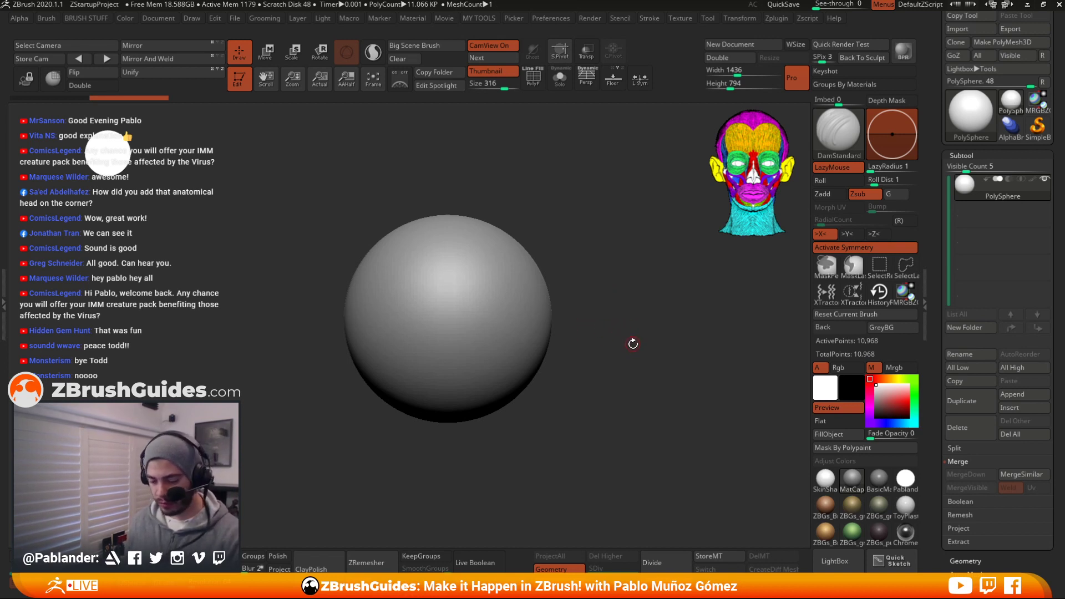
ctrl+right_drag(633, 344, 620, 339)
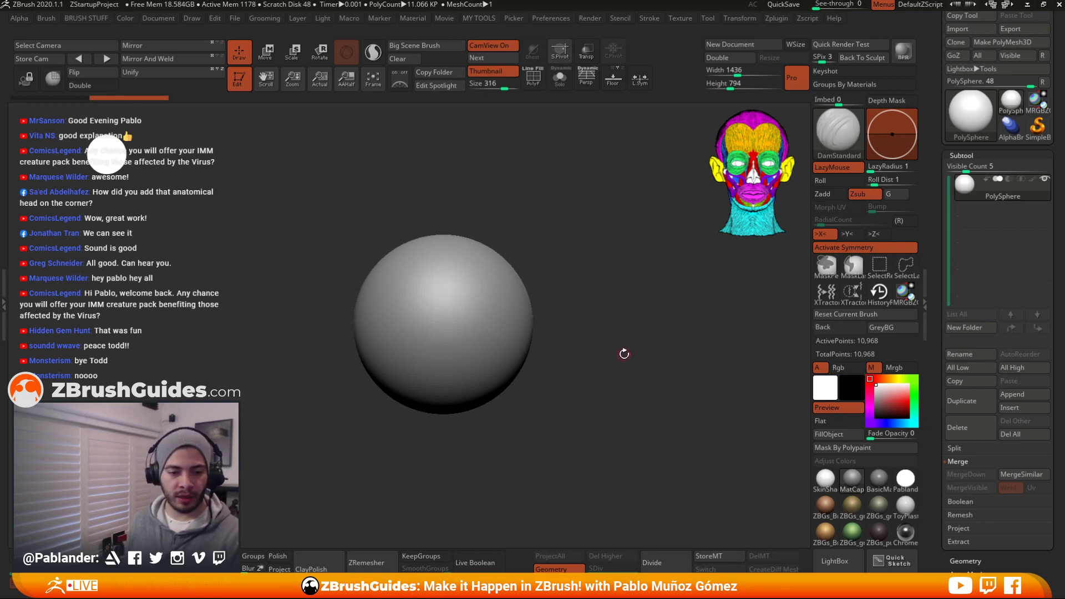
ctrl+right_drag(624, 354, 522, 463)
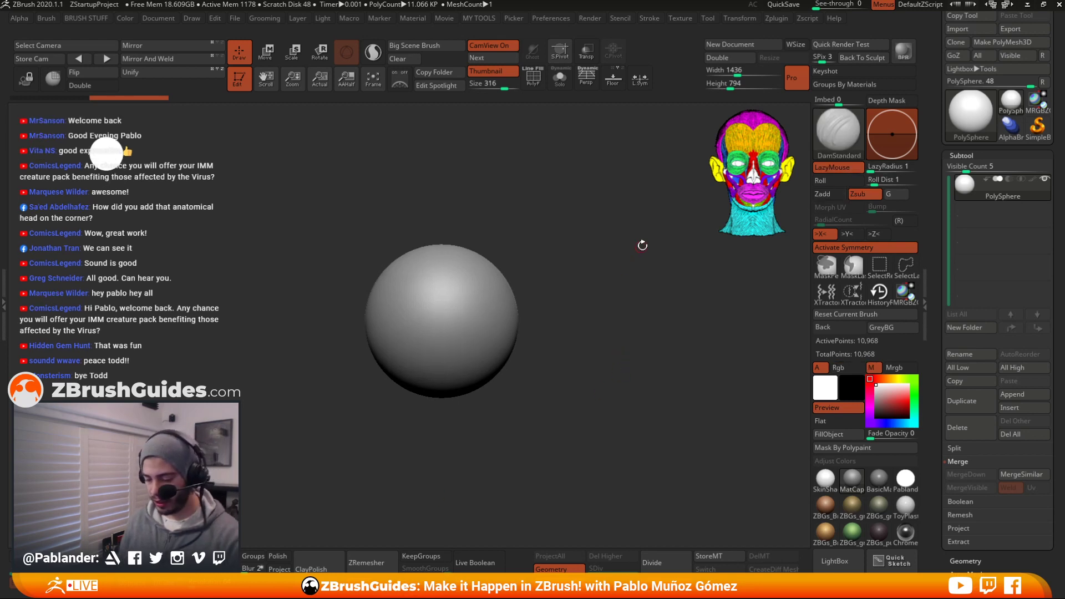
Set the texture to Texture Off and activate the Move brush for sculpting the sphere
key(2)
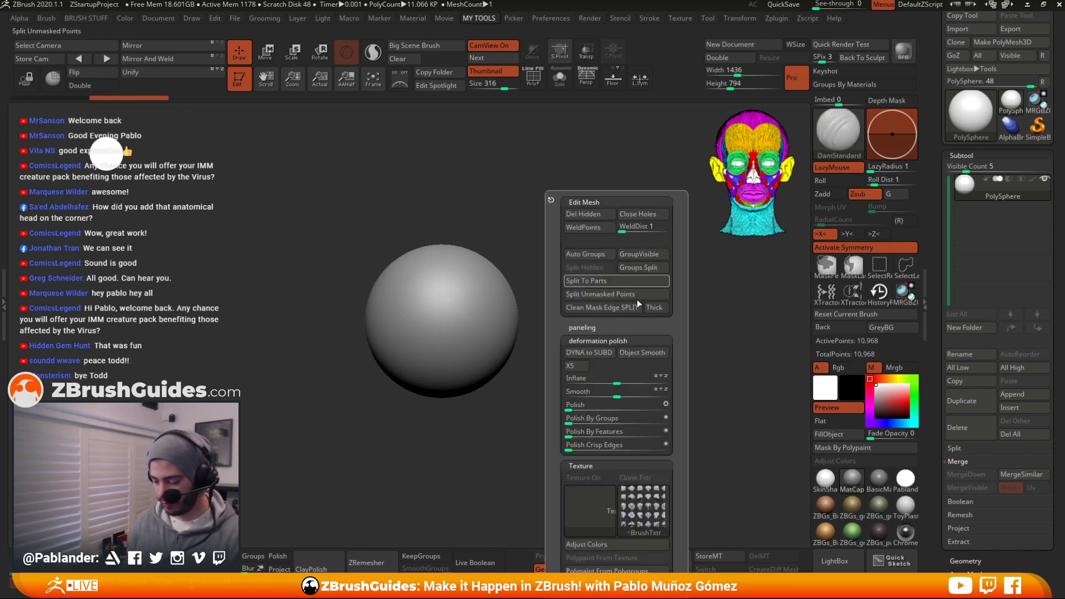
key(1)
key(2)
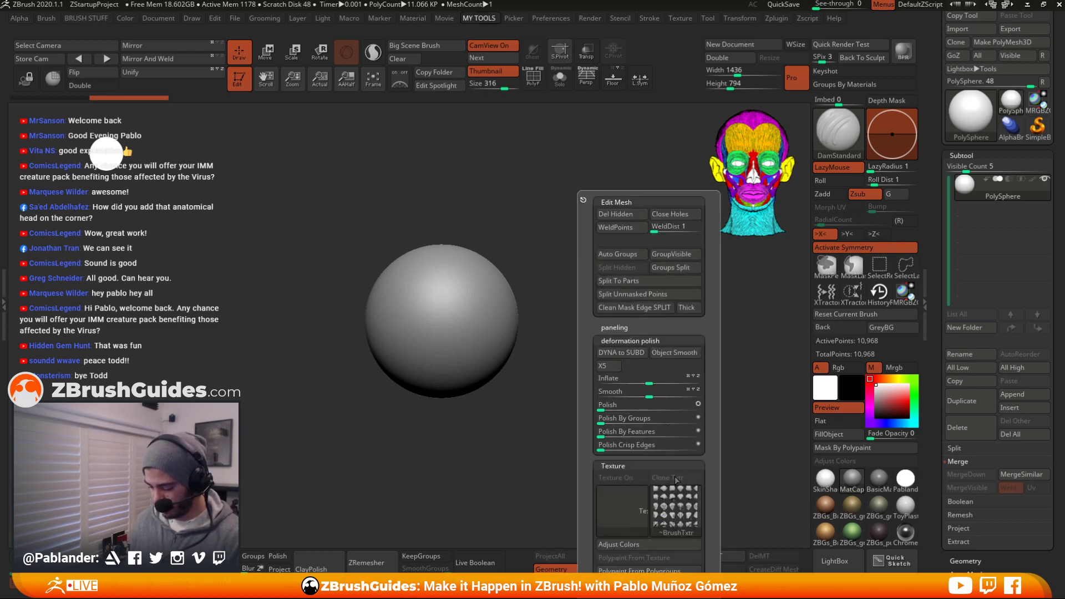
click(675, 508)
click(304, 314)
key(2)
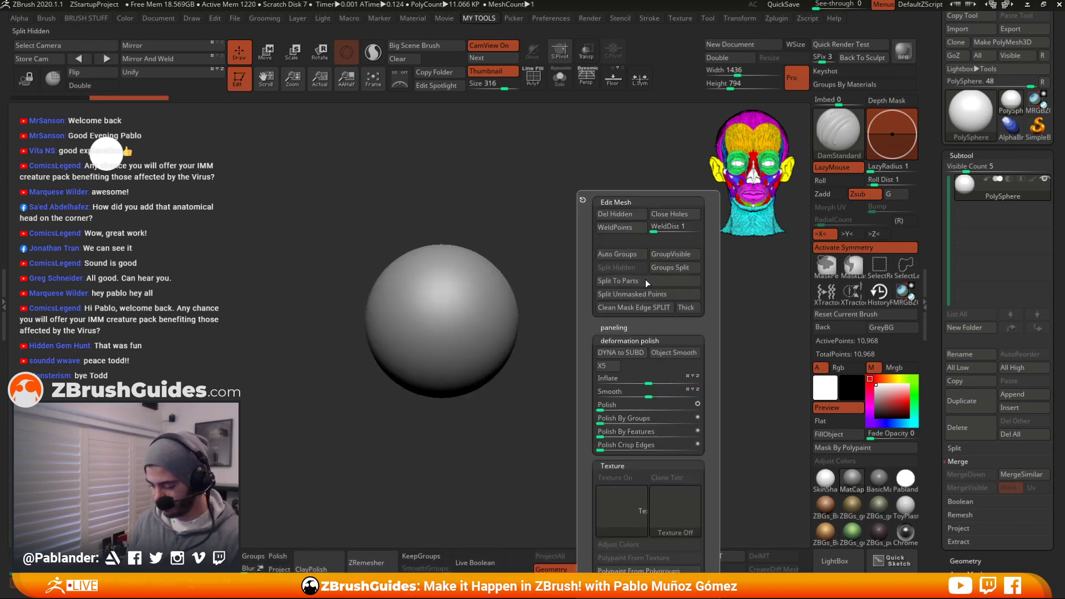
key(1)
click(632, 358)
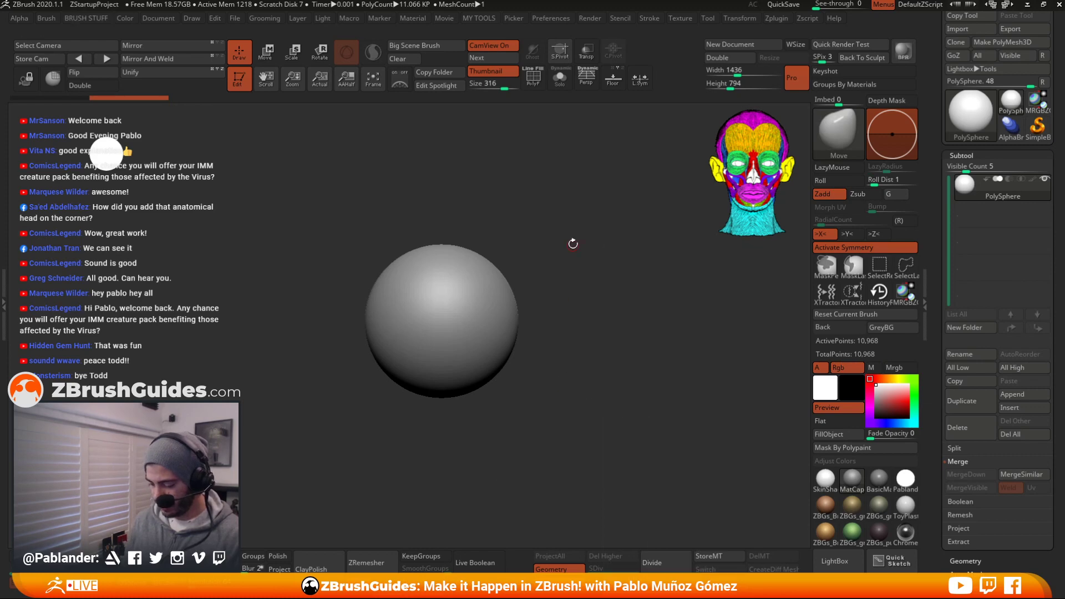
Resize the Move brush, pull both sides of the sphere outward symmetrically and push its underside upward
key(space)
drag(580, 245, 615, 246)
key(2)
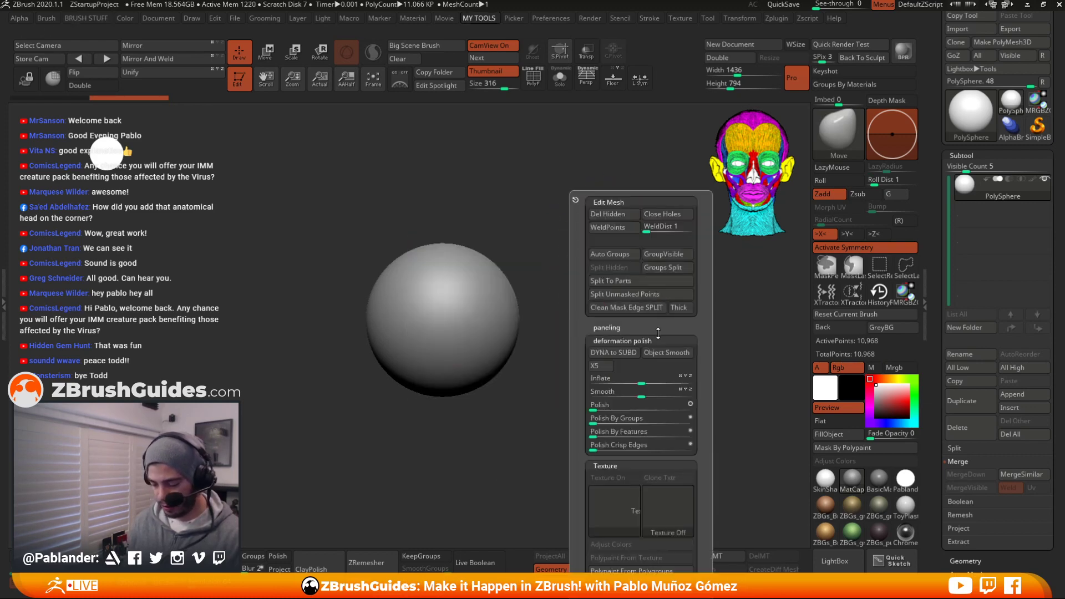
key(1)
mouse_move(579, 286)
alt+mouse_down()
mouse_move(596, 276)
mouse_move(571, 268)
mouse_move(592, 285)
alt+mouse_up()
key(space)
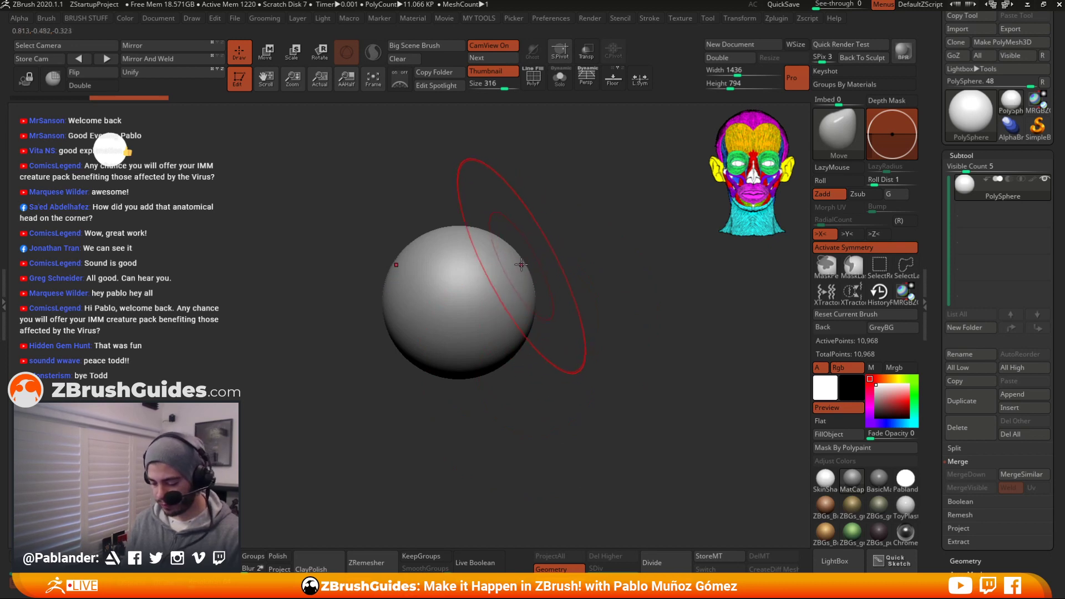
drag(521, 264, 579, 241)
drag(499, 361, 493, 288)
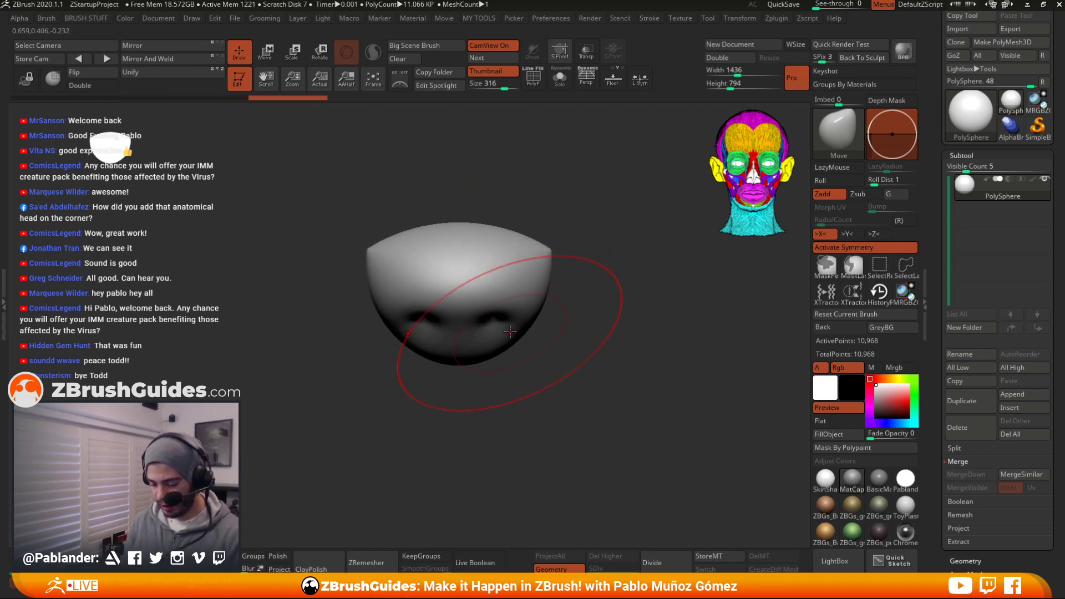
Flatten the underside of the form in profile and taper the lower front toward its centre with the Move brush
shift+drag(549, 328, 580, 323)
drag(421, 355, 446, 314)
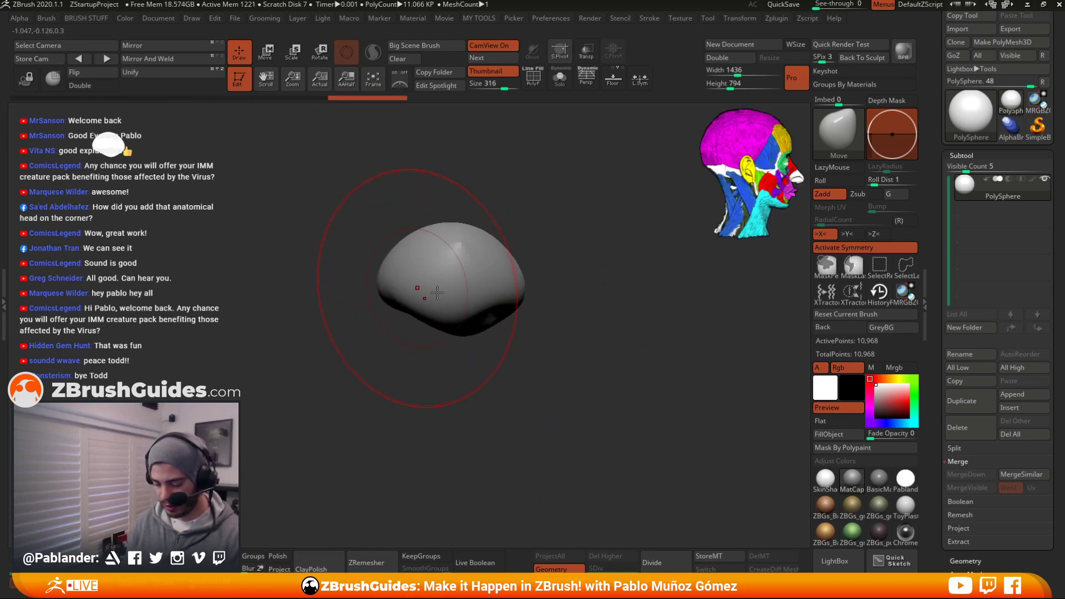
mouse_move(508, 260)
mouse_down()
mouse_move(501, 281)
mouse_move(488, 282)
mouse_up()
mouse_move(582, 280)
shift+mouse_down()
mouse_move(522, 276)
mouse_move(502, 298)
shift+mouse_up()
shift+drag(480, 308, 477, 325)
mouse_move(572, 275)
mouse_down()
mouse_move(609, 281)
mouse_move(505, 284)
mouse_up()
mouse_move(571, 281)
mouse_down()
mouse_move(547, 243)
mouse_move(652, 331)
mouse_move(519, 319)
mouse_up()
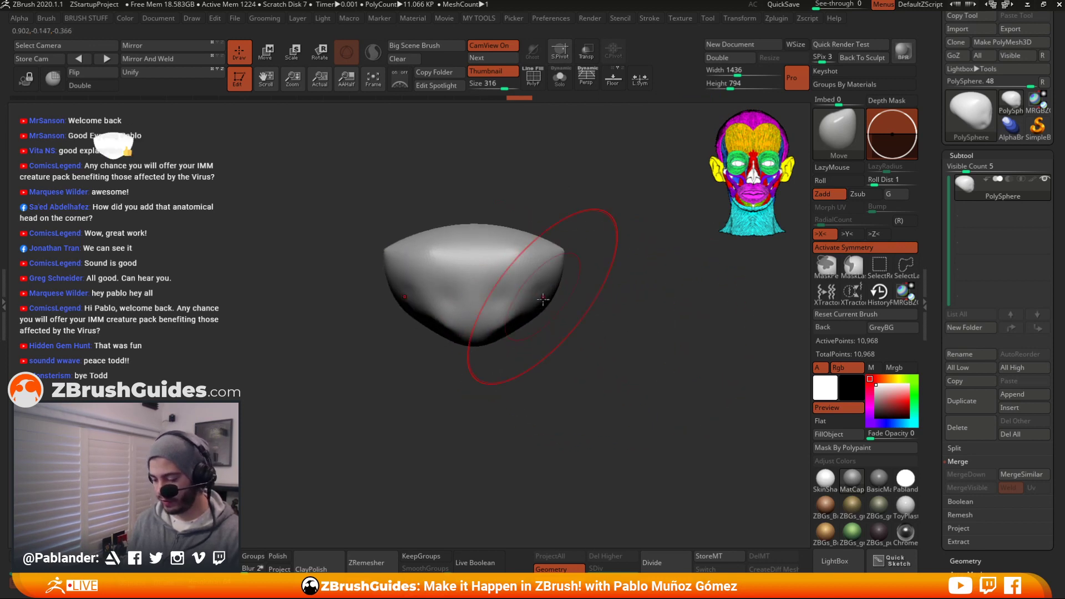
Raise the lower edge of the front and shape the head into a flatter, rounded mass in side and front views
drag(481, 388, 546, 309)
key(ctrl+shift+z)
key(ctrl+shift+z)
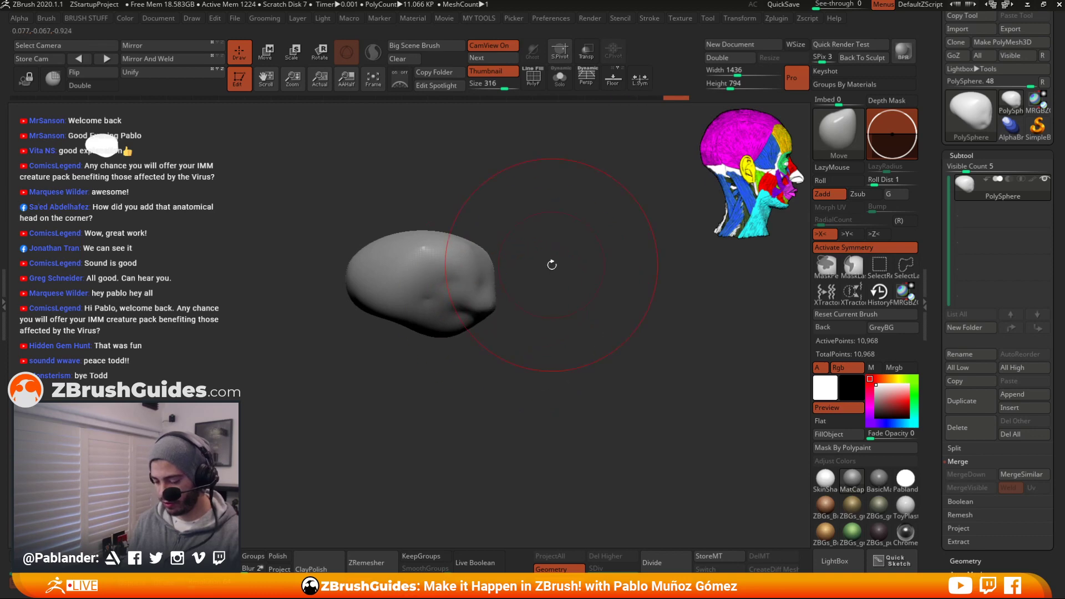
right_click(451, 339)
key(ctrl+shift+z)
shift+right_drag(582, 311, 533, 300)
key(ctrl+shift+z)
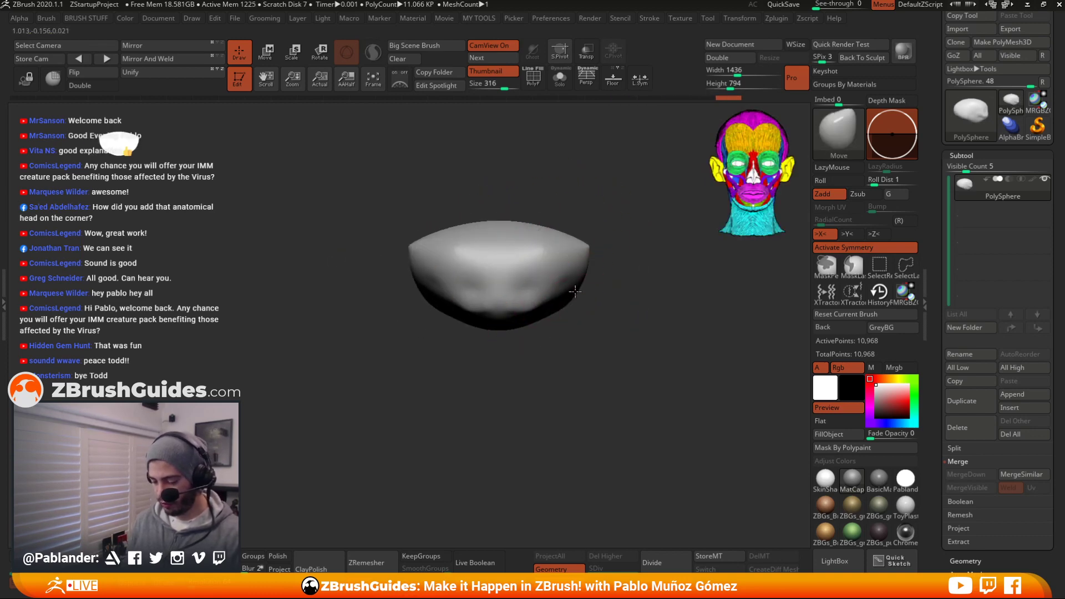
Pull a central ridge out of the front of the head and extend it into a pointed snout
mouse_move(609, 281)
alt+right_down()
mouse_move(595, 303)
mouse_move(568, 306)
alt+right_up()
key(ctrl+shift+z)
key(ctrl+shift+z)
key(ctrl+shift+z)
key(ctrl+shift+z)
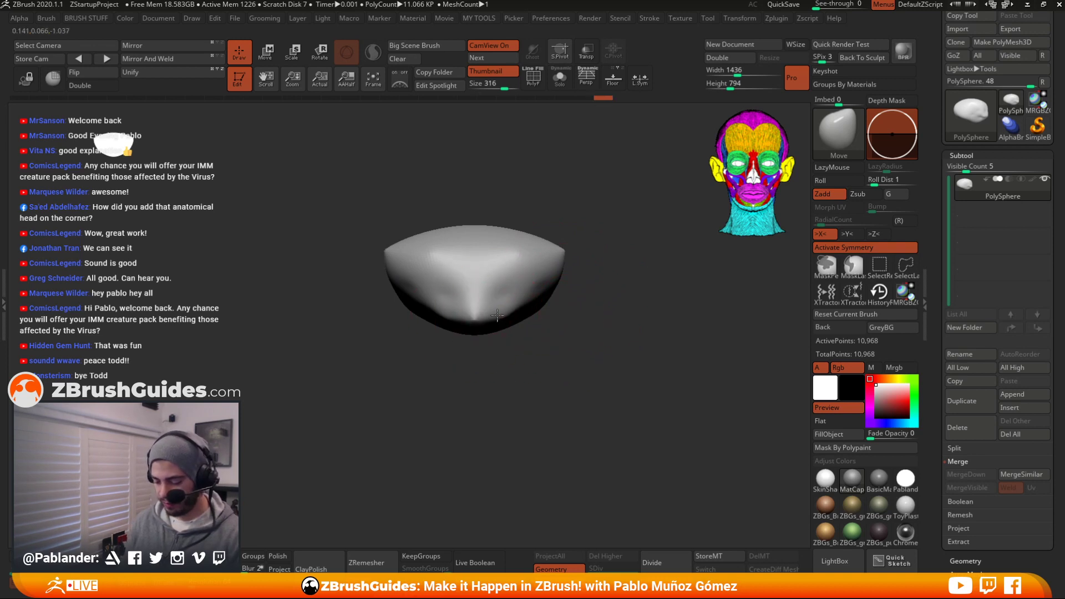
key(ctrl+shift+z)
key(ctrl+shift+z)
right_drag(549, 244, 502, 314)
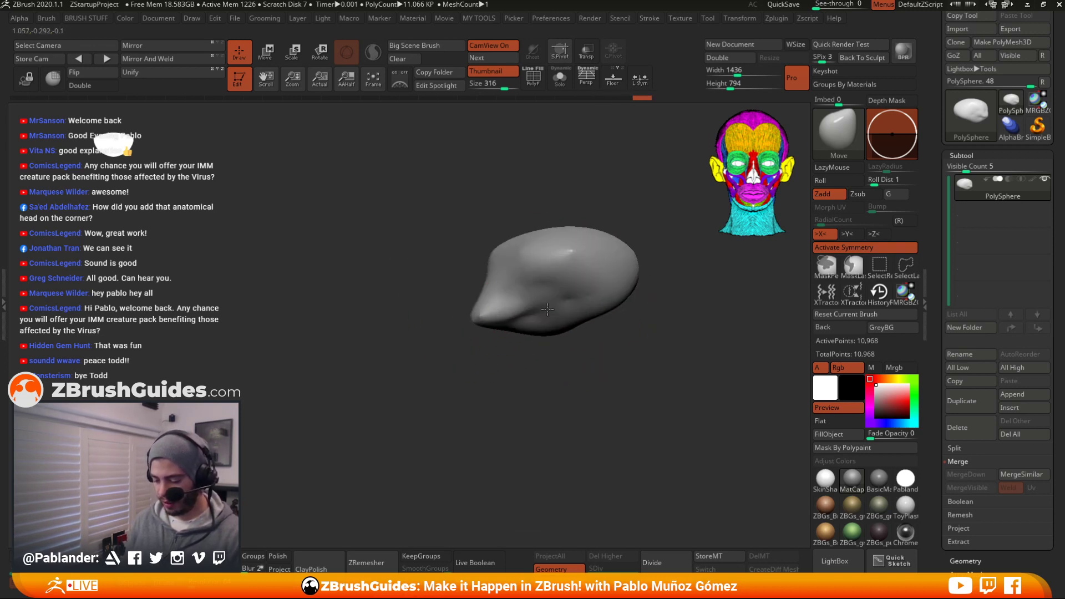
Lengthen the snout forward and slope the forehead down into it with the Move brush
mouse_move(583, 345)
alt+right_down()
mouse_move(541, 300)
mouse_move(604, 302)
alt+right_up()
key(ctrl+shift+z)
right_drag(535, 311, 615, 301)
key(ctrl+shift+z)
key(ctrl+z)
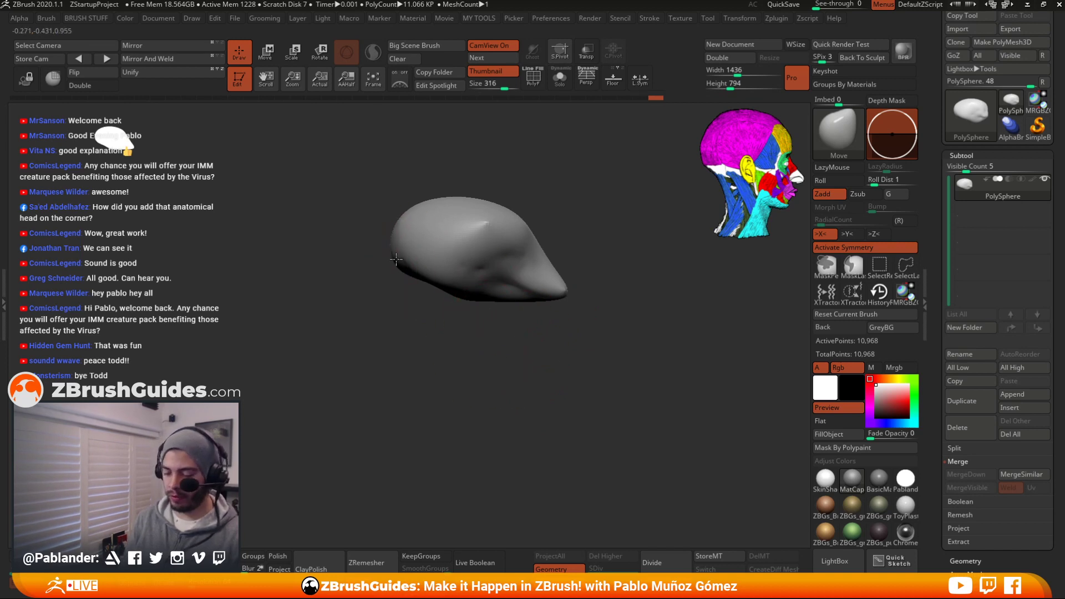
Pull the back of the head outward in profile to extend the rear of the skull
drag(396, 260, 376, 264)
drag(423, 223, 414, 211)
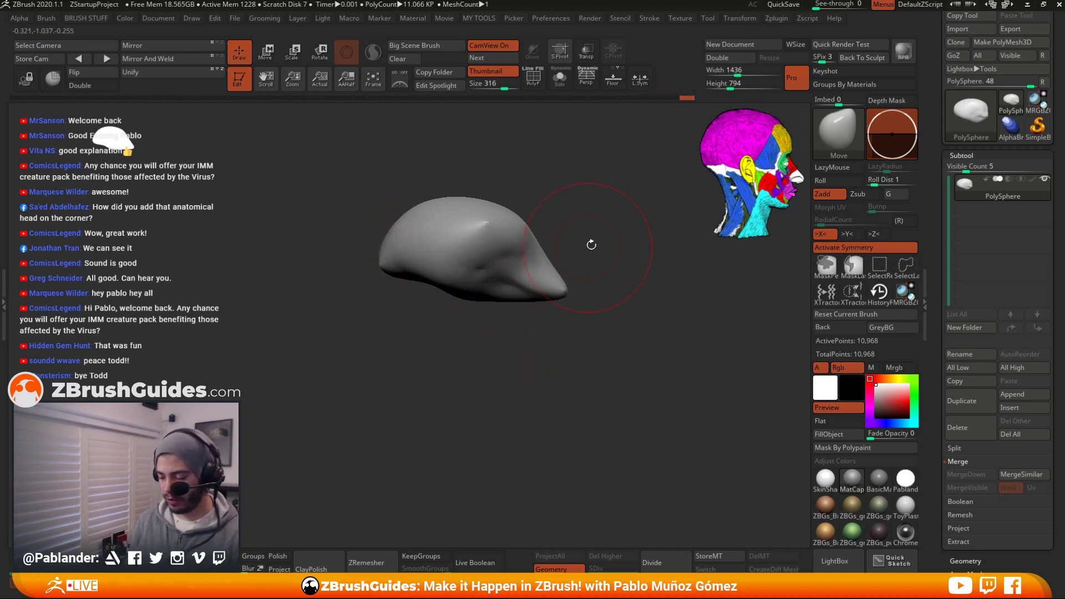
mouse_move(551, 241)
mouse_down()
mouse_move(622, 283)
mouse_move(575, 261)
mouse_move(589, 261)
mouse_up()
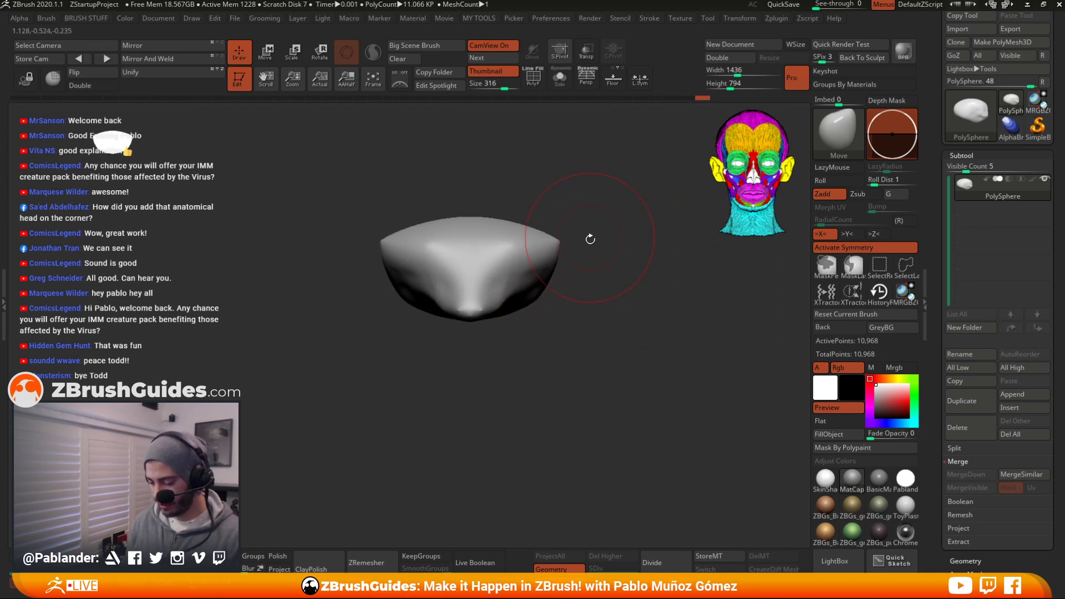
Resize the Move brush and, viewing from above, widen the sides of the head and shape the base of the snout
key(space)
drag(582, 222, 606, 261)
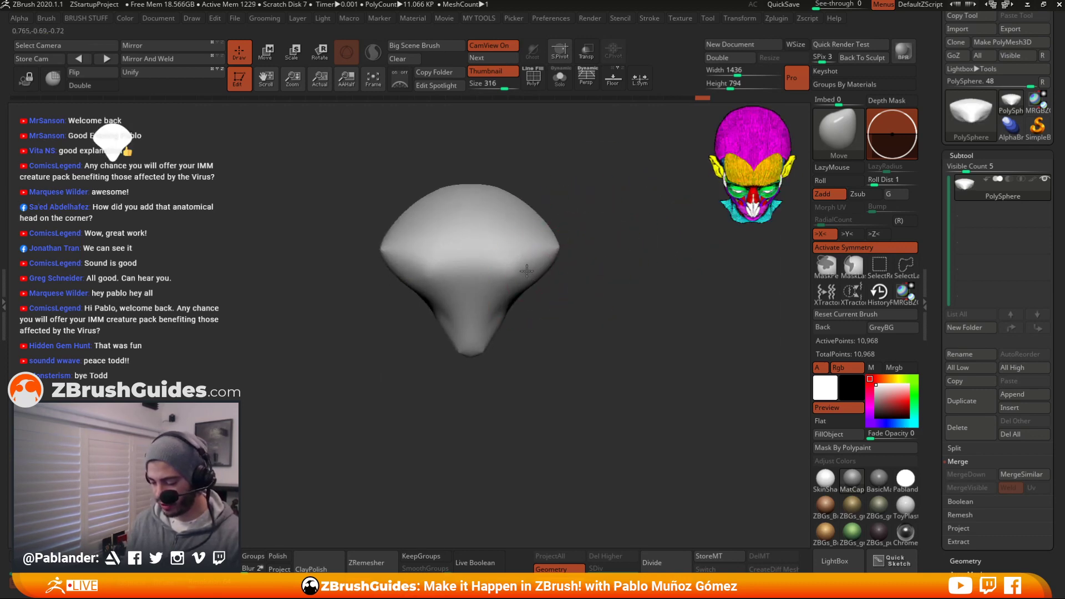
drag(541, 259, 551, 278)
drag(588, 228, 601, 283)
key(space)
drag(545, 217, 557, 218)
mouse_move(483, 201)
mouse_down()
mouse_move(508, 214)
mouse_move(560, 280)
mouse_up()
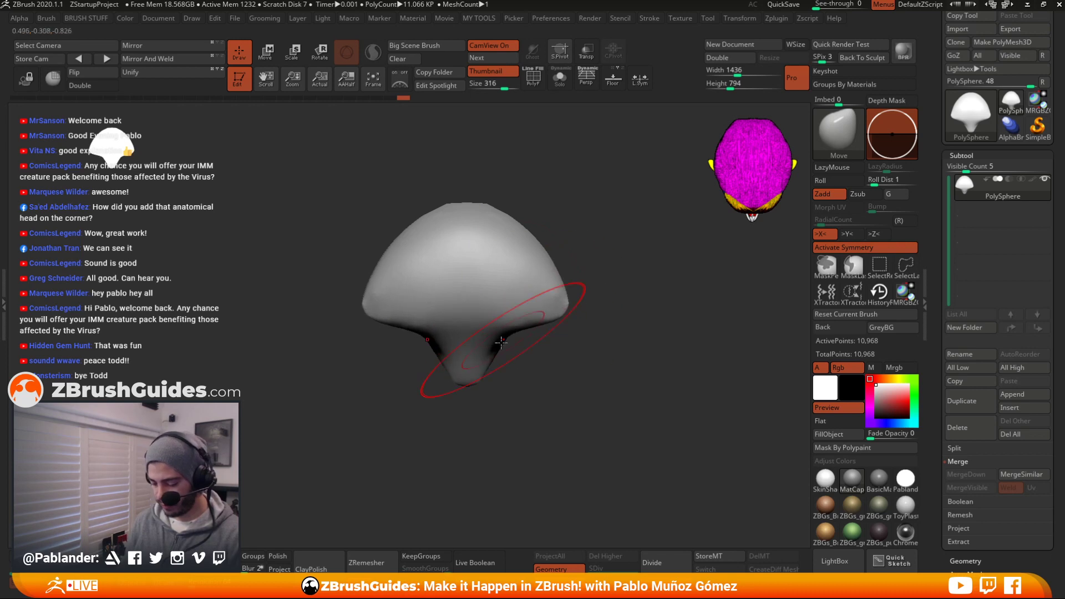
drag(503, 344, 518, 355)
mouse_move(577, 377)
mouse_down()
mouse_move(587, 271)
mouse_move(623, 290)
mouse_move(499, 293)
mouse_move(524, 300)
mouse_up()
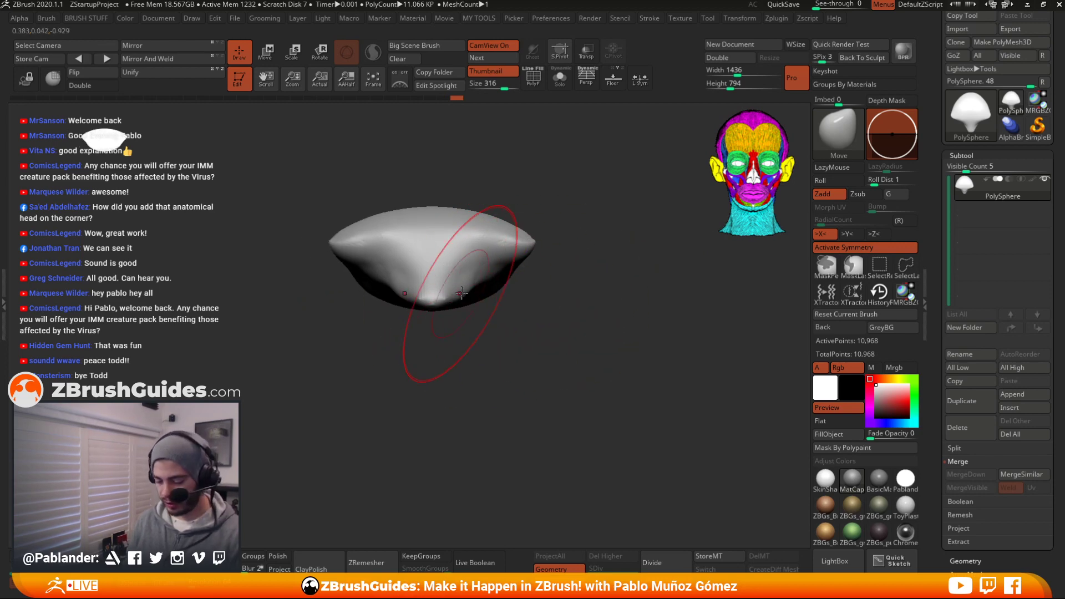
Stretch the side tips of the head outward and form the brow and cheek areas beside the snout
key(space)
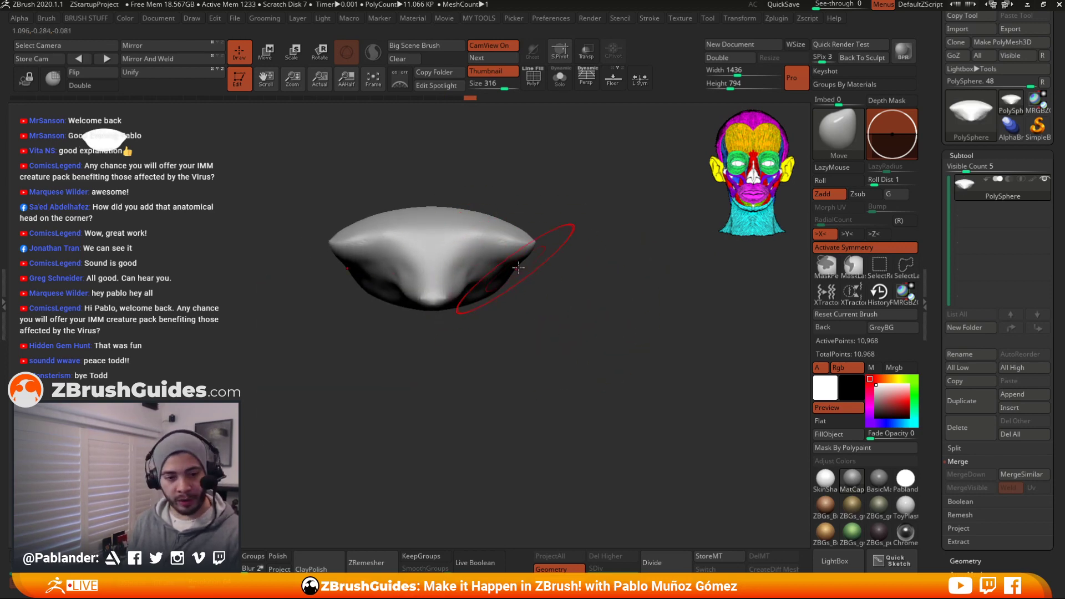
mouse_move(566, 259)
mouse_down()
mouse_move(546, 256)
mouse_move(581, 254)
mouse_move(614, 273)
mouse_move(575, 281)
mouse_move(575, 256)
mouse_up()
drag(566, 294, 564, 290)
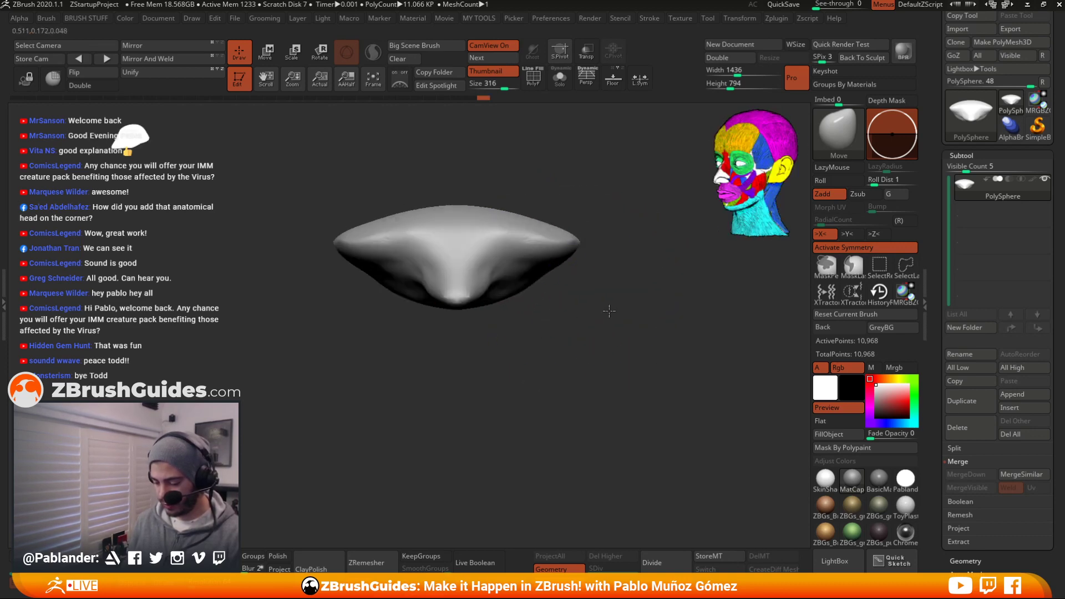
mouse_move(556, 241)
mouse_down()
mouse_move(519, 243)
mouse_move(515, 282)
mouse_up()
key(space)
drag(516, 281, 511, 281)
mouse_move(558, 333)
alt+mouse_down()
mouse_move(537, 320)
mouse_move(589, 305)
mouse_move(586, 314)
mouse_move(527, 273)
mouse_move(554, 285)
alt+mouse_up()
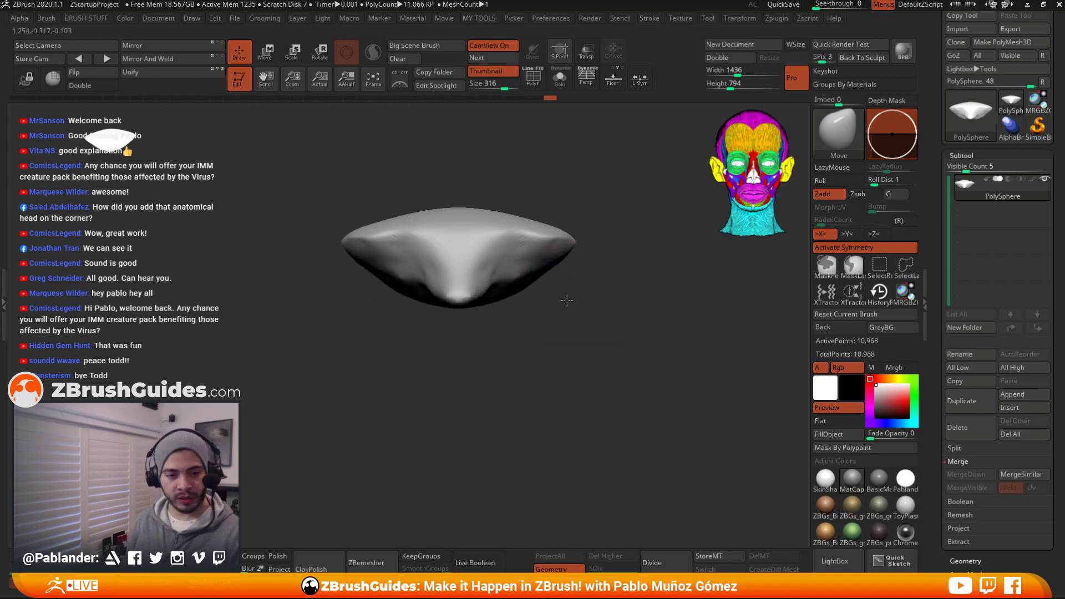
Push in the eye sockets with a resized Move brush and remesh the sculpt with DynaMesh
key(space)
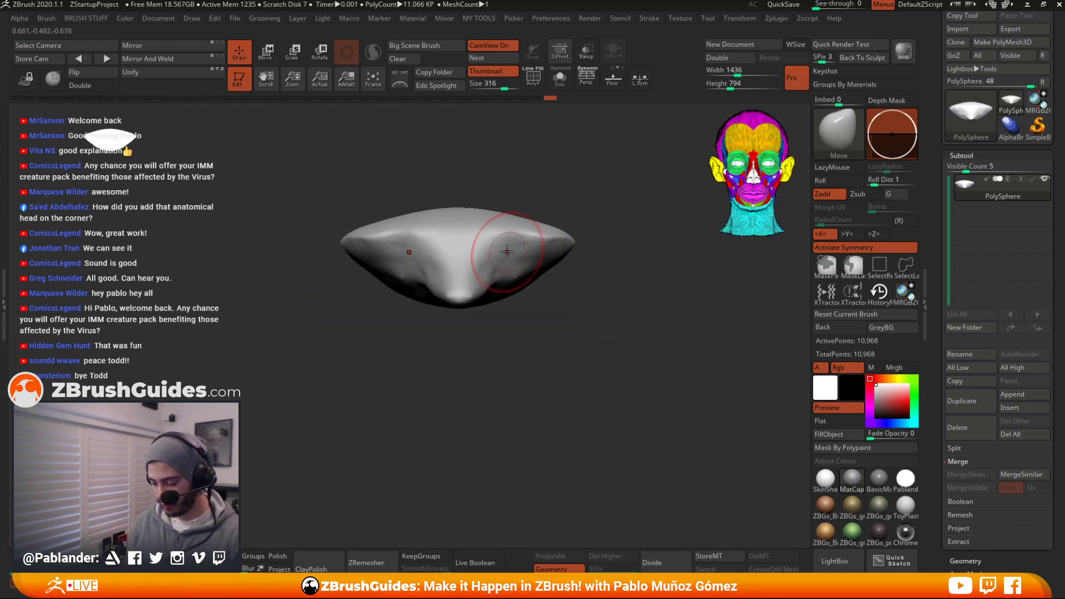
mouse_move(514, 253)
mouse_down()
mouse_move(507, 246)
mouse_move(515, 249)
mouse_up()
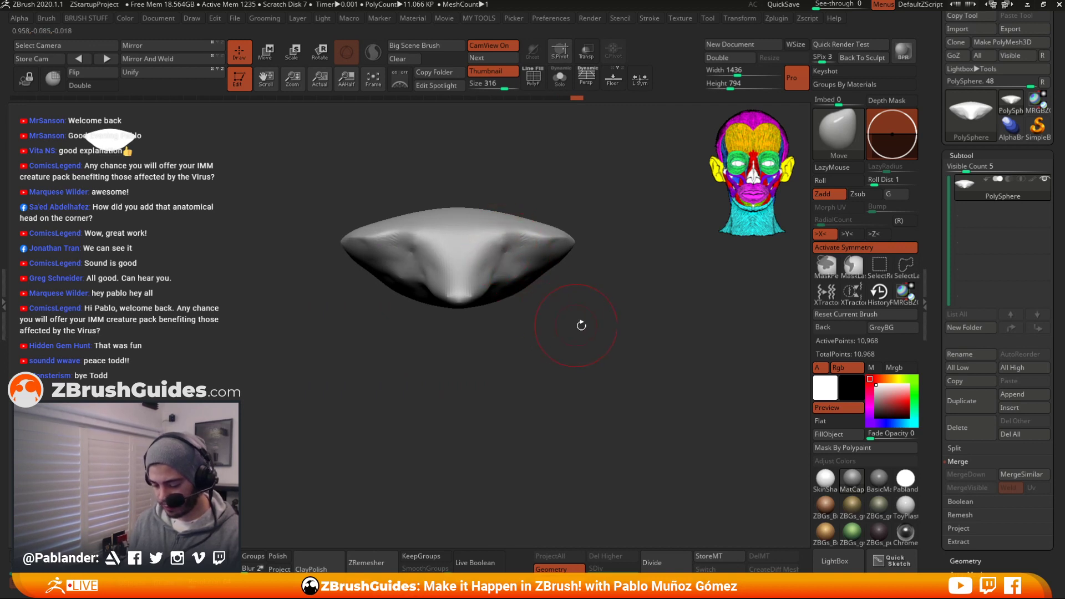
shift+drag(580, 325, 547, 334)
ctrl+drag(612, 312, 589, 391)
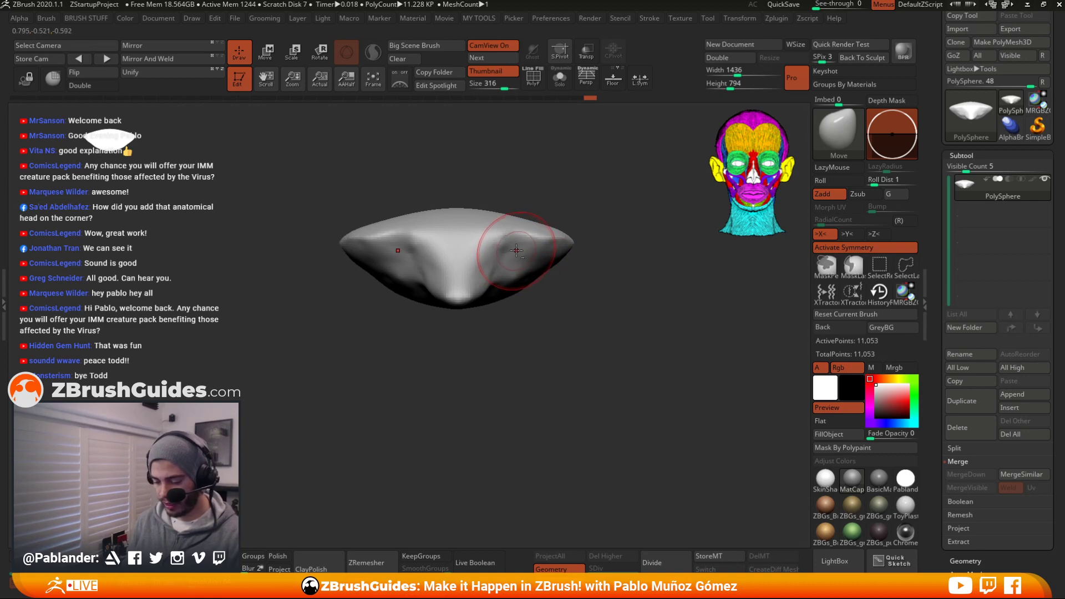
Switch to the DamStandard brush and carve the eye contours symmetrically into both sockets
key(b)
key(d)
key(s)
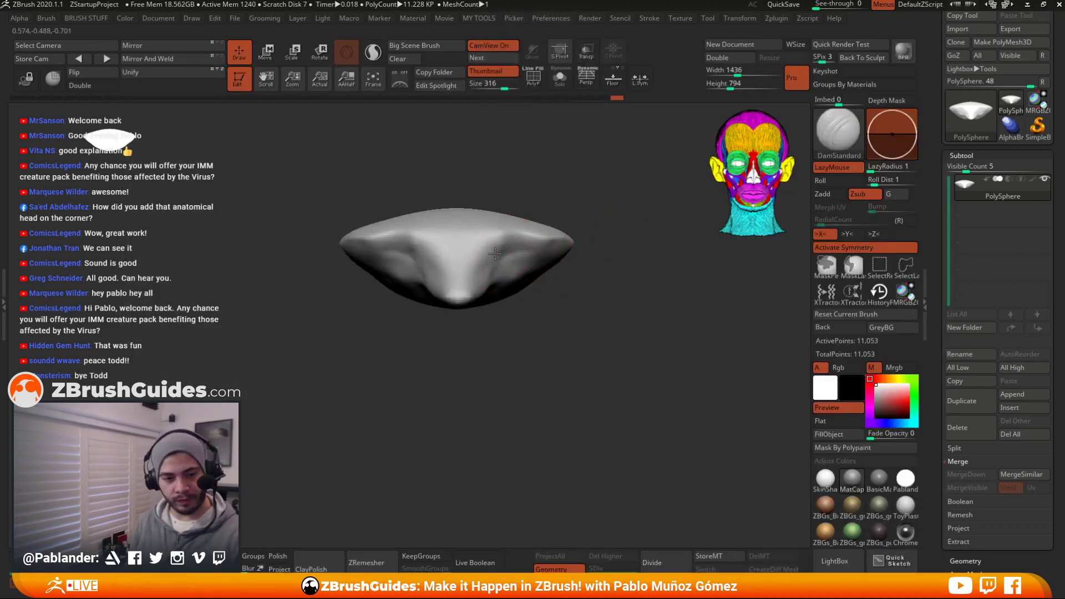
mouse_move(508, 245)
mouse_down()
mouse_move(505, 257)
mouse_move(542, 265)
mouse_move(503, 259)
mouse_move(525, 265)
mouse_up()
mouse_move(570, 311)
mouse_down()
mouse_move(573, 302)
mouse_move(563, 314)
mouse_move(532, 299)
mouse_up()
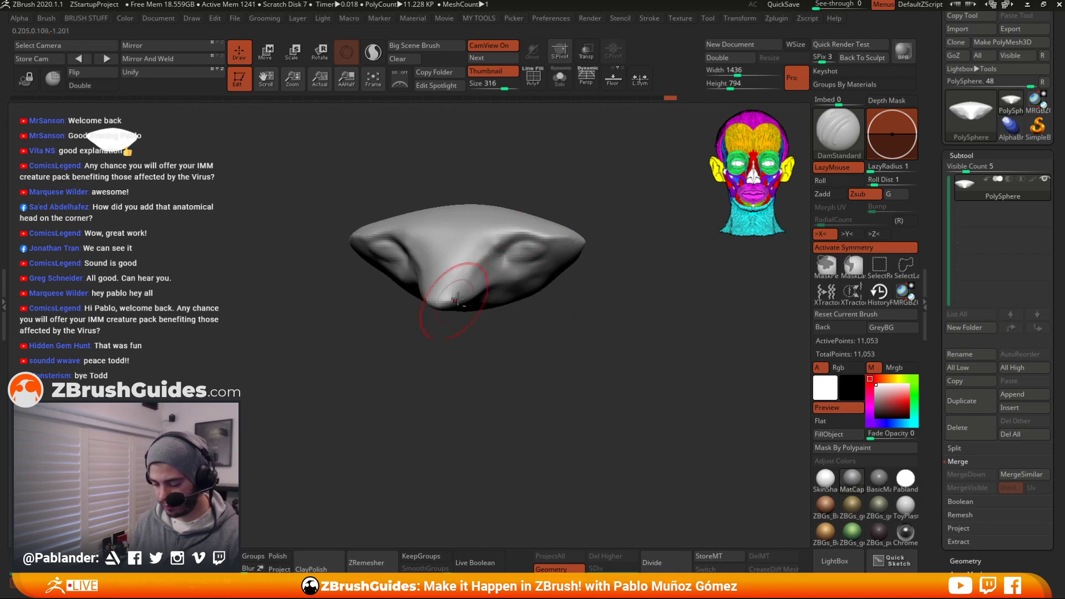
Resize the DamStandard brush and carve a small crease into the tip of the snout
key(space)
drag(476, 270, 465, 271)
ctrl+right_drag(473, 279, 488, 316)
mouse_move(438, 287)
mouse_down()
mouse_move(423, 294)
mouse_move(437, 295)
mouse_move(431, 284)
mouse_up()
drag(454, 363, 494, 309)
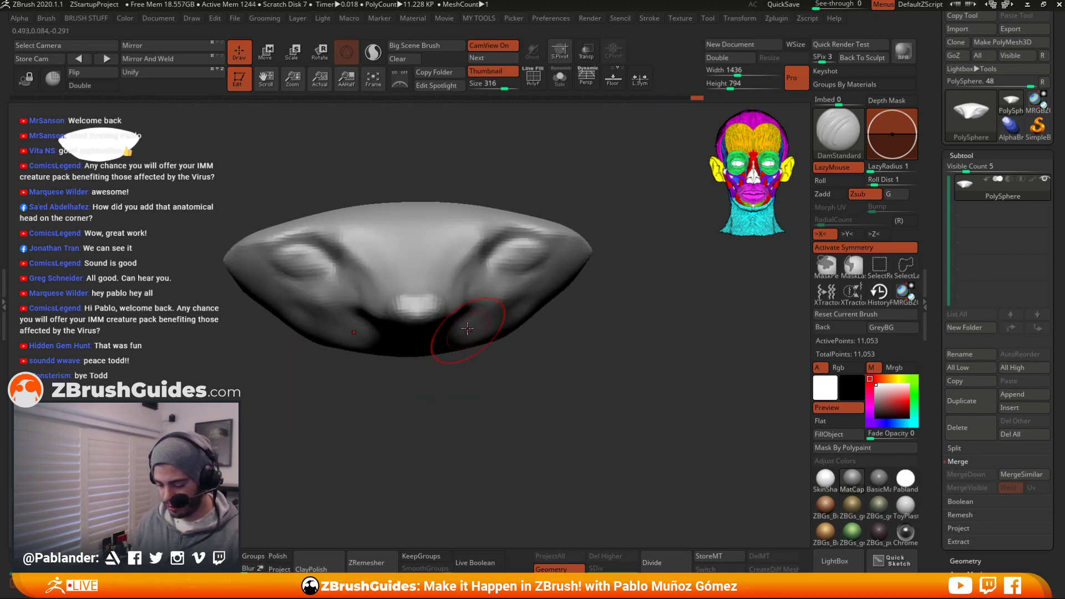
drag(428, 309, 423, 309)
ctrl+right_drag(546, 352, 549, 327)
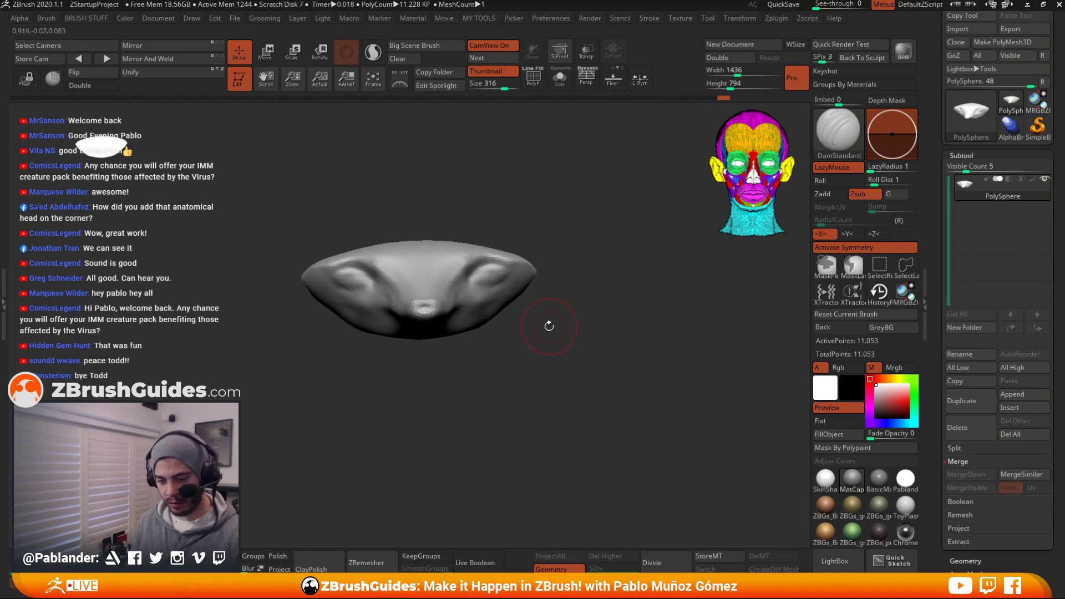
Smooth the crease on the snout tip and reshape the nose area with a resized Move brush
key(b)
key(m)
key(v)
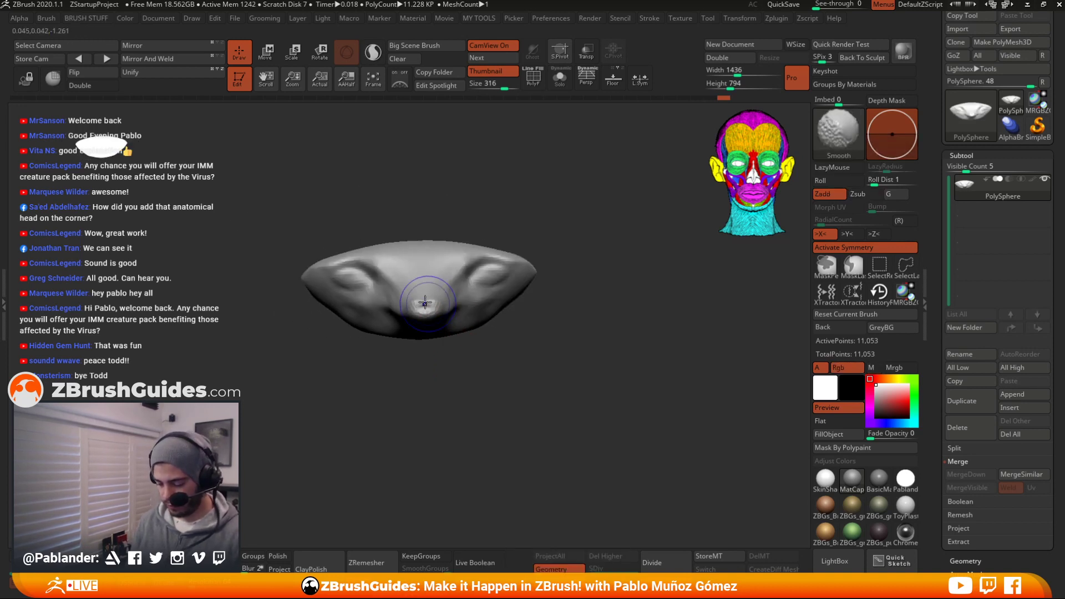
right_drag(450, 322, 455, 352)
key(space)
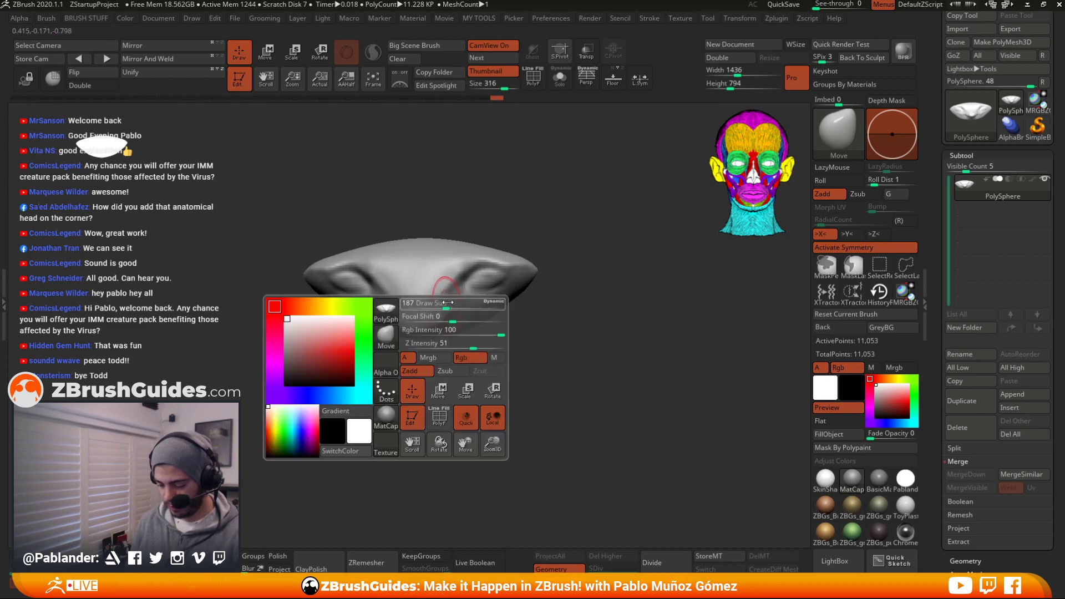
drag(561, 322, 567, 330)
alt+right_drag(567, 331, 572, 293)
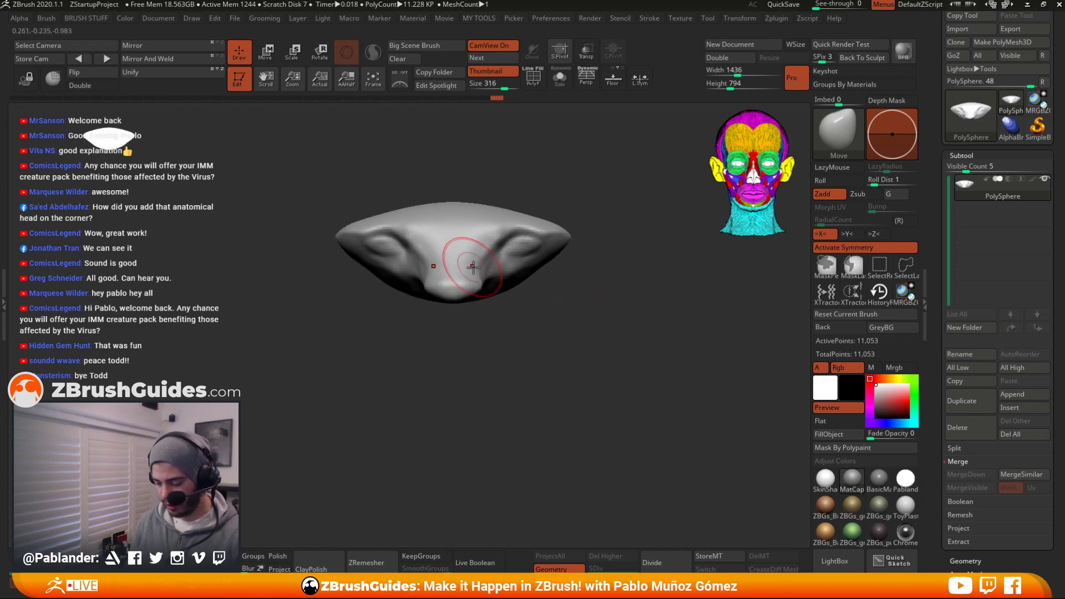
Blunt the snout in profile and broaden the head from the front and above with a larger Move brush
right_drag(473, 266, 491, 285)
key(space)
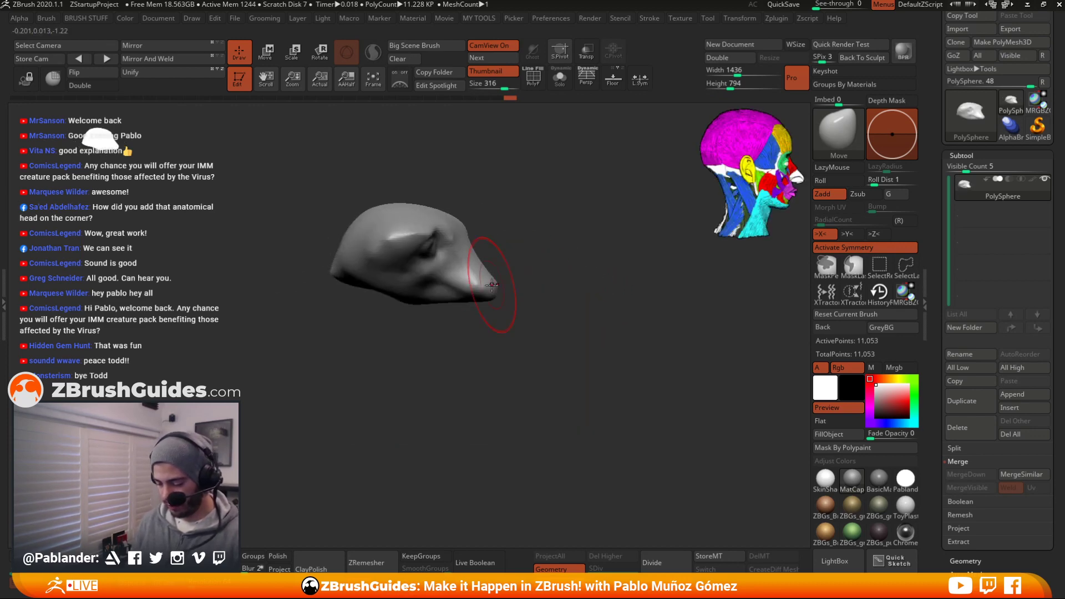
right_drag(566, 275, 581, 244)
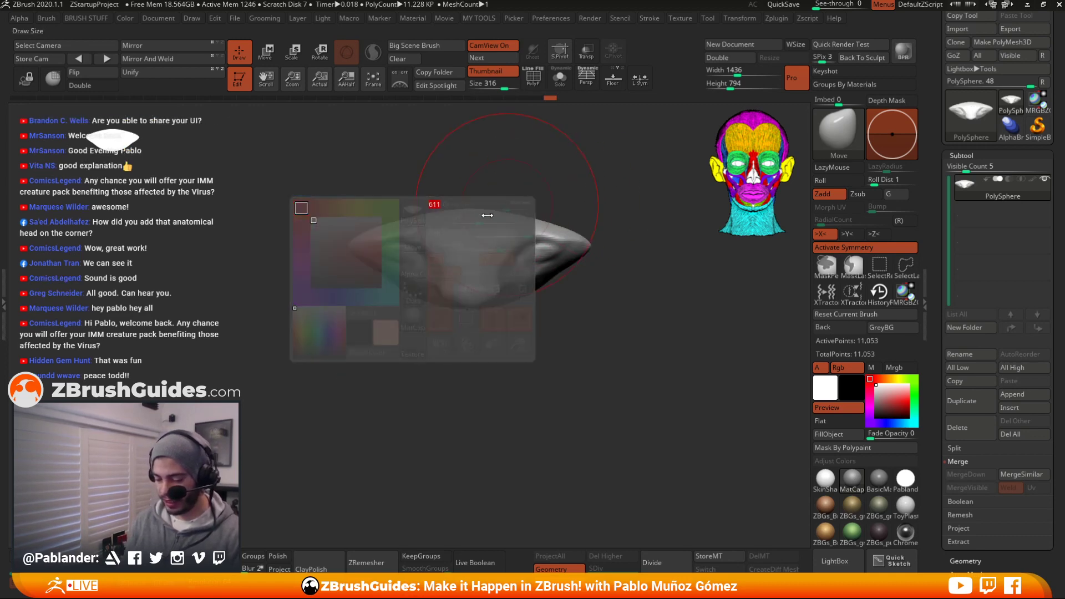
right_drag(592, 223, 530, 237)
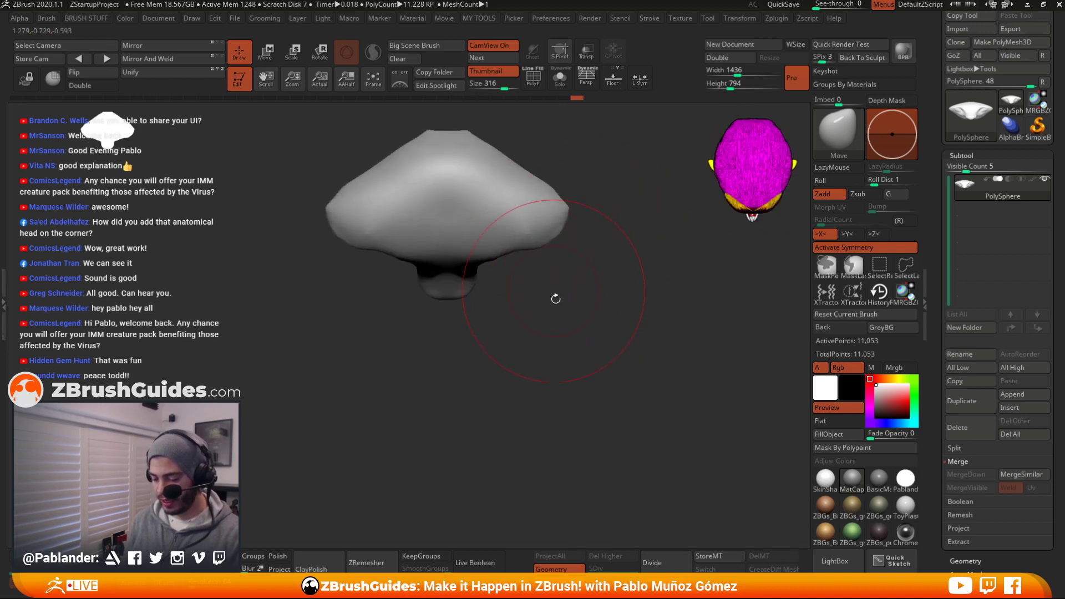
shift+right_drag(555, 299, 561, 197)
Reduce the Move brush size and reshape the top of the head above the brows
key(space)
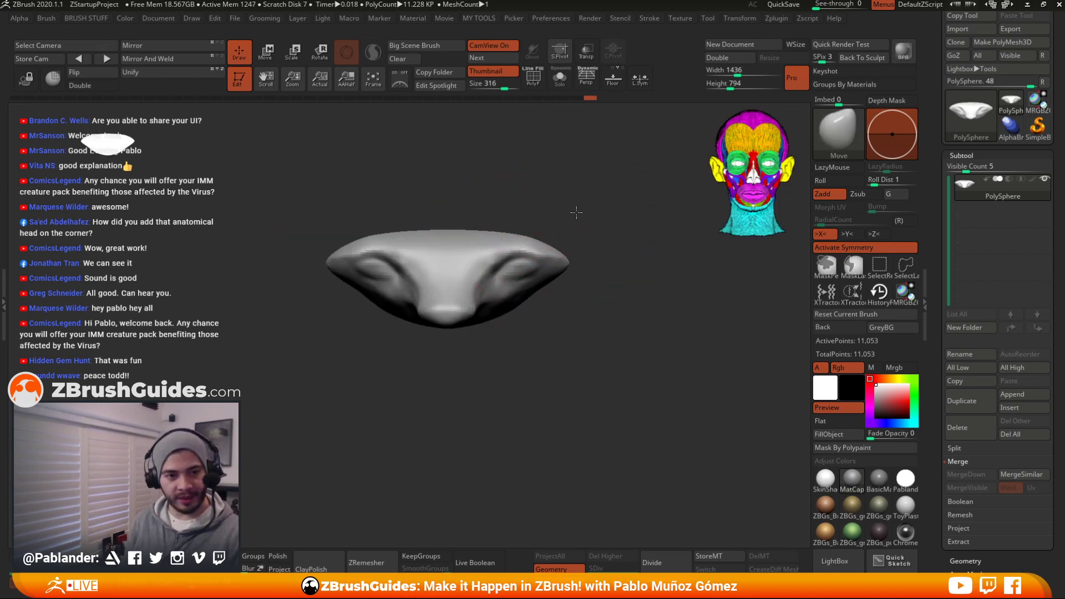
alt+right_drag(594, 231, 585, 212)
key(space)
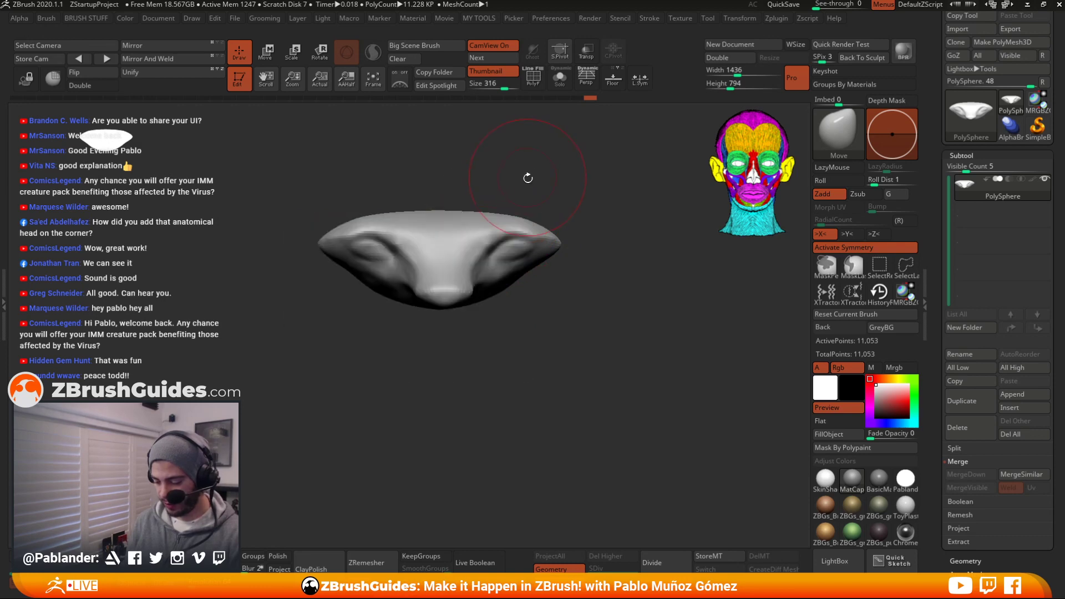
key(space)
drag(528, 177, 505, 178)
mouse_move(505, 183)
right_down()
mouse_move(502, 213)
mouse_move(504, 200)
right_up()
drag(504, 199, 487, 183)
Mask a round area on the underside of the head and invert the mask
mouse_move(576, 266)
right_down()
mouse_move(577, 307)
mouse_move(587, 213)
mouse_move(583, 266)
mouse_move(517, 244)
right_up()
mouse_move(447, 218)
right_down()
mouse_move(430, 295)
mouse_move(419, 216)
right_up()
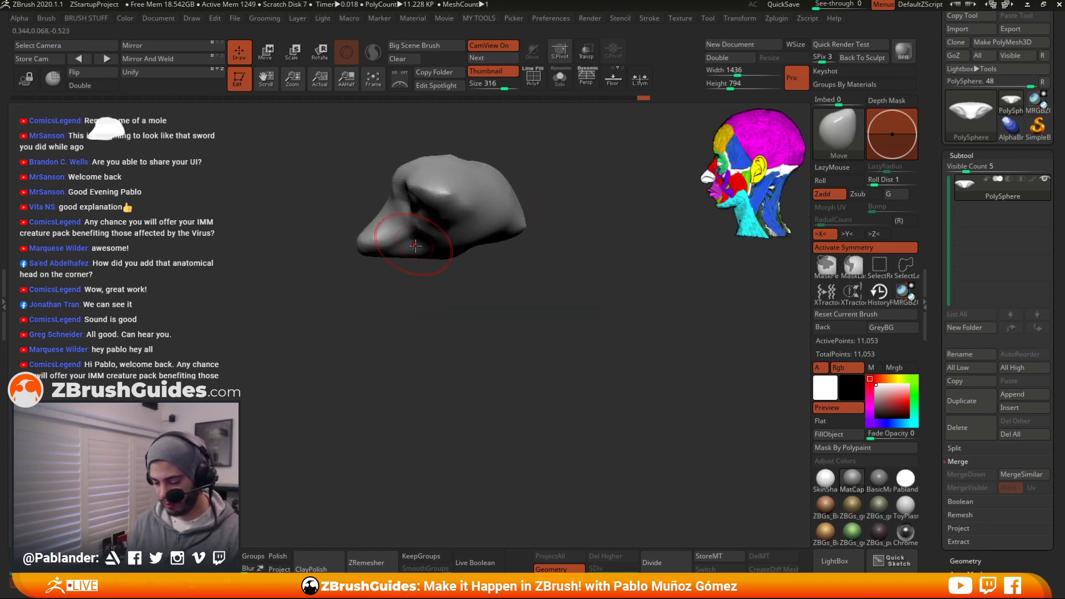
right_drag(478, 294, 474, 234)
key(ctrl)
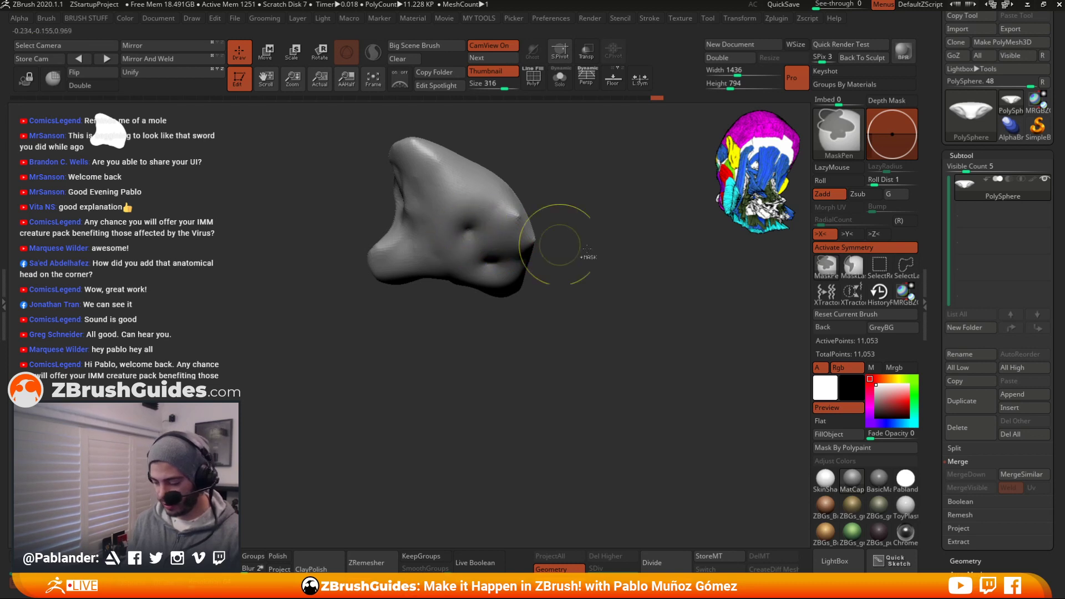
right_drag(474, 232, 571, 190)
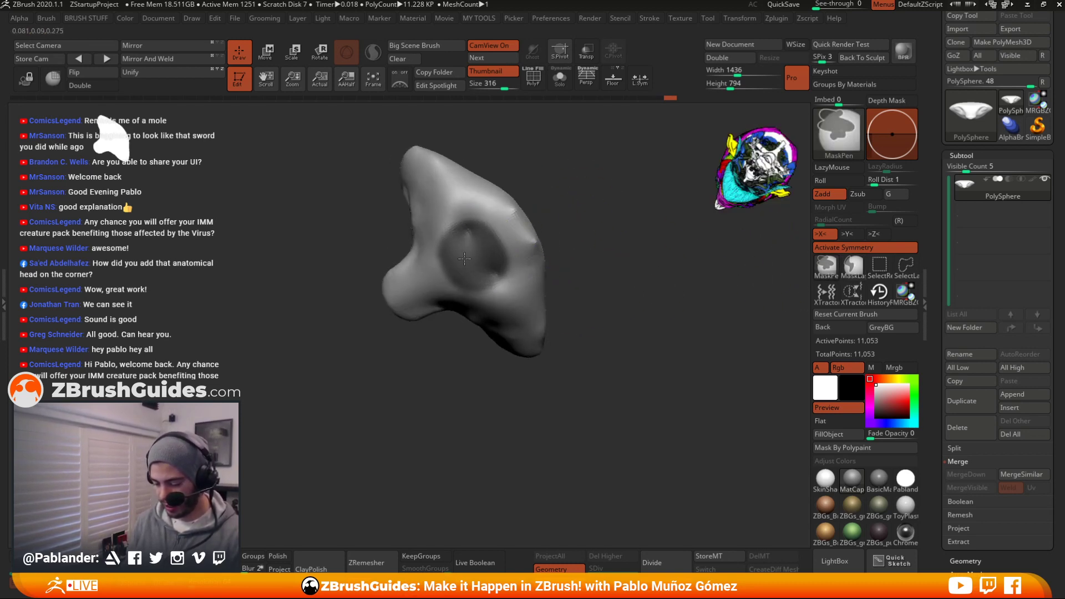
right_drag(548, 212, 608, 251)
Pull the unmasked area down and tilt it with the gizmo to form a neck, and clear the mask
key(w)
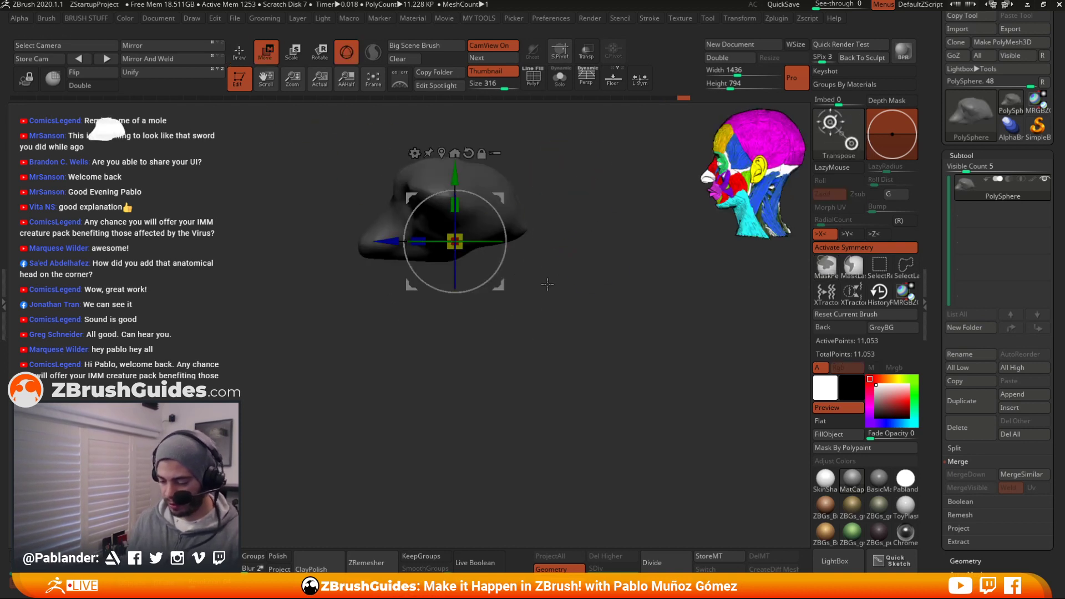
drag(503, 293, 516, 336)
drag(514, 266, 511, 244)
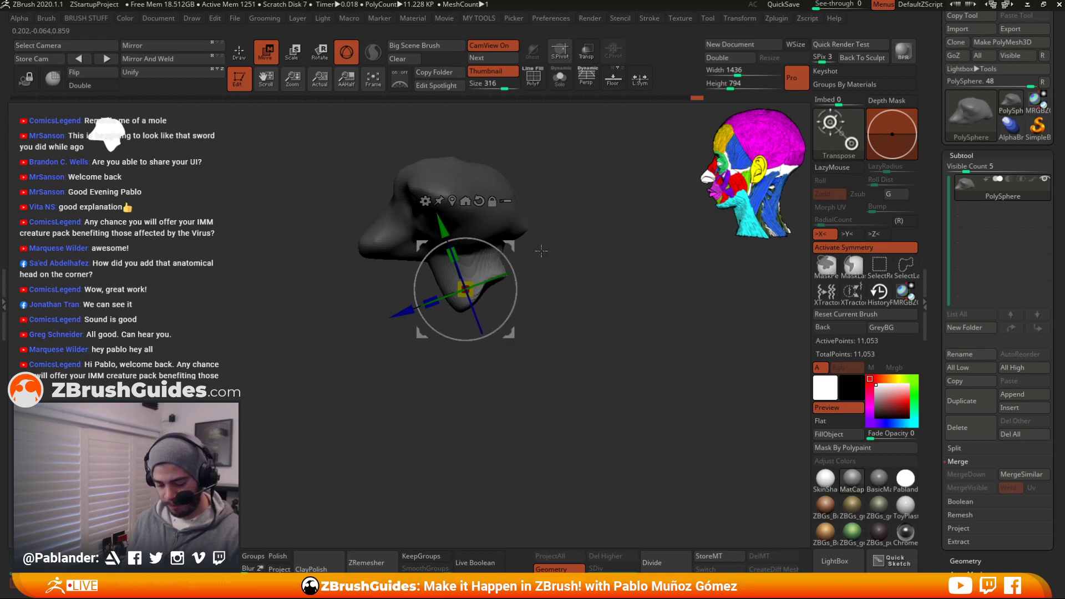
shift+right_drag(546, 250, 609, 256)
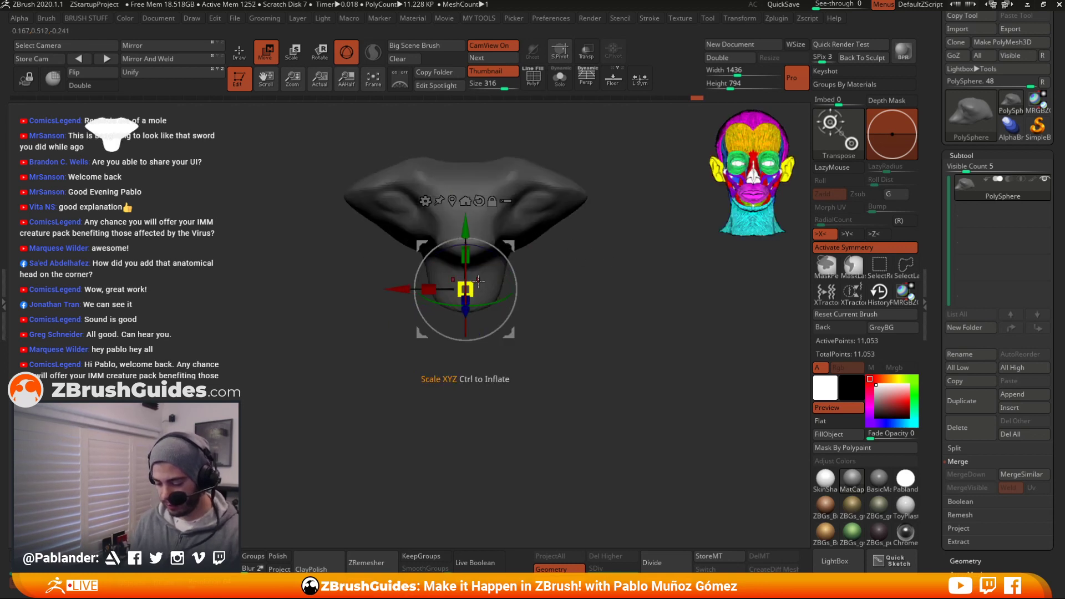
key(q)
mouse_move(630, 248)
ctrl+mouse_down()
mouse_move(595, 311)
mouse_move(585, 261)
ctrl+mouse_up()
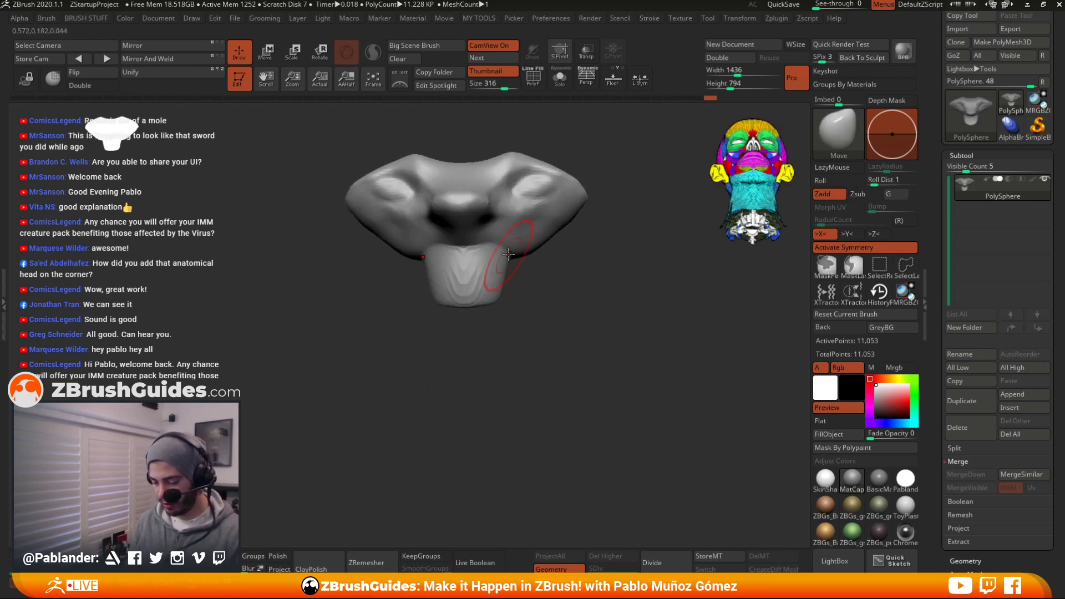
Shape and smooth the neck with the Move brush and update the DynaMesh
drag(508, 252, 484, 254)
mouse_move(538, 275)
mouse_down()
mouse_move(562, 277)
mouse_move(541, 324)
mouse_up()
mouse_move(494, 249)
shift+mouse_down()
mouse_move(507, 290)
mouse_move(470, 321)
shift+mouse_up()
drag(560, 319, 488, 319)
drag(494, 308, 485, 288)
mouse_move(570, 273)
ctrl+mouse_down()
mouse_move(577, 316)
mouse_move(597, 305)
mouse_move(562, 277)
mouse_move(553, 302)
ctrl+mouse_up()
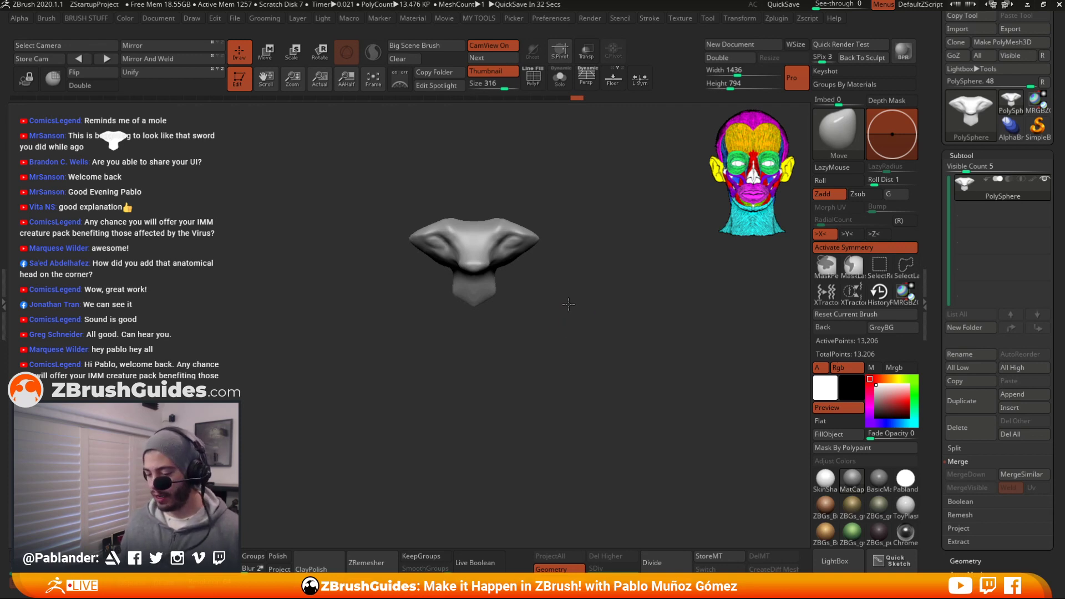
drag(569, 304, 487, 357)
drag(580, 257, 578, 273)
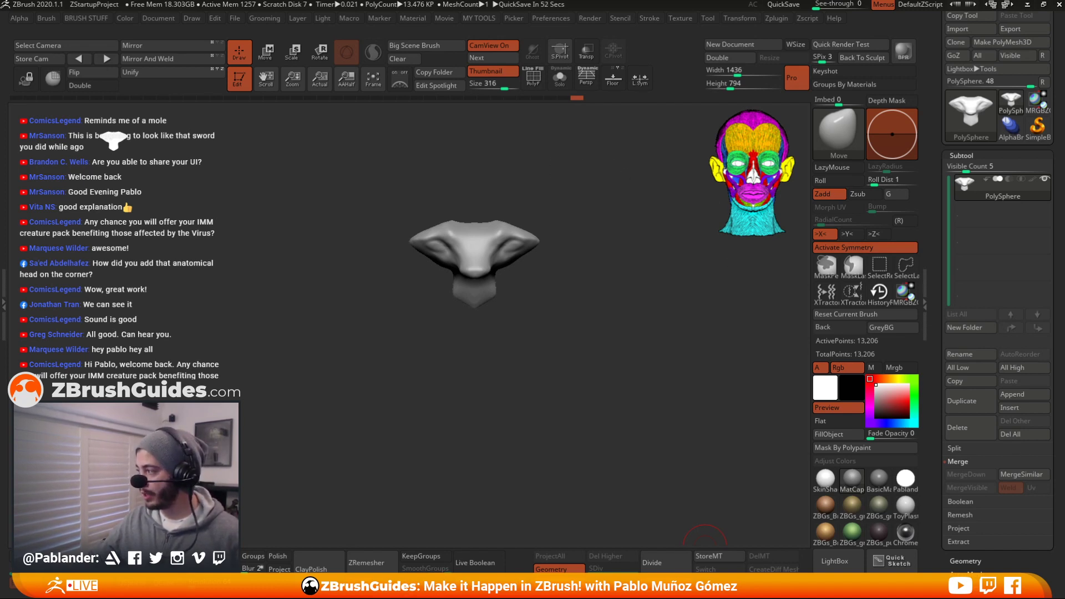
Bring up the screen annotation toolbar, ignore its update notice and collapse it beside the canvas
mouse_move(1062, 294)
mouse_down()
mouse_move(782, 295)
mouse_move(773, 256)
mouse_up()
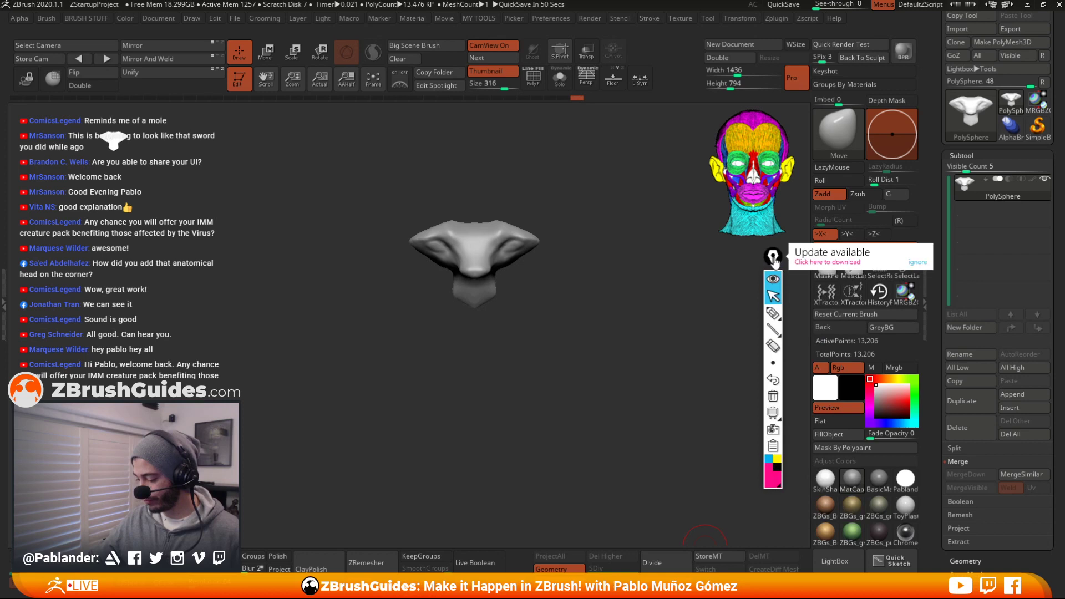
click(913, 266)
click(775, 293)
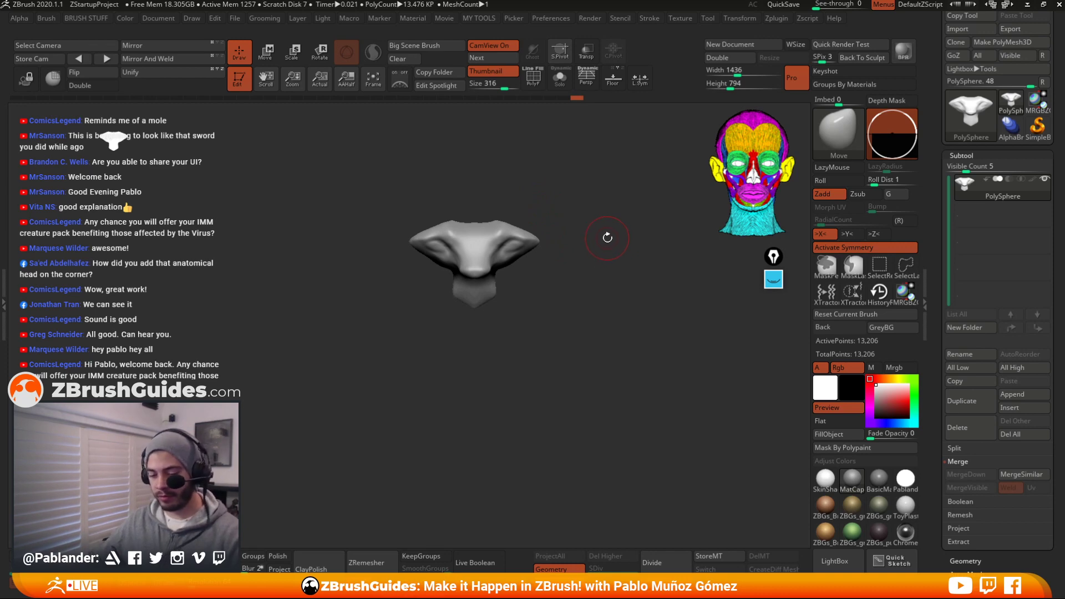
key(1)
key(2)
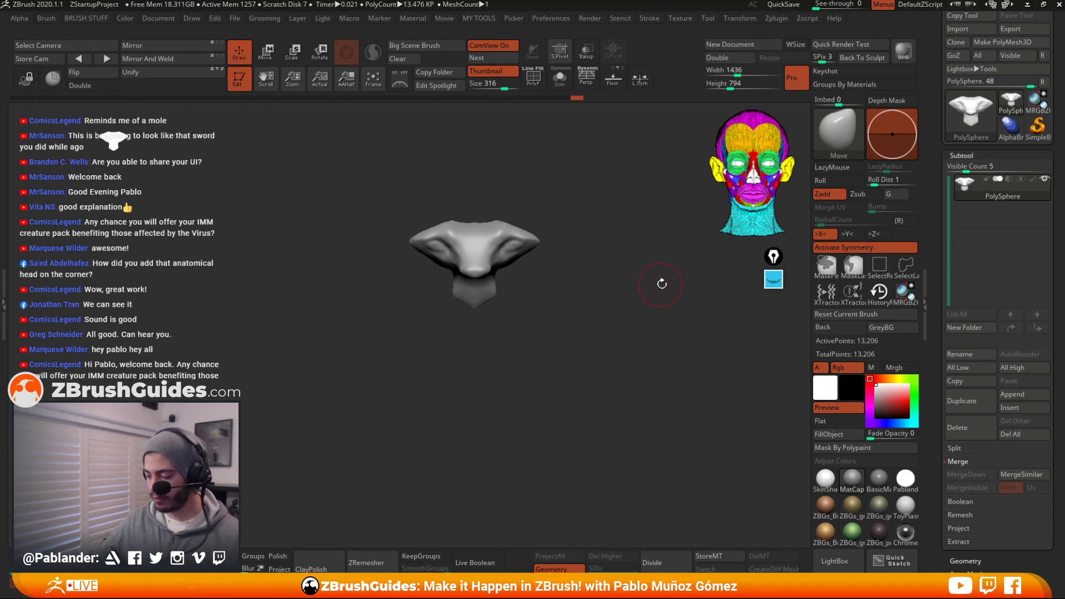
Run the quick render test of the head and return to sculpting
click(847, 44)
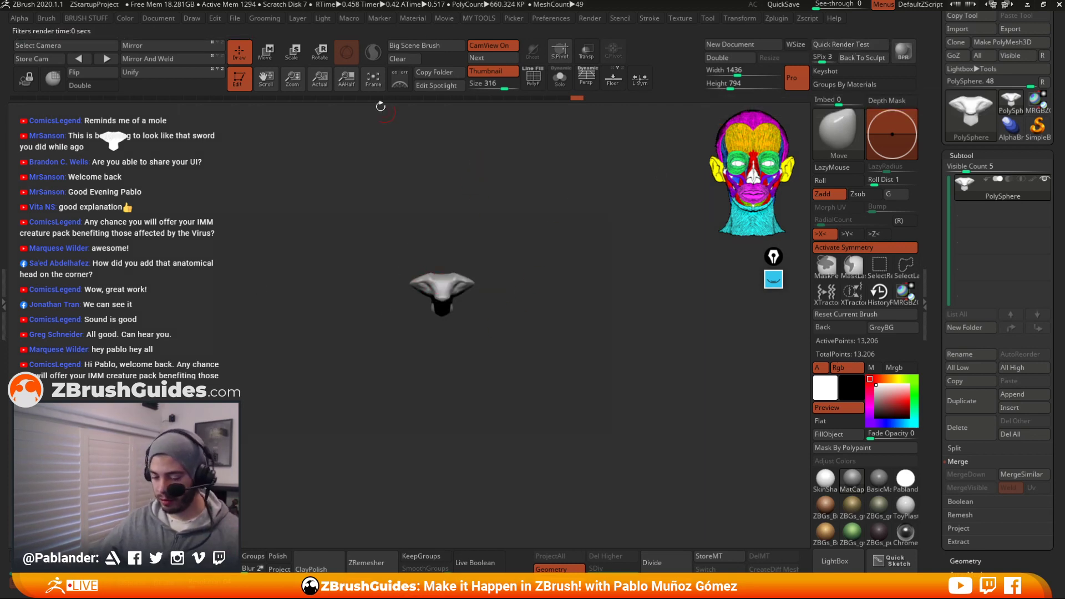
click(879, 59)
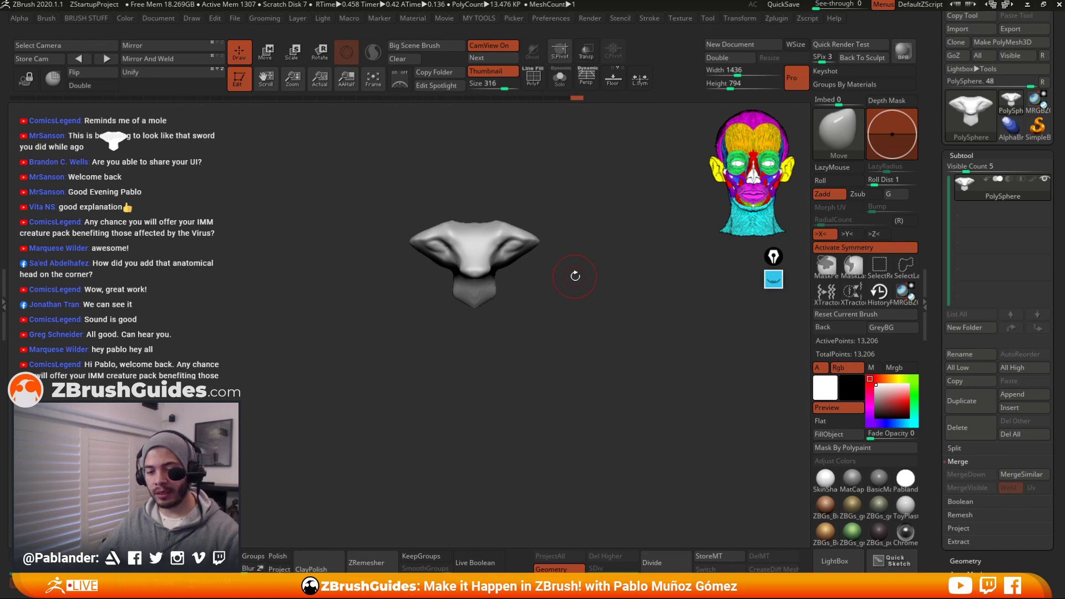
key(shift+s)
key(shift+s)
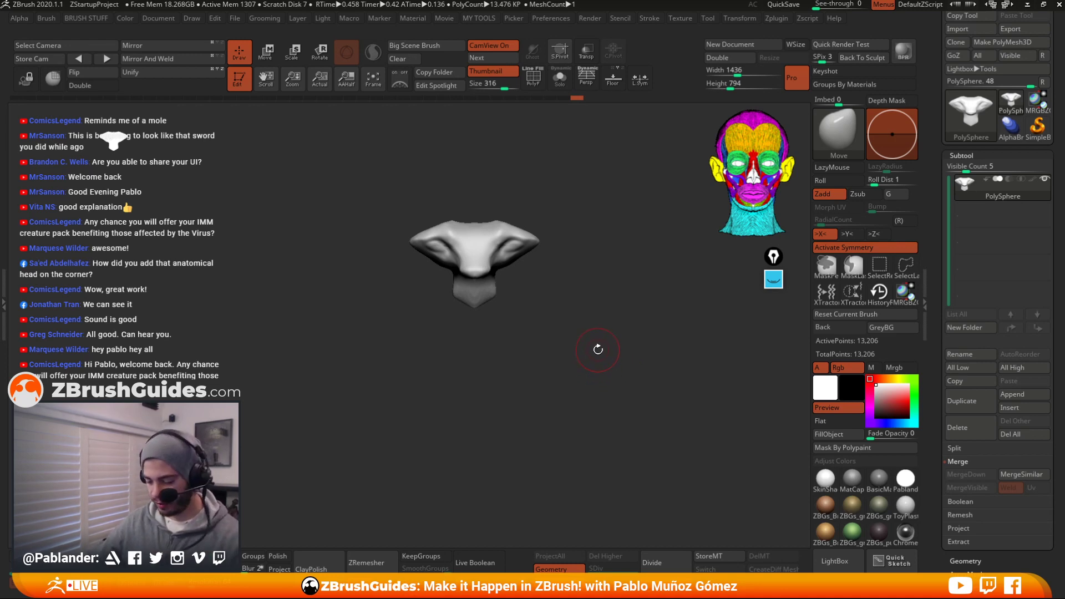
Append a Cylinder3D as a new subtool and activate the Move gizmo on it
alt+drag(614, 294, 559, 294)
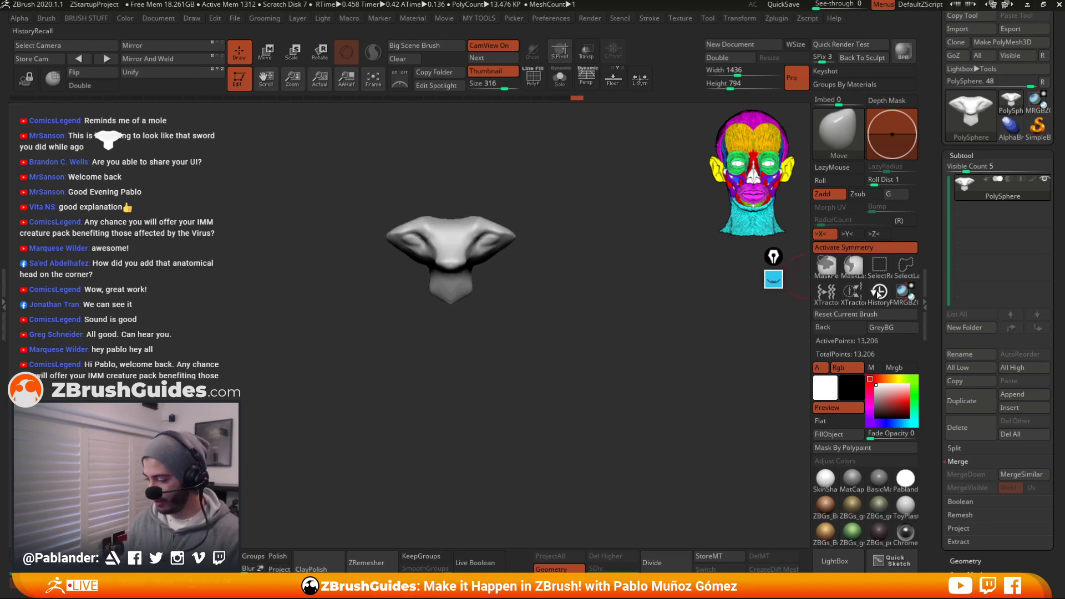
drag(929, 243, 932, 179)
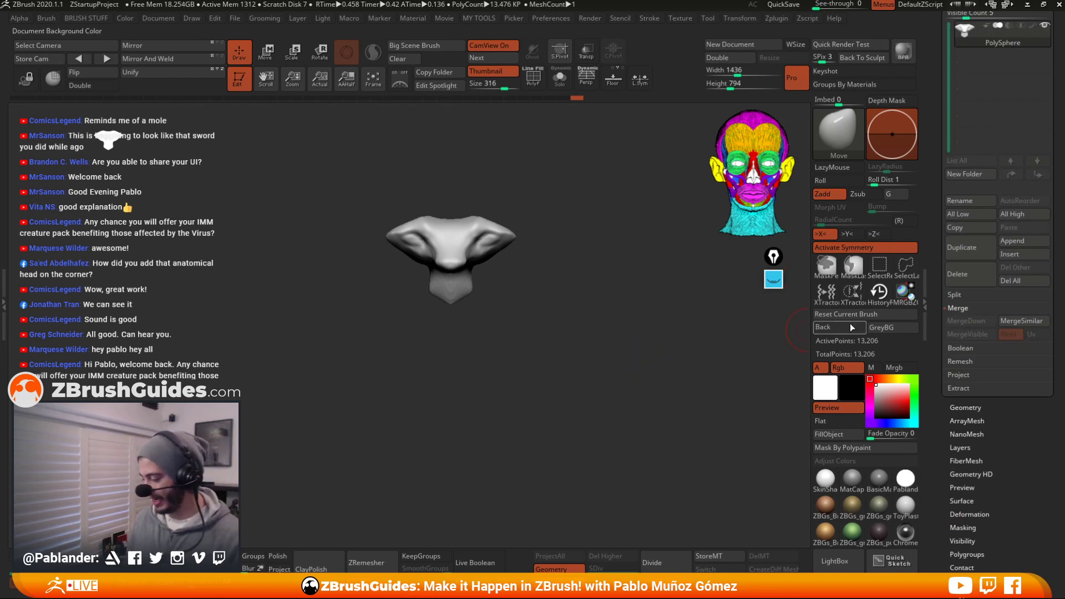
click(1025, 242)
click(640, 310)
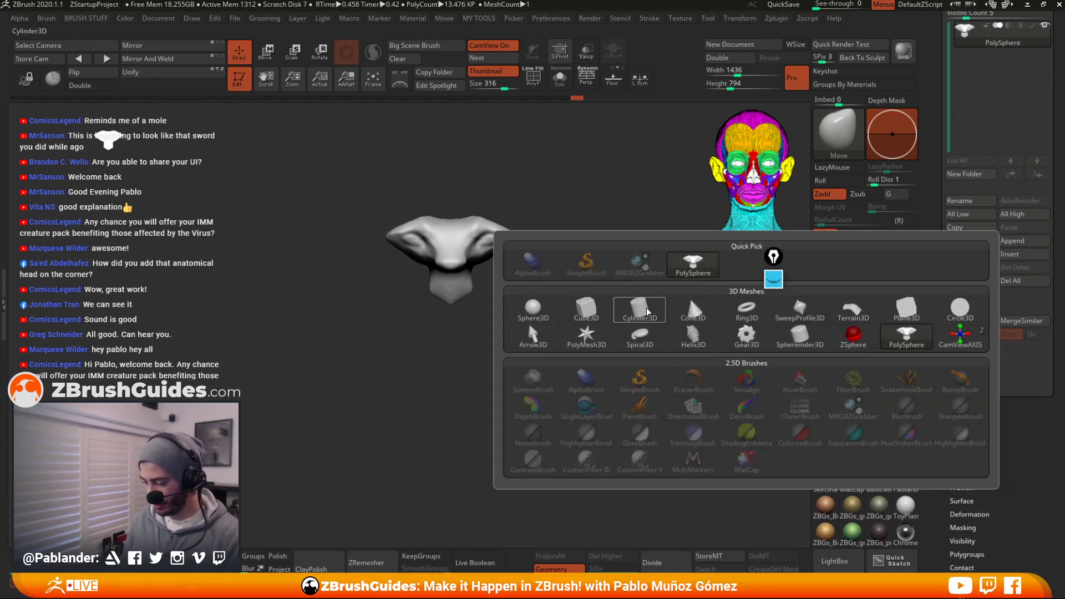
click(266, 52)
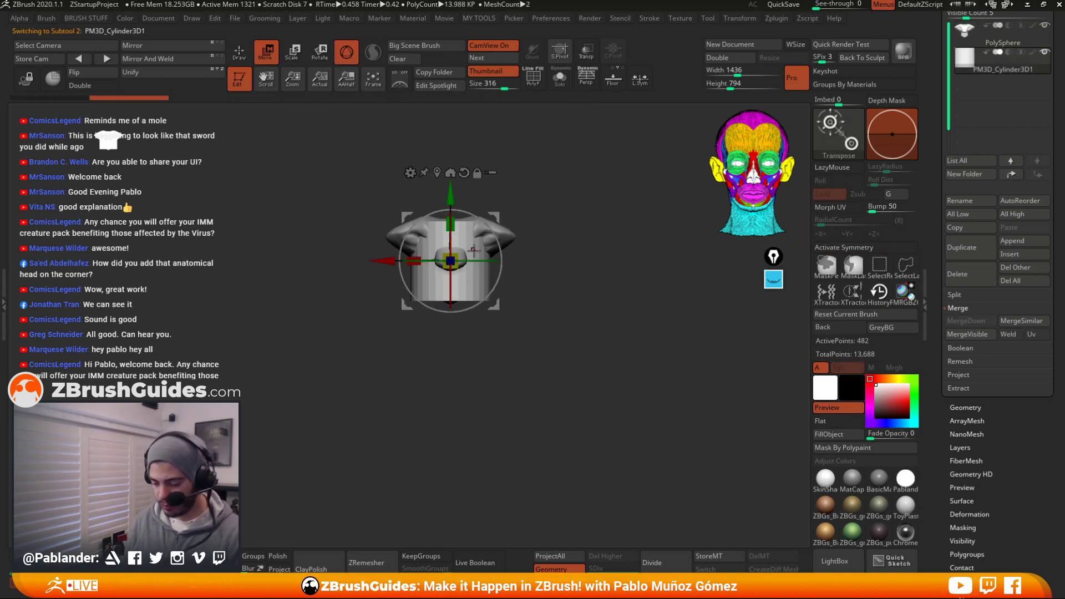
Scale up the cylinder evenly and move it down below the head
drag(453, 259, 488, 226)
click(584, 83)
click(587, 78)
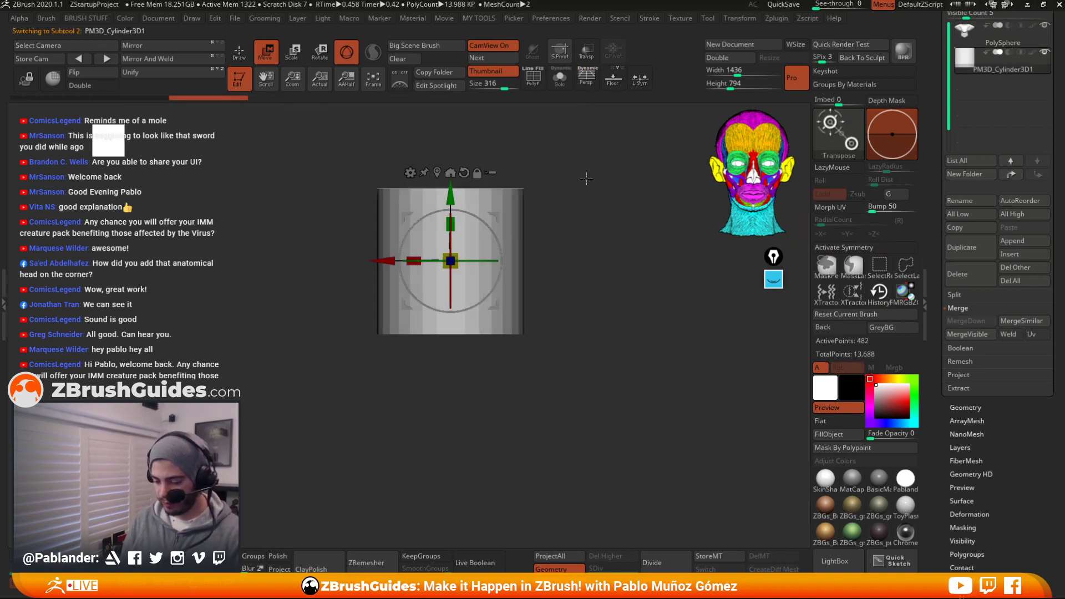
drag(450, 198, 454, 297)
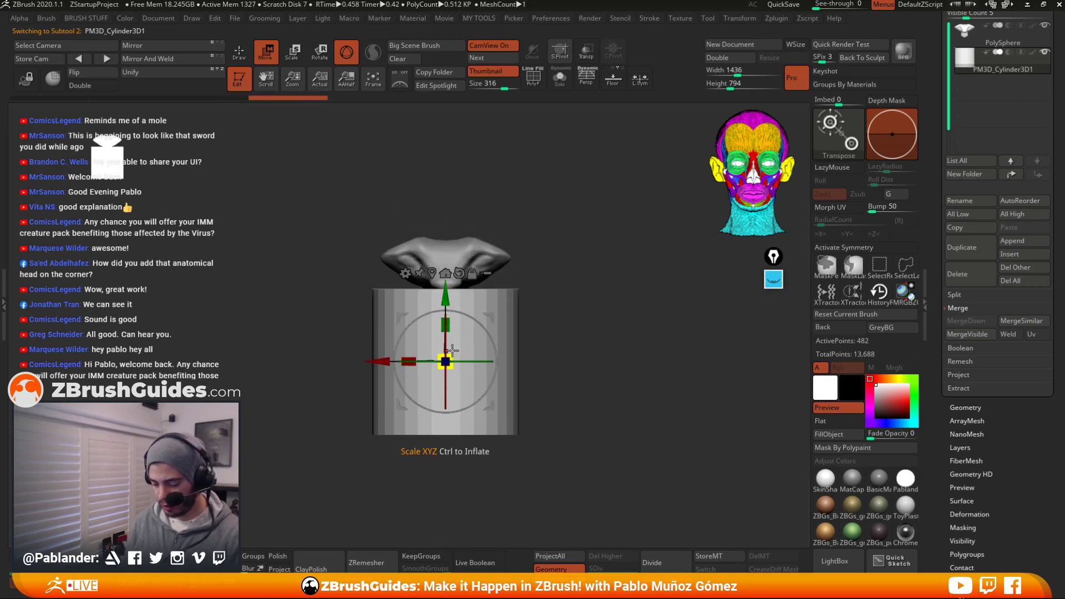
Adjust the cylinder's height and its front-to-back position beneath the head
drag(453, 351, 576, 221)
drag(458, 271, 460, 276)
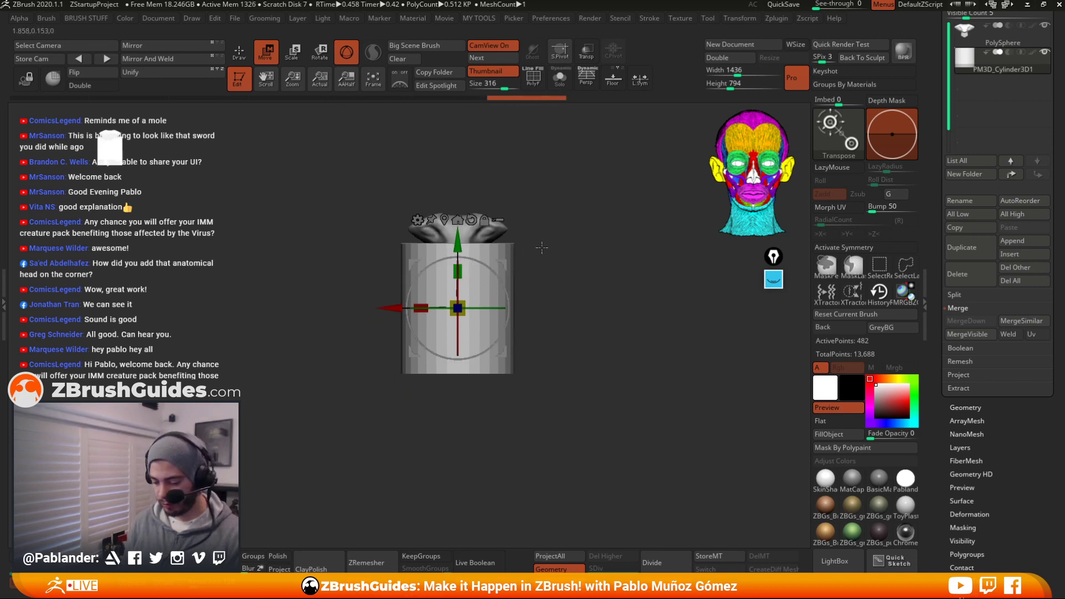
shift+drag(540, 247, 597, 242)
drag(526, 308, 531, 307)
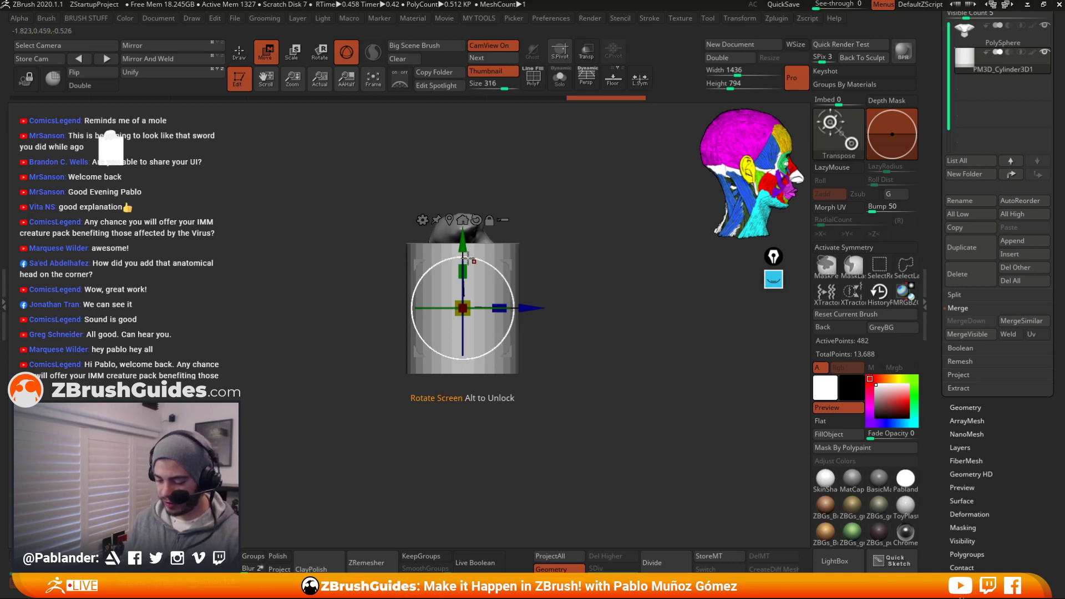
Apply the Taper deformer to the cylinder and narrow its upper end
click(421, 220)
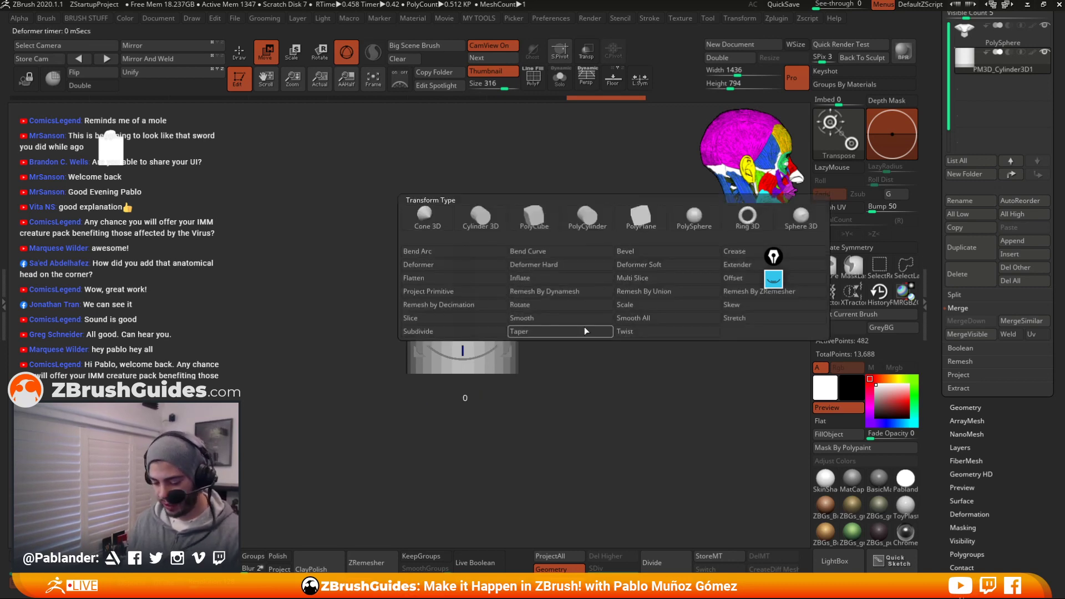
click(540, 335)
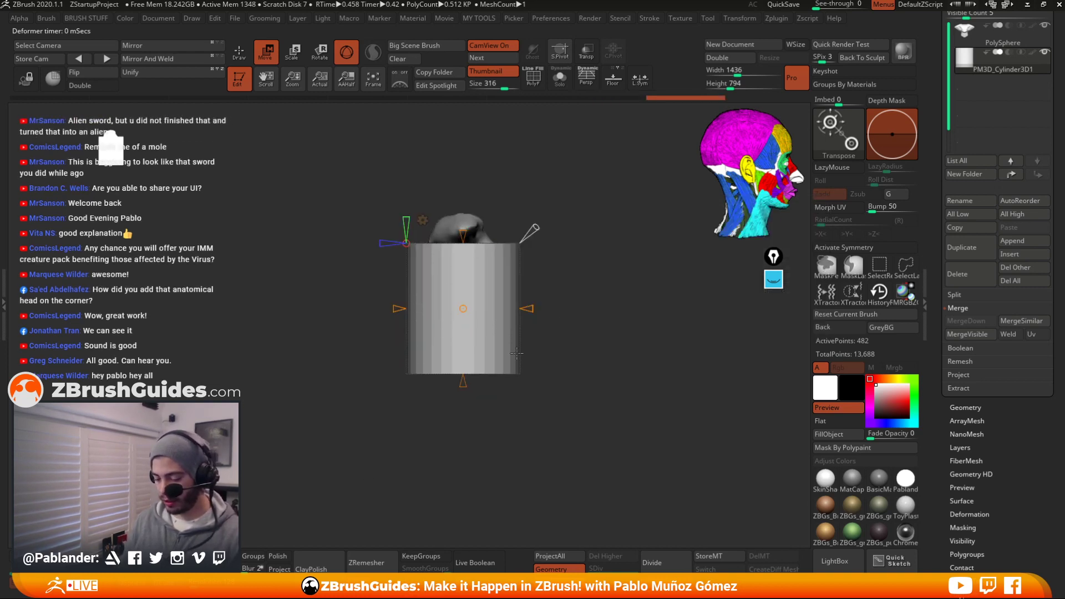
shift+drag(622, 262, 546, 261)
mouse_move(464, 235)
mouse_down()
mouse_move(463, 267)
mouse_move(464, 256)
mouse_up()
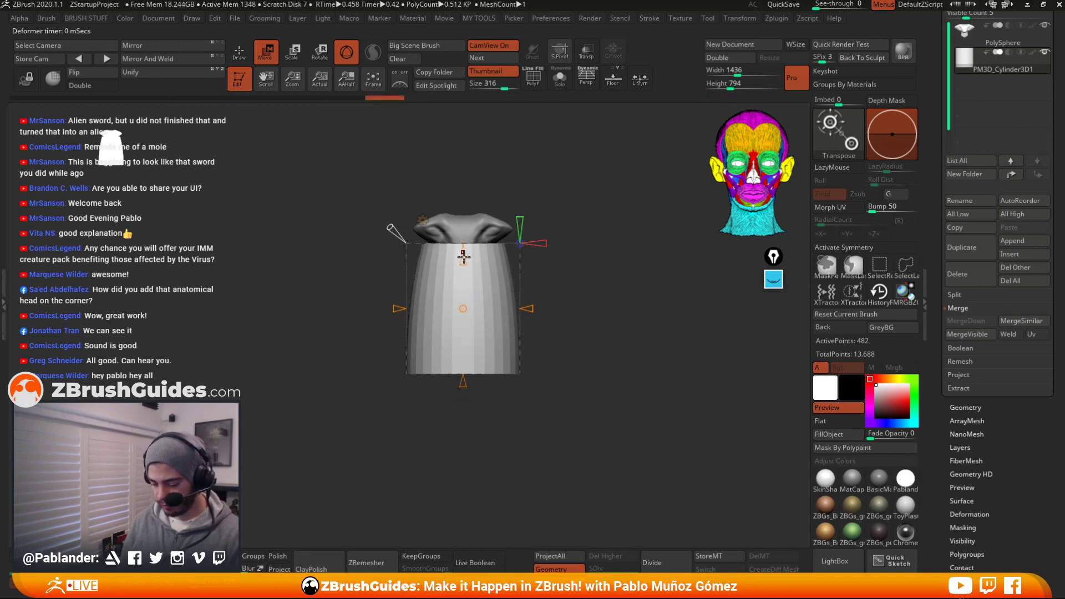
Annotate the tapered cylinder with a pink upward arrow along each side and a circle around the white cone handle
click(777, 280)
click(772, 313)
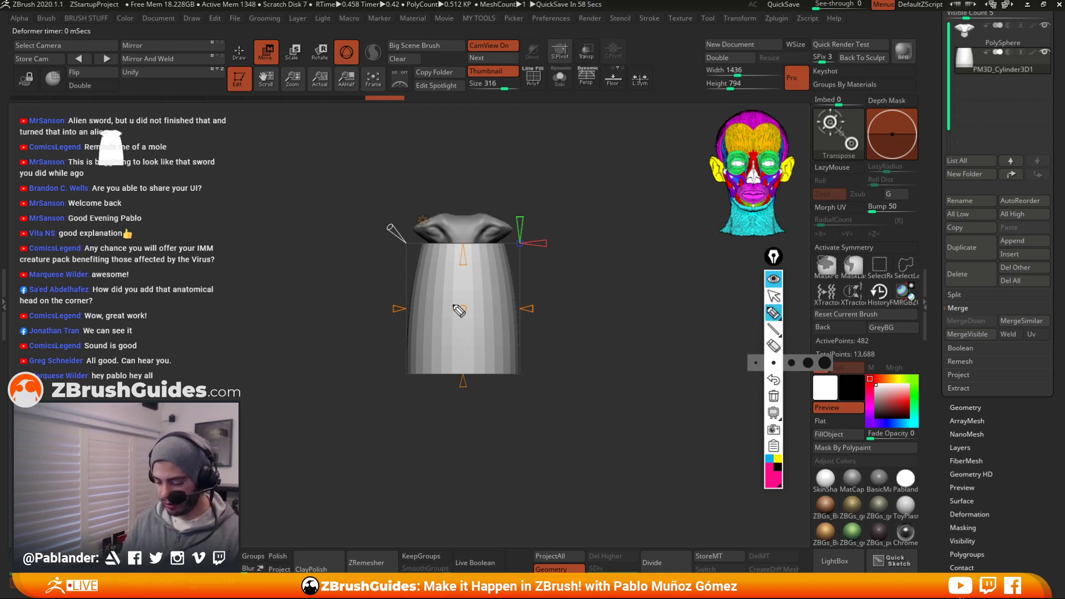
drag(557, 370, 541, 254)
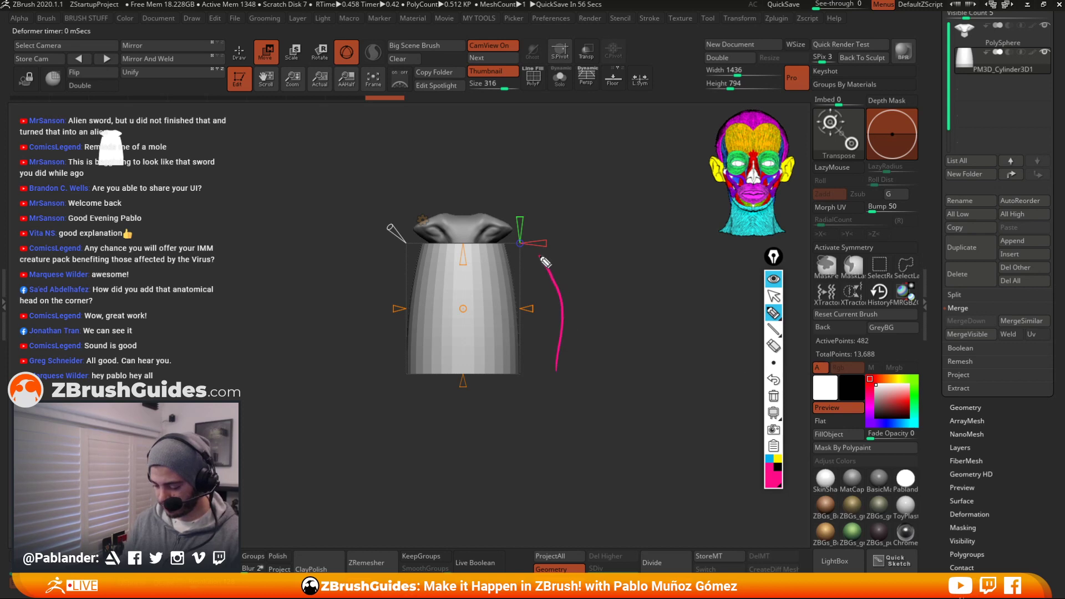
drag(380, 375, 387, 258)
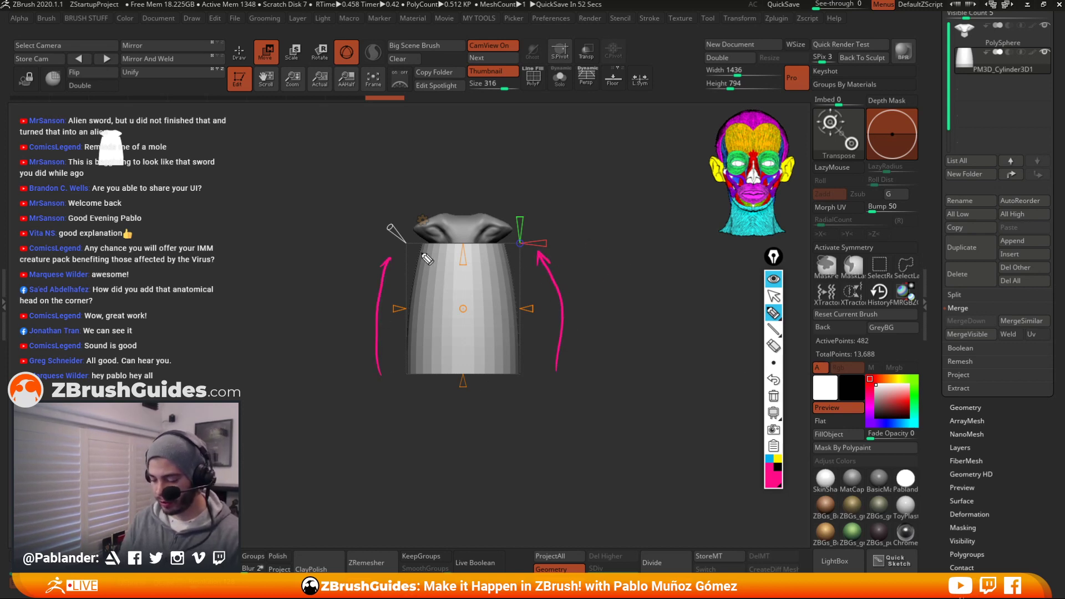
mouse_move(377, 207)
mouse_down()
mouse_move(418, 252)
mouse_move(341, 219)
mouse_up()
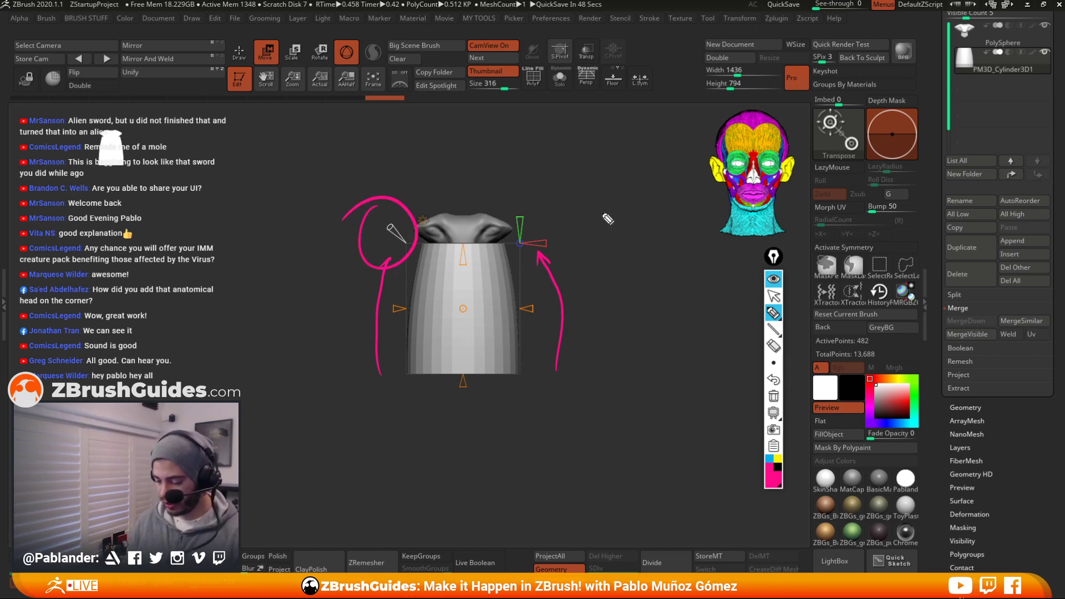
Trace the cylinder's tapered edge, sketch a separate curve with end points labelled A and B, and set the pen colour to blue
drag(508, 246, 519, 376)
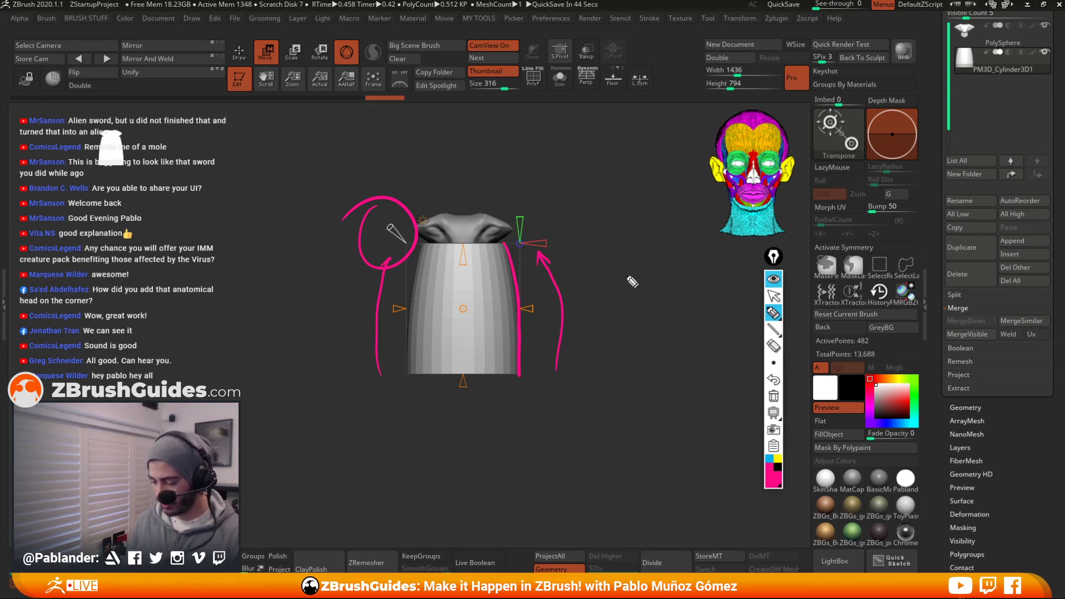
mouse_move(605, 251)
mouse_down()
mouse_move(639, 256)
mouse_move(654, 281)
mouse_move(658, 390)
mouse_up()
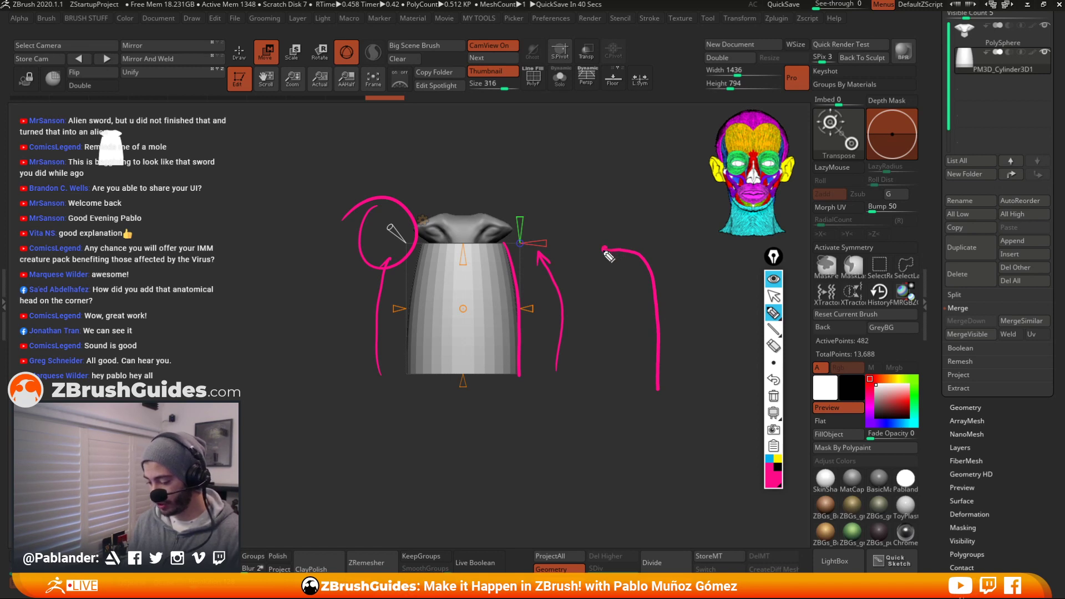
click(658, 392)
drag(578, 238, 598, 237)
drag(580, 231, 594, 227)
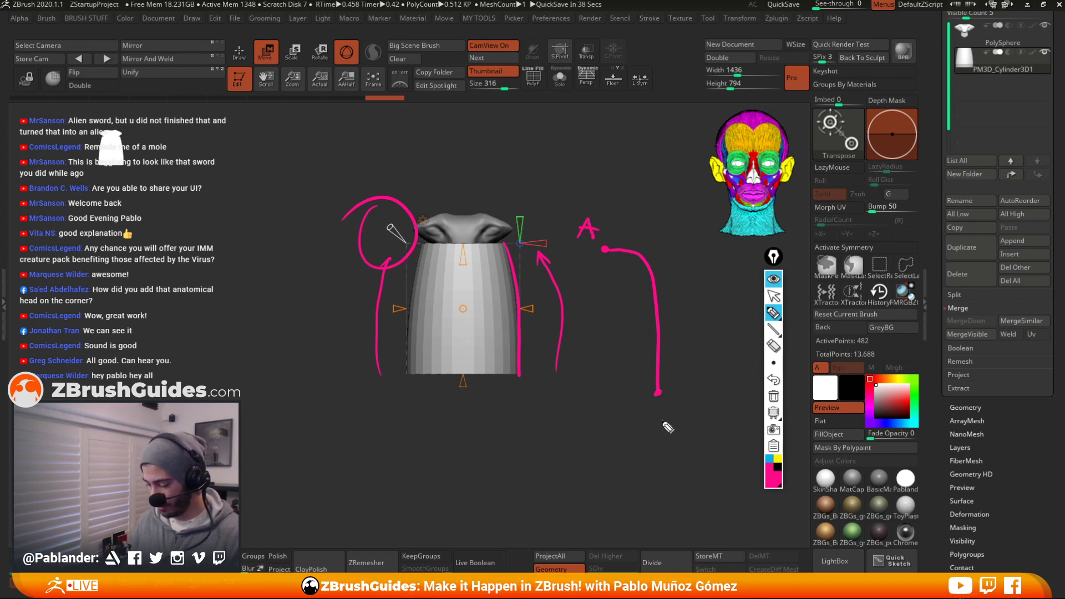
drag(660, 407, 661, 436)
drag(661, 408, 663, 435)
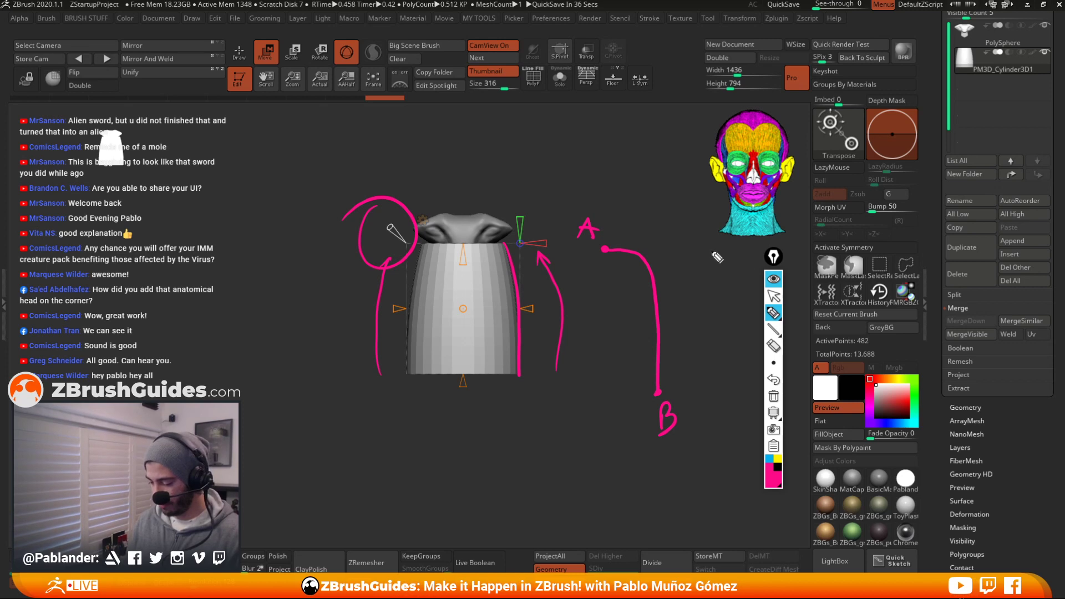
click(770, 458)
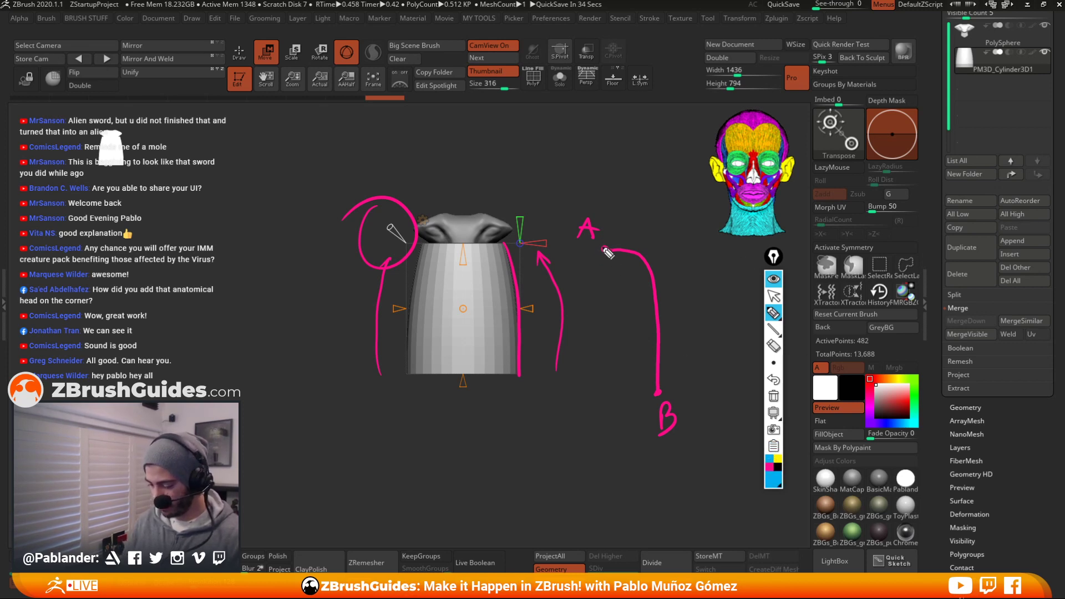
Draw a straight blue line between points A and B of the sketched curve and put away the screen annotations
drag(605, 250, 652, 399)
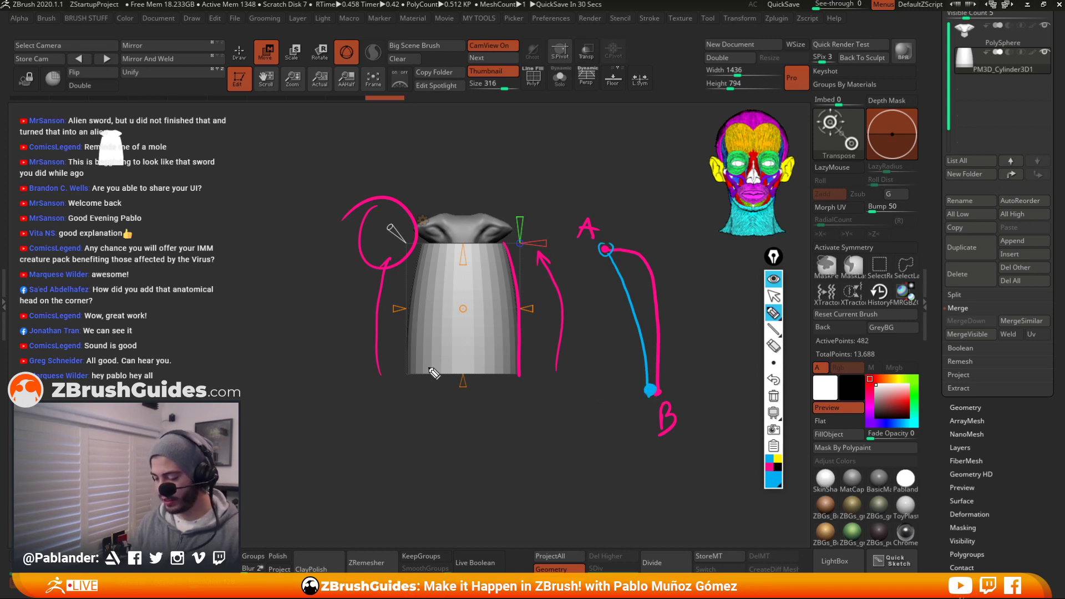
click(774, 279)
Adjust the taper's falloff so the cylinder keeps straight sides with a rounded upper end, and accept the deformer
drag(386, 214, 386, 223)
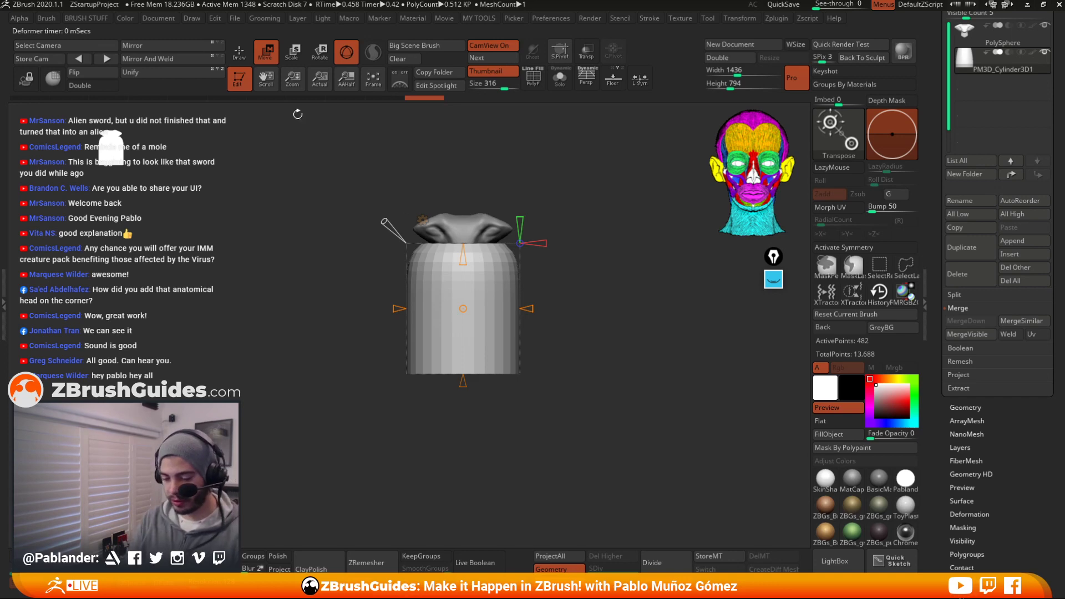
click(422, 220)
click(617, 218)
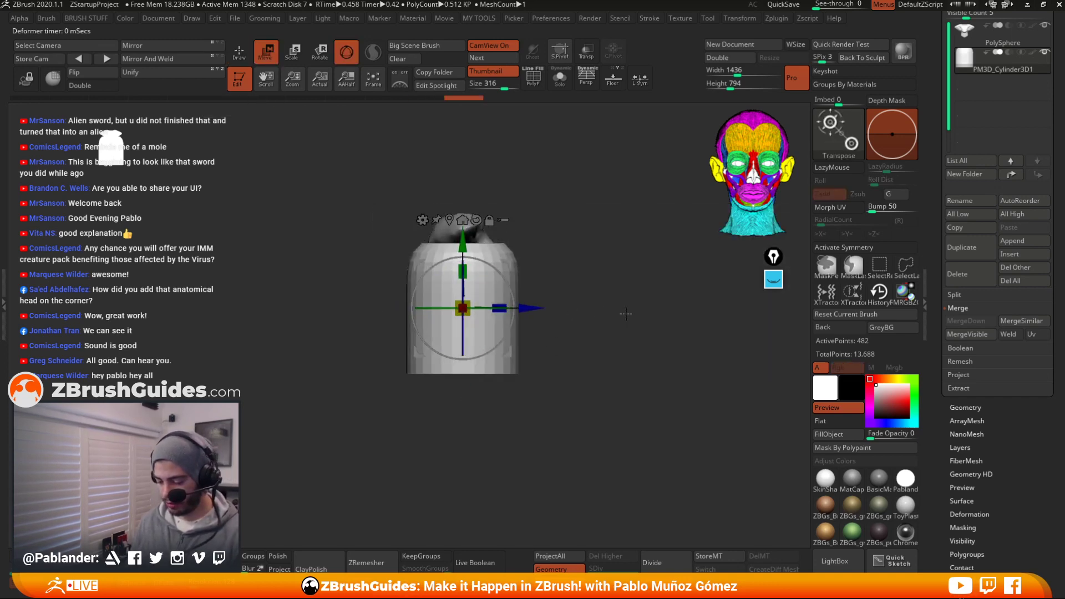
Duplicate the cylinder, then rotate, shrink and lengthen the copy into an arm angled outward from the torso's side
shift+drag(580, 309, 597, 316)
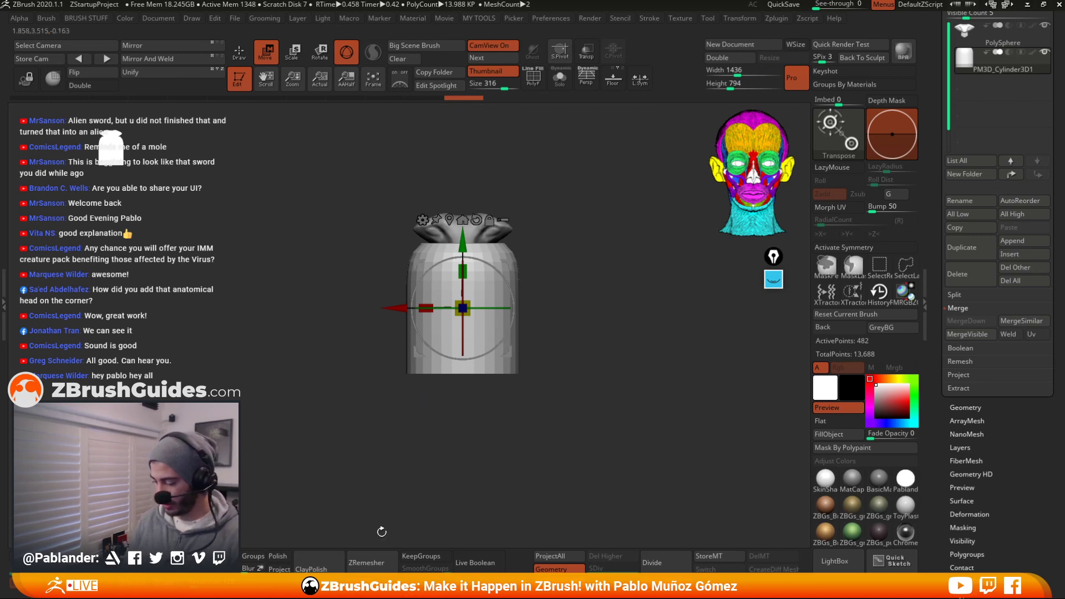
click(974, 251)
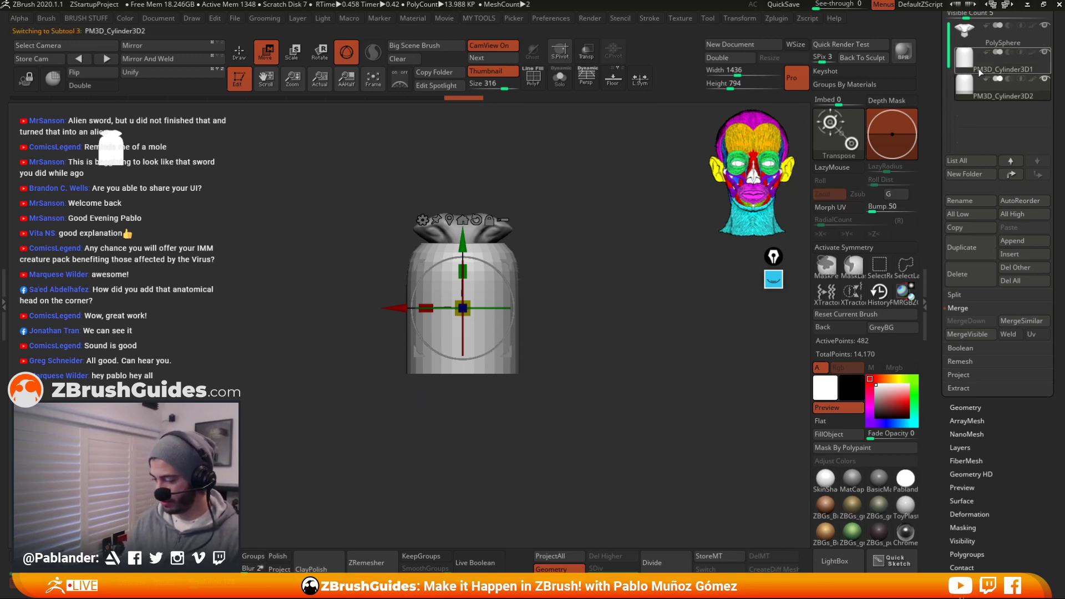
drag(512, 317, 451, 229)
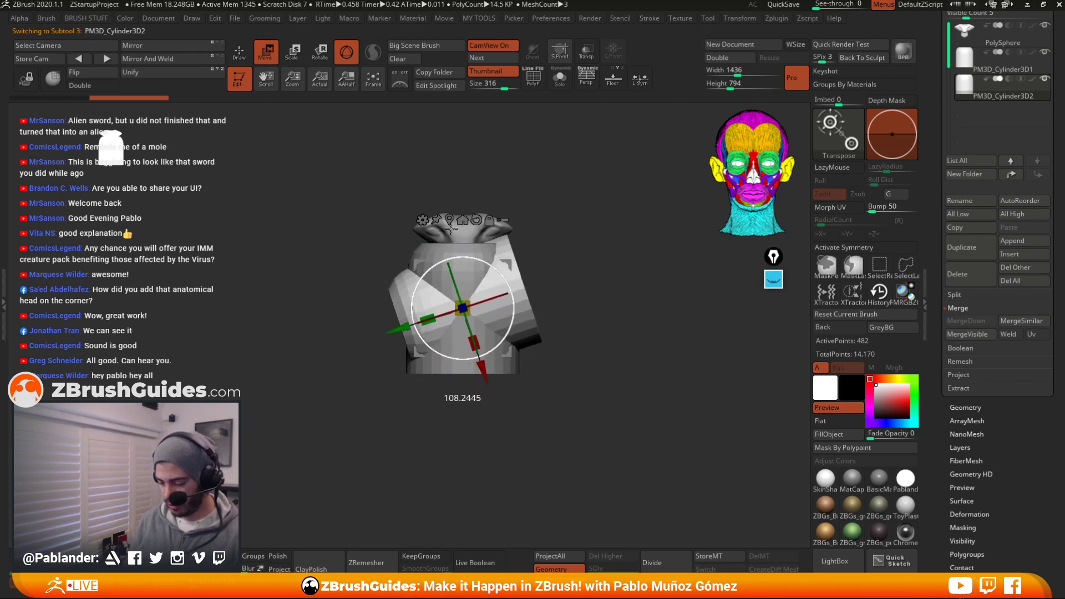
drag(427, 320, 387, 280)
drag(437, 240, 432, 243)
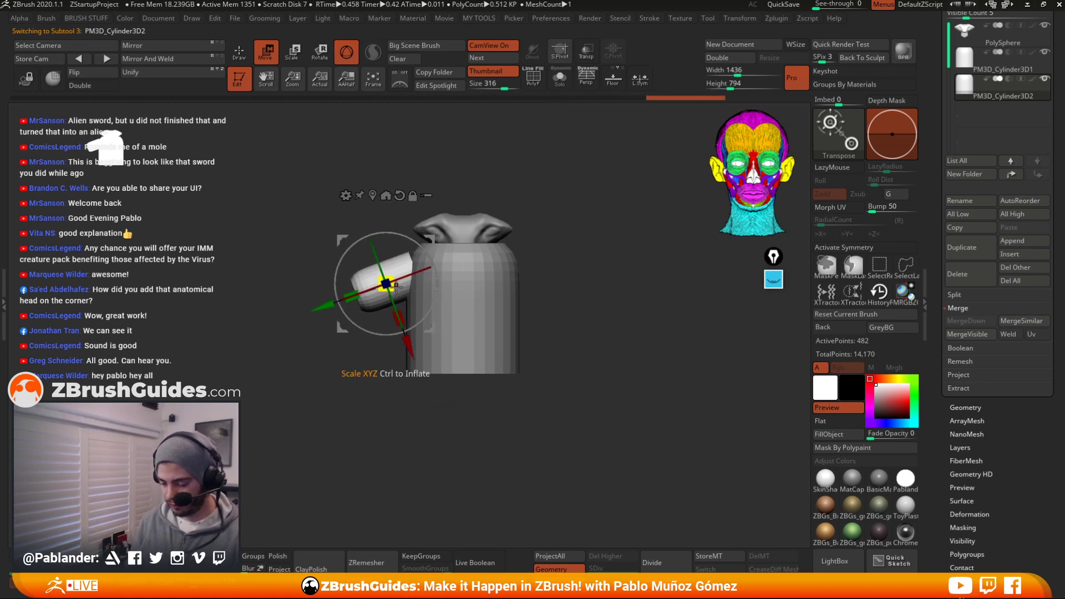
drag(355, 294, 345, 294)
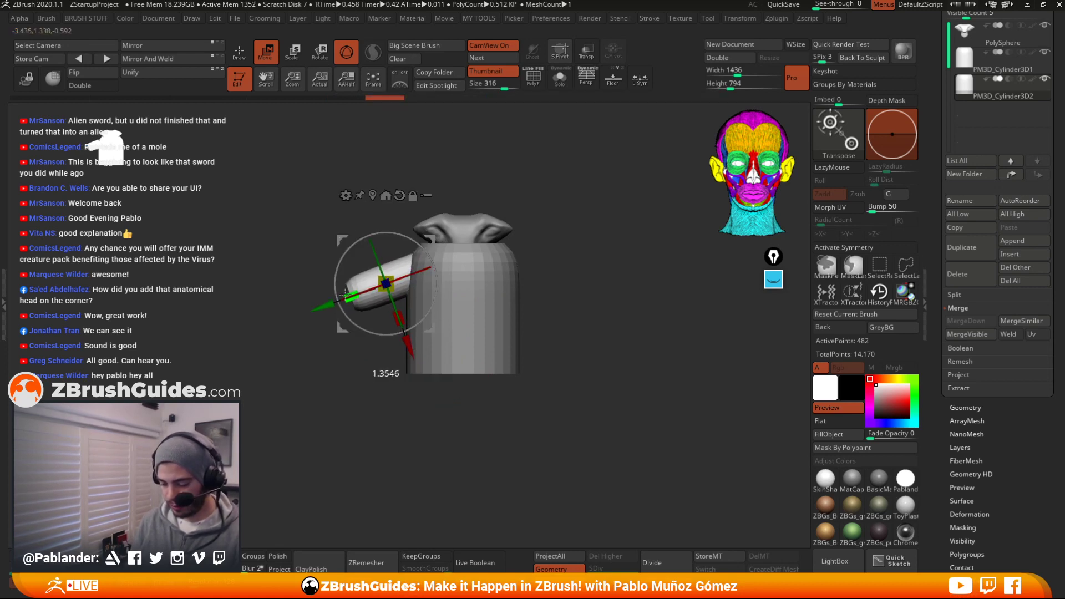
Refine the arm cylinder's position and rotation against the torso's shoulder, including its depth
drag(434, 240, 434, 238)
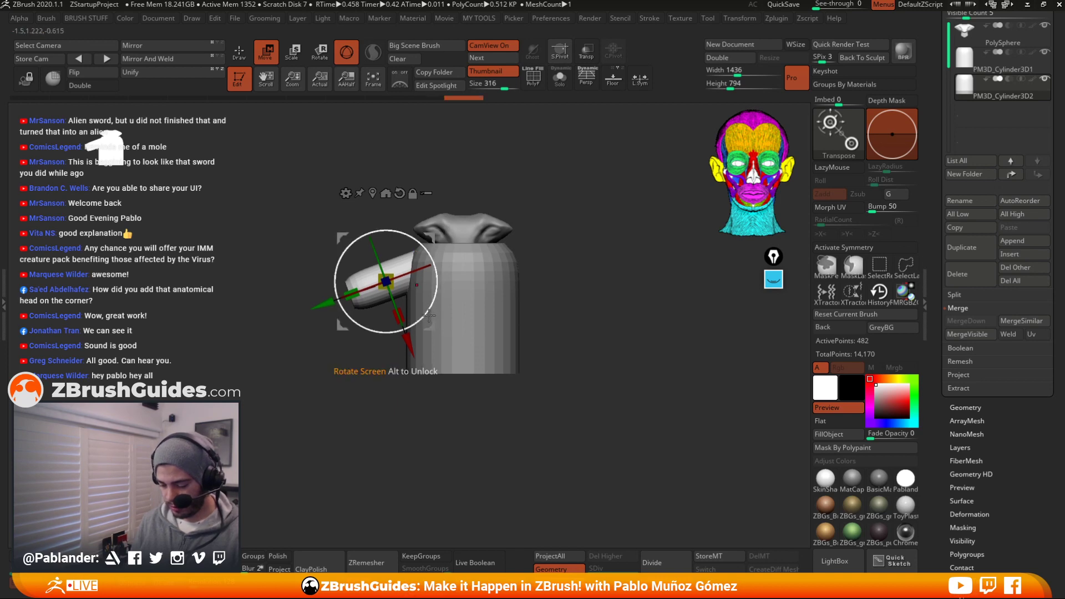
drag(429, 315, 431, 312)
drag(433, 245, 428, 262)
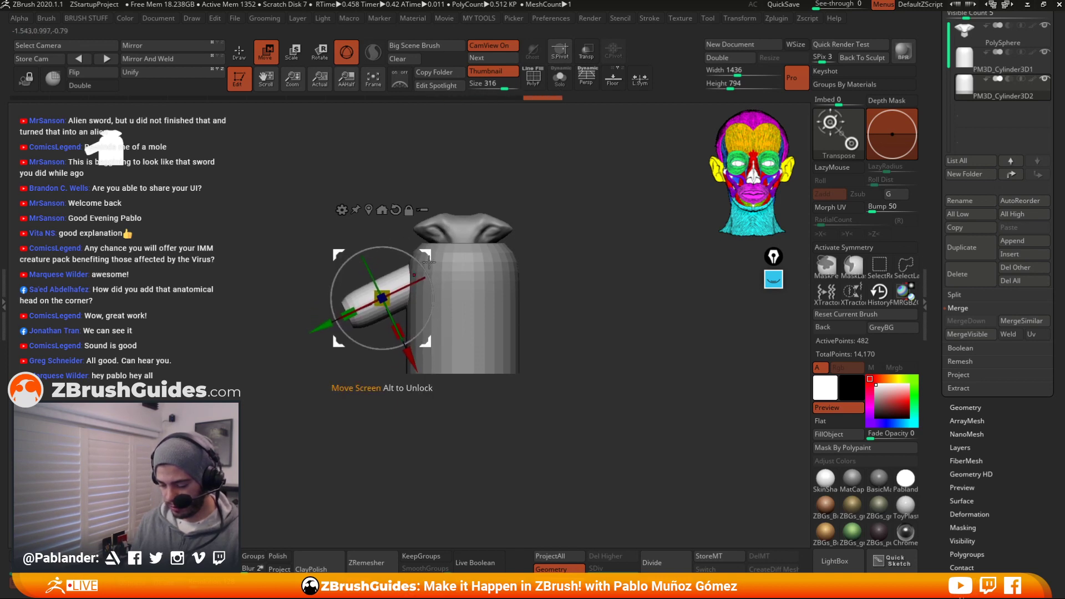
drag(531, 260, 621, 256)
drag(417, 310, 433, 304)
drag(430, 249, 445, 249)
drag(577, 247, 488, 247)
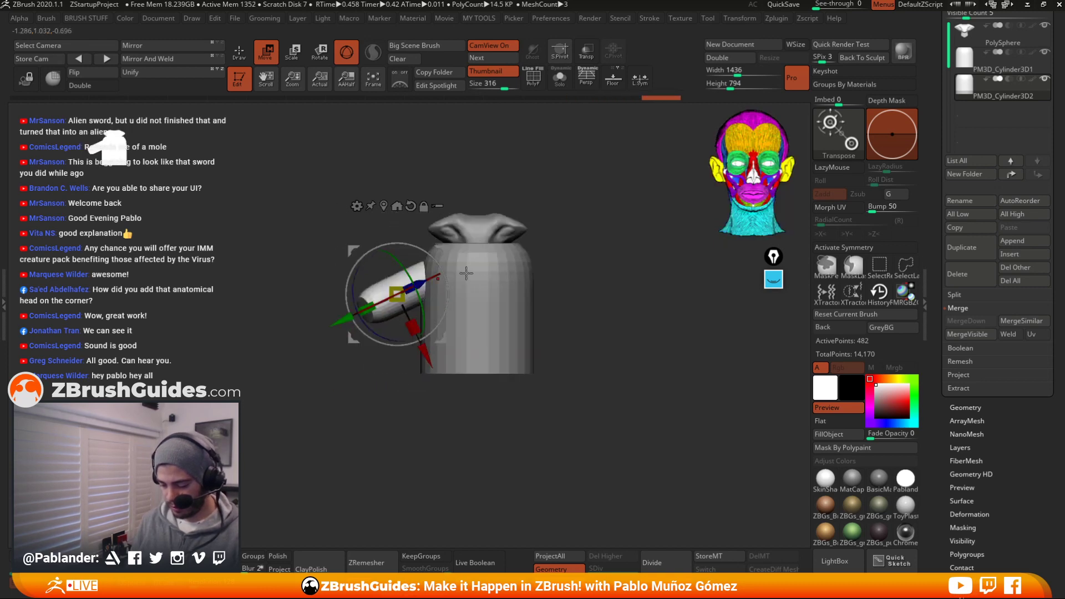
drag(522, 208, 564, 311)
drag(442, 250, 439, 249)
drag(560, 355, 567, 279)
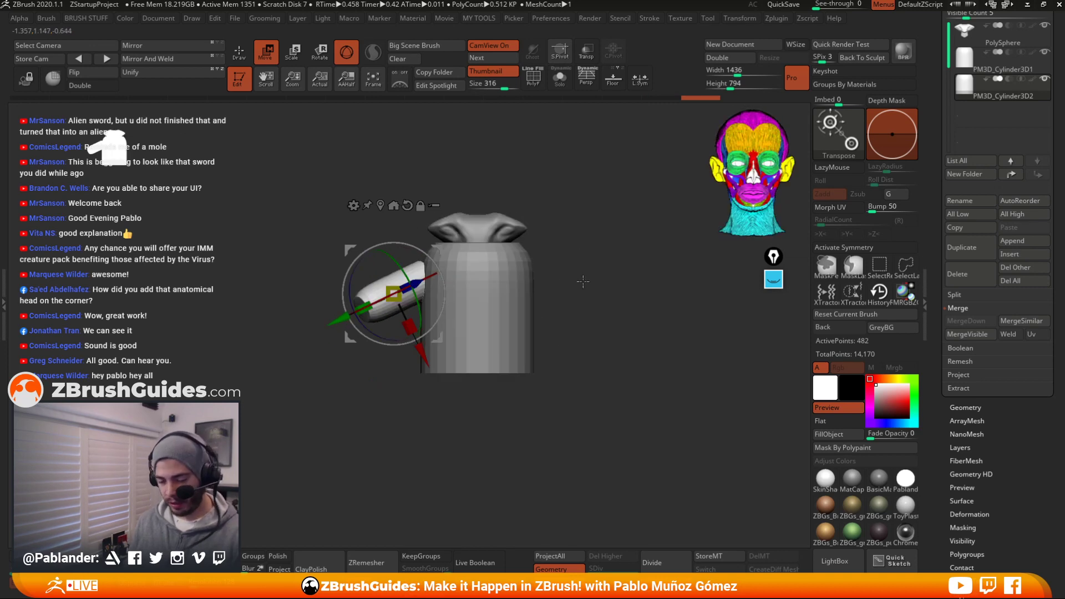
key(q)
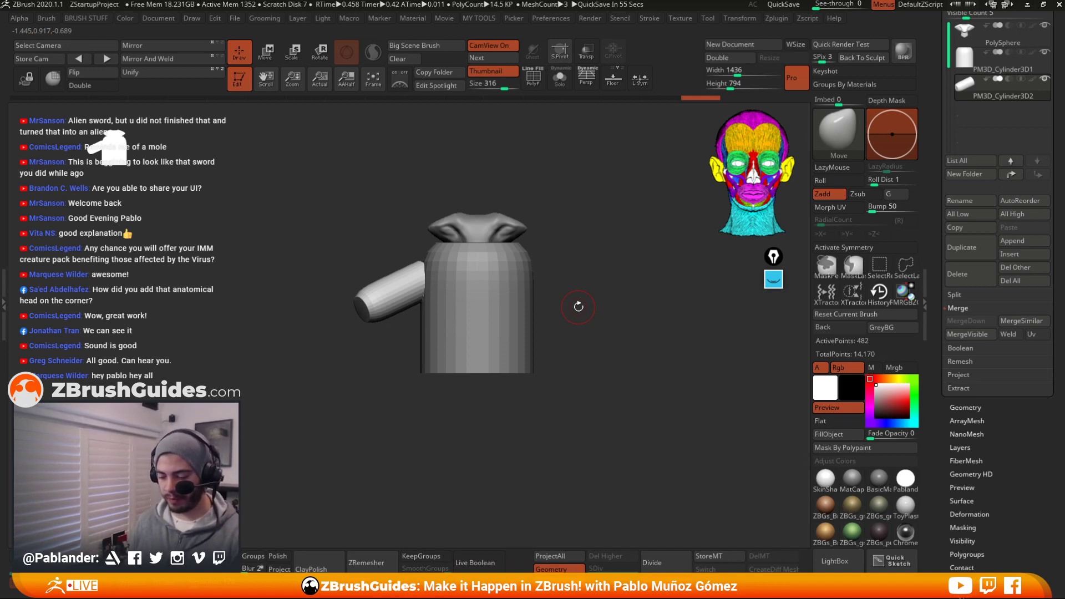
drag(582, 229, 585, 266)
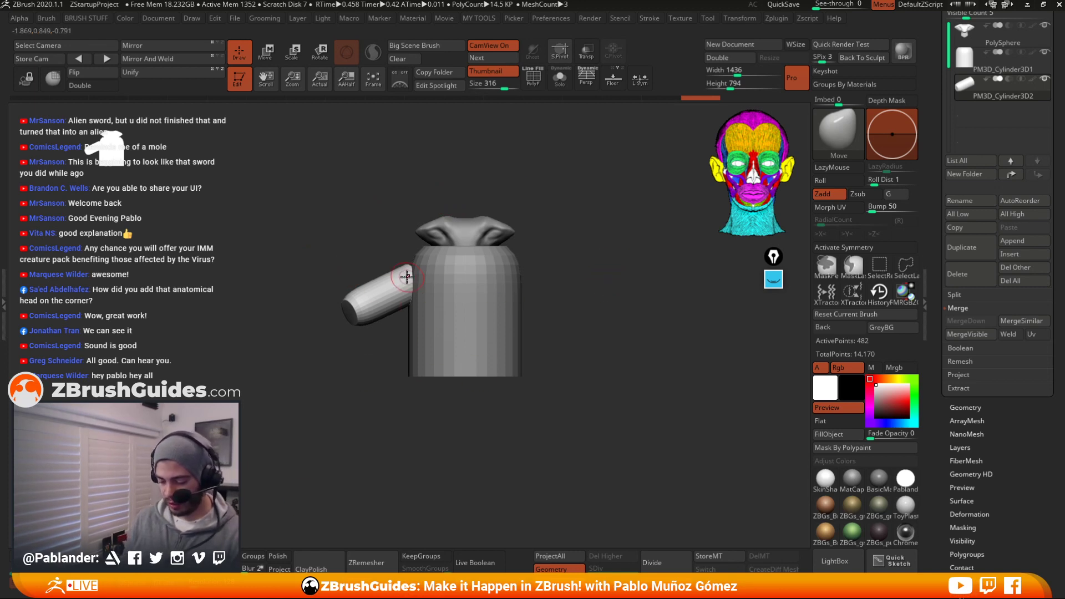
Copy the arm cylinder within its subtool to below the torso and rotate the copy upright as a leg
key(w)
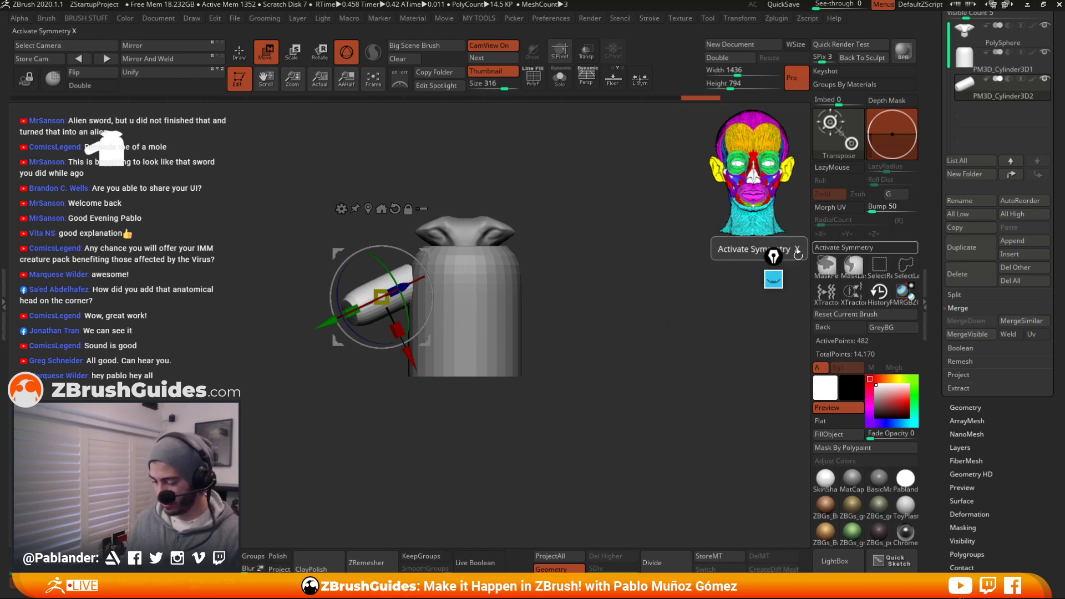
ctrl+drag(431, 255, 488, 384)
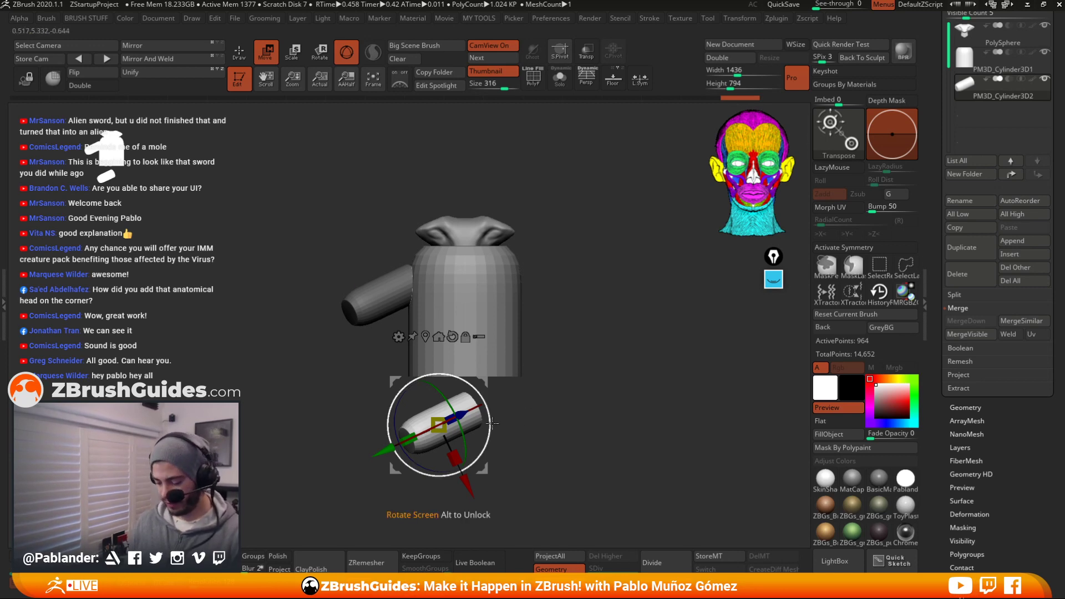
drag(491, 427, 580, 348)
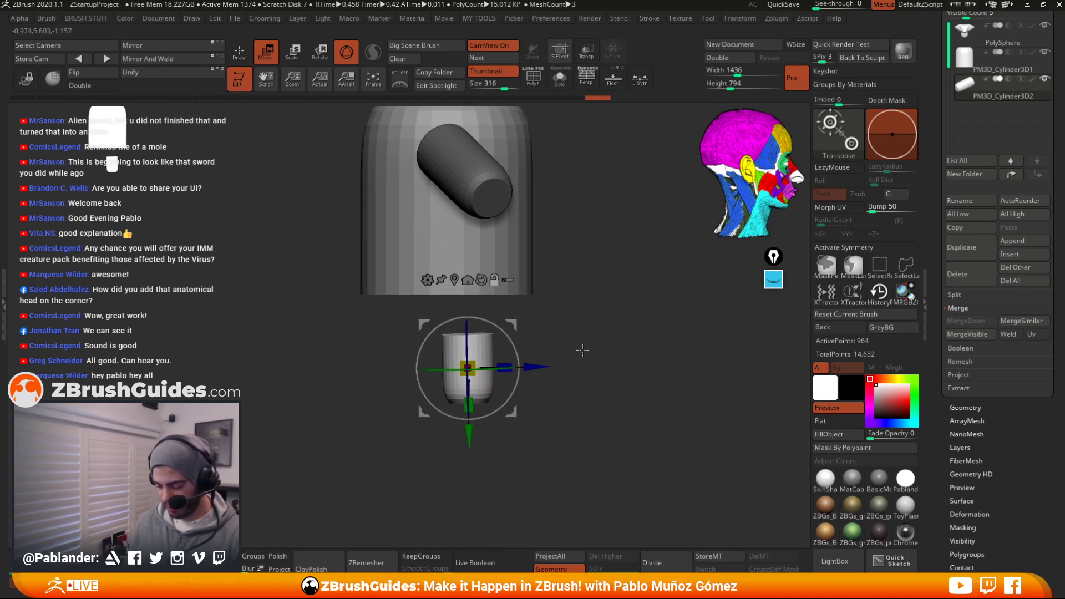
Apply the Taper deformer to the leg copy, narrow its lower end with a curved profile, and accept the deformer
click(428, 280)
click(547, 393)
drag(469, 382, 478, 302)
drag(508, 415, 518, 395)
click(427, 280)
click(571, 277)
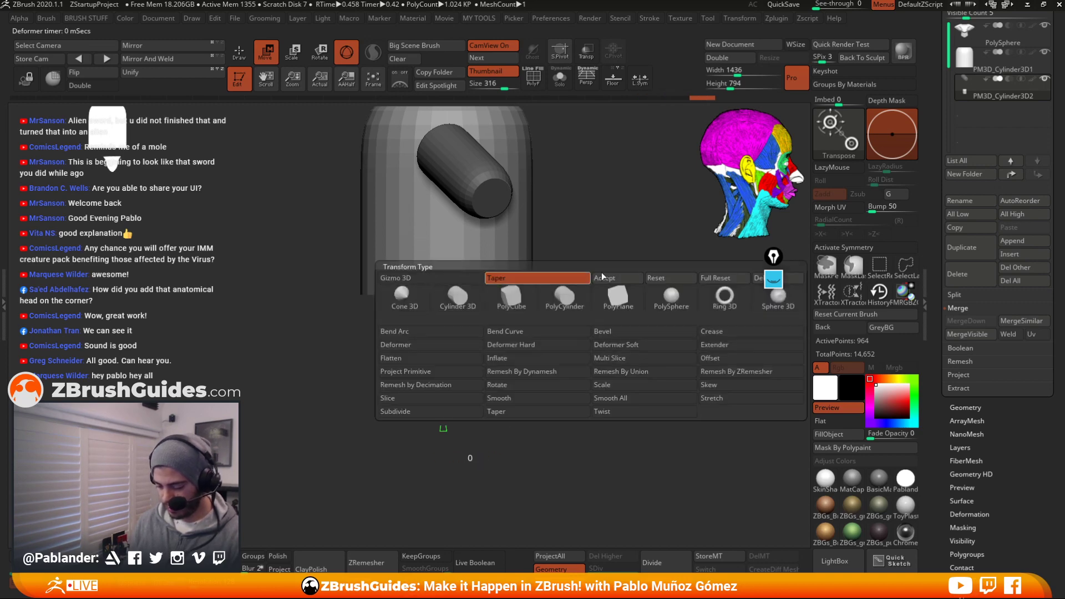
Reposition and slightly tilt the tapered leg piece so it tucks under one side of the torso's base
shift+drag(613, 316, 580, 314)
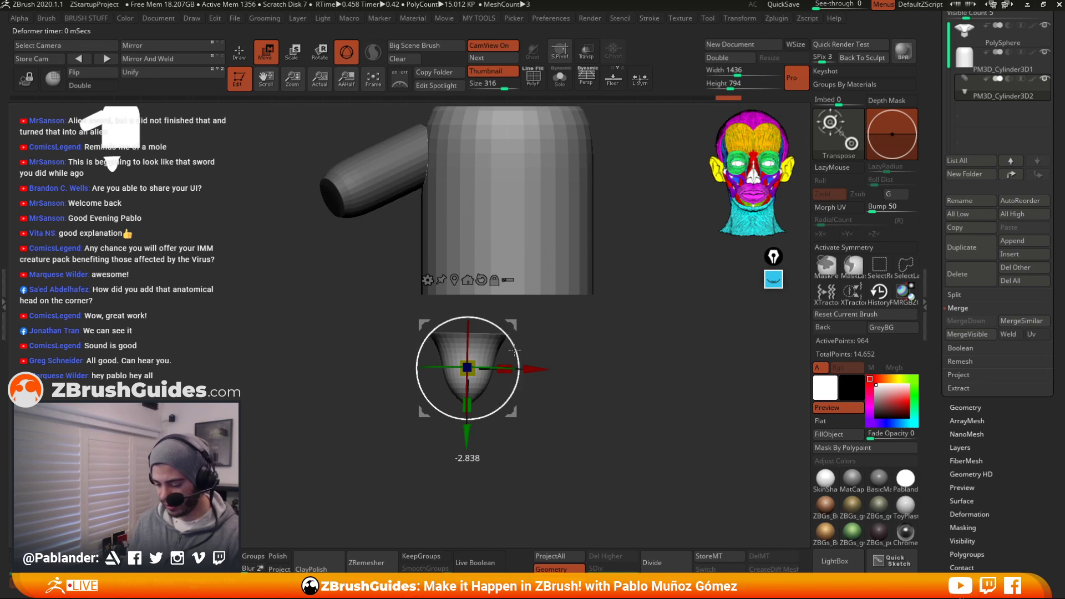
drag(511, 412, 592, 366)
drag(504, 364, 448, 364)
shift+drag(572, 244, 516, 244)
drag(487, 374, 577, 333)
key(Tab)
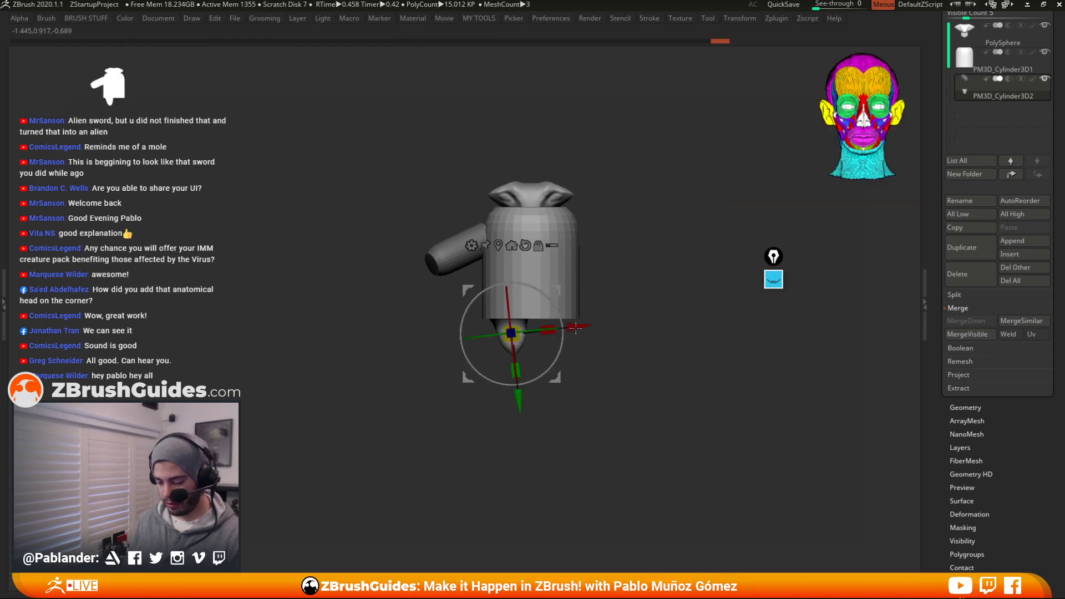
key(Tab)
key(q)
mouse_move(575, 328)
alt+mouse_down()
mouse_move(627, 326)
mouse_move(611, 332)
mouse_move(592, 317)
mouse_move(568, 338)
mouse_move(577, 350)
alt+mouse_up()
alt+drag(565, 302, 600, 310)
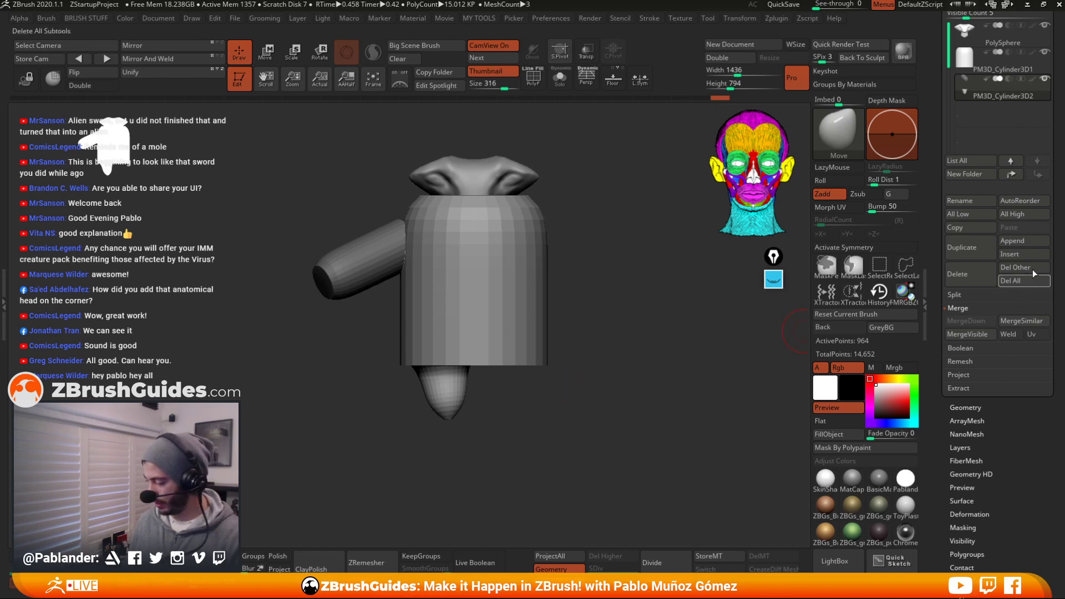
Append a cube subtool, select it and move it below the torso beside the tapered leg piece
click(1033, 239)
click(586, 309)
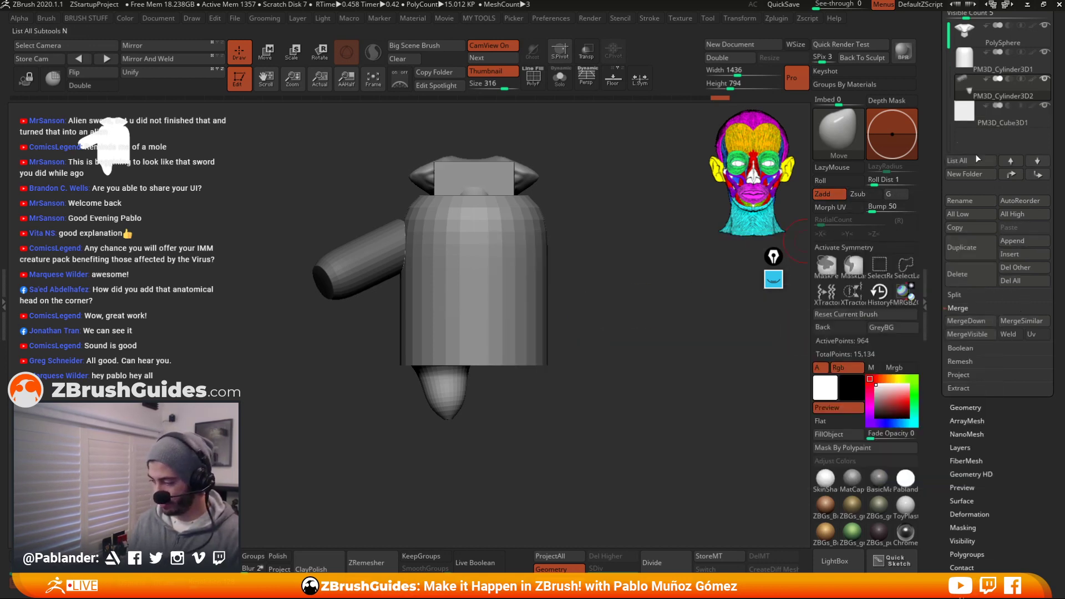
key(Down)
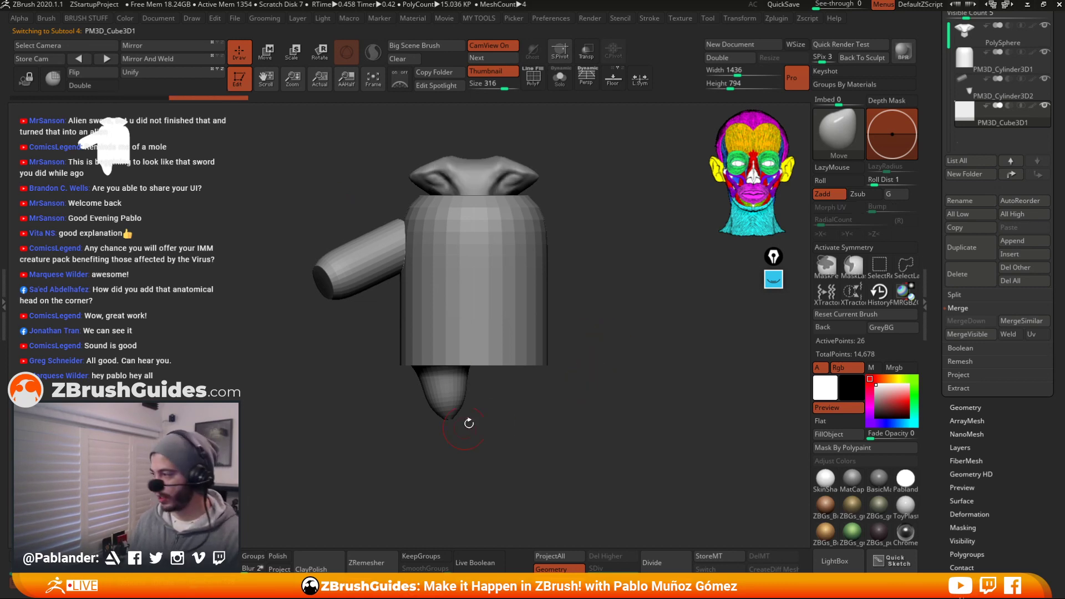
key(w)
drag(517, 156, 428, 355)
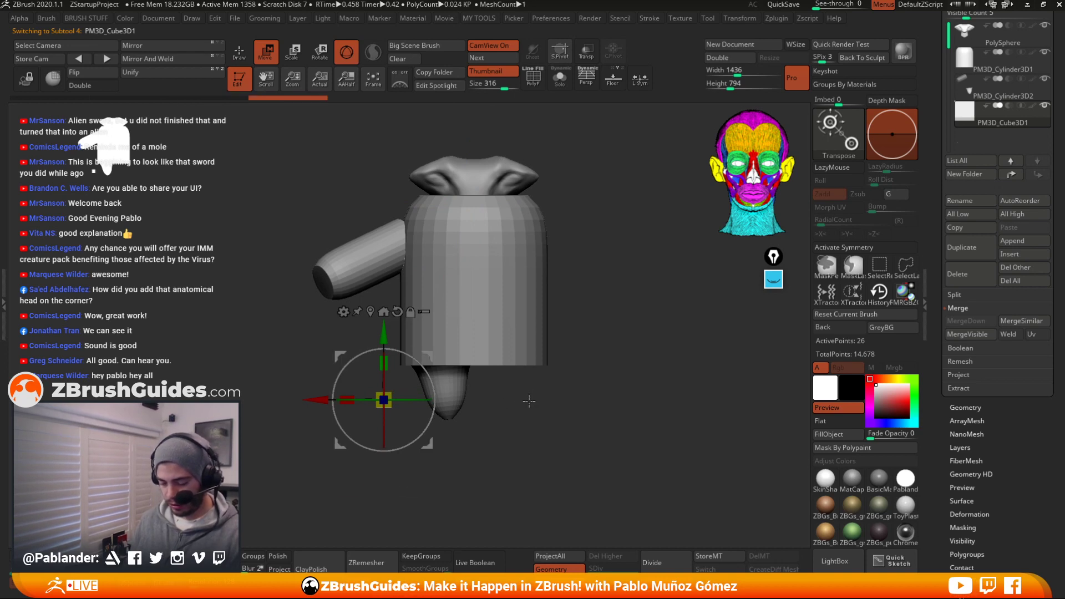
Turn on the PolyFrame display to show the cube's polygon faces
key(q)
click(527, 88)
drag(430, 433, 475, 294)
drag(532, 350, 469, 380)
alt+drag(399, 241, 418, 285)
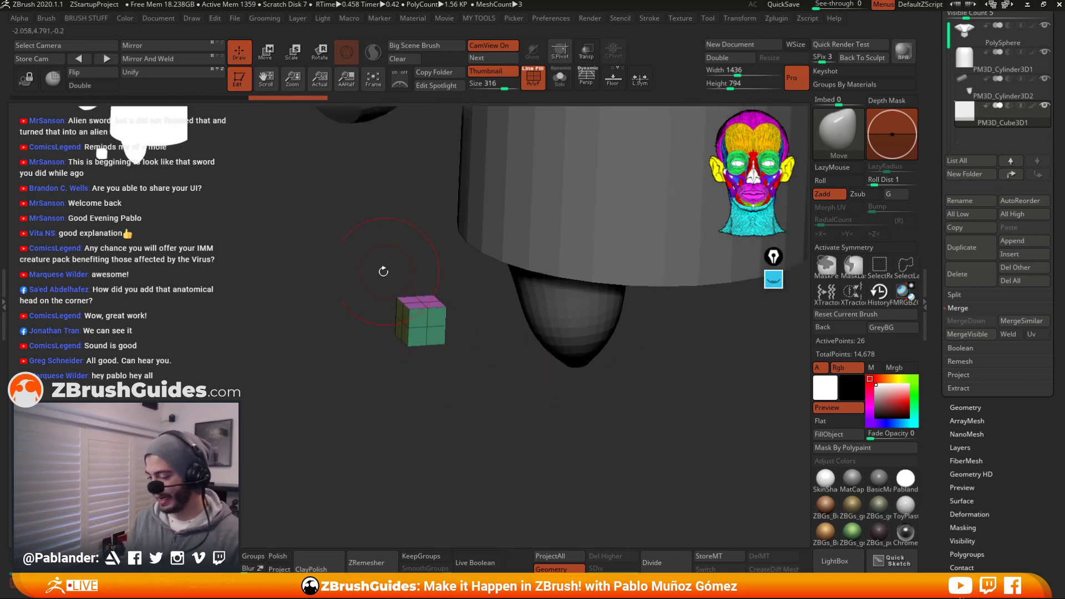
Distort the cube with the Move brush, pulling it into a long, uneven wedge
key(e)
key(w)
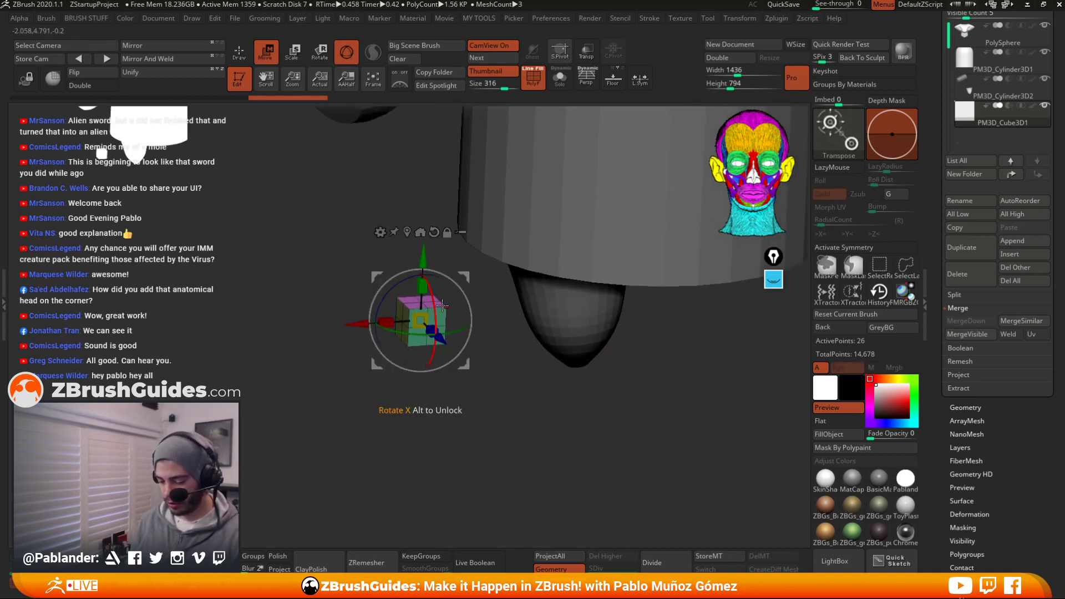
key(q)
key(space)
mouse_move(460, 303)
mouse_down()
mouse_move(482, 304)
mouse_move(510, 273)
mouse_move(451, 345)
mouse_move(401, 373)
mouse_up()
key(w)
key(q)
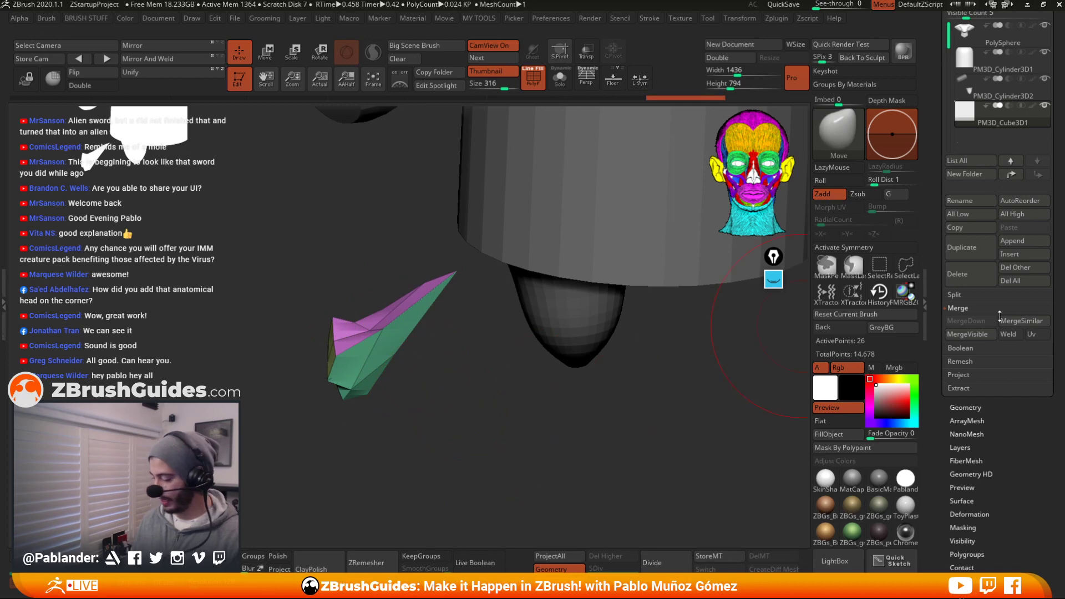
Reinitialize the distorted mesh as a QCube with a resolution of 2 on X, Y and Z
mouse_move(984, 466)
mouse_down()
mouse_move(1003, 340)
mouse_move(998, 216)
mouse_up()
shift+click(978, 105)
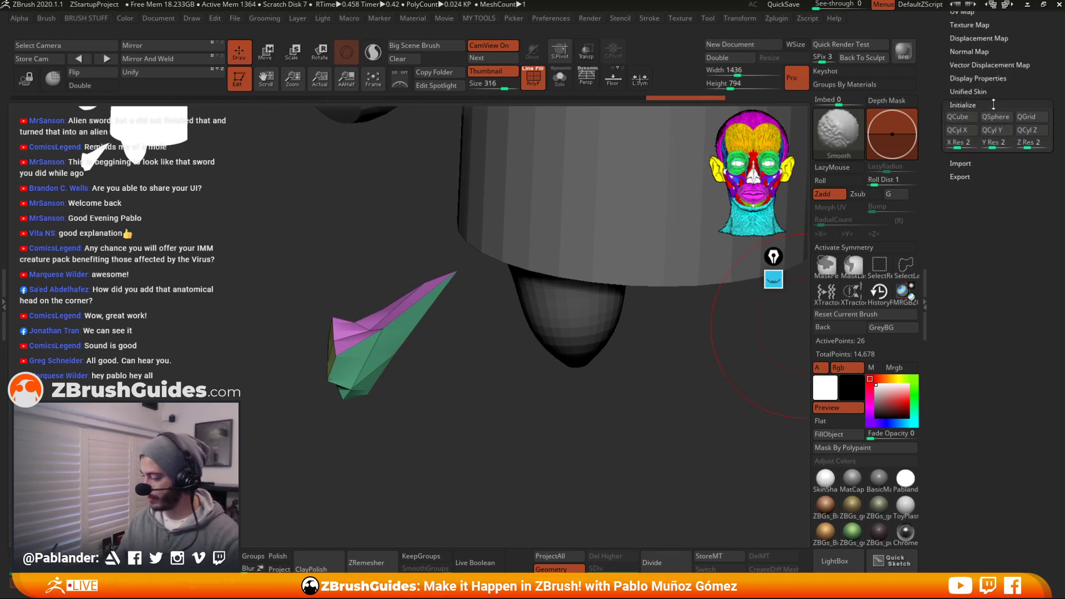
click(959, 117)
key(f)
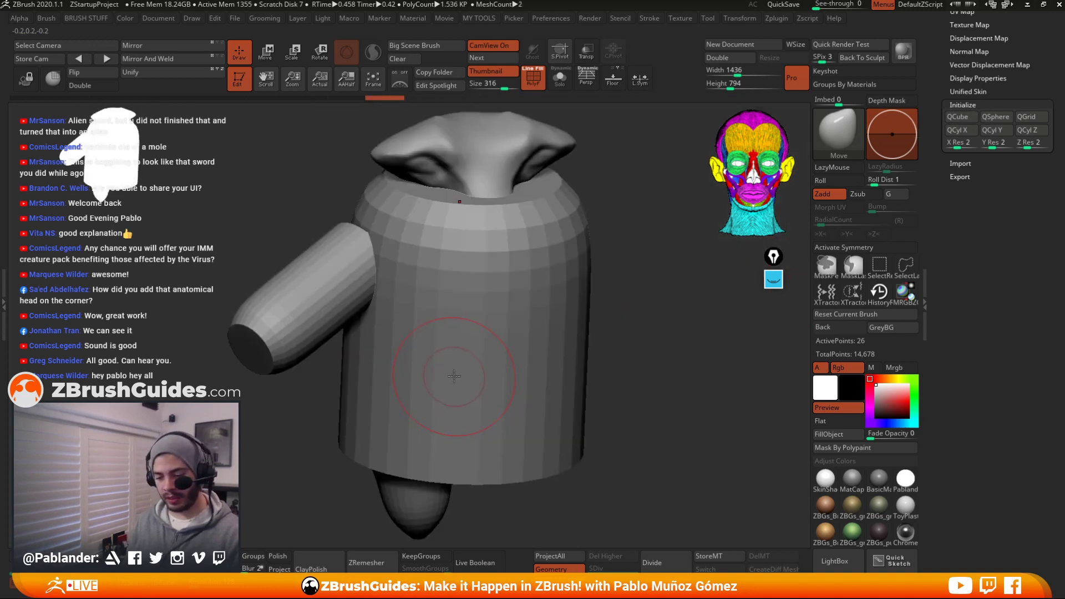
Isolate the new cube in Solo mode to examine its geometry, and show all subtools again
ctrl+right_drag(543, 320, 557, 253)
key(d)
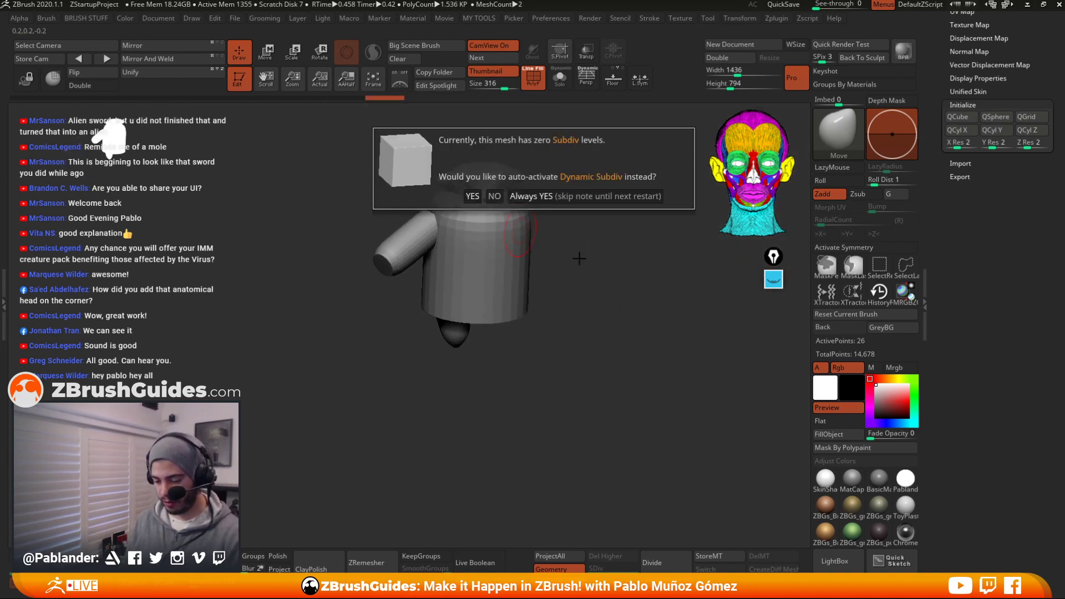
click(579, 260)
key(shift+s)
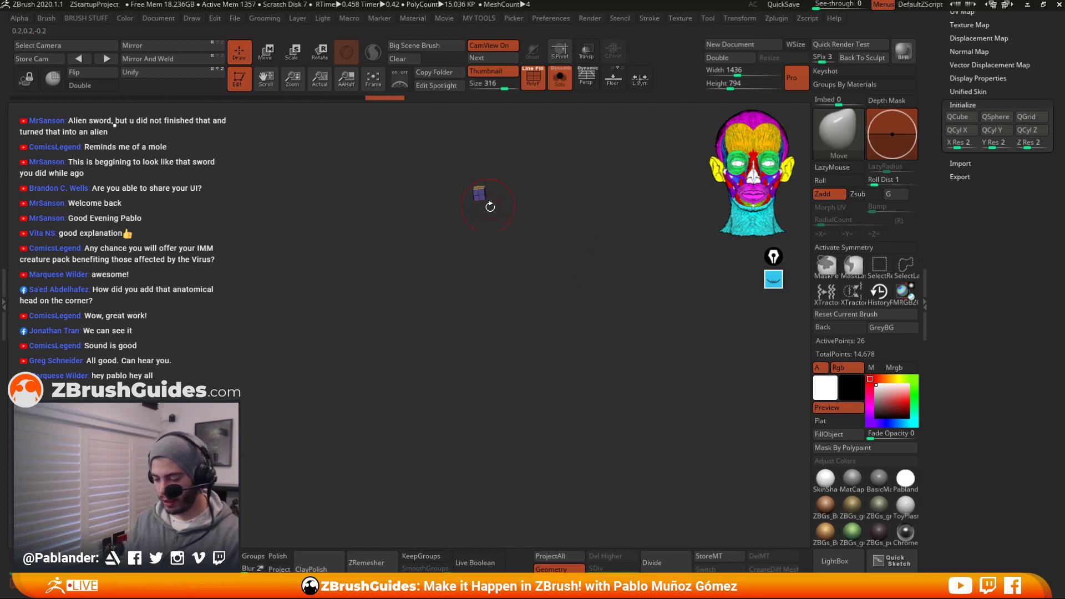
right_drag(557, 207, 560, 301)
key(space)
key(w)
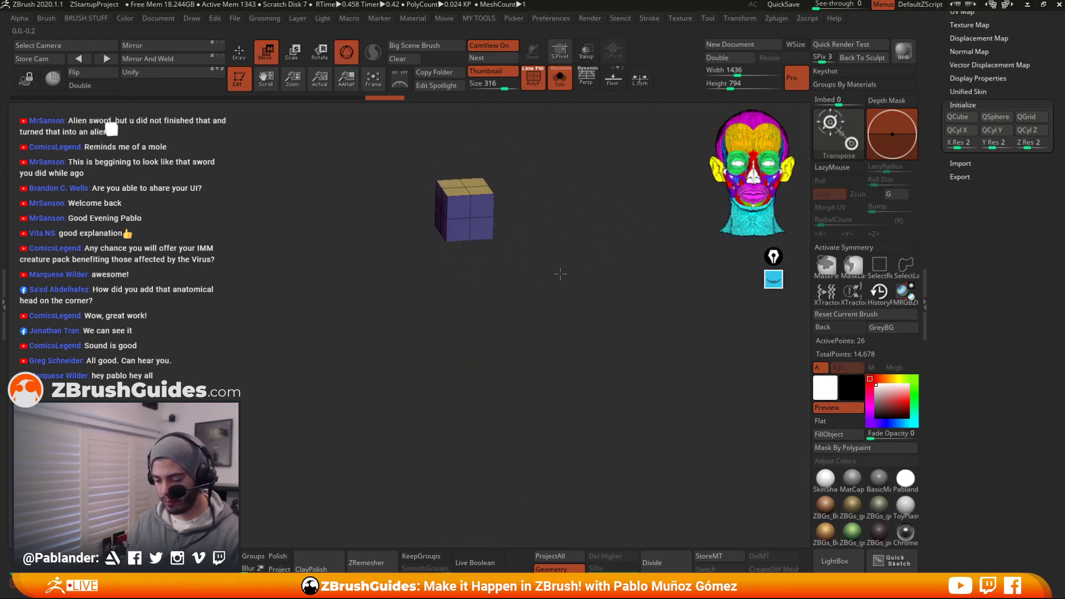
key(q)
key(shift+s)
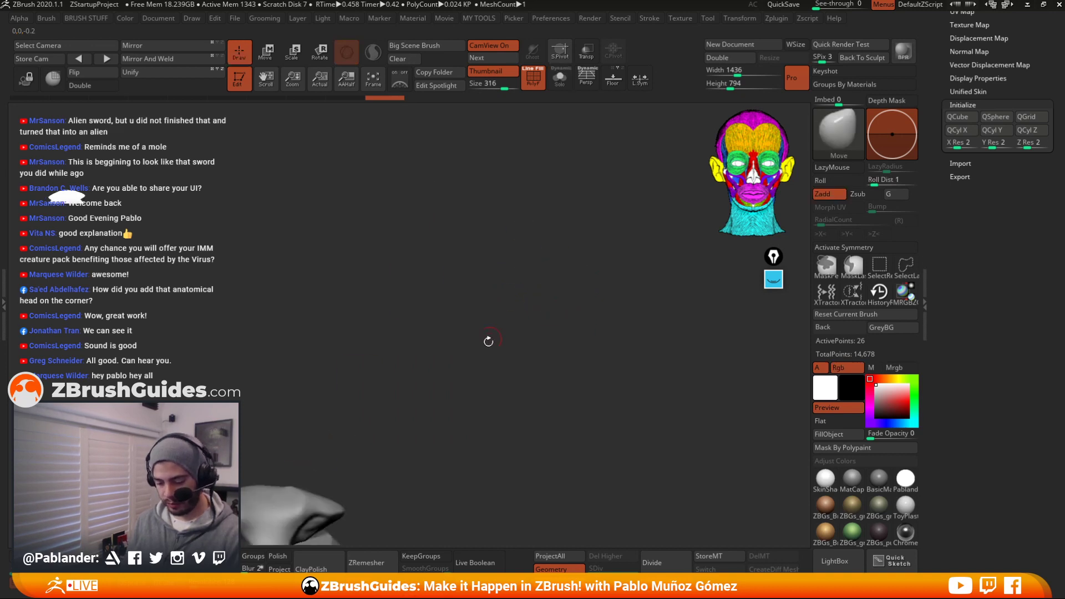
Centre the gizmo on the cube and move the cube below the torso, near the tapered leg
key(e)
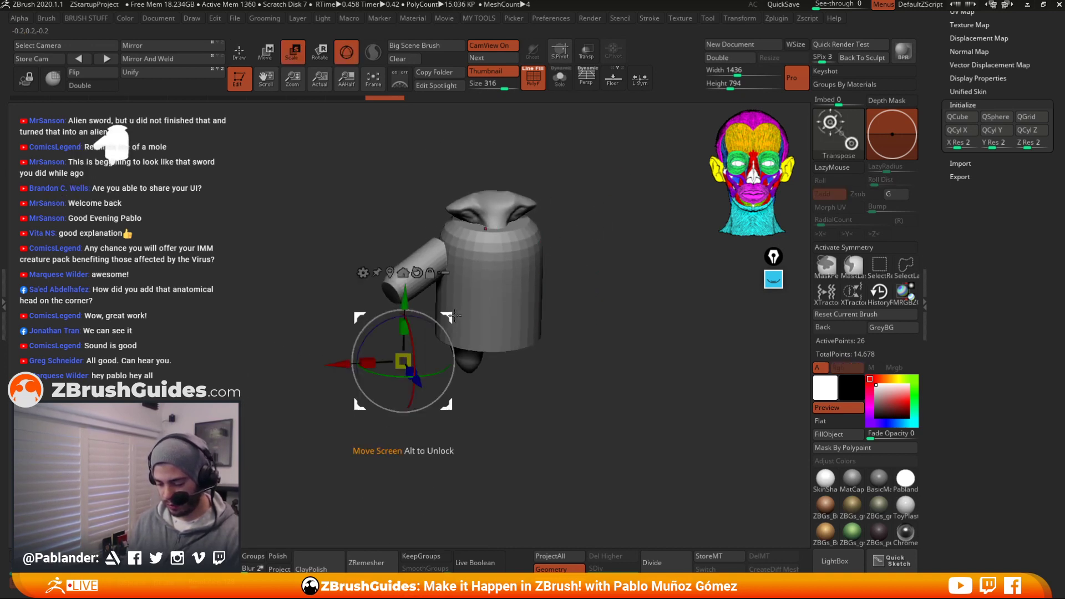
click(390, 272)
drag(446, 264, 373, 423)
shift+right_drag(477, 416, 595, 264)
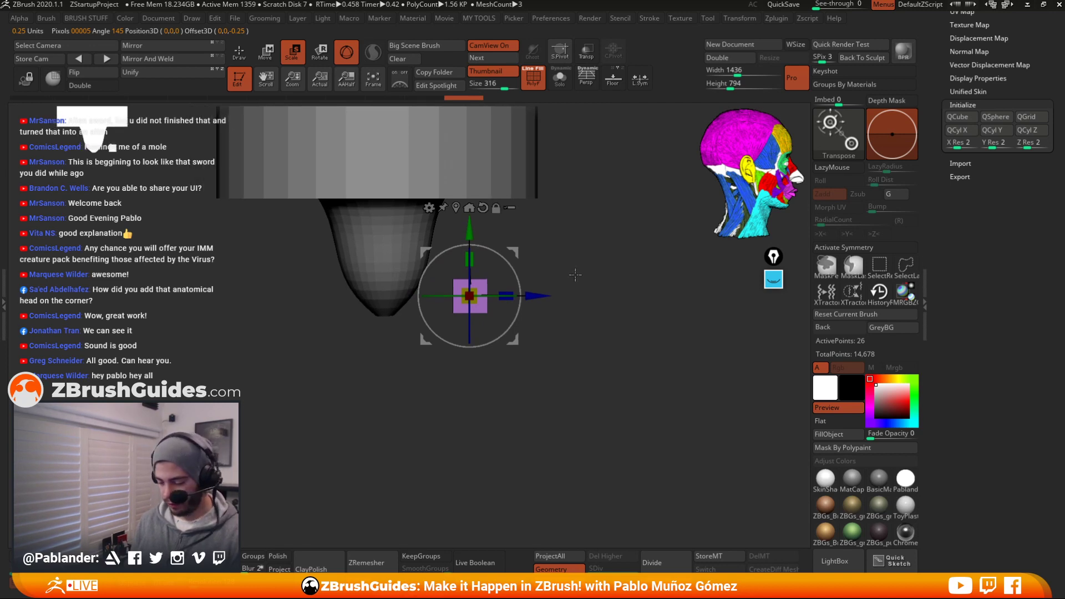
Scale the cube along its length and width into a long, flat block for the foot
drag(506, 296, 566, 288)
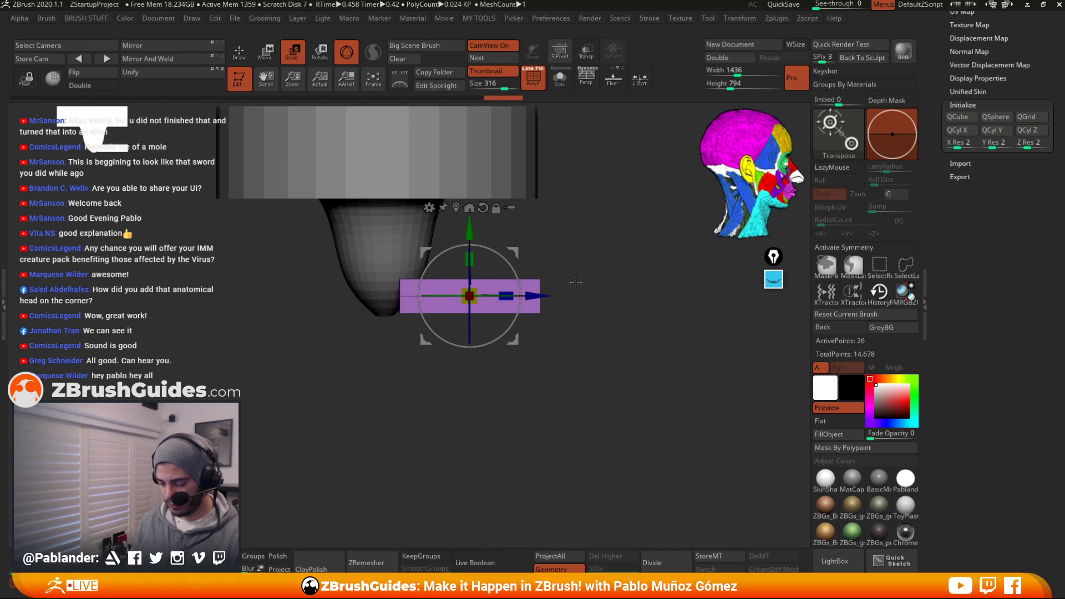
right_drag(581, 290, 540, 331)
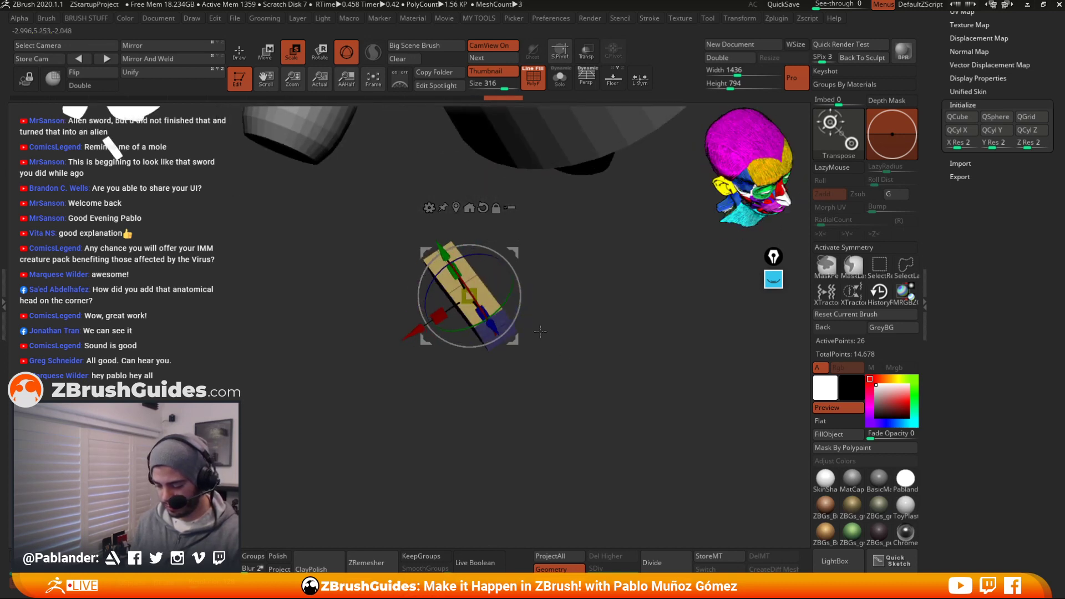
drag(442, 315, 404, 341)
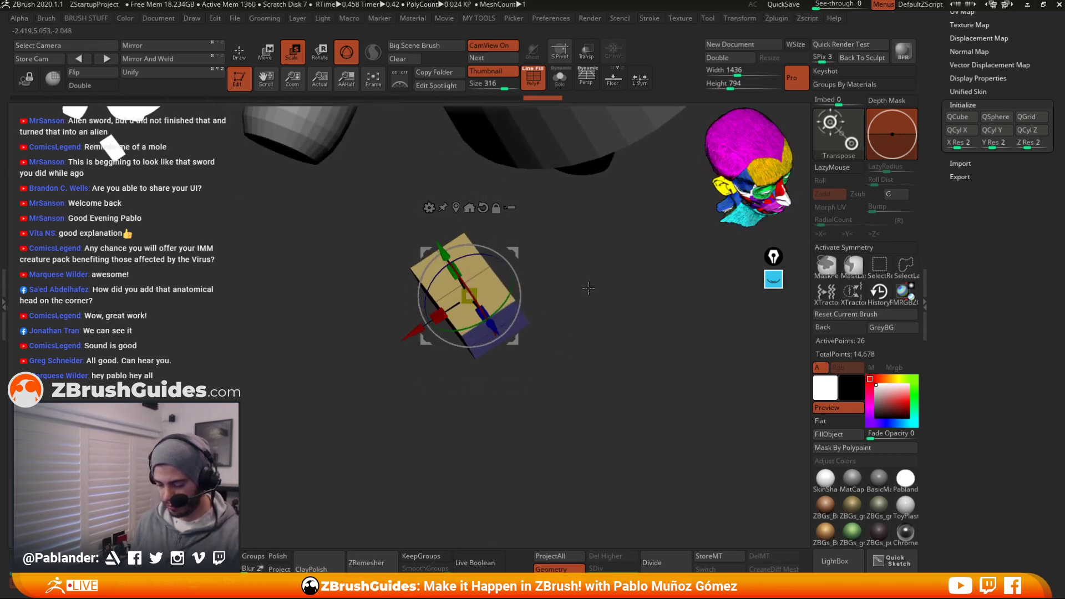
right_drag(587, 288, 594, 285)
Undo the overly dense remesh, remesh the foot block at a coarser density, and isolate it in Solo mode
key(q)
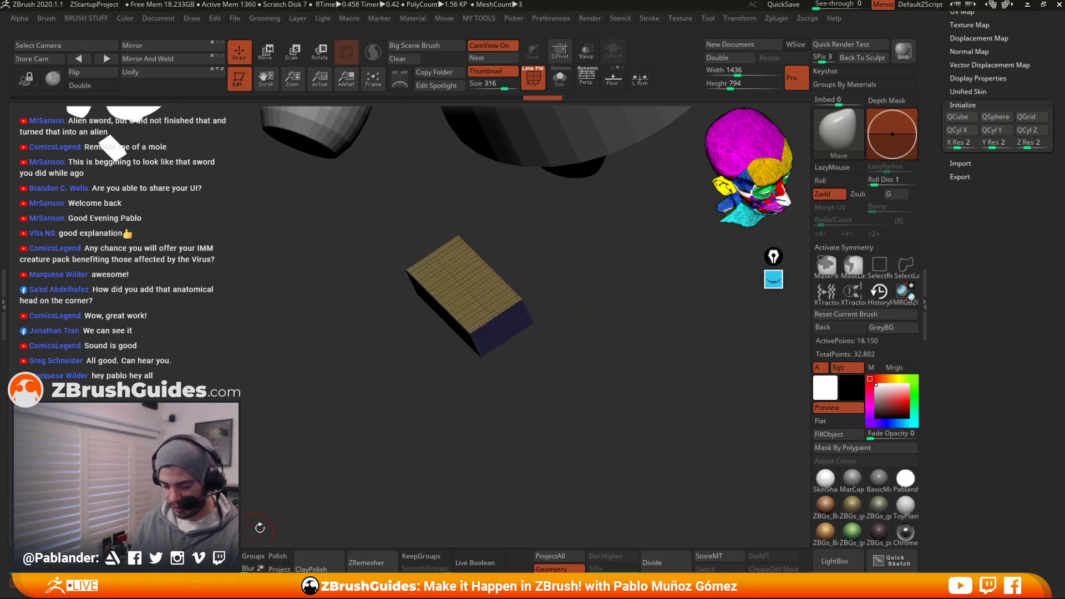
key(ctrl+z)
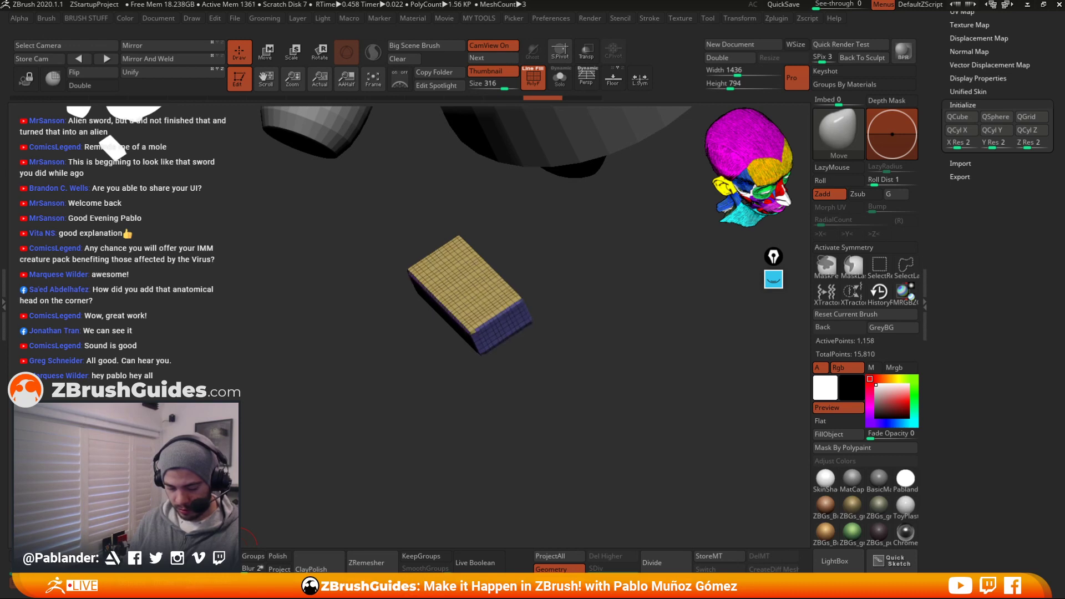
shift+drag(376, 436, 568, 357)
mouse_move(578, 319)
alt+mouse_down()
mouse_move(594, 319)
mouse_move(599, 355)
mouse_move(577, 301)
alt+mouse_up()
key(shift+s)
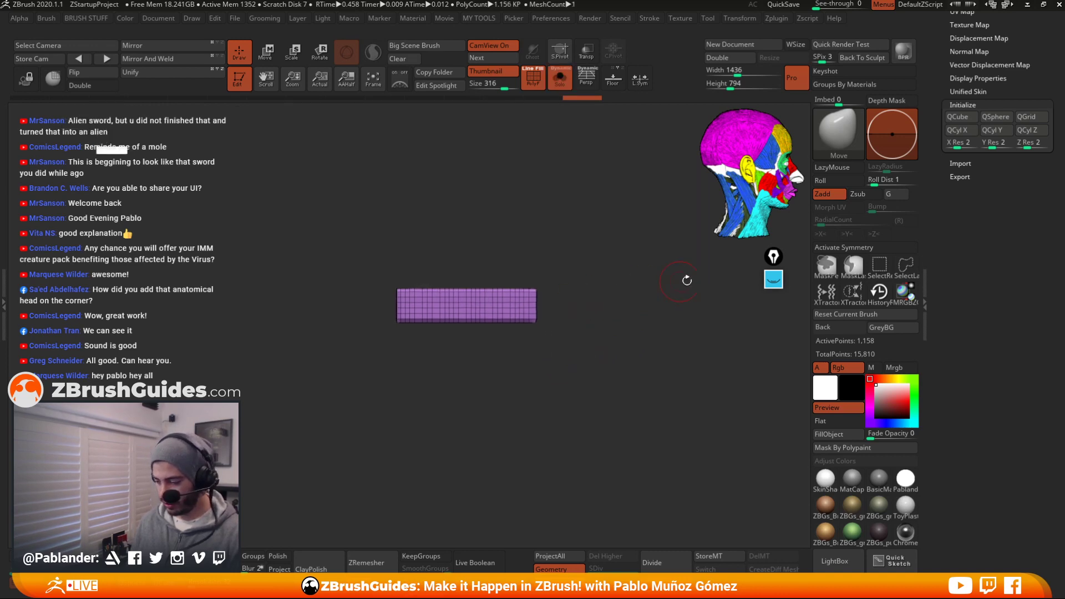
Clip the foot block's upper corners in side view with ClipCurve, sloping it down towards the toe
click(879, 266)
key(b)
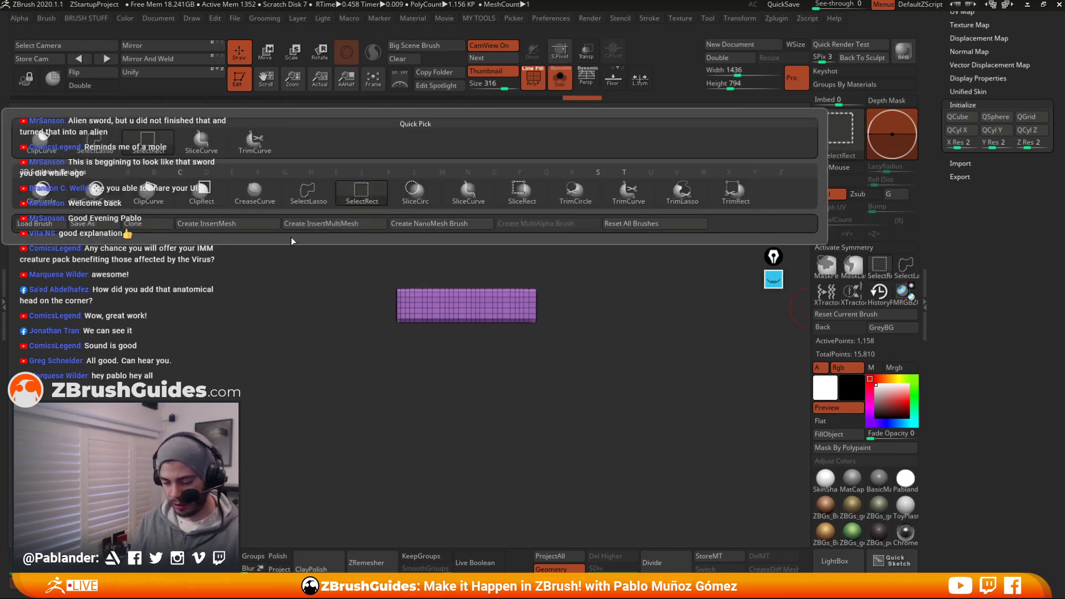
key(m)
key(v)
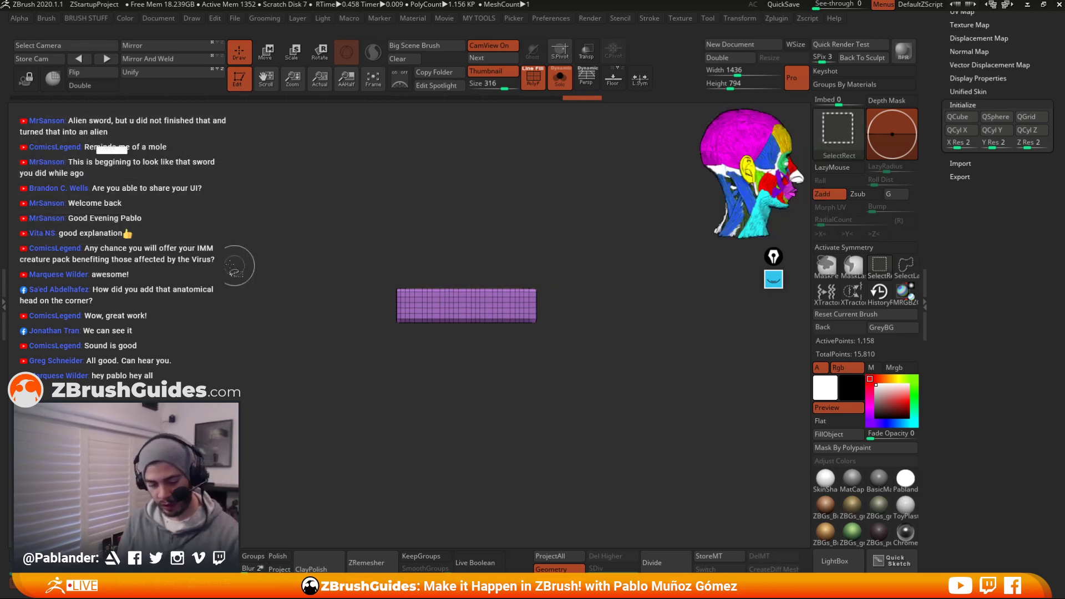
ctrl+shift+click(826, 135)
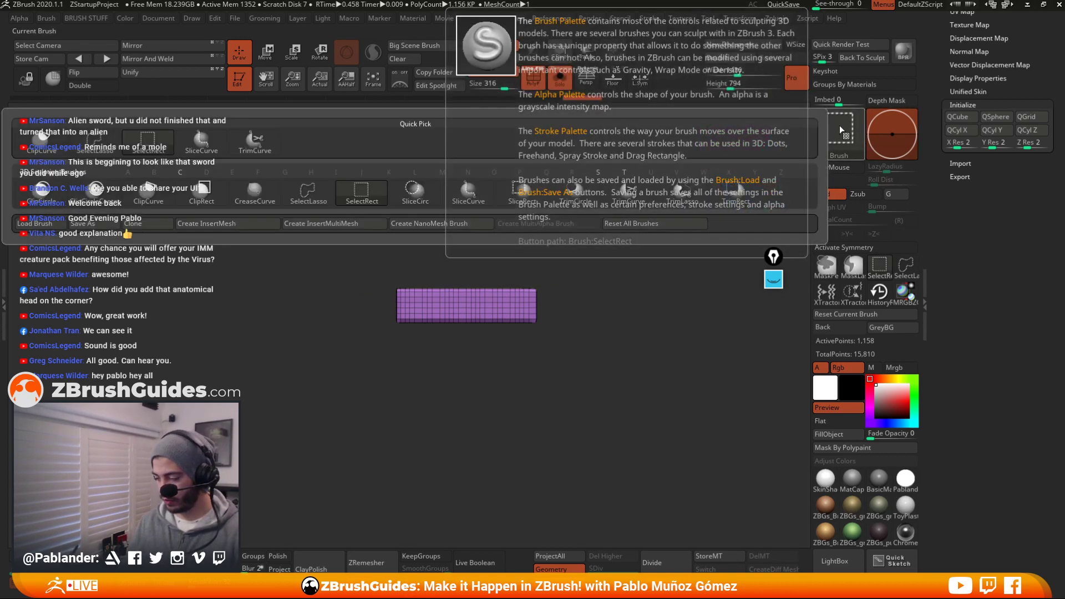
click(149, 192)
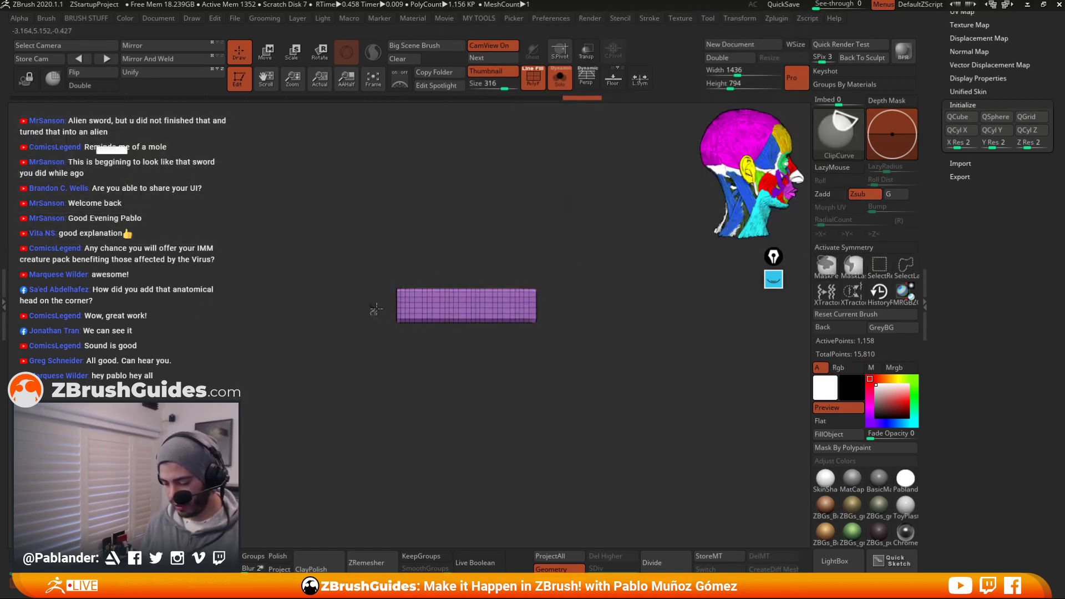
ctrl+shift+drag(477, 256, 369, 316)
mouse_move(409, 277)
ctrl+shift+mouse_down()
mouse_move(586, 303)
mouse_move(579, 319)
ctrl+shift+mouse_up()
Trim the foot's outline from above with curved clips along both long edges and at the toe corners
mouse_move(607, 295)
mouse_down()
mouse_move(591, 283)
mouse_move(592, 321)
mouse_move(576, 310)
mouse_move(513, 335)
mouse_move(383, 347)
mouse_move(363, 363)
mouse_up()
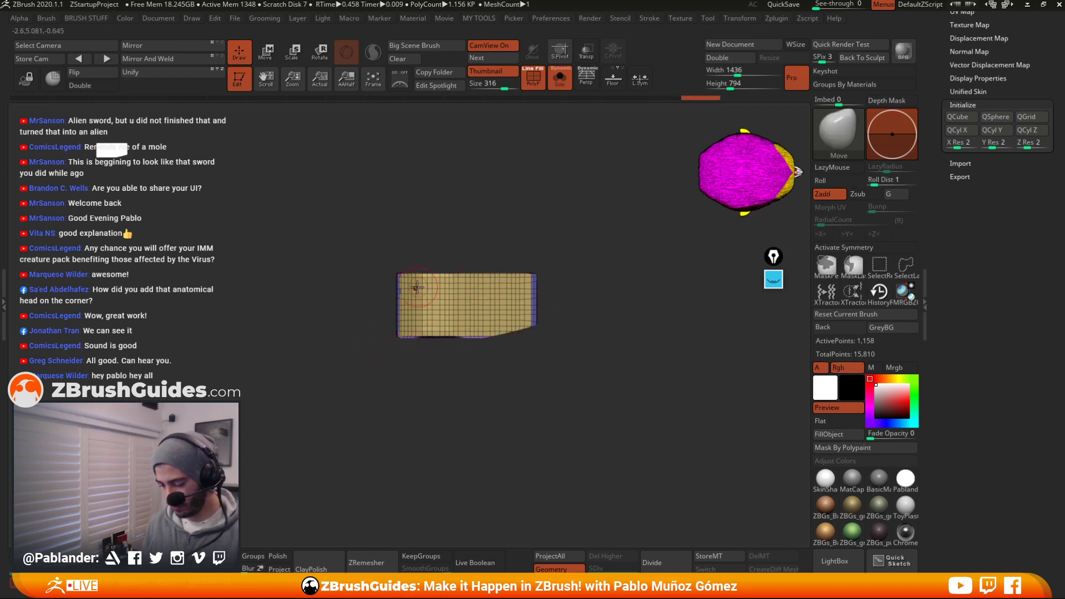
ctrl+shift+drag(366, 272, 439, 281)
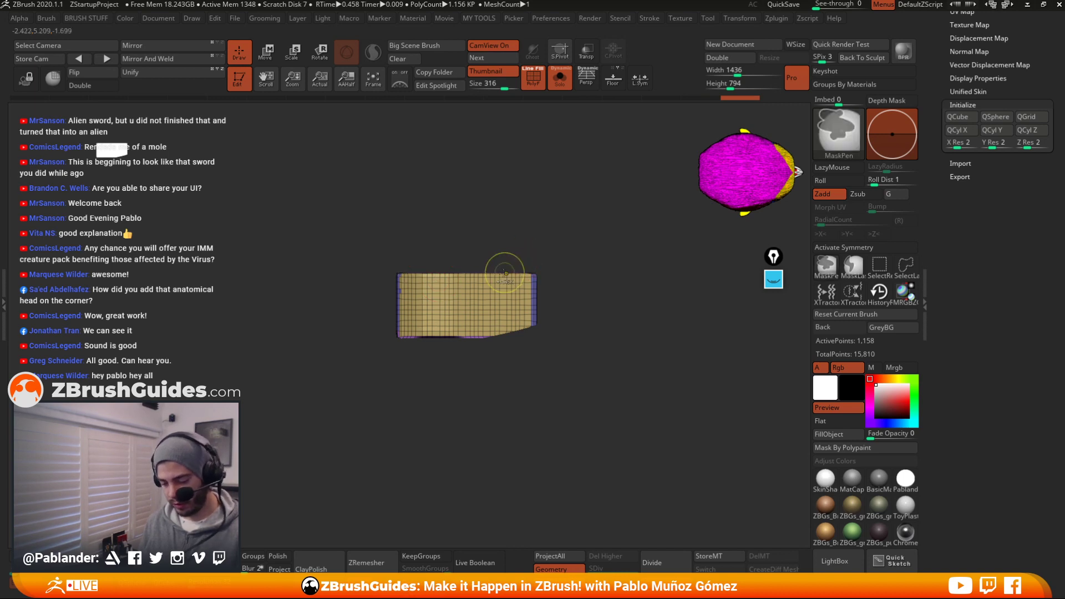
mouse_move(370, 280)
ctrl+shift+mouse_down()
mouse_move(463, 290)
mouse_move(528, 242)
ctrl+shift+mouse_up()
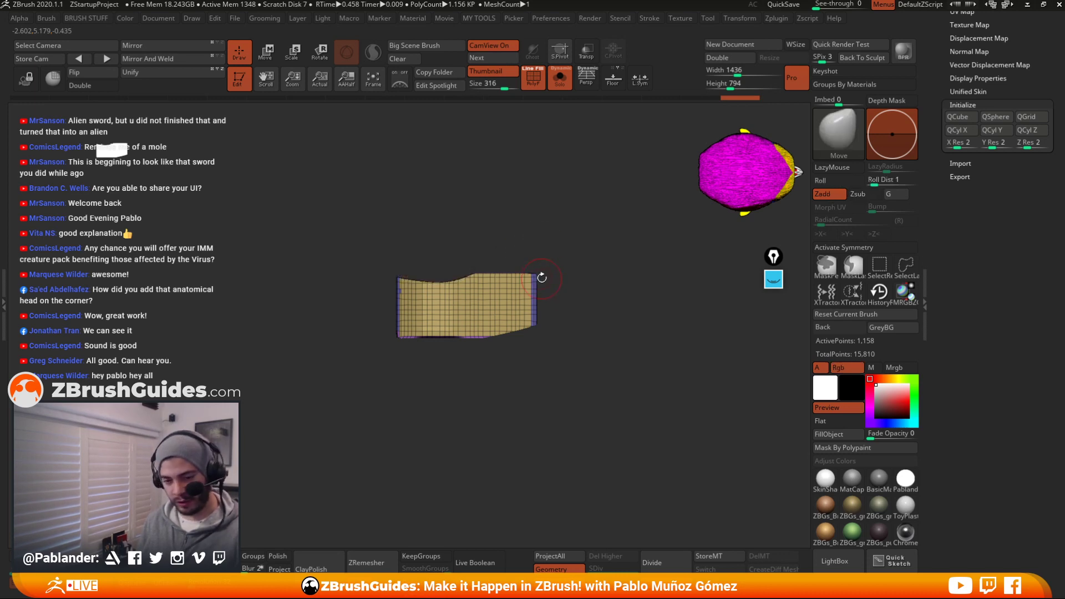
ctrl+shift+drag(466, 255, 555, 295)
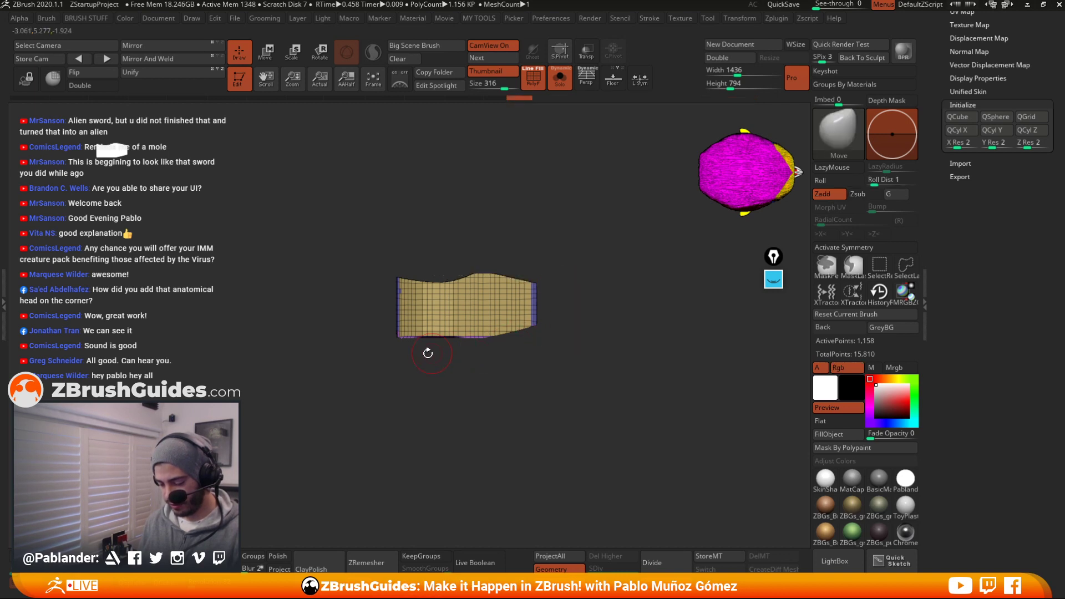
ctrl+shift+drag(451, 368, 429, 255)
Remesh the clipped foot into an even grid and show all subtools again
drag(576, 336, 594, 371)
drag(549, 314, 576, 277)
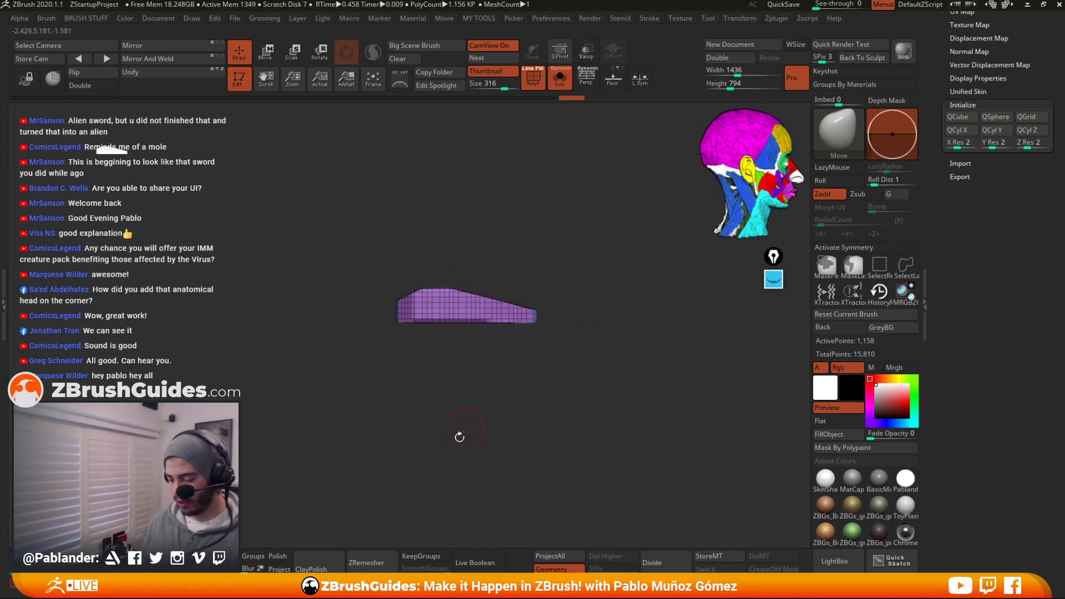
drag(562, 323, 538, 330)
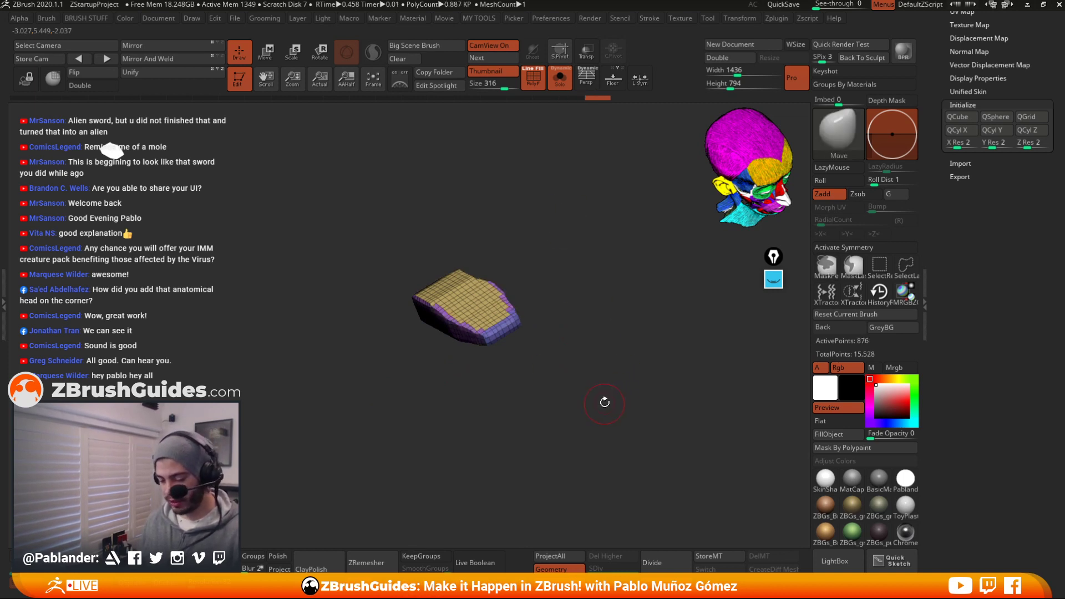
drag(591, 348, 480, 265)
key(shift+s)
key(e)
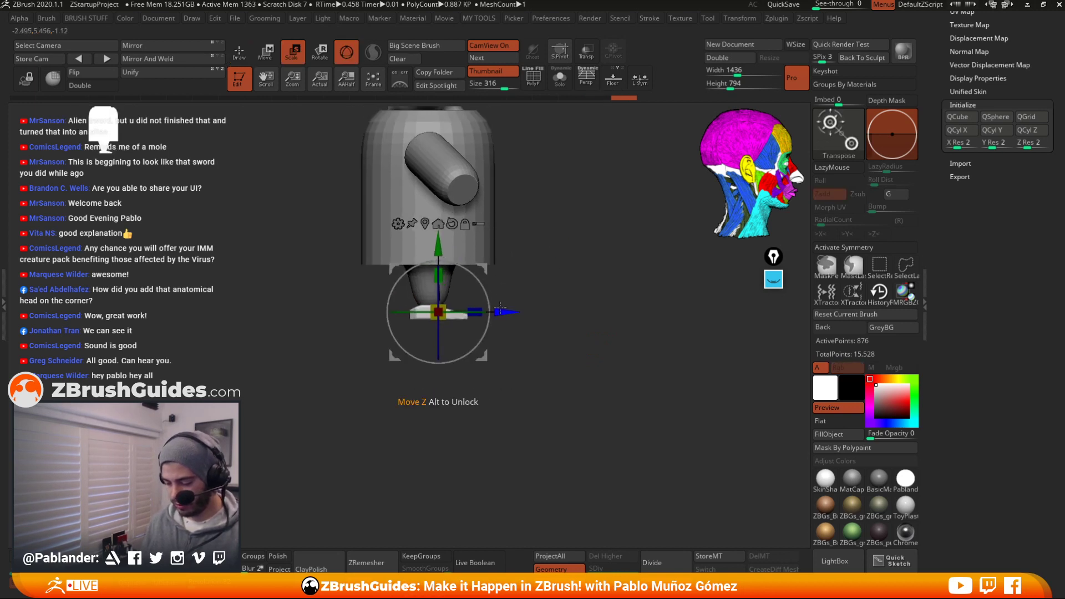
Position the foot beneath the tapered leg with the gizmo, with its toe extending forward
drag(577, 276, 517, 277)
drag(482, 355, 555, 360)
alt+drag(622, 326, 544, 360)
drag(459, 329, 460, 323)
key(q)
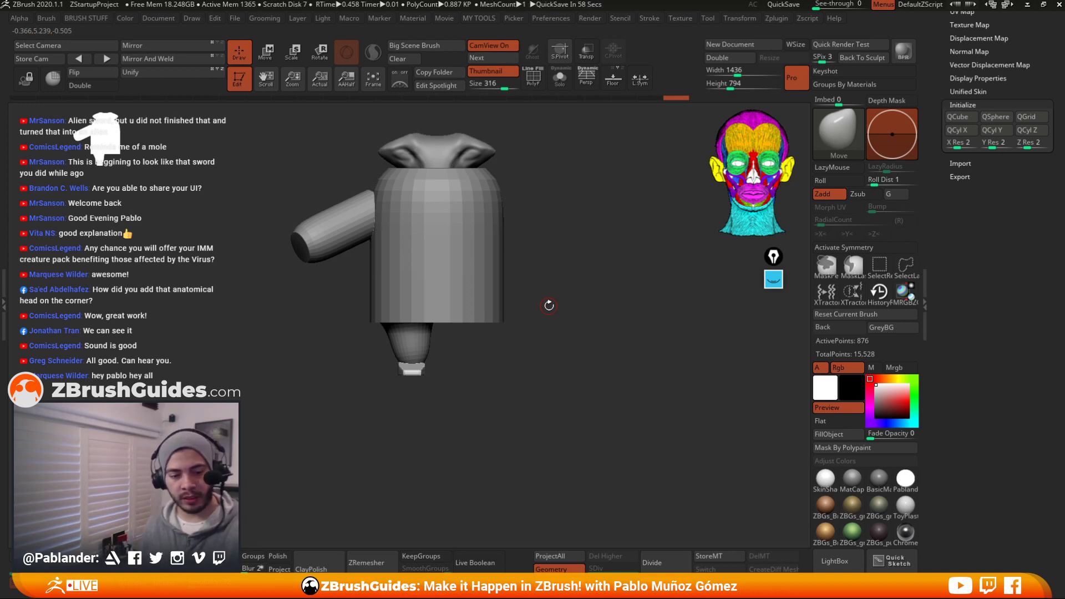
Annotate the leg in blue, the foot in pink and a slimmer, flared second leg in yellow, and clear the annotations
click(776, 278)
click(773, 396)
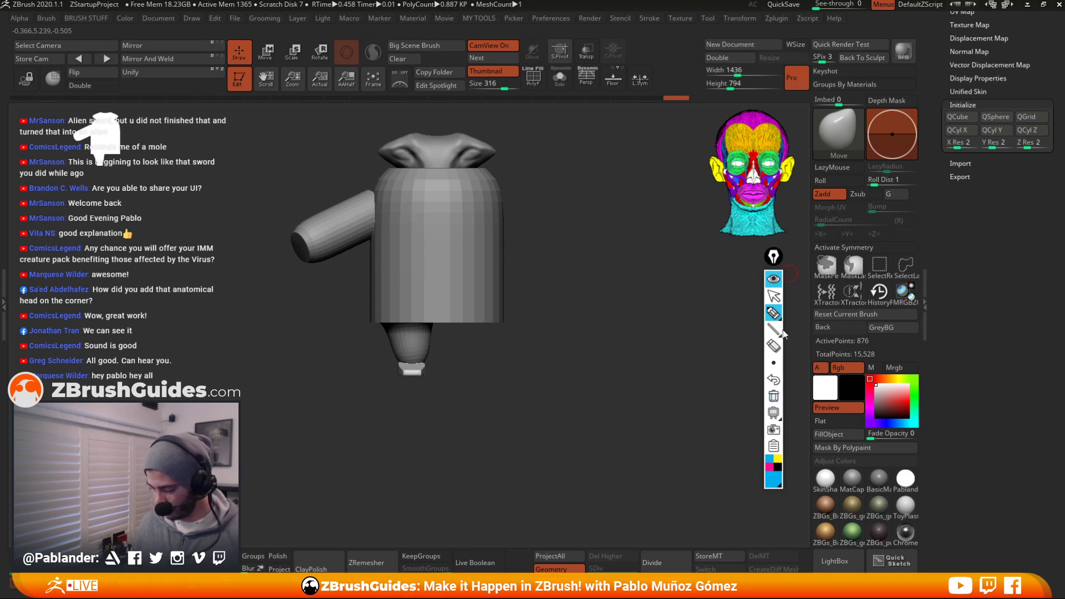
drag(380, 324, 398, 359)
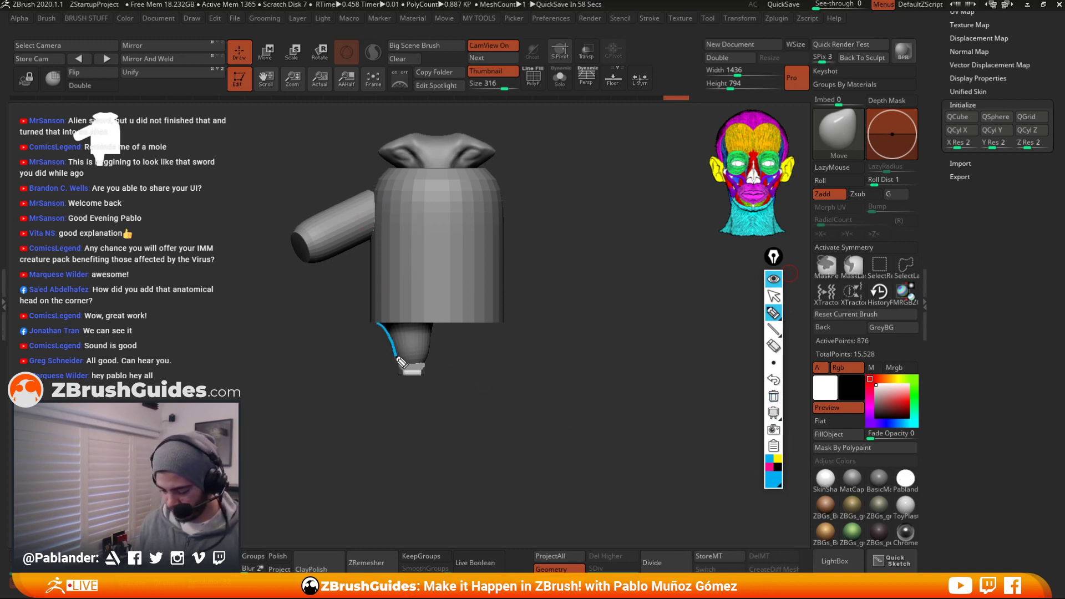
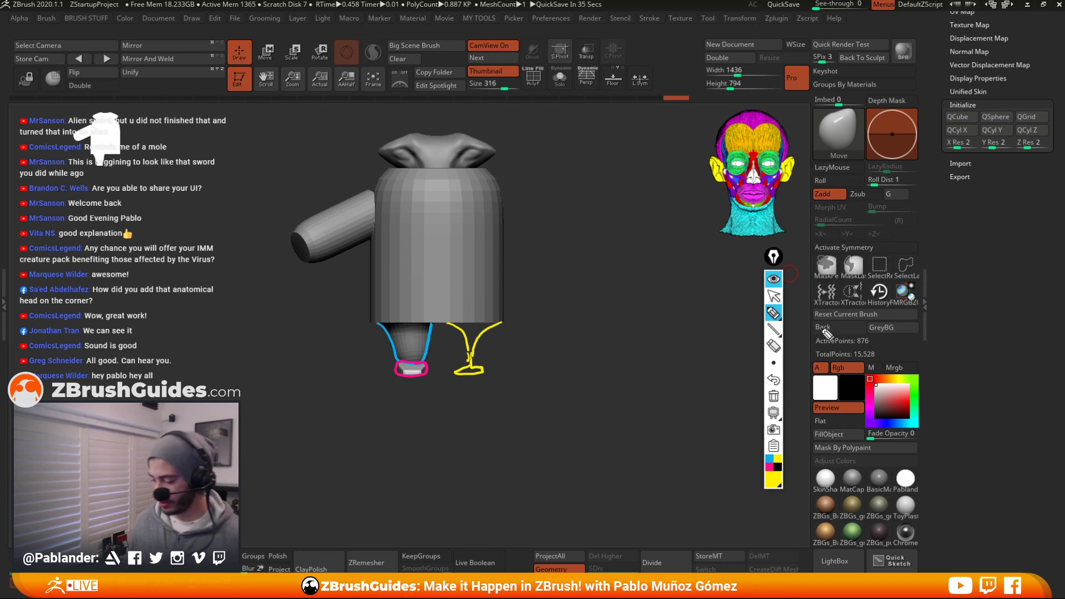
click(773, 296)
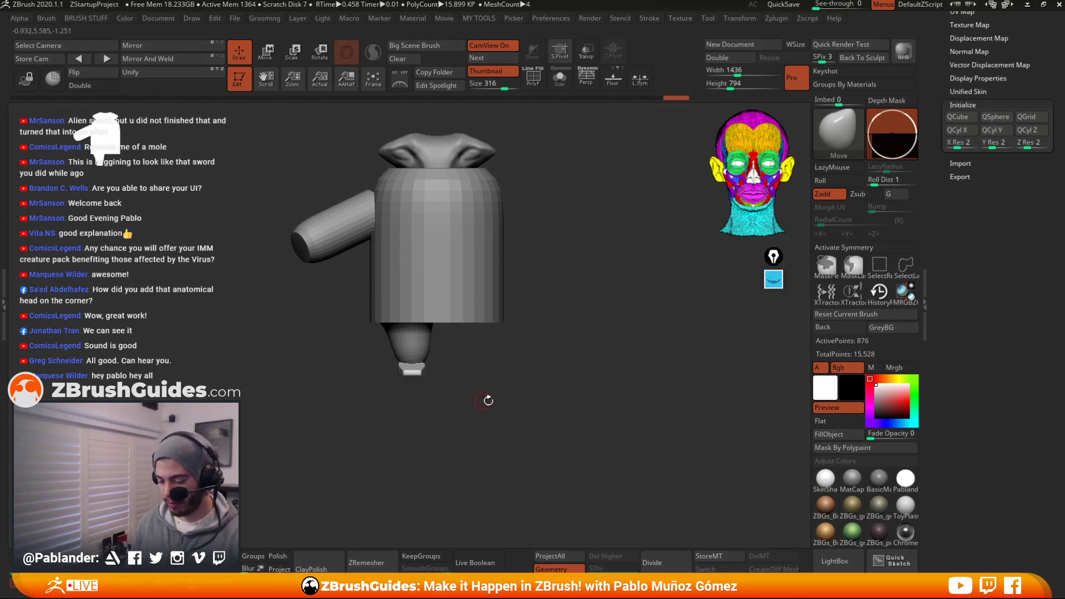
Select the leg cylinder, adjust the brush size, and smooth and reshape its lower part into a slim ankle
drag(488, 401, 497, 339)
alt+click(409, 341)
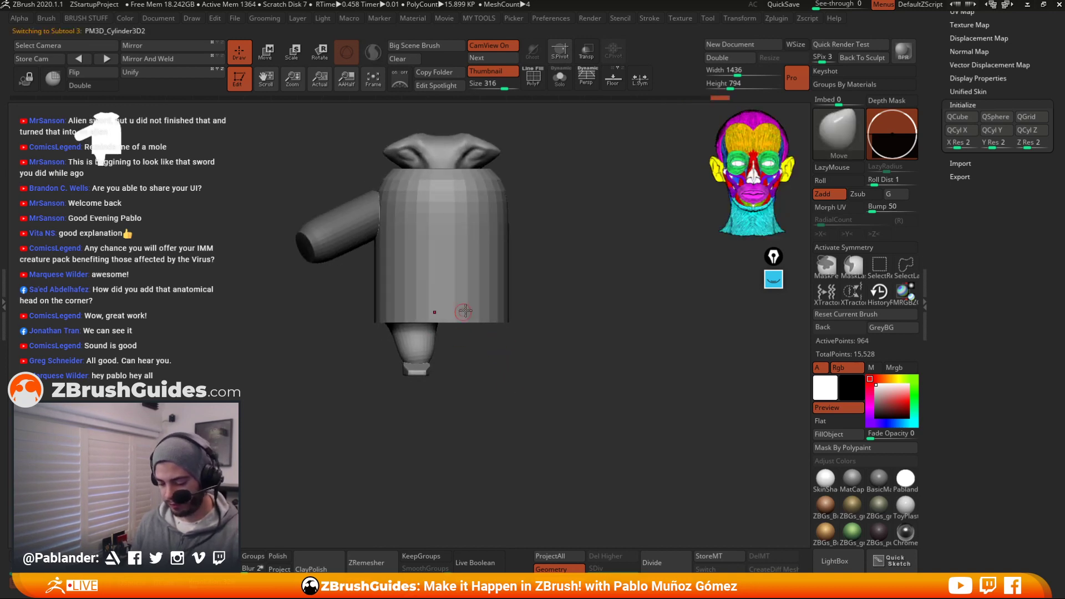
key(space)
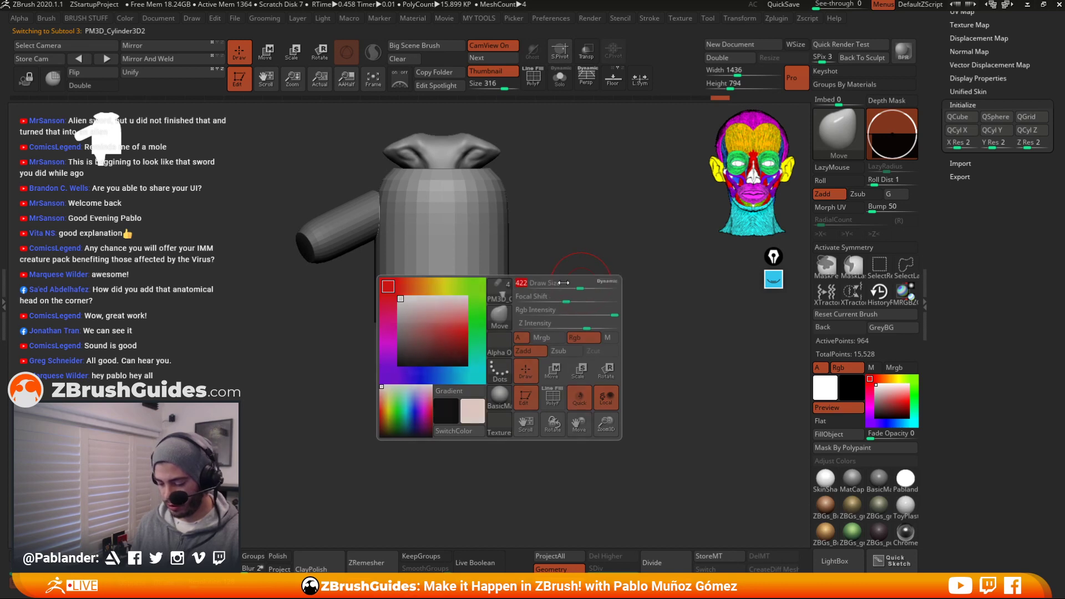
key(shift)
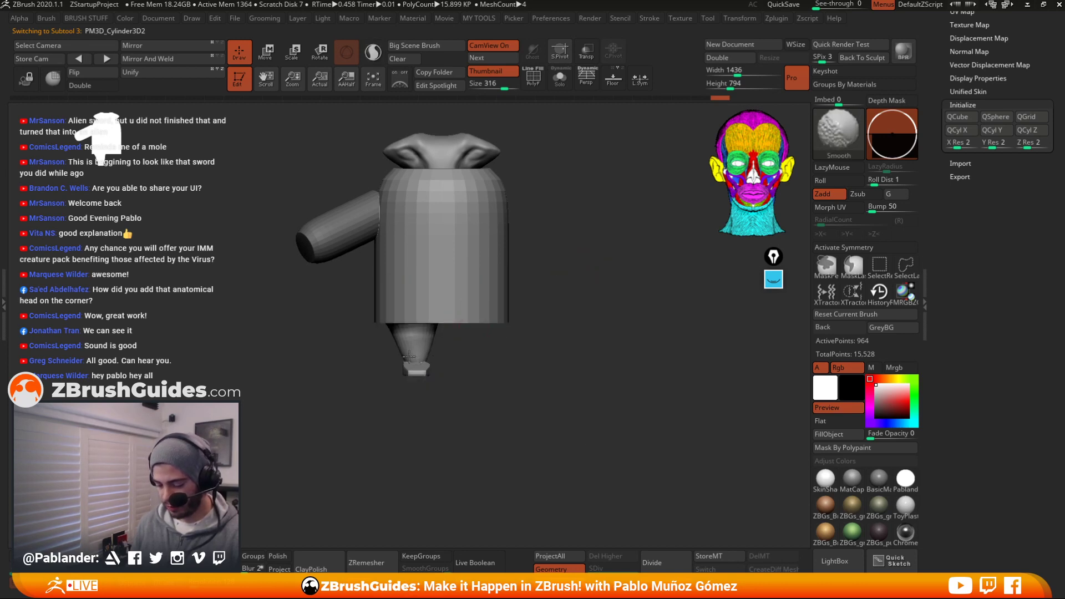
shift+drag(408, 357, 415, 346)
mouse_move(499, 351)
mouse_down()
mouse_move(446, 345)
mouse_move(408, 358)
mouse_move(416, 337)
mouse_move(377, 340)
mouse_move(465, 339)
mouse_up()
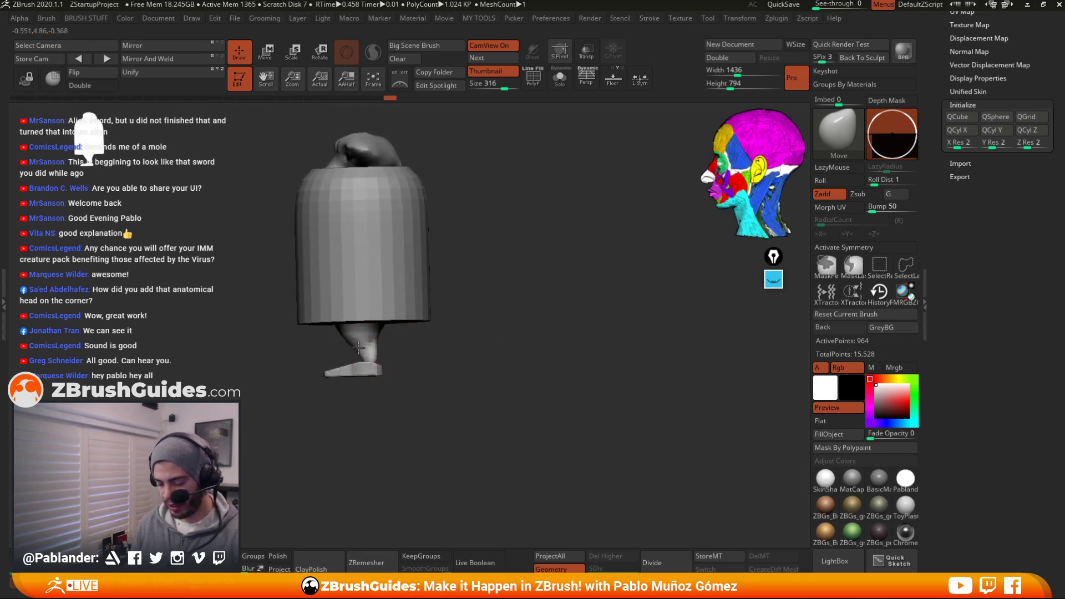
shift+drag(359, 348, 466, 355)
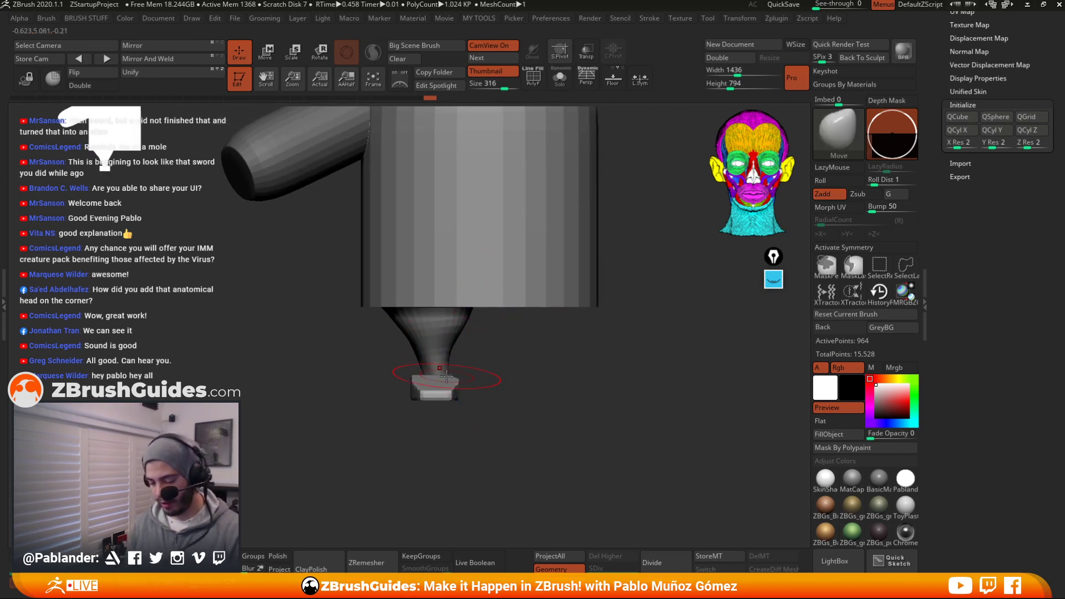
Isolate the leg in Solo mode, bend its lower part with the Move brush, and show all subtools again
key(shift+s)
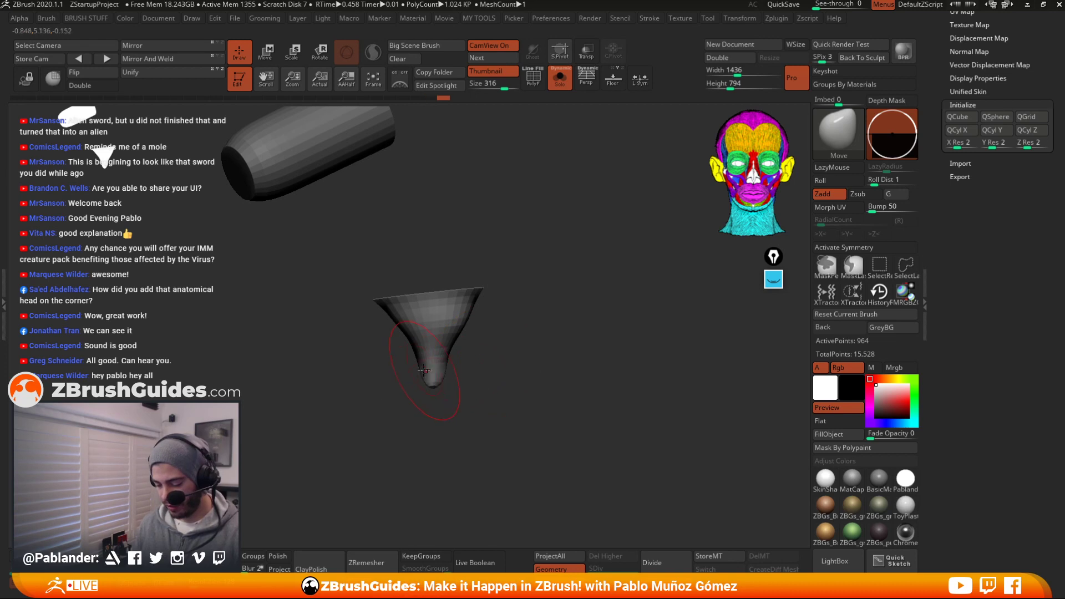
mouse_move(471, 361)
mouse_down()
mouse_move(442, 363)
mouse_move(448, 370)
mouse_up()
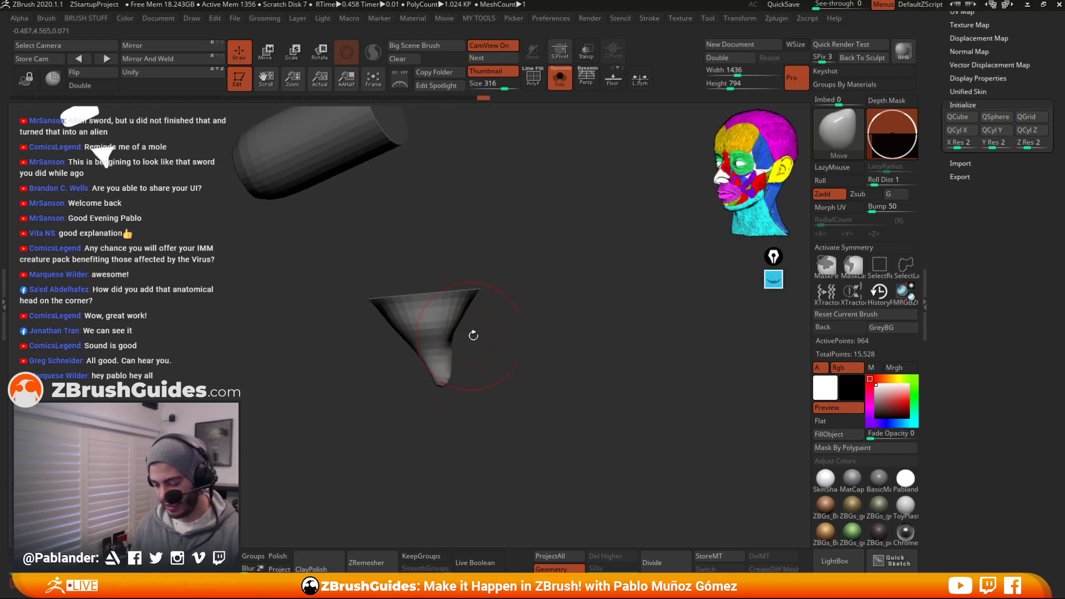
drag(473, 335, 411, 335)
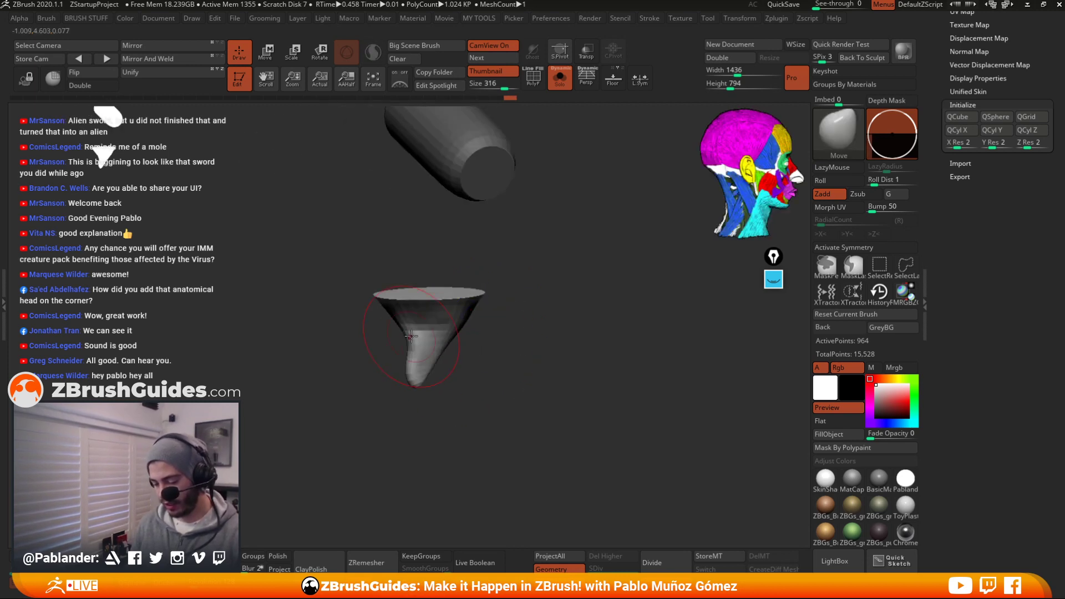
drag(484, 343, 520, 314)
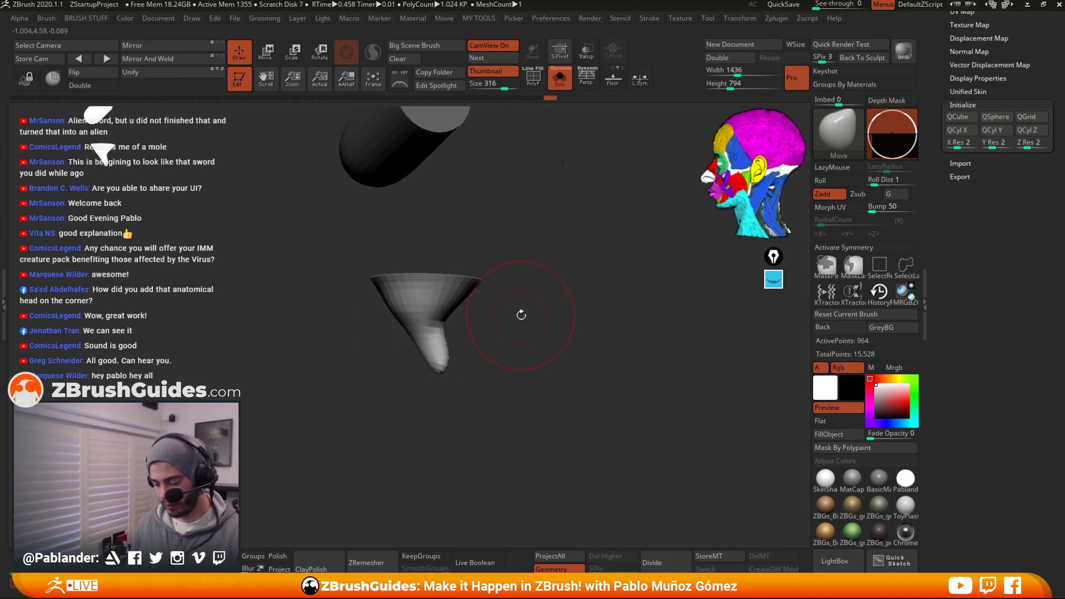
mouse_move(502, 352)
mouse_down()
mouse_move(416, 361)
mouse_move(502, 343)
mouse_up()
drag(422, 352, 475, 340)
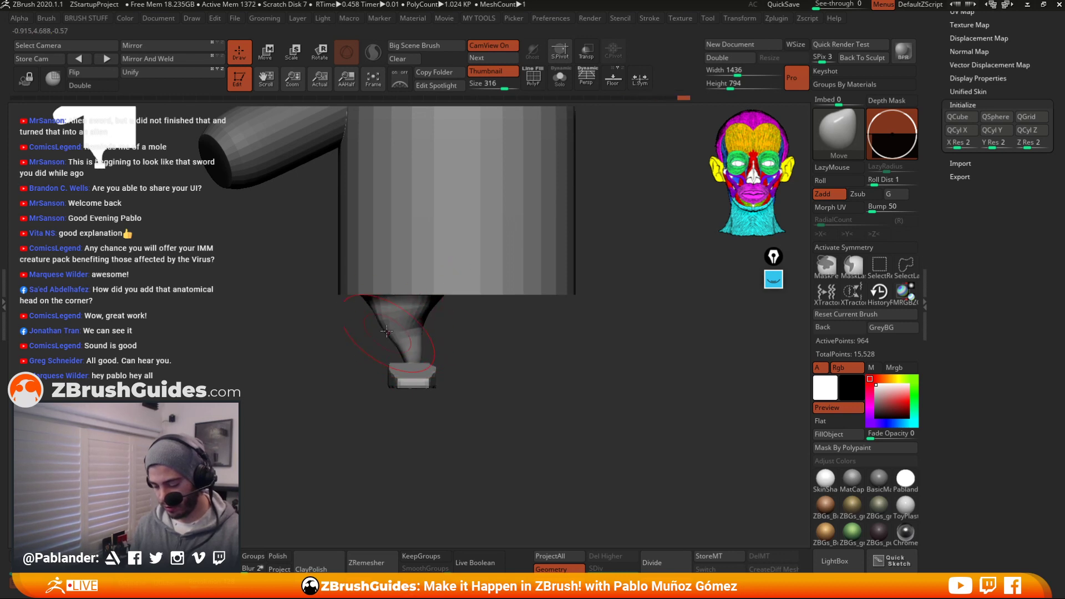
Slim the upper leg below the torso with the Move brush, refining its curve down to the foot
drag(421, 322, 416, 323)
alt+drag(444, 321, 528, 333)
drag(388, 319, 393, 317)
mouse_move(432, 327)
mouse_down()
mouse_move(483, 325)
mouse_move(447, 268)
mouse_move(427, 304)
mouse_up()
alt+drag(491, 327, 516, 340)
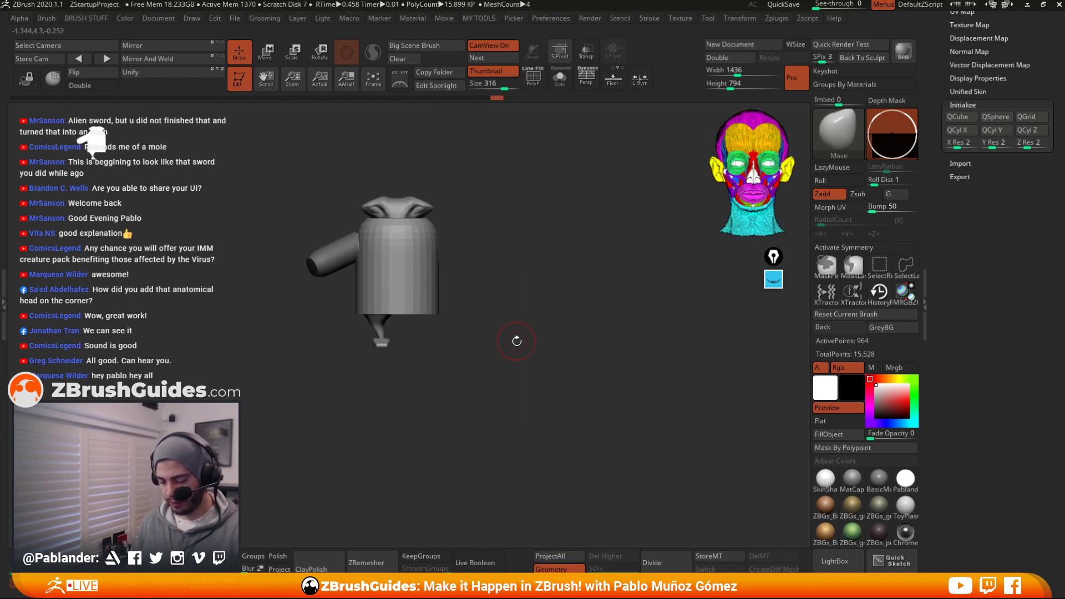
alt+drag(508, 301, 569, 348)
alt+drag(536, 244, 541, 321)
alt+drag(567, 265, 573, 282)
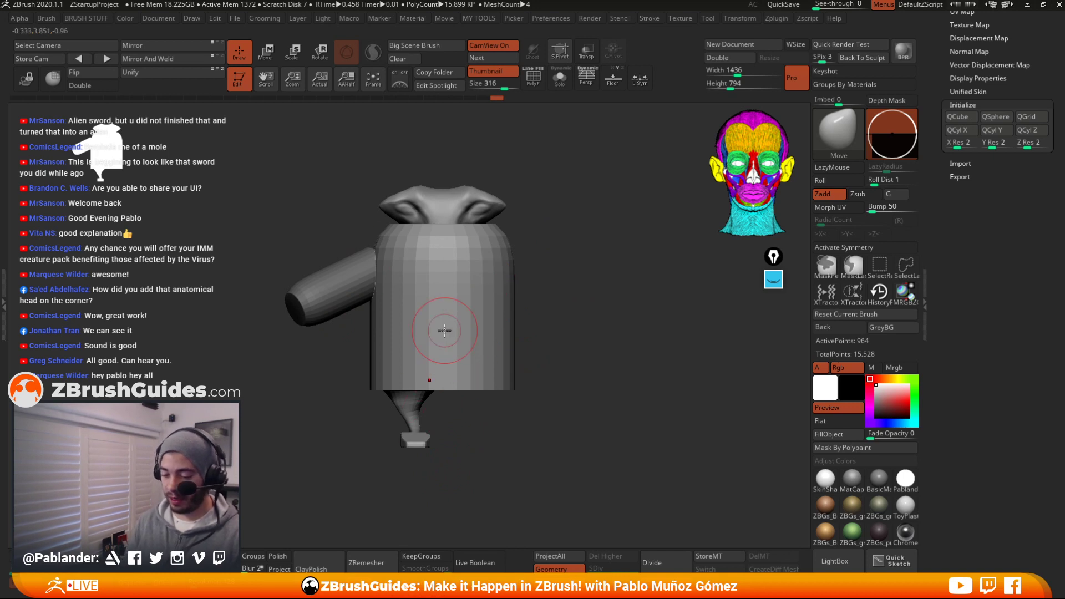
drag(557, 287, 568, 264)
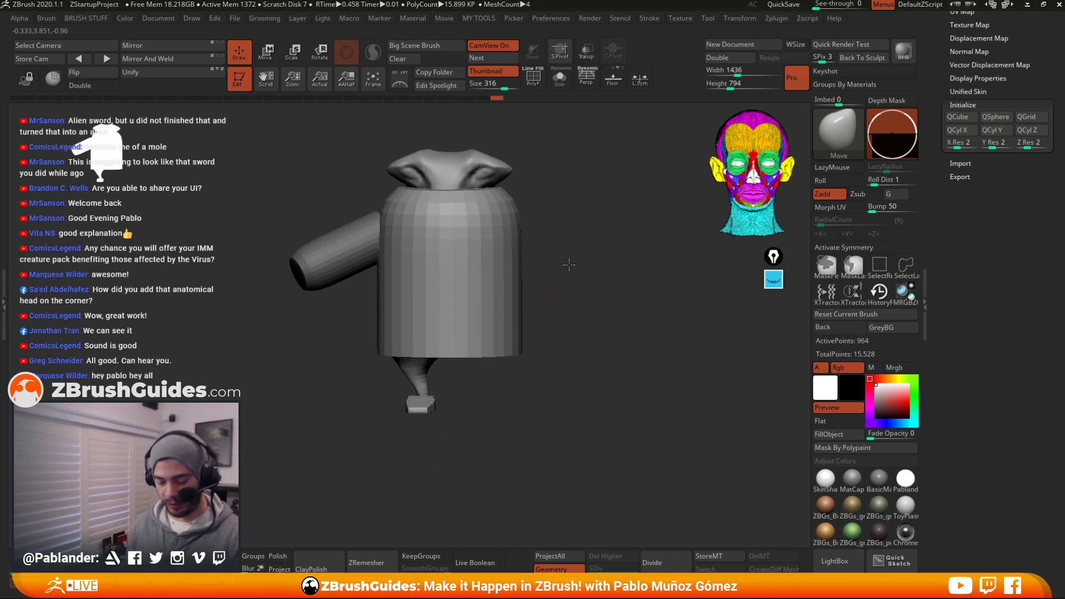
Select the cube foot below the leg and adjust its scale to suit the slim ankle
alt+click(421, 403)
key(e)
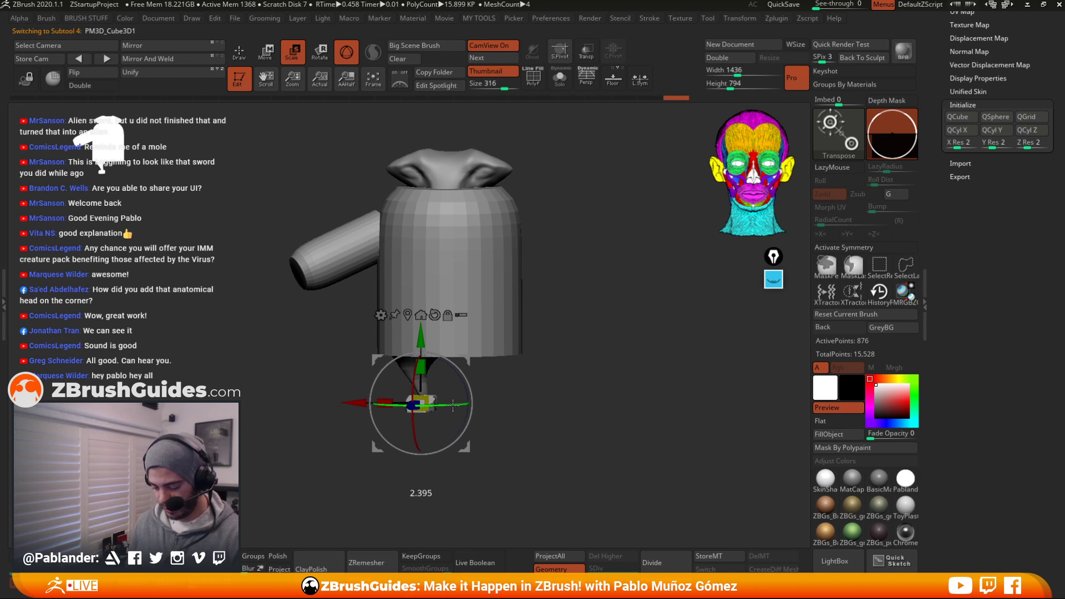
drag(449, 405, 455, 405)
key(w)
key(q)
mouse_move(576, 302)
alt+mouse_down()
mouse_move(582, 321)
mouse_move(586, 304)
mouse_move(570, 320)
alt+mouse_up()
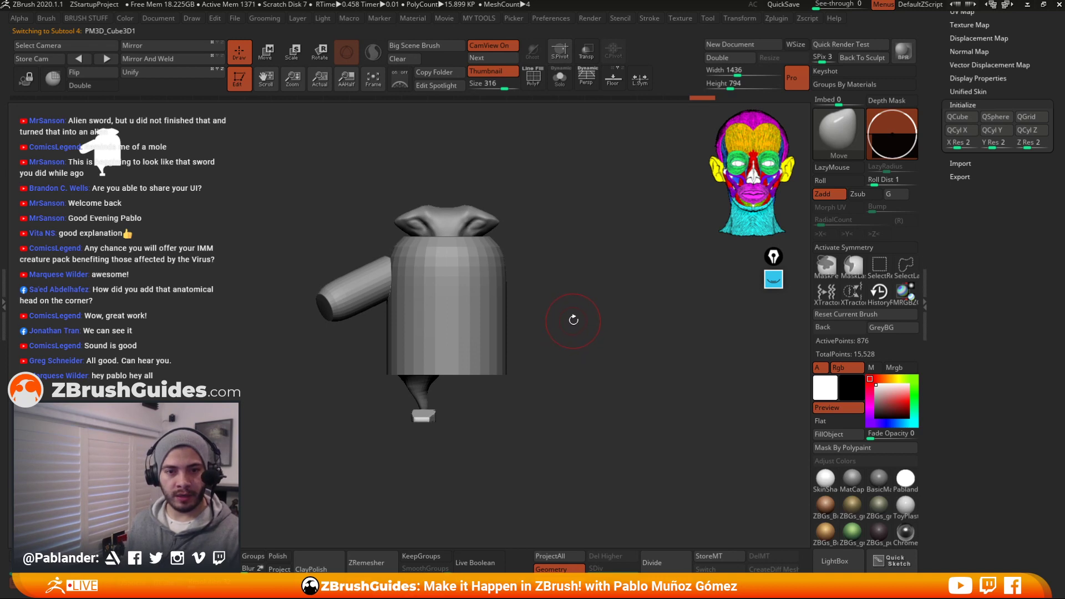
drag(578, 307, 578, 315)
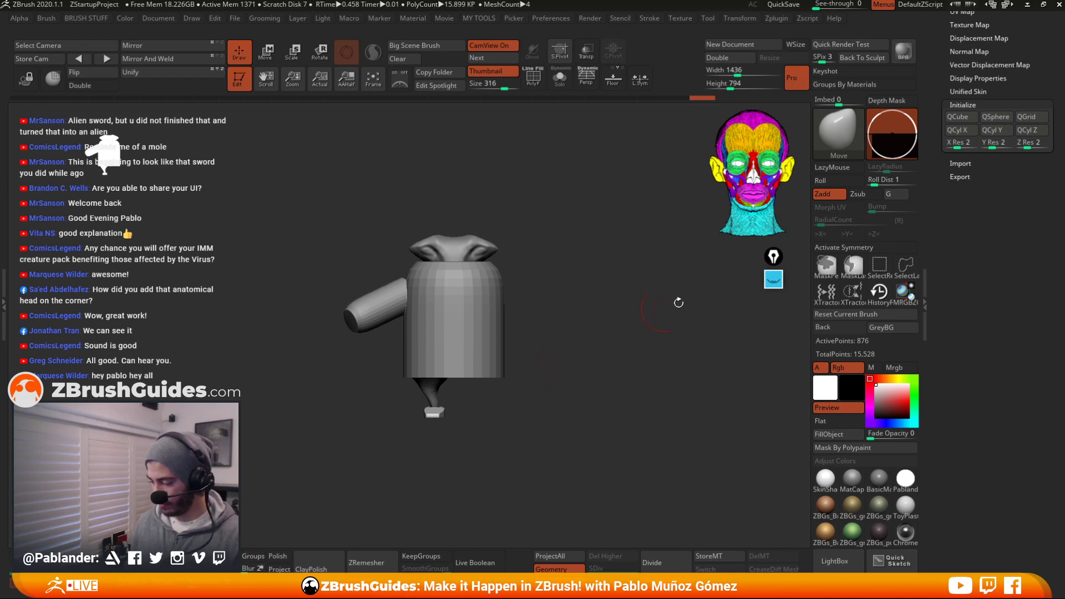
Append a Sphere3D as a new subtool and make it the active one
drag(938, 197, 970, 268)
drag(944, 56, 954, 76)
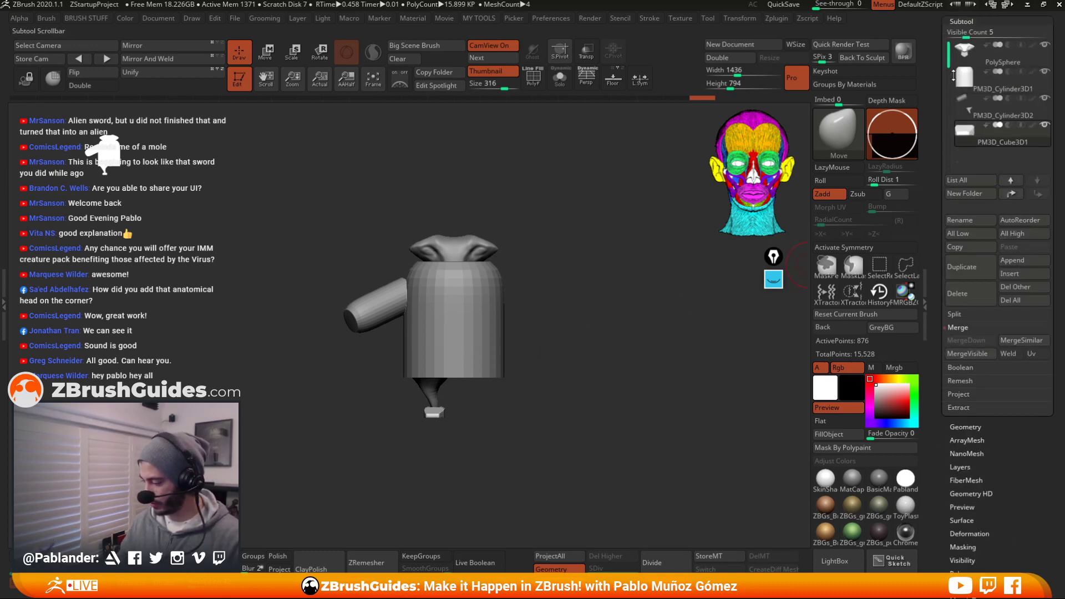
click(1030, 264)
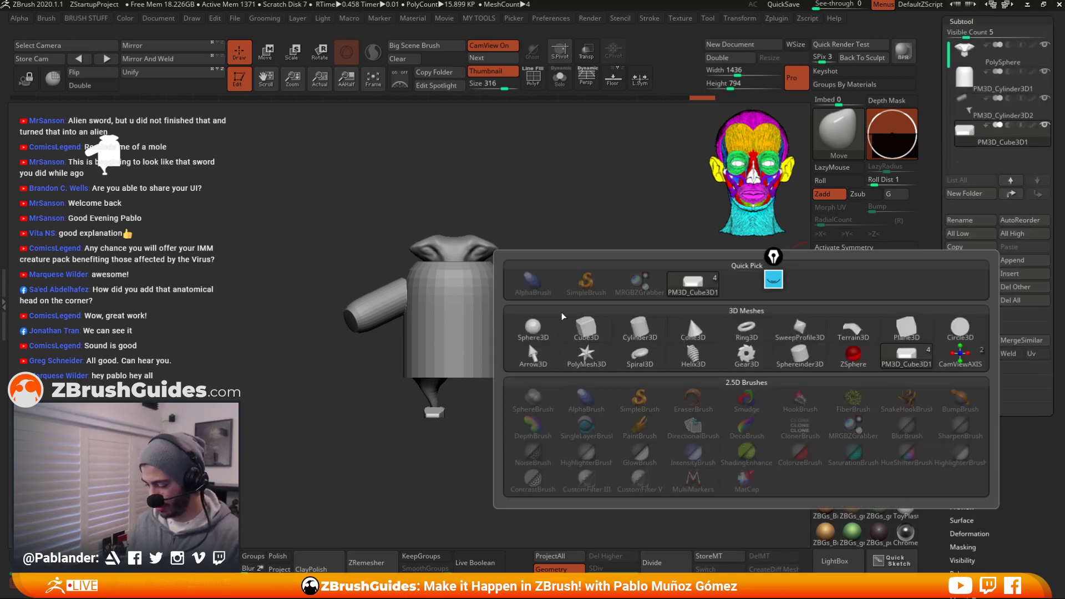
click(533, 331)
click(1009, 167)
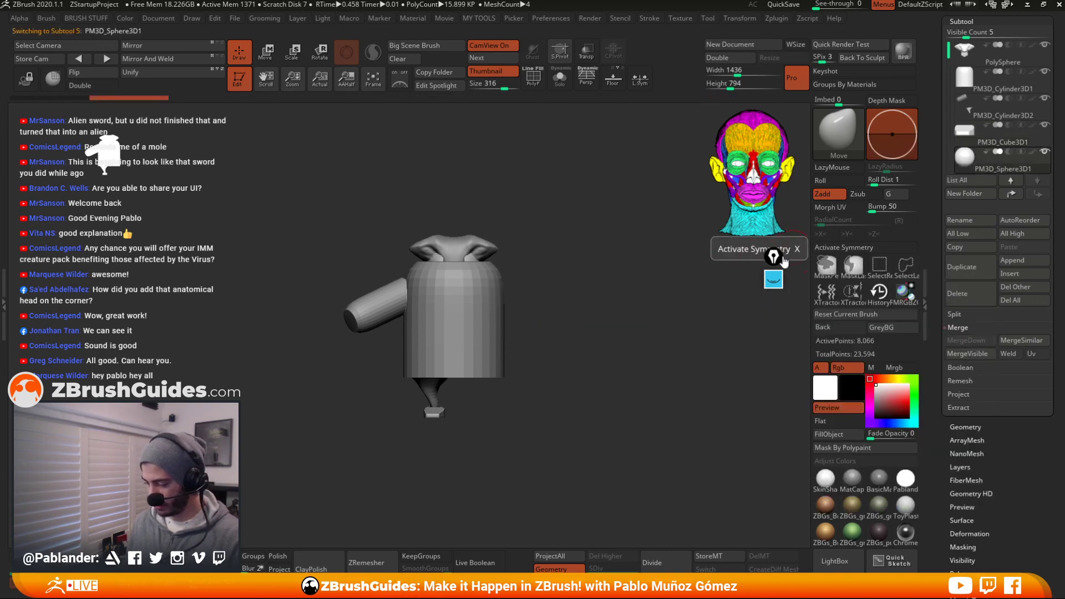
Isolate the new sphere in Solo mode and flatten it vertically into a disc
key(e)
key(ctrl+shift+f)
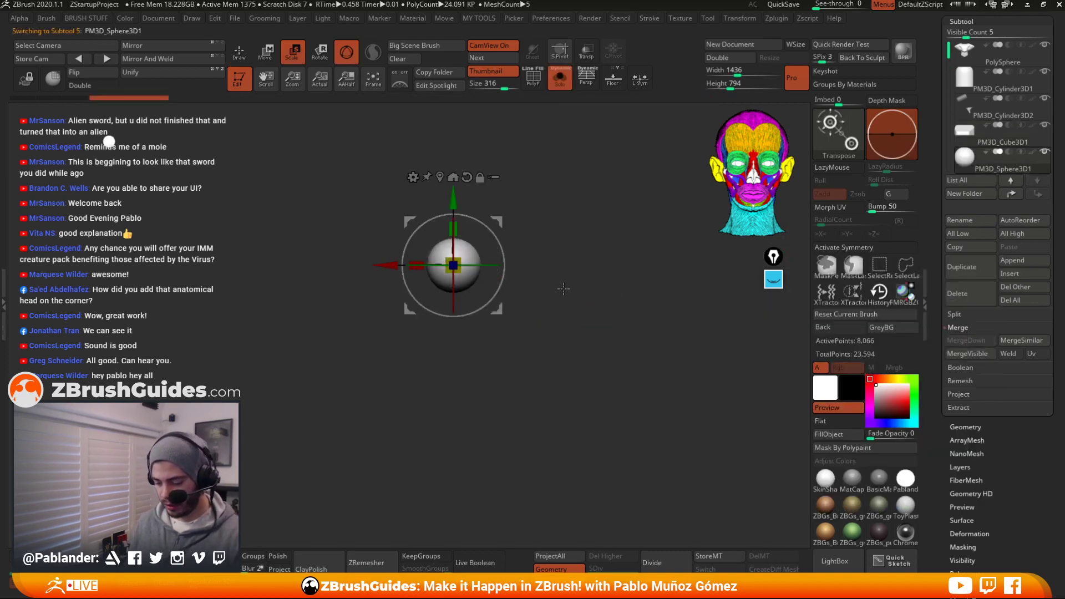
drag(456, 259, 457, 286)
drag(564, 250, 574, 300)
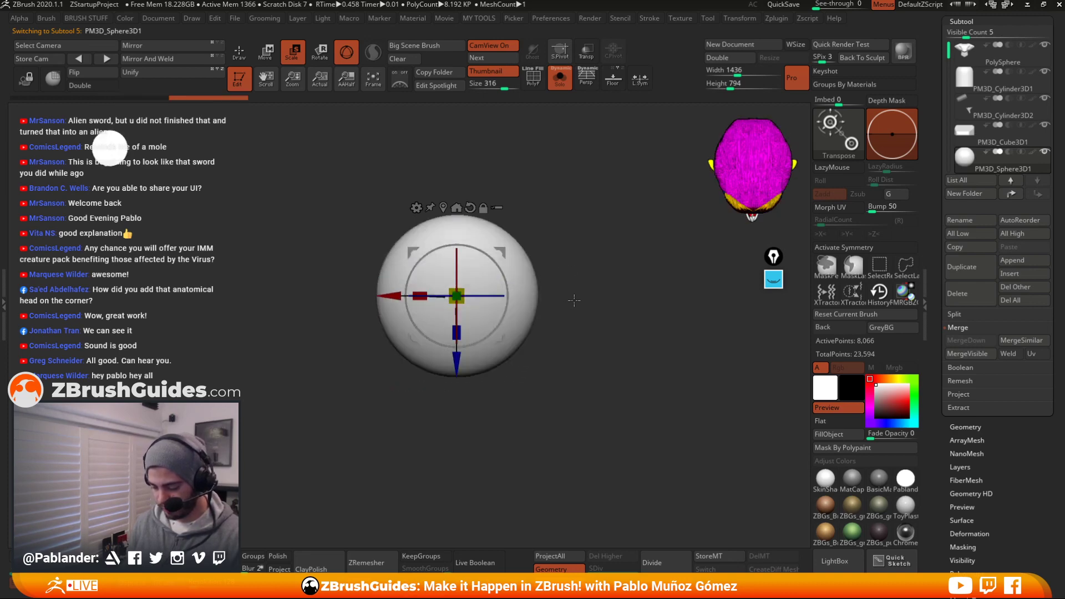
Apply a Taper deformer to the flattened sphere, squaring its outline into a blocky palm shape, and accept the deformation
click(417, 208)
click(542, 326)
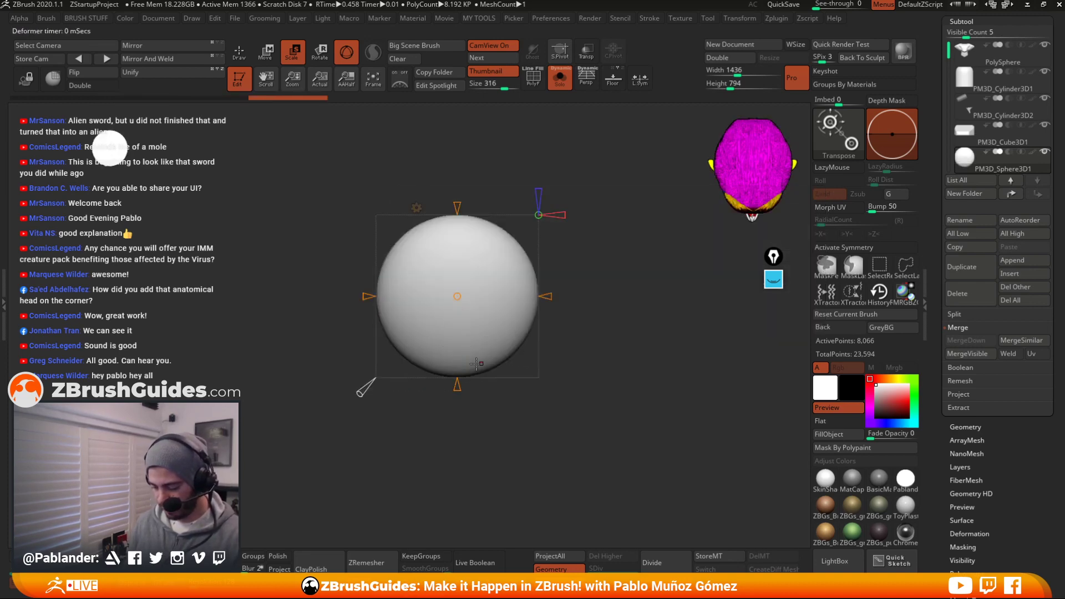
drag(459, 204, 458, 177)
drag(459, 388, 458, 412)
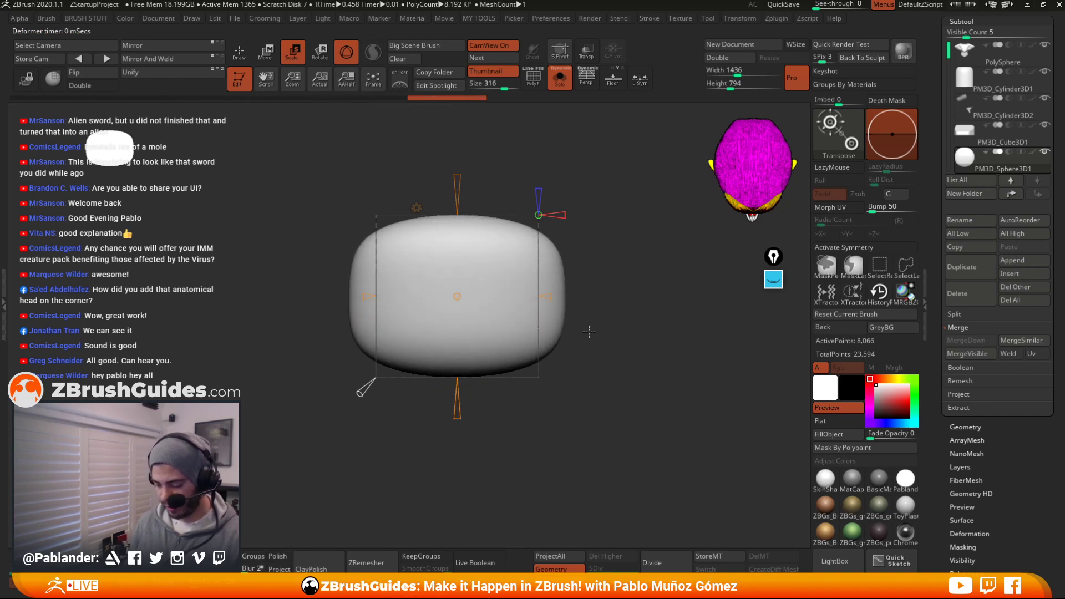
drag(588, 331, 612, 372)
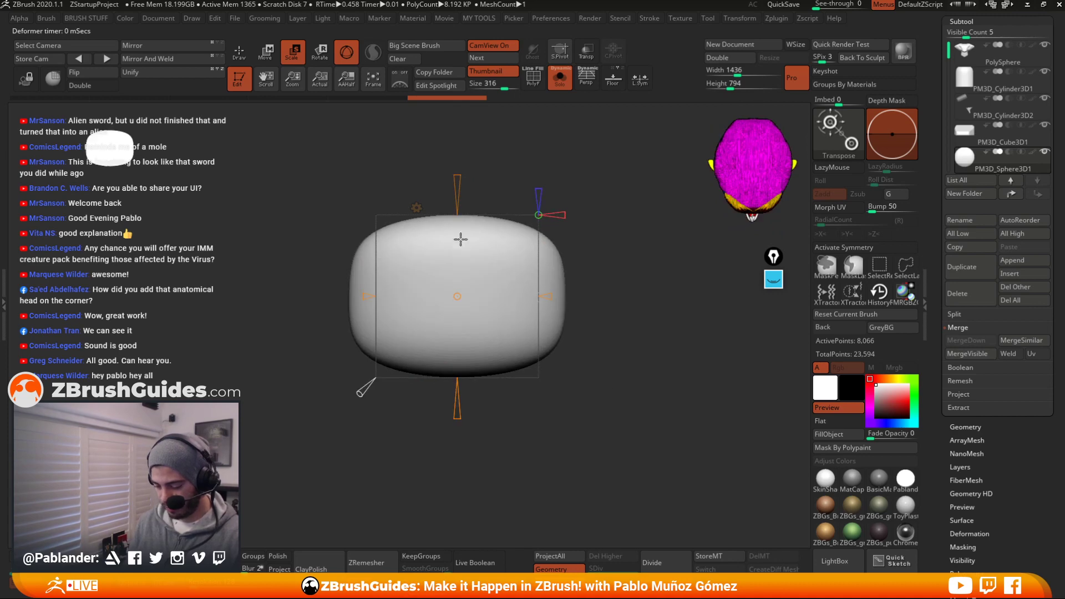
drag(363, 393, 357, 396)
click(416, 209)
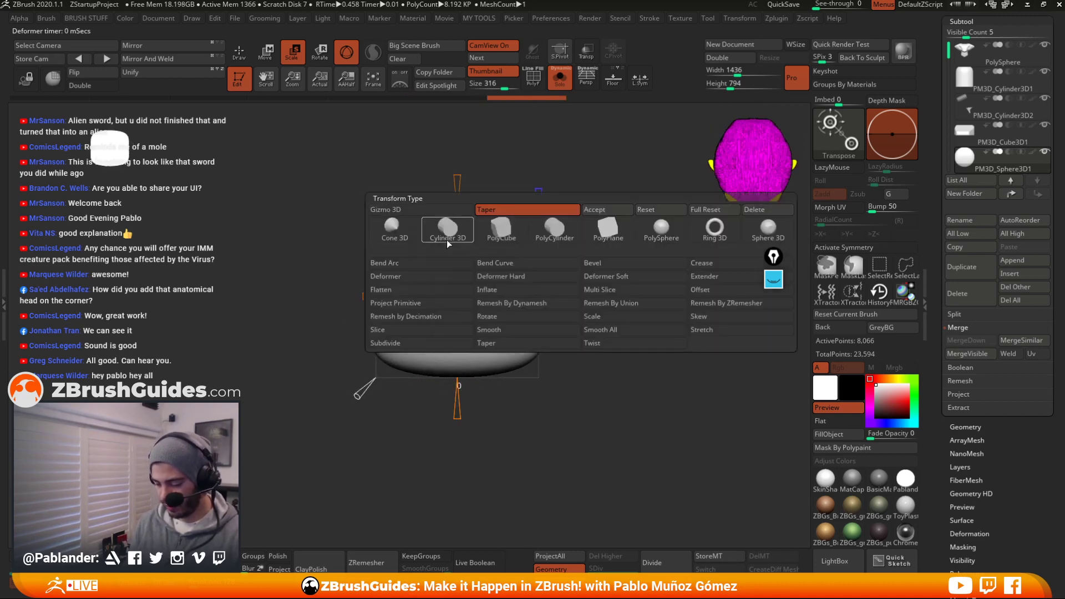
click(614, 210)
key(w)
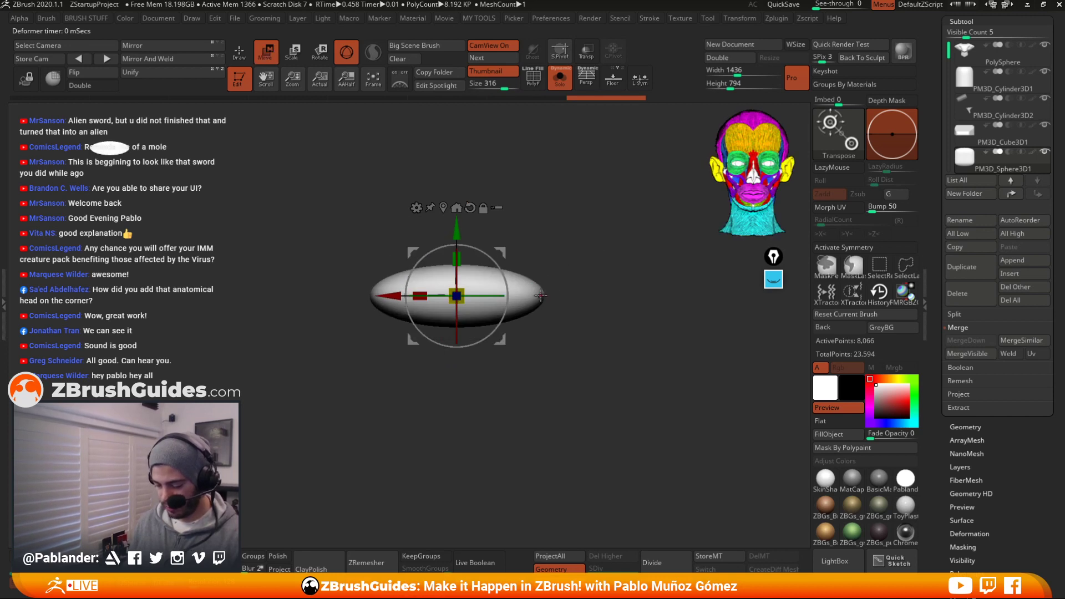
Set MaskLasso as the active masking brush, ready to work on the underside of the palm block
key(q)
mouse_move(533, 327)
right_down()
mouse_move(571, 363)
mouse_move(580, 354)
mouse_move(579, 283)
right_up()
key(ctrl)
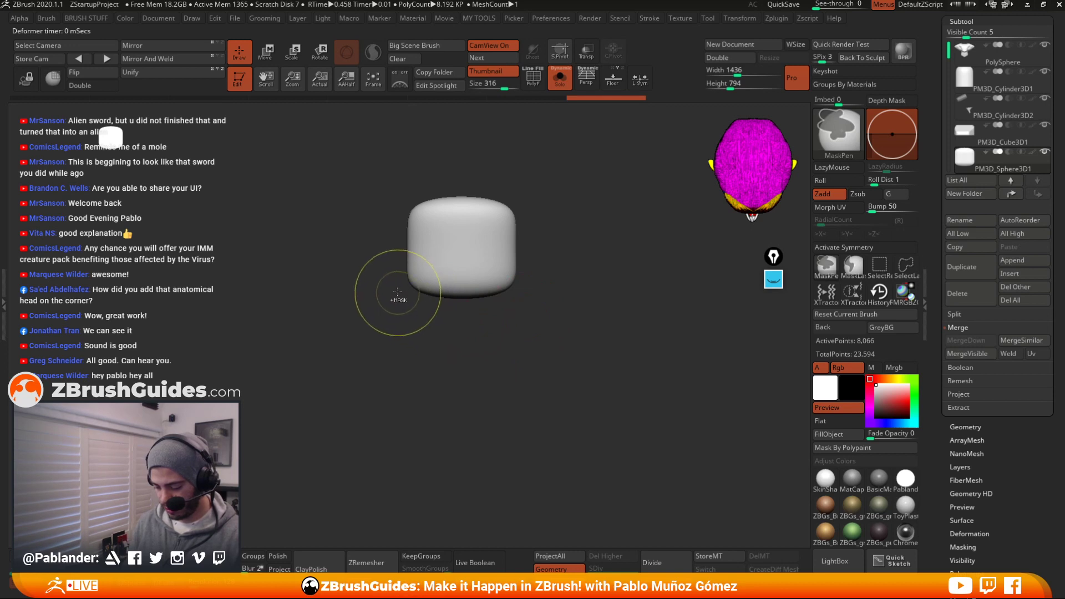
click(852, 266)
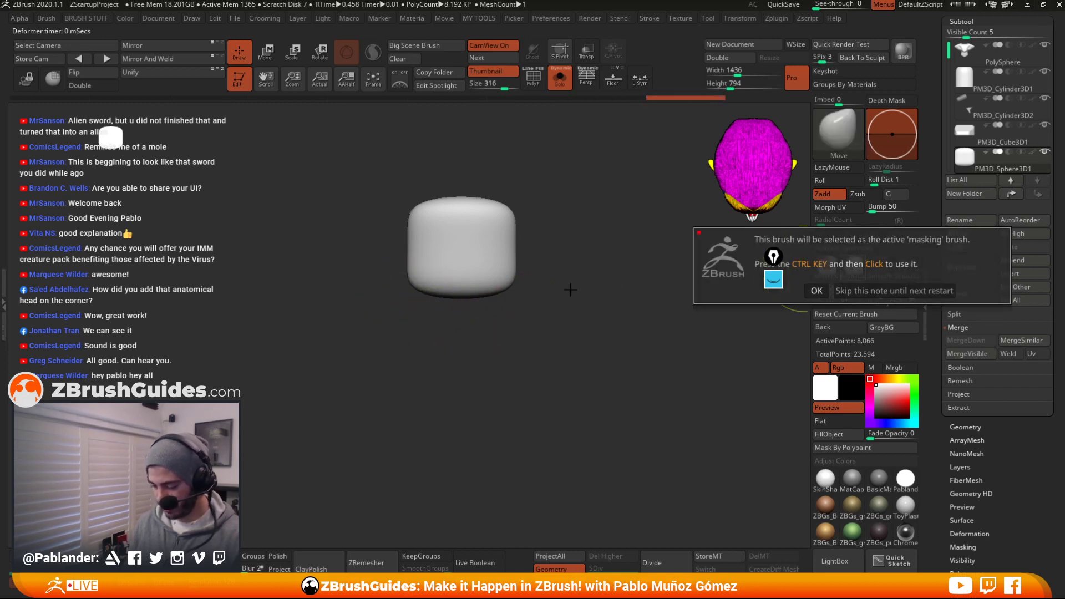
click(817, 291)
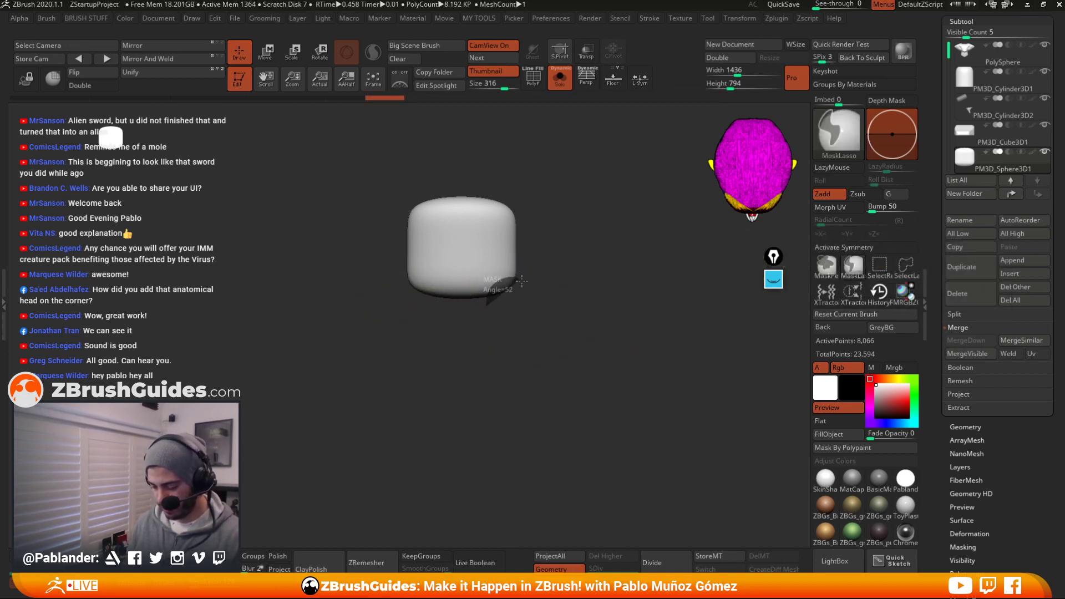
Mask everything except one front corner of the palm block and pull that corner out into a first finger
mouse_move(492, 315)
ctrl+mouse_down()
mouse_move(549, 300)
mouse_move(518, 355)
ctrl+mouse_up()
ctrl+click(561, 284)
key(w)
ctrl+click(571, 253)
key(q)
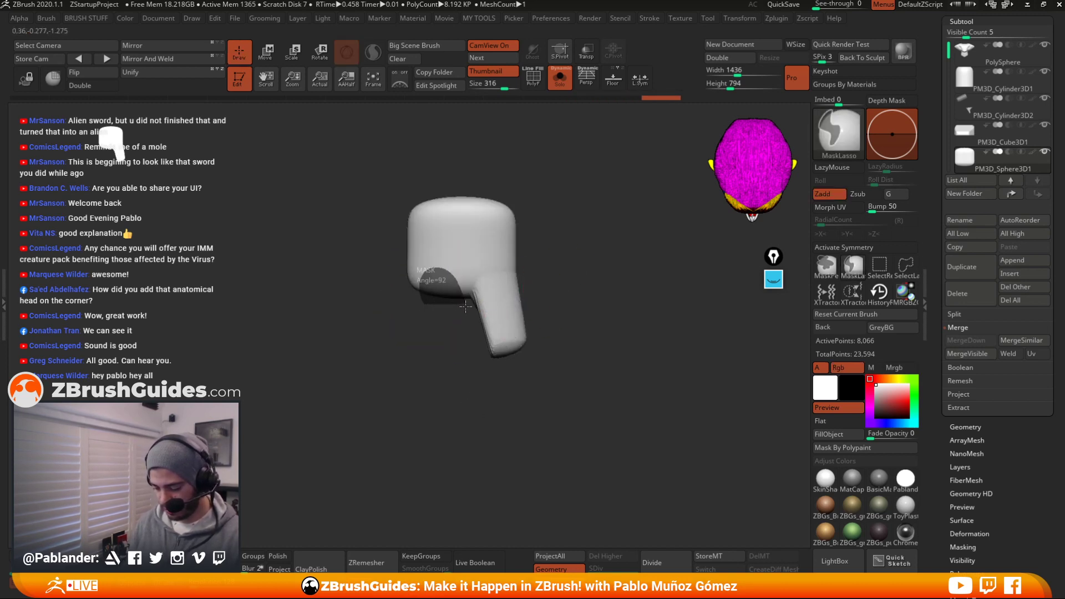
Isolate the other front corner with an inverted lasso mask, pull it out into a second finger, and clear the mask
ctrl+drag(466, 307, 466, 311)
ctrl+click(466, 347)
key(w)
drag(473, 376, 474, 428)
drag(519, 315, 517, 319)
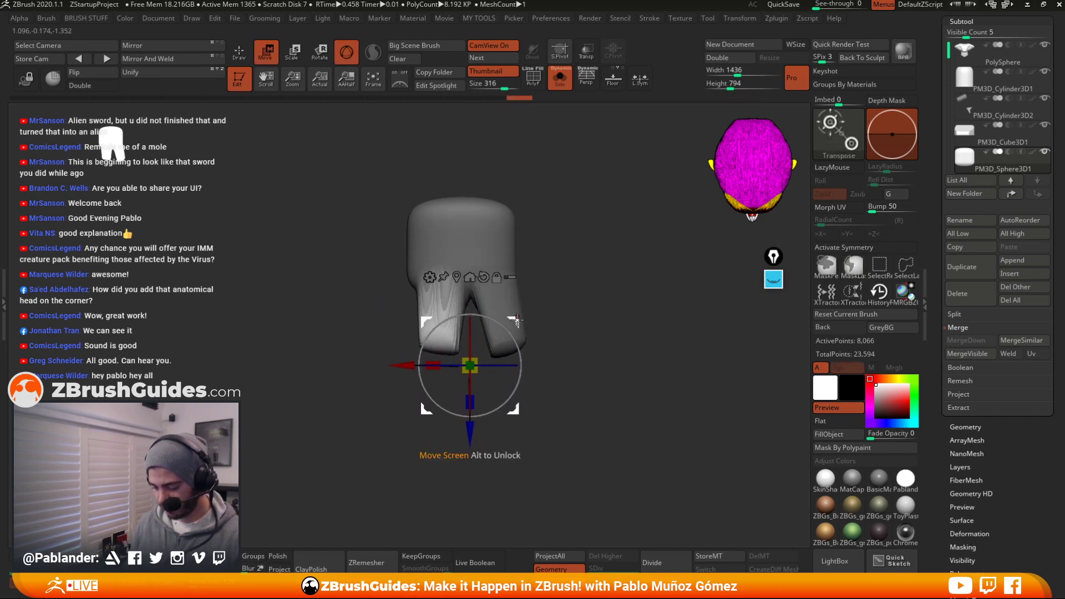
key(q)
mouse_move(519, 277)
mouse_down()
mouse_move(615, 269)
mouse_move(566, 264)
mouse_up()
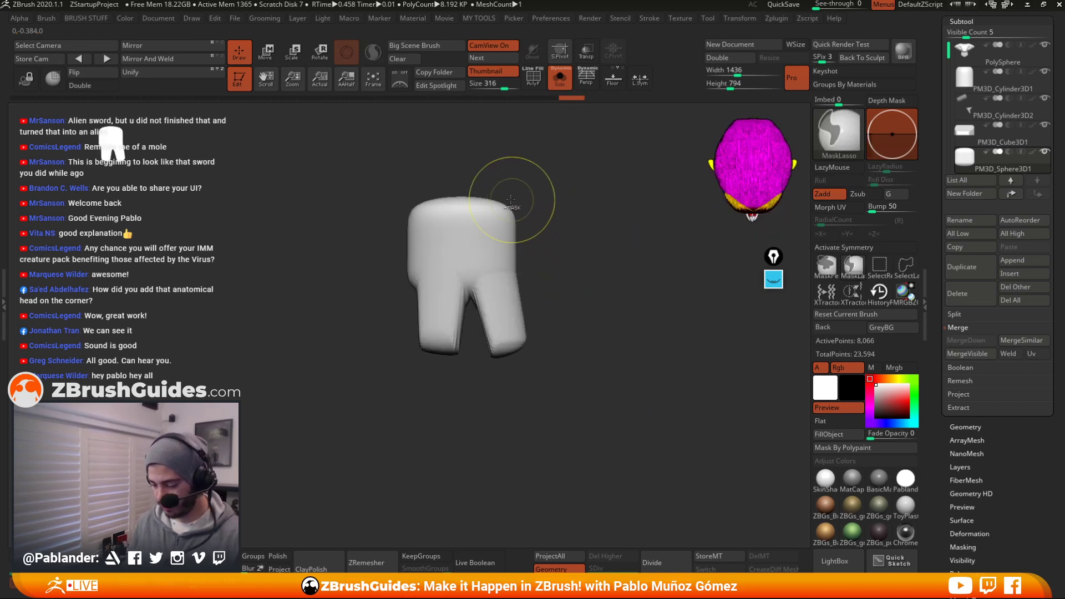
Isolate the palm's rear side corner with a lasso mask and pull it out and down into a thumb
ctrl+drag(511, 198, 521, 247)
ctrl+click(570, 215)
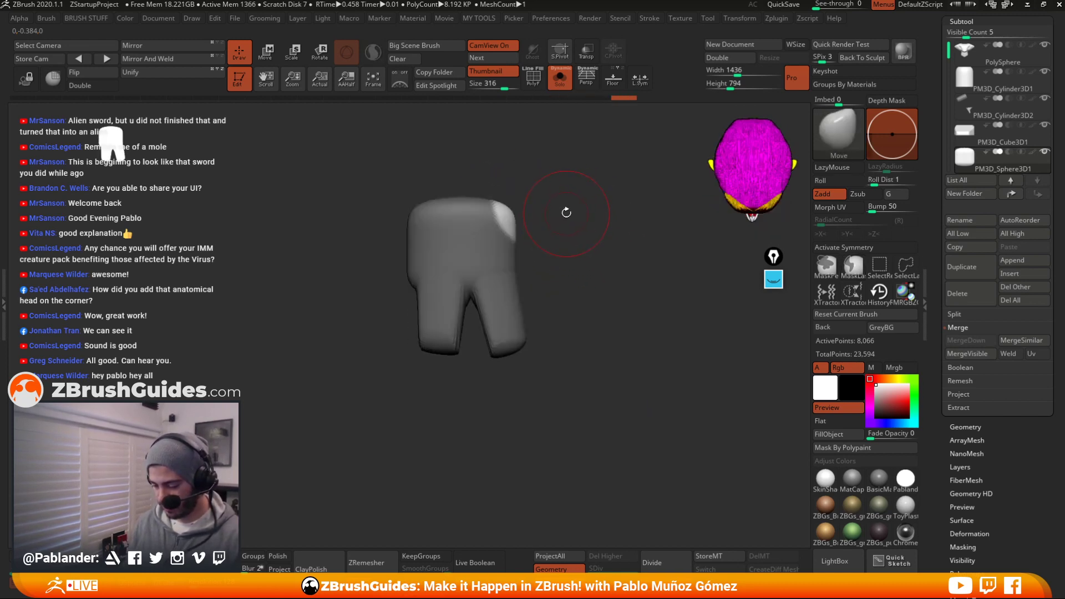
ctrl+drag(566, 212, 577, 224)
ctrl+click(581, 227)
key(e)
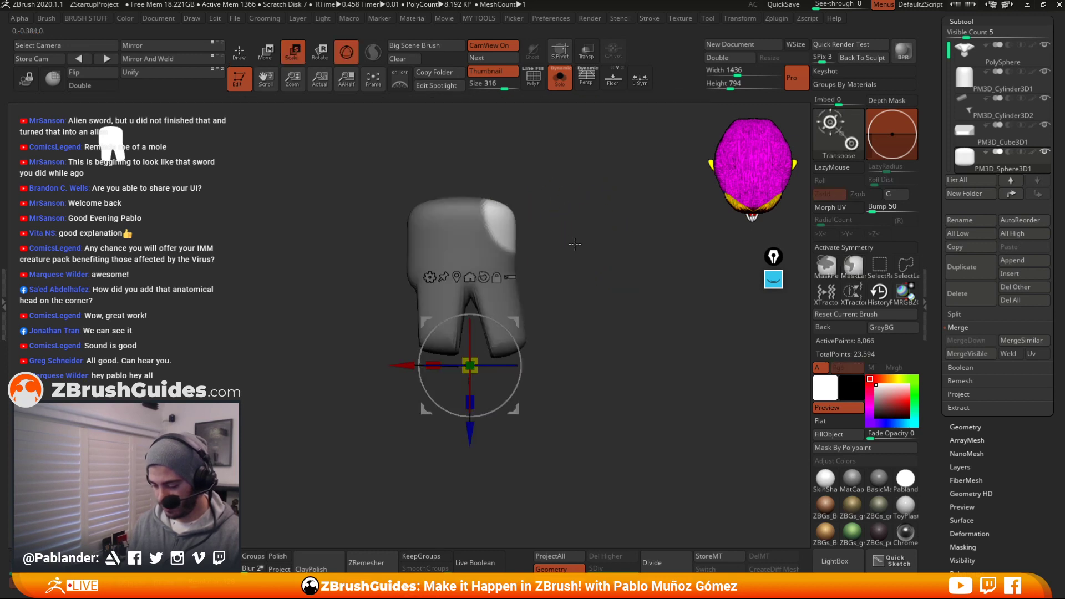
mouse_move(518, 320)
mouse_down()
mouse_move(568, 334)
mouse_move(596, 204)
mouse_up()
drag(529, 220, 531, 282)
drag(627, 249, 488, 302)
mouse_move(377, 287)
mouse_down()
mouse_move(368, 309)
mouse_move(374, 277)
mouse_up()
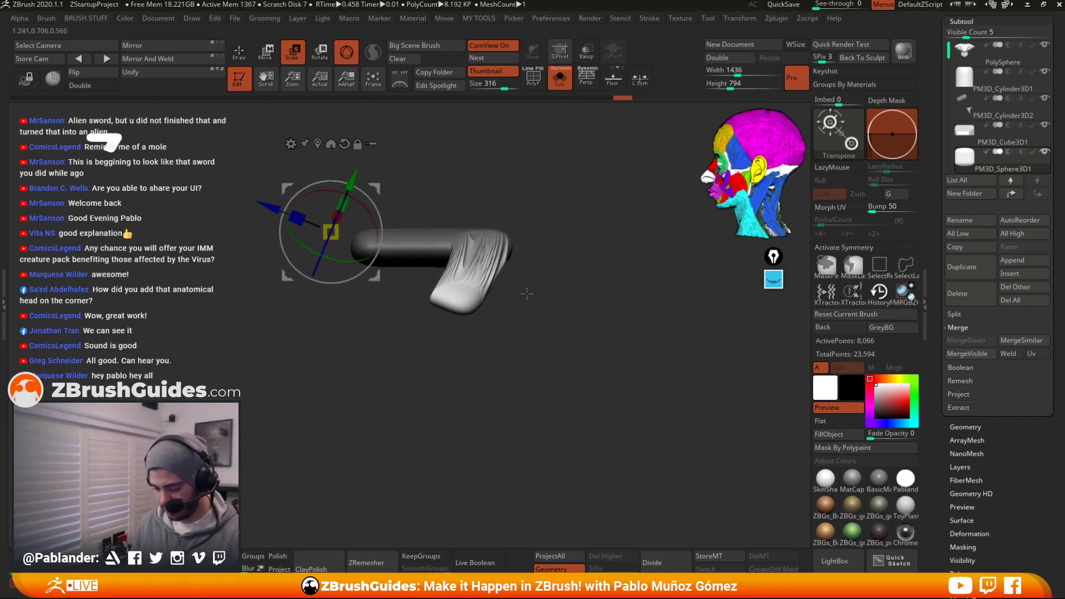
Clear the mask and adjust the thumb's placement and curve relative to the palm and fingers
drag(488, 324, 524, 248)
mouse_move(616, 244)
mouse_down()
mouse_move(561, 261)
mouse_move(555, 296)
mouse_move(566, 239)
mouse_move(613, 244)
mouse_up()
key(w)
key(q)
key(w)
key(q)
drag(581, 335, 587, 251)
Undo the dense remesh, DynaMesh the hand at a lower resolution, and check its topology with Polyframe
key(space)
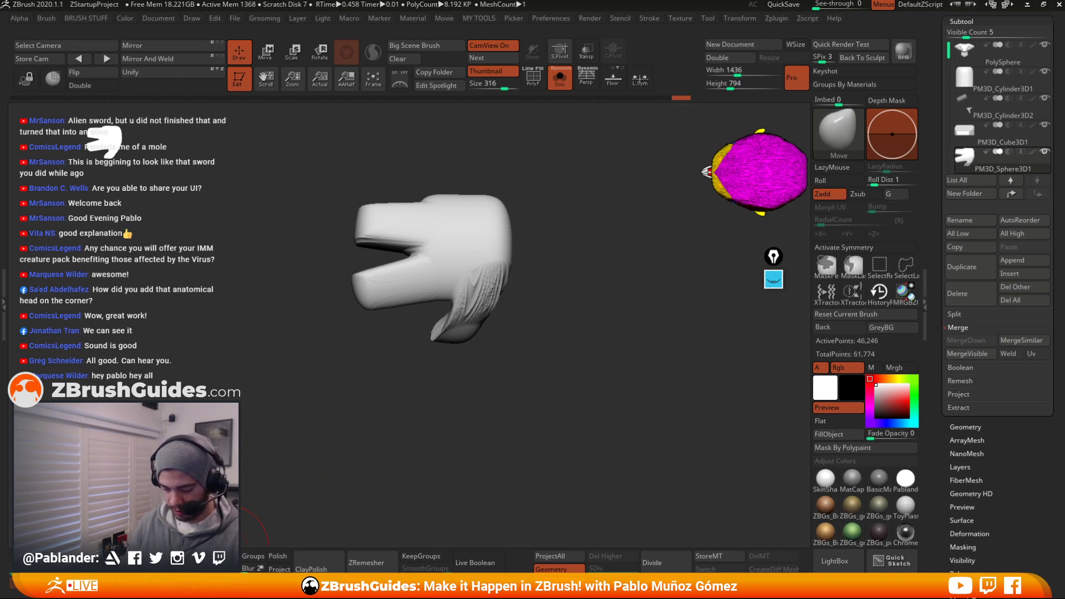
key(ctrl+z)
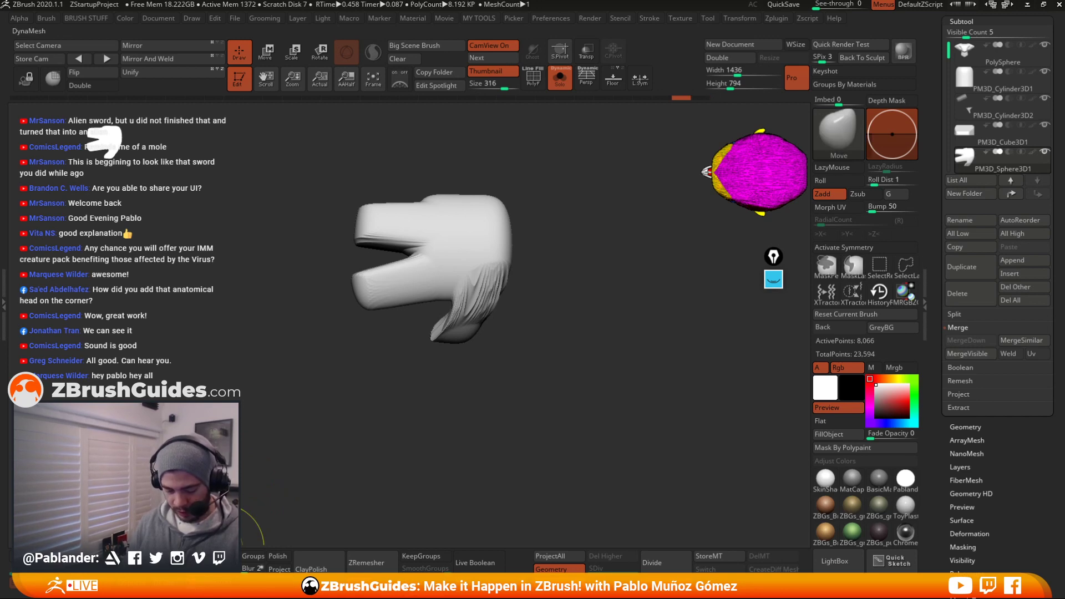
click(221, 561)
drag(527, 357, 536, 298)
click(532, 86)
click(533, 87)
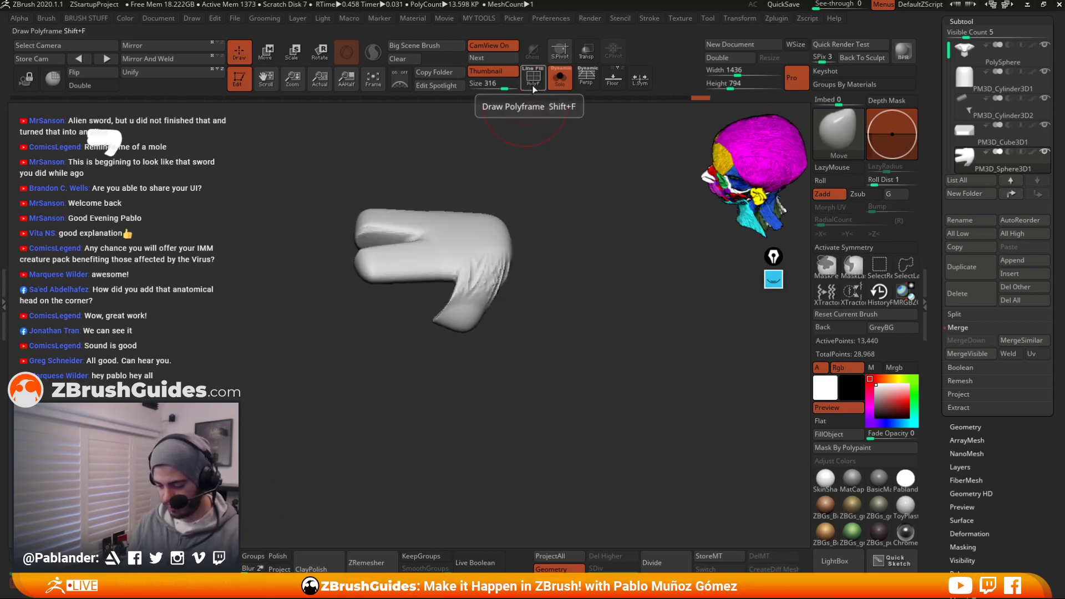
Smooth the stretched thumb, palm and fingers and reshape the hand's rounded forms
mouse_move(529, 166)
mouse_down()
mouse_move(572, 250)
mouse_move(596, 264)
mouse_move(584, 257)
mouse_up()
shift+drag(513, 297, 484, 314)
right_drag(484, 314, 521, 266)
shift+drag(521, 266, 527, 285)
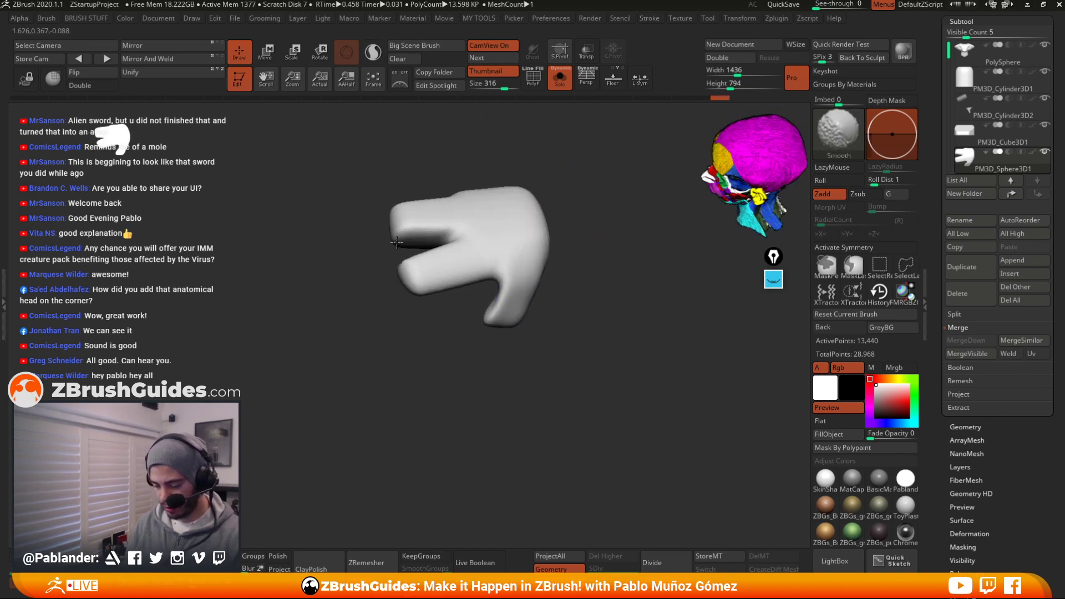
drag(558, 214, 566, 251)
shift+drag(520, 201, 455, 200)
mouse_move(571, 277)
mouse_down()
mouse_move(604, 208)
mouse_move(649, 233)
mouse_move(571, 238)
mouse_move(543, 345)
mouse_move(543, 227)
mouse_move(469, 281)
mouse_move(461, 271)
mouse_move(482, 280)
mouse_move(487, 244)
mouse_move(451, 302)
mouse_move(625, 185)
mouse_move(614, 241)
mouse_move(578, 297)
mouse_move(518, 290)
mouse_move(604, 284)
mouse_up()
key(space)
key(shift)
Build up fleshy pads on the palm with the Clay brush and smooth them
key(b)
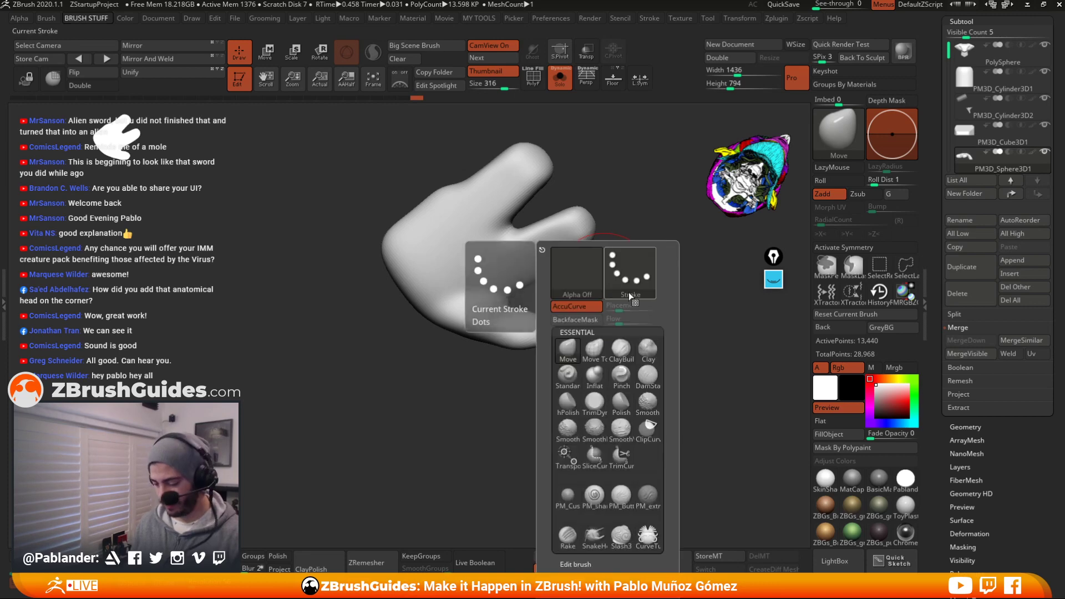
click(647, 349)
mouse_move(451, 337)
mouse_down()
mouse_move(630, 287)
mouse_move(568, 302)
mouse_move(606, 297)
mouse_move(595, 297)
mouse_up()
key(space)
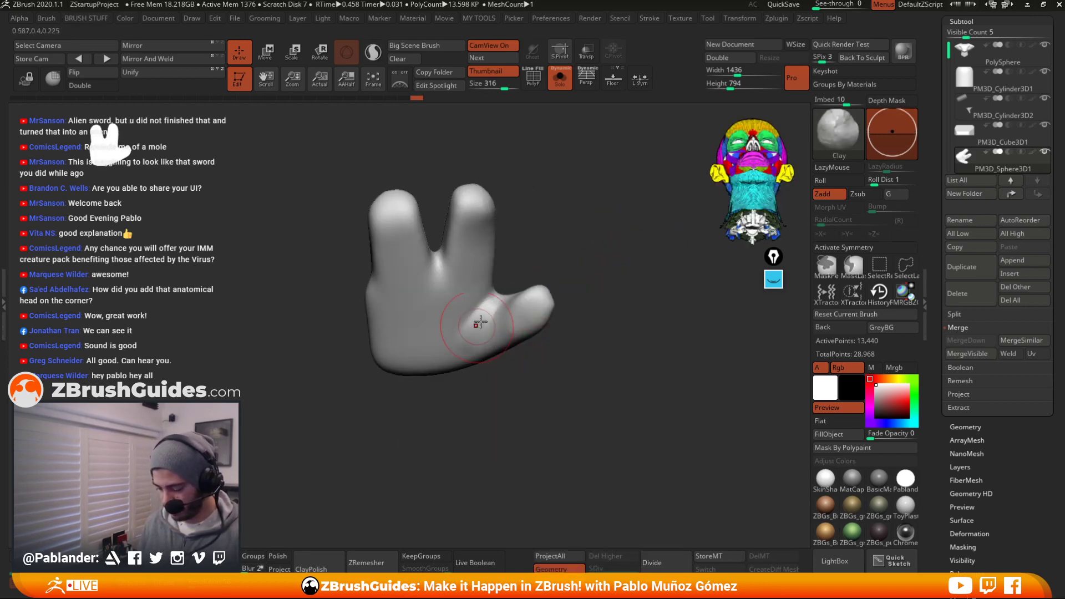
mouse_move(492, 331)
shift+mouse_down()
mouse_move(480, 333)
mouse_move(471, 294)
mouse_move(390, 307)
mouse_move(388, 344)
mouse_move(414, 341)
shift+mouse_up()
shift+drag(413, 421, 403, 349)
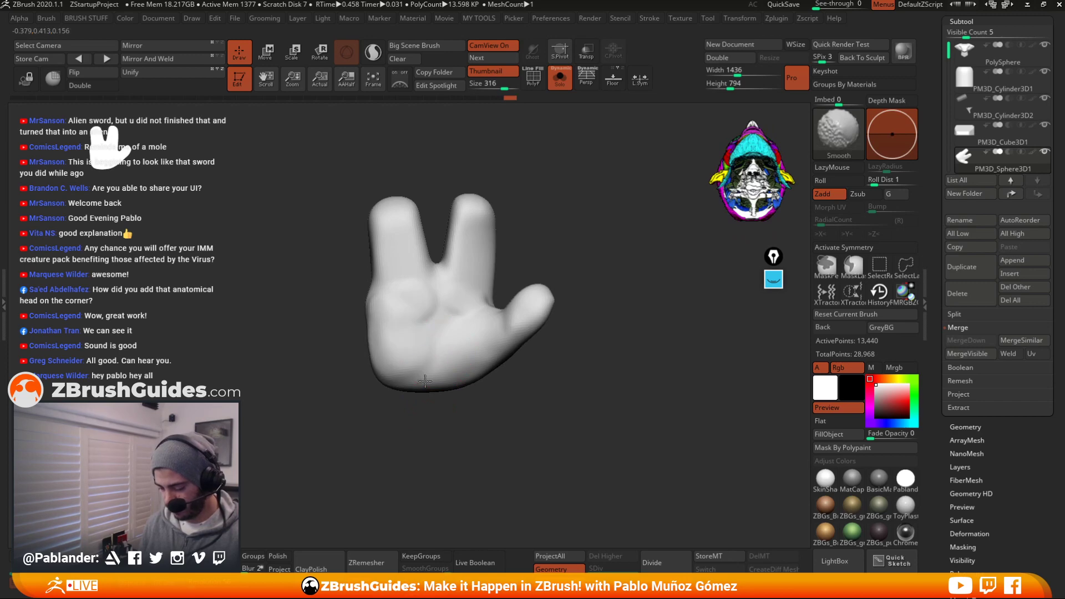
Reshape the base of the palm and the hand's side profile with the Move brush
key(b)
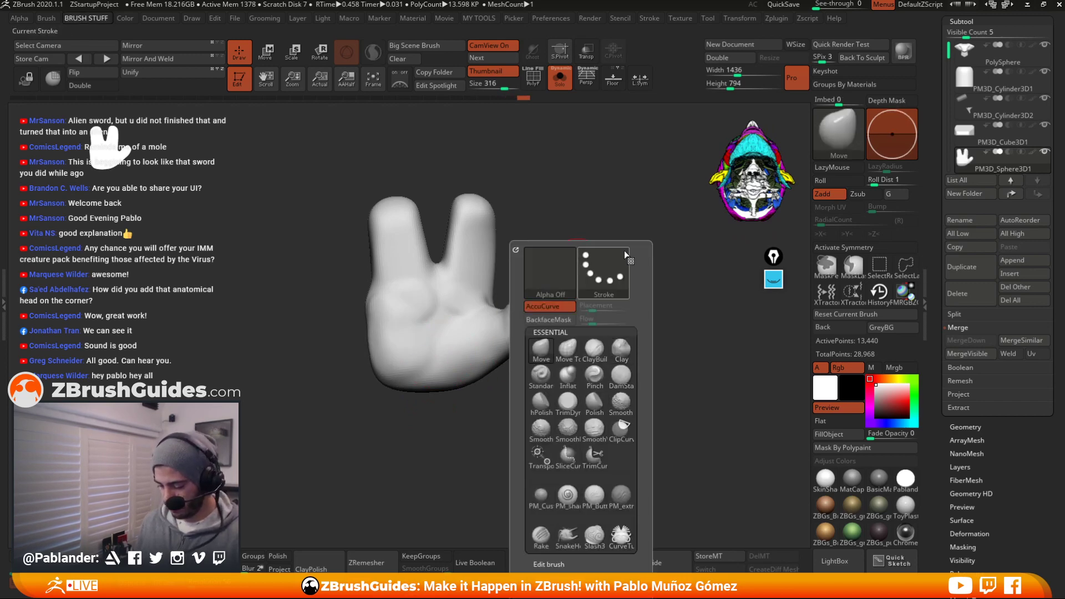
key(m)
key(v)
mouse_move(429, 390)
mouse_down()
mouse_move(438, 402)
mouse_move(456, 397)
mouse_move(413, 399)
mouse_move(467, 392)
mouse_up()
mouse_move(502, 400)
mouse_down()
mouse_move(532, 404)
mouse_move(489, 357)
mouse_move(502, 364)
mouse_up()
mouse_move(566, 326)
mouse_down()
mouse_move(567, 371)
mouse_move(568, 327)
mouse_move(557, 319)
mouse_move(510, 331)
mouse_move(479, 312)
mouse_up()
drag(557, 360, 493, 369)
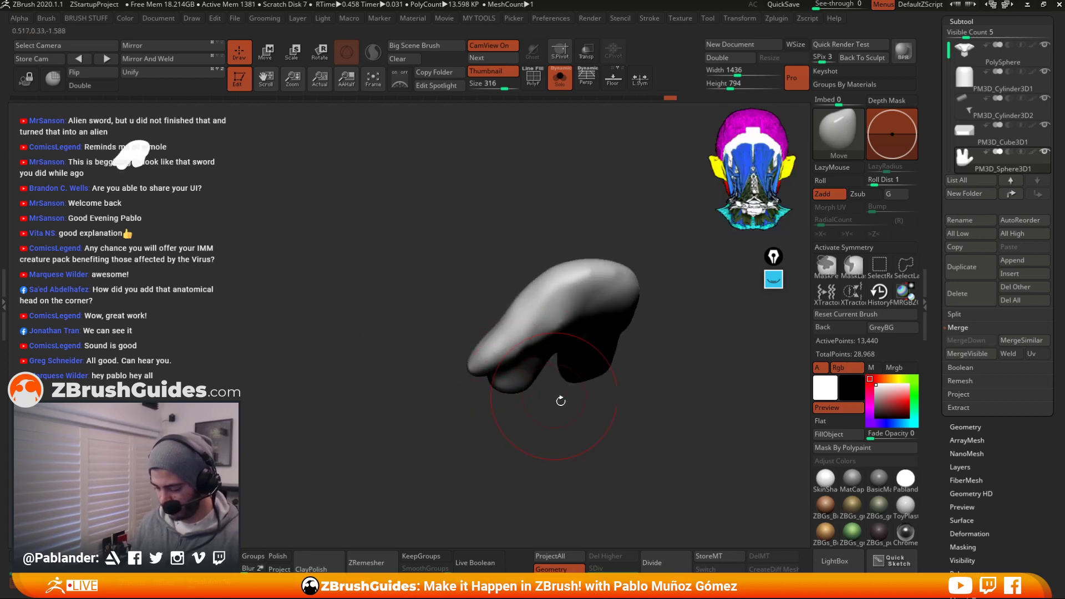
drag(560, 401, 560, 316)
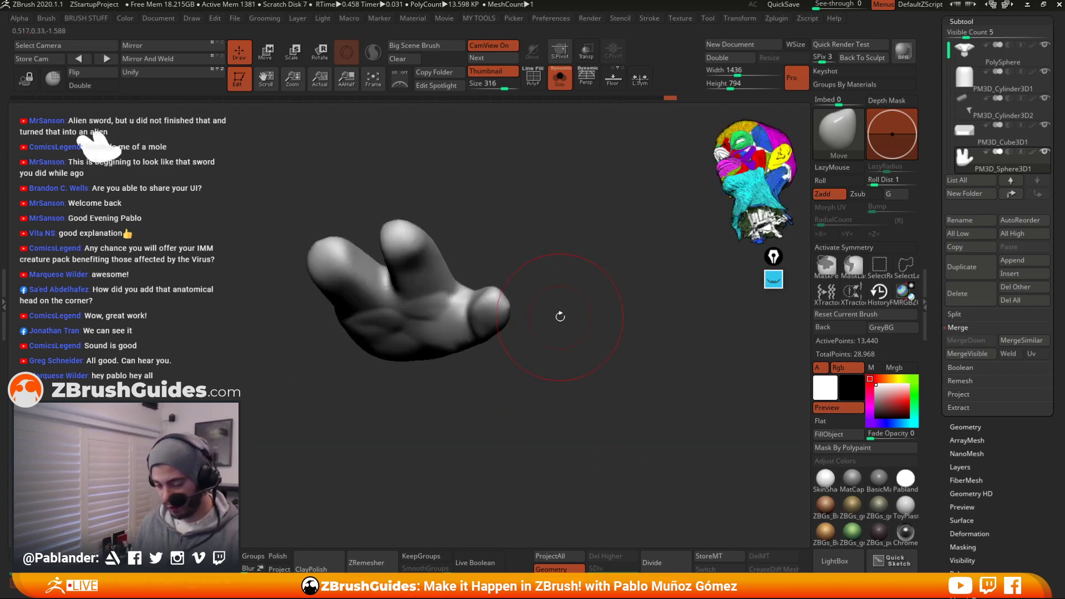
Inflate the thumb and the tips of both fingers with the Inflat brush
key(2)
key(2)
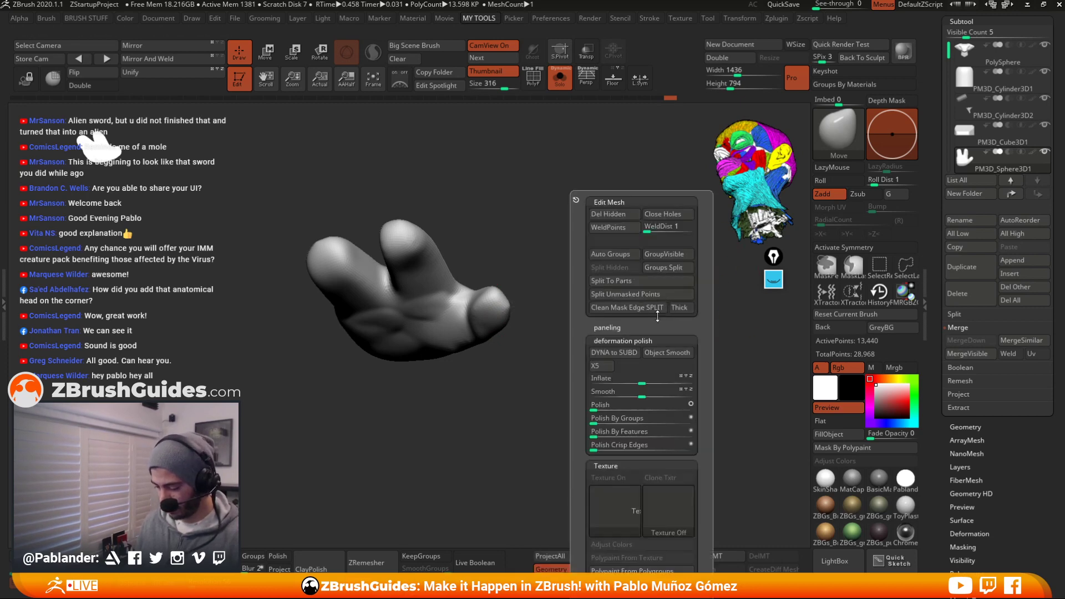
key(1)
click(655, 399)
drag(521, 414, 531, 311)
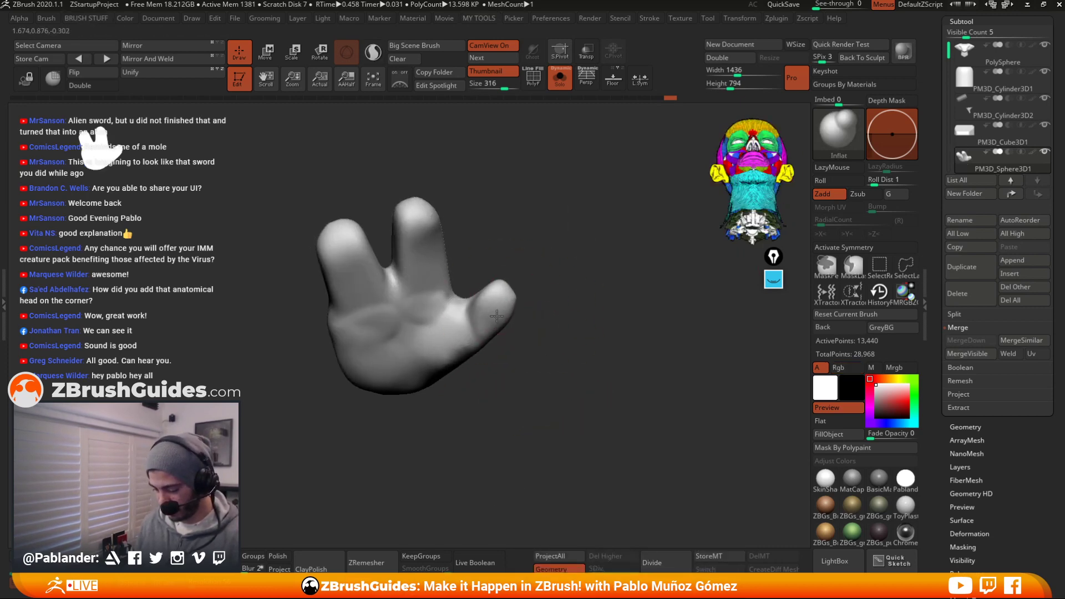
drag(469, 343, 456, 354)
drag(421, 227, 416, 214)
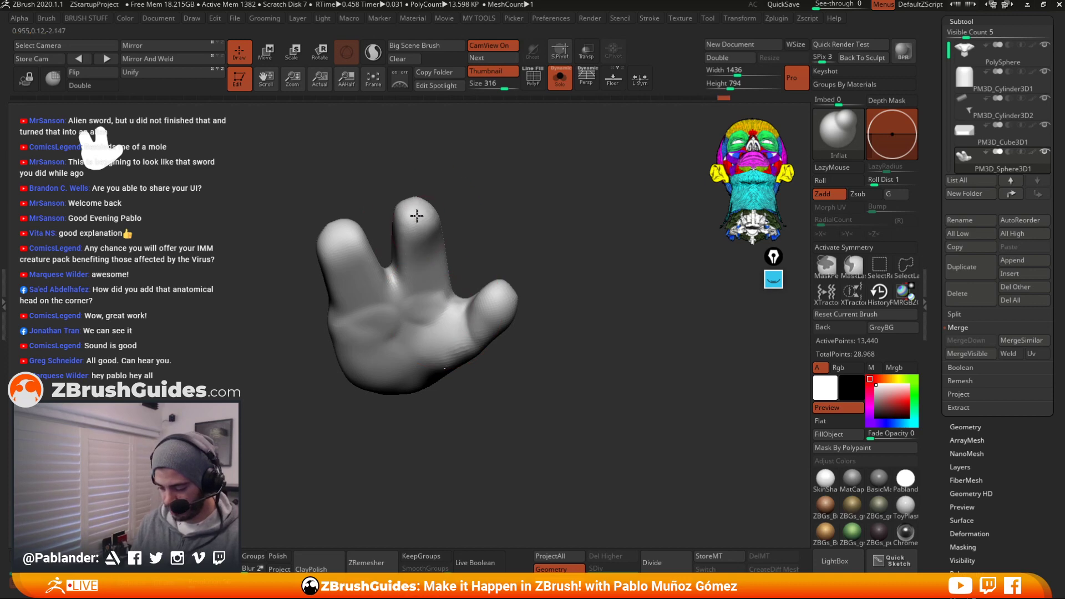
drag(342, 237, 344, 242)
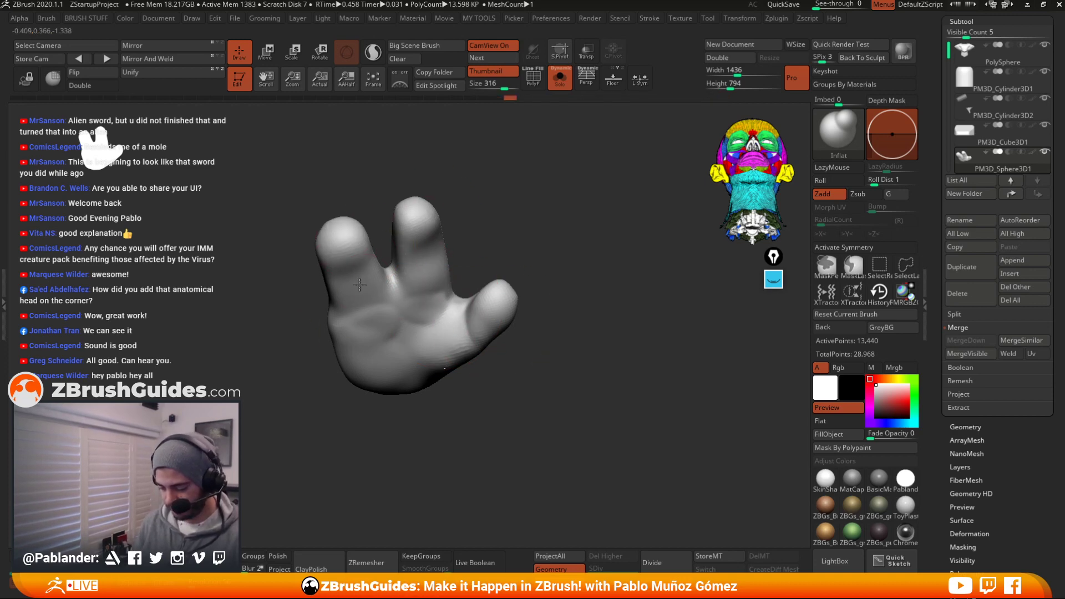
Carve joint creases across the palm side of both fingers with the DamStandard brush
key(b)
key(d)
key(s)
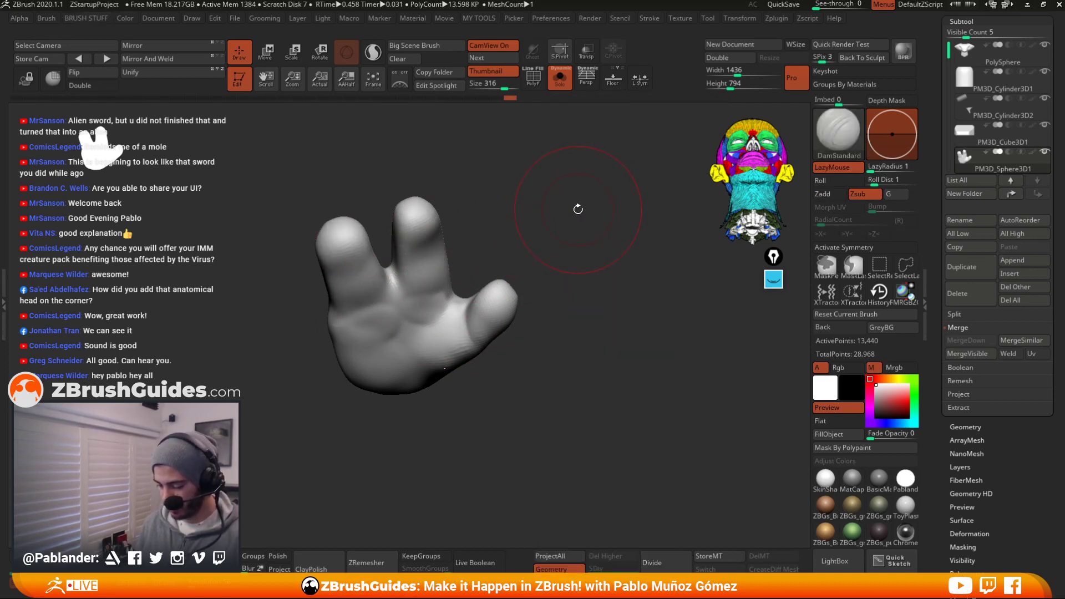
key(space)
drag(574, 209, 487, 284)
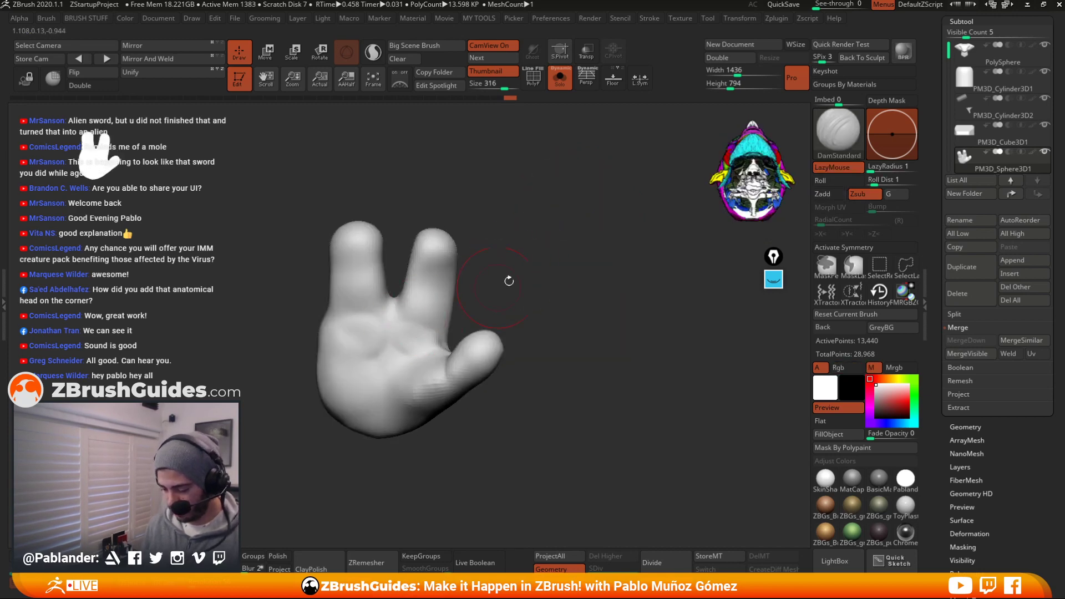
key(space)
mouse_move(441, 338)
mouse_down()
mouse_move(402, 319)
mouse_move(441, 295)
mouse_up()
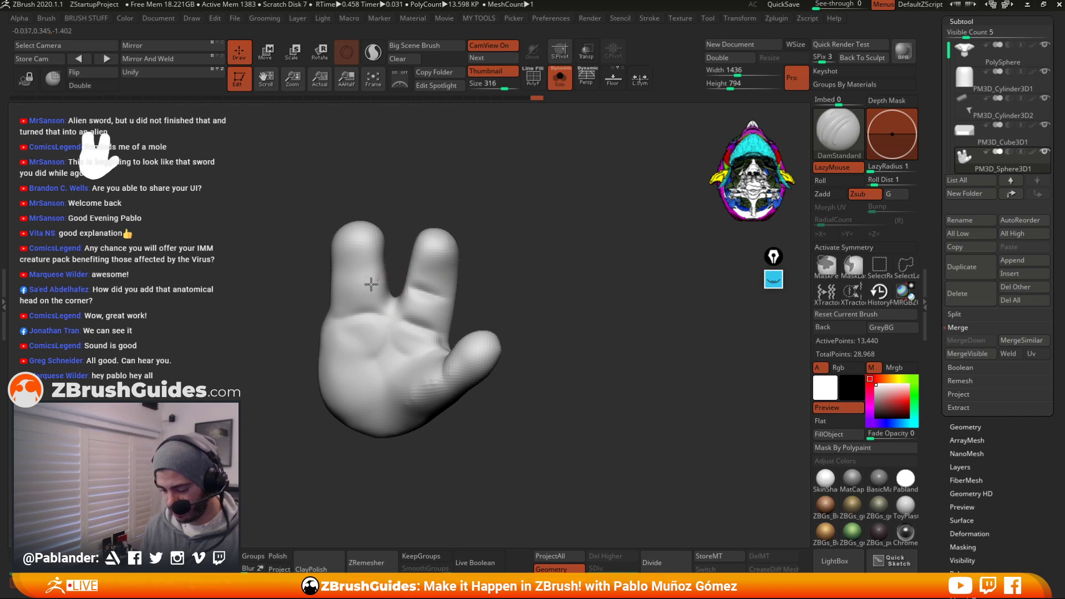
drag(336, 282, 382, 279)
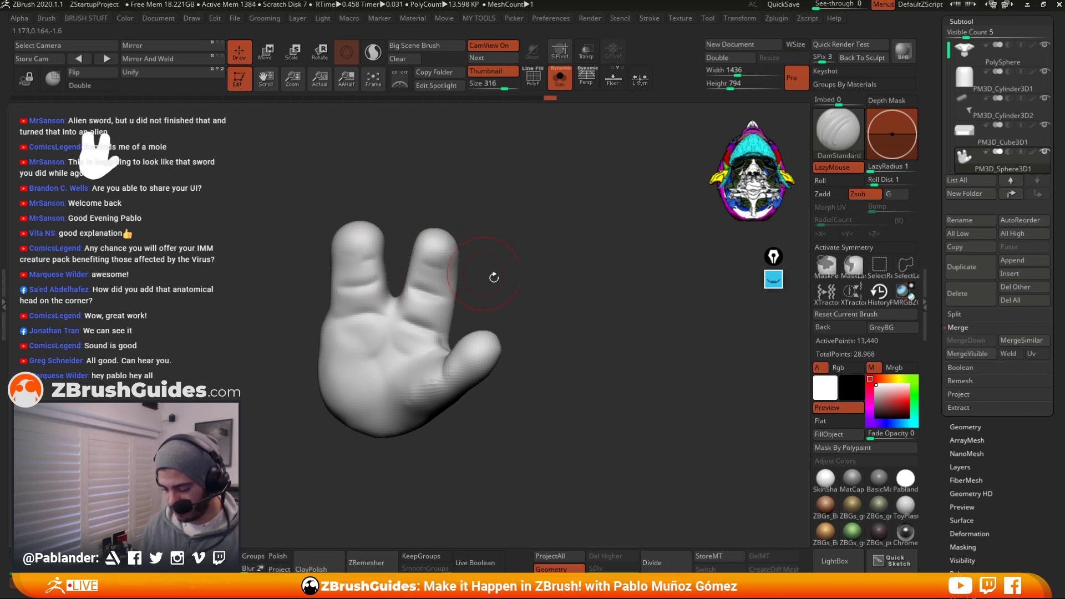
Crease the thumb with DamStandard and smooth the back of the hand near the thumb base
drag(494, 277, 423, 375)
drag(508, 333, 527, 338)
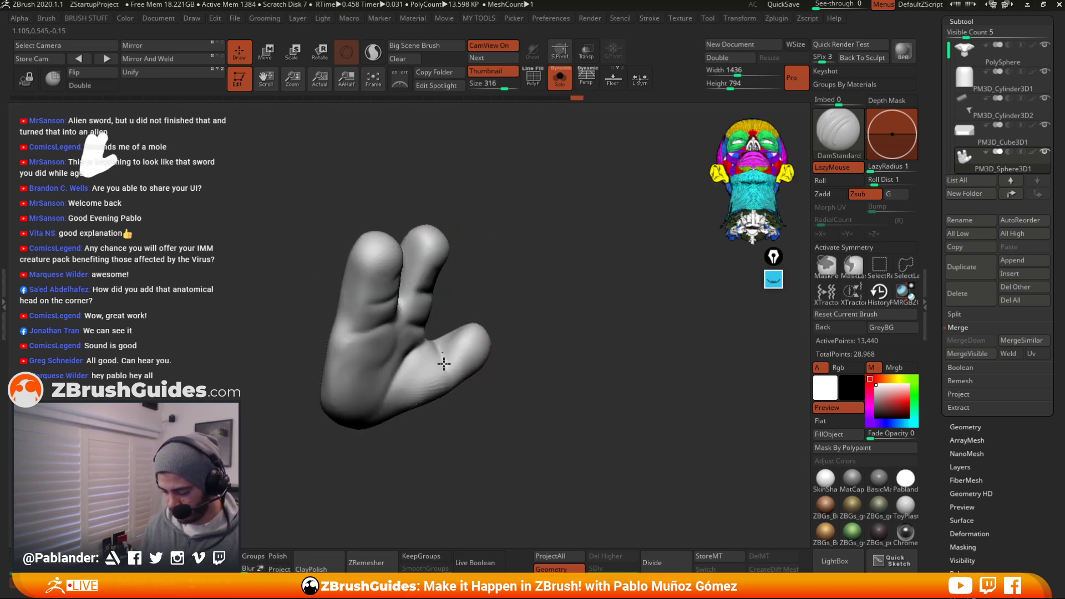
drag(444, 364, 450, 377)
drag(485, 376, 474, 360)
mouse_move(475, 296)
mouse_down()
mouse_move(523, 409)
mouse_move(500, 390)
mouse_up()
shift+drag(423, 397, 402, 419)
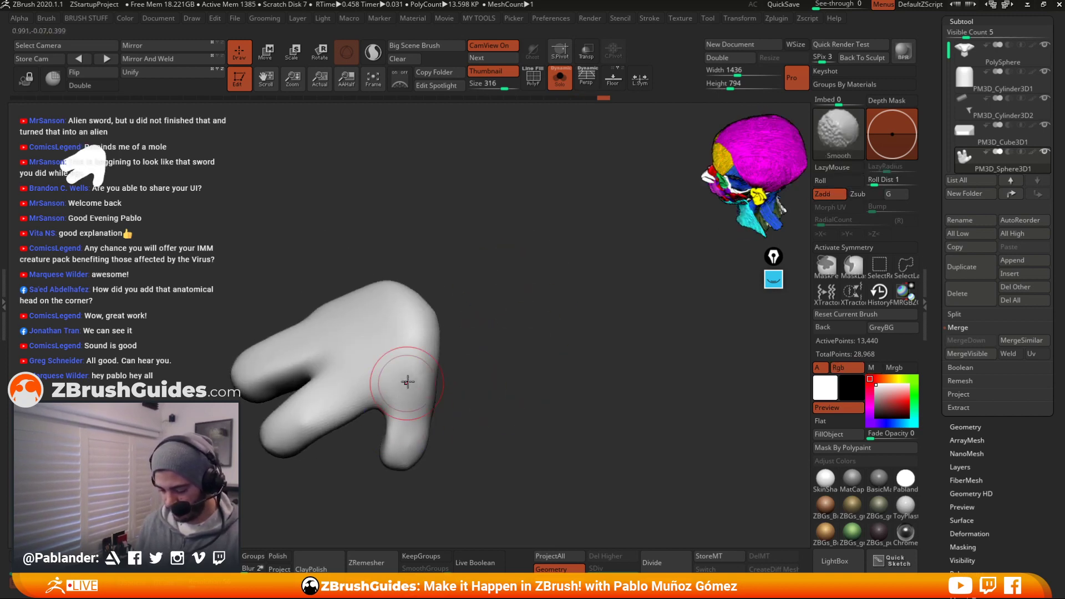
Build up knuckles on the back of the hand with the Clay brush and smooth them
drag(460, 347, 571, 302)
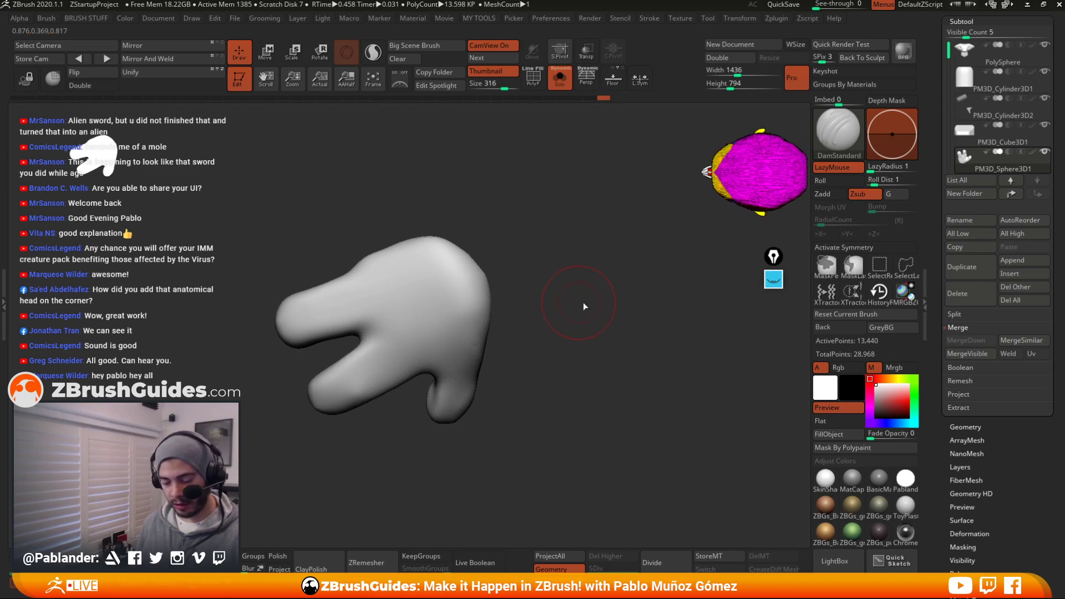
key(b)
key(c)
key(l)
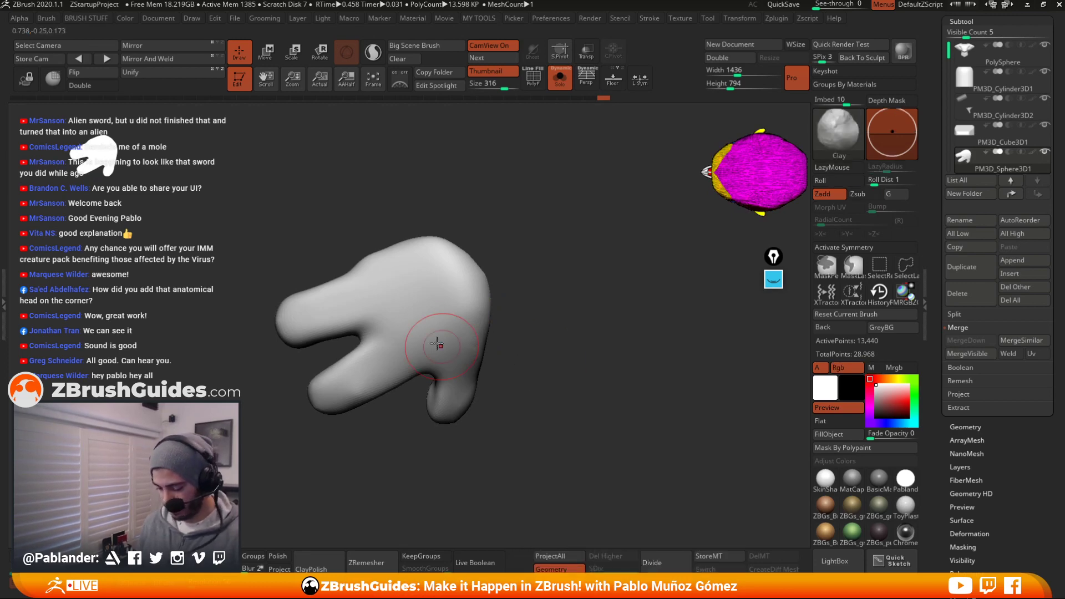
drag(417, 336, 391, 364)
mouse_move(375, 284)
mouse_down()
mouse_move(366, 295)
mouse_move(392, 285)
mouse_move(360, 277)
mouse_up()
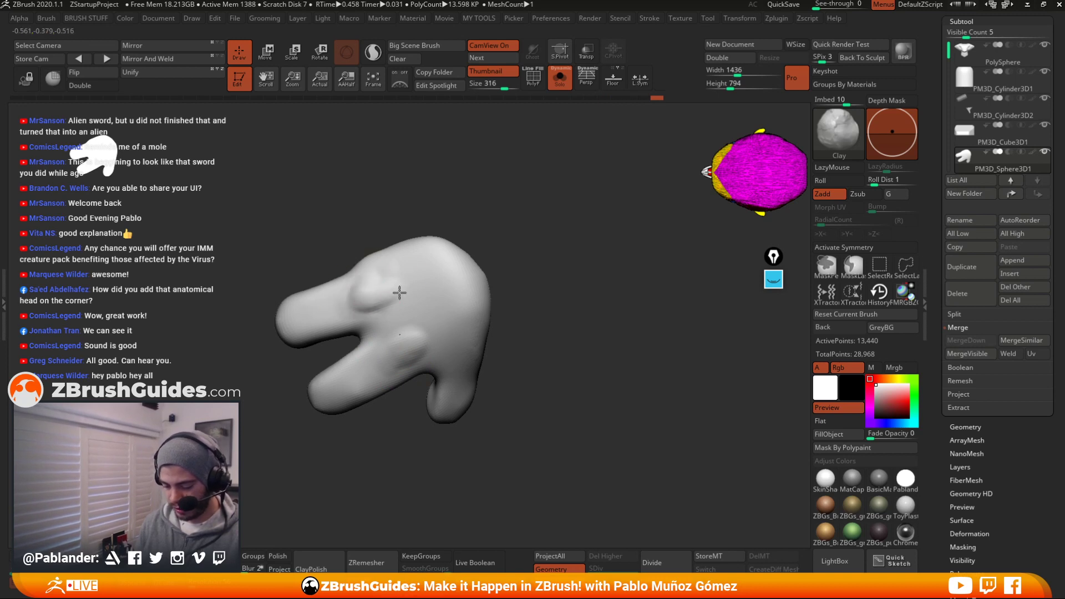
mouse_move(406, 351)
mouse_down()
mouse_move(386, 352)
mouse_move(419, 333)
mouse_move(377, 306)
mouse_up()
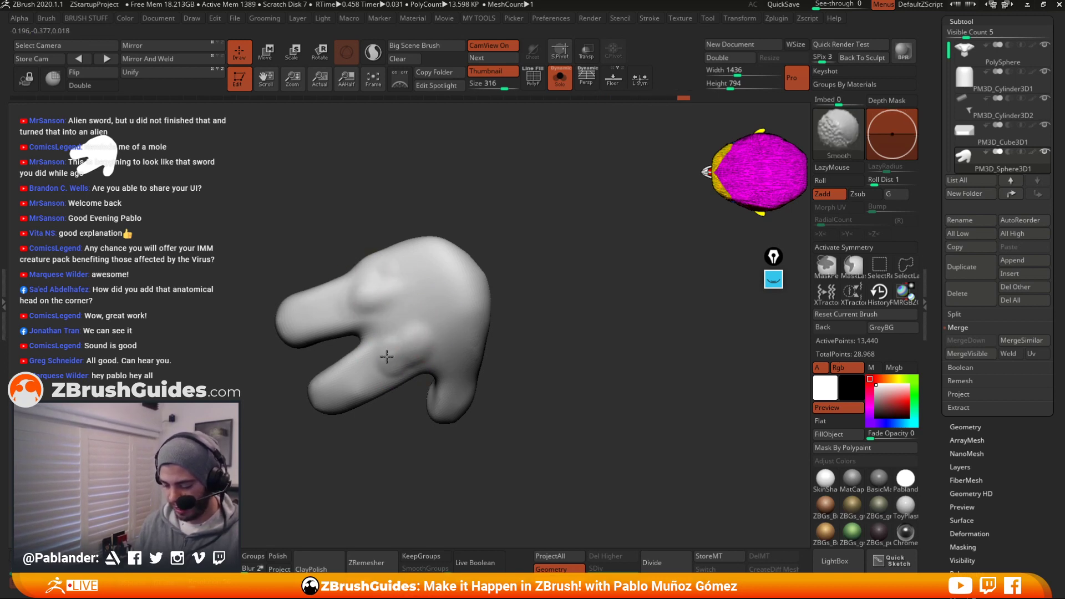
shift+drag(386, 356, 409, 368)
Undo the last stroke and pull out the side of the outer finger with the Move brush
drag(523, 319, 523, 334)
mouse_move(464, 374)
mouse_down()
mouse_move(467, 327)
mouse_move(558, 375)
mouse_move(564, 390)
mouse_move(586, 281)
mouse_move(601, 329)
mouse_move(577, 403)
mouse_move(561, 409)
mouse_move(543, 368)
mouse_move(507, 357)
mouse_up()
key(ctrl+z)
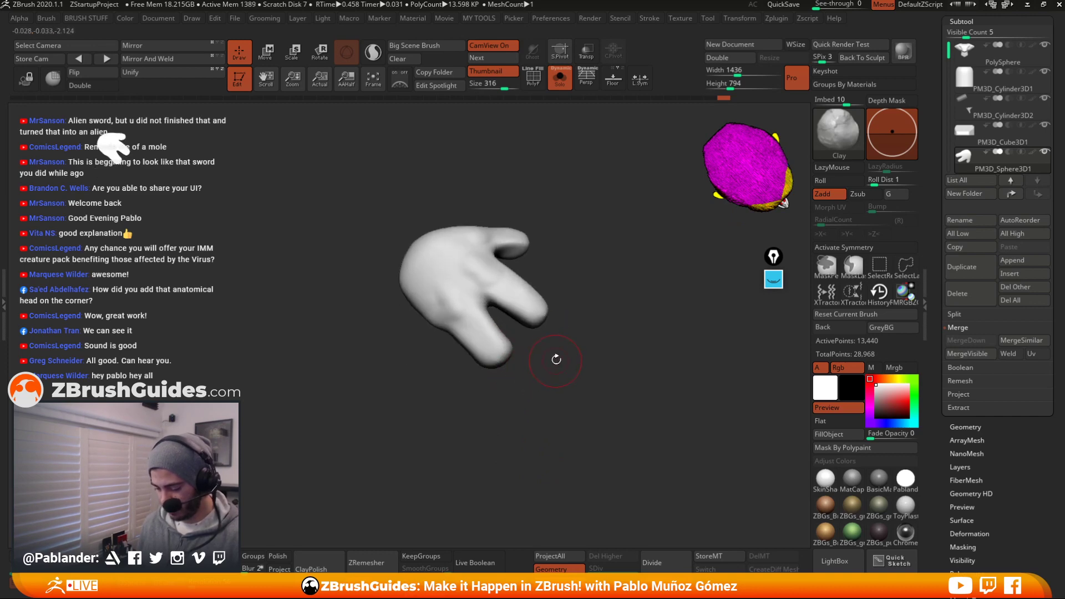
key(space)
key(1)
click(623, 356)
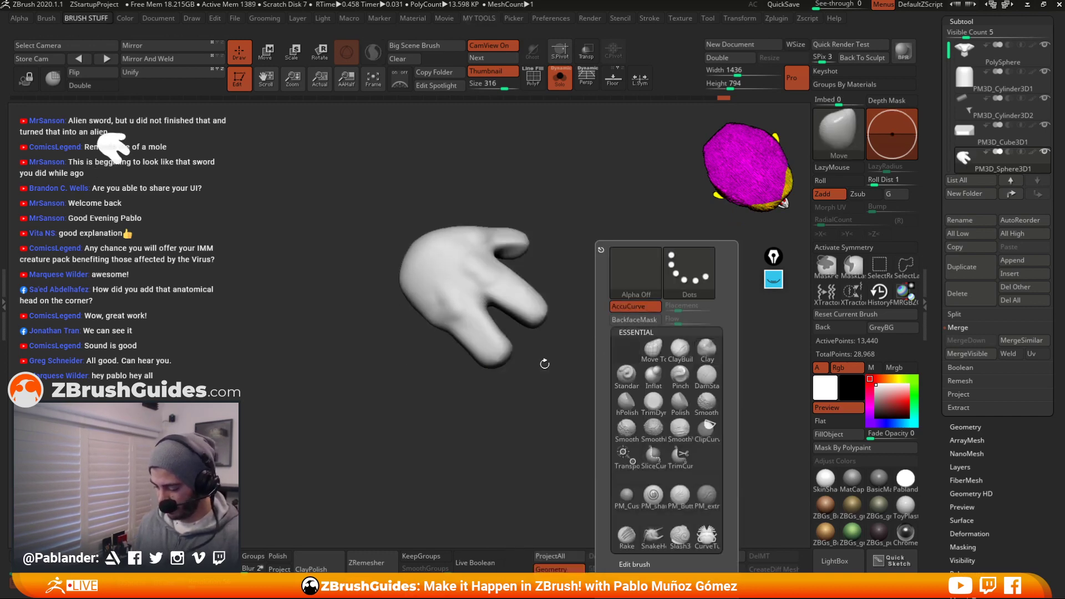
key(space)
mouse_move(453, 340)
mouse_down()
mouse_move(444, 346)
mouse_move(473, 372)
mouse_up()
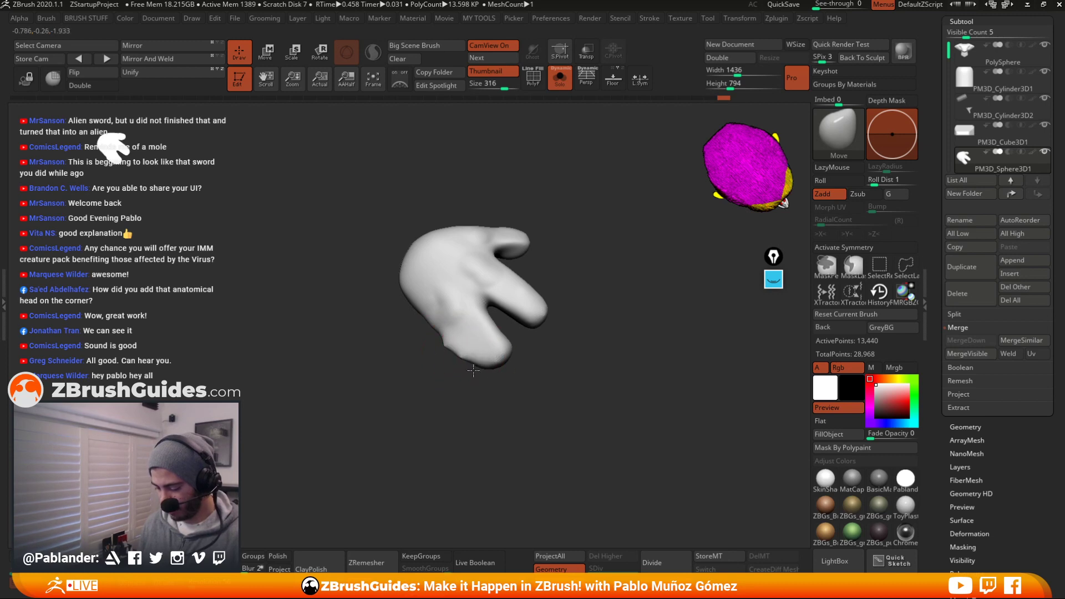
Refine the hand's side profile and spread the thumb and fingers with the Move brush, smoothing the outer finger
mouse_move(574, 416)
mouse_down()
mouse_move(581, 437)
mouse_move(499, 434)
mouse_move(601, 352)
mouse_move(616, 235)
mouse_move(578, 300)
mouse_move(488, 311)
mouse_move(530, 397)
mouse_move(550, 384)
mouse_move(468, 326)
mouse_up()
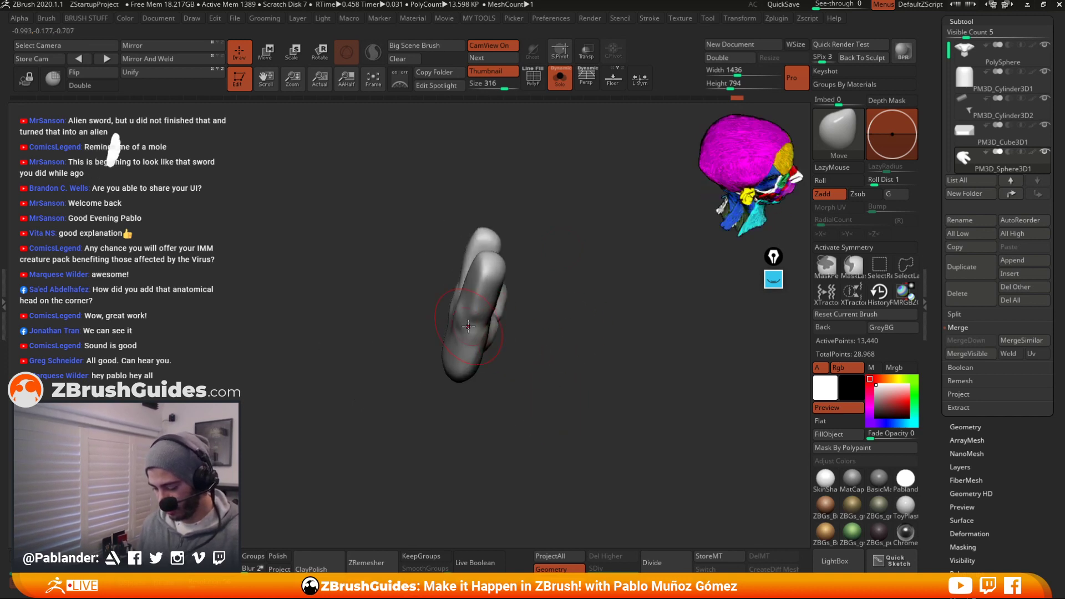
mouse_move(527, 279)
mouse_down()
mouse_move(488, 288)
mouse_move(501, 294)
mouse_up()
mouse_move(571, 261)
mouse_down()
mouse_move(588, 310)
mouse_move(534, 298)
mouse_up()
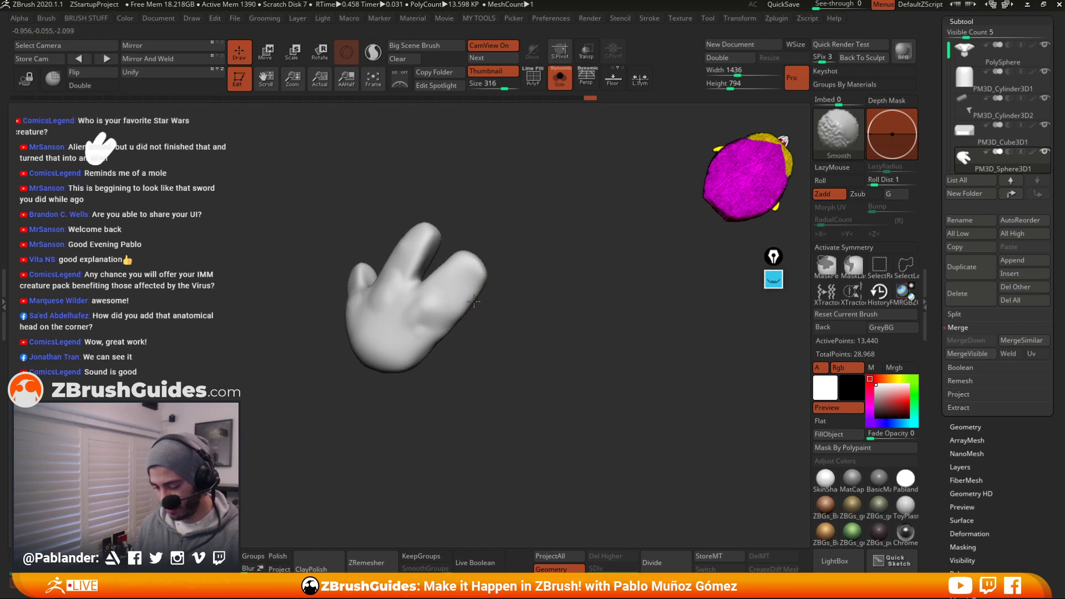
drag(479, 206, 408, 252)
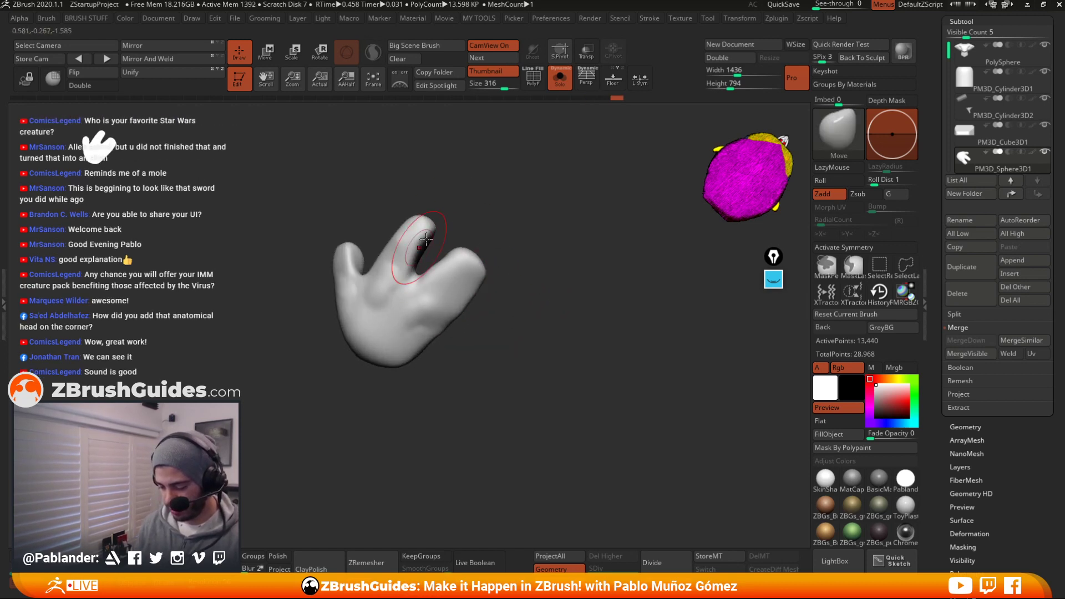
right_drag(408, 252, 390, 243)
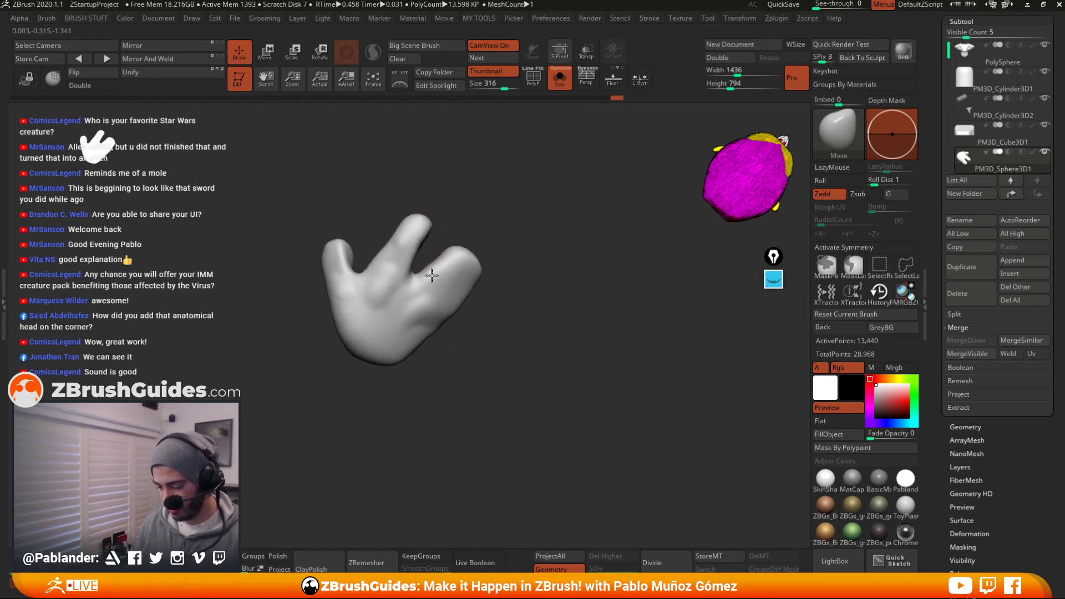
right_drag(431, 275, 486, 261)
Shape the tip of the outer finger with DamStandard creases and smoothing
key(b)
key(d)
key(s)
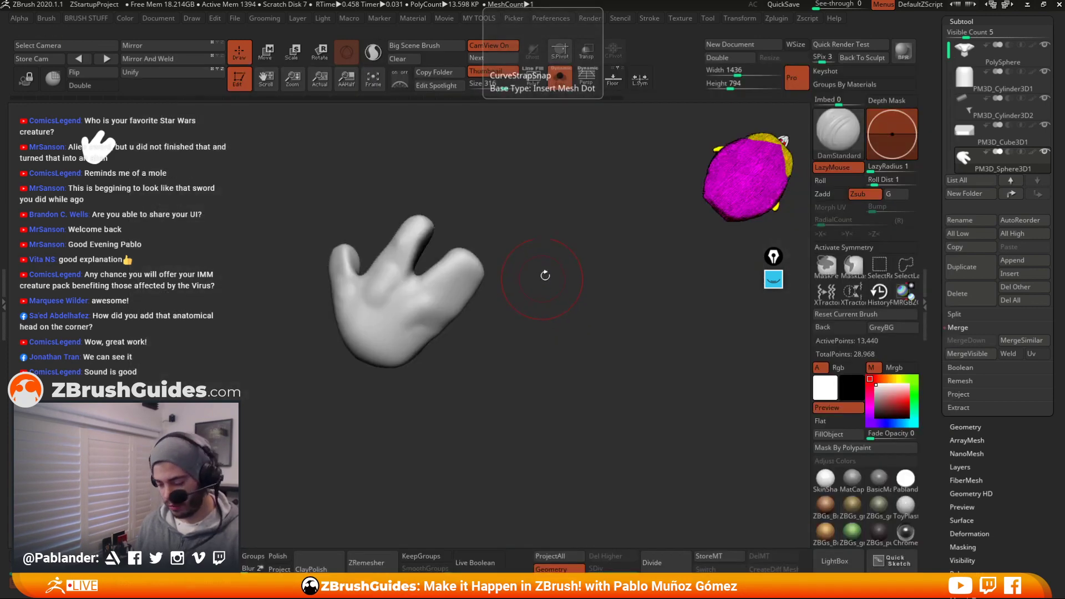
mouse_move(456, 274)
shift+mouse_down()
mouse_move(459, 285)
mouse_move(464, 272)
shift+mouse_up()
right_drag(451, 322, 453, 282)
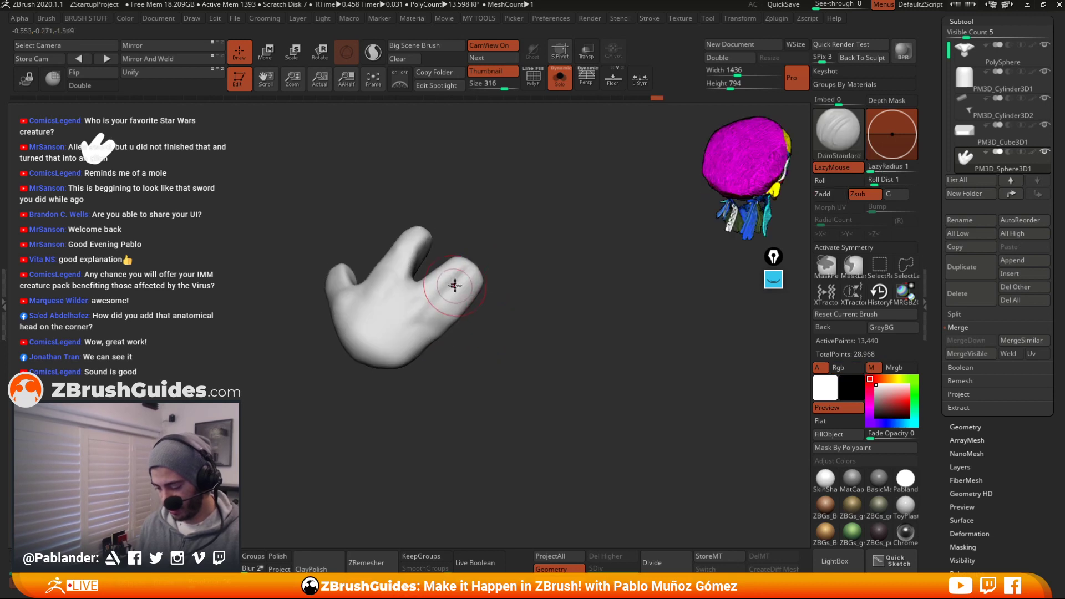
right_drag(514, 303, 466, 273)
mouse_move(466, 273)
shift+mouse_down()
mouse_move(475, 261)
mouse_move(485, 278)
shift+mouse_up()
right_drag(499, 281, 502, 257)
shift+drag(460, 268, 464, 300)
Add form to the back of the hand near the outer finger with the ClayBuildup brush
right_drag(479, 330, 568, 277)
key(b)
key(c)
key(b)
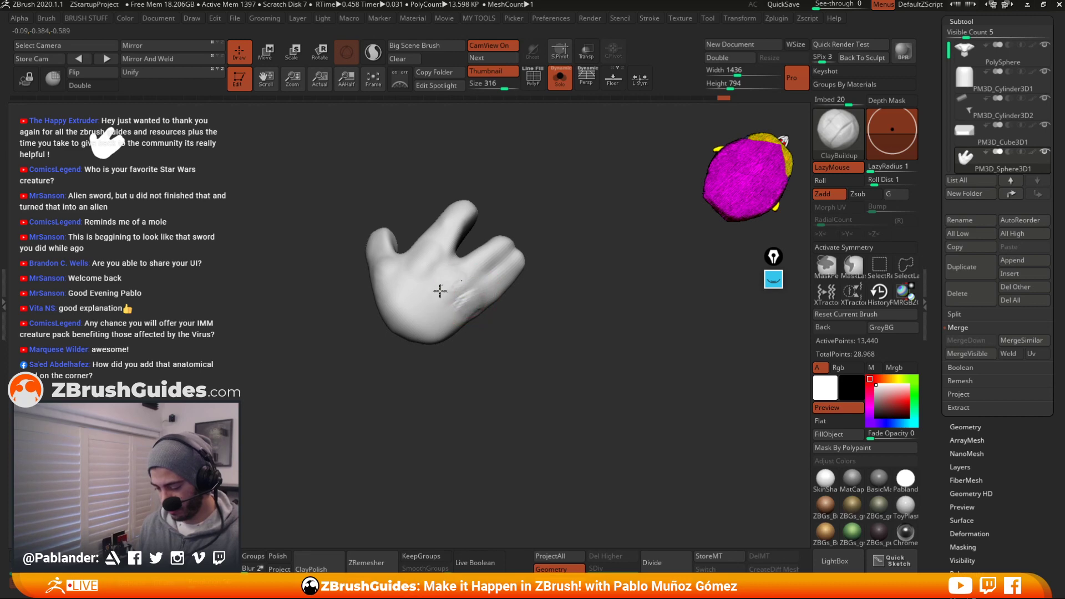
mouse_move(476, 290)
right_down()
mouse_move(573, 294)
mouse_move(589, 354)
mouse_move(601, 331)
mouse_move(597, 409)
mouse_move(594, 356)
mouse_move(565, 360)
mouse_move(625, 349)
mouse_move(601, 357)
right_up()
Show all subtools, centre the gizmo on the hand, and place the hand at the end of the arm
key(shift+s)
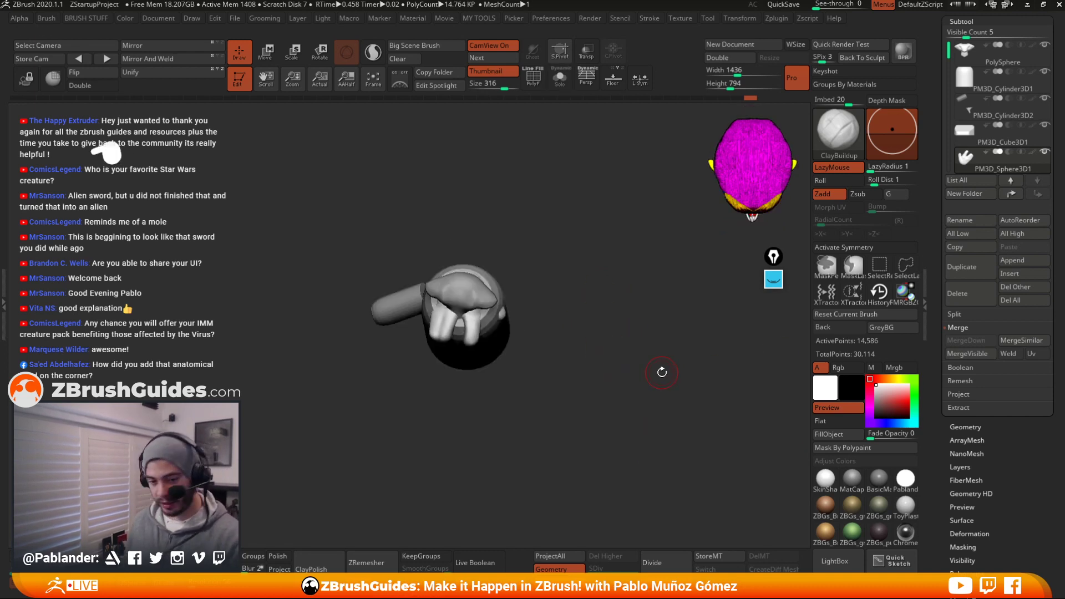
right_drag(582, 321, 587, 272)
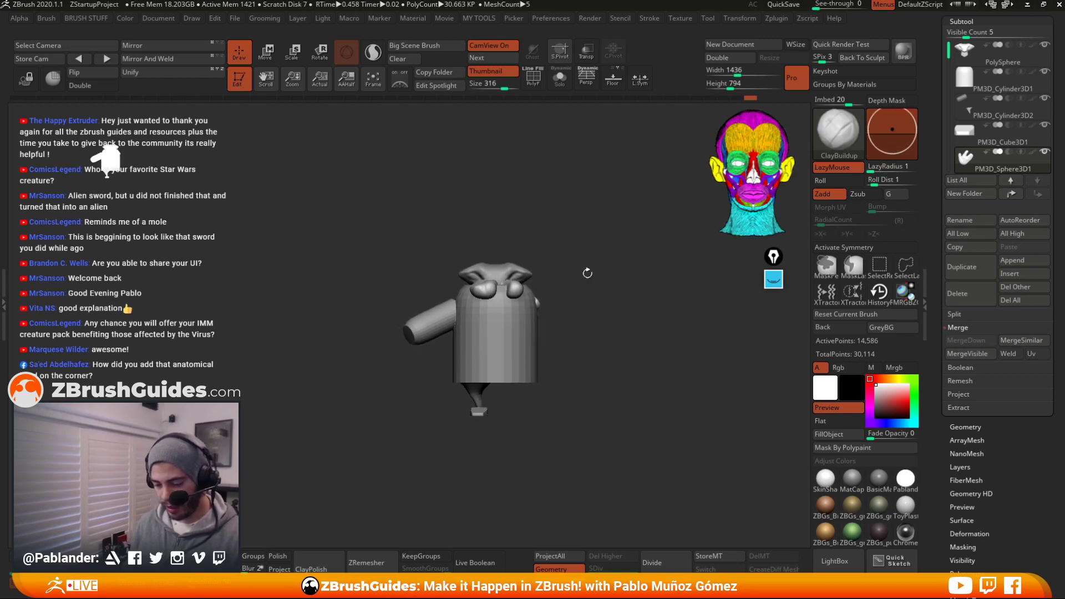
click(265, 52)
alt+click(530, 182)
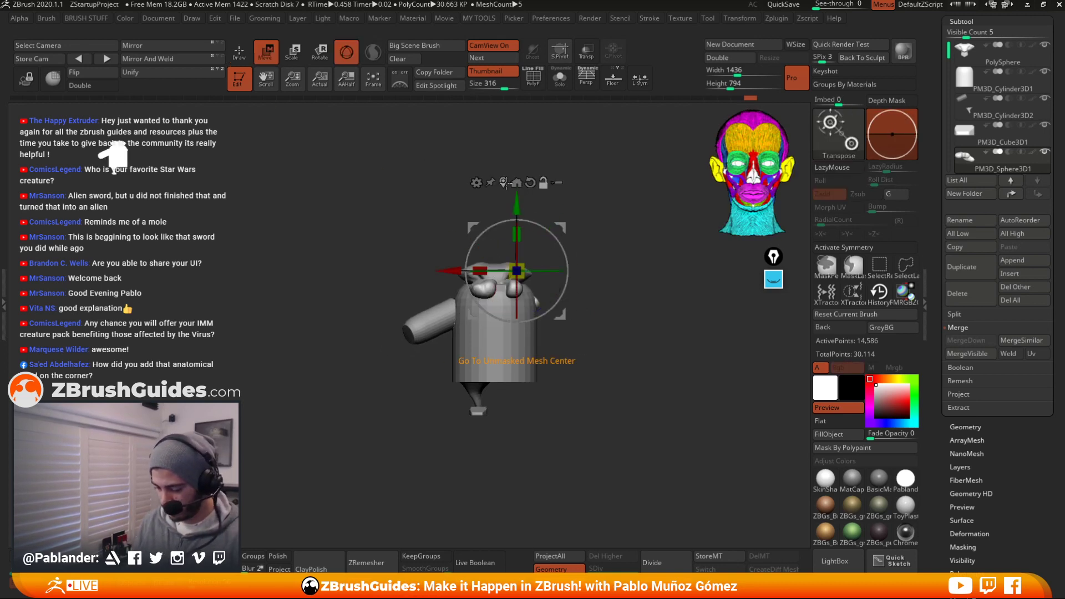
click(503, 182)
drag(538, 259, 446, 310)
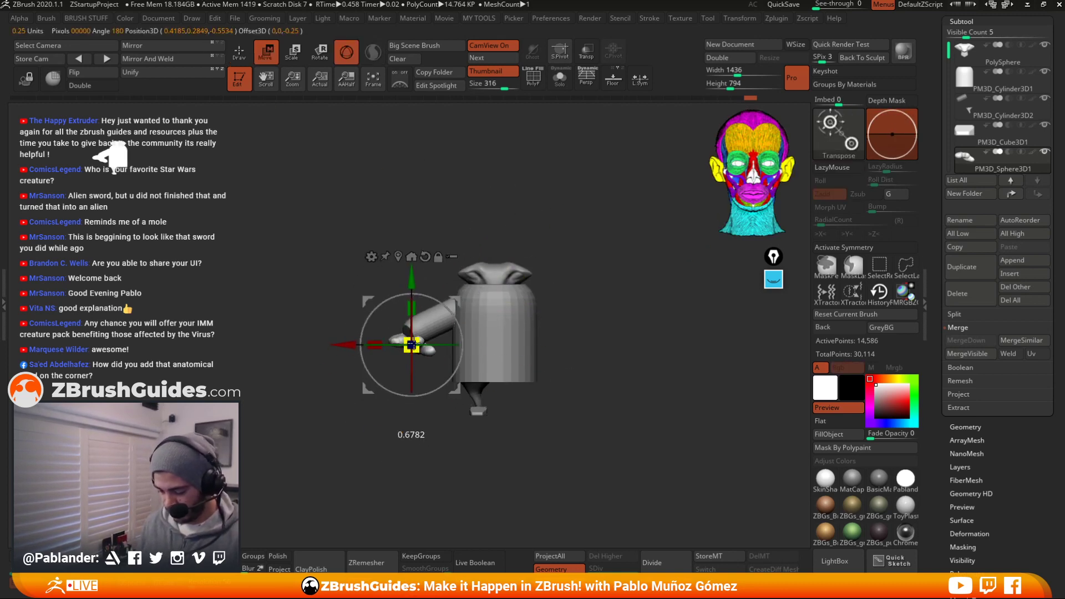
Try a smaller scale for the hand at the end of the arm and undo it
right_drag(508, 269, 630, 238)
drag(449, 310, 477, 296)
shift+right_drag(577, 260, 502, 253)
ctrl+right_drag(580, 226, 511, 314)
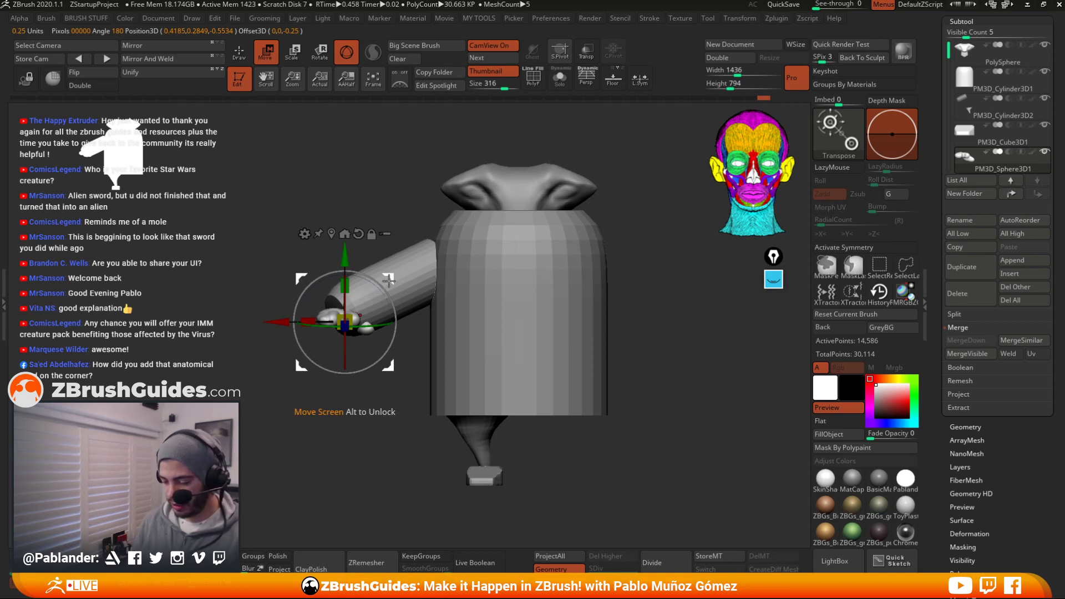
key(ctrl+z)
key(ctrl+z)
key(ctrl+z)
key(ctrl+z)
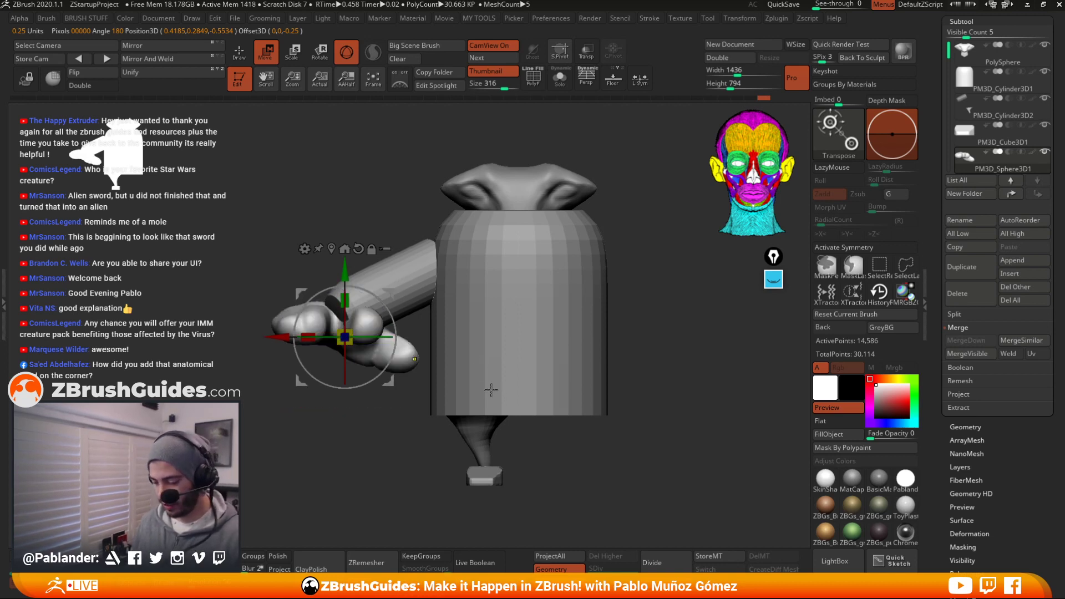
Hide the cylinder subtools of the body and arm, leaving the head, foot and hand visible
click(1044, 71)
click(1045, 98)
alt+drag(641, 330, 608, 360)
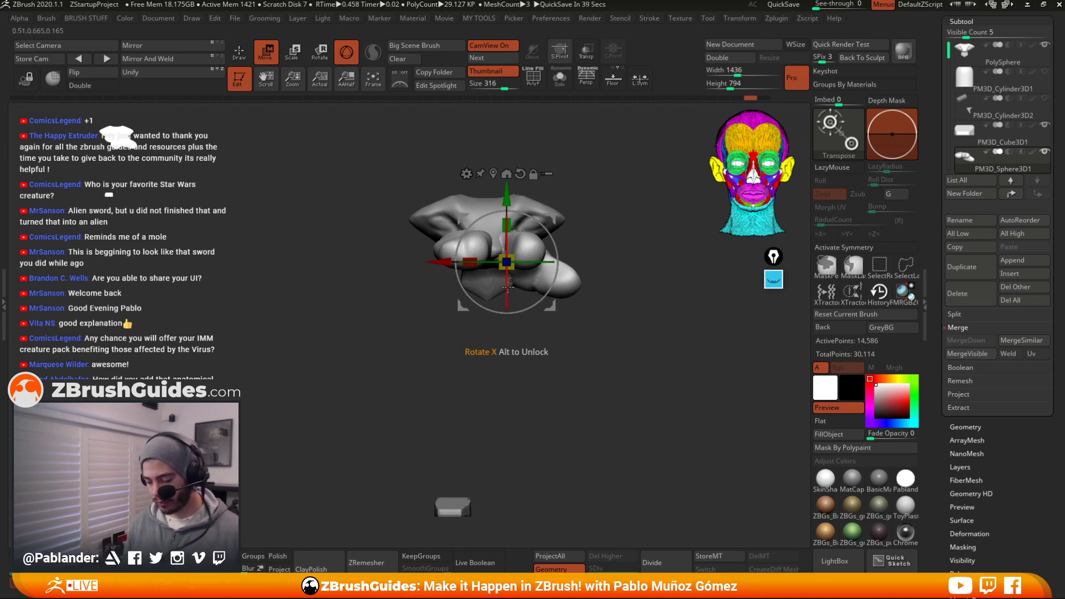
Rotate the hand so its fingers point down, move it beside the head, and scale it down
drag(506, 238, 507, 316)
drag(549, 219, 333, 250)
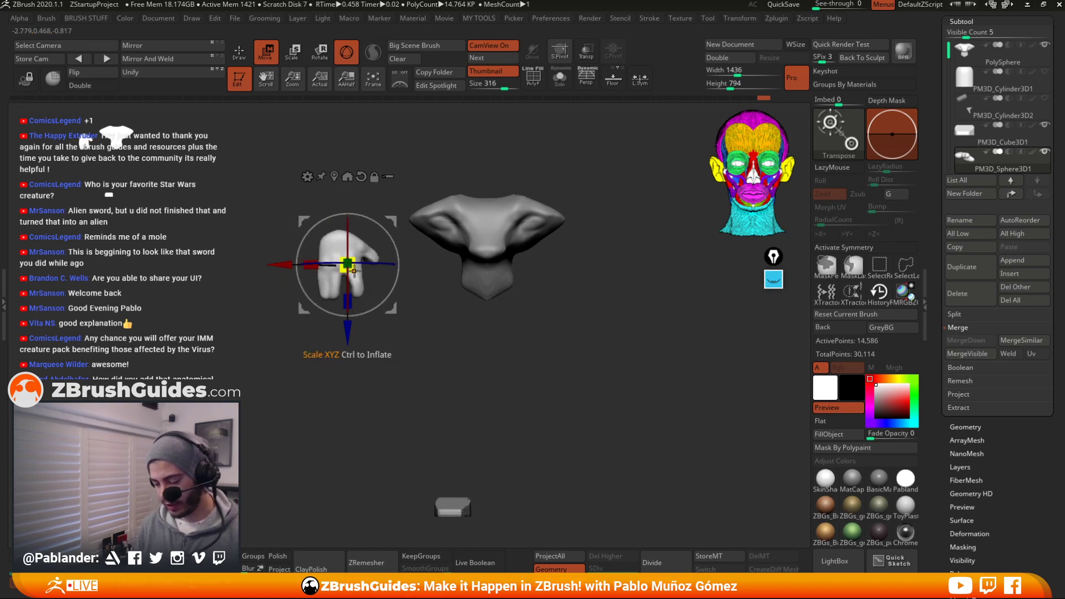
drag(385, 221, 420, 223)
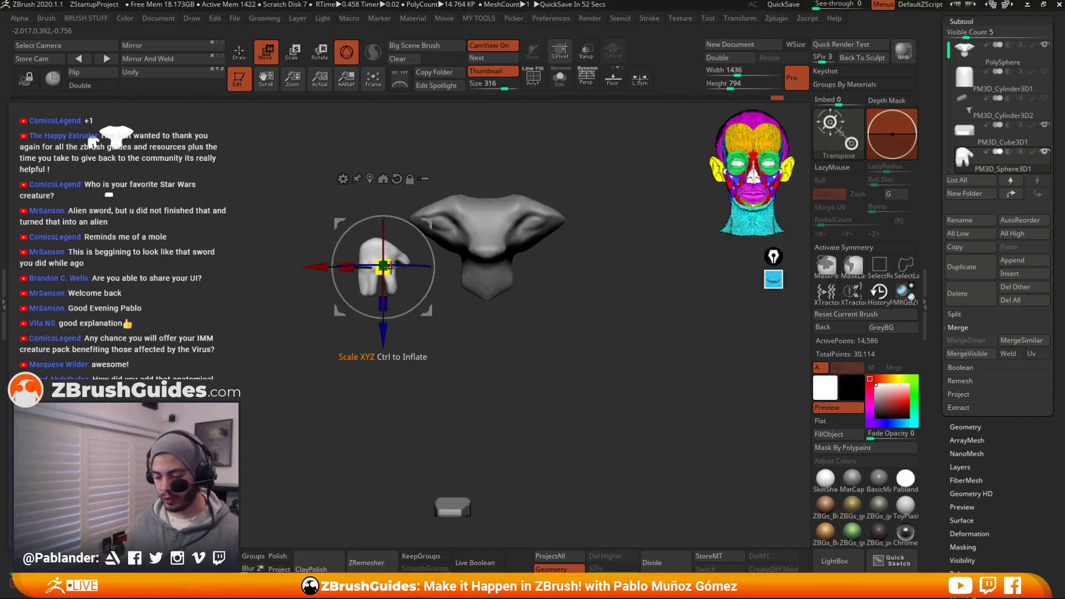
Turn the hand so its fingers point up beside the head and adjust its scale
drag(391, 269, 612, 464)
click(555, 332)
drag(364, 254, 373, 249)
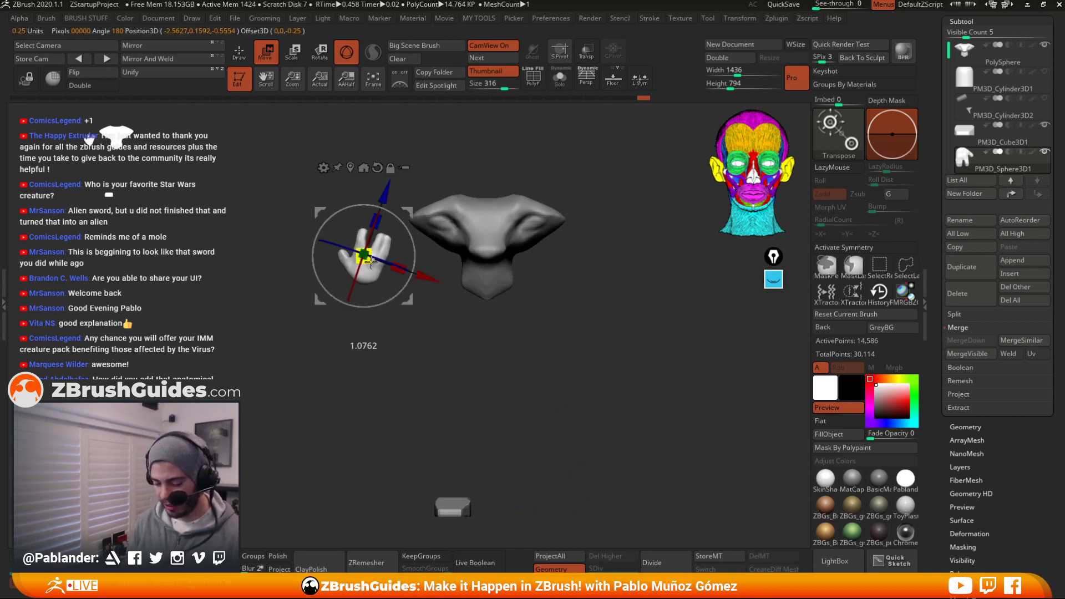
Move the hand lower and show the torso cylinder and the arm and leg subtools
drag(410, 205, 414, 249)
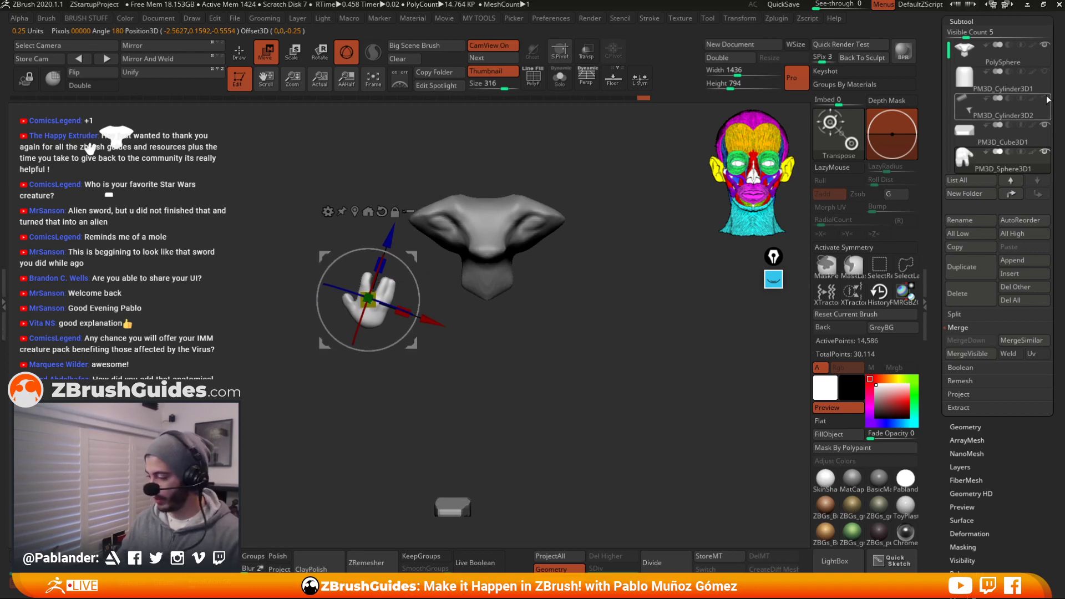
click(1044, 72)
click(1045, 98)
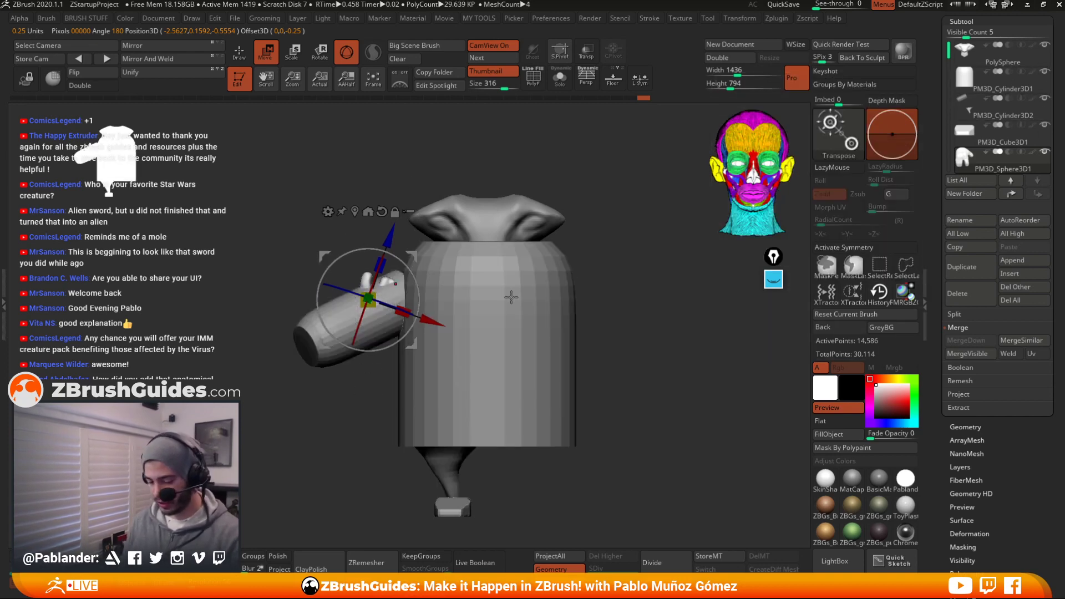
Move and rotate the hand so it sits at the open end of the arm cylinder
drag(414, 272, 317, 359)
drag(329, 291, 330, 298)
drag(351, 237, 384, 335)
drag(324, 355, 360, 326)
drag(567, 296, 535, 241)
shift+drag(622, 226, 609, 238)
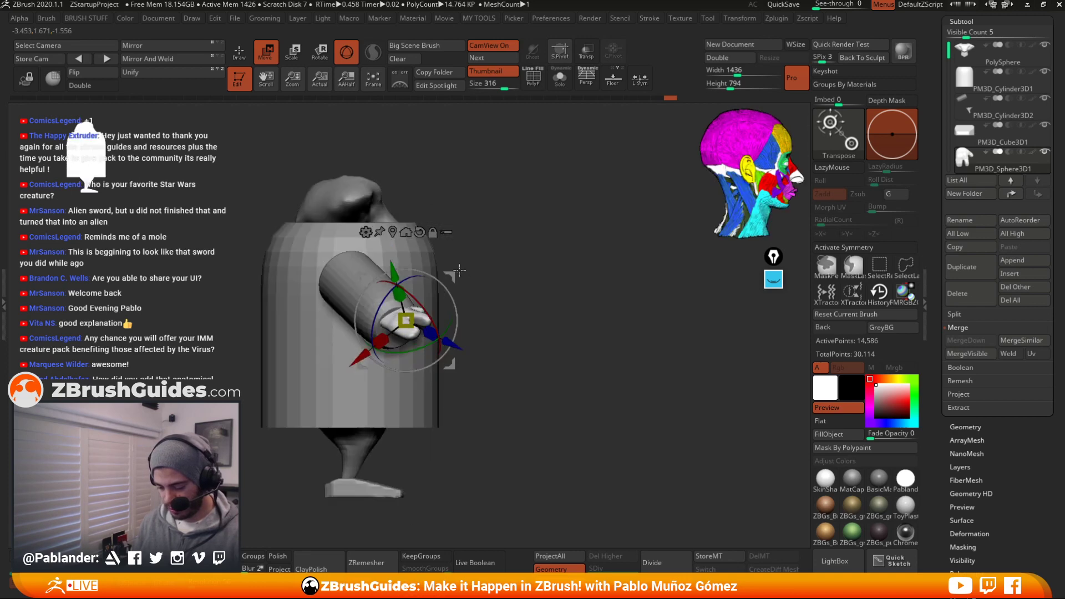
drag(450, 283, 458, 278)
drag(549, 283, 446, 283)
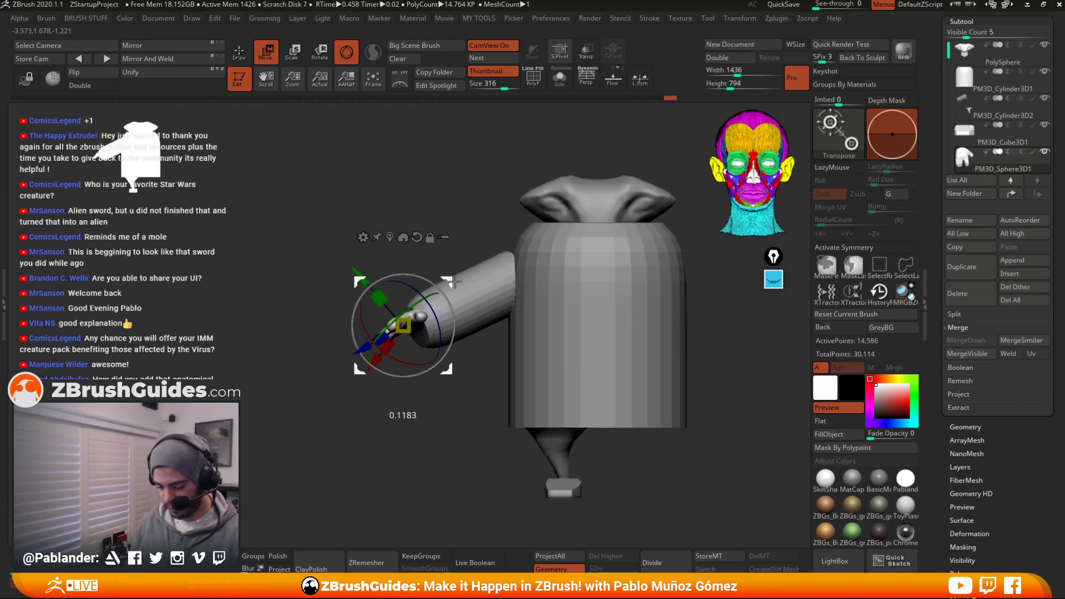
Fine-tune the hand's rotation and position so it extends forward out of the arm's open end
drag(477, 221, 452, 334)
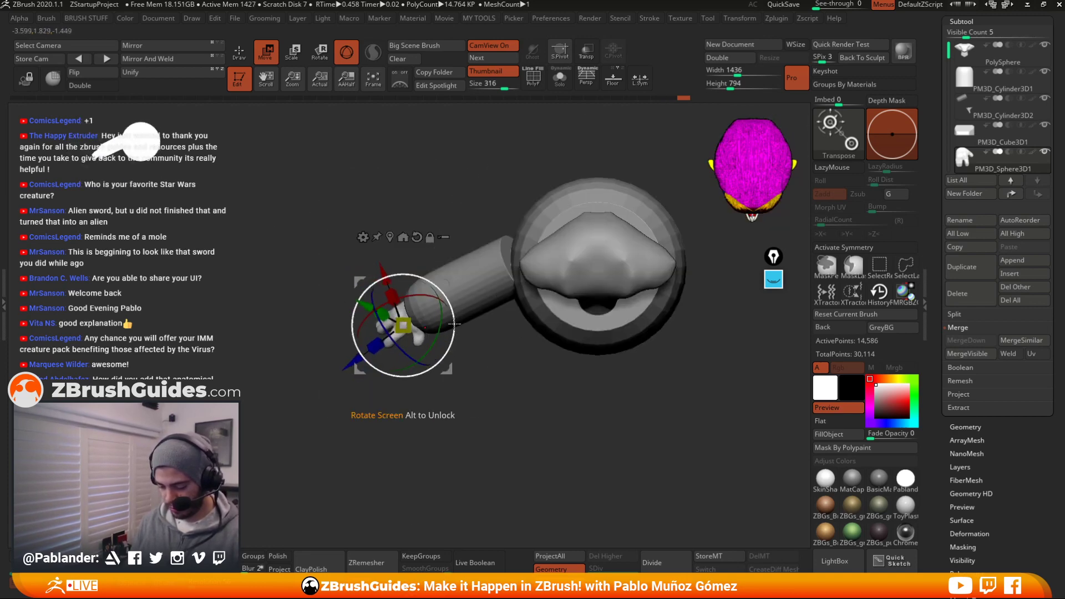
drag(447, 281, 442, 278)
drag(476, 347, 468, 279)
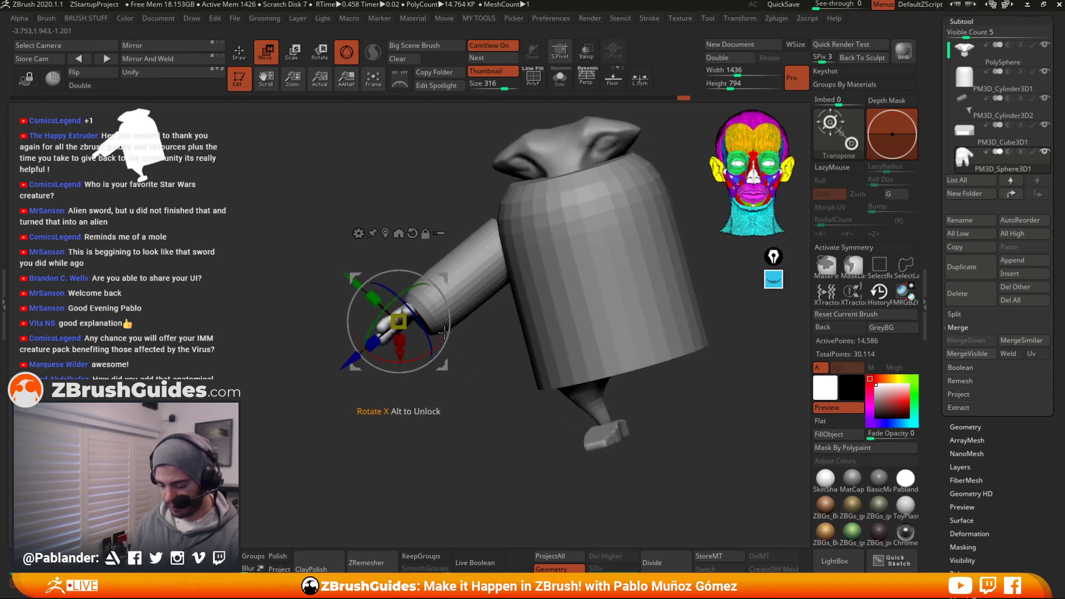
drag(440, 344, 446, 331)
drag(447, 282, 453, 289)
shift+drag(476, 348, 514, 352)
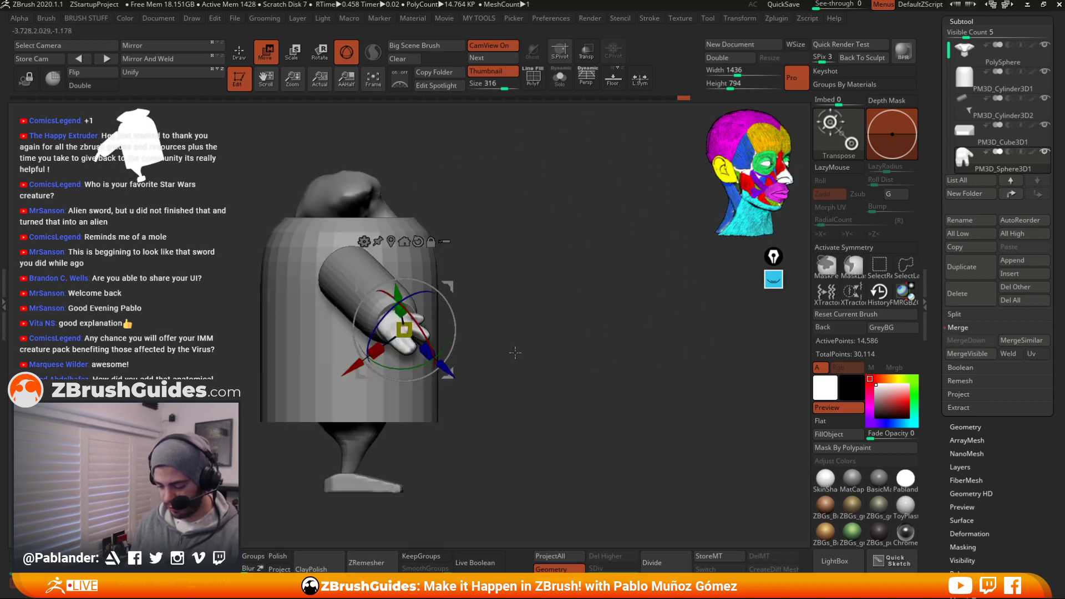
drag(451, 283, 456, 280)
key(q)
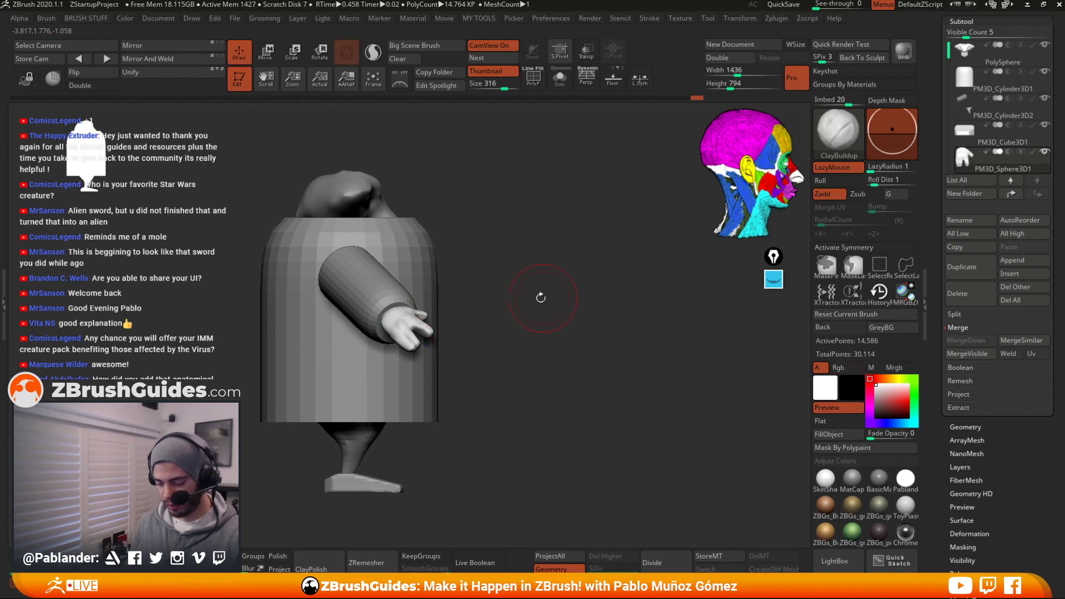
Examine how the hand fits the arm from the front, the side and below
mouse_move(540, 297)
alt+mouse_down()
mouse_move(627, 288)
mouse_move(604, 280)
alt+mouse_up()
mouse_move(523, 366)
alt+mouse_down()
mouse_move(457, 365)
mouse_move(659, 301)
mouse_move(632, 306)
alt+mouse_up()
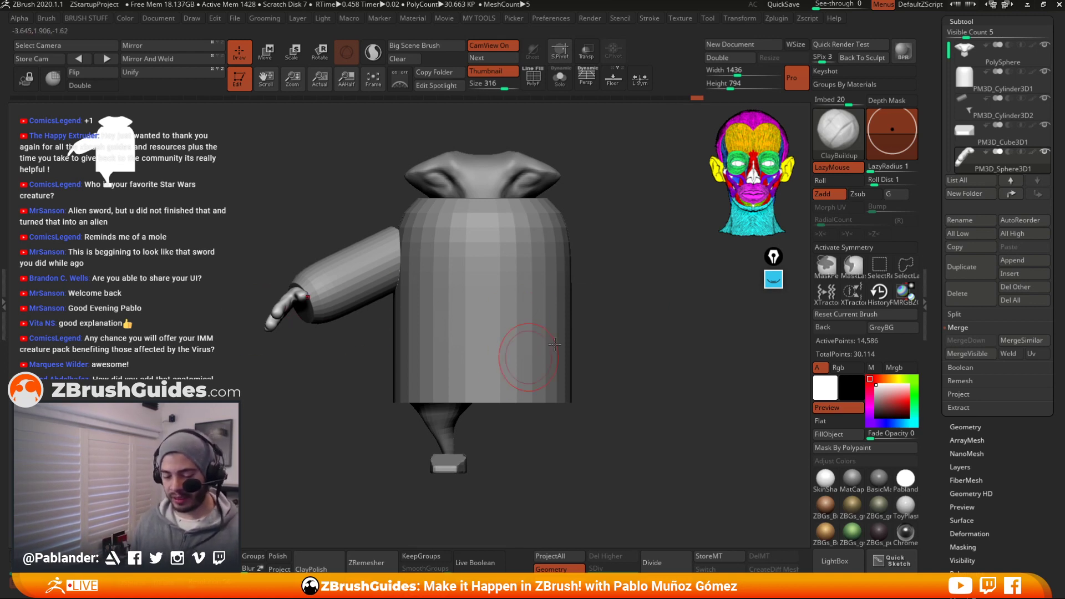
drag(602, 295, 635, 269)
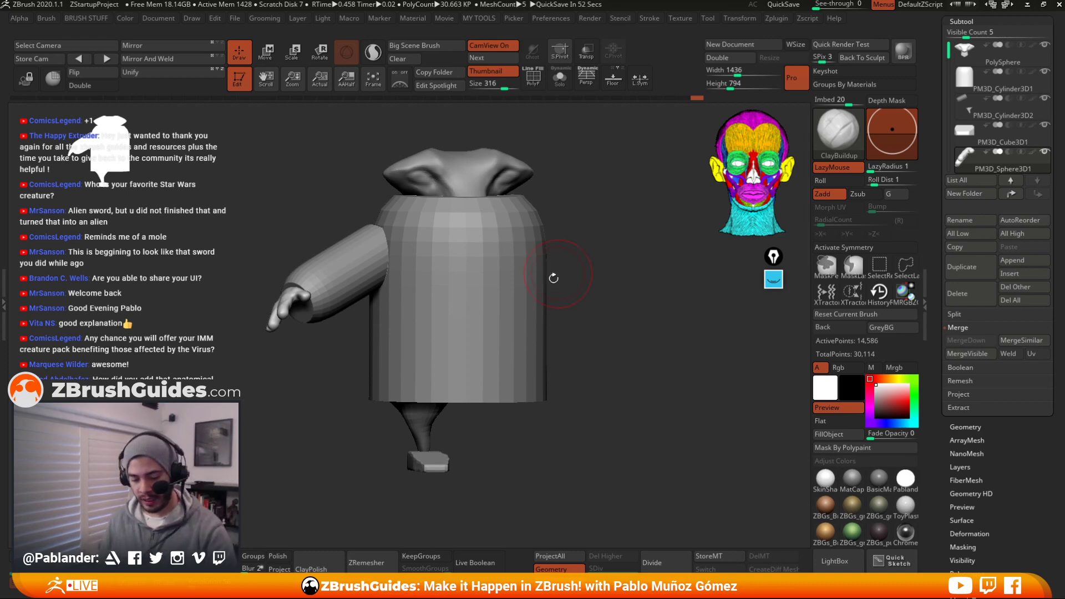
alt+right_drag(322, 292, 433, 310)
right_drag(311, 355, 438, 320)
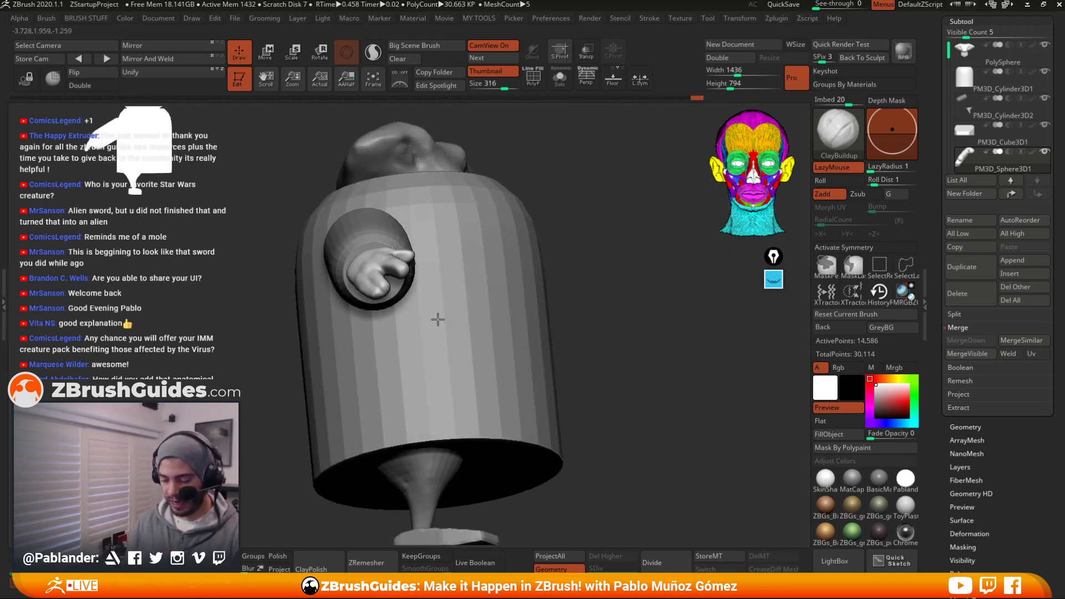
right_drag(583, 214, 532, 256)
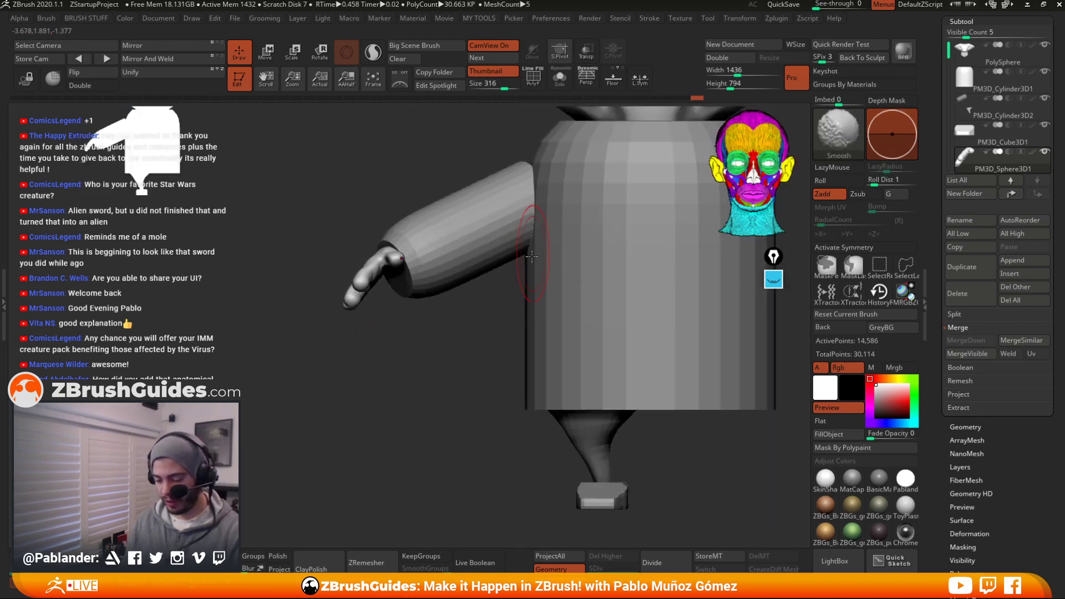
alt+right_drag(658, 289, 532, 290)
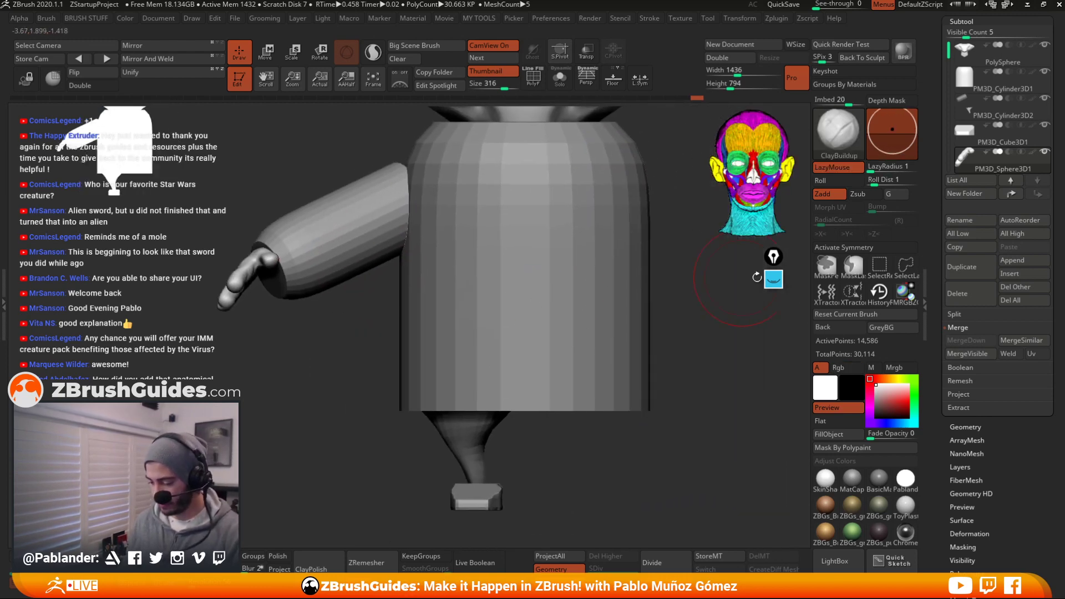
Annotate the hand and arm lines in magenta and the arm's underside in blue, and clear the annotations
click(773, 279)
click(773, 396)
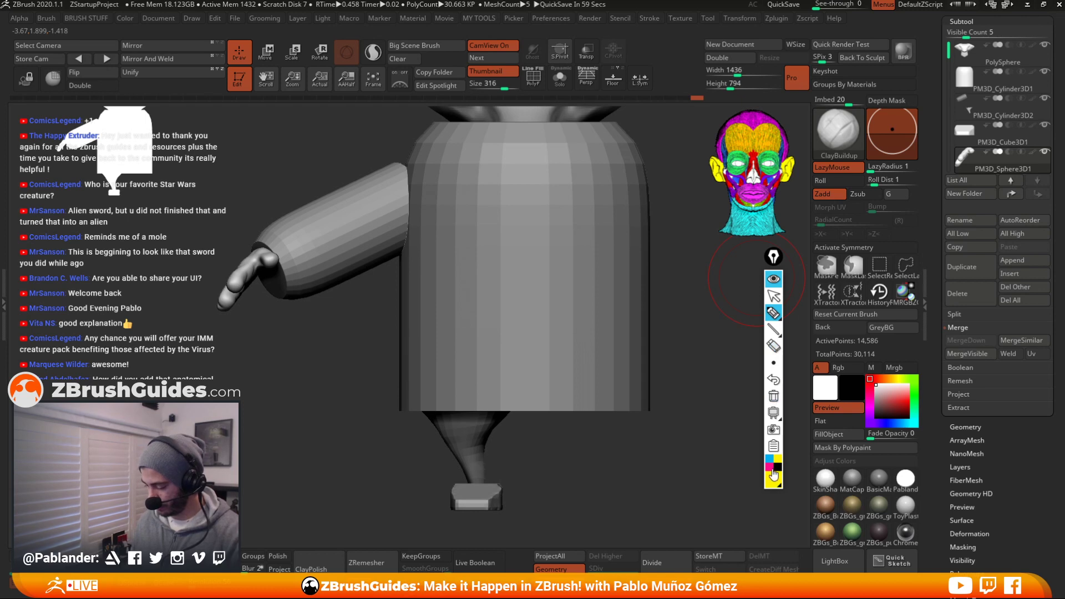
mouse_move(268, 256)
mouse_down()
mouse_move(226, 304)
mouse_move(274, 243)
mouse_move(427, 158)
mouse_move(303, 252)
mouse_move(460, 211)
mouse_up()
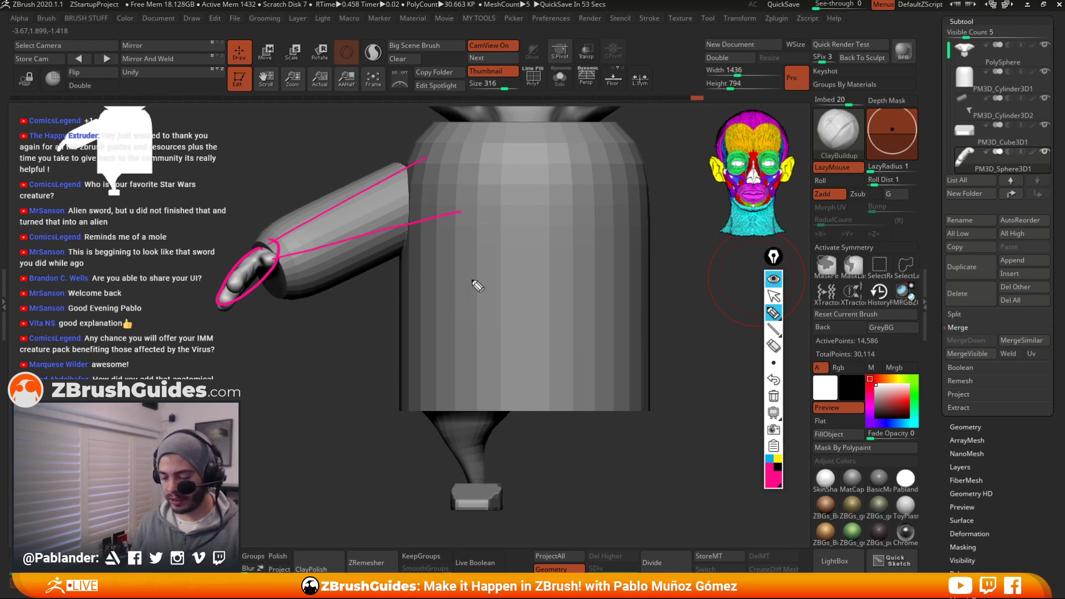
click(771, 461)
mouse_move(268, 265)
mouse_down()
mouse_move(280, 305)
mouse_move(334, 256)
mouse_move(308, 306)
mouse_move(413, 222)
mouse_move(278, 318)
mouse_up()
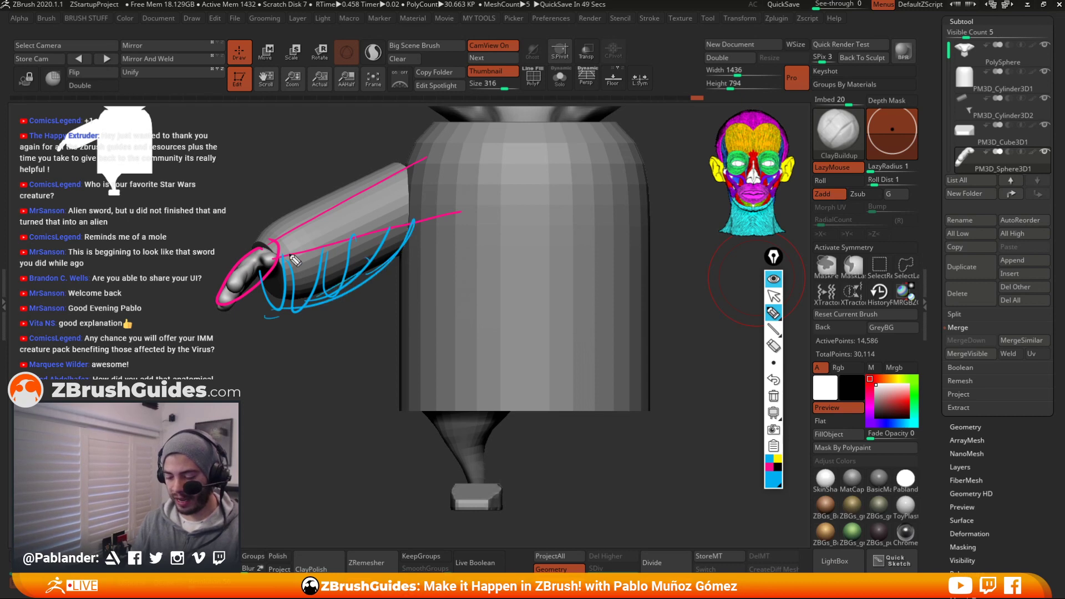
click(773, 396)
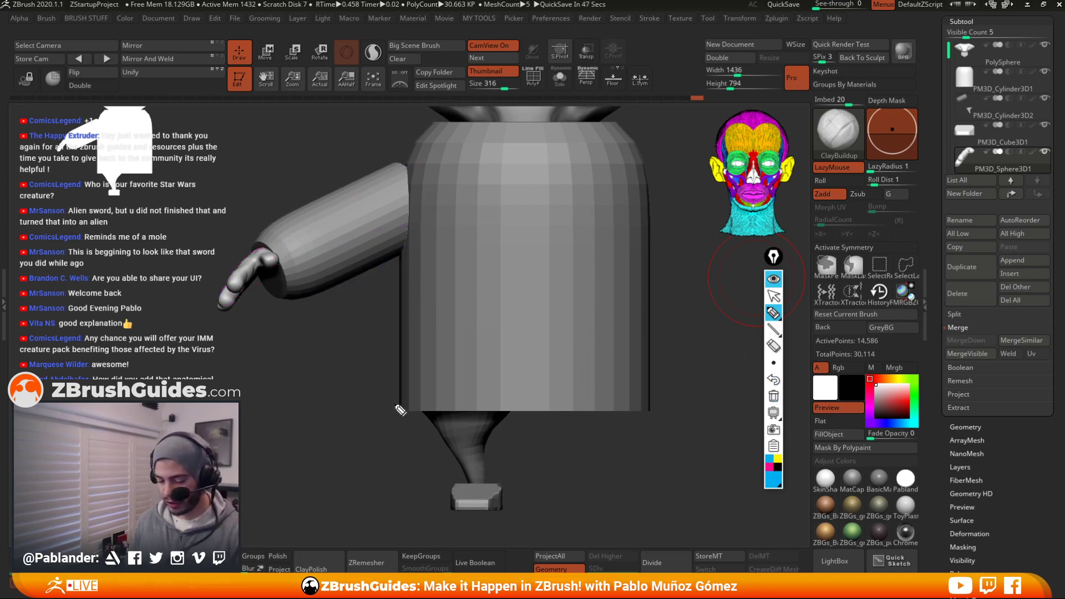
click(773, 296)
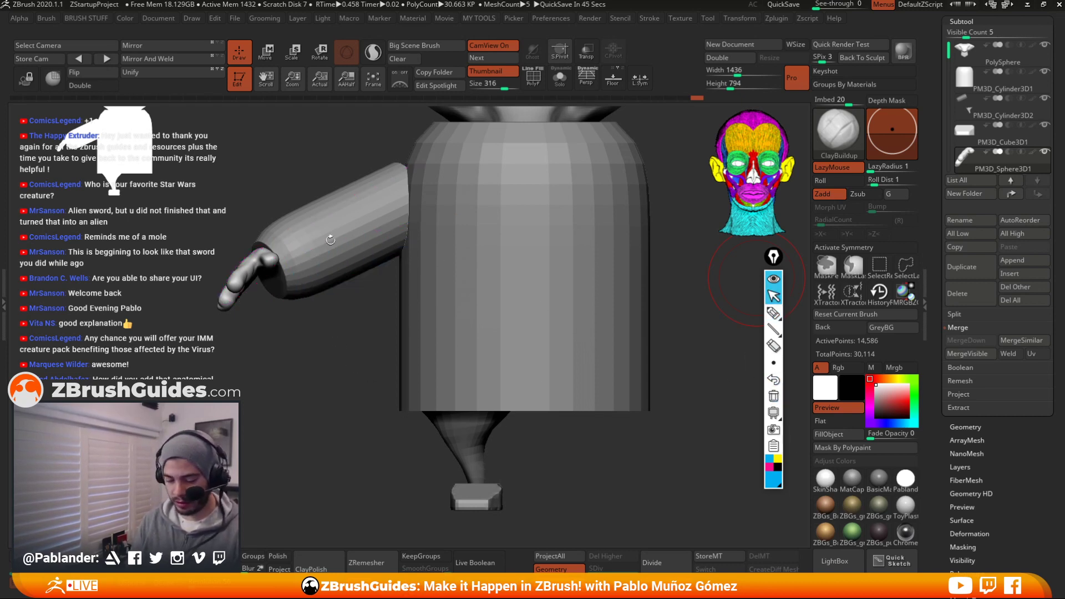
Try to move the hand slightly lower at the end of the arm
key(w)
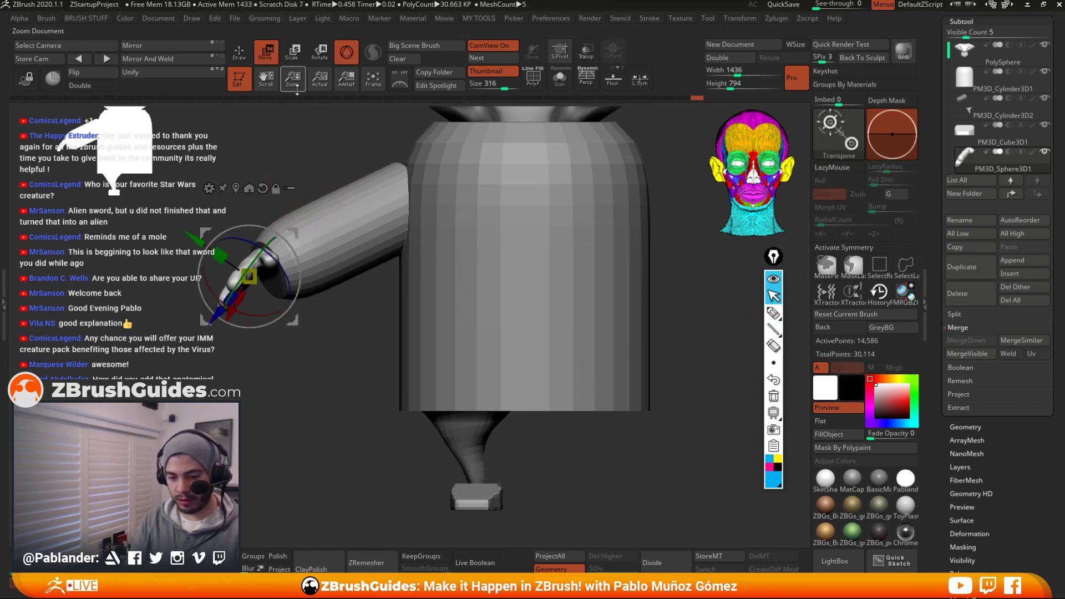
drag(295, 231, 299, 243)
key(q)
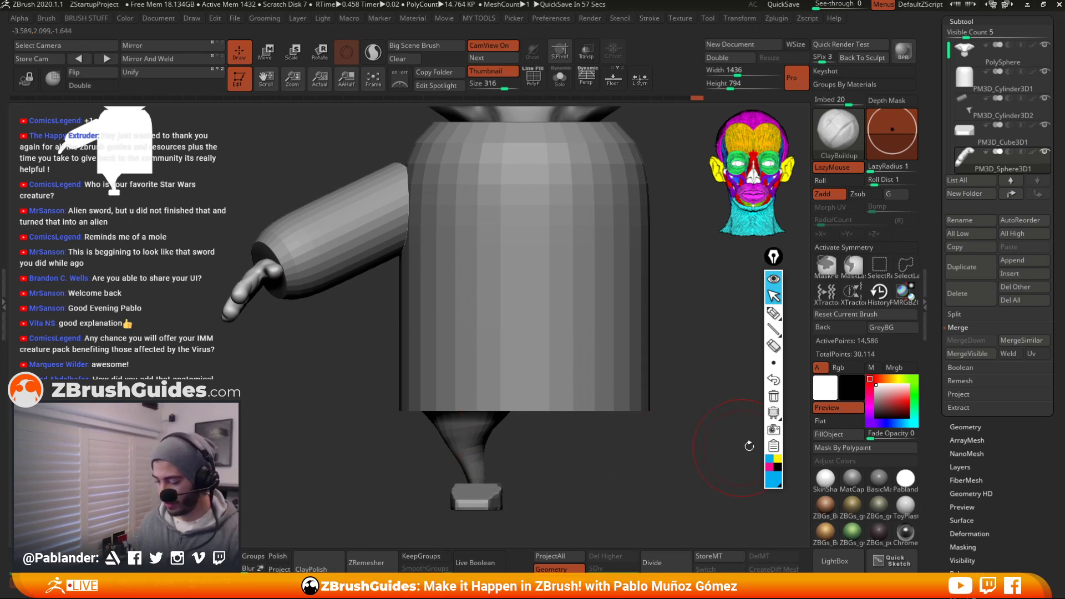
Annotate two magenta arm lines from the wrist, blue hatching below and yellow hatching above them, and clear everything
click(769, 466)
click(773, 363)
click(773, 314)
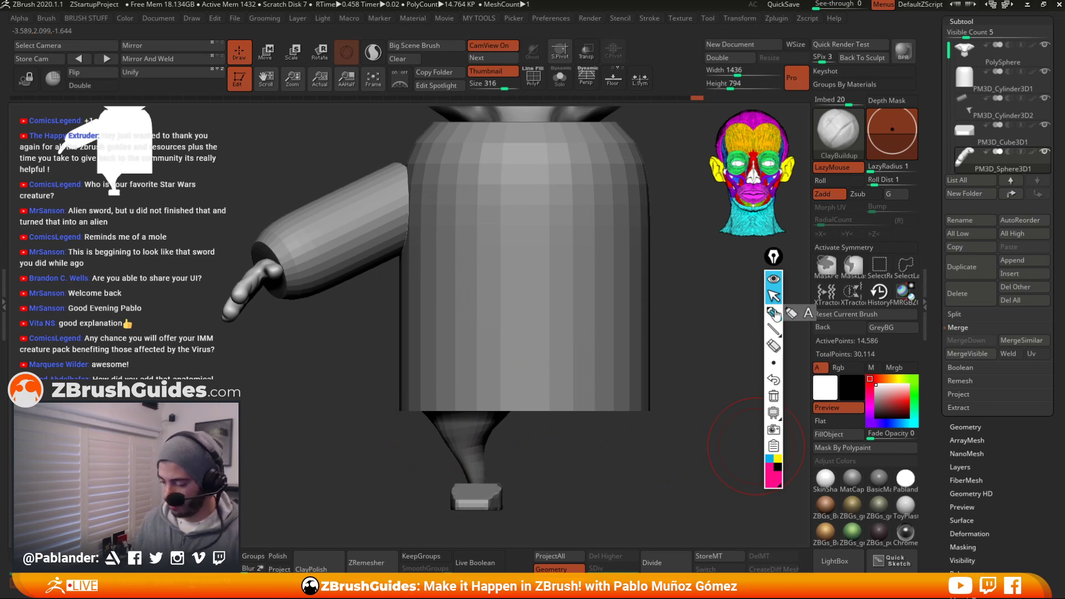
mouse_move(265, 262)
mouse_down()
mouse_move(411, 180)
mouse_move(433, 222)
mouse_up()
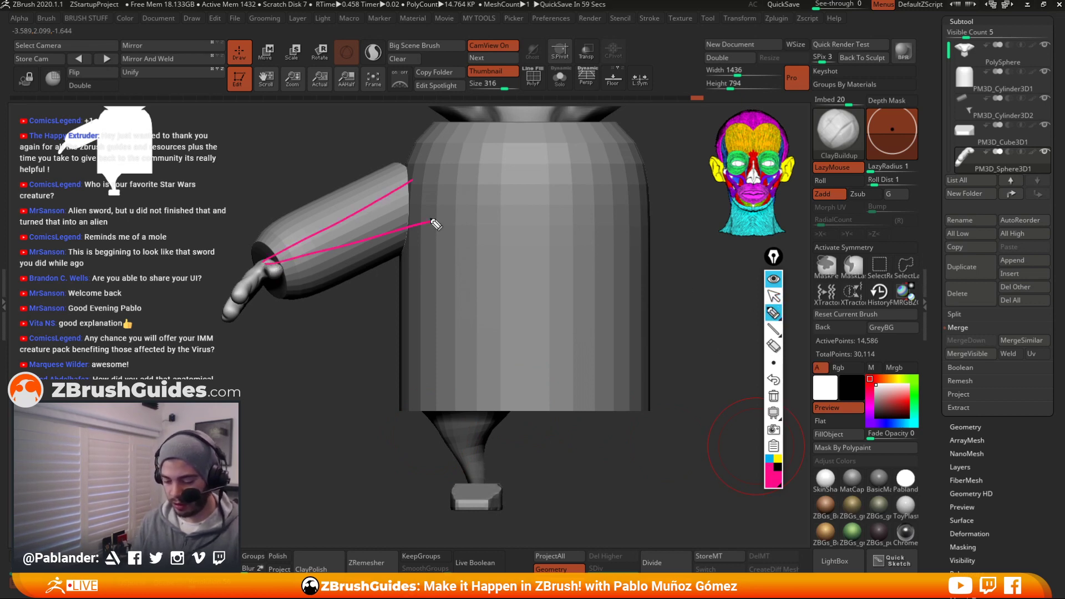
click(774, 470)
mouse_move(272, 265)
mouse_down()
mouse_move(291, 285)
mouse_move(349, 275)
mouse_move(300, 303)
mouse_move(281, 265)
mouse_move(312, 292)
mouse_move(390, 252)
mouse_move(401, 233)
mouse_up()
click(778, 459)
mouse_move(270, 256)
mouse_down()
mouse_move(324, 213)
mouse_move(366, 208)
mouse_move(409, 158)
mouse_up()
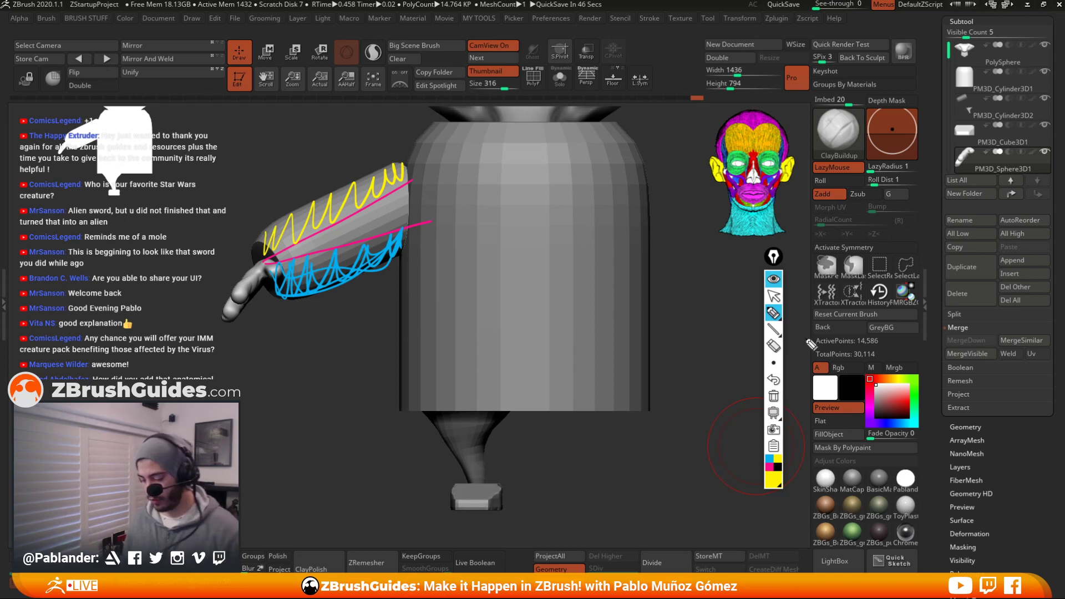
click(773, 396)
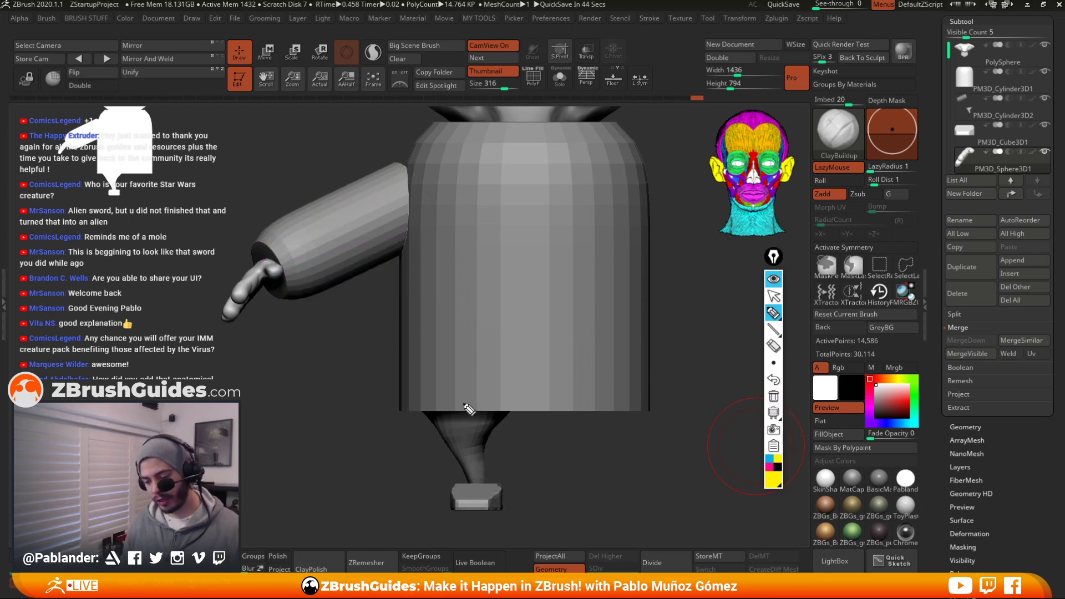
Close the annotation tools and undo the last hand move
click(775, 279)
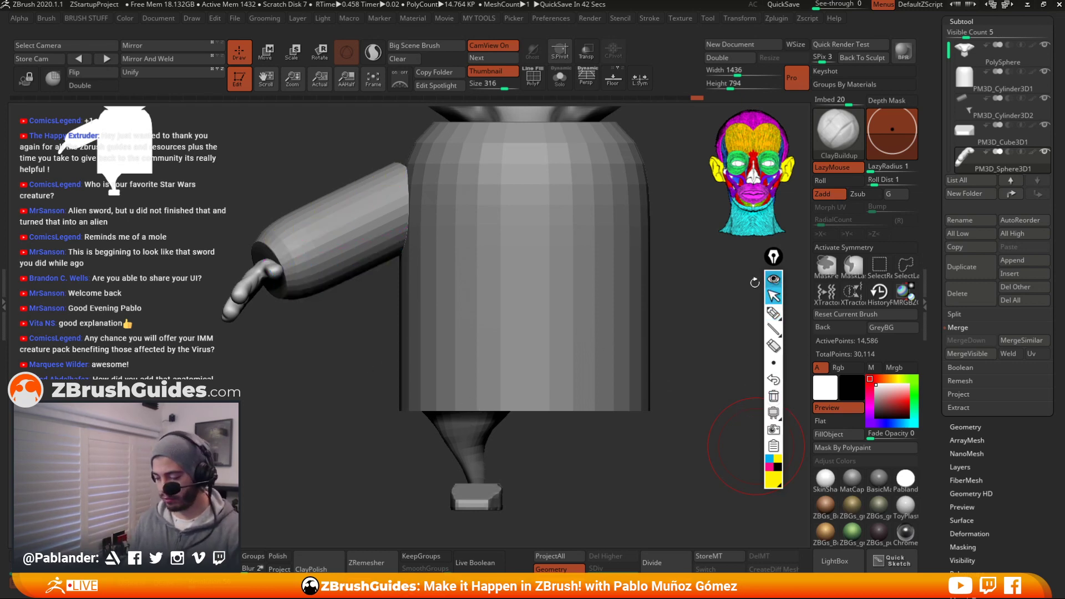
key(ctrl+z)
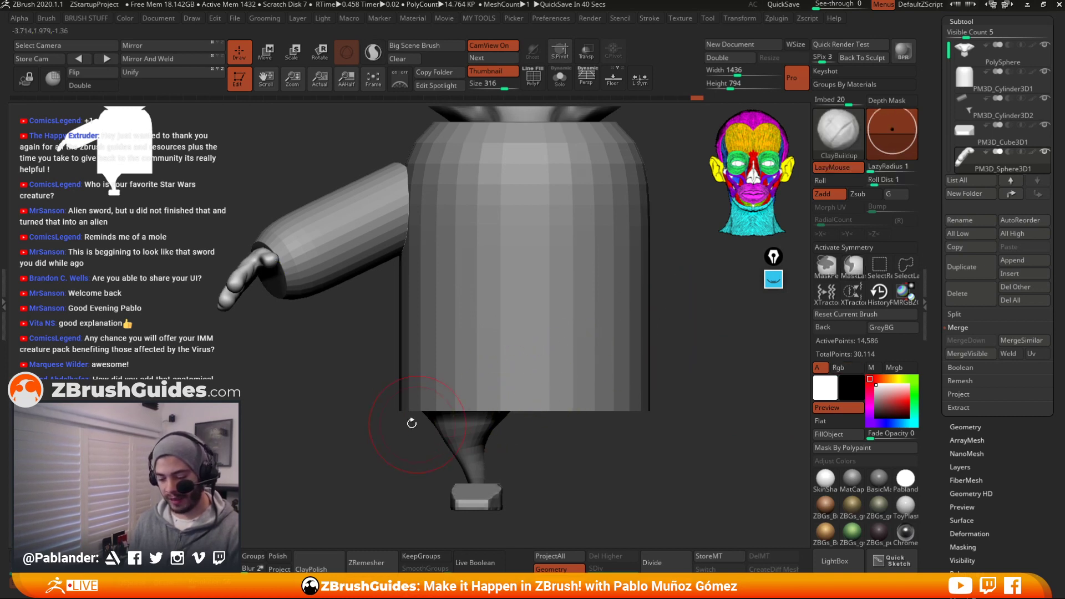
alt+drag(694, 364, 607, 287)
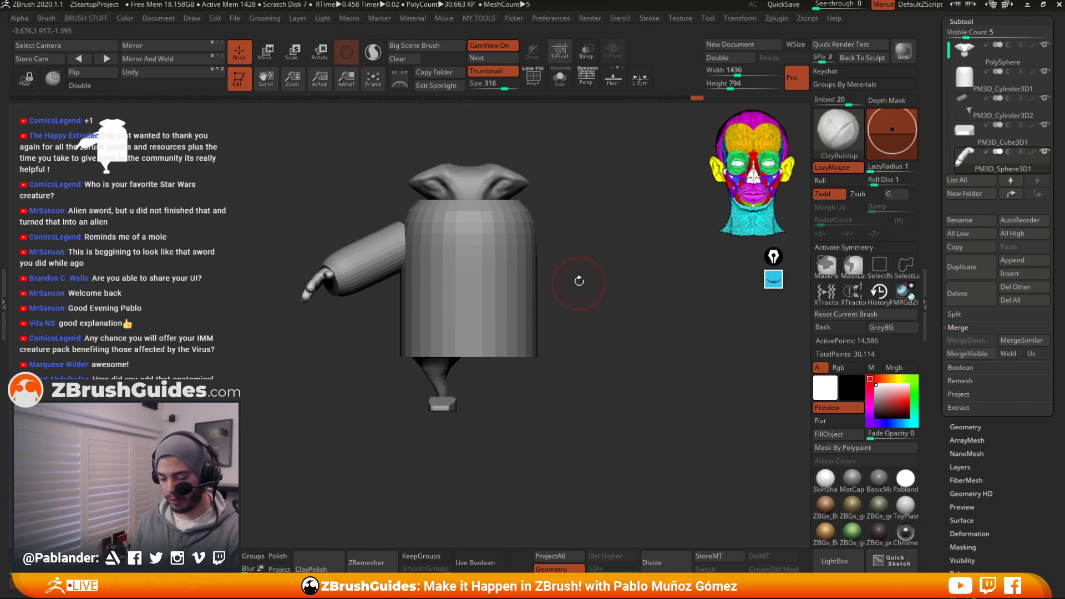
key(w)
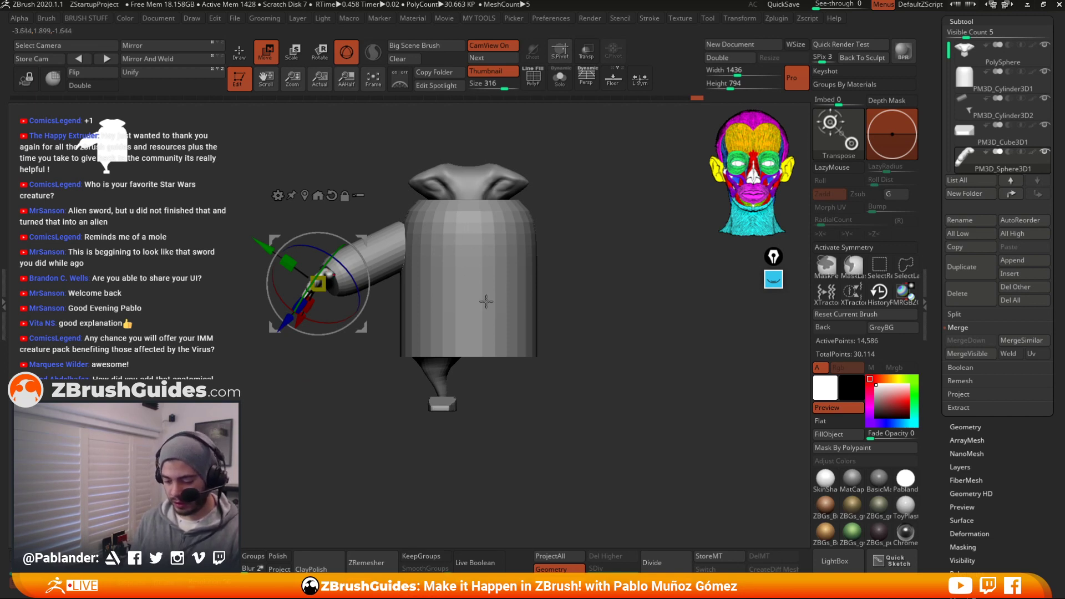
key(alt+s)
key(alt+s)
key(q)
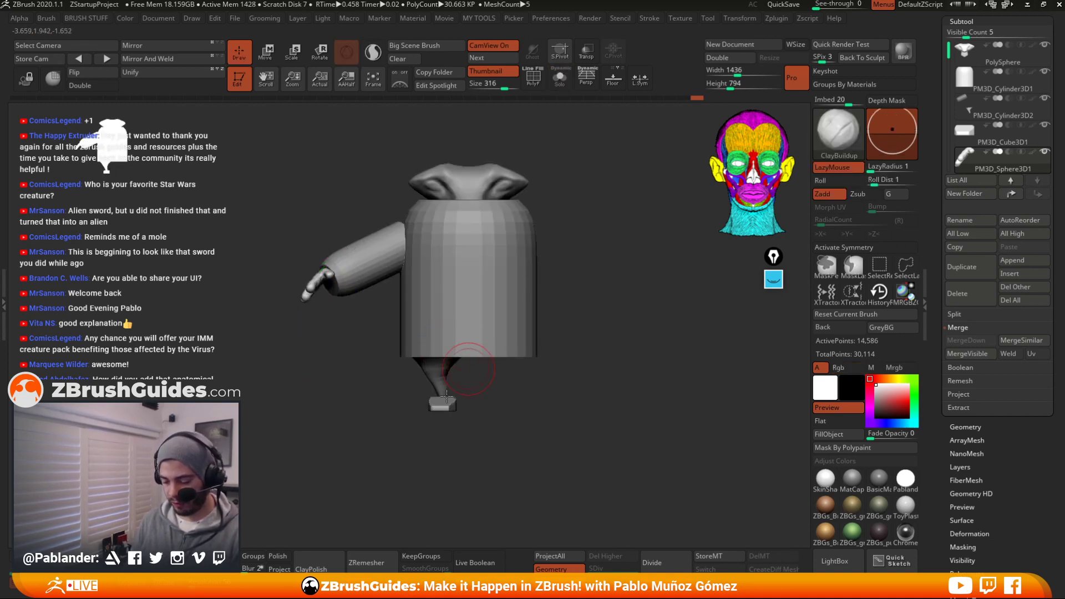
Isolate the combined arm and leg subtool and show only its leg part
alt+click(447, 369)
key(alt+s)
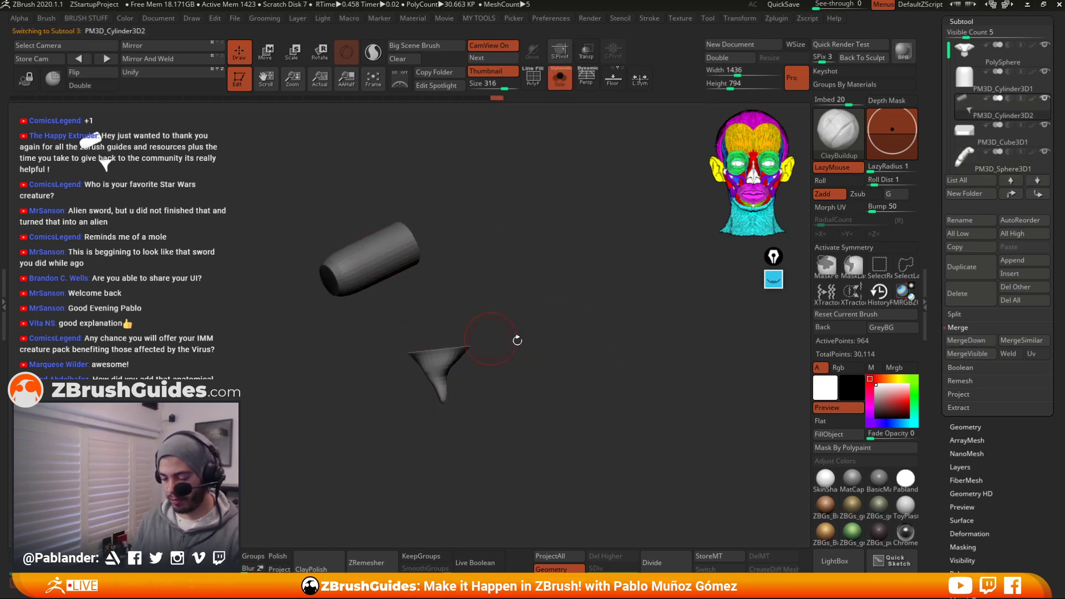
ctrl+shift+drag(543, 328, 411, 417)
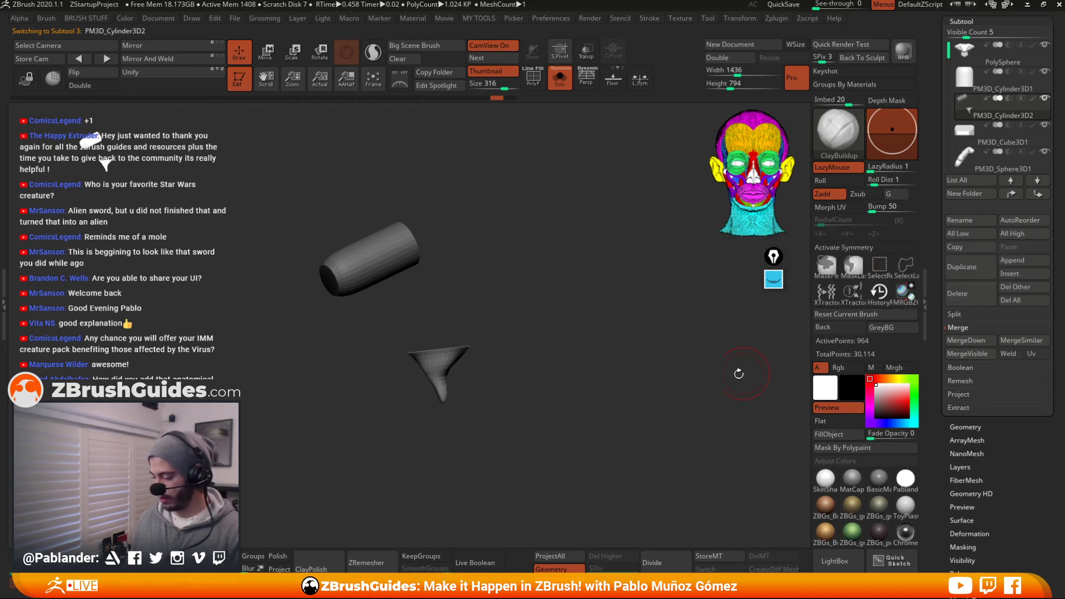
ctrl+shift+drag(507, 333, 328, 452)
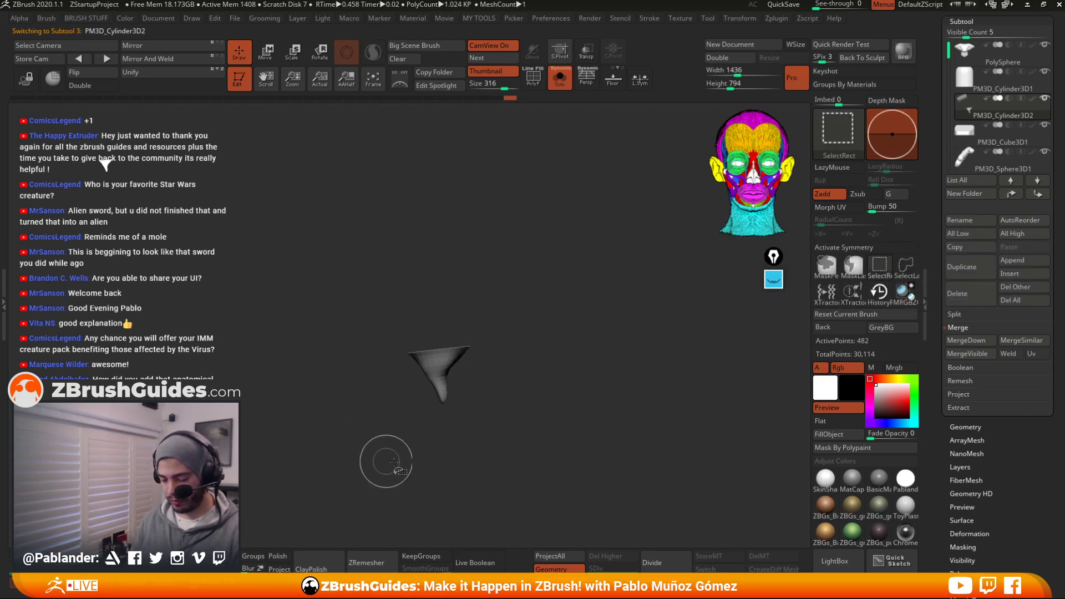
Split the hidden arm into its own subtool and switch to the Move gizmo on the leg
key(b)
key(2)
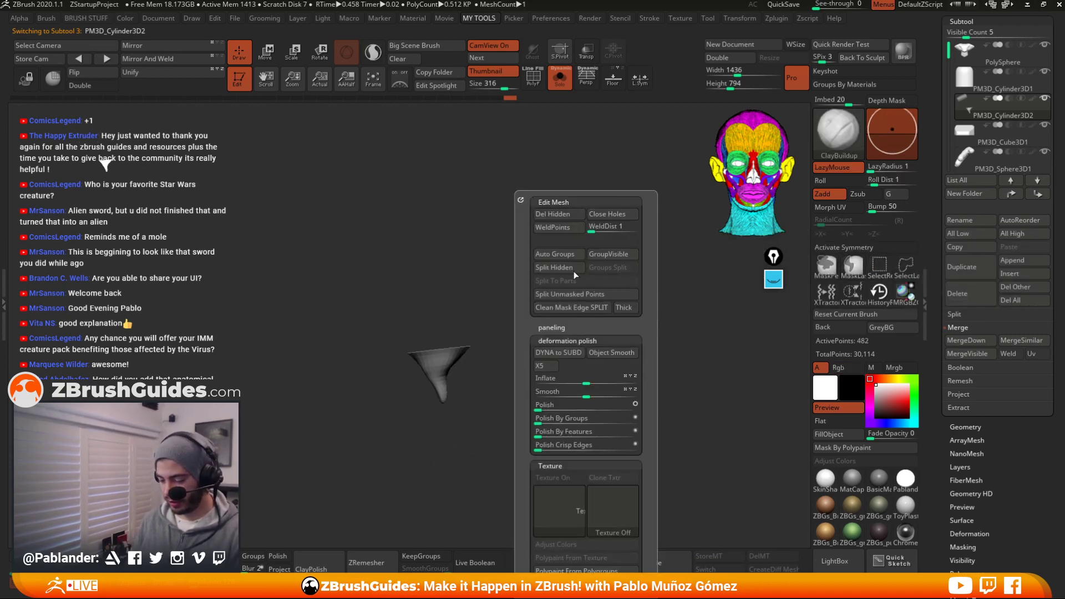
click(561, 267)
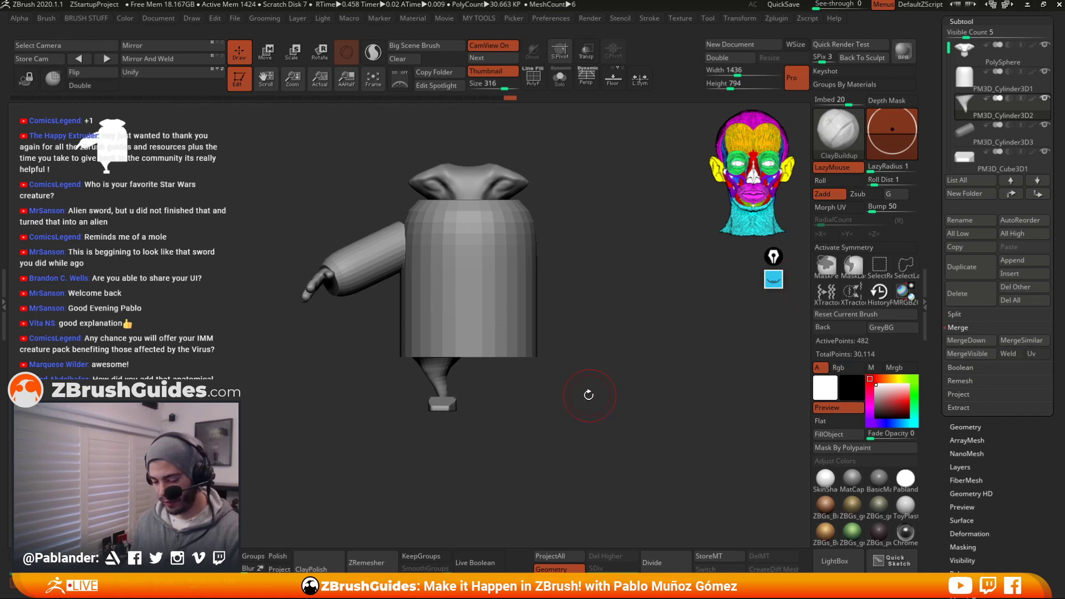
key(w)
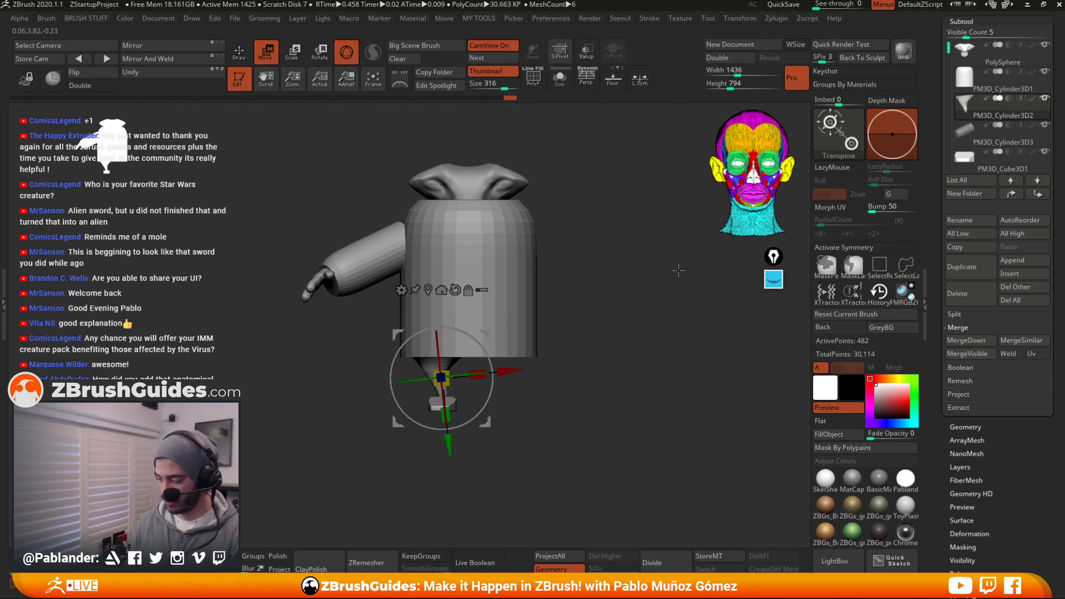
Select the hand subtool and try moving it with the Move gizmo, undoing the trial moves
key(q)
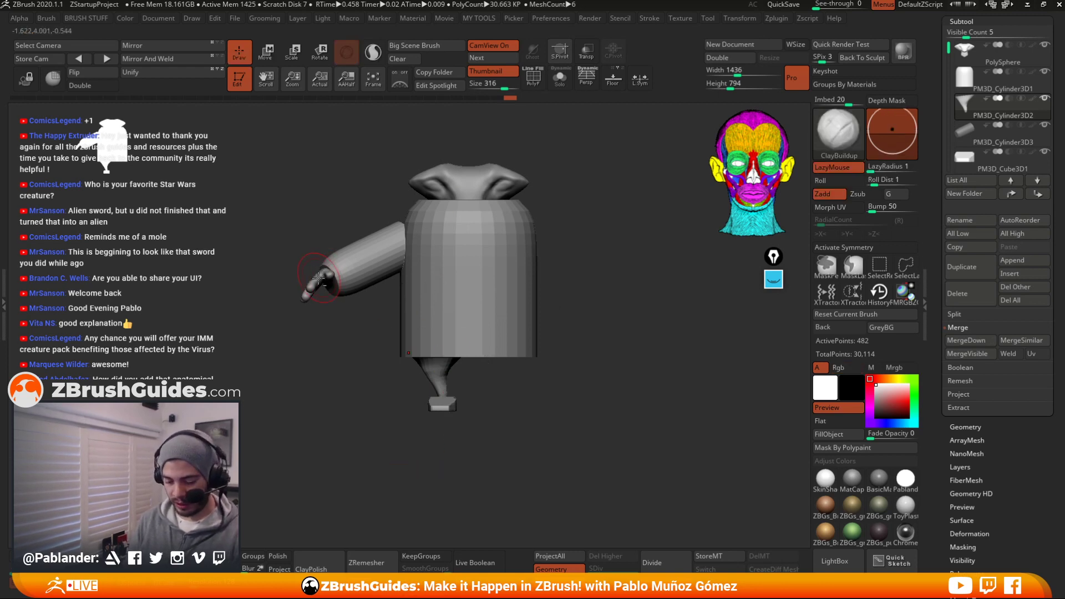
alt+click(317, 278)
key(w)
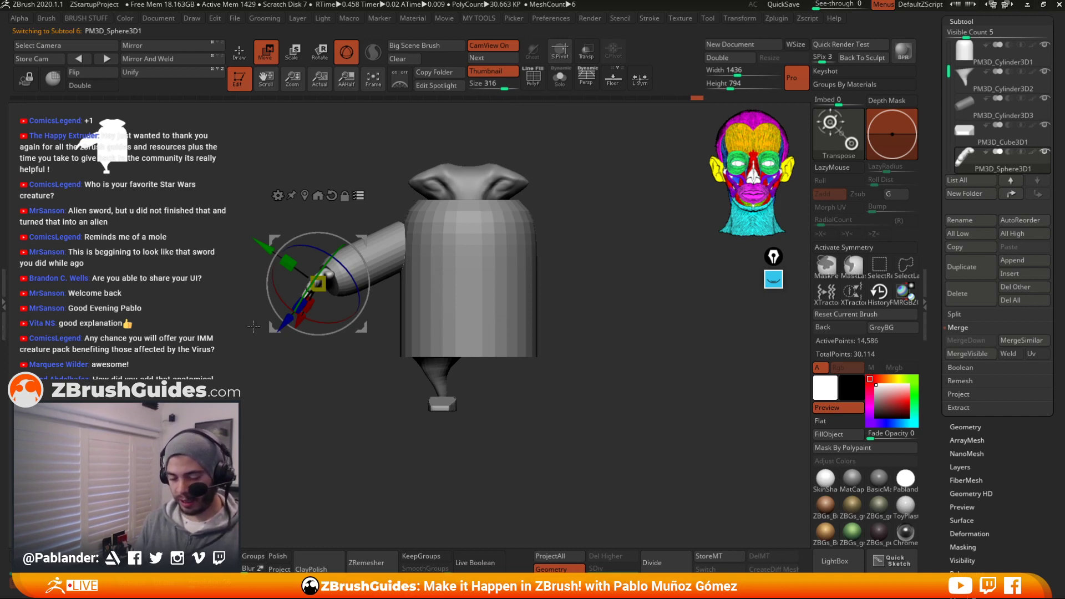
key(ctrl+shift)
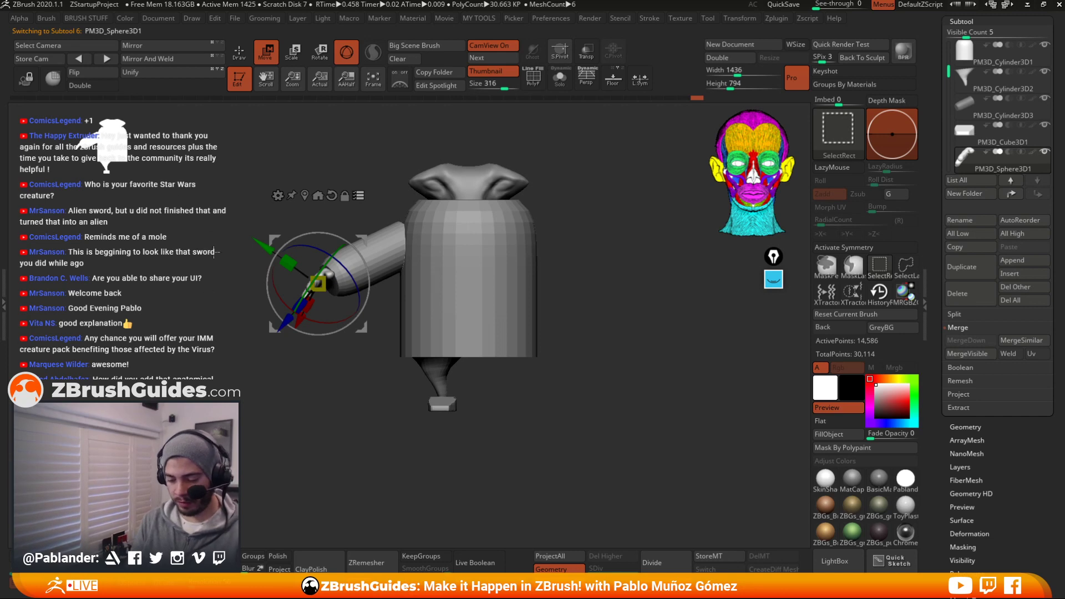
key(ctrl+z)
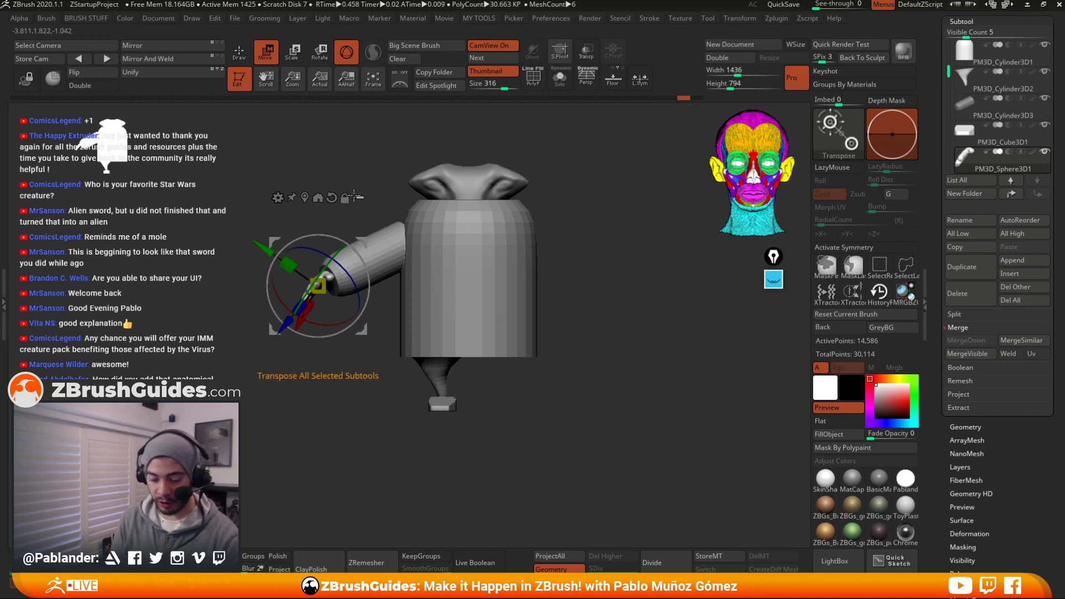
mouse_move(364, 332)
mouse_down()
mouse_move(312, 371)
mouse_move(366, 319)
mouse_up()
key(ctrl+z)
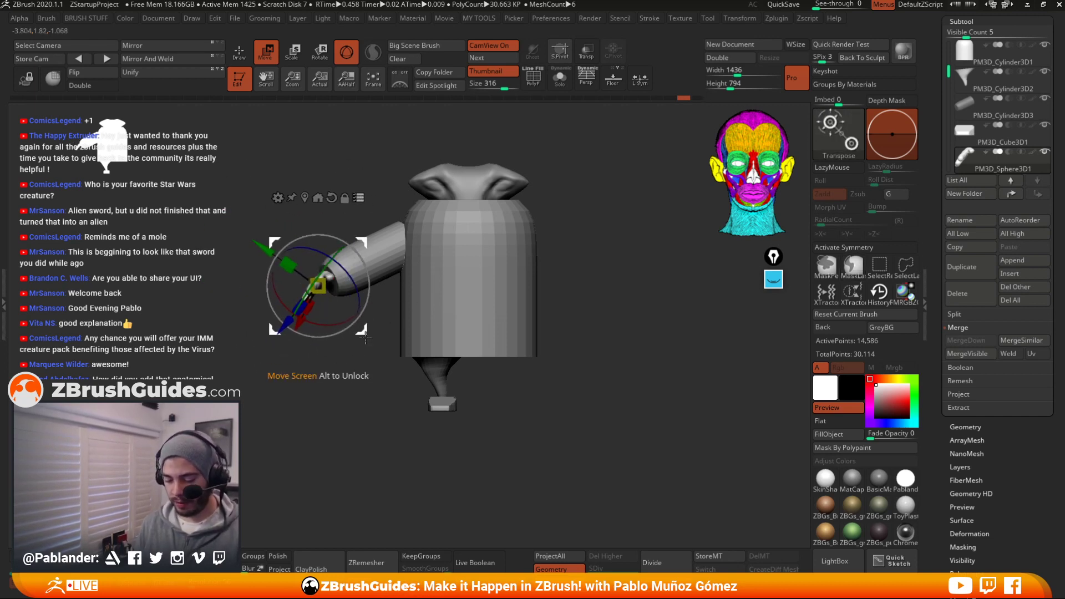
mouse_move(367, 331)
mouse_down()
mouse_move(340, 300)
mouse_move(389, 354)
mouse_move(358, 306)
mouse_move(375, 325)
mouse_up()
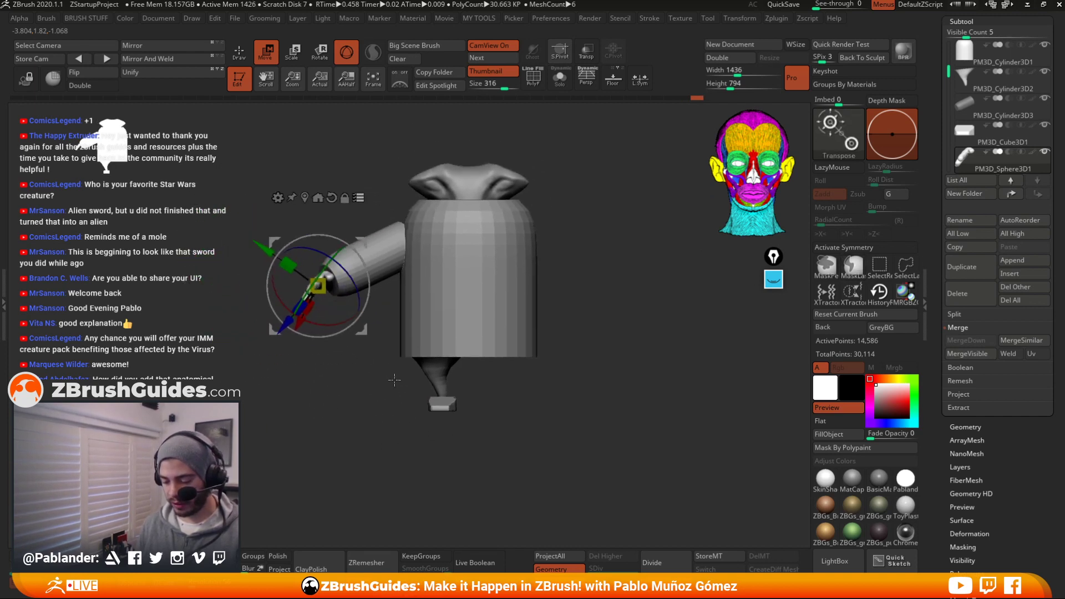
Isolate the arm subtool for inspection and show the whole creature again
key(q)
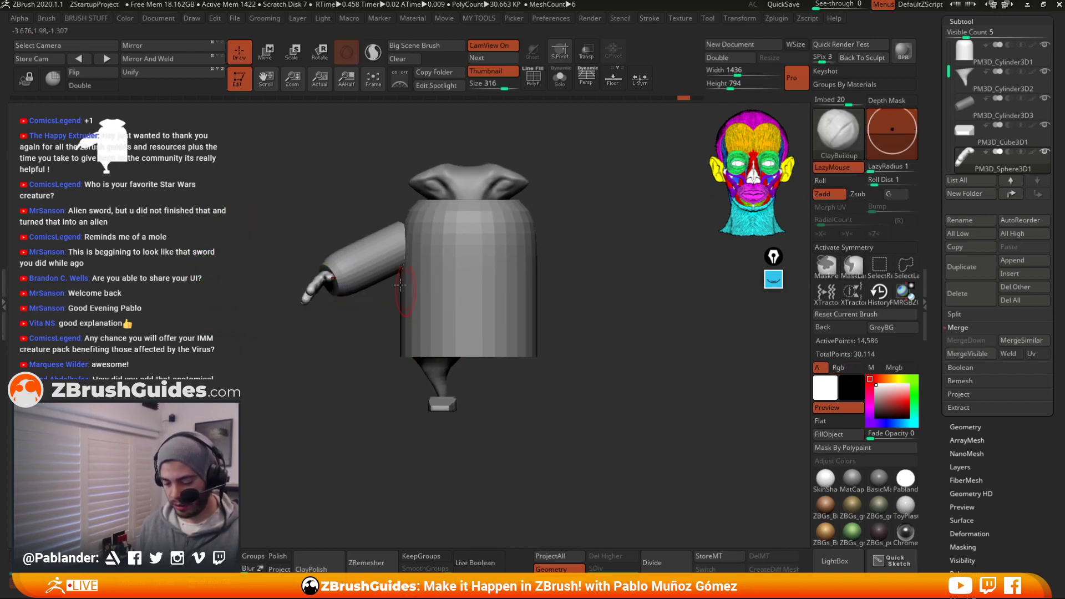
alt+click(367, 259)
key(shift+s)
ctrl+drag(437, 330, 479, 393)
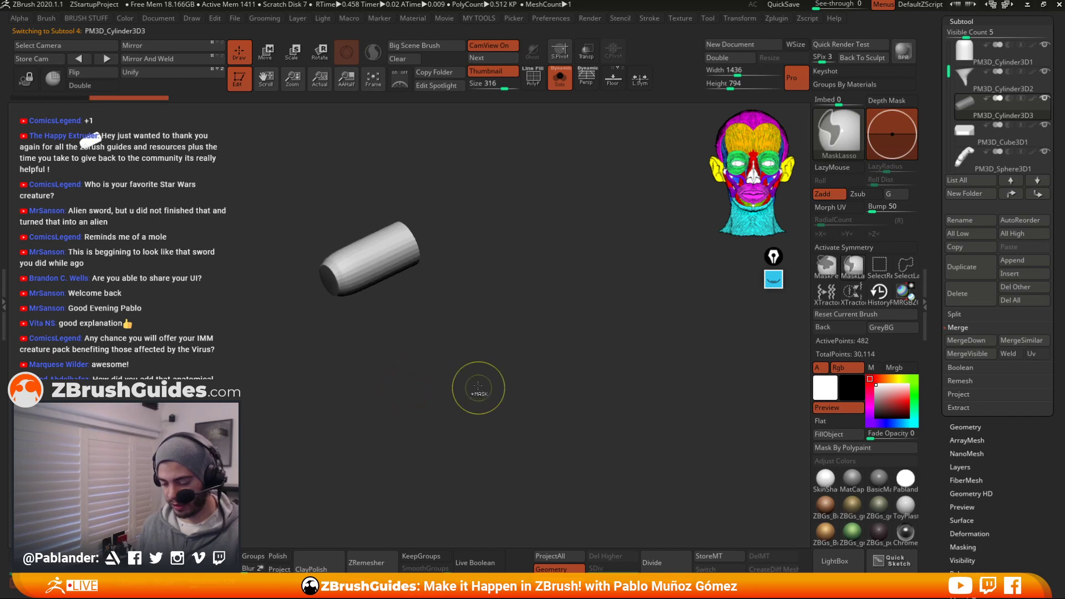
key(shift+s)
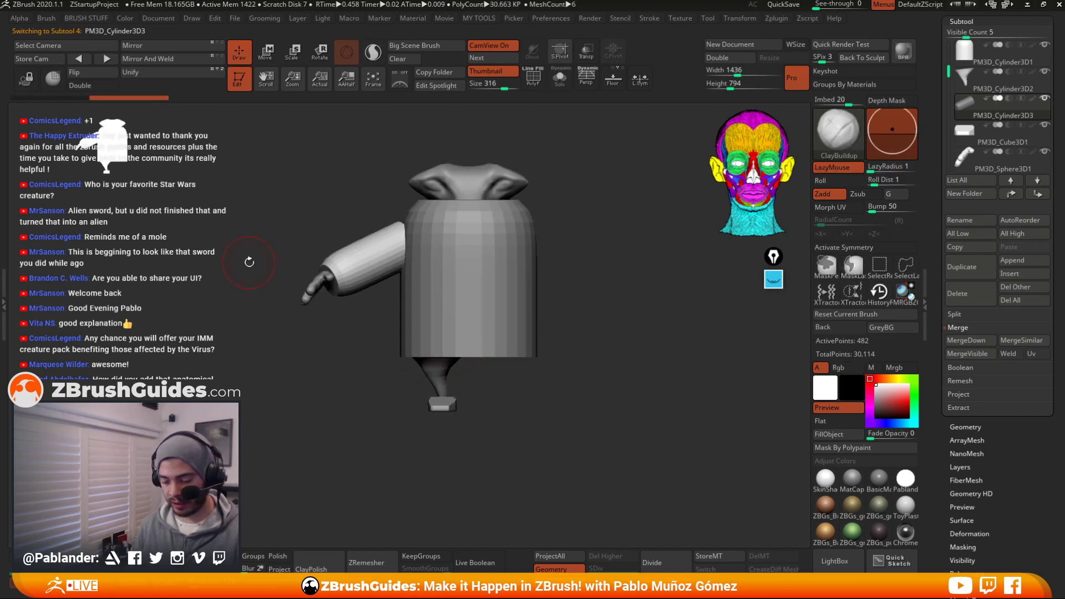
Reselect the hand subtool and try shifting it sideways away from the arm
alt+click(318, 279)
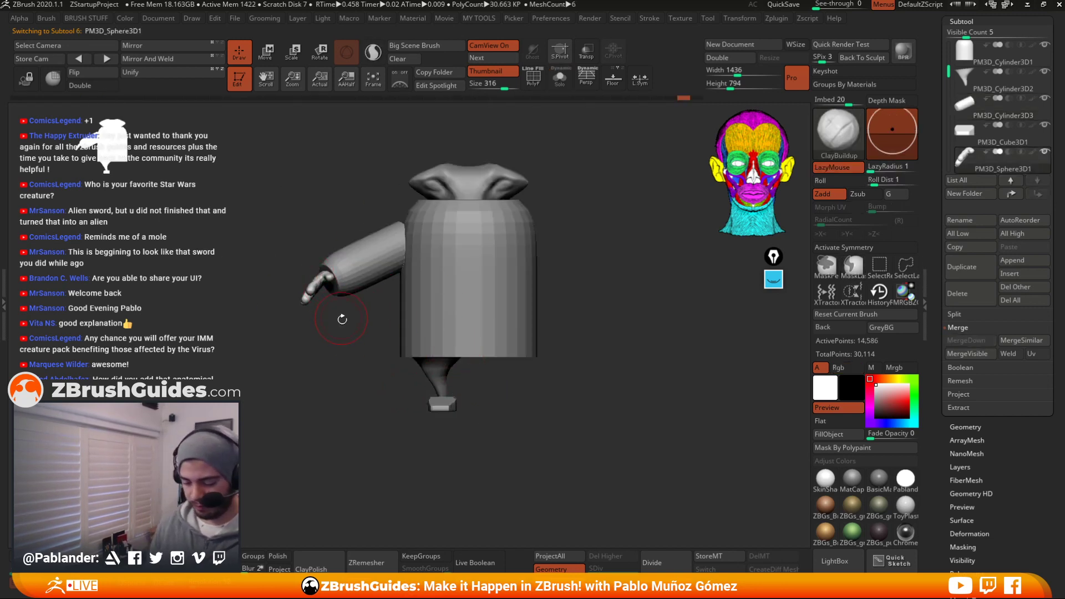
key(w)
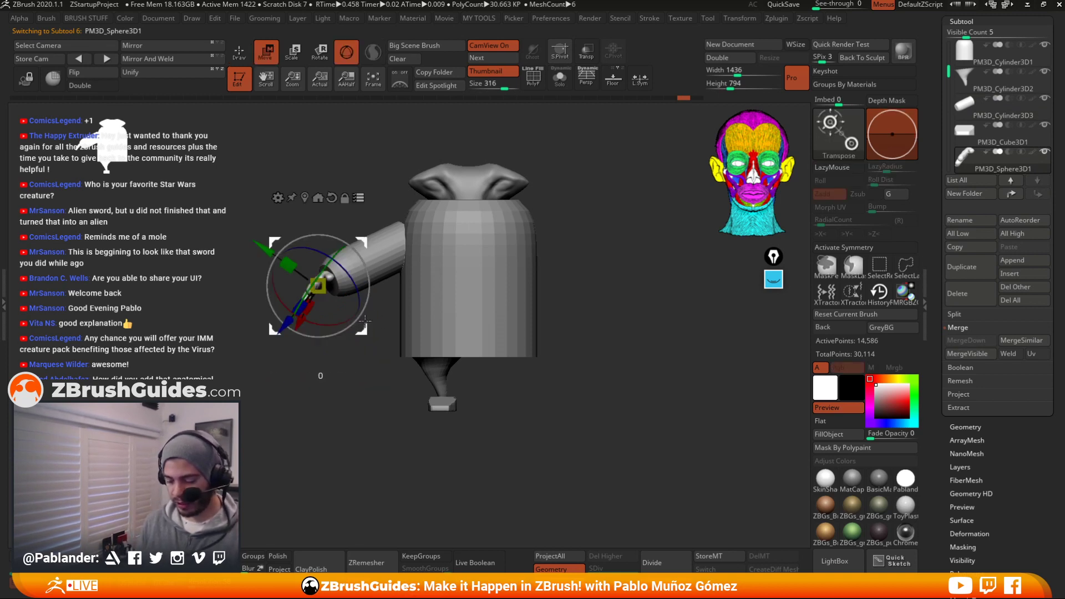
mouse_move(361, 330)
mouse_down()
mouse_move(347, 361)
mouse_move(314, 330)
mouse_up()
key(ctrl+z)
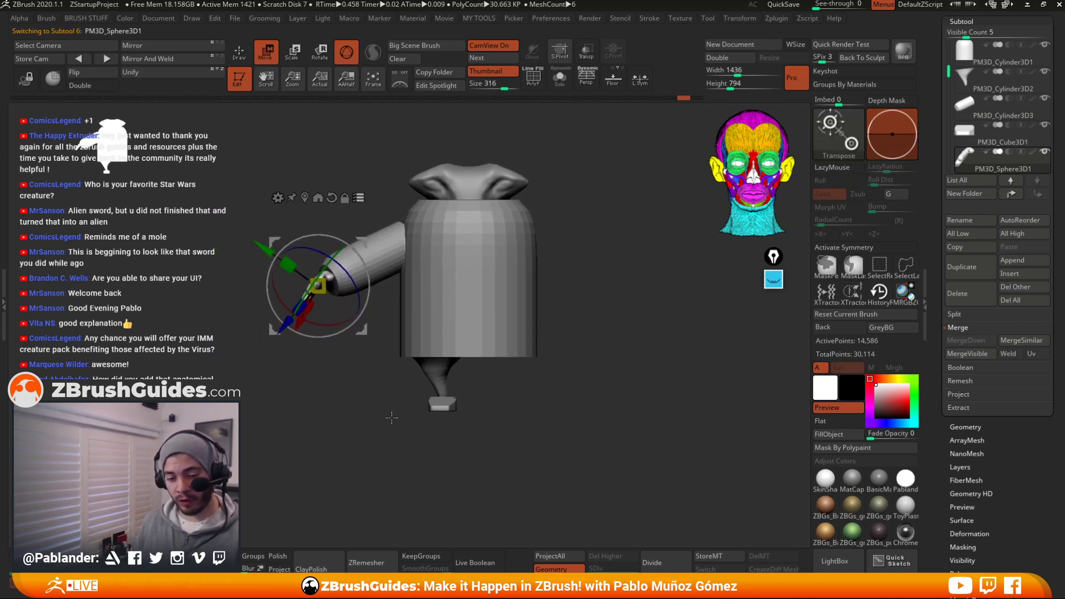
Select the arm together with the hand for multi-subtool transposing and move both slightly toward the torso
key(ctrl+shift)
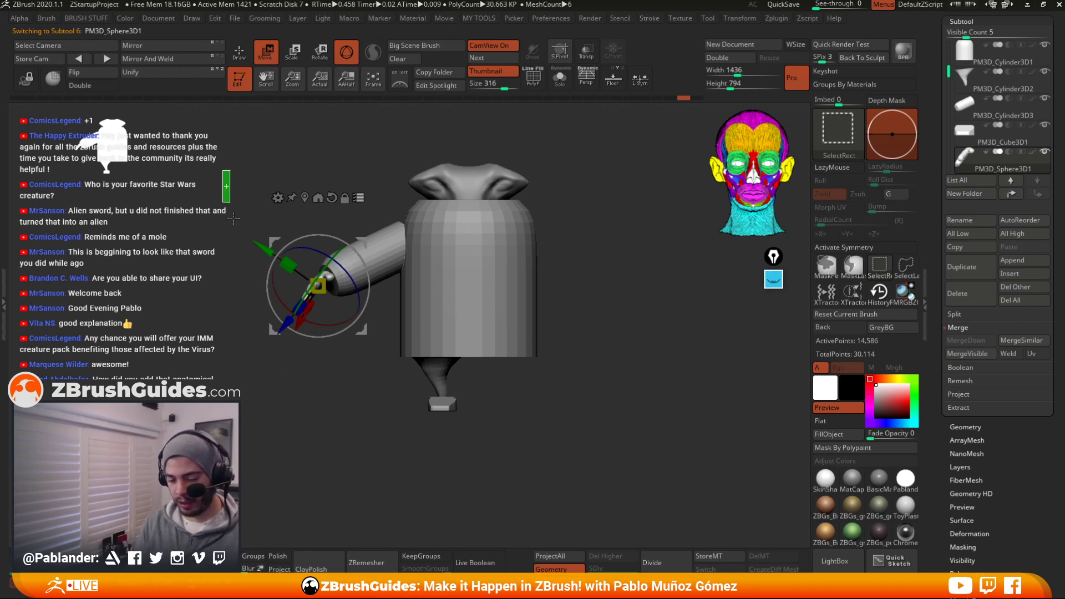
mouse_move(222, 171)
ctrl+shift+mouse_down()
mouse_move(309, 387)
mouse_move(372, 375)
ctrl+shift+mouse_up()
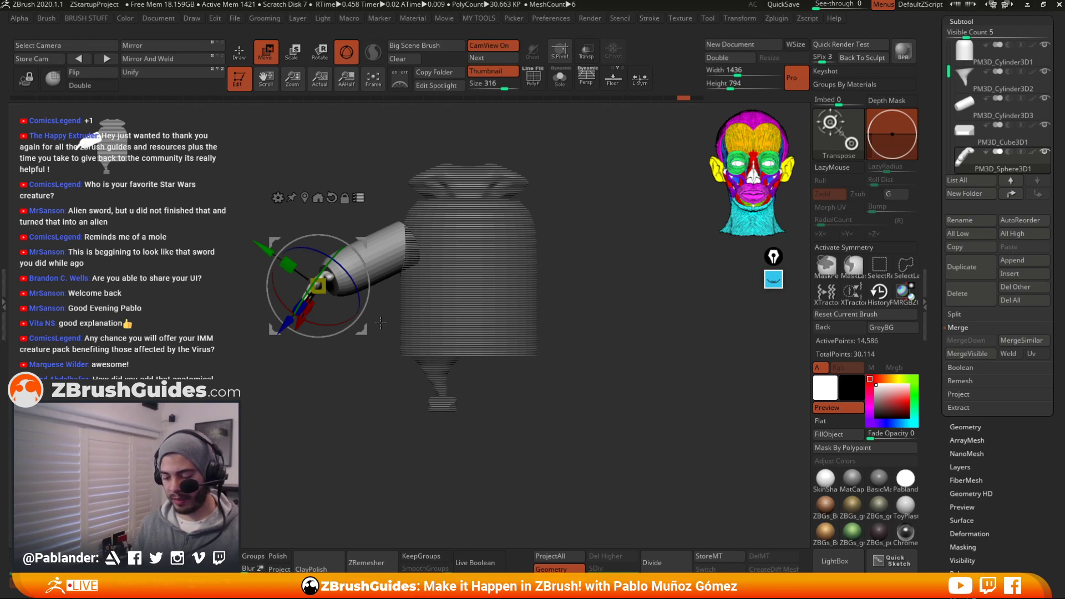
mouse_move(362, 336)
mouse_down()
mouse_move(323, 350)
mouse_move(342, 316)
mouse_move(376, 332)
mouse_up()
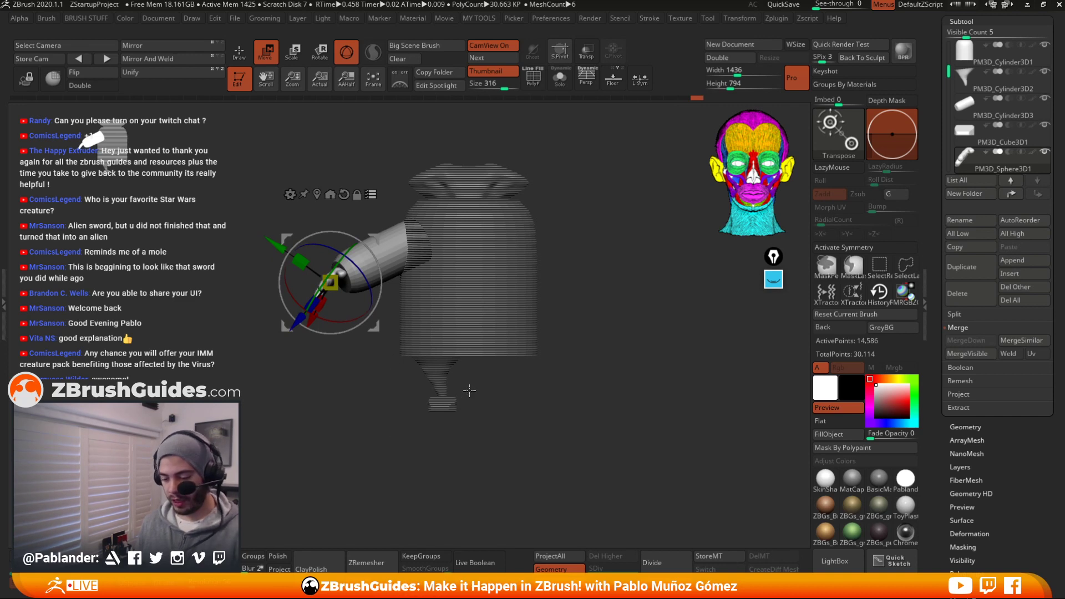
Add the head to the transpose selection and try moving it together with the arm and hand
alt+drag(622, 242, 617, 288)
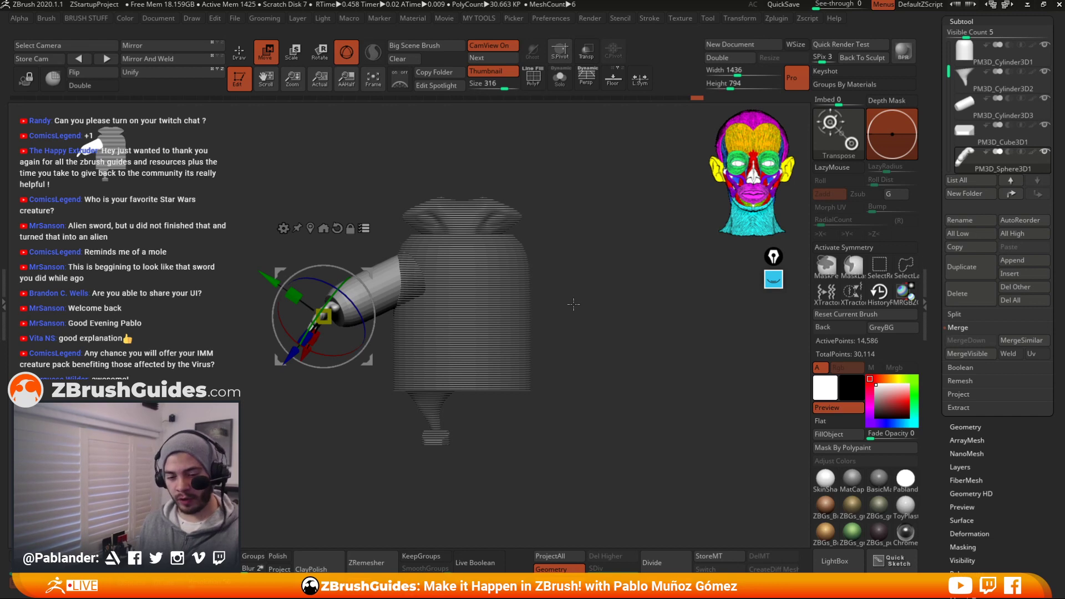
ctrl+shift+drag(551, 186, 479, 214)
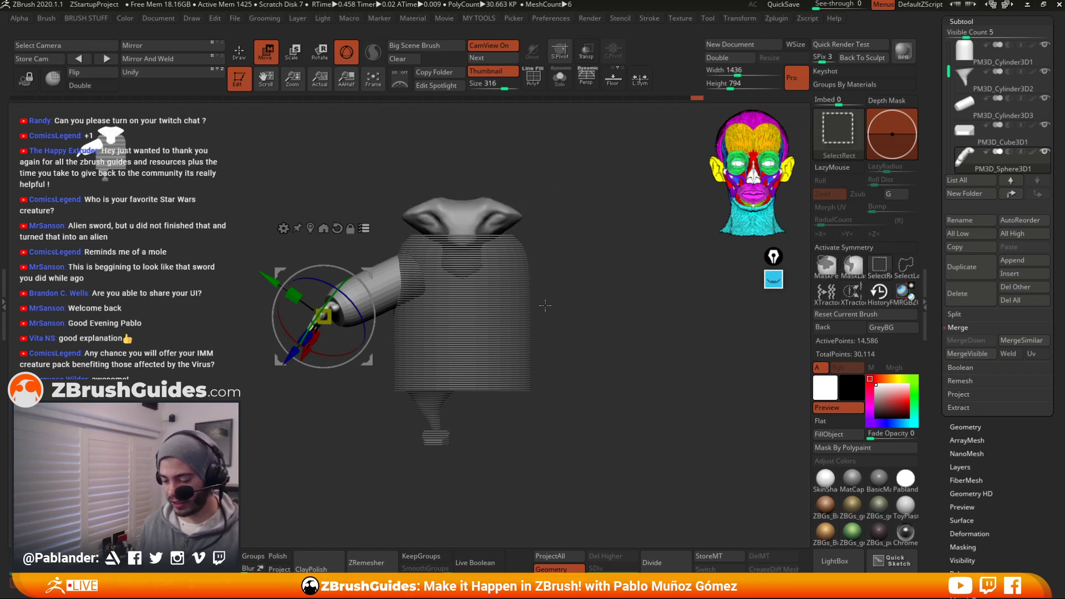
mouse_move(368, 361)
mouse_down()
mouse_move(329, 341)
mouse_move(321, 323)
mouse_up()
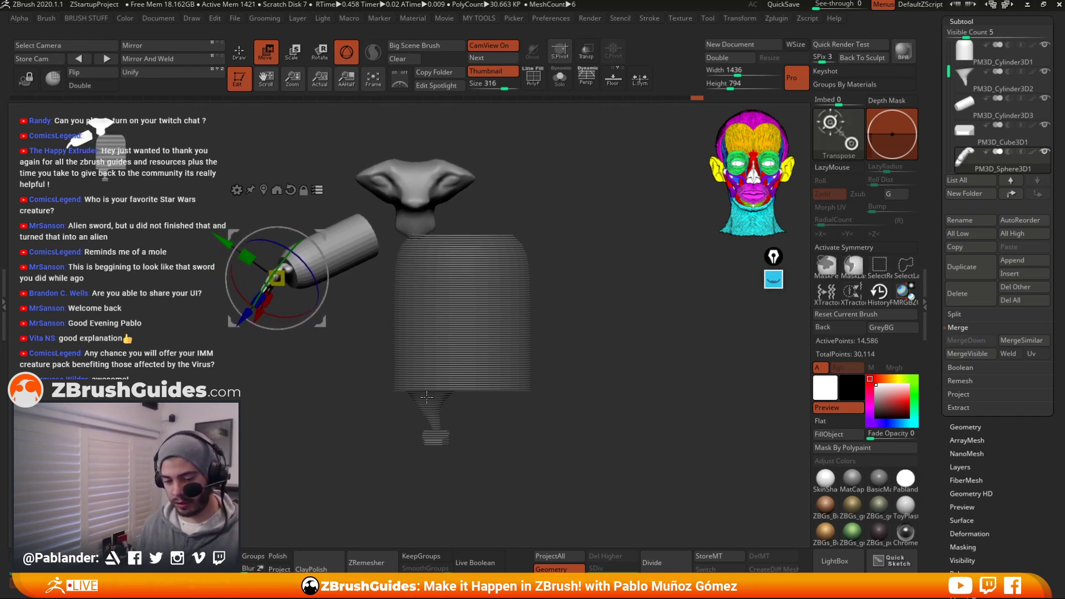
key(ctrl+z)
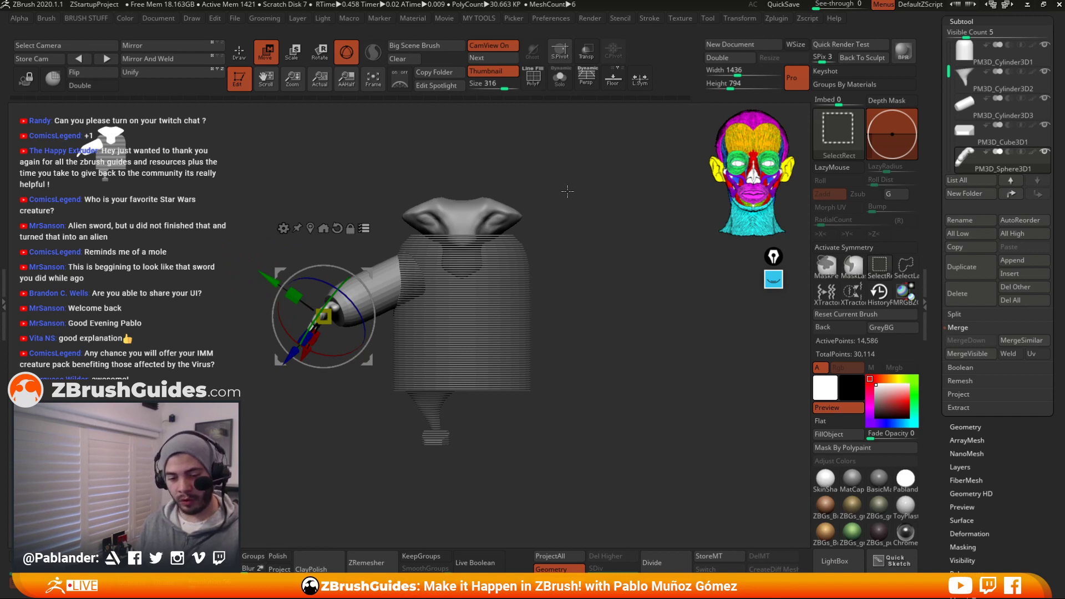
Remove the head from the transpose selection and try moving just the arm and hand
ctrl+alt+shift+drag(561, 189, 489, 230)
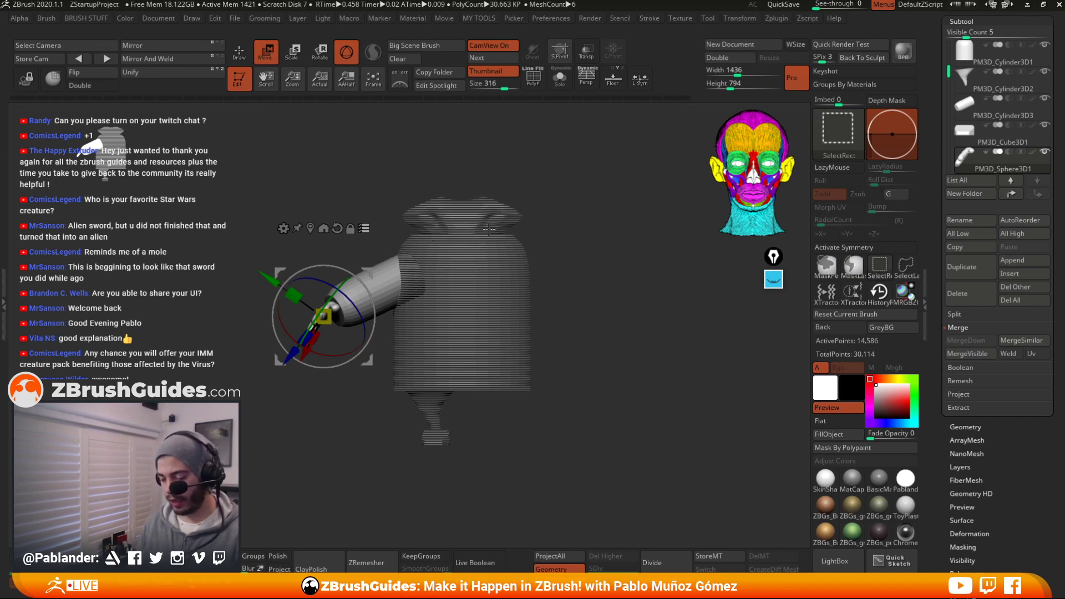
drag(366, 360, 339, 358)
key(ctrl+z)
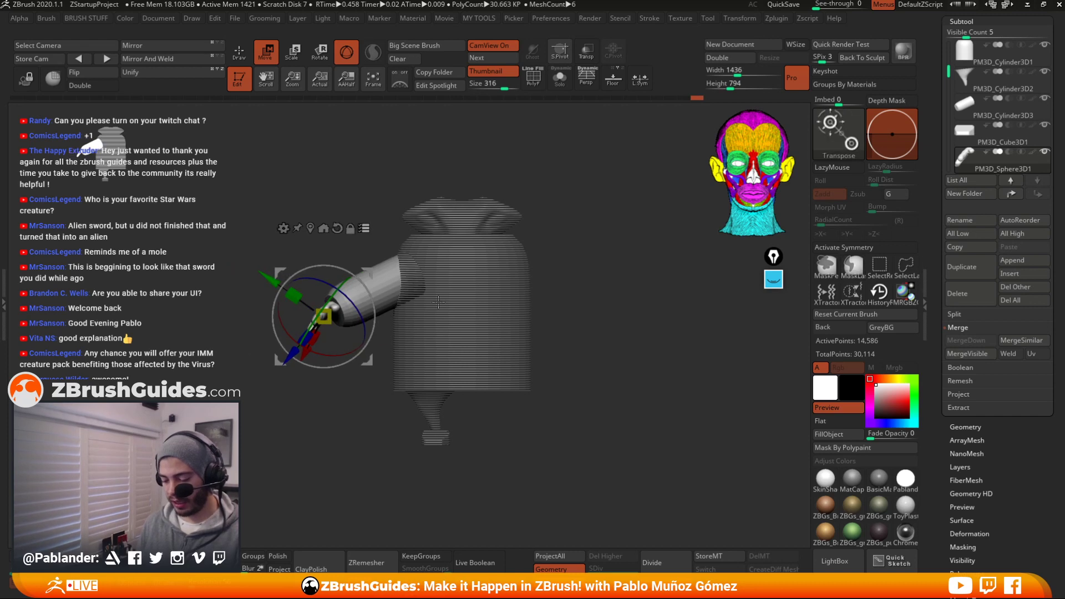
Nudge the arm and hand slightly upward, turn off Transpose All Selected Subtools, and return to Draw mode
key(q)
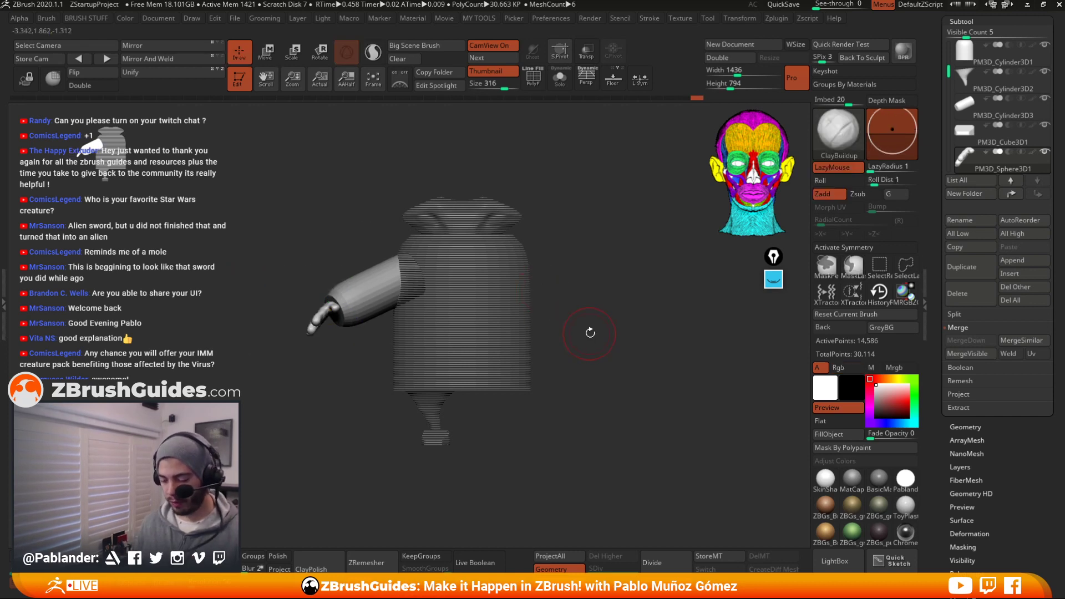
key(w)
drag(372, 363, 372, 358)
key(q)
key(w)
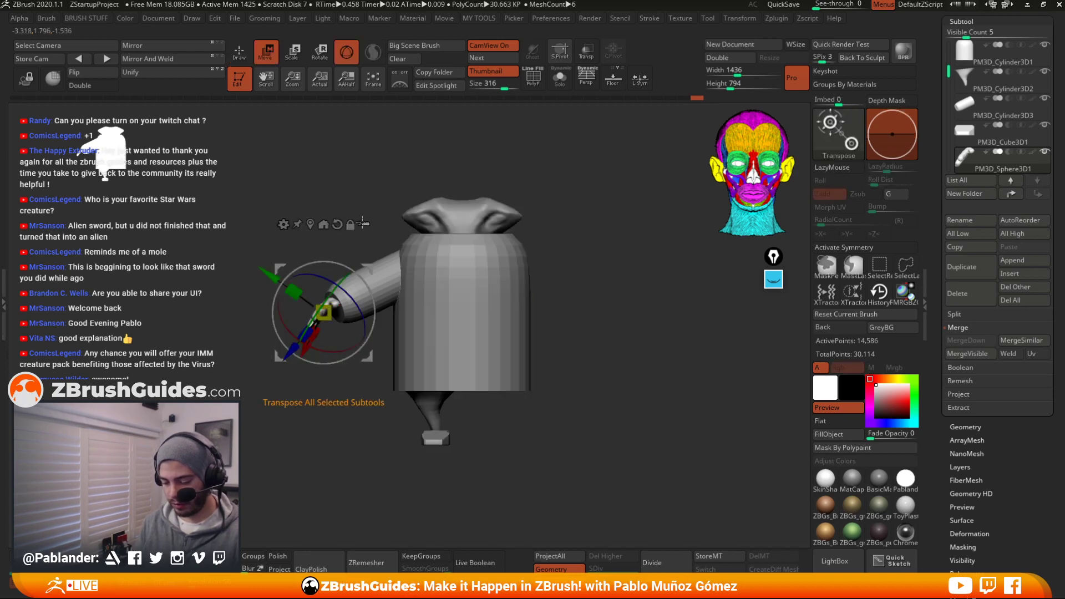
key(q)
drag(587, 299, 653, 307)
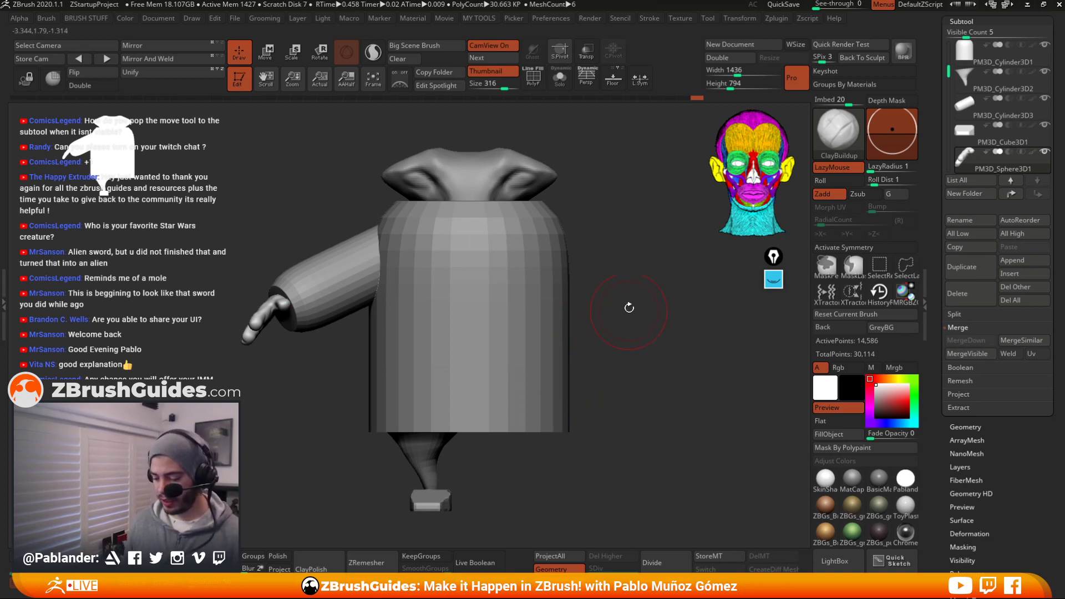
Switch to the Move brush on the torso cylinder with X symmetry activated
alt+drag(614, 341, 615, 279)
key(b)
key(m)
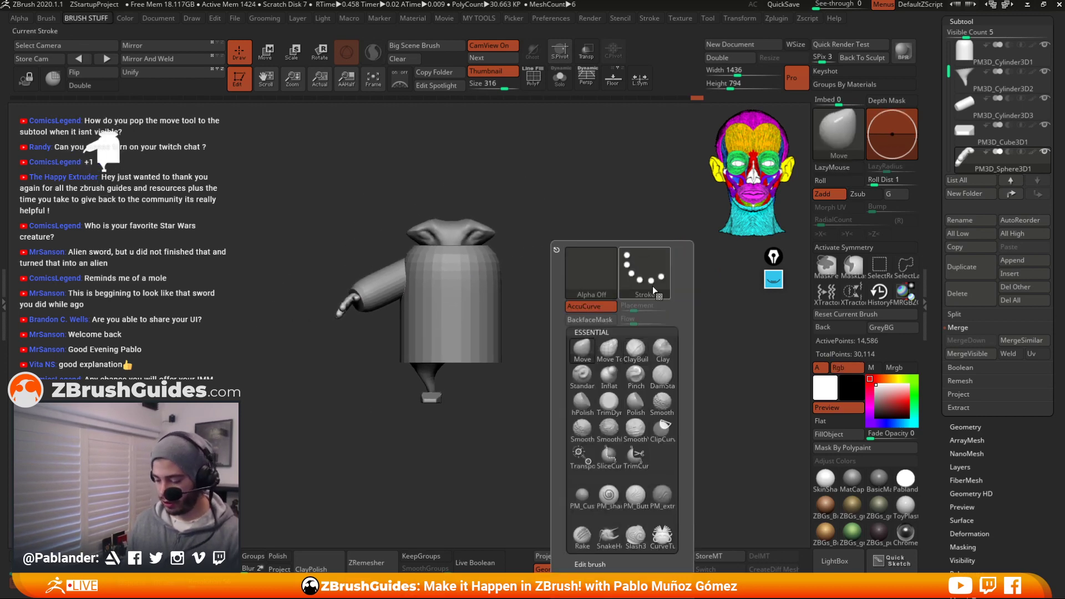
key(v)
key(space)
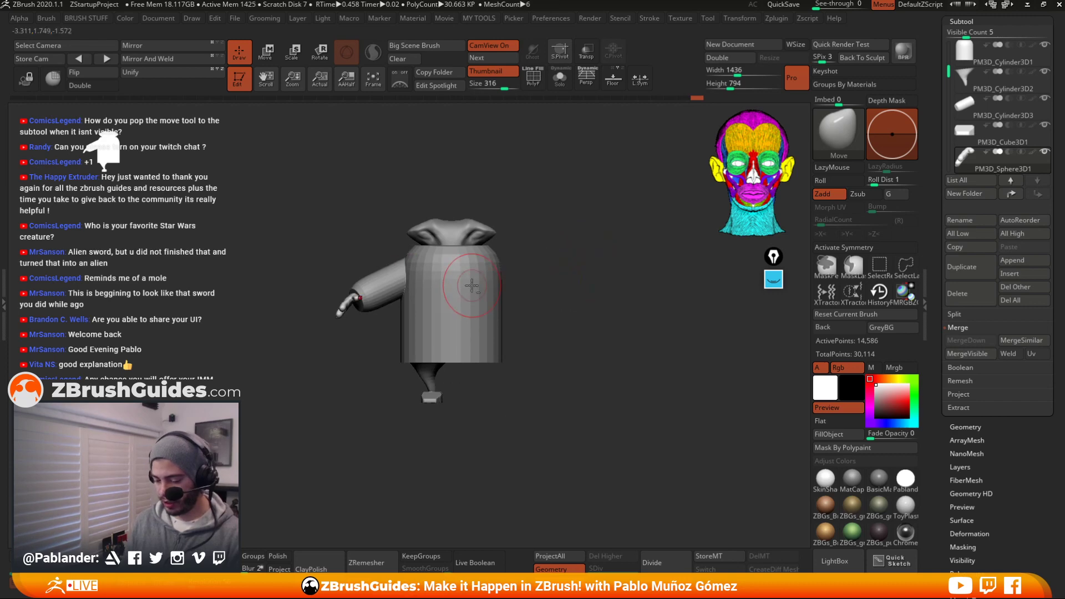
alt+click(472, 285)
key(space)
mouse_move(570, 272)
mouse_down()
mouse_move(581, 272)
mouse_move(574, 254)
mouse_move(561, 279)
mouse_up()
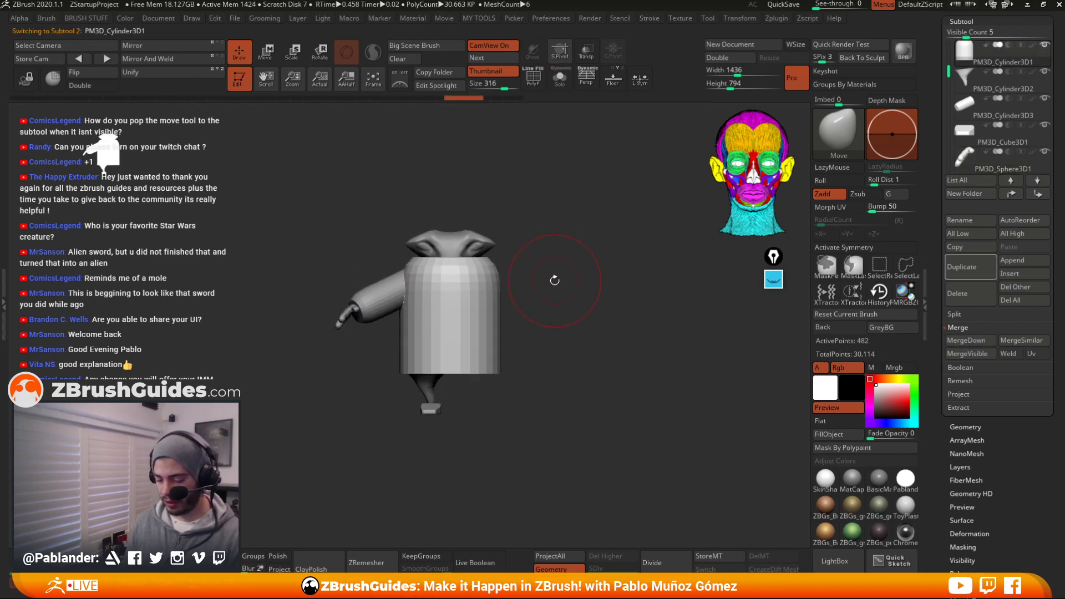
key(x)
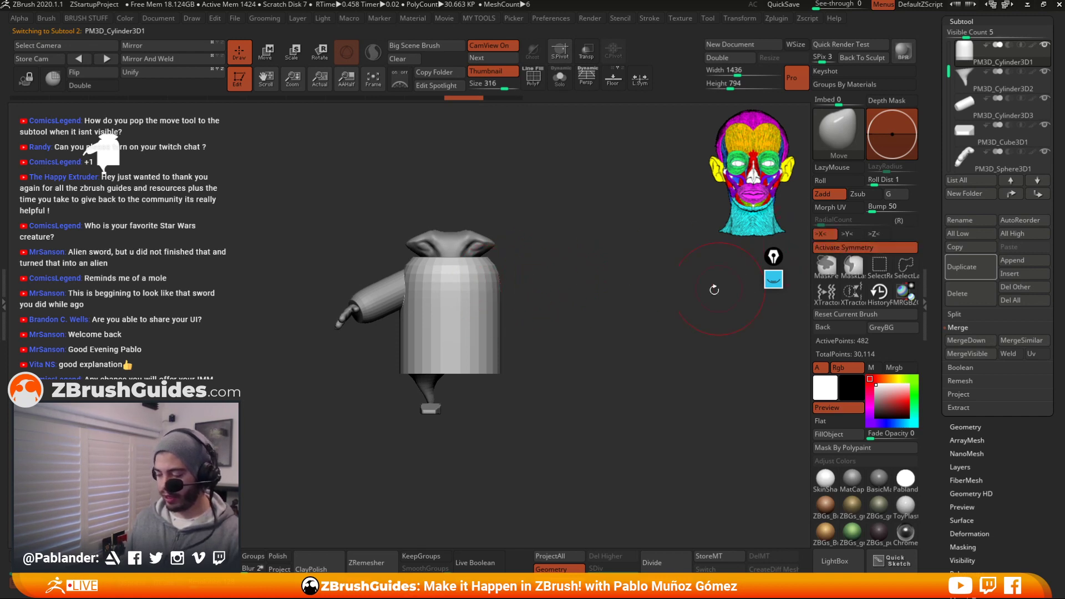
Slope the torso's shoulders inward and pull its lower edge slightly downward
alt+drag(543, 303, 557, 309)
mouse_move(502, 229)
mouse_down()
mouse_move(493, 244)
mouse_move(486, 229)
mouse_move(480, 241)
mouse_up()
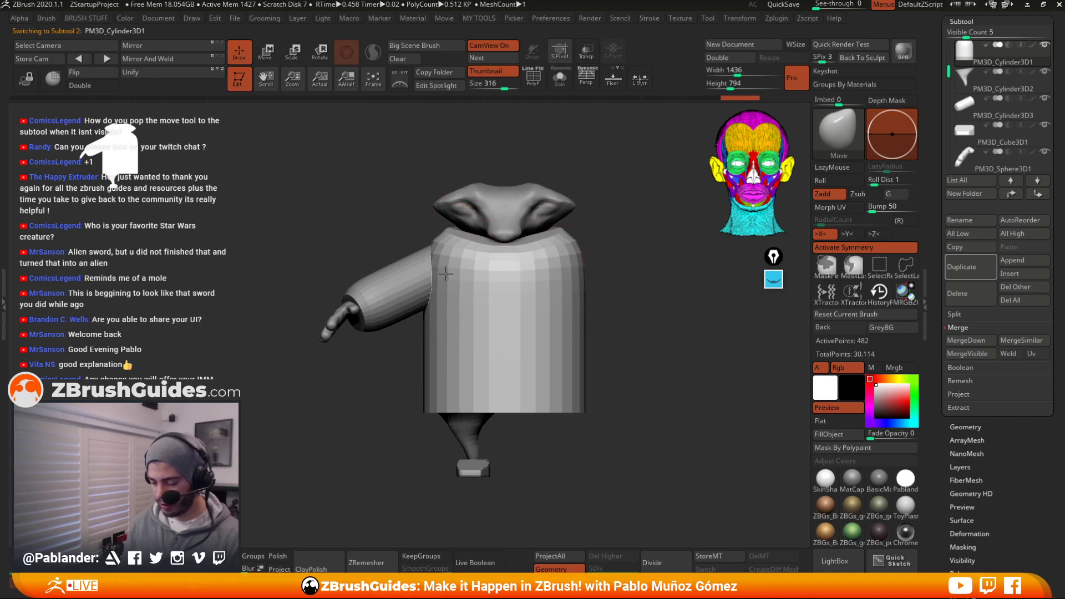
alt+drag(639, 311, 615, 292)
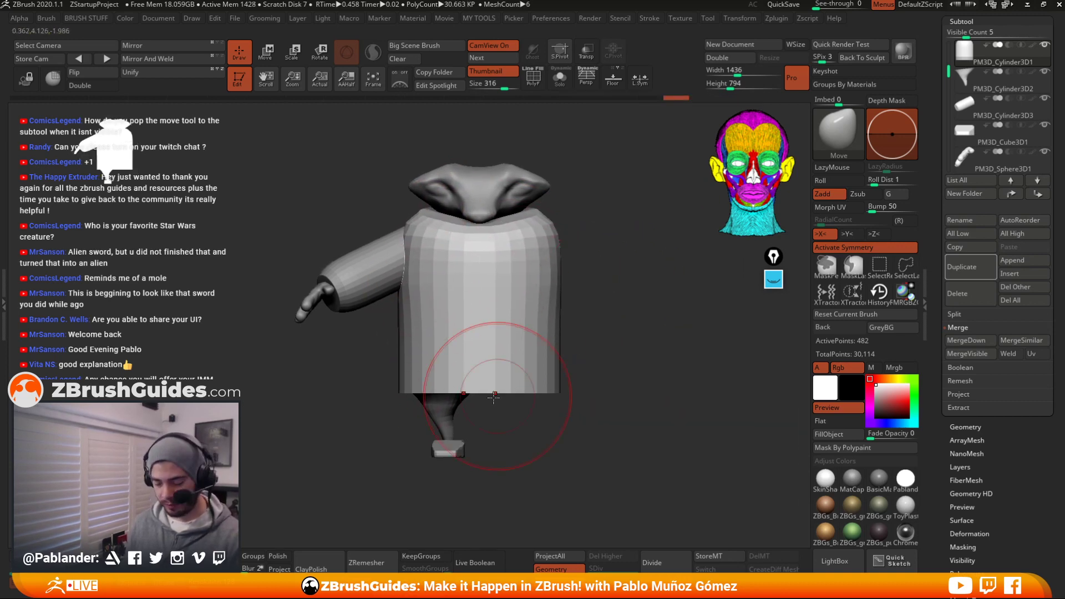
drag(419, 391, 419, 403)
Push the torso's back outward in side view and stretch its upper back up behind the head
drag(569, 358, 614, 331)
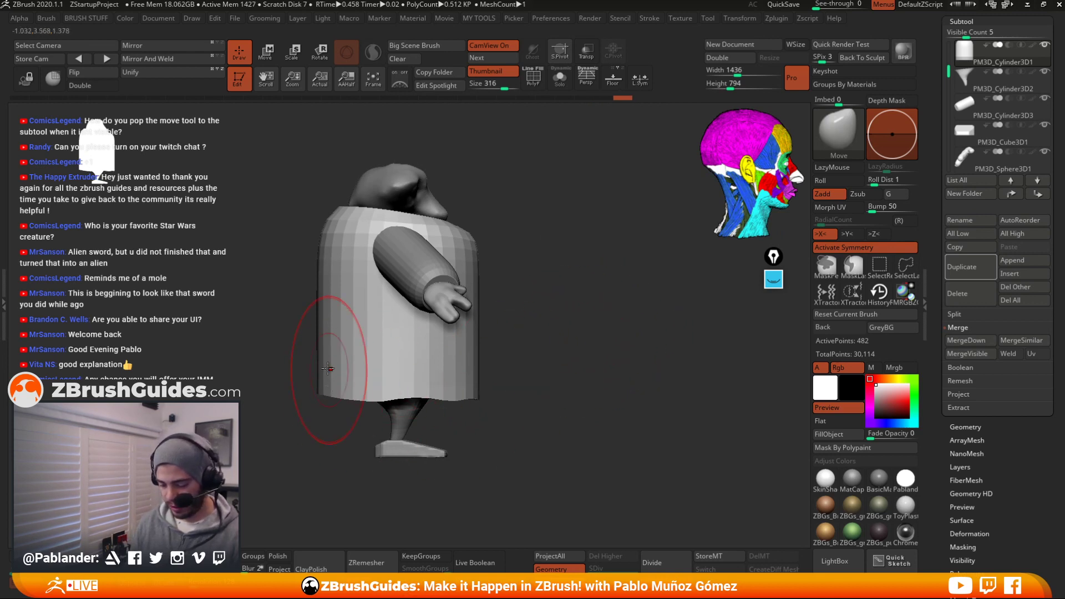
drag(319, 298, 314, 301)
mouse_move(330, 253)
mouse_down()
mouse_move(331, 199)
mouse_move(346, 181)
mouse_up()
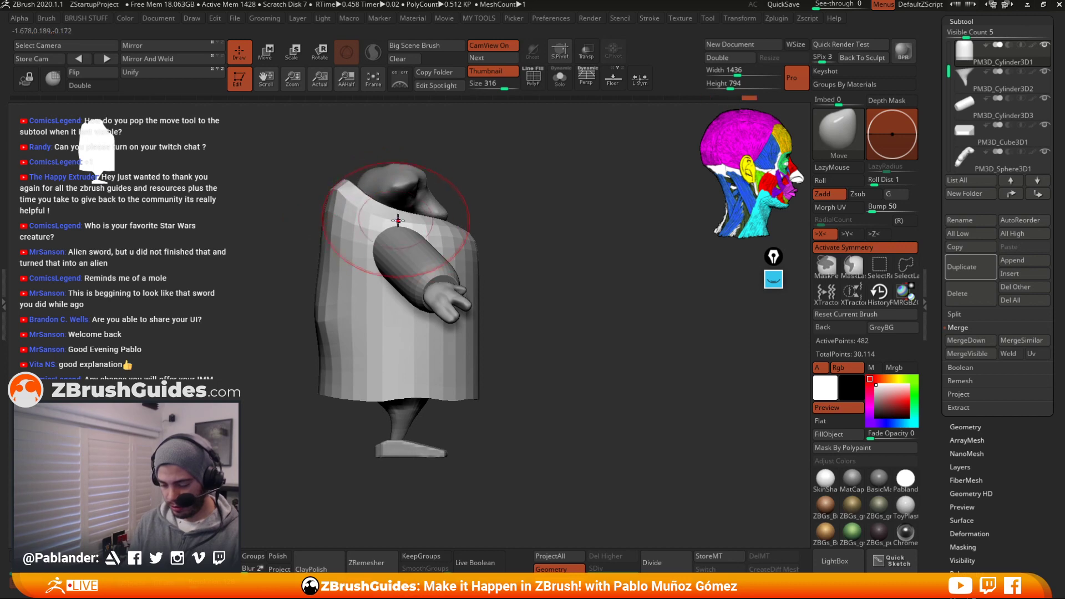
drag(281, 400, 340, 357)
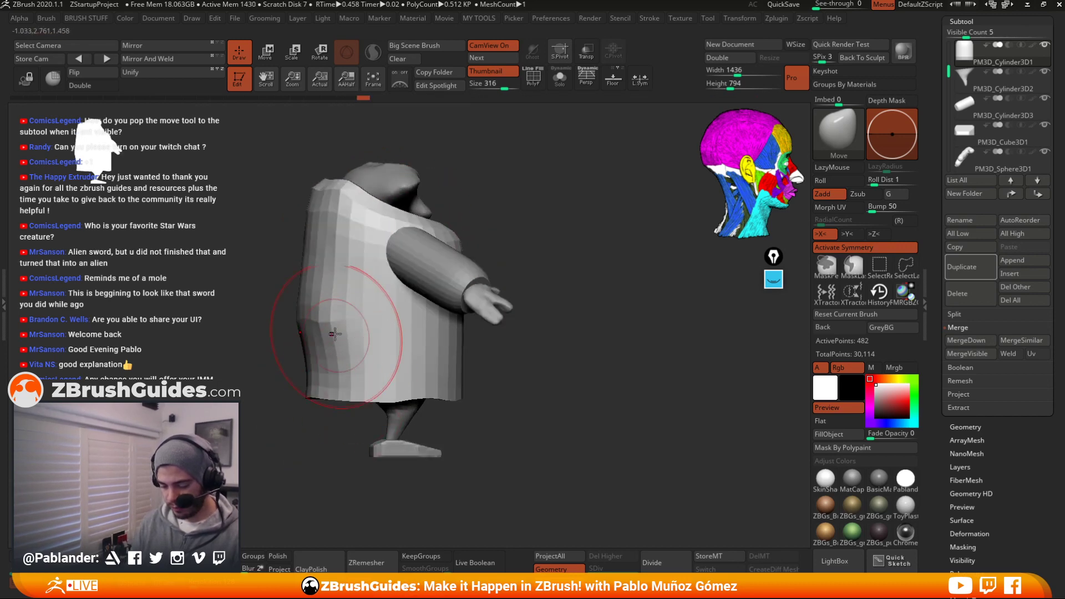
drag(332, 316, 327, 311)
mouse_move(507, 381)
shift+mouse_down()
mouse_move(478, 380)
mouse_move(463, 394)
shift+mouse_up()
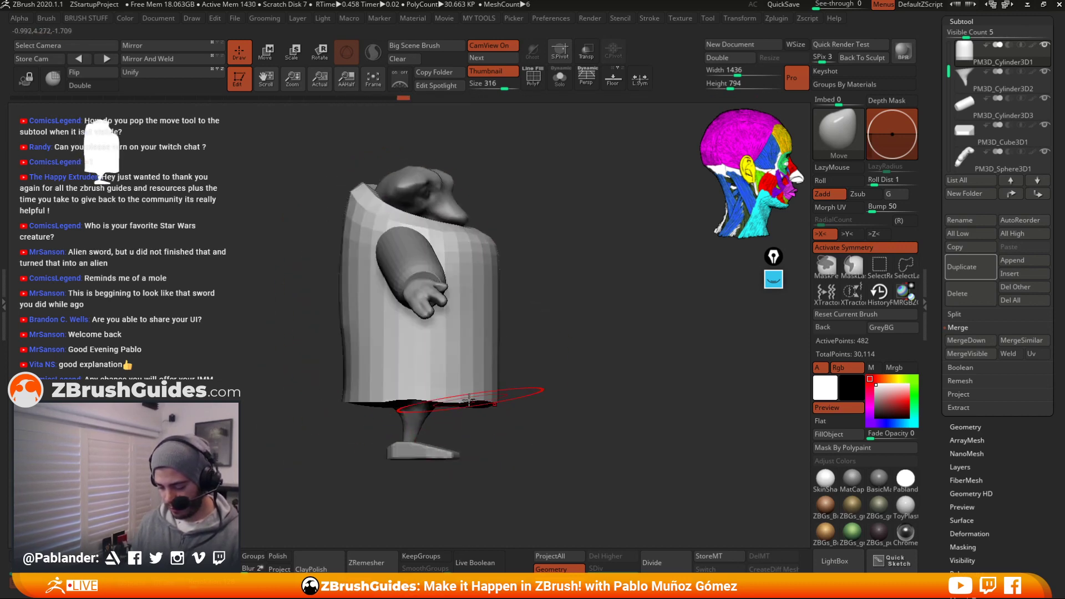
mouse_move(542, 374)
shift+mouse_down()
mouse_move(518, 371)
mouse_move(517, 410)
shift+mouse_up()
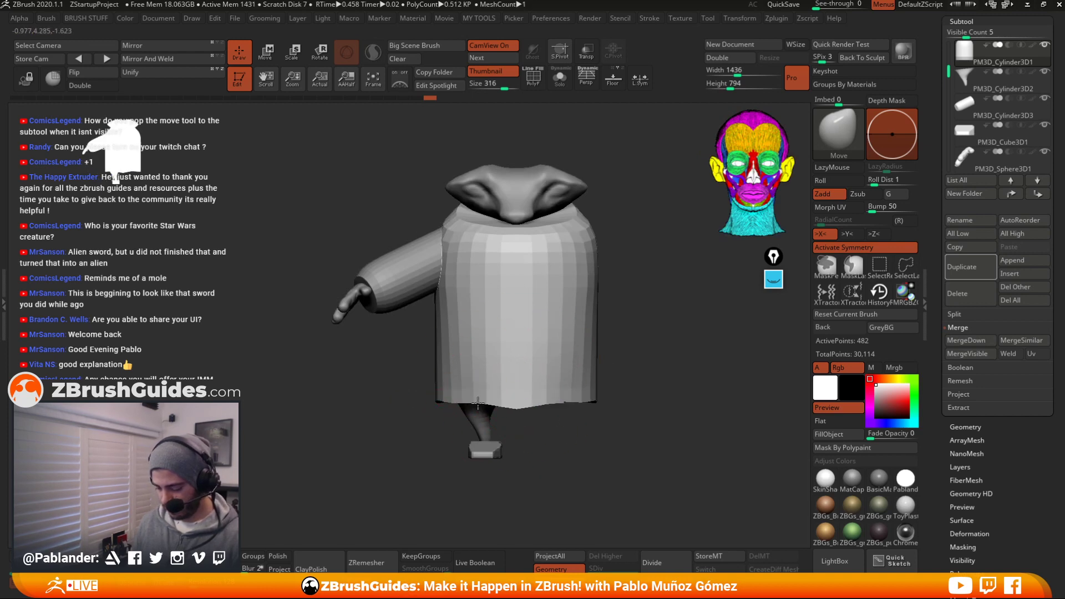
Pull the lower sides of the torso slightly inward with the Move brush
mouse_move(442, 392)
mouse_down()
mouse_move(455, 362)
mouse_move(446, 361)
mouse_up()
drag(449, 308, 460, 329)
alt+drag(632, 321, 611, 325)
Undo the first DynaMesh of the torso cylinder and remesh it at a lower DynaMesh resolution
click(216, 560)
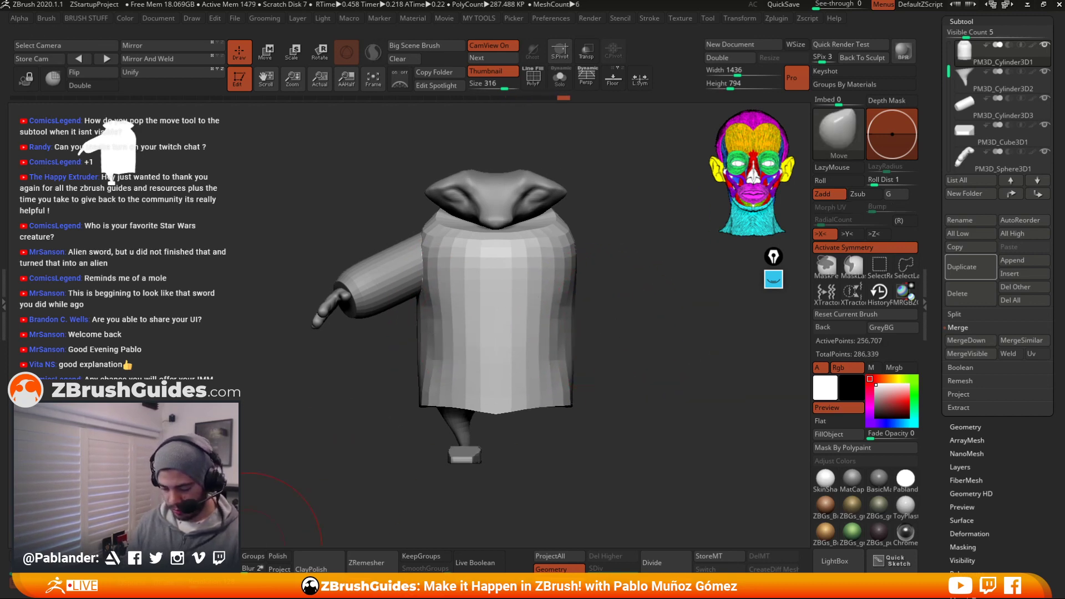
key(ctrl+z)
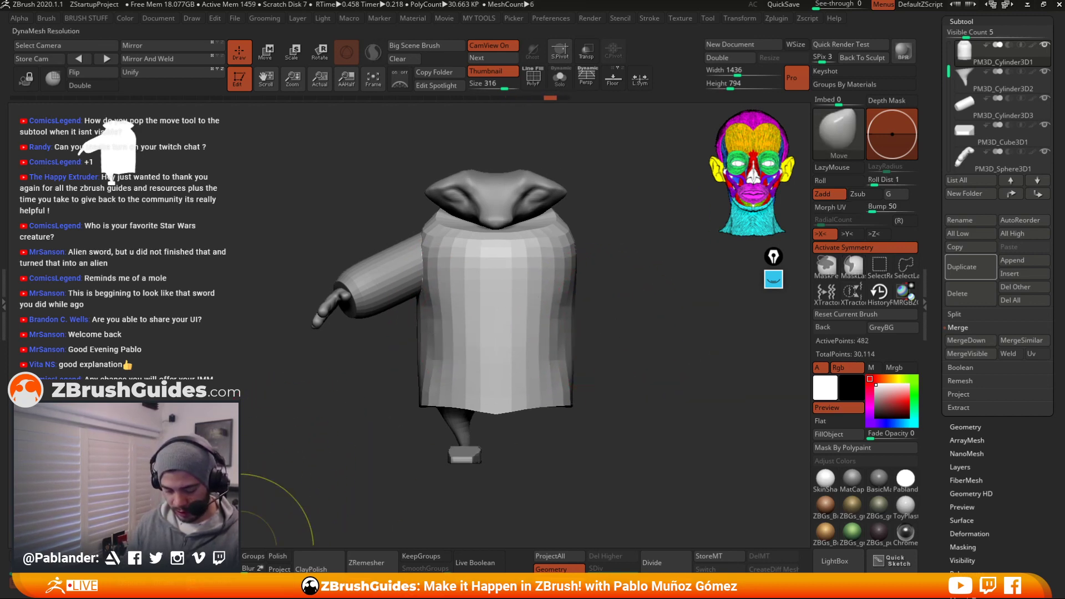
click(216, 560)
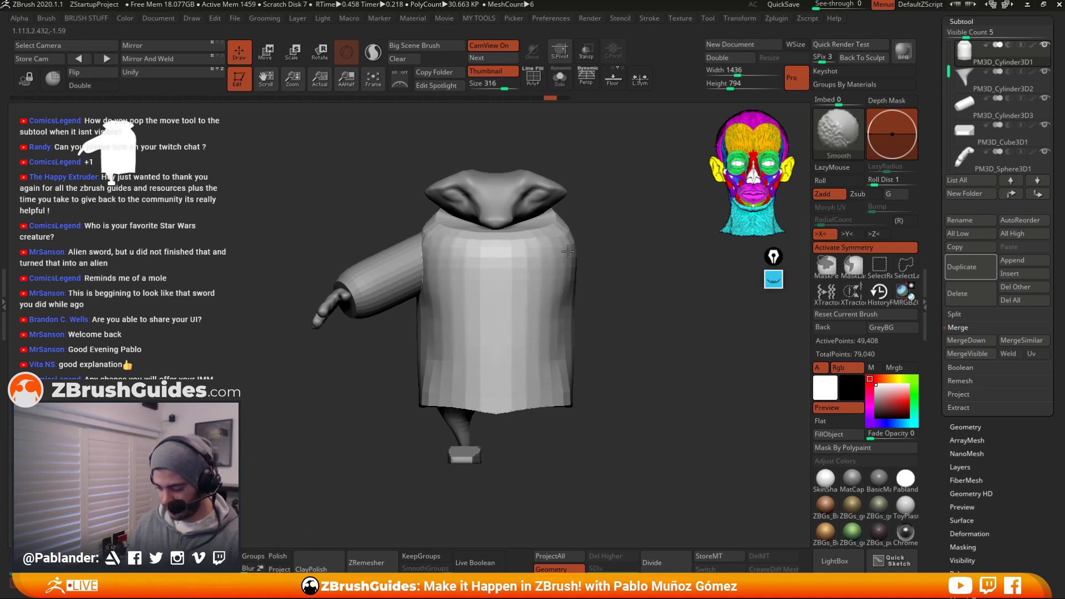
Smooth away the faceted surface of the torso around its front, sides and back
mouse_move(551, 354)
shift+mouse_down()
mouse_move(564, 393)
mouse_move(532, 409)
mouse_move(558, 406)
mouse_move(524, 330)
shift+mouse_up()
right_drag(523, 247, 630, 274)
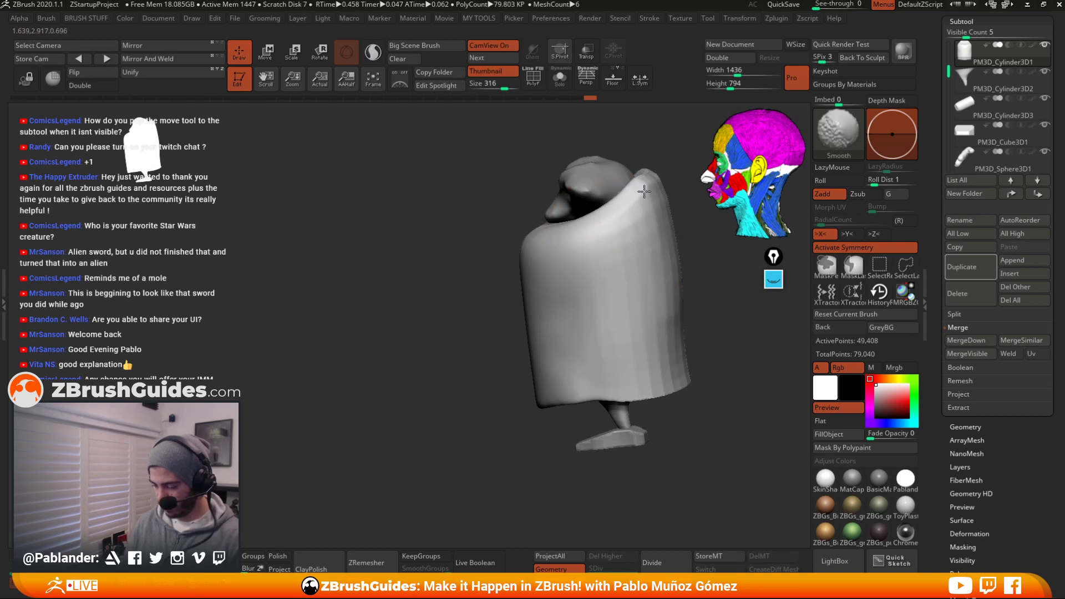
mouse_move(650, 315)
shift+mouse_down()
mouse_move(665, 387)
mouse_move(680, 357)
shift+mouse_up()
mouse_move(699, 361)
shift+mouse_down()
mouse_move(709, 362)
mouse_move(637, 333)
mouse_move(661, 225)
shift+mouse_up()
mouse_move(710, 305)
right_down()
mouse_move(563, 333)
mouse_move(542, 423)
right_up()
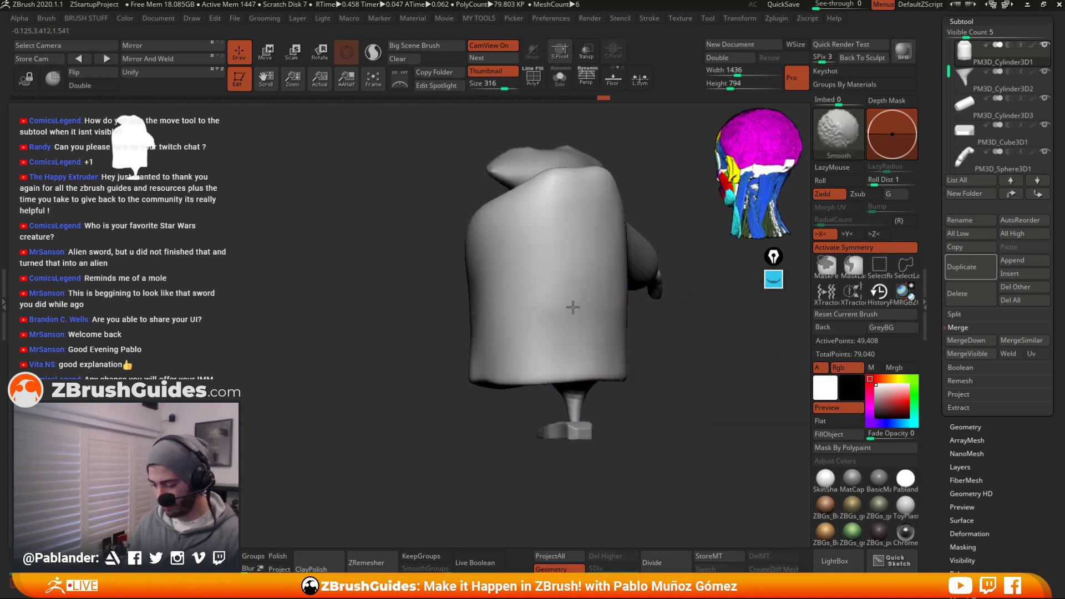
mouse_move(556, 200)
shift+mouse_down()
mouse_move(579, 169)
mouse_move(549, 173)
shift+mouse_up()
mouse_move(640, 373)
right_down()
mouse_move(630, 364)
mouse_move(616, 422)
mouse_move(639, 406)
mouse_move(552, 421)
right_up()
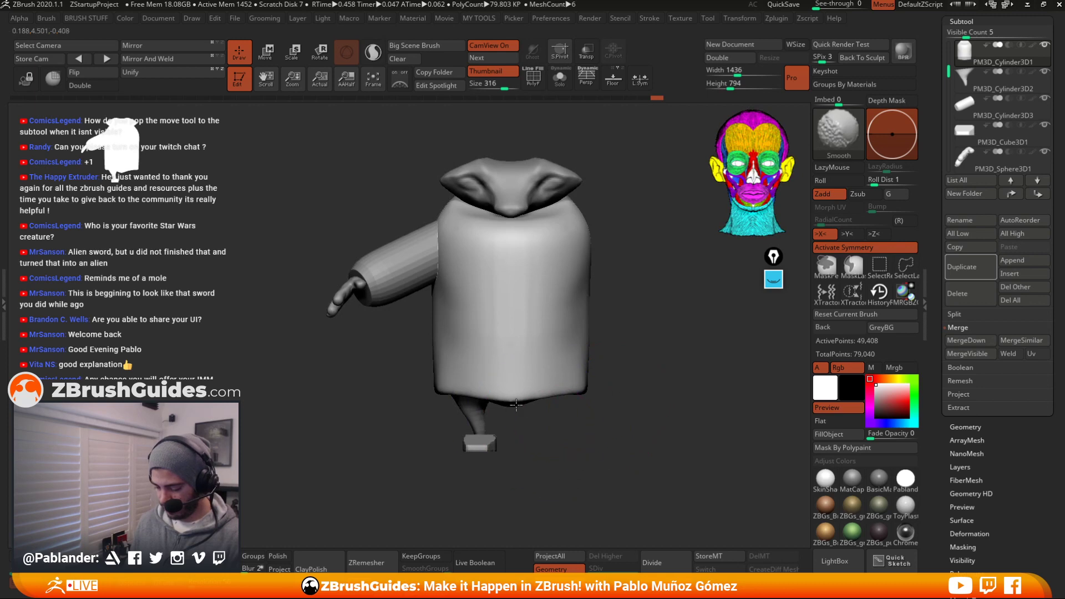
Push the middle of the torso's lower edge upward with the Move brush to level the hem
alt+drag(515, 402, 514, 398)
right_drag(516, 413, 526, 401)
drag(513, 409, 516, 400)
right_drag(612, 364, 605, 392)
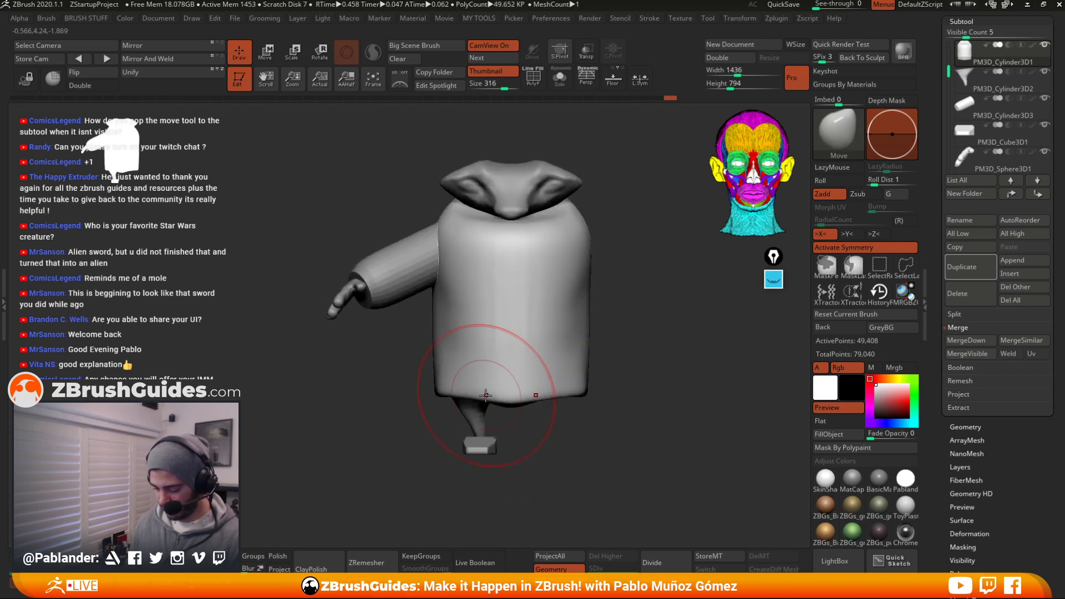
drag(514, 406, 519, 384)
Adjust the brush size and refine the slope of the torso's shoulders with the Move brush
right_click(630, 278)
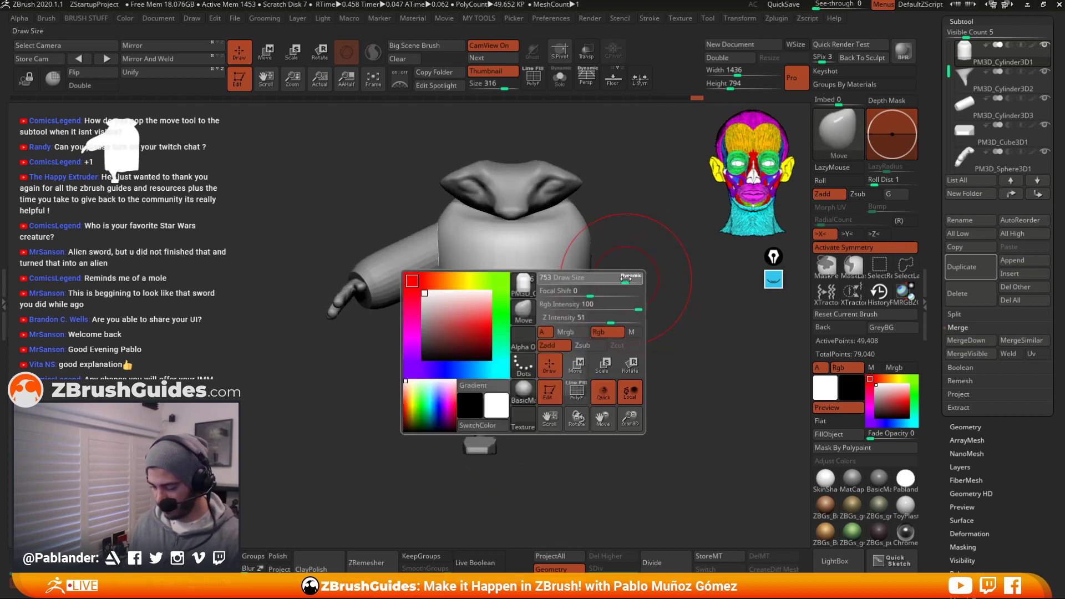
drag(571, 207, 575, 200)
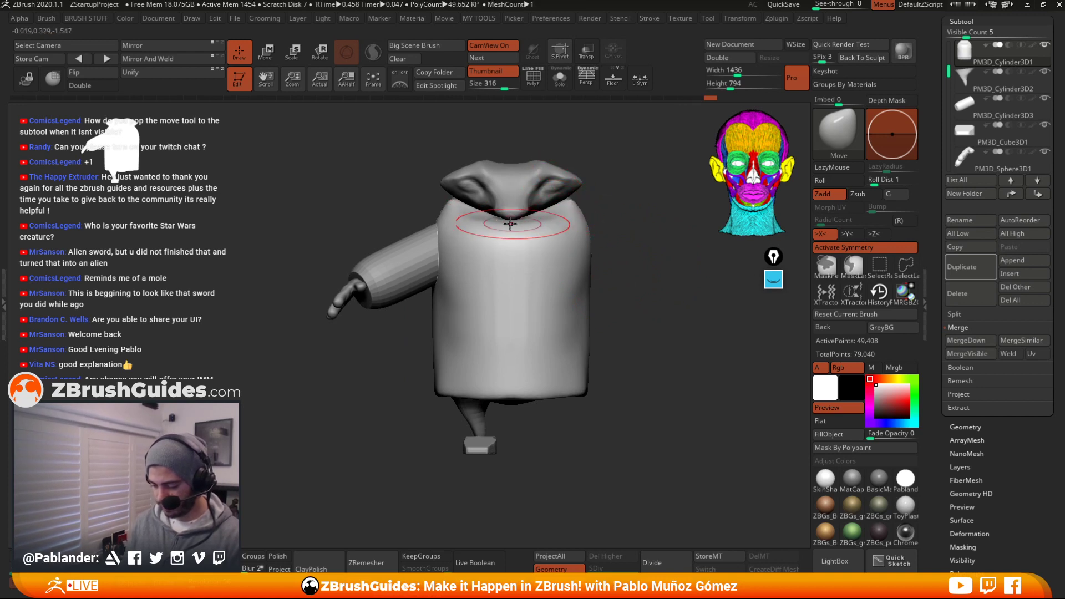
drag(443, 214, 452, 212)
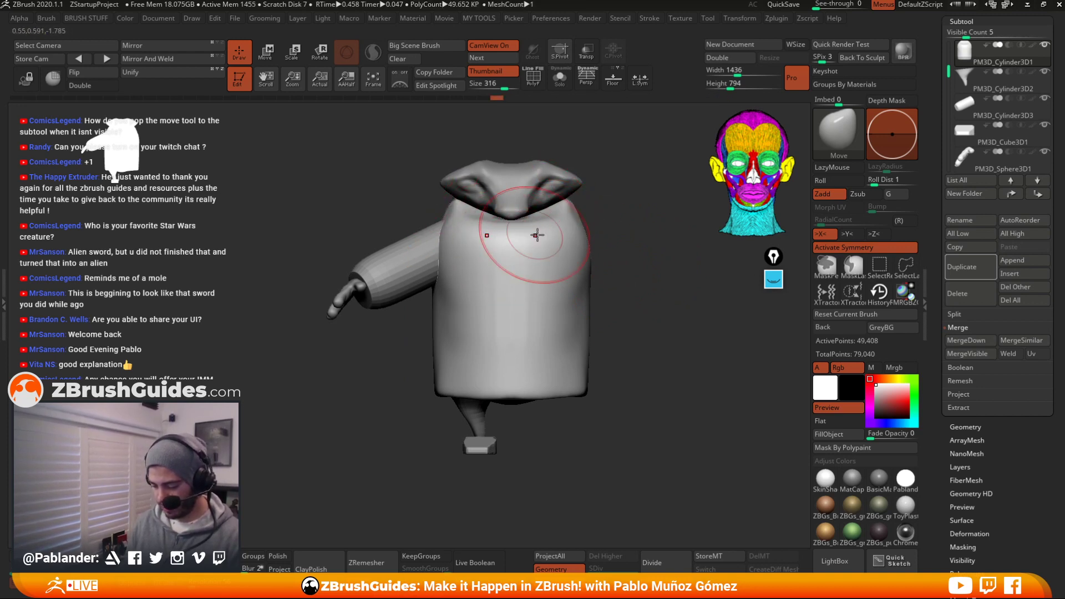
ctrl+right_drag(629, 214, 632, 225)
mouse_move(415, 225)
right_down()
mouse_move(488, 209)
mouse_move(516, 233)
right_up()
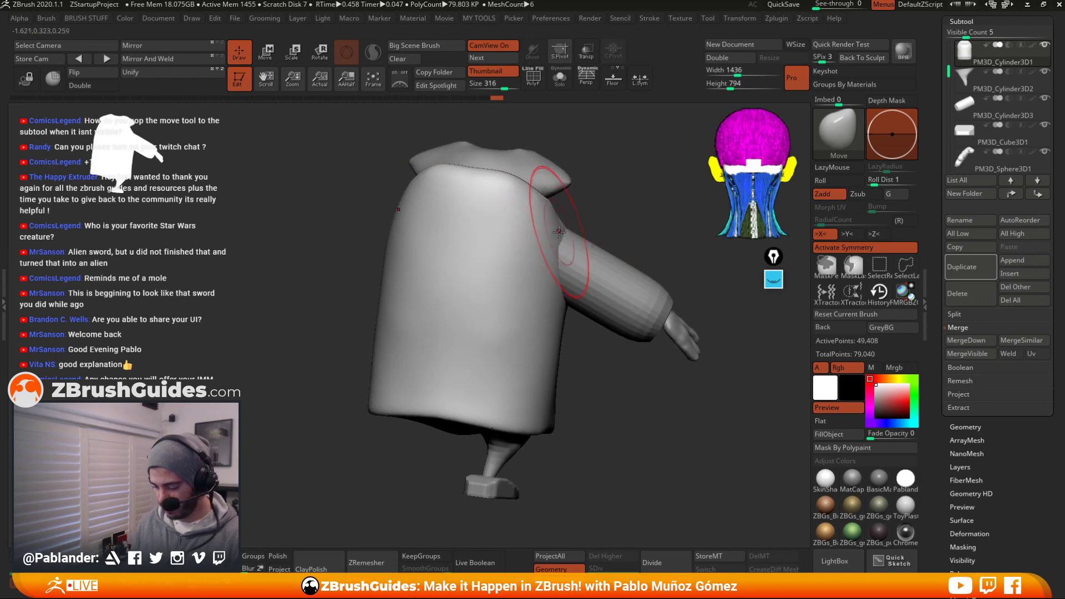
Select the arm cylinder, remesh it with DynaMesh and smooth its wrist end
right_drag(637, 185, 614, 240)
alt+click(496, 251)
alt+right_drag(545, 371, 493, 369)
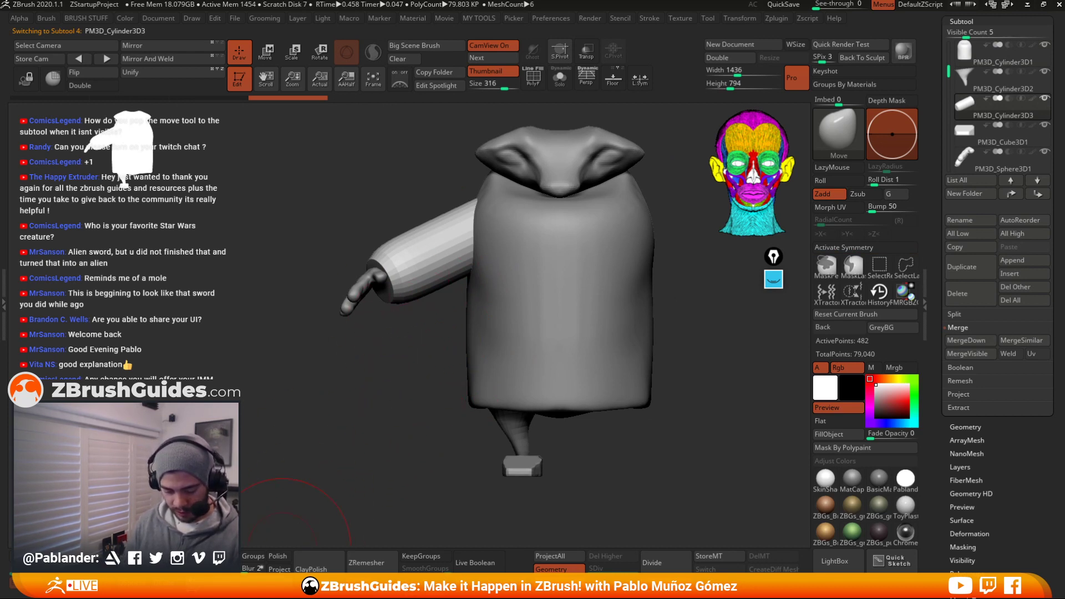
click(213, 562)
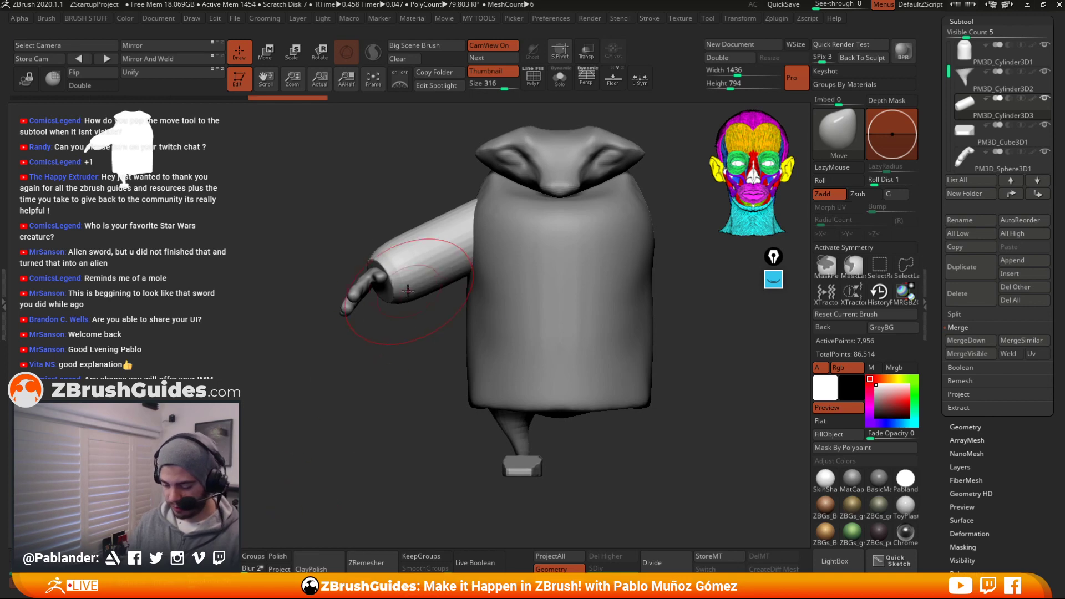
shift+drag(409, 291, 375, 252)
right_drag(391, 266, 439, 339)
right_drag(364, 261, 564, 198)
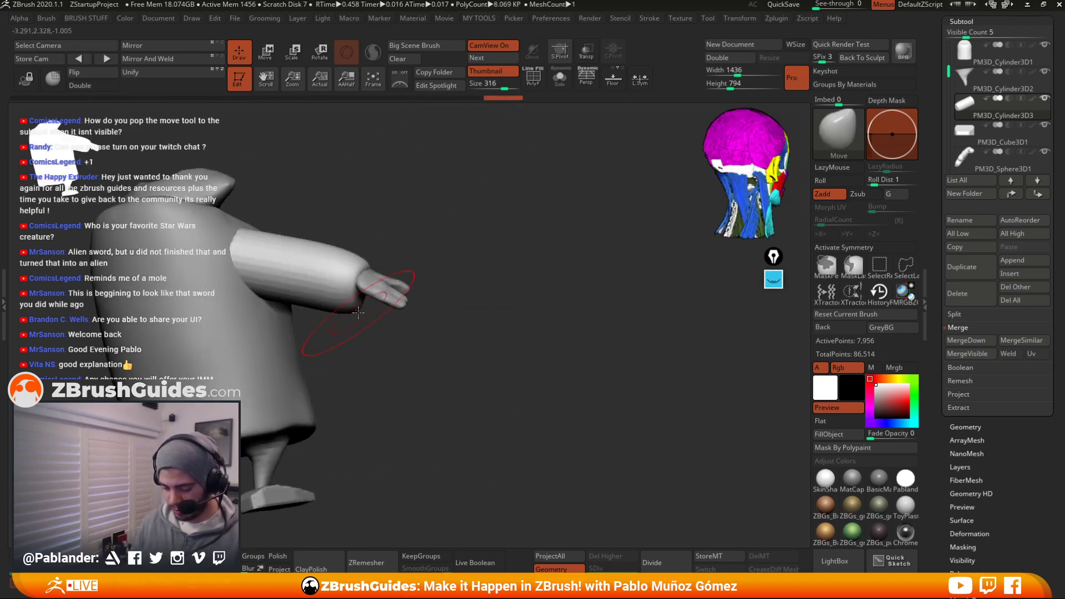
Push the underside of the arm's wrist end up toward the hand
drag(358, 312, 375, 284)
right_drag(421, 289, 541, 244)
alt+click(452, 253)
key(x)
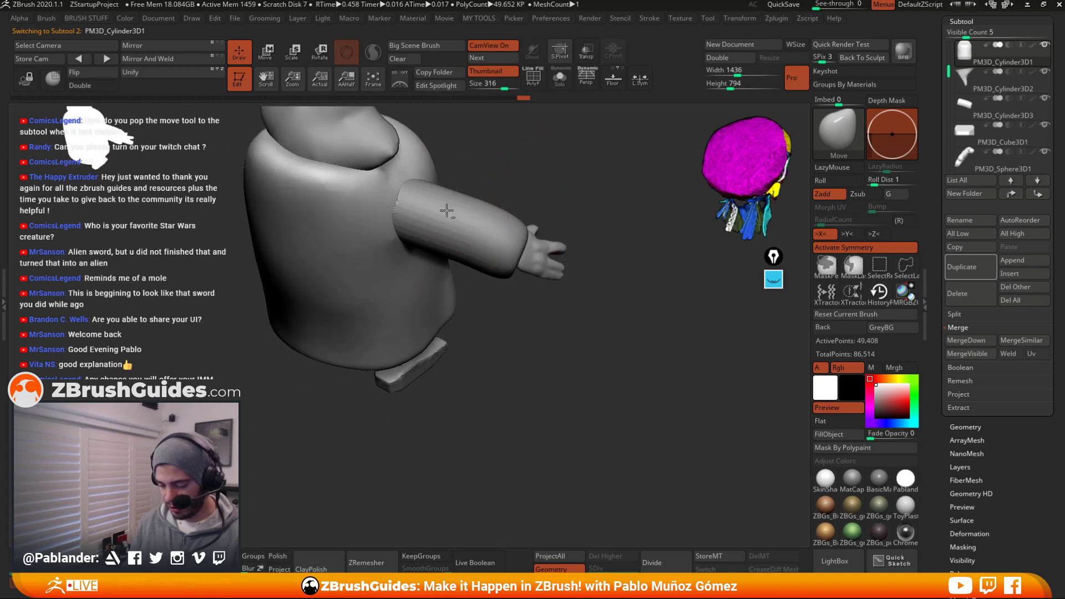
right_click(447, 214)
alt+right_drag(533, 173, 570, 197)
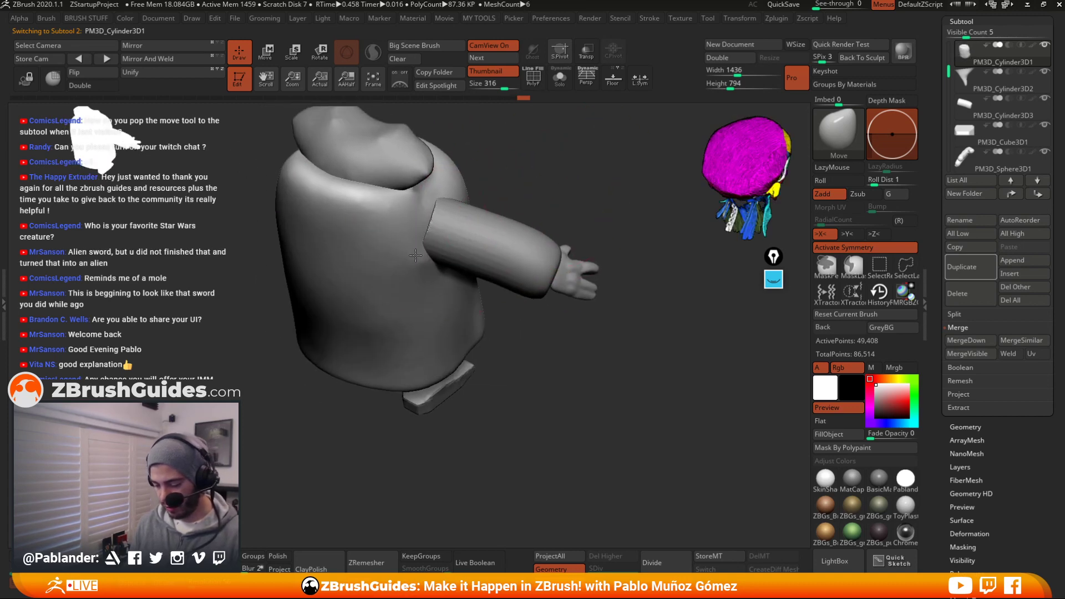
Select the arm and stretch its shoulder end upward against the torso from several angles
alt+click(433, 224)
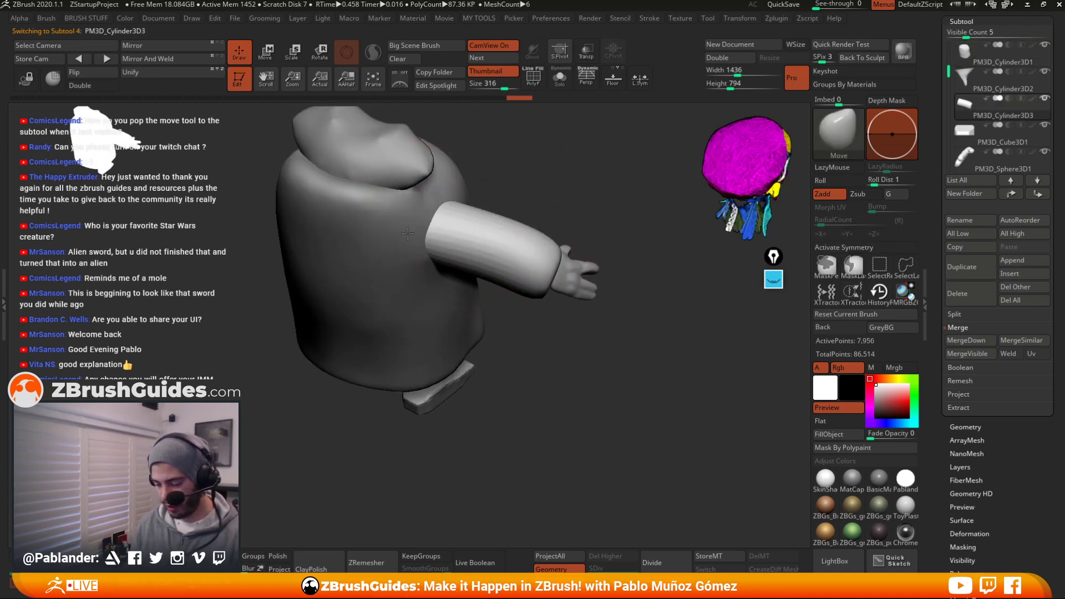
right_drag(408, 234, 483, 205)
drag(438, 205, 446, 201)
right_drag(446, 201, 360, 233)
drag(488, 213, 521, 194)
shift+right_drag(564, 176, 556, 177)
drag(464, 222, 477, 214)
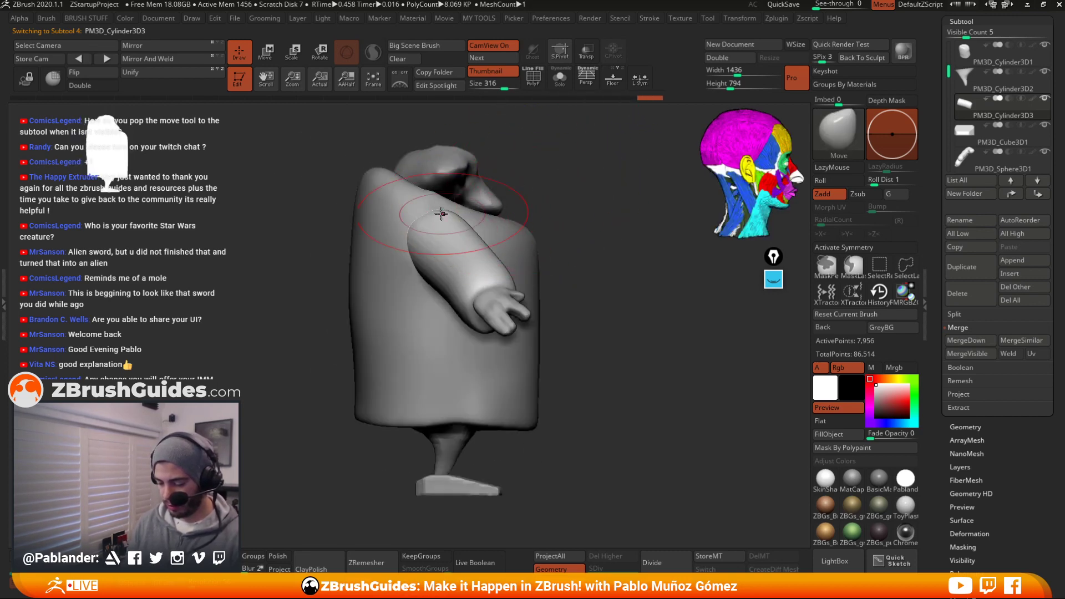
drag(588, 216, 464, 242)
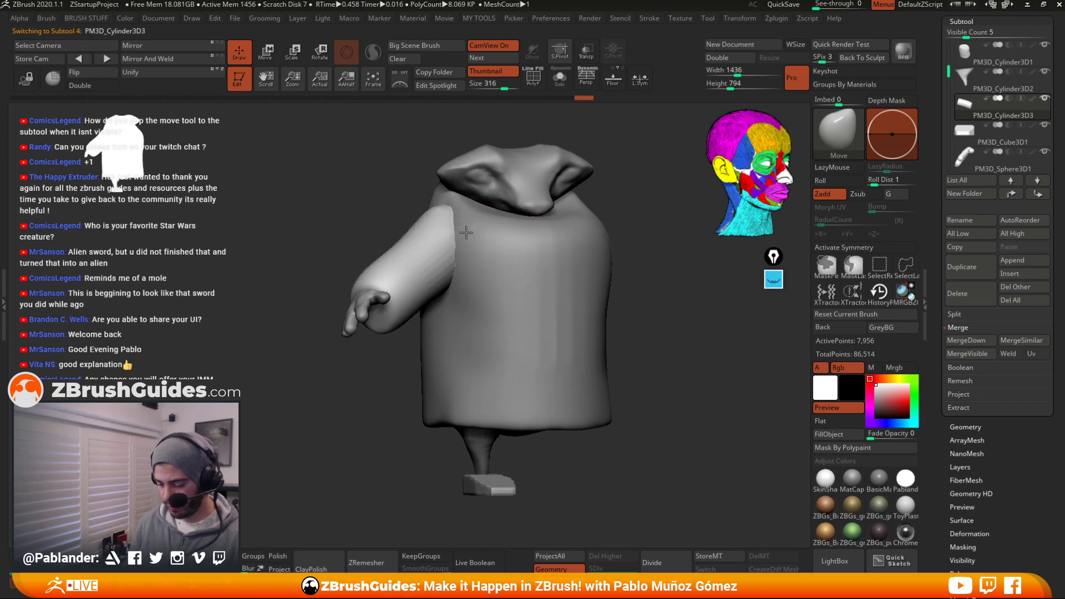
Pull the top of the arm's shoulder end inward and widen its underside toward the torso in front view
right_drag(471, 207, 358, 291)
right_drag(502, 183, 478, 190)
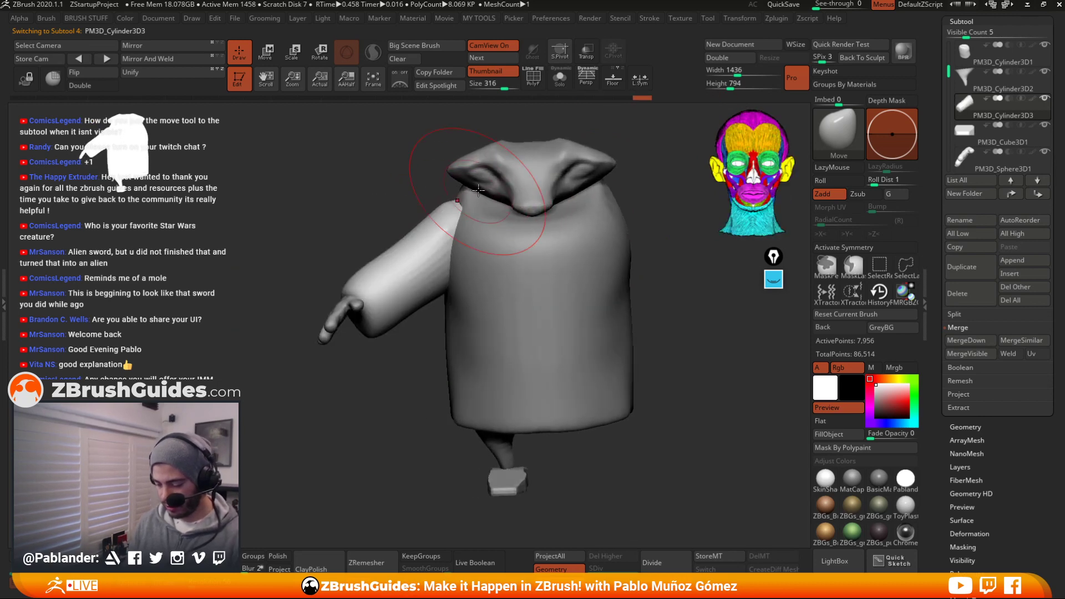
shift+drag(423, 324, 409, 319)
mouse_move(450, 222)
mouse_down()
mouse_move(457, 228)
mouse_move(470, 204)
mouse_up()
drag(461, 244, 452, 280)
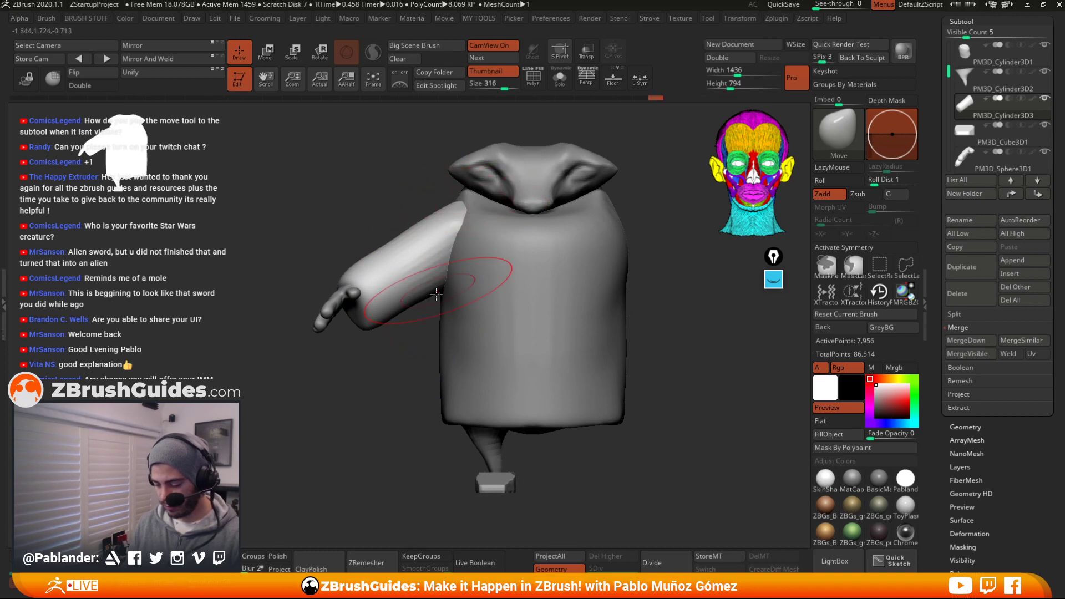
Smooth the upper surface of the arm from the wrist to the shoulder
mouse_move(401, 355)
alt+right_down()
mouse_move(395, 314)
mouse_move(383, 311)
alt+right_up()
shift+drag(369, 239, 444, 181)
right_drag(445, 180, 382, 225)
Pull the back of the arm's shoulder end further into the torso
alt+drag(520, 206, 665, 204)
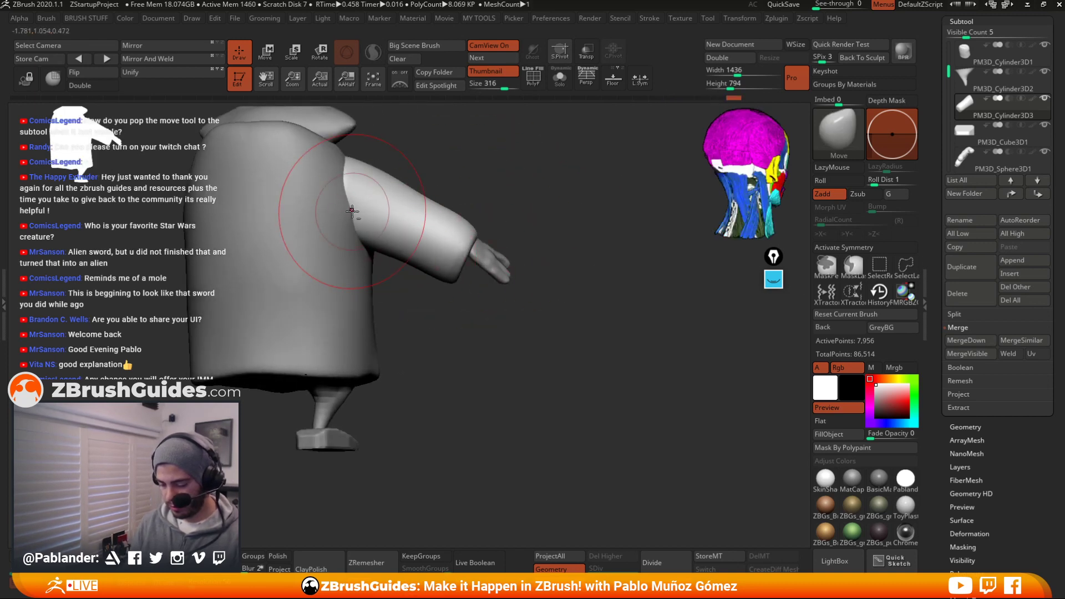
drag(375, 207, 361, 200)
drag(488, 161, 425, 157)
drag(359, 184, 342, 185)
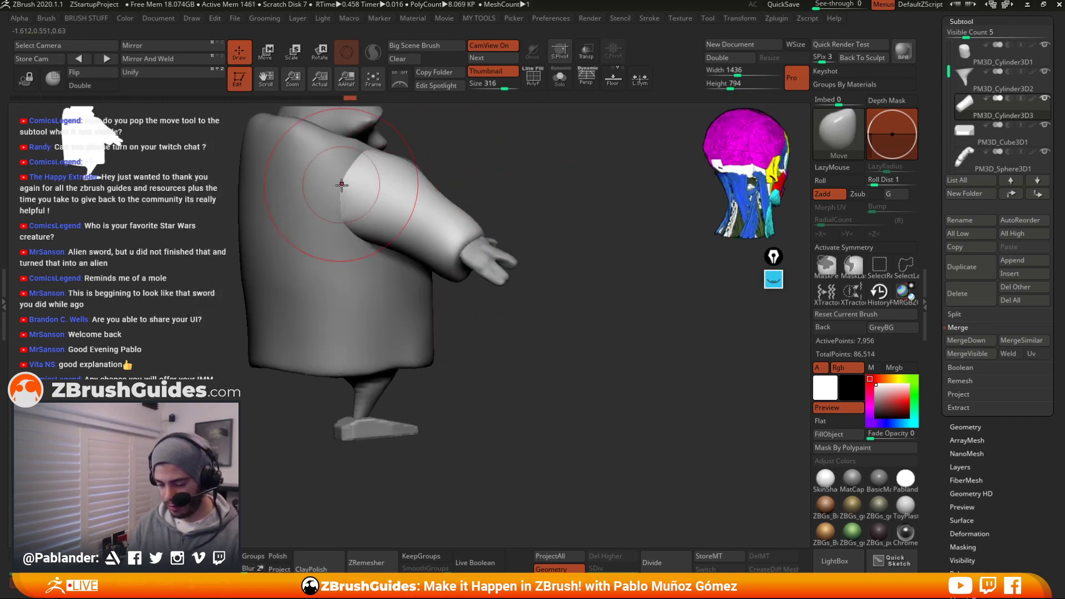
drag(503, 171, 574, 172)
Select the torso and push the back of its shoulders outward over the arm joint
alt+click(391, 354)
drag(410, 187, 416, 189)
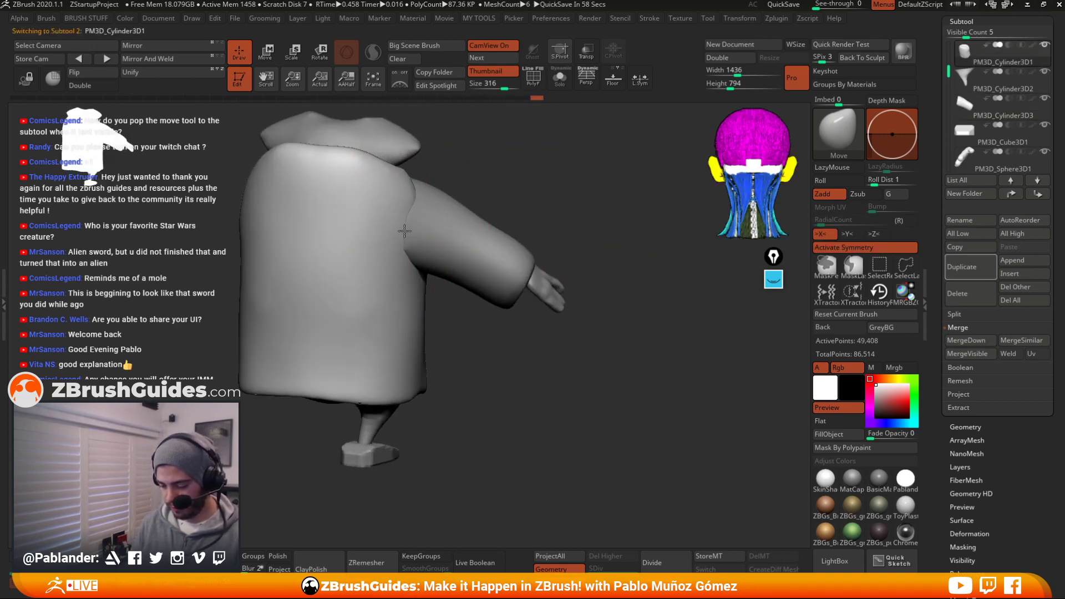
drag(404, 238, 415, 246)
drag(411, 193, 422, 191)
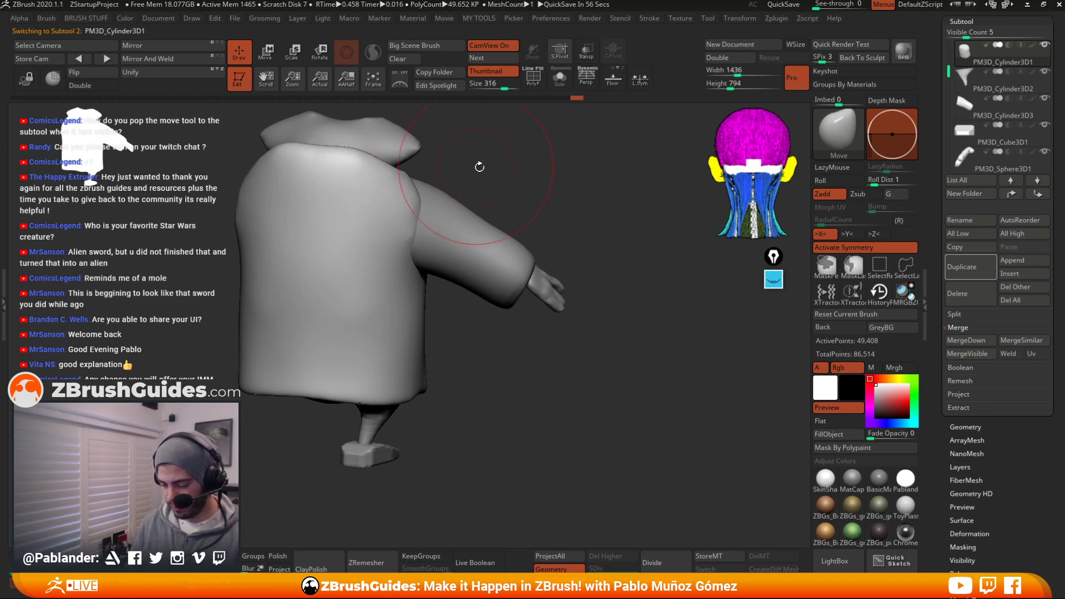
mouse_move(478, 166)
mouse_down()
mouse_move(508, 175)
mouse_move(466, 192)
mouse_move(436, 185)
mouse_up()
Raise the front of the torso's shoulders slightly over the top of the arm
key(space)
mouse_move(539, 221)
mouse_down()
mouse_move(604, 193)
mouse_move(563, 332)
mouse_move(584, 348)
mouse_move(514, 350)
mouse_up()
alt+drag(619, 350, 573, 342)
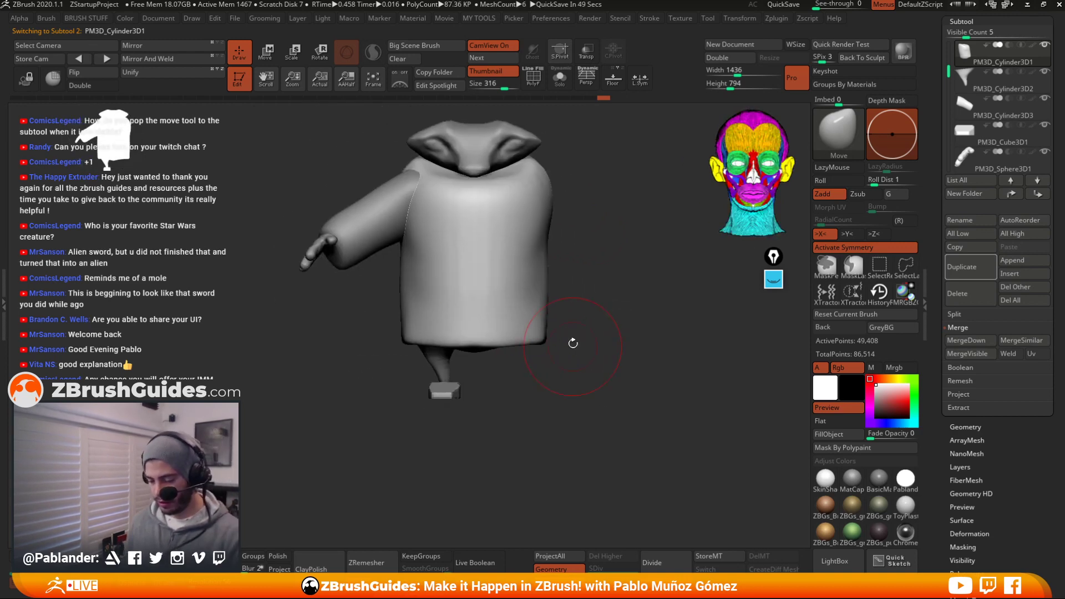
drag(423, 180, 425, 175)
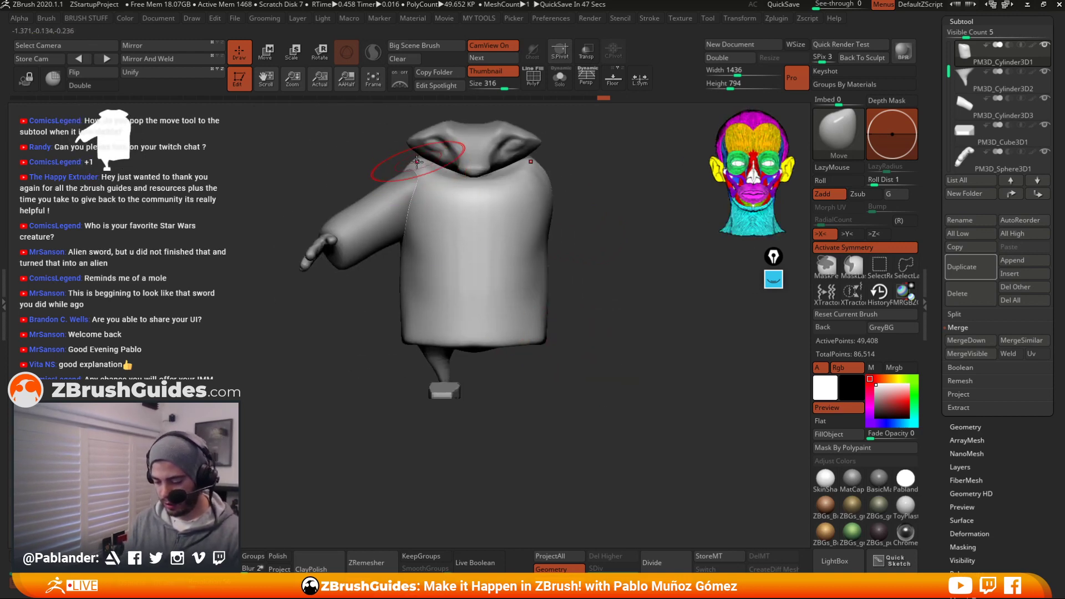
alt+click(429, 174)
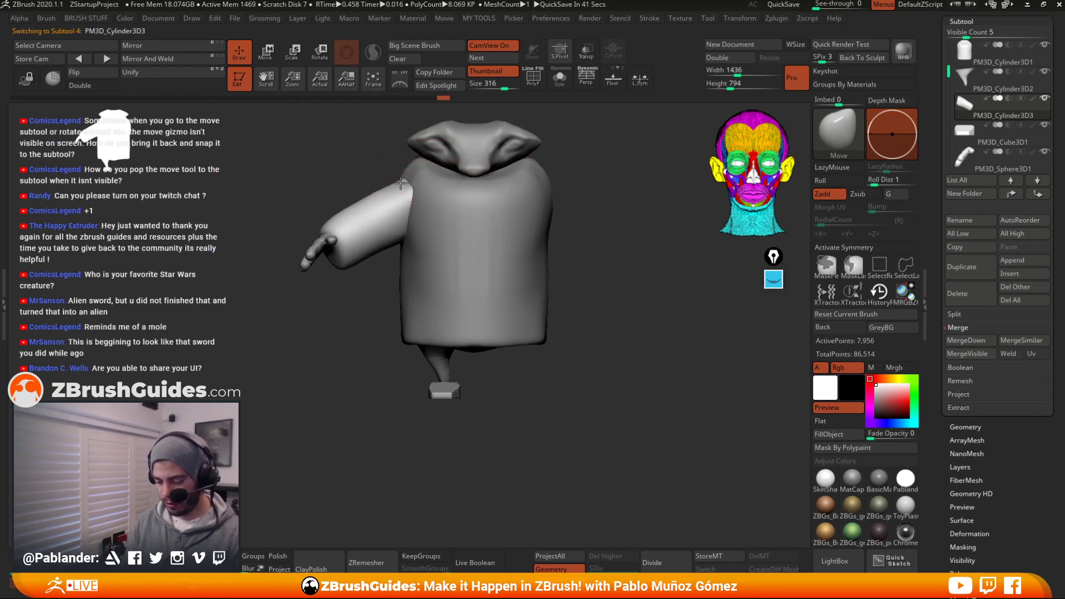
right_click(400, 183)
ctrl+right_drag(602, 307, 590, 286)
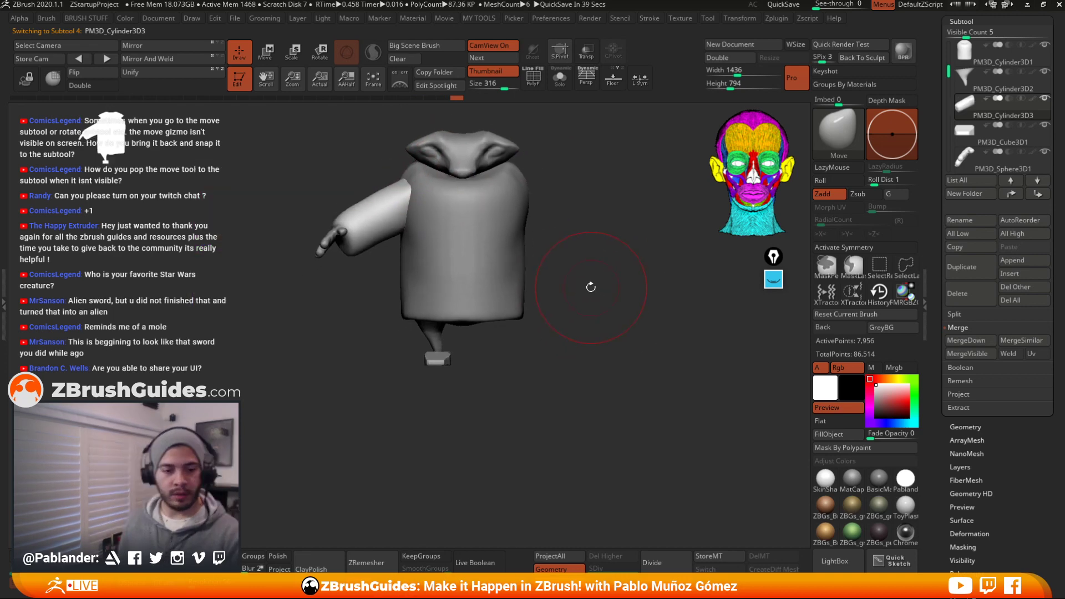
key(e)
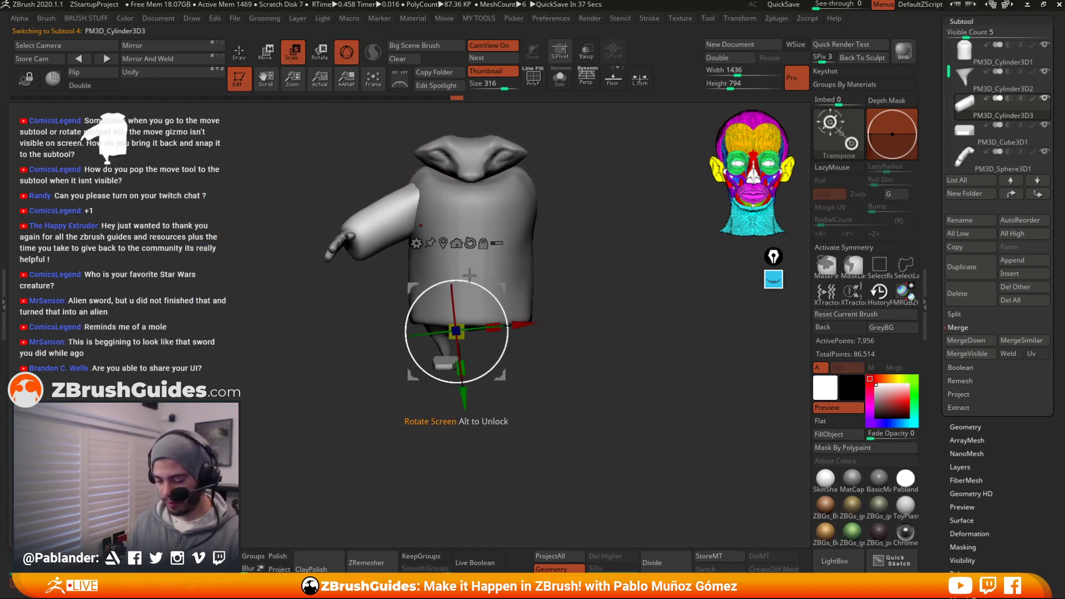
key(w)
key(q)
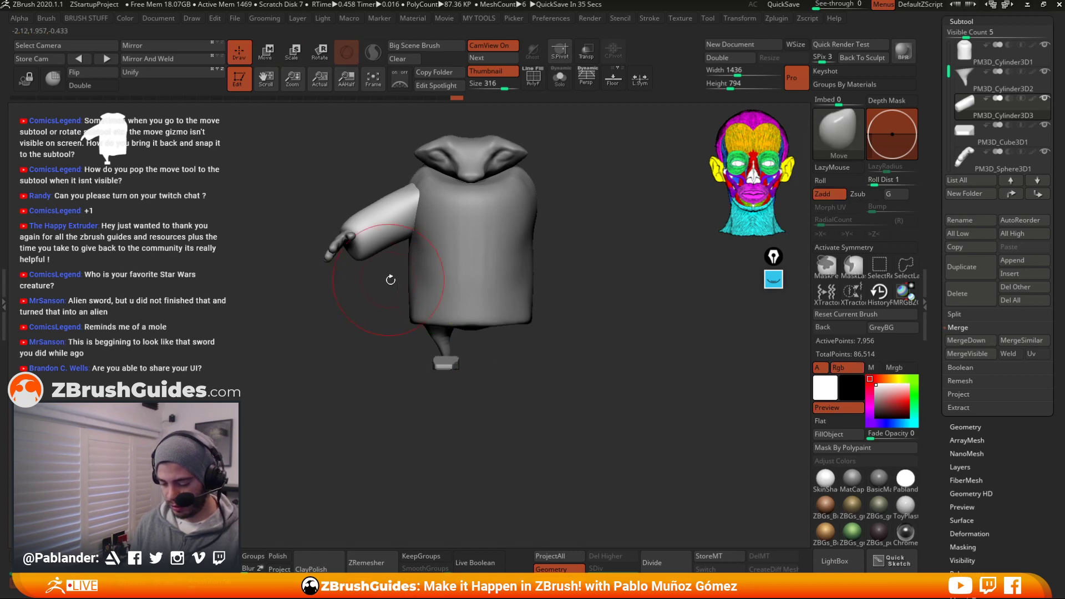
Move the hand and arm slightly downward together using Transpose All Selected Subtools, and return to Draw mode
alt+click(336, 242)
key(w)
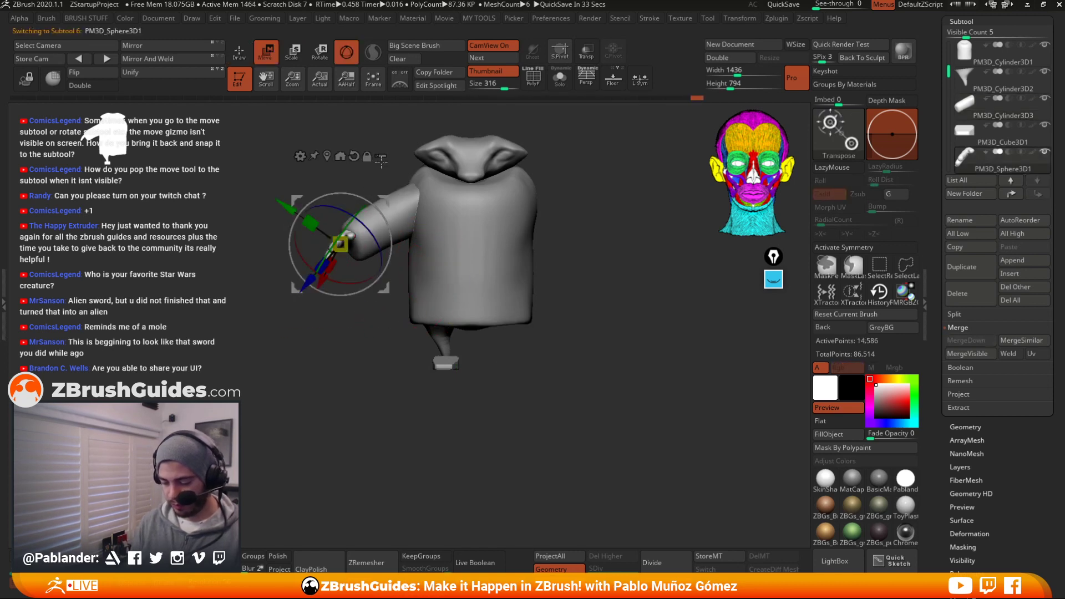
drag(385, 293, 382, 305)
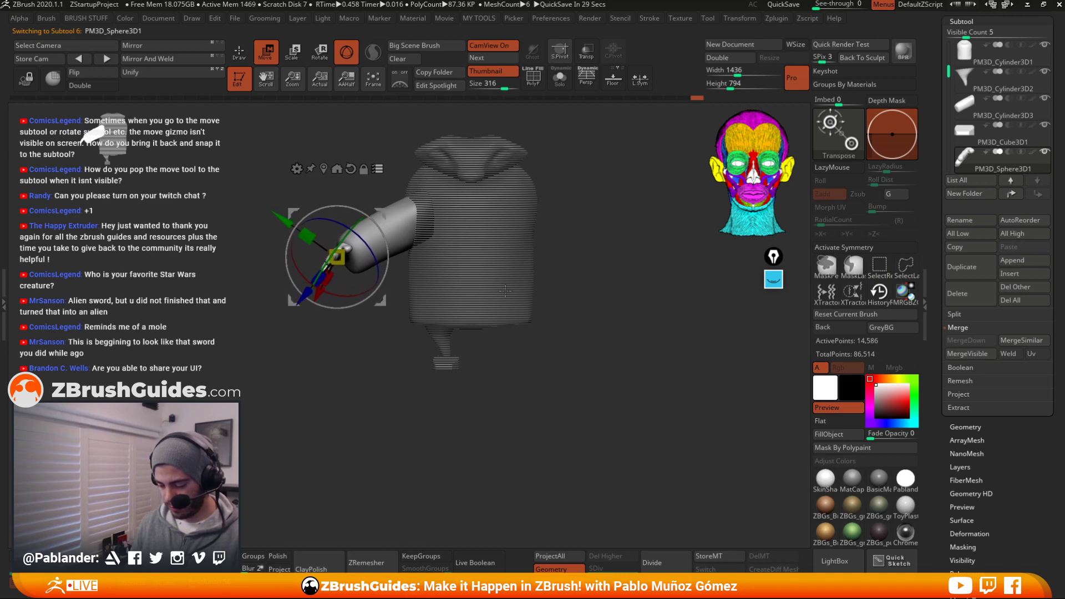
key(q)
key(w)
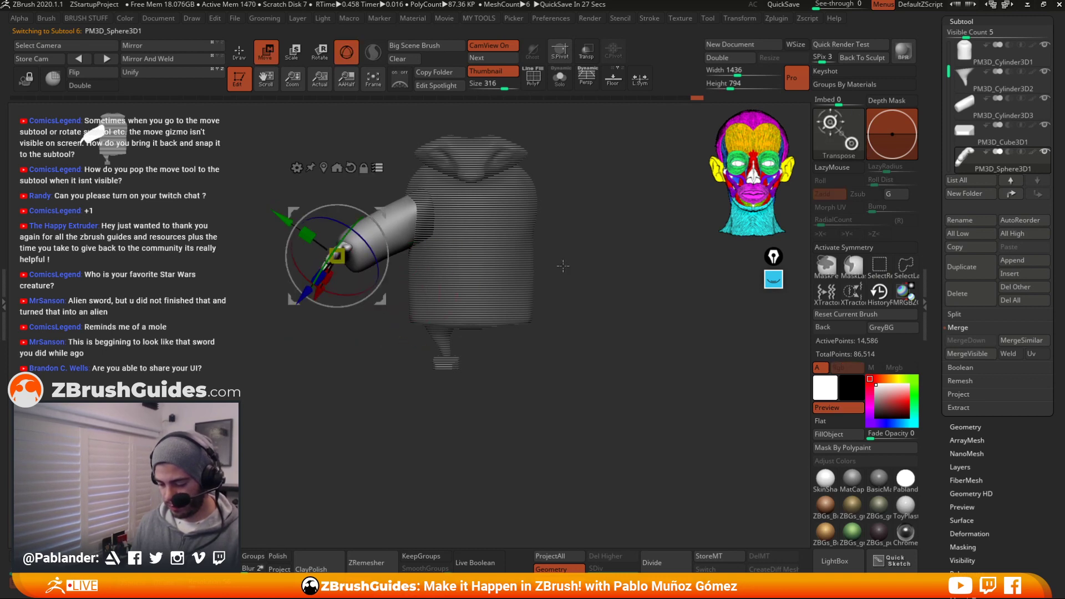
key(q)
key(w)
key(q)
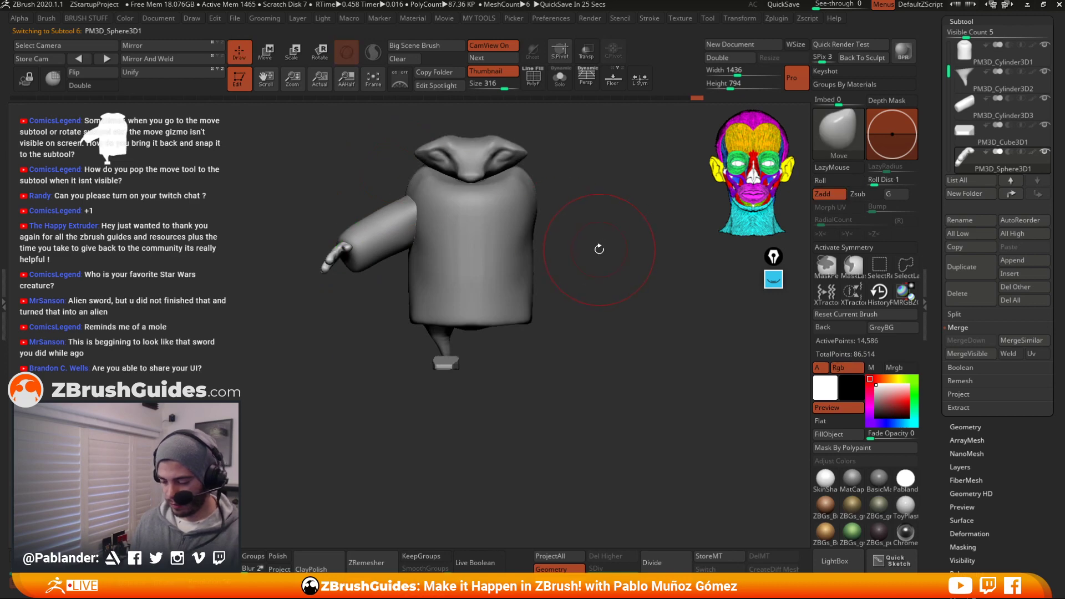
Select the torso, turn on X symmetry, and shape its front profile and lower front hem with the Move brush
alt+click(526, 252)
key(x)
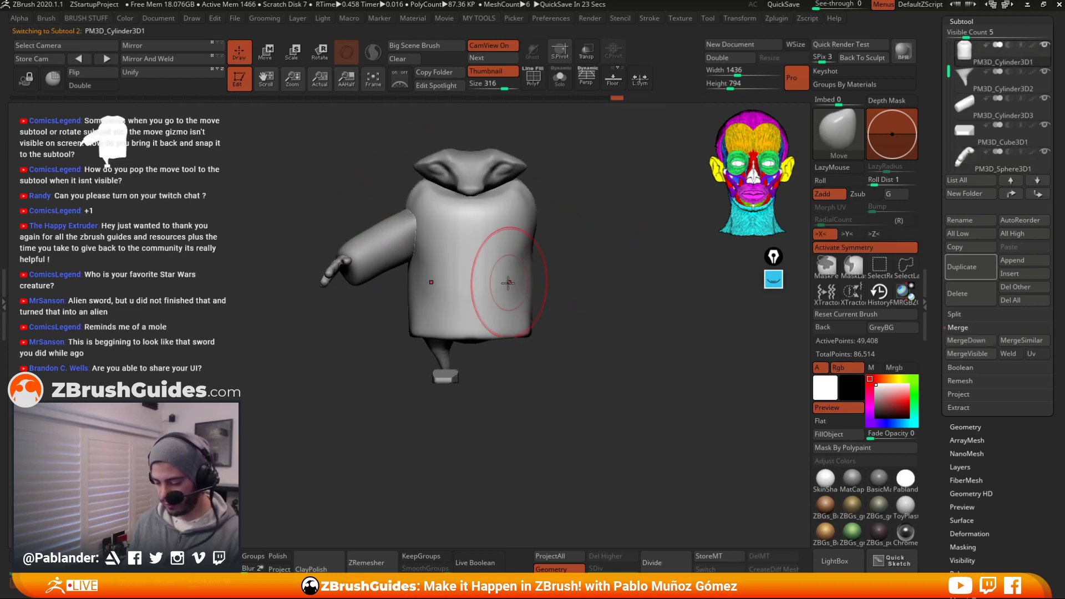
drag(586, 276, 552, 286)
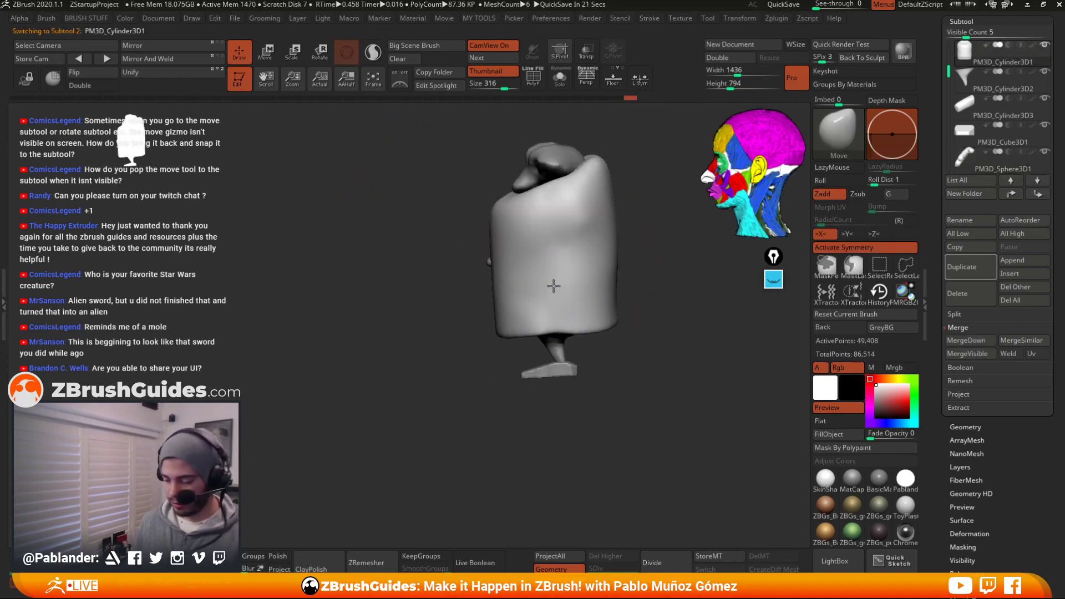
key(space)
drag(500, 250, 511, 266)
drag(511, 333, 519, 330)
alt+drag(659, 303, 600, 310)
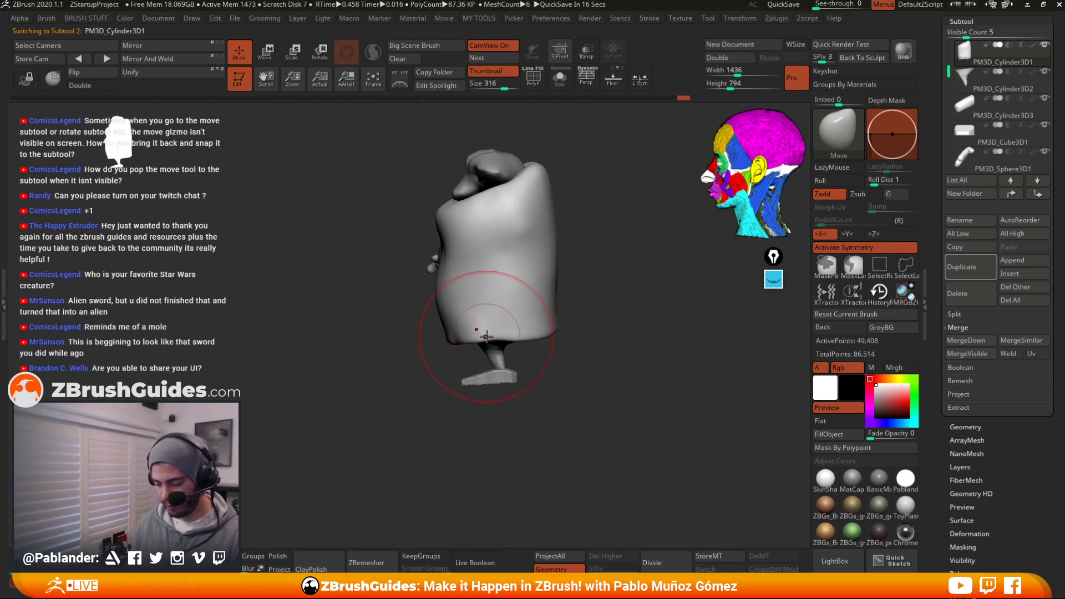
shift+drag(483, 335, 469, 333)
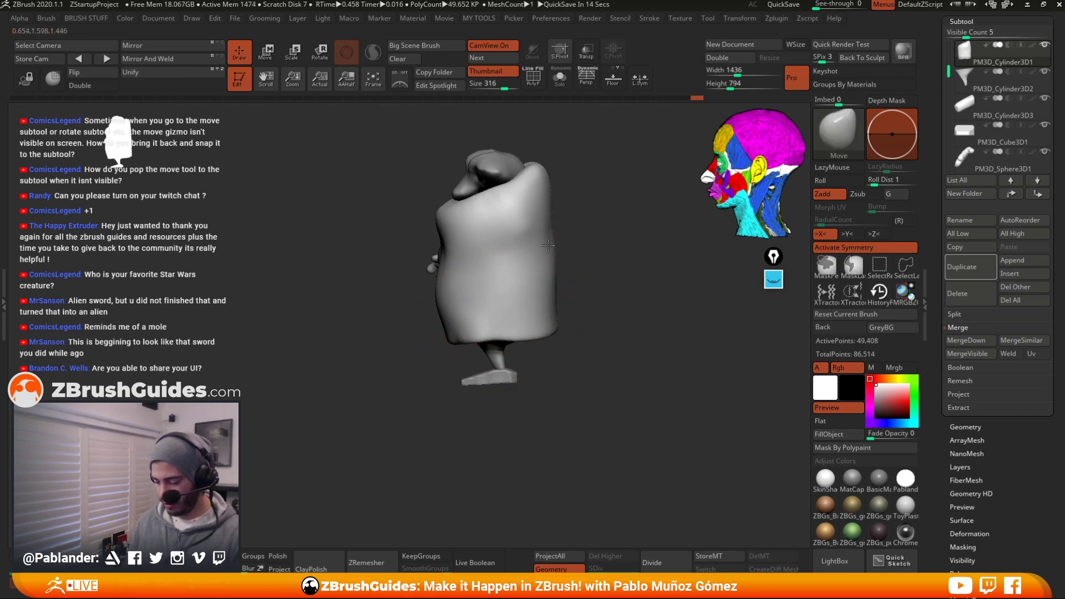
Try to push the middle of the torso's back inward and smooth the area below the shoulder
drag(548, 245, 541, 244)
drag(556, 236, 539, 255)
drag(638, 266, 583, 297)
shift+drag(541, 266, 553, 252)
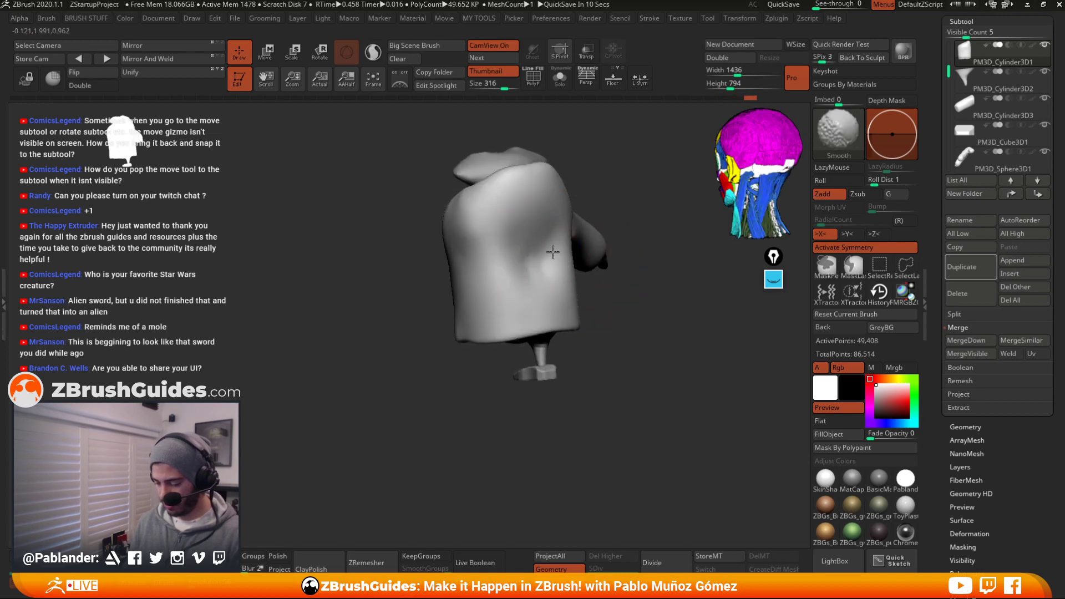
Undo the recent shaping and smoothing strokes on the torso's back
key(ctrl+z)
key(ctrl+z)
key(ctrl+z)
key(ctrl+z)
key(ctrl+z)
key(ctrl+z)
key(ctrl+z)
key(ctrl+z)
key(ctrl+z)
key(ctrl+z)
key(ctrl+z)
key(ctrl+z)
key(ctrl+z)
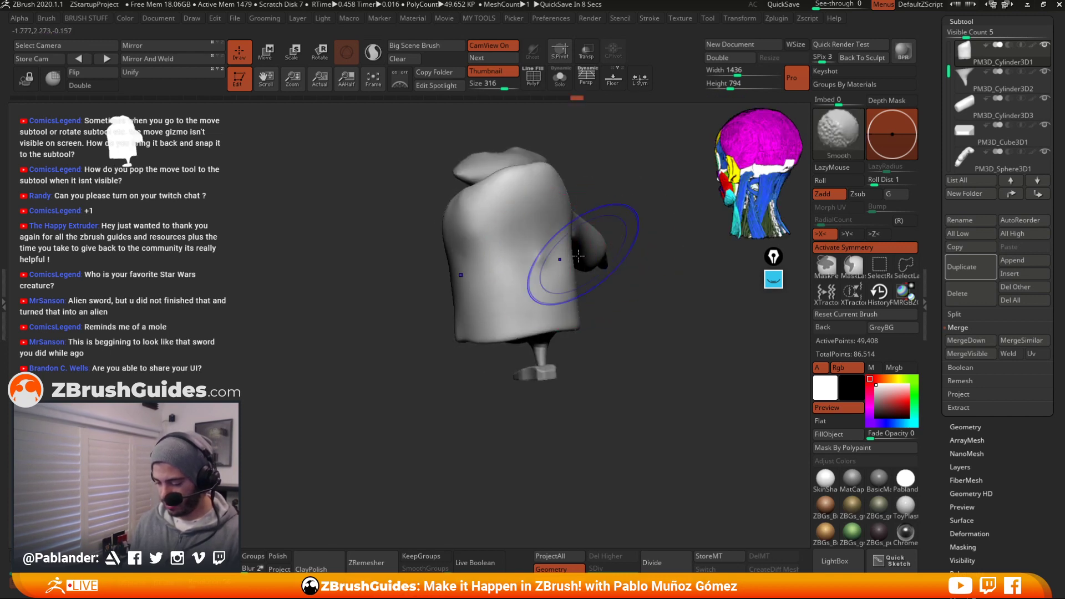
Push the torso's lower back inward to give the side profile a leaning curve
drag(578, 259, 557, 319)
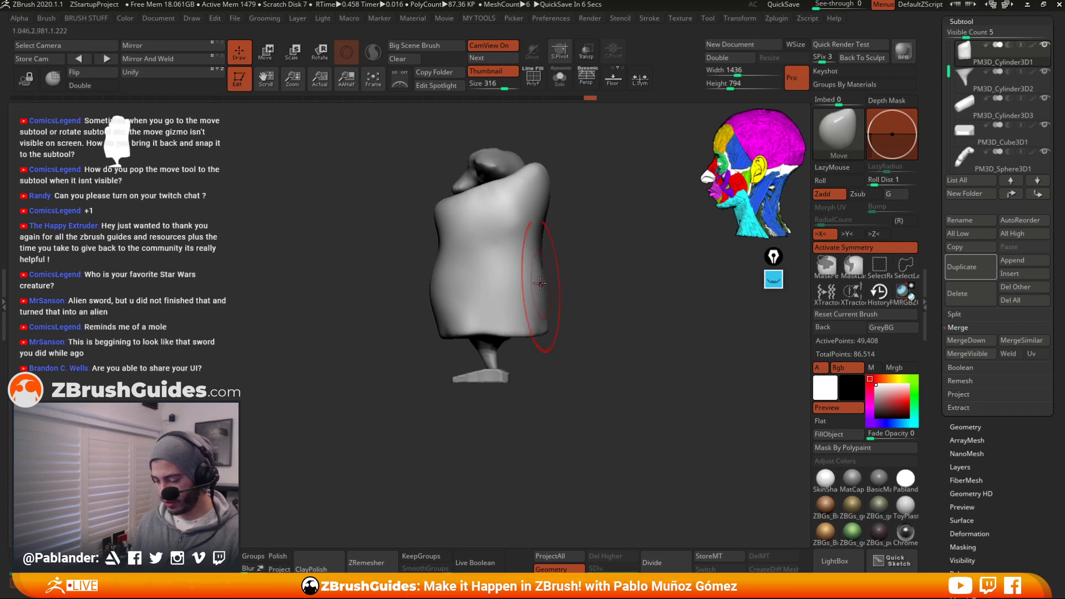
shift+drag(604, 265, 513, 309)
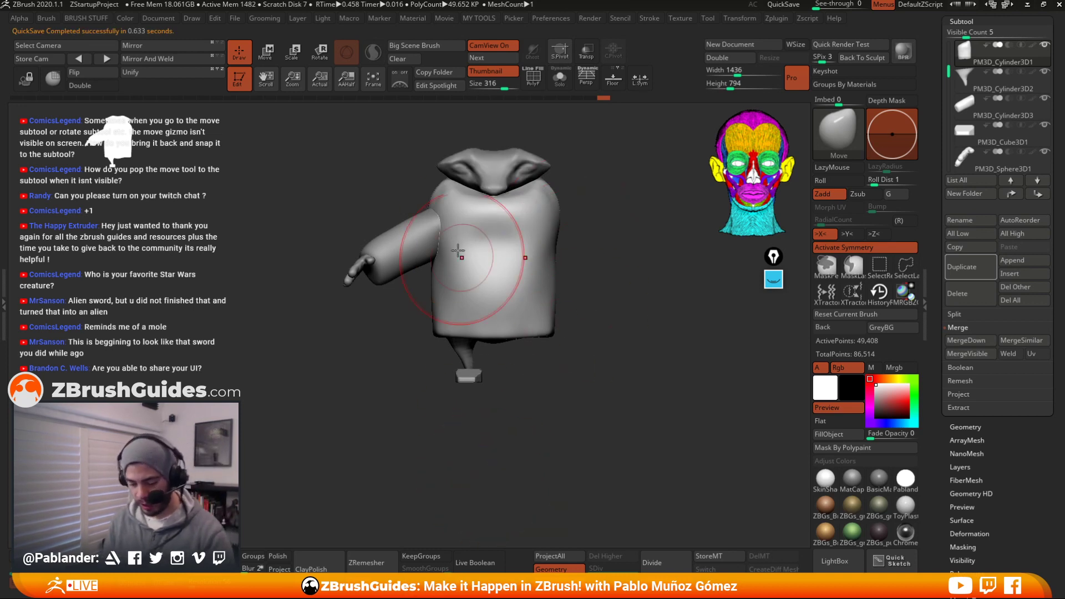
Select the arm and reshape its shoulder end to spread wider into the torso
alt+click(431, 205)
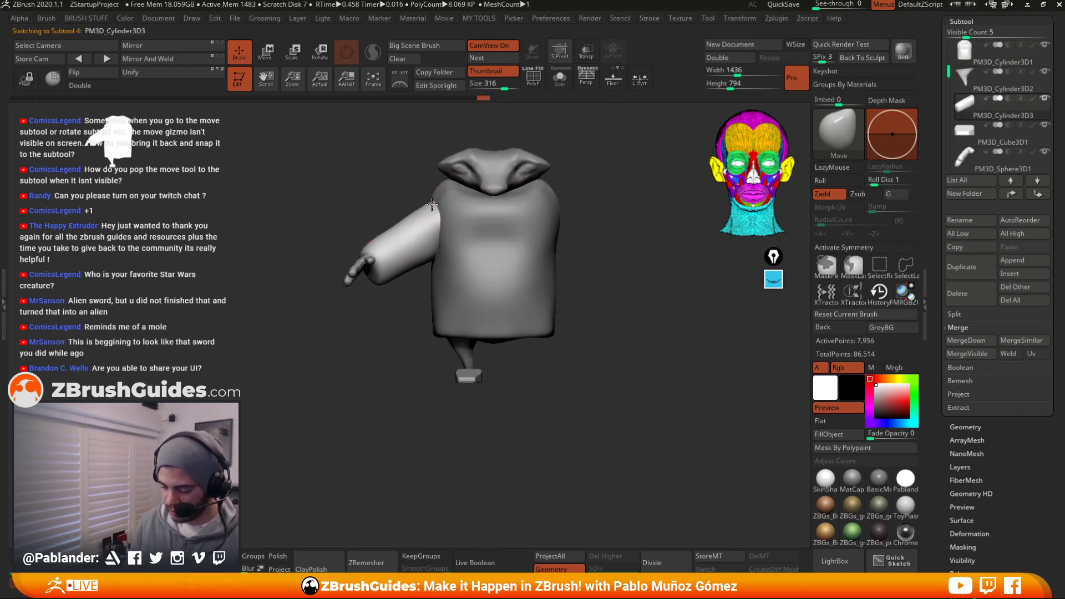
drag(409, 203, 420, 208)
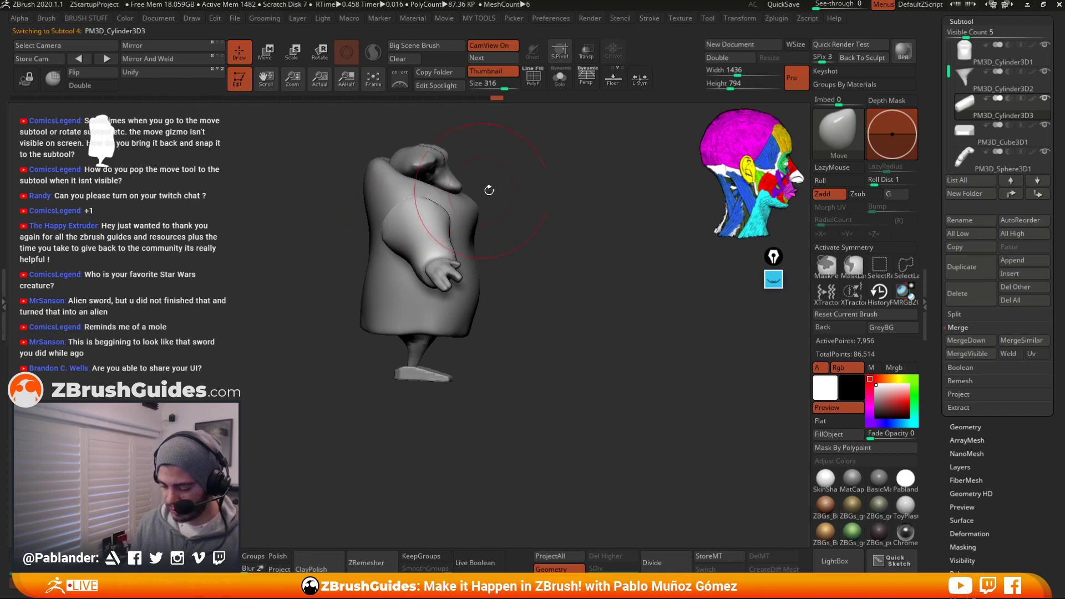
drag(489, 191, 452, 209)
right_drag(448, 210, 532, 226)
Select the head, isolate it, and widen and smooth the sides of the neck
alt+click(517, 201)
alt+click(472, 206)
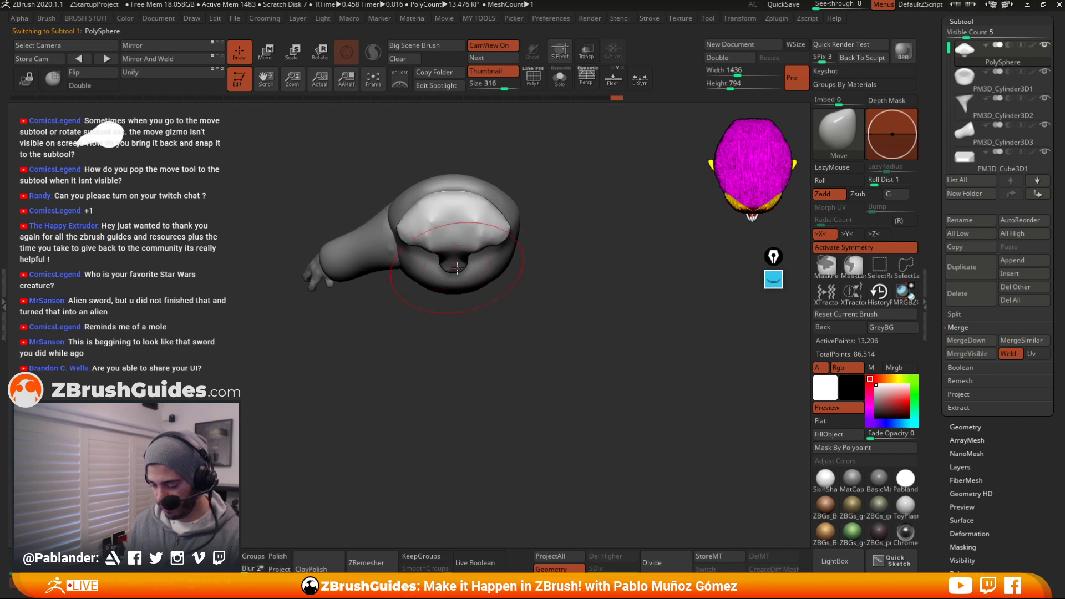
alt+click(484, 278)
right_drag(499, 266, 562, 238)
right_click(506, 237)
right_drag(538, 183, 571, 254)
key(alt+s)
key(alt+s)
alt+click(534, 226)
key(alt+s)
right_click(488, 250)
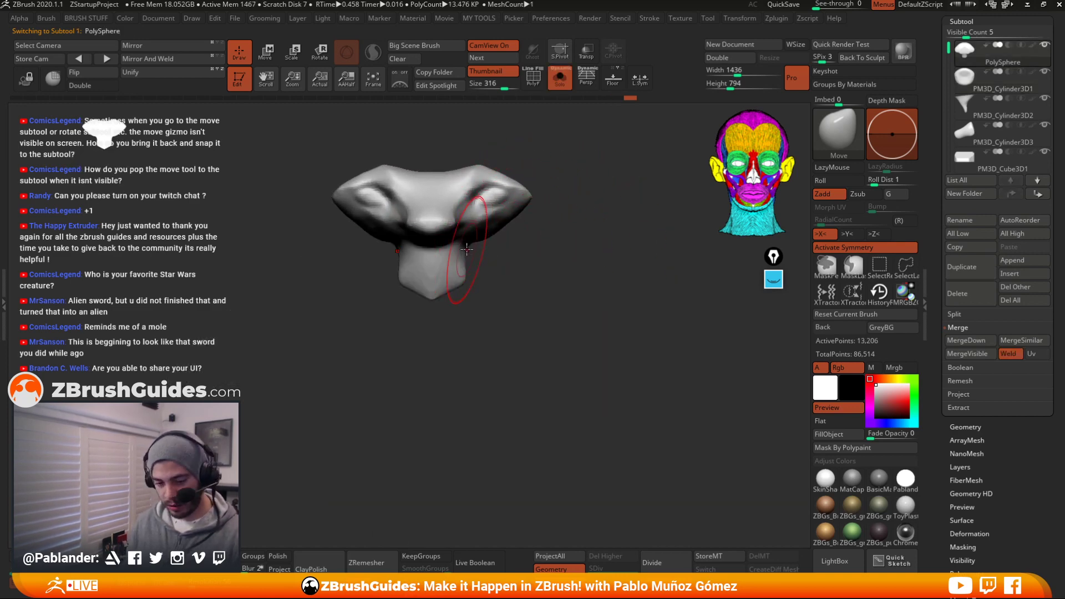
mouse_move(467, 249)
mouse_down()
mouse_move(479, 258)
mouse_move(461, 264)
mouse_move(502, 267)
mouse_move(488, 260)
mouse_up()
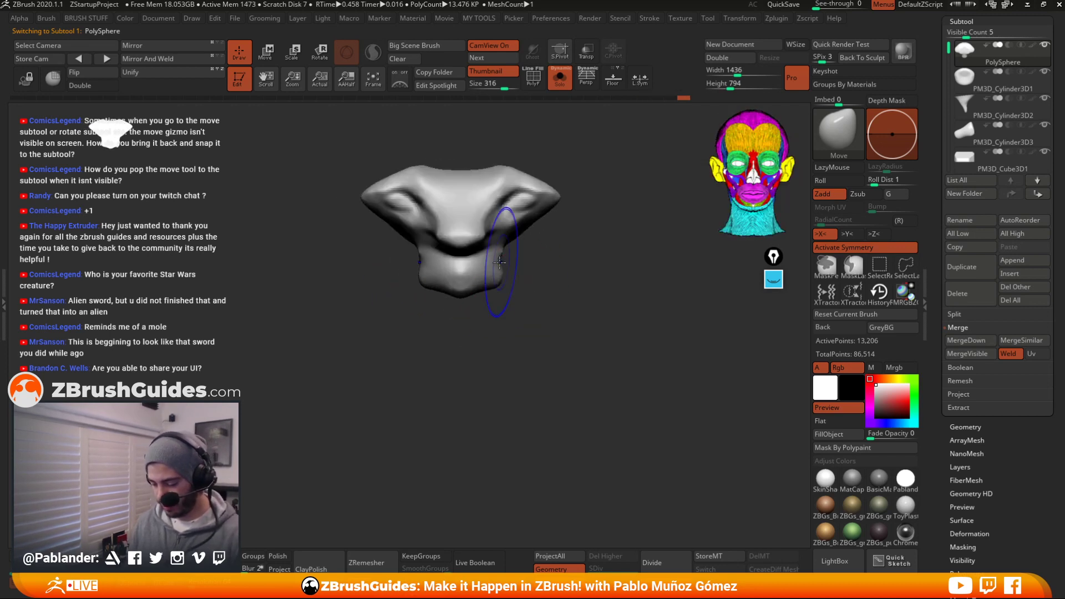
key(space)
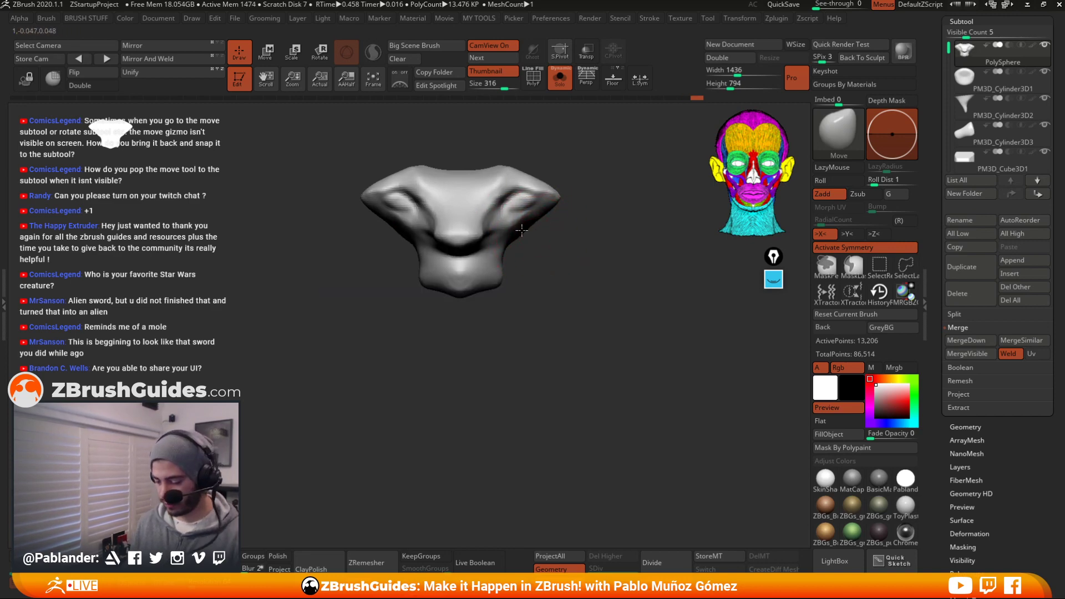
Pull the head's outer side tips outward, refine their shape, and show all the subtools again
mouse_move(550, 199)
mouse_down()
mouse_move(558, 194)
mouse_move(507, 188)
mouse_move(496, 174)
mouse_up()
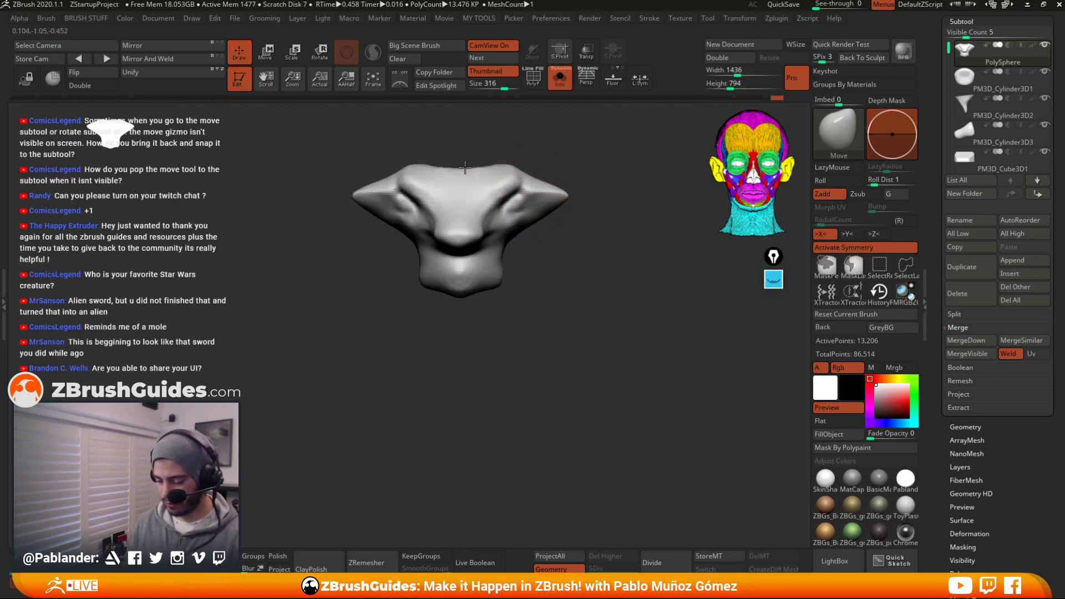
key(shift)
drag(544, 185, 539, 169)
mouse_move(566, 192)
mouse_down()
mouse_move(549, 224)
mouse_move(483, 223)
mouse_move(479, 248)
mouse_up()
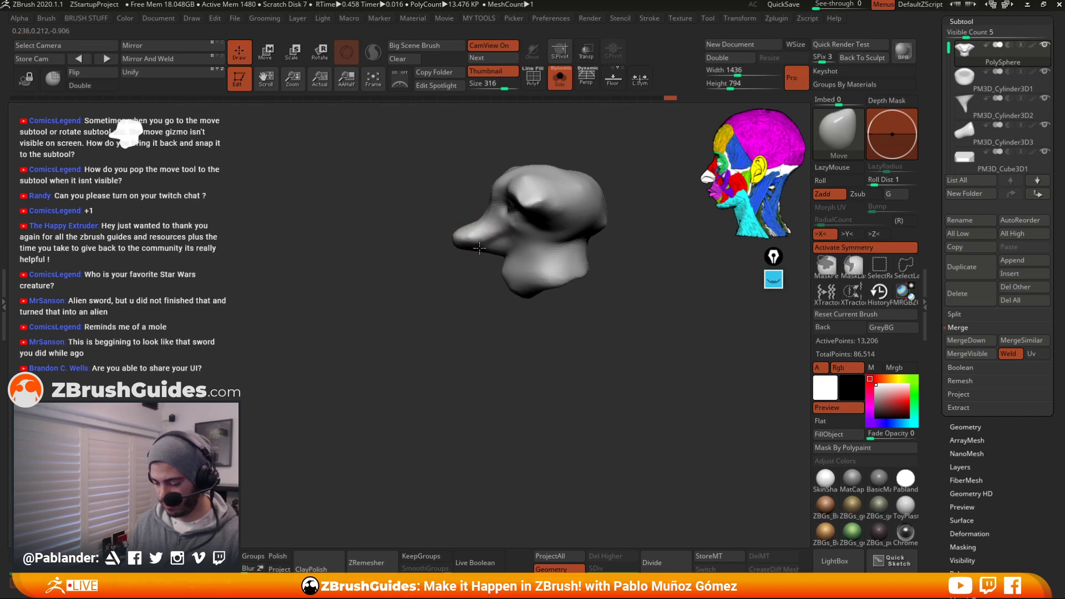
drag(389, 362, 527, 299)
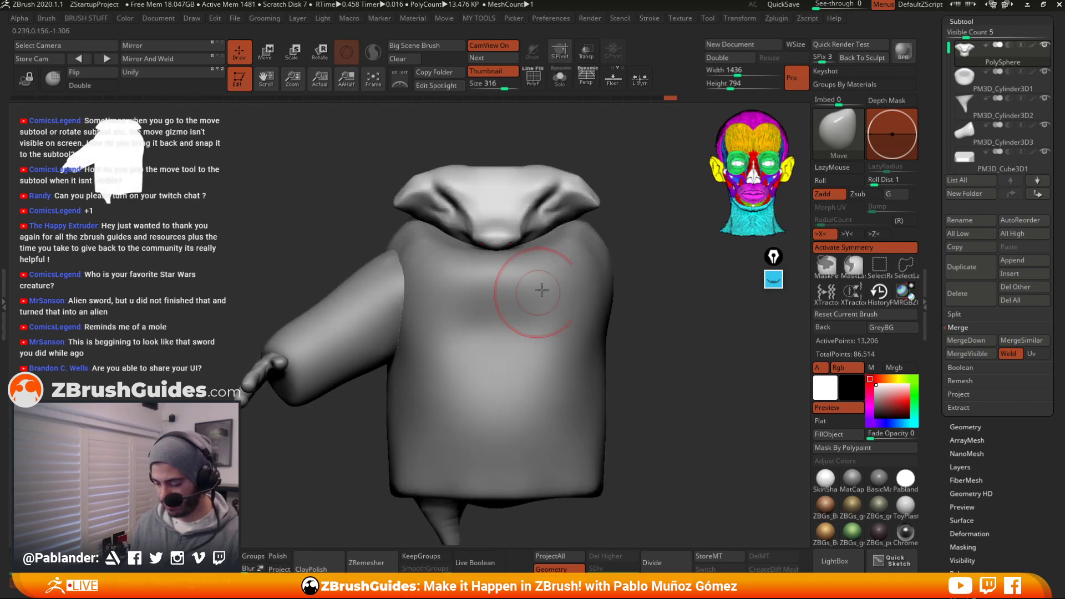
alt+drag(649, 300, 628, 245)
drag(608, 192, 602, 266)
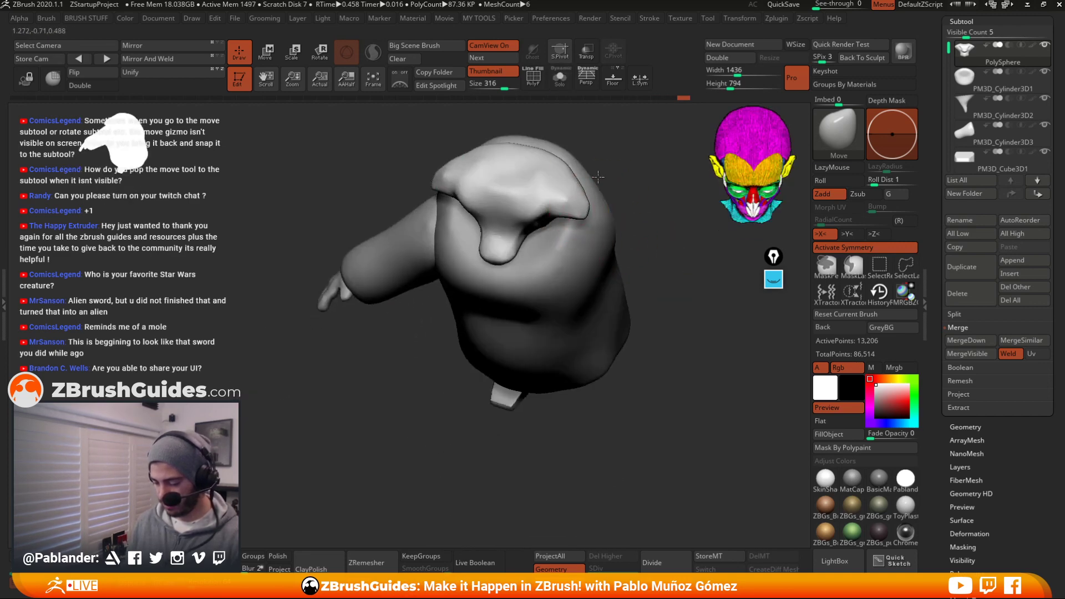
mouse_move(598, 177)
mouse_down()
mouse_move(644, 252)
mouse_move(638, 269)
mouse_up()
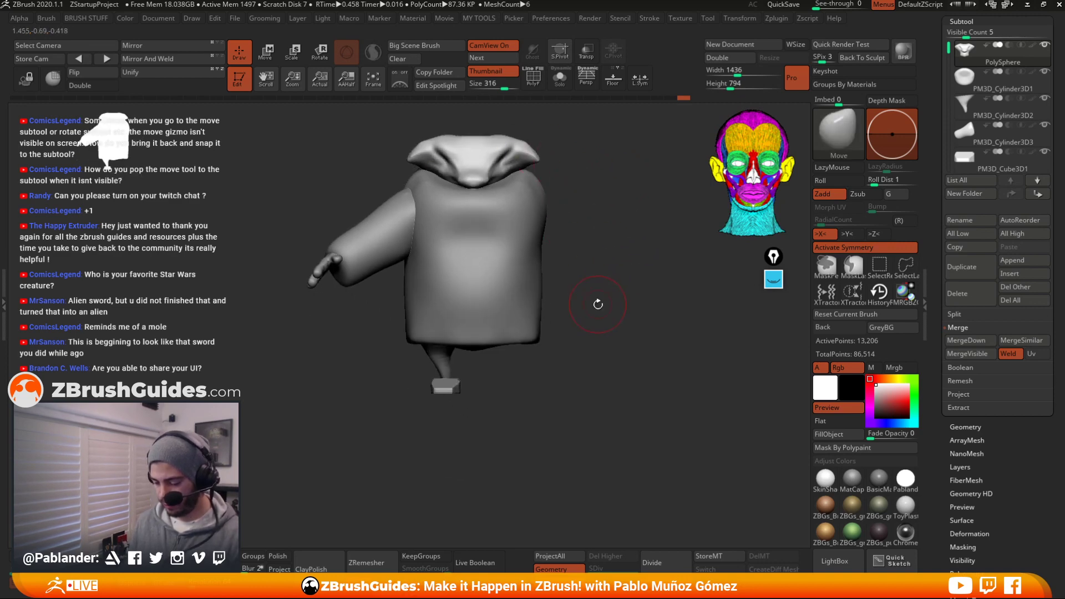
mouse_move(598, 304)
mouse_down()
mouse_move(612, 303)
mouse_move(613, 319)
mouse_up()
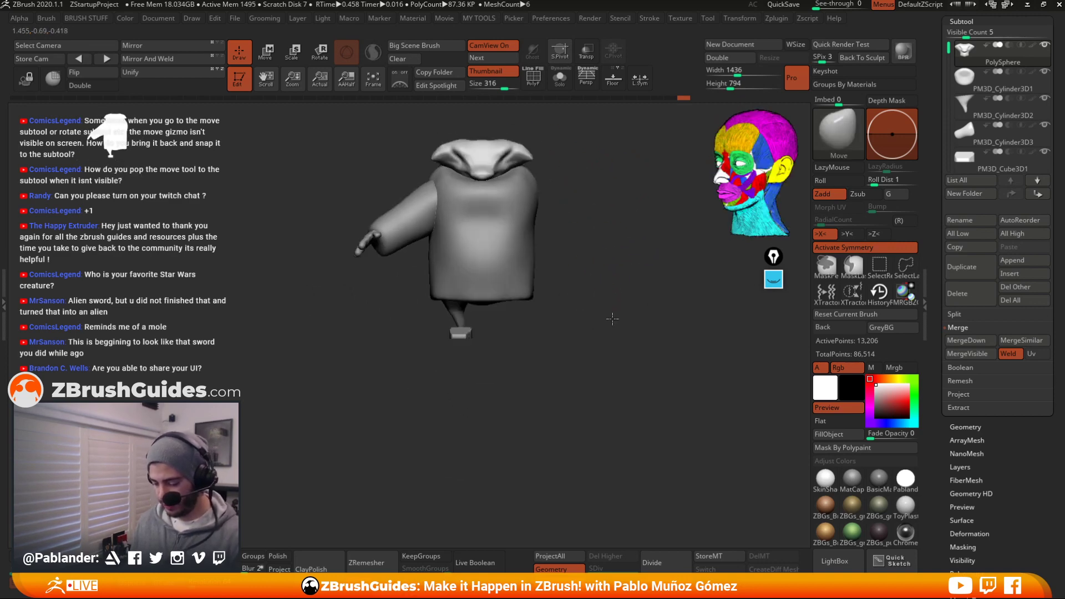
Select the leg and move it directly above the foot in the subtool order
mouse_move(552, 335)
alt+mouse_down()
mouse_move(549, 378)
mouse_move(540, 329)
mouse_move(522, 378)
mouse_move(514, 341)
mouse_move(548, 349)
mouse_move(509, 330)
mouse_move(505, 298)
alt+mouse_up()
alt+click(464, 283)
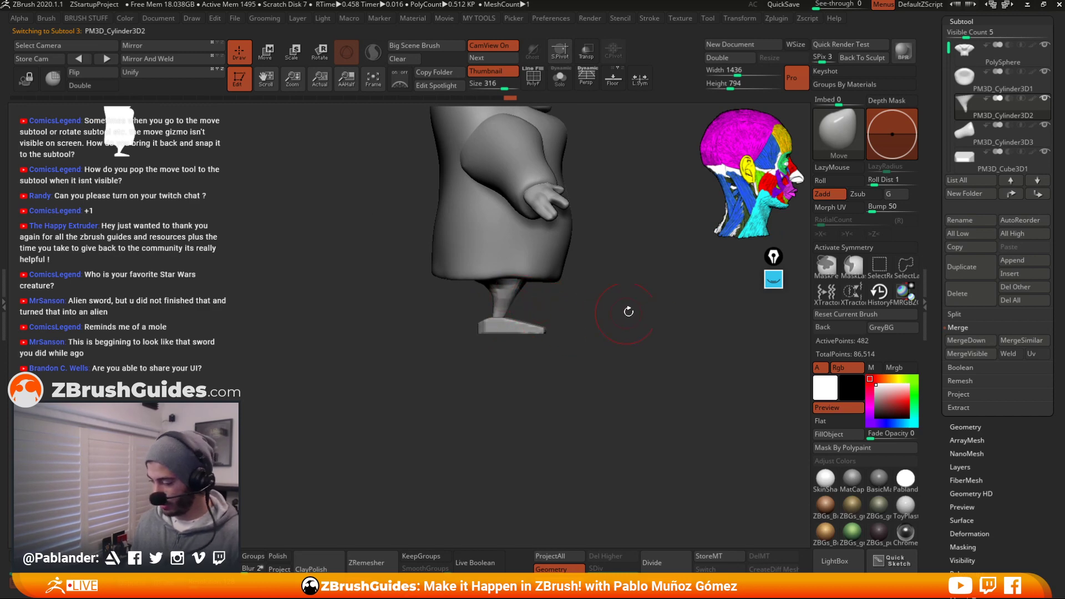
drag(987, 109, 995, 145)
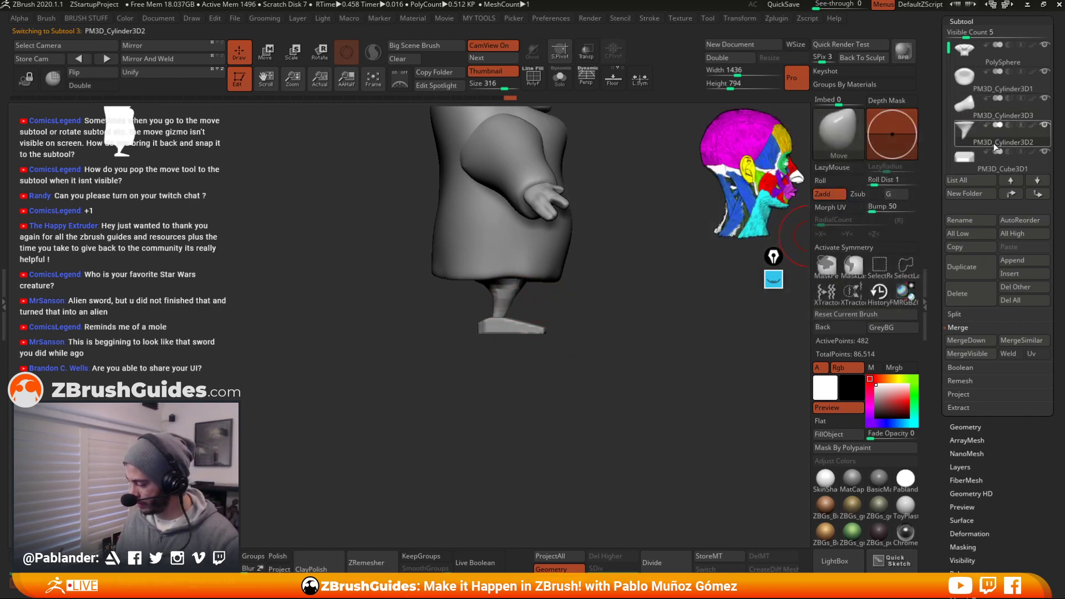
key(shift+s)
key(shift+s)
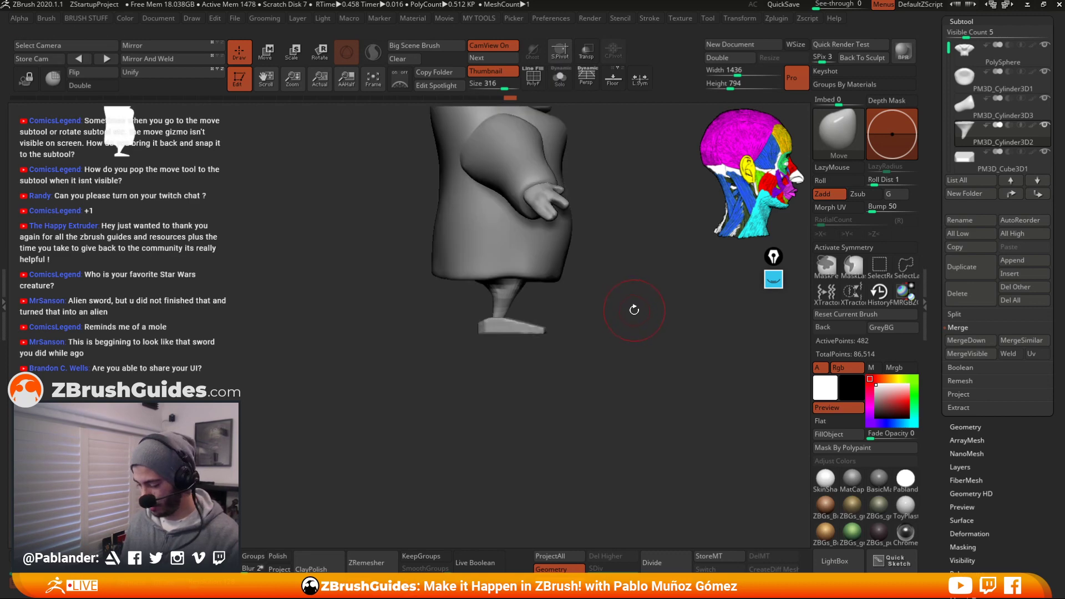
Merge the leg subtool down with the foot subtool and accept the operation
click(996, 164)
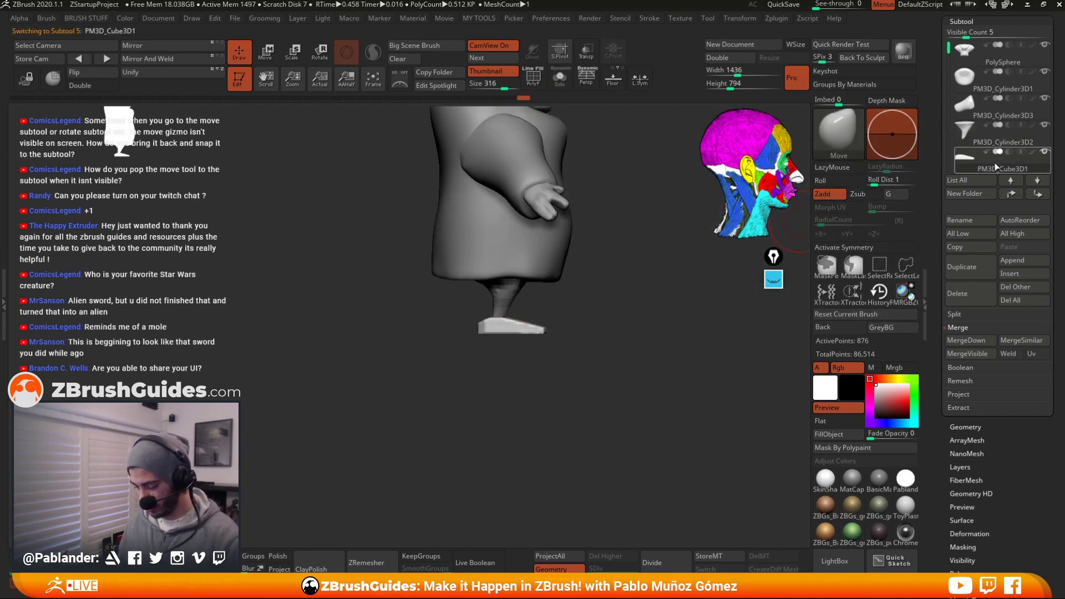
click(986, 140)
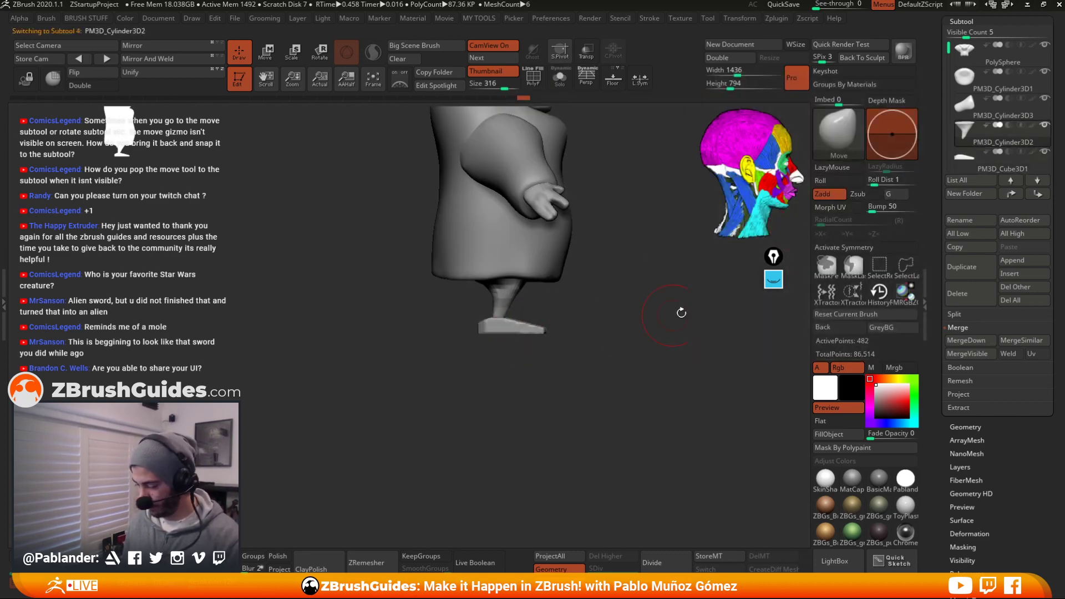
click(980, 340)
click(868, 365)
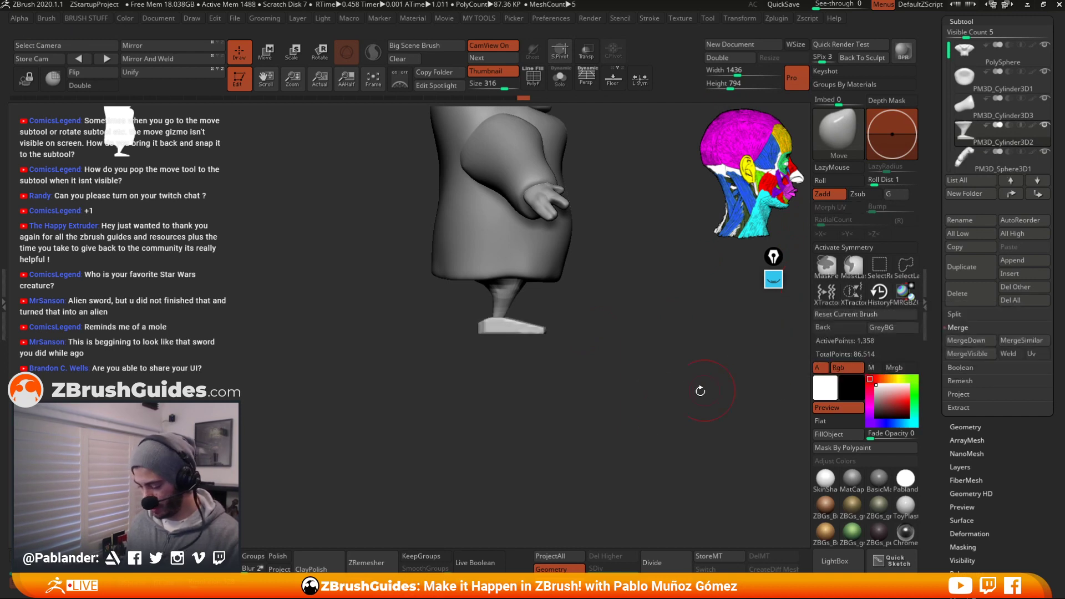
Isolate the merged leg and foot, and make MaskLasso the active masking brush
drag(587, 354, 570, 343)
key(shift+s)
mouse_move(594, 292)
mouse_down()
mouse_move(589, 302)
mouse_move(527, 268)
mouse_up()
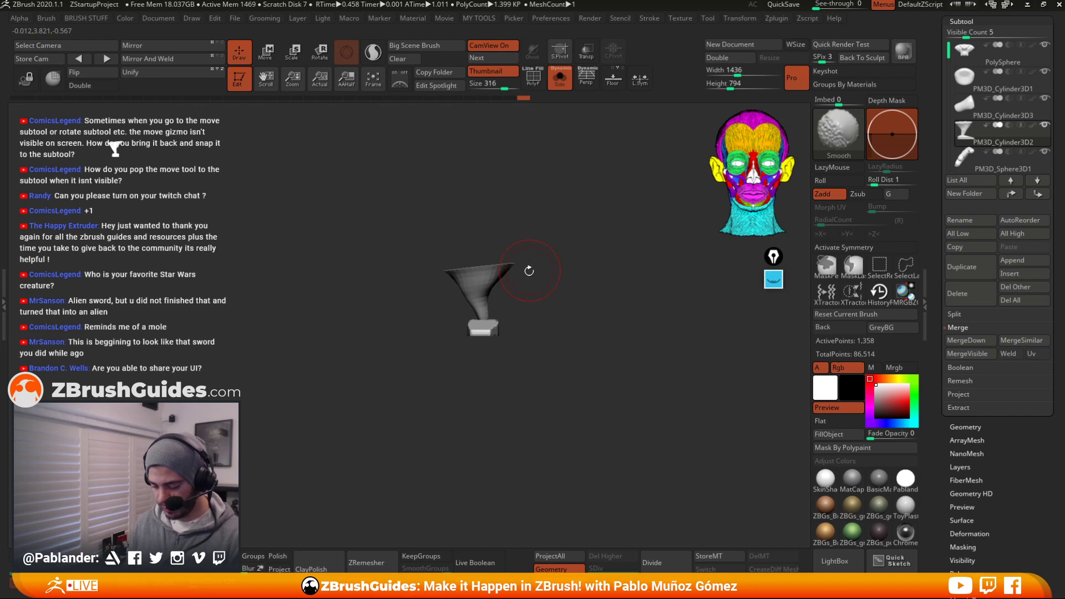
click(826, 265)
click(804, 282)
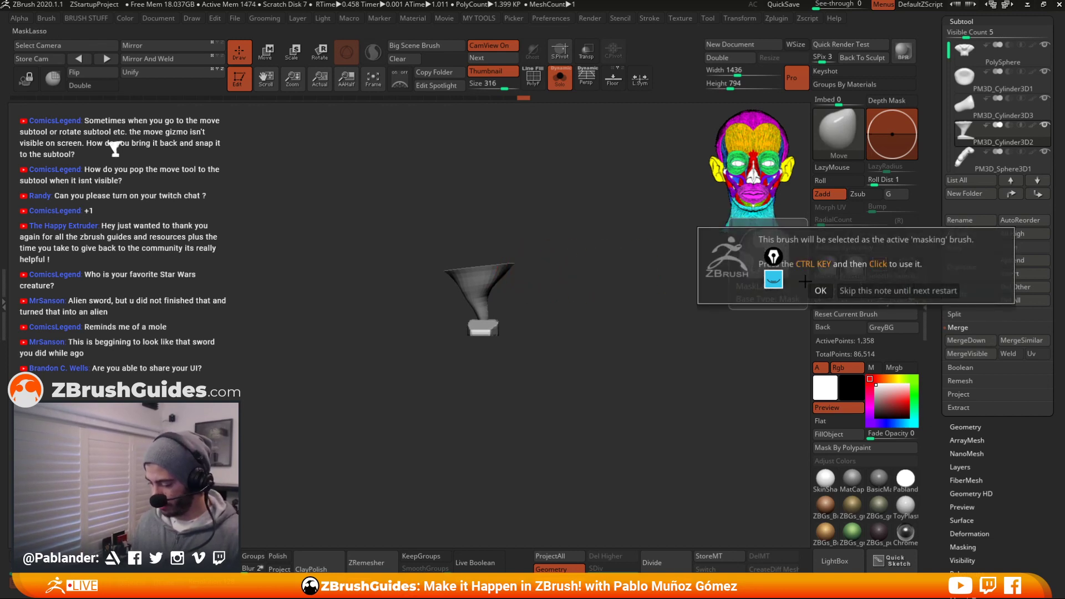
click(843, 290)
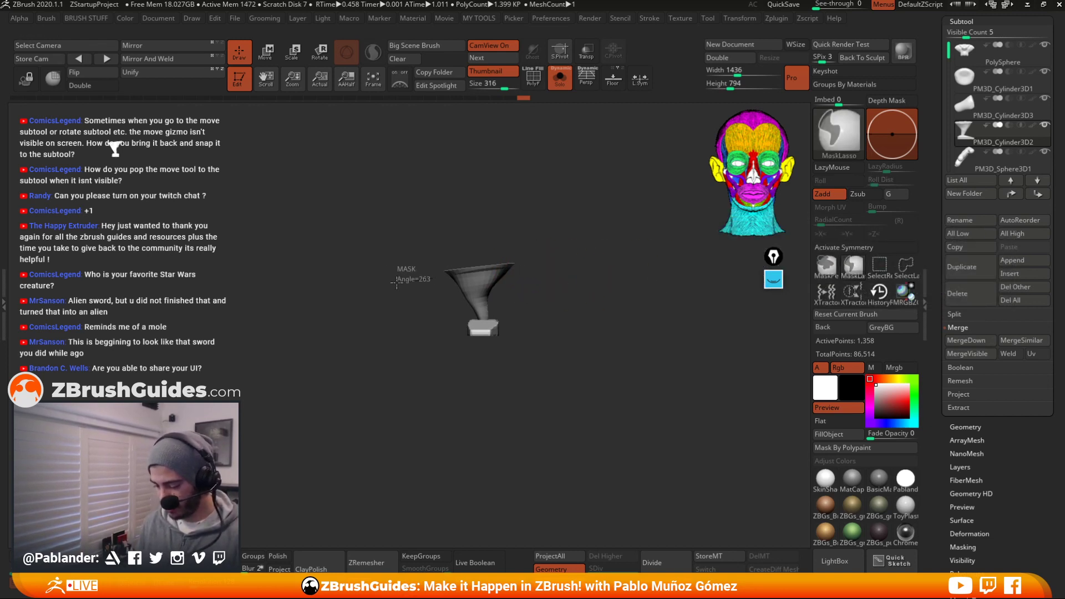
With everything but the leg's upper rim masked, move the rim upward about 0.33 units and return to Draw mode
key(w)
drag(487, 363, 487, 349)
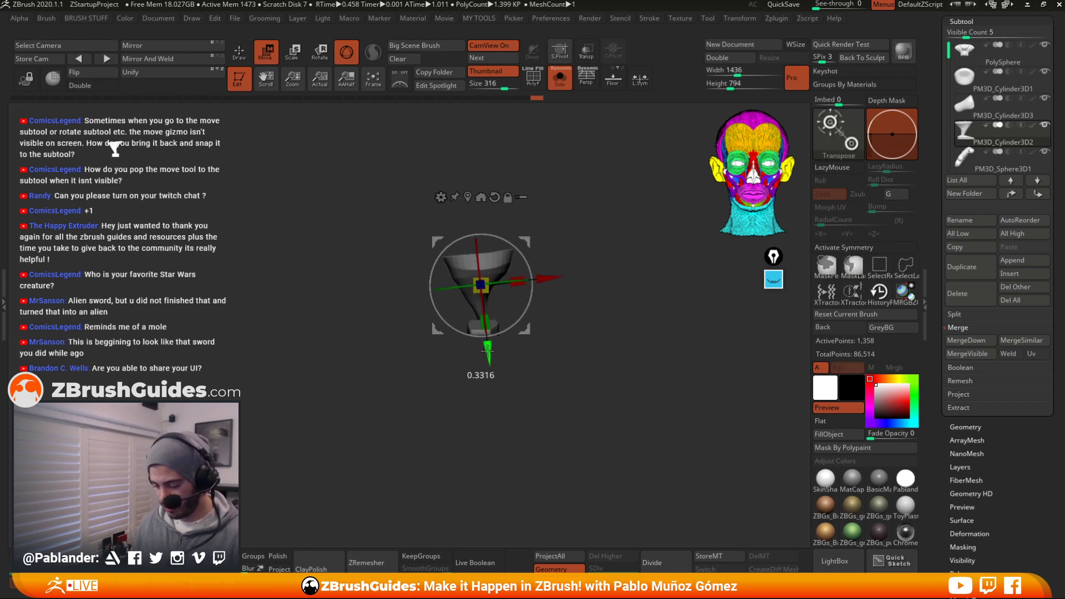
key(q)
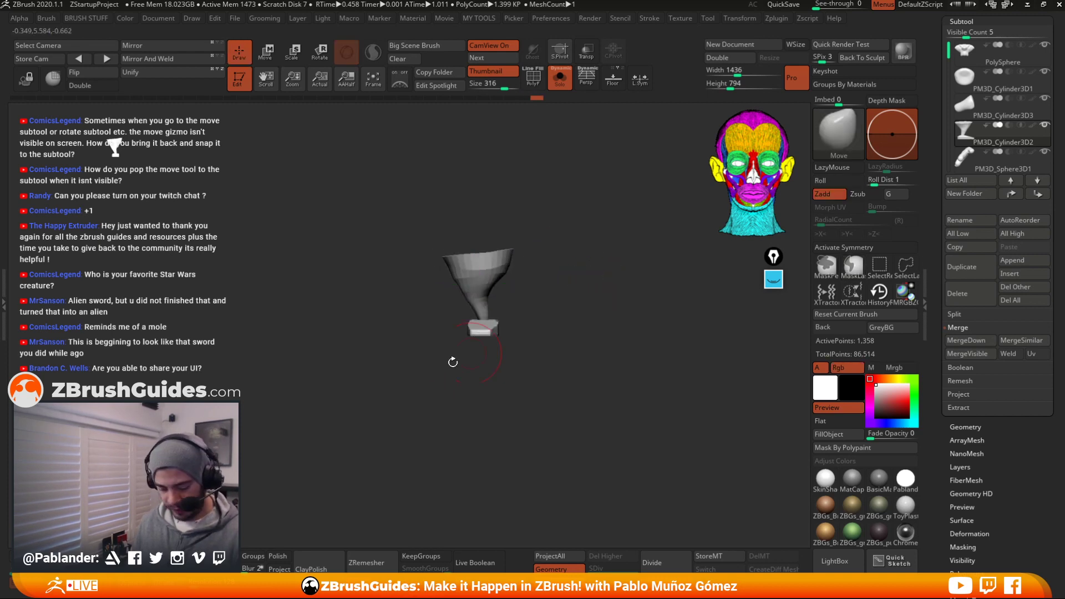
Remesh the combined leg and foot into a denser mesh and smooth the top of the thigh
drag(596, 325, 604, 335)
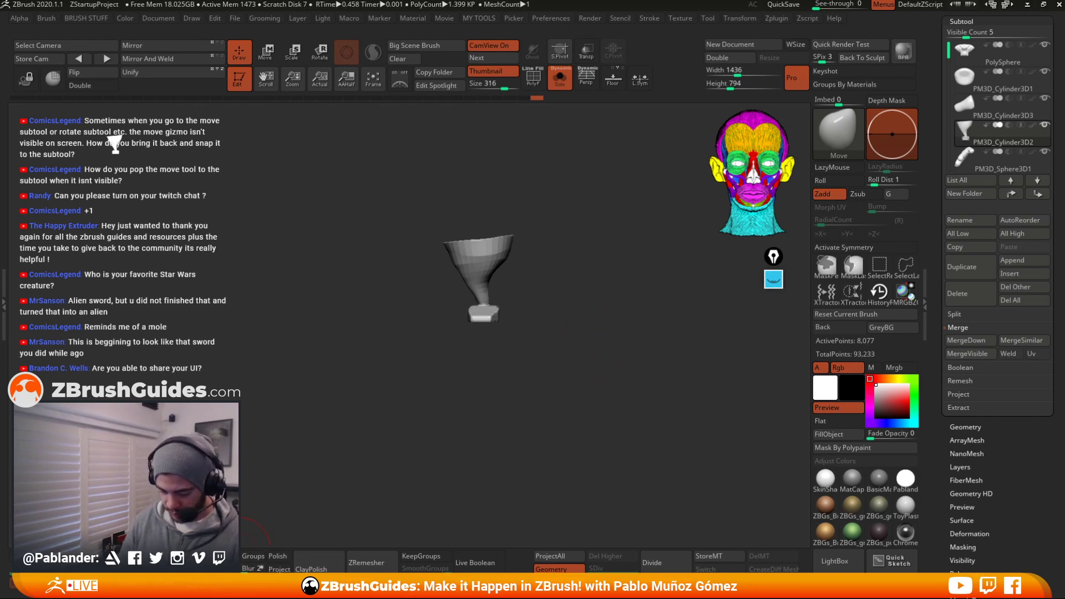
drag(517, 309, 452, 251)
mouse_move(504, 298)
mouse_down()
mouse_move(547, 294)
mouse_move(471, 300)
mouse_move(442, 313)
mouse_up()
mouse_move(556, 302)
shift+mouse_down()
mouse_move(464, 302)
mouse_move(527, 257)
mouse_move(543, 263)
mouse_move(584, 342)
mouse_move(588, 268)
shift+mouse_up()
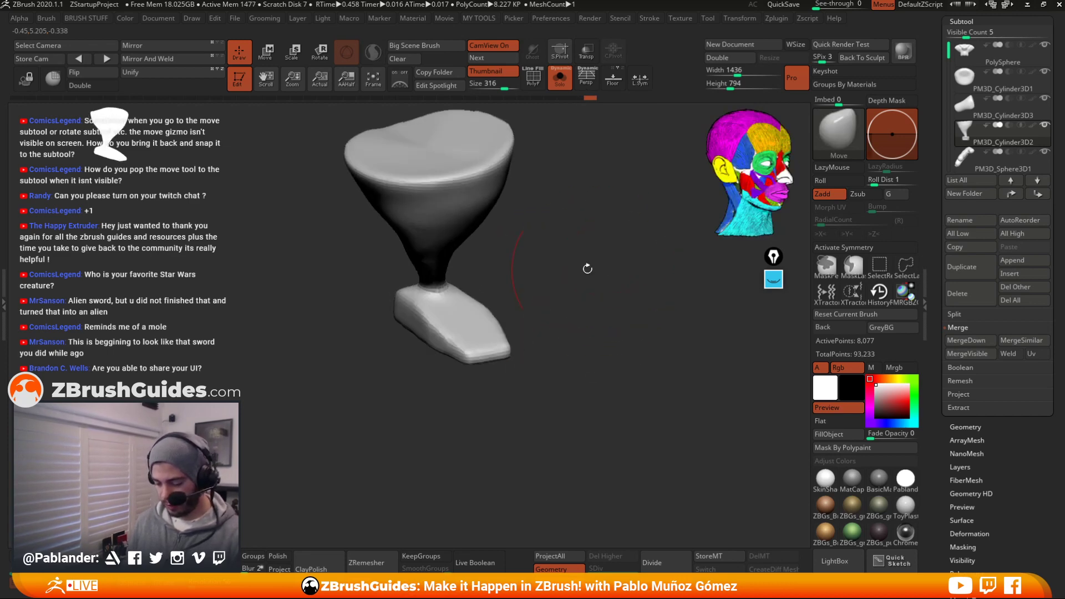
Switch to the Clay brush and sculpt the top of the foot, starting a cleft between the toes at its front
key(space)
click(631, 348)
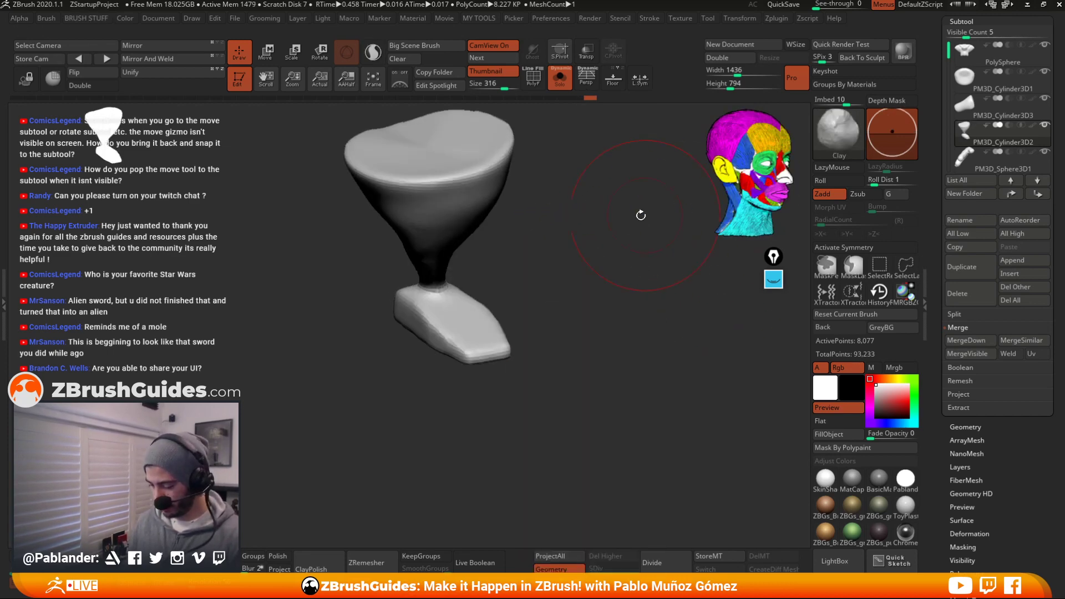
key(space)
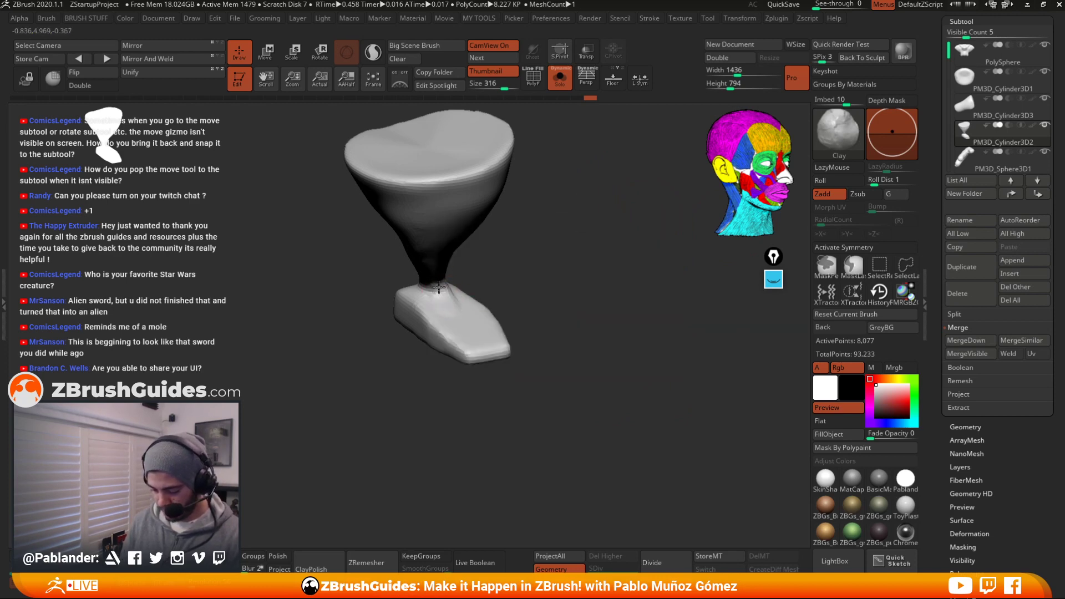
drag(534, 247, 510, 273)
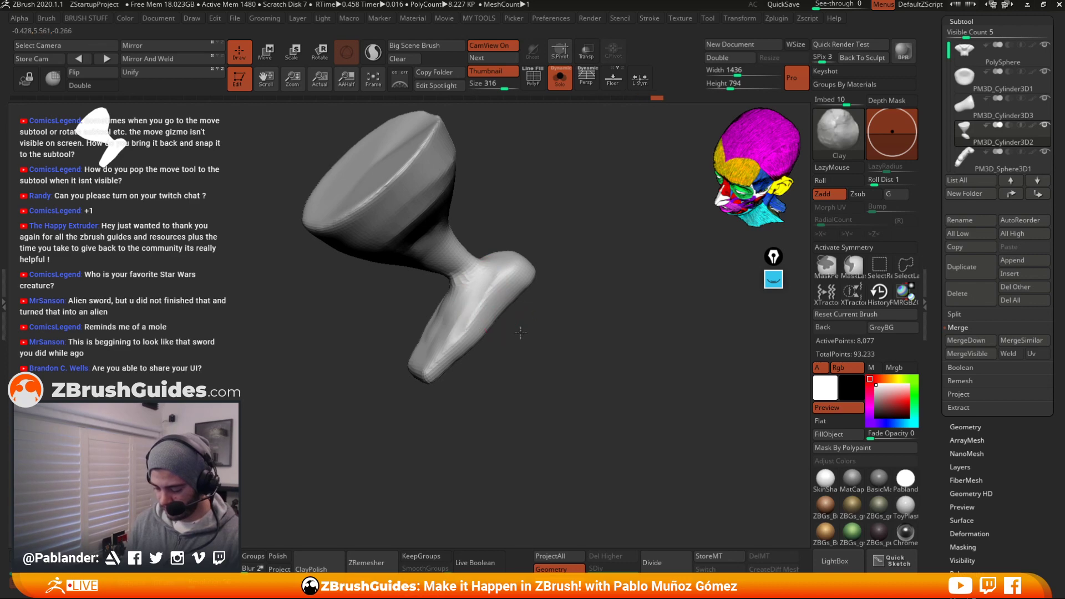
key(space)
mouse_move(521, 333)
mouse_down()
mouse_move(469, 377)
mouse_move(483, 343)
mouse_move(516, 339)
mouse_move(444, 333)
mouse_move(428, 344)
mouse_move(518, 342)
mouse_move(444, 328)
mouse_up()
mouse_move(435, 295)
right_down()
mouse_move(472, 304)
mouse_move(449, 309)
right_up()
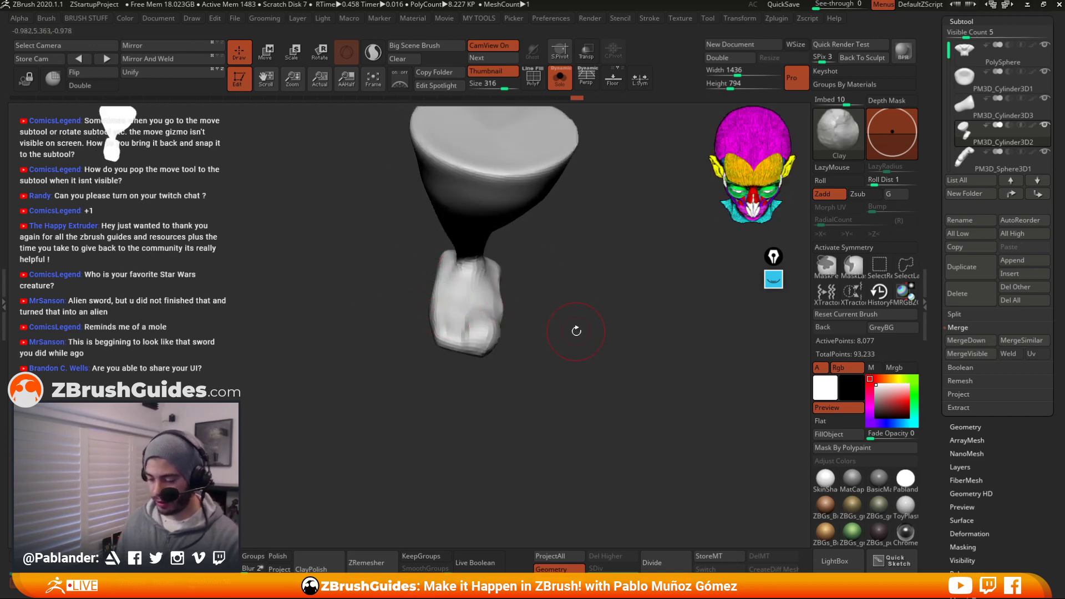
Shape the toes, instep and sides of the foot with further Clay strokes
drag(577, 331, 525, 294)
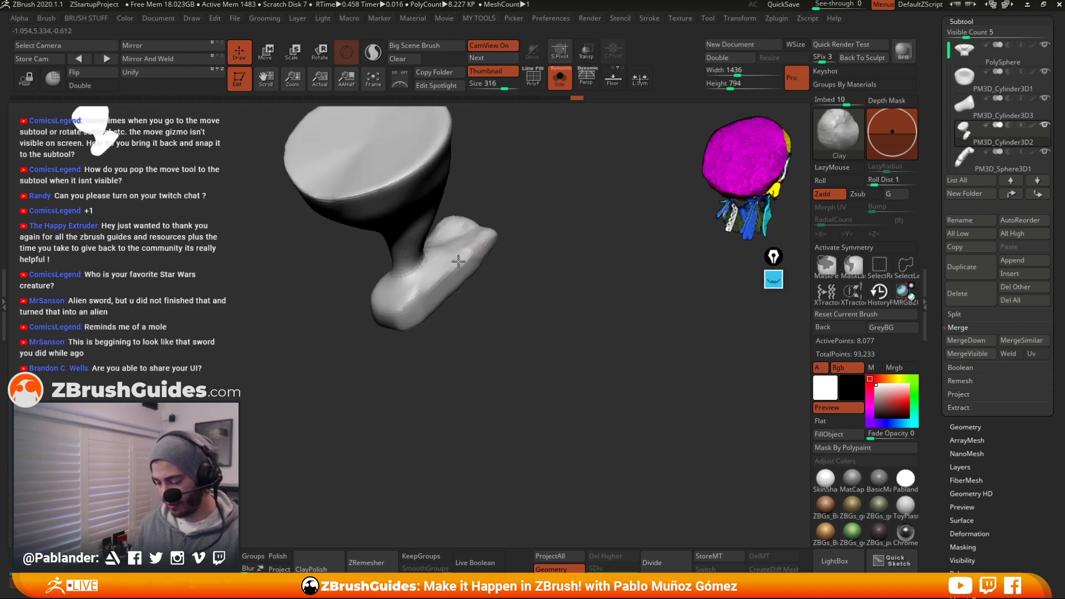
mouse_move(429, 280)
mouse_down()
mouse_move(394, 308)
mouse_move(413, 301)
mouse_up()
mouse_move(497, 271)
mouse_down()
mouse_move(544, 323)
mouse_move(493, 335)
mouse_up()
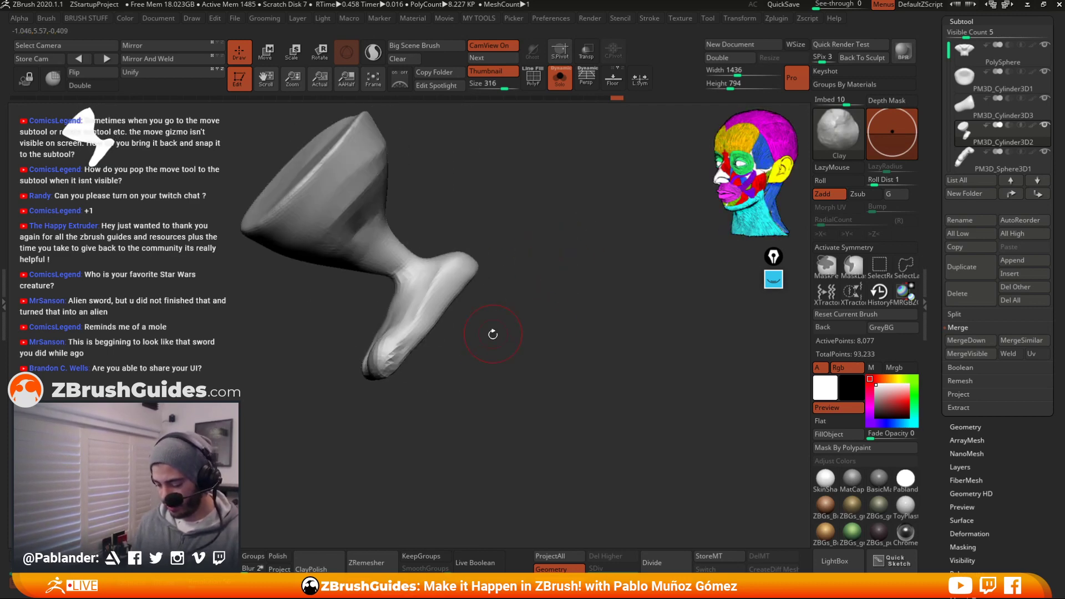
drag(395, 354, 444, 288)
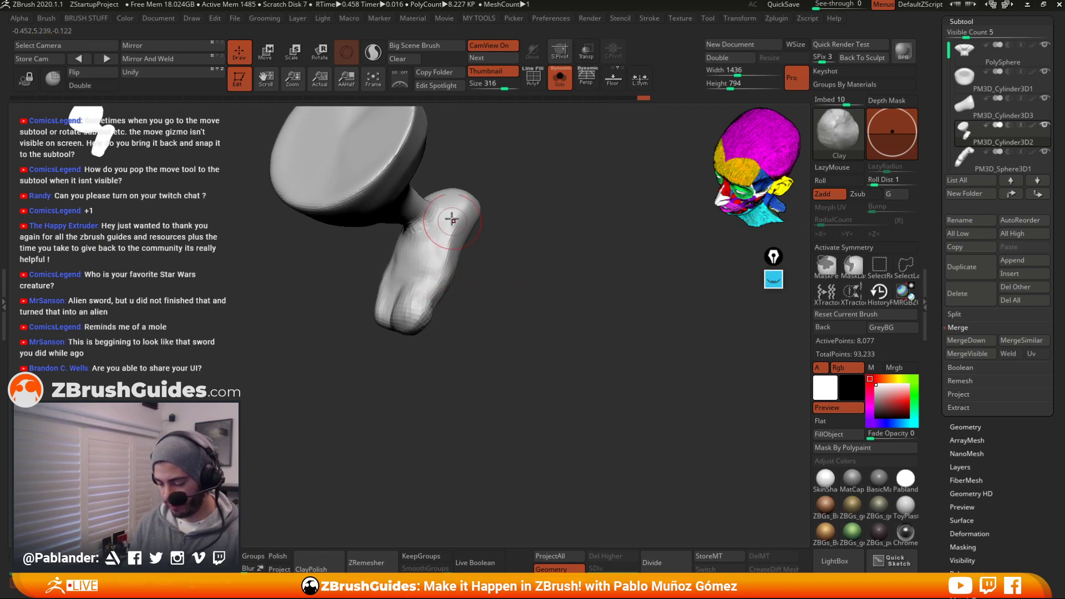
drag(498, 247, 463, 293)
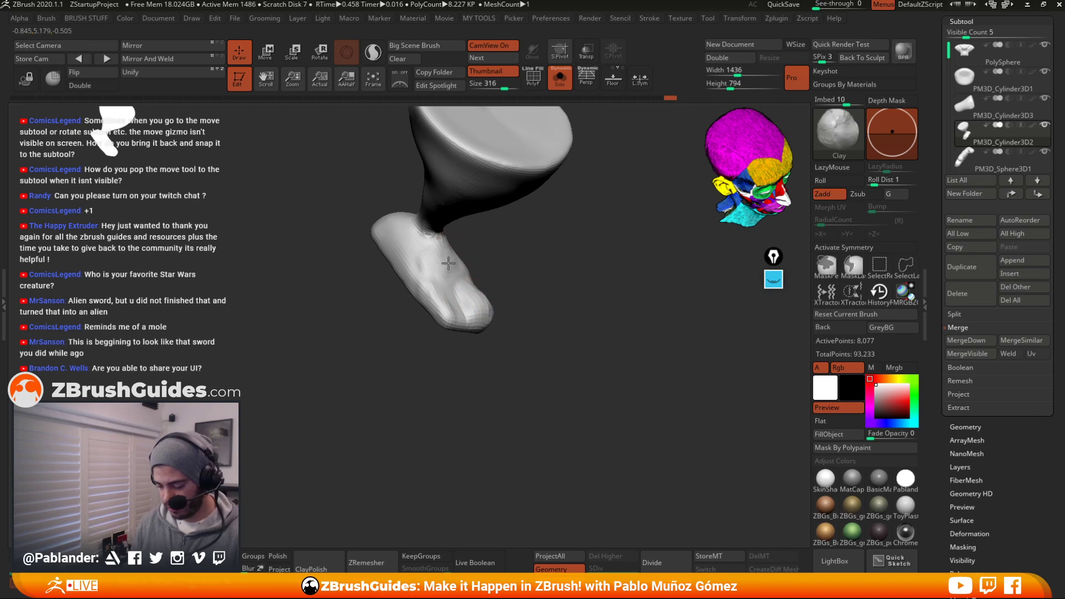
right_drag(448, 263, 400, 283)
right_drag(430, 322, 540, 256)
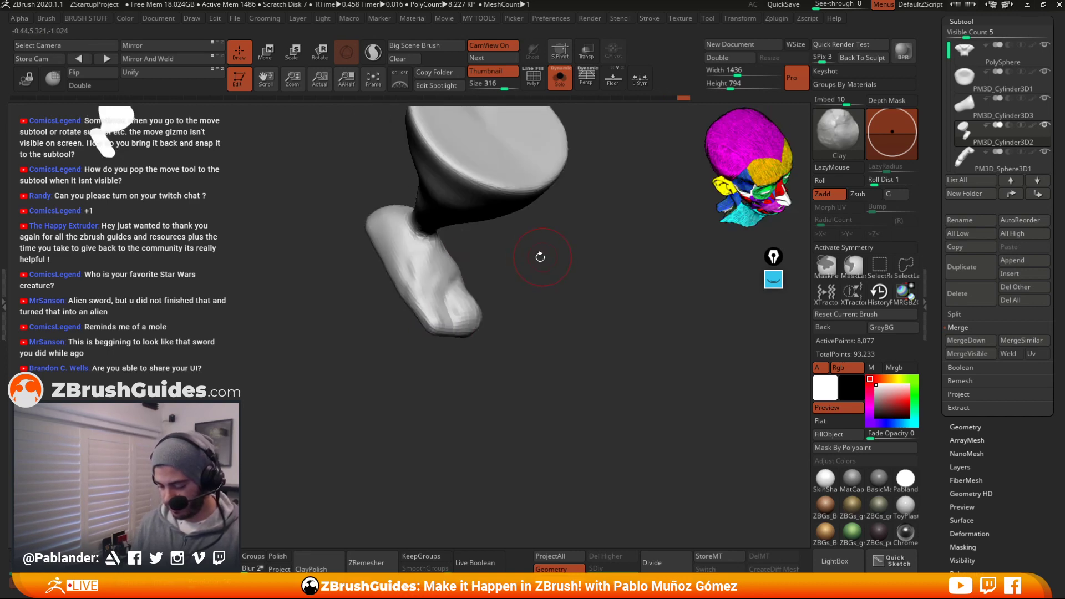
Smooth the side of the foot and build up the heel below the ankle
mouse_move(415, 275)
right_down()
mouse_move(556, 266)
mouse_move(531, 318)
mouse_move(398, 280)
mouse_move(410, 288)
right_up()
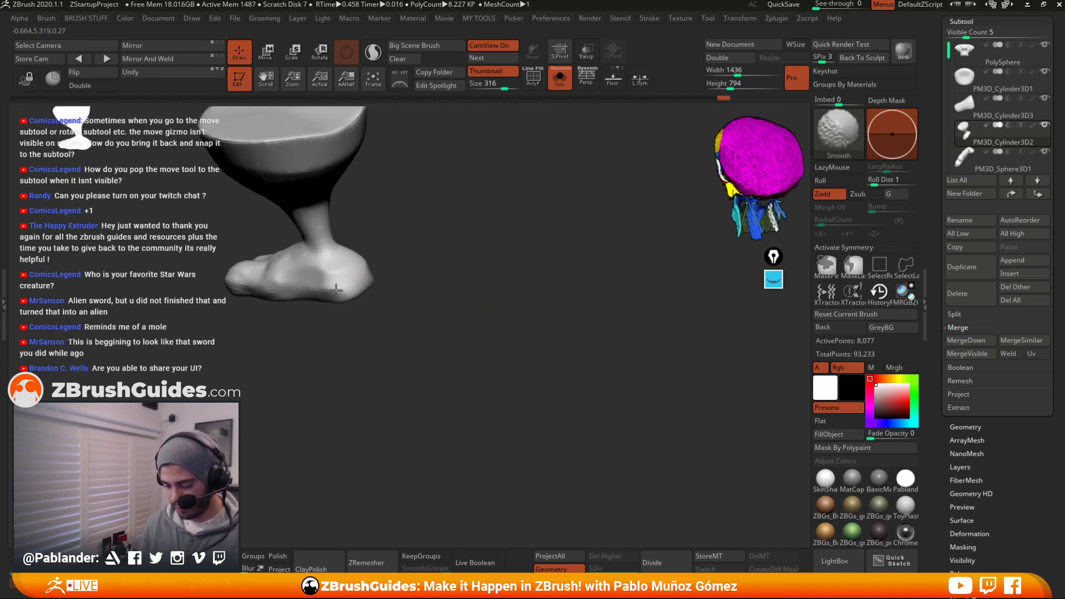
right_drag(418, 240, 469, 213)
drag(428, 256, 451, 249)
right_drag(456, 247, 530, 205)
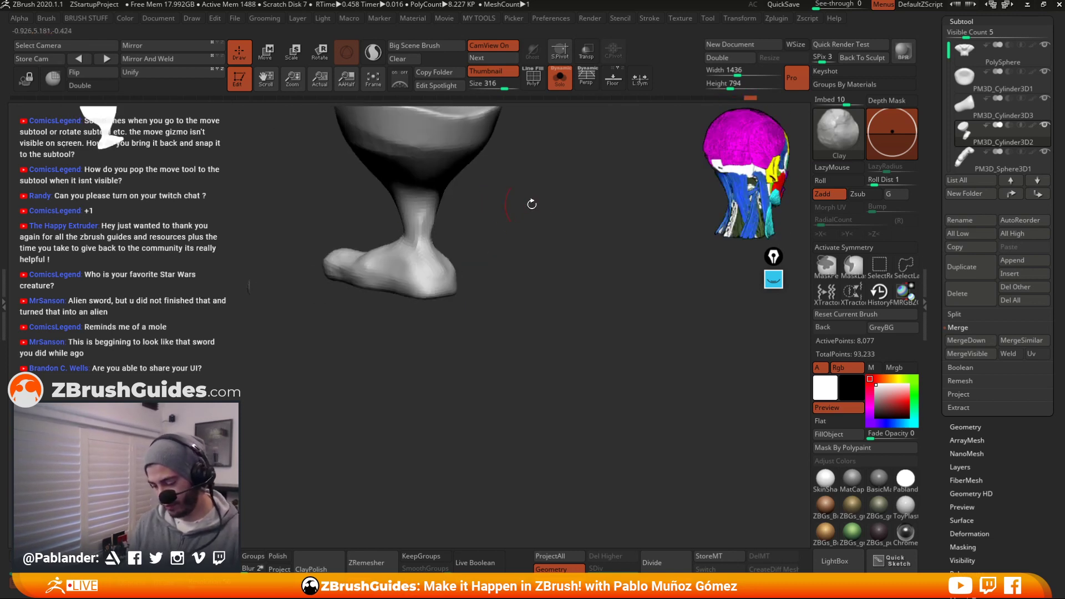
Smooth the ankle and lower leg, and build up the calf's surface with Clay
shift+drag(422, 227, 424, 252)
right_drag(467, 180, 493, 215)
shift+drag(404, 199, 411, 222)
right_drag(449, 214, 488, 214)
right_drag(444, 170, 457, 178)
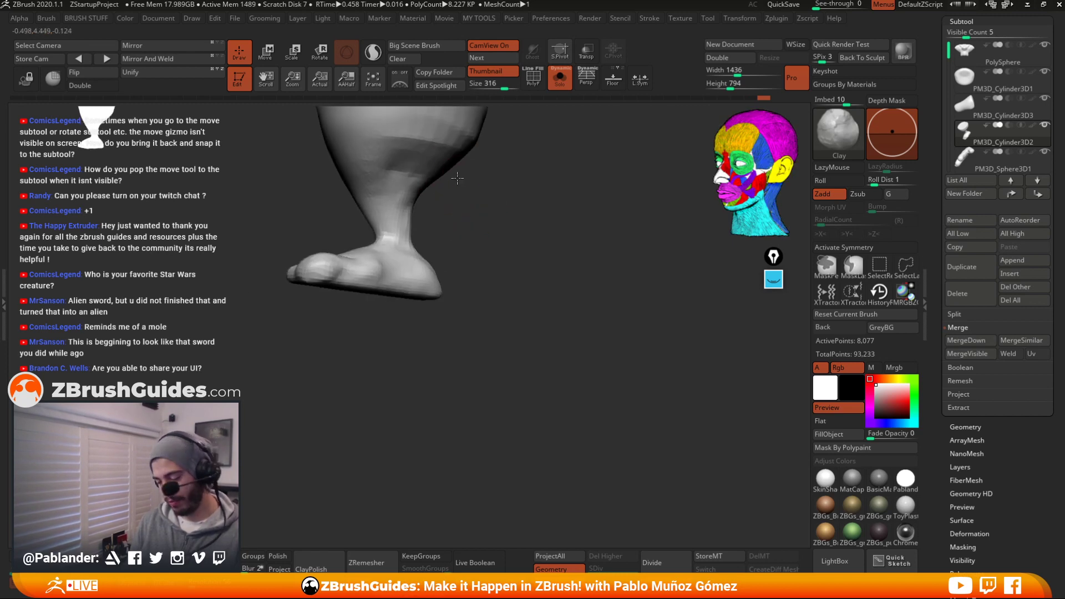
mouse_move(415, 178)
mouse_down()
mouse_move(391, 169)
mouse_move(399, 164)
mouse_up()
mouse_move(400, 208)
shift+mouse_down()
mouse_move(397, 198)
mouse_move(376, 200)
shift+mouse_up()
Show all subtools again and move the leg slightly toward the creature's back in side view
mouse_move(499, 243)
shift+right_down()
mouse_move(487, 245)
mouse_move(492, 209)
shift+right_up()
mouse_move(507, 267)
alt+right_down()
mouse_move(533, 326)
mouse_move(496, 255)
alt+right_up()
right_drag(529, 324, 571, 253)
key(e)
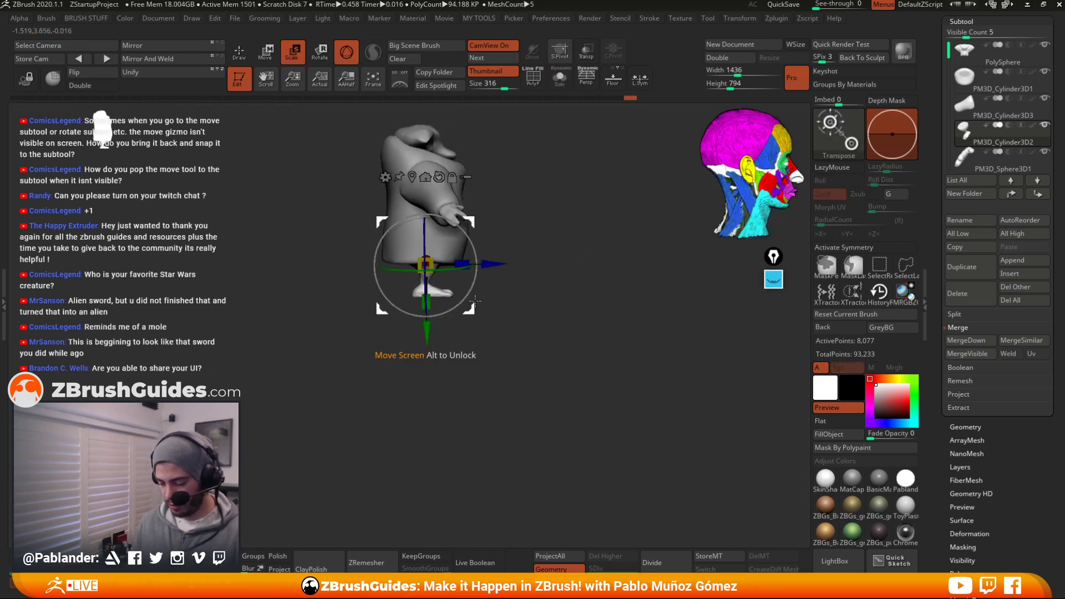
drag(495, 265, 489, 266)
key(q)
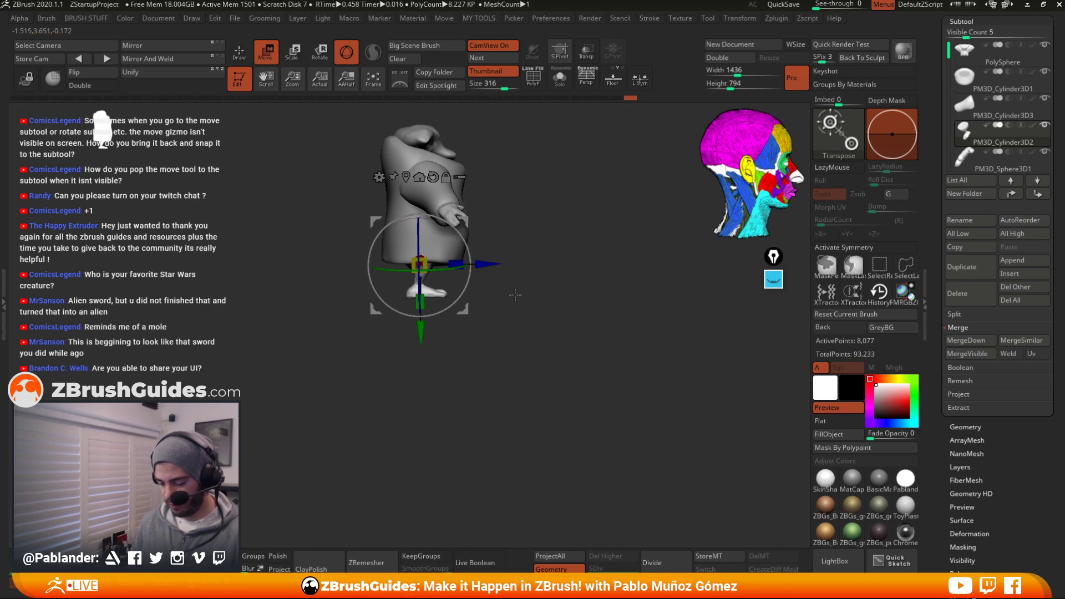
Select the torso and push its lower back inward with a resized Move brush
alt+click(448, 247)
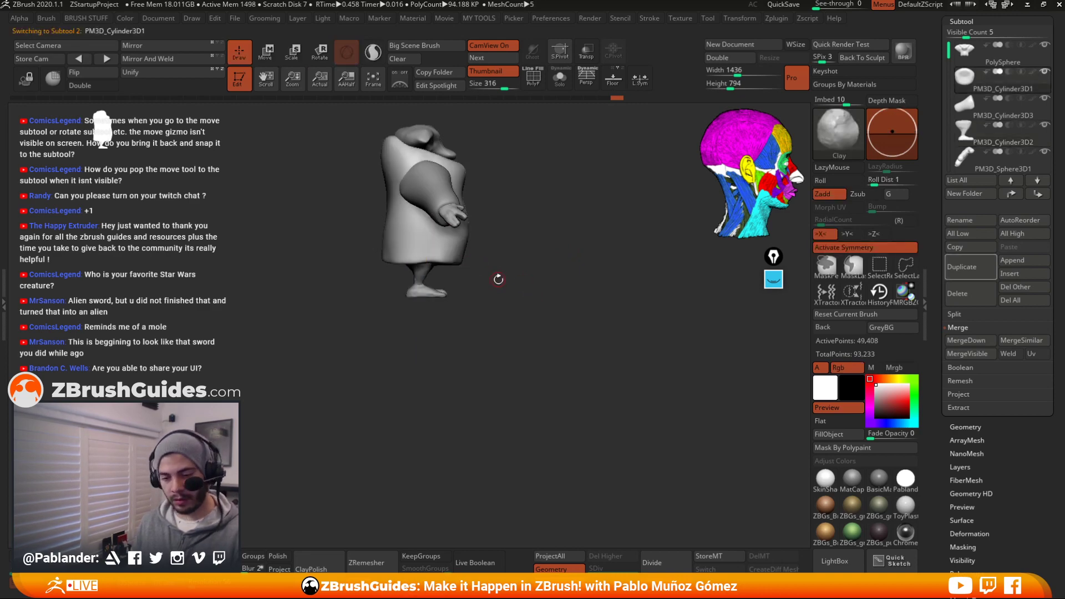
key(b)
key(m)
key(v)
key(space)
key(space)
mouse_move(433, 254)
mouse_down()
mouse_move(447, 254)
mouse_move(400, 241)
mouse_up()
key(space)
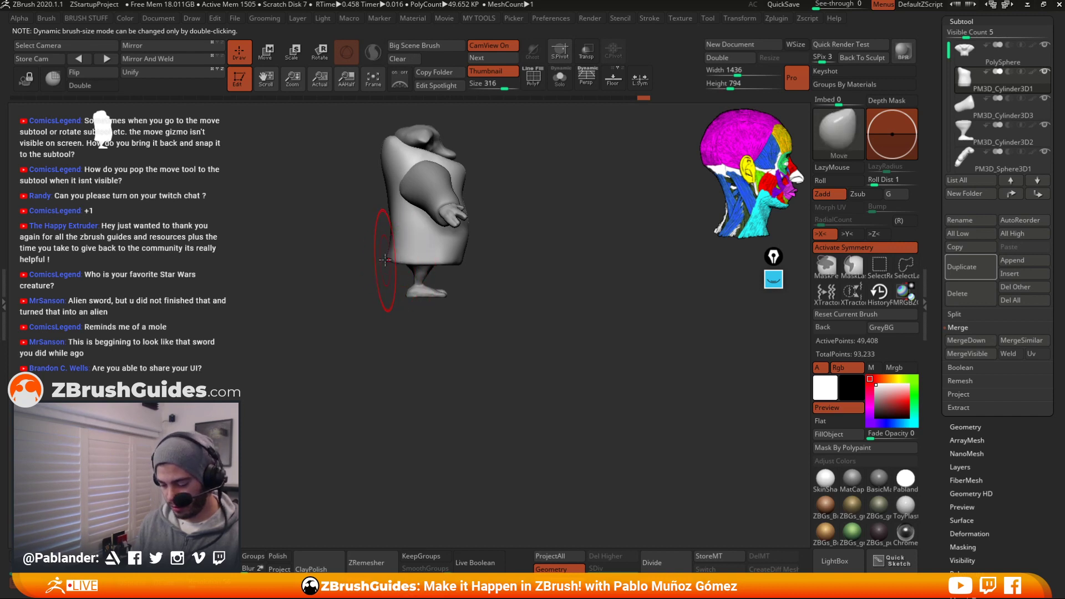
Select the head, turn off symmetry, and center the Move gizmo on it with its orientation reset
shift+drag(526, 311, 546, 282)
alt+click(419, 149)
mouse_move(508, 180)
alt+mouse_down()
mouse_move(549, 297)
mouse_move(606, 283)
alt+mouse_up()
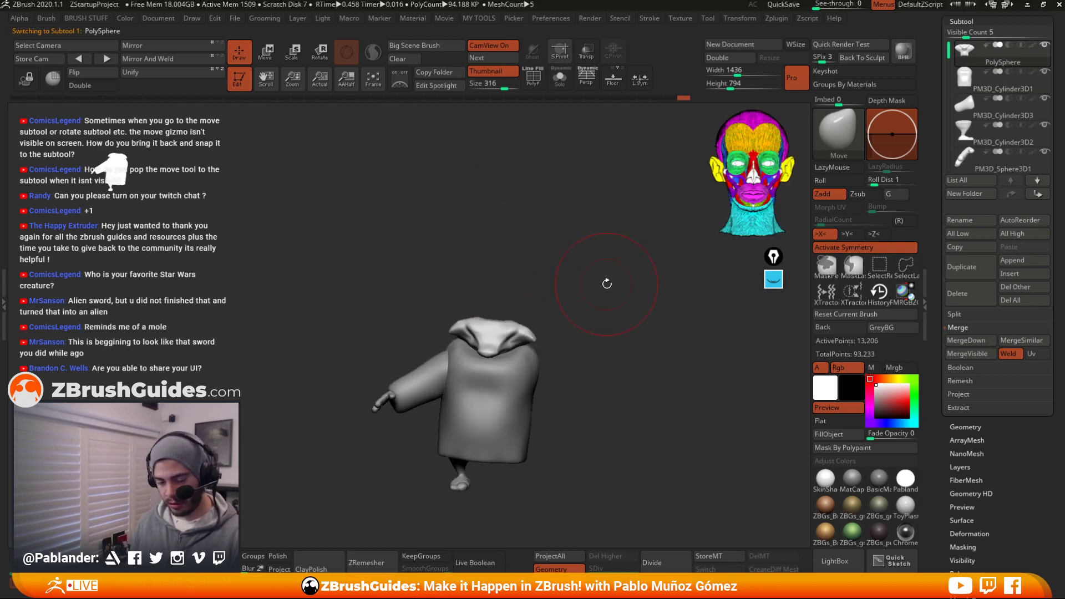
mouse_move(597, 336)
alt+mouse_down()
mouse_move(549, 224)
mouse_move(561, 294)
mouse_move(579, 325)
mouse_move(558, 323)
alt+mouse_up()
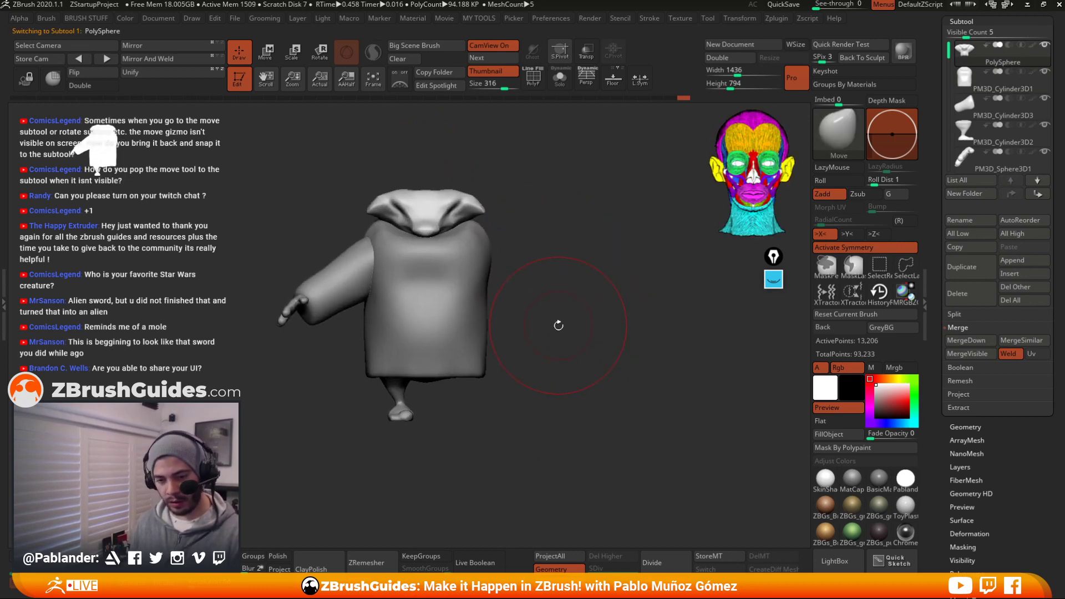
key(w)
click(412, 162)
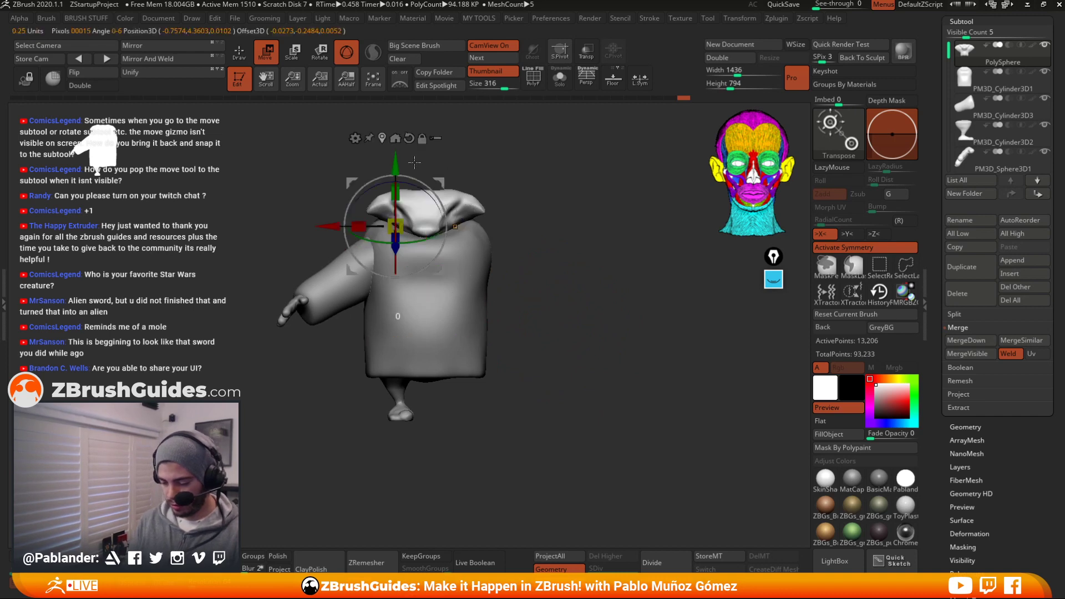
click(852, 248)
click(384, 138)
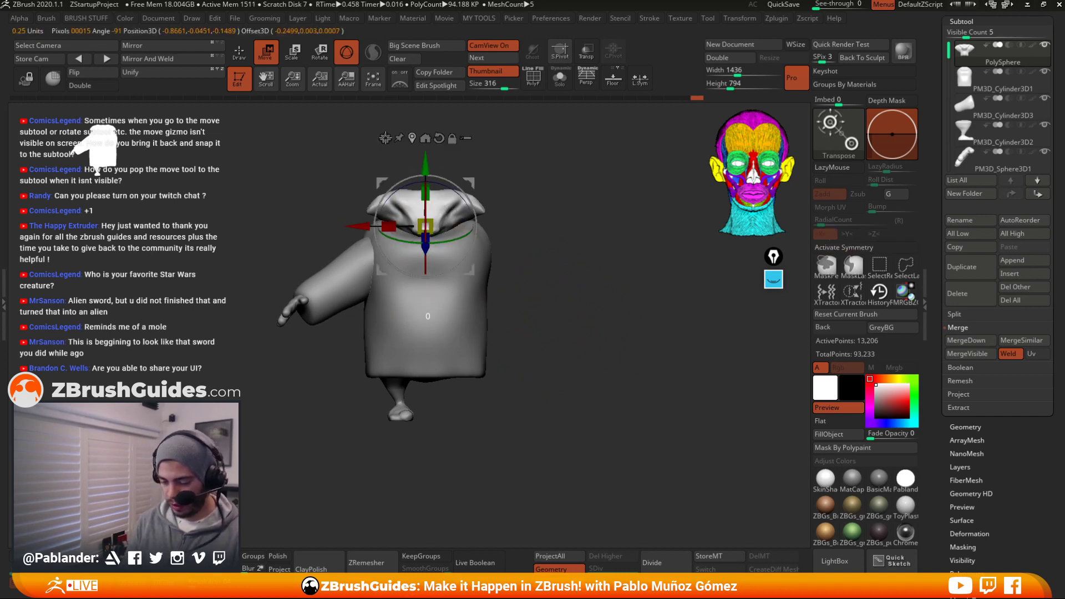
click(433, 138)
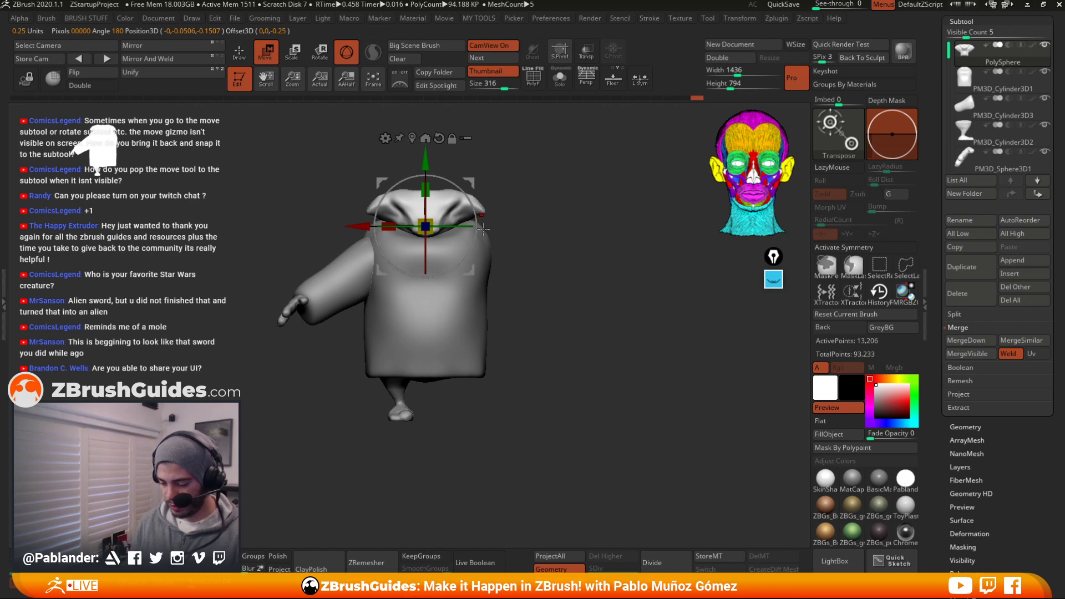
Set the gizmo to transform all selected subtools and scale the whole creature down uniformly, returning to Draw mode
click(465, 138)
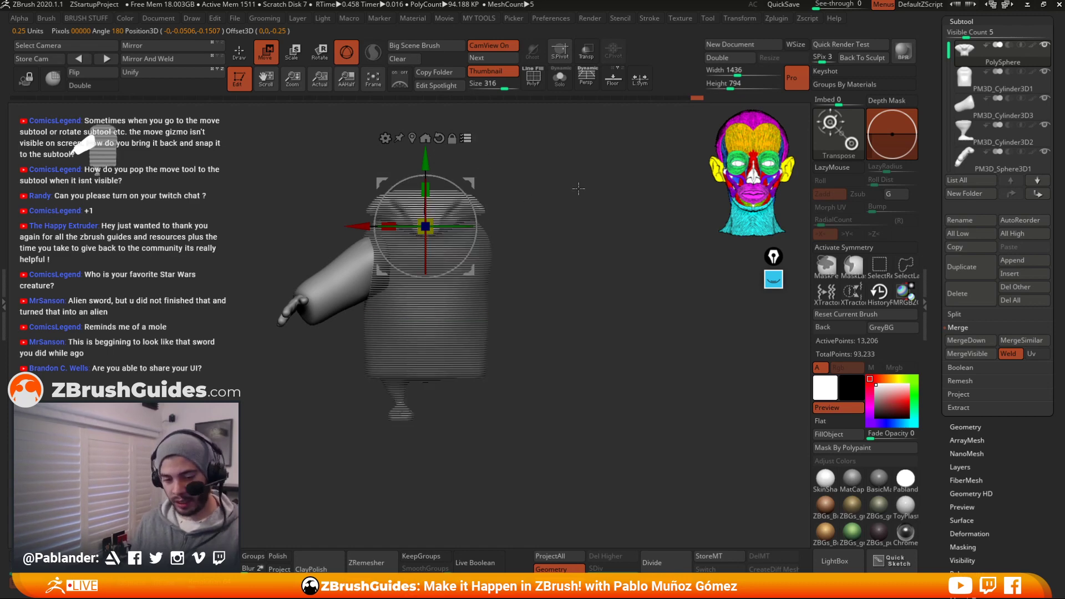
drag(426, 226, 415, 245)
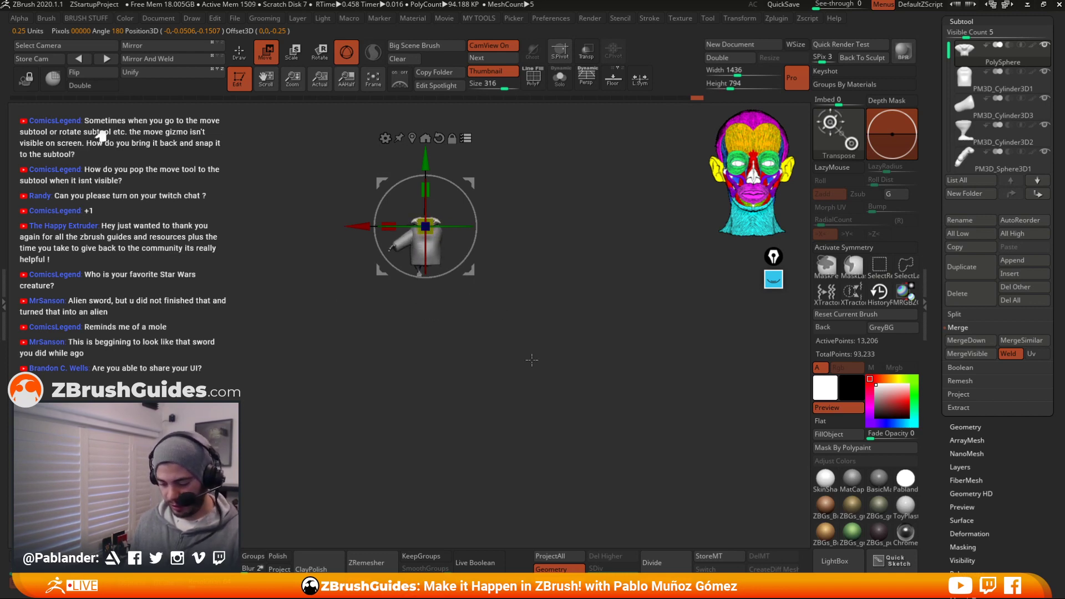
key(q)
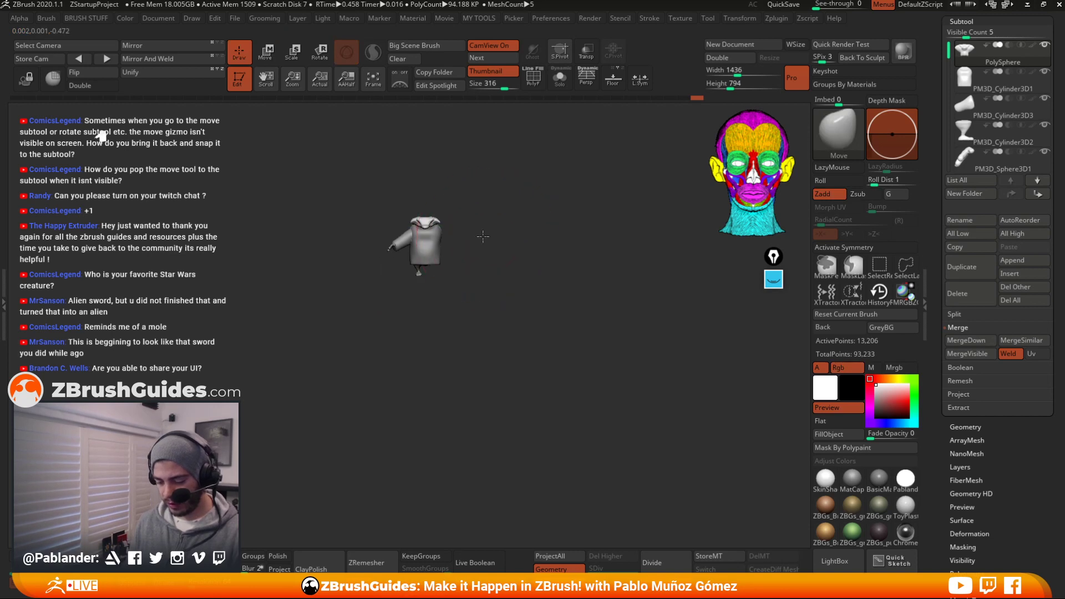
Check how the scaled creature stands against the floor grid, and hide the grid again
ctrl+right_drag(483, 237, 523, 411)
ctrl+right_drag(530, 238, 542, 294)
key(space)
drag(541, 304, 504, 304)
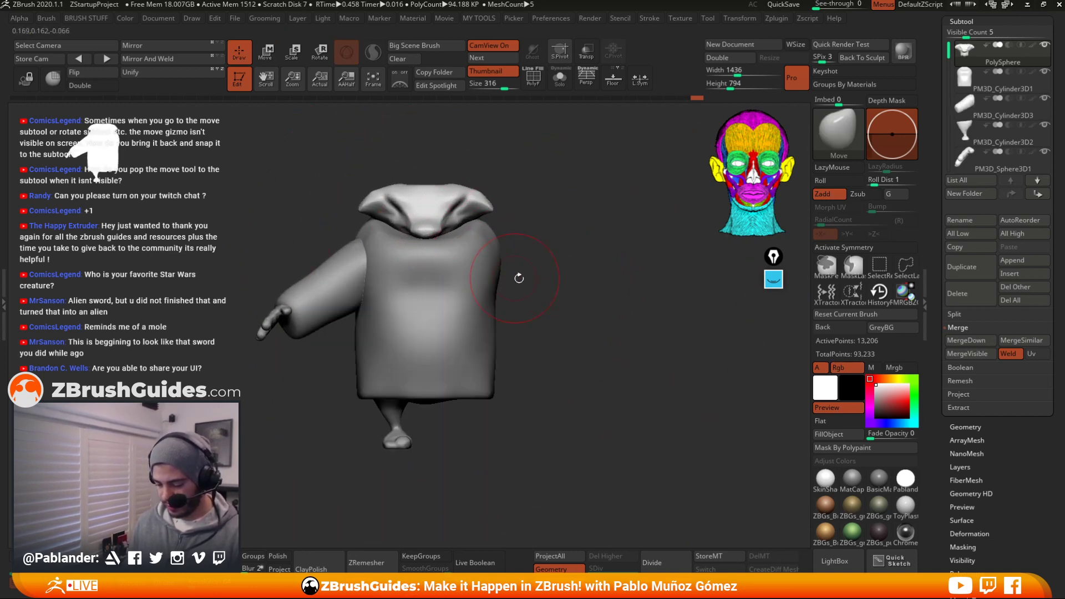
alt+right_drag(560, 333, 561, 105)
click(611, 83)
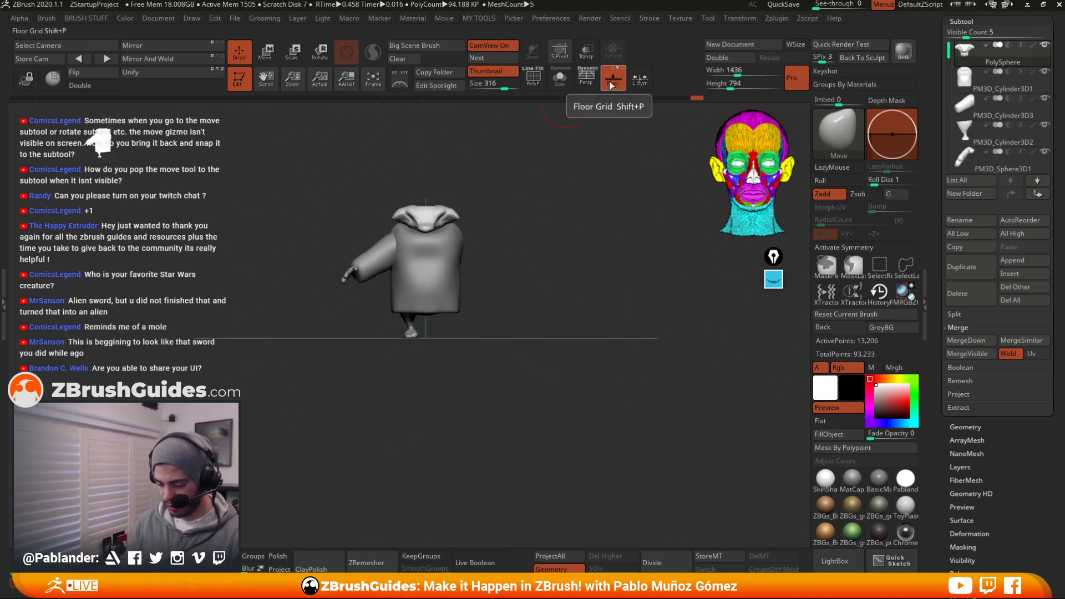
click(611, 83)
ctrl+right_drag(554, 226, 470, 358)
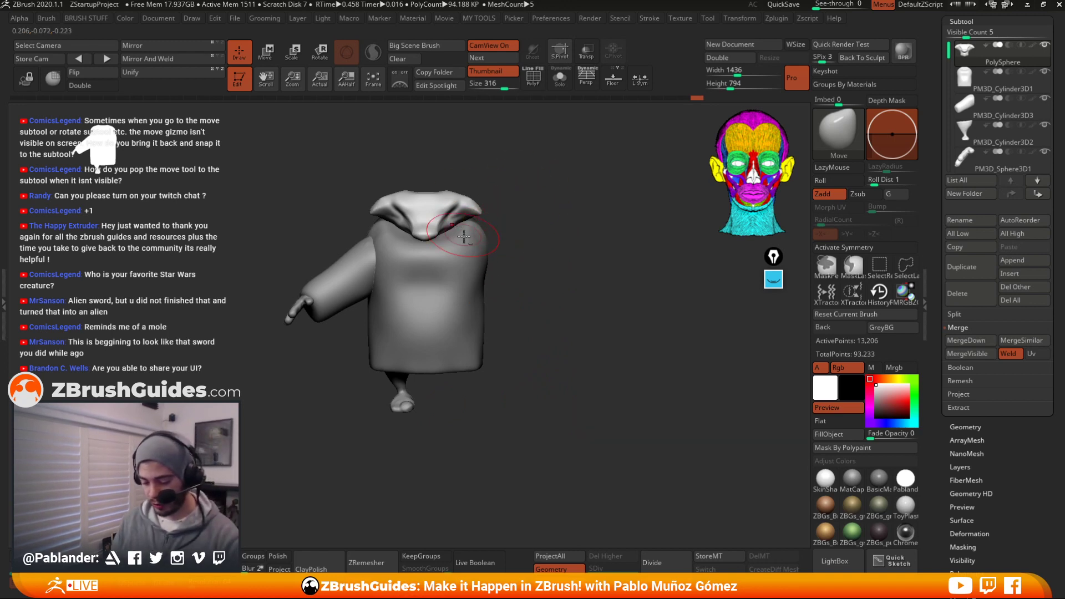
Select and isolate the torso, and display its wireframe
alt+click(462, 268)
key(shift+s)
ctrl+right_drag(547, 302, 563, 344)
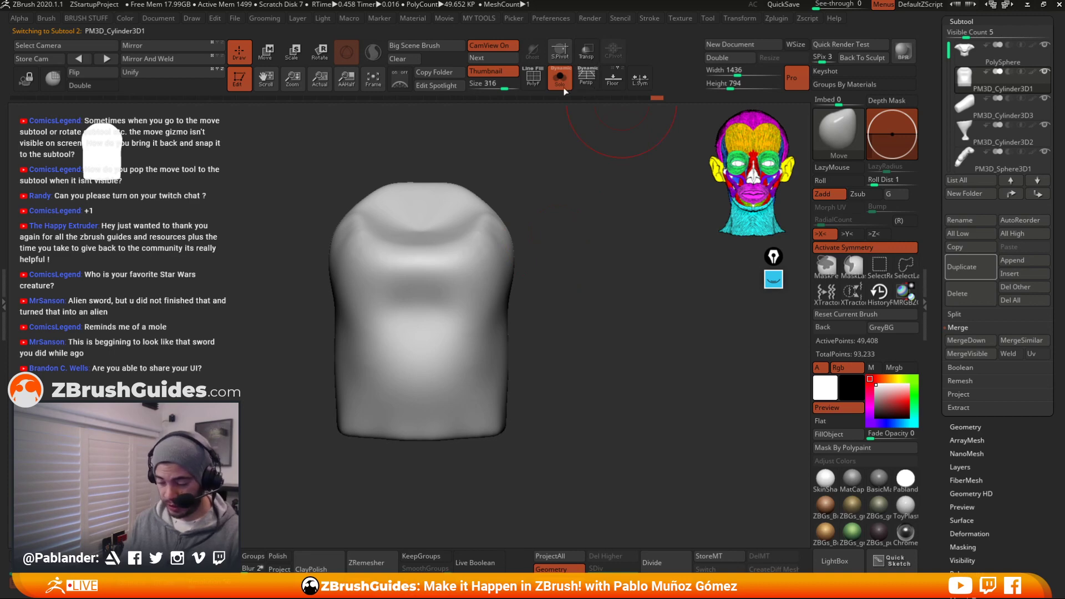
key(shift+f)
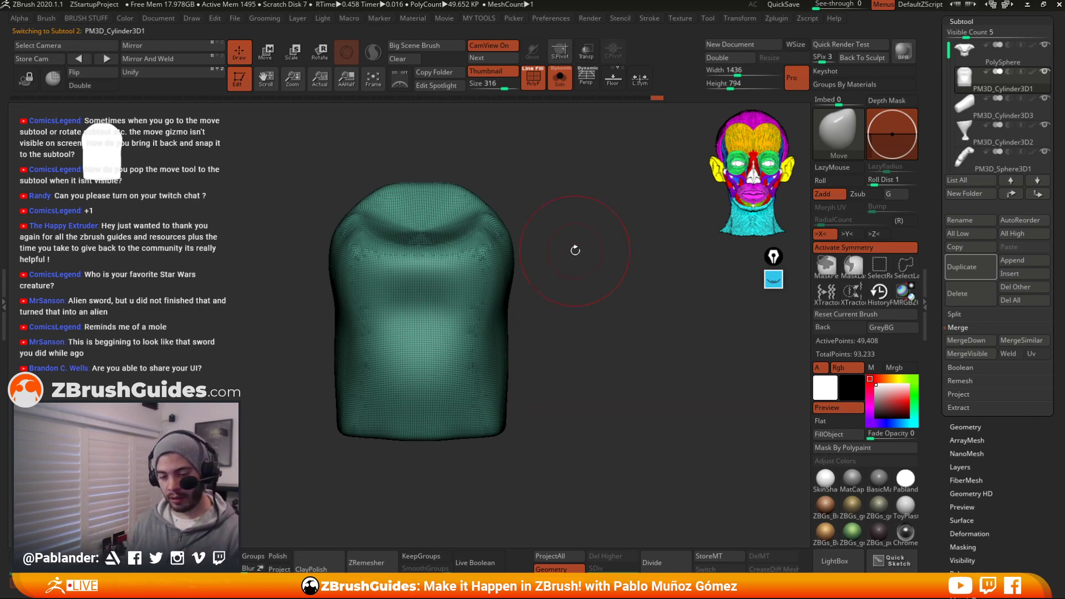
Compare the torso's lower and highest subdivision levels in wireframe, with the other subtools visible again
key(shift+d)
drag(613, 385, 587, 340)
key(alt+s)
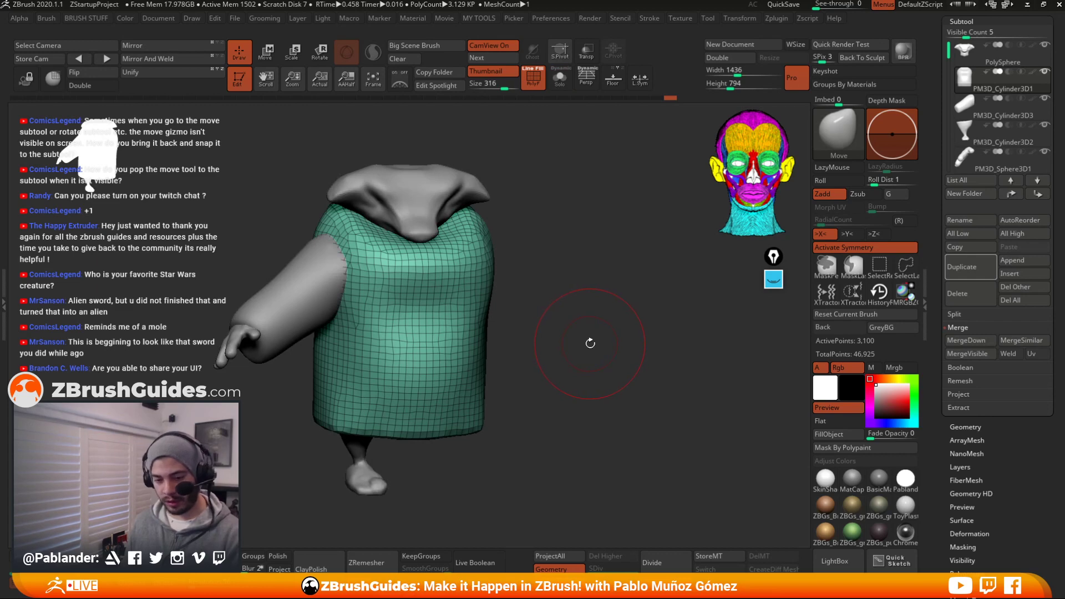
key(d)
key(d)
shift+drag(594, 340, 591, 336)
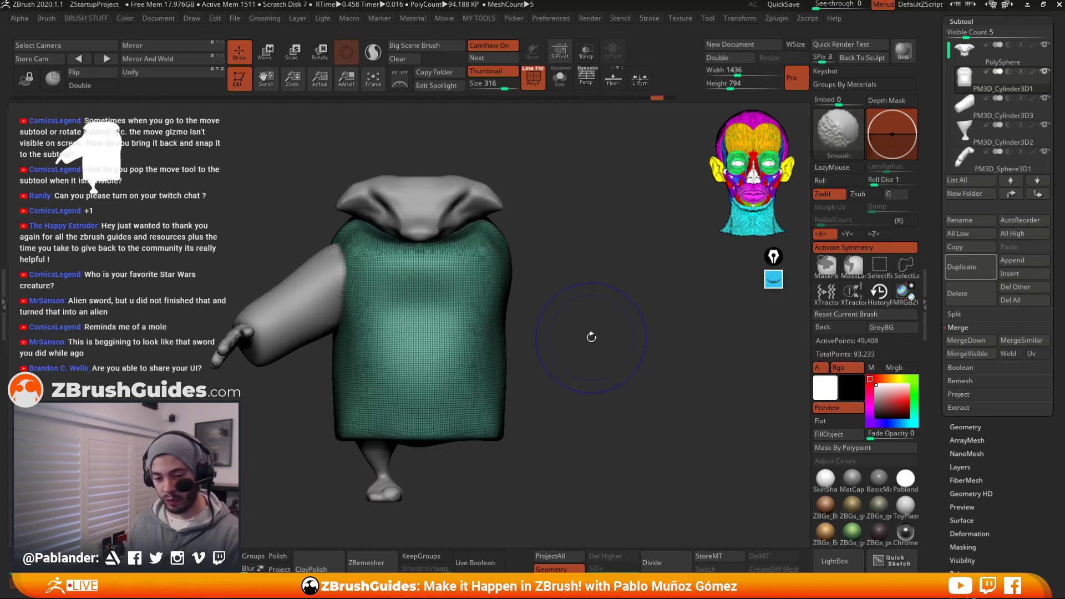
Step the torso down two subdivision levels and turn off its wireframe
key(ctrl)
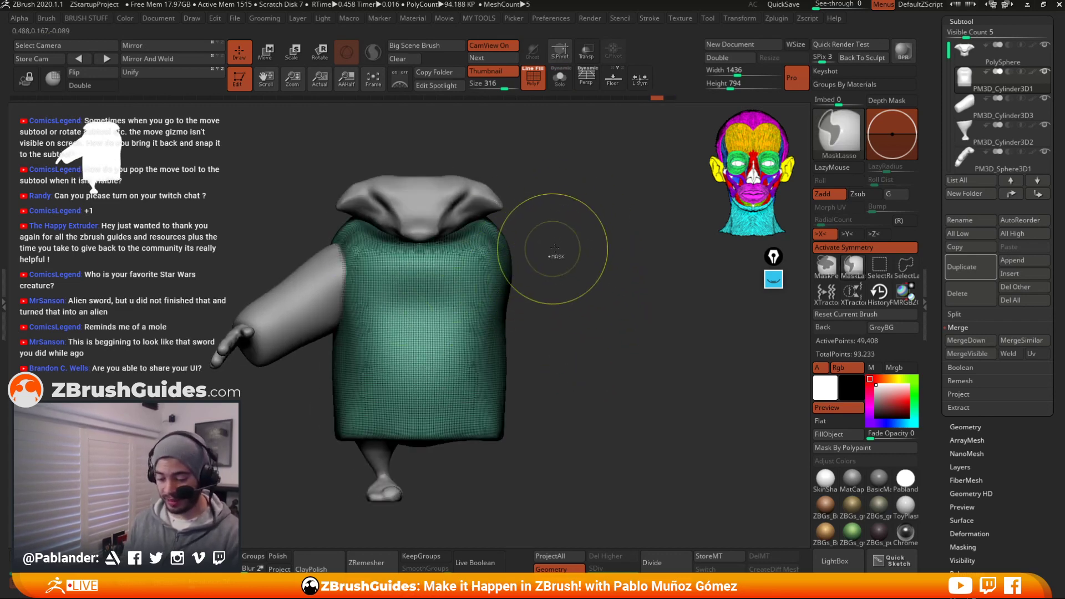
key(shift+d)
key(shift+d)
key(shift+f)
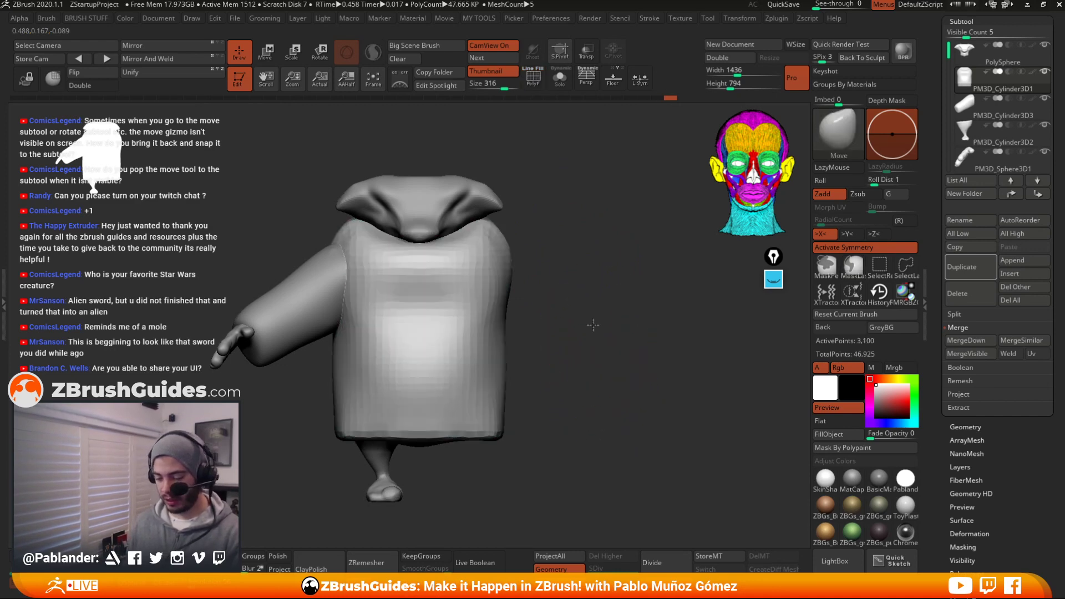
Reshape the torso's front and side contour with the Move brush and smooth its side
ctrl+right_drag(592, 325, 573, 283)
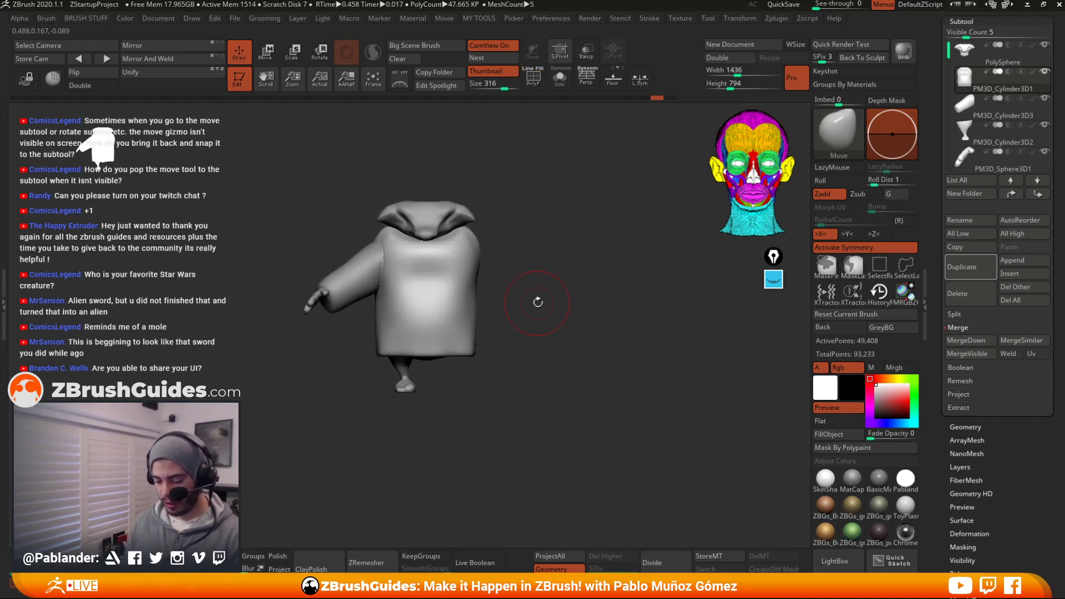
mouse_move(547, 302)
mouse_down()
mouse_move(624, 304)
mouse_move(452, 300)
mouse_up()
key(space)
mouse_move(438, 304)
mouse_down()
mouse_move(482, 305)
mouse_move(460, 307)
mouse_up()
key(space)
mouse_move(540, 300)
mouse_down()
mouse_move(505, 301)
mouse_move(510, 332)
mouse_move(578, 336)
mouse_up()
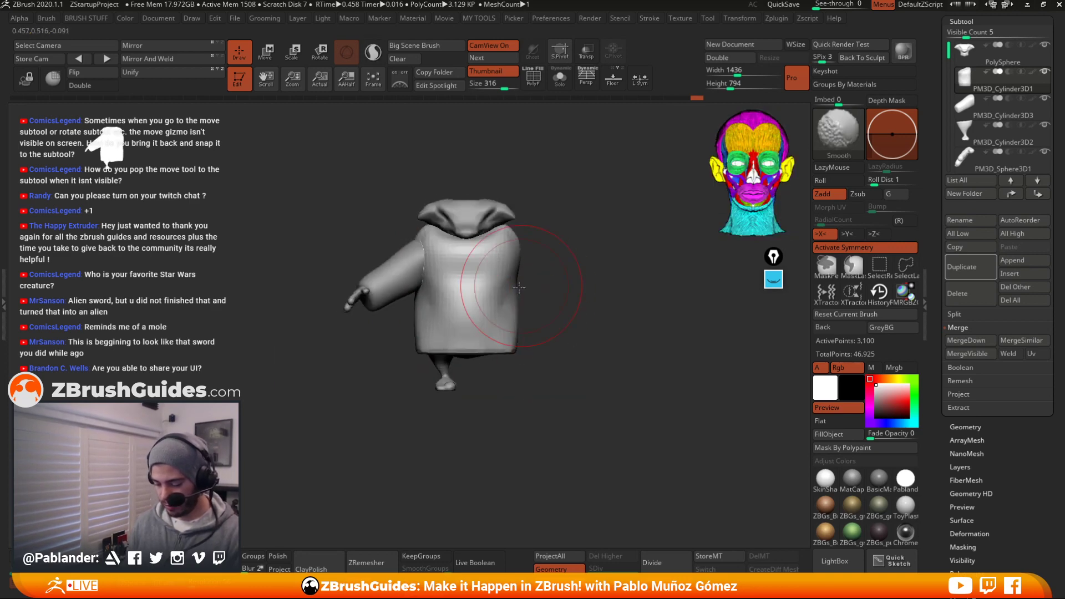
drag(519, 287, 510, 298)
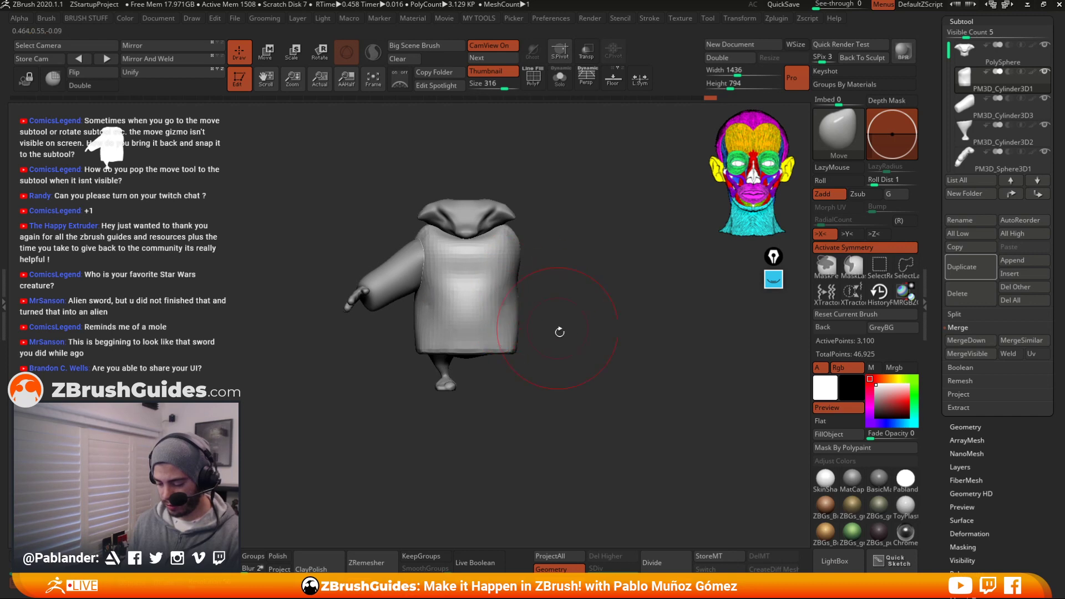
drag(560, 331, 577, 311)
alt+drag(577, 311, 600, 361)
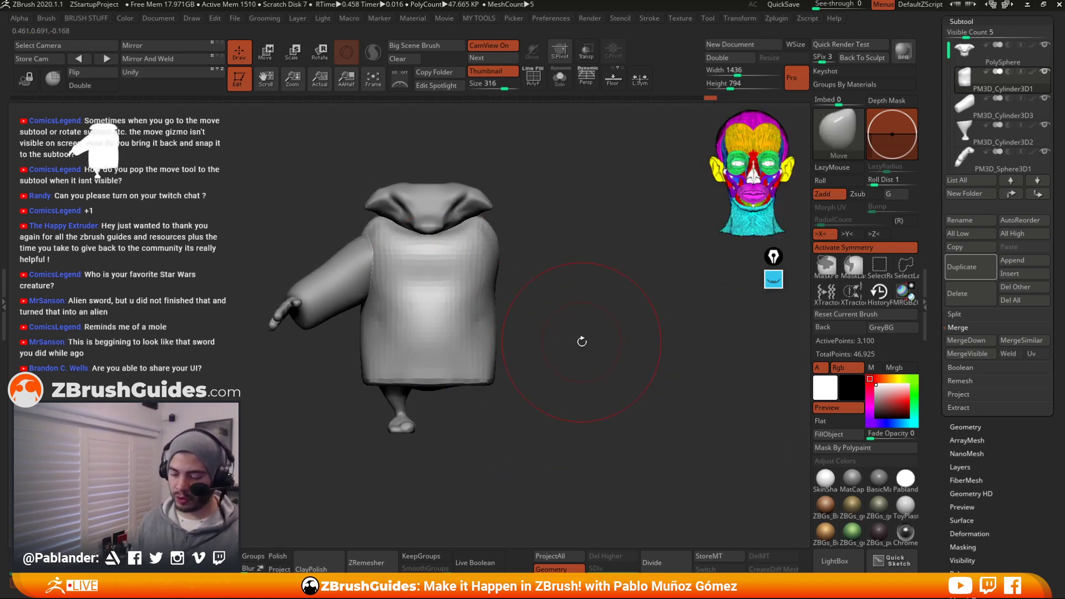
Mirror and weld the arm, hand and leg across to the creature's opposite side
key(space)
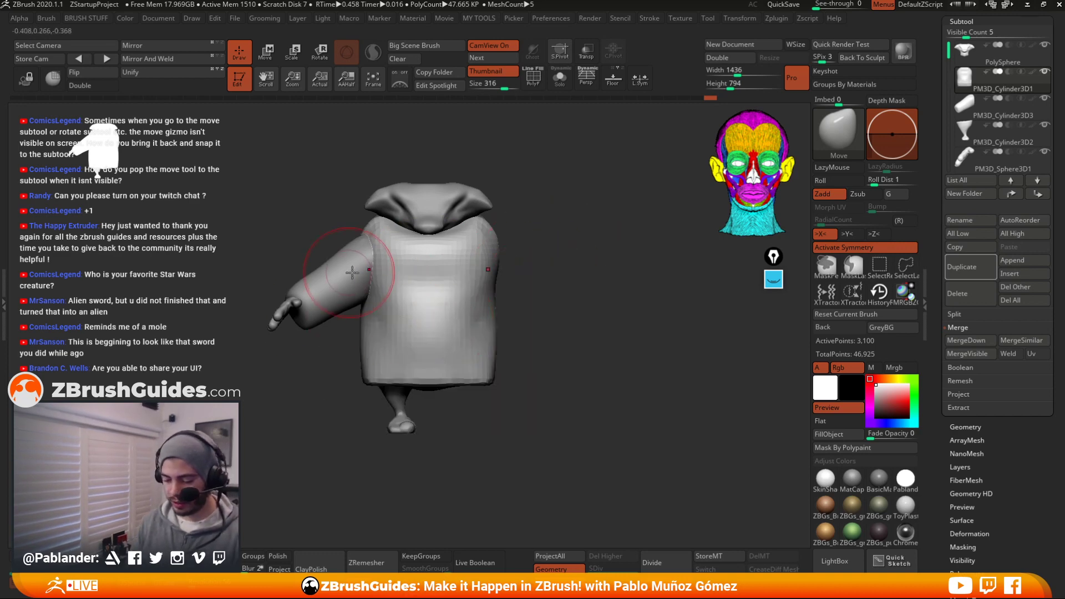
alt+click(305, 301)
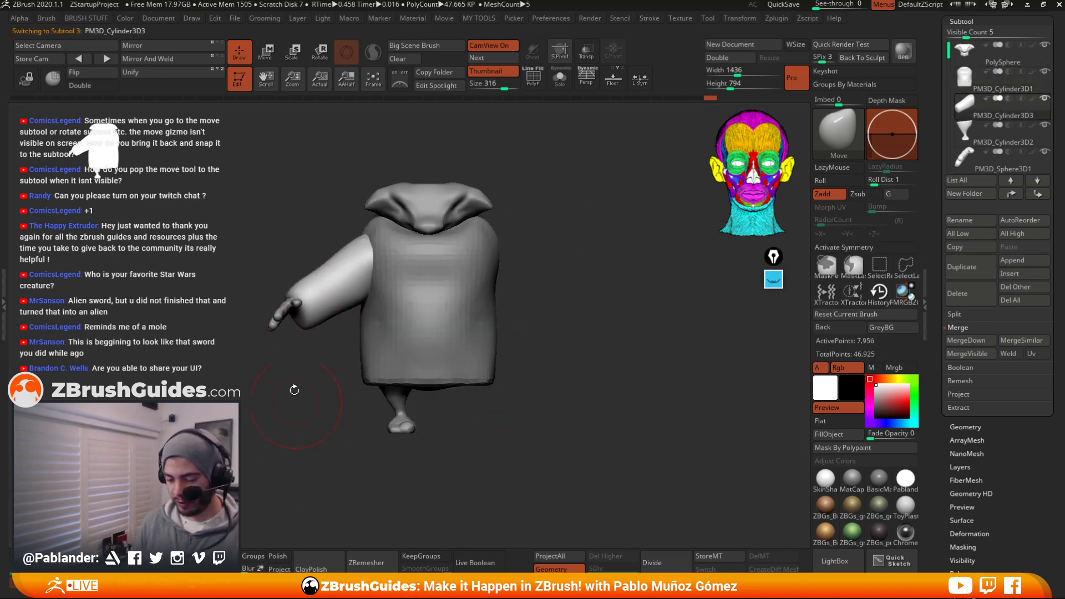
click(160, 62)
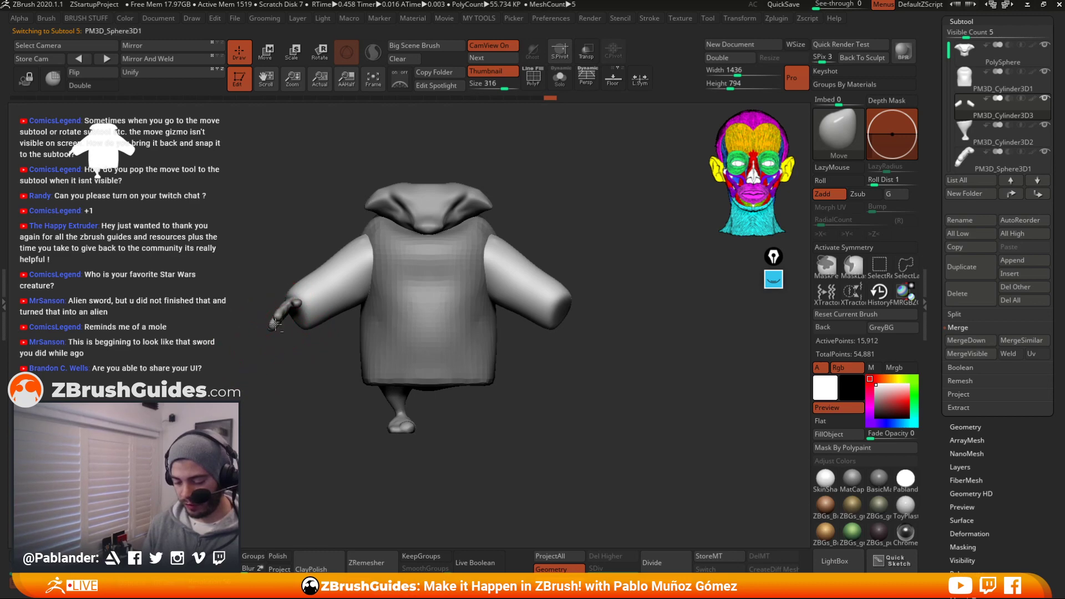
alt+click(400, 423)
key(Up)
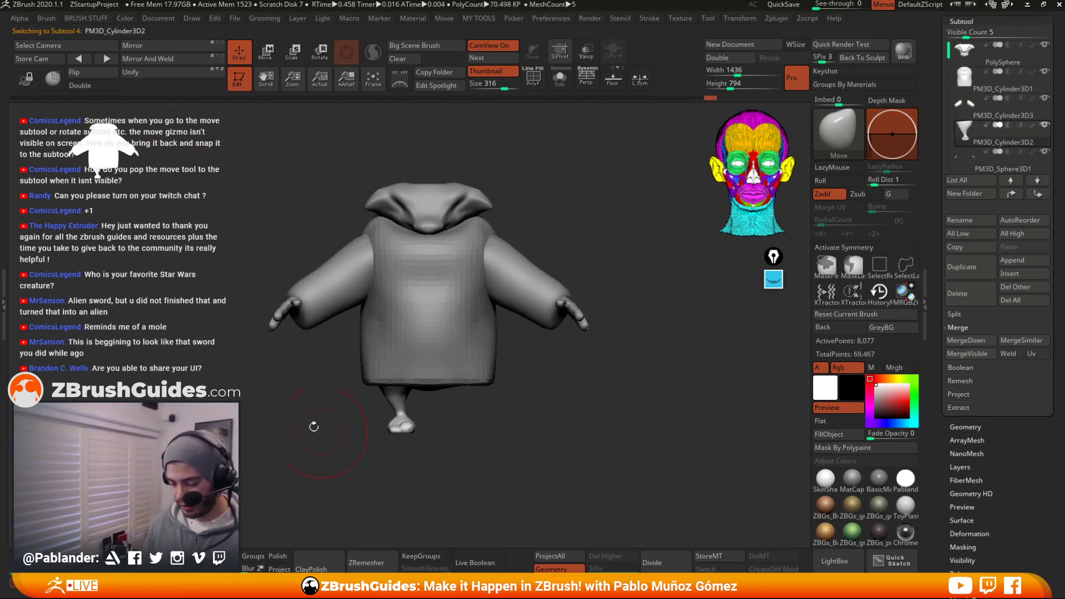
click(164, 61)
drag(503, 381, 539, 372)
drag(481, 309, 548, 318)
drag(552, 379, 606, 368)
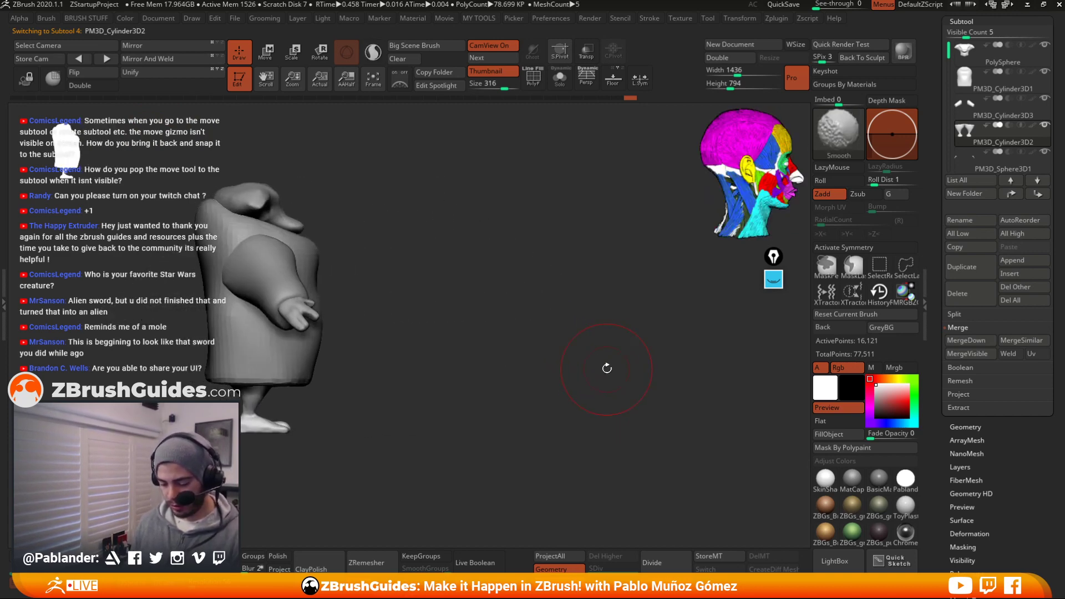
alt+drag(502, 343, 581, 313)
alt+drag(471, 271, 549, 282)
Select the hands, activate X symmetry and place the centred Move gizmo on one of the hands
alt+click(491, 302)
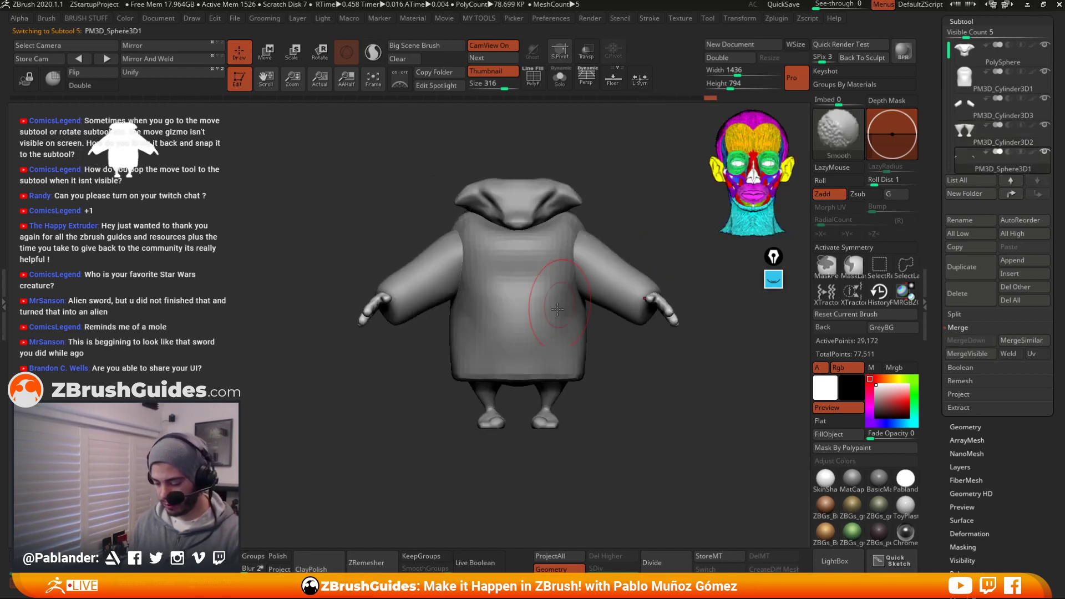
key(e)
key(w)
alt+drag(446, 383, 366, 354)
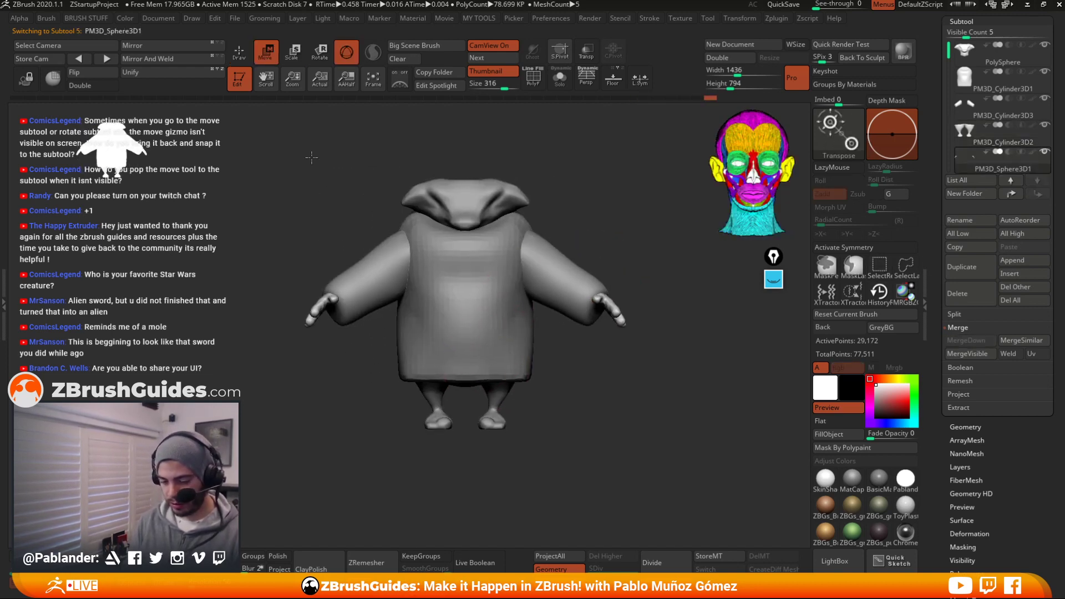
ctrl+right_drag(569, 377, 344, 290)
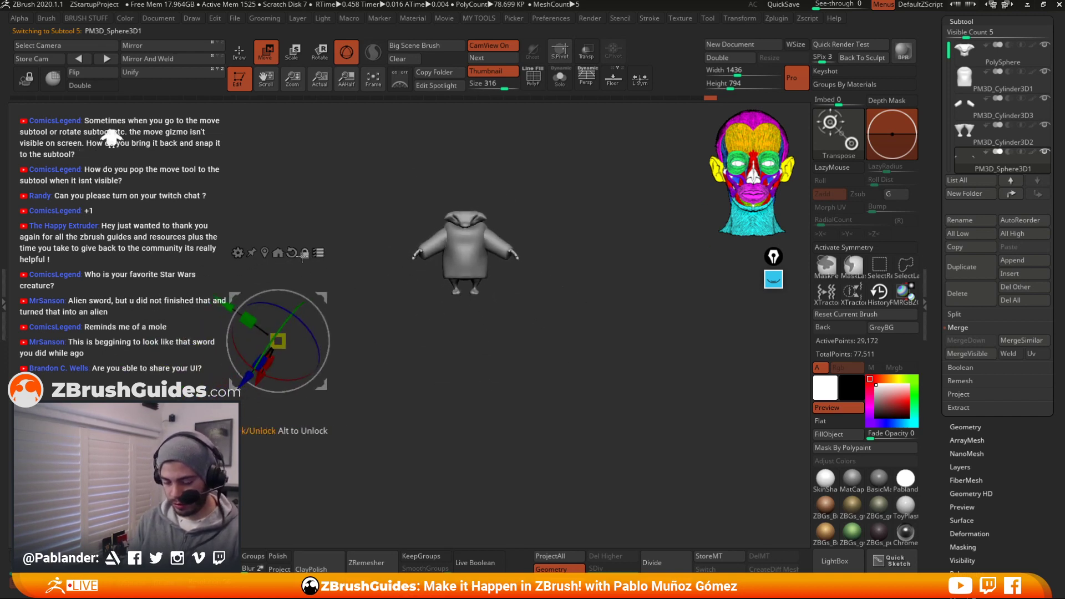
click(264, 251)
ctrl+right_drag(513, 291, 600, 352)
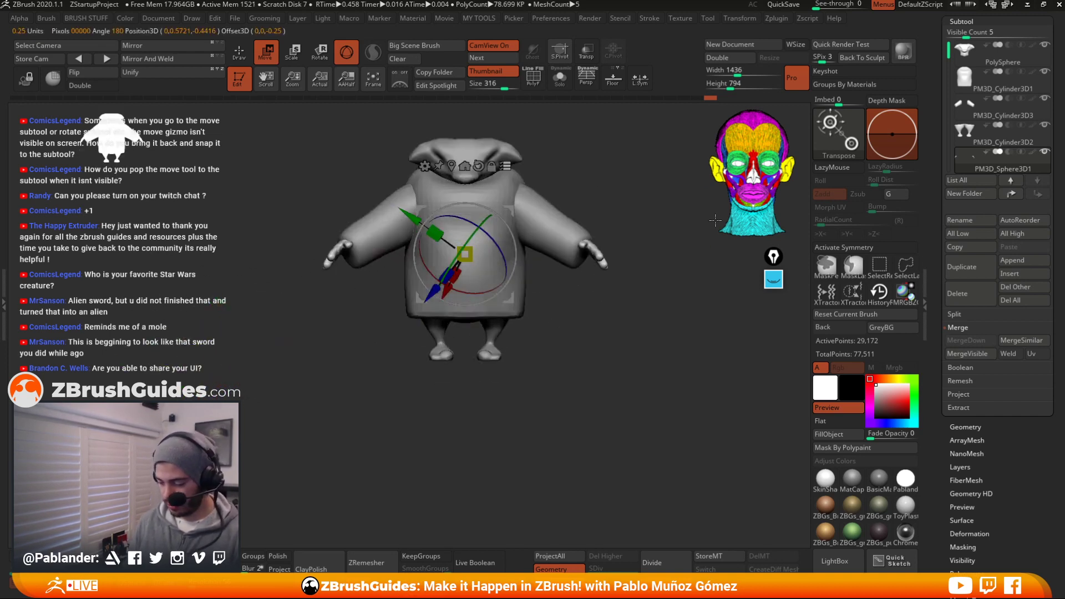
click(864, 244)
alt+click(593, 254)
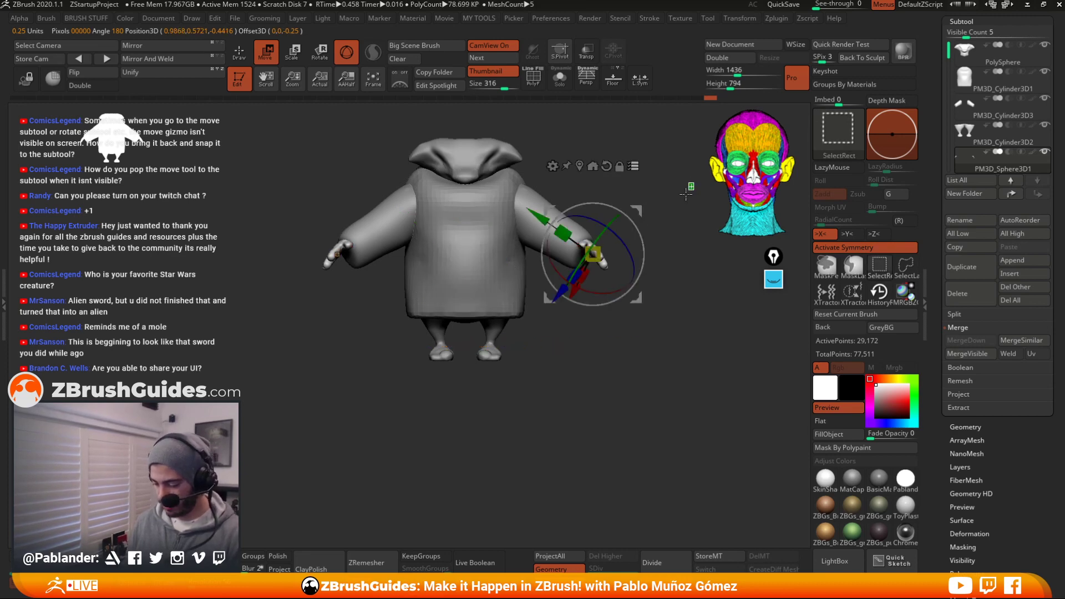
Select the arm and hand subtools together and shift them slightly outward and backward with the gizmo
ctrl+shift+click(578, 344)
ctrl+shift+drag(682, 182, 598, 291)
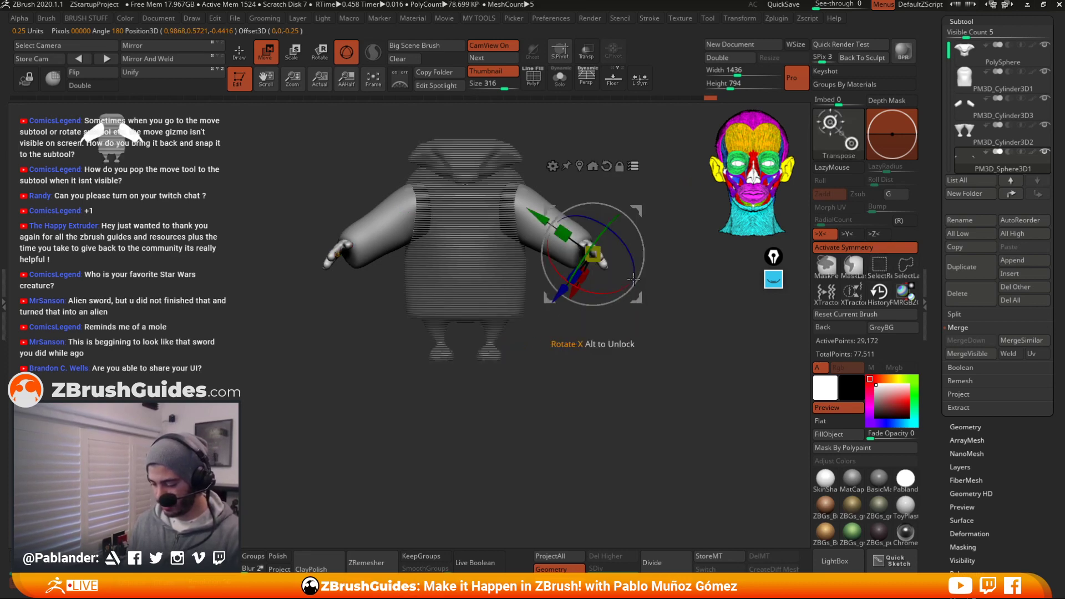
mouse_move(657, 196)
right_down()
mouse_move(665, 232)
mouse_move(642, 269)
right_up()
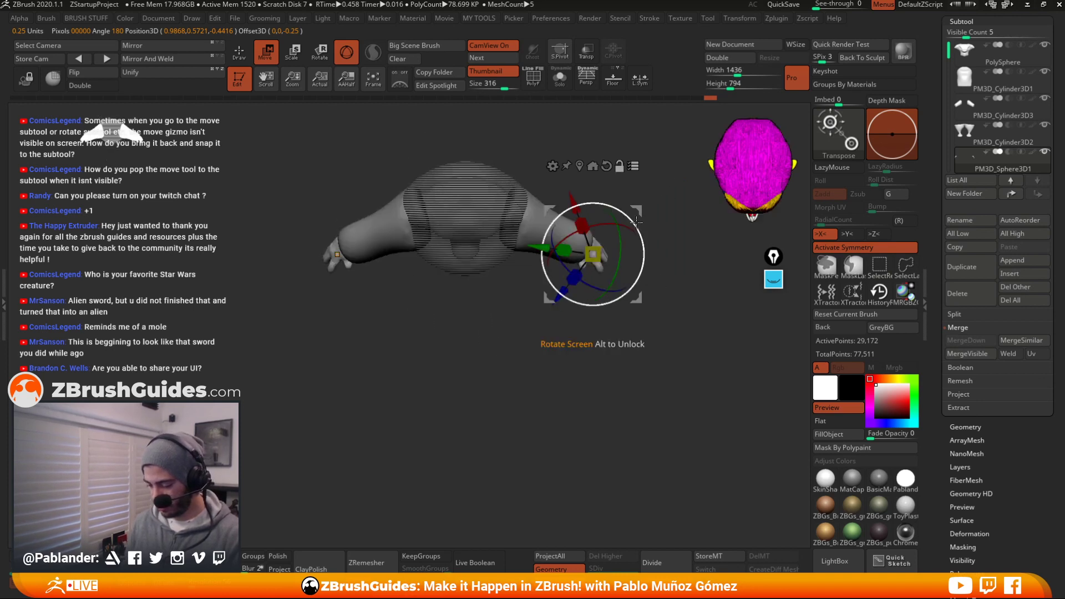
alt+drag(637, 213, 569, 170)
mouse_move(565, 244)
mouse_down()
mouse_move(574, 229)
mouse_move(564, 249)
mouse_up()
right_drag(564, 250, 584, 221)
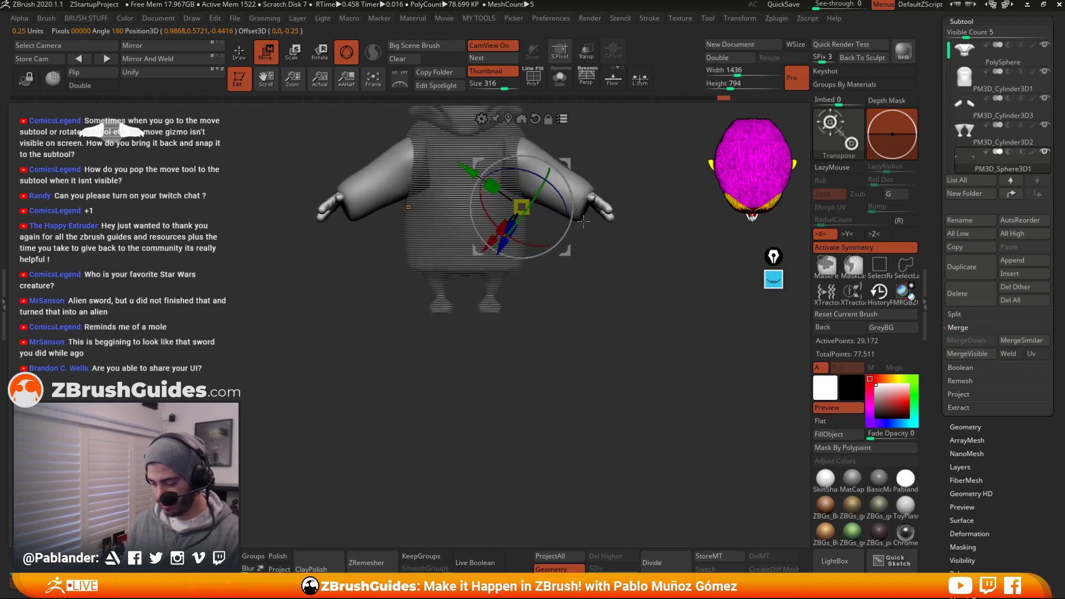
shift+drag(614, 241, 682, 240)
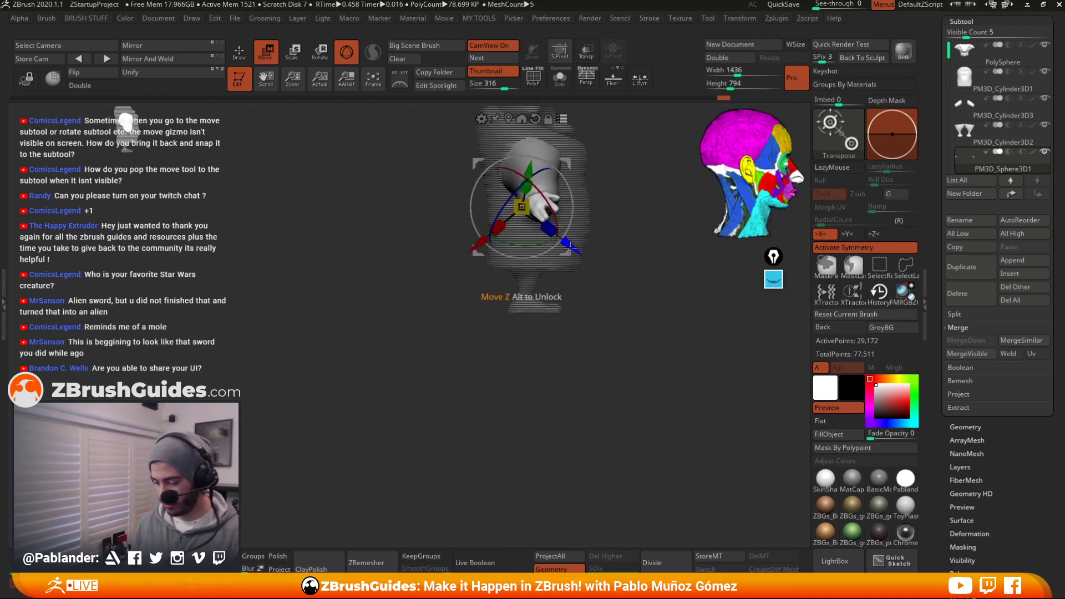
drag(567, 252, 561, 253)
key(q)
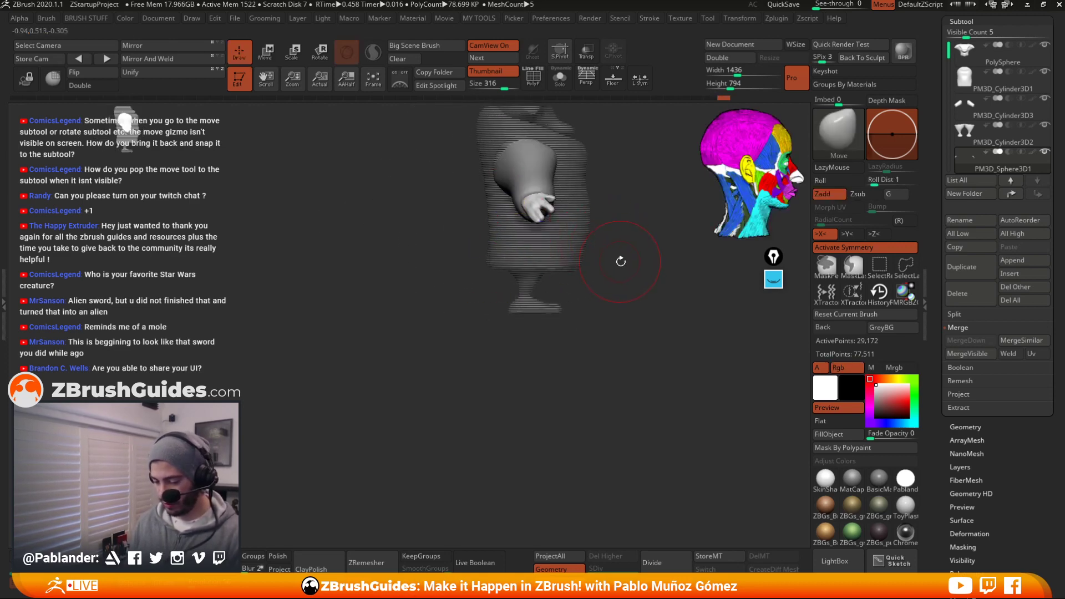
Smooth the torso's back near the arm and adjust its lower corners with the Move brush
alt+drag(627, 276, 652, 308)
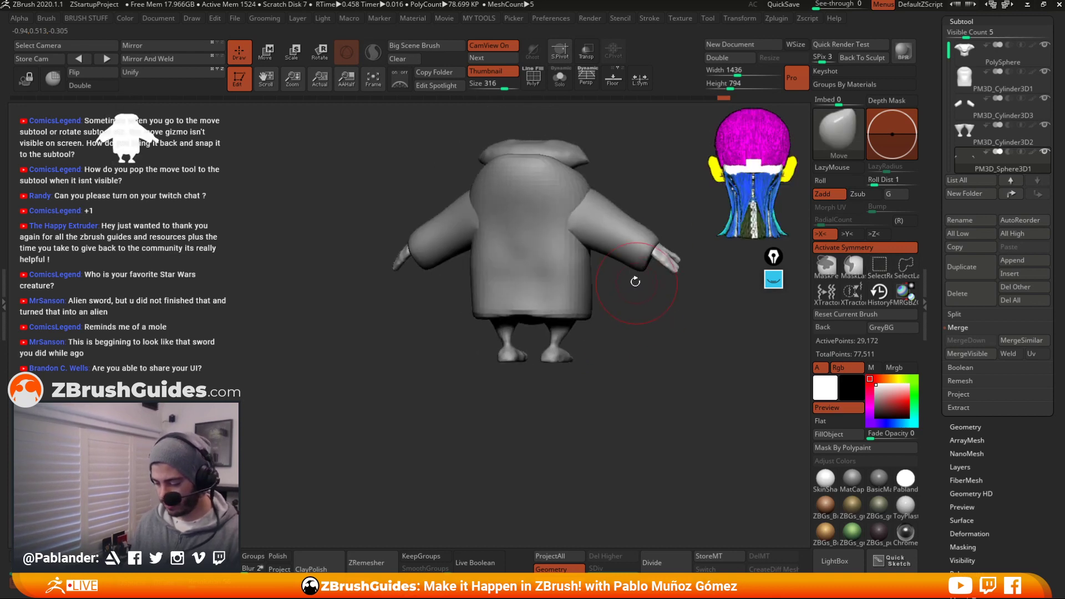
alt+drag(646, 176, 589, 203)
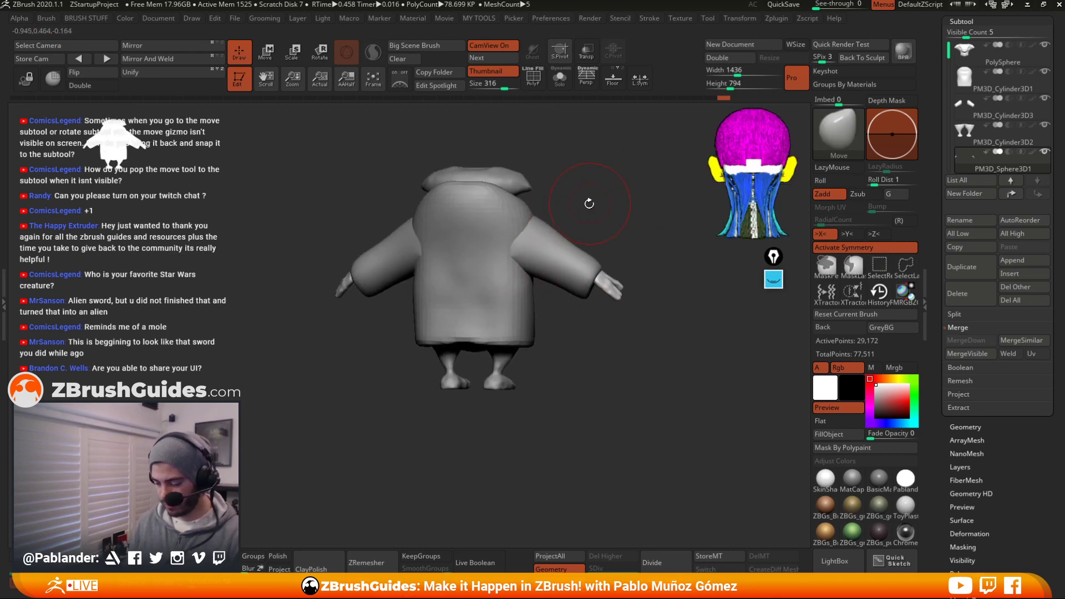
alt+click(508, 231)
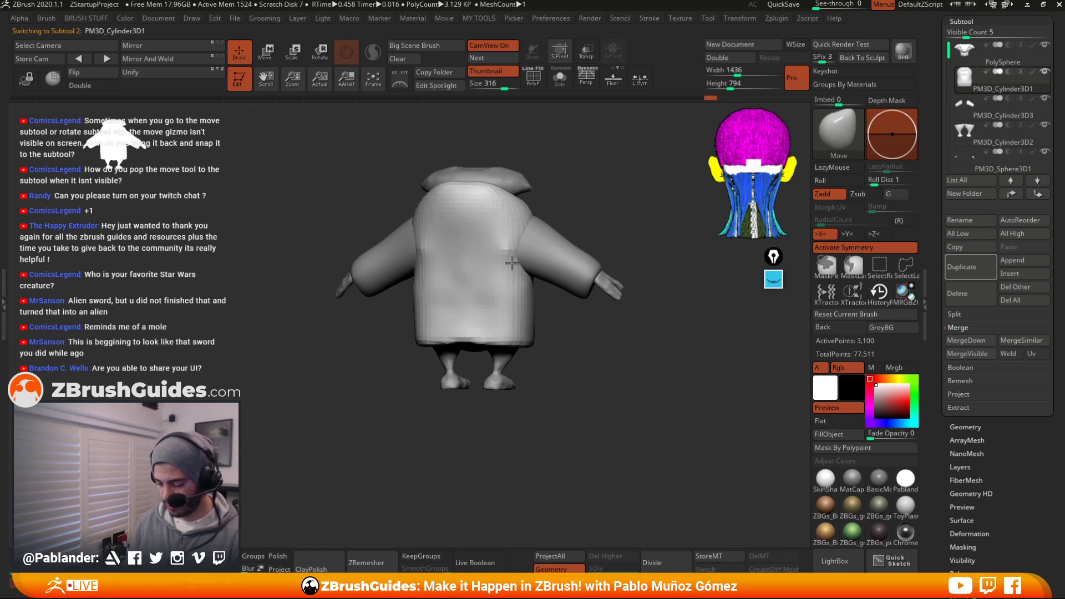
shift+drag(520, 259, 515, 233)
mouse_move(637, 244)
mouse_down()
mouse_move(499, 237)
mouse_move(604, 222)
mouse_move(639, 174)
mouse_move(663, 179)
mouse_move(579, 216)
mouse_move(618, 286)
mouse_up()
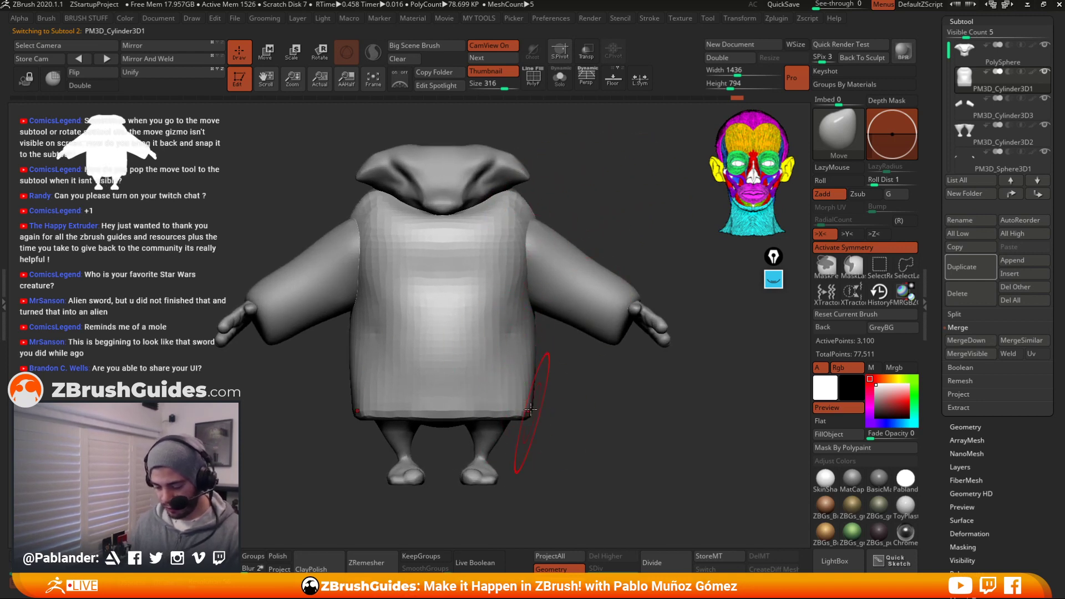
drag(541, 391, 573, 375)
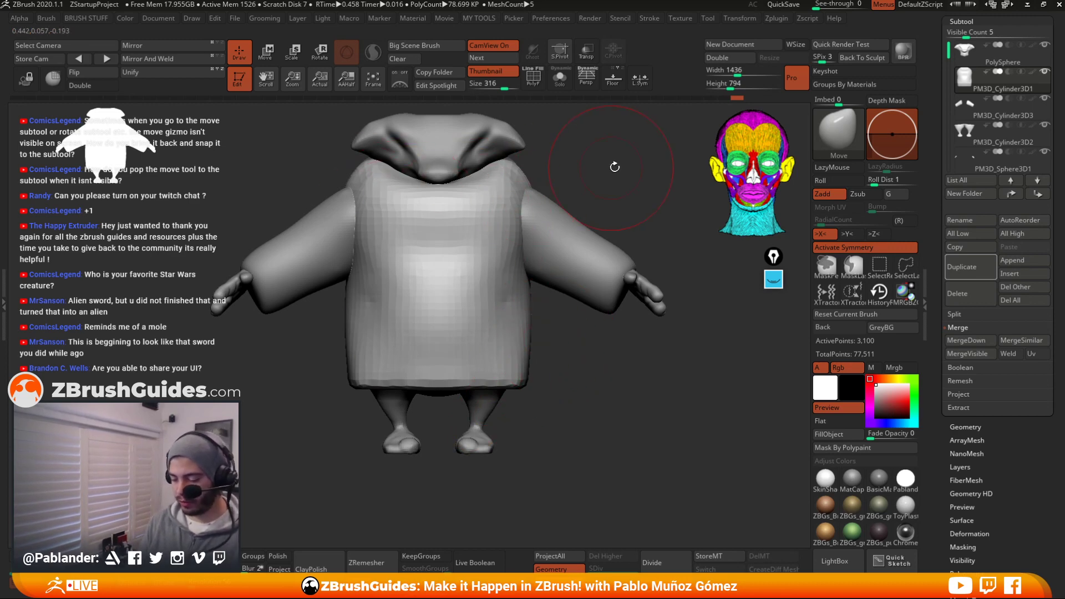
Remesh the torso with DynaMesh and even out its surface with smoothing and the Polish deformation
drag(614, 166, 551, 224)
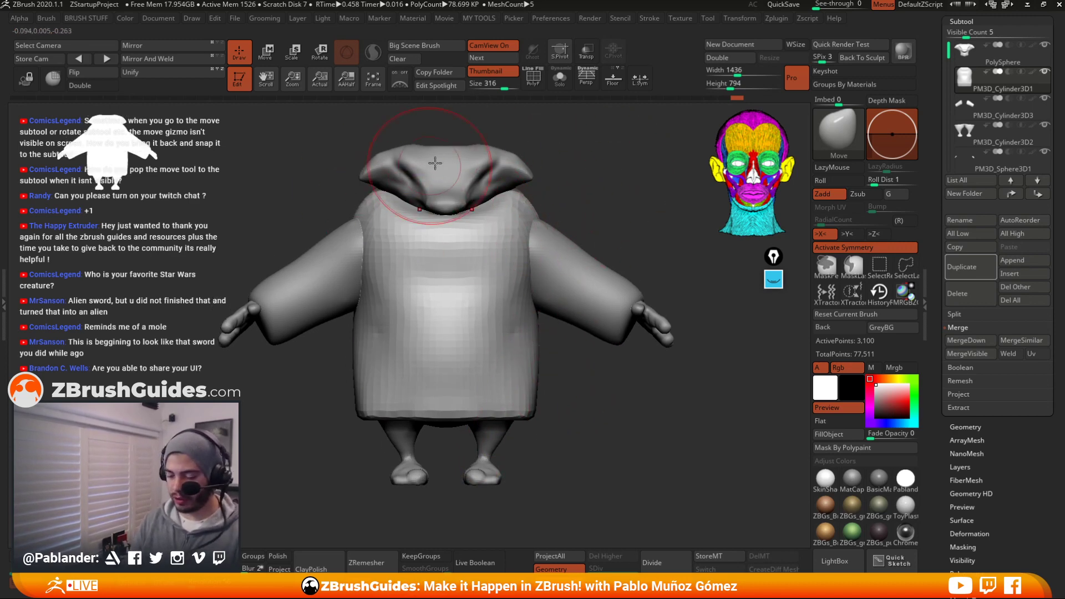
drag(580, 159, 586, 217)
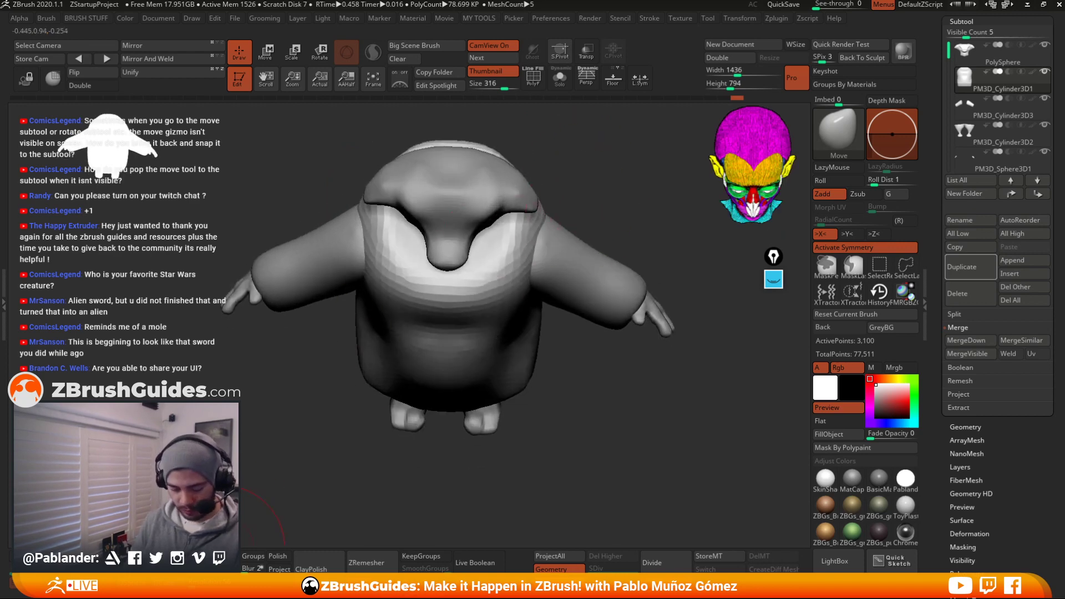
click(223, 551)
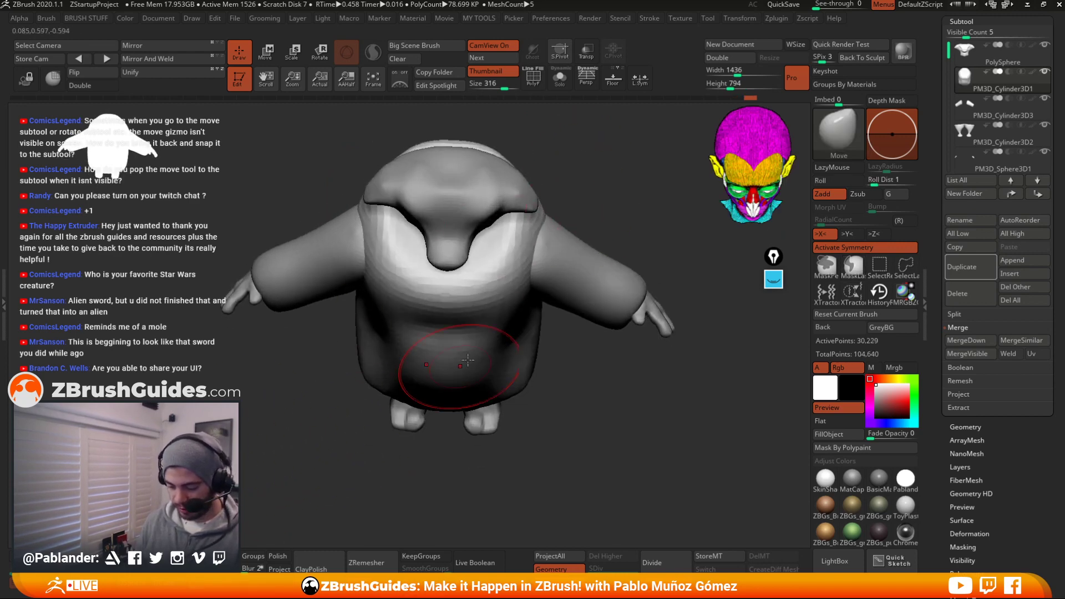
shift+drag(460, 333, 507, 271)
key(2)
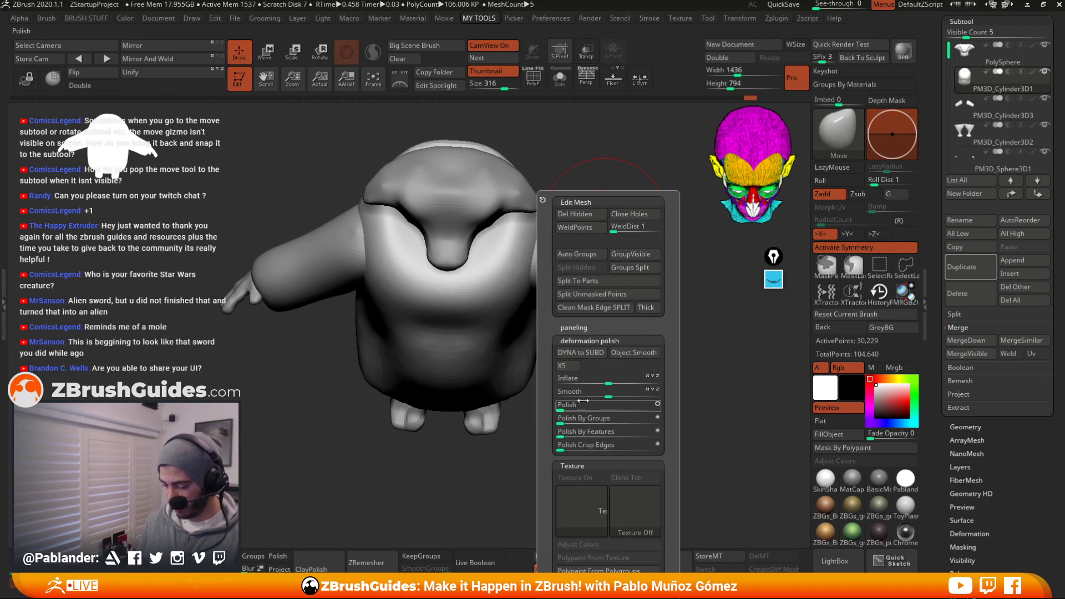
drag(561, 405, 593, 219)
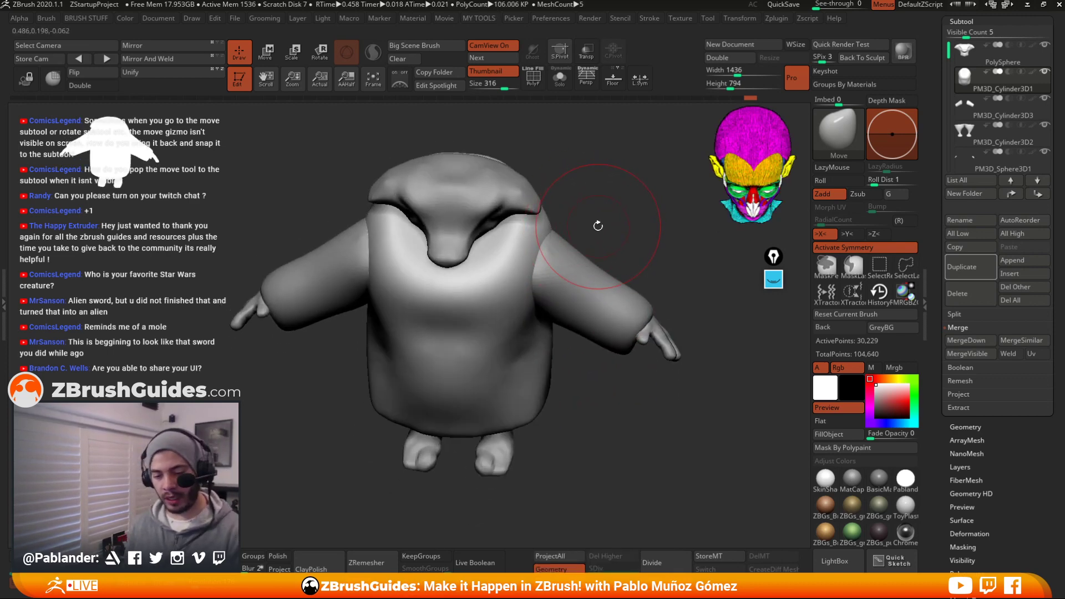
Isolate the torso, carve the edge of its neck opening into a rim with the DamStandard brush, and restore the other subtools
key(b)
key(d)
key(s)
key(space)
drag(590, 221, 567, 217)
key(alt+s)
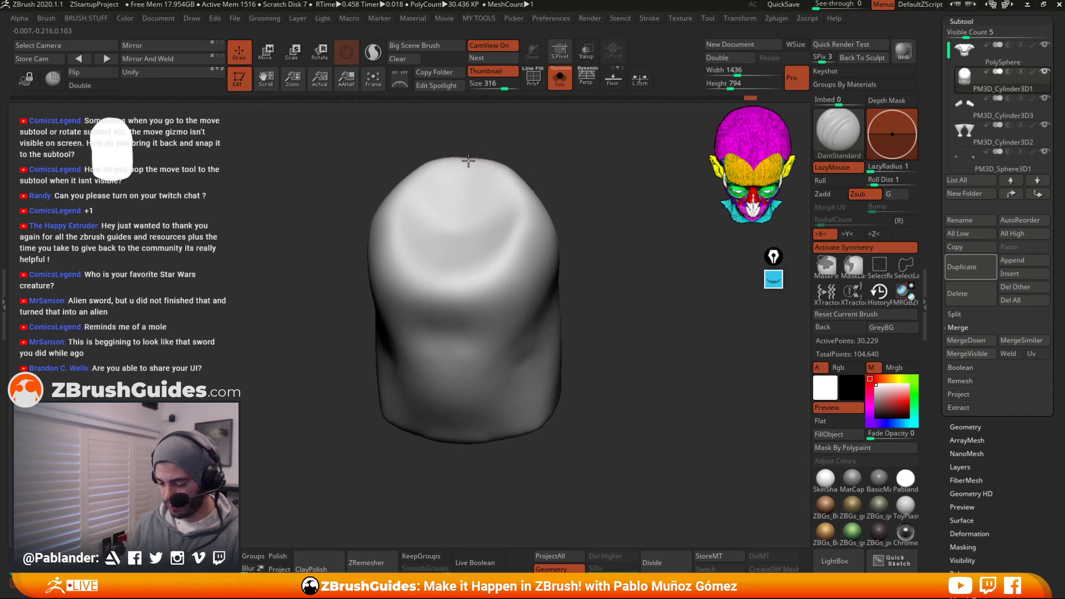
mouse_move(549, 147)
mouse_down()
mouse_move(556, 172)
mouse_move(477, 163)
mouse_up()
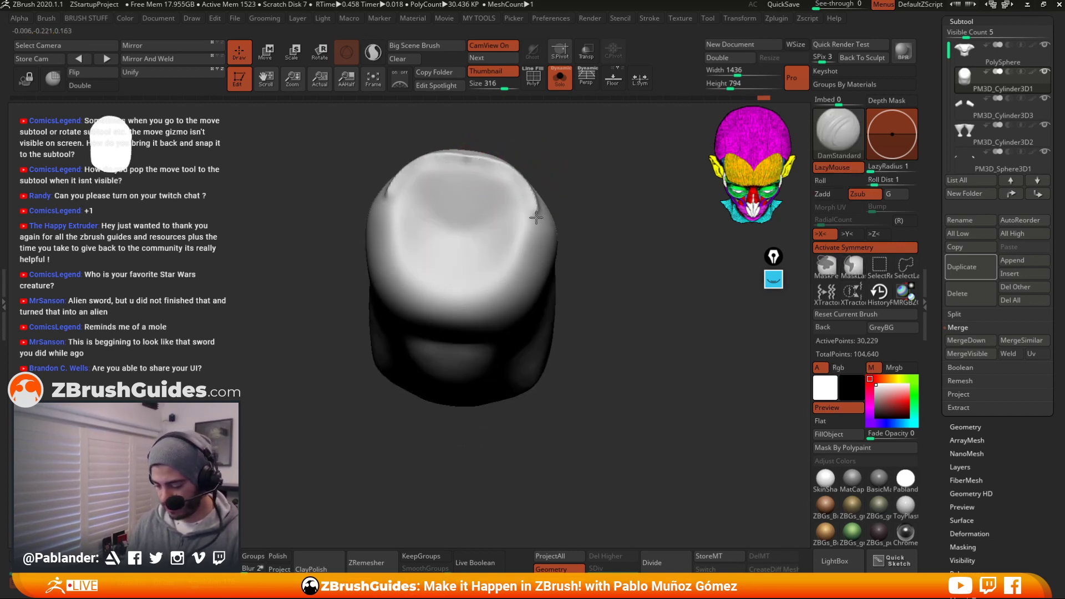
mouse_move(537, 217)
mouse_down()
mouse_move(527, 261)
mouse_move(488, 296)
mouse_move(443, 307)
mouse_up()
key(alt+s)
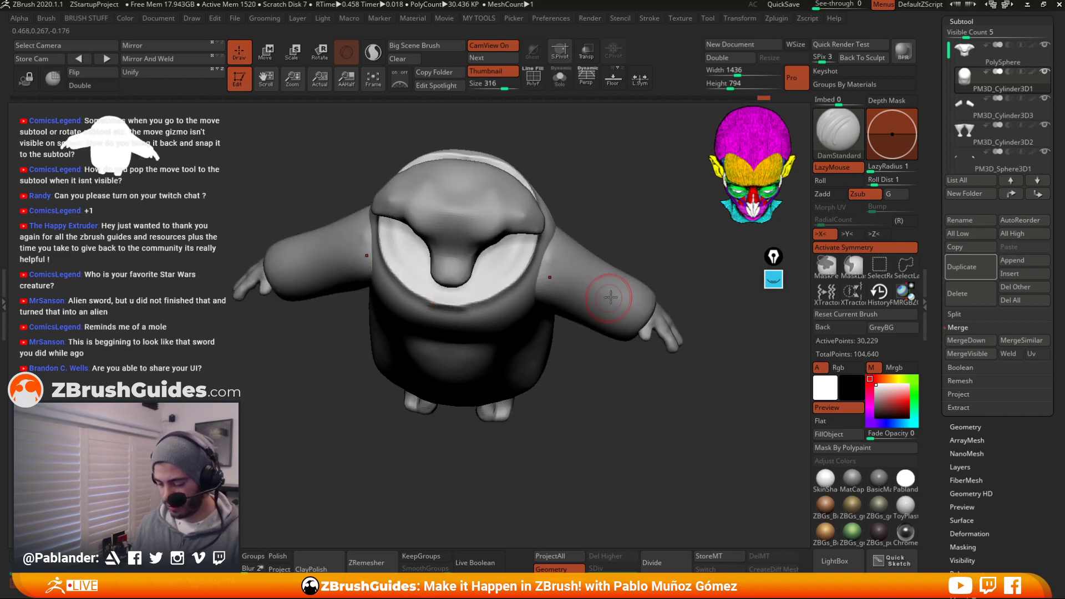
shift+drag(610, 297, 627, 218)
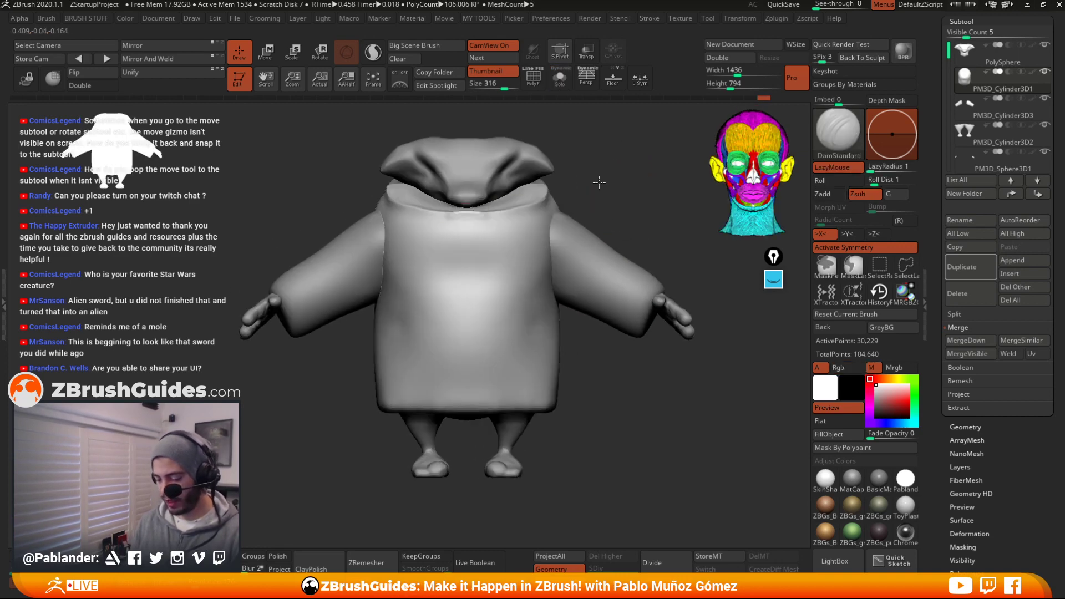
Isolate the torso again and carve a crease around it just below the collar rim with DamStandard
key(alt+s)
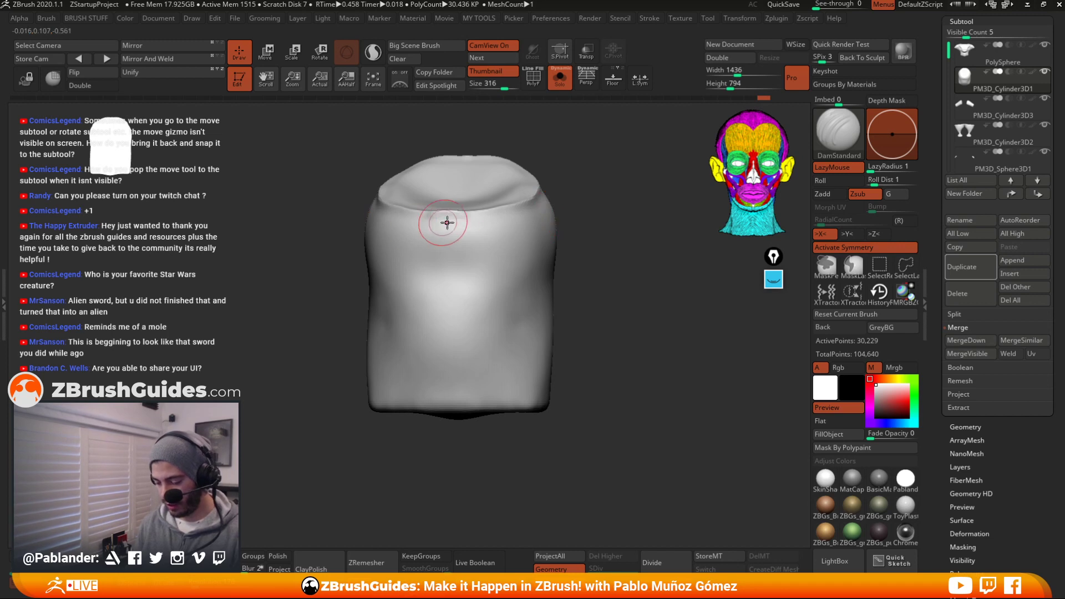
drag(433, 234, 549, 216)
key(ctrl+z)
mouse_move(601, 221)
mouse_down()
mouse_move(567, 216)
mouse_move(613, 193)
mouse_move(582, 209)
mouse_up()
alt+drag(647, 164, 502, 252)
drag(567, 207, 456, 268)
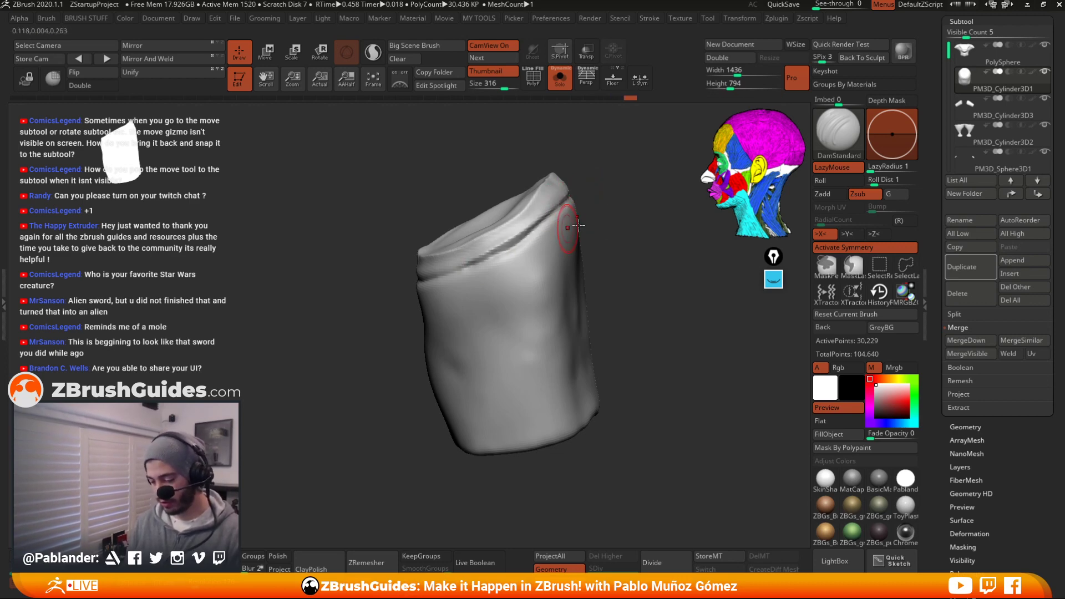
Continue the DamStandard crease around the torso's side just below the collar rim and bring back the hidden subtools
drag(601, 221, 658, 225)
drag(563, 240, 439, 265)
shift+drag(626, 237, 552, 183)
key(shift+s)
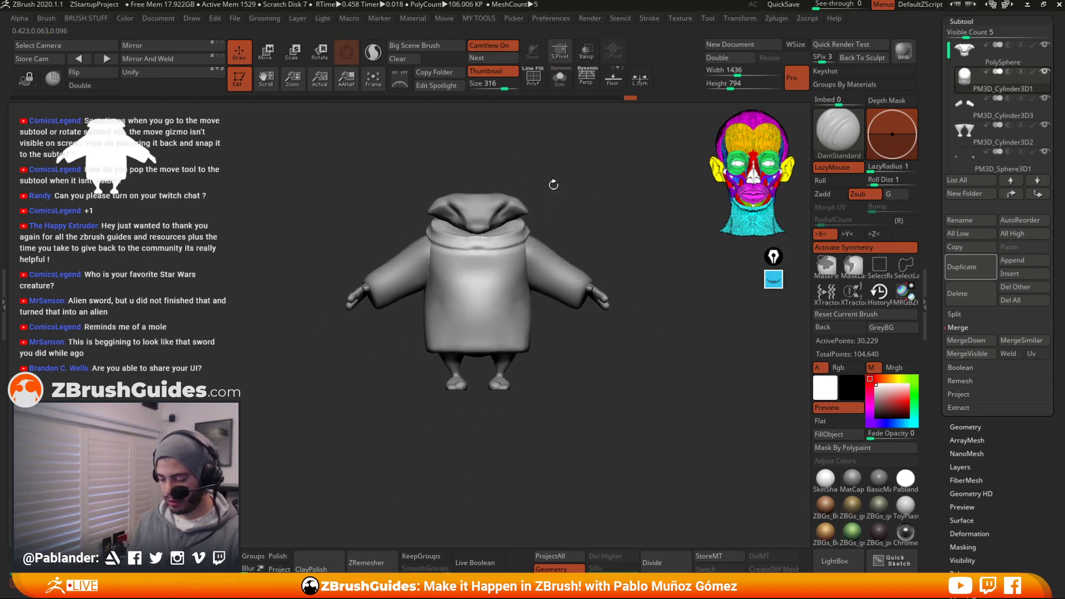
mouse_move(575, 356)
mouse_down()
mouse_move(607, 357)
mouse_move(572, 355)
mouse_move(578, 363)
mouse_up()
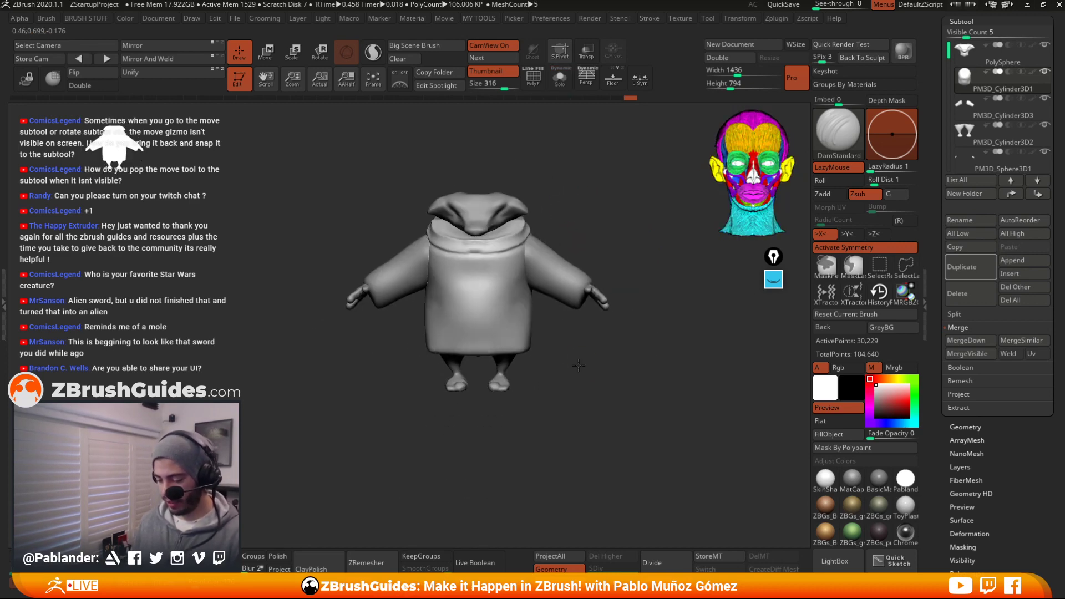
Isolate the torso, paint a mask over the inner area of its neck opening with MaskPen, and invert the mask
key(shift+s)
alt+drag(573, 200, 542, 191)
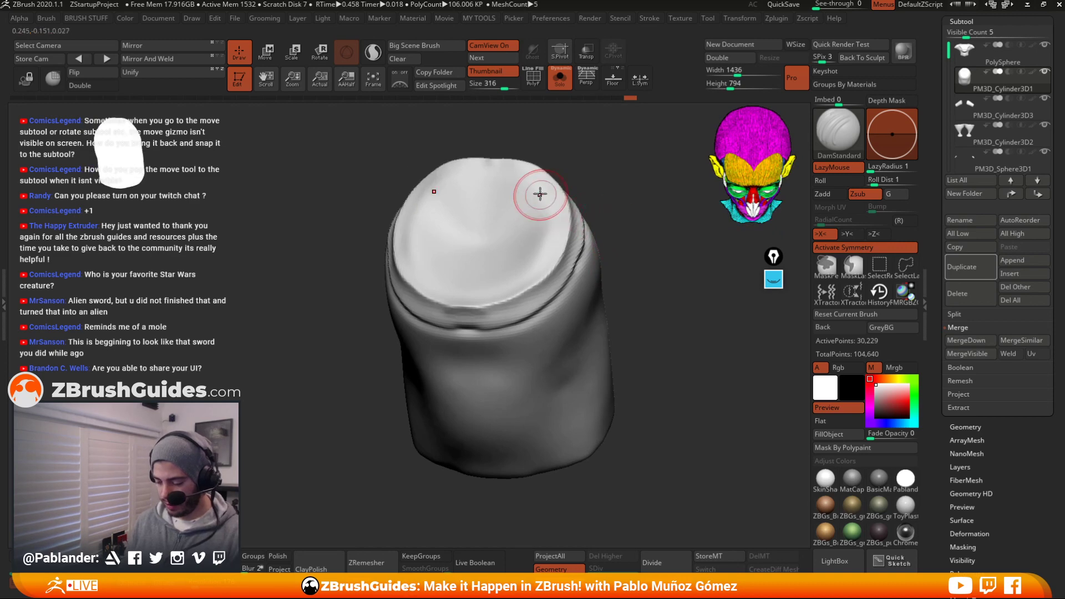
drag(614, 160, 539, 204)
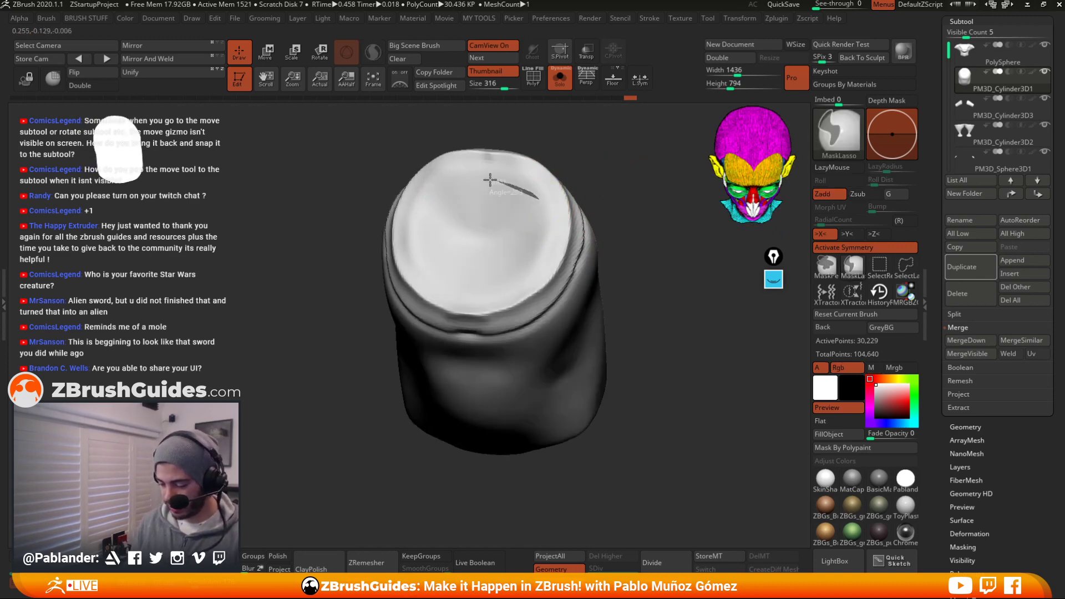
ctrl+drag(490, 180, 499, 188)
key(ctrl+z)
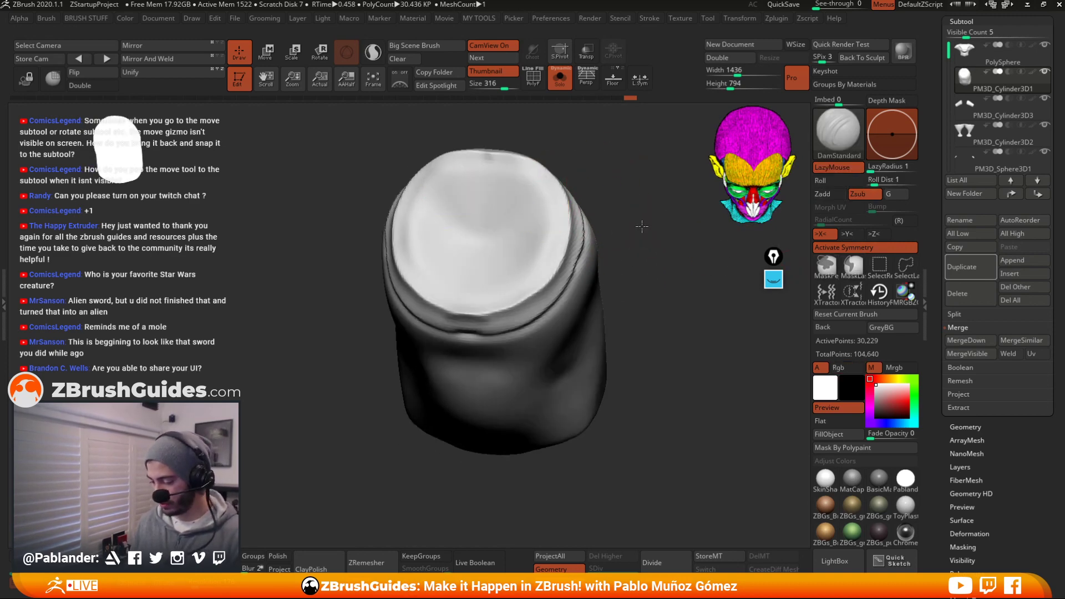
drag(642, 226, 595, 292)
right_click(594, 293)
mouse_move(480, 206)
ctrl+mouse_down()
mouse_move(455, 191)
mouse_move(435, 244)
mouse_move(470, 257)
mouse_move(444, 275)
mouse_move(476, 284)
ctrl+mouse_up()
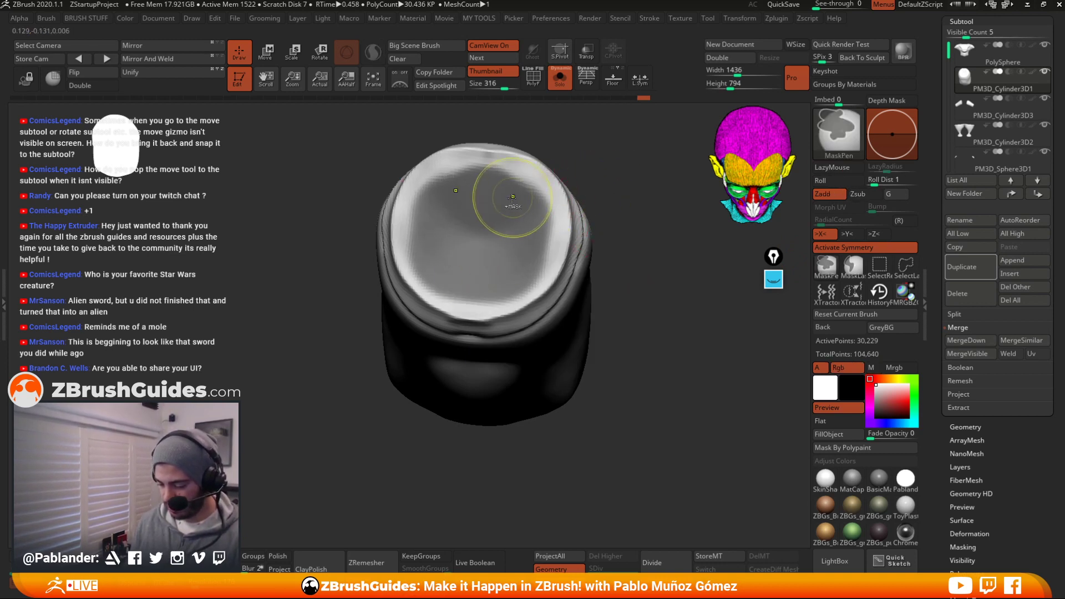
key(ctrl+z)
ctrl+drag(480, 193, 479, 267)
ctrl+drag(465, 195, 488, 200)
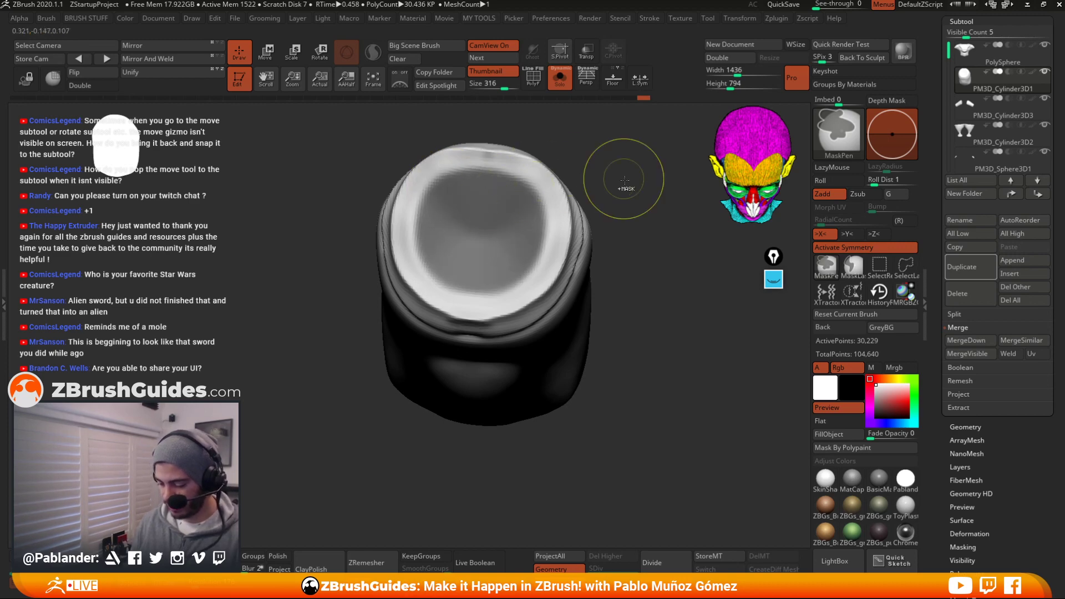
ctrl+click(623, 185)
Push the unmasked inside of the neck opening down into the torso with the Move gizmo to form a hollow collar
drag(632, 261, 627, 219)
key(w)
alt+drag(613, 270, 538, 276)
click(437, 310)
drag(588, 232, 627, 214)
drag(494, 157, 495, 168)
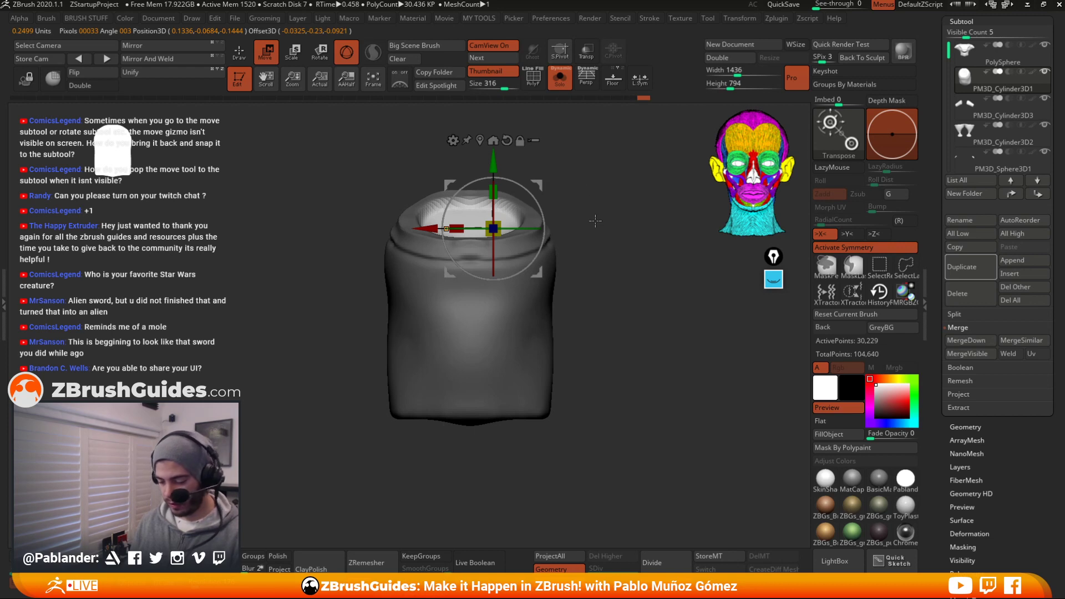
Clear the mask, remesh the torso with DynaMesh, and show the whole creature again in Draw mode
key(q)
ctrl+drag(595, 211, 630, 314)
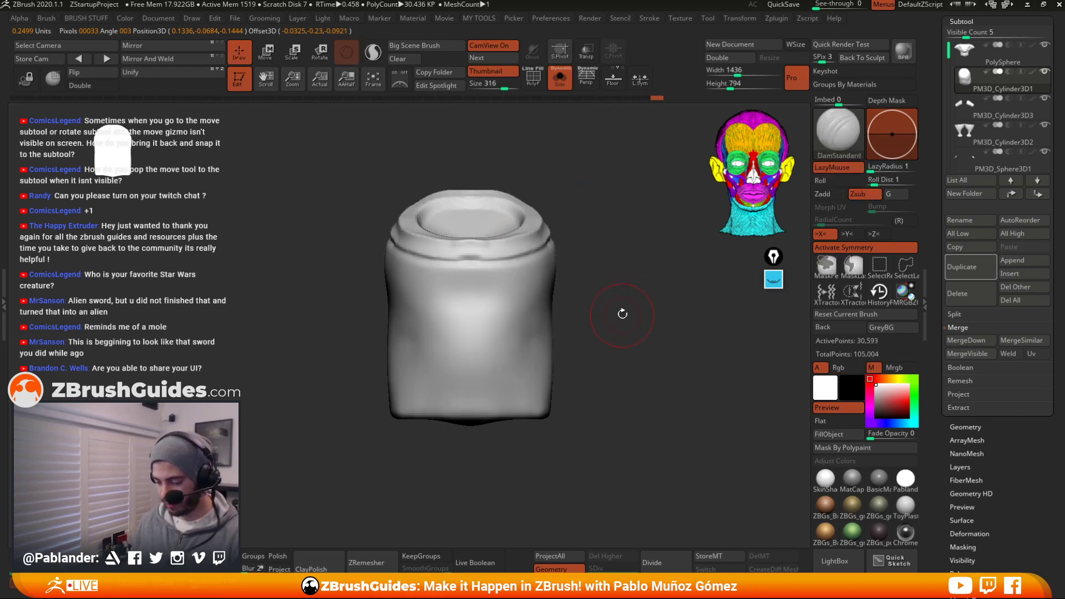
click(559, 78)
alt+drag(622, 261, 608, 220)
mouse_move(596, 366)
alt+mouse_down()
mouse_move(586, 381)
mouse_move(589, 358)
alt+mouse_up()
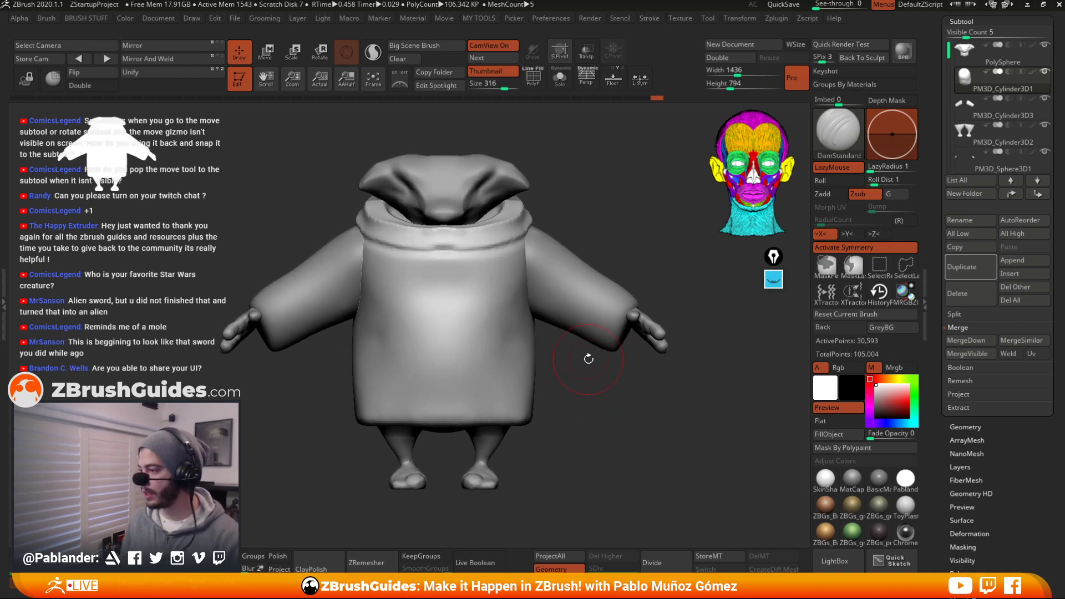
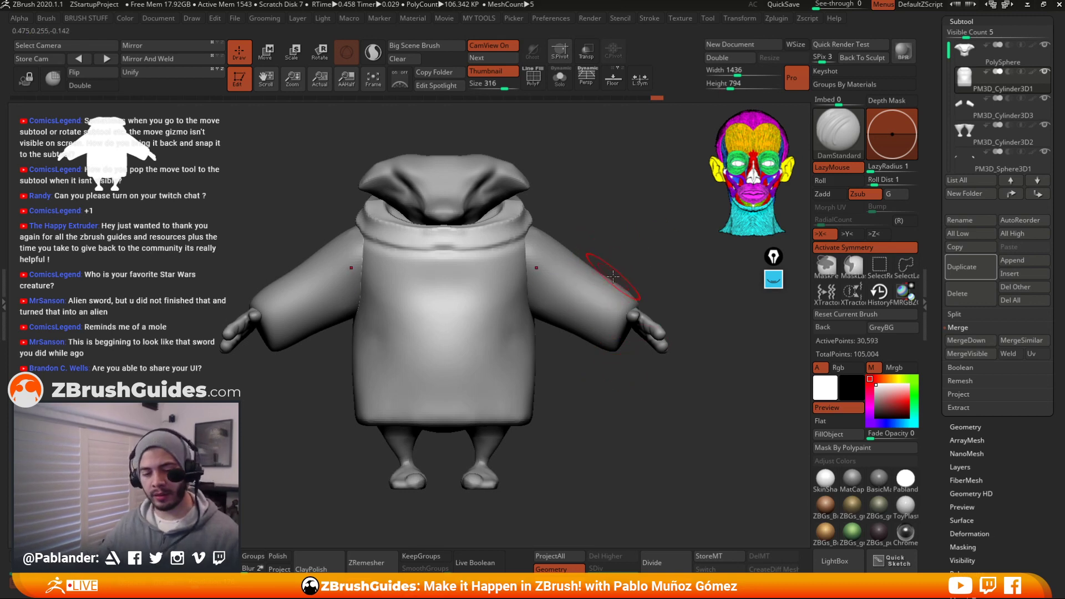
Turn off symmetry, make the head the active subtool, and offset its transform gizmo away from the mesh
key(x)
ctrl+right_drag(643, 250, 580, 125)
alt+click(454, 195)
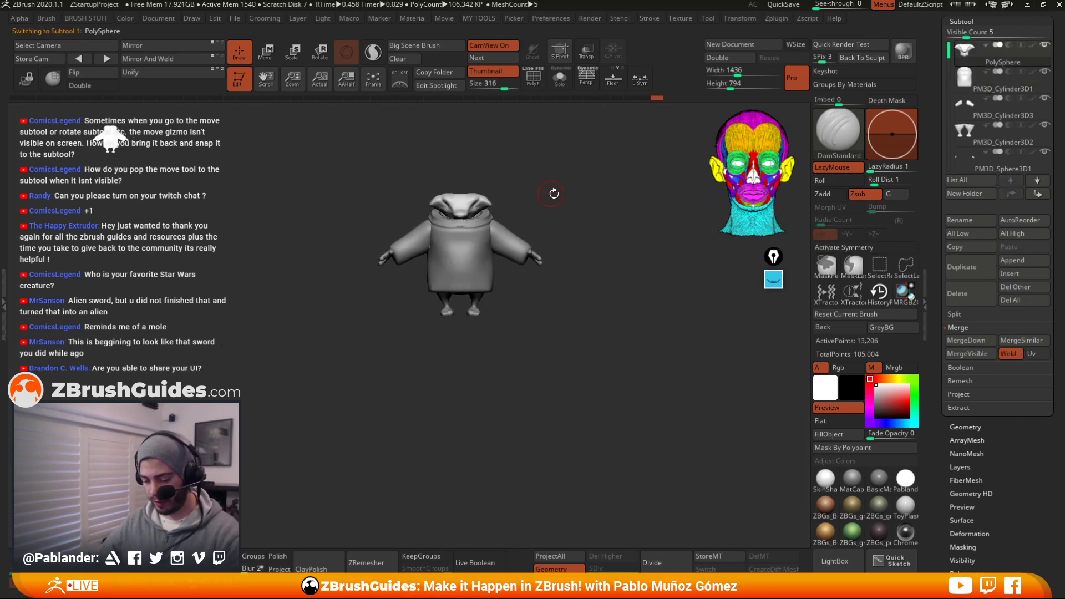
key(w)
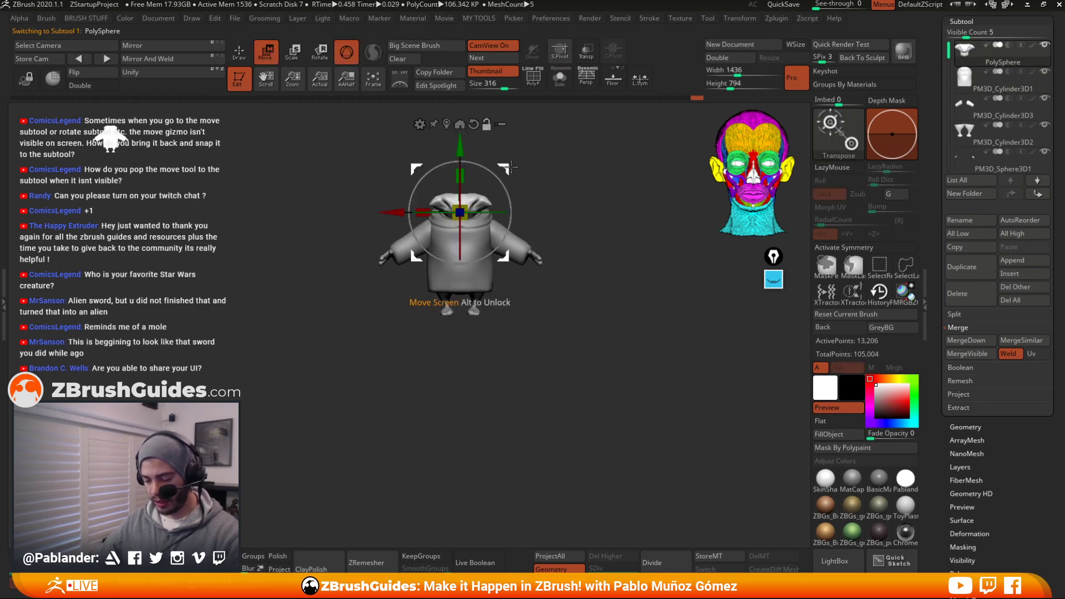
alt+drag(505, 167, 50, 195)
ctrl+right_drag(489, 195, 485, 270)
key(q)
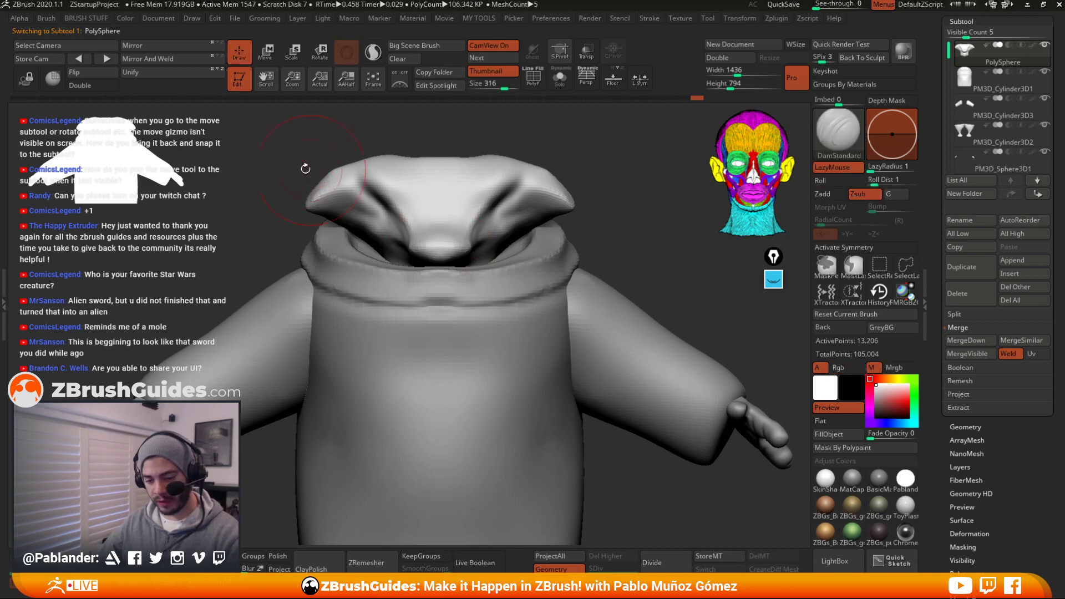
key(f)
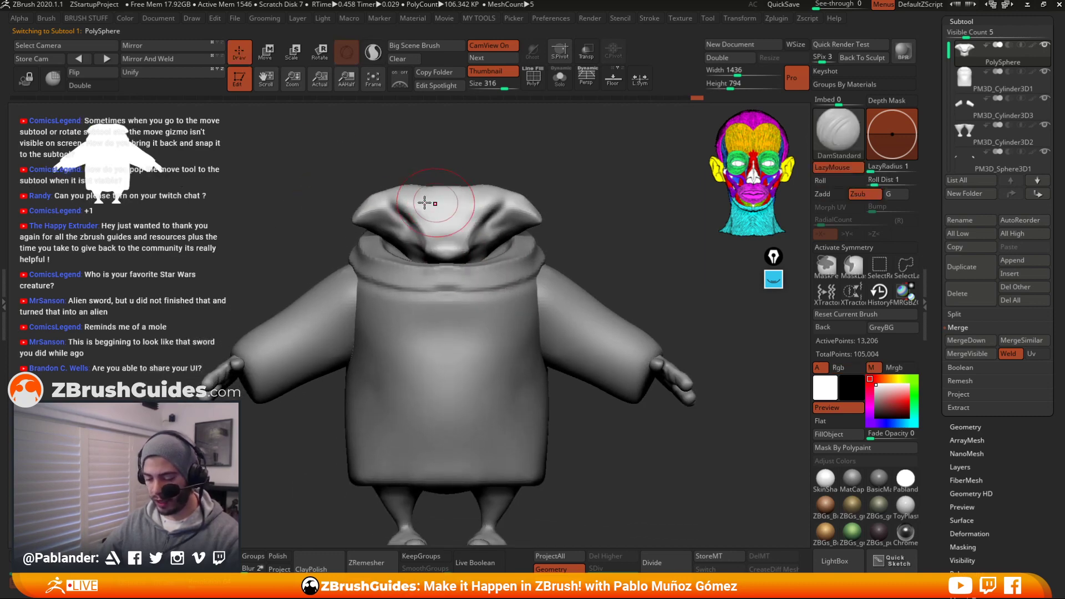
Switch through the Move, Scale, Rotate and Draw modes and return to Move with the offset gizmo in view
click(269, 53)
click(292, 54)
click(318, 53)
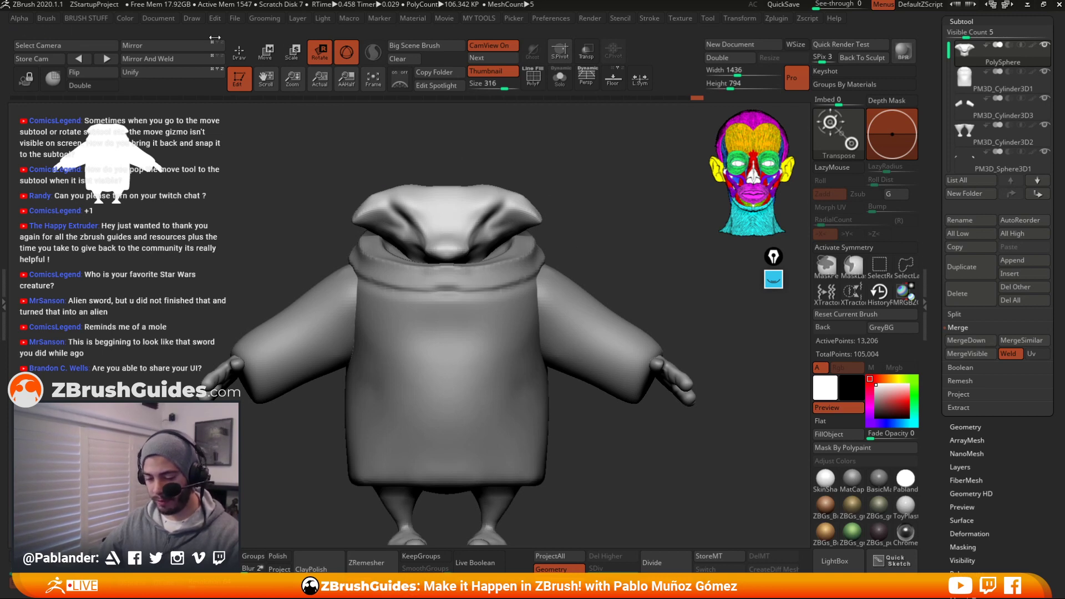
click(237, 60)
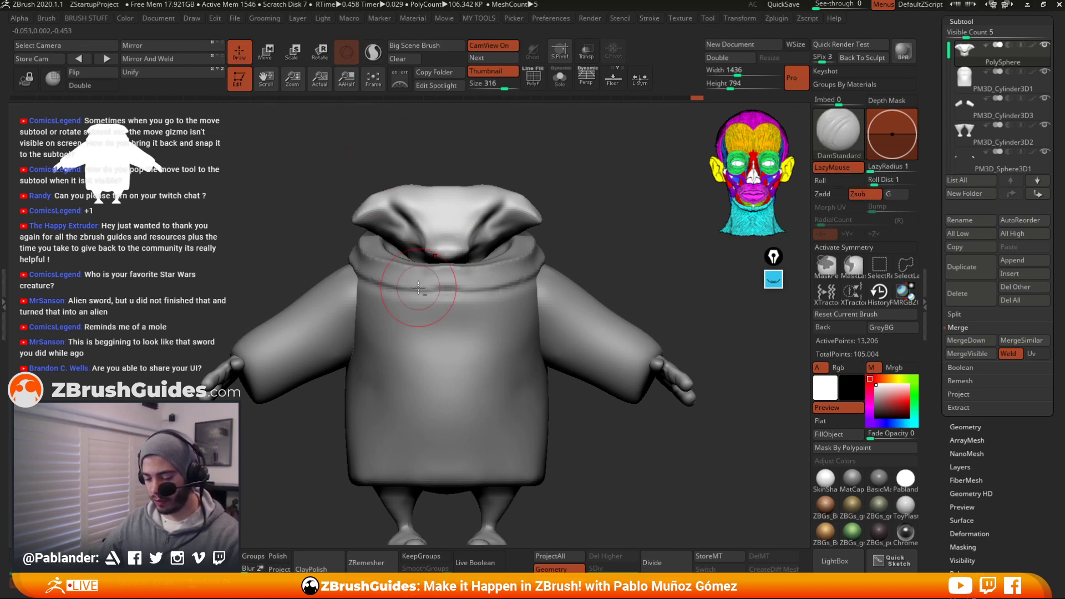
click(273, 54)
ctrl+right_drag(425, 264, 416, 171)
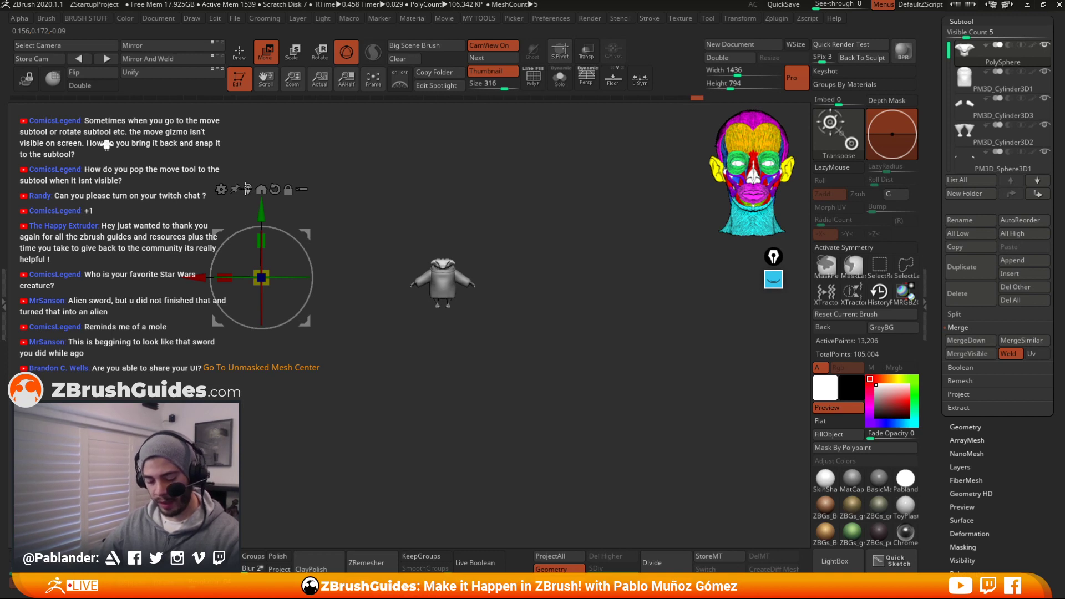
alt+right_drag(307, 205, 431, 222)
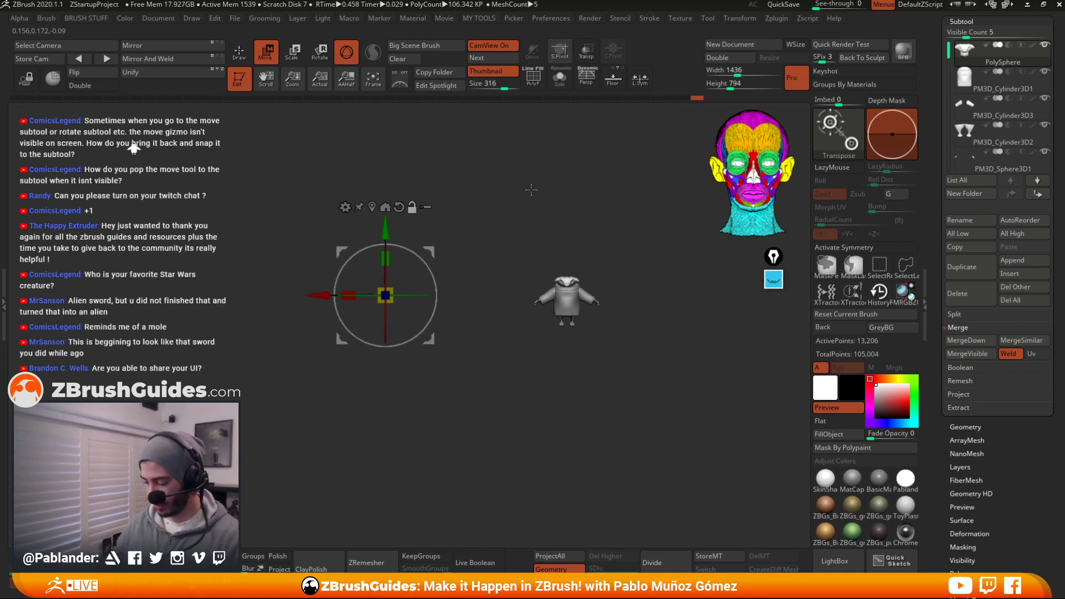
Mark the gizmo's mesh-center icon and the creature's head with magenta screen annotations, and erase the marks
click(773, 279)
click(771, 467)
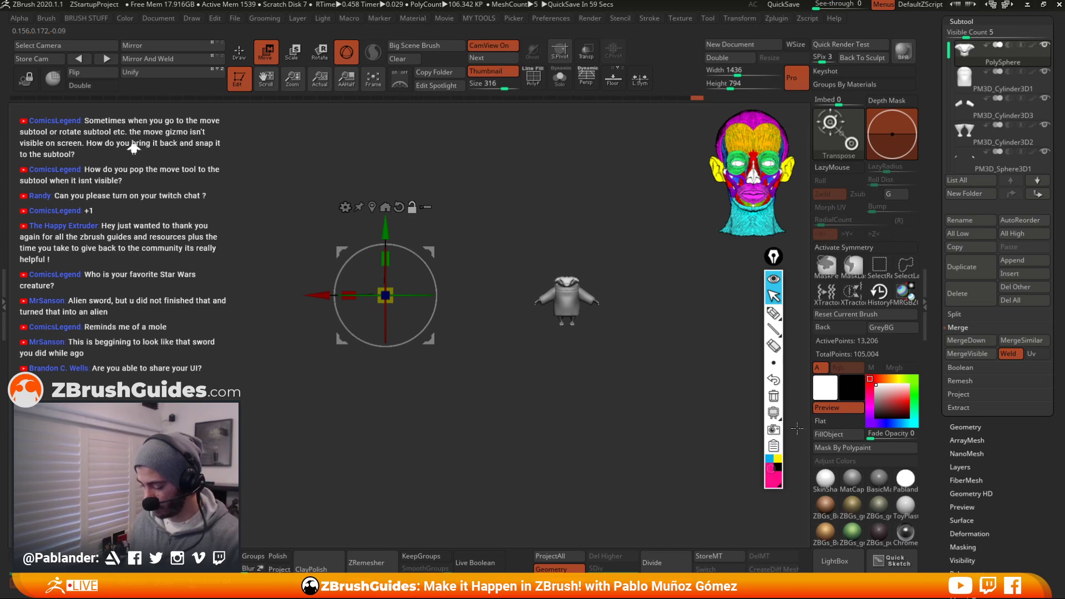
click(773, 329)
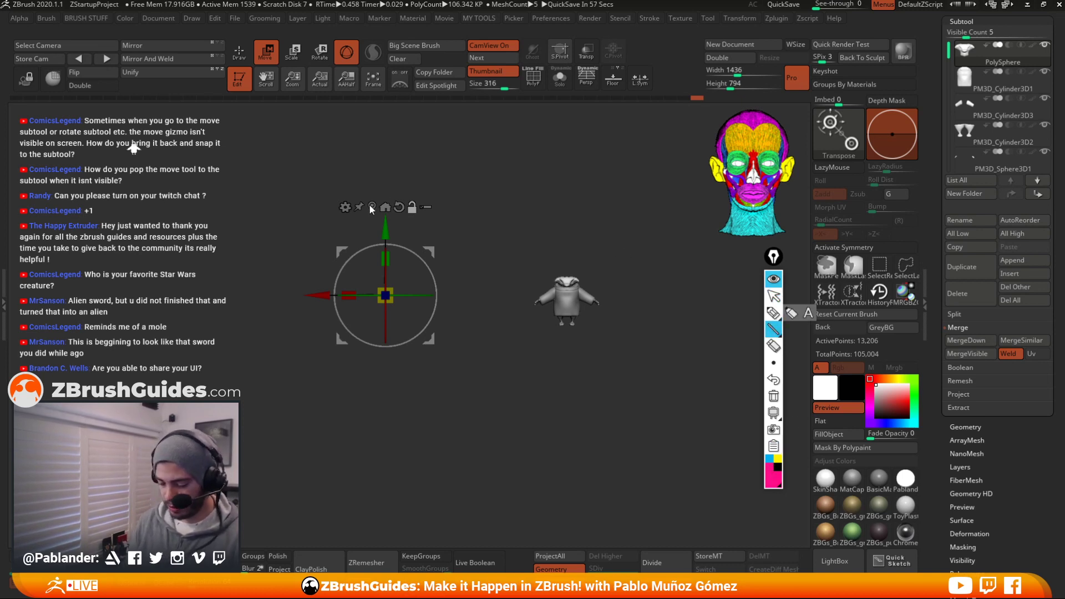
click(773, 315)
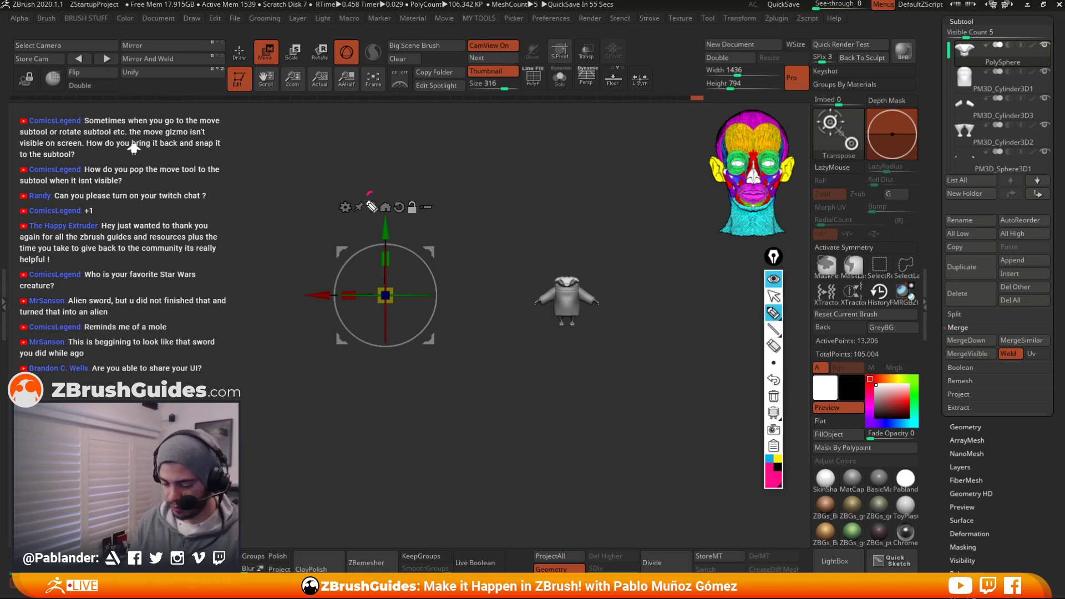
mouse_move(375, 192)
mouse_down()
mouse_move(368, 224)
mouse_move(379, 194)
mouse_move(361, 162)
mouse_move(380, 182)
mouse_move(369, 155)
mouse_up()
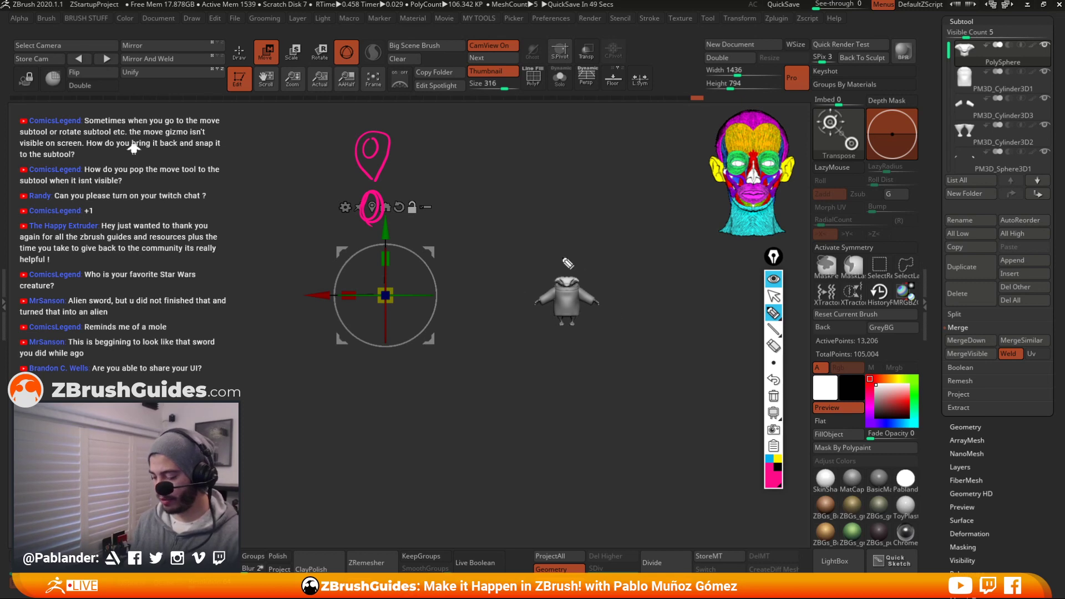
drag(572, 259, 589, 277)
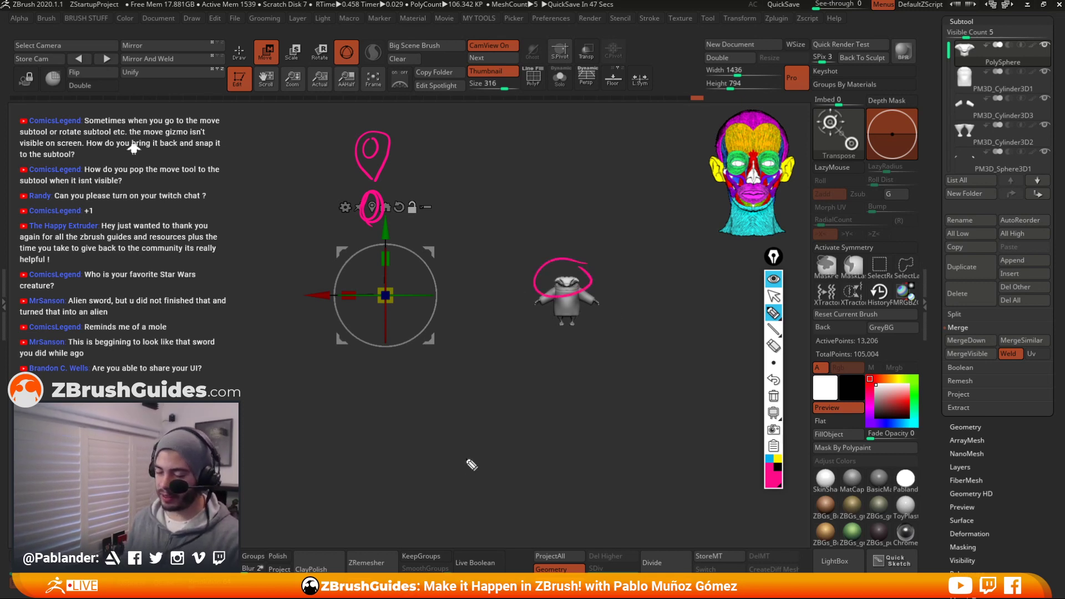
click(773, 396)
click(774, 282)
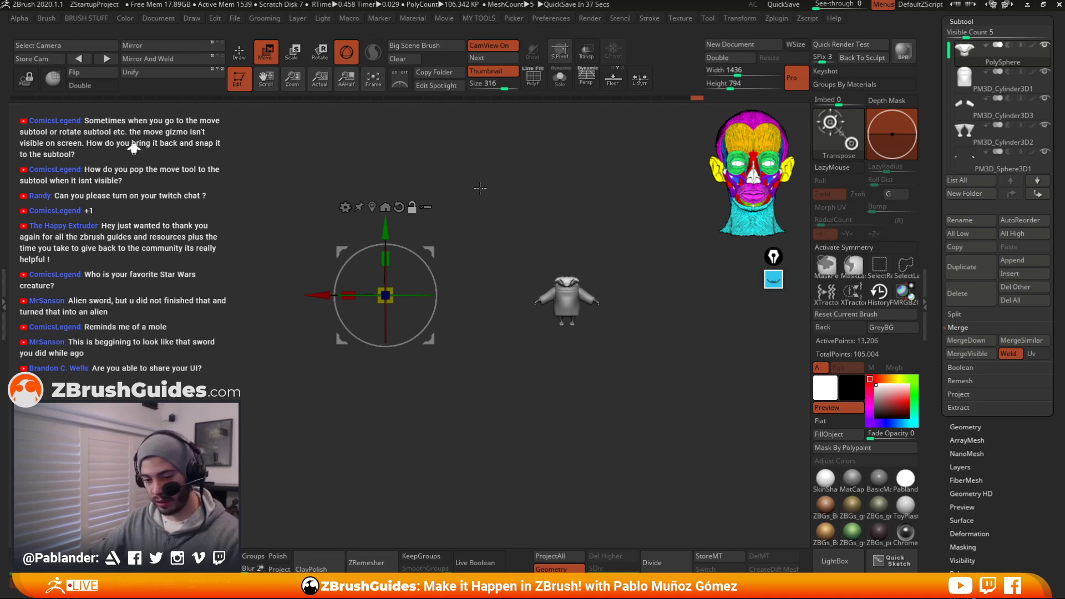
Place the Move gizmo on the head's forehead and reset the gizmo's orientation
key(q)
key(f)
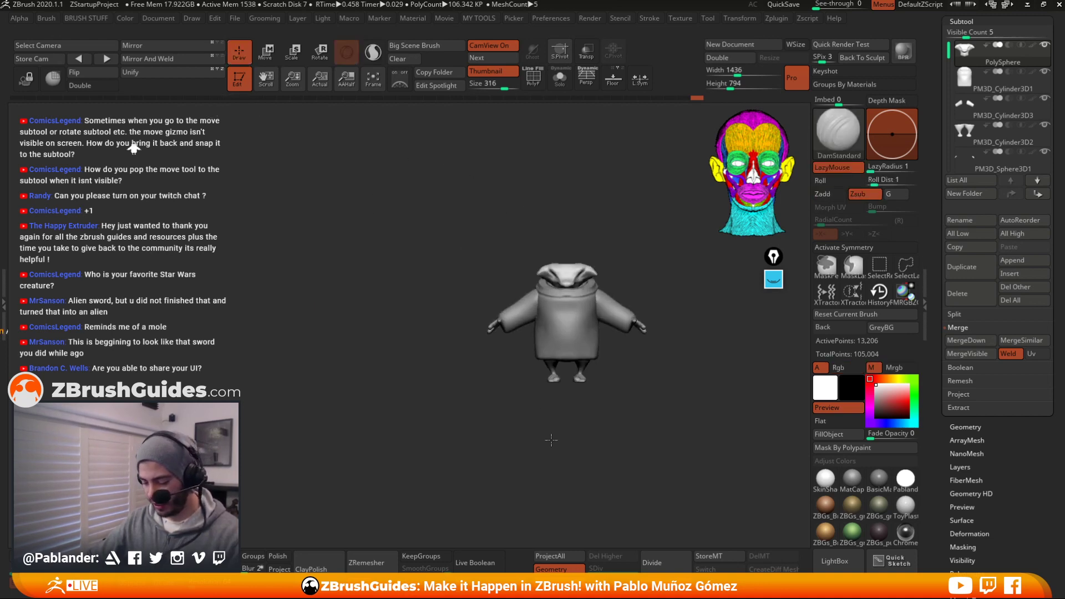
key(w)
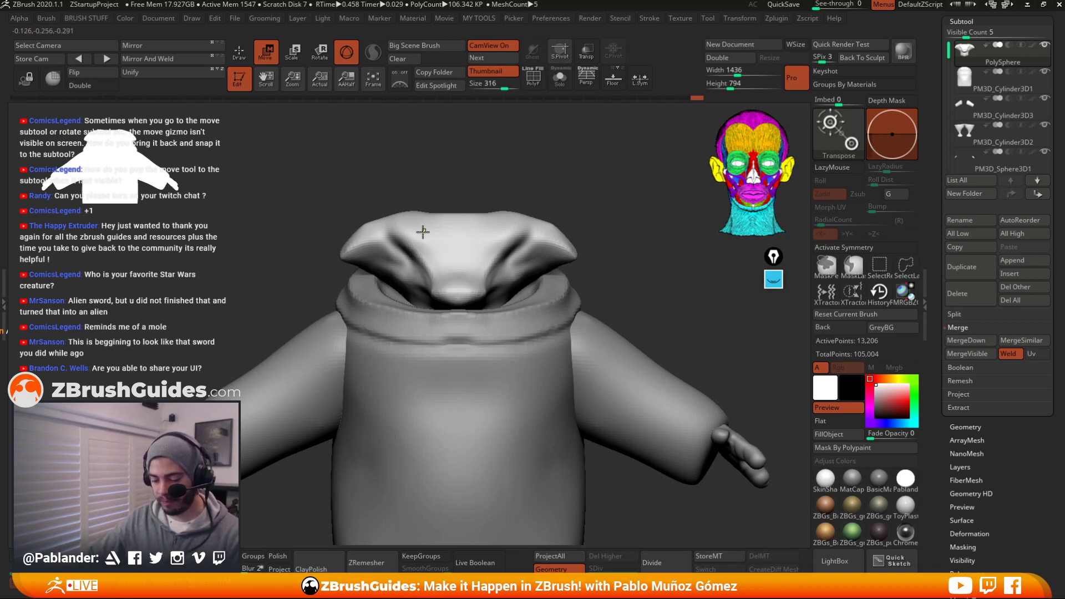
alt+click(462, 233)
mouse_move(462, 239)
ctrl+mouse_down()
mouse_move(462, 252)
mouse_move(432, 204)
mouse_move(471, 191)
mouse_move(465, 276)
mouse_move(486, 263)
mouse_move(468, 244)
ctrl+mouse_up()
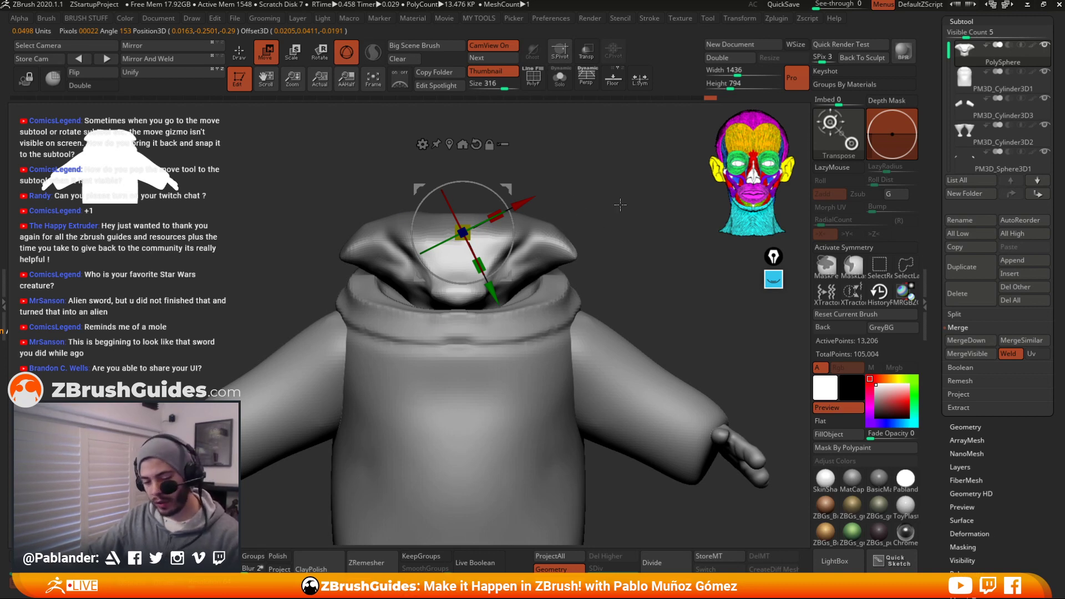
ctrl+drag(578, 166, 617, 229)
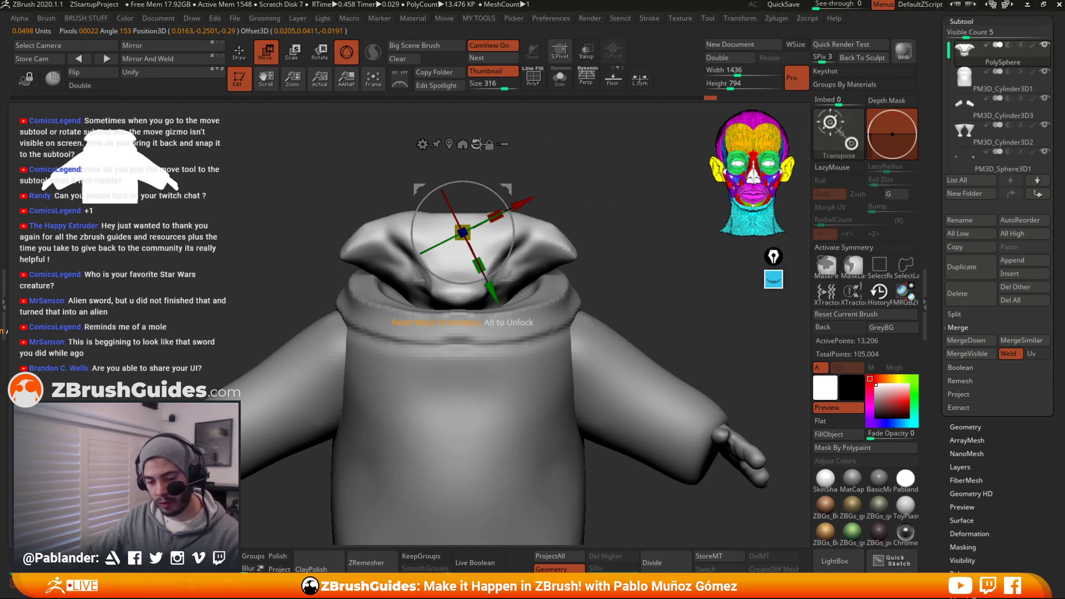
click(476, 144)
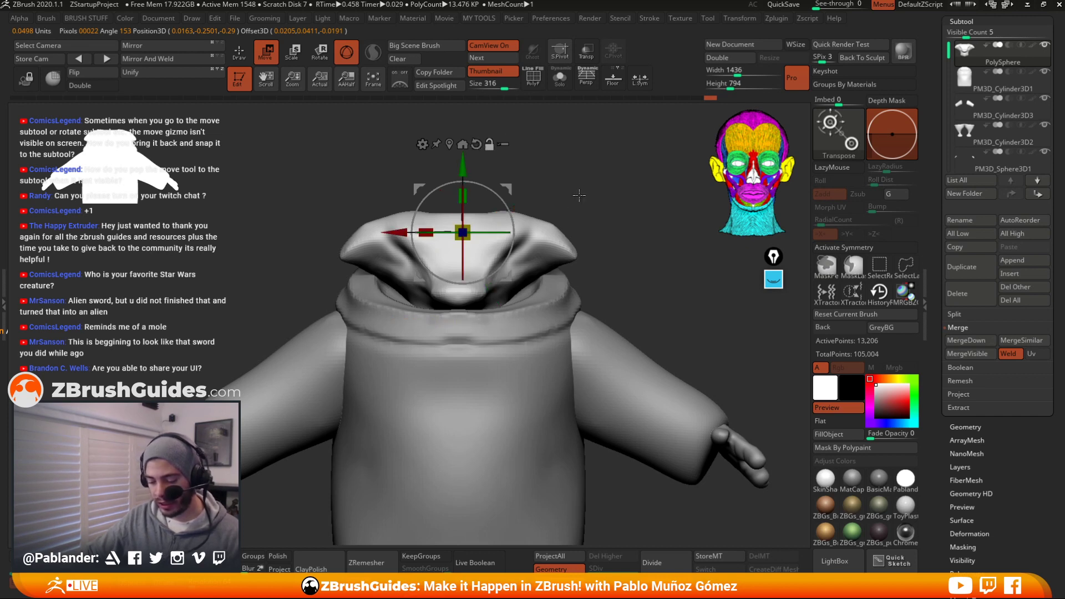
Center the gizmo on the head's unmasked mesh, move the head out of the collar, and undo the move
click(447, 145)
drag(505, 239, 475, 176)
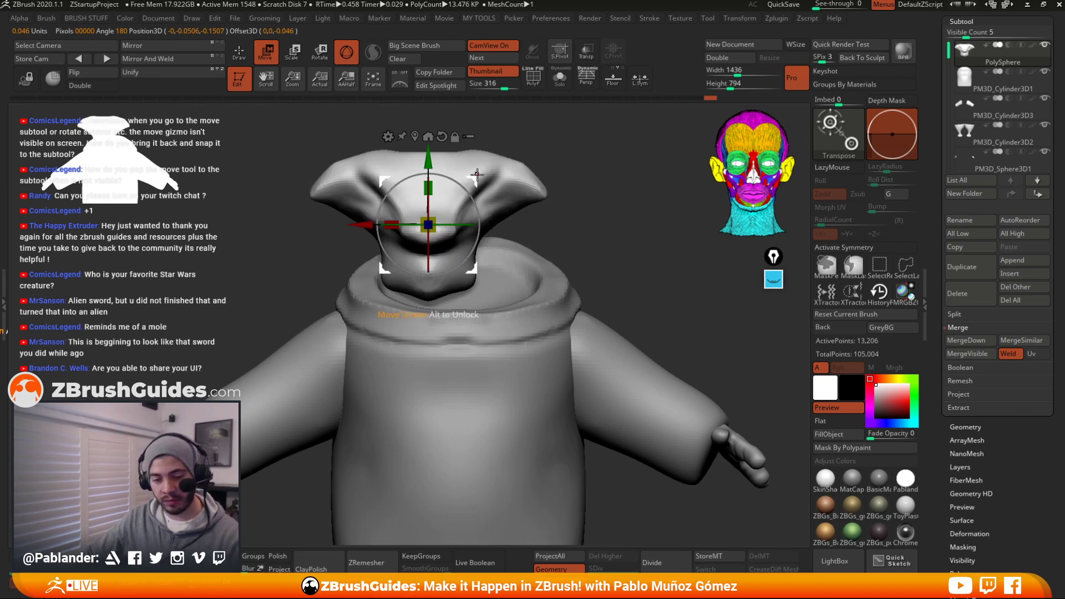
key(ctrl+z)
key(q)
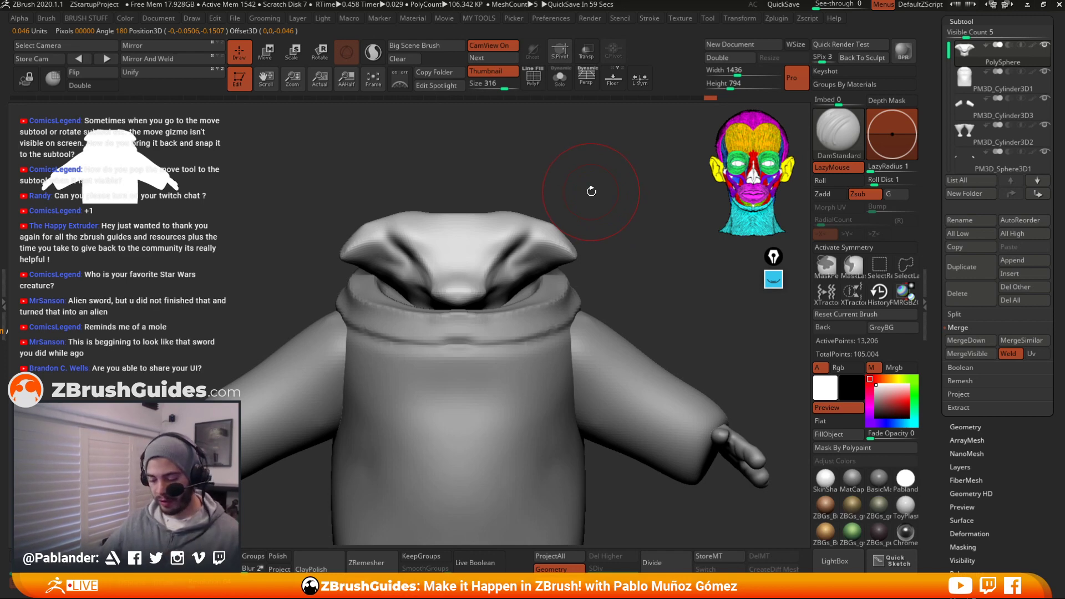
Append a sphere primitive to the creature as a new subtool
right_click(623, 232)
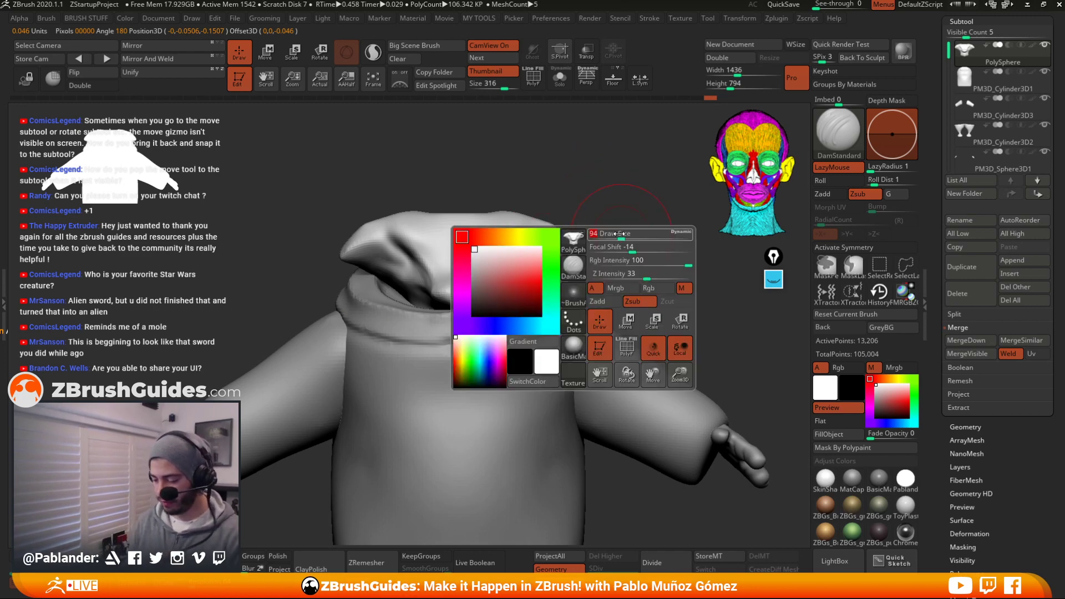
ctrl+right_drag(640, 249, 650, 325)
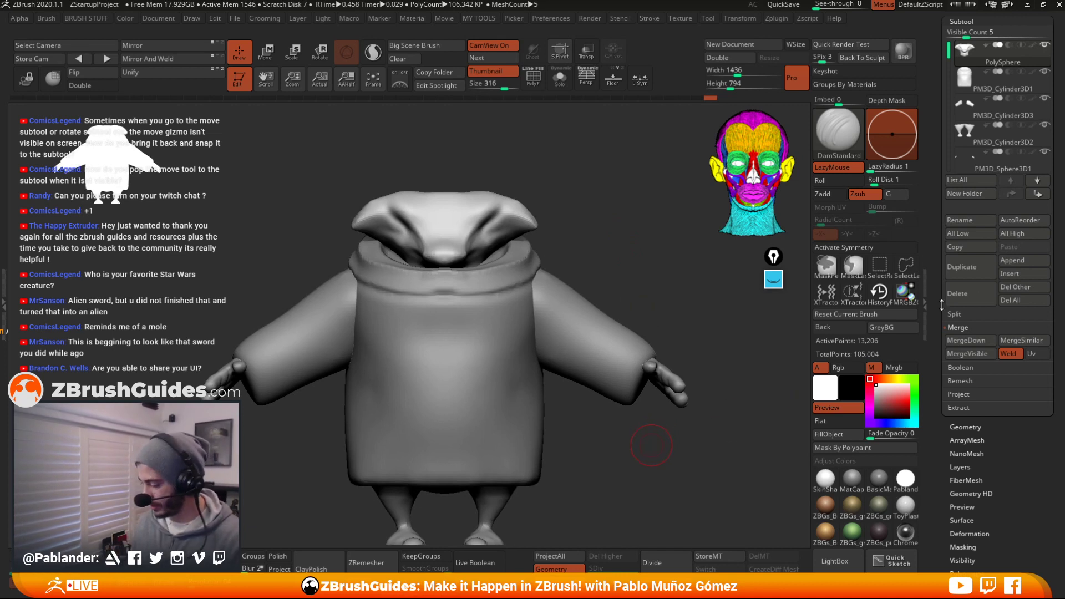
click(1016, 268)
click(687, 315)
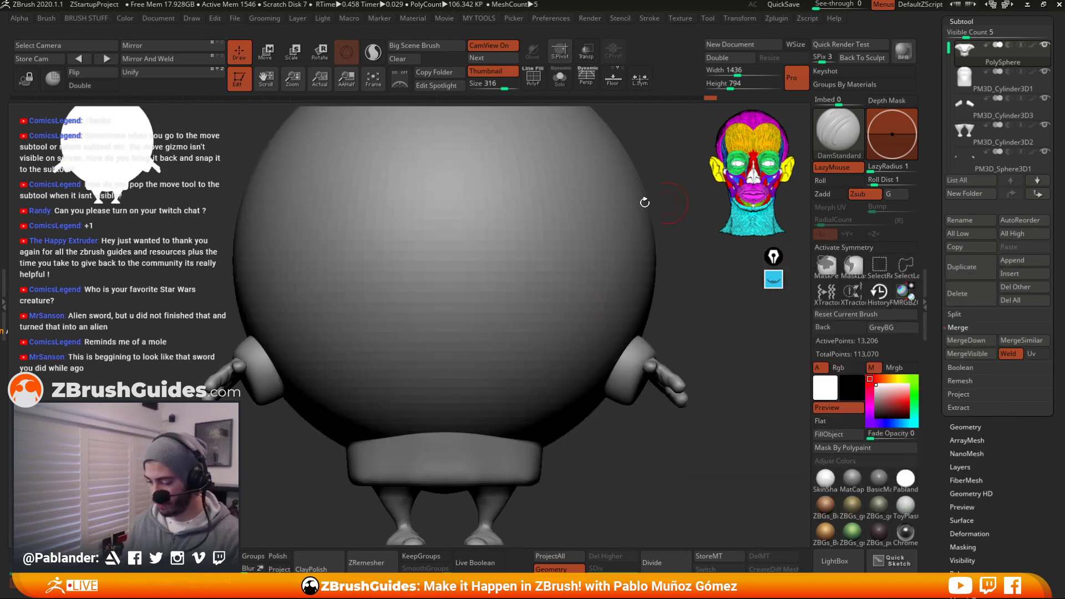
Select the new sphere subtool, scale it down to eyeball size and place it in front of the creature's face
alt+click(618, 203)
key(e)
drag(446, 259, 358, 366)
drag(571, 206, 649, 203)
drag(502, 211, 583, 160)
drag(543, 199, 524, 223)
drag(654, 222, 531, 215)
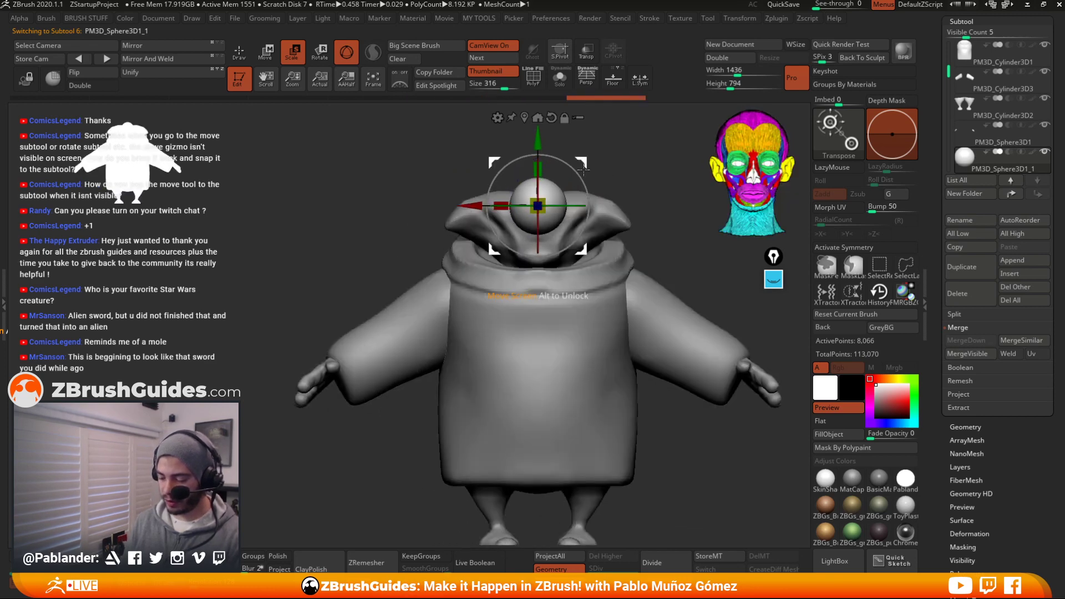
Shrink the eyeball sphere a little more while judging its size against the head in side view
drag(583, 170, 693, 187)
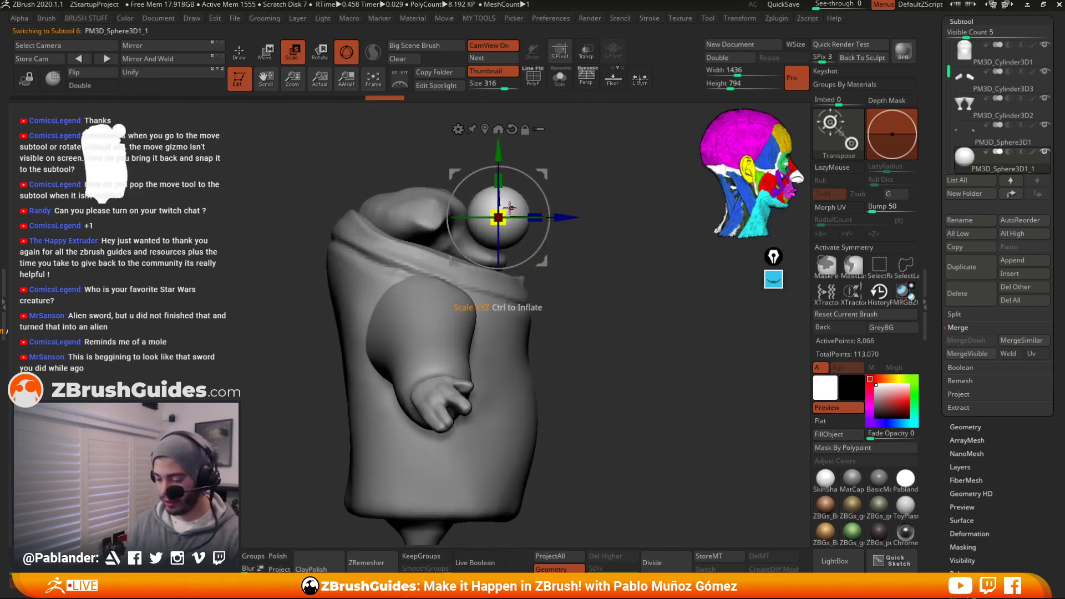
drag(510, 208, 499, 218)
alt+drag(583, 184, 577, 205)
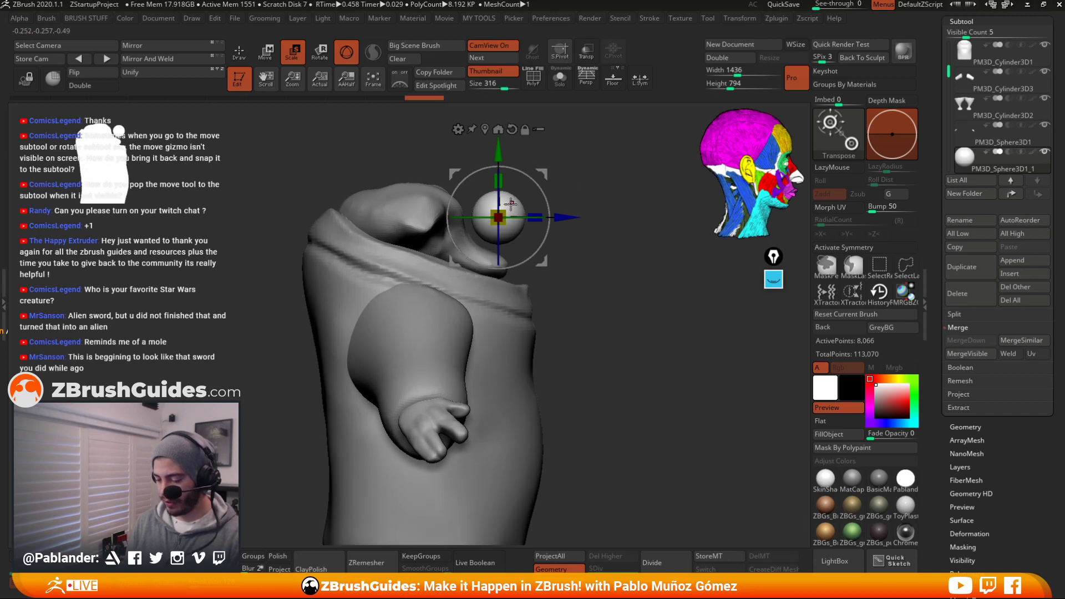
drag(510, 203, 503, 200)
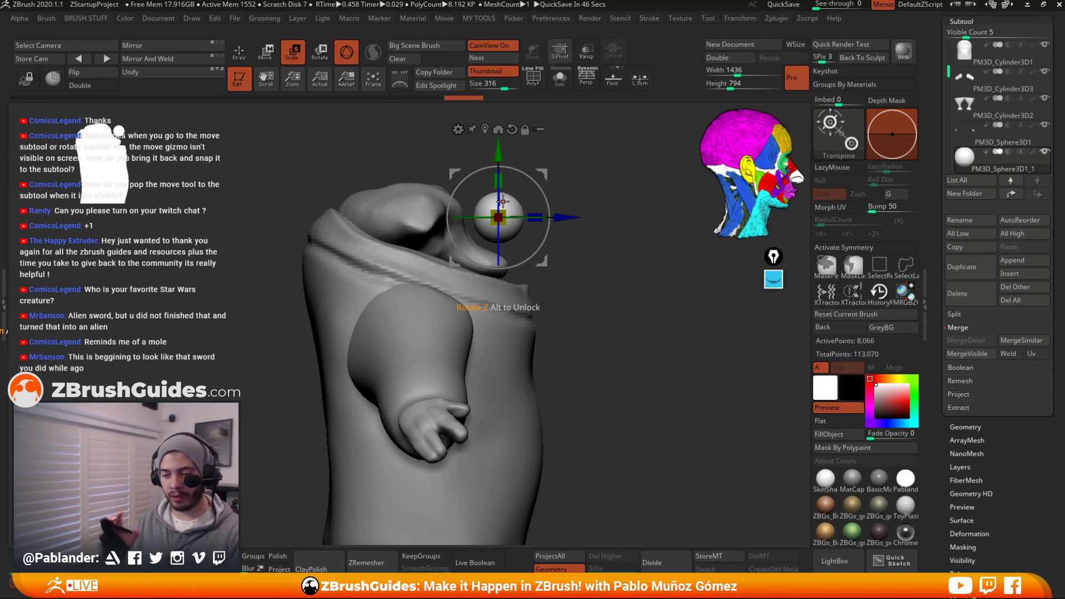
Move the eyeball sphere sideways and back into one of the head's eye sockets, and enlarge it slightly
shift+drag(612, 313, 567, 312)
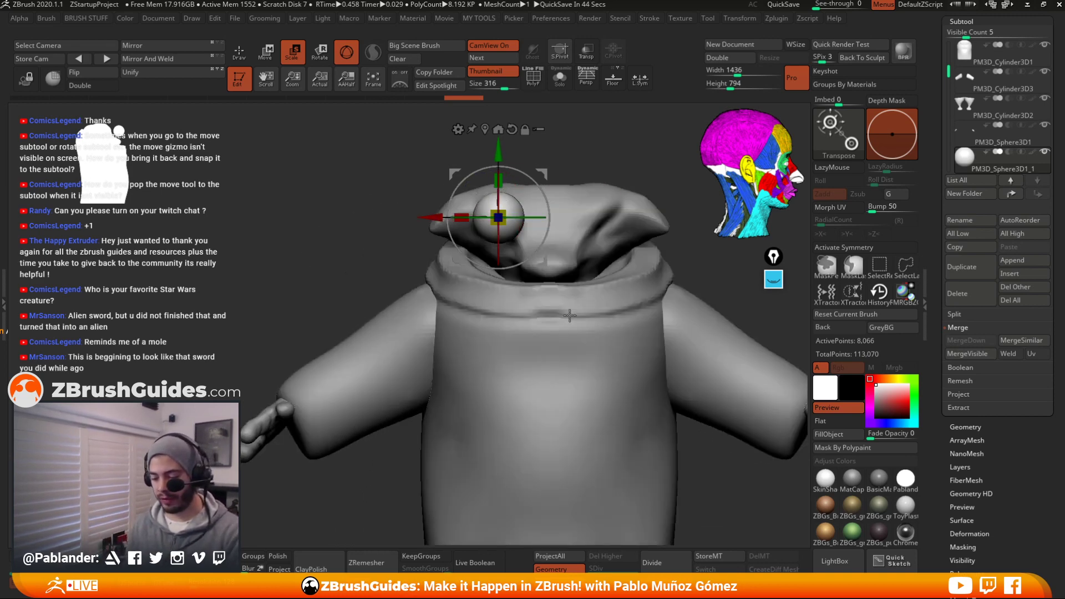
drag(498, 217, 535, 180)
drag(568, 217, 509, 217)
drag(599, 194, 499, 173)
alt+drag(598, 131, 603, 142)
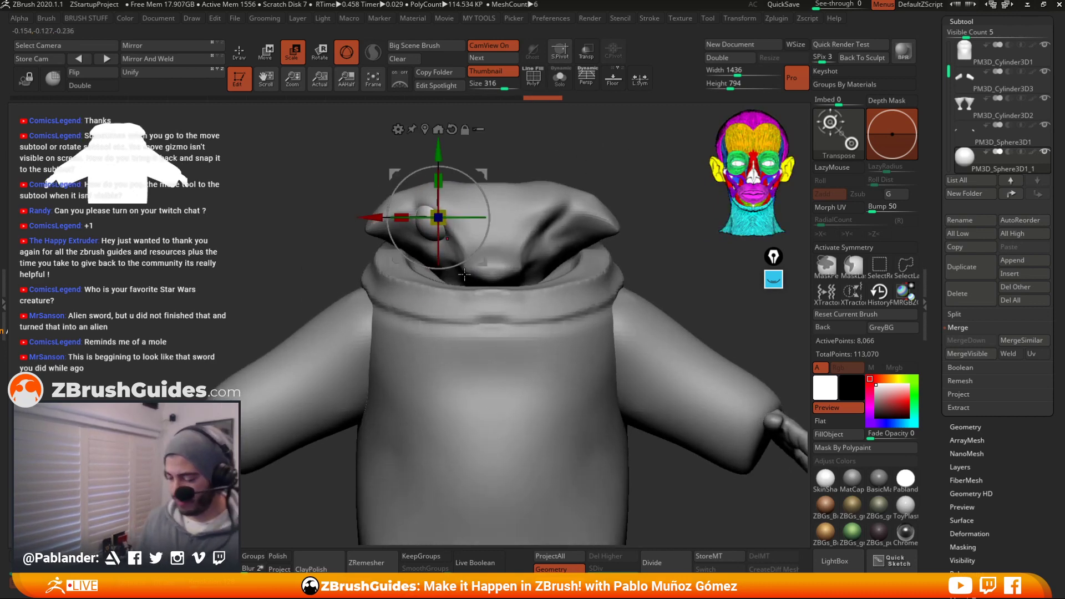
drag(438, 217, 448, 208)
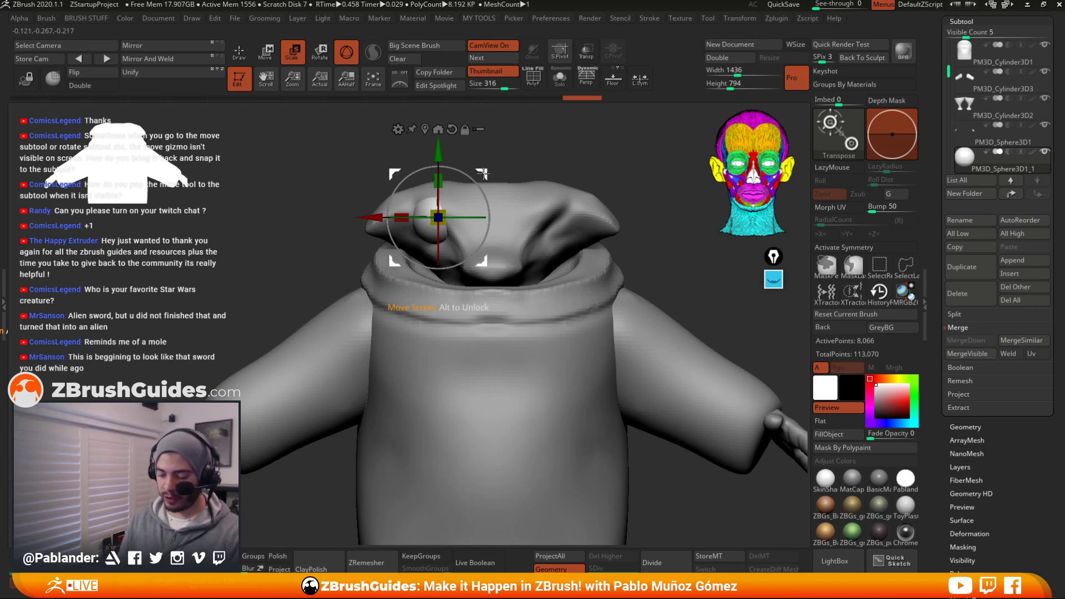
Fine-tune the eyeball's position, depth and size so that it sits inside the eye socket from front and side
drag(573, 147, 605, 150)
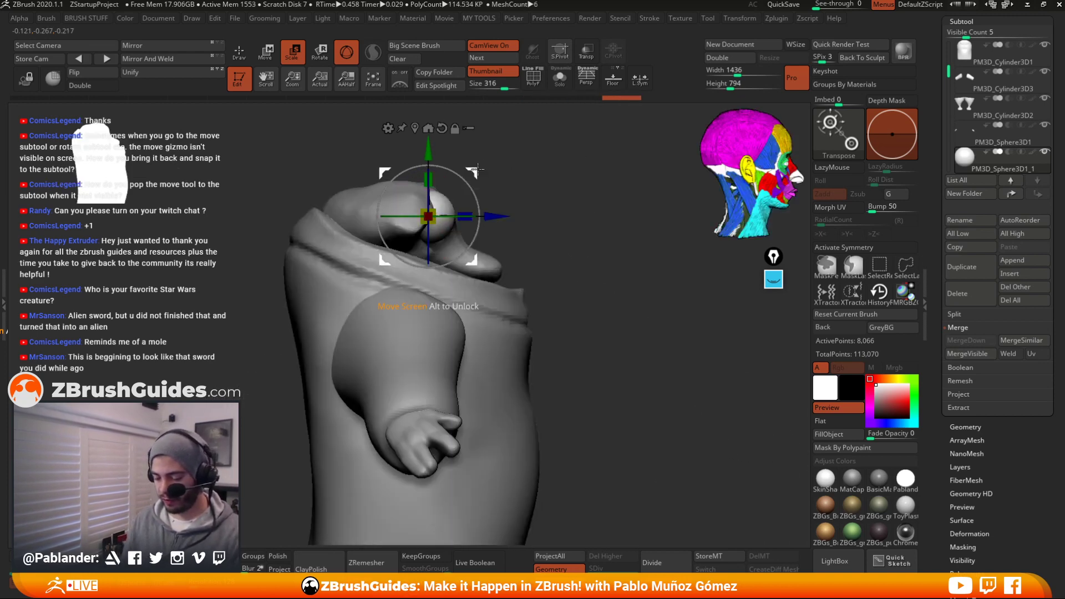
drag(472, 173, 470, 172)
drag(539, 163, 465, 174)
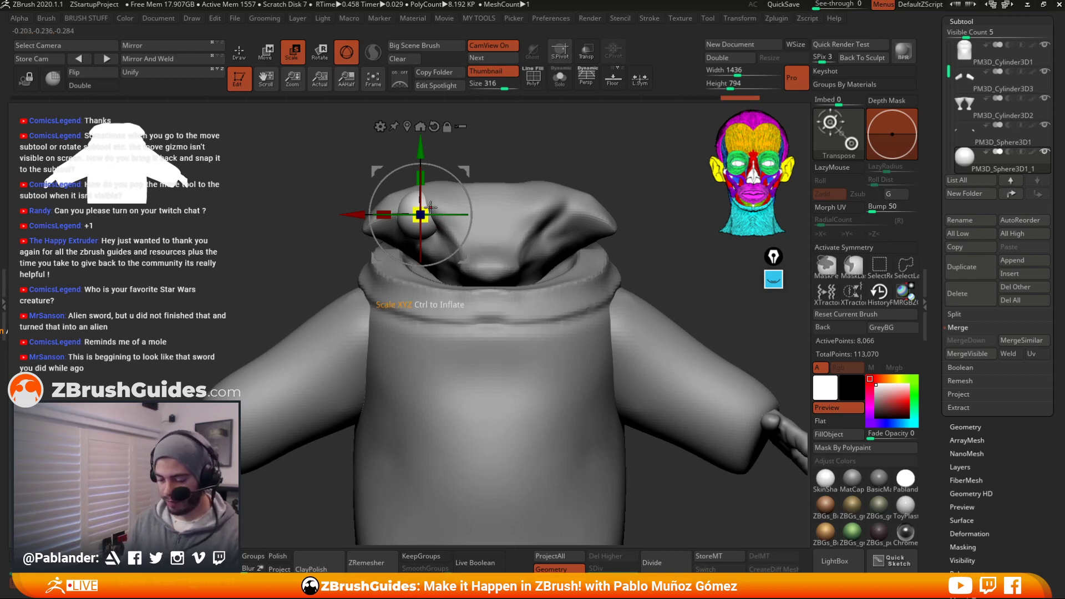
drag(431, 207, 431, 204)
drag(465, 173, 467, 177)
drag(555, 183, 633, 183)
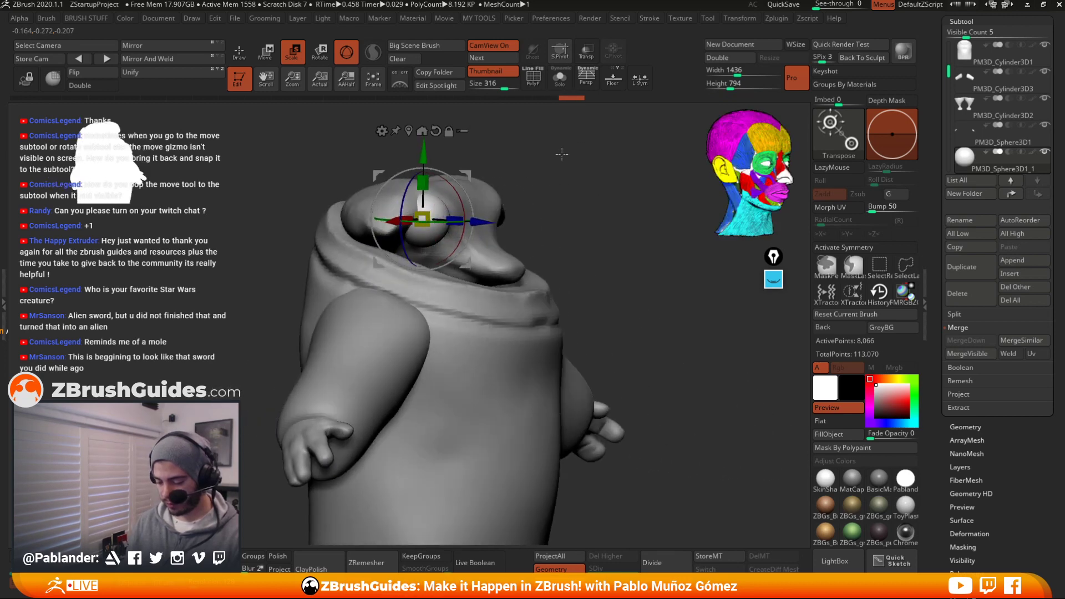
drag(480, 218, 473, 220)
drag(604, 192, 625, 166)
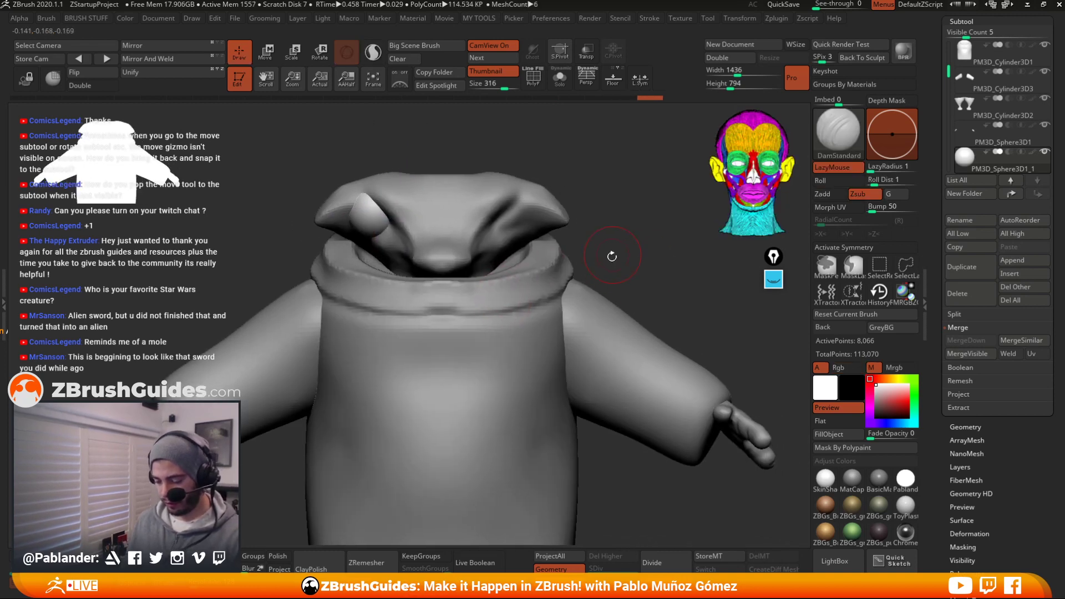
drag(625, 268, 584, 251)
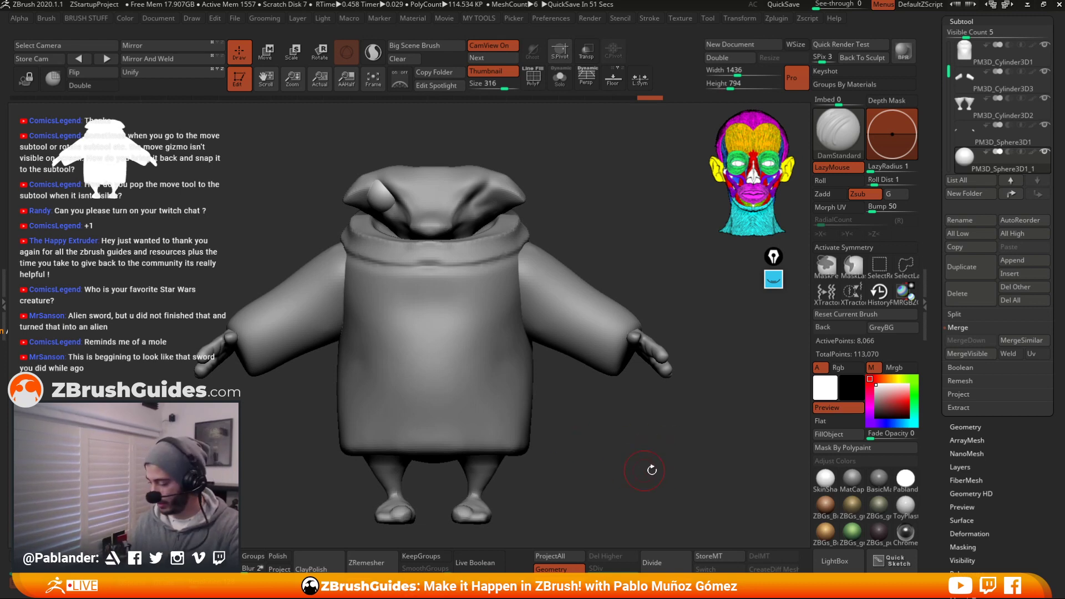
Try the Chrome BlueTint, SkinShade4 and Chrome2 materials on the creature
click(909, 536)
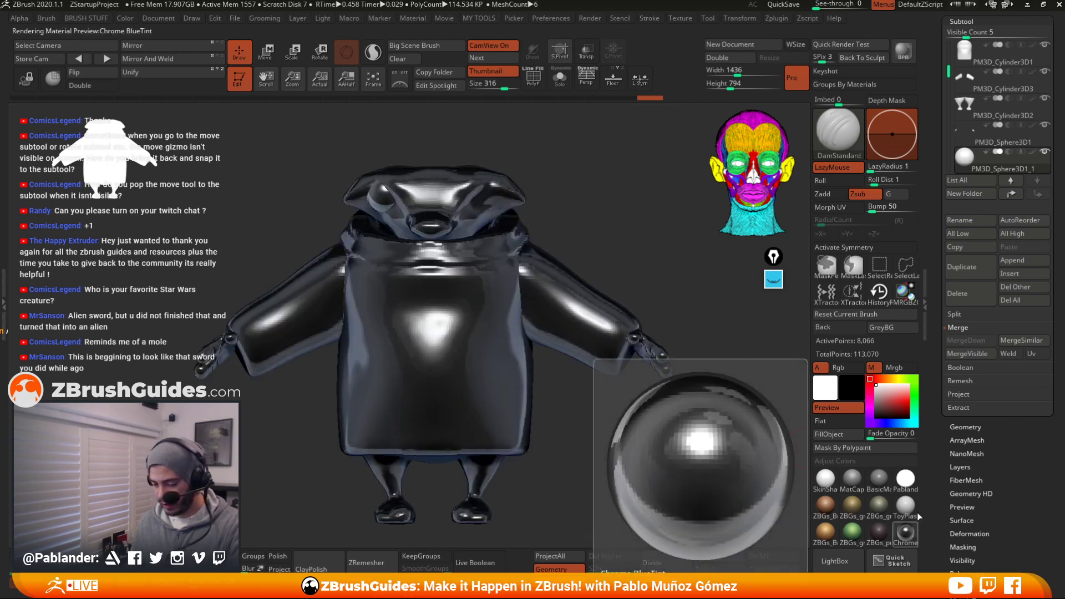
click(825, 480)
click(411, 22)
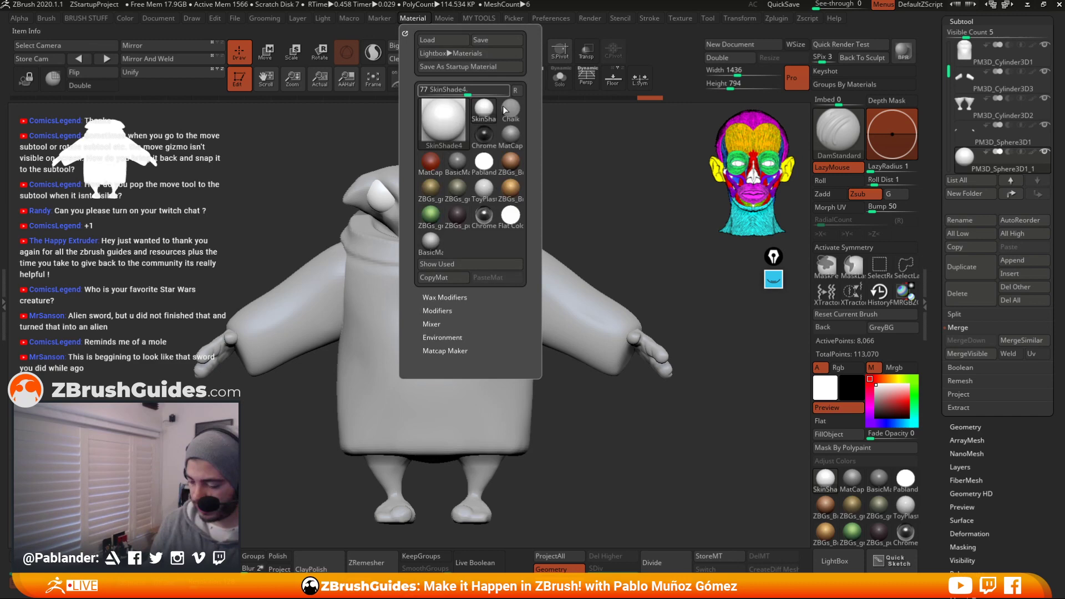
click(442, 126)
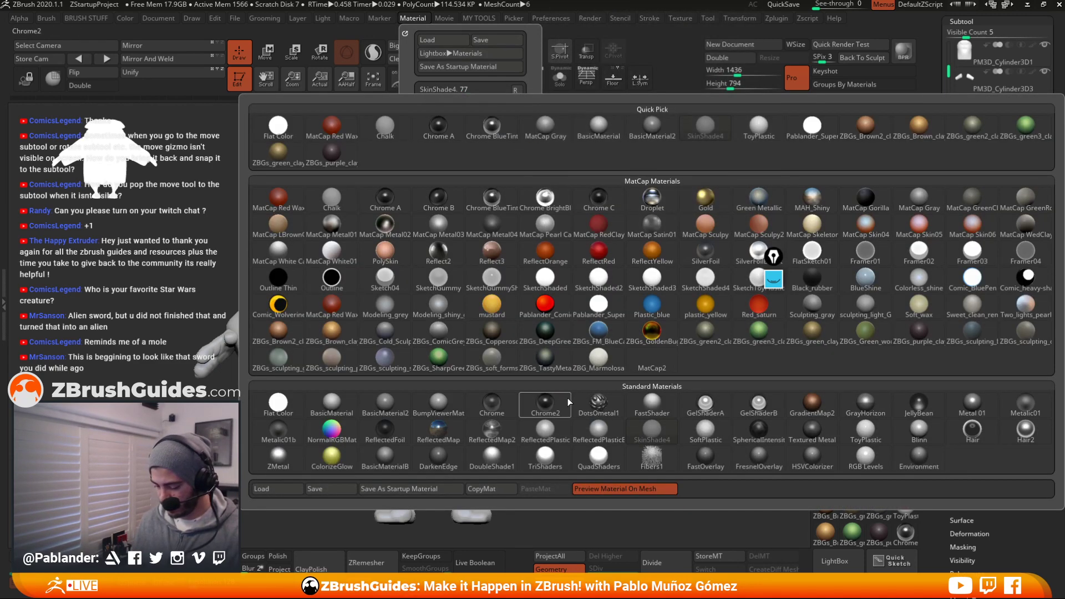
click(549, 408)
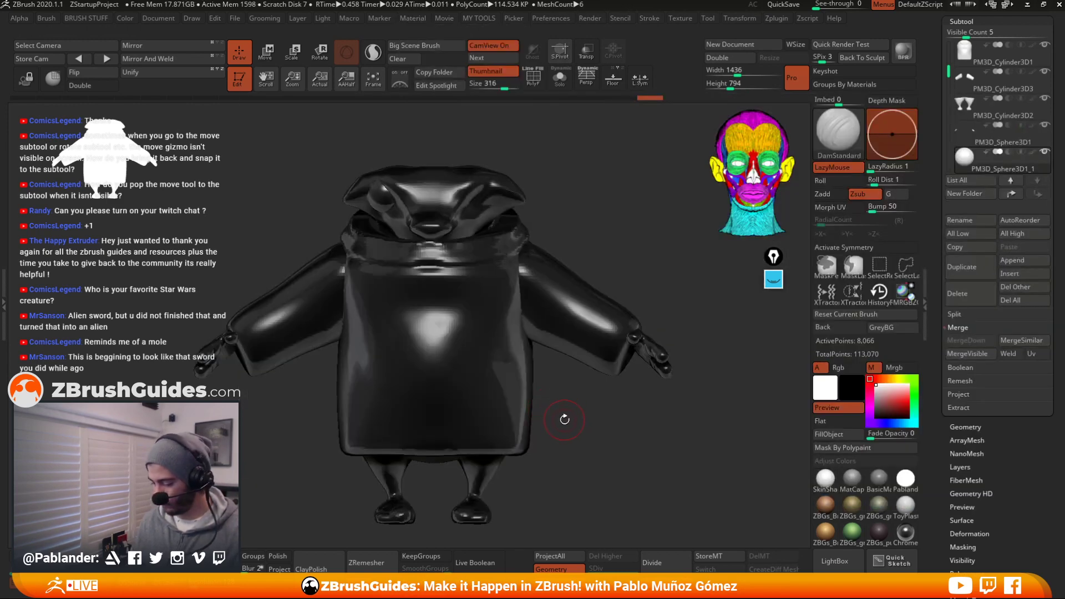
Choose the ToyPlastic material with a dark grey colour of RGB 45, 44, 44 for the eye
click(906, 506)
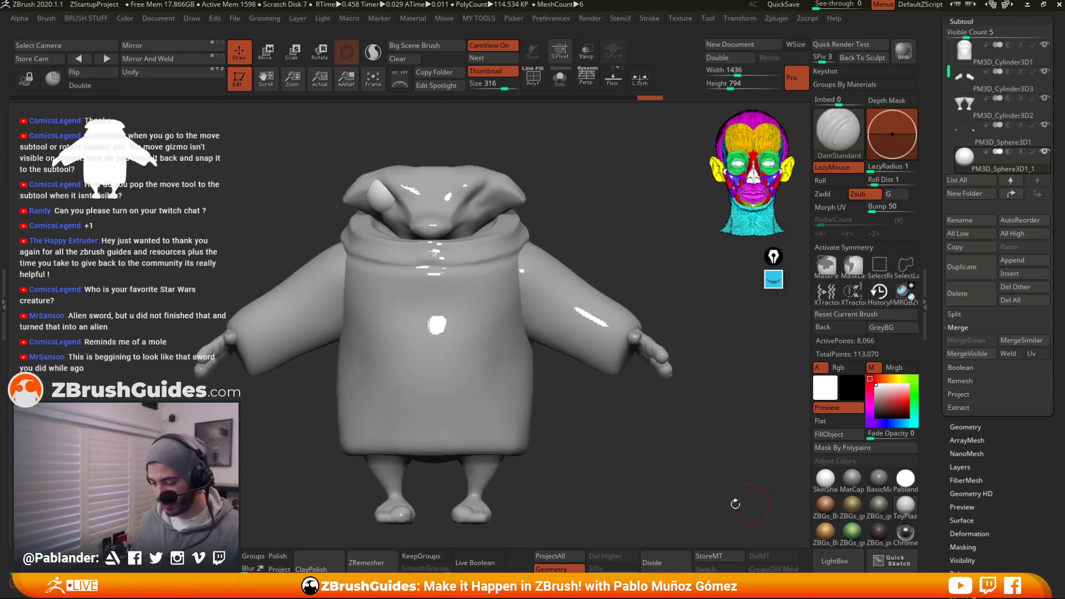
click(879, 411)
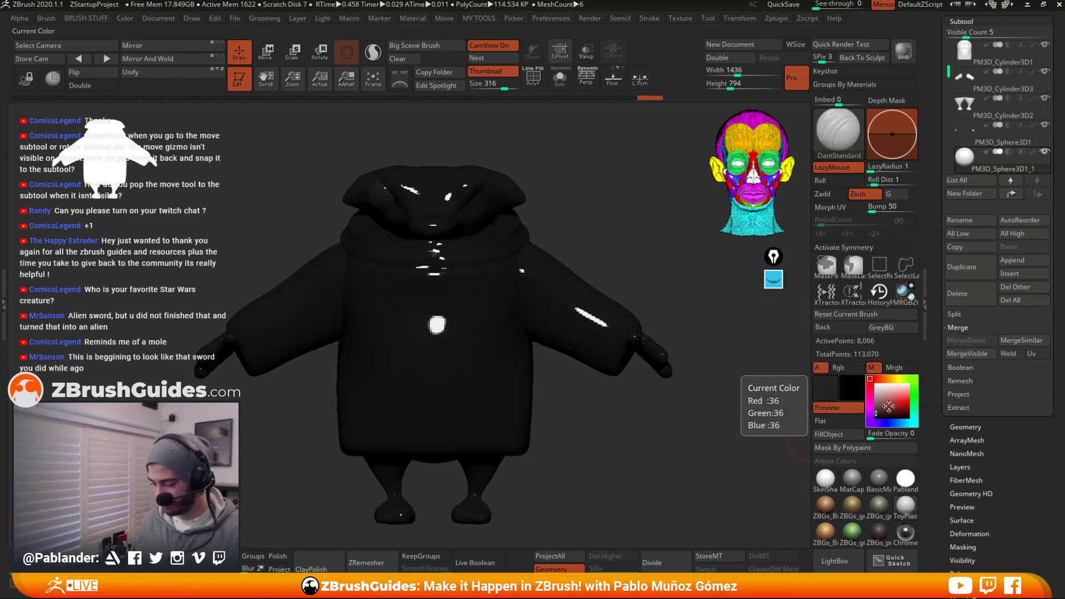
drag(700, 423, 658, 424)
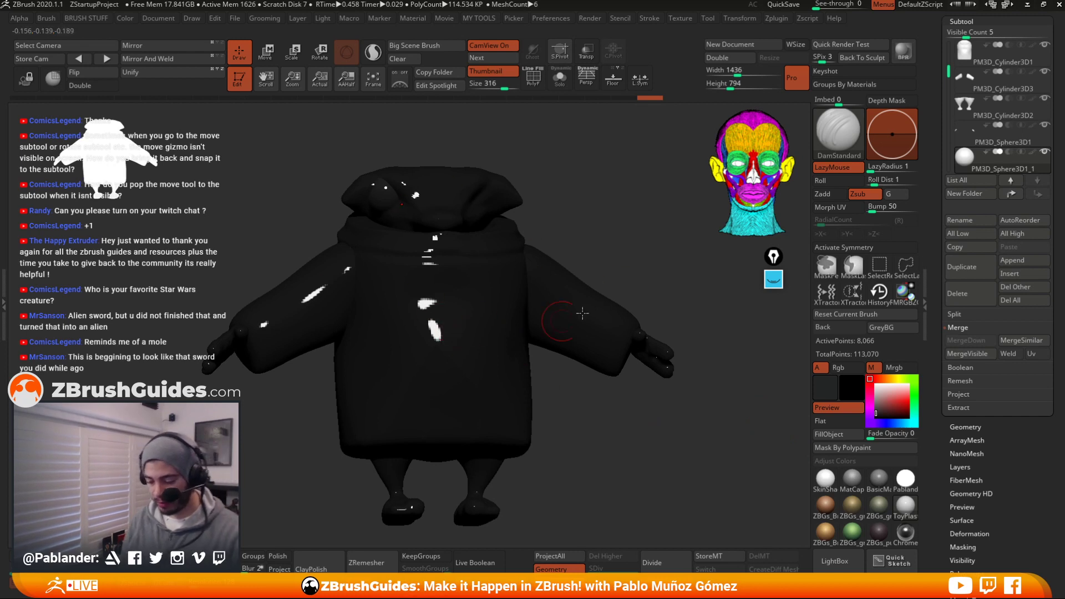
drag(634, 224, 620, 231)
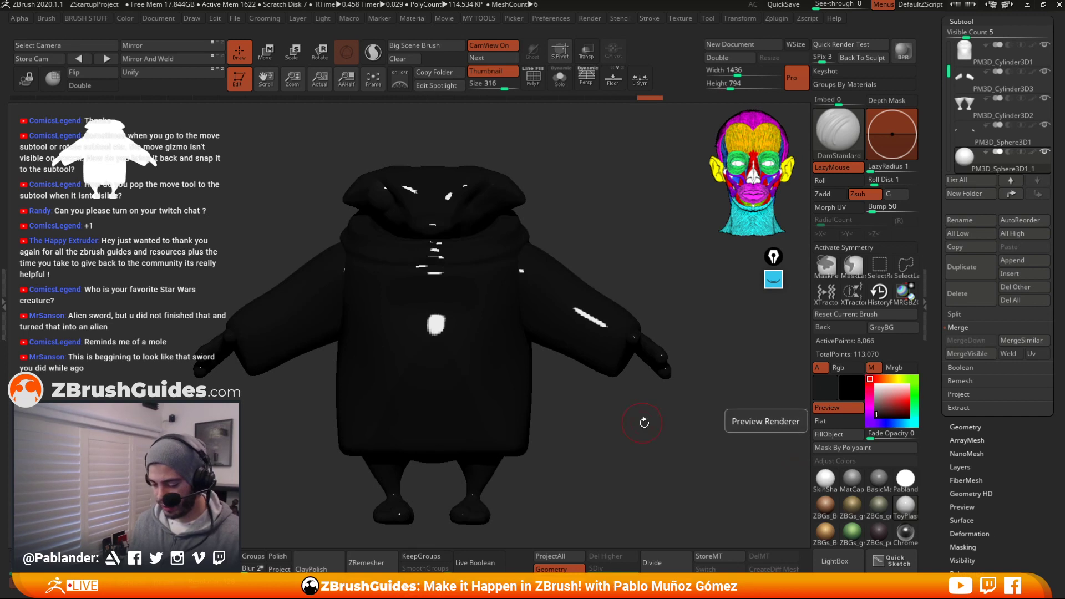
drag(641, 421, 725, 431)
drag(878, 416, 876, 412)
drag(708, 417, 655, 447)
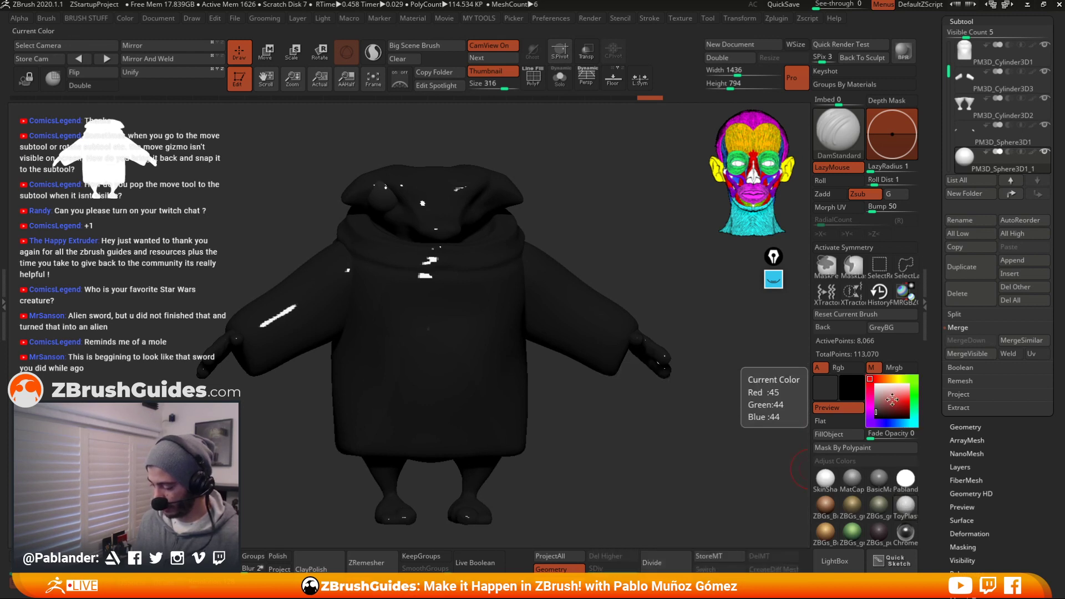
Fill the eyeball sphere with both the current dark grey colour and the ToyPlastic material using the Mrgb channel
mouse_move(904, 515)
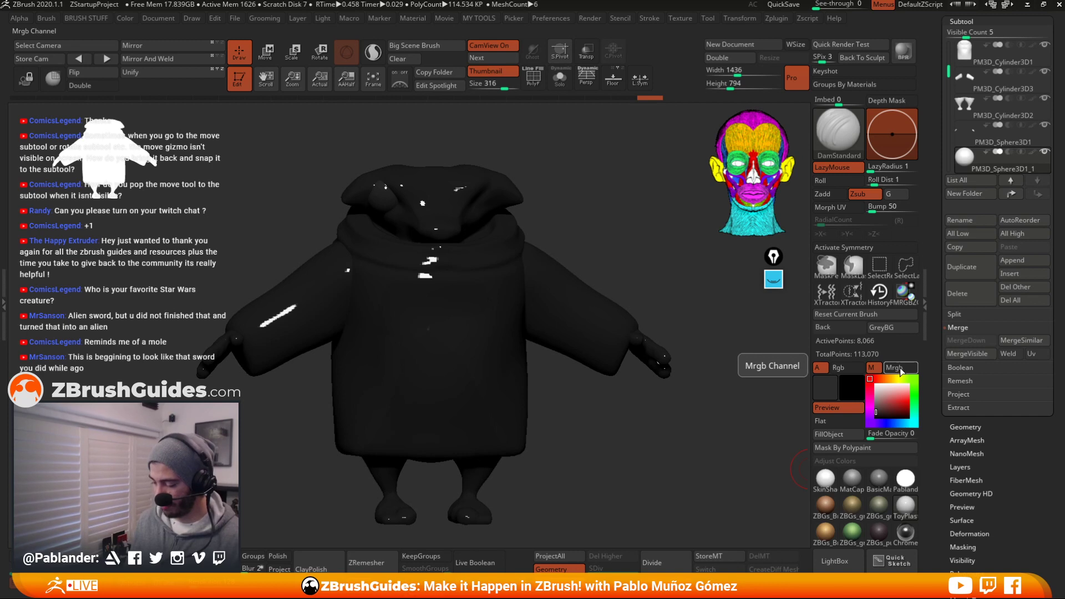
click(899, 370)
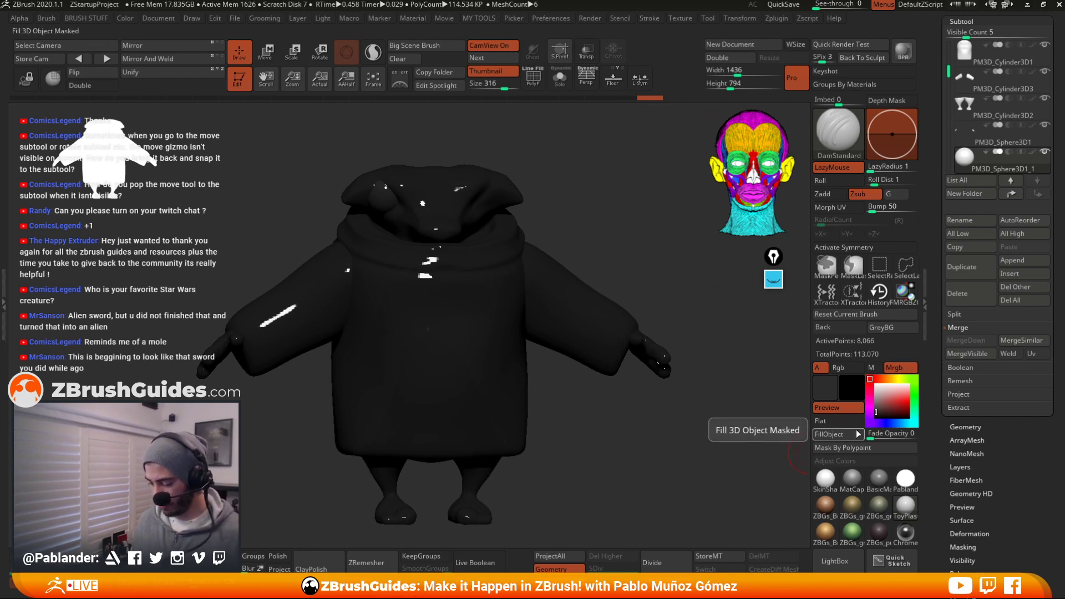
click(131, 19)
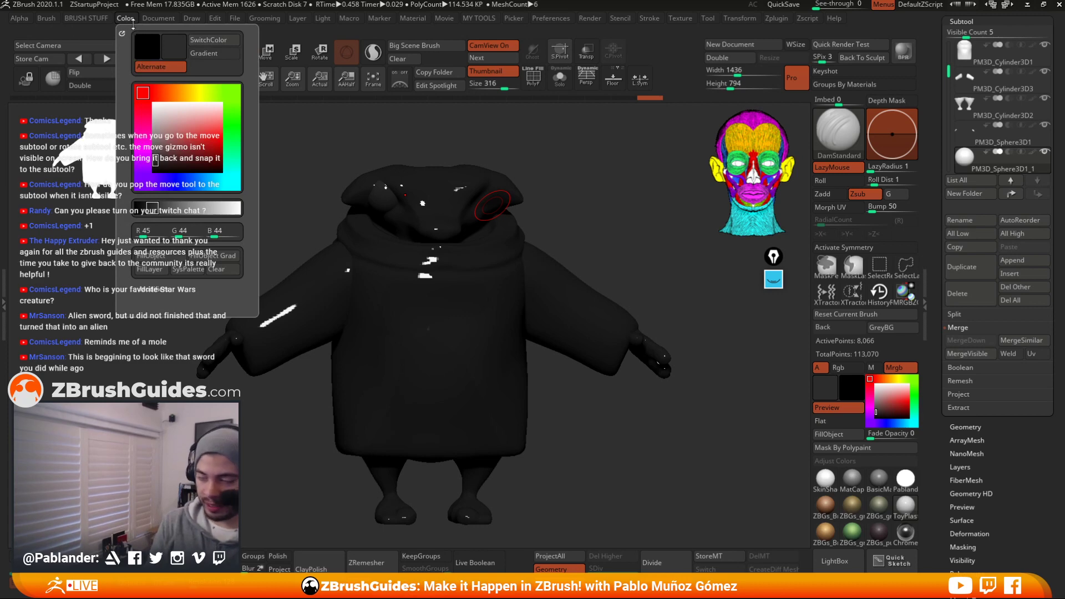
click(121, 33)
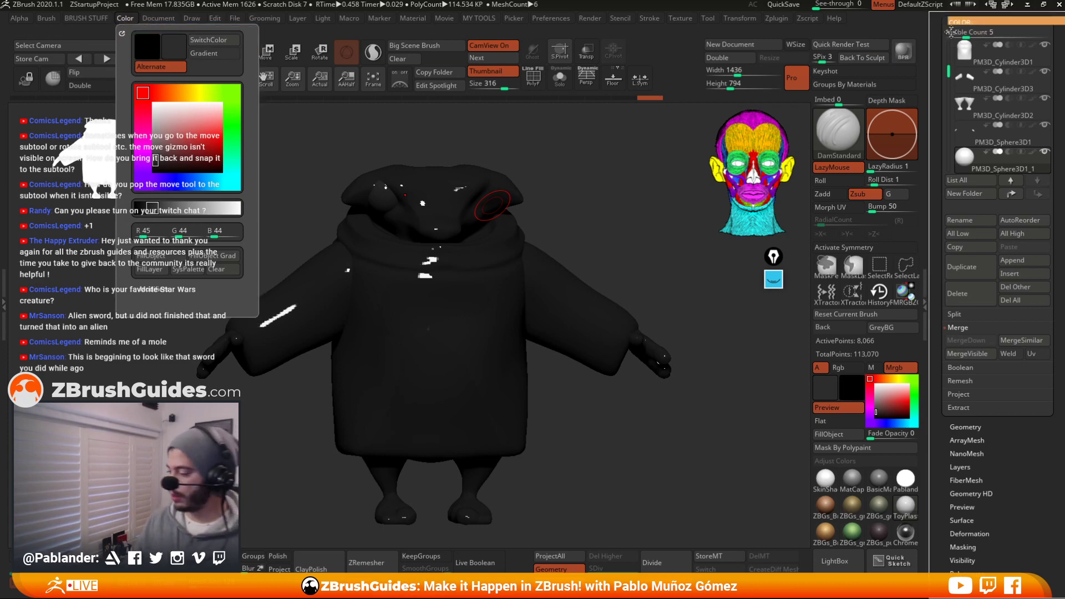
drag(982, 106, 981, 287)
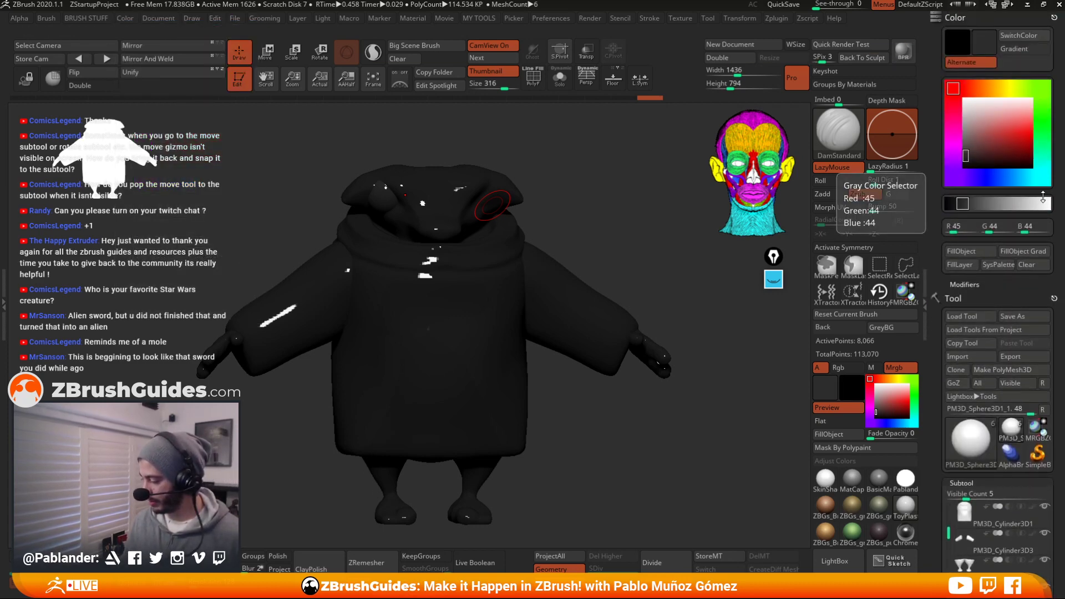
click(981, 254)
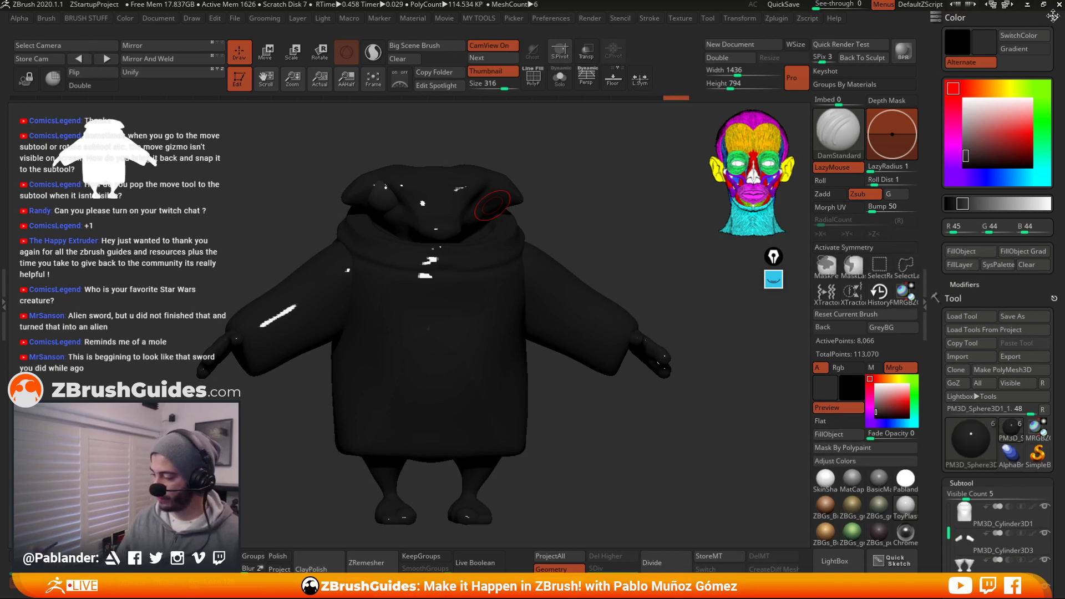
drag(1052, 16, 617, 225)
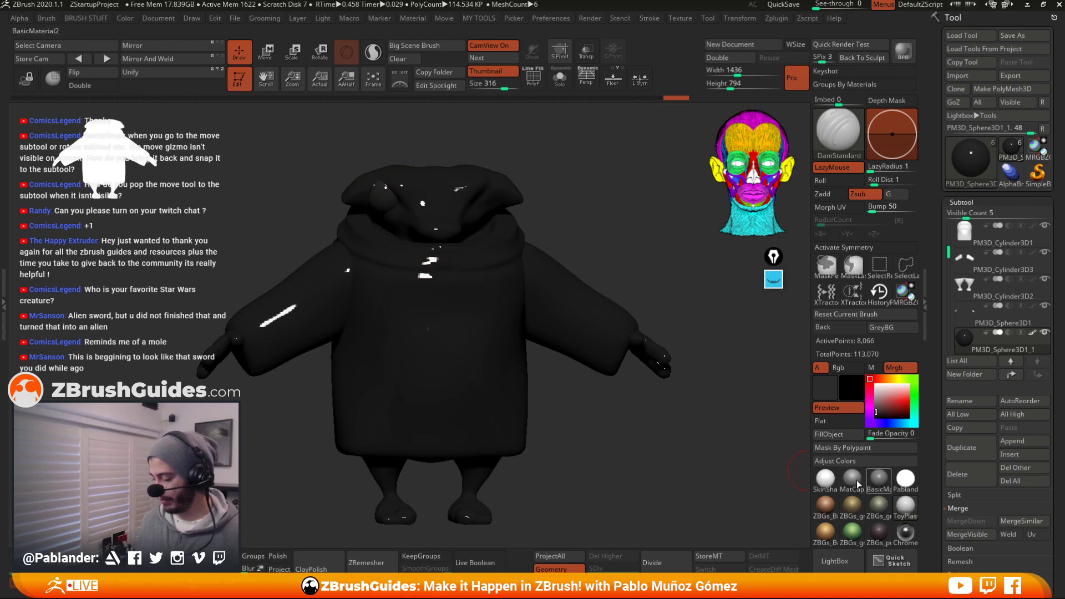
Set the active colour back to white and the active material to MatCap Gray
drag(882, 407, 872, 382)
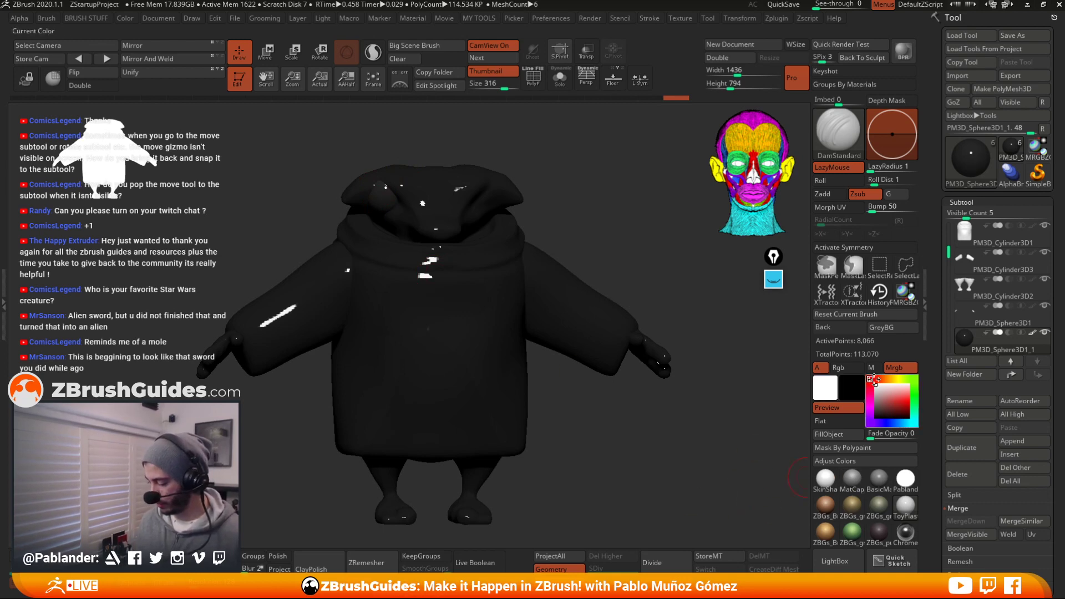
click(860, 479)
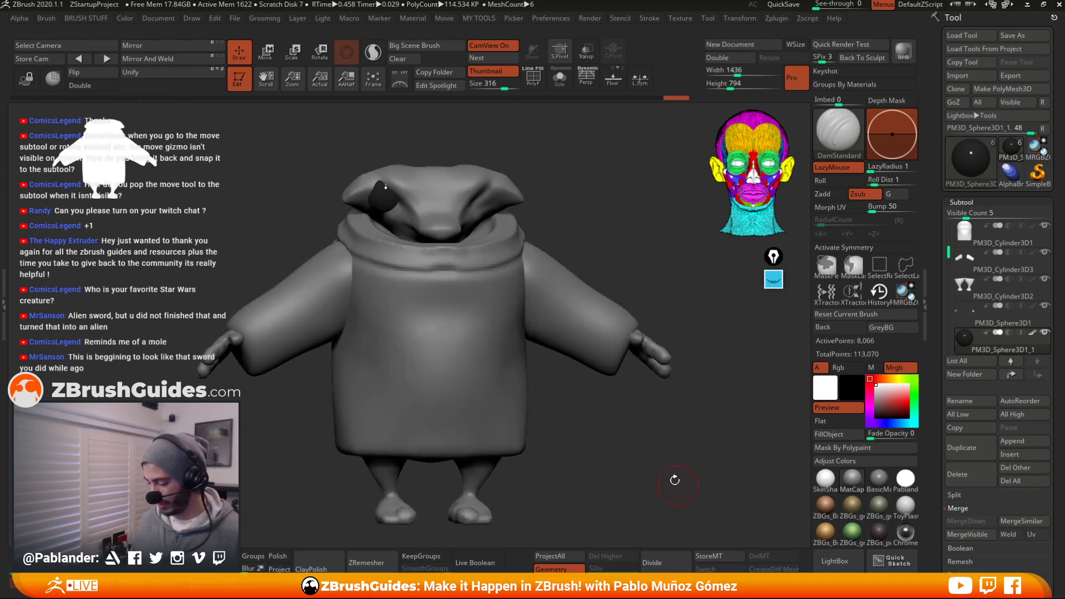
drag(672, 480, 625, 422)
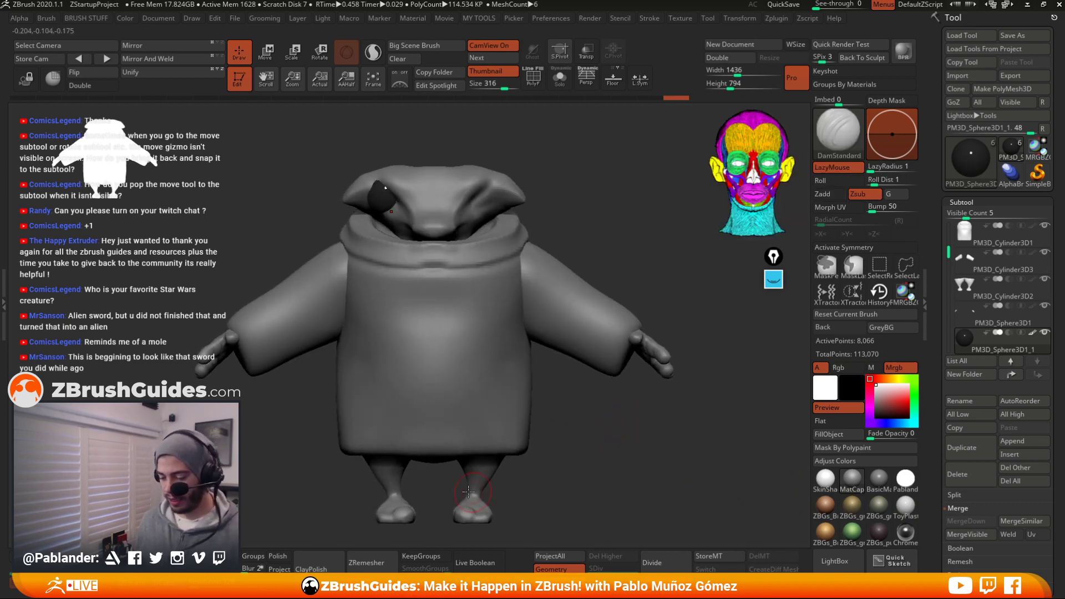
Mirror and weld the eyeball to the opposite side of the head
click(147, 58)
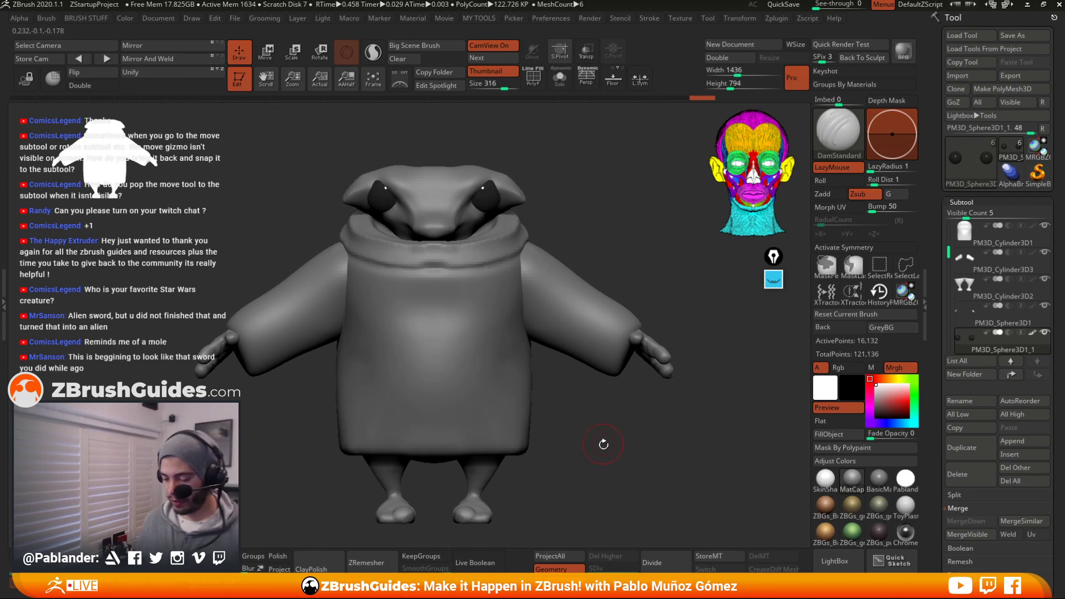
mouse_move(603, 444)
mouse_down()
mouse_move(654, 444)
mouse_move(611, 453)
mouse_move(621, 449)
mouse_move(592, 431)
mouse_move(623, 433)
mouse_move(630, 418)
mouse_move(589, 194)
mouse_up()
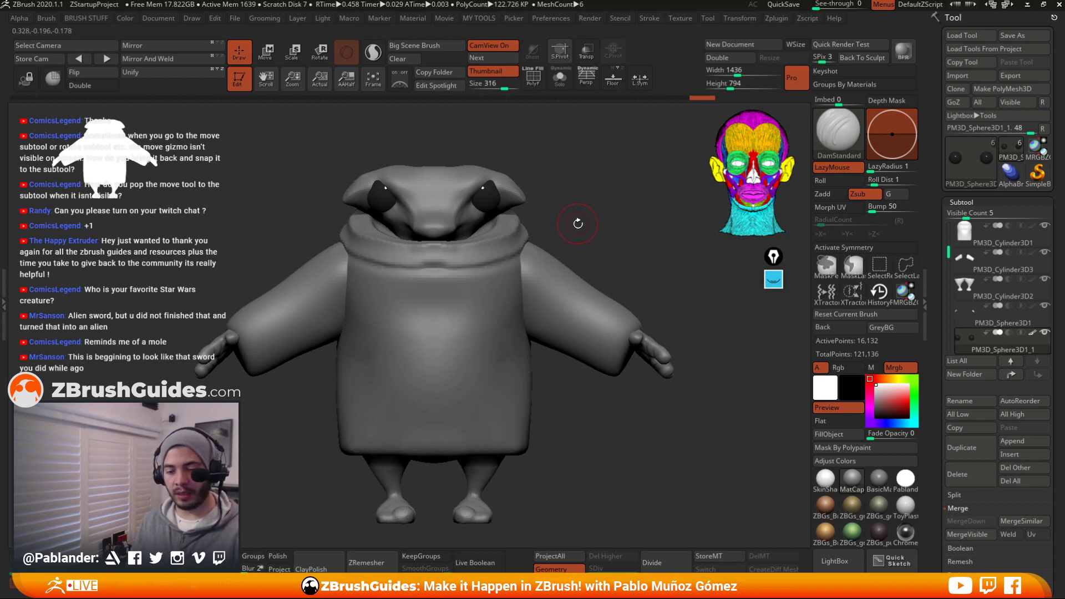
Reshape the head around the eyes using the Move brush with X symmetry activated on the head subtool
key(b)
key(m)
key(v)
key(space)
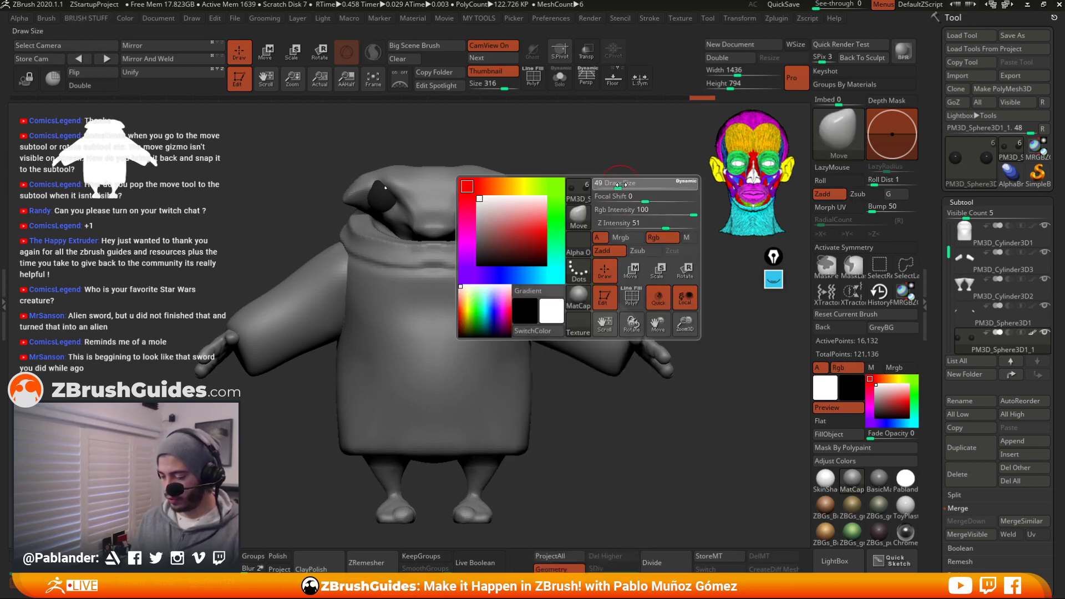
mouse_move(578, 202)
alt+mouse_down()
mouse_move(585, 244)
mouse_move(638, 233)
alt+mouse_up()
alt+click(518, 211)
drag(515, 195, 522, 194)
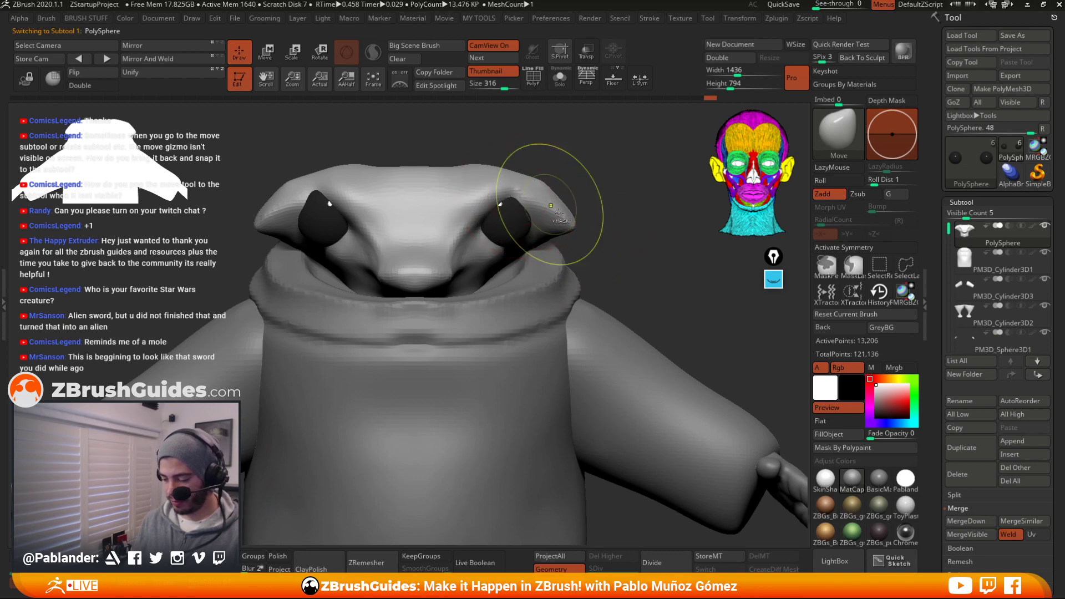
click(868, 249)
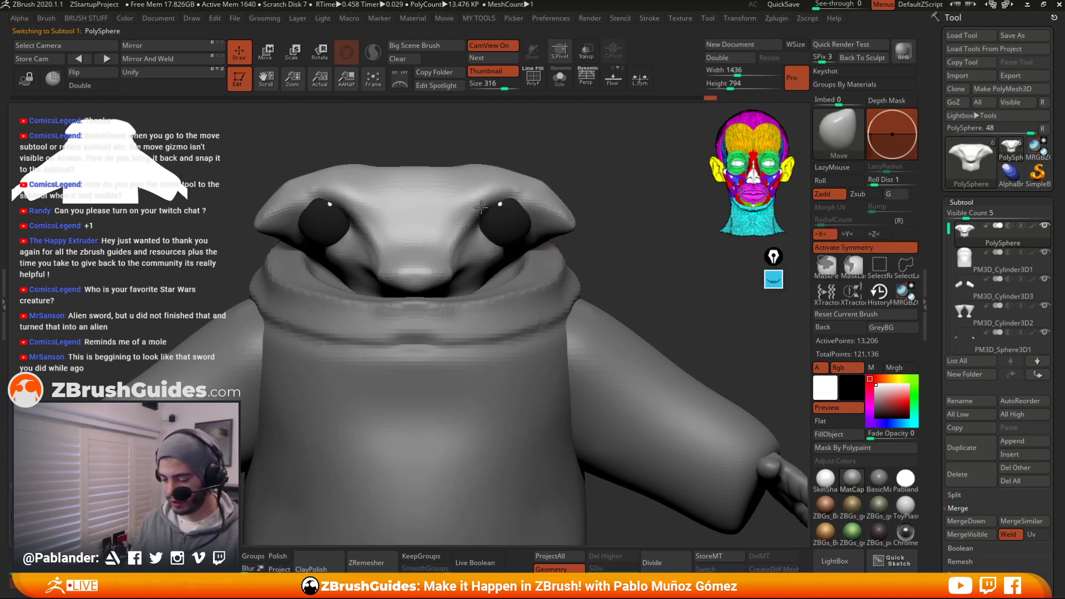
drag(481, 207, 477, 200)
drag(573, 242, 509, 211)
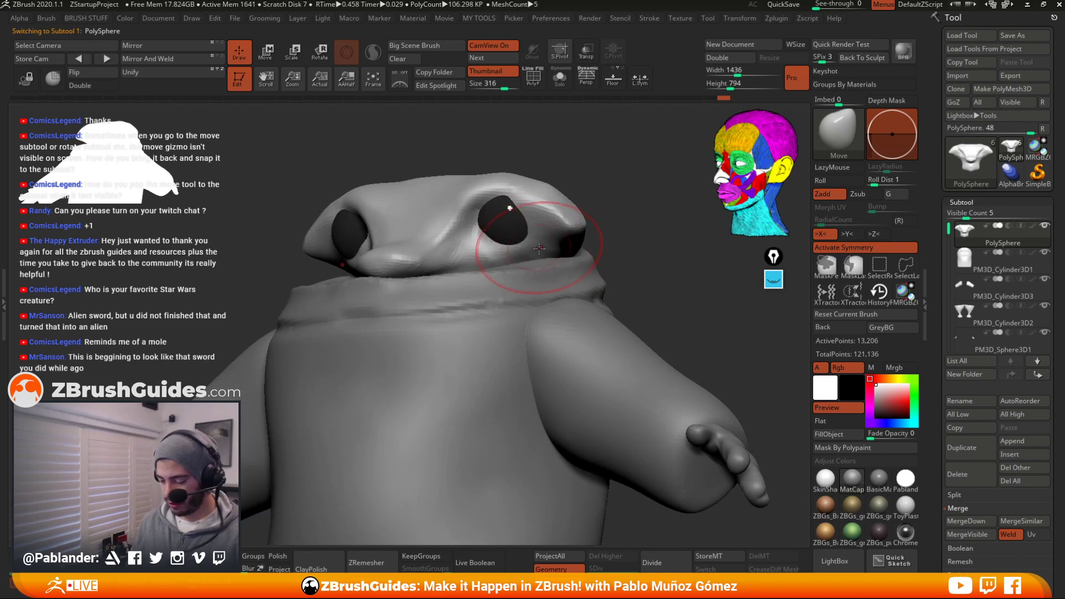
mouse_move(605, 239)
mouse_down()
mouse_move(549, 164)
mouse_move(644, 216)
mouse_move(688, 269)
mouse_up()
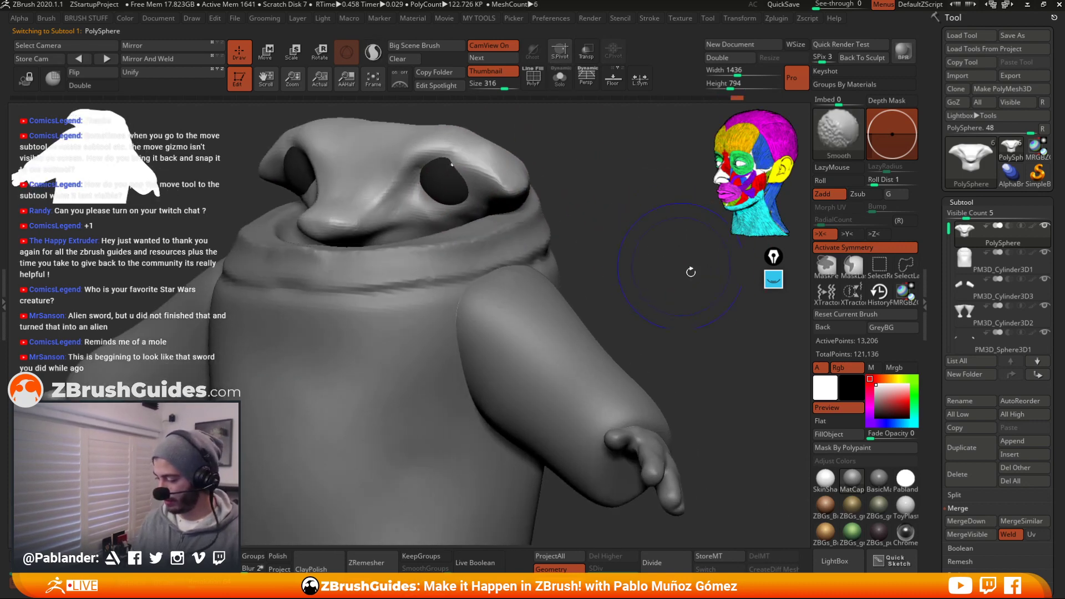
Put the eyes subtool above the head in the subtool list and show only the head and eyes
mouse_move(948, 257)
mouse_down()
mouse_move(948, 280)
mouse_move(995, 194)
mouse_move(997, 235)
mouse_up()
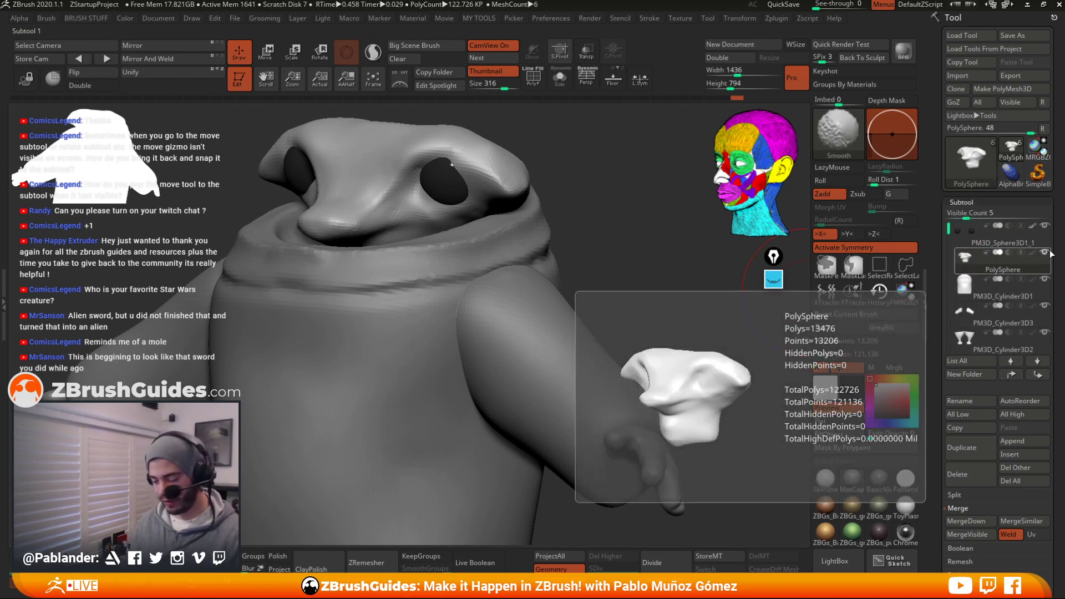
shift+click(1045, 253)
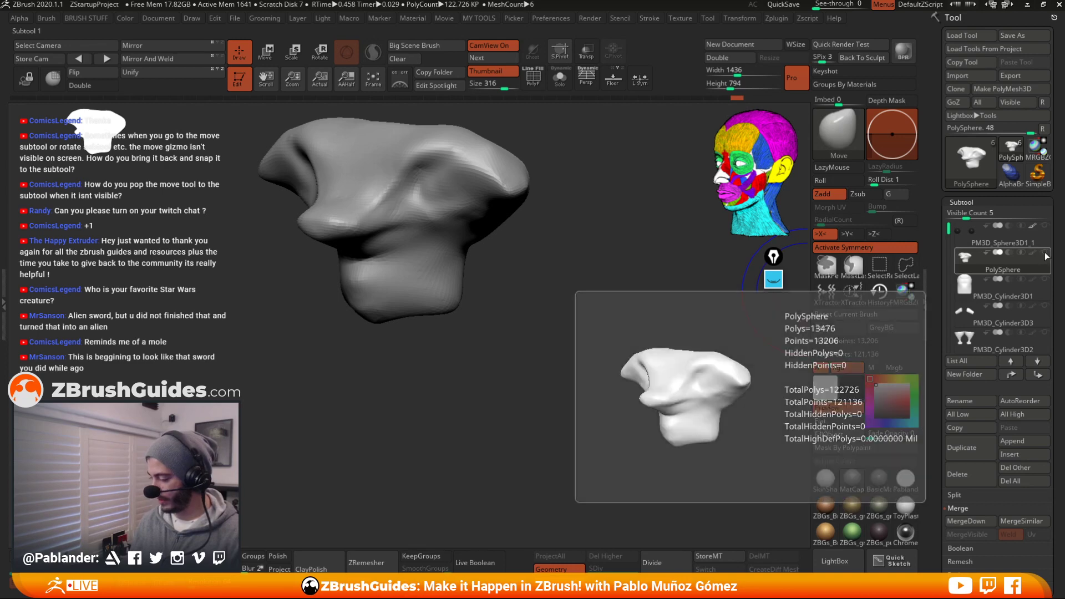
click(1045, 227)
mouse_move(524, 321)
mouse_down()
mouse_move(565, 332)
mouse_move(511, 297)
mouse_up()
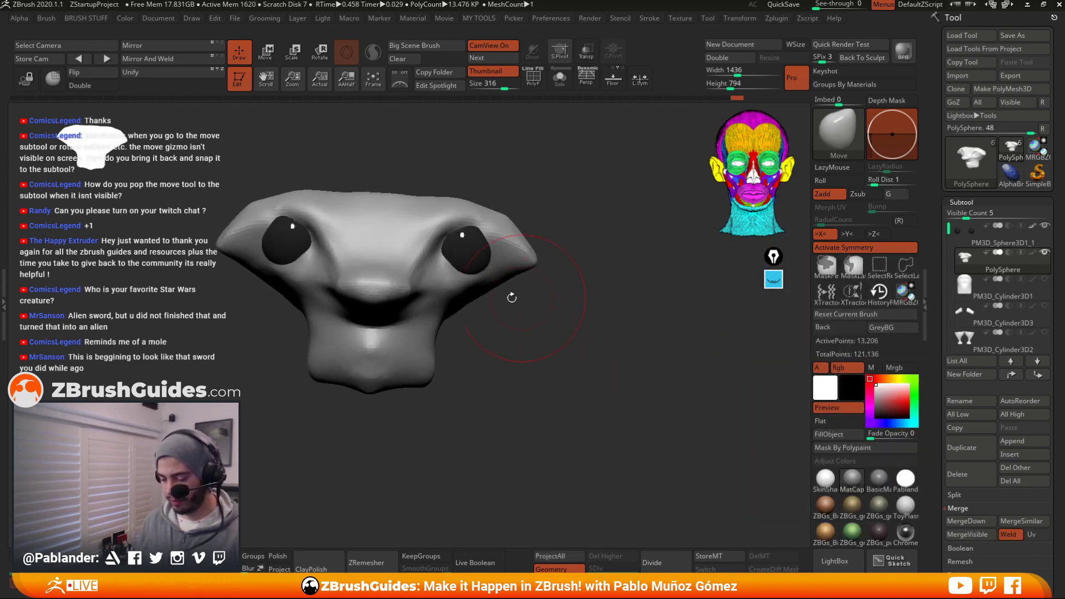
Pull the eyelids and eye sockets closer around both eyeballs with a smaller Move brush
drag(496, 258, 483, 275)
right_drag(522, 283, 483, 288)
mouse_move(452, 267)
mouse_down()
mouse_move(456, 252)
mouse_move(460, 274)
mouse_move(483, 267)
mouse_move(467, 254)
mouse_up()
key(space)
right_drag(467, 254, 496, 265)
mouse_move(460, 240)
mouse_down()
mouse_move(450, 229)
mouse_move(467, 220)
mouse_move(480, 240)
mouse_move(442, 249)
mouse_up()
shift+drag(490, 302, 476, 299)
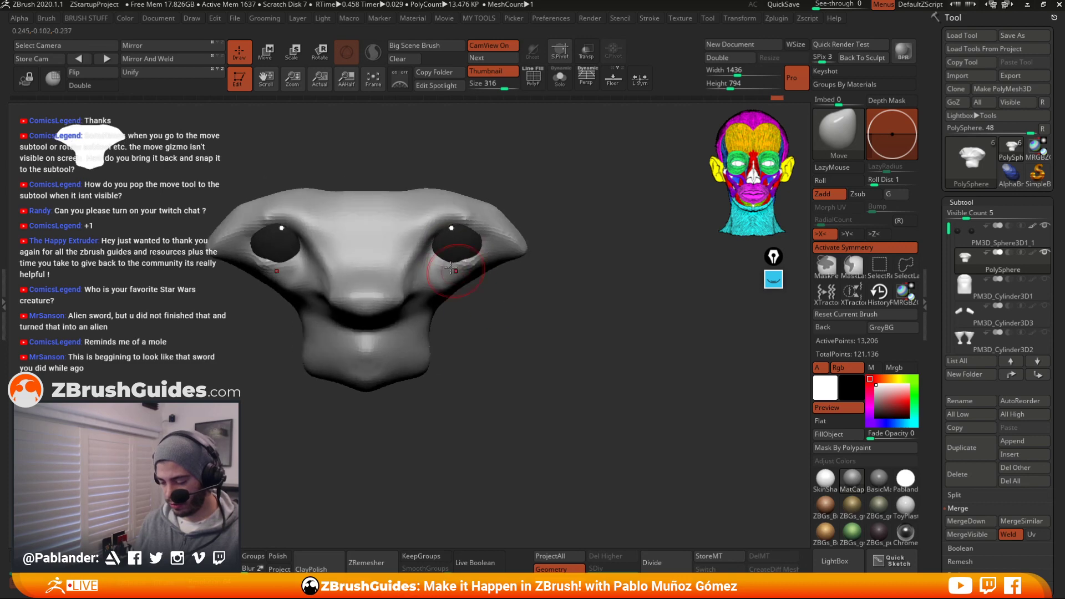
mouse_move(447, 256)
mouse_down()
mouse_move(518, 291)
mouse_move(474, 287)
mouse_up()
alt+click(455, 259)
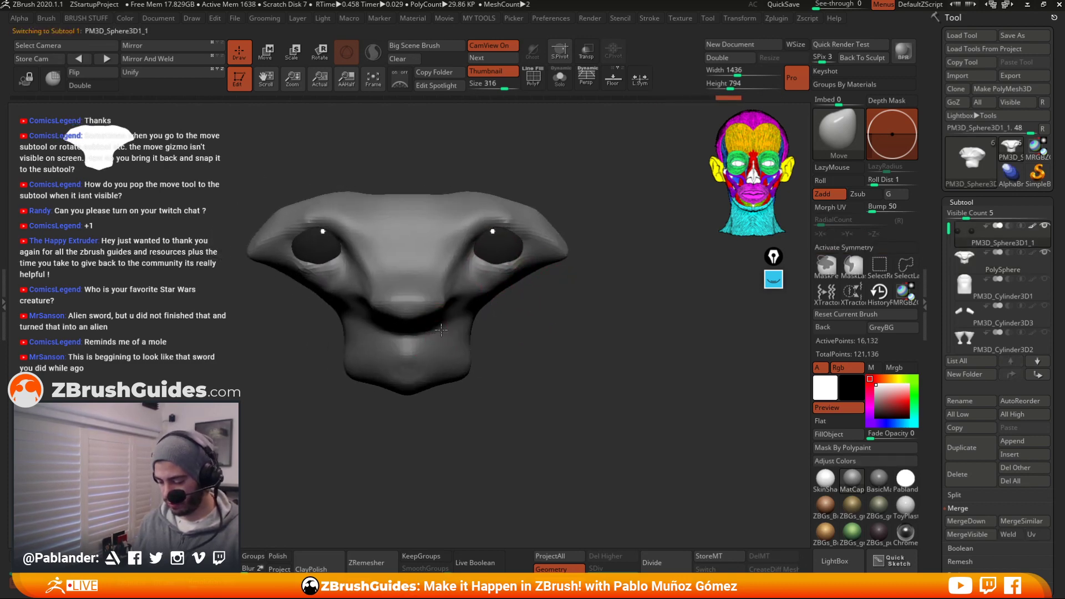
alt+click(499, 266)
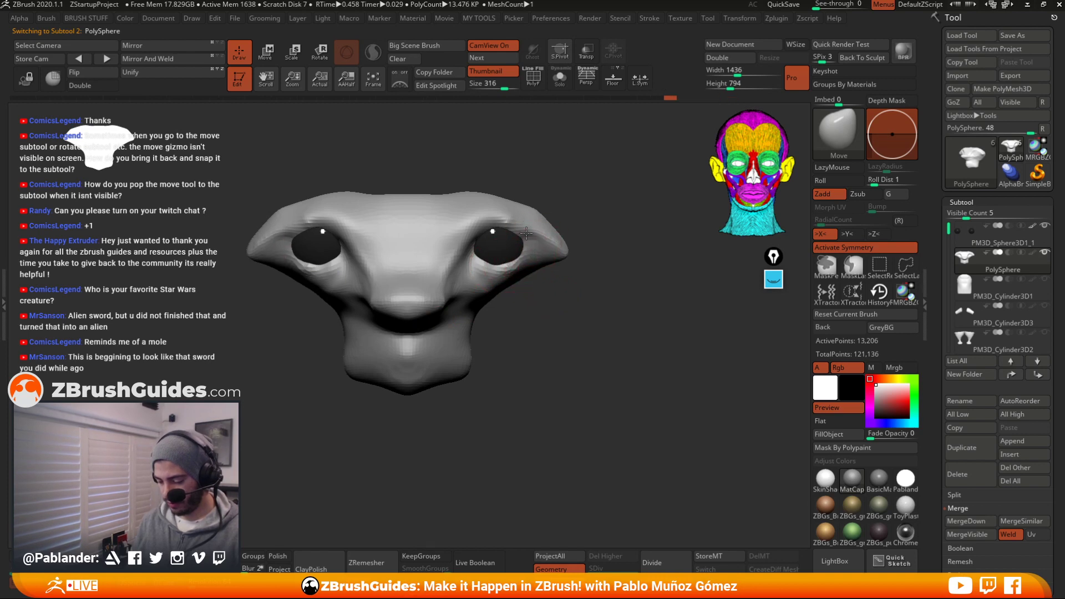
drag(564, 285, 560, 277)
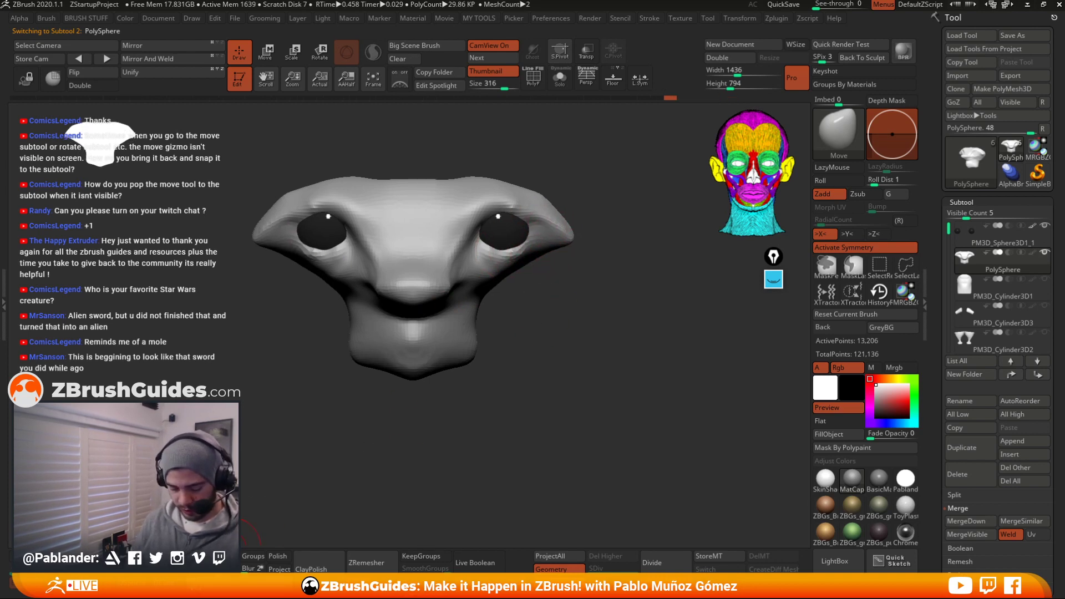
Remesh the head with DynaMesh at a higher resolution, checking its density in the polyframe display
ctrl+drag(490, 375, 543, 391)
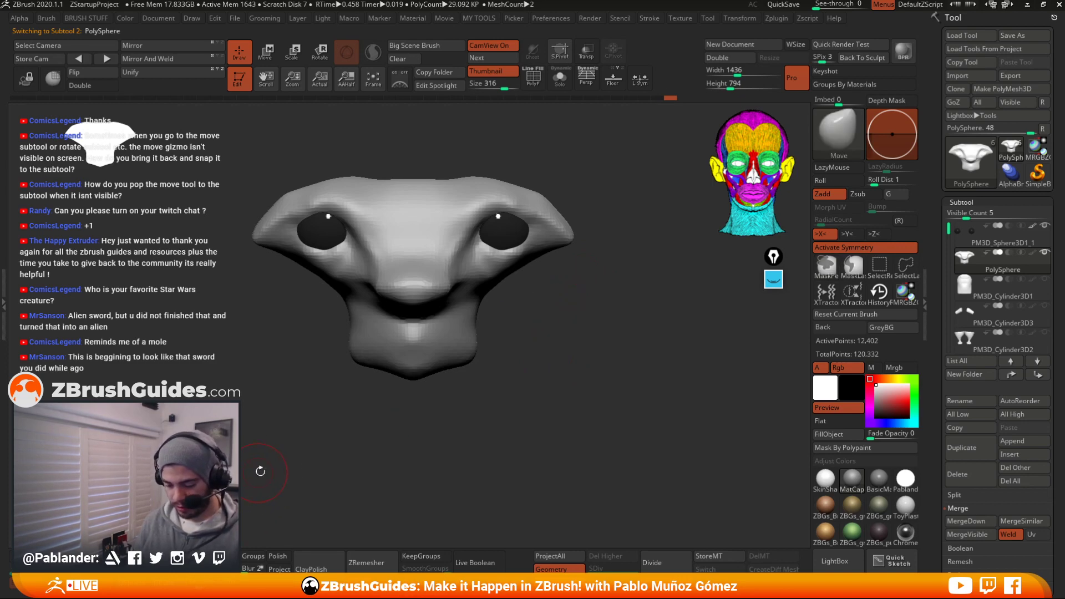
key(shift+f)
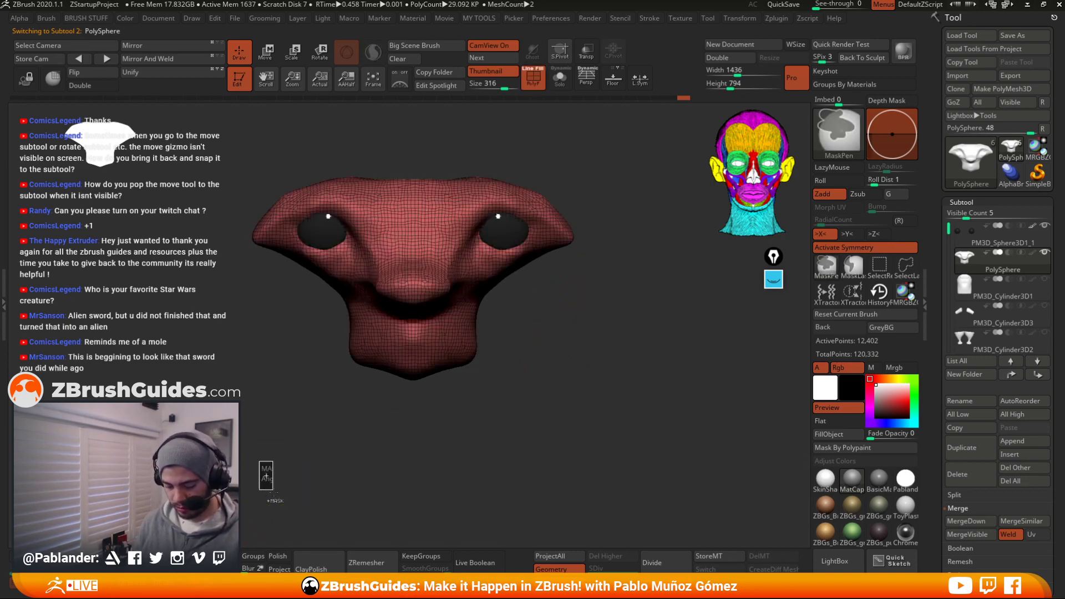
key(d)
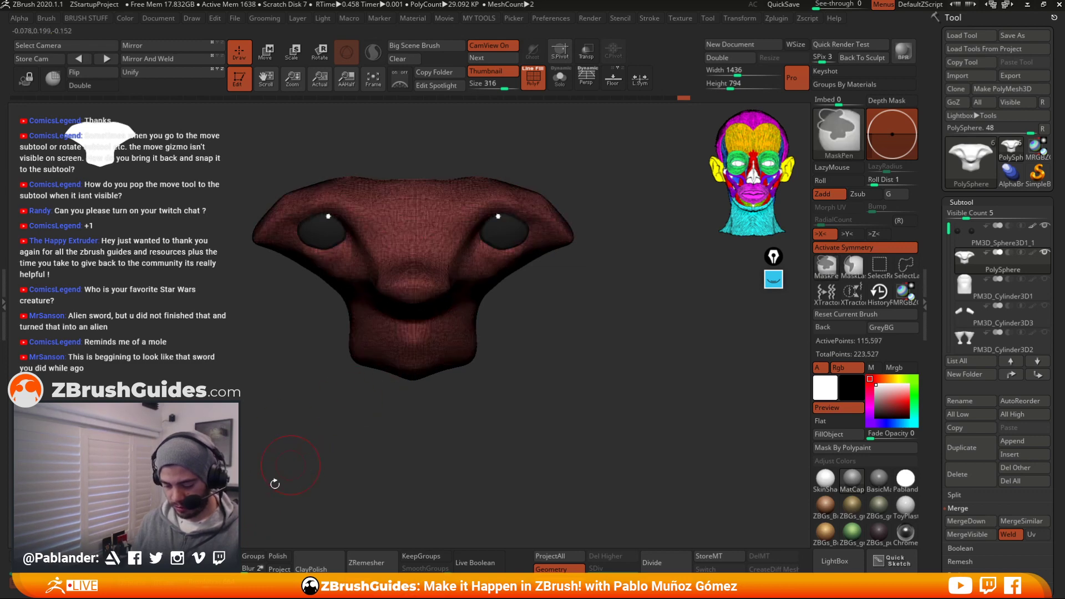
key(shift+f)
drag(547, 317, 580, 300)
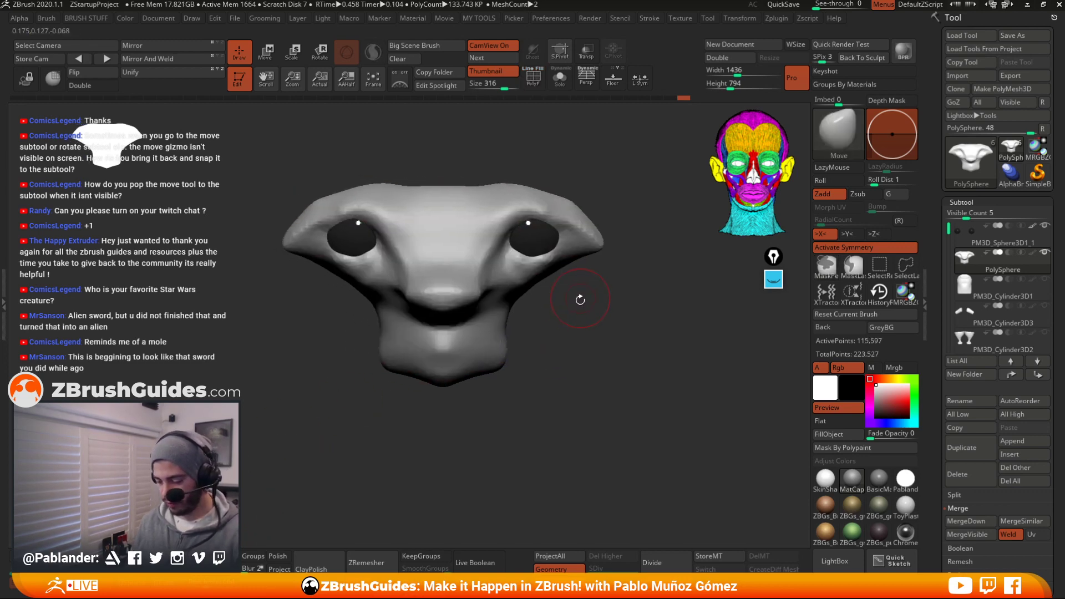
Smooth the surface of the remeshed head and lower face
key(shift)
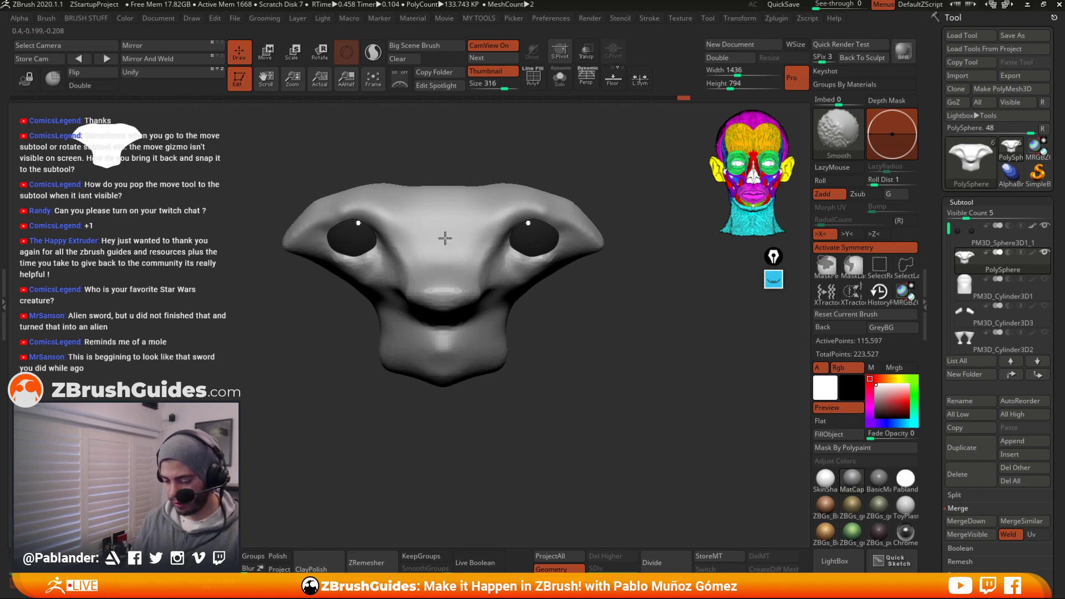
shift+drag(471, 354, 451, 342)
mouse_move(560, 332)
mouse_down()
mouse_move(599, 316)
mouse_move(565, 323)
mouse_up()
drag(522, 360, 608, 303)
Carve a mouth line across the tip of the snout with the DamStandard brush
key(b)
key(d)
key(s)
key(space)
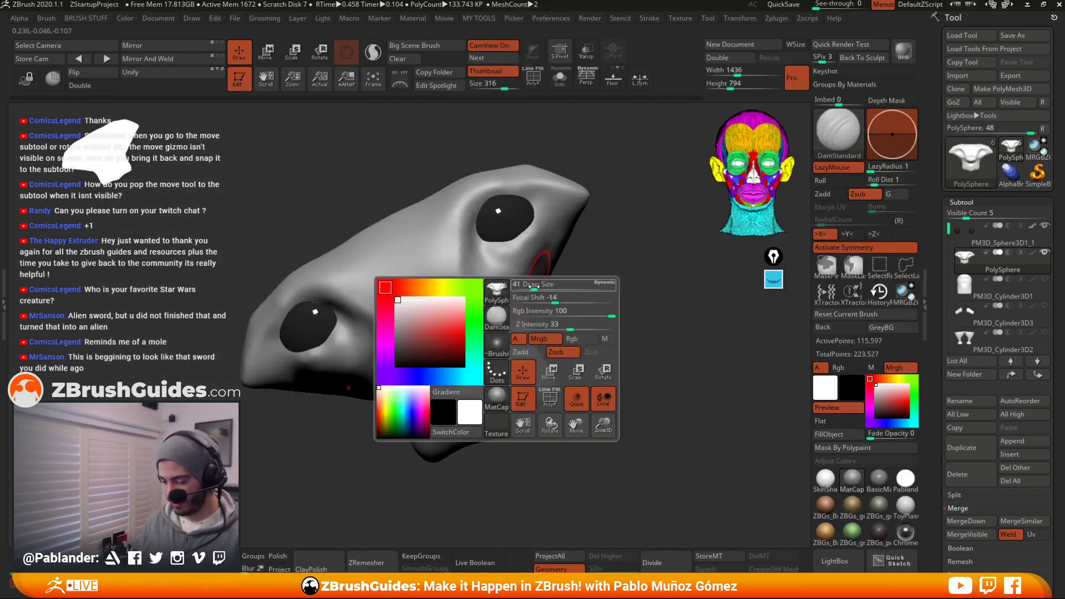
key(space)
drag(575, 282, 588, 274)
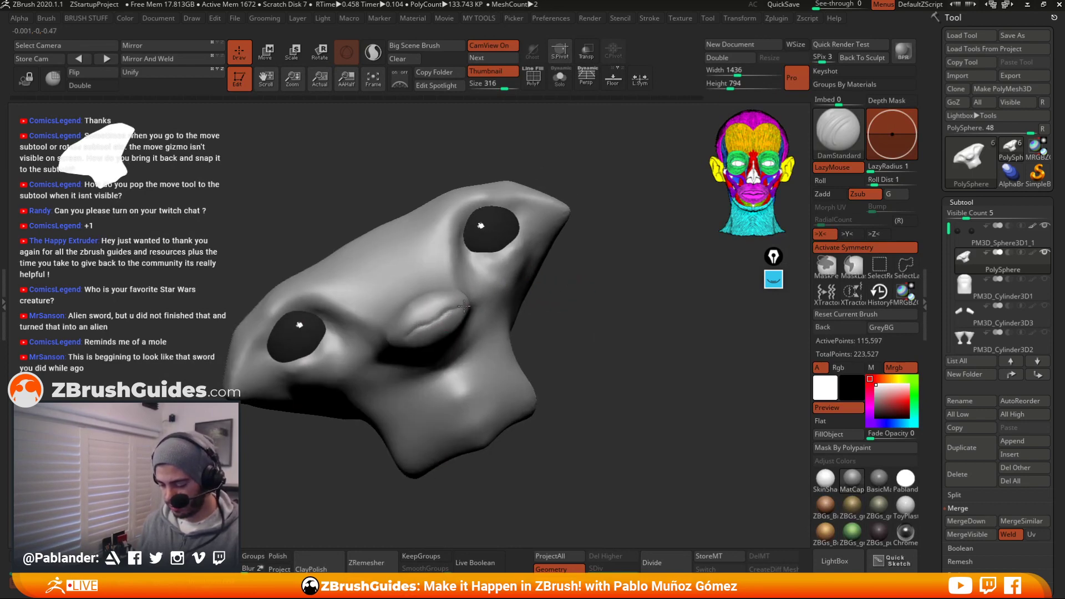
Define the lips and extend the mouth crease back along the cheeks with DamStandard and smoothing
right_drag(464, 306, 447, 314)
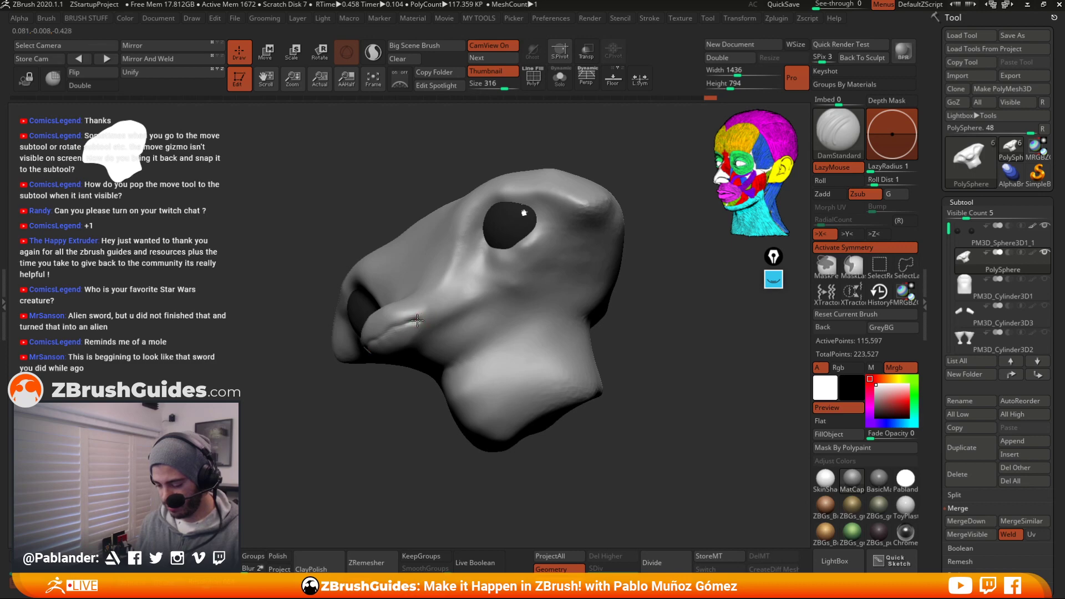
mouse_move(498, 299)
right_down()
mouse_move(551, 293)
mouse_move(559, 306)
mouse_move(565, 294)
right_up()
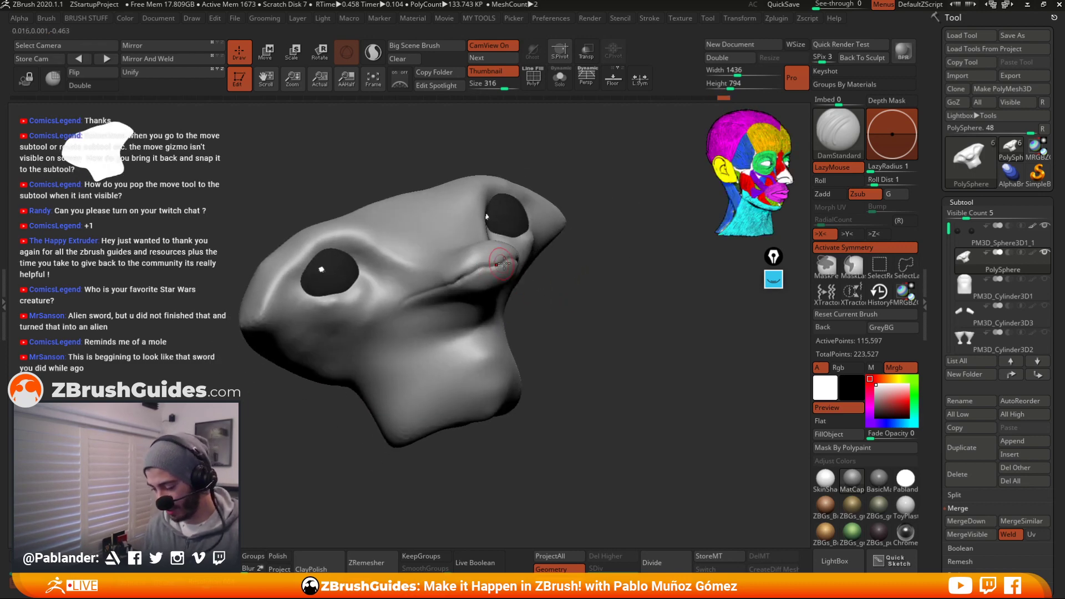
mouse_move(502, 263)
mouse_down()
mouse_move(477, 271)
mouse_move(491, 288)
mouse_move(444, 281)
mouse_up()
right_drag(550, 286, 590, 269)
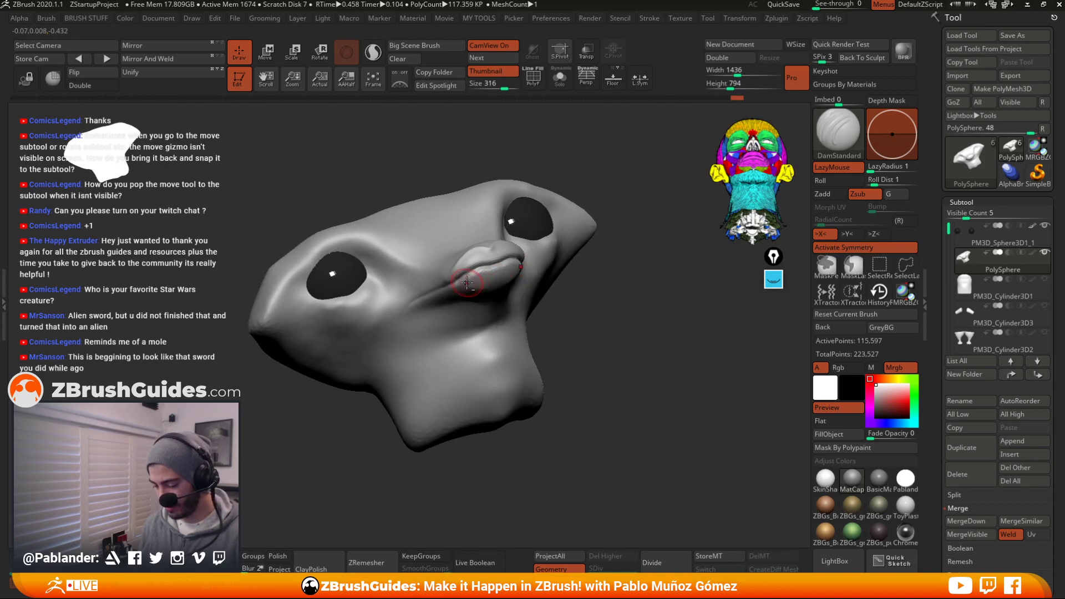
drag(556, 273, 407, 305)
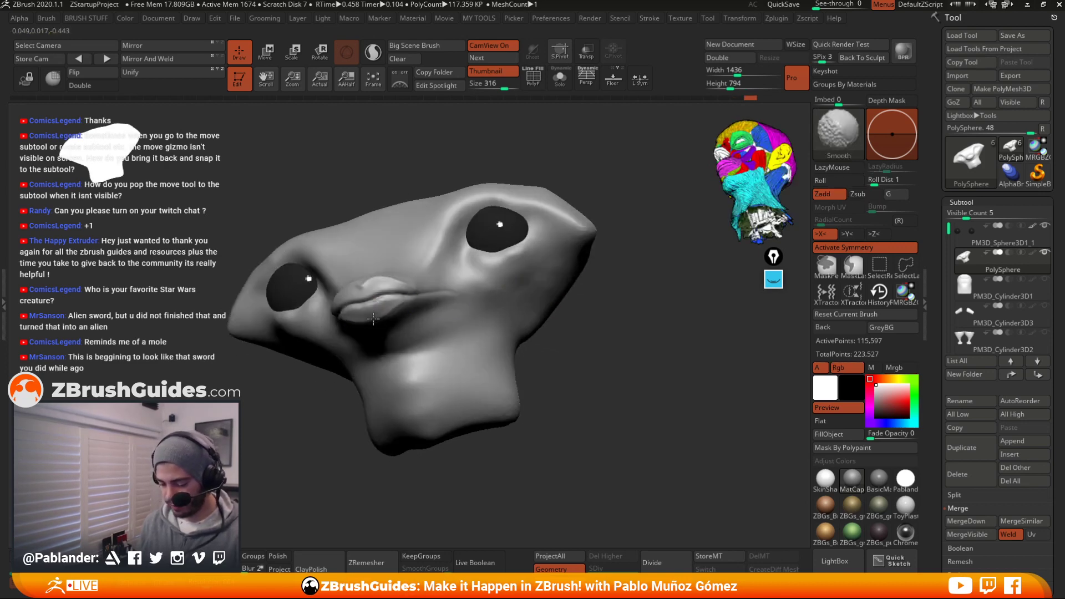
mouse_move(391, 278)
right_down()
mouse_move(529, 285)
mouse_move(473, 278)
mouse_move(491, 274)
right_up()
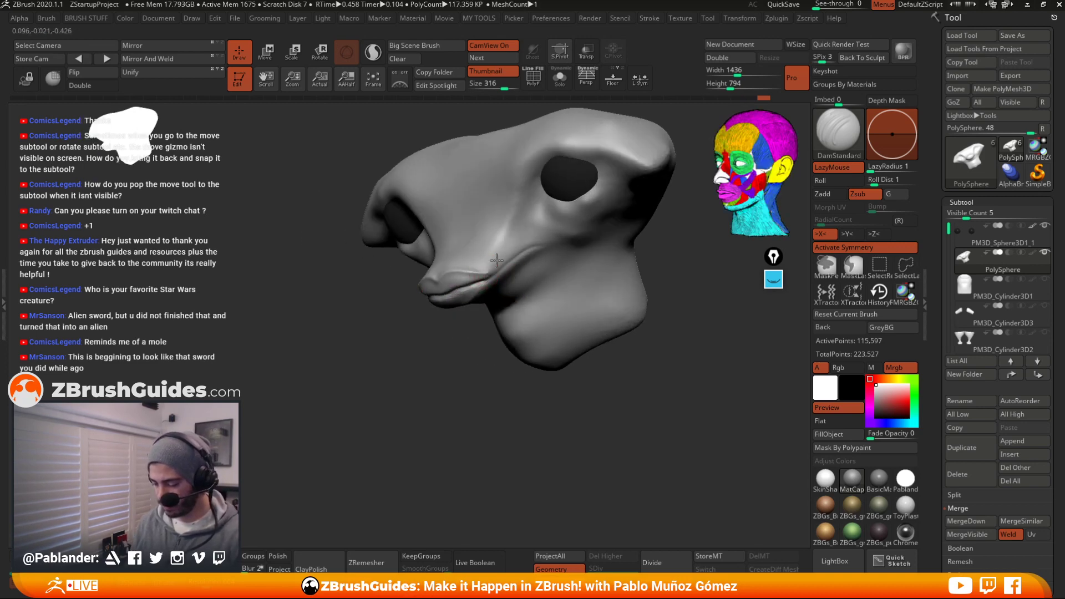
Carve creases from the inner eye sockets down the snout with a larger DamStandard brush, isolating and smoothing the head
key(space)
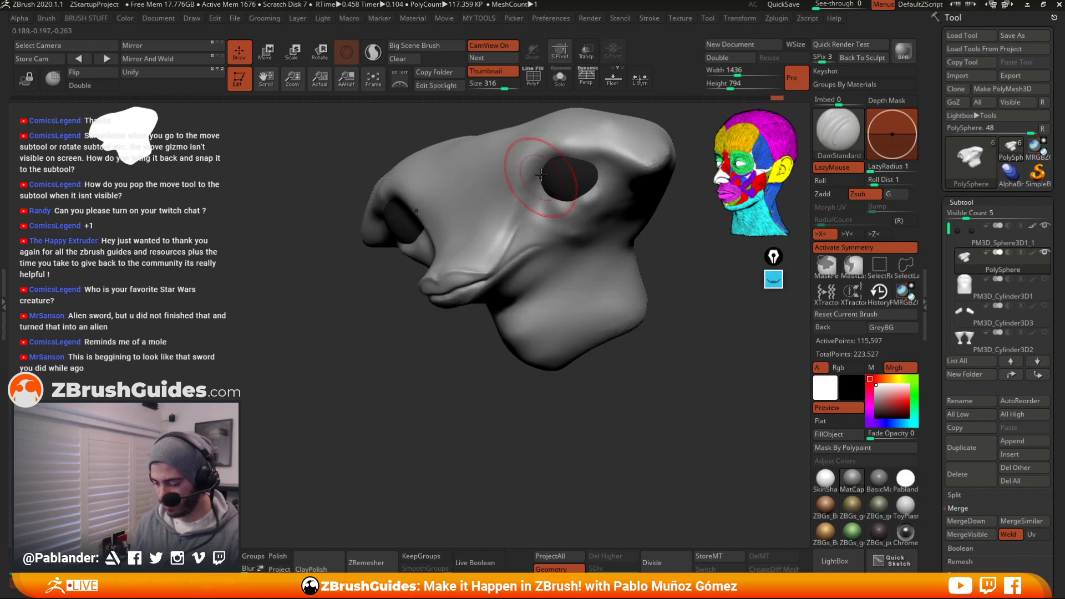
drag(548, 159, 521, 209)
right_drag(512, 212, 521, 207)
drag(543, 154, 526, 189)
key(shift+s)
alt+drag(521, 152, 492, 240)
shift+drag(500, 201, 504, 204)
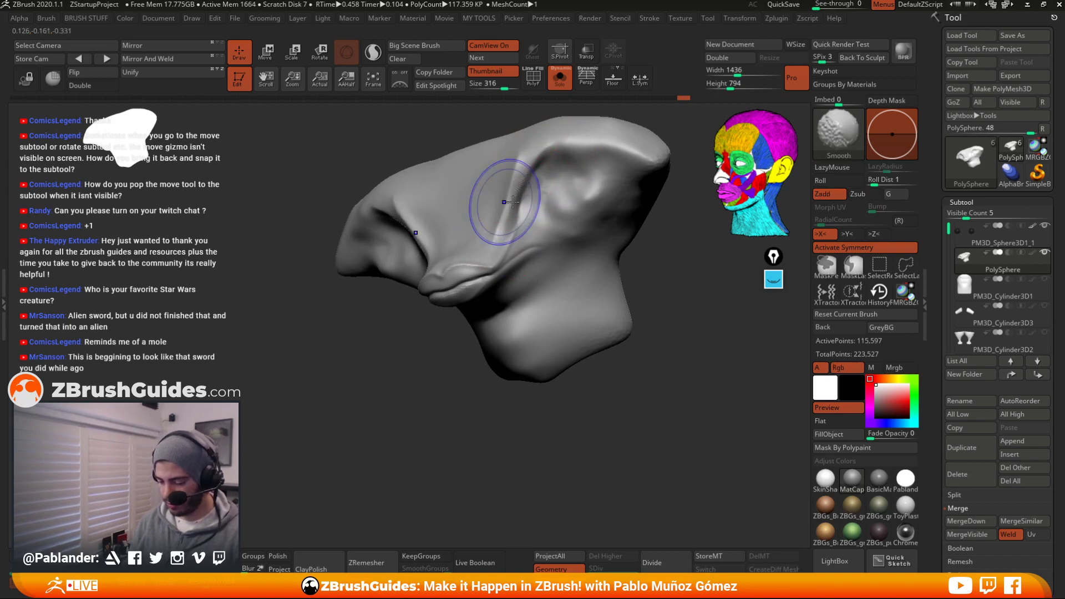
Carve folds along the jaw and behind the corners of the mouth on the isolated head
drag(573, 242, 527, 304)
right_drag(528, 304, 600, 294)
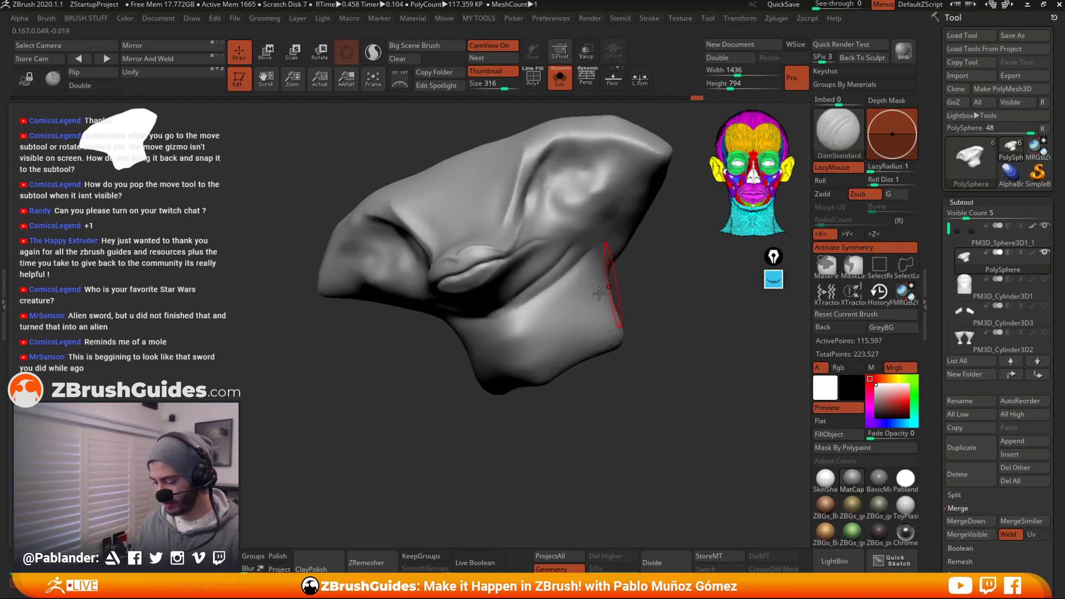
drag(582, 282, 497, 318)
drag(642, 257, 577, 251)
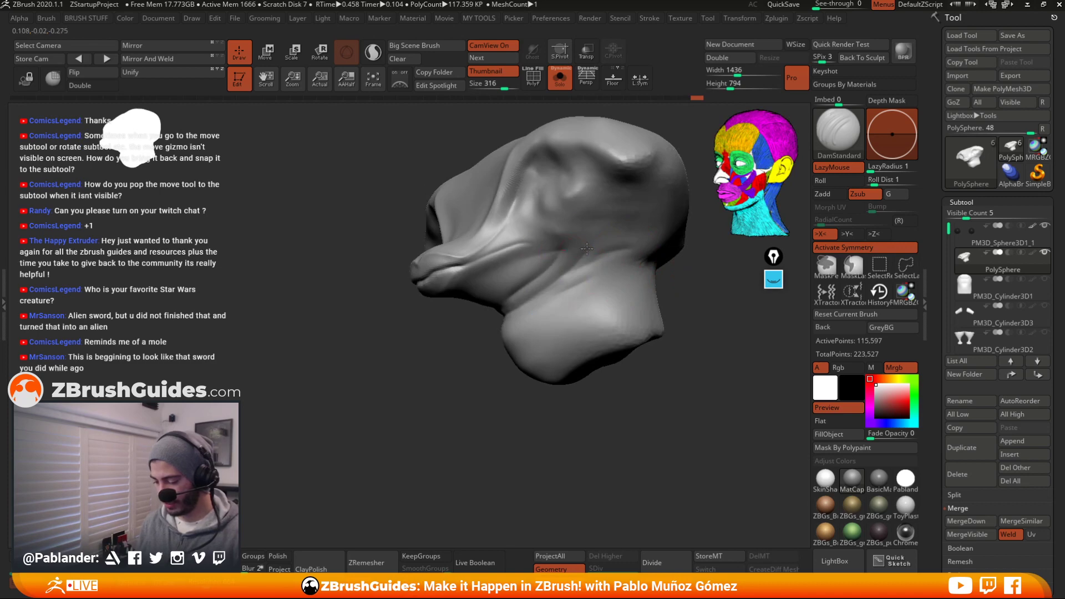
mouse_move(570, 269)
shift+right_down()
mouse_move(642, 284)
mouse_move(592, 314)
shift+right_up()
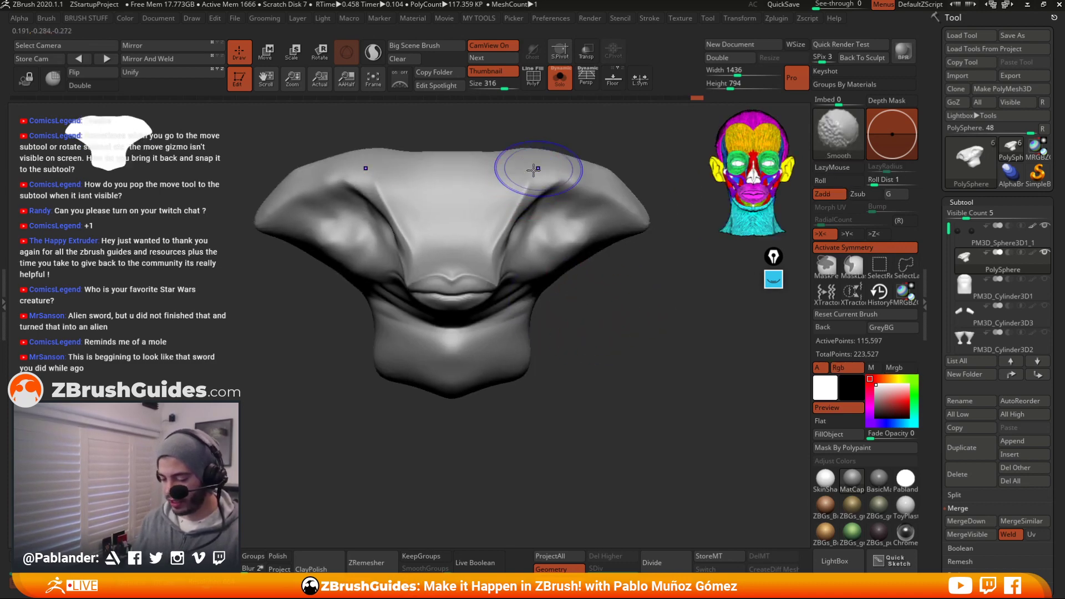
Deepen the brow, cheek and throat folds with DamStandard, and show the eyes again
drag(572, 233, 536, 272)
mouse_move(545, 260)
right_down()
mouse_move(571, 249)
mouse_move(638, 256)
mouse_move(450, 288)
right_up()
drag(508, 273, 521, 293)
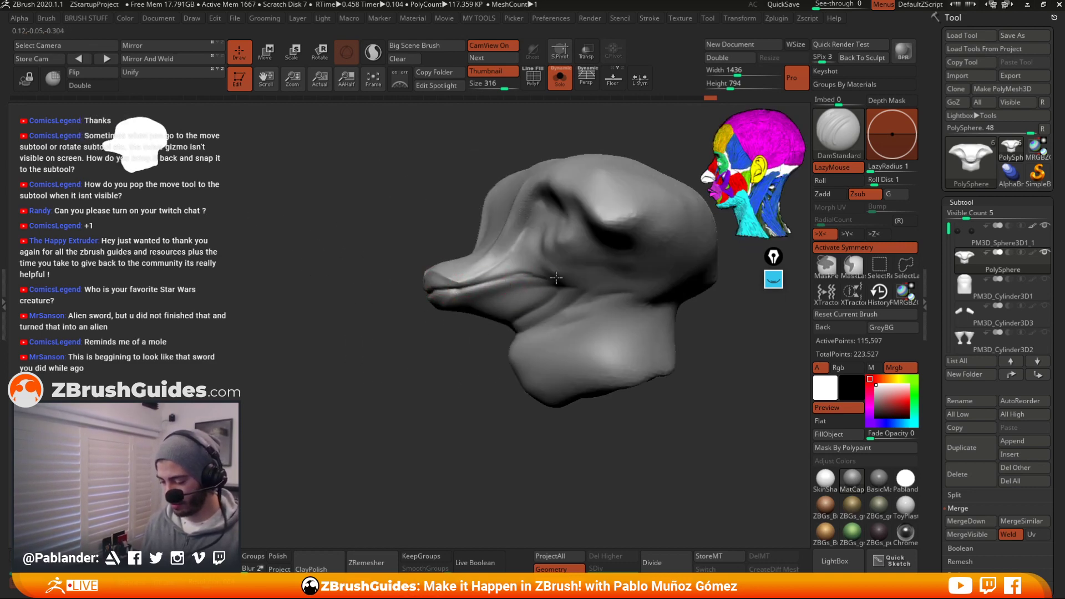
right_drag(443, 350, 619, 309)
key(alt+s)
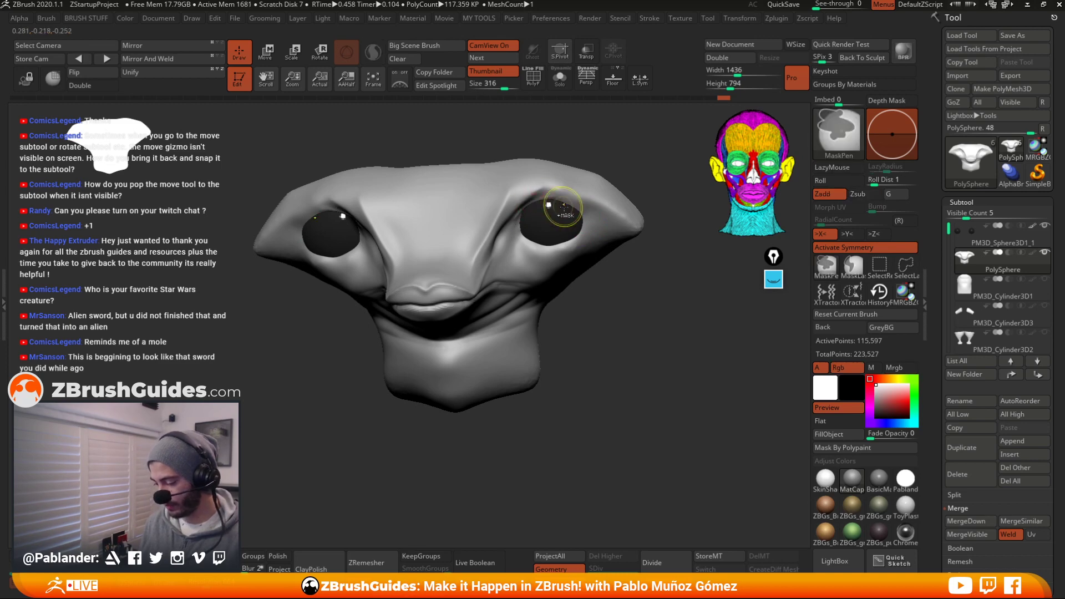
Carve eyelids, under-eye bags and wrinkles around both eyes with DamStandard, toggling Solo to reach the sockets
key(space)
mouse_move(565, 216)
mouse_down()
mouse_move(582, 215)
mouse_move(572, 211)
mouse_up()
key(shift+s)
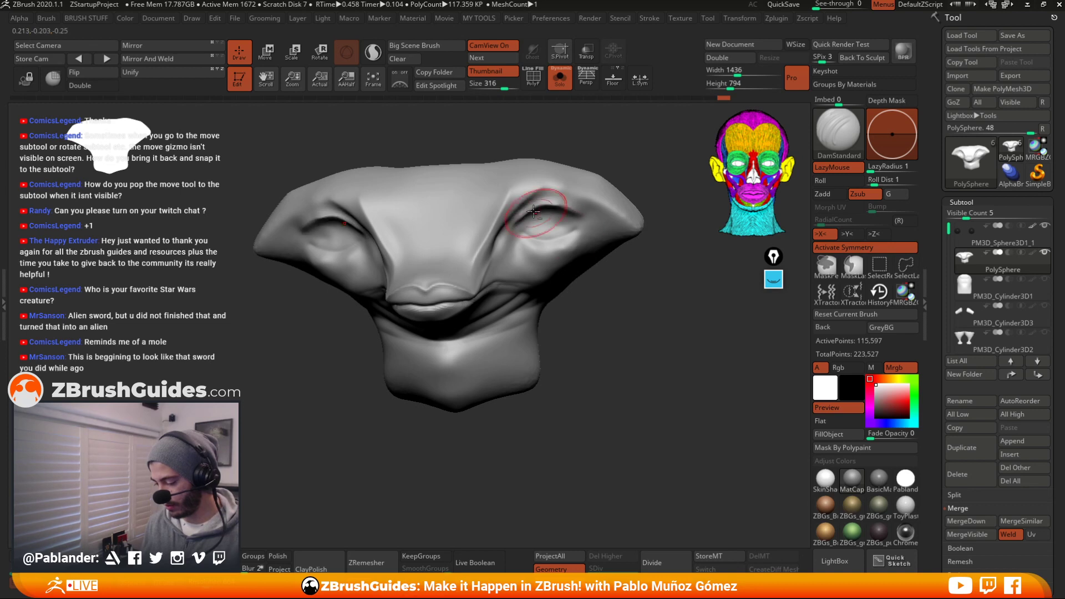
key(shift+s)
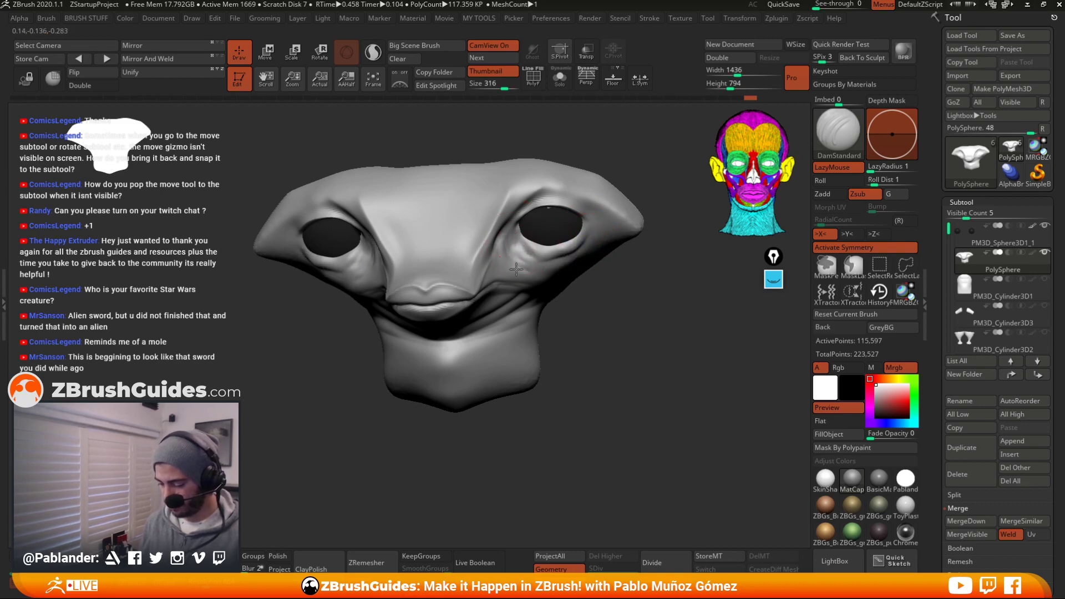
key(space)
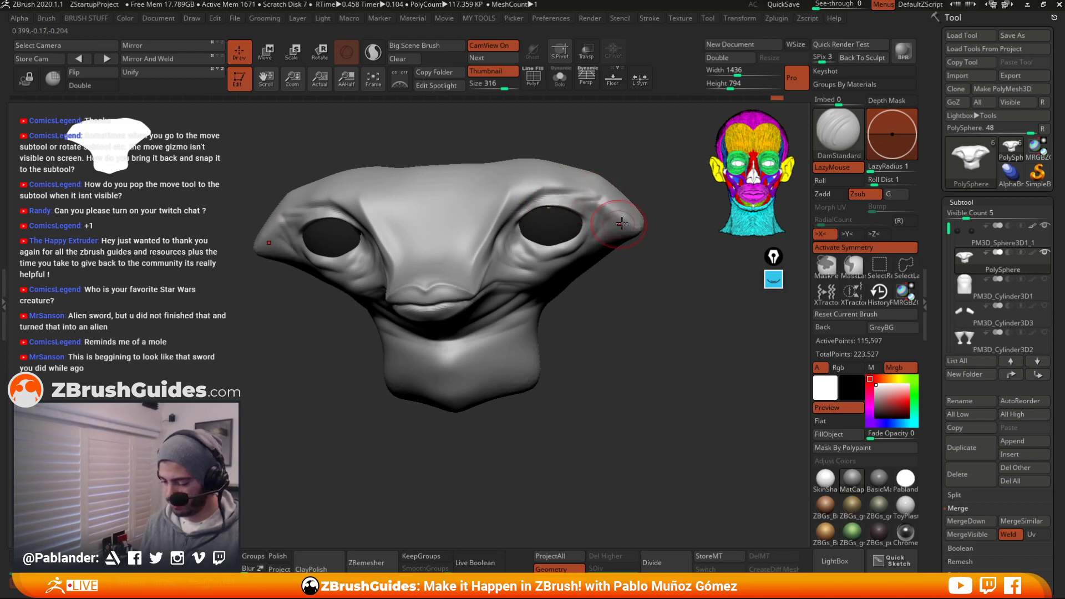
right_drag(629, 254, 579, 356)
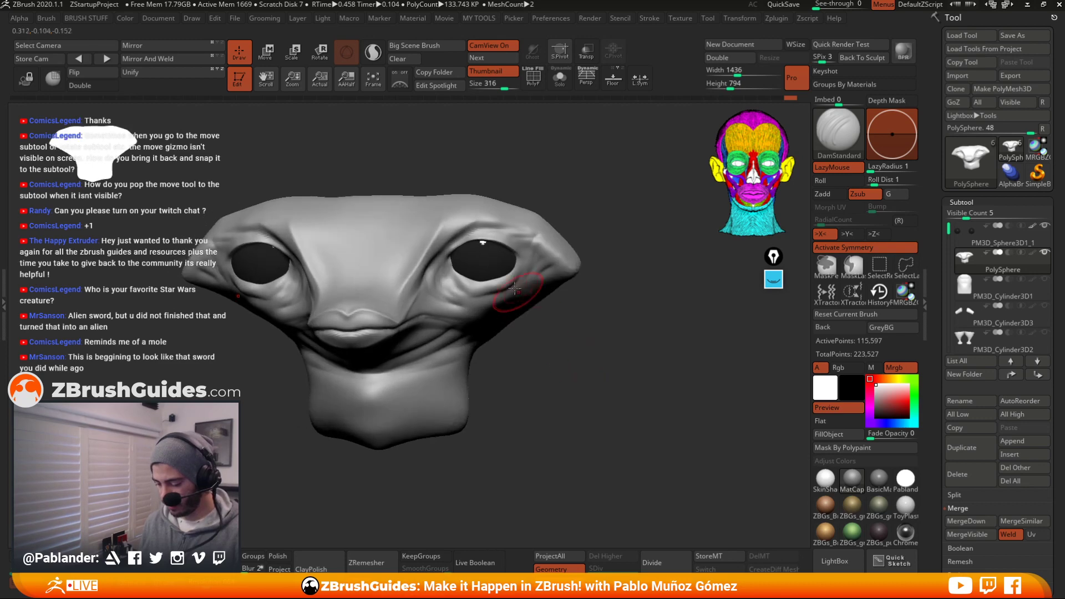
Smooth beneath the eyes and carve long creases from the forehead down to the snout with DamStandard
shift+drag(514, 289, 499, 291)
mouse_move(560, 377)
ctrl+right_down()
mouse_move(556, 347)
mouse_move(623, 286)
ctrl+right_up()
key(space)
right_drag(567, 250, 592, 235)
key(space)
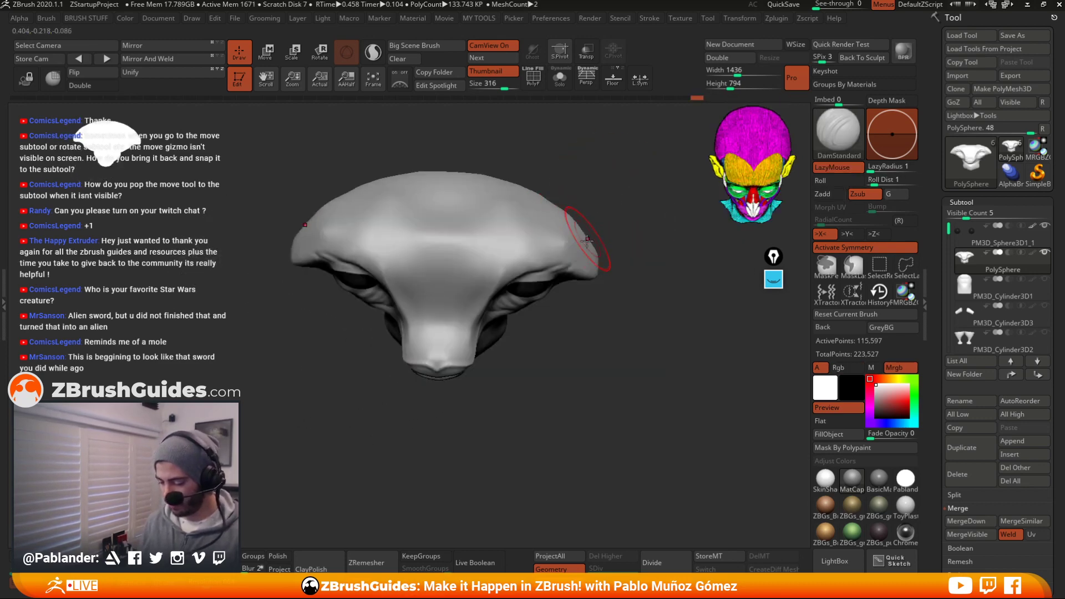
mouse_move(544, 230)
mouse_down()
mouse_move(467, 284)
mouse_move(460, 333)
mouse_up()
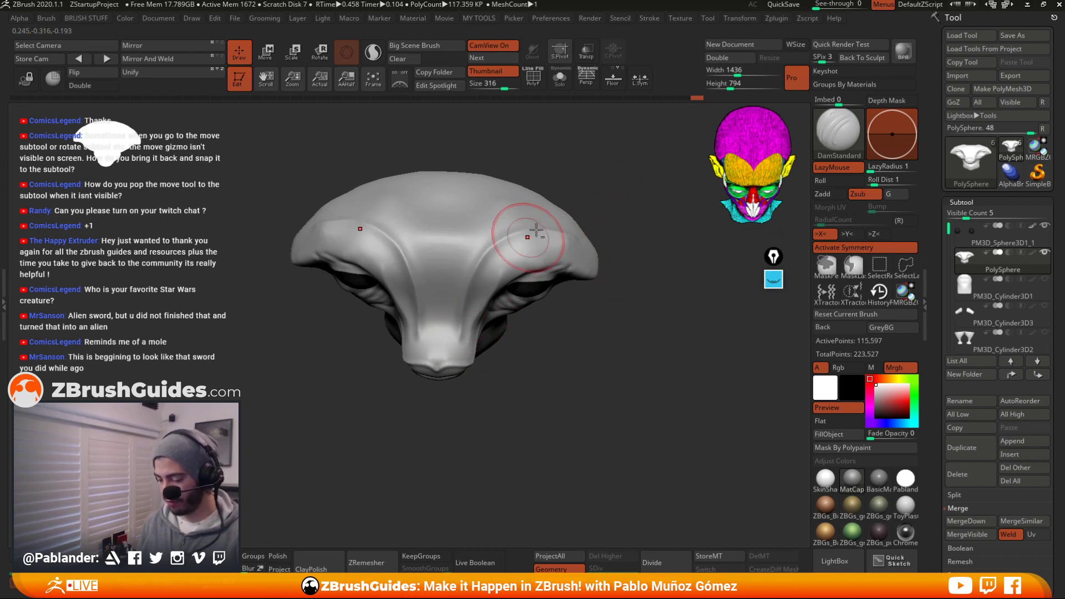
mouse_move(514, 221)
mouse_down()
mouse_move(479, 257)
mouse_move(513, 227)
mouse_up()
right_drag(608, 312, 596, 334)
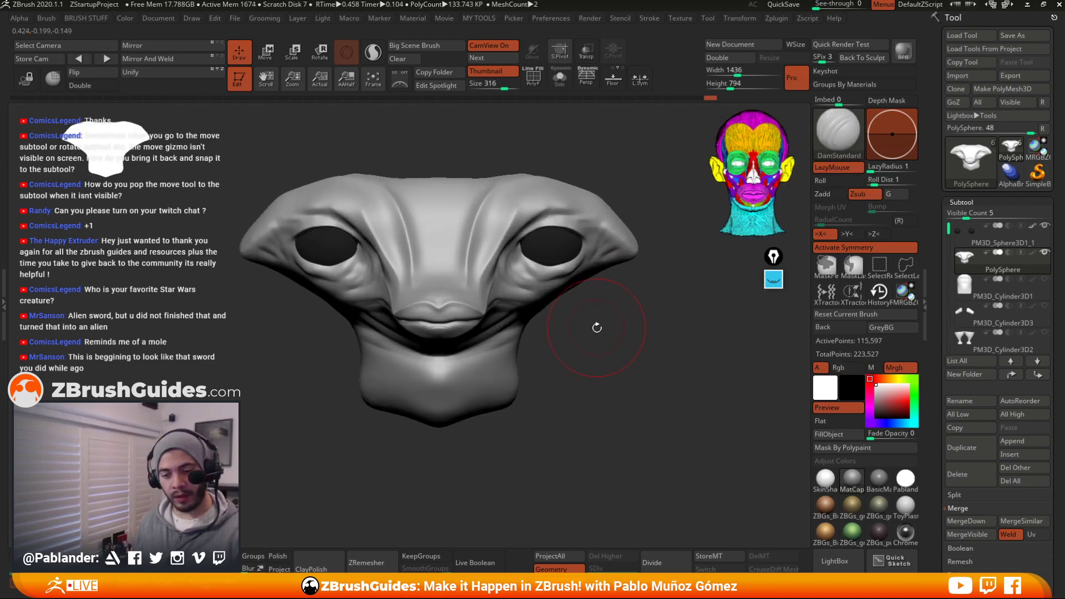
key(space)
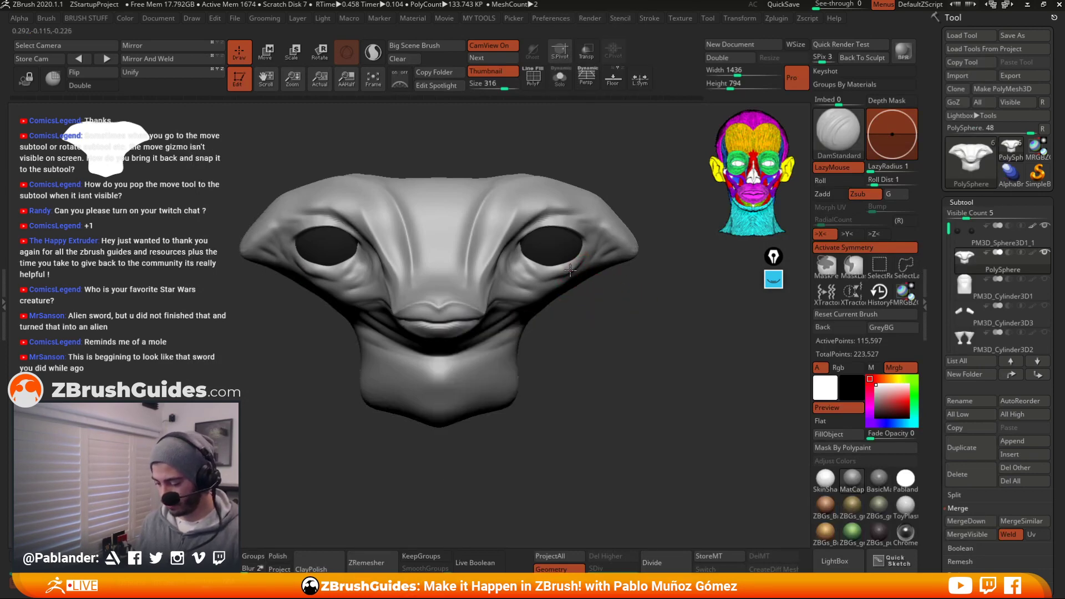
Switch to the Move brush and reduce its draw size for work around the eyes
mouse_move(580, 287)
right_down()
mouse_move(610, 302)
mouse_move(573, 276)
mouse_move(554, 311)
right_up()
key(b)
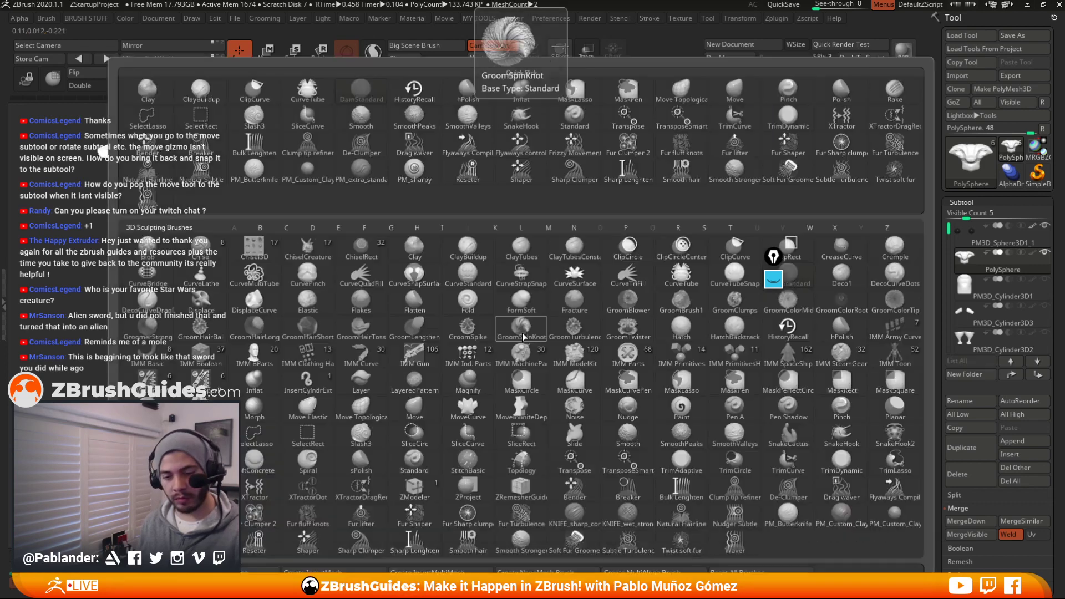
key(d)
key(s)
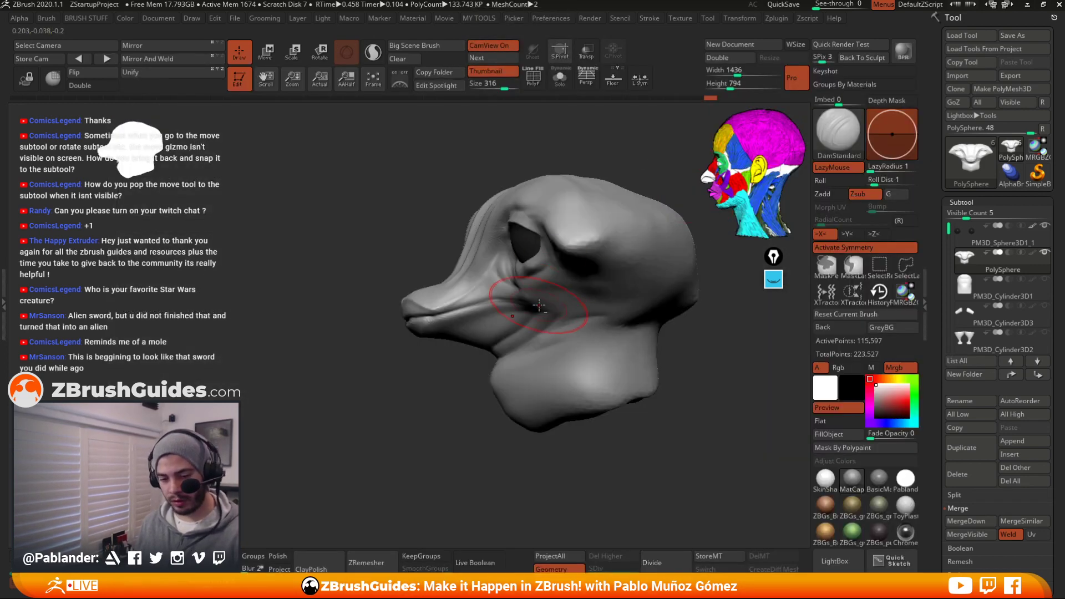
key(b)
key(m)
key(v)
mouse_move(539, 305)
right_down()
mouse_move(488, 279)
mouse_move(381, 361)
right_up()
right_drag(486, 274, 560, 281)
key(space)
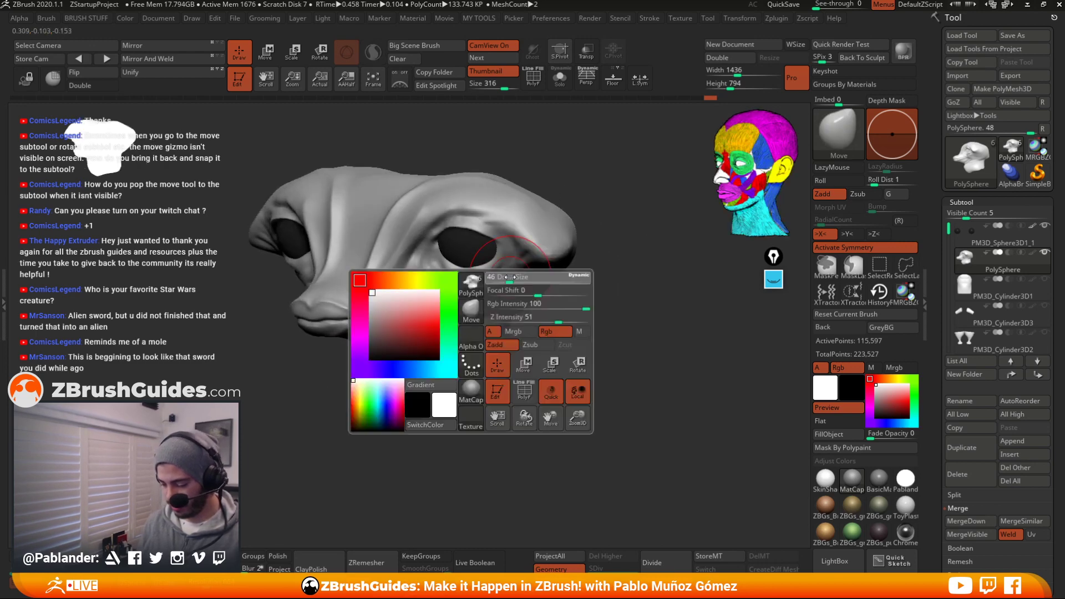
drag(507, 277, 491, 277)
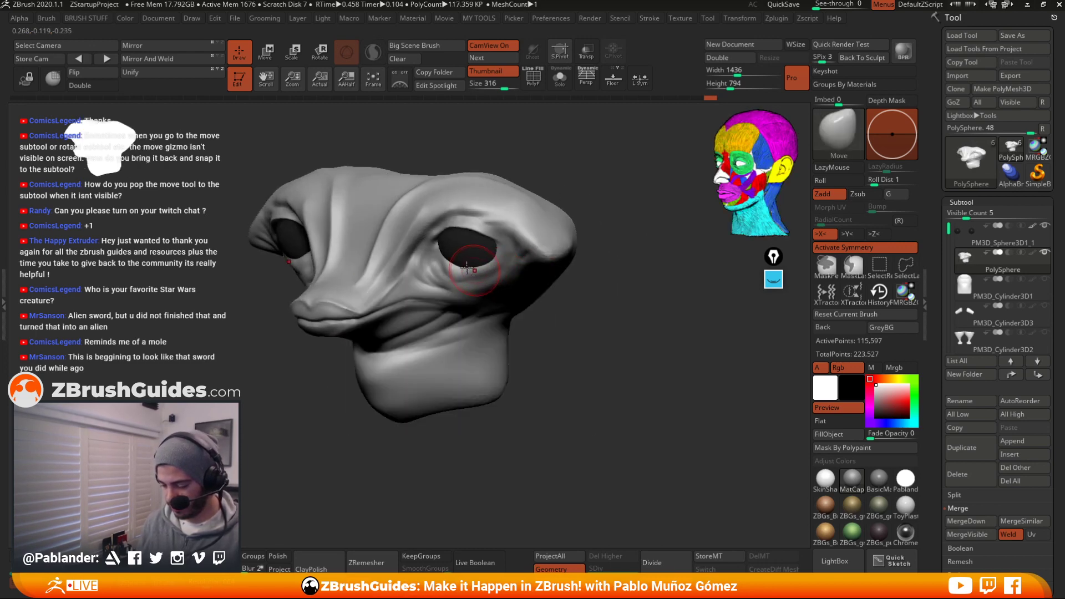
Reshape the upper and lower eyelids around the eyeballs with the Move brush
right_drag(494, 289, 558, 286)
key(space)
mouse_move(494, 277)
mouse_down()
mouse_move(510, 278)
mouse_move(514, 251)
mouse_up()
right_drag(477, 264, 541, 302)
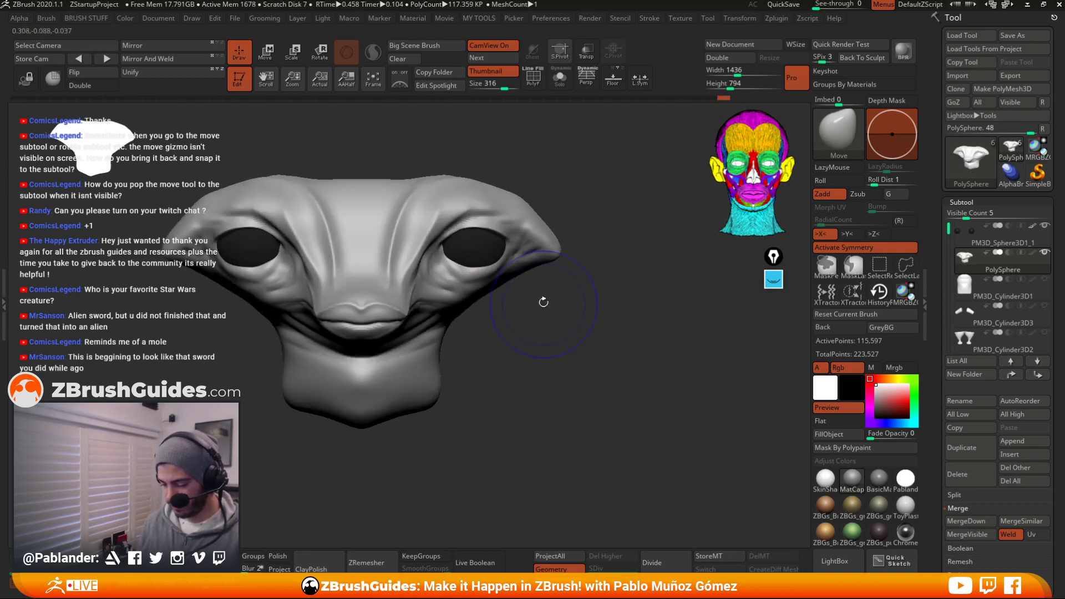
drag(468, 266, 470, 273)
drag(472, 230, 488, 219)
alt+right_drag(565, 189, 587, 192)
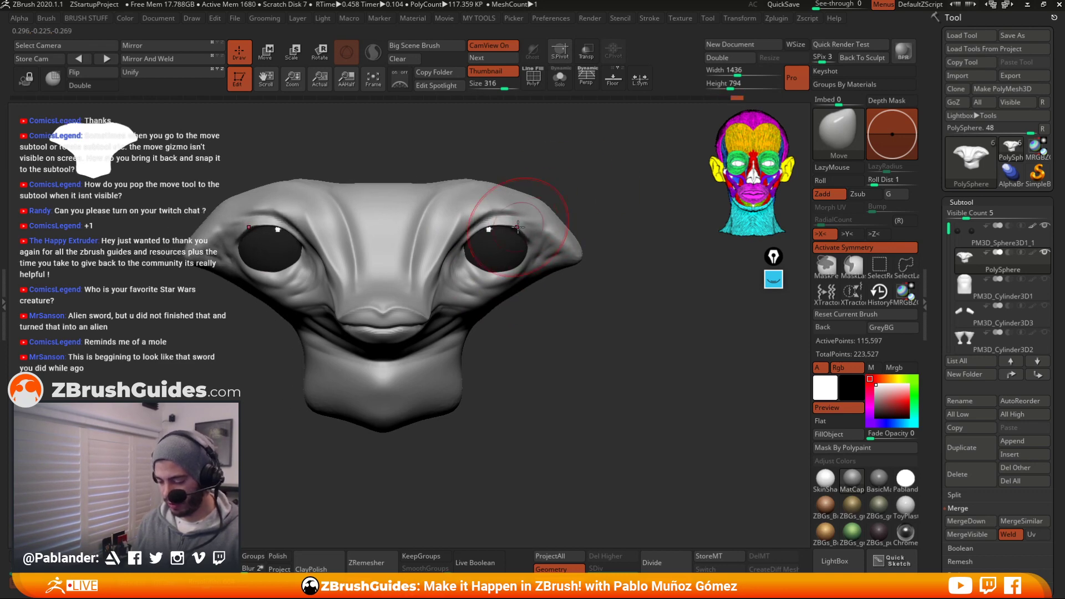
drag(502, 227, 506, 222)
mouse_move(542, 201)
right_down()
mouse_move(485, 246)
mouse_move(504, 232)
mouse_move(508, 256)
right_up()
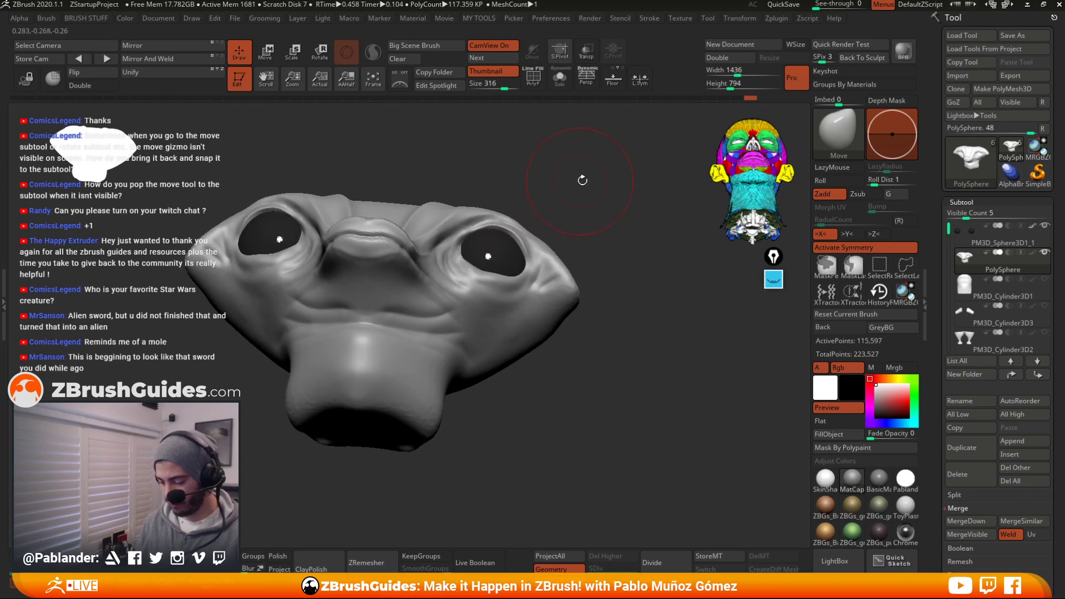
Enlarge the Move brush and reshape the brow and the outer tips of the head from several angles
shift+right_drag(583, 181, 576, 245)
key(space)
drag(549, 257, 564, 257)
mouse_move(548, 199)
mouse_down()
mouse_move(540, 205)
mouse_move(569, 224)
mouse_up()
right_drag(609, 285, 502, 283)
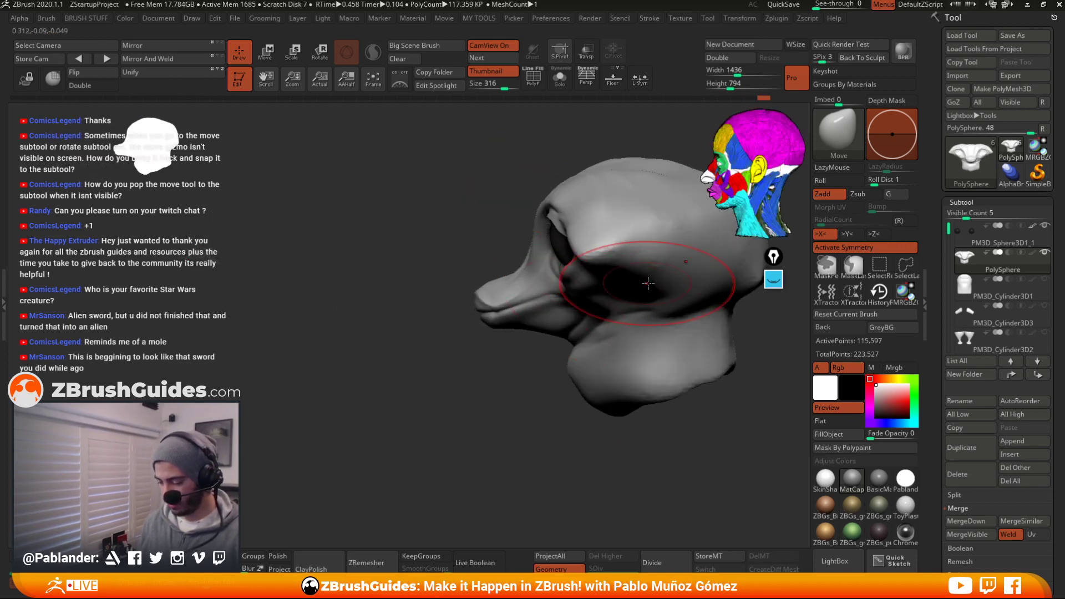
alt+right_drag(646, 283, 533, 271)
drag(533, 271, 528, 250)
right_drag(534, 269, 554, 249)
drag(541, 242, 517, 233)
mouse_move(573, 207)
right_down()
mouse_move(585, 160)
mouse_move(560, 302)
mouse_move(551, 249)
right_up()
drag(510, 233, 537, 178)
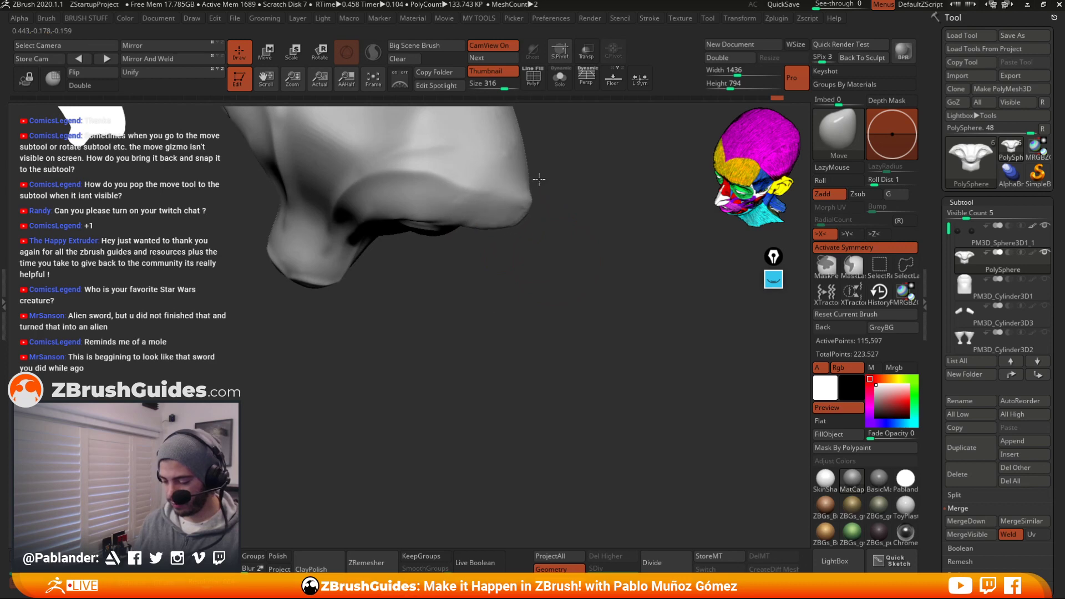
Adjust the rear outer contour of the skull with the Move brush
mouse_move(537, 178)
right_down()
mouse_move(594, 248)
mouse_move(571, 225)
mouse_move(611, 237)
right_up()
mouse_move(612, 294)
ctrl+right_down()
mouse_move(601, 209)
mouse_move(577, 214)
mouse_move(574, 232)
ctrl+right_up()
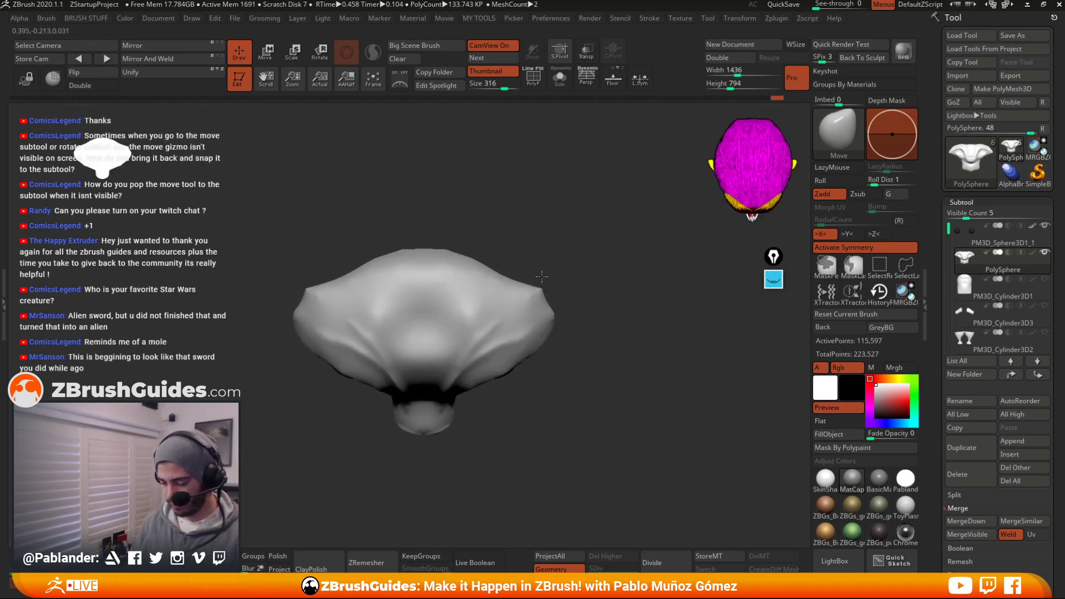
mouse_move(543, 277)
mouse_down()
mouse_move(546, 261)
mouse_move(506, 272)
mouse_move(527, 258)
mouse_up()
mouse_move(591, 355)
right_down()
mouse_move(589, 304)
mouse_move(570, 343)
mouse_move(600, 298)
right_up()
Refine the snout's bridge and the mouth area with the Move brush, checking the profile and front views
key(space)
key(space)
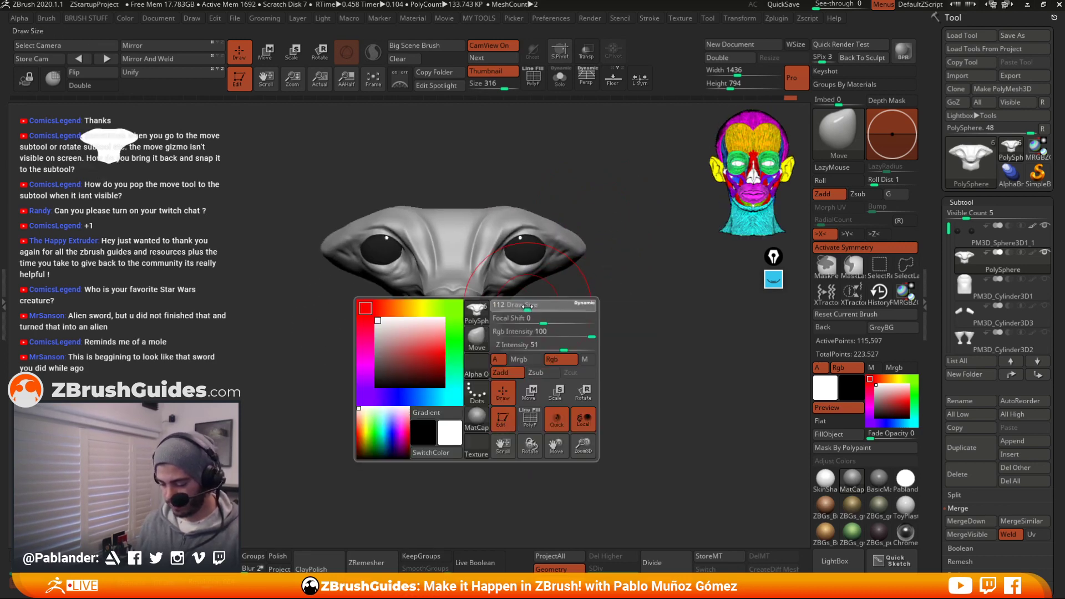
mouse_move(512, 314)
right_down()
mouse_move(532, 302)
mouse_move(494, 309)
mouse_move(544, 301)
mouse_move(566, 313)
right_up()
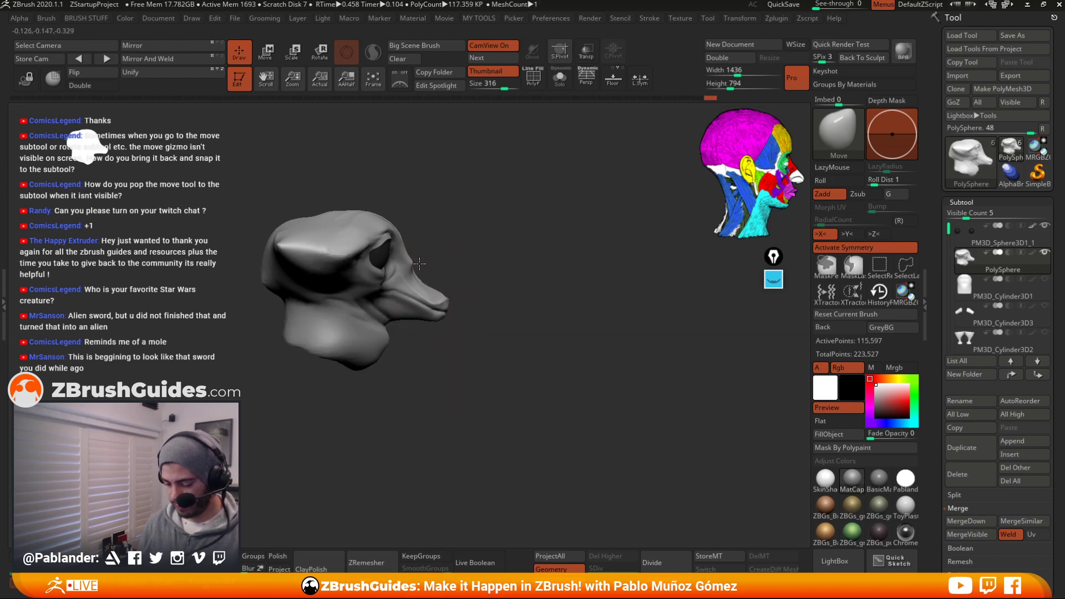
drag(419, 263, 421, 264)
right_drag(477, 267, 360, 261)
key(space)
right_drag(443, 272, 366, 271)
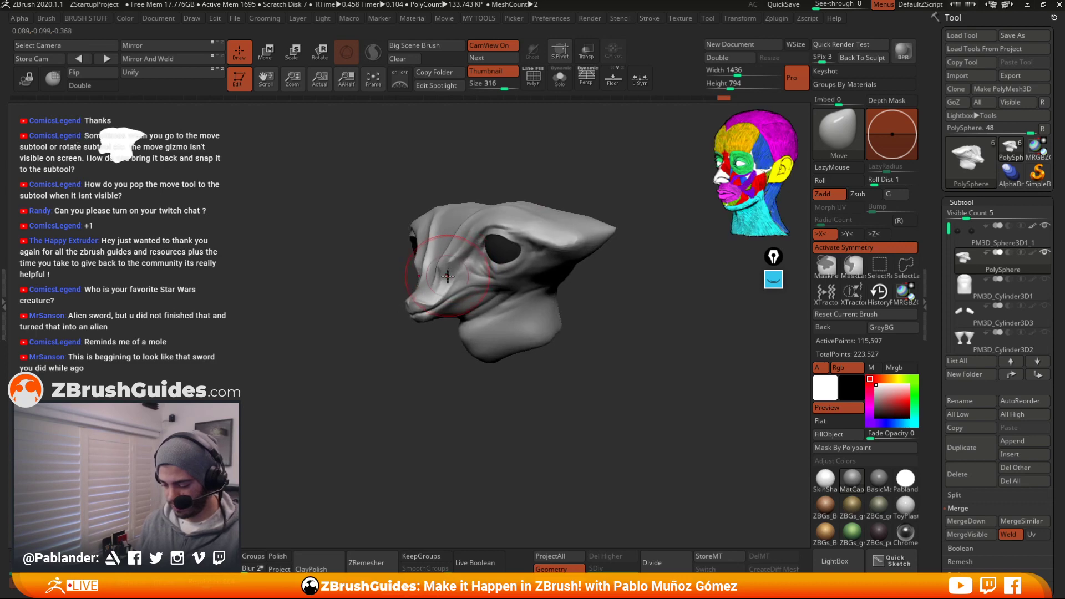
mouse_move(430, 351)
right_down()
mouse_move(444, 304)
mouse_move(554, 294)
mouse_move(542, 333)
right_up()
key(space)
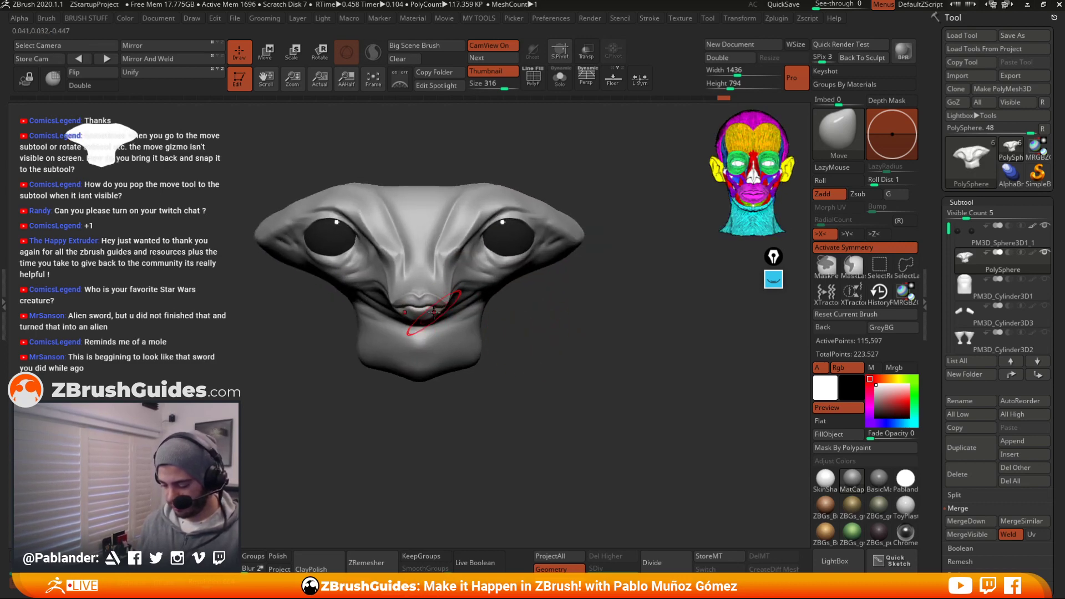
right_drag(434, 313, 436, 316)
mouse_move(524, 295)
right_down()
mouse_move(594, 223)
mouse_move(566, 373)
mouse_move(485, 271)
mouse_move(407, 288)
mouse_move(423, 278)
mouse_move(423, 314)
mouse_move(487, 315)
mouse_move(478, 248)
right_up()
Adjust the Move brush size and nudge the lower eyelids and under-eye bags
alt+right_drag(523, 299, 560, 345)
key(space)
drag(497, 304, 506, 304)
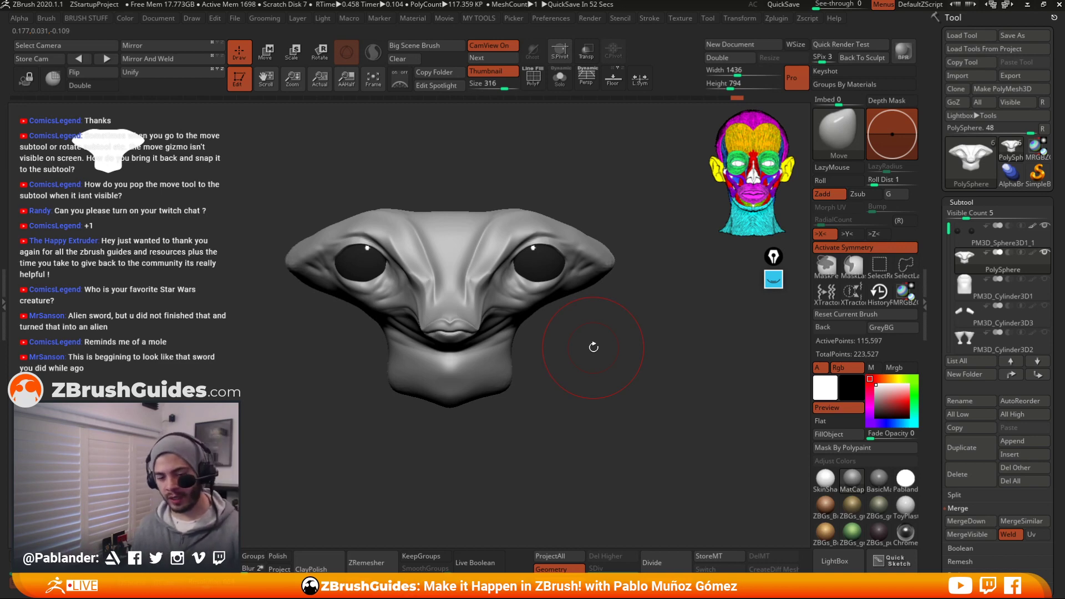
right_drag(502, 327, 560, 328)
key(space)
drag(514, 282, 518, 248)
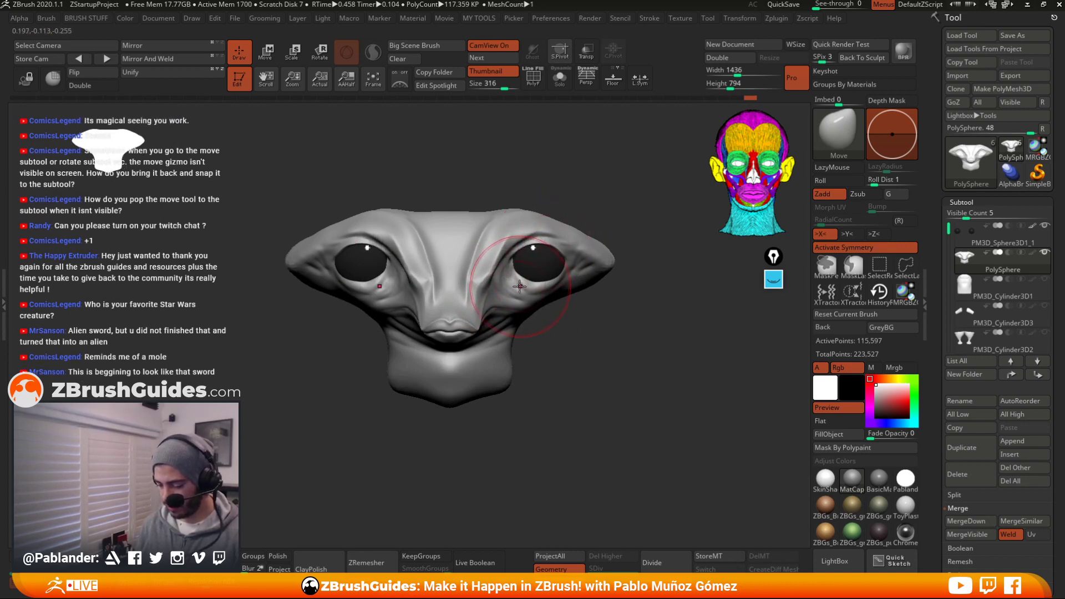
Push the cheeks and the folds beside the mouth into shape with a resized Move brush
key(space)
right_drag(582, 335, 573, 302)
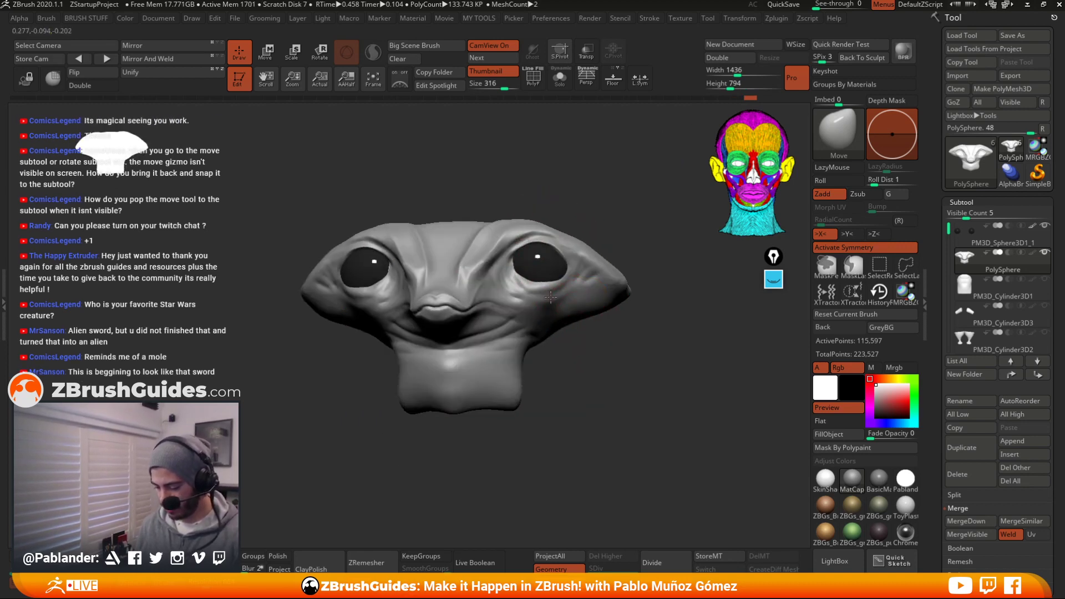
mouse_move(550, 320)
mouse_down()
mouse_move(562, 299)
mouse_move(504, 297)
mouse_up()
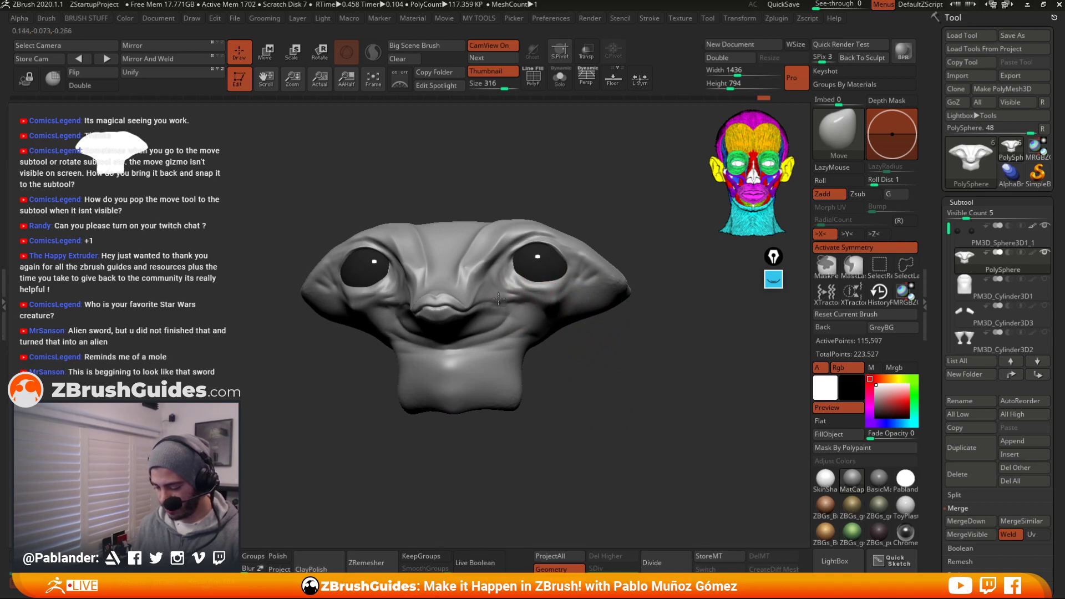
right_drag(504, 296, 501, 304)
mouse_move(565, 327)
right_down()
mouse_move(511, 340)
mouse_move(583, 311)
mouse_move(565, 281)
mouse_move(597, 278)
right_up()
mouse_move(529, 380)
right_down()
mouse_move(601, 380)
mouse_move(571, 302)
mouse_move(610, 363)
mouse_move(563, 332)
right_up()
key(space)
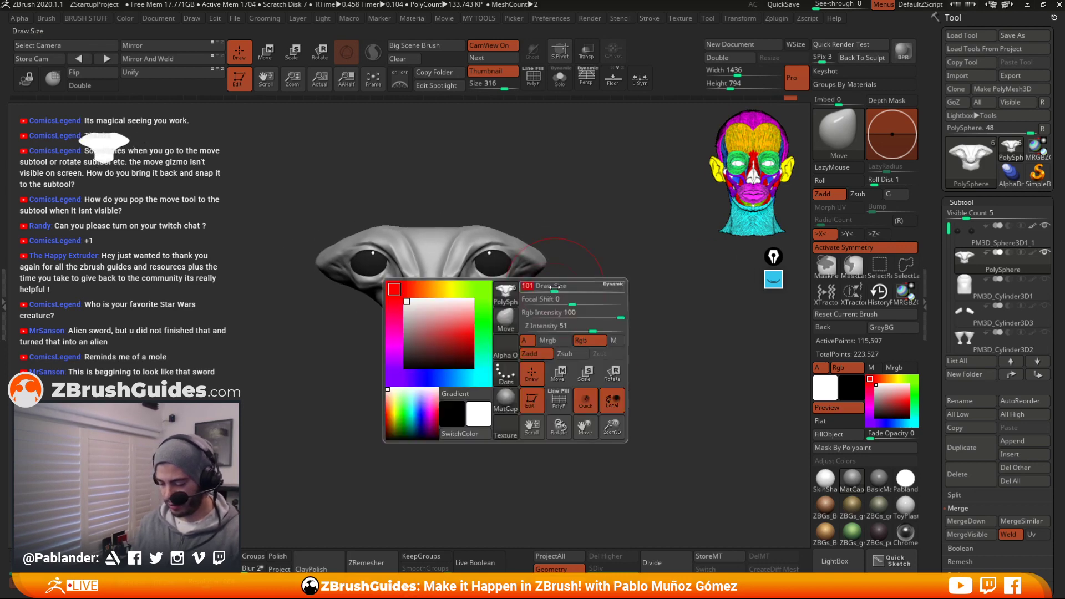
mouse_move(584, 277)
ctrl+right_down()
mouse_move(562, 338)
mouse_move(630, 343)
ctrl+right_up()
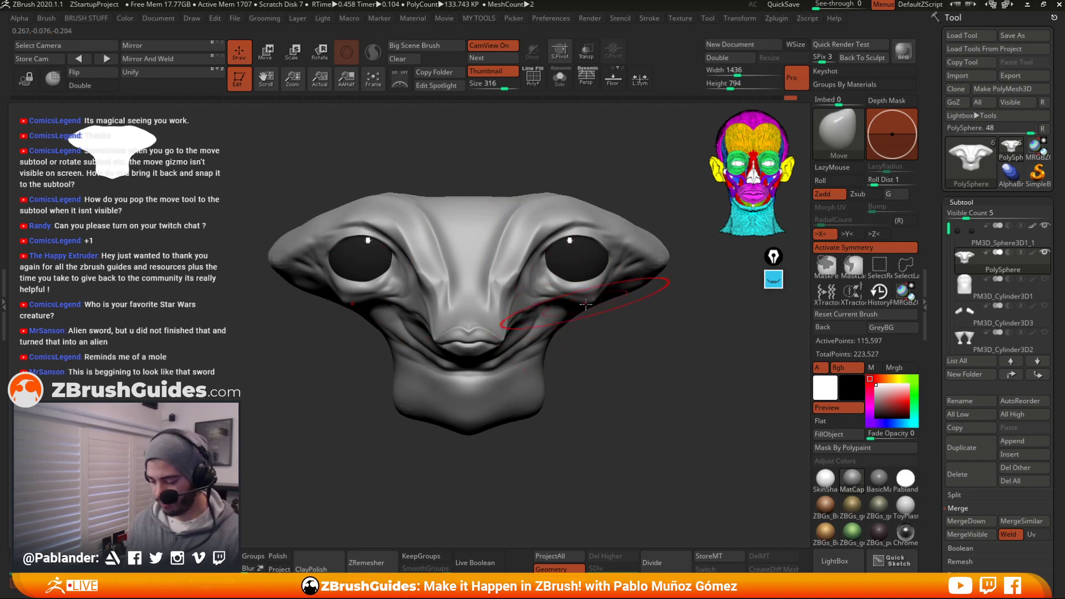
alt+right_drag(753, 297, 708, 304)
Circle the silhouette thumbnail with the screen annotation pen and draw an arrow pointing at it
click(773, 280)
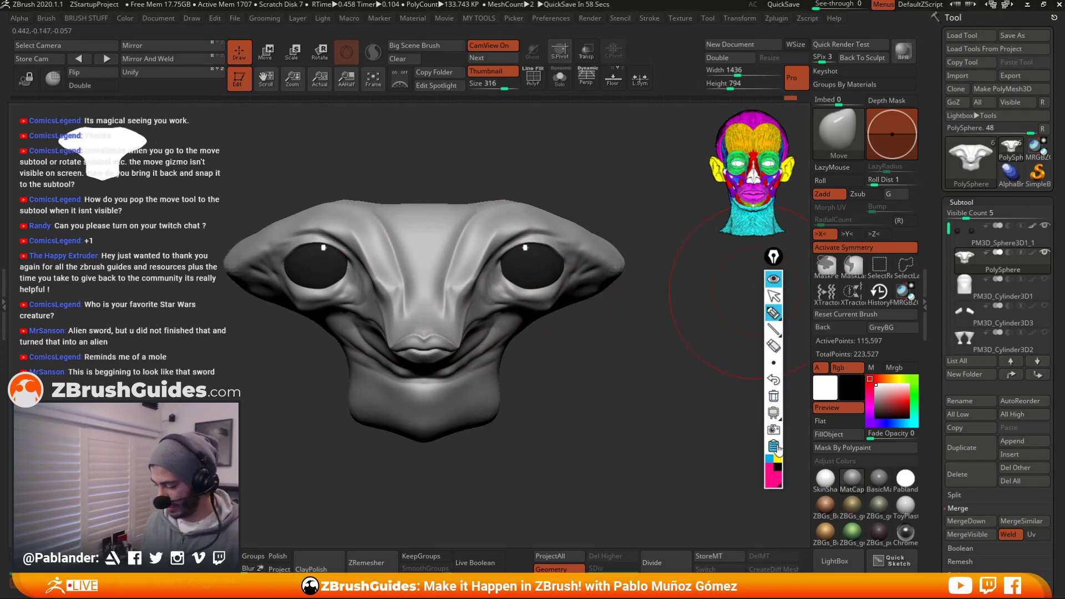
mouse_move(772, 314)
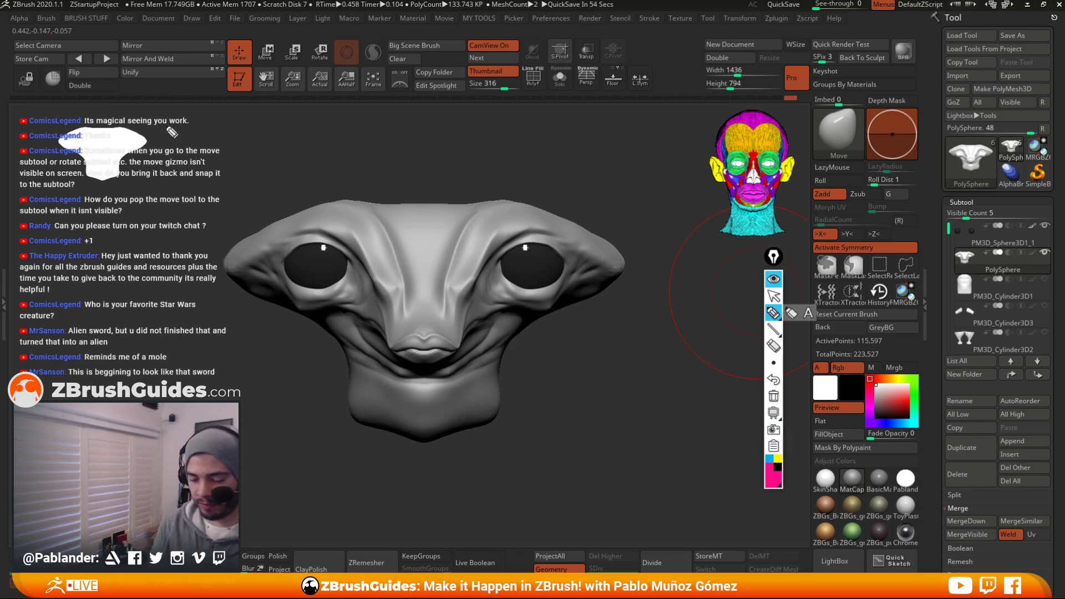
drag(172, 132, 166, 115)
mouse_move(495, 137)
mouse_down()
mouse_move(333, 139)
mouse_move(286, 158)
mouse_up()
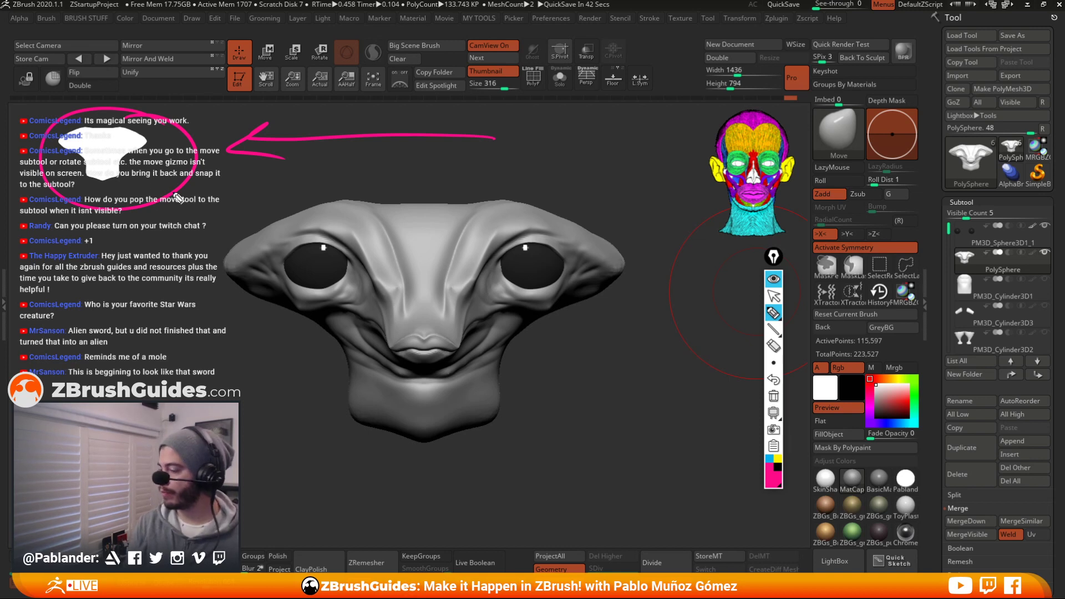
Stop annotating and toggle the silhouette thumbnail on and off, leaving it hidden
click(773, 296)
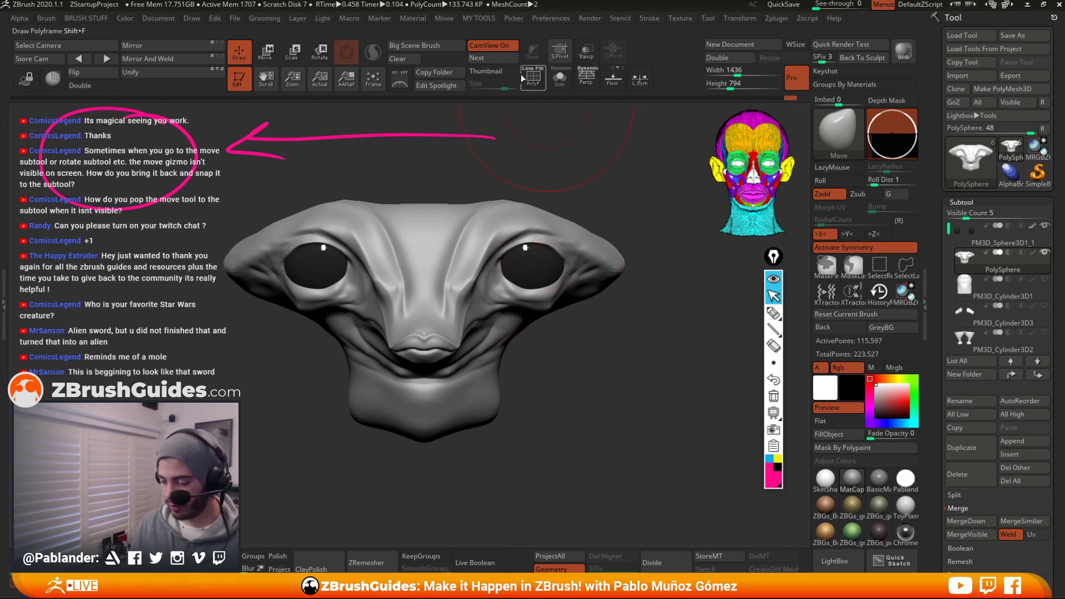
click(492, 71)
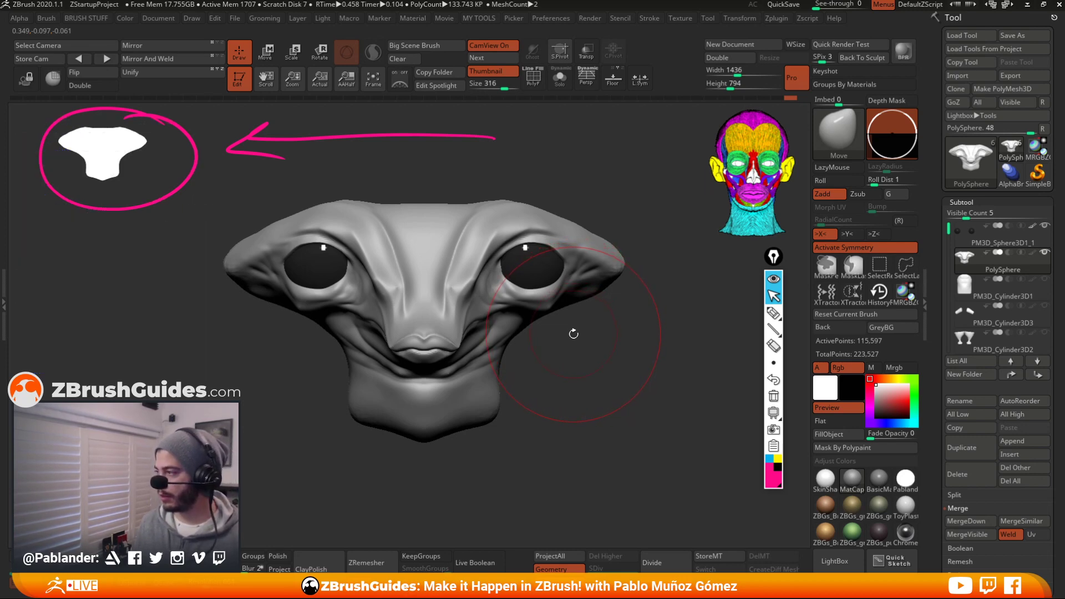
click(481, 73)
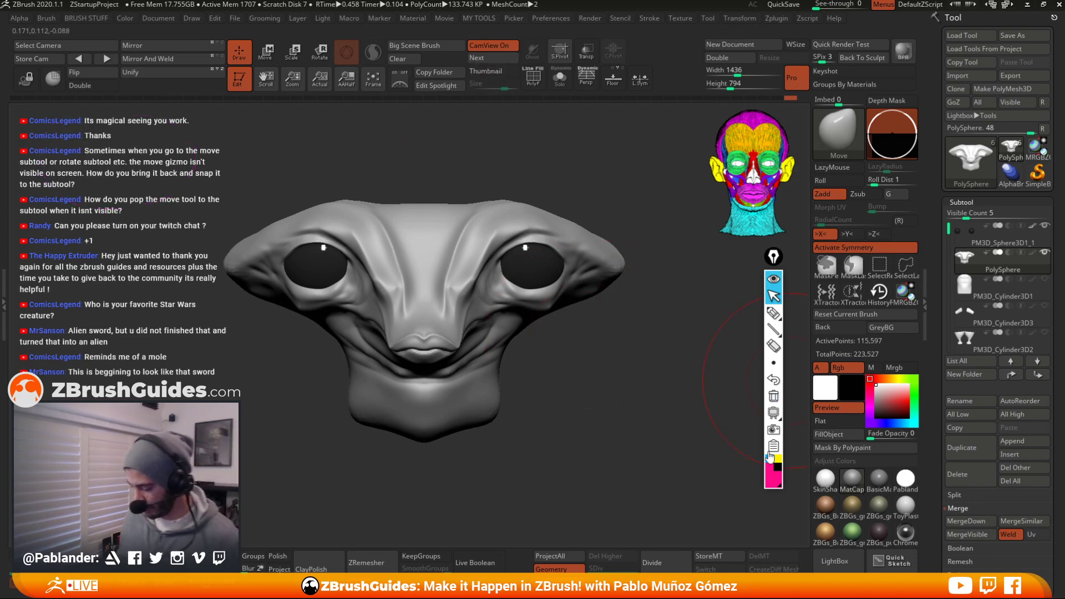
Trace the head's outline and cheek contours with the annotation pen, then erase the marks and hide the annotation tools
click(774, 313)
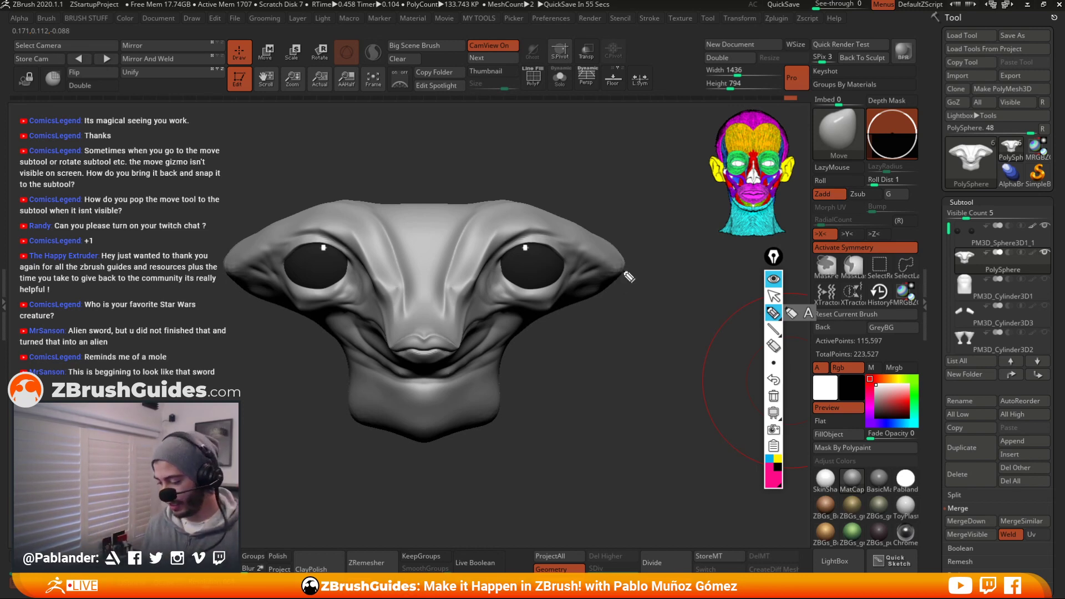
mouse_move(425, 203)
mouse_down()
mouse_move(502, 202)
mouse_move(576, 227)
mouse_up()
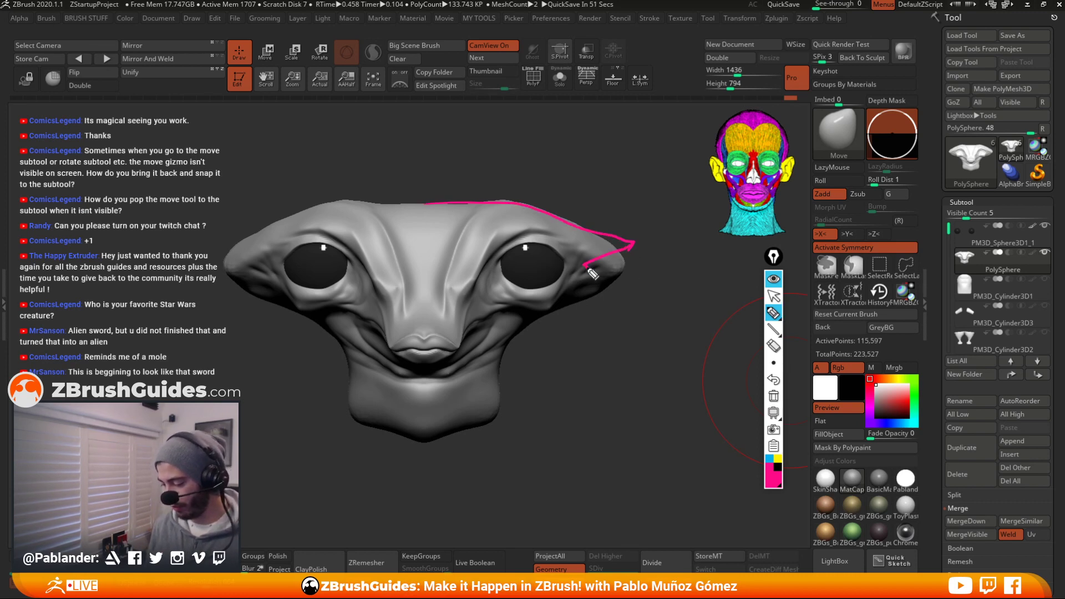
mouse_move(591, 273)
mouse_down()
mouse_move(592, 296)
mouse_move(548, 318)
mouse_up()
mouse_move(549, 315)
mouse_down()
mouse_move(518, 304)
mouse_move(467, 322)
mouse_move(483, 340)
mouse_move(490, 419)
mouse_up()
mouse_move(427, 203)
mouse_down()
mouse_move(252, 238)
mouse_move(213, 257)
mouse_up()
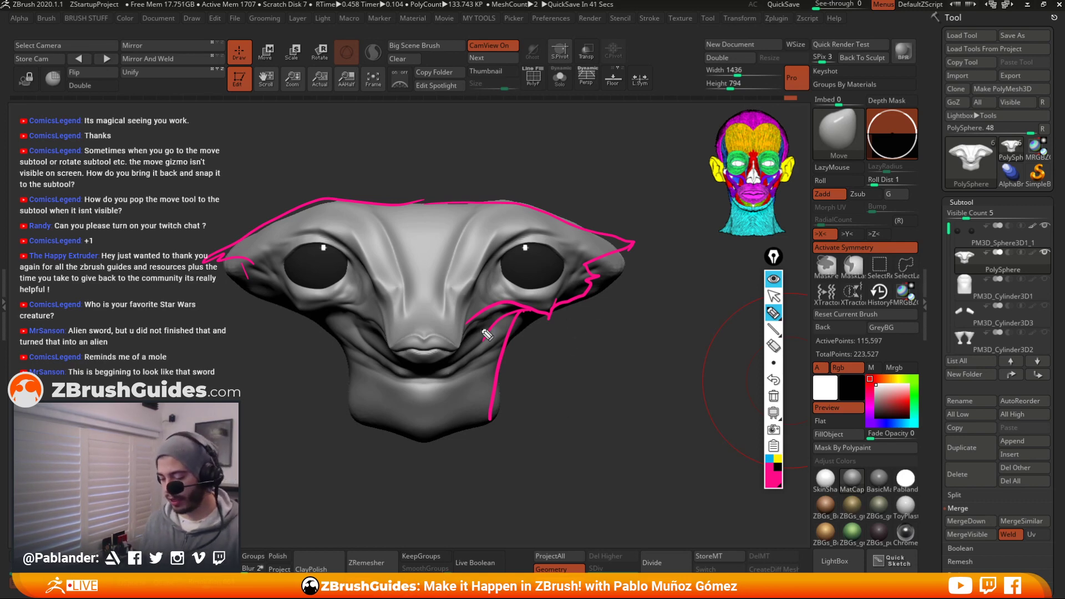
click(773, 395)
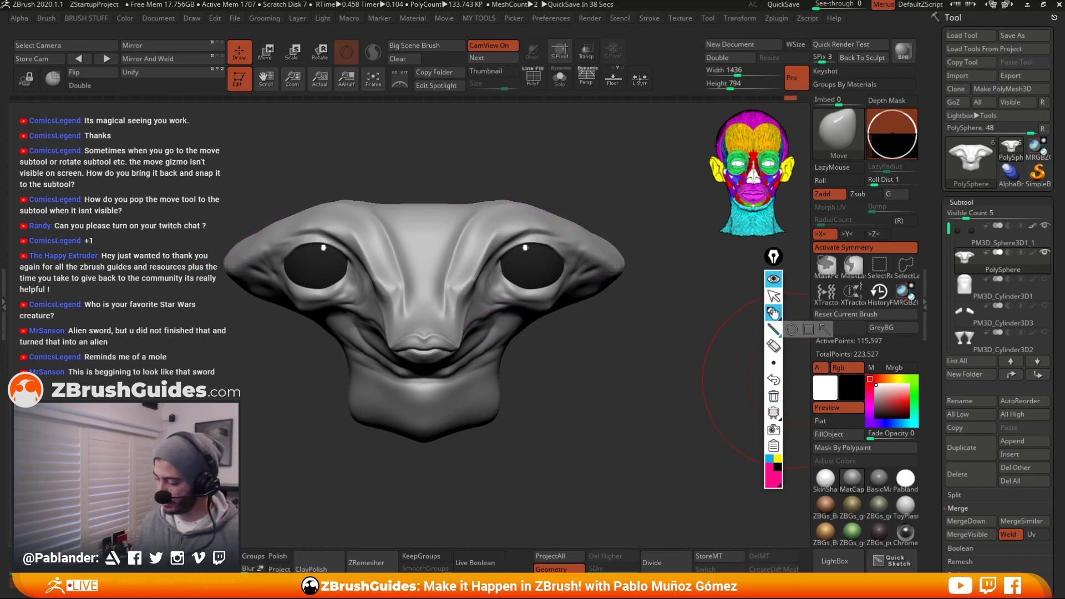
click(773, 295)
click(774, 279)
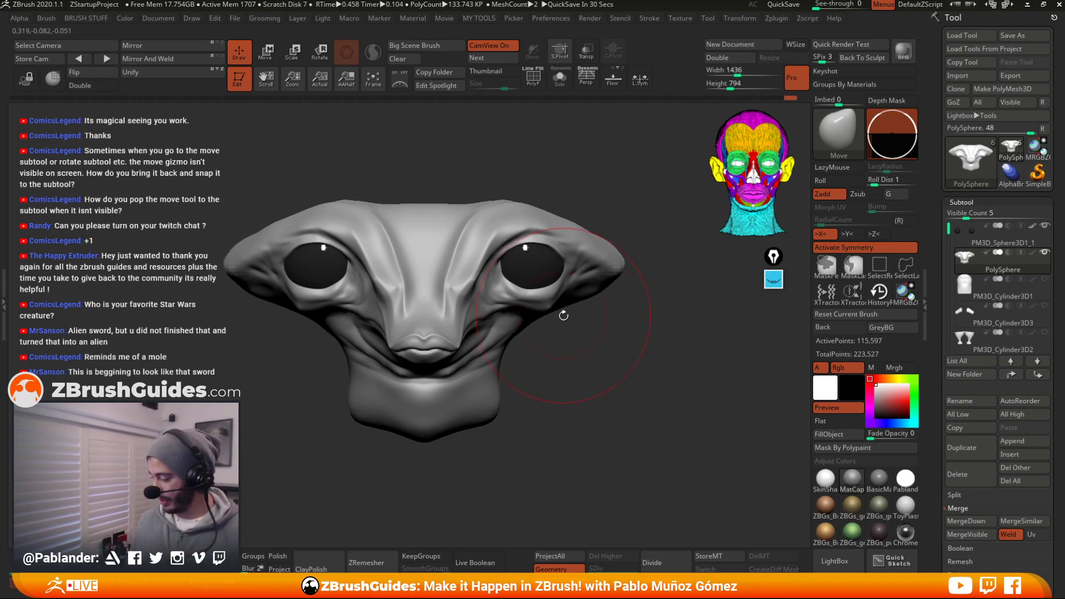
Mask the inside of the eye sockets with the head isolated, clear the mask and show the eyes again
key(space)
mouse_move(605, 196)
mouse_down()
mouse_move(591, 197)
mouse_move(608, 199)
mouse_up()
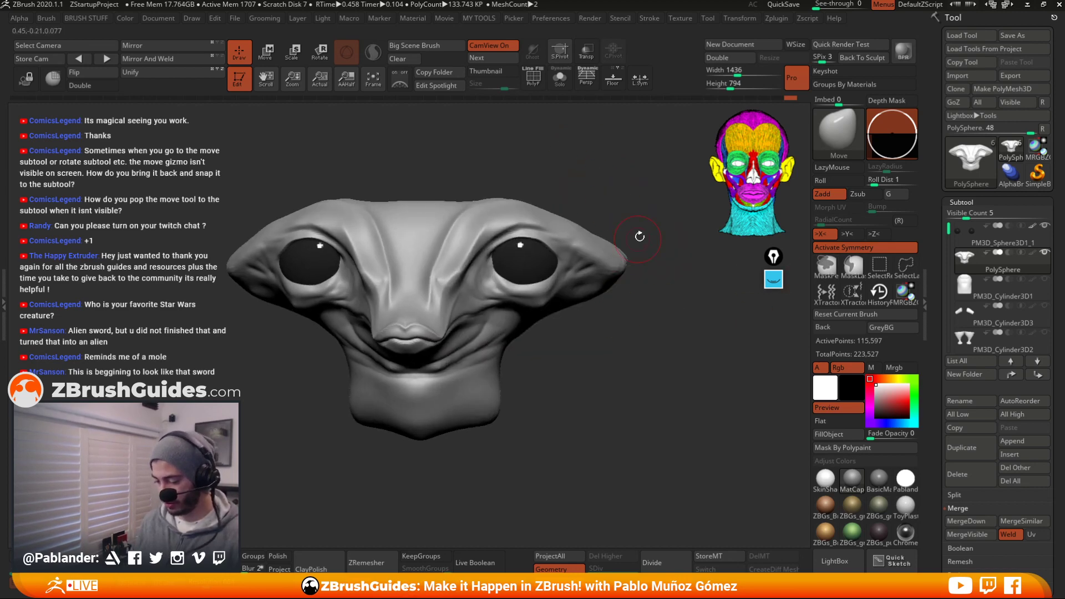
alt+drag(639, 237, 630, 274)
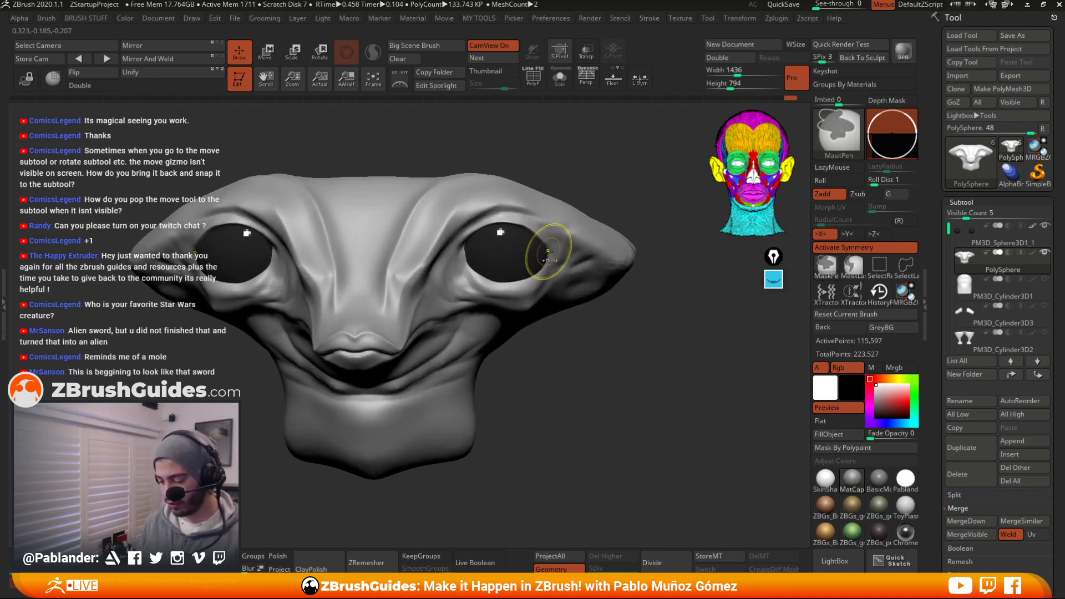
mouse_move(549, 247)
ctrl+mouse_down()
mouse_move(536, 224)
mouse_move(488, 211)
mouse_move(467, 265)
mouse_move(539, 250)
mouse_move(466, 283)
mouse_move(488, 280)
mouse_move(506, 245)
ctrl+mouse_up()
key(alt+s)
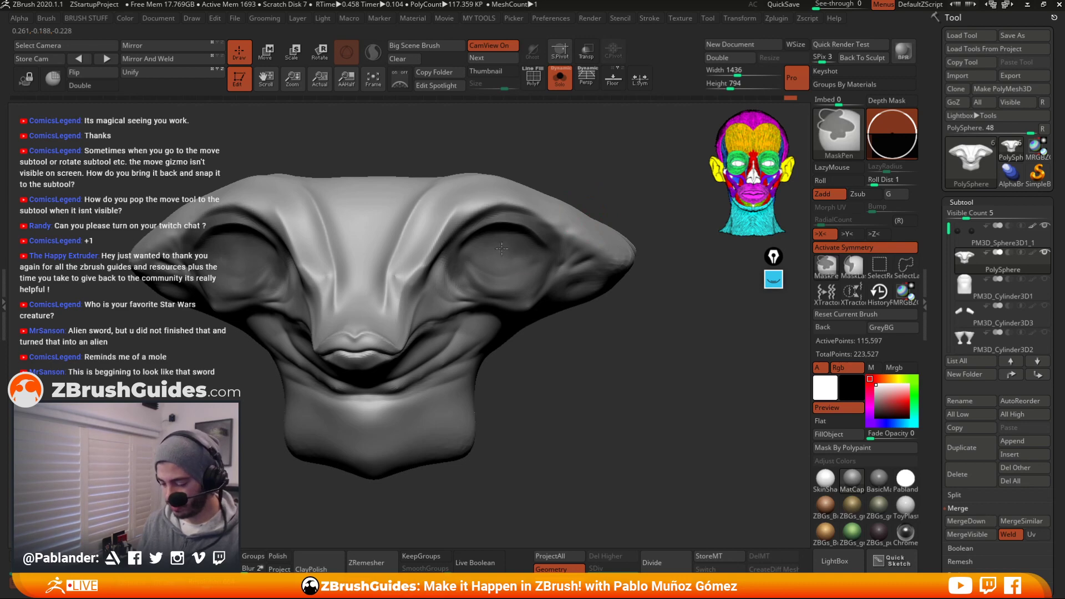
ctrl+click(610, 216)
ctrl+click(625, 209)
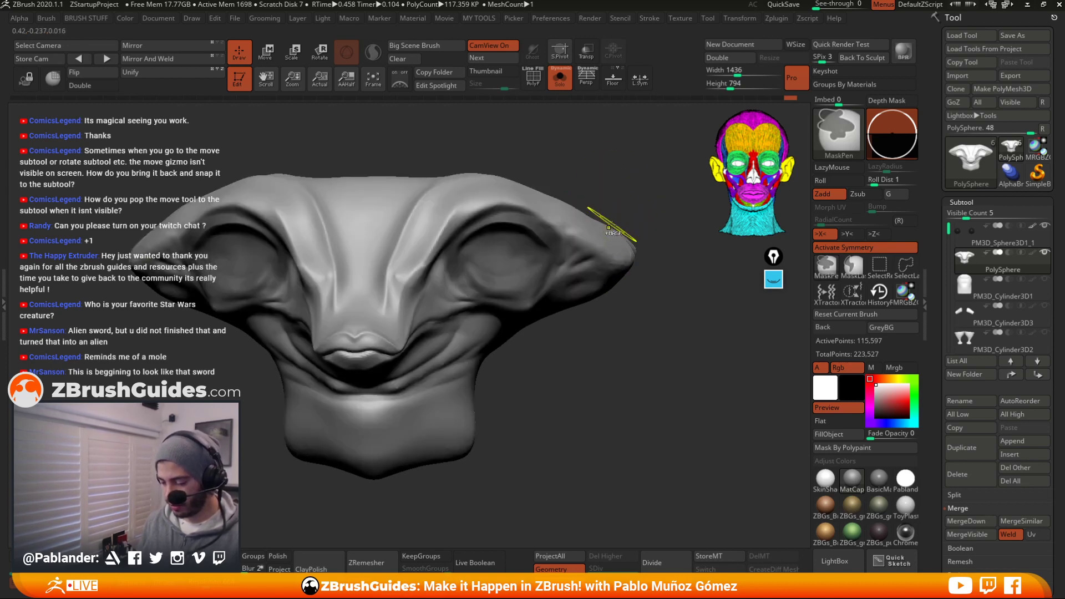
ctrl+drag(624, 205, 644, 220)
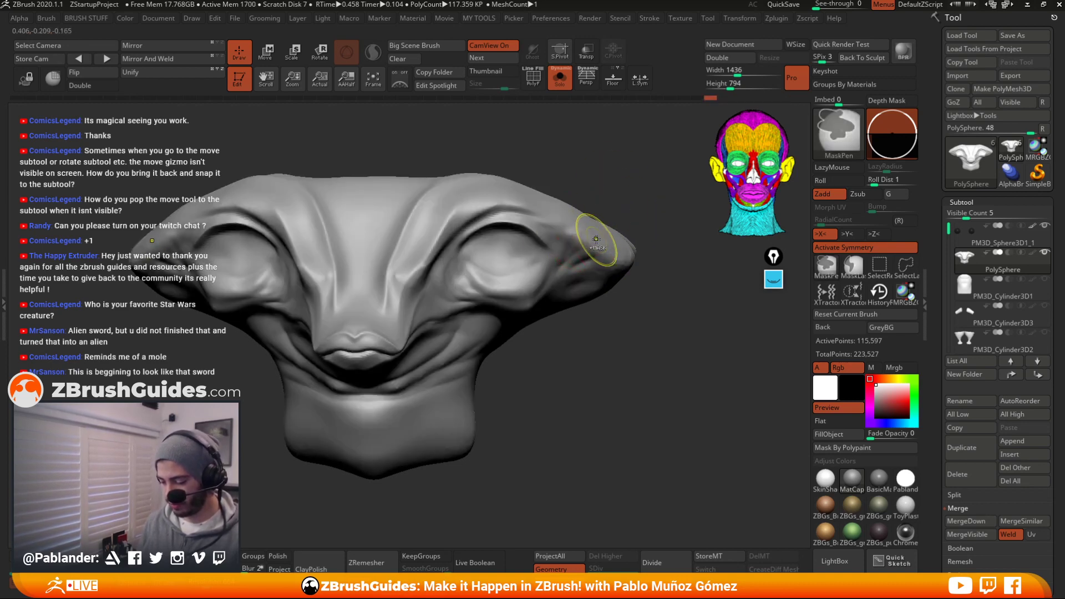
key(alt+s)
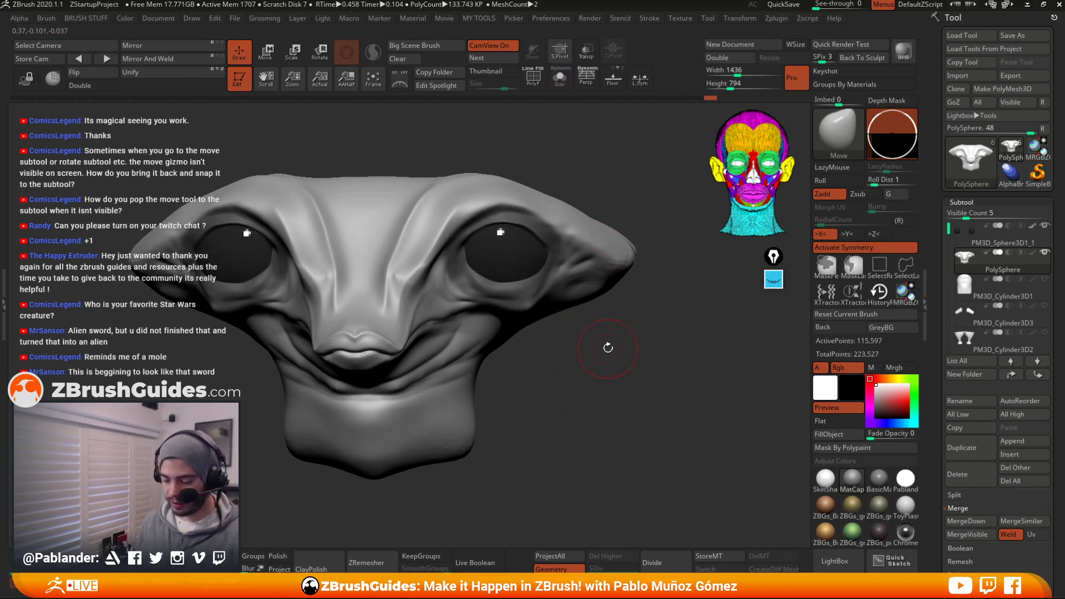
Reshape the head's silhouette with a large Move brush, pulling its outer ends up into pointed corners above the eyes
key(ctrl)
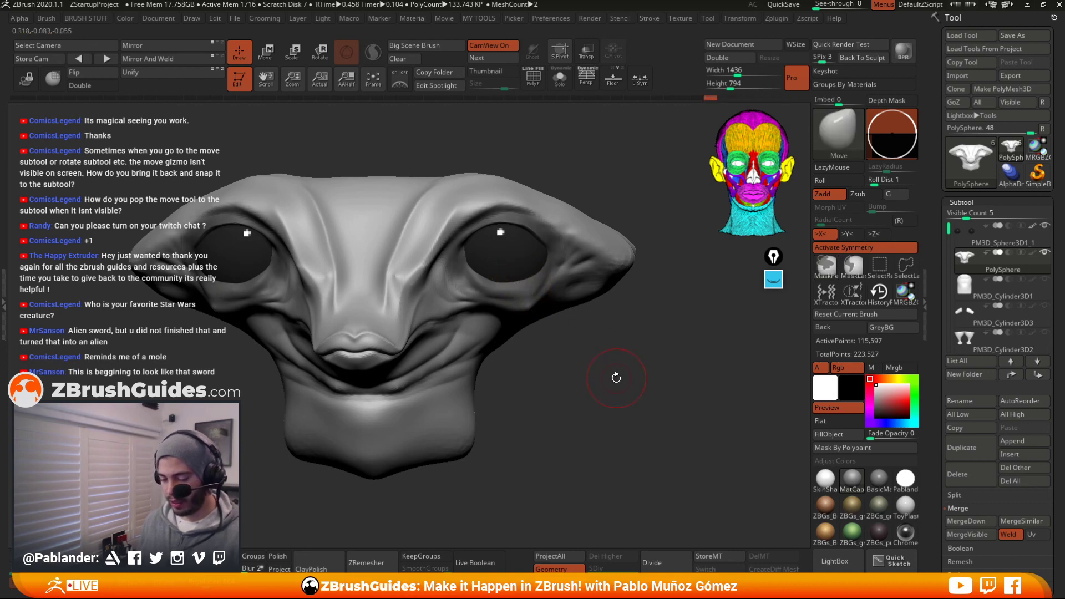
key(space)
drag(620, 350, 646, 351)
alt+drag(625, 387, 597, 328)
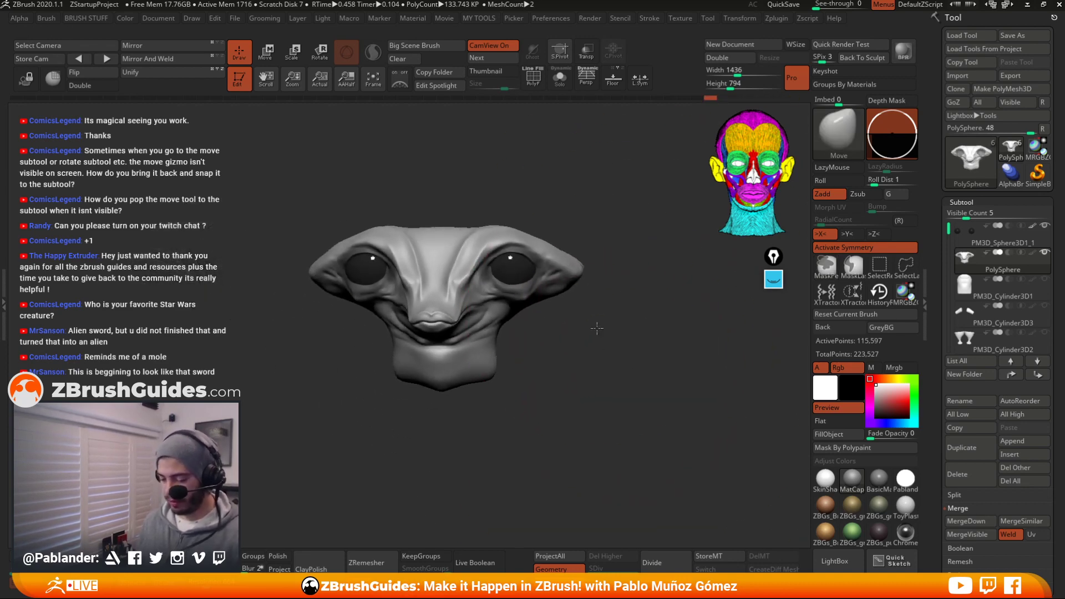
shift+right_drag(511, 280, 505, 280)
alt+drag(540, 319, 551, 336)
mouse_move(542, 259)
alt+mouse_down()
mouse_move(630, 207)
mouse_move(525, 234)
mouse_move(603, 176)
alt+mouse_up()
mouse_move(555, 299)
alt+mouse_down()
mouse_move(591, 412)
mouse_move(570, 385)
mouse_move(555, 384)
mouse_move(565, 392)
mouse_move(597, 376)
mouse_move(601, 388)
mouse_move(584, 370)
alt+mouse_up()
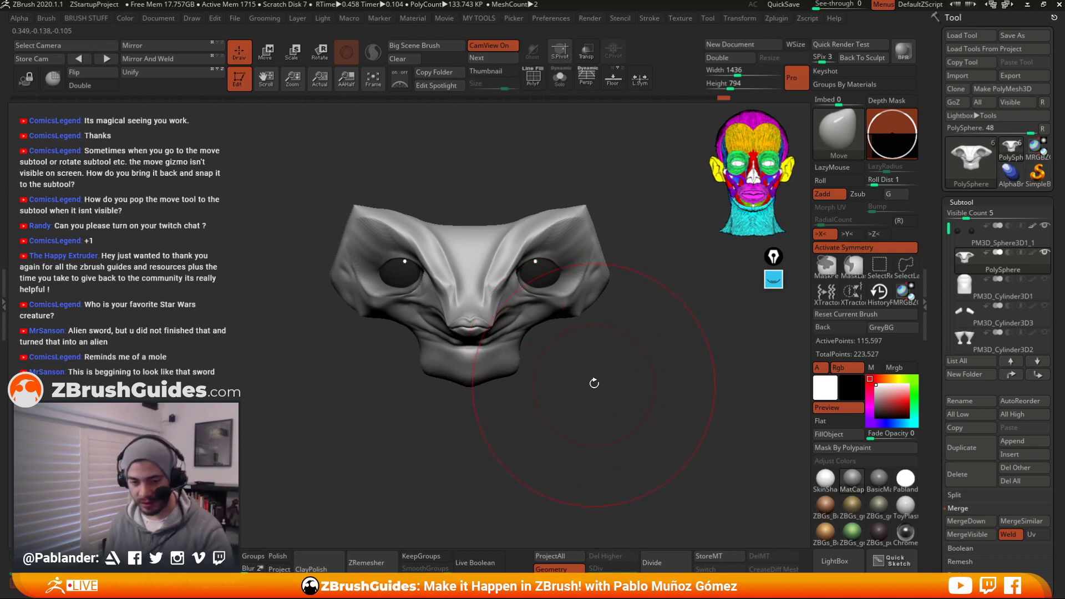
Show the whole body and examine the new head shape from the front and side, both isolated and against the body
shift+click(1045, 279)
alt+drag(657, 333, 571, 417)
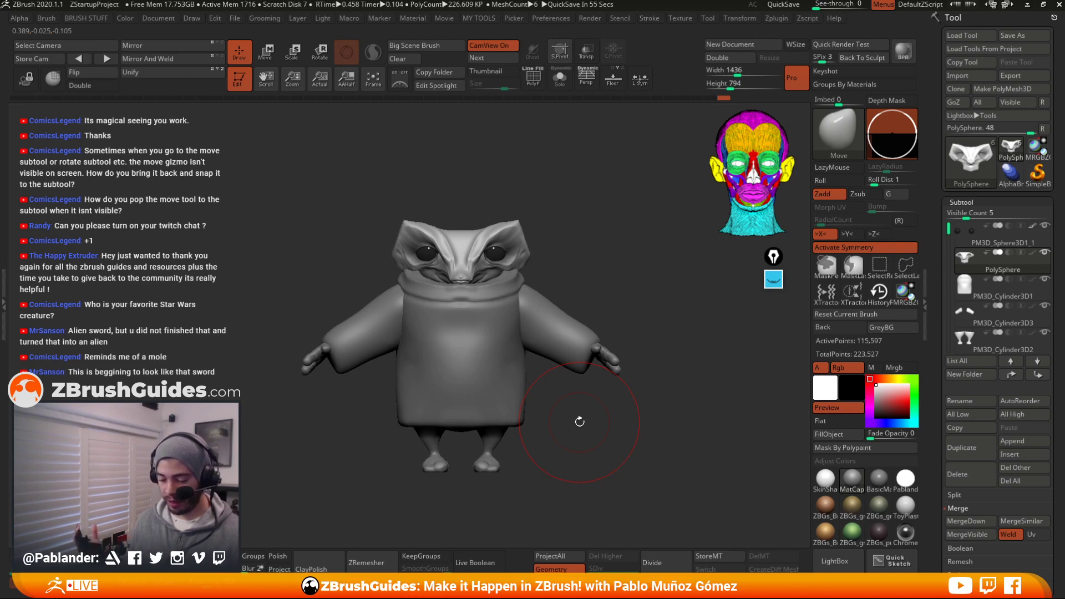
drag(619, 263, 626, 318)
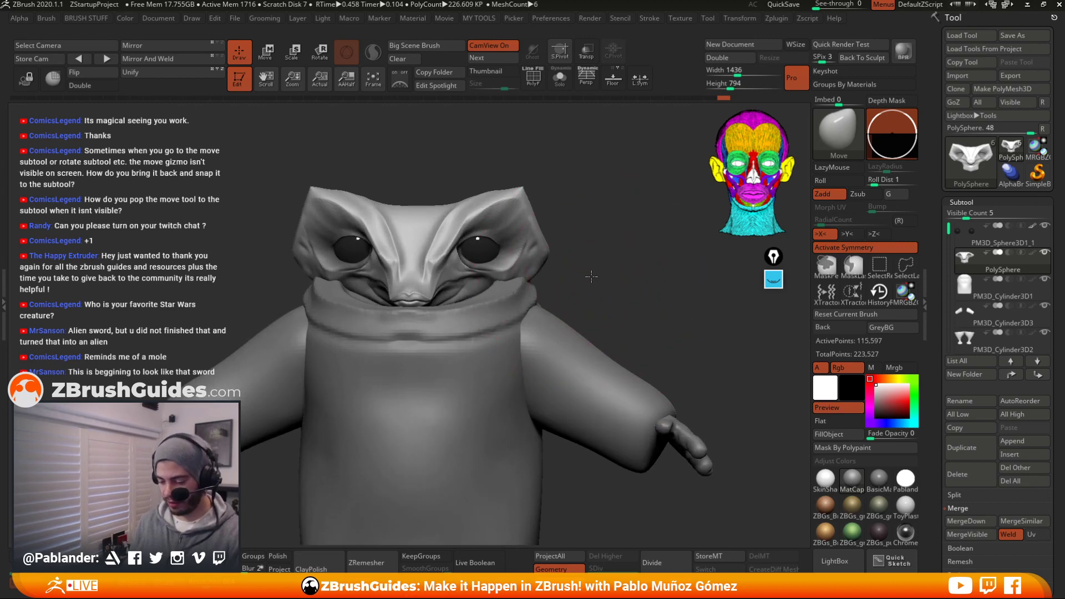
drag(591, 276, 546, 280)
key(alt+shift+s)
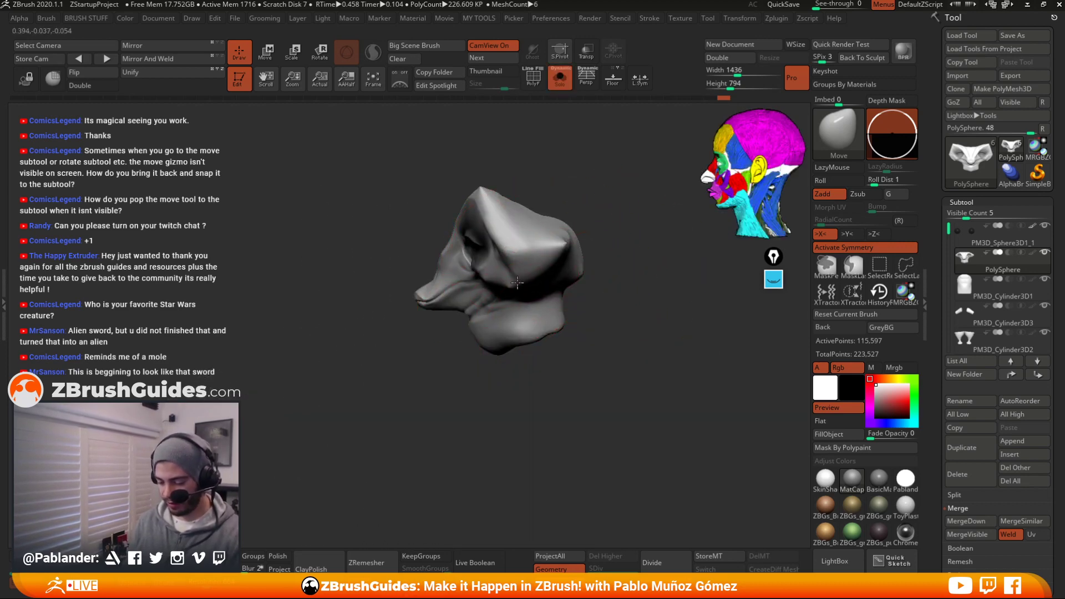
drag(583, 266, 628, 245)
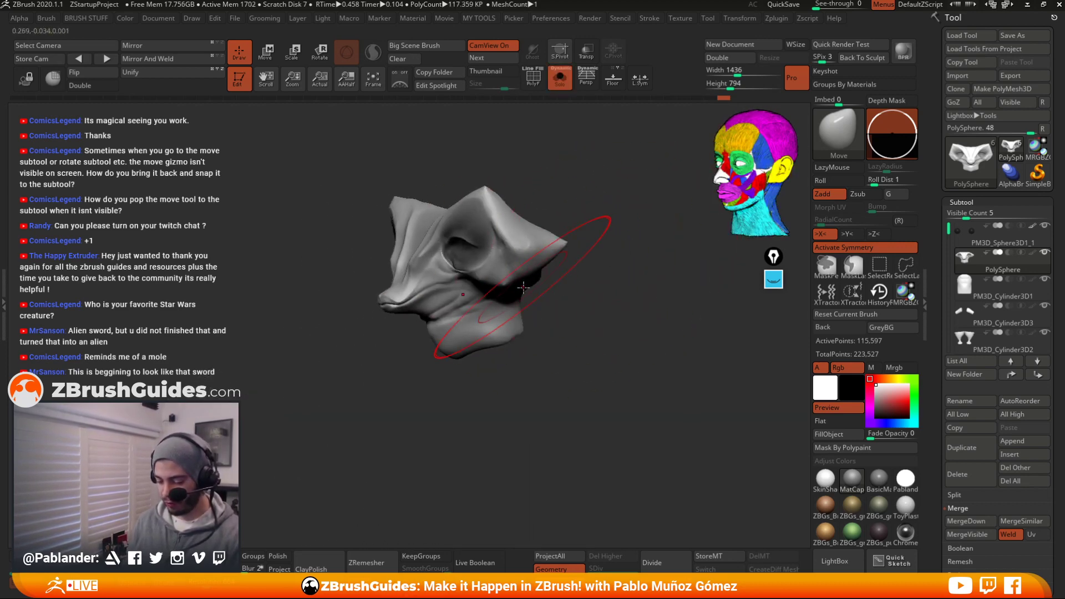
mouse_move(566, 285)
mouse_down()
mouse_move(547, 287)
mouse_move(580, 276)
mouse_move(521, 263)
mouse_move(570, 259)
mouse_move(544, 265)
mouse_move(520, 253)
mouse_move(558, 269)
mouse_move(527, 280)
mouse_move(582, 291)
mouse_up()
key(alt+shift+s)
key(space)
key(shift+s)
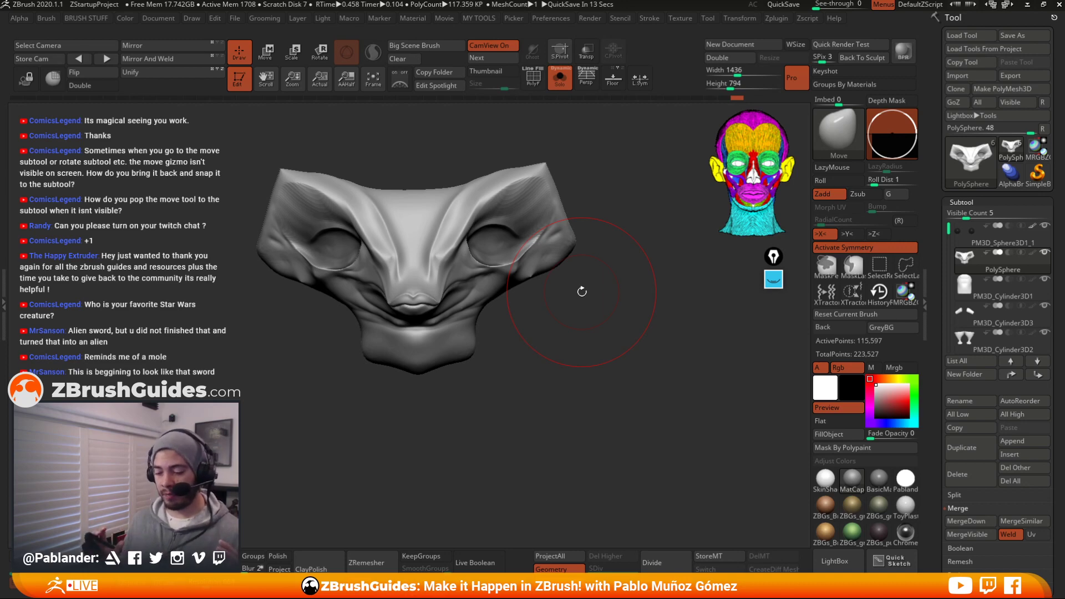
mouse_move(581, 291)
mouse_down()
mouse_move(594, 351)
mouse_move(490, 278)
mouse_move(590, 265)
mouse_move(647, 297)
mouse_move(635, 311)
mouse_move(644, 323)
mouse_up()
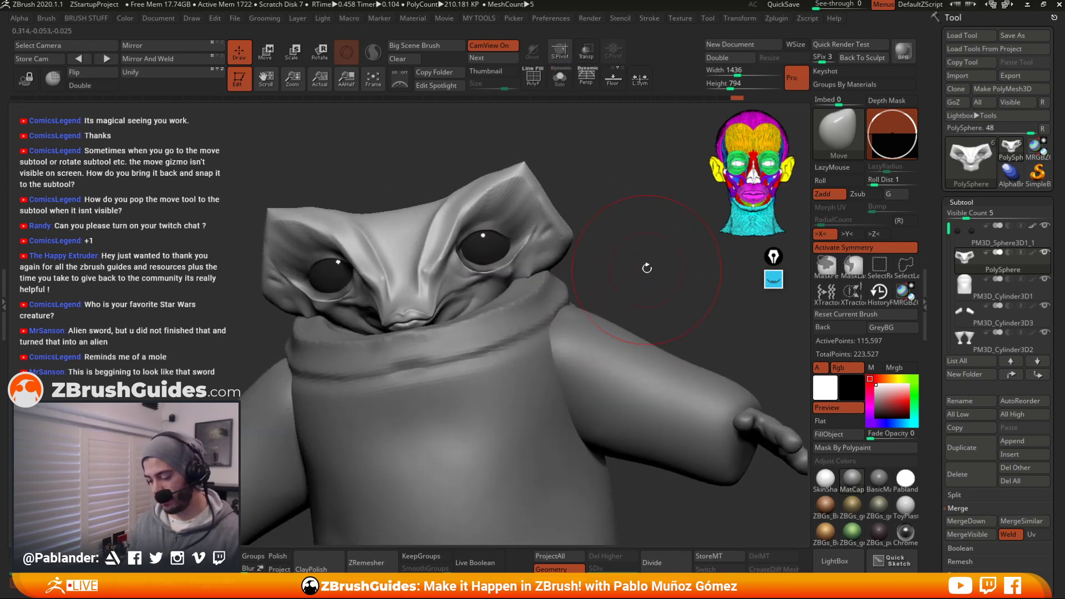
mouse_move(639, 242)
shift+mouse_down()
mouse_move(602, 261)
mouse_move(541, 267)
mouse_move(555, 280)
shift+mouse_up()
drag(624, 204, 673, 208)
drag(598, 190, 622, 210)
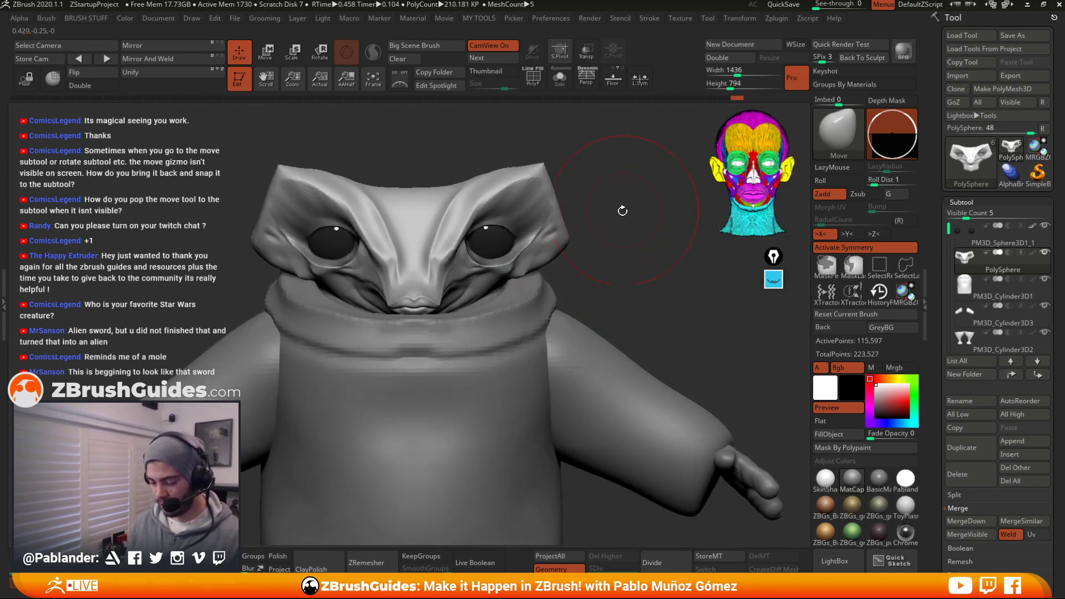
Adjust the upper head corners and the brow above the eyes with the Move brush
drag(555, 227, 551, 230)
alt+drag(614, 218, 634, 208)
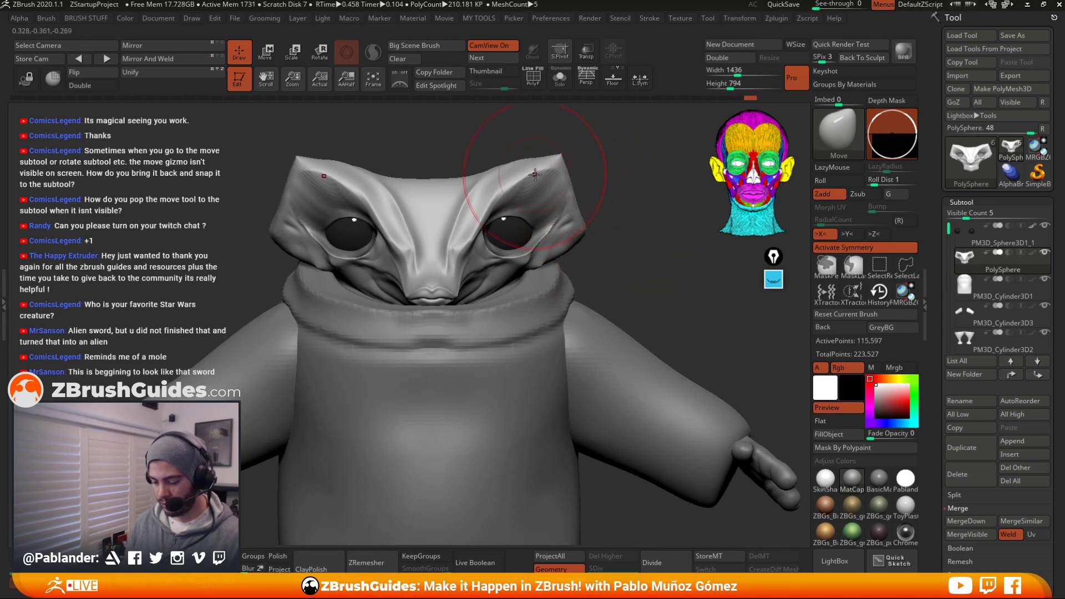
drag(534, 175, 563, 162)
drag(496, 216, 527, 182)
drag(589, 173, 618, 176)
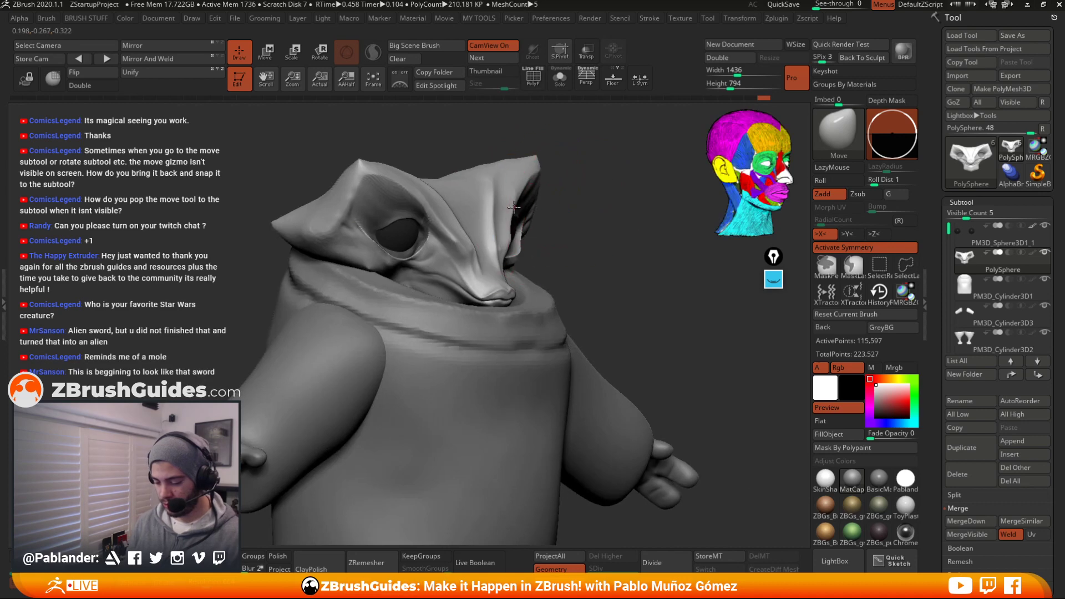
Shape the back and top of the head with the Move brush, pushing its rear corners into a rounder skull
mouse_move(524, 228)
right_down()
mouse_move(546, 293)
mouse_move(525, 221)
mouse_move(594, 222)
mouse_move(587, 231)
right_up()
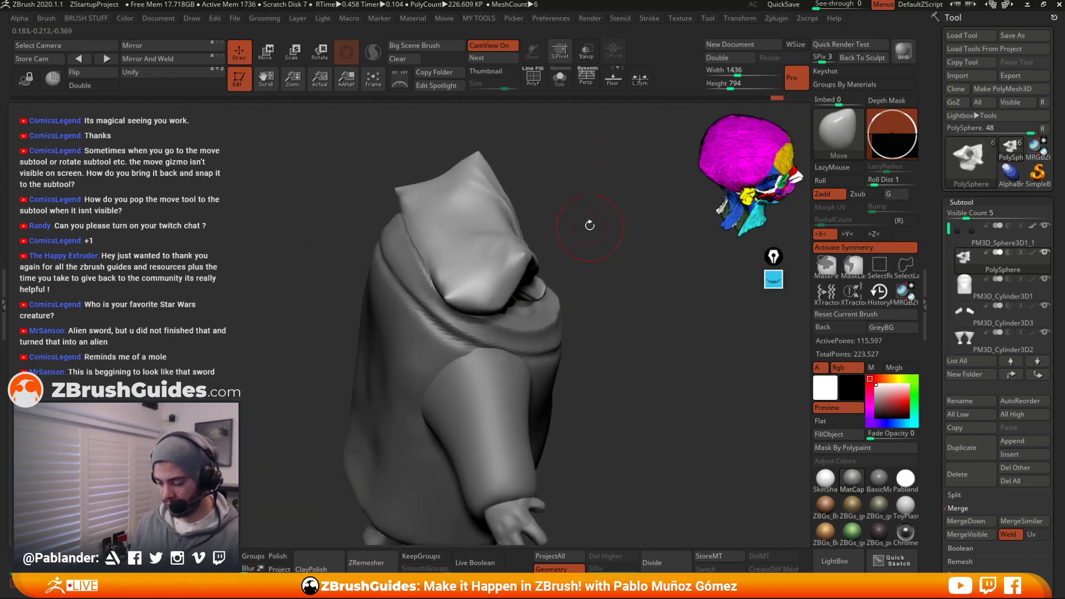
right_drag(482, 231, 596, 208)
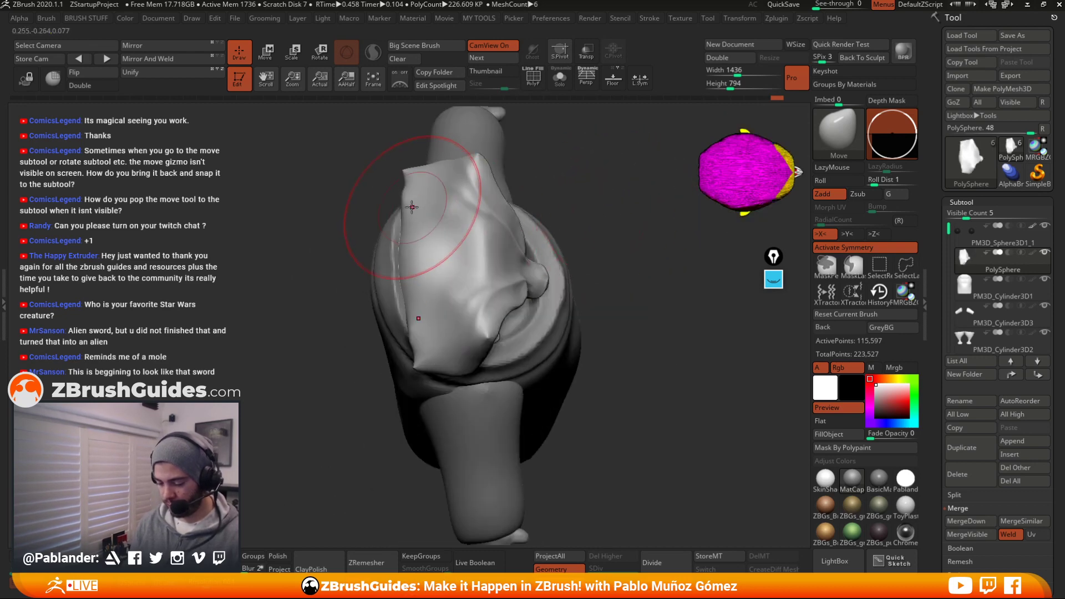
mouse_move(397, 243)
mouse_down()
mouse_move(388, 255)
mouse_move(432, 297)
mouse_up()
drag(414, 361, 440, 356)
drag(576, 138, 610, 239)
drag(454, 336, 430, 329)
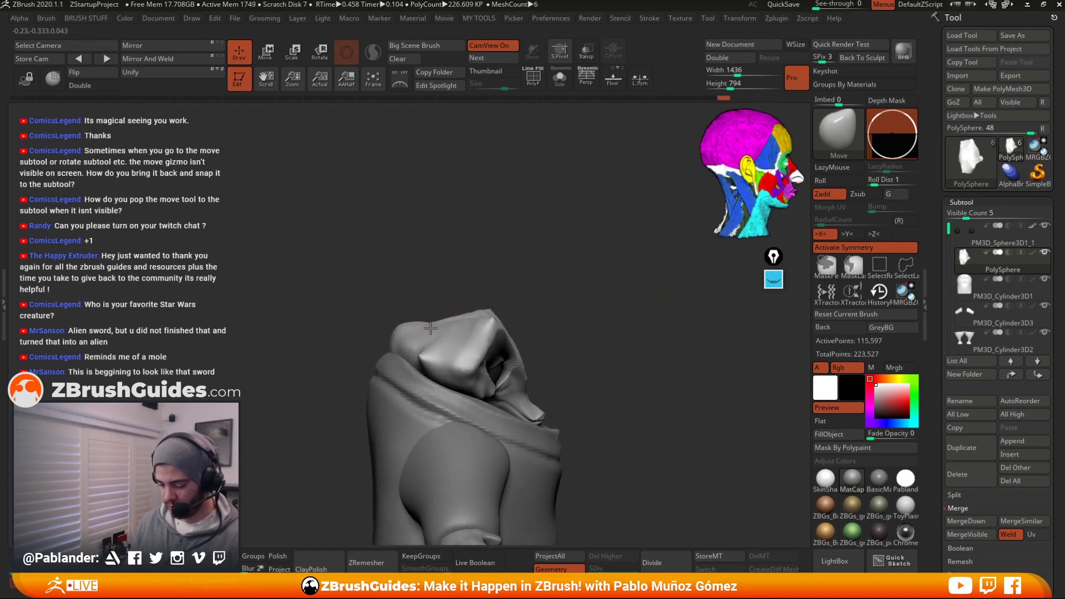
mouse_move(553, 250)
mouse_down()
mouse_move(565, 252)
mouse_move(538, 293)
mouse_move(542, 340)
mouse_move(605, 319)
mouse_move(613, 230)
mouse_move(585, 226)
mouse_move(635, 250)
mouse_up()
key(space)
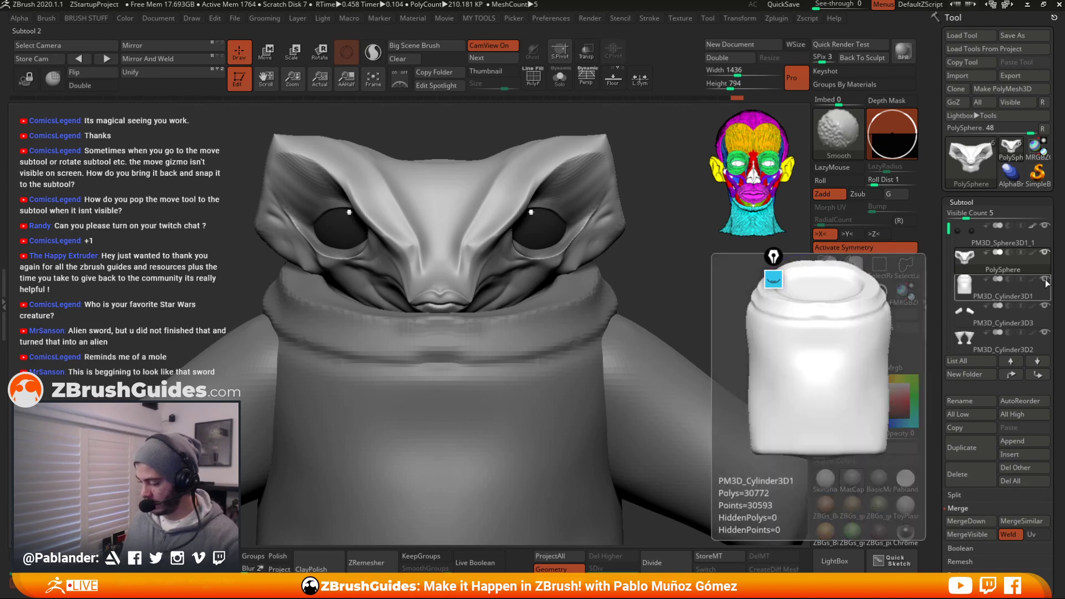
Hide the body parts so that only the head and the eyes are shown
shift+click(1045, 280)
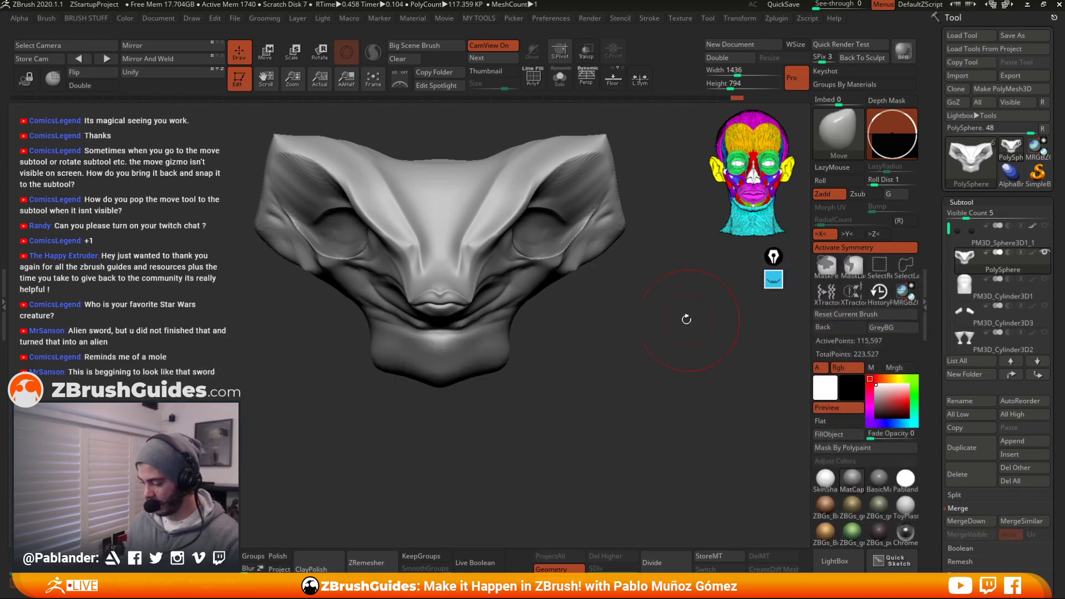
mouse_move(687, 319)
mouse_down()
mouse_move(613, 340)
mouse_move(612, 330)
mouse_up()
click(1044, 225)
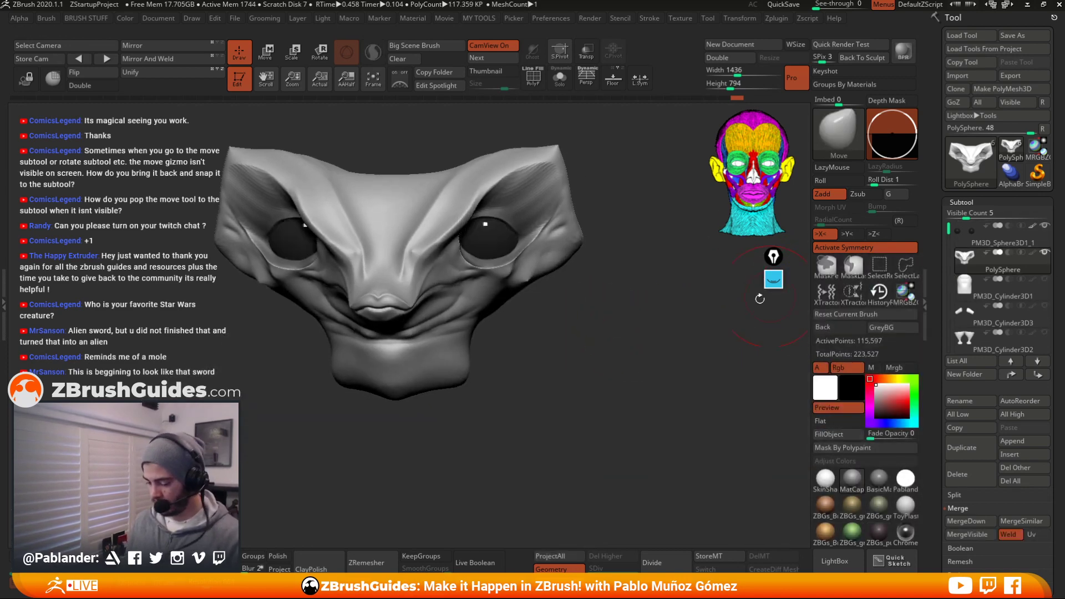
Switch to the Standard brush and sculpt a fold along the inner rim of the eye socket
mouse_move(599, 388)
mouse_down()
mouse_move(618, 326)
mouse_move(521, 264)
mouse_move(532, 305)
mouse_move(623, 316)
mouse_move(582, 298)
mouse_up()
key(space)
key(space)
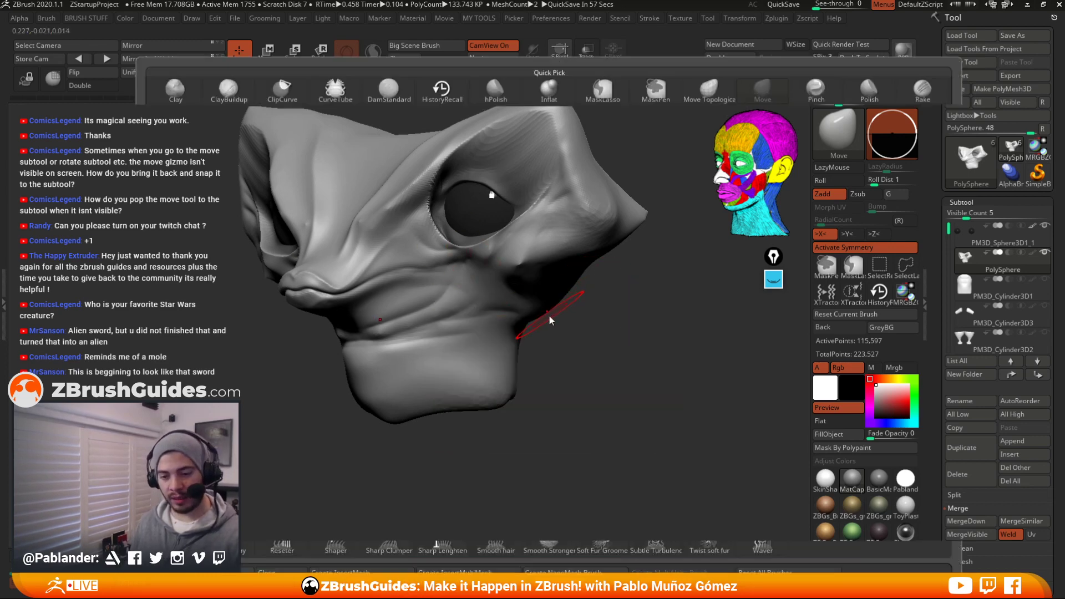
key(b)
key(s)
key(t)
drag(432, 178, 428, 210)
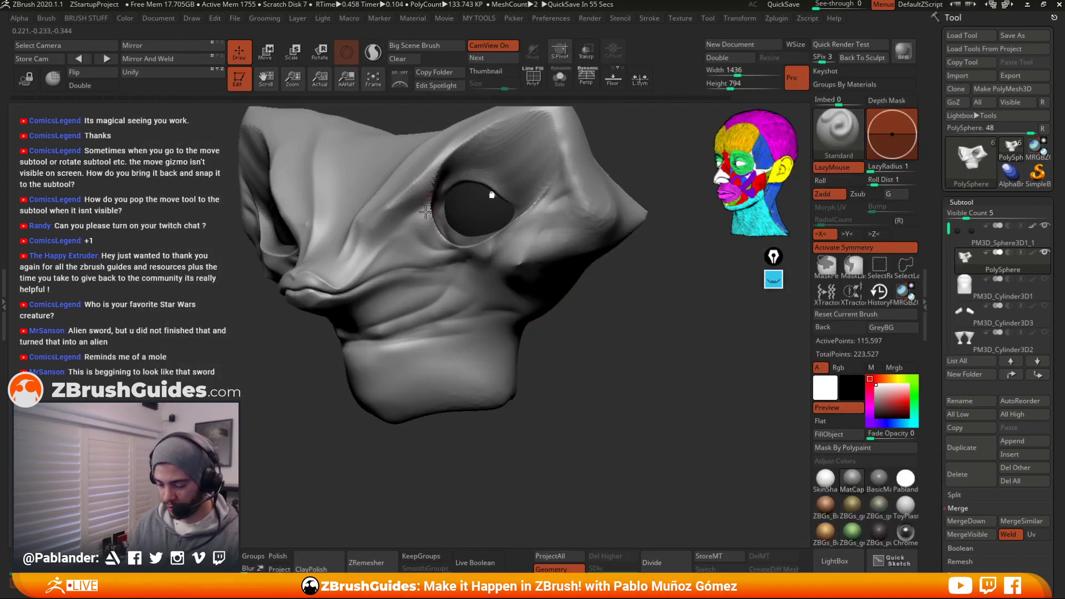
key(space)
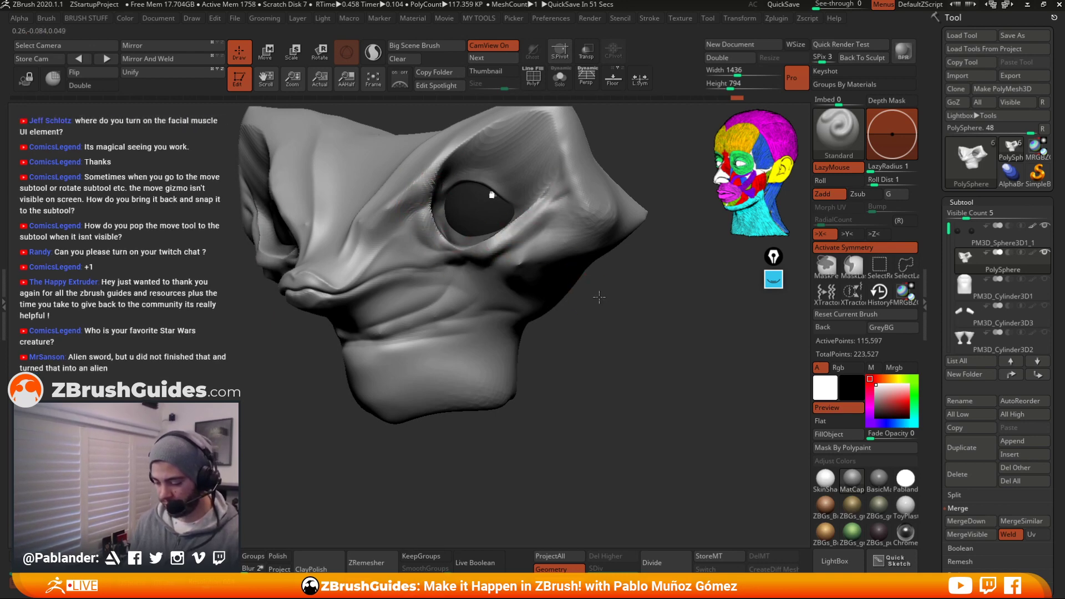
Build up the skin folds around the inner corner of the eye with the Standard brush and smooth them
mouse_move(599, 297)
mouse_down()
mouse_move(521, 221)
mouse_move(494, 239)
mouse_move(428, 225)
mouse_move(423, 208)
mouse_up()
key(shift)
drag(627, 233, 422, 168)
key(shift)
right_drag(437, 163, 489, 233)
shift+drag(489, 233, 479, 244)
Smooth the lower eyelid and refine the folds beneath and beside the eye
right_drag(478, 245, 540, 260)
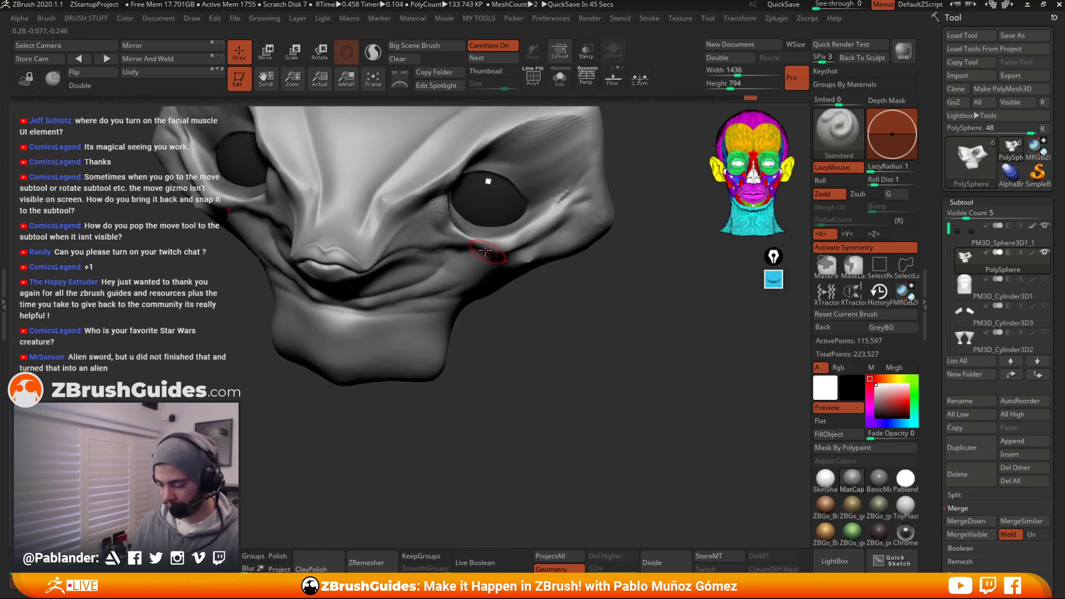
key(shift)
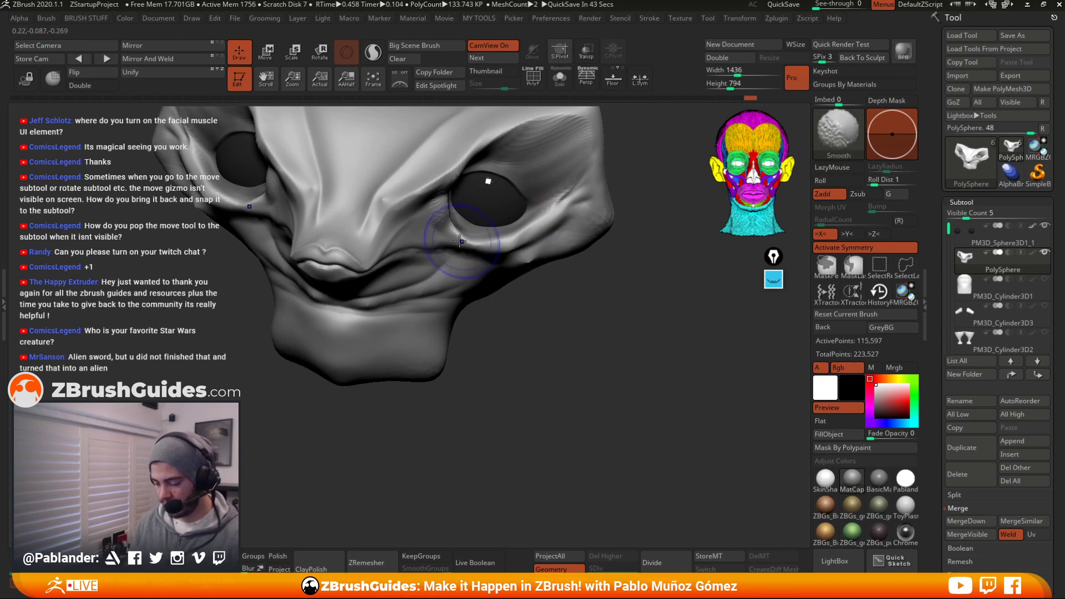
shift+right_drag(460, 241, 499, 261)
right_drag(581, 274, 613, 294)
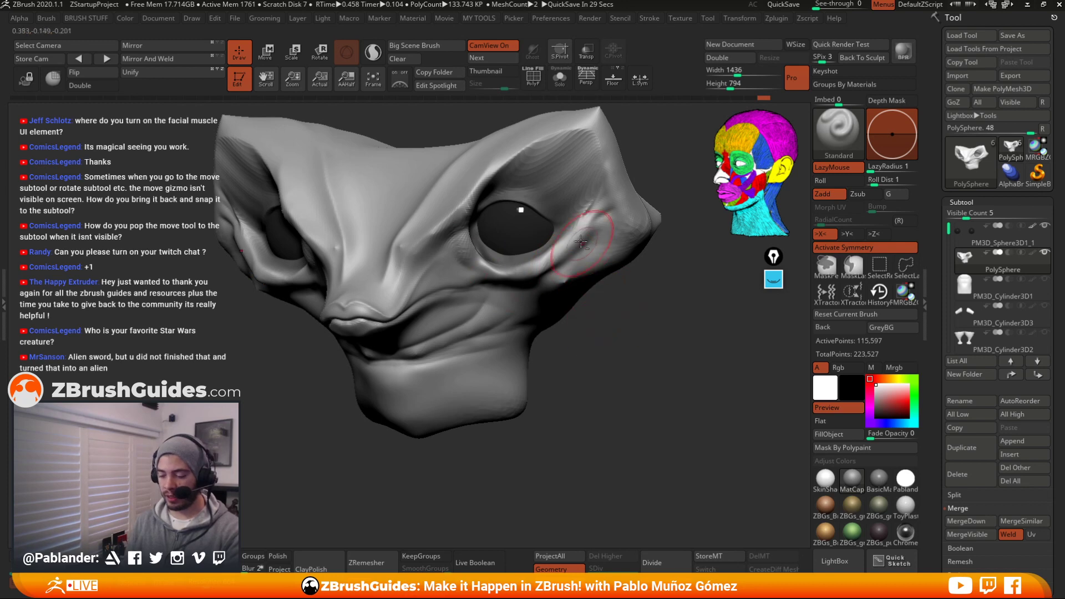
alt+right_drag(520, 265, 540, 251)
alt+right_drag(540, 144, 526, 197)
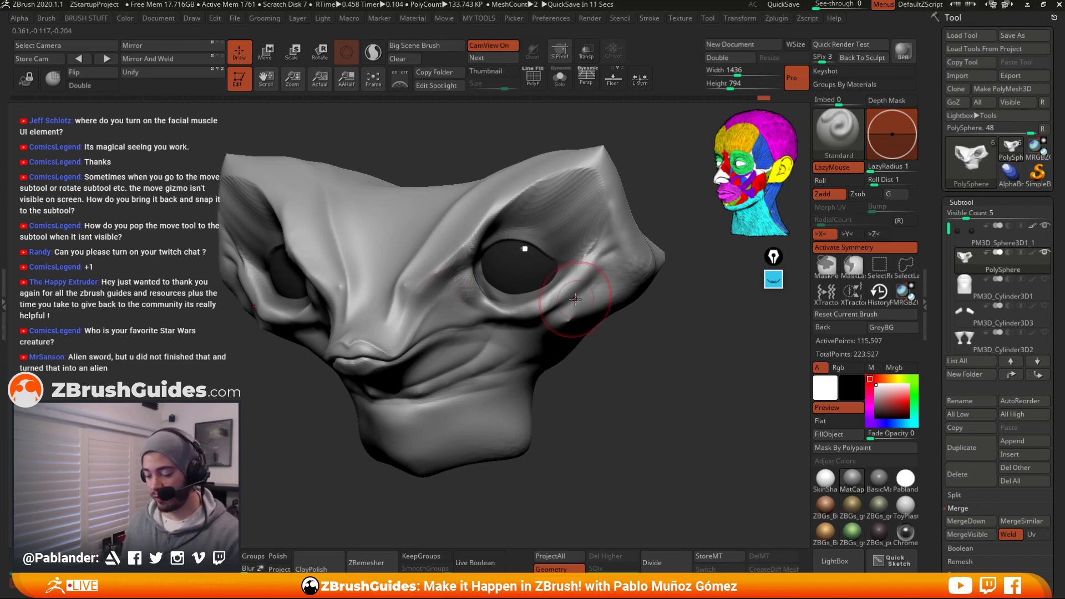
Remesh the head with DynaMesh, keeping the Standard brush active
key(space)
key(space)
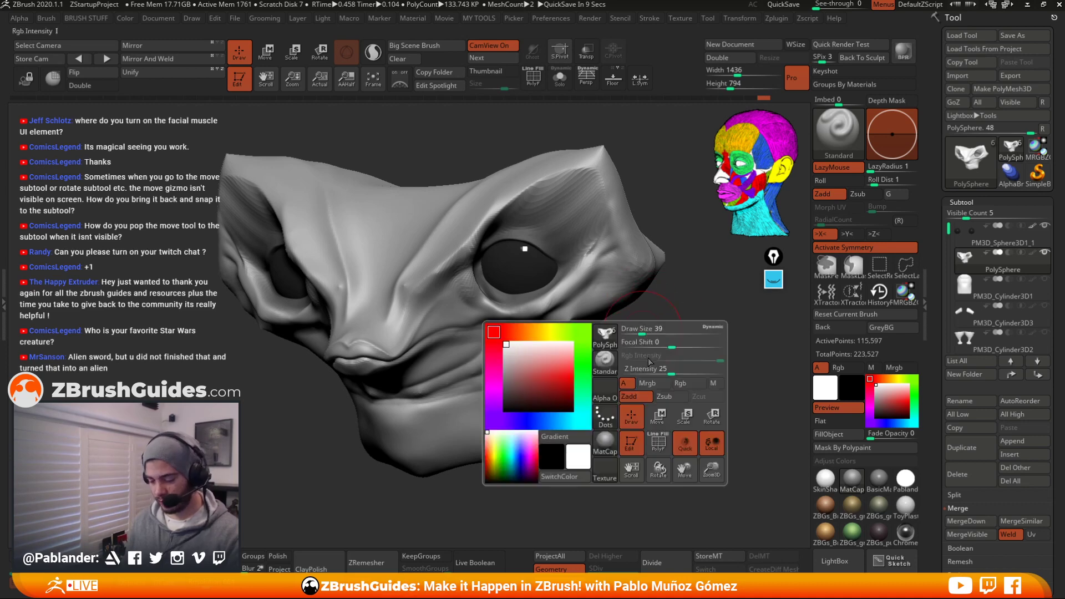
ctrl+drag(637, 347, 660, 457)
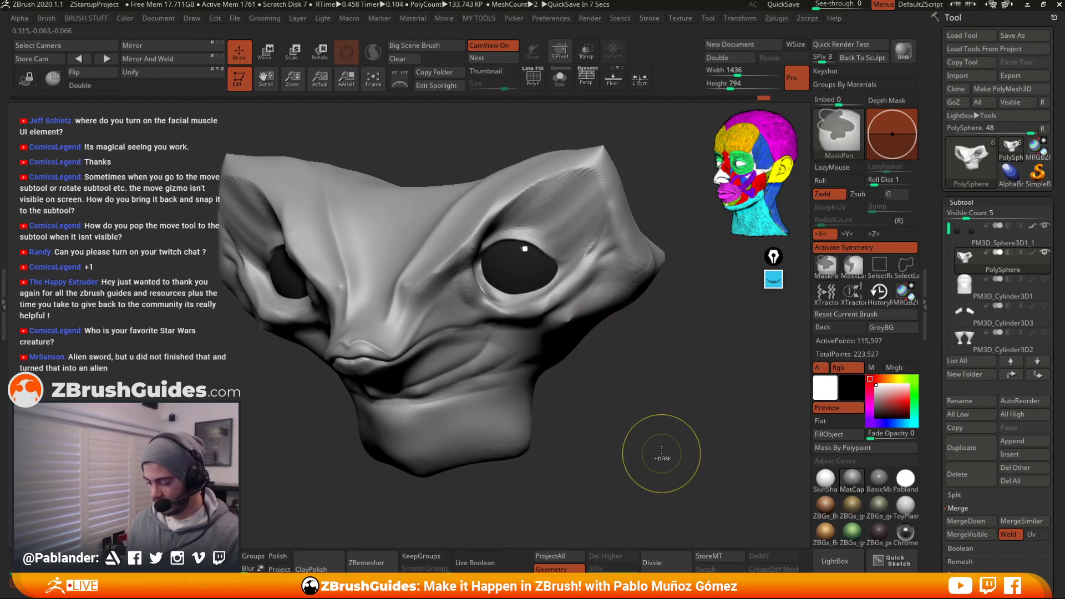
ctrl+drag(677, 329, 654, 448)
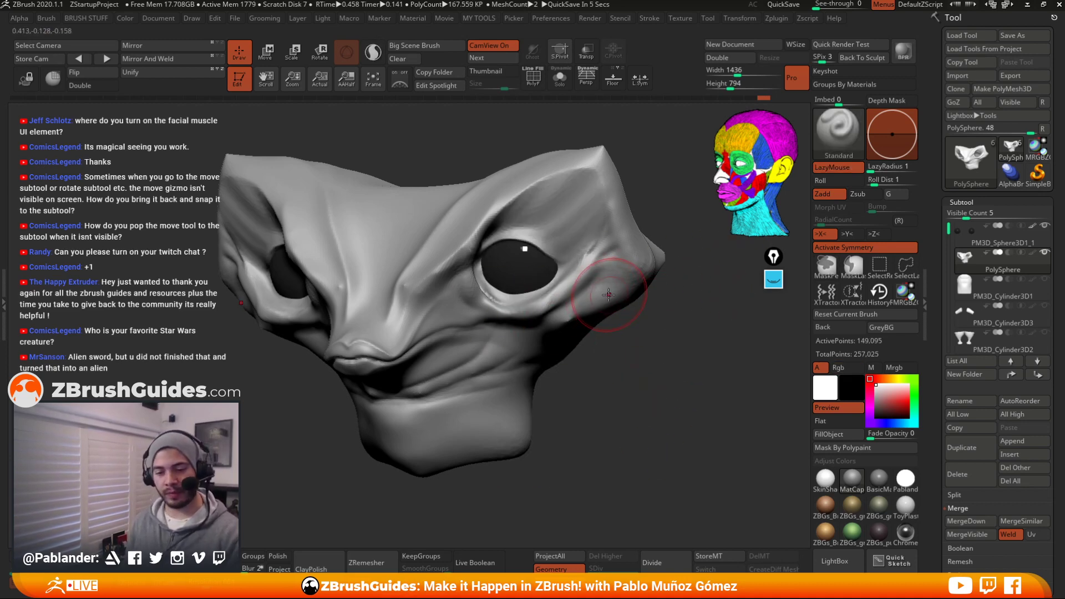
key(b)
key(Escape)
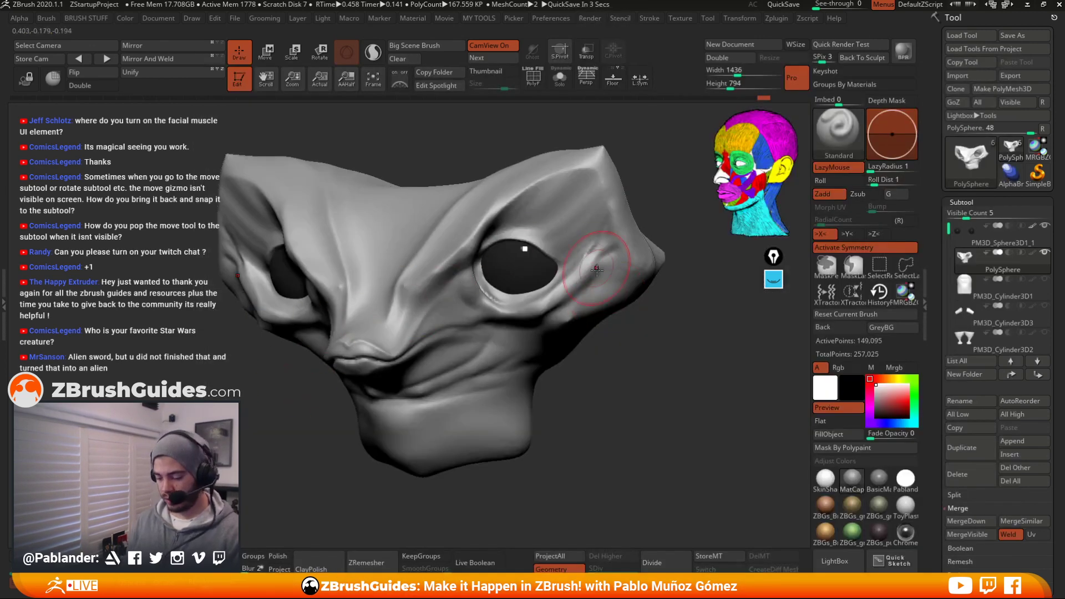
Switch to the Clay brush and build up the skin folds beneath and beside the outer corner of the eye
key(b)
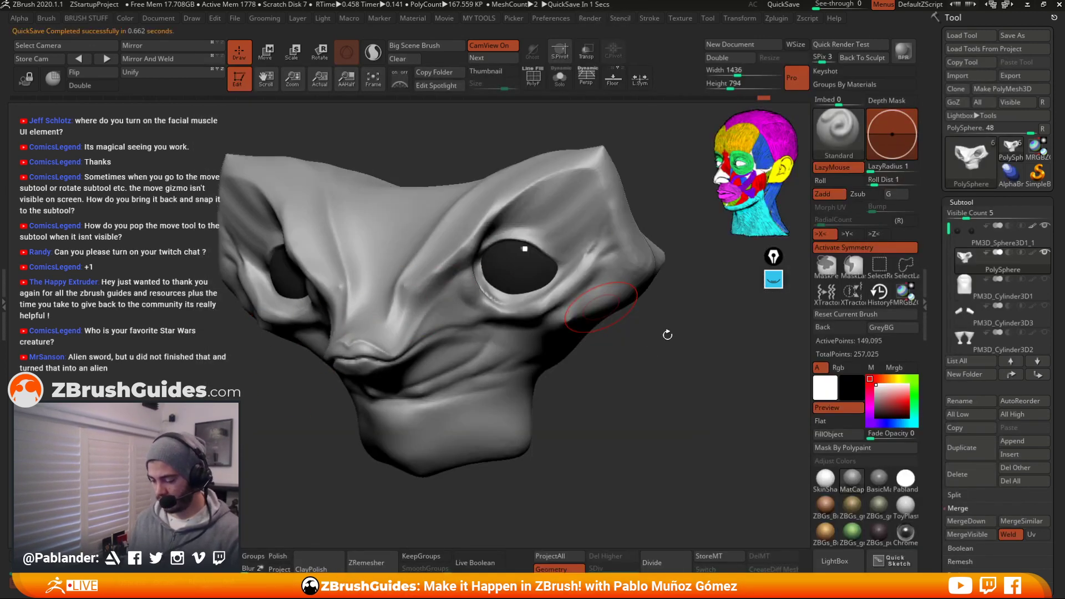
key(b)
key(c)
key(l)
mouse_move(629, 344)
alt+mouse_down()
mouse_move(632, 319)
mouse_move(593, 294)
mouse_move(665, 308)
alt+mouse_up()
key(space)
mouse_move(604, 258)
mouse_down()
mouse_move(622, 231)
mouse_move(612, 226)
mouse_move(607, 250)
mouse_move(569, 274)
mouse_up()
drag(576, 355, 549, 316)
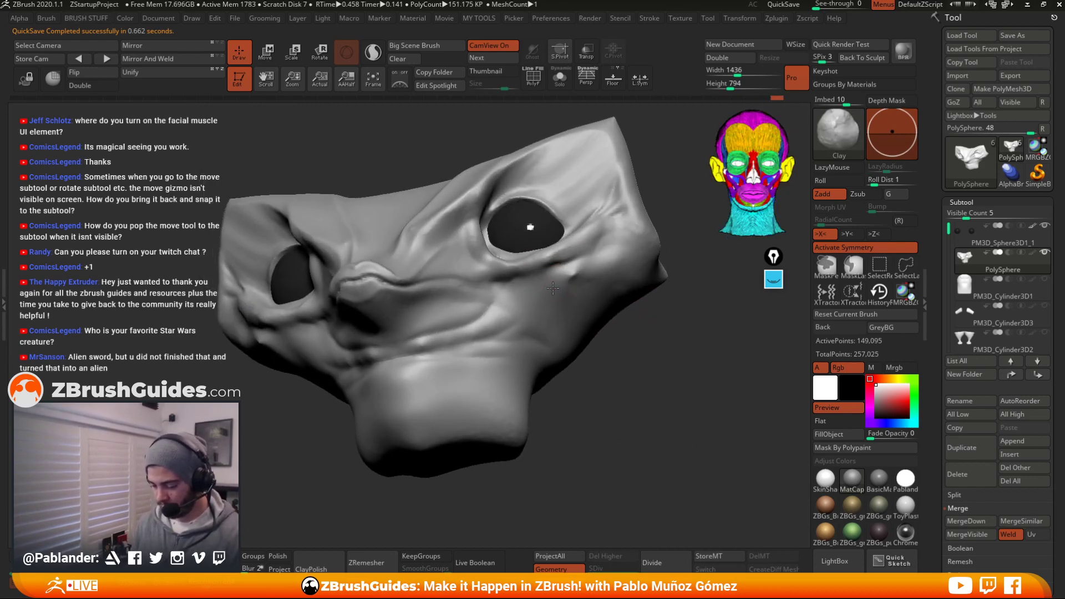
mouse_move(518, 267)
mouse_down()
mouse_move(470, 269)
mouse_move(539, 273)
mouse_move(591, 248)
mouse_up()
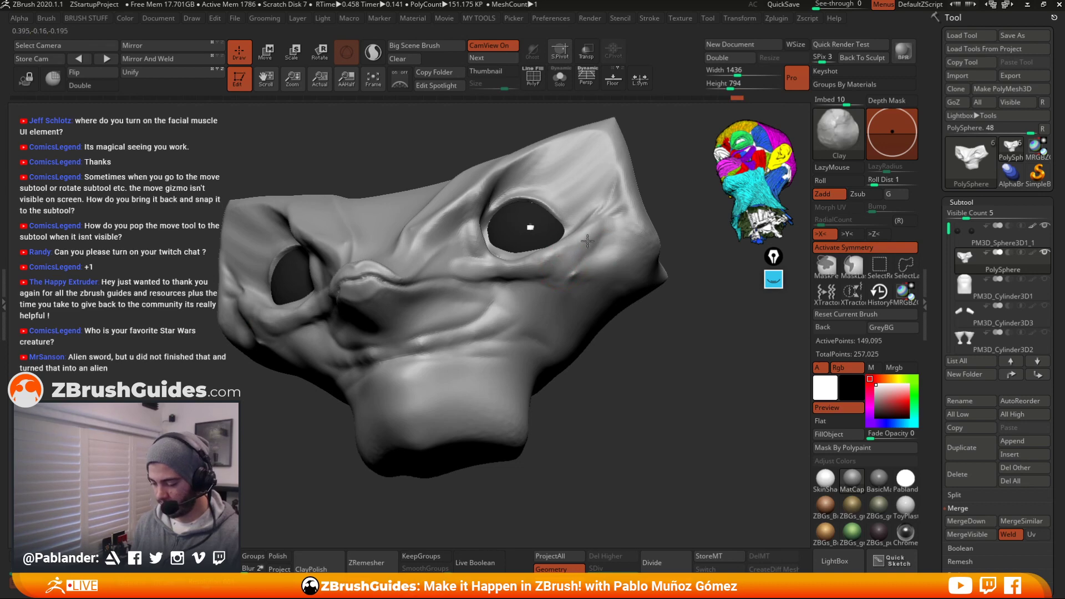
Build up the brow ridge above the eye, out toward the upper corner of the head, with the Clay brush
mouse_move(656, 303)
mouse_down()
mouse_move(527, 289)
mouse_move(514, 277)
mouse_up()
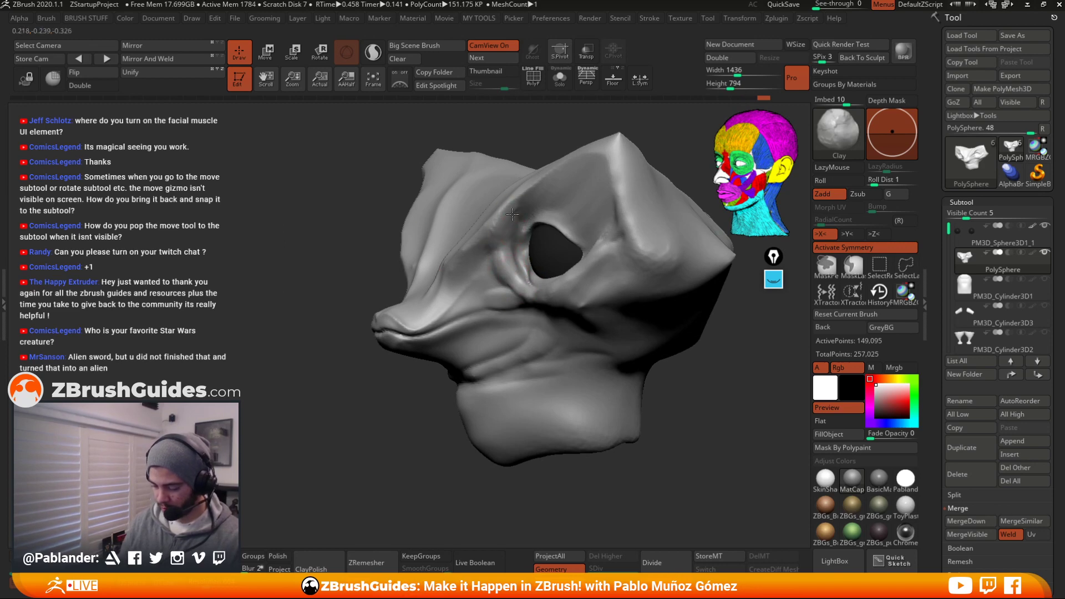
drag(529, 238, 594, 226)
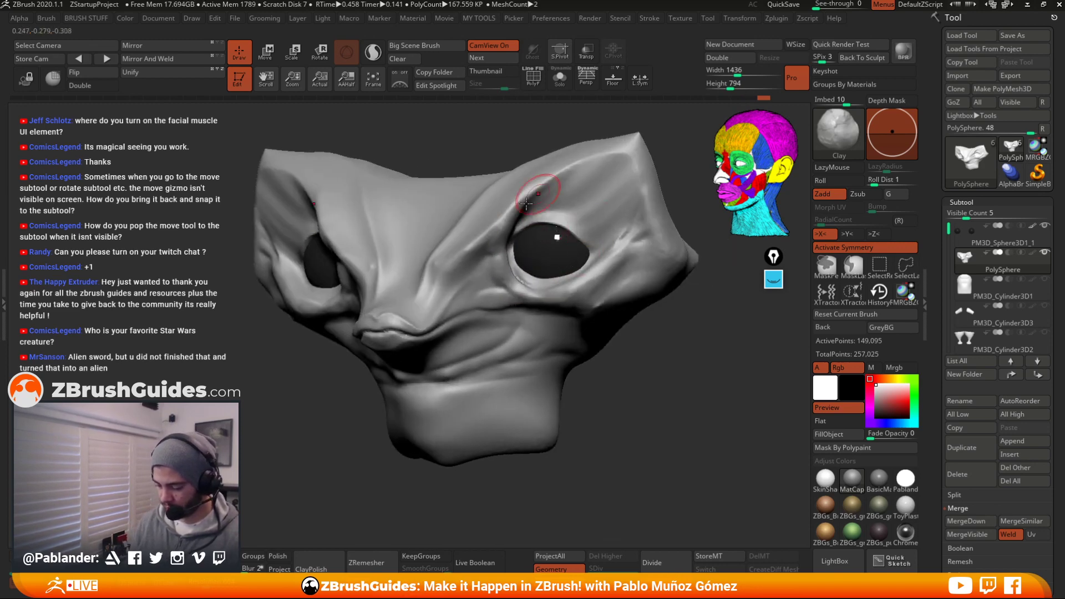
mouse_move(530, 200)
mouse_down()
mouse_move(600, 160)
mouse_move(572, 163)
mouse_up()
mouse_move(689, 144)
mouse_down()
mouse_move(638, 167)
mouse_move(594, 216)
mouse_move(580, 221)
mouse_move(588, 190)
mouse_move(551, 197)
mouse_up()
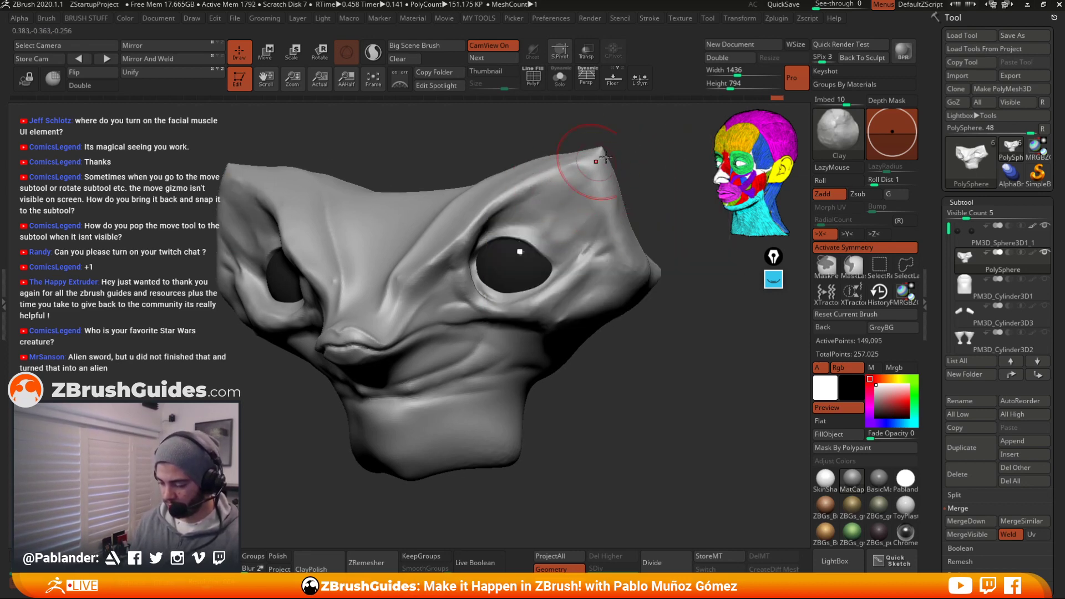
mouse_move(558, 148)
mouse_down()
mouse_move(580, 146)
mouse_move(510, 191)
mouse_up()
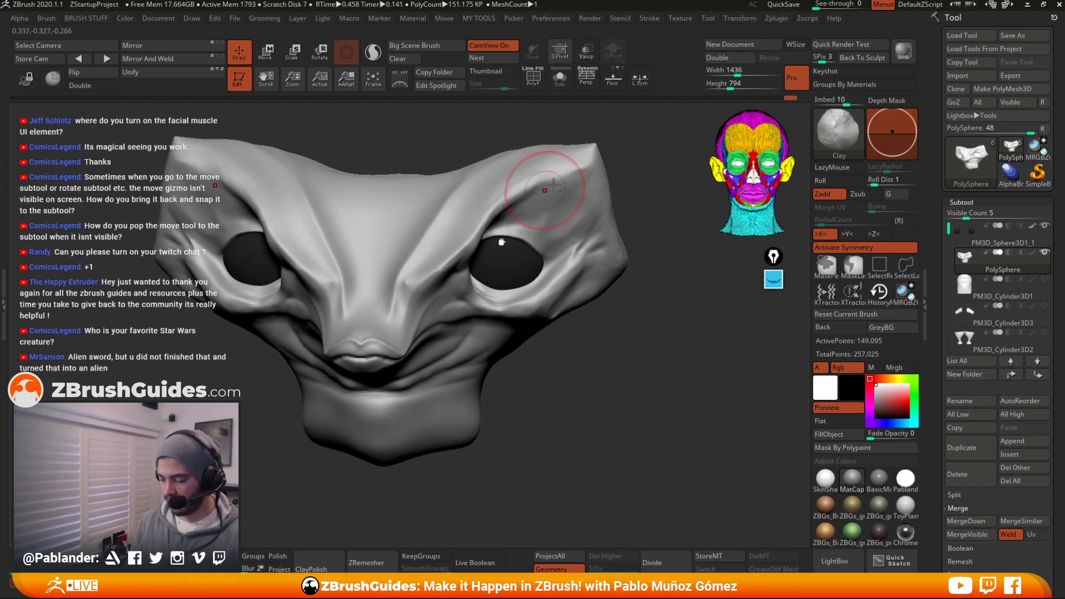
mouse_move(649, 183)
mouse_down()
mouse_move(610, 190)
mouse_move(608, 165)
mouse_up()
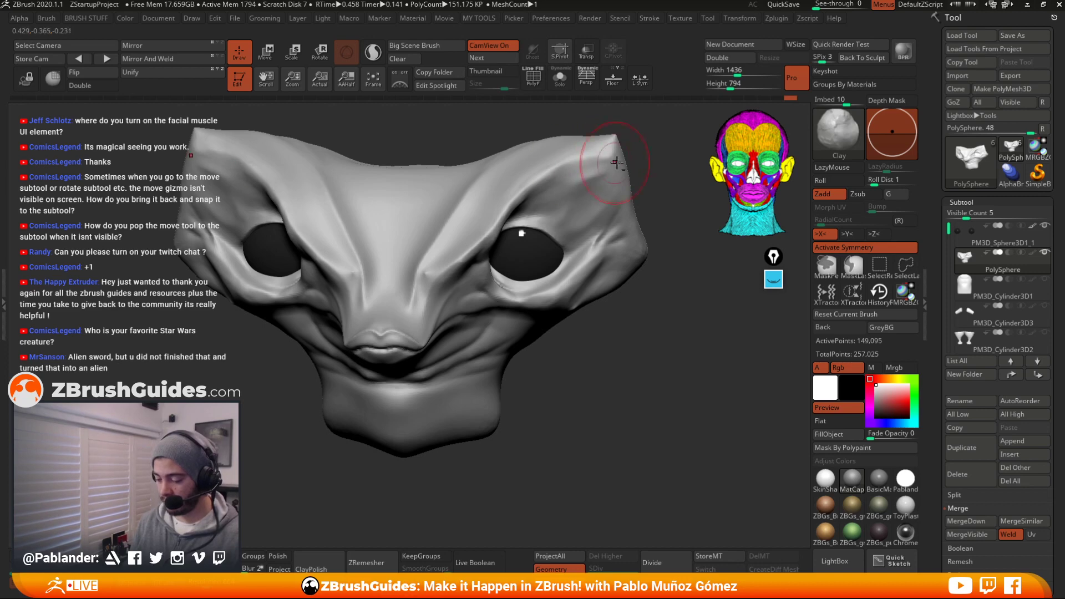
Undo the last Clay stroke and smooth the outer brow surface
key(ctrl+z)
alt+drag(667, 213, 670, 233)
shift+drag(601, 213, 594, 200)
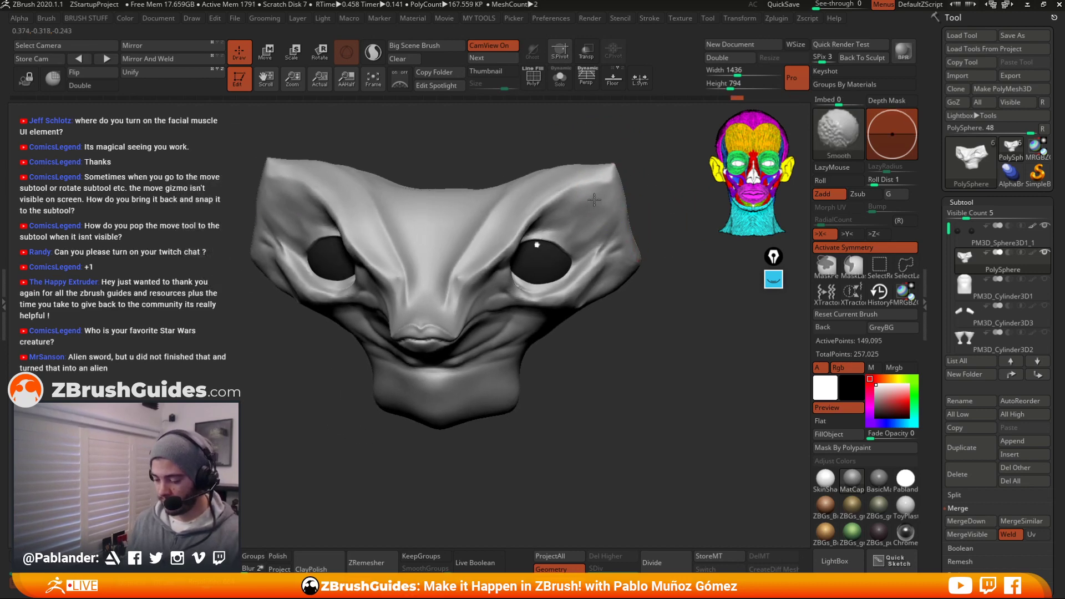
Sculpt the forehead between the two brow ridges with the Clay brush
mouse_move(668, 208)
mouse_down()
mouse_move(597, 174)
mouse_move(646, 197)
mouse_up()
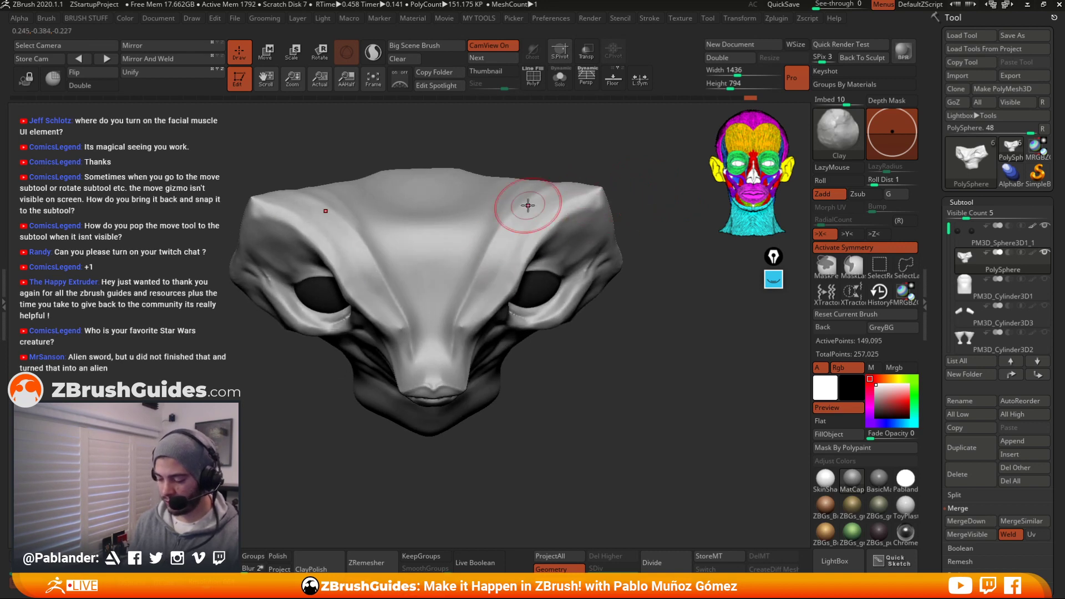
alt+drag(574, 360, 622, 347)
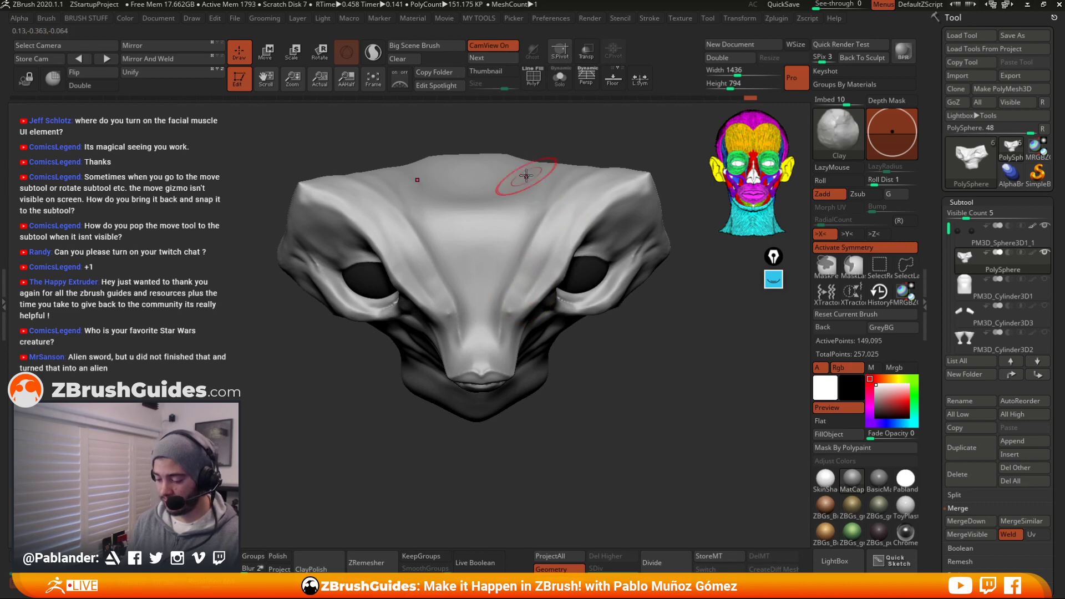
drag(616, 379, 612, 324)
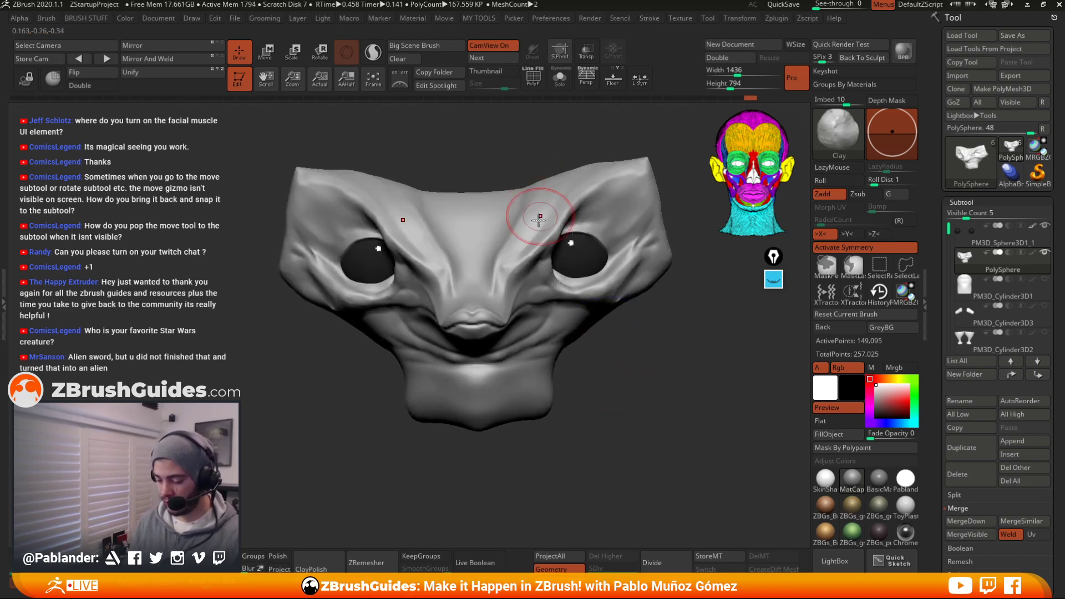
Adjust the Clay brush size and build up the area between the inner corner of the eye and the snout
ctrl+right_drag(538, 220, 500, 360)
key(space)
drag(539, 289, 530, 290)
alt+right_drag(524, 297, 569, 212)
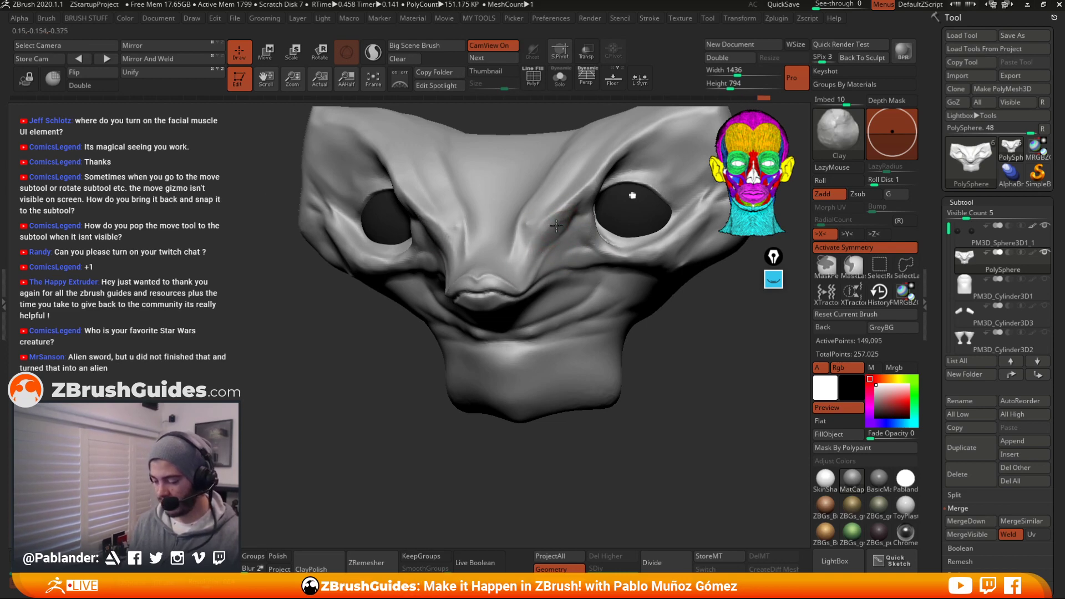
mouse_move(568, 230)
right_down()
mouse_move(527, 236)
mouse_move(529, 285)
right_up()
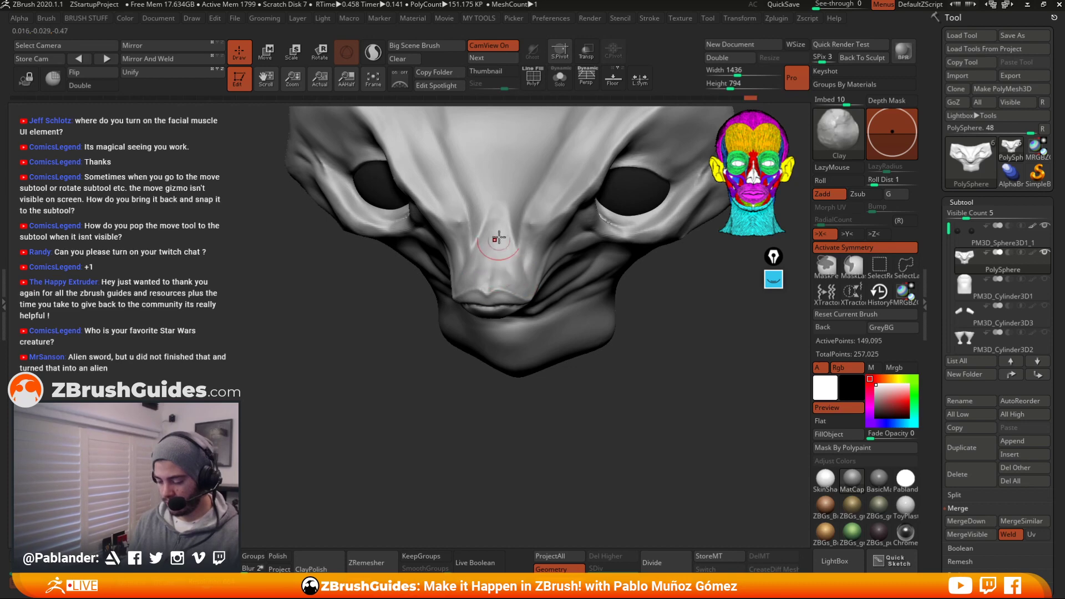
Shape the bridge and sides of the snout above the mouth with the Clay brush
right_drag(513, 273, 523, 209)
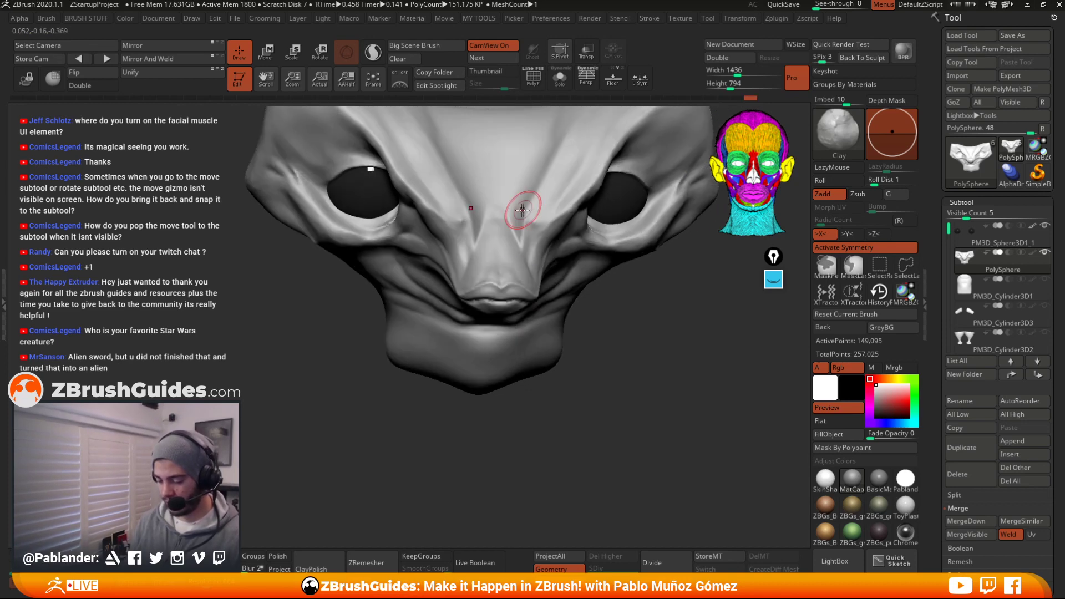
right_click(510, 231)
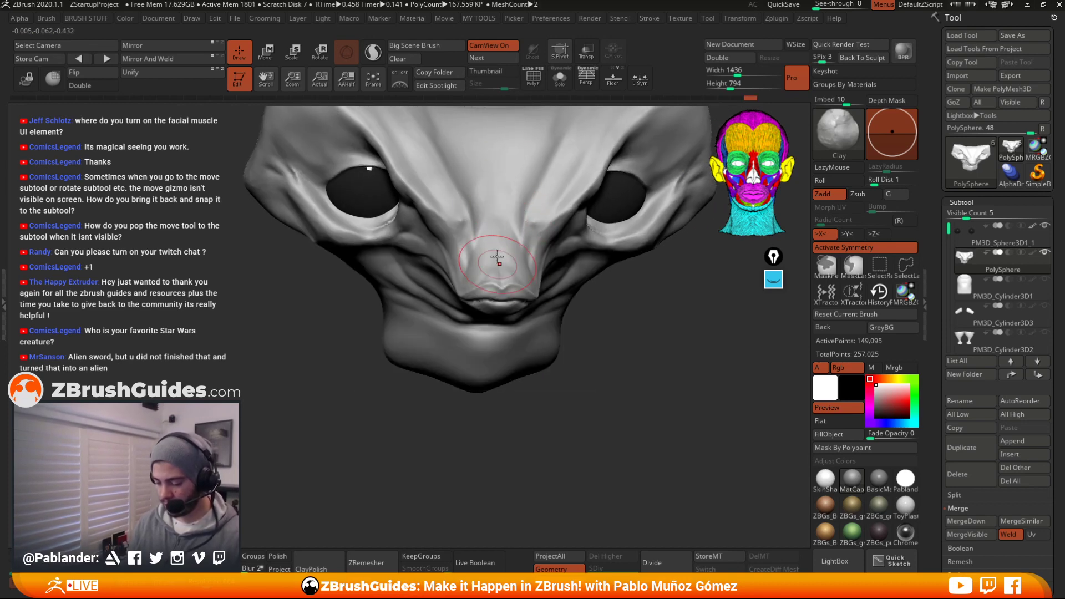
right_drag(516, 211, 511, 261)
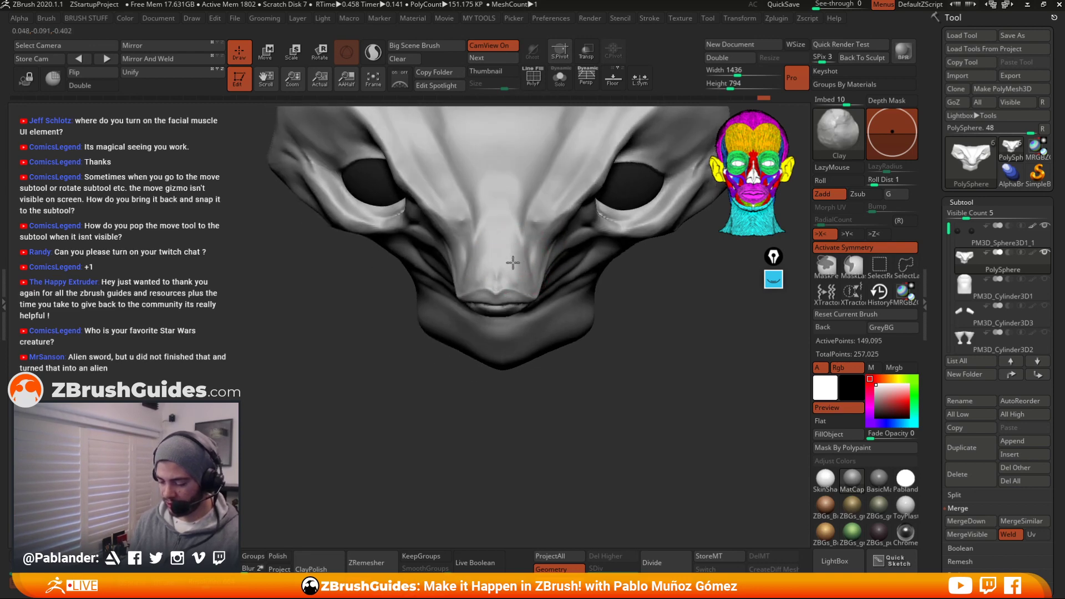
right_click(480, 331)
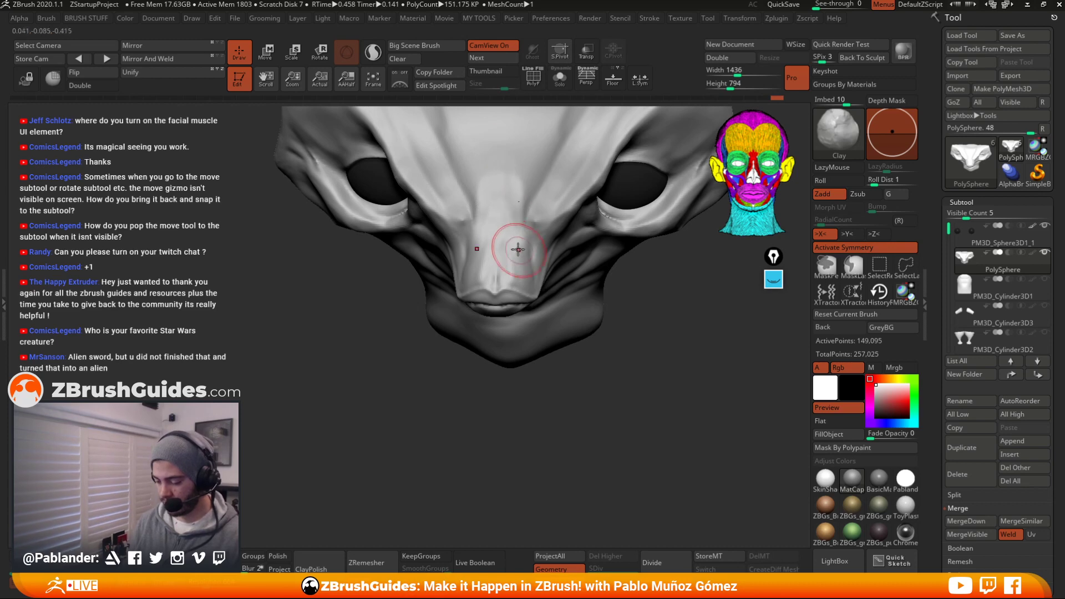
right_drag(518, 265, 516, 305)
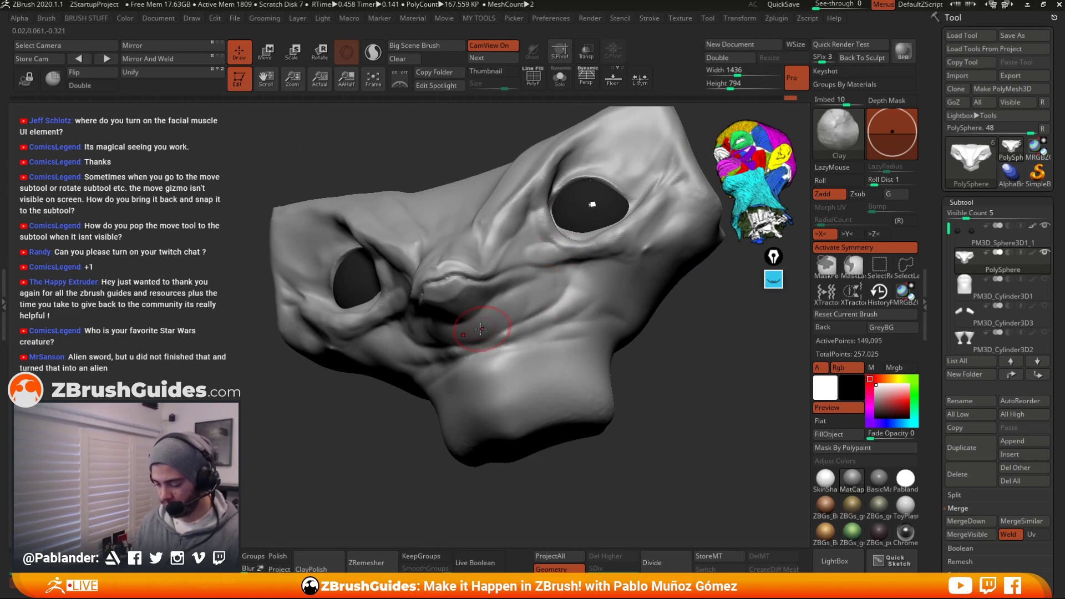
Fill out the cheek and the folds behind the mouth with the Clay brush, adjusting its size
right_drag(455, 332, 484, 317)
mouse_move(484, 315)
mouse_down()
mouse_move(458, 348)
mouse_move(499, 356)
mouse_move(444, 327)
mouse_move(521, 333)
mouse_move(537, 314)
mouse_up()
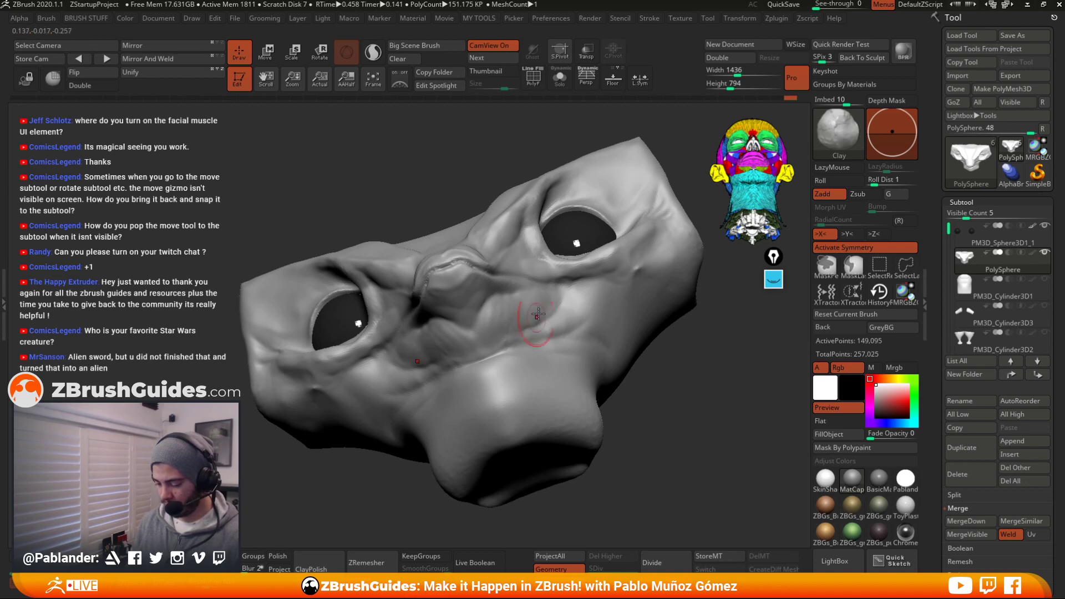
ctrl+right_drag(663, 375, 648, 346)
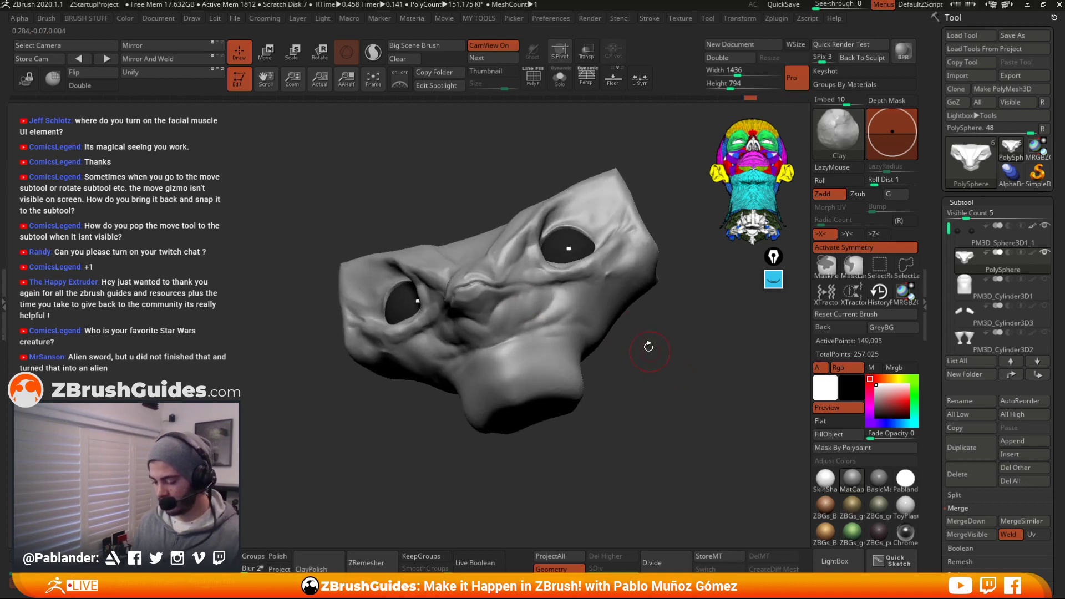
key(space)
drag(557, 305, 541, 319)
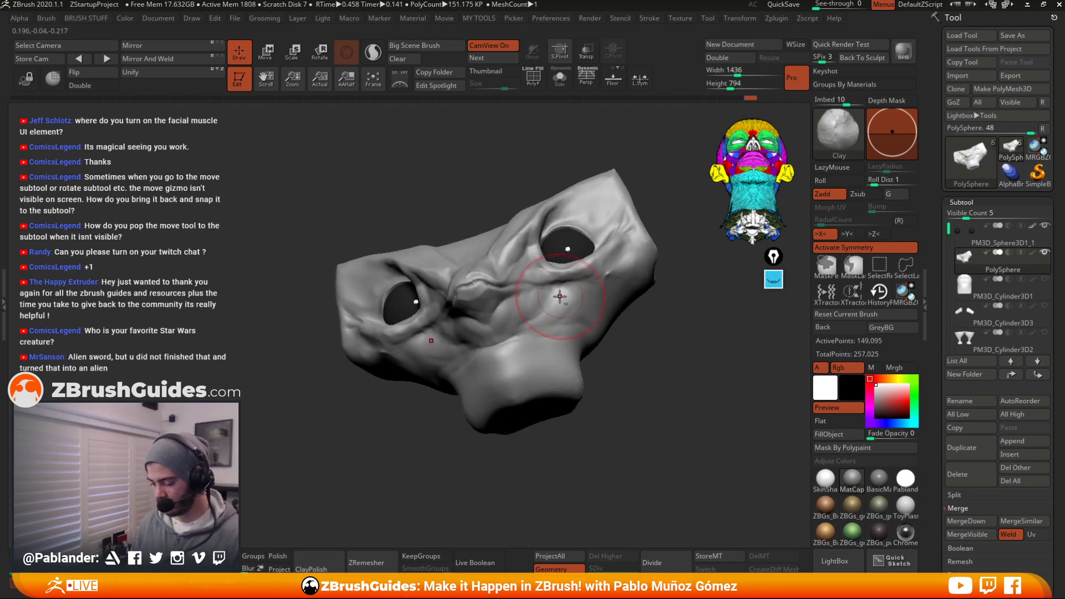
Add Clay volume along the side of the face, from beneath the inner eye up to the brow
right_drag(550, 323, 532, 373)
key(space)
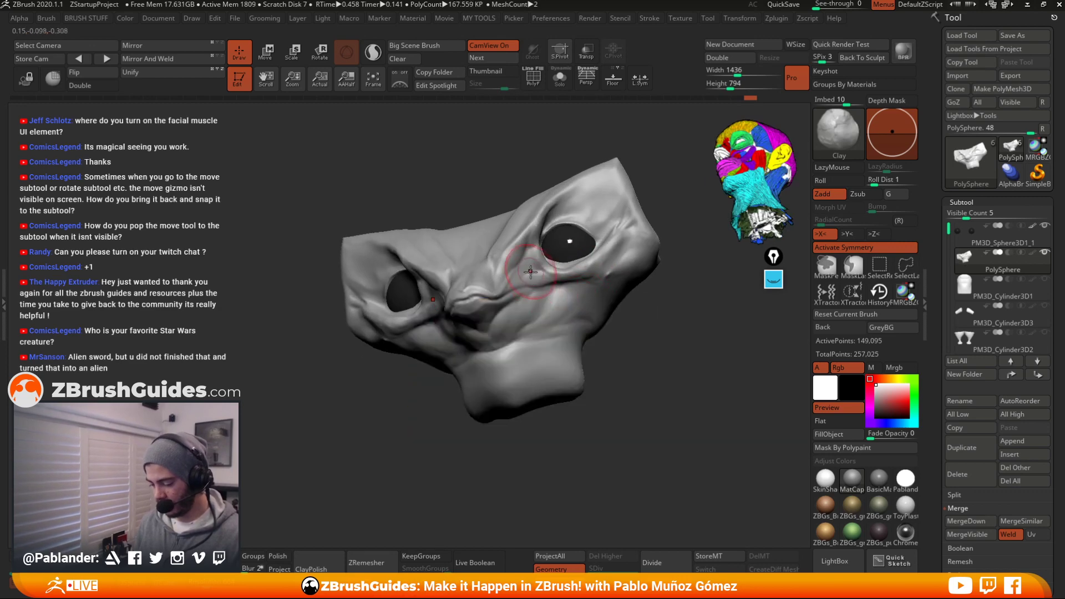
right_drag(531, 272, 535, 272)
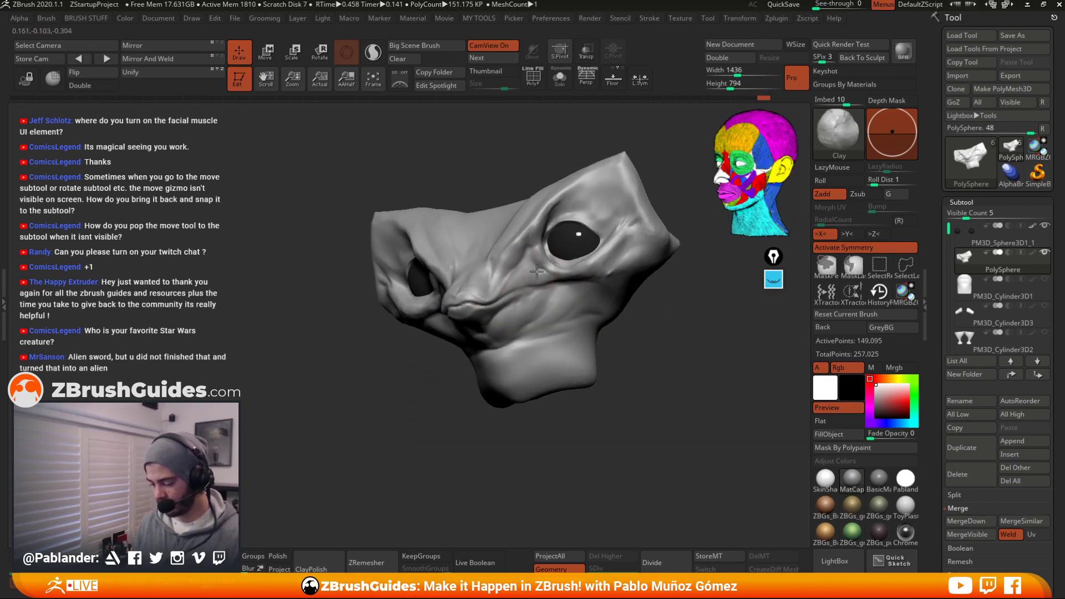
mouse_move(534, 273)
right_down()
mouse_move(613, 321)
mouse_move(552, 268)
mouse_move(549, 183)
right_up()
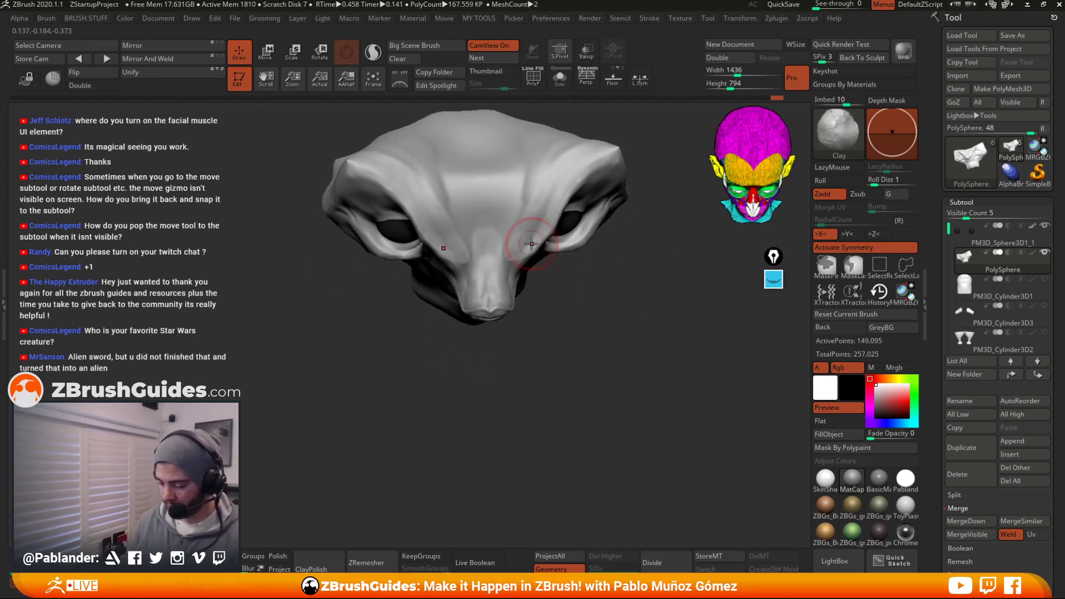
right_drag(554, 224, 549, 213)
Adjust the brush's draw size, then build up ridges across the top of the skull and smooth them
right_click(511, 294)
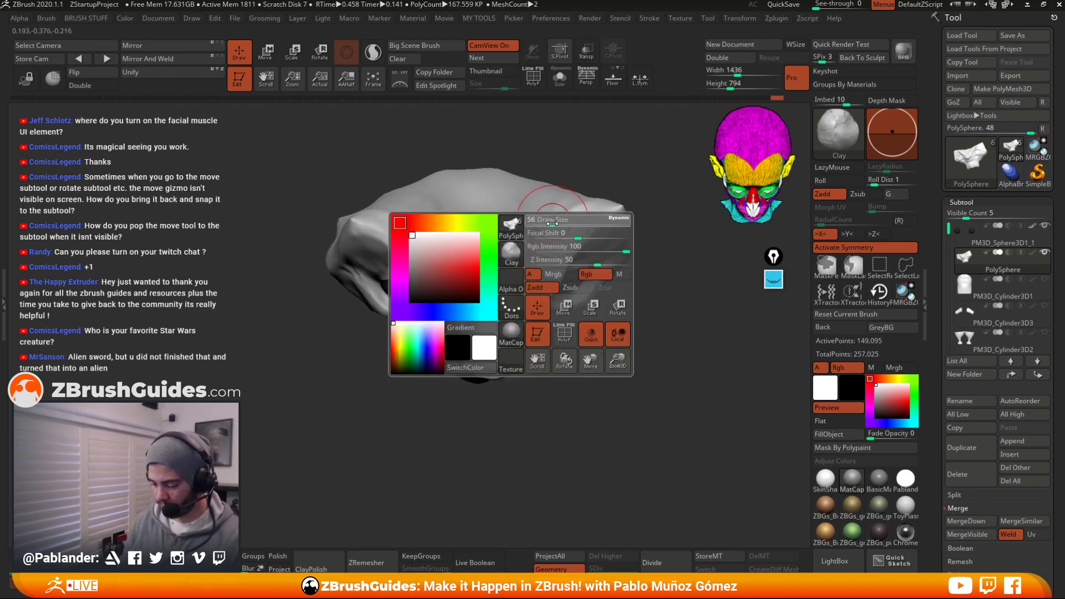
right_drag(551, 161, 557, 200)
mouse_move(531, 149)
mouse_down()
mouse_move(511, 195)
mouse_move(513, 153)
mouse_move(508, 208)
mouse_move(542, 138)
mouse_move(494, 211)
mouse_up()
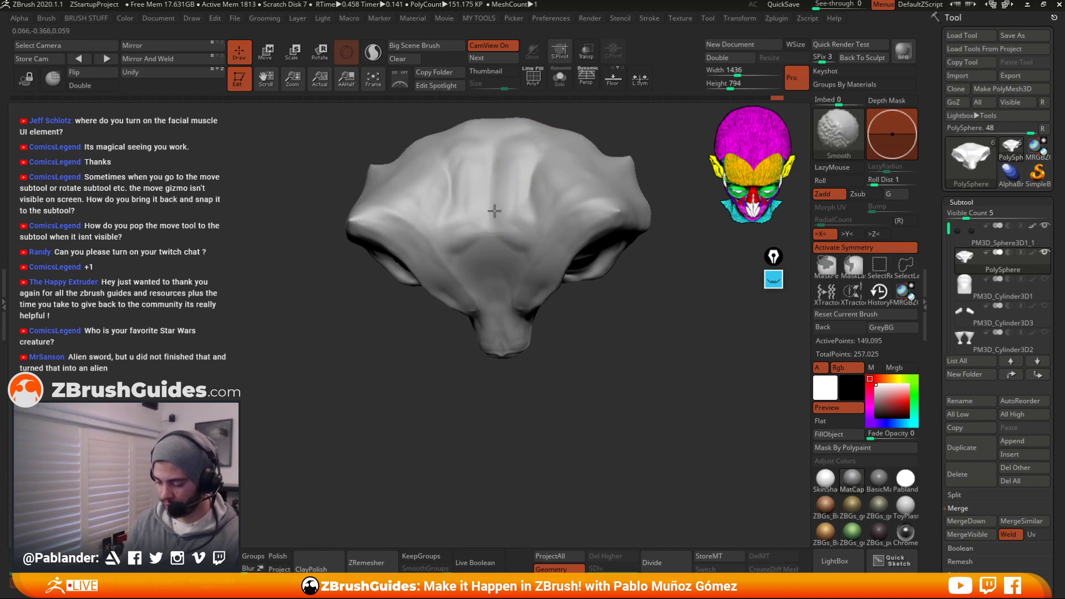
drag(536, 175, 532, 220)
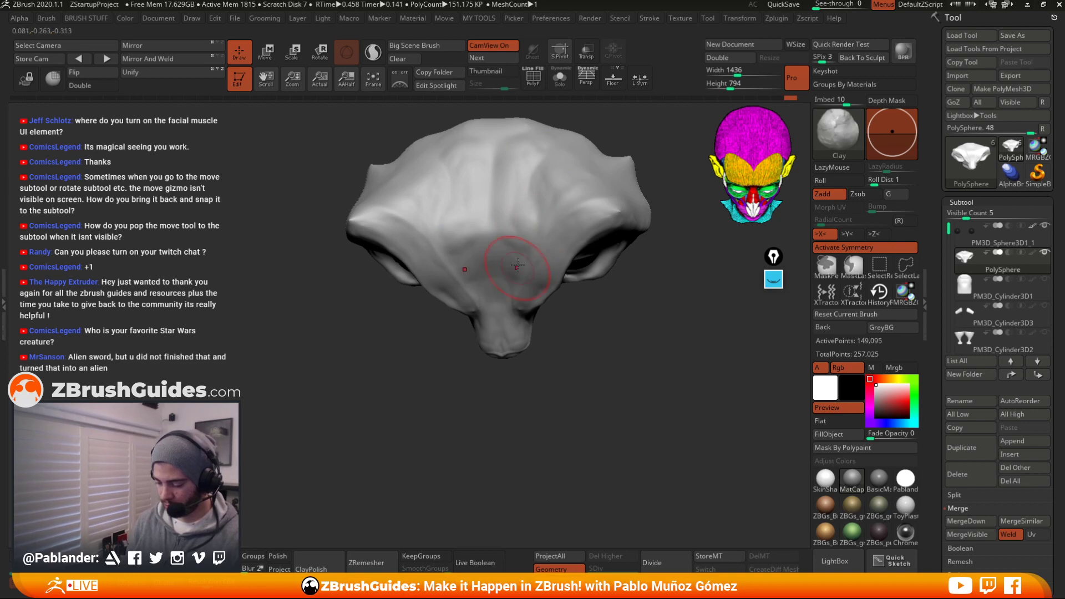
mouse_move(648, 253)
mouse_down()
mouse_move(637, 331)
mouse_move(587, 277)
mouse_up()
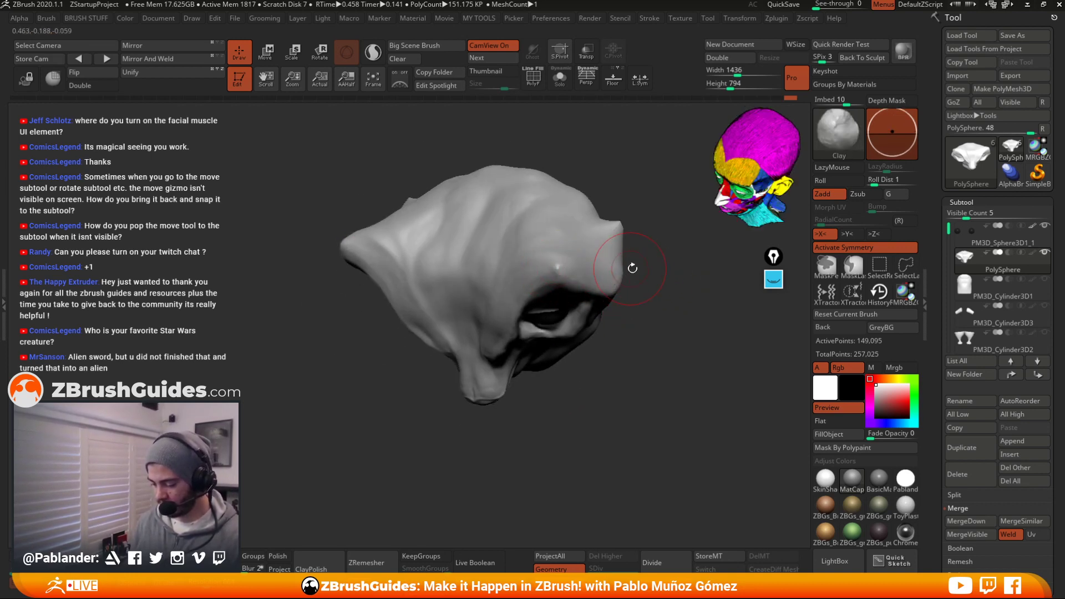
Refine the outer brow above the eye with Clay strokes and smooth the surface
mouse_move(599, 260)
right_down()
mouse_move(646, 285)
mouse_move(601, 264)
mouse_move(644, 309)
mouse_move(646, 270)
right_up()
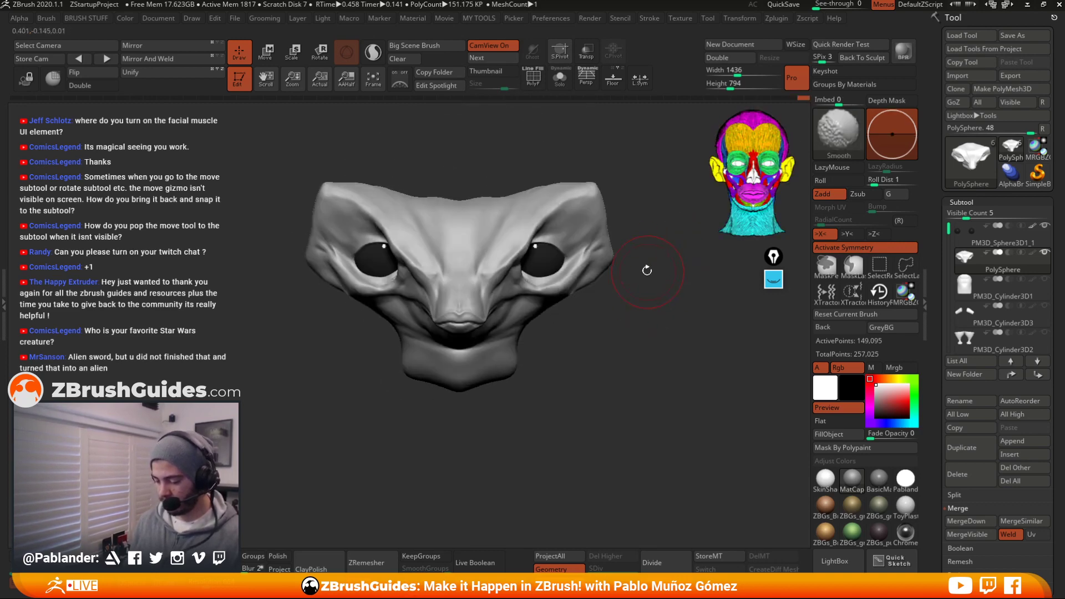
mouse_move(646, 225)
alt+right_down()
mouse_move(642, 280)
mouse_move(596, 321)
alt+right_up()
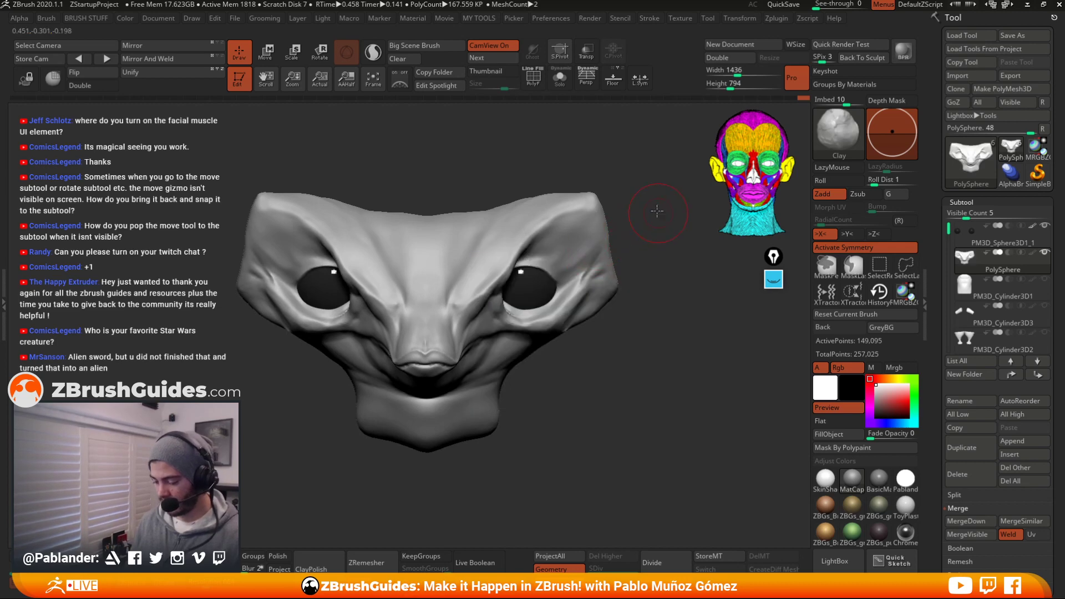
mouse_move(656, 209)
right_down()
mouse_move(504, 216)
mouse_move(628, 213)
right_up()
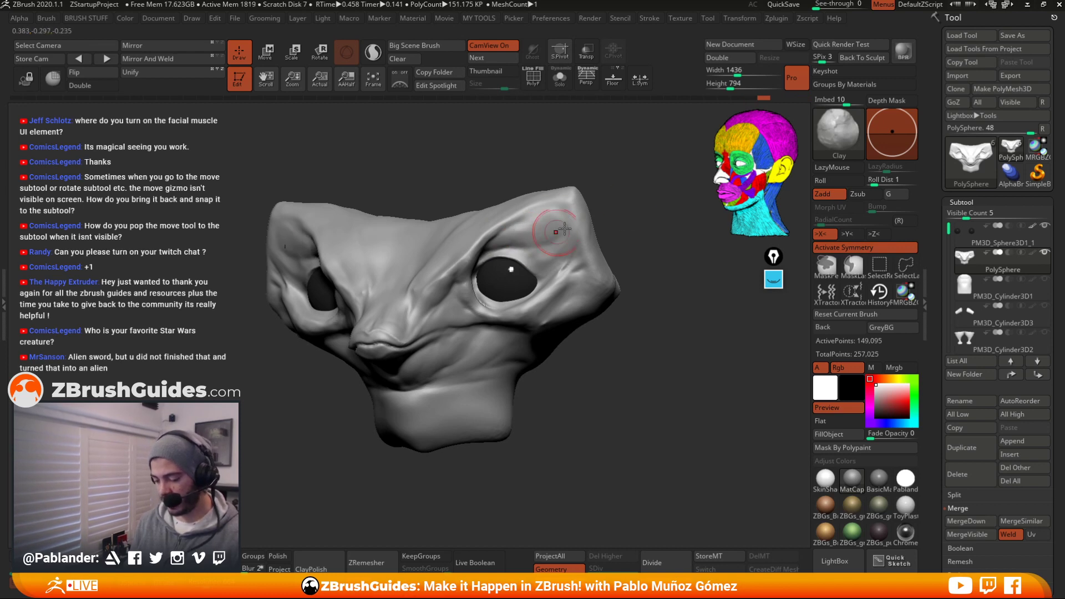
shift+right_drag(564, 229, 563, 217)
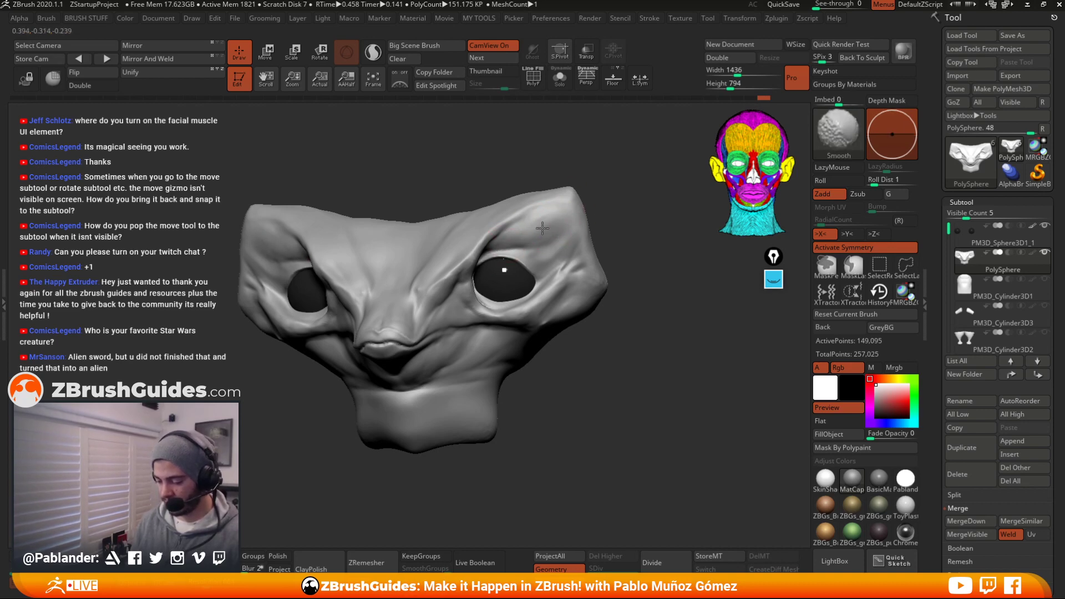
mouse_move(565, 221)
shift+right_down()
mouse_move(656, 219)
mouse_move(637, 261)
shift+right_up()
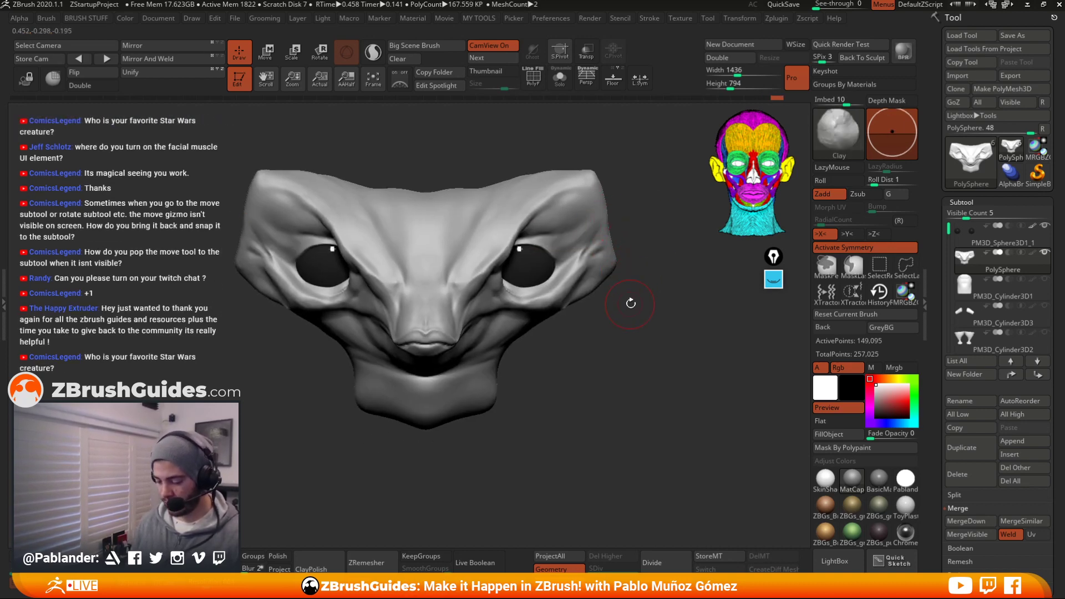
Choose the Inflat brush and swell the upper eyelid near the inner corner of the eye
mouse_move(630, 303)
ctrl+right_down()
mouse_move(627, 323)
mouse_move(477, 241)
mouse_move(525, 242)
ctrl+right_up()
key(shift)
key(b)
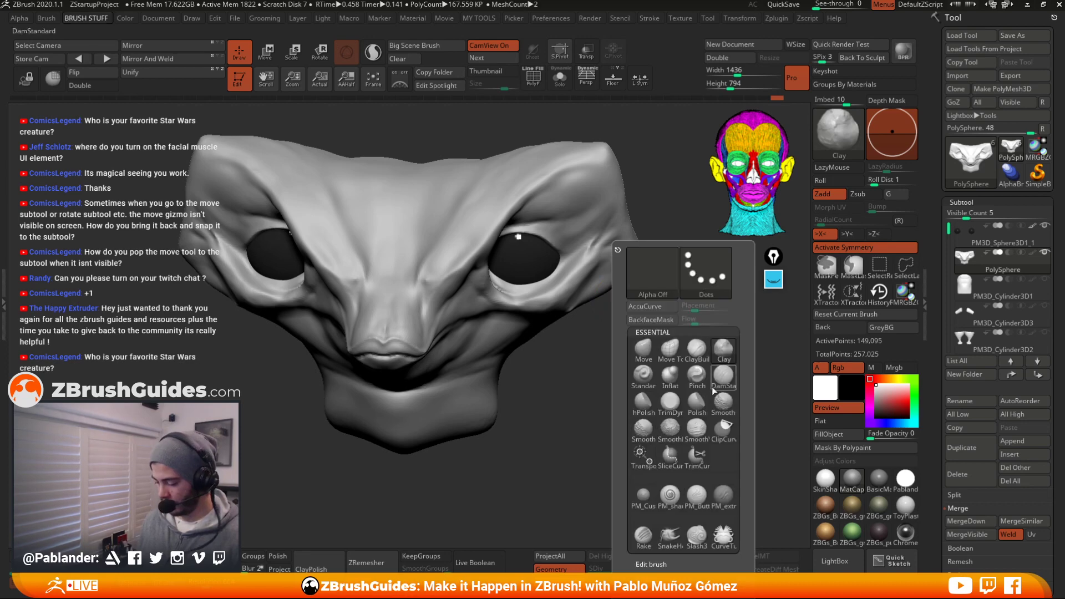
key(i)
key(n)
drag(502, 220, 514, 216)
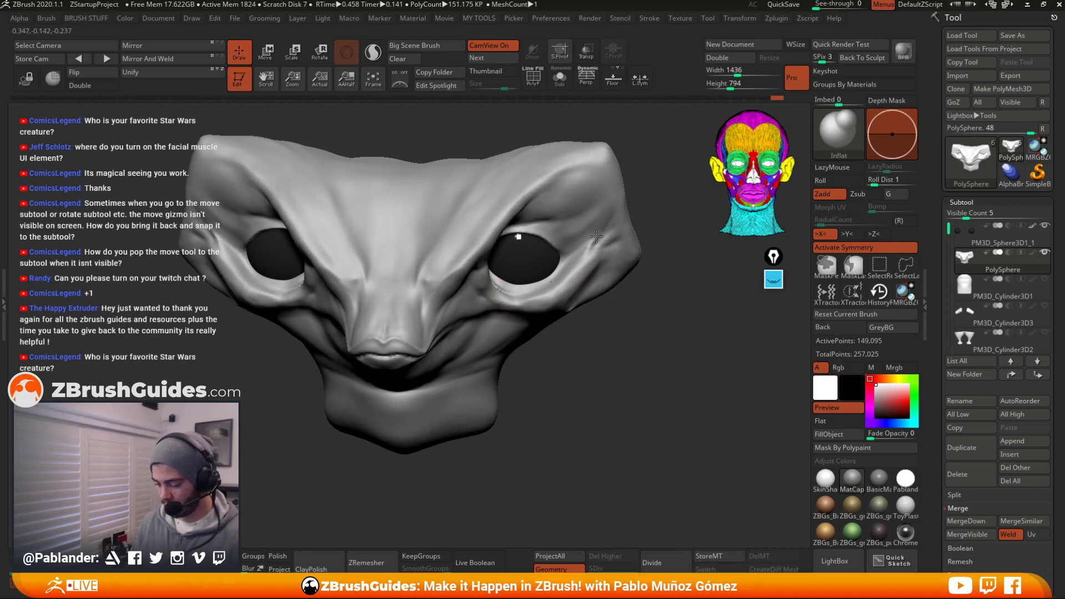
drag(607, 337, 611, 324)
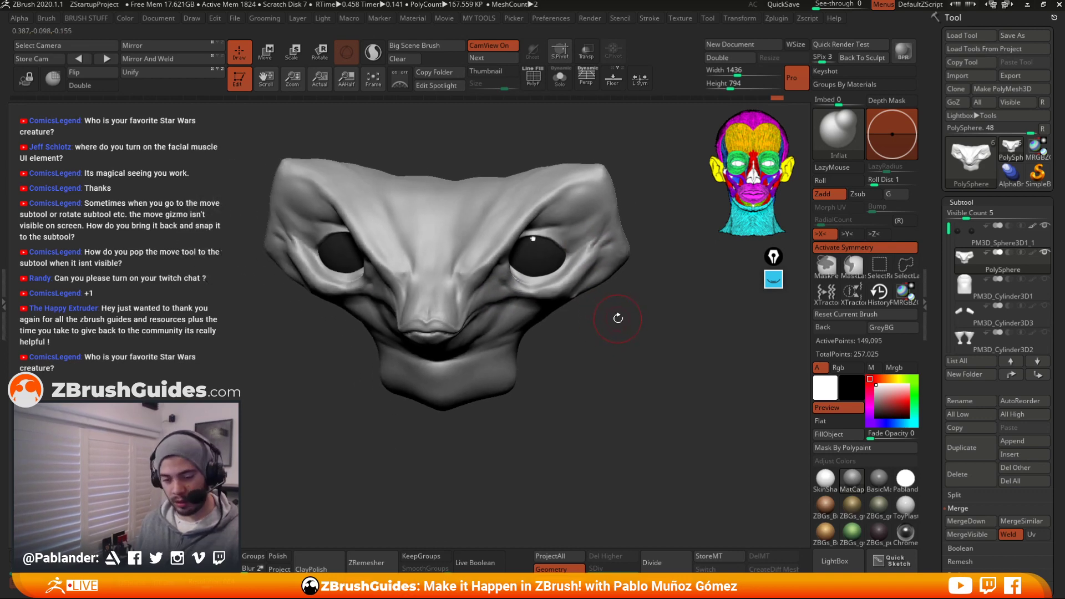
Switch to the Move brush, adjust its draw size and reshape the inner and lower rim of the eye
key(space)
click(600, 351)
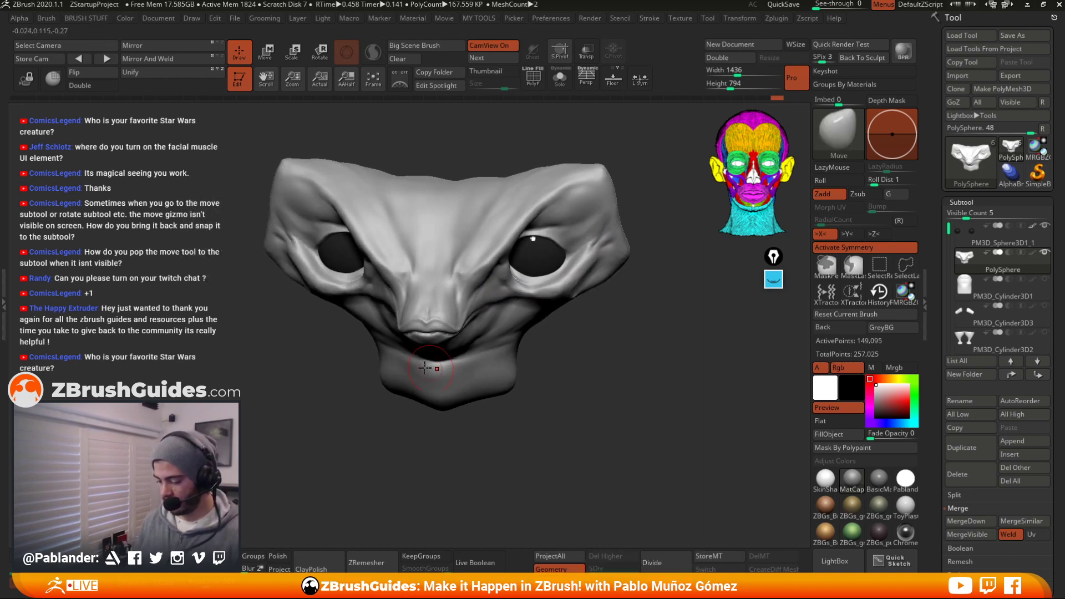
key(space)
drag(581, 305, 597, 310)
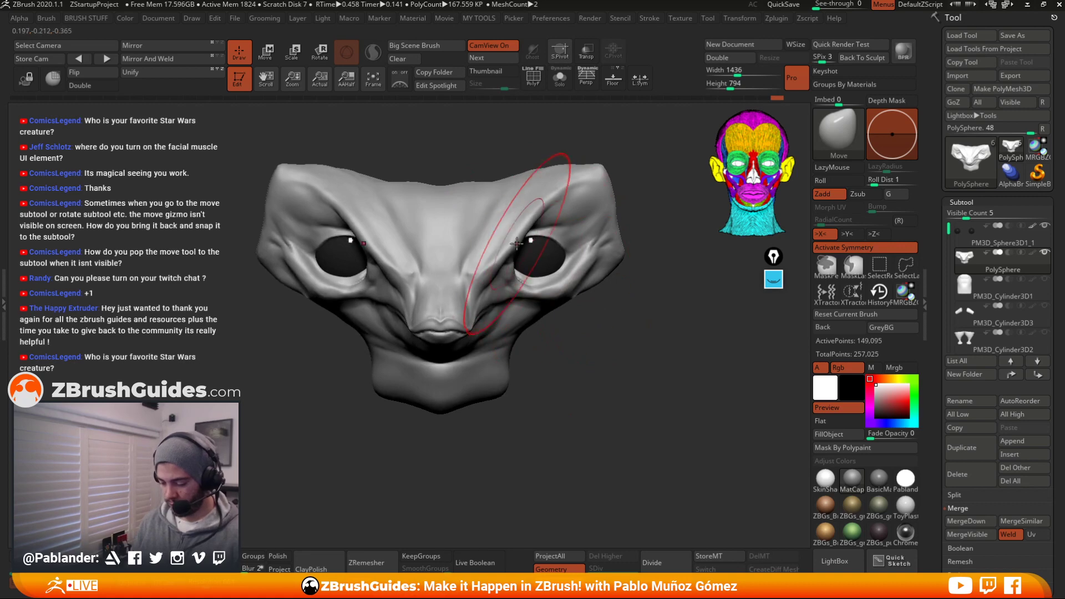
key(space)
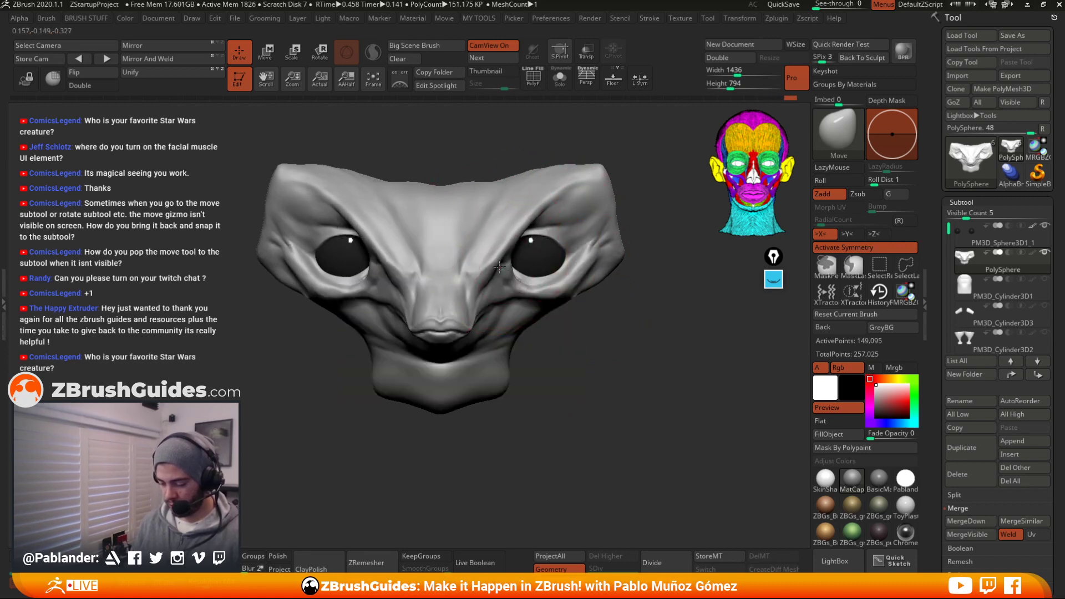
mouse_move(529, 300)
mouse_down()
mouse_move(517, 275)
mouse_move(531, 270)
mouse_up()
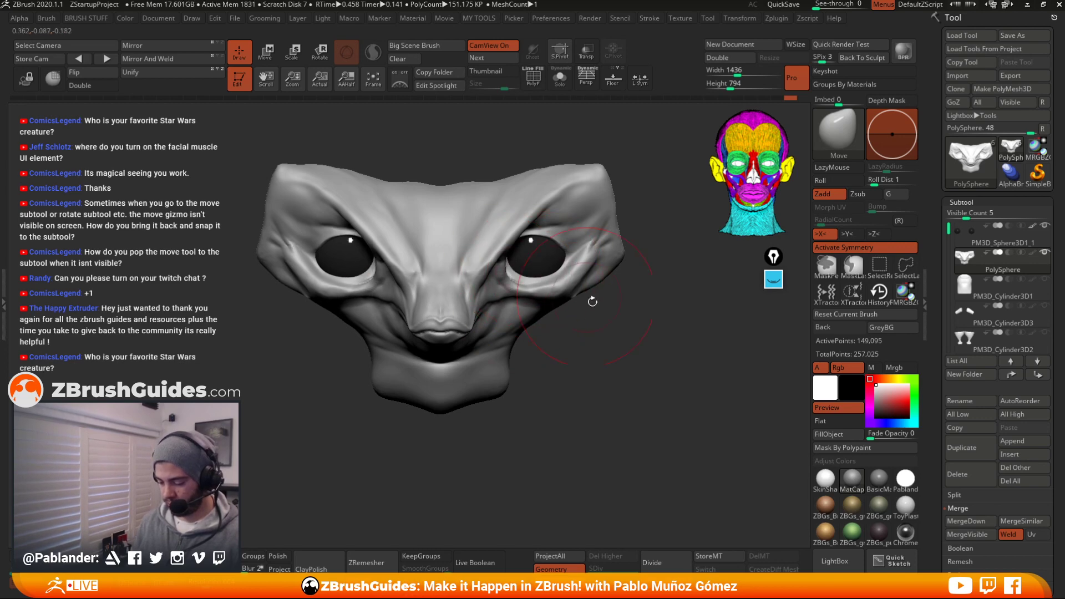
Try to reshape the upper eyelid with the Move brush and undo the last strokes
drag(592, 300, 555, 298)
mouse_move(517, 263)
mouse_down()
mouse_move(560, 266)
mouse_move(521, 215)
mouse_up()
alt+drag(605, 327, 577, 251)
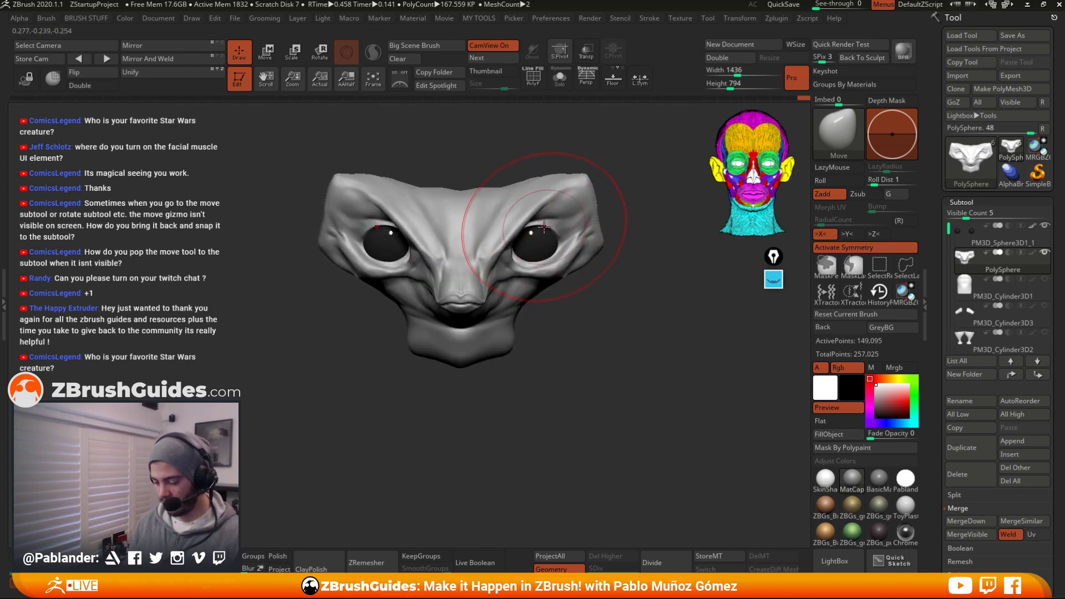
key(ctrl+z)
key(ctrl+z)
key(ctrl+z)
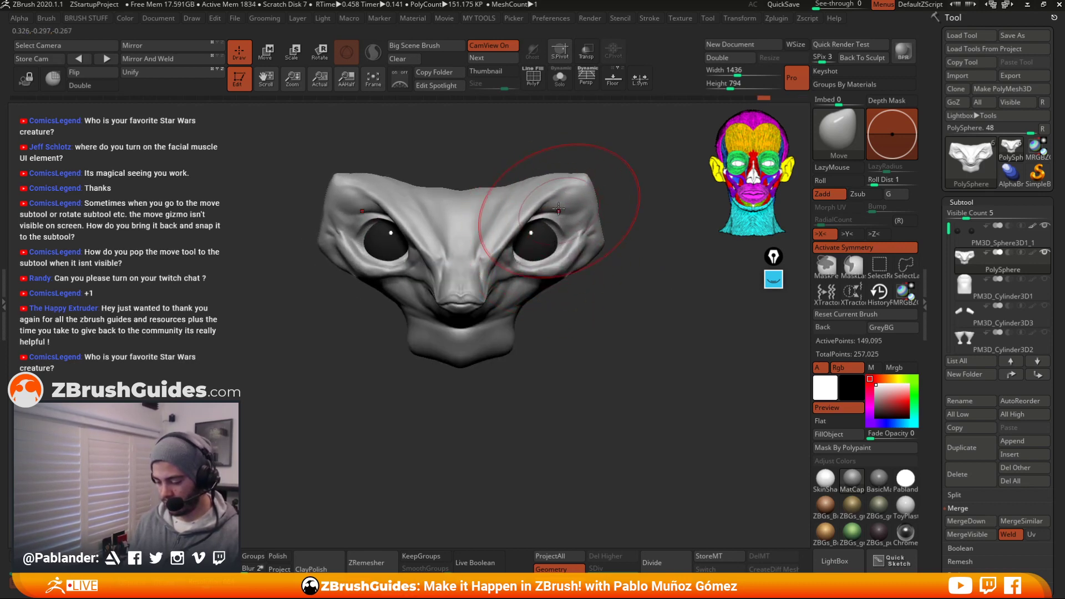
Show the body subtool, select the eyeballs and centre the move gizmo between them with X symmetry on
click(1043, 279)
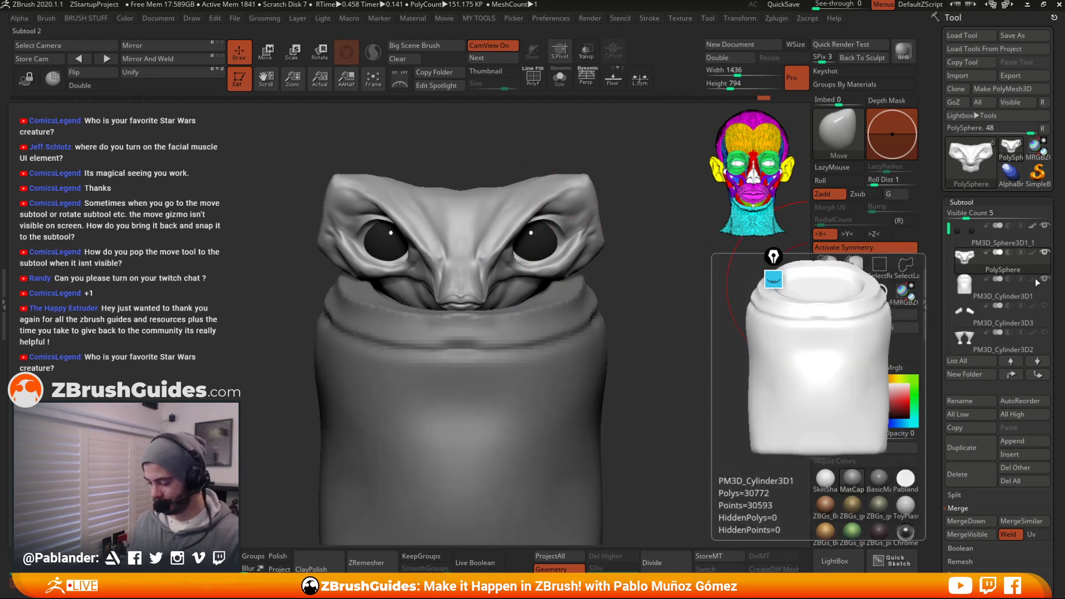
alt+drag(641, 317, 637, 338)
alt+click(530, 262)
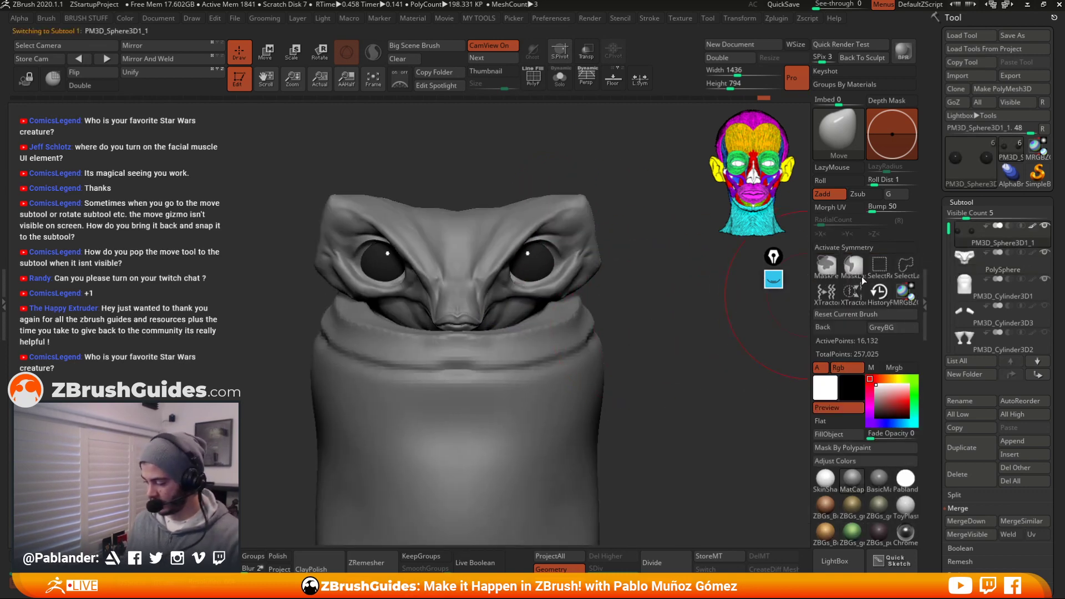
click(272, 58)
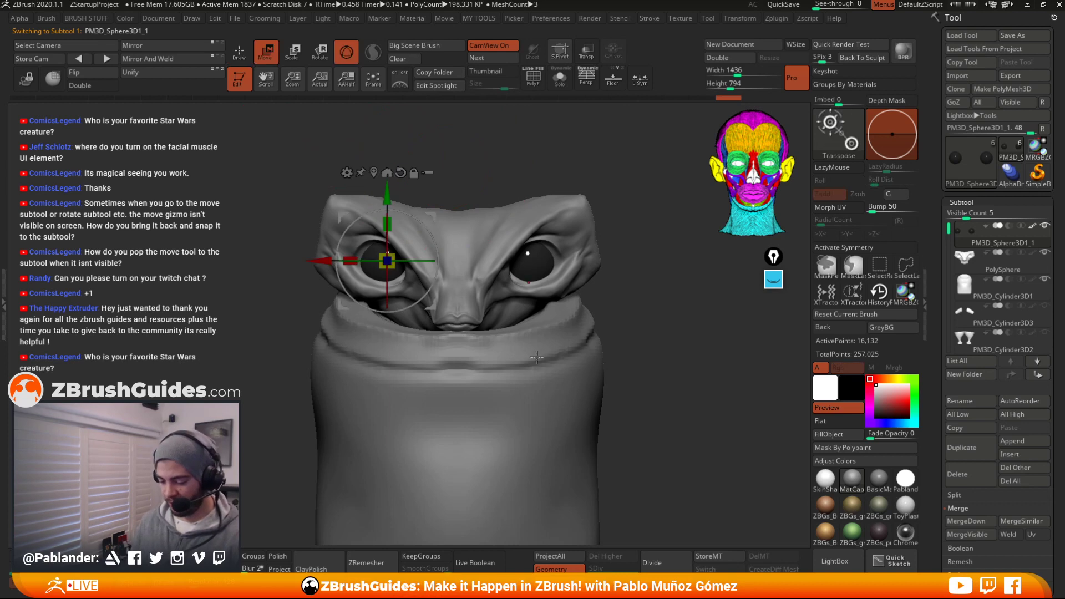
click(373, 173)
key(x)
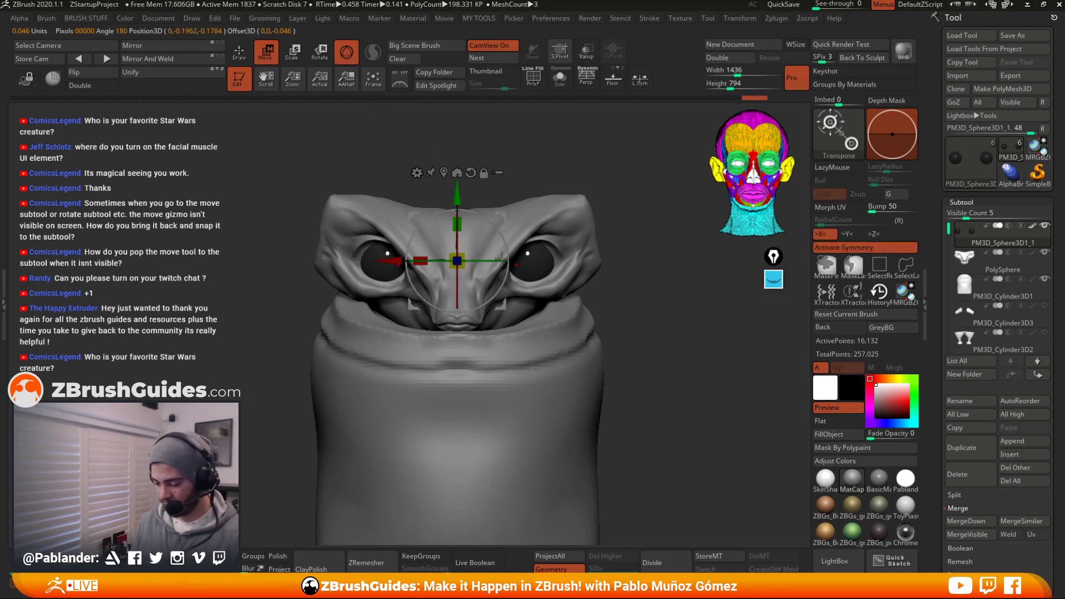
Enlarge both eyeballs together with the gizmo using local symmetry and return to Draw mode
click(530, 259)
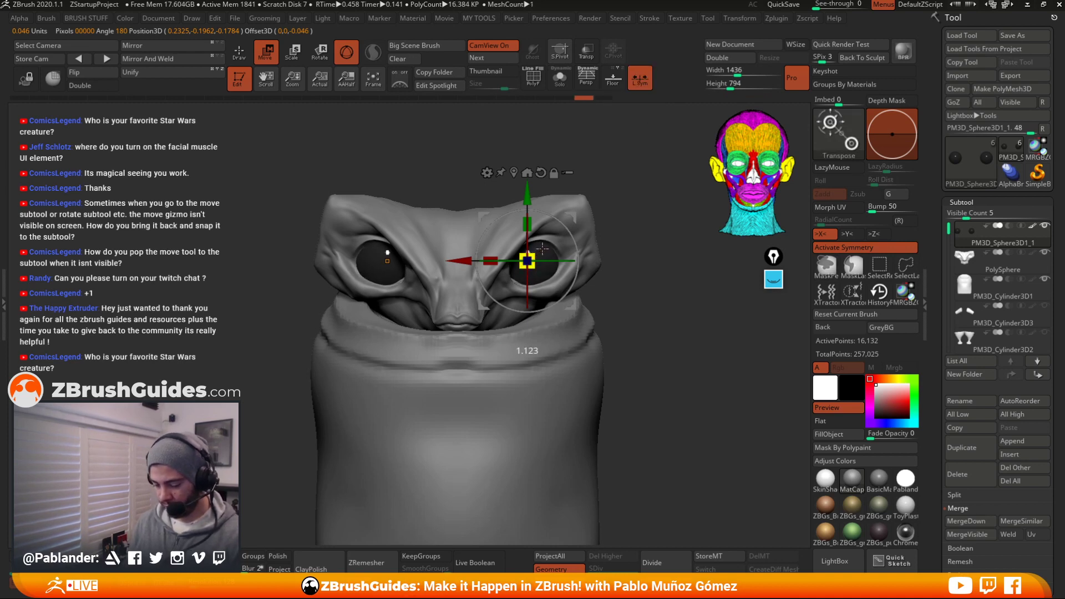
drag(635, 273, 558, 262)
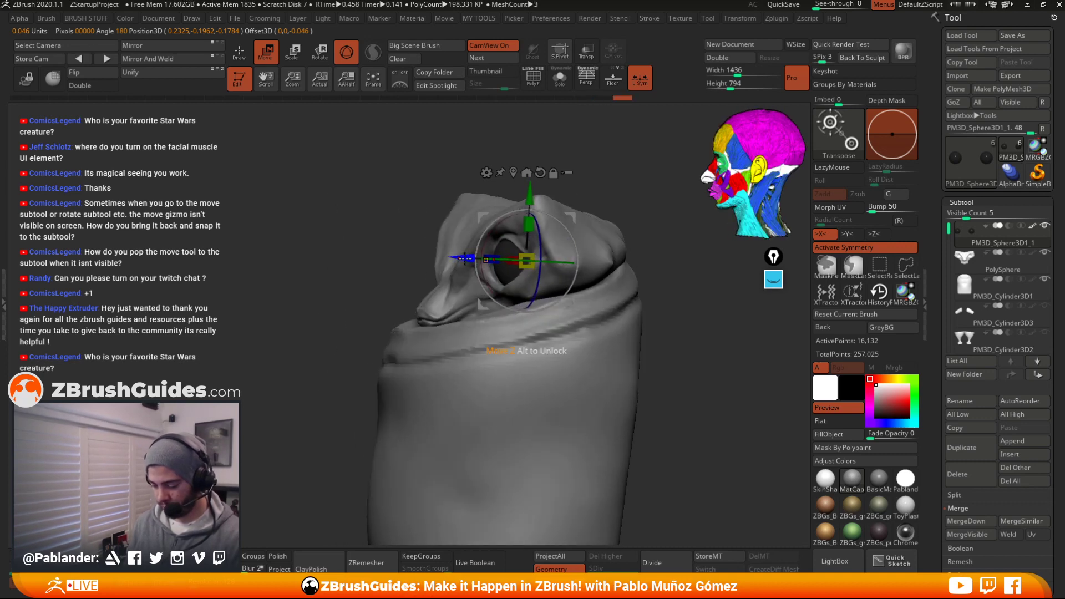
key(q)
mouse_move(625, 190)
mouse_down()
mouse_move(656, 186)
mouse_move(601, 172)
mouse_move(615, 247)
mouse_move(697, 314)
mouse_up()
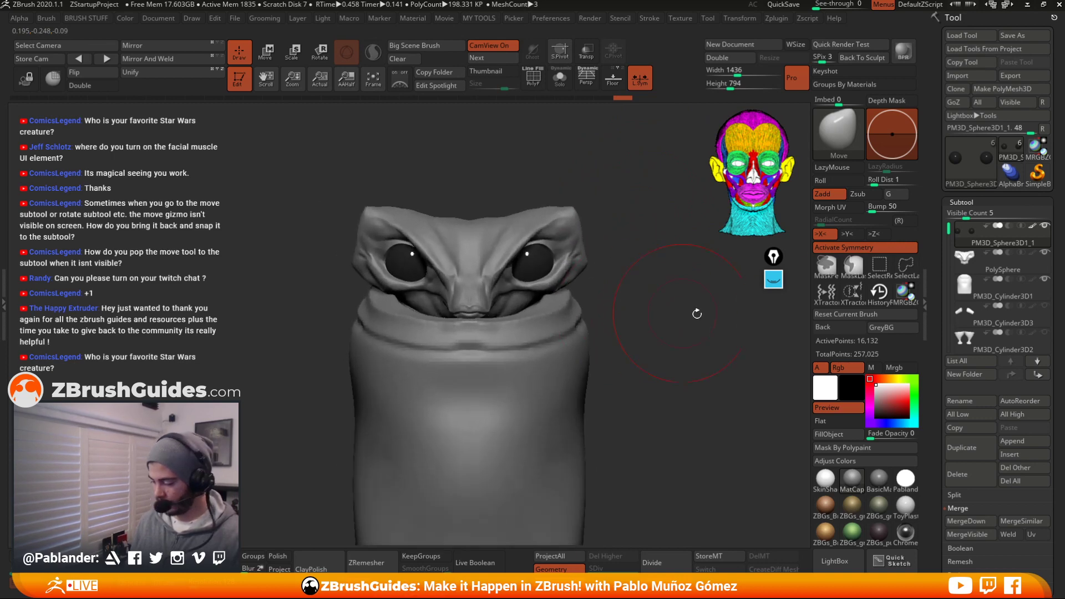
Hide the body, reselect the head subtool and adjust the eyelid from below with the Move brush
click(1045, 279)
click(1010, 263)
mouse_move(602, 304)
alt+mouse_down()
mouse_move(615, 399)
mouse_move(621, 247)
mouse_move(591, 186)
mouse_move(513, 165)
mouse_move(521, 157)
alt+mouse_up()
right_click(610, 305)
right_click(539, 257)
drag(580, 186, 580, 190)
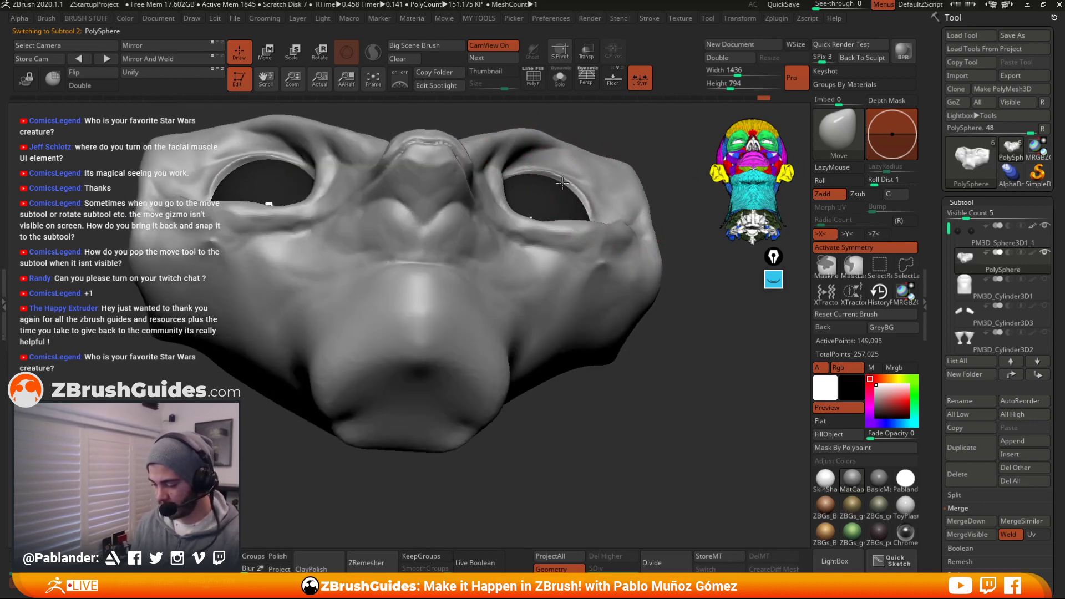
Fit the lower eyelid around the enlarged eyeball with Move strokes
right_drag(562, 183, 507, 214)
shift+right_drag(503, 303, 528, 355)
right_click(528, 354)
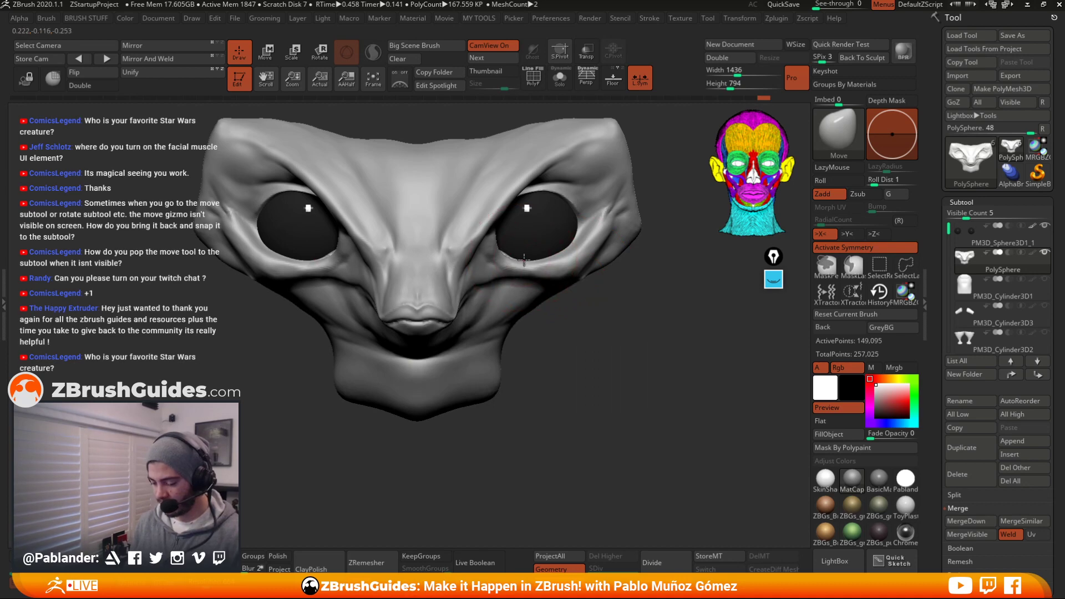
right_drag(524, 258, 531, 252)
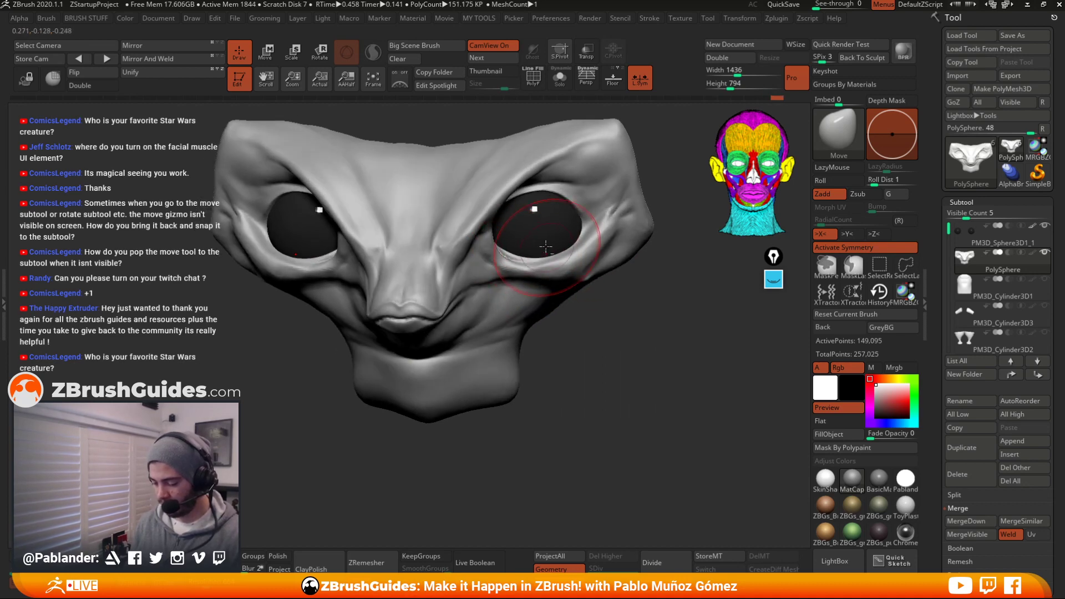
right_drag(574, 242, 618, 328)
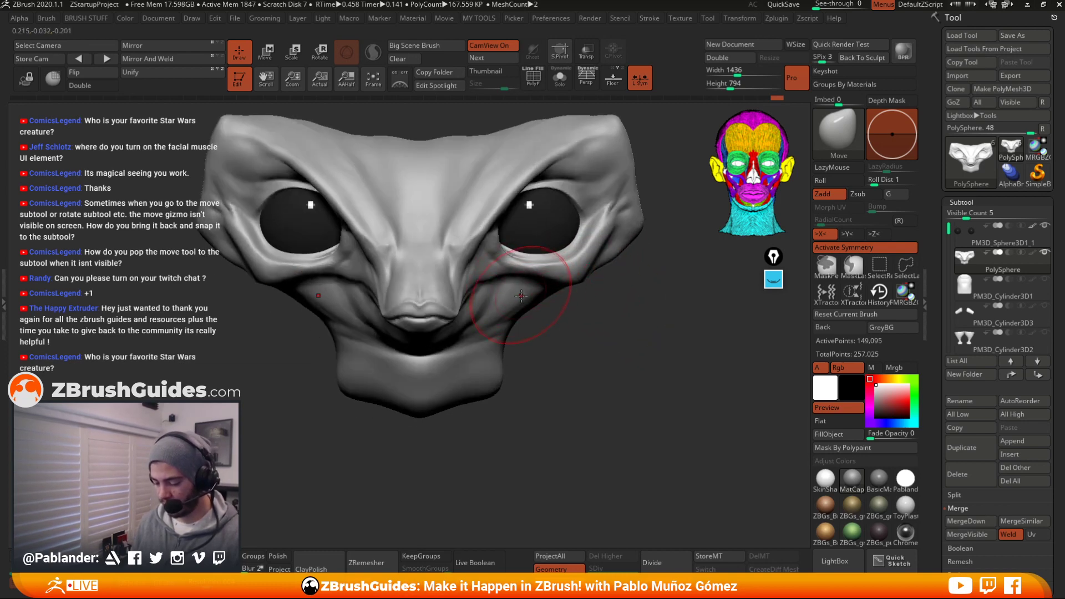
Adjust the Move brush's draw size and reshape the folds below the eye and the brow above it
key(space)
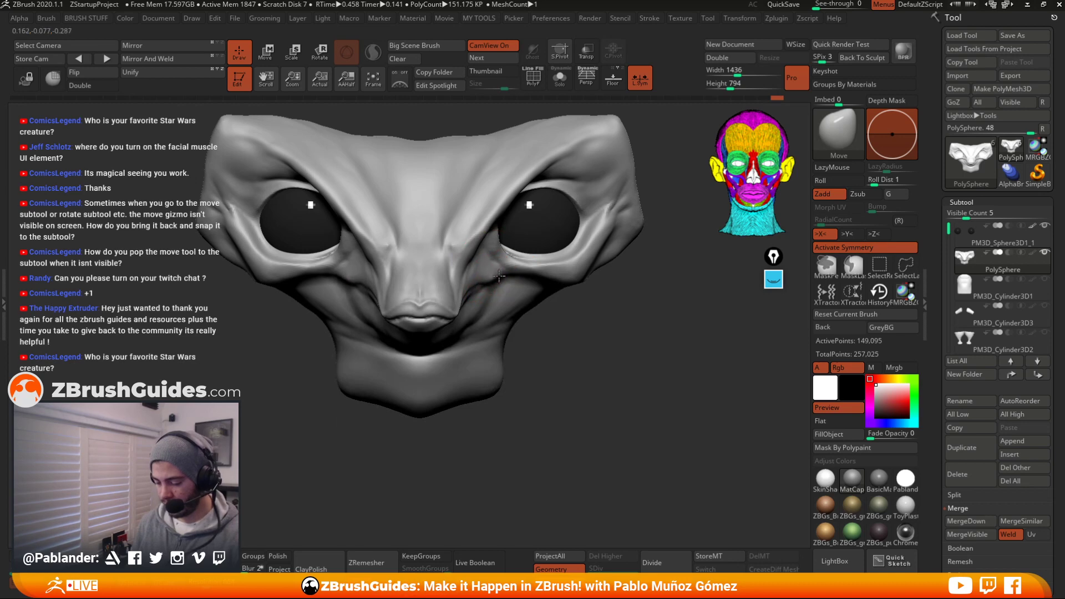
mouse_move(560, 309)
ctrl+right_down()
mouse_move(597, 312)
mouse_move(561, 300)
ctrl+right_up()
right_click(561, 300)
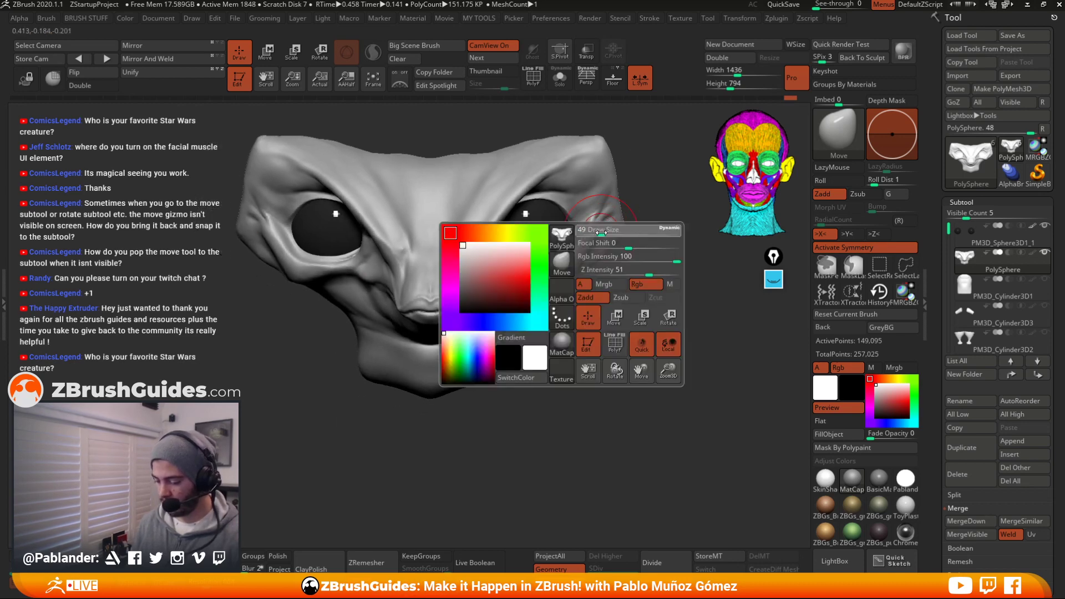
right_click(571, 269)
ctrl+right_drag(655, 192, 628, 168)
mouse_move(537, 160)
mouse_down()
mouse_move(499, 179)
mouse_move(502, 202)
mouse_move(507, 194)
mouse_up()
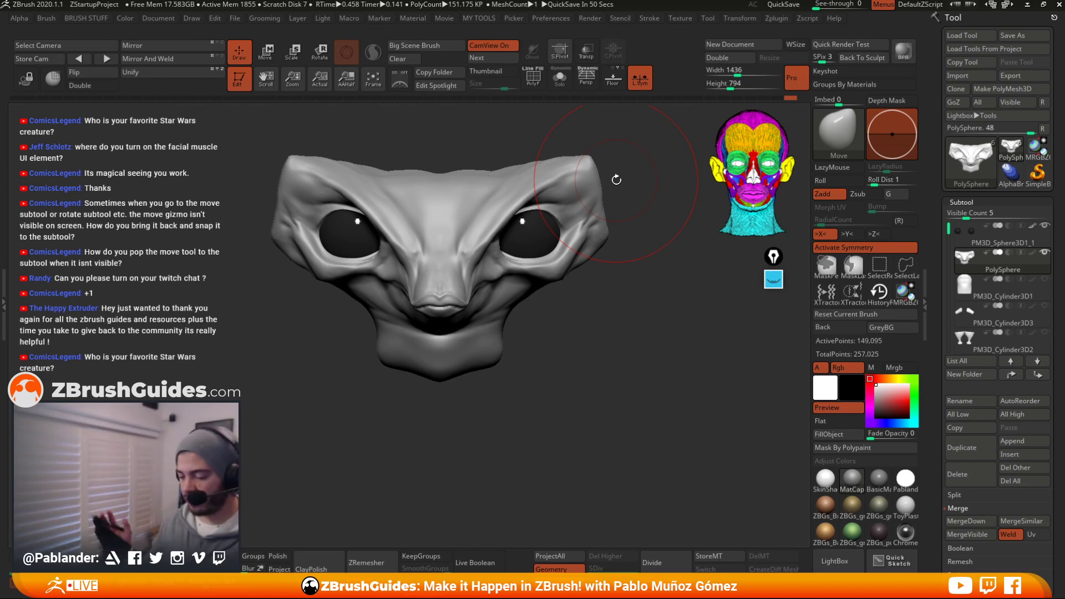
Pull the upper outer corners of the head outward and adjust the forehead and snout profile with a resized Move brush
key(space)
drag(639, 166, 599, 171)
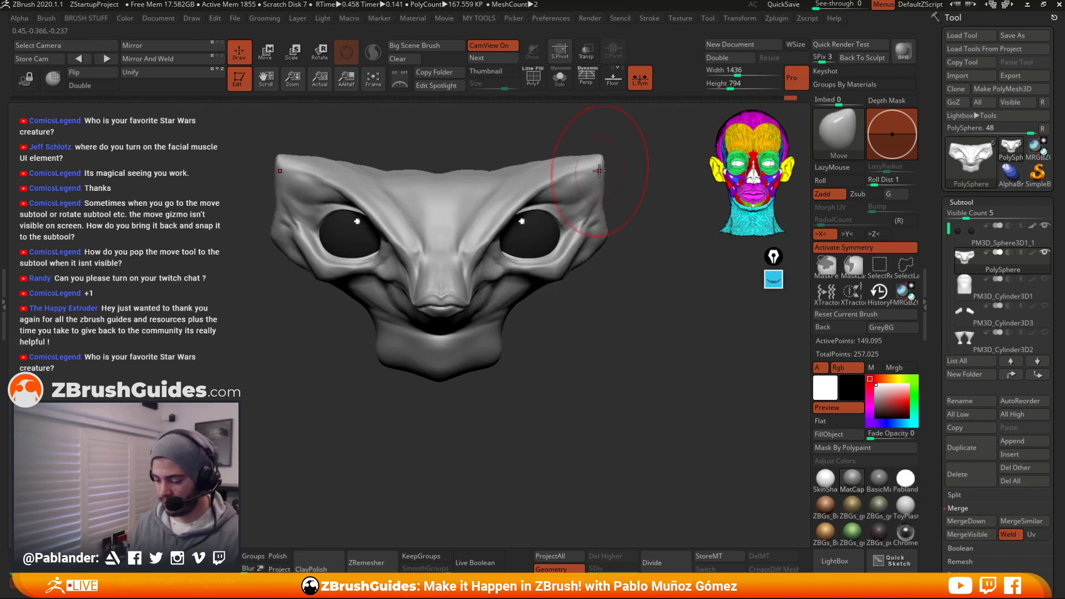
mouse_move(634, 206)
mouse_down()
mouse_move(616, 285)
mouse_move(498, 233)
mouse_up()
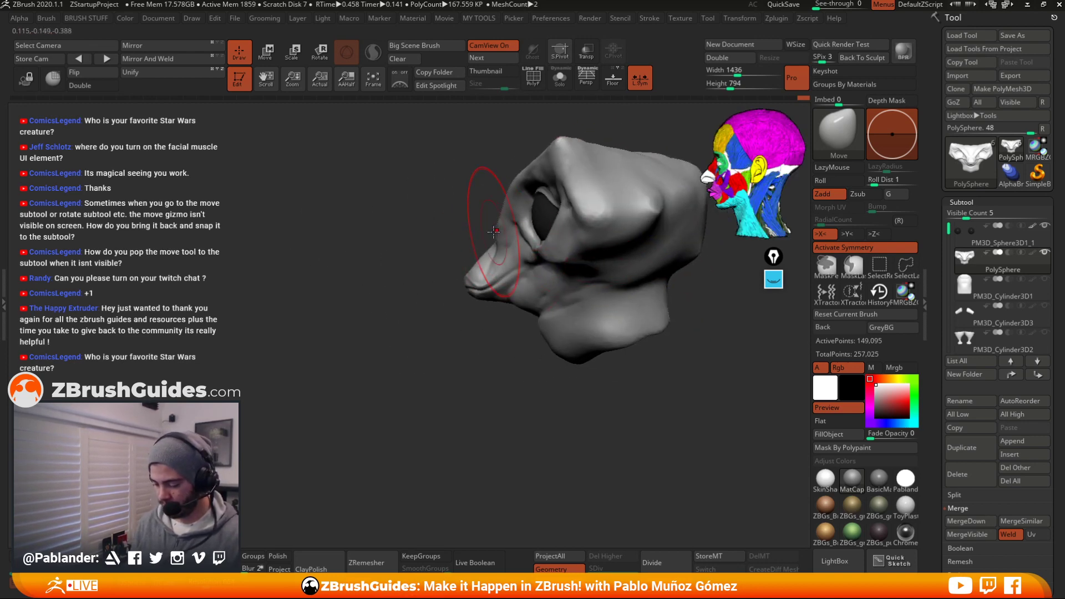
key(space)
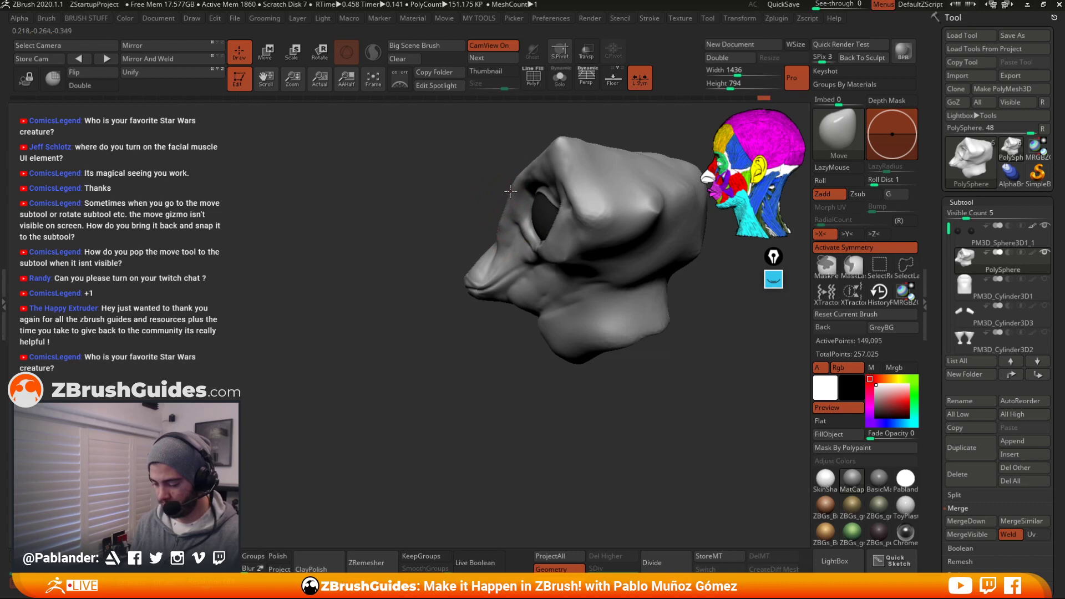
drag(433, 269, 541, 213)
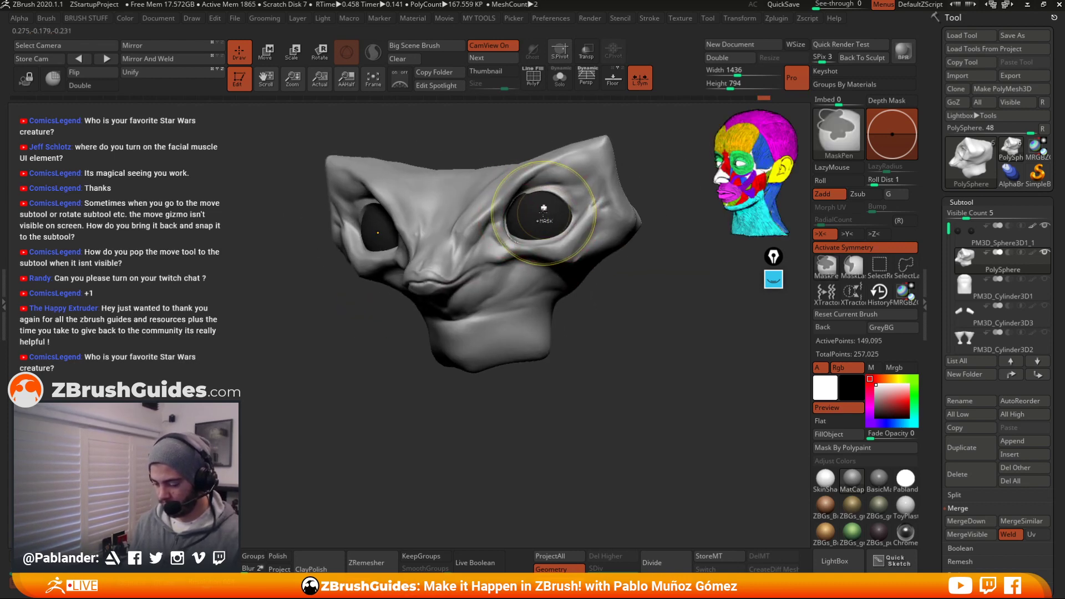
Change the draw size and refine the inner and outer eyelid contours around the eyeball
mouse_move(543, 207)
ctrl+right_down()
mouse_move(539, 230)
mouse_move(505, 208)
mouse_move(519, 193)
mouse_move(590, 206)
mouse_move(572, 212)
ctrl+right_up()
key(s)
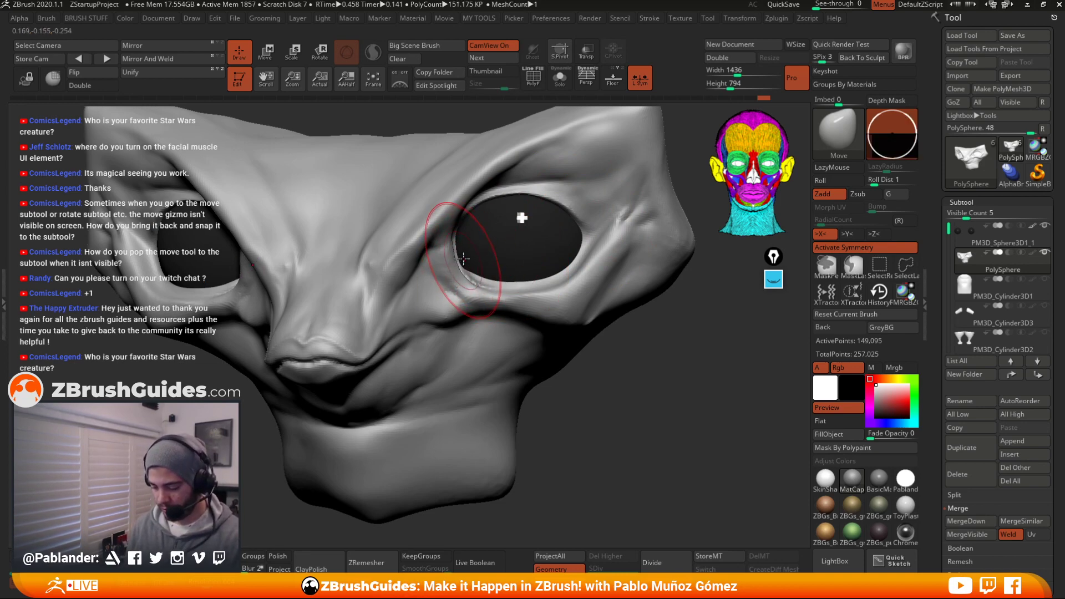
mouse_move(463, 258)
right_down()
mouse_move(422, 259)
mouse_move(480, 252)
mouse_move(494, 235)
mouse_move(470, 268)
mouse_move(552, 275)
mouse_move(555, 233)
mouse_move(586, 198)
right_up()
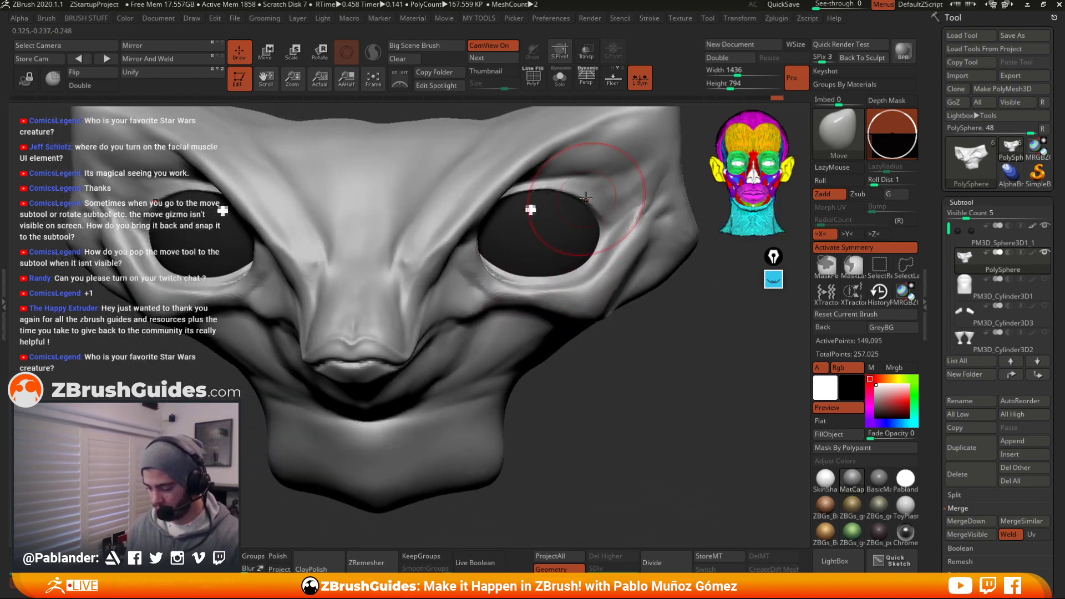
right_drag(623, 238, 770, 316)
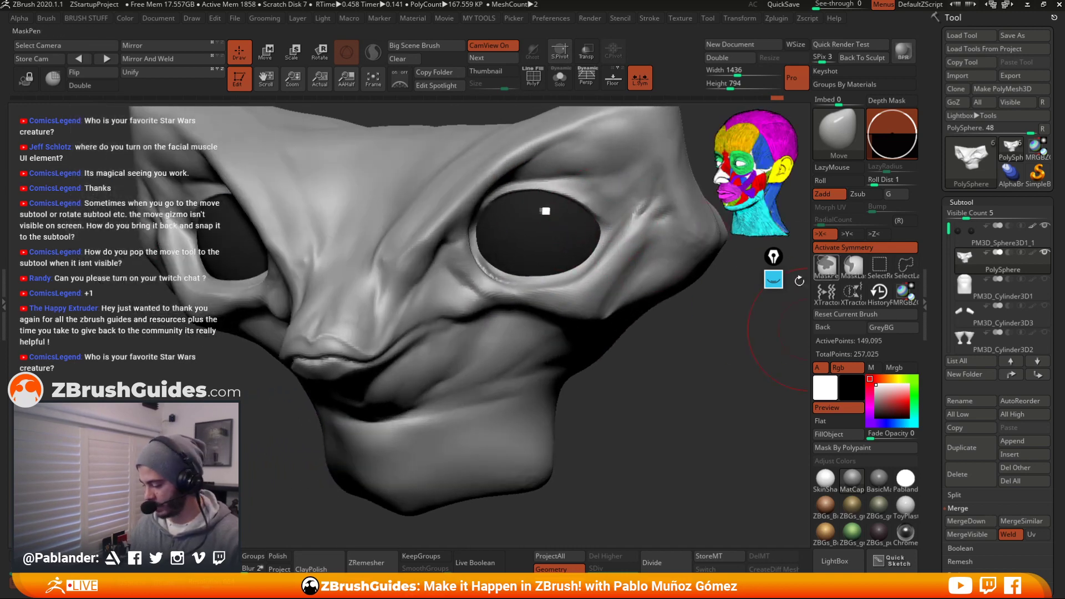
Mask the eye socket, isolating the head in Solo mode, and soften the mask
mouse_move(600, 233)
ctrl+mouse_down()
mouse_move(578, 208)
mouse_move(522, 200)
mouse_move(521, 282)
mouse_move(587, 228)
mouse_move(475, 208)
mouse_move(554, 197)
ctrl+mouse_up()
right_drag(559, 207, 549, 218)
drag(604, 239, 580, 240)
key(shift+s)
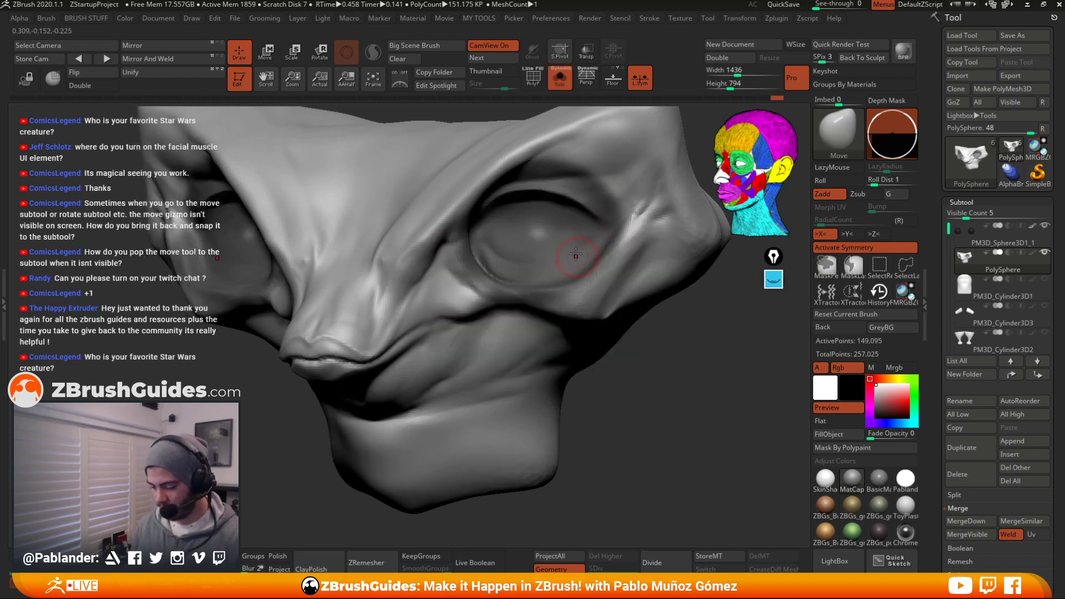
ctrl+click(537, 232)
right_drag(582, 233, 529, 195)
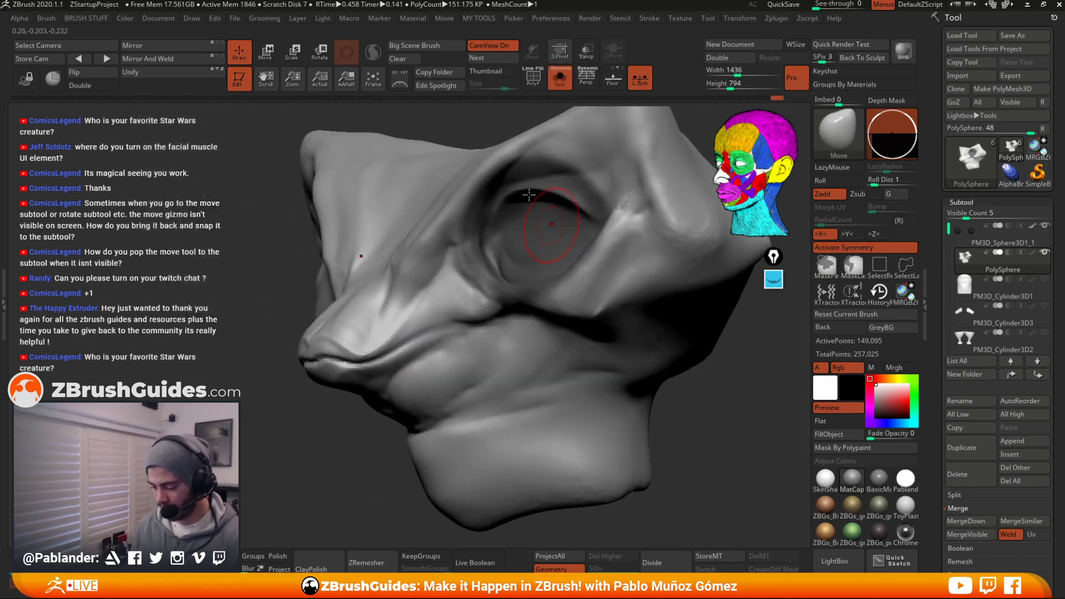
Invert the mask, paint its edge along the inner and lower eyelid with MaskPen, and invert it back
ctrl+click(244, 353)
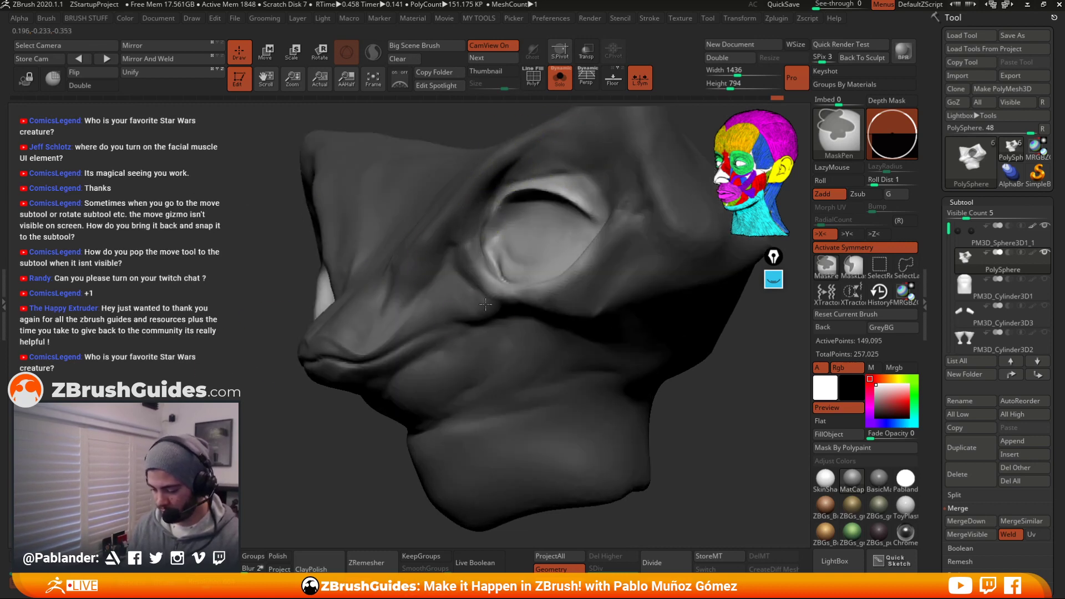
ctrl+drag(466, 239, 501, 305)
right_drag(522, 305, 541, 314)
ctrl+drag(541, 313, 584, 318)
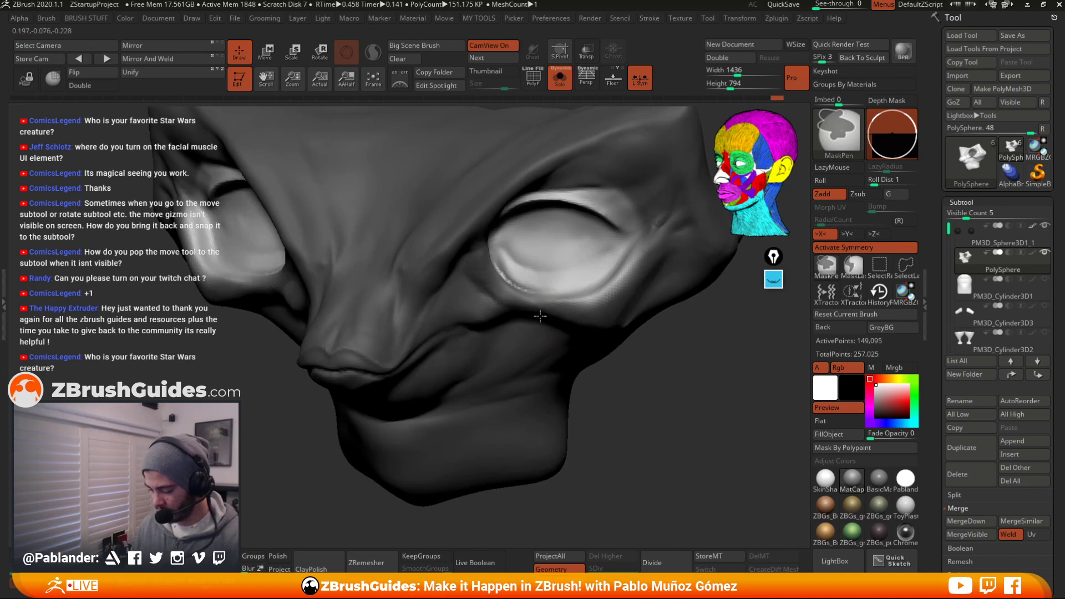
ctrl+click(684, 380)
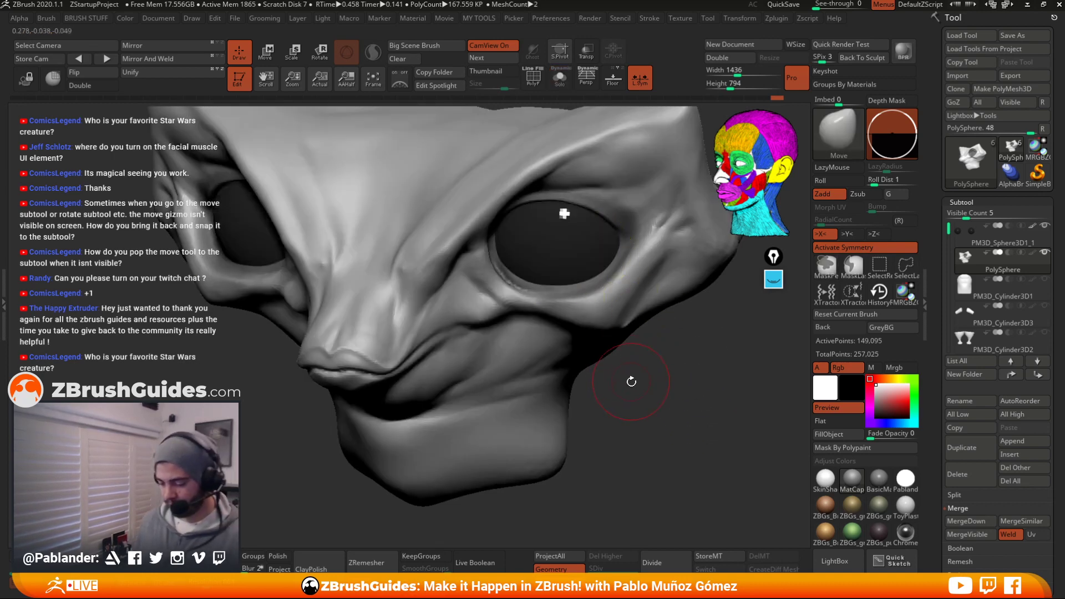
Adjust the inner edge of the eye socket with a resized Move brush and smooth the surface beside the inner eye corner
drag(631, 382, 592, 320)
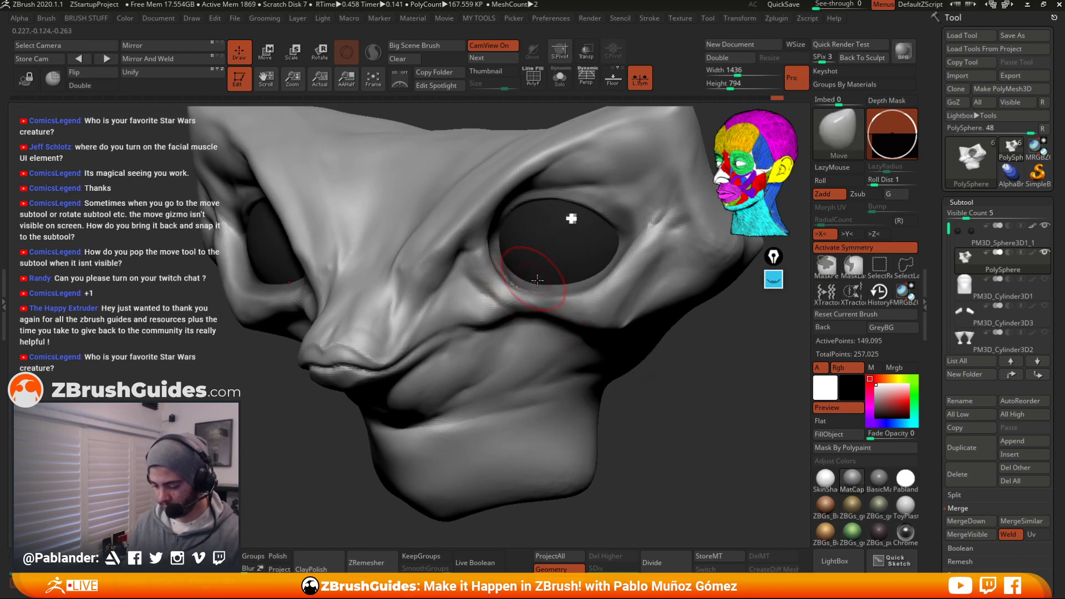
key(space)
drag(536, 266, 560, 266)
key(ctrl+shift+z)
key(ctrl+z)
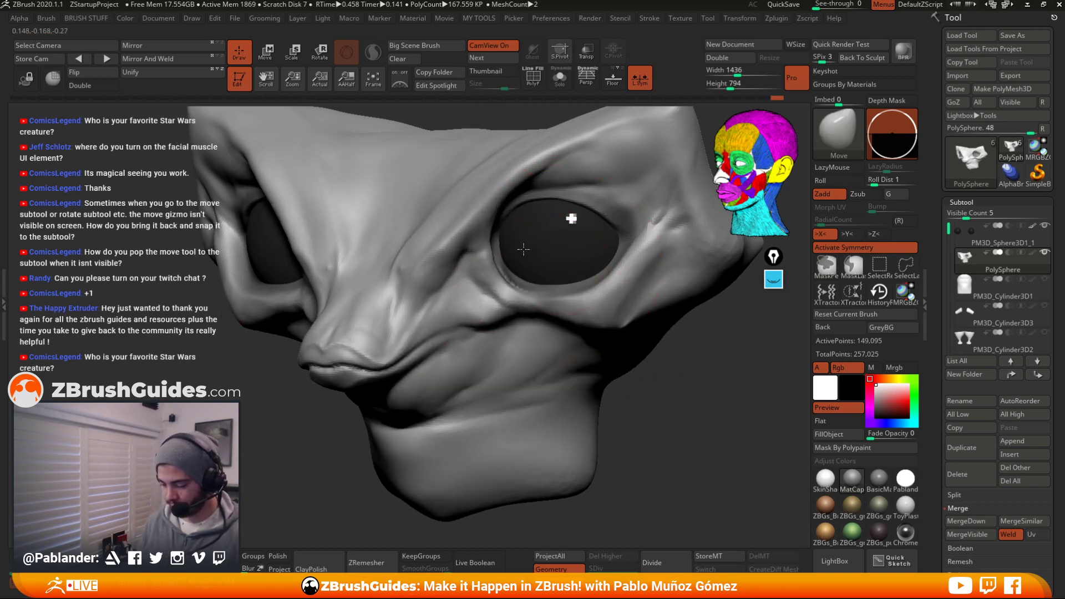
key(ctrl+shift+z)
mouse_move(482, 257)
shift+mouse_down()
mouse_move(521, 217)
mouse_move(521, 227)
mouse_move(484, 241)
mouse_move(466, 233)
shift+mouse_up()
Undo the last stroke and pull the inner eye and brow area slightly inward with an enlarged Move brush
key(space)
ctrl+right_drag(559, 335, 634, 344)
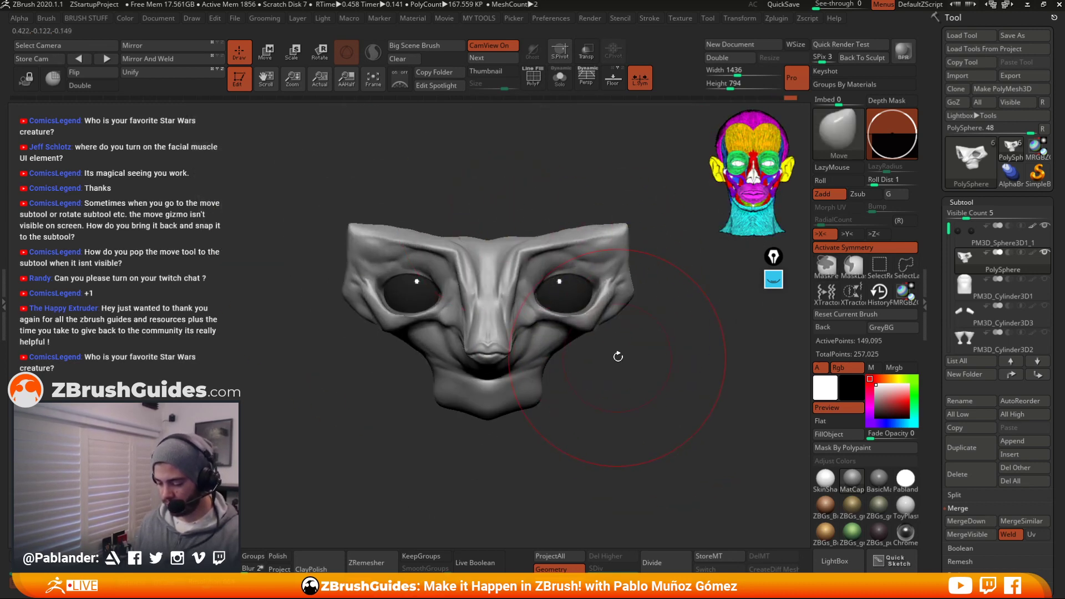
key(ctrl+z)
drag(551, 274, 540, 265)
key(space)
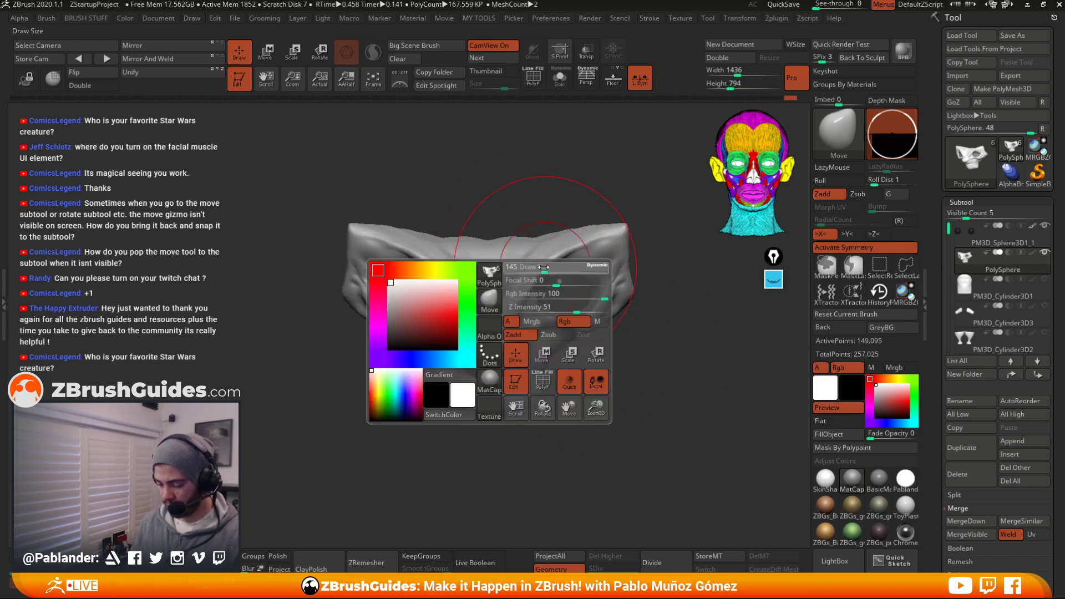
Reshape the snout tip and upper lip in profile with a smaller Move brush
mouse_move(623, 331)
right_down()
mouse_move(565, 295)
mouse_move(534, 296)
mouse_move(541, 302)
right_up()
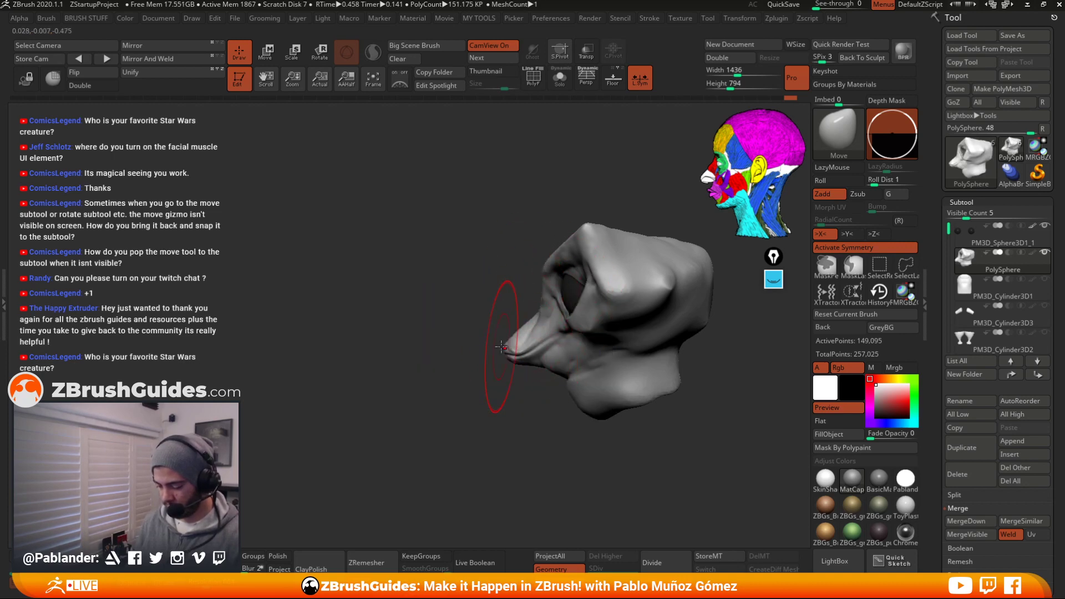
right_click(476, 401)
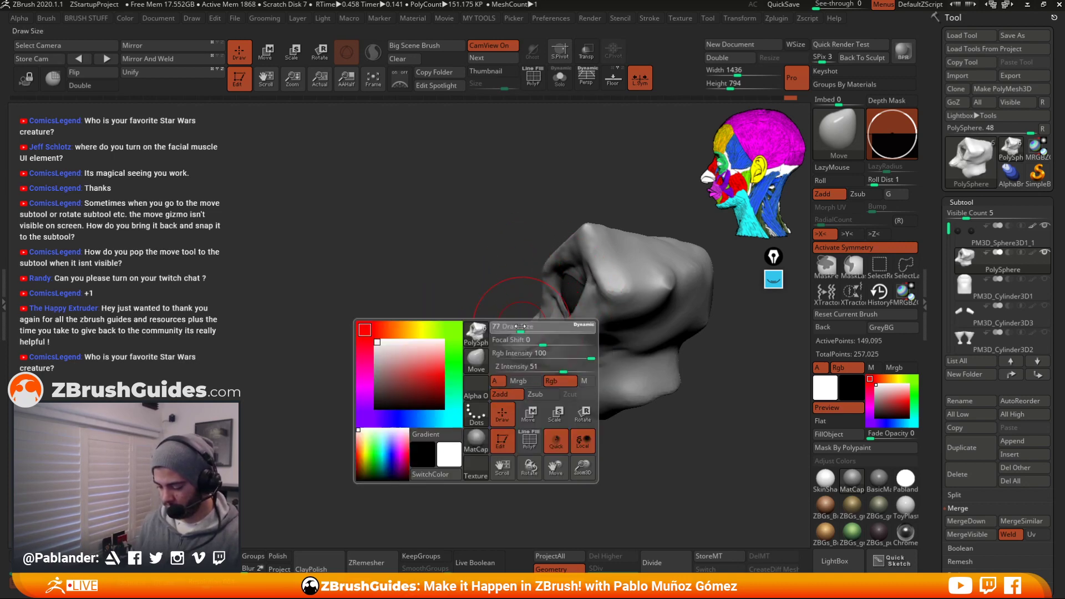
ctrl+right_drag(475, 360, 475, 423)
alt+right_drag(475, 423, 426, 391)
right_click(494, 353)
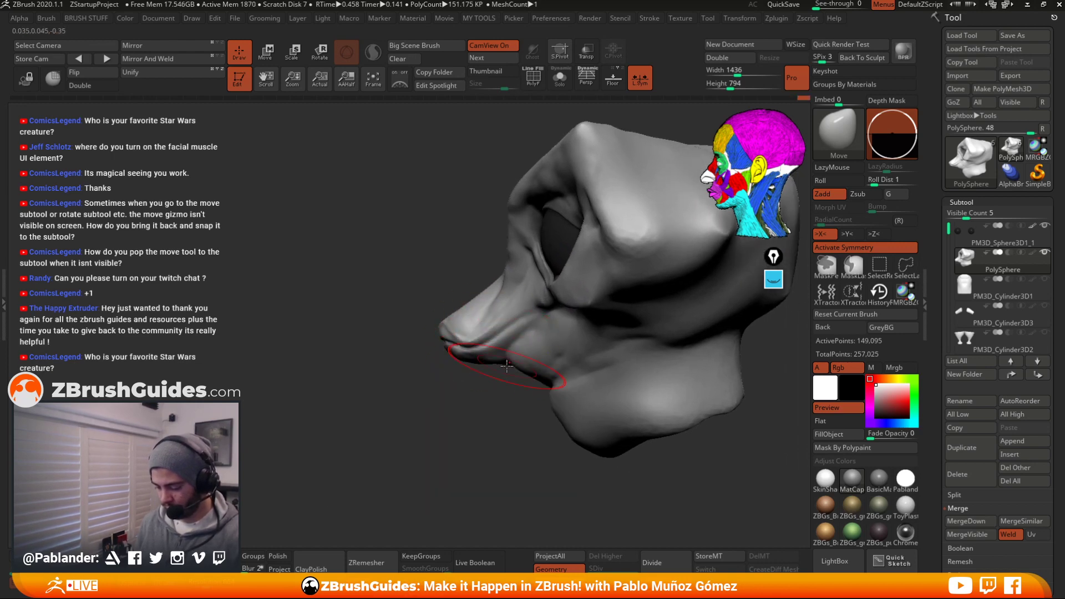
Adjust the cheeks, the sides of the snout and the outer contour of the head with the Move brush
mouse_move(545, 379)
right_down()
mouse_move(587, 312)
mouse_move(612, 355)
right_up()
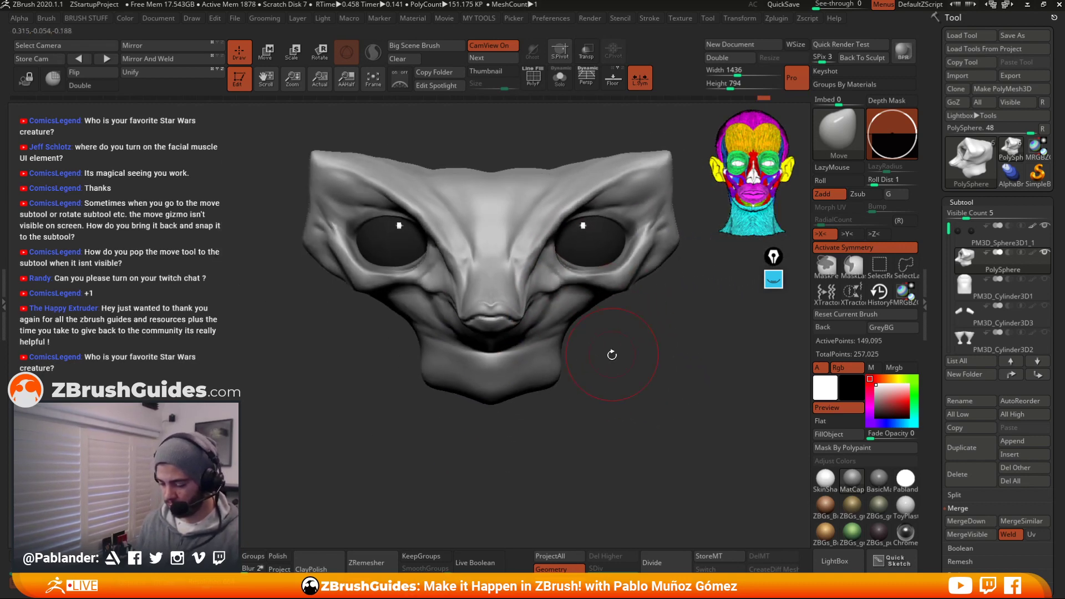
mouse_move(519, 317)
right_down()
mouse_move(608, 340)
mouse_move(613, 352)
right_up()
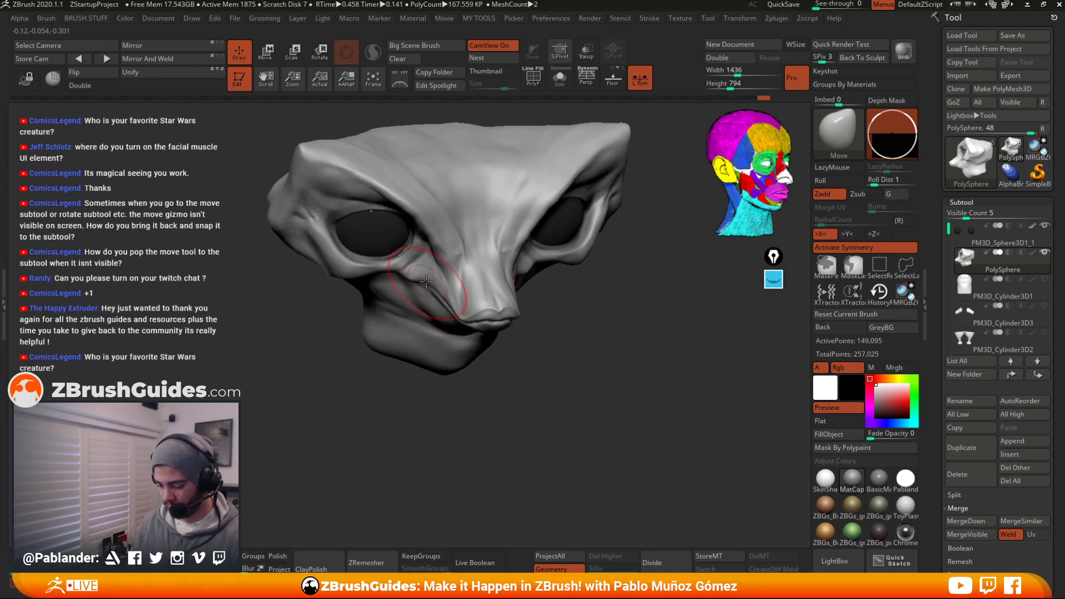
right_drag(422, 283, 597, 288)
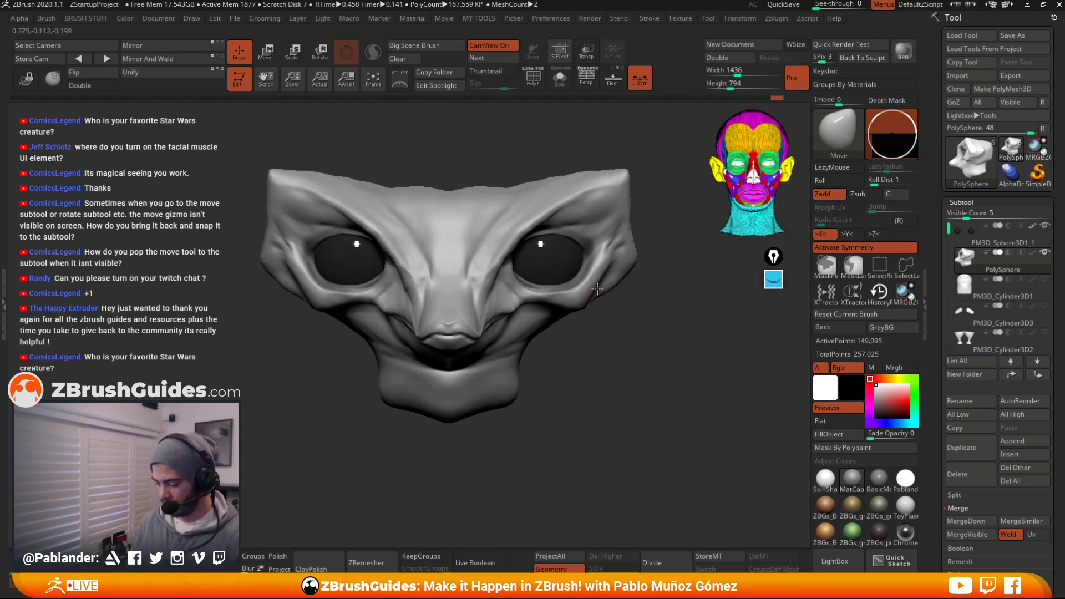
mouse_move(624, 325)
alt+right_down()
mouse_move(591, 318)
mouse_move(715, 314)
mouse_move(559, 285)
alt+right_up()
key(space)
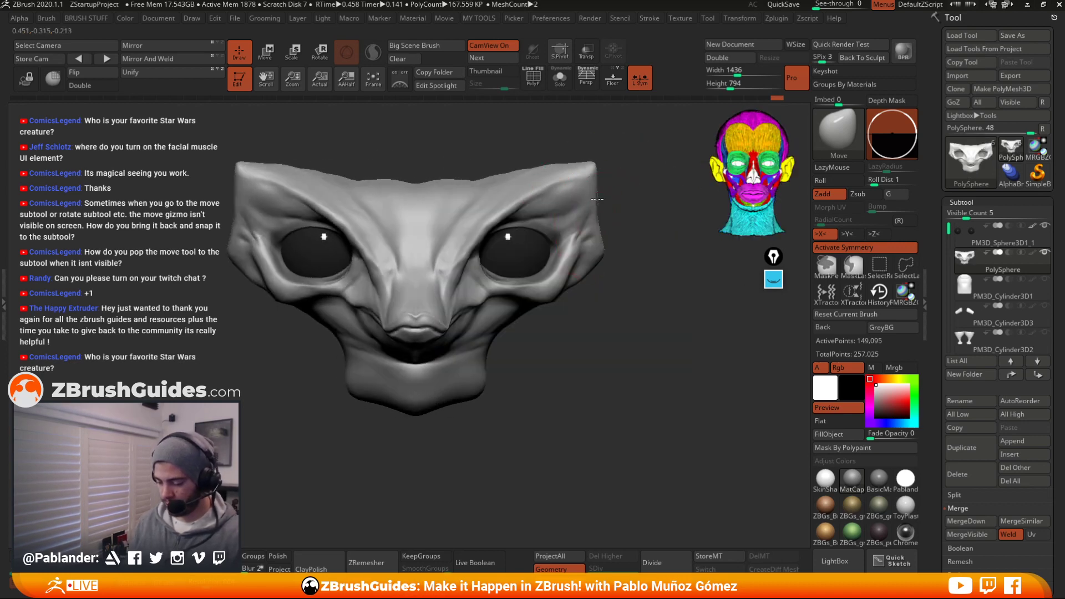
mouse_move(600, 209)
right_down()
mouse_move(613, 308)
mouse_move(608, 393)
mouse_move(547, 208)
mouse_move(601, 399)
right_up()
Invert the mask to free the eyelids and fit the lower and outer eyelid around the eyeball with a resized Move brush
ctrl+click(555, 353)
key(space)
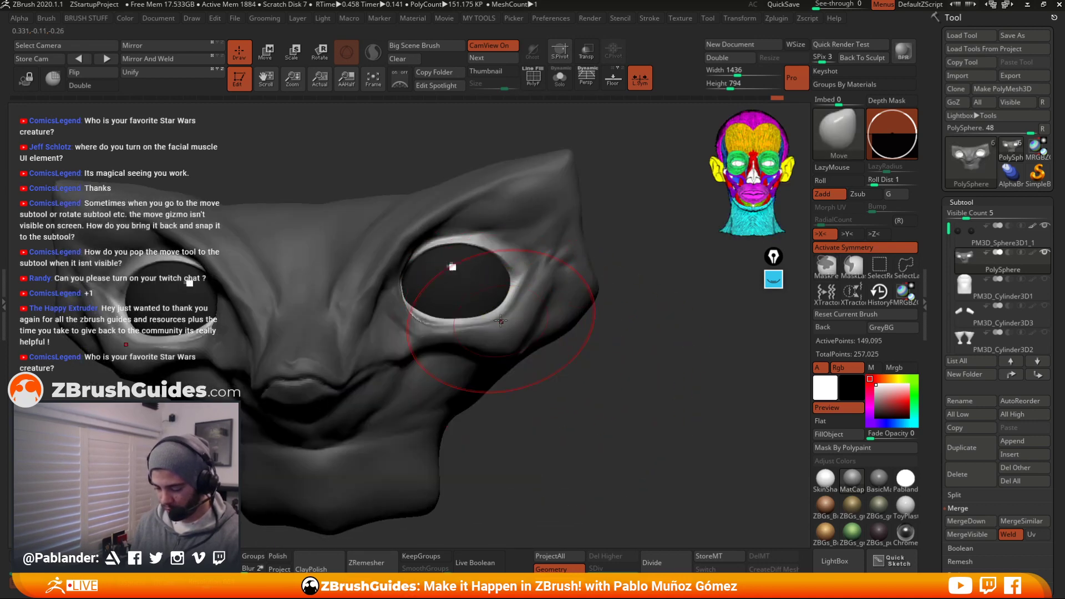
mouse_move(513, 364)
right_down()
mouse_move(541, 391)
mouse_move(504, 351)
right_up()
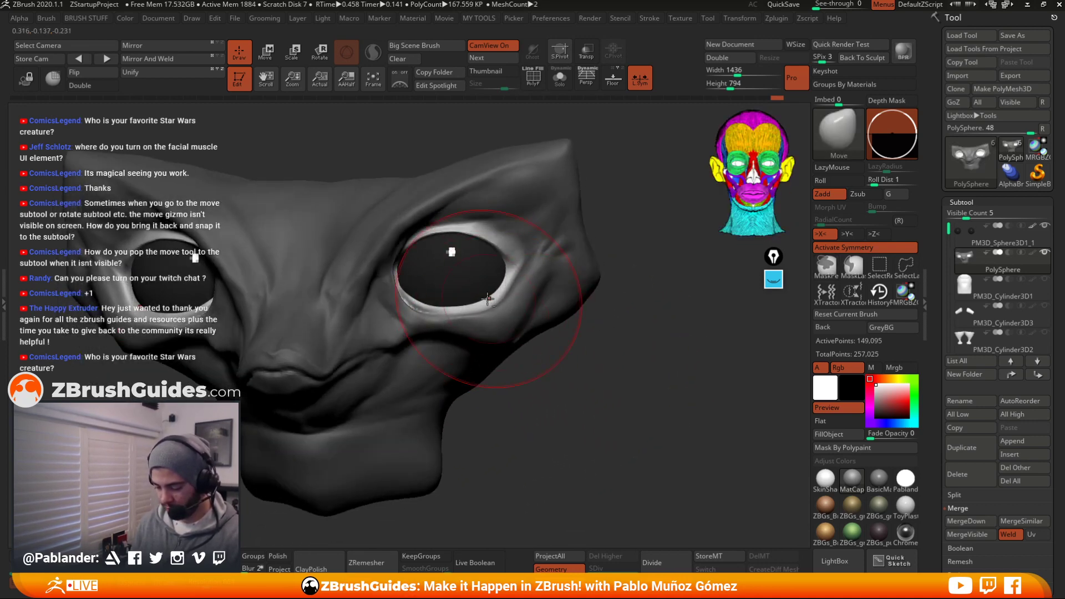
key(space)
drag(488, 299, 469, 299)
key(shift+s)
Define the crease of the outer and lower eyelid with a resized DamStandard brush
mouse_move(490, 294)
shift+right_down()
mouse_move(499, 308)
mouse_move(500, 271)
shift+right_up()
key(b)
key(d)
key(s)
key(space)
key(shift+s)
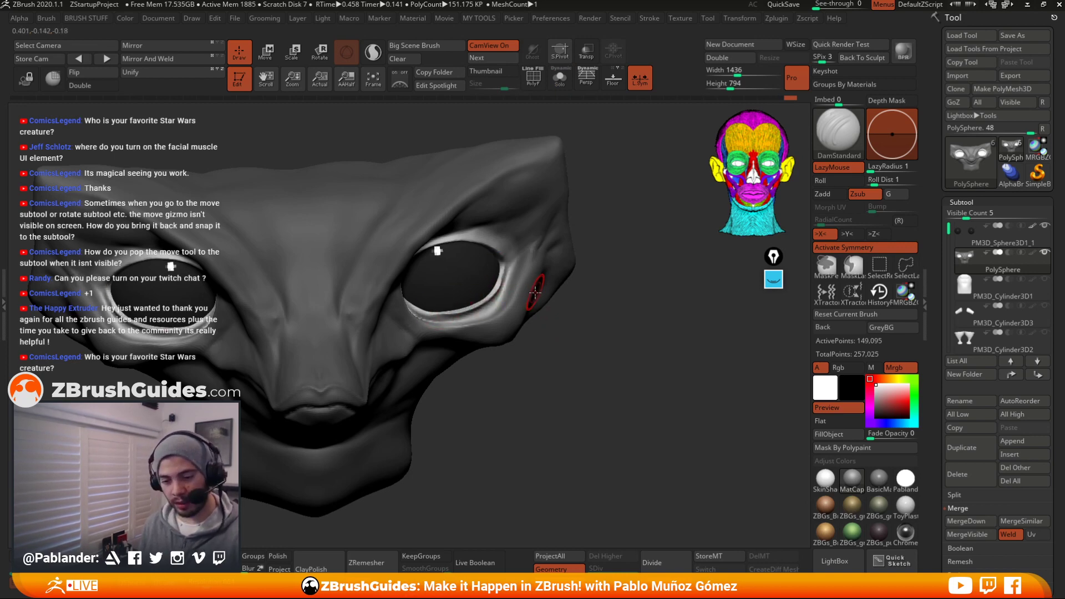
Build up the outer corner of the eyelids with the Clay brush and clear the mask
key(b)
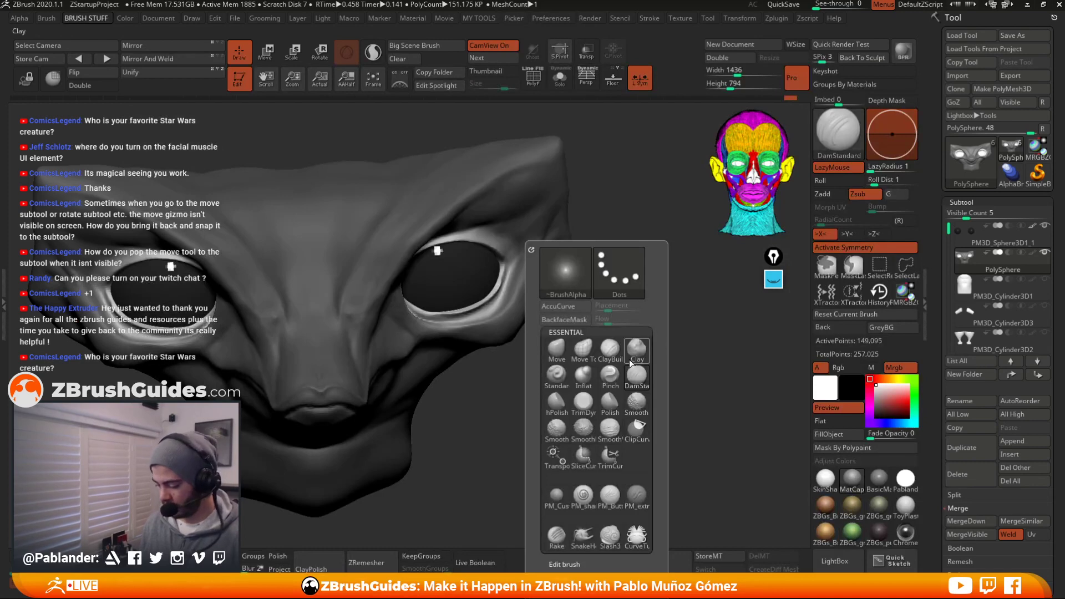
click(633, 359)
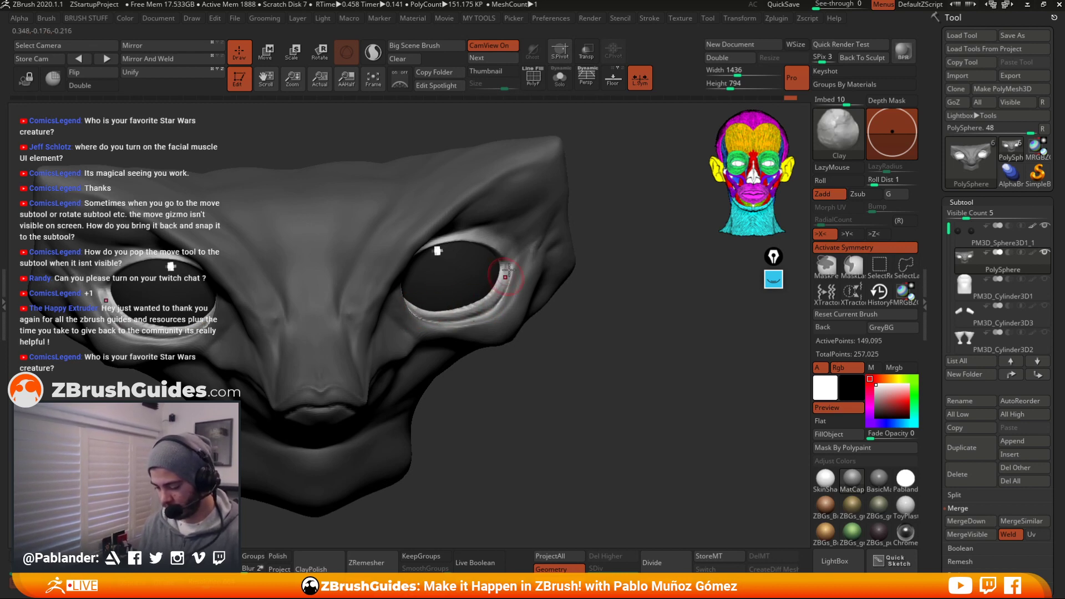
right_drag(503, 275, 532, 250)
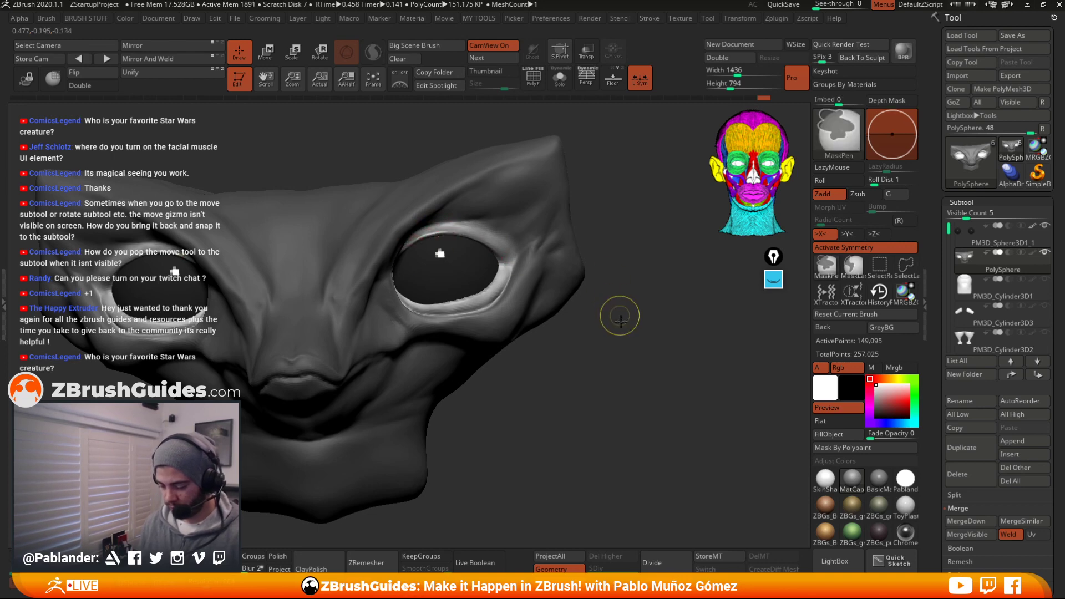
drag(613, 311, 594, 321)
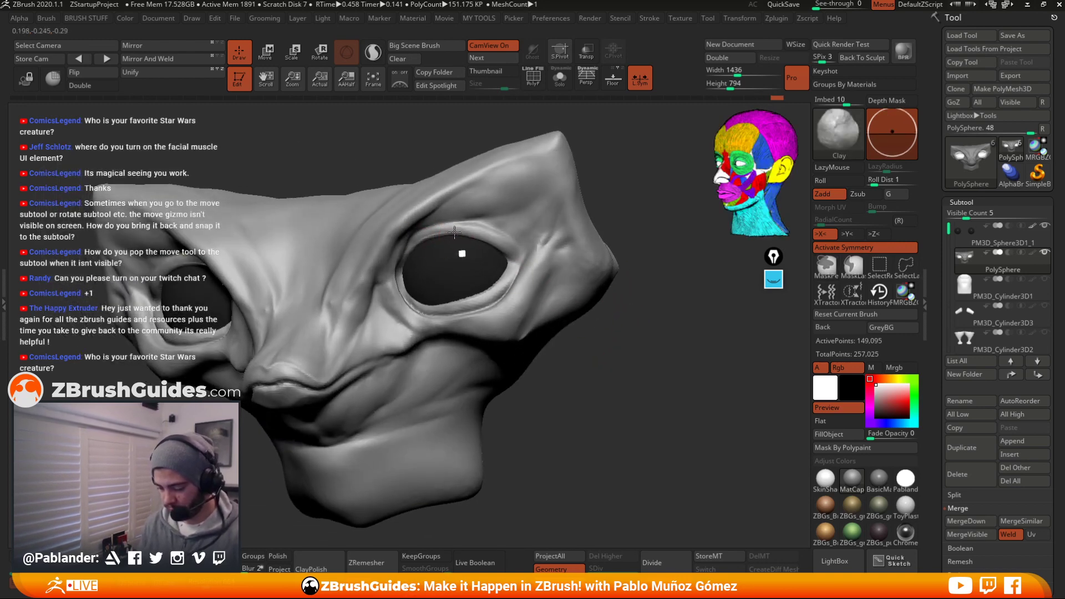
Carve a crisp line along the upper eyelid rim to the outer eye corner with DamStandard
key(b)
key(d)
key(s)
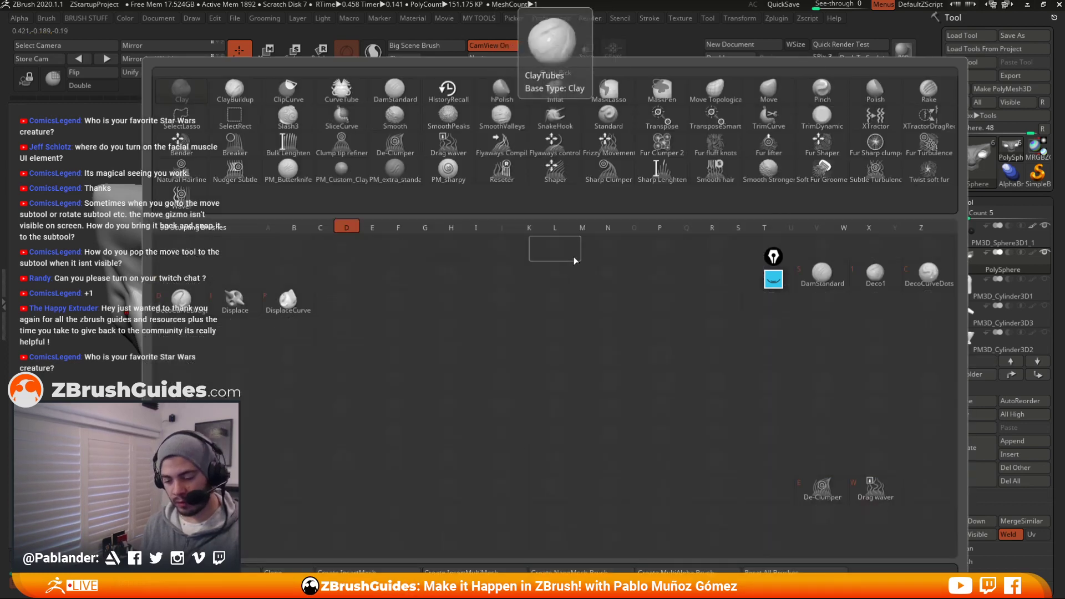
key(shift+s)
ctrl+right_drag(453, 240, 513, 276)
key(shift+s)
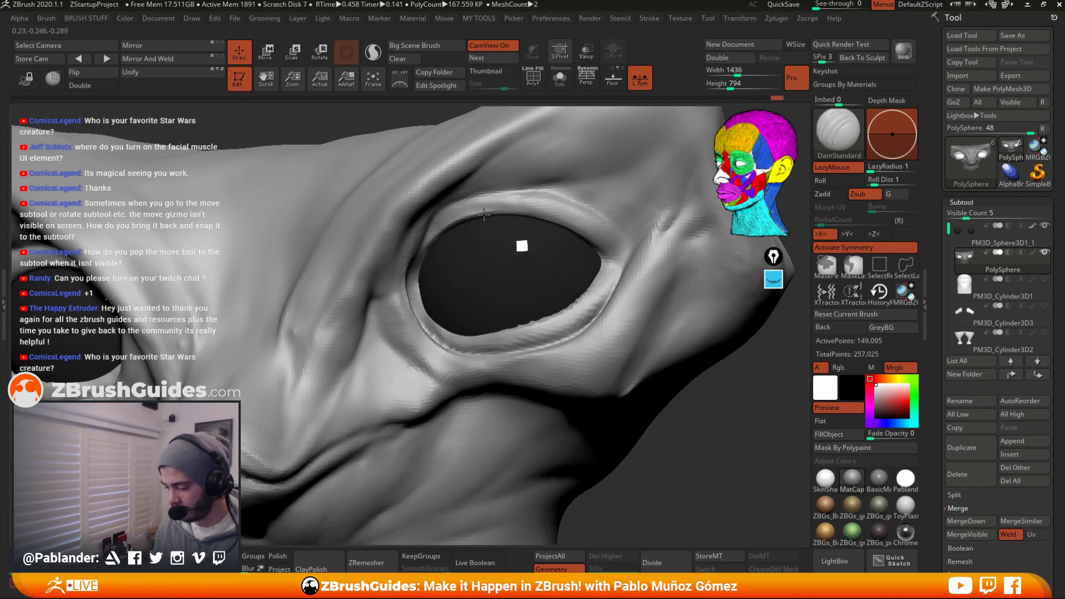
mouse_move(484, 214)
mouse_down()
mouse_move(554, 217)
mouse_move(535, 214)
mouse_move(605, 238)
mouse_up()
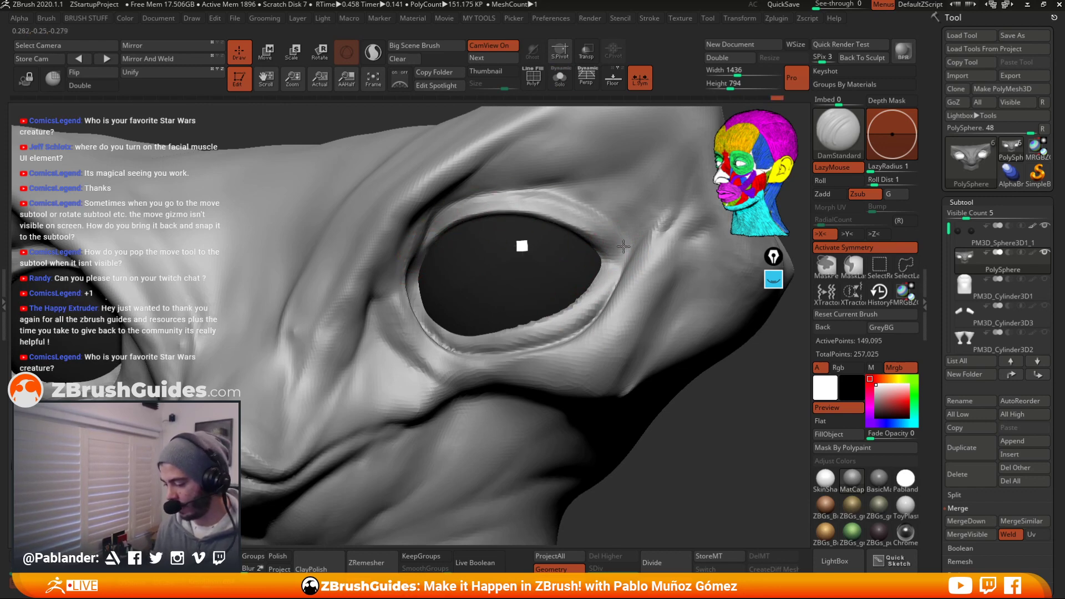
Define the lower eyelid rim from the inner to the outer corner with DamStandard and smooth the eyelid area
mouse_move(623, 246)
alt+right_down()
mouse_move(619, 209)
mouse_move(611, 235)
alt+right_up()
drag(611, 235, 557, 282)
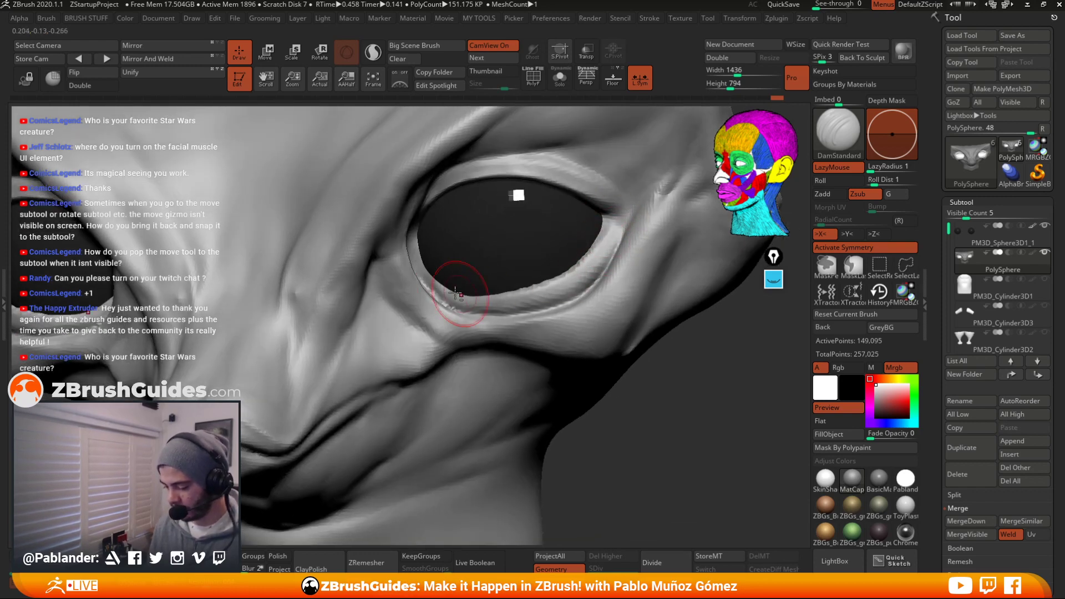
mouse_move(455, 294)
mouse_down()
mouse_move(531, 289)
mouse_move(596, 258)
mouse_up()
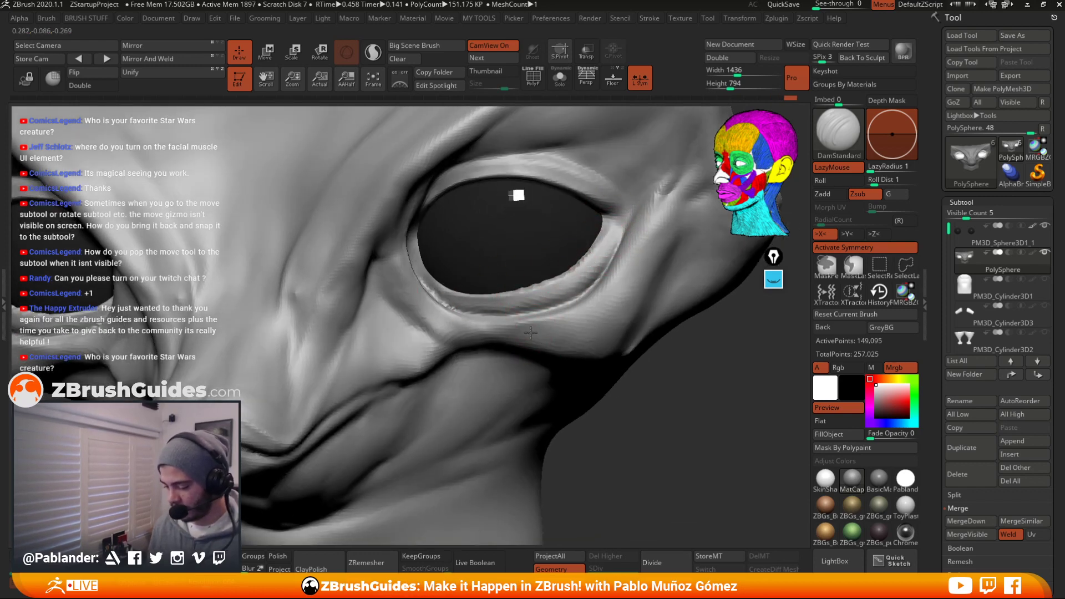
mouse_move(530, 333)
ctrl+right_down()
mouse_move(609, 357)
mouse_move(578, 407)
mouse_move(632, 371)
mouse_move(621, 387)
mouse_move(577, 295)
ctrl+right_up()
shift+drag(533, 218, 524, 220)
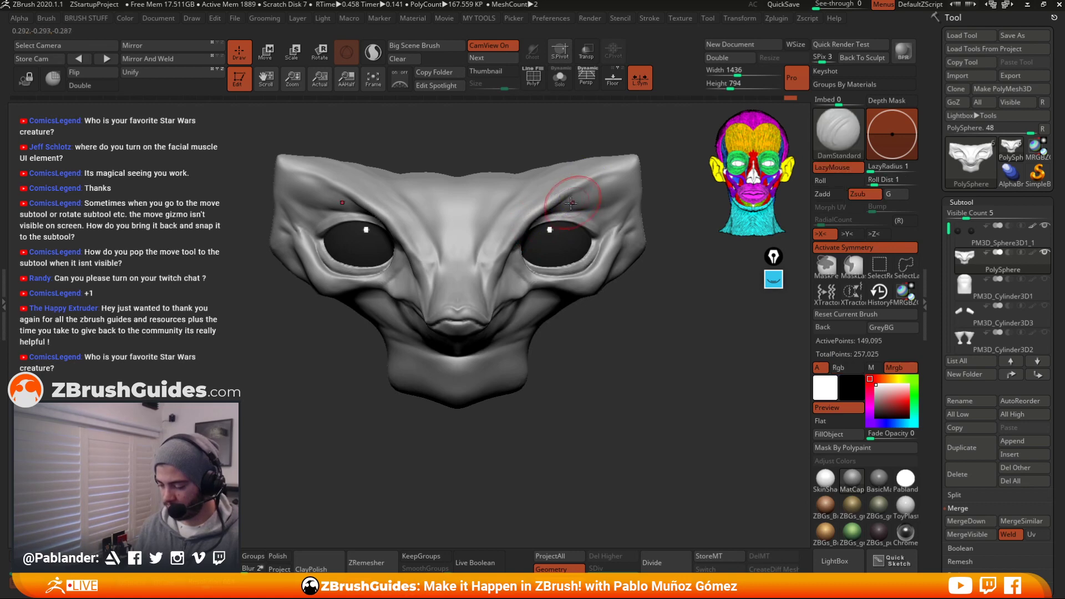
Carve symmetrical nostril-like slits along both sides of the snout bridge with a smaller DamStandard brush
right_drag(577, 216, 563, 192)
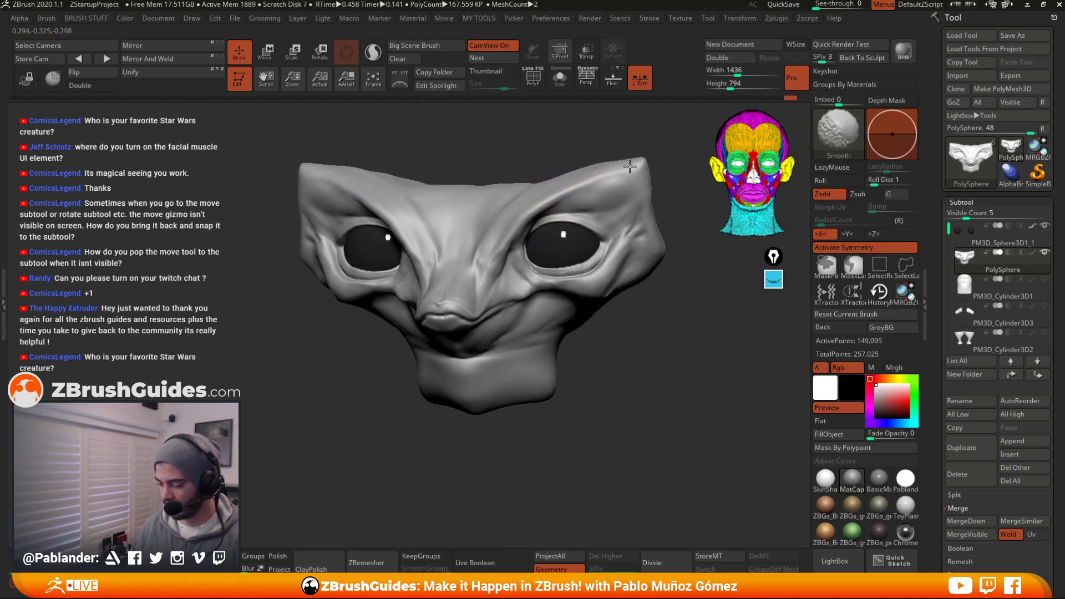
mouse_move(485, 262)
ctrl+right_down()
mouse_move(486, 314)
mouse_move(483, 284)
ctrl+right_up()
key(space)
drag(491, 286, 479, 285)
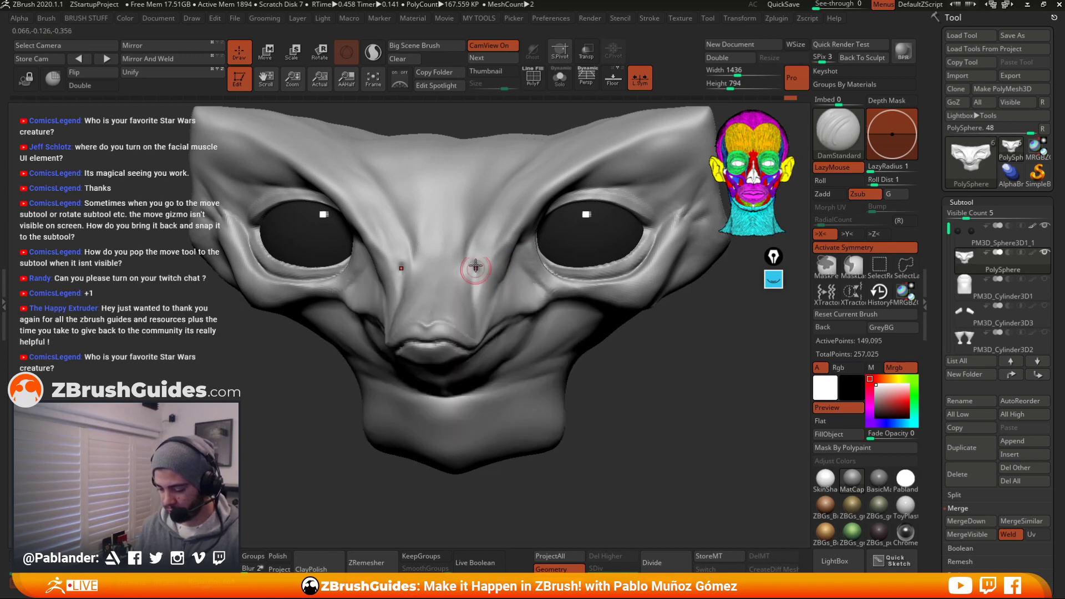
mouse_move(469, 246)
right_down()
mouse_move(487, 256)
mouse_move(481, 250)
right_up()
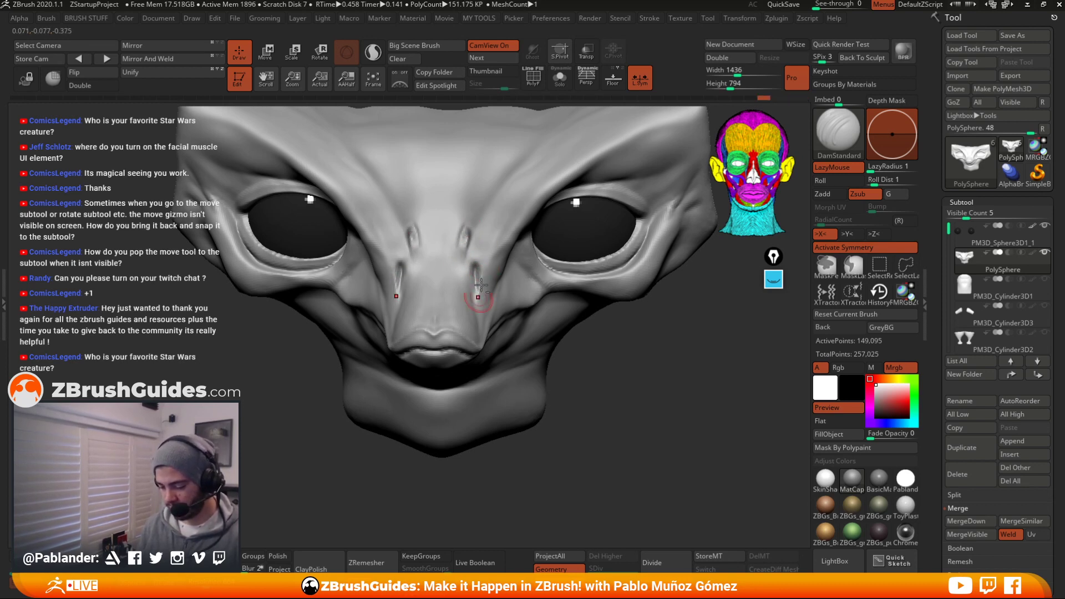
right_drag(476, 260, 457, 238)
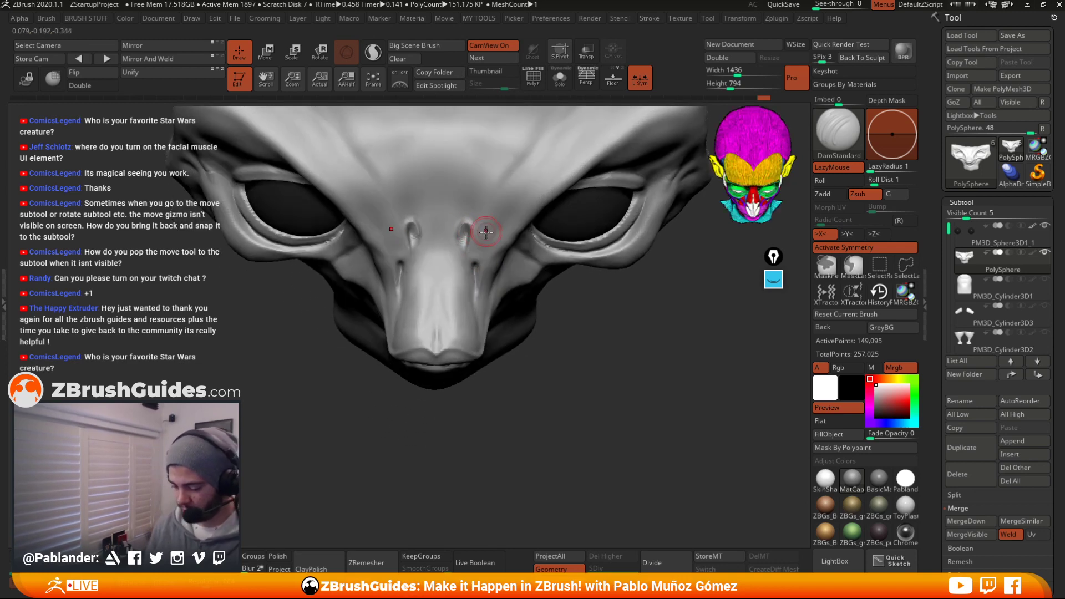
Build up ridges above the slits and add volume along the snout bridge with the Clay brush
key(b)
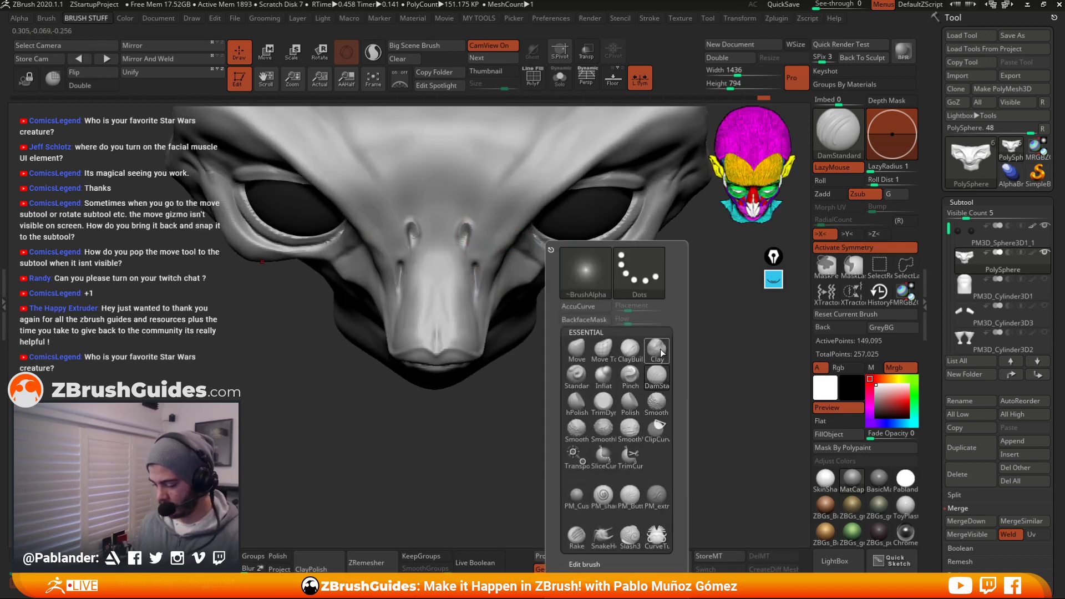
click(659, 349)
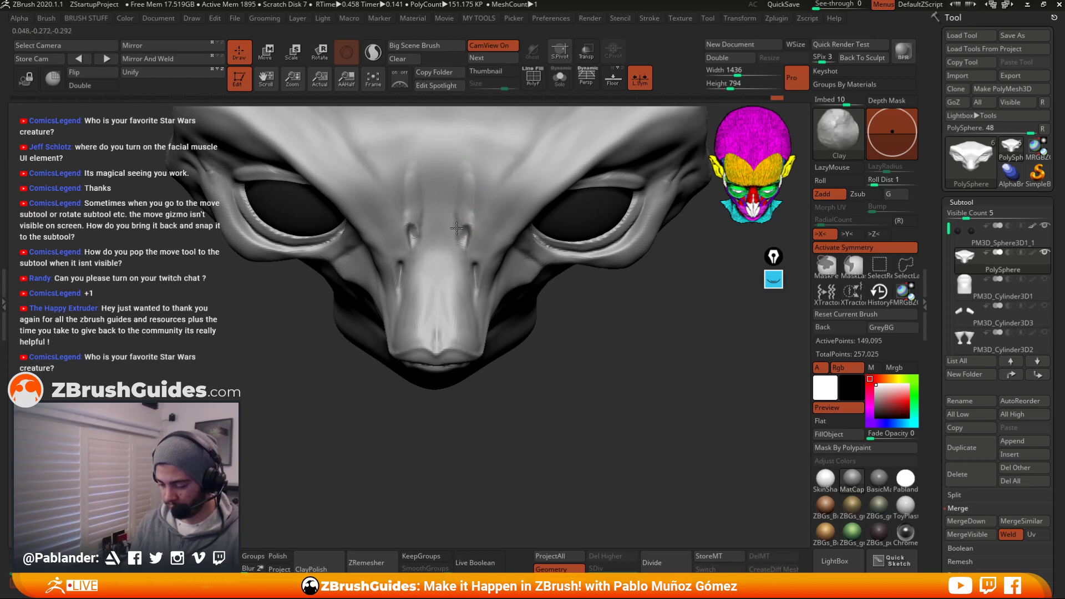
right_drag(465, 188, 472, 167)
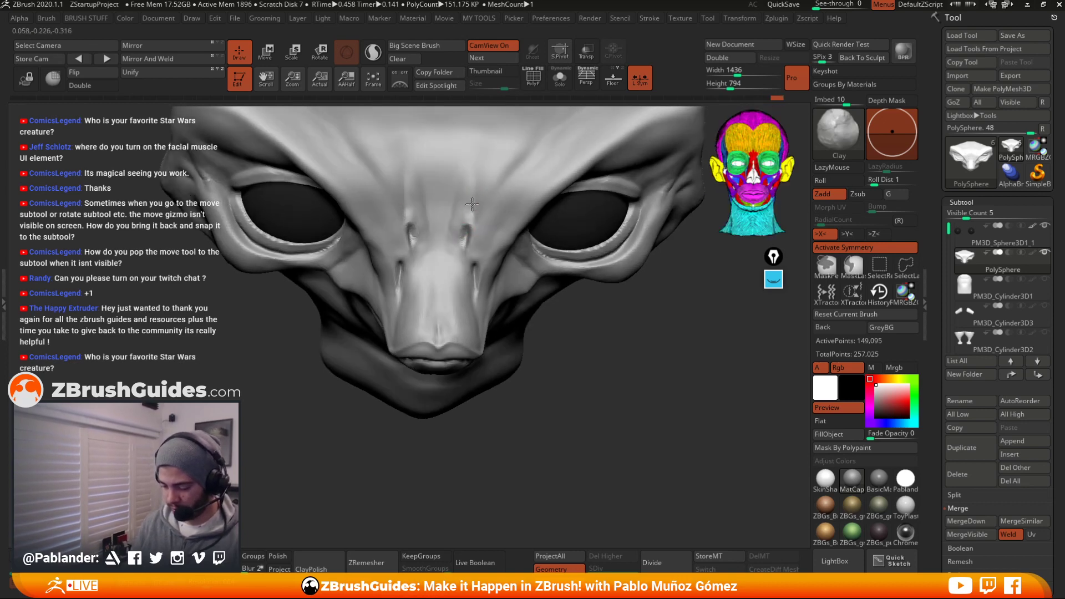
mouse_move(469, 194)
mouse_down()
mouse_move(476, 215)
mouse_move(469, 193)
mouse_move(472, 204)
mouse_move(488, 190)
mouse_move(435, 214)
mouse_move(433, 269)
mouse_up()
mouse_move(422, 310)
mouse_down()
mouse_move(433, 257)
mouse_move(433, 312)
mouse_up()
right_drag(501, 331, 465, 249)
Reshape the eyelids around the eyes symmetrically with the Move brush
ctrl+right_drag(615, 395, 597, 341)
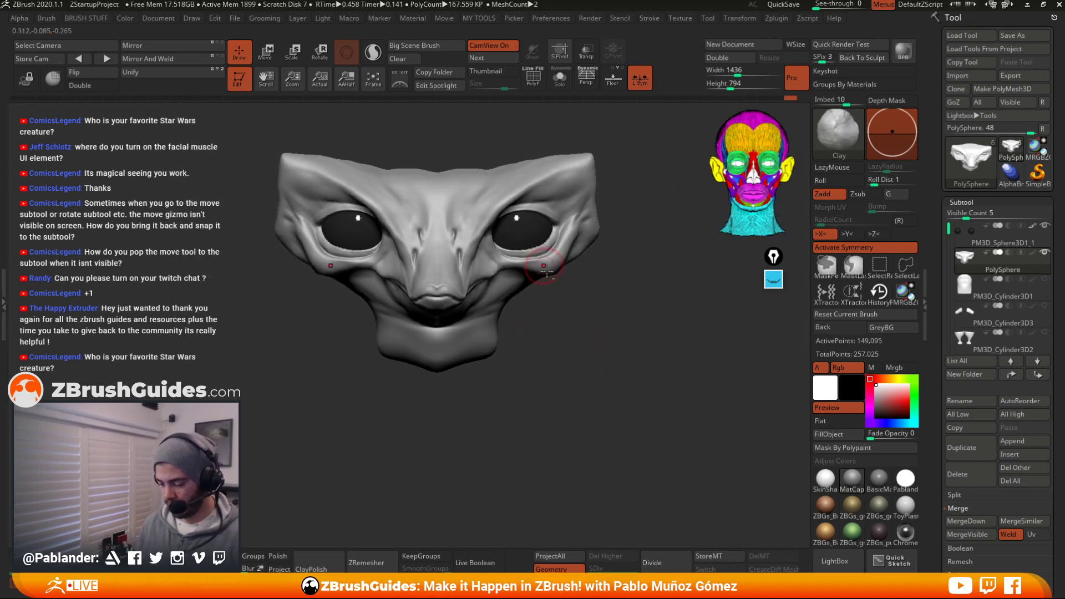
right_drag(545, 270, 586, 336)
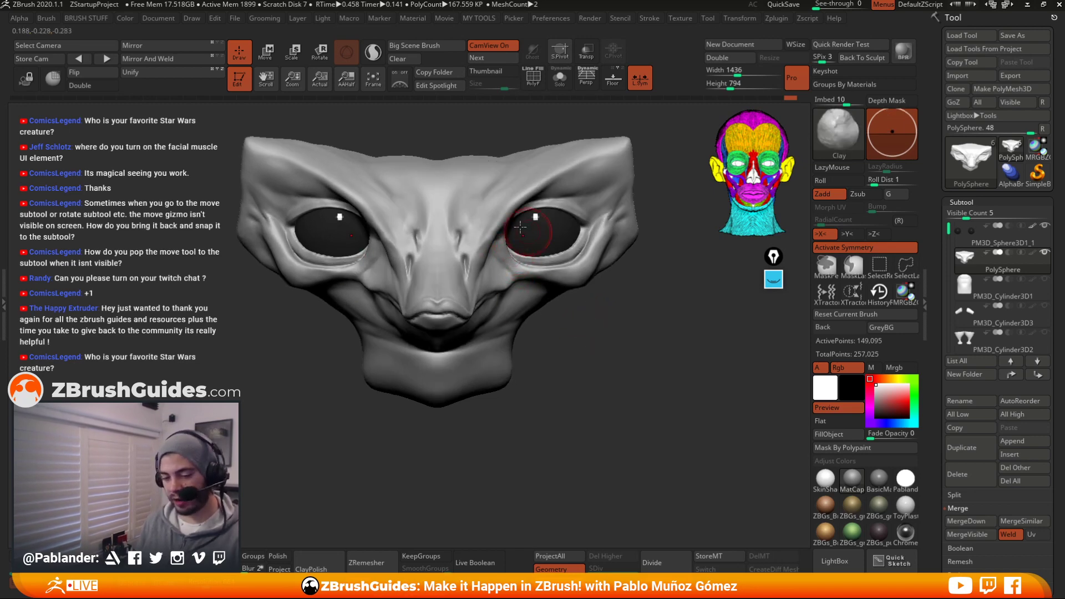
right_drag(594, 308, 571, 310)
shift+right_drag(493, 250, 502, 242)
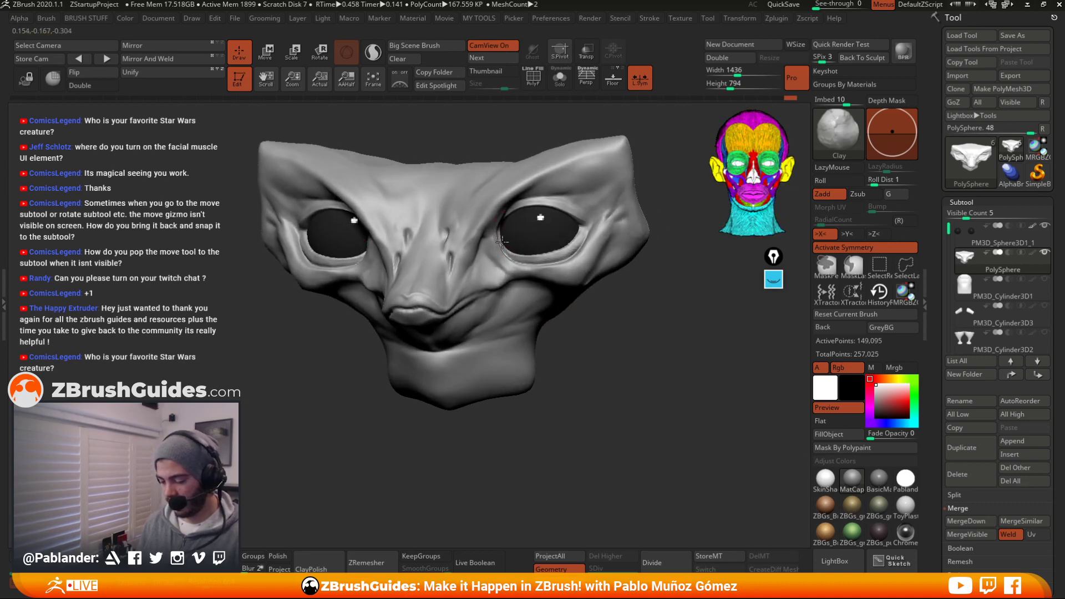
key(b)
key(m)
key(v)
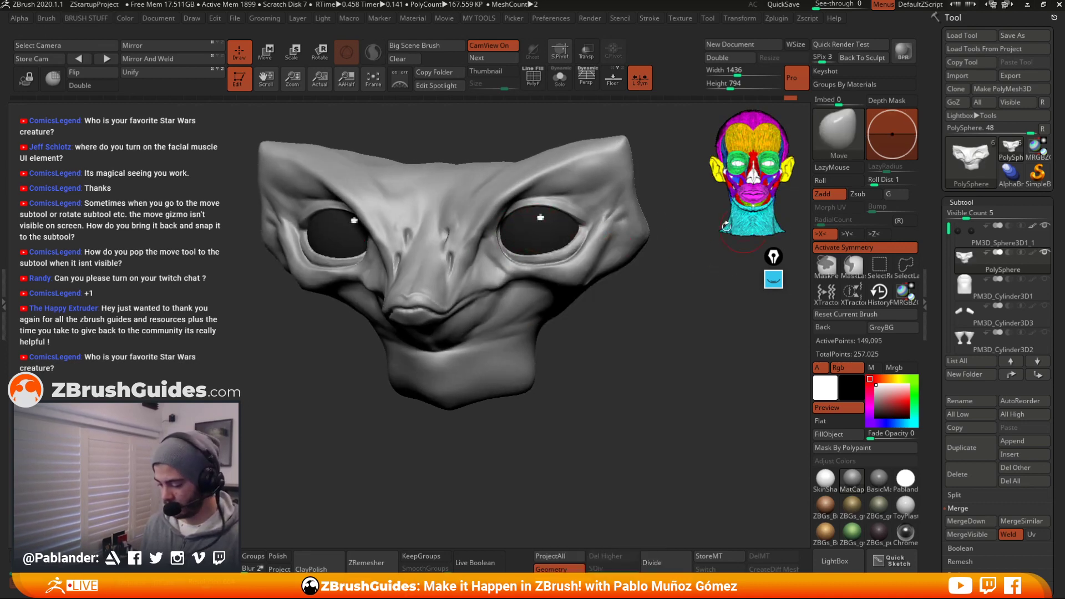
key(space)
drag(579, 250, 589, 250)
mouse_move(514, 257)
right_down()
mouse_move(484, 252)
mouse_move(504, 244)
right_up()
key(space)
Nudge the inner eye corners into a tighter fit around the eyeballs with the Move brush
key(ctrl)
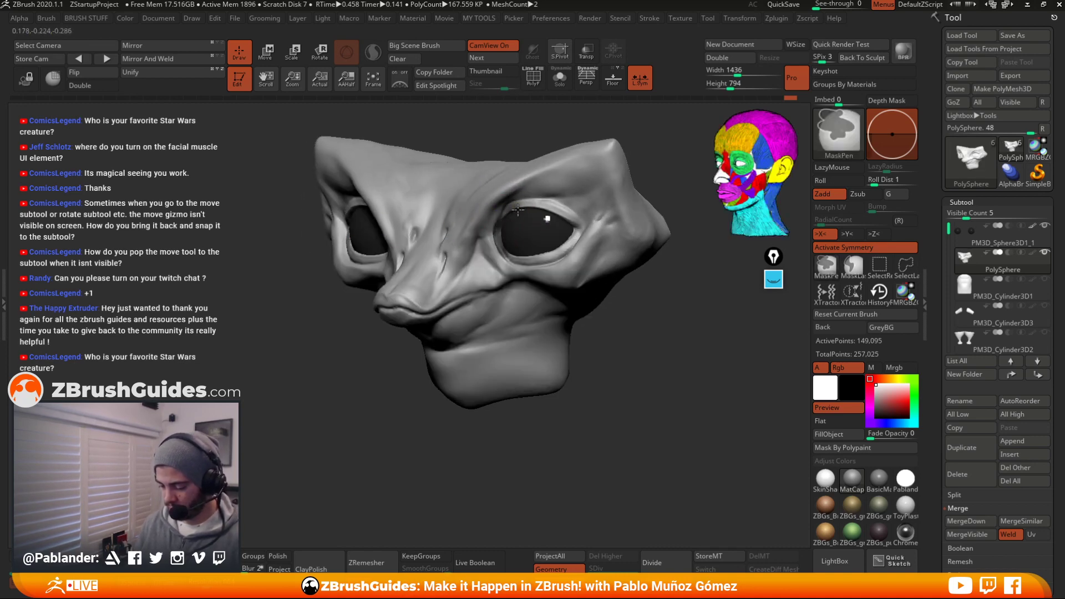
ctrl+click(385, 380)
right_drag(385, 373, 464, 319)
key(space)
ctrl+click(597, 305)
mouse_move(492, 248)
mouse_down()
mouse_move(510, 245)
mouse_move(492, 235)
mouse_up()
key(space)
alt+right_drag(497, 238, 505, 231)
key(ctrl)
key(space)
Adjust the lower eyelid contour near the inner corner with the Move brush to give a rounder eye opening
mouse_move(510, 247)
mouse_down()
mouse_move(490, 251)
mouse_move(511, 242)
mouse_up()
key(space)
key(space)
key(space)
right_drag(493, 318, 525, 257)
drag(525, 257, 540, 264)
shift+drag(658, 199, 664, 268)
key(space)
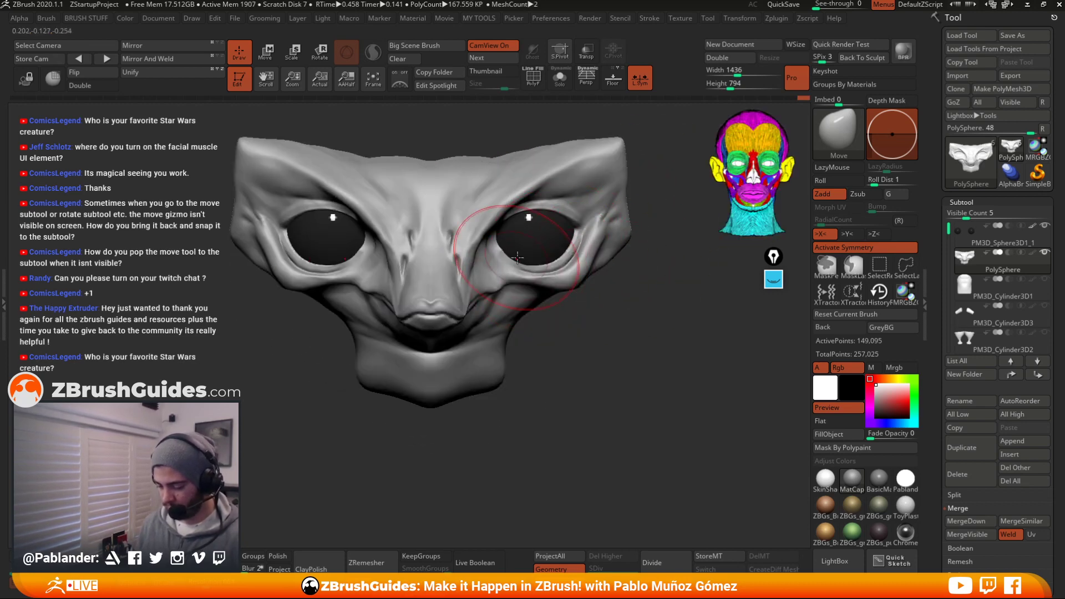
Examine how the eyelids fit around the eyeballs from the front and from below
alt+click(527, 256)
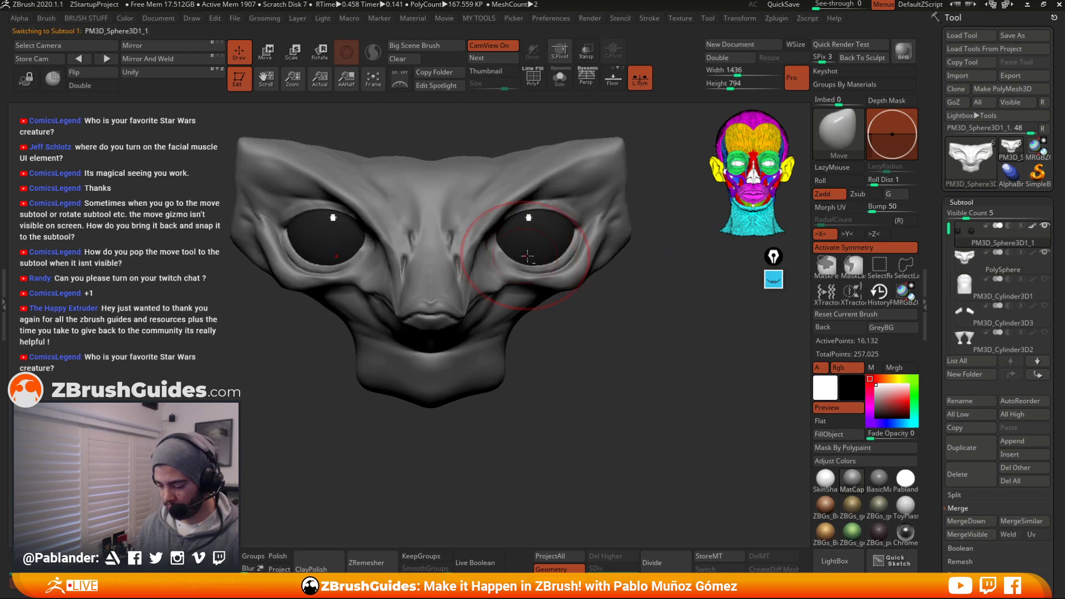
alt+click(542, 283)
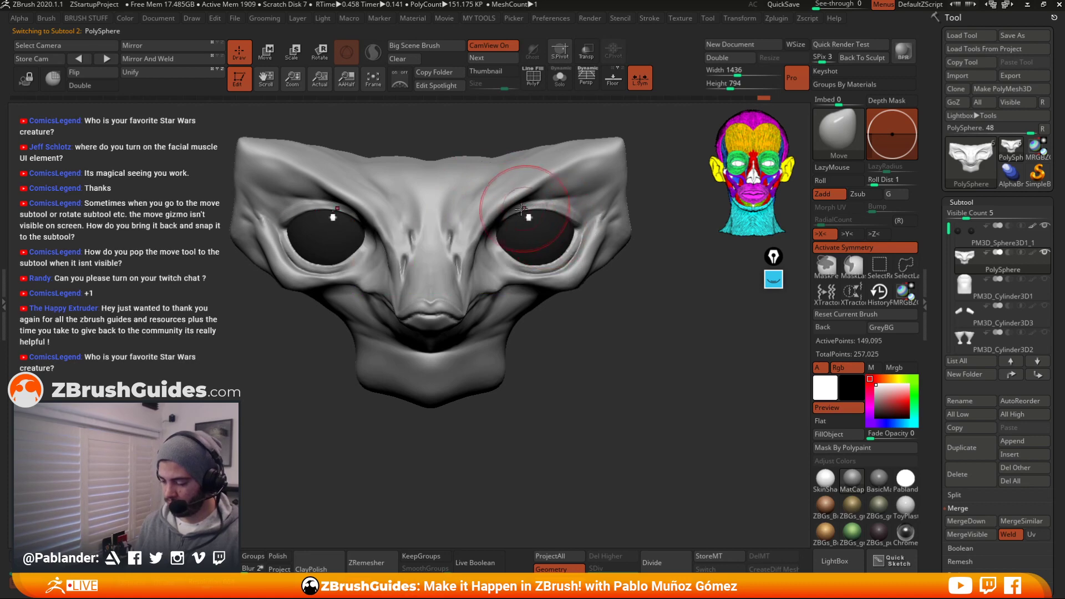
ctrl+right_drag(516, 211, 600, 299)
right_click(508, 305)
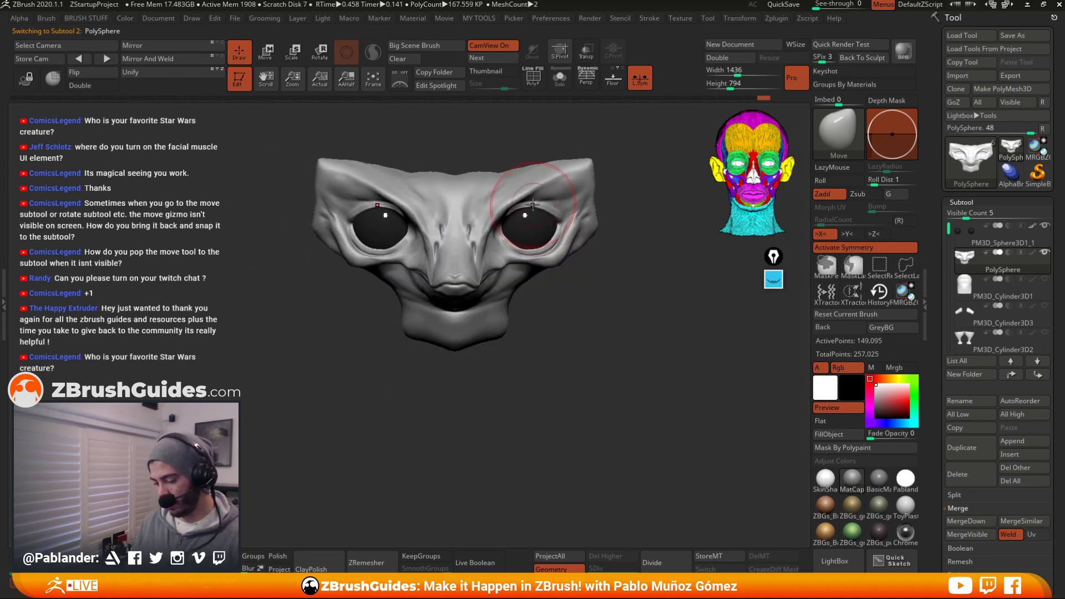
right_drag(534, 207, 558, 211)
ctrl+right_drag(625, 191, 509, 196)
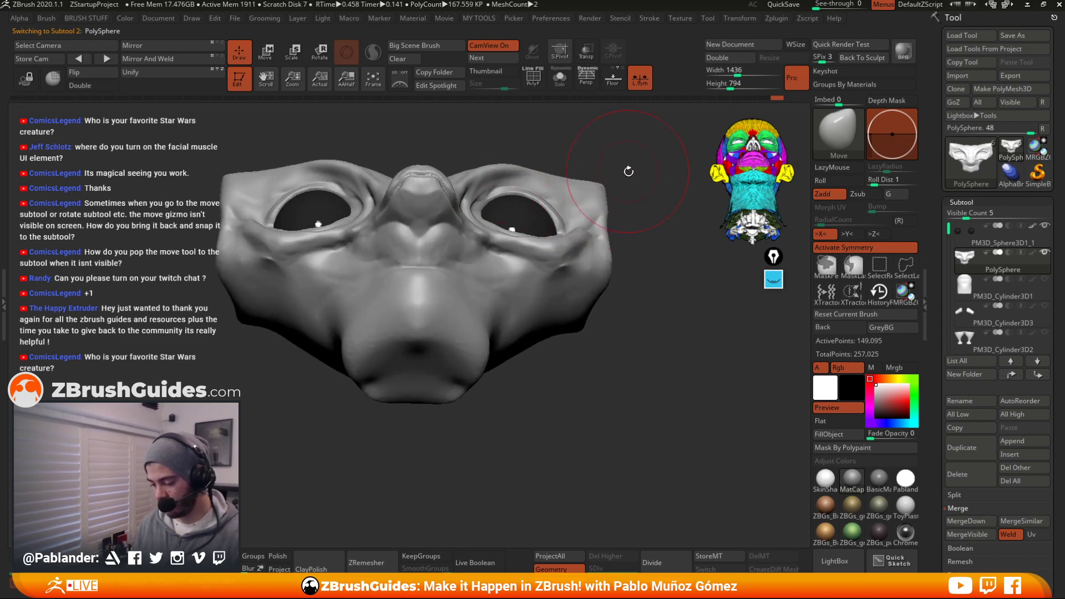
mouse_move(629, 172)
right_down()
mouse_move(589, 277)
mouse_move(634, 257)
mouse_move(594, 310)
mouse_move(596, 283)
right_up()
Choose the DamStandard brush and remesh the head with DynaMesh at a higher resolution for finer eyelid detail
key(b)
key(d)
key(s)
ctrl+right_drag(596, 283, 512, 327)
right_click(511, 327)
mouse_move(624, 233)
right_down()
mouse_move(574, 224)
mouse_move(525, 244)
right_up()
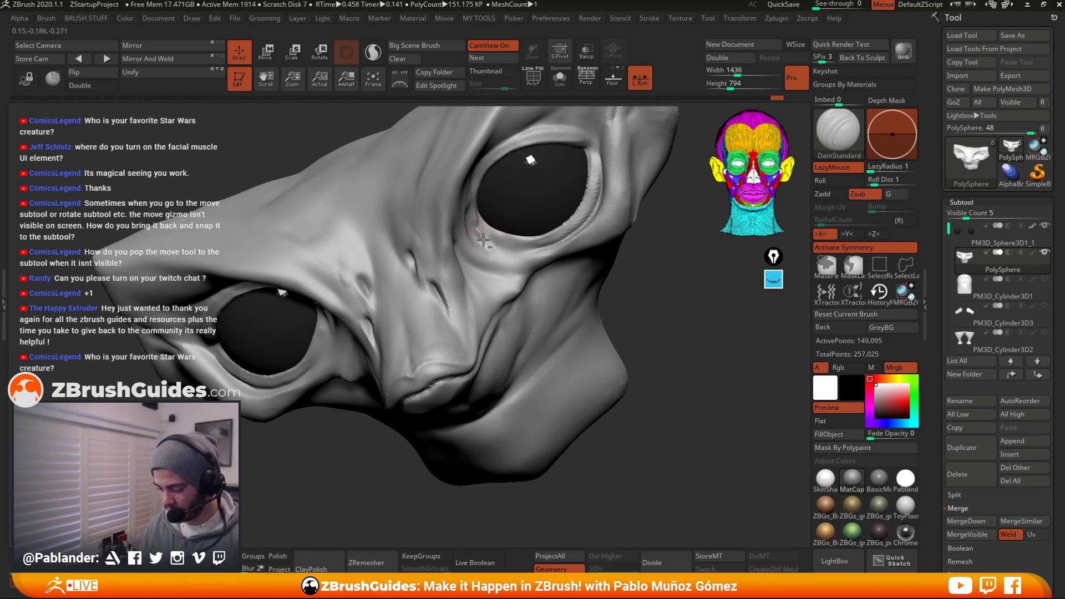
key(ctrl)
key(ctrl)
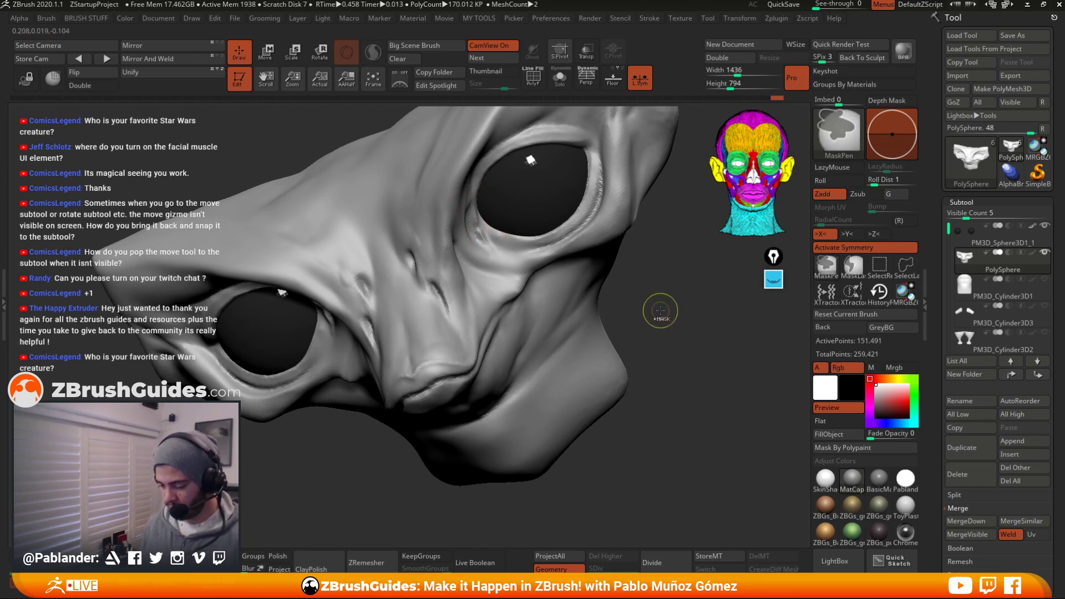
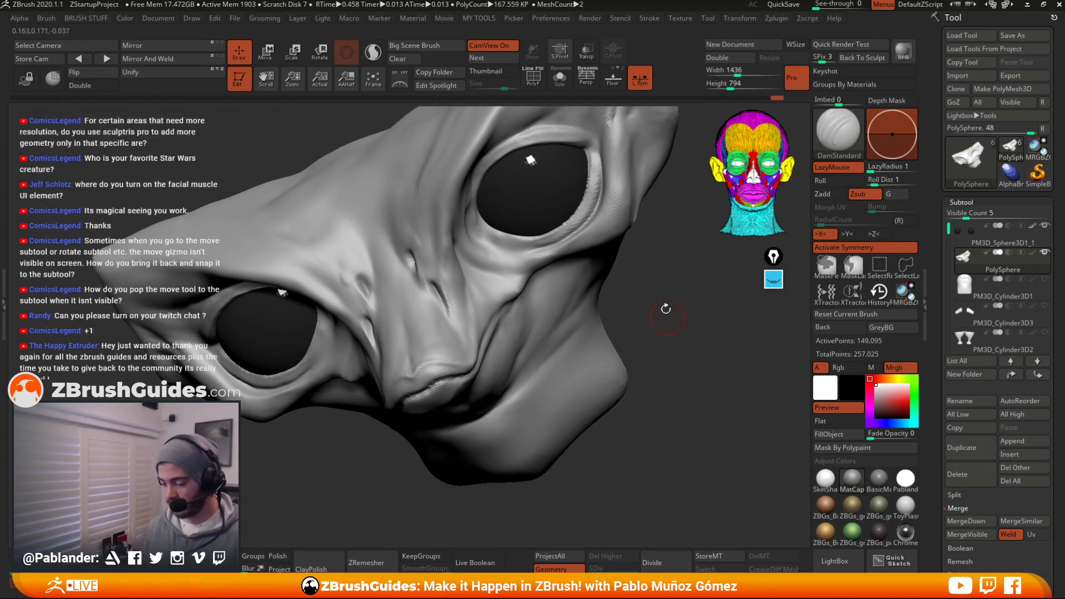
ctrl+drag(657, 265, 678, 349)
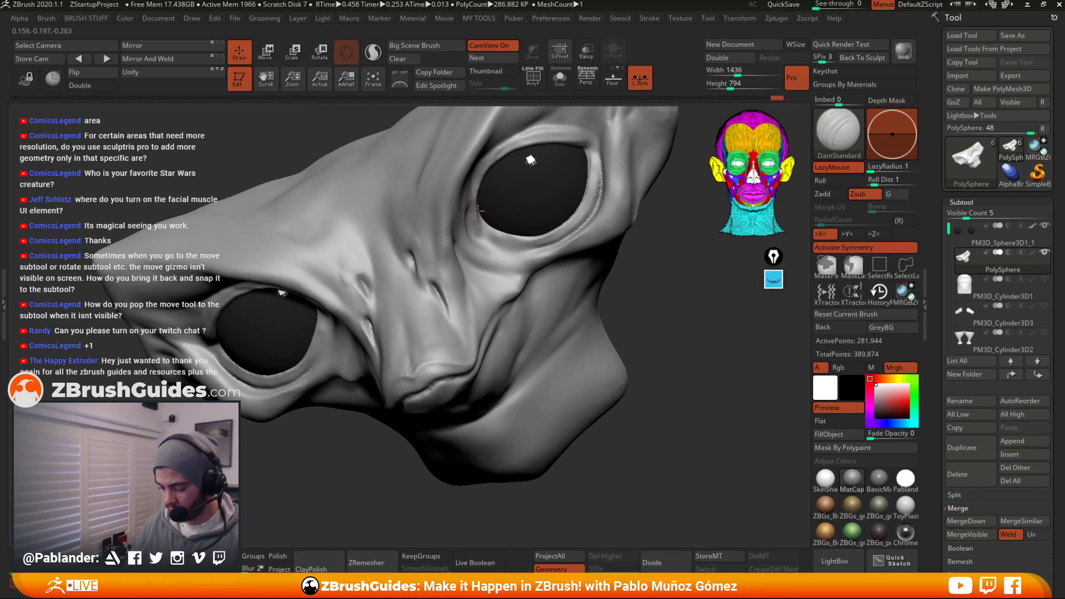
Carve the inner corner and lower rim of the eyelids with DamStandard and smooth the surrounding skin
mouse_move(486, 230)
mouse_down()
mouse_move(521, 254)
mouse_move(525, 242)
mouse_up()
mouse_move(667, 259)
mouse_down()
mouse_move(533, 261)
mouse_move(525, 251)
mouse_move(556, 244)
mouse_move(525, 247)
mouse_move(537, 251)
mouse_up()
key(ctrl)
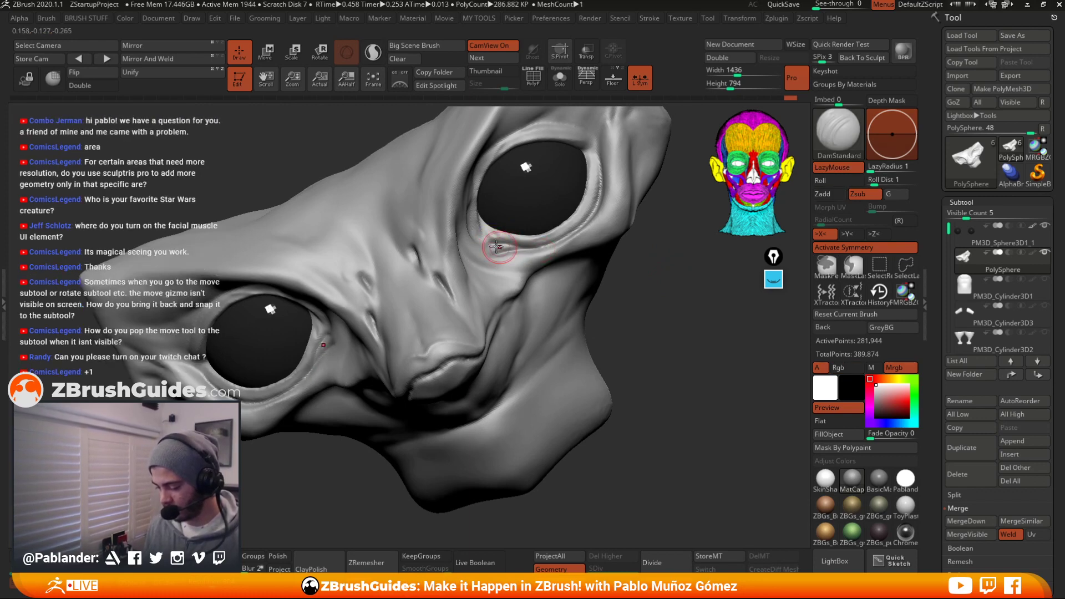
drag(555, 182, 530, 224)
right_drag(543, 221, 516, 238)
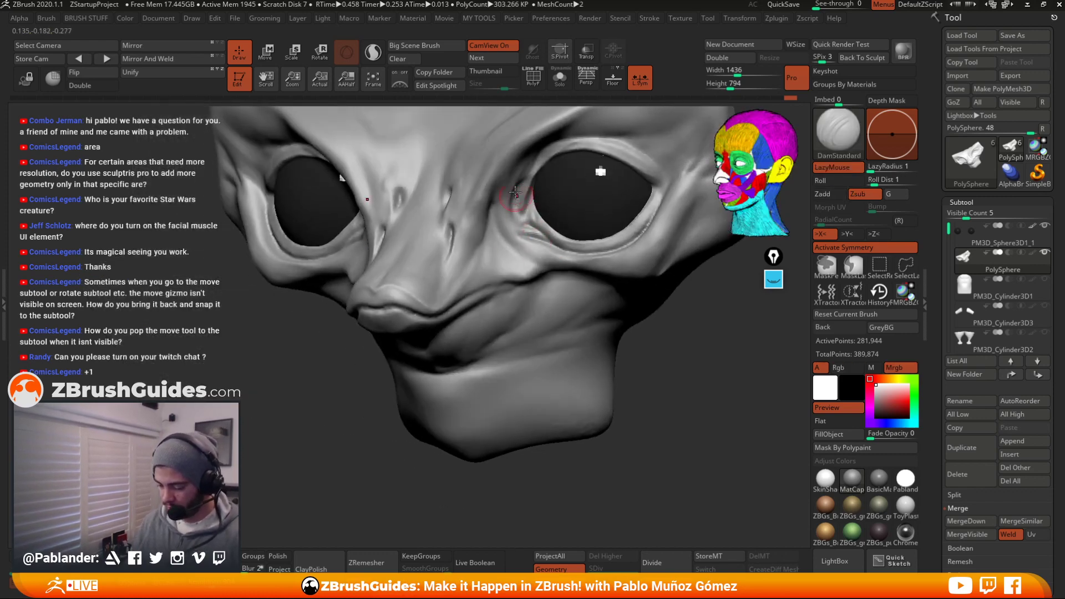
shift+drag(516, 233, 542, 223)
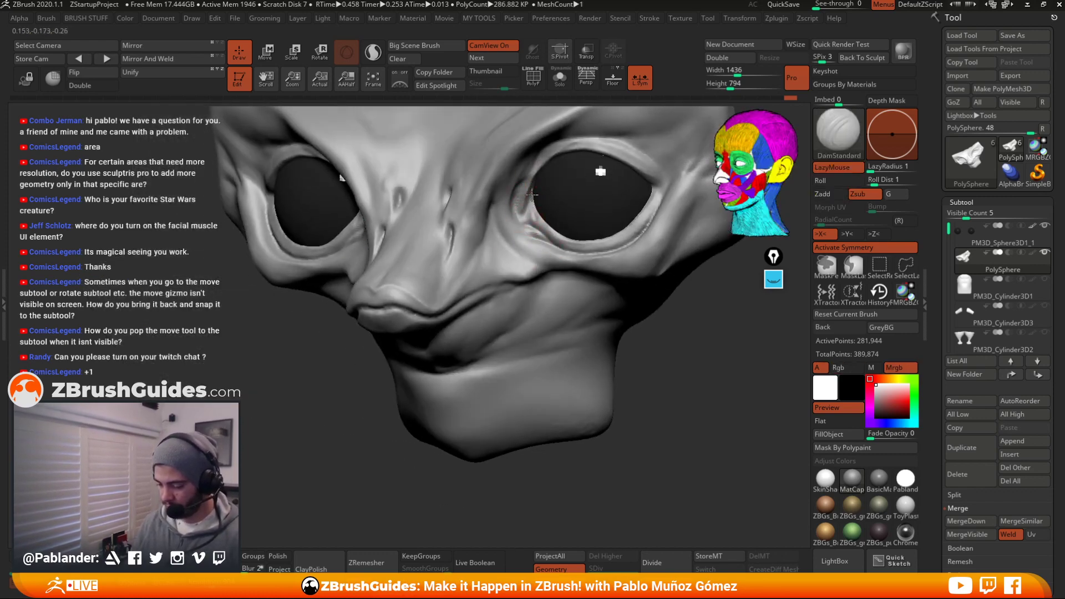
right_drag(537, 202, 545, 218)
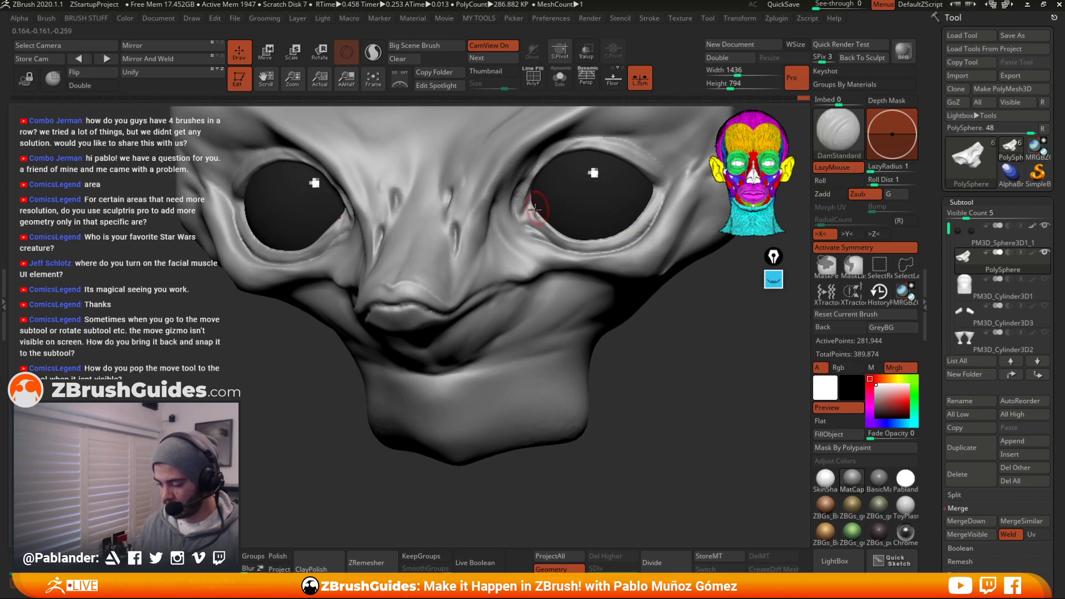
Smooth the transition between the snout bridge and the inner eye corners
right_drag(540, 223, 488, 219)
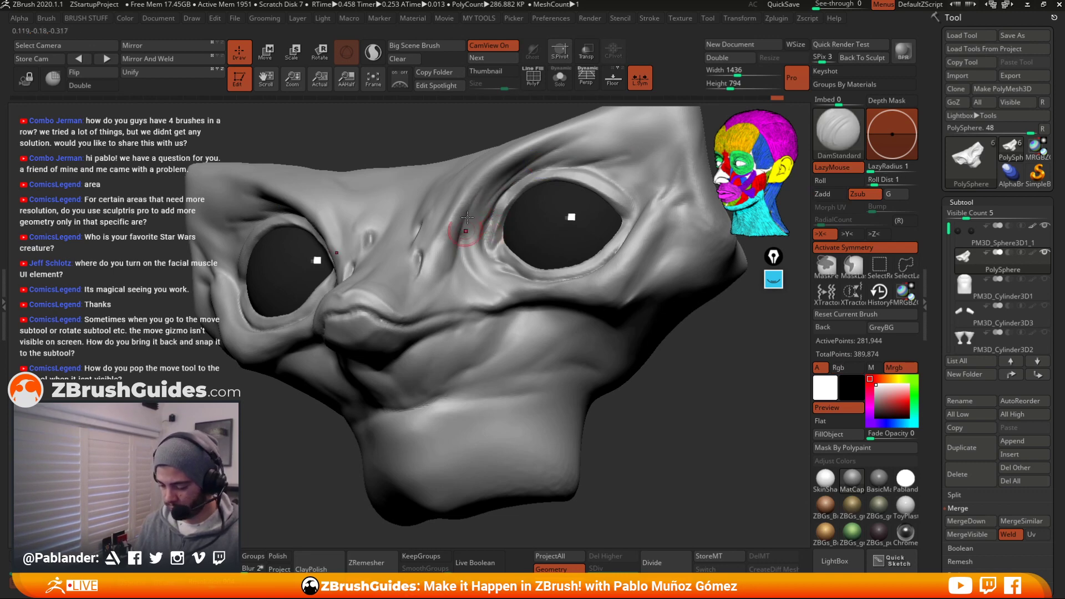
mouse_move(503, 257)
right_down()
mouse_move(529, 291)
mouse_move(523, 311)
mouse_move(475, 247)
right_up()
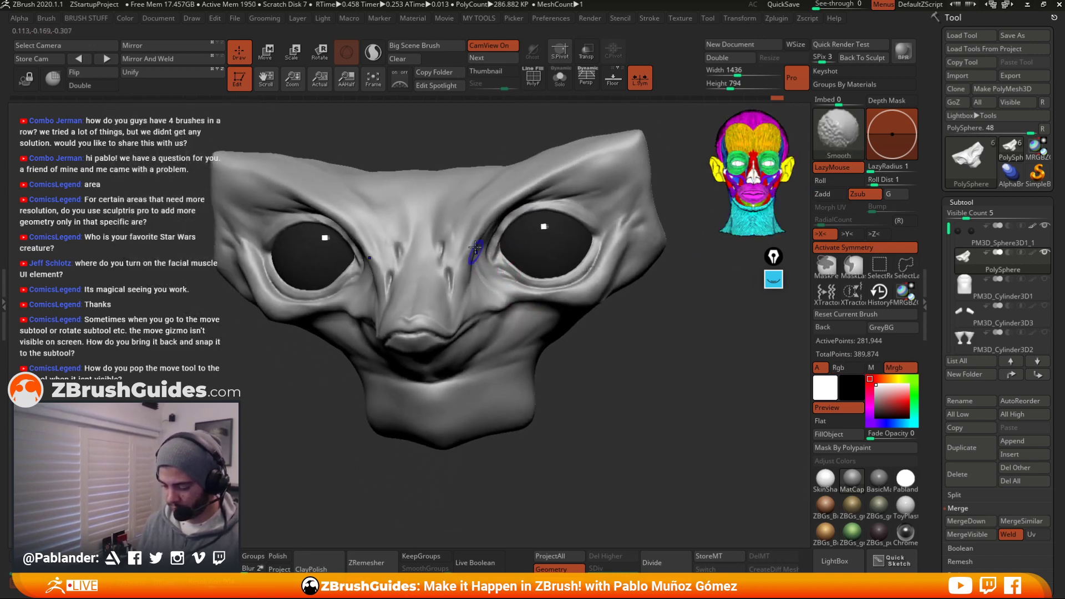
shift+drag(475, 247, 474, 233)
Carve soft folds from the cheek along the jaw toward the back of the head with DamStandard and smooth them
mouse_move(505, 285)
ctrl+right_down()
mouse_move(476, 225)
mouse_move(594, 255)
mouse_move(543, 260)
mouse_move(584, 242)
mouse_move(639, 311)
mouse_move(590, 314)
mouse_move(608, 288)
ctrl+right_up()
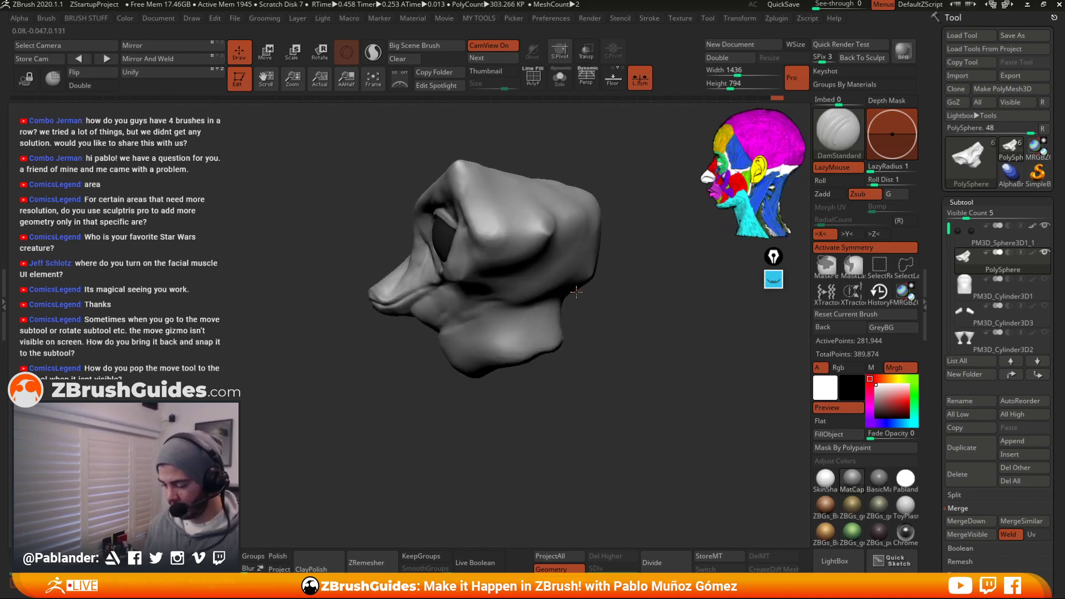
right_click(546, 351)
right_drag(504, 355, 557, 318)
mouse_move(452, 333)
mouse_down()
mouse_move(471, 309)
mouse_move(550, 295)
mouse_up()
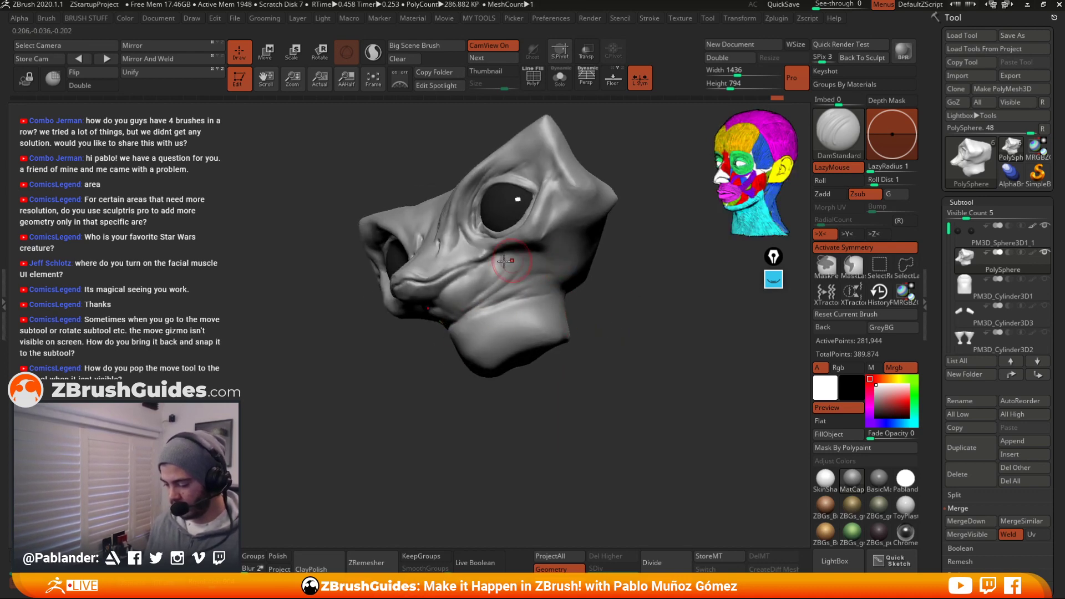
right_drag(647, 269, 534, 290)
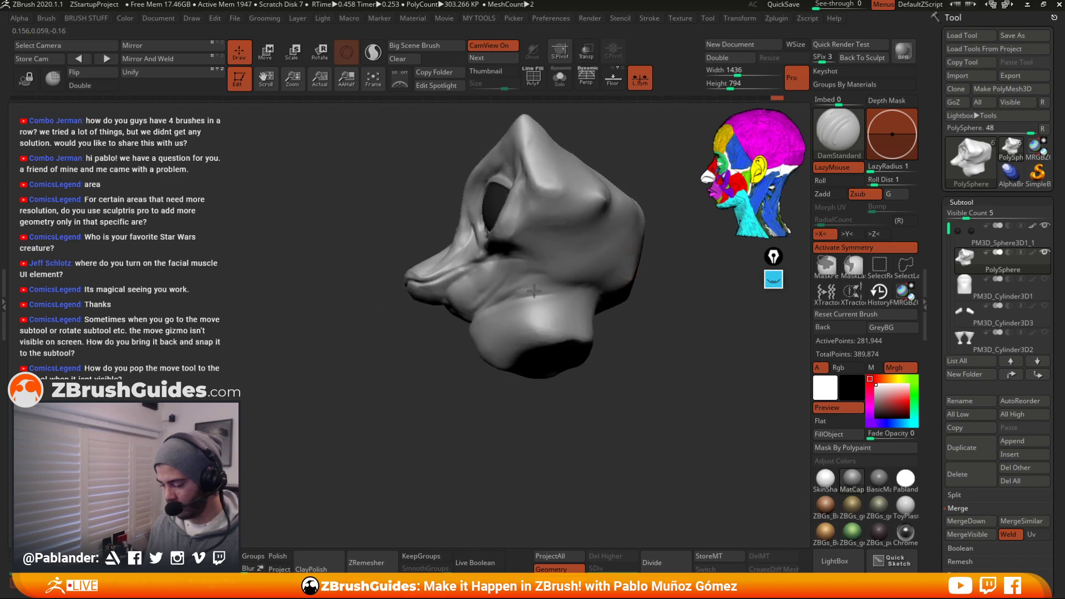
right_drag(635, 274, 530, 230)
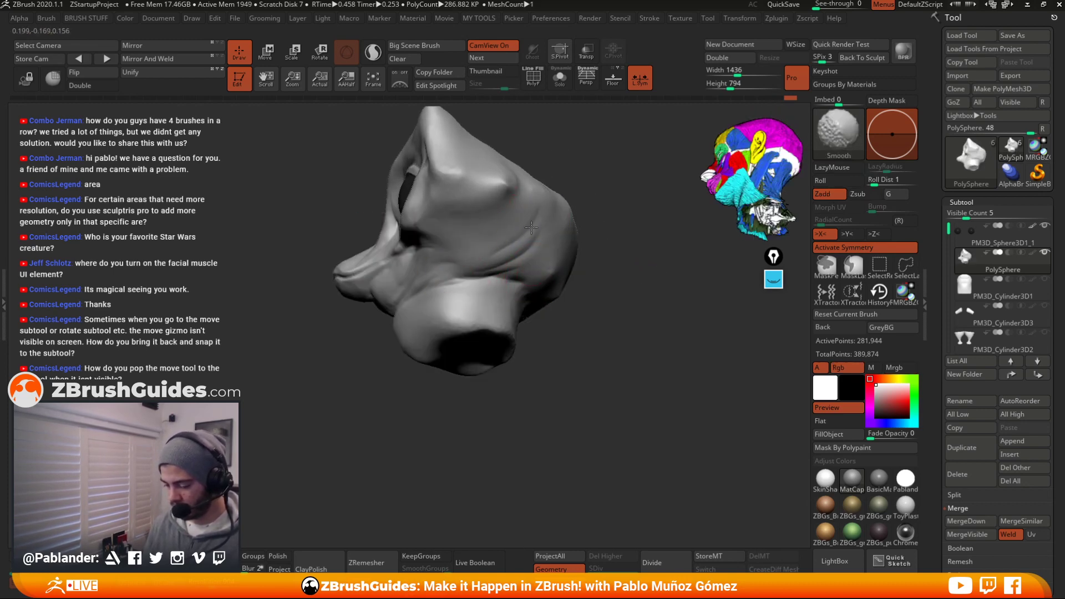
mouse_move(514, 284)
right_down()
mouse_move(594, 299)
mouse_move(601, 247)
mouse_move(609, 267)
mouse_move(590, 275)
right_up()
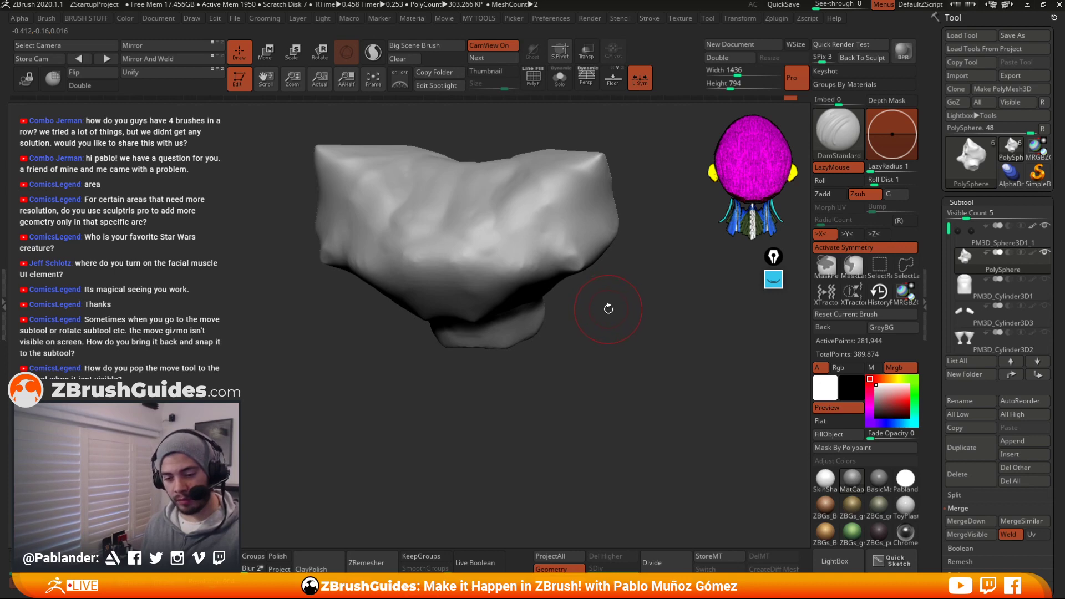
Flatten and even out the back of the skull with the TrimDynamic brush
key(b)
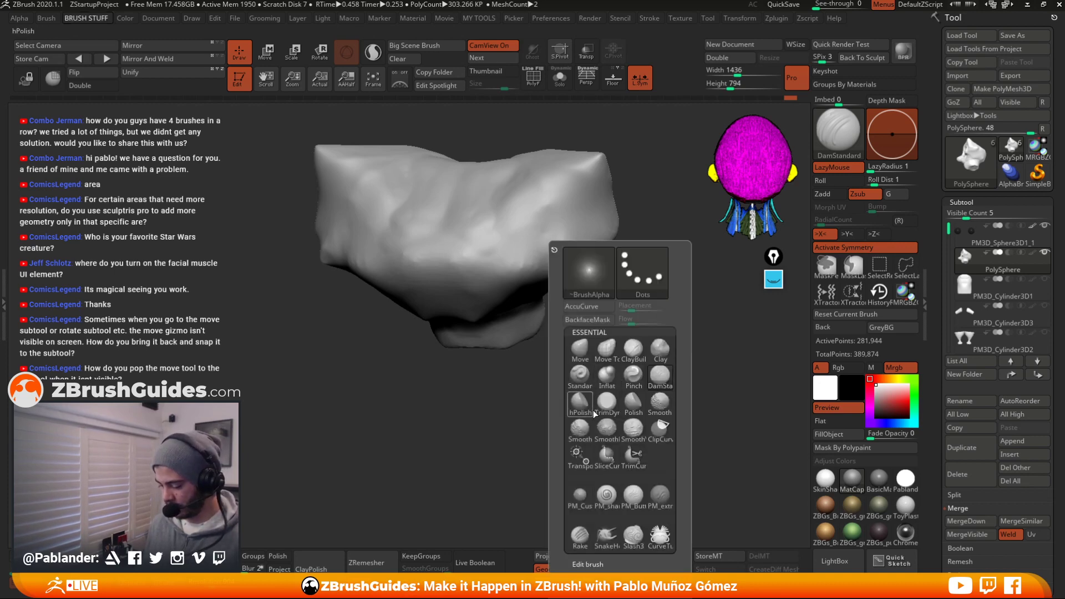
click(606, 415)
key(space)
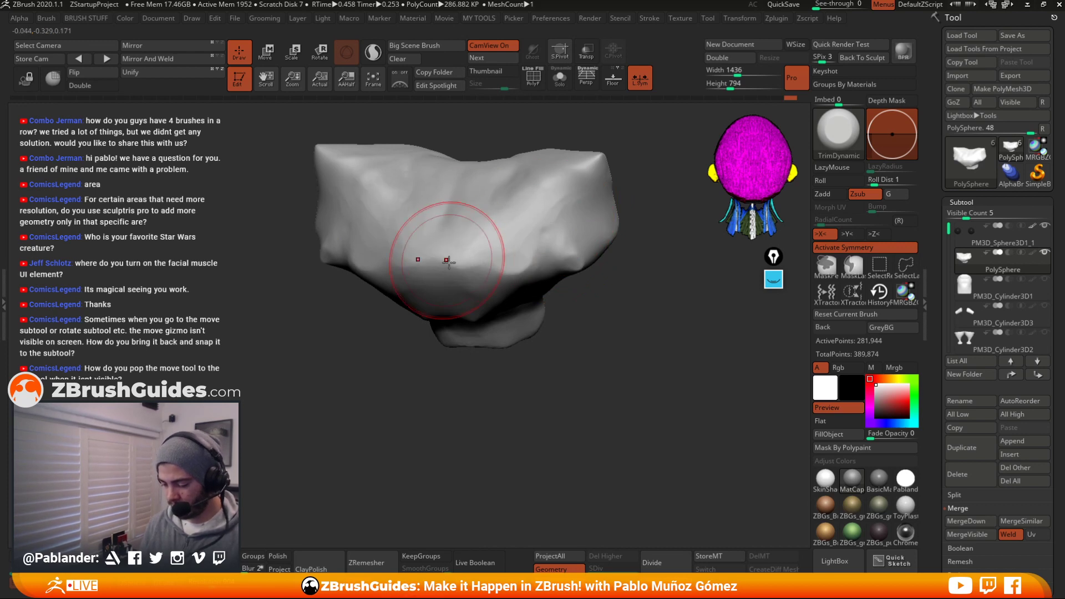
mouse_move(476, 380)
mouse_down()
mouse_move(452, 285)
mouse_move(493, 276)
mouse_up()
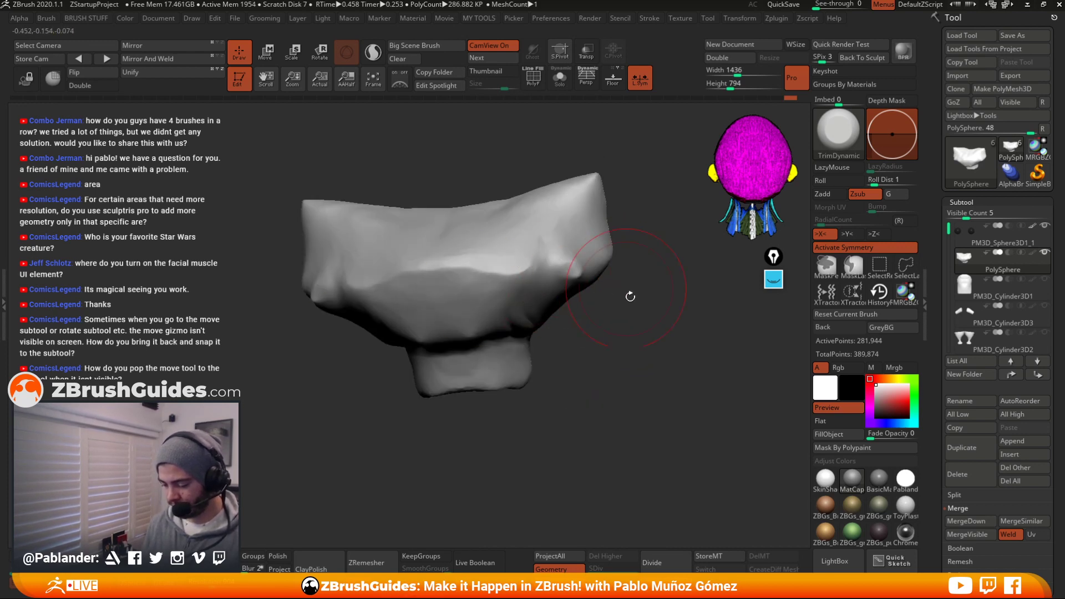
drag(631, 295, 600, 300)
drag(440, 259, 450, 266)
mouse_move(574, 228)
mouse_down()
mouse_move(575, 249)
mouse_move(529, 259)
mouse_up()
mouse_move(600, 325)
mouse_down()
mouse_move(566, 280)
mouse_move(510, 252)
mouse_up()
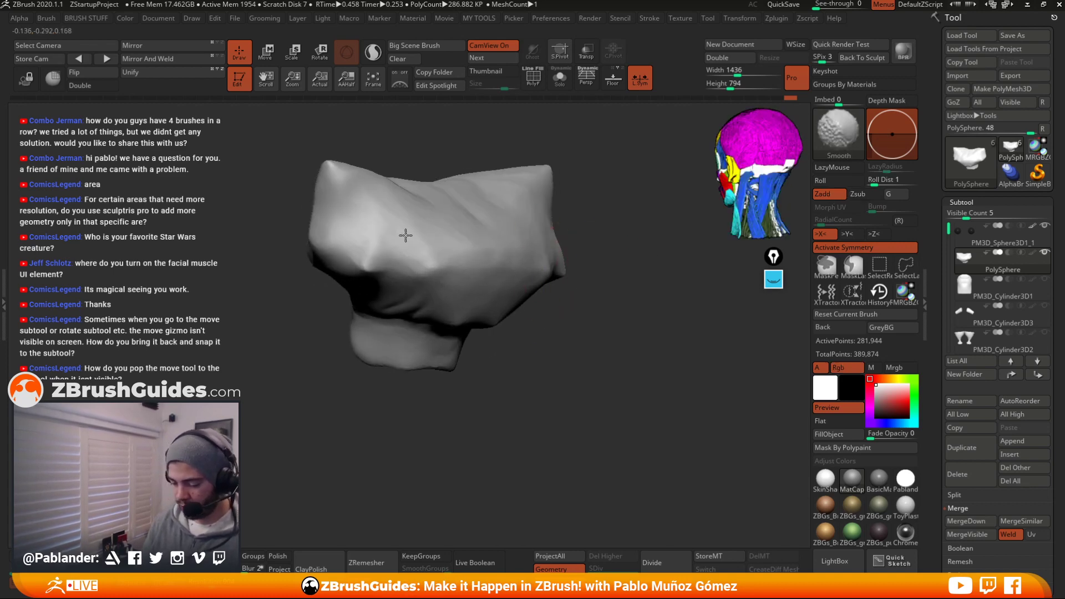
drag(637, 216, 565, 244)
Build up and cut back volume across the back of the skull with the Clay brush
key(space)
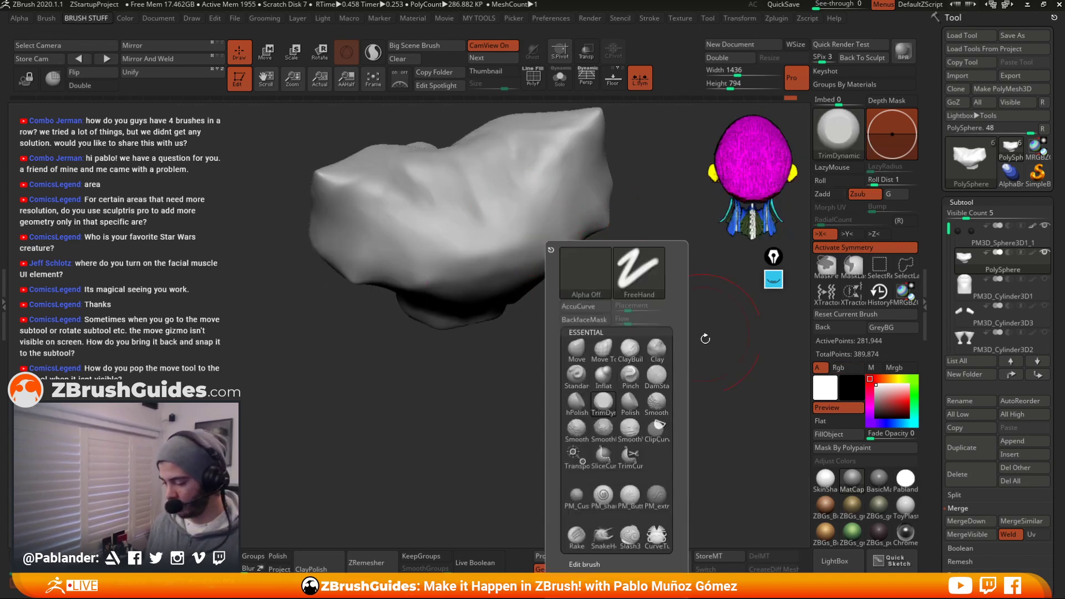
key(space)
click(706, 353)
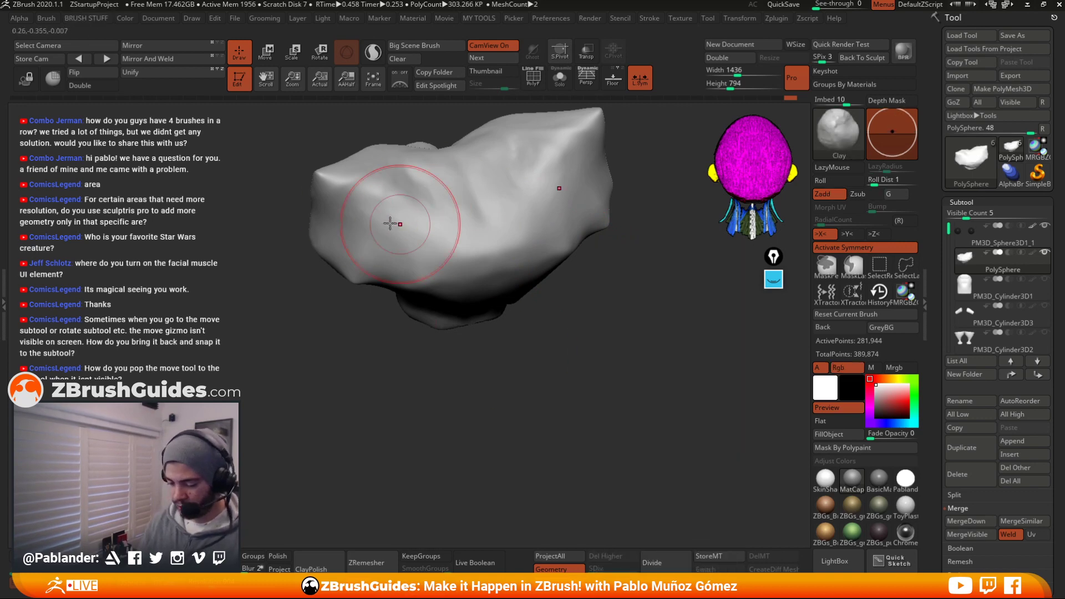
mouse_move(353, 196)
mouse_down()
mouse_move(413, 222)
mouse_move(423, 208)
mouse_up()
drag(643, 233, 594, 273)
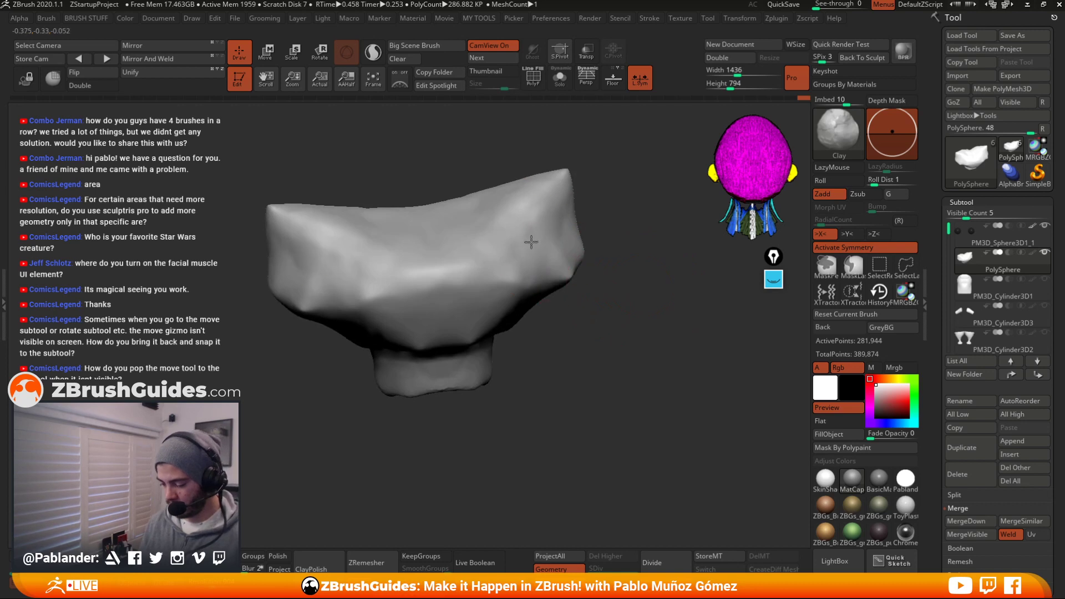
mouse_move(464, 242)
alt+mouse_down()
mouse_move(471, 295)
mouse_move(448, 254)
mouse_move(459, 272)
mouse_move(473, 255)
mouse_move(465, 305)
mouse_move(510, 271)
alt+mouse_up()
mouse_move(564, 328)
mouse_down()
mouse_move(613, 325)
mouse_move(599, 319)
mouse_up()
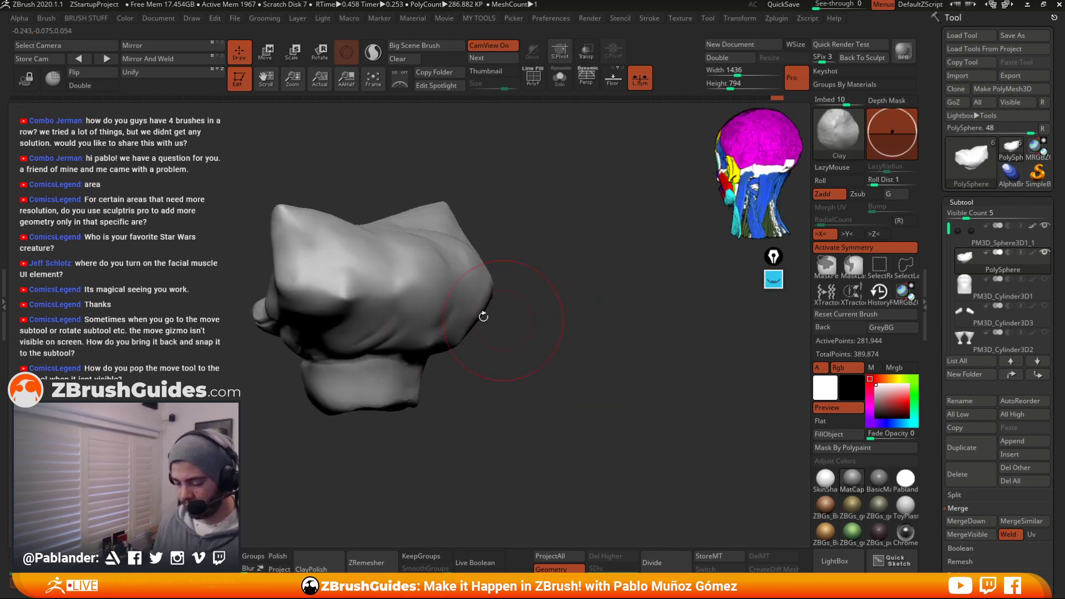
Fill out the side of the skull behind the eye with the Clay brush and smooth the surface
drag(378, 283, 377, 274)
drag(297, 260, 304, 288)
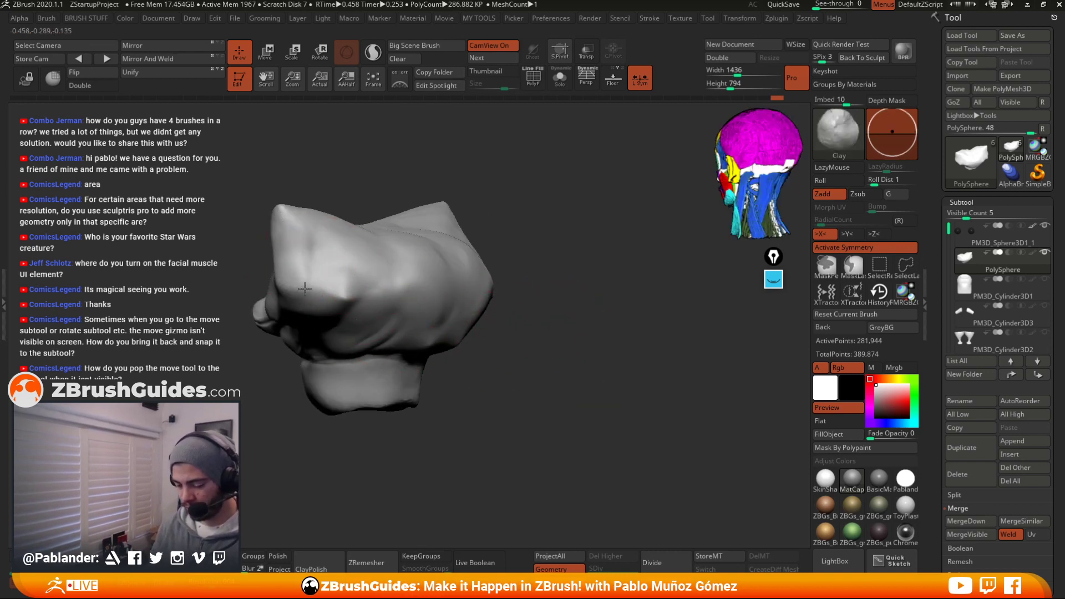
mouse_move(309, 244)
shift+mouse_down()
mouse_move(323, 260)
mouse_move(311, 268)
shift+mouse_up()
shift+drag(521, 299, 565, 299)
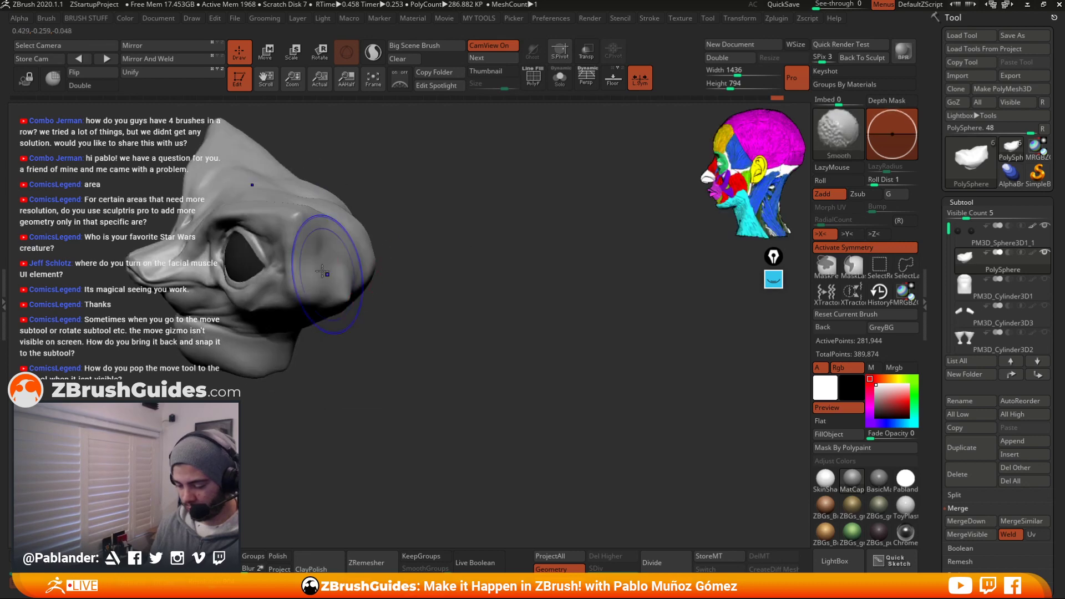
Smooth the side of the skull behind the eye with the Smooth brush
shift+drag(324, 271, 333, 269)
mouse_move(427, 240)
mouse_down()
mouse_move(527, 274)
mouse_move(427, 285)
mouse_move(449, 290)
mouse_up()
alt+drag(465, 254, 484, 327)
right_drag(485, 327, 584, 294)
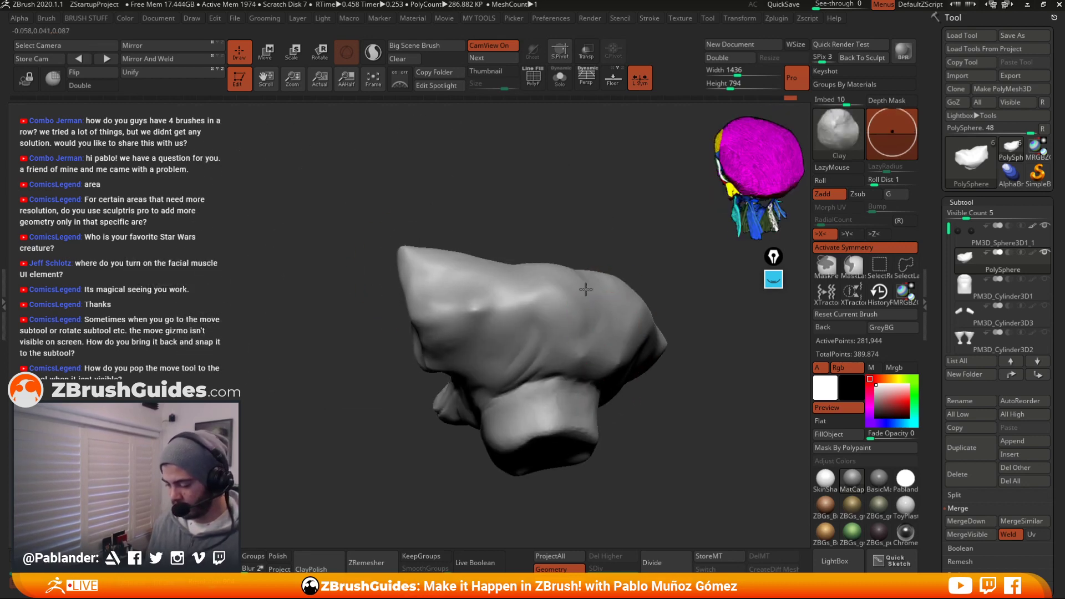
Examine the head's overall shape from behind, from the side and from the front, including a close view of the eyes
mouse_move(653, 386)
alt+mouse_down()
mouse_move(619, 319)
mouse_move(563, 297)
mouse_move(500, 325)
mouse_move(546, 261)
mouse_move(532, 277)
alt+mouse_up()
right_drag(455, 302, 593, 306)
drag(502, 318, 454, 386)
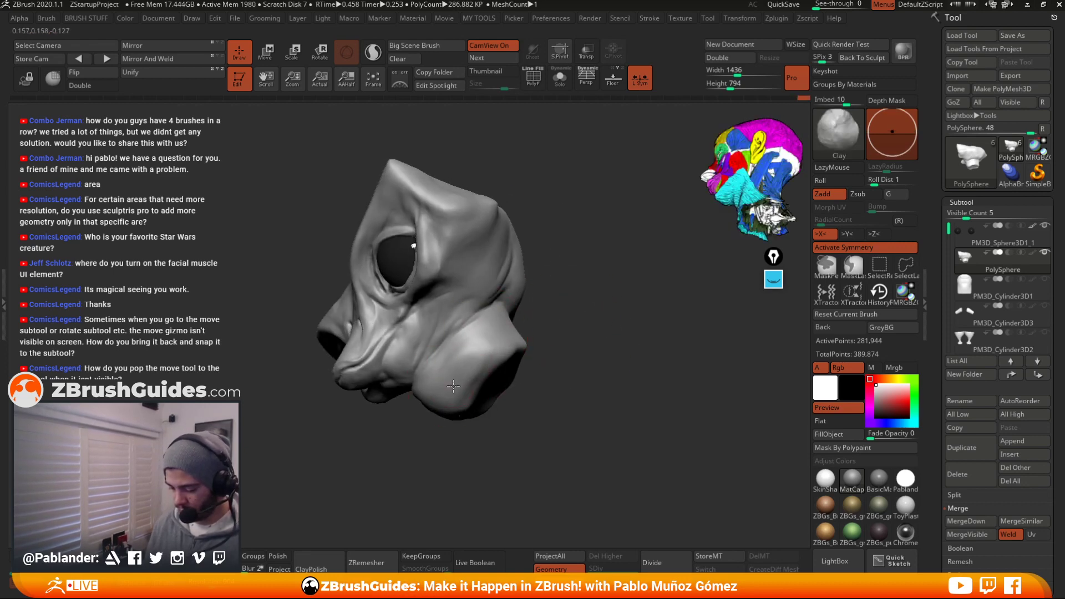
shift+right_drag(483, 328, 522, 343)
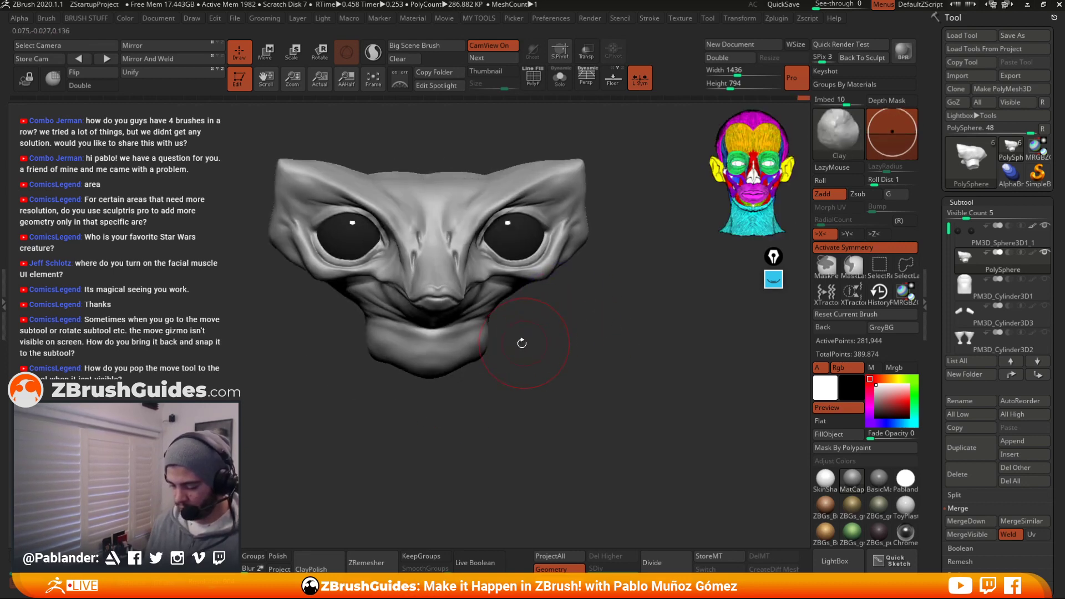
mouse_move(565, 373)
ctrl+right_down()
mouse_move(554, 340)
mouse_move(561, 421)
ctrl+right_up()
alt+right_drag(521, 307, 515, 366)
key(space)
alt+right_drag(619, 323, 630, 368)
alt+right_drag(629, 367, 629, 353)
key(space)
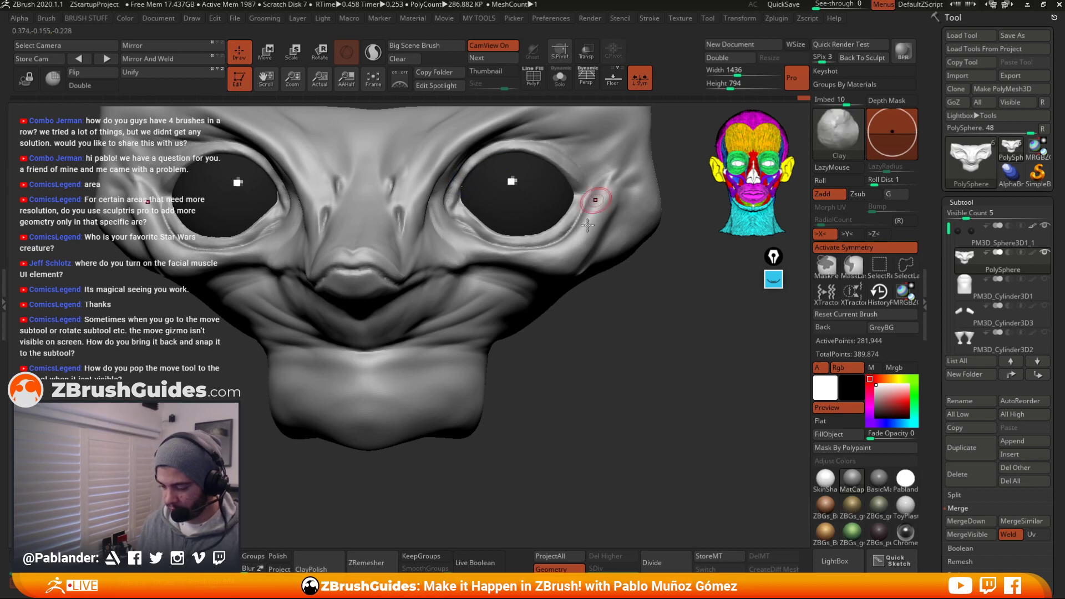
Build up the brow above the eye toward its pointed outer tip with the Clay brush
mouse_move(594, 190)
right_down()
mouse_move(566, 219)
mouse_move(566, 198)
right_up()
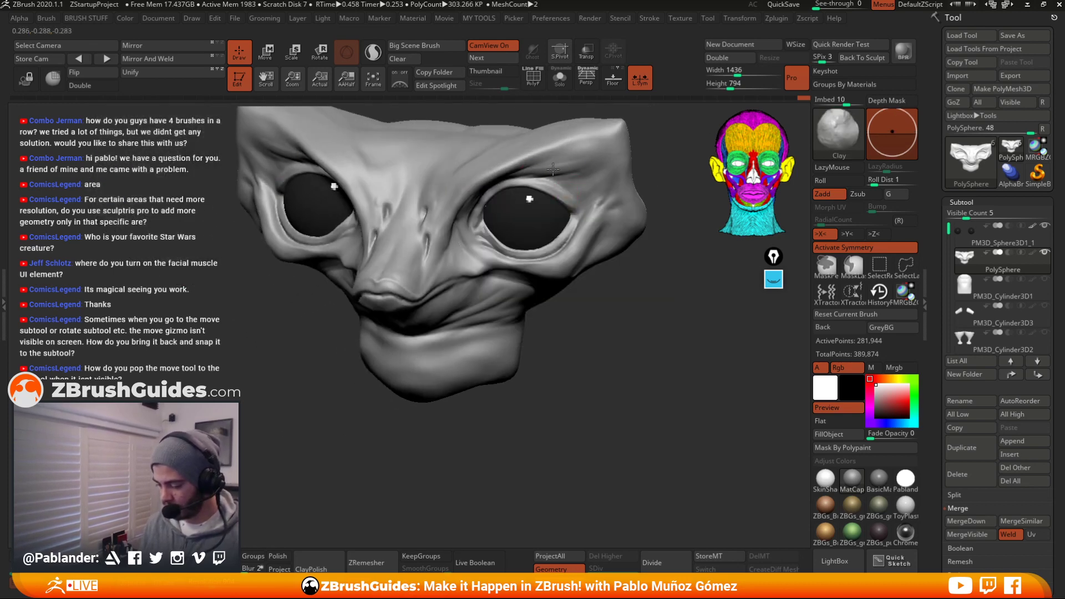
drag(553, 170, 575, 159)
shift+right_drag(536, 170, 571, 183)
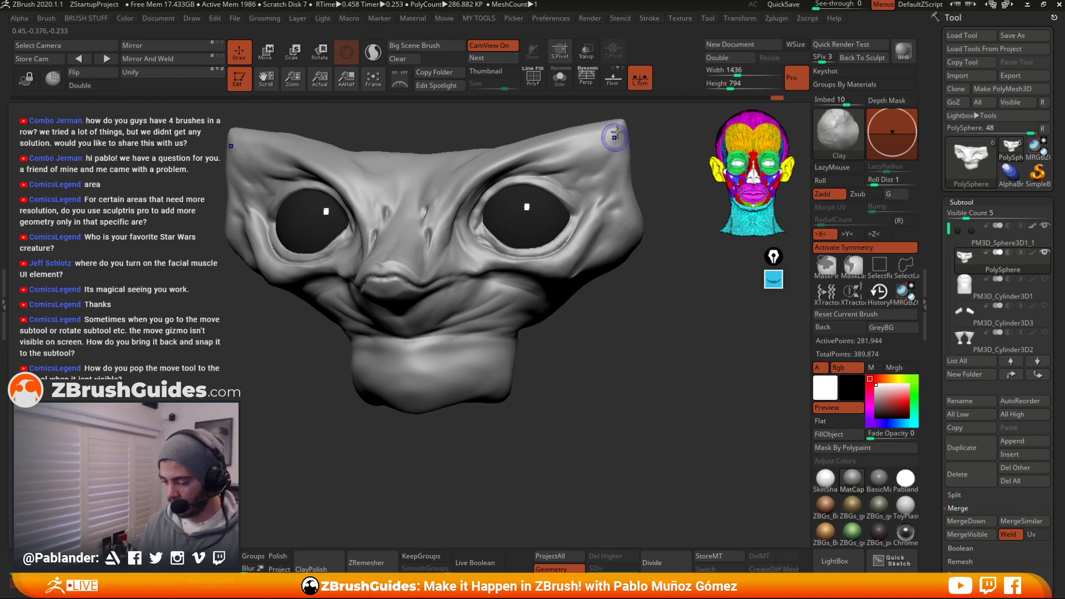
mouse_move(617, 136)
right_down()
mouse_move(666, 172)
mouse_move(609, 173)
right_up()
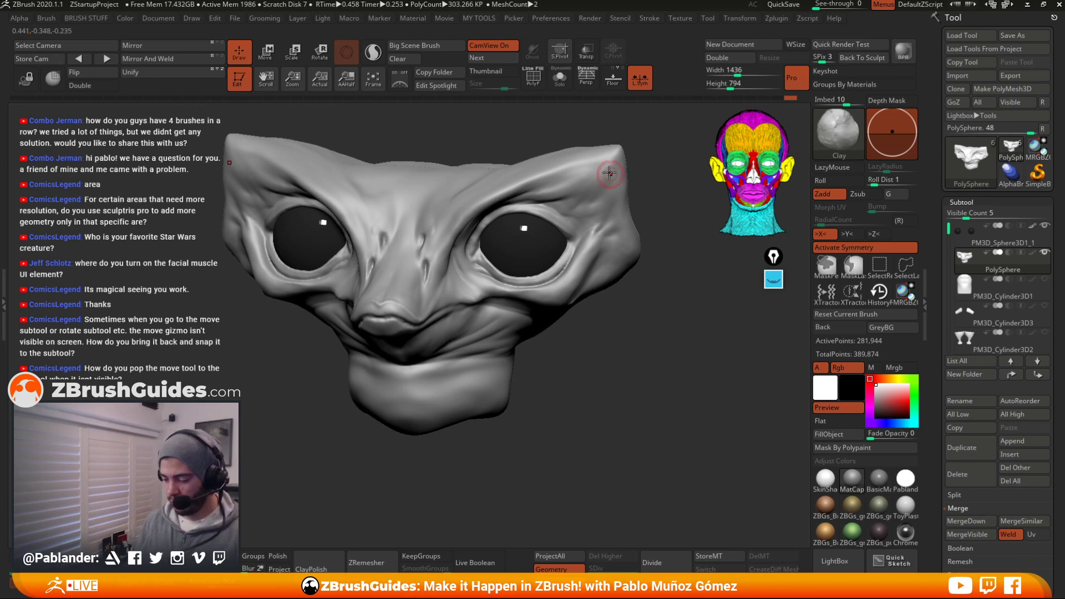
drag(635, 150, 621, 216)
right_click(606, 228)
mouse_move(653, 168)
mouse_down()
mouse_move(643, 128)
mouse_move(647, 165)
mouse_move(594, 167)
mouse_move(500, 197)
mouse_move(663, 209)
mouse_move(660, 228)
mouse_up()
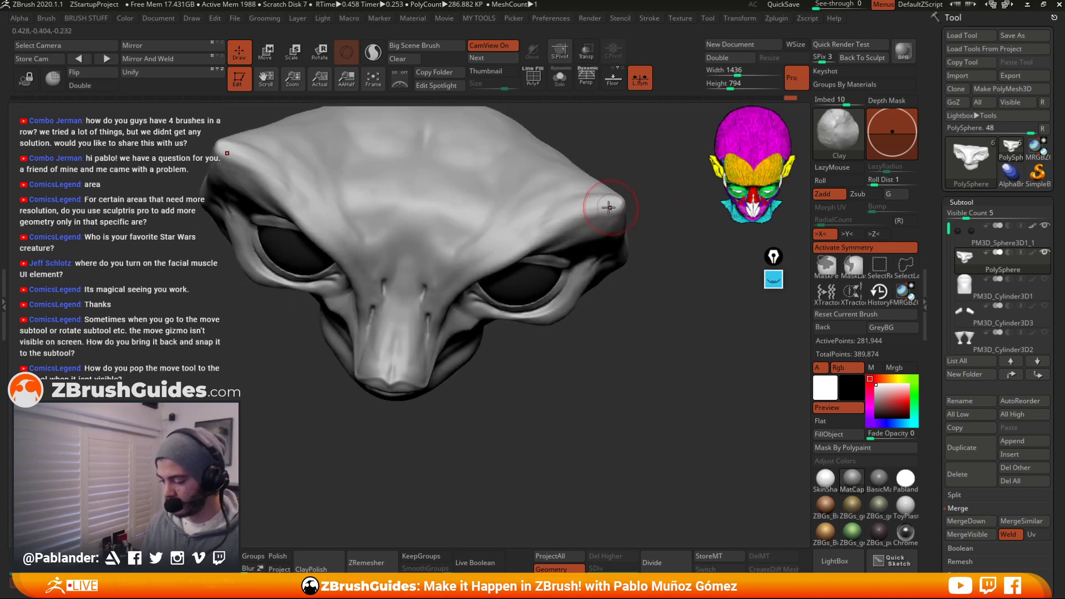
mouse_move(655, 152)
mouse_down()
mouse_move(661, 186)
mouse_move(648, 249)
mouse_up()
Try to carve creases from above the outer eye corner toward the pointed brow tip with the DamStandard brush
key(b)
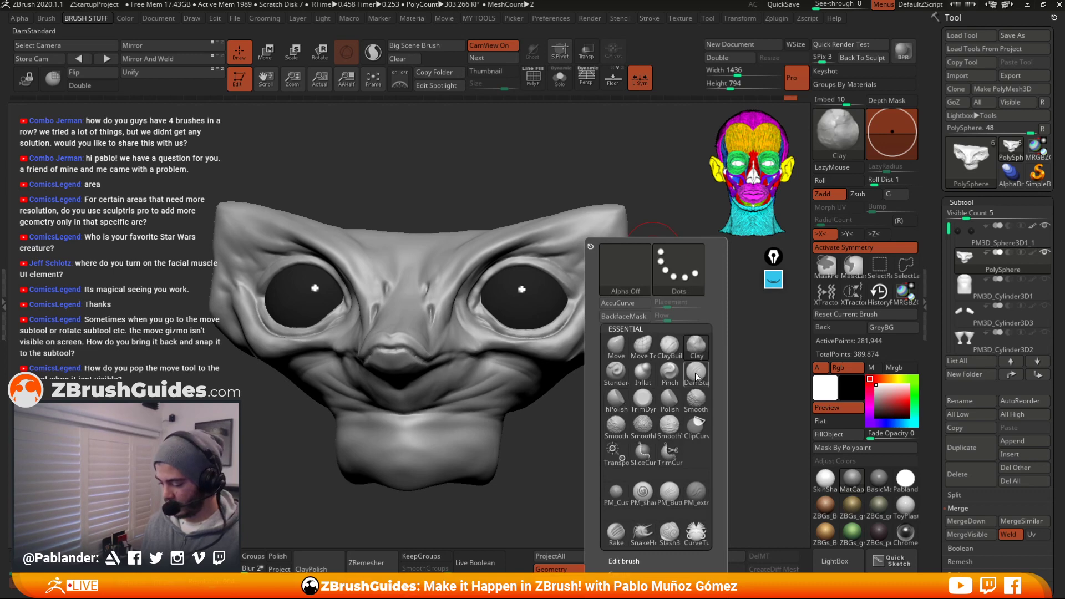
key(d)
key(s)
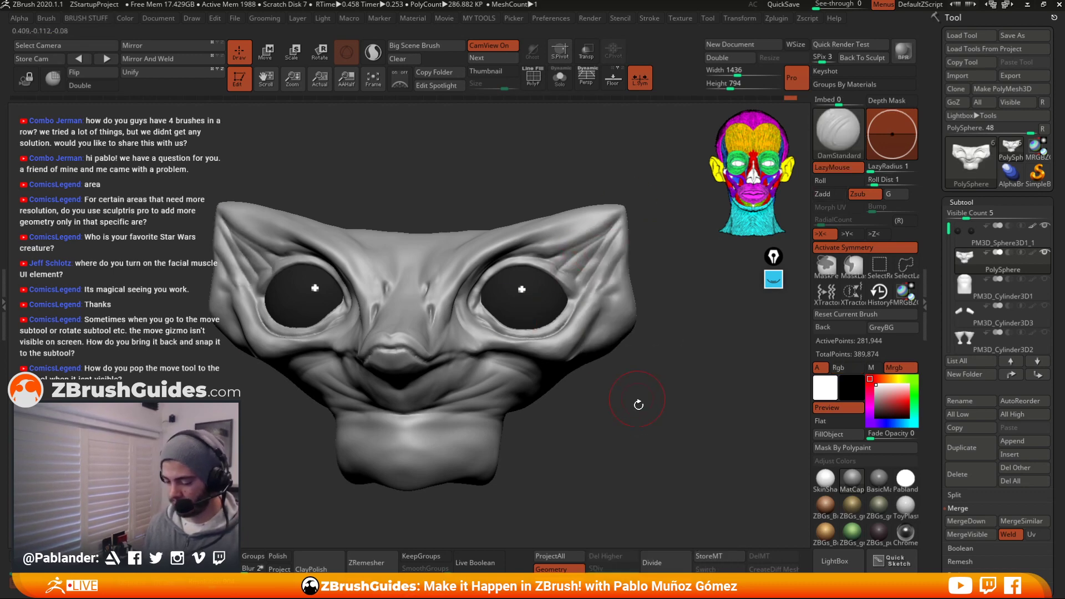
key(ctrl)
key(ctrl+z)
key(ctrl+z)
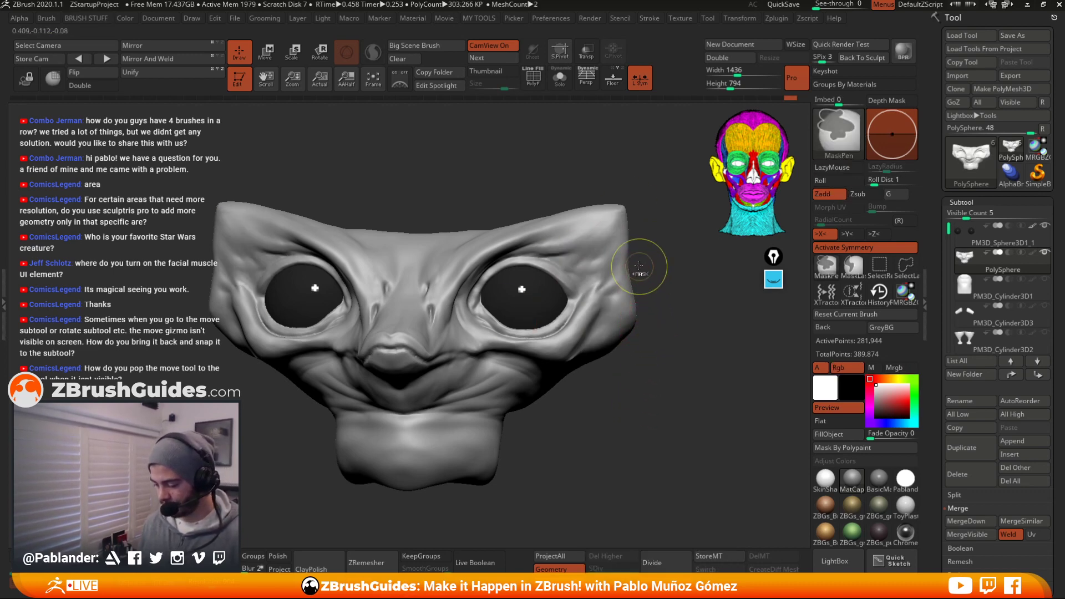
key(space)
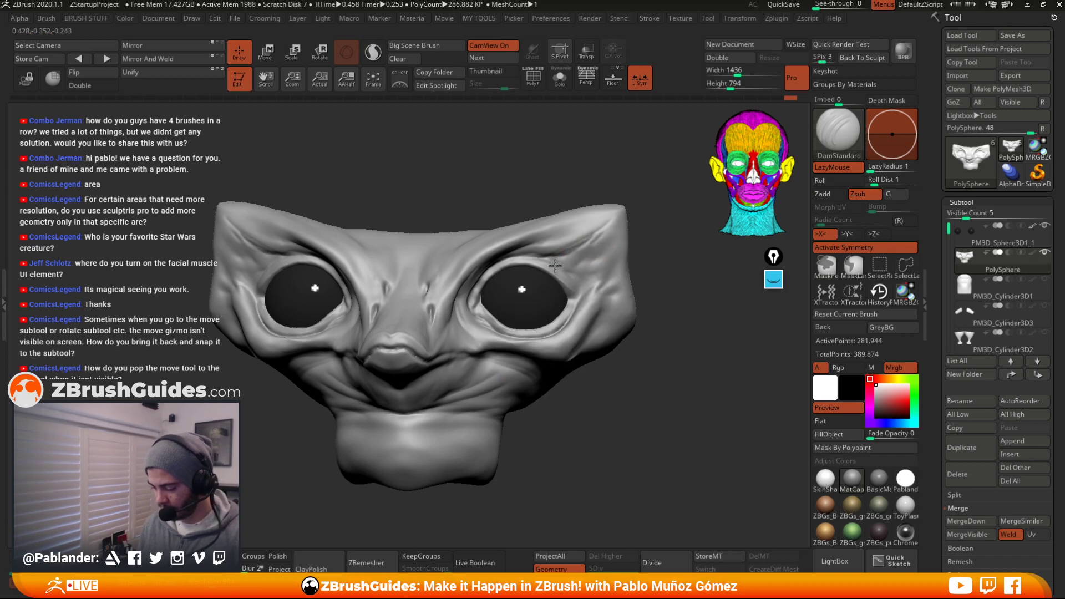
drag(546, 246, 610, 222)
key(ctrl+z)
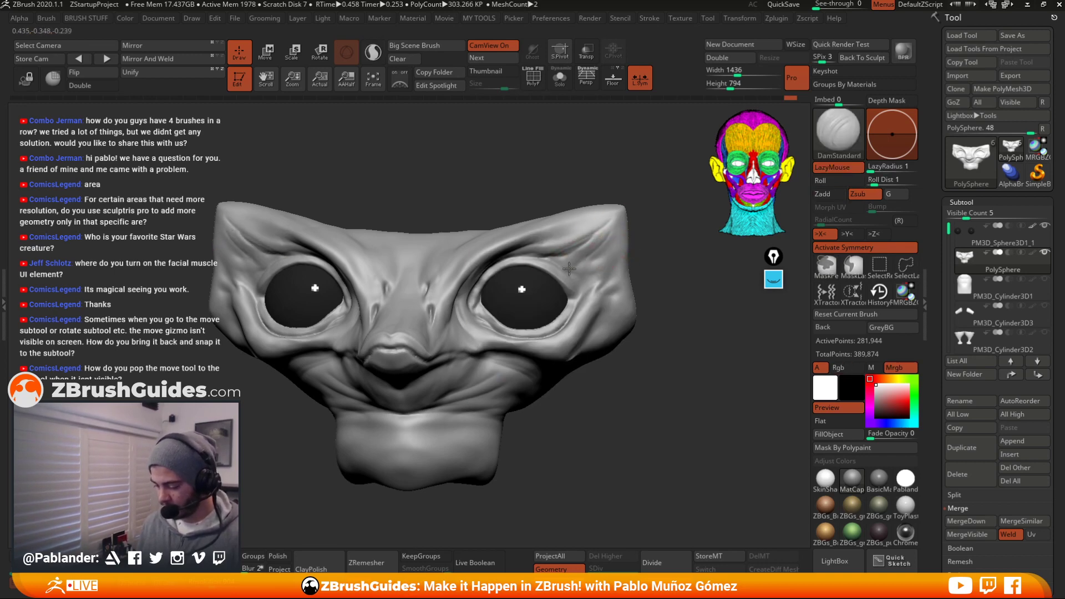
Refine the folds at the temple beside the outer eye corner with DamStandard and smooth them
key(shift)
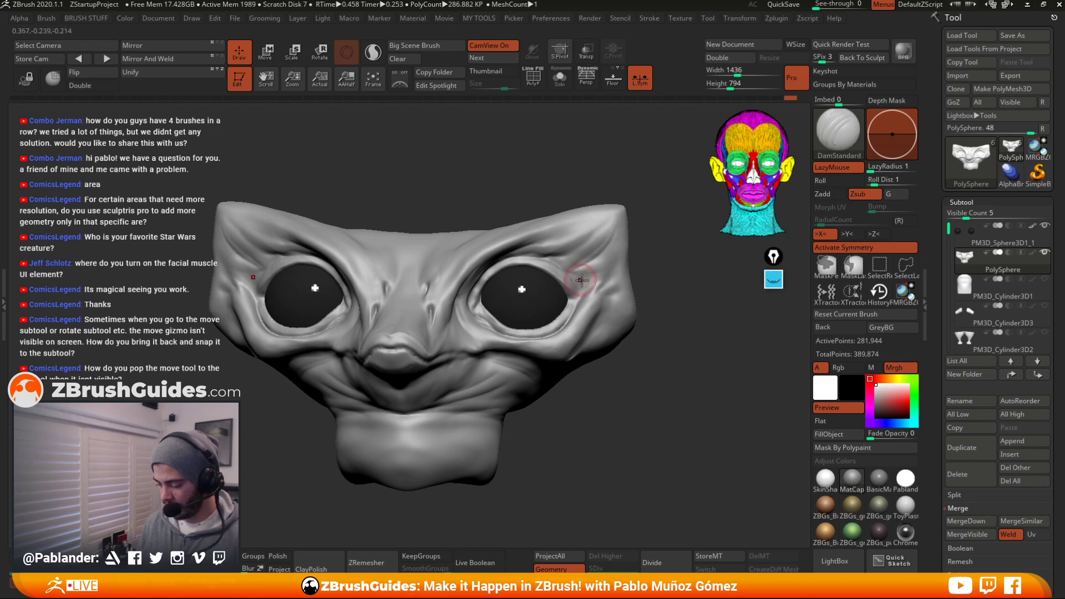
key(shift)
key(shift)
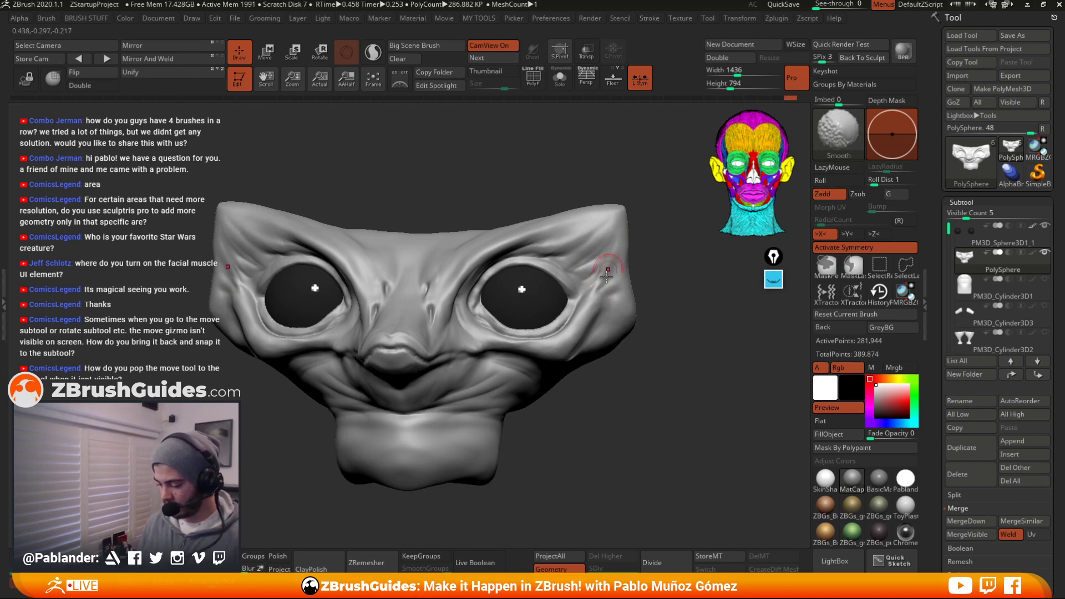
mouse_move(606, 262)
mouse_down()
mouse_move(576, 309)
mouse_move(578, 294)
mouse_up()
key(shift)
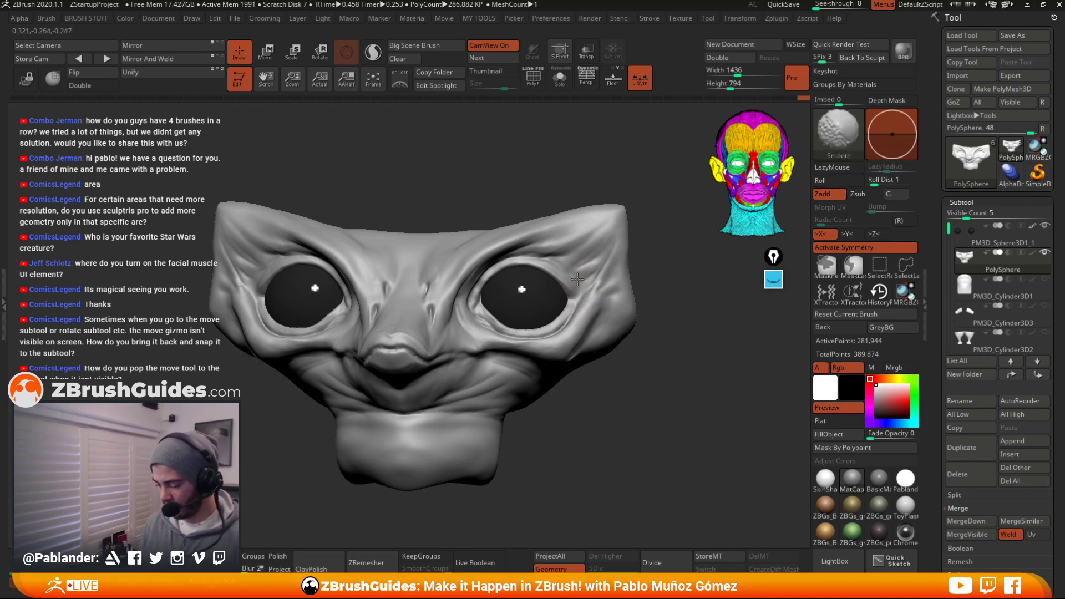
Add volume above the outer part of the upper eyelid with the Clay brush and smooth it
key(b)
click(610, 247)
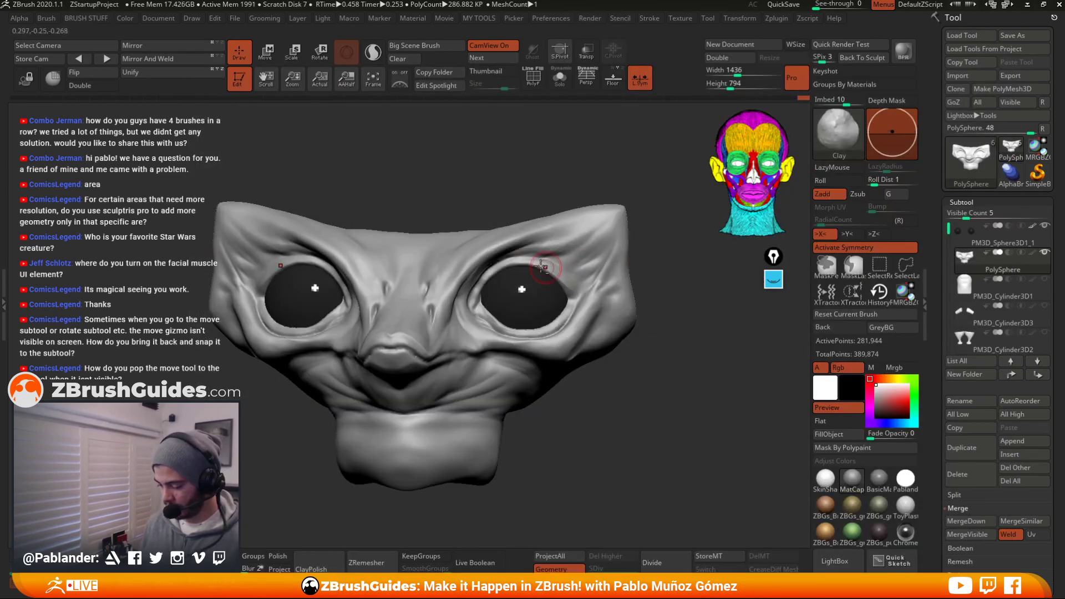
ctrl+right_drag(541, 262, 535, 253)
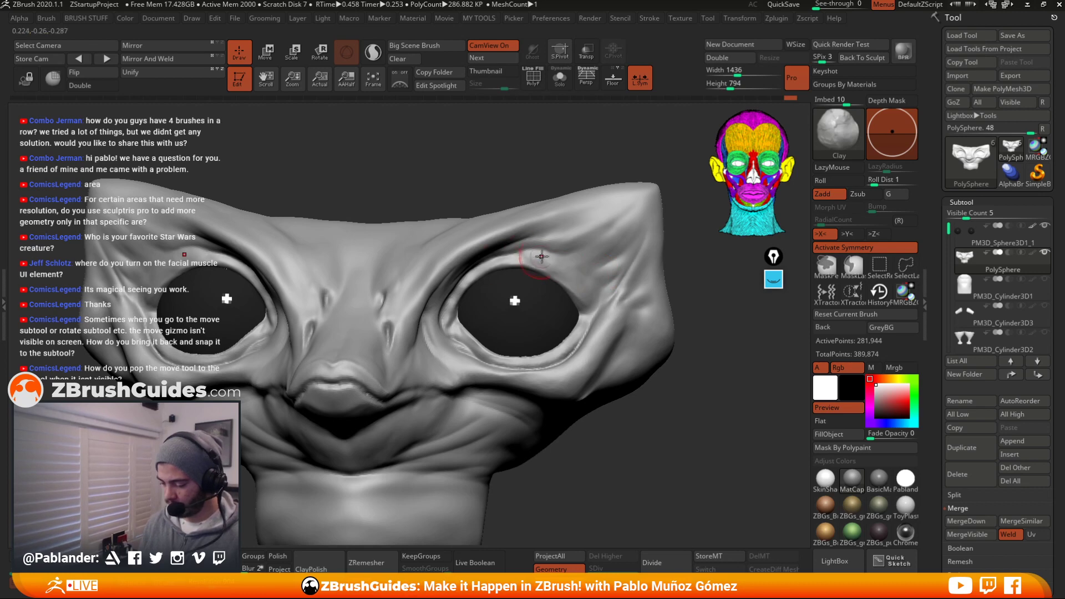
key(shift)
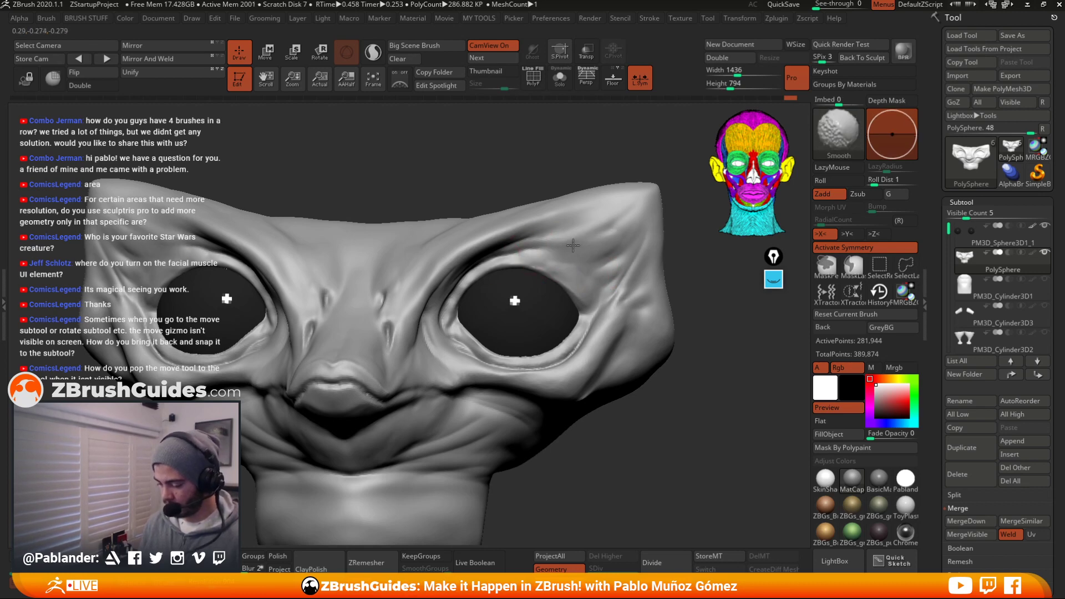
mouse_move(557, 262)
shift+mouse_down()
mouse_move(610, 288)
mouse_move(531, 252)
mouse_move(543, 253)
shift+mouse_up()
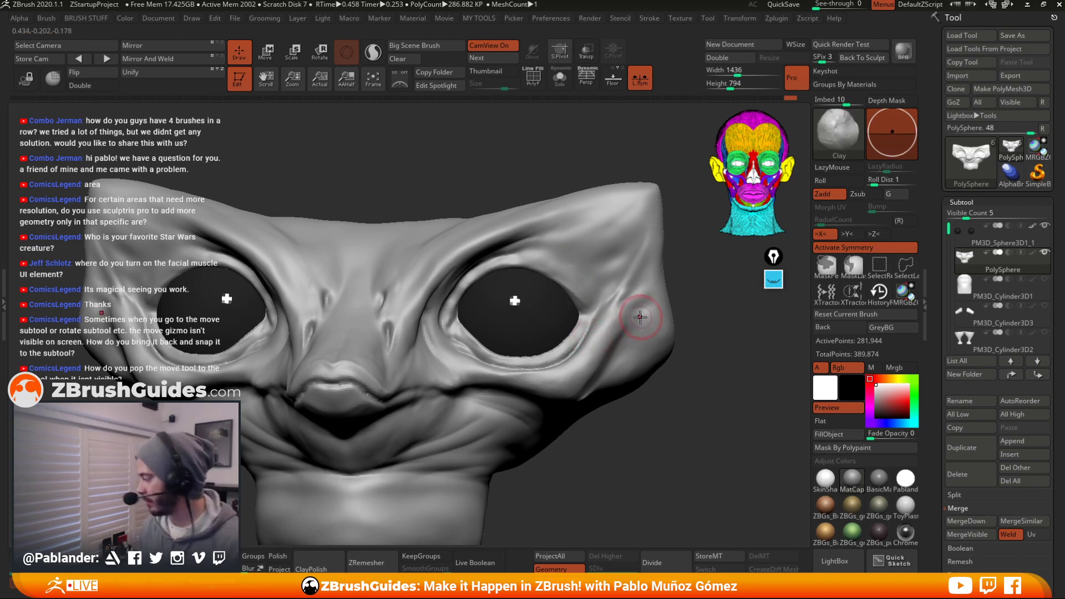
Shape the folds between the outer eye corner and the temple with the Clay brush, and undo the last strokes
alt+right_drag(640, 317, 647, 286)
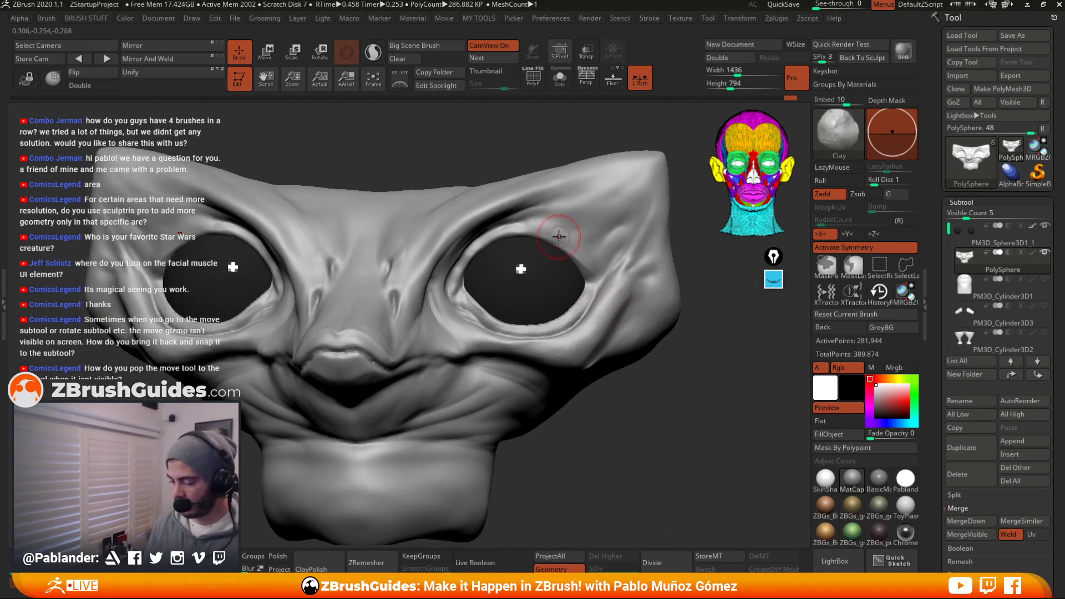
mouse_move(559, 236)
mouse_down()
mouse_move(628, 195)
mouse_move(575, 228)
mouse_move(620, 255)
mouse_move(602, 273)
mouse_up()
mouse_move(641, 202)
mouse_down()
mouse_move(643, 238)
mouse_move(610, 284)
mouse_up()
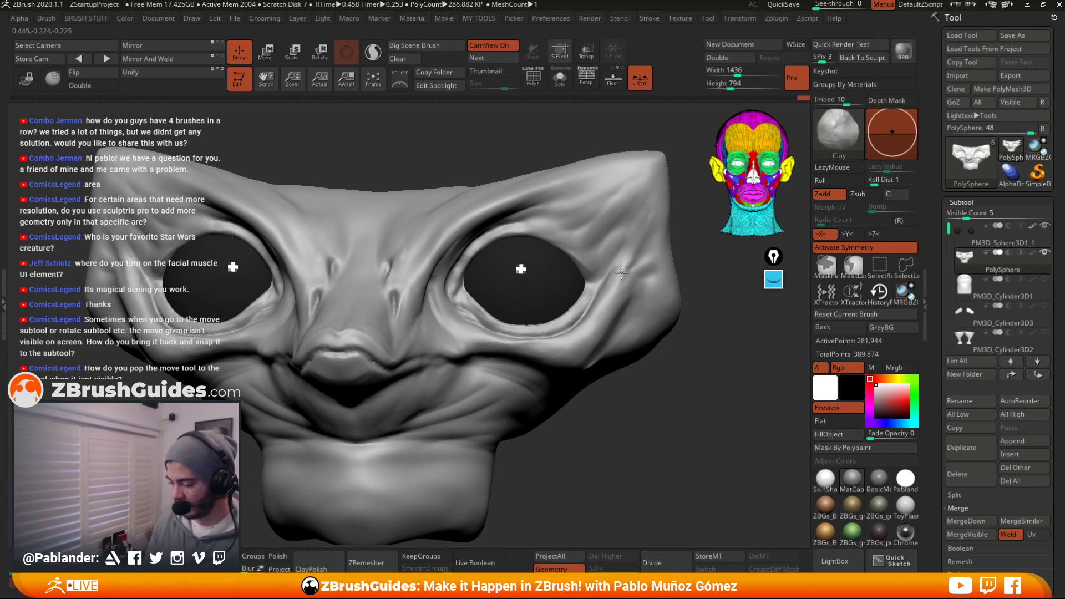
mouse_move(641, 231)
shift+mouse_down()
mouse_move(626, 262)
mouse_move(633, 300)
shift+mouse_up()
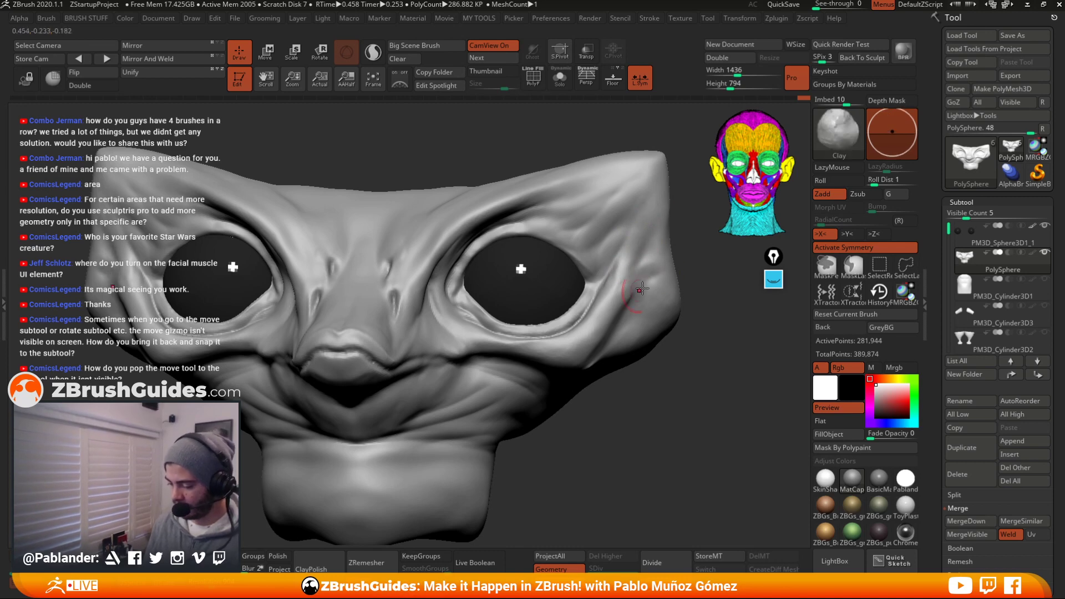
key(ctrl+z)
key(ctrl+z)
Carve creases from the pointed brow tip down to the outer eye corner with the DamStandard brush and soften them
right_drag(670, 299, 649, 280)
key(space)
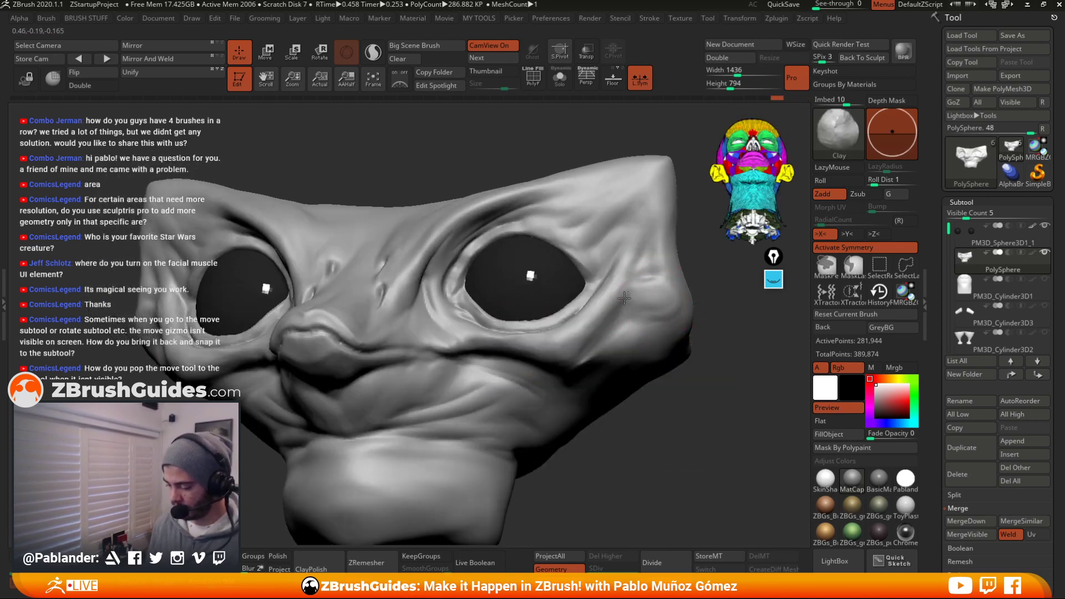
mouse_move(711, 287)
mouse_down()
mouse_move(647, 280)
mouse_move(644, 336)
mouse_up()
key(b)
key(d)
key(s)
key(space)
key(space)
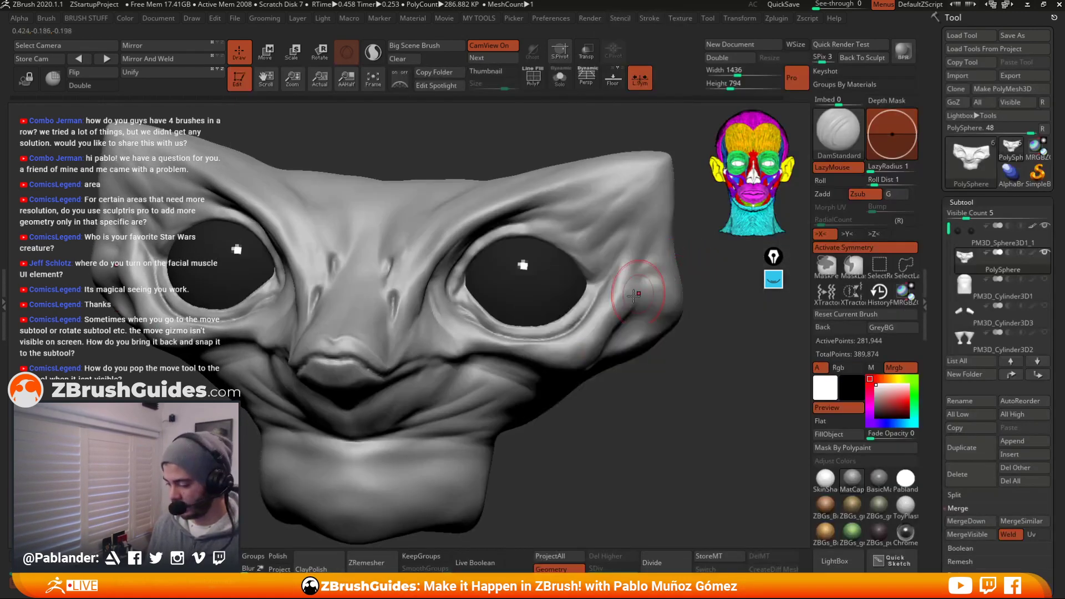
drag(630, 220, 583, 252)
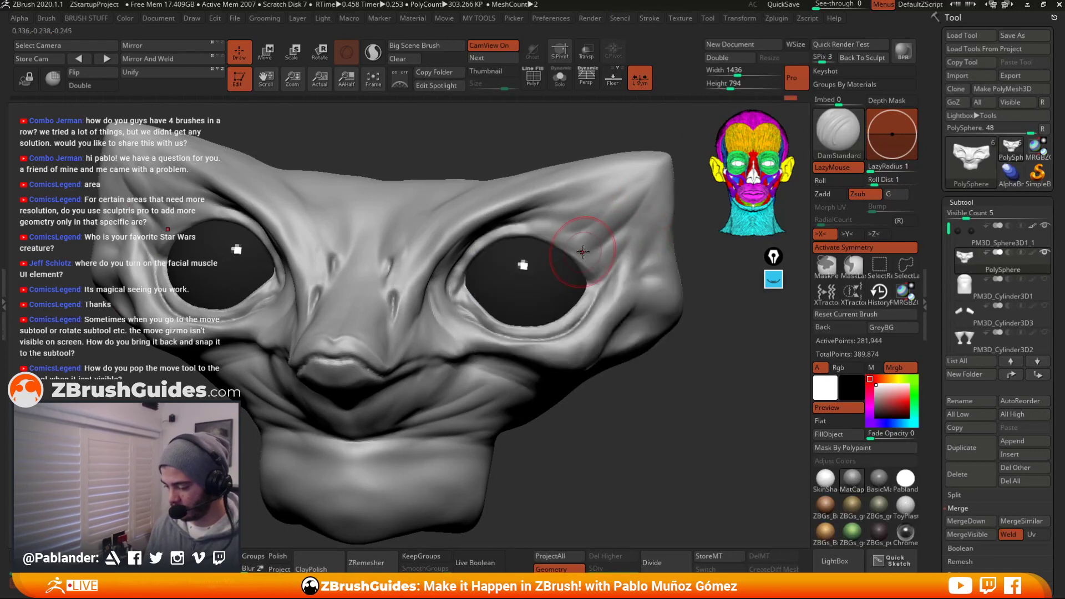
mouse_move(643, 190)
mouse_down()
mouse_move(533, 220)
mouse_move(621, 194)
mouse_move(636, 210)
mouse_move(606, 250)
mouse_up()
key(shift)
key(space)
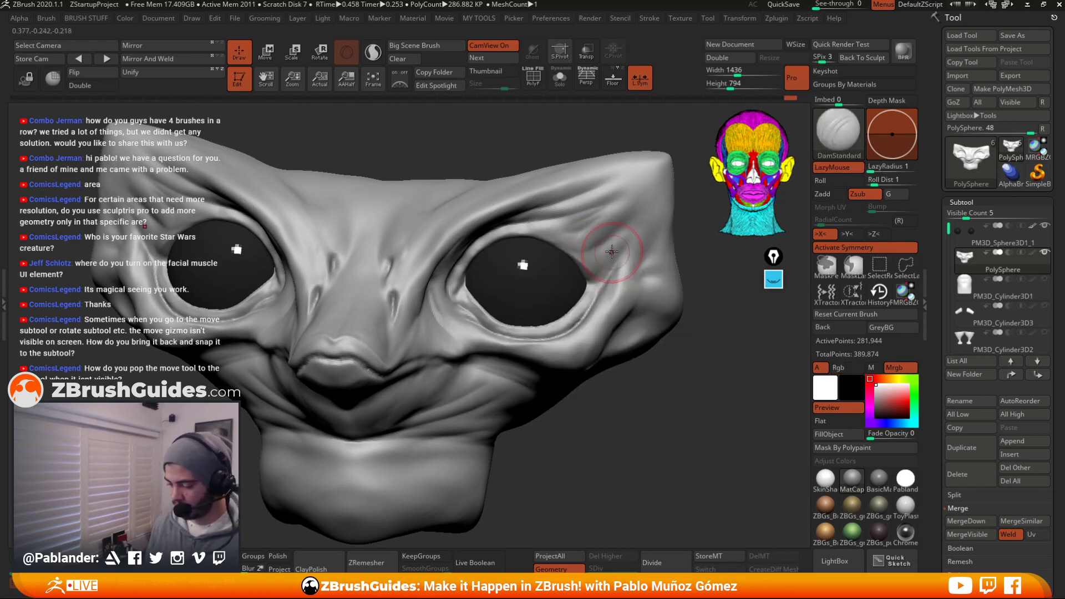
Inspect the jaw, cheek and outer eye corner from below and from the opposite side of the head
right_drag(611, 251, 612, 214)
right_drag(452, 297, 380, 333)
key(space)
key(b)
key(d)
key(s)
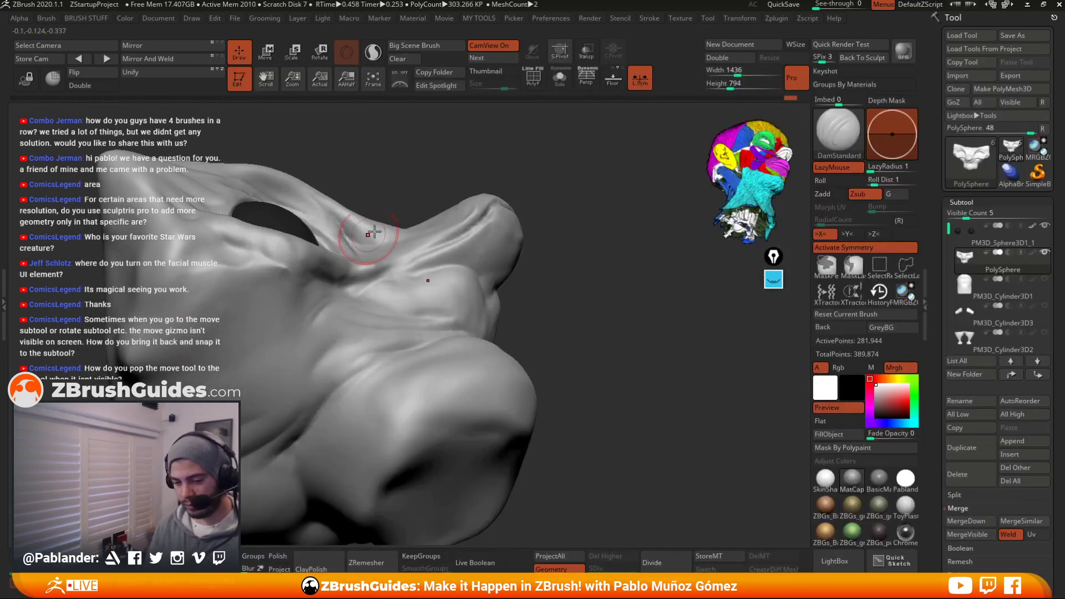
mouse_move(373, 232)
right_down()
mouse_move(475, 223)
mouse_move(405, 240)
right_up()
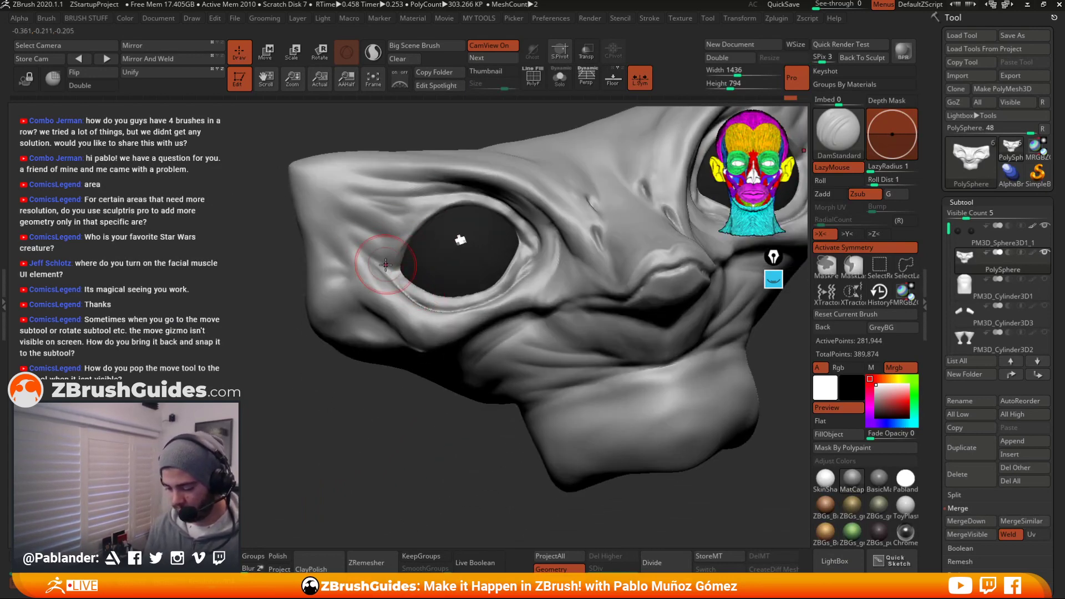
mouse_move(500, 277)
ctrl+right_down()
mouse_move(488, 239)
mouse_move(551, 304)
ctrl+right_up()
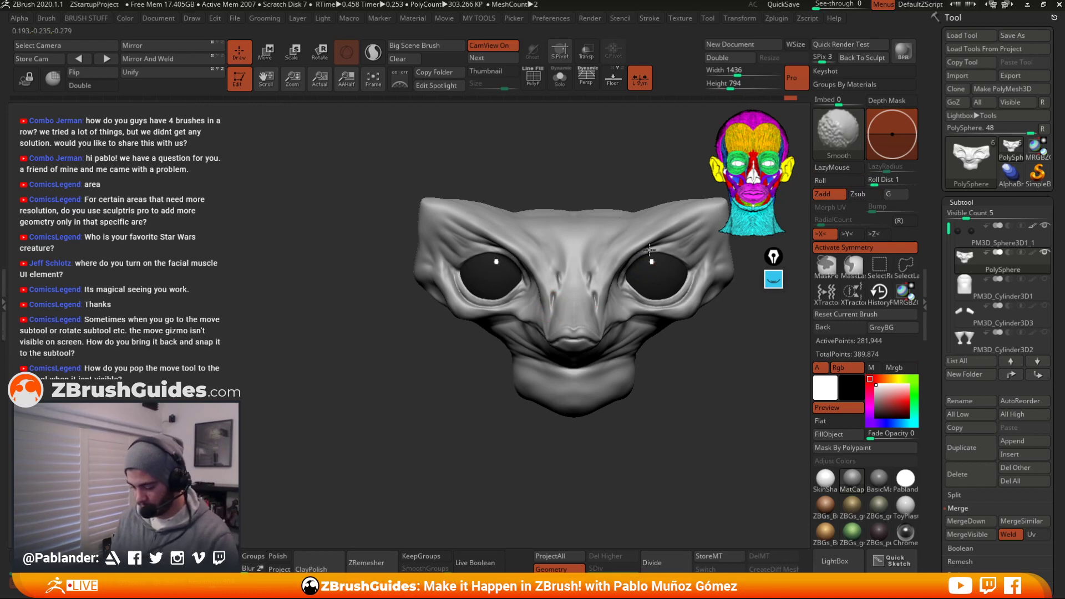
Define the inner corner of the eye with the DamStandard brush, temporarily isolating the head from the eyeballs
right_drag(636, 249, 627, 258)
mouse_move(627, 258)
ctrl+right_down()
mouse_move(656, 277)
mouse_move(648, 268)
ctrl+right_up()
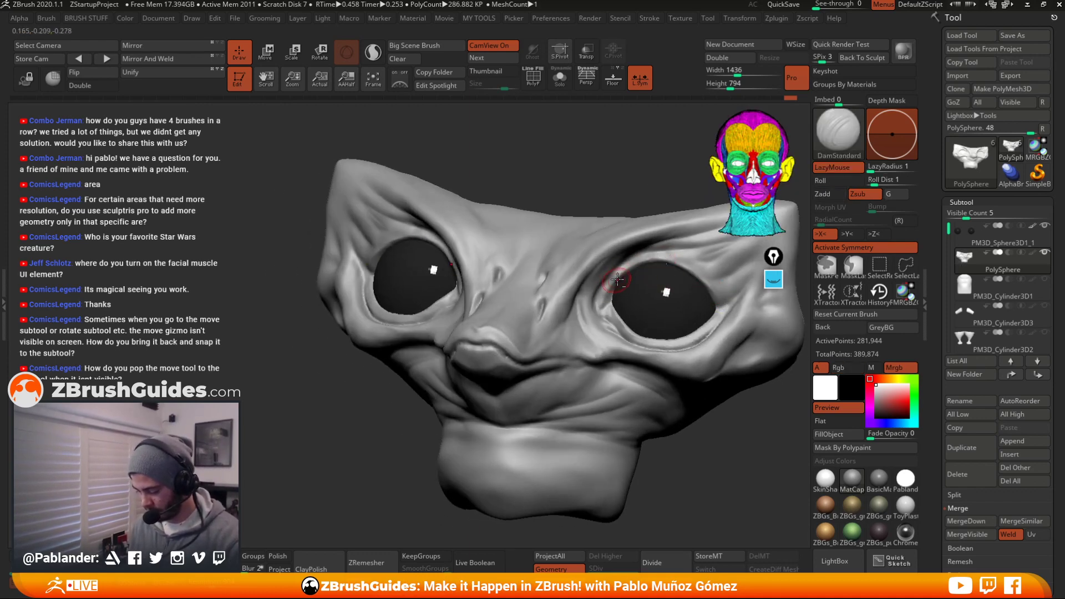
key(shift+s)
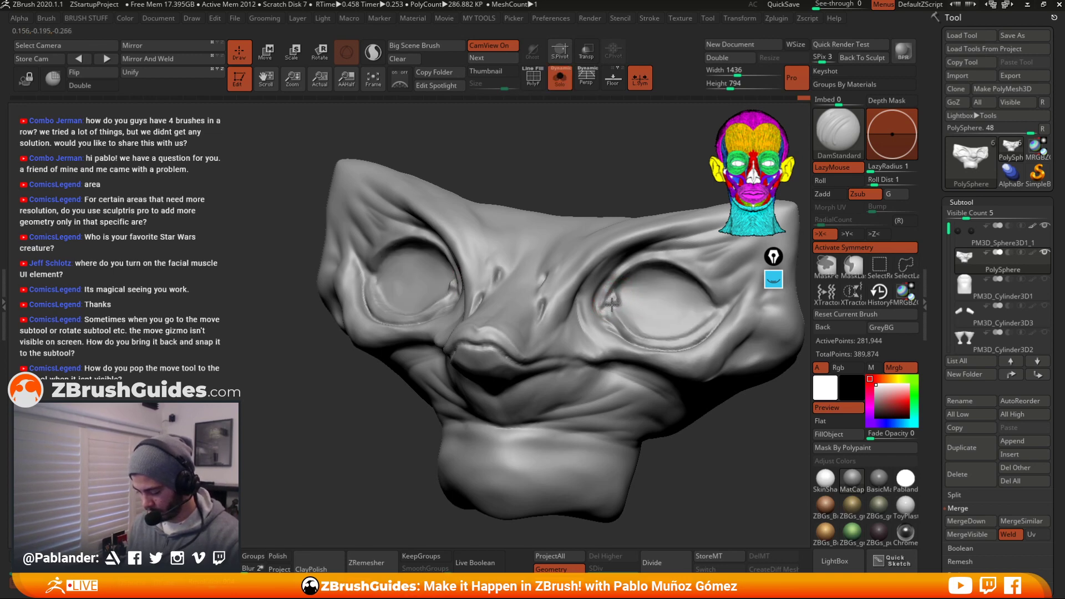
key(shift+s)
right_drag(631, 274, 628, 303)
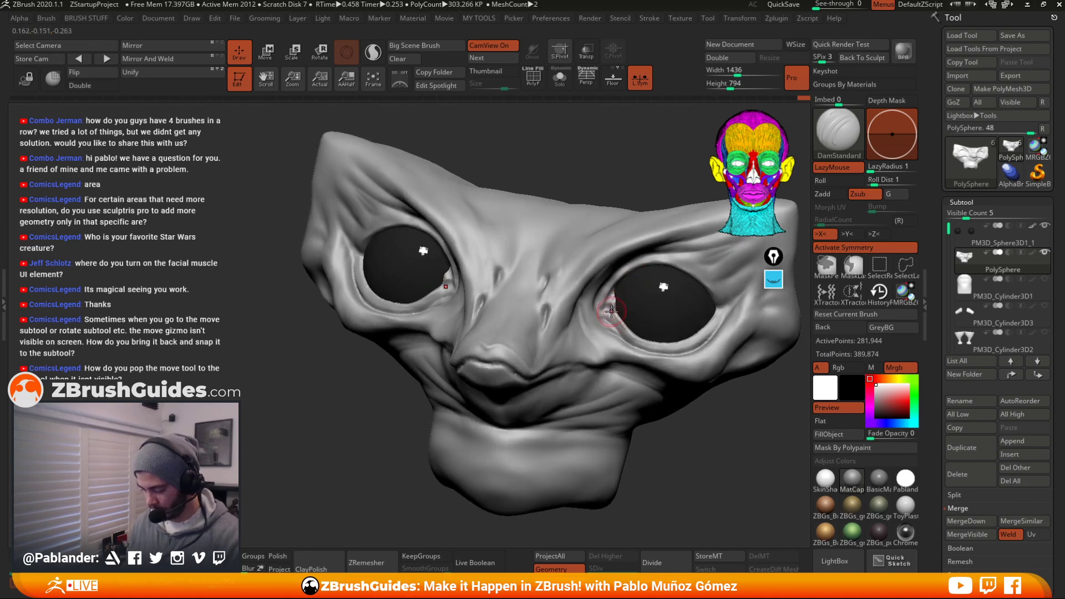
Carve the mouth line sharper from the lips back toward the cheek with the KNIFE_sharp brush, and soften the crease
mouse_move(628, 335)
right_down()
mouse_move(579, 346)
mouse_move(599, 297)
mouse_move(589, 302)
mouse_move(617, 295)
mouse_move(636, 327)
right_up()
right_click(652, 274)
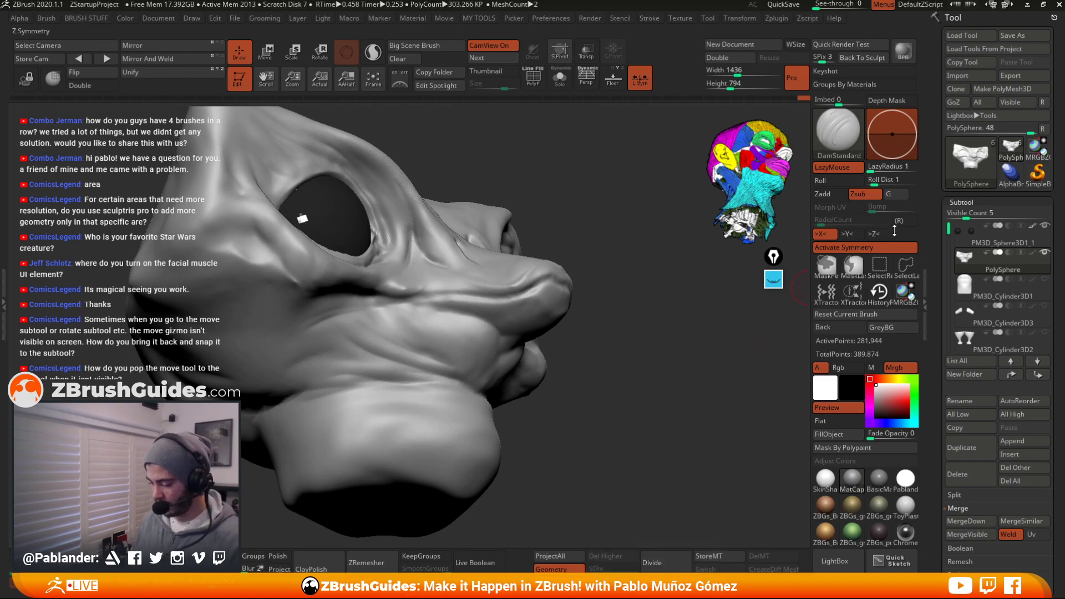
key(b)
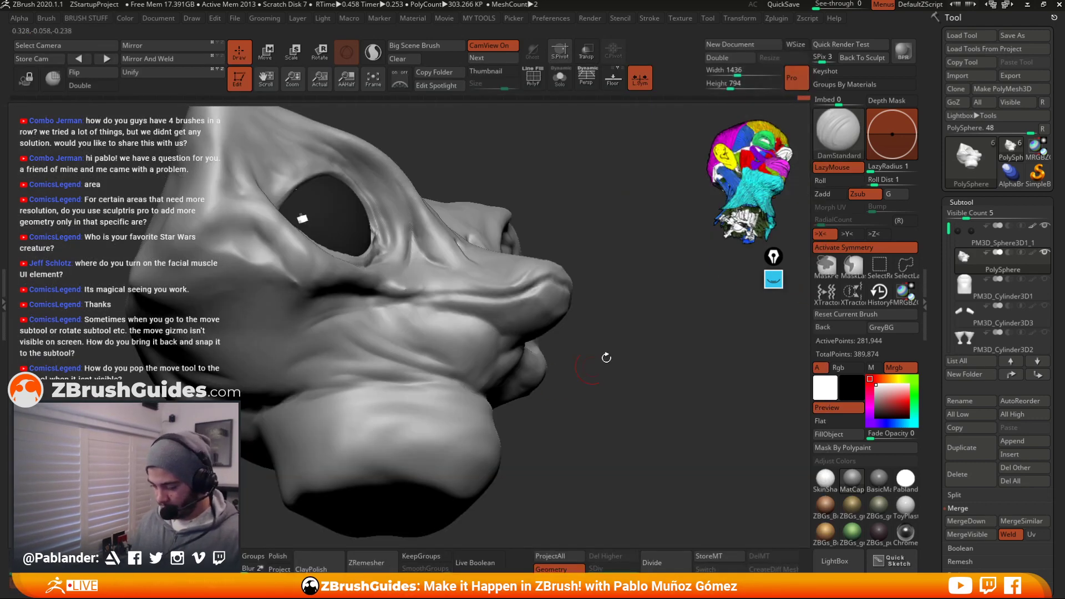
key(b)
click(473, 522)
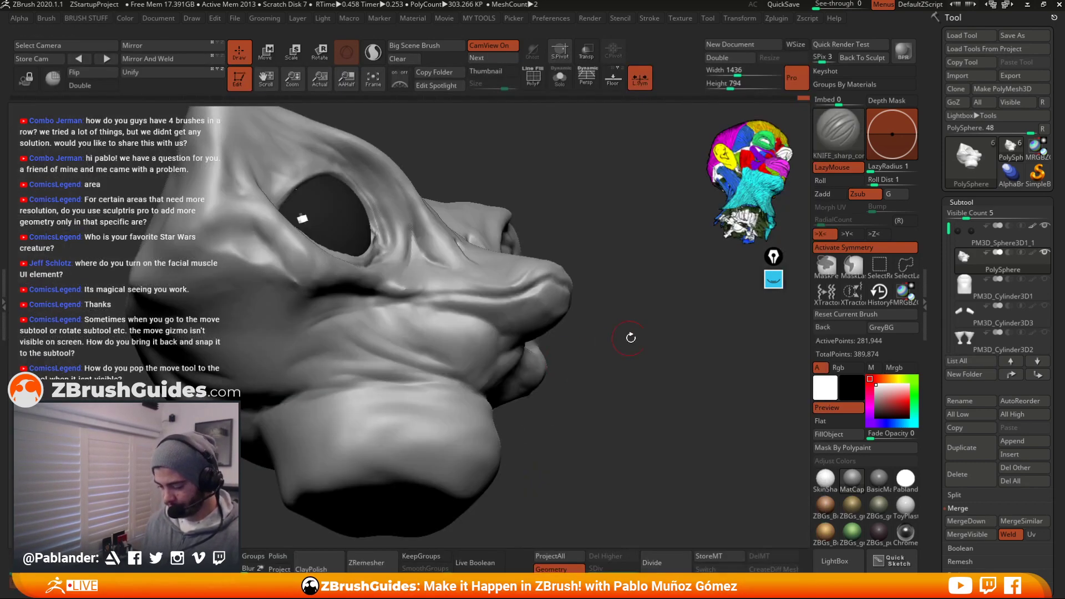
mouse_move(630, 337)
right_down()
mouse_move(613, 383)
mouse_move(649, 281)
mouse_move(562, 310)
mouse_move(627, 246)
right_up()
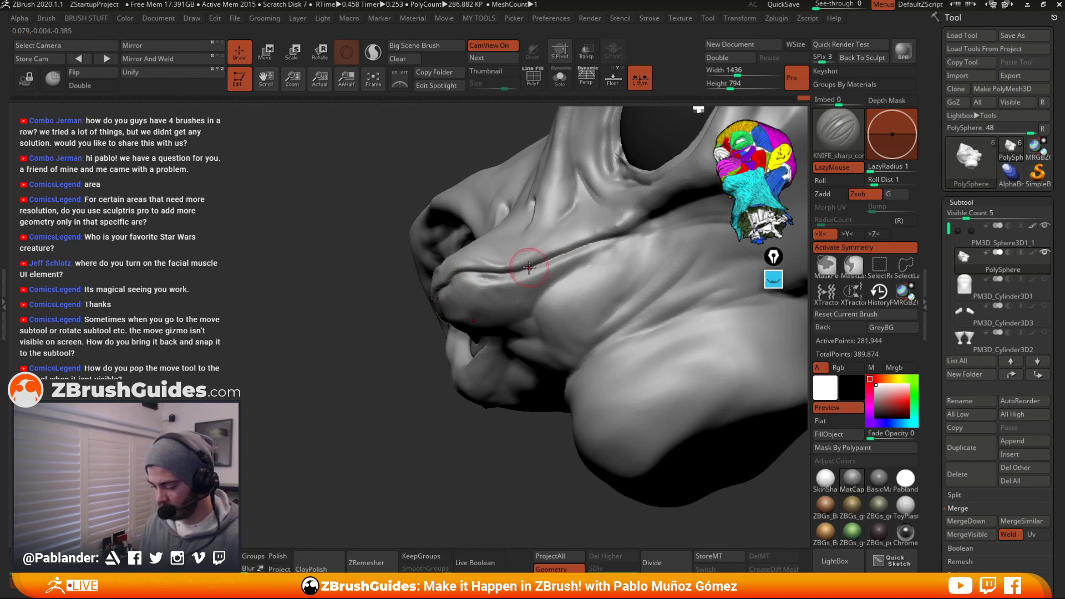
drag(596, 241, 678, 218)
right_drag(597, 260, 615, 256)
shift+drag(616, 256, 613, 250)
right_drag(612, 250, 618, 280)
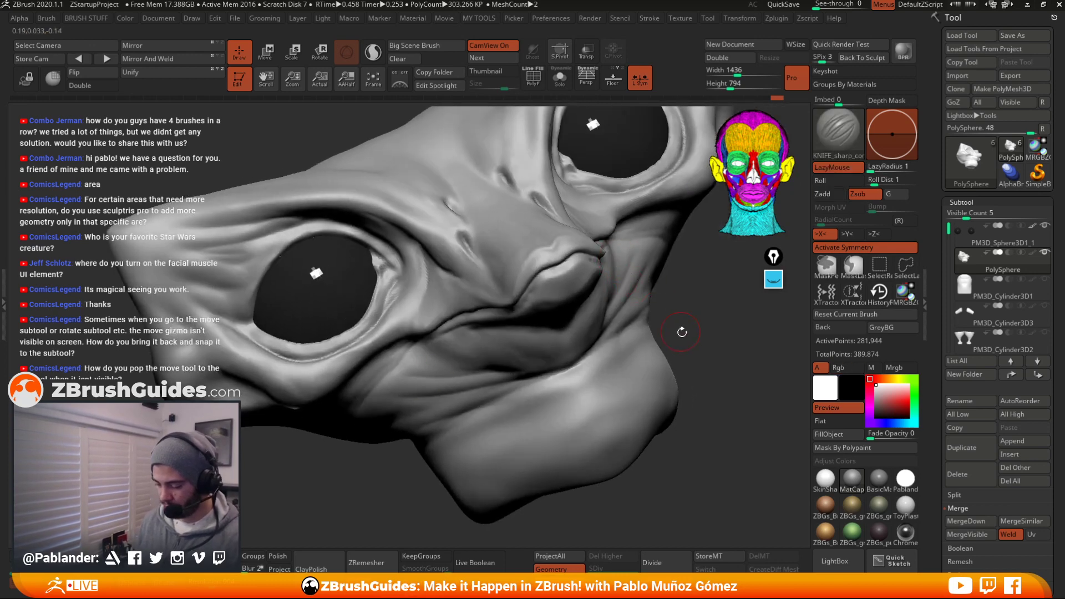
Build up the lower lip and the skin folds beneath it with the Clay brush
key(b)
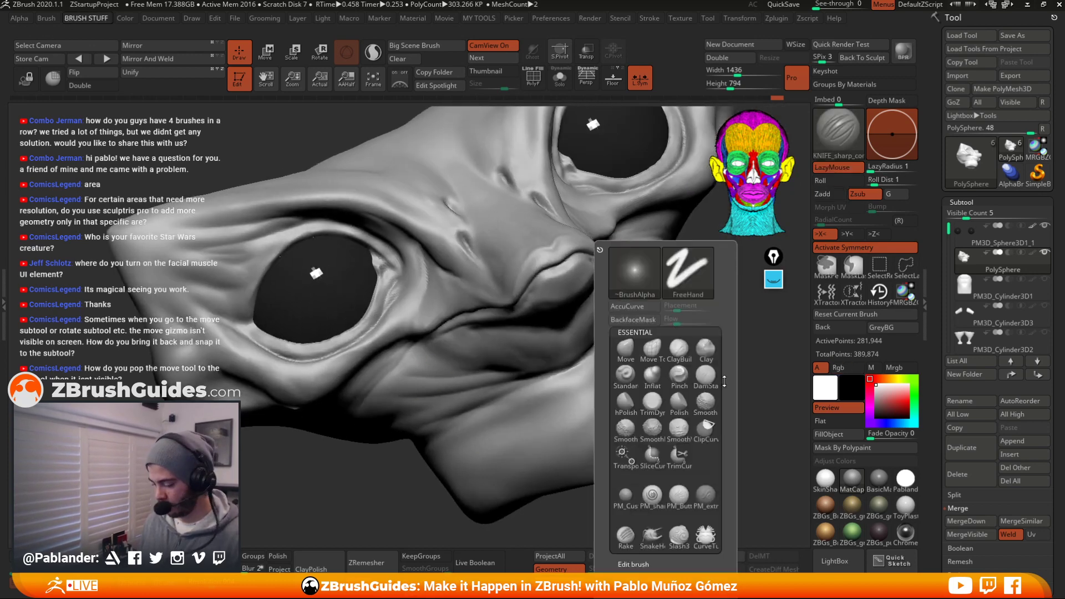
key(c)
key(l)
mouse_move(554, 246)
alt+right_down()
mouse_move(571, 270)
mouse_move(542, 245)
alt+right_up()
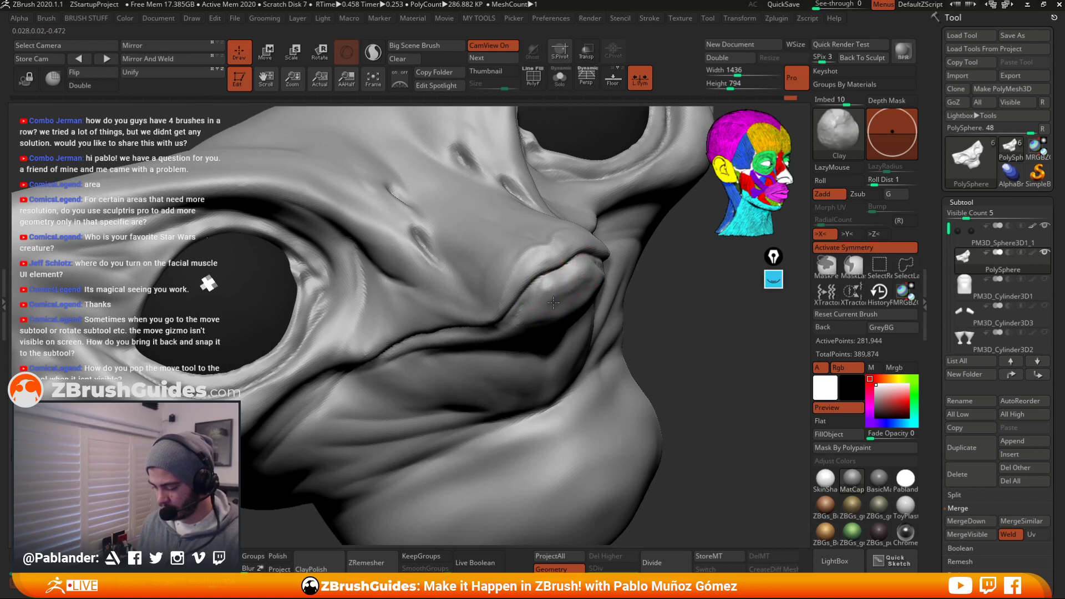
right_drag(587, 292, 559, 299)
drag(579, 276, 581, 302)
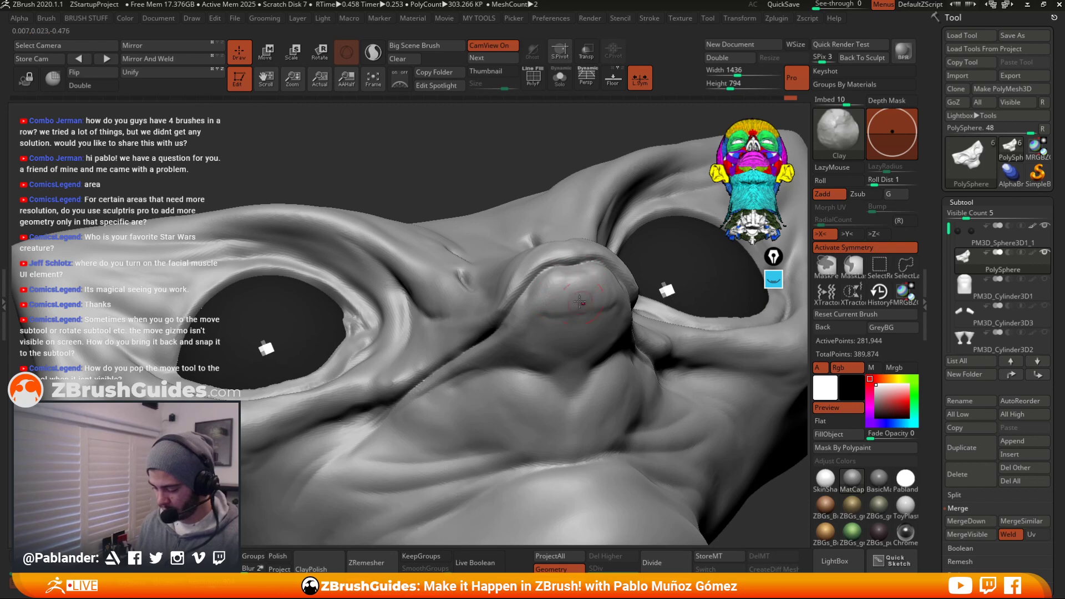
mouse_move(581, 384)
mouse_down()
mouse_move(582, 366)
mouse_move(574, 394)
mouse_up()
key(space)
mouse_move(532, 336)
mouse_down()
mouse_move(543, 336)
mouse_move(521, 349)
mouse_move(539, 373)
mouse_move(575, 386)
mouse_up()
right_drag(576, 386, 591, 363)
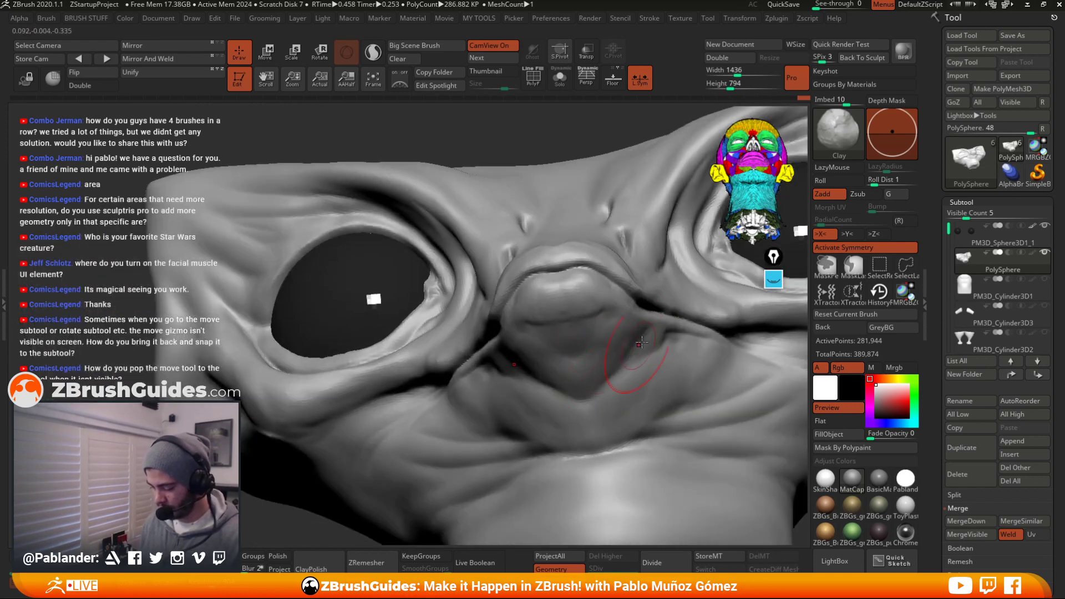
mouse_move(646, 341)
right_down()
mouse_move(651, 382)
mouse_move(665, 276)
right_up()
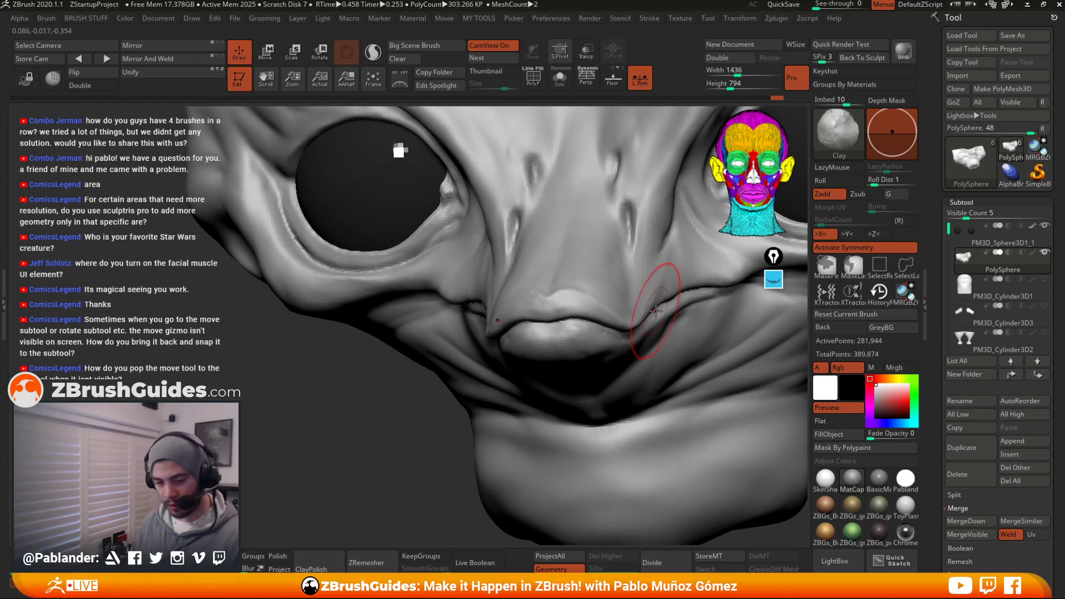
Refine the volume of the lips at the front of the mouth with the Standard brush
key(b)
click(627, 377)
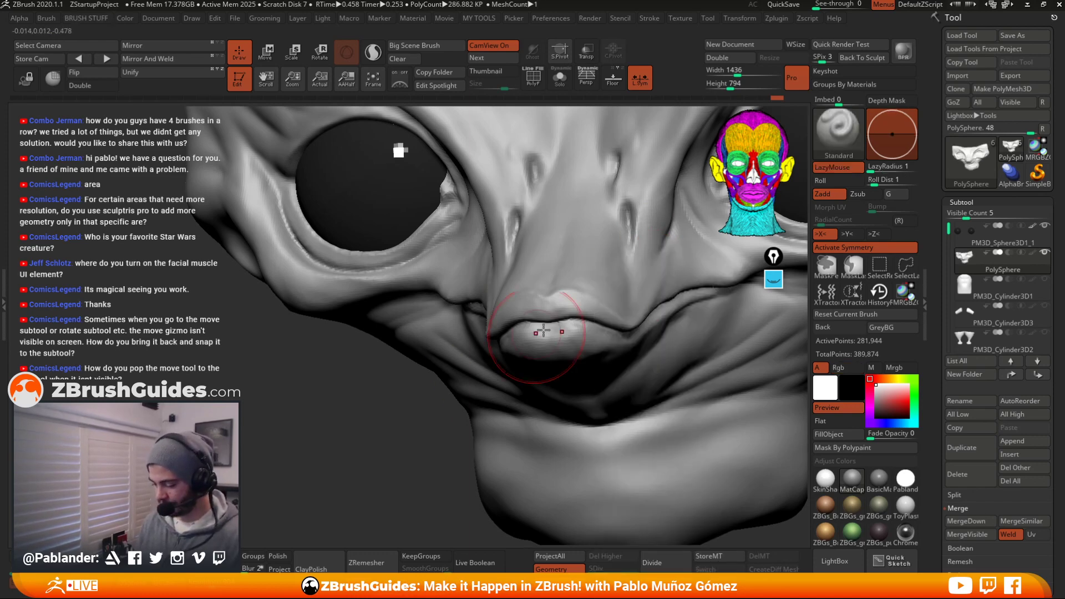
key(space)
click(623, 278)
Examine the sculpted head from the side, front, above and below to judge the mouth, eyes and brow
mouse_move(623, 276)
alt+right_down()
mouse_move(622, 266)
mouse_move(567, 295)
mouse_move(510, 341)
alt+right_up()
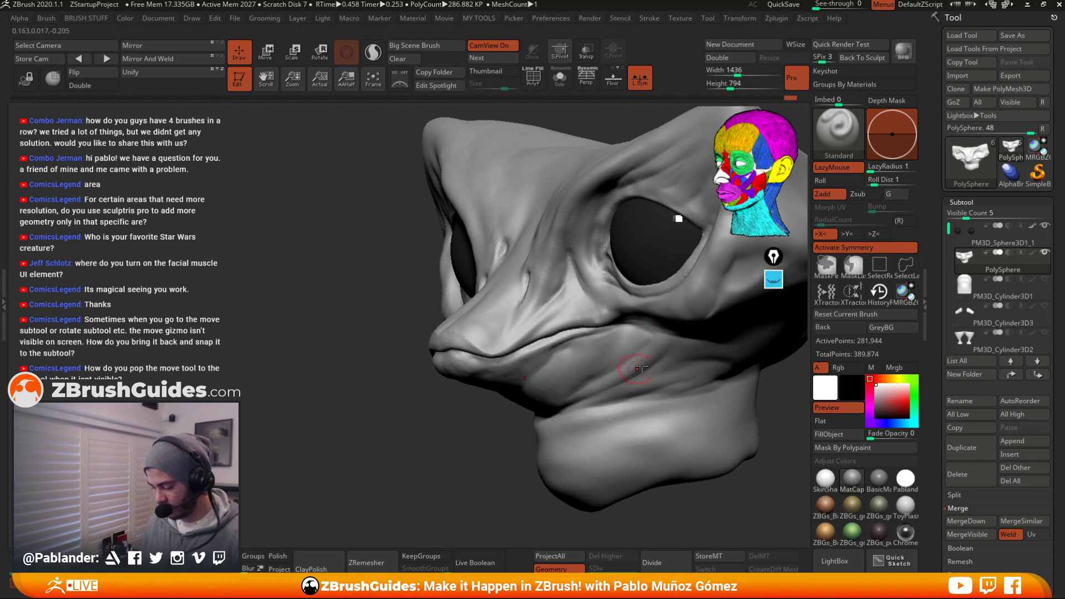
right_drag(610, 331, 690, 161)
alt+right_drag(592, 202, 556, 287)
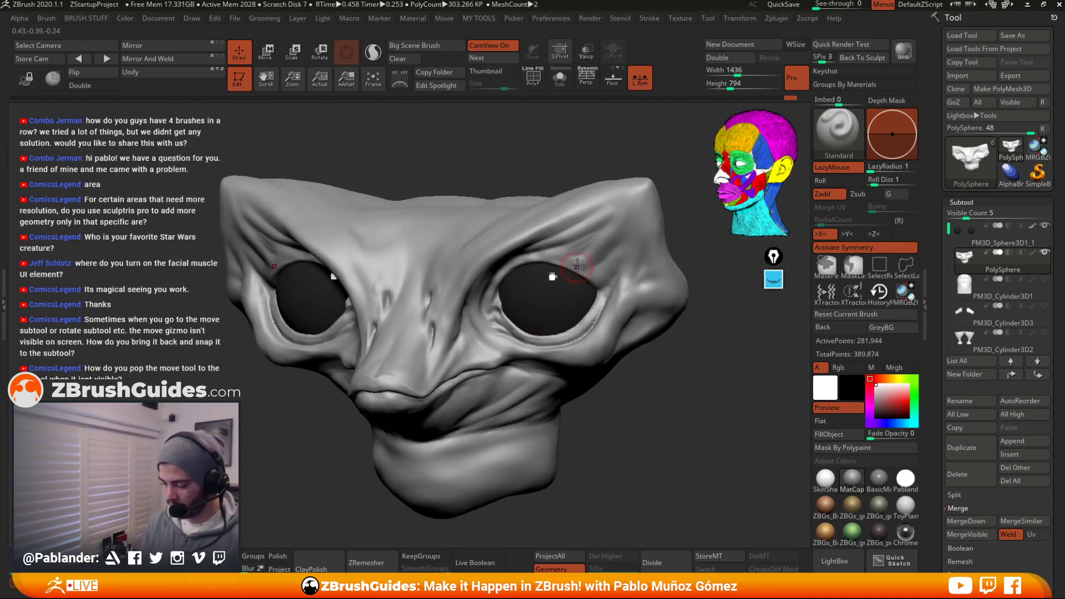
right_drag(634, 197, 529, 256)
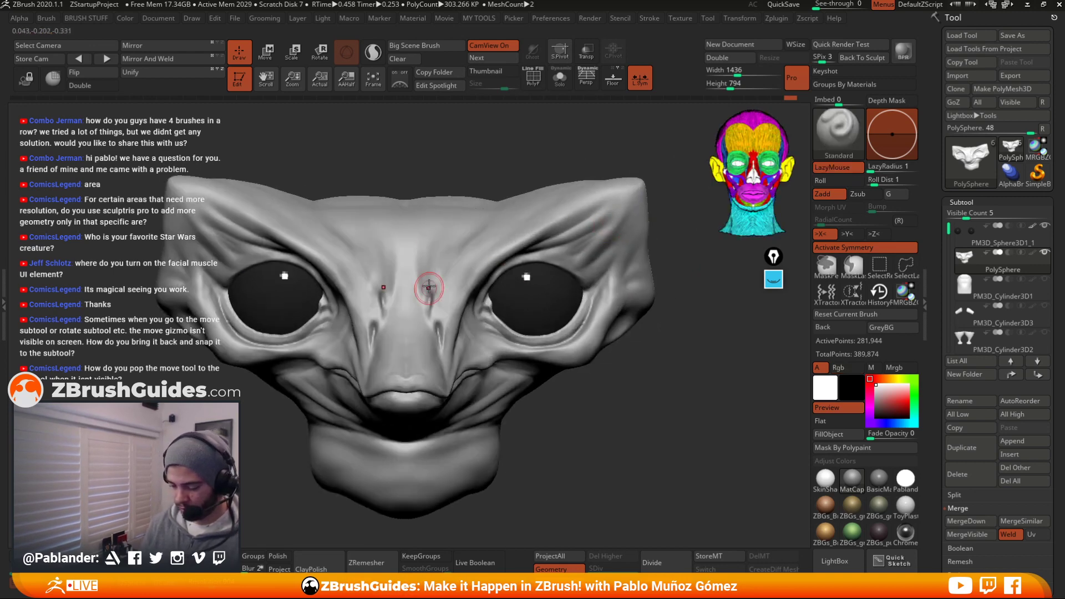
right_drag(423, 255, 444, 336)
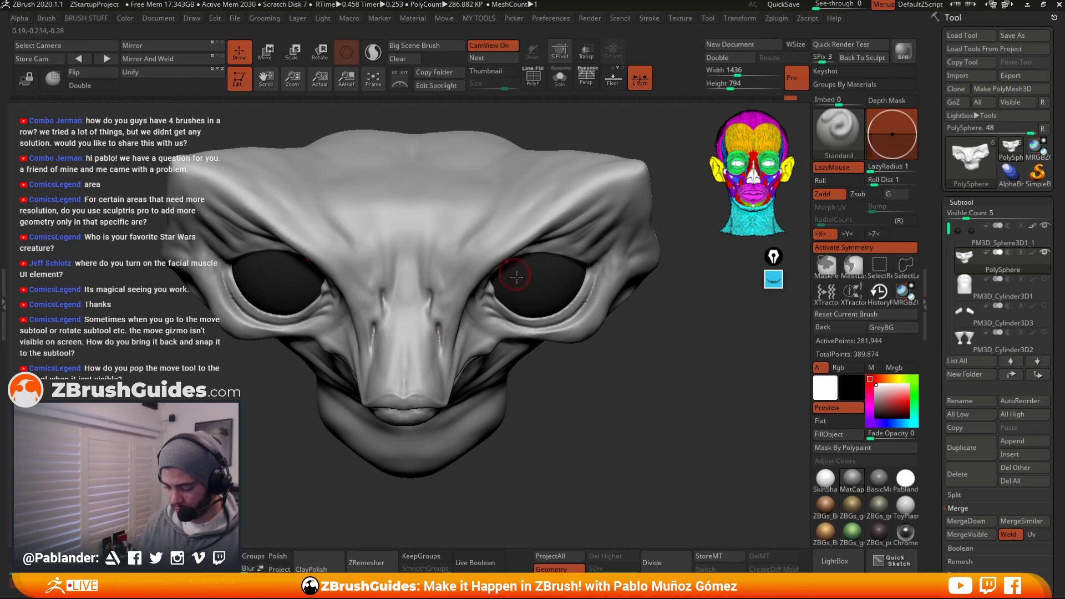
ctrl+right_drag(574, 398, 549, 328)
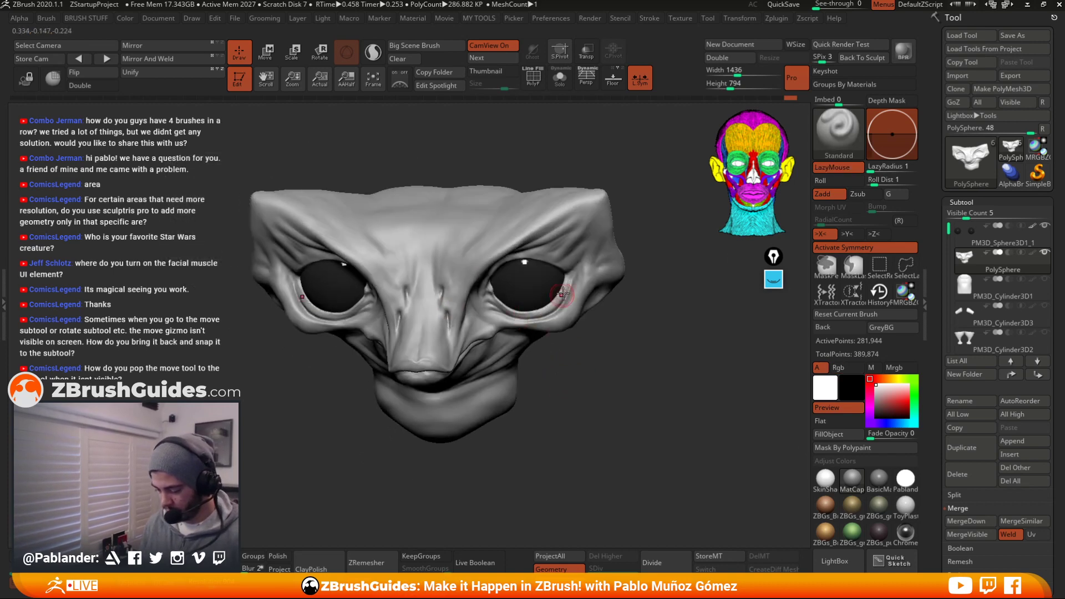
mouse_move(574, 277)
shift+right_down()
mouse_move(606, 340)
mouse_move(589, 343)
mouse_move(580, 319)
shift+right_up()
right_drag(628, 372, 607, 333)
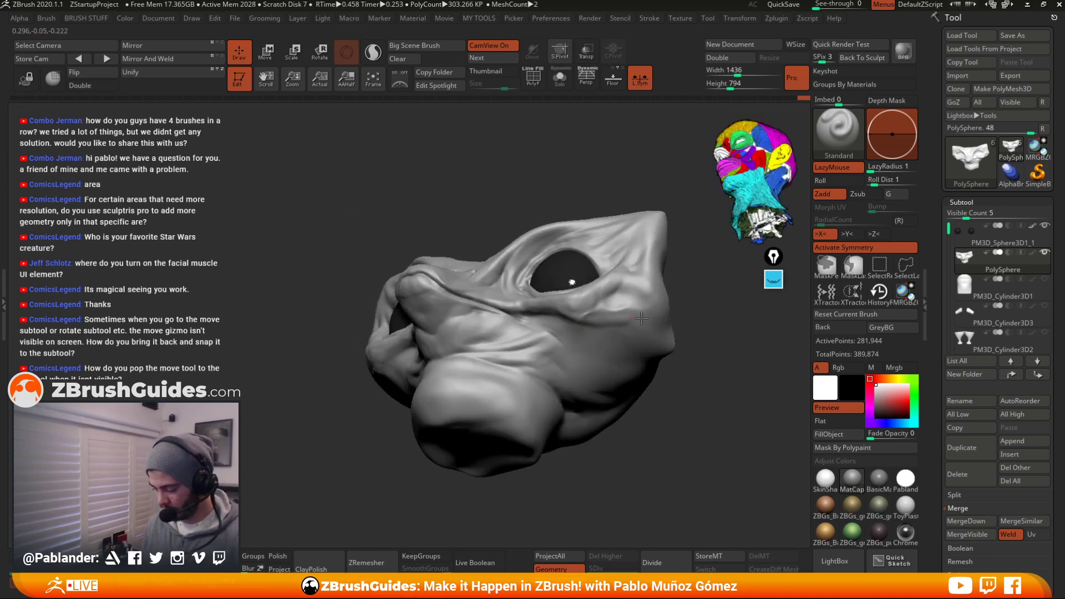
Soften the folds on the cheek below the eye with the Smooth brush
key(shift)
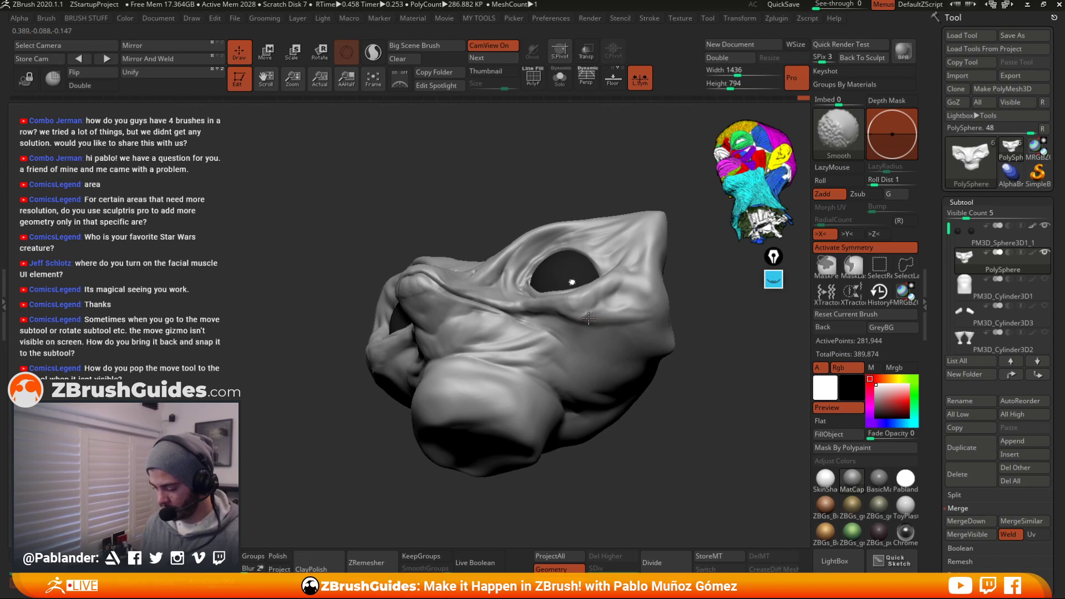
right_drag(639, 300, 655, 313)
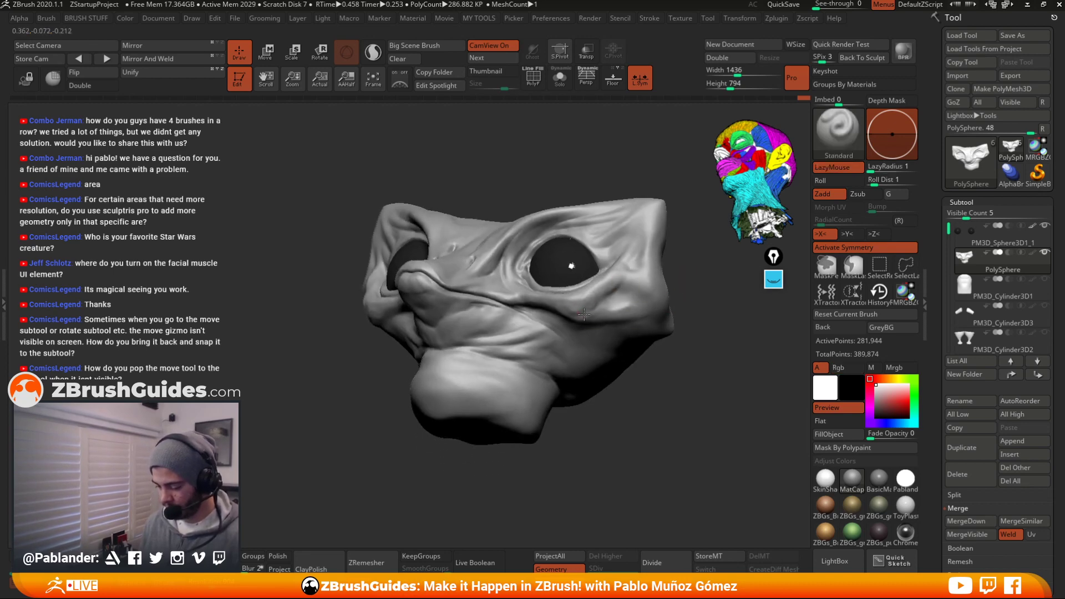
right_drag(618, 401, 599, 344)
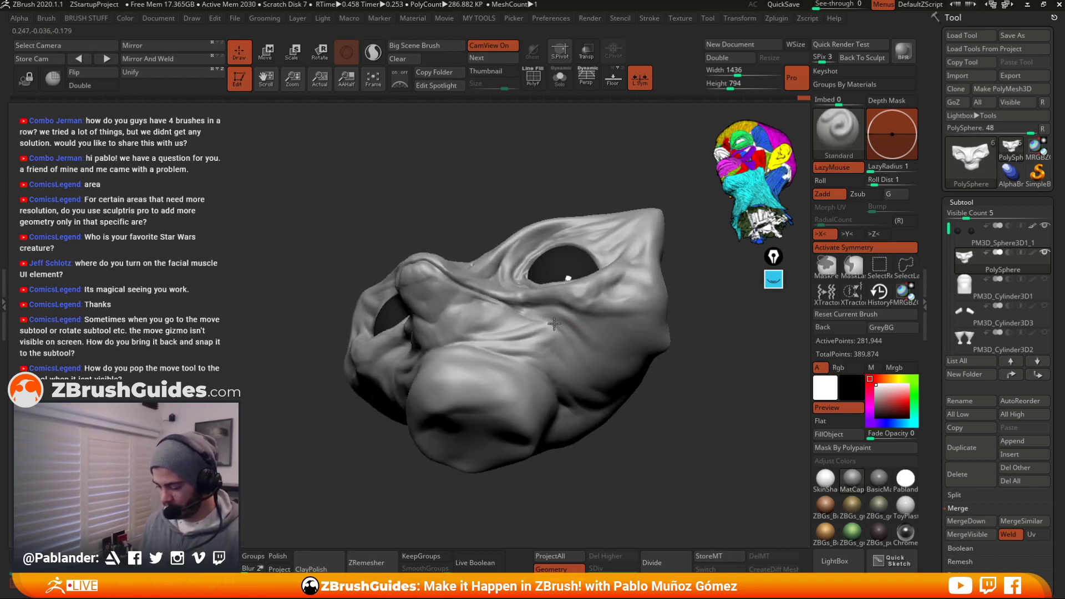
shift+drag(580, 332, 525, 314)
Adjust the brush size and smooth the surface of the pointed brow tips from the front
mouse_move(695, 238)
mouse_down()
mouse_move(704, 330)
mouse_move(628, 326)
mouse_move(632, 378)
mouse_move(651, 310)
mouse_up()
key(space)
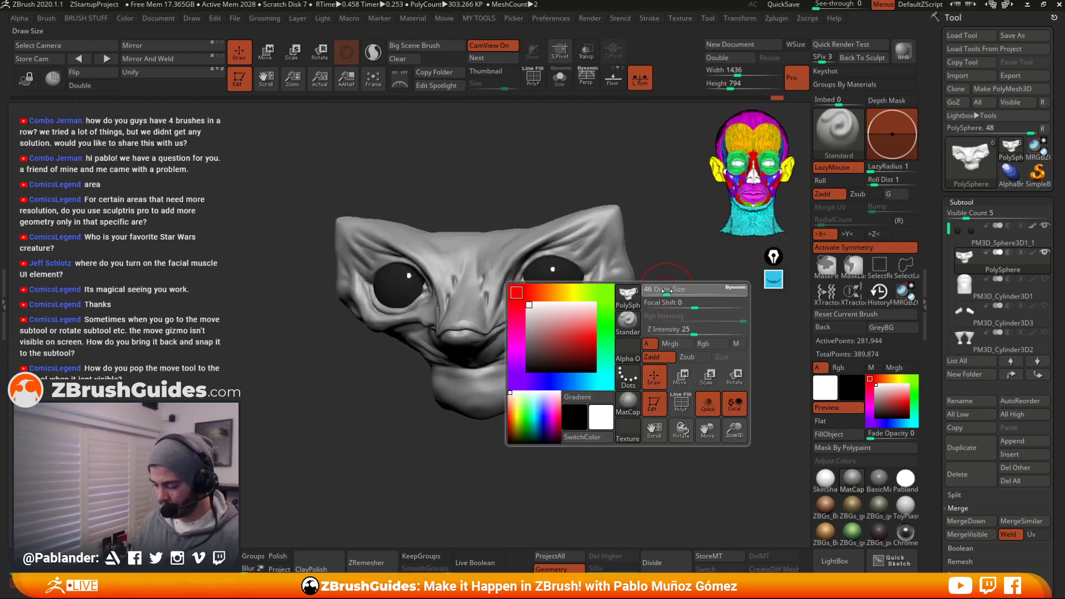
shift+drag(674, 267, 681, 255)
mouse_move(593, 239)
shift+mouse_down()
mouse_move(609, 217)
mouse_move(606, 233)
shift+mouse_up()
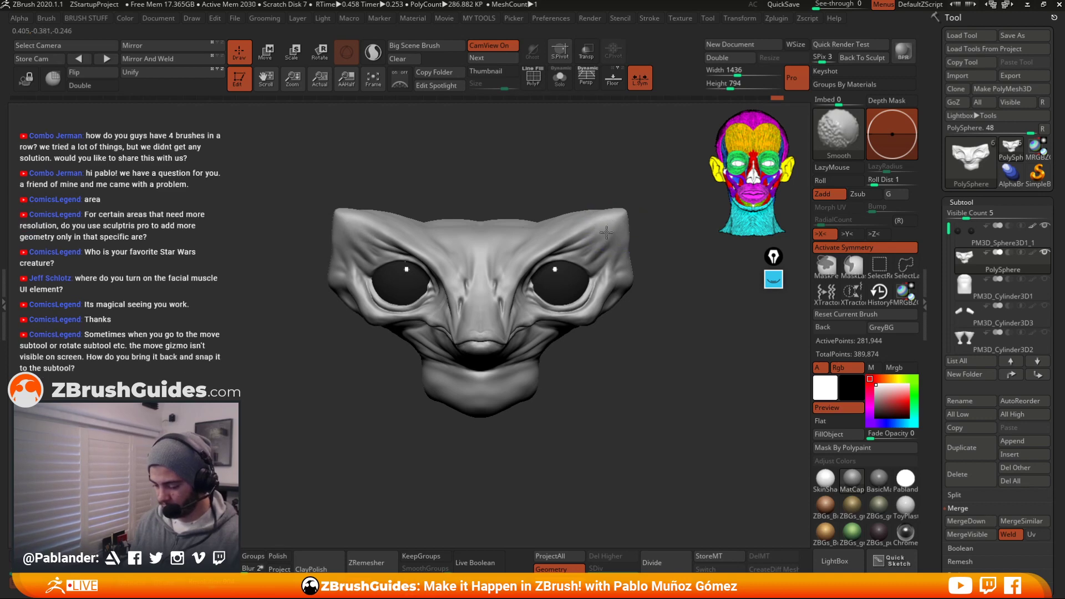
drag(588, 353, 564, 361)
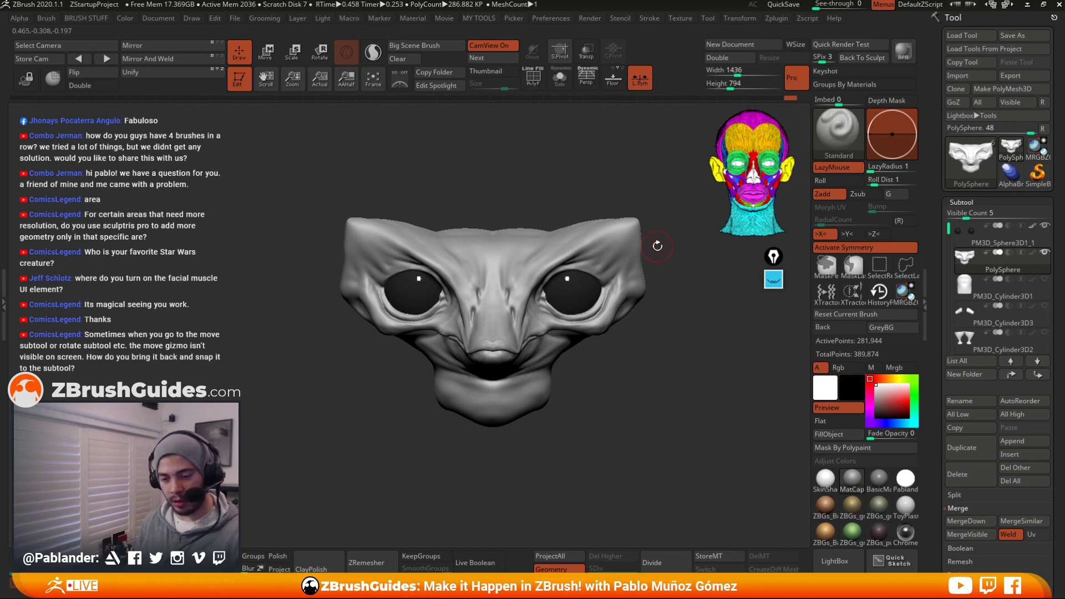
Build up the planes of the pointed brow tips with the Clay brush
key(b)
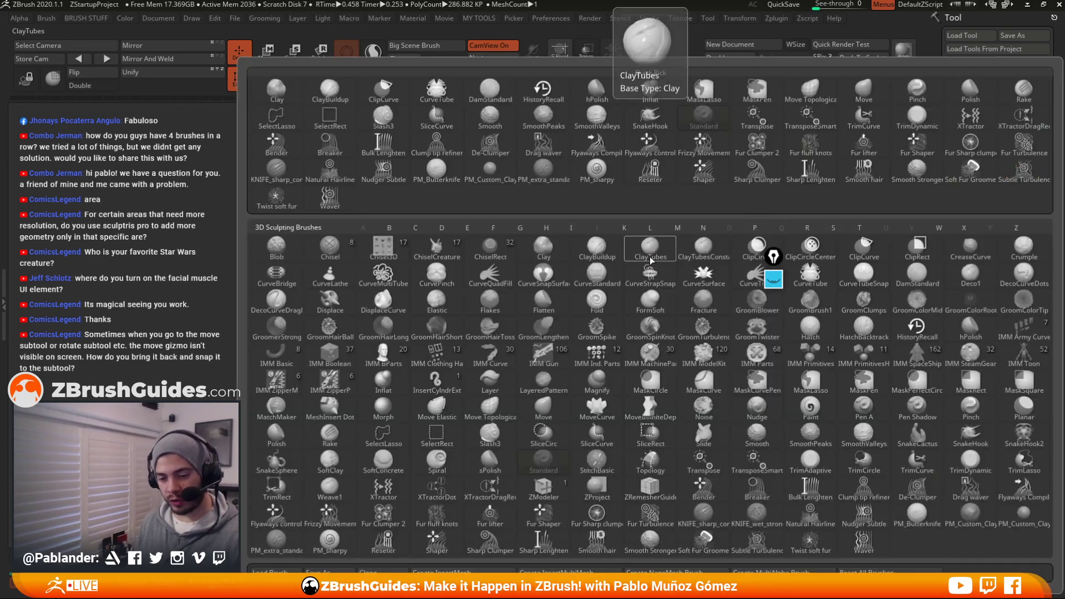
key(1)
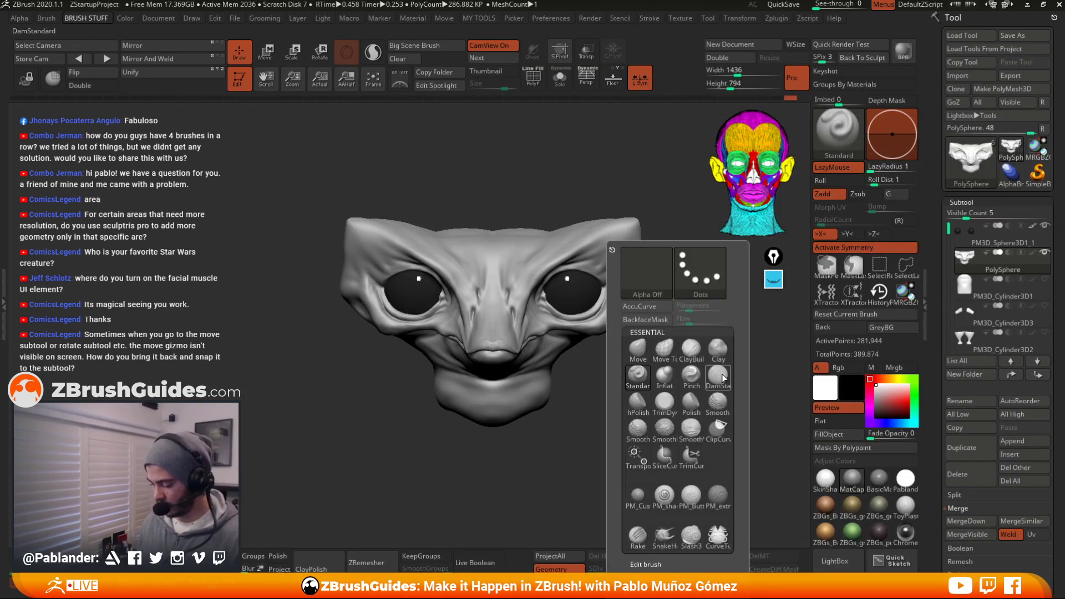
click(718, 348)
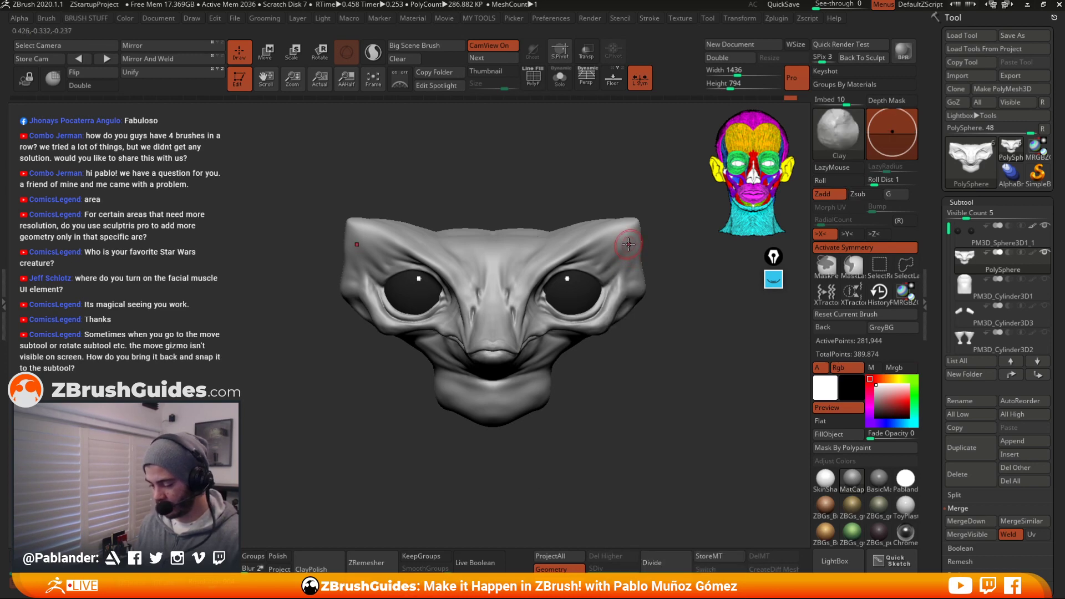
key(space)
drag(628, 245, 635, 231)
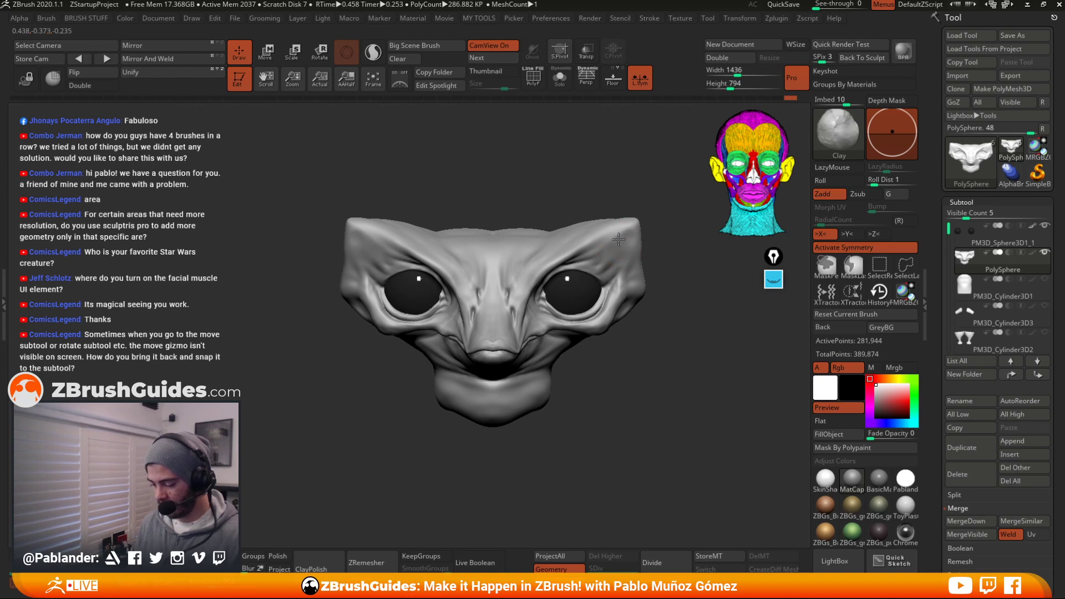
mouse_move(626, 227)
mouse_down()
mouse_move(636, 243)
mouse_move(616, 237)
mouse_move(620, 248)
mouse_up()
Examine the head's profile and jaw, and bring back the full body to view the whole character from the front
right_drag(637, 240, 664, 291)
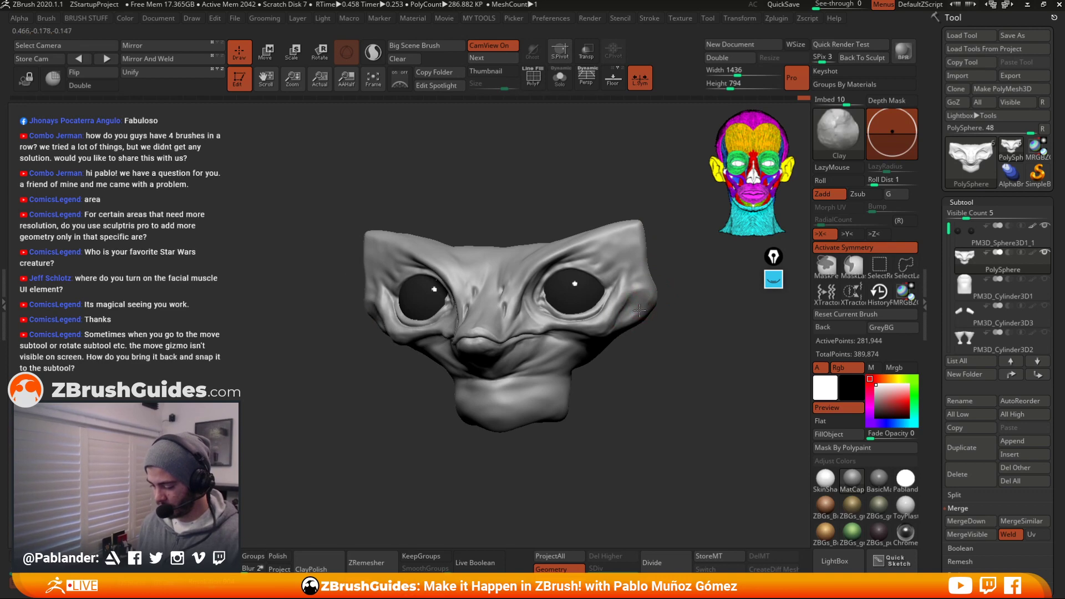
right_drag(647, 294, 674, 300)
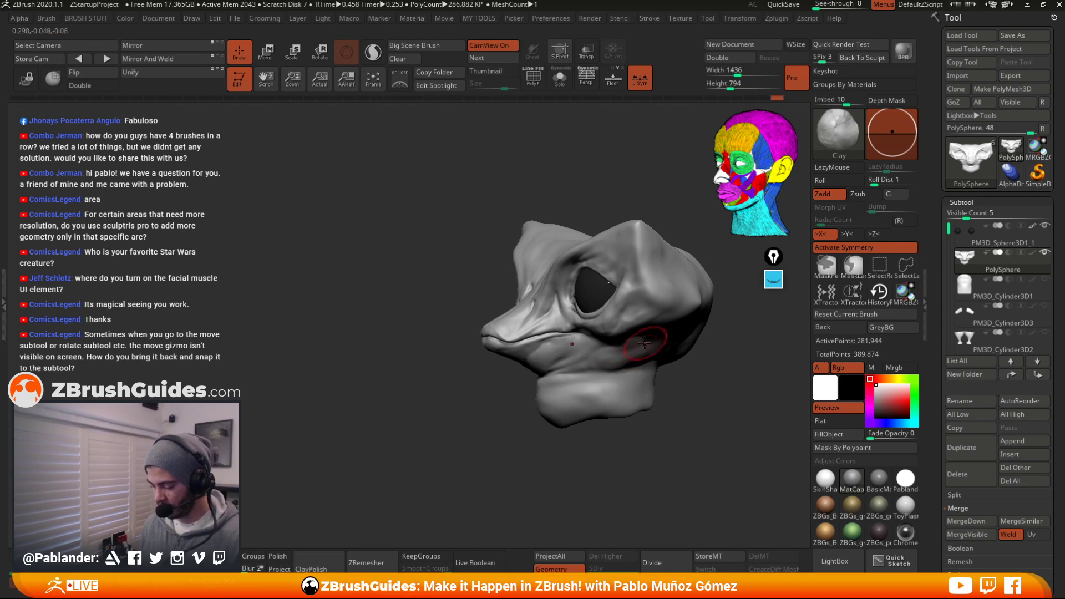
right_drag(638, 355, 705, 345)
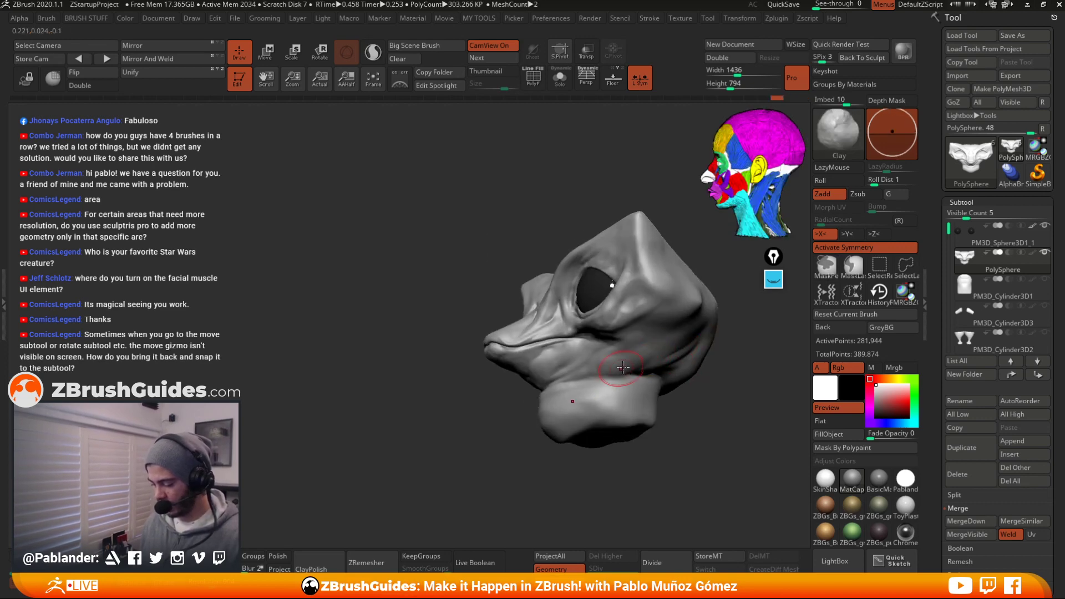
mouse_move(611, 370)
shift+right_down()
mouse_move(597, 394)
mouse_move(606, 354)
mouse_move(608, 388)
mouse_move(697, 390)
mouse_move(651, 349)
shift+right_up()
key(shift+s)
mouse_move(738, 367)
alt+right_down()
mouse_move(662, 328)
mouse_move(659, 268)
mouse_move(643, 250)
mouse_move(614, 253)
alt+right_up()
key(shift+s)
right_drag(614, 253, 648, 241)
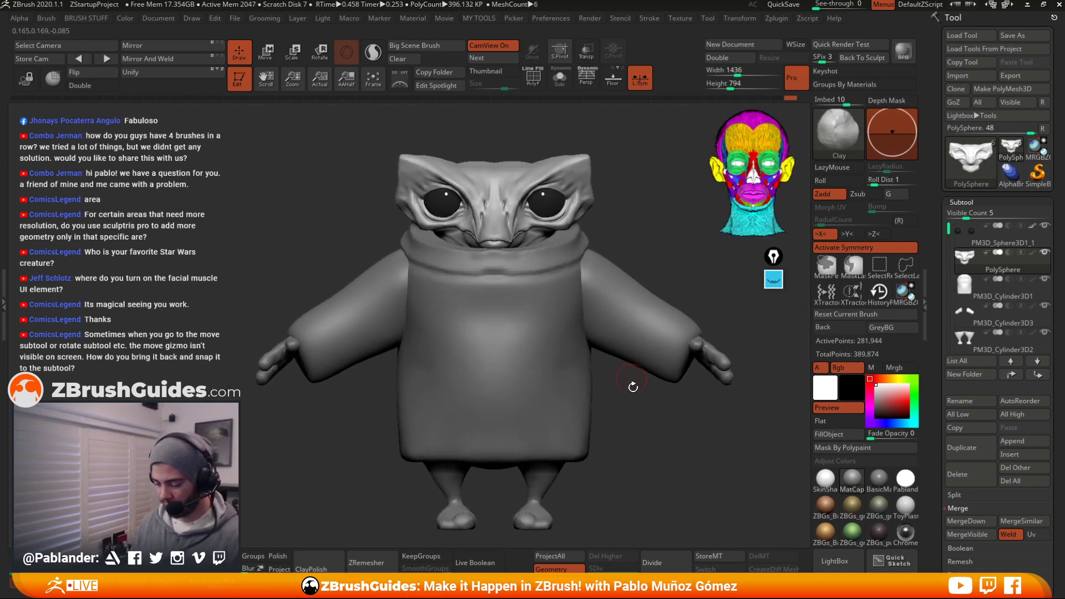
mouse_move(632, 385)
right_down()
mouse_move(582, 391)
mouse_move(639, 421)
mouse_move(625, 401)
right_up()
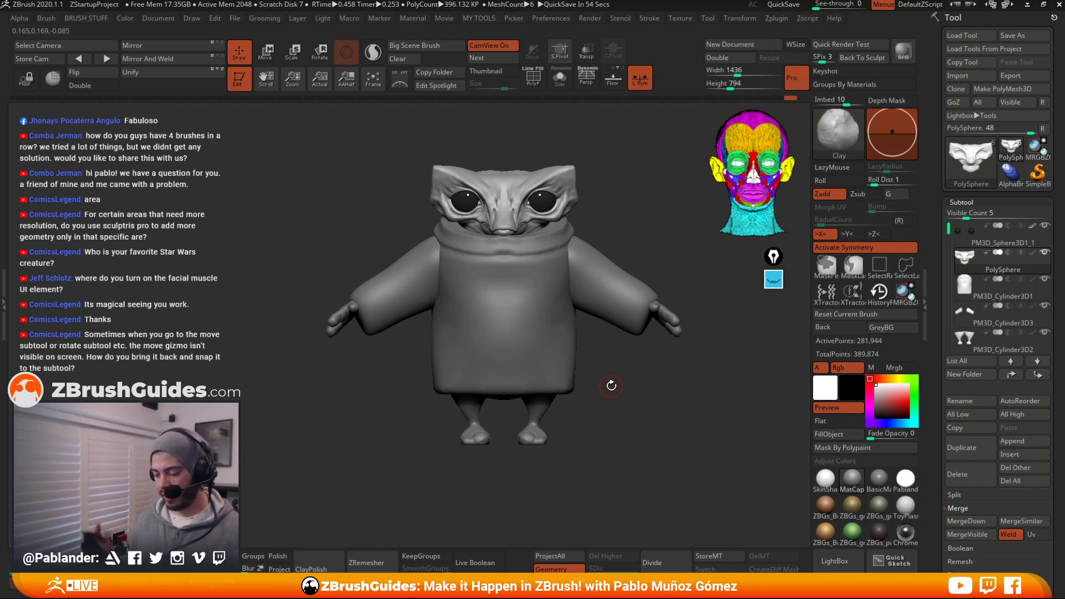
Show the full character small from the front and outline its head and torso with a blue pen rectangle
shift+drag(631, 388, 767, 318)
click(774, 280)
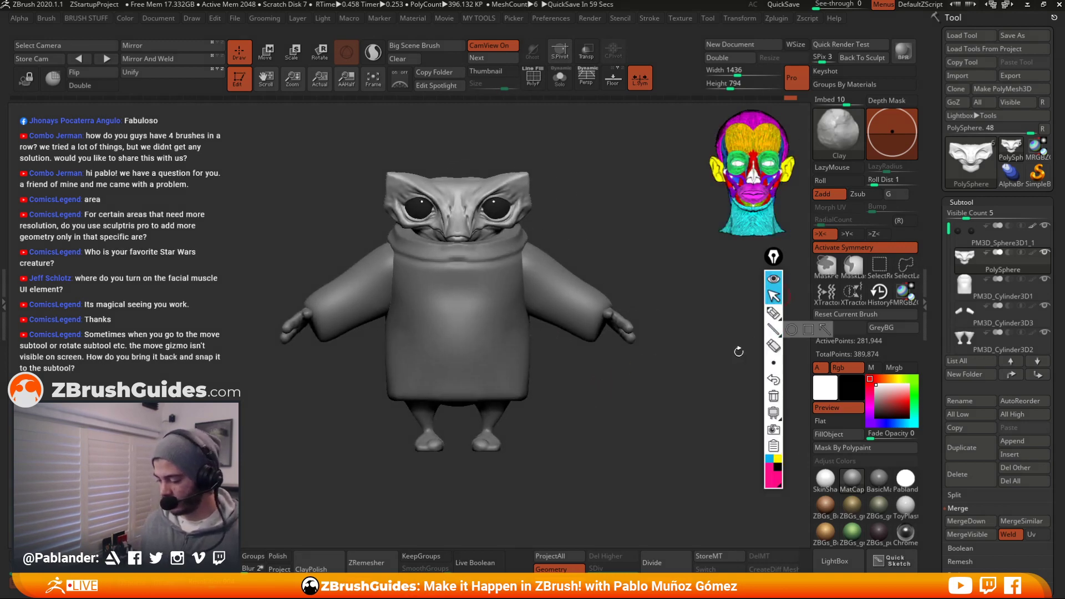
mouse_move(624, 402)
alt+mouse_down()
mouse_move(582, 279)
mouse_move(573, 318)
alt+mouse_up()
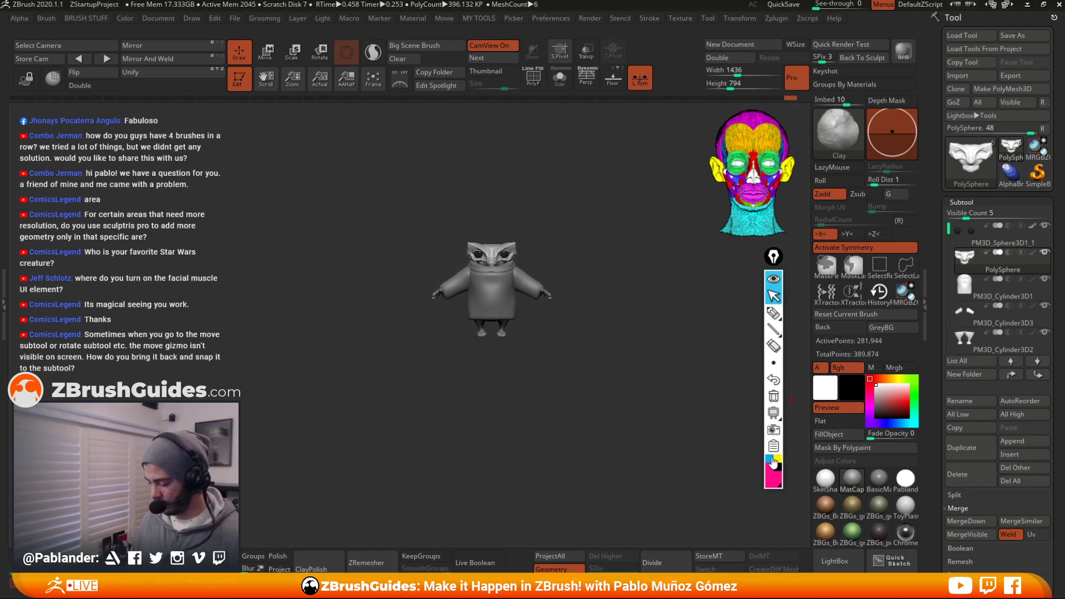
click(774, 312)
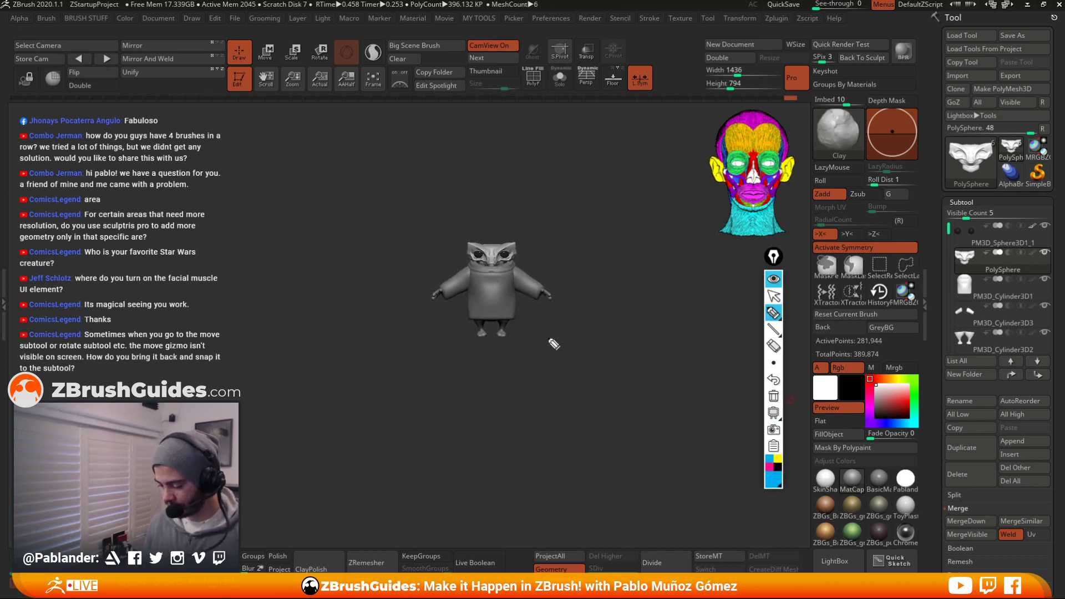
drag(516, 244, 515, 321)
drag(468, 240, 468, 326)
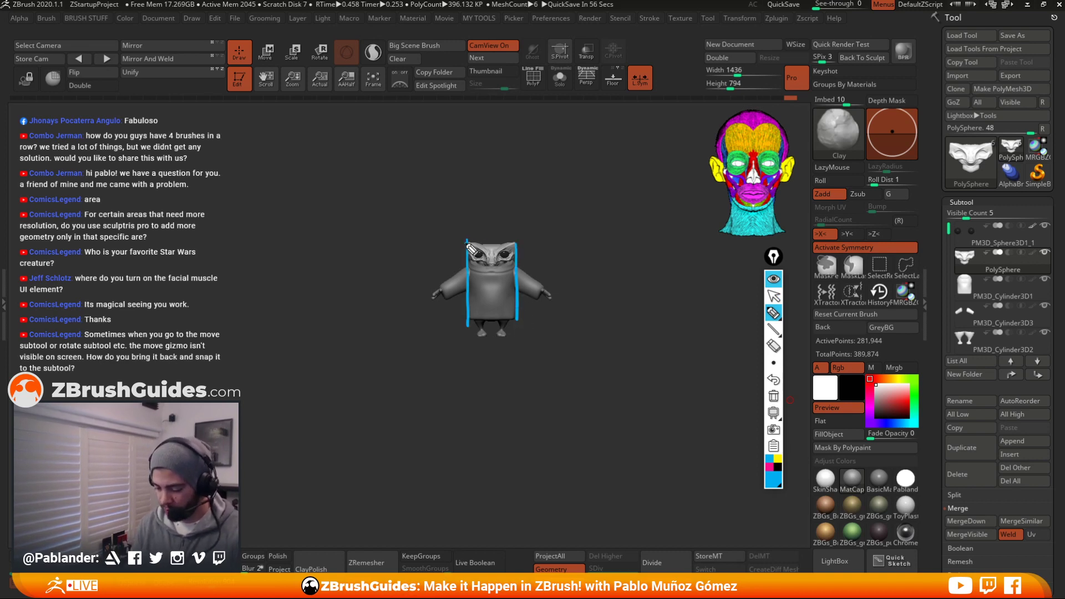
drag(468, 242, 516, 242)
drag(469, 320, 528, 320)
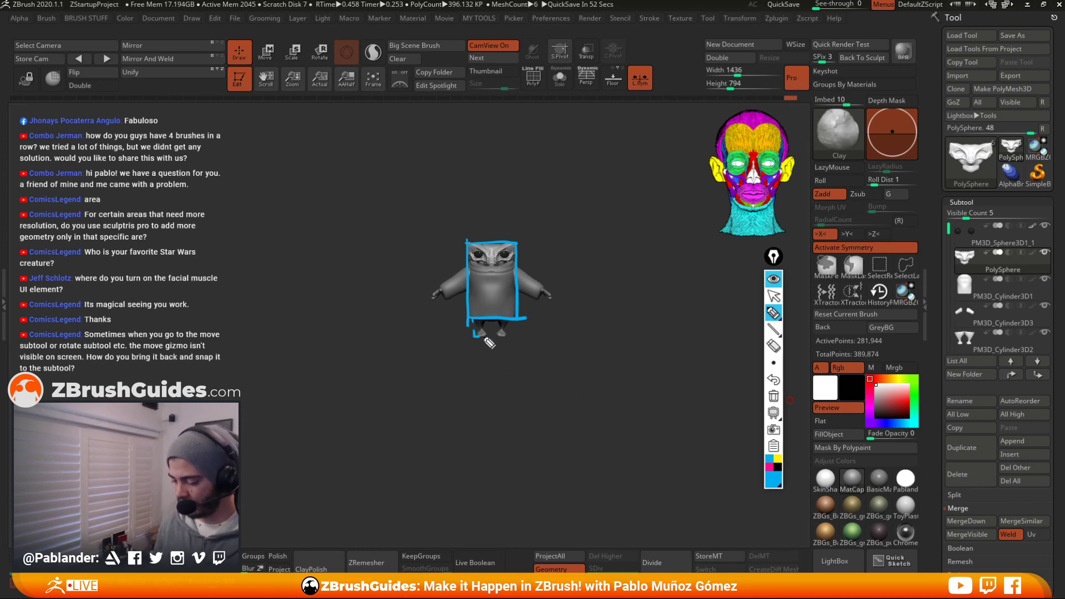
Outline the legs and both arms in blue, and draw a separate rectangle beside the head with a line leading to the face
drag(488, 343, 528, 327)
mouse_move(471, 273)
mouse_down()
mouse_move(441, 306)
mouse_move(470, 291)
mouse_move(554, 299)
mouse_up()
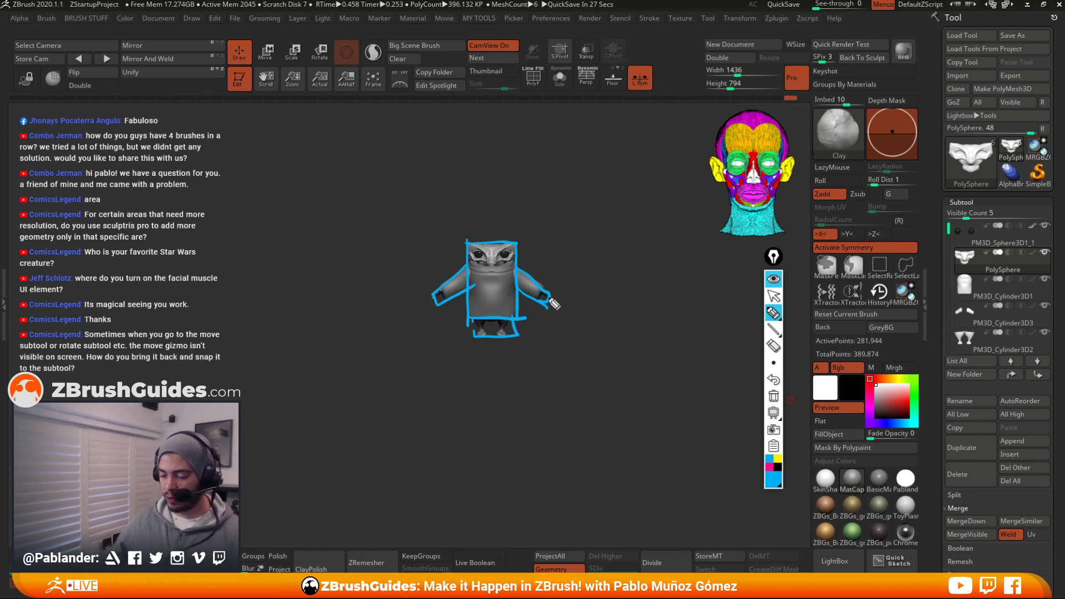
mouse_move(497, 265)
mouse_down()
mouse_move(566, 215)
mouse_move(618, 235)
mouse_move(614, 173)
mouse_move(574, 194)
mouse_up()
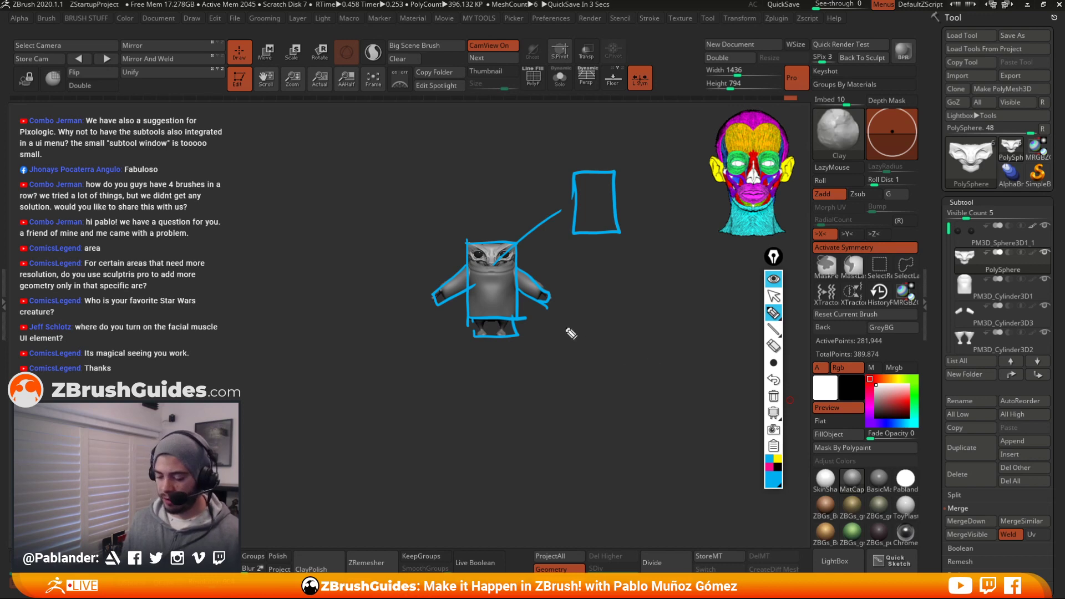
Draw a pink triangle and a yellow circle around the whole character, and clear all the annotations
click(770, 466)
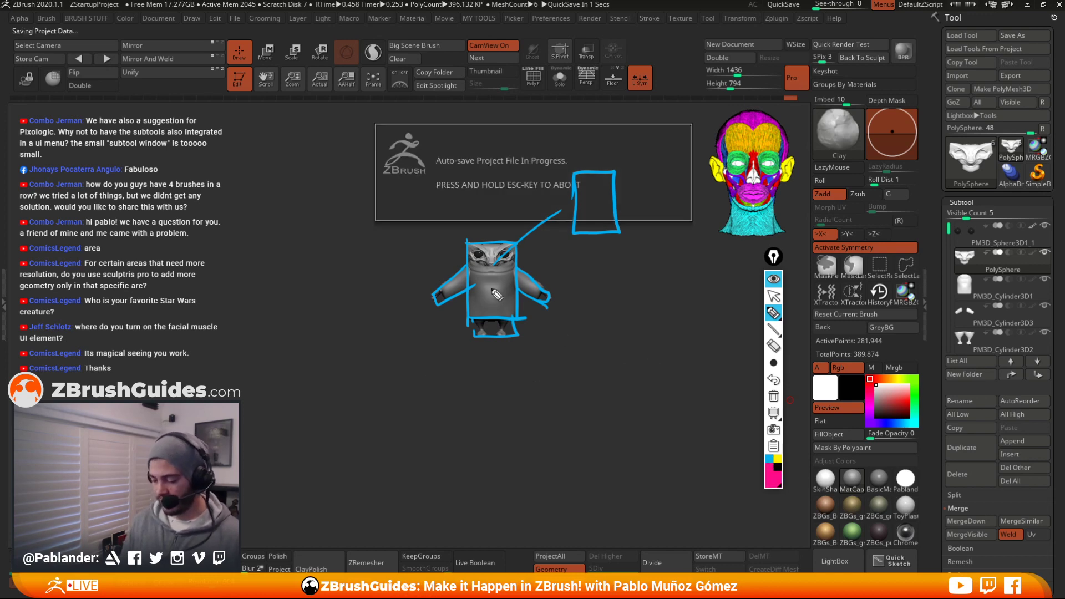
mouse_move(488, 194)
mouse_down()
mouse_move(481, 336)
mouse_move(494, 194)
mouse_up()
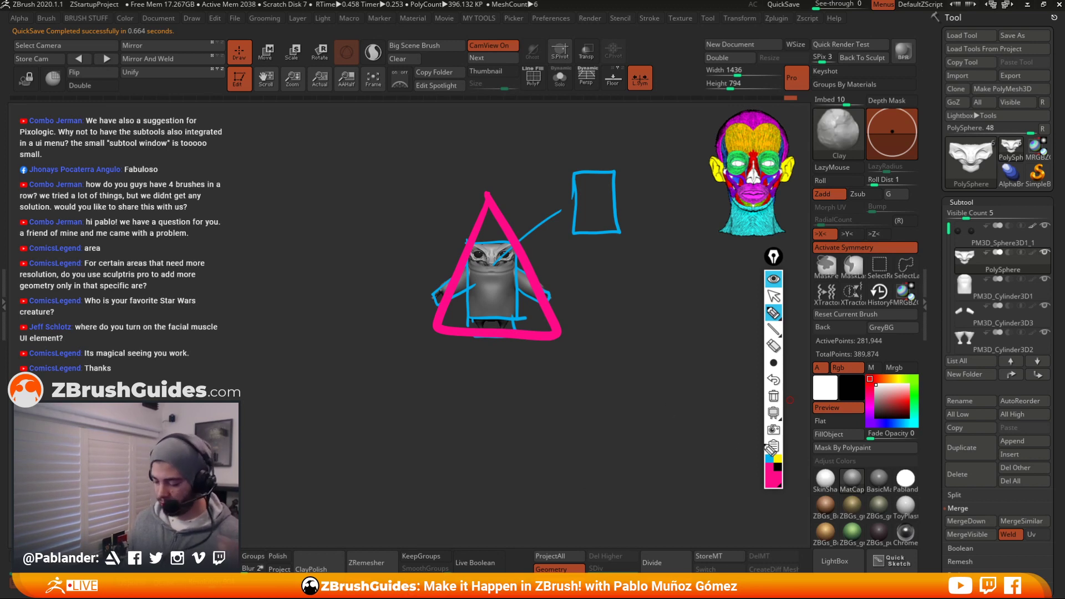
click(778, 462)
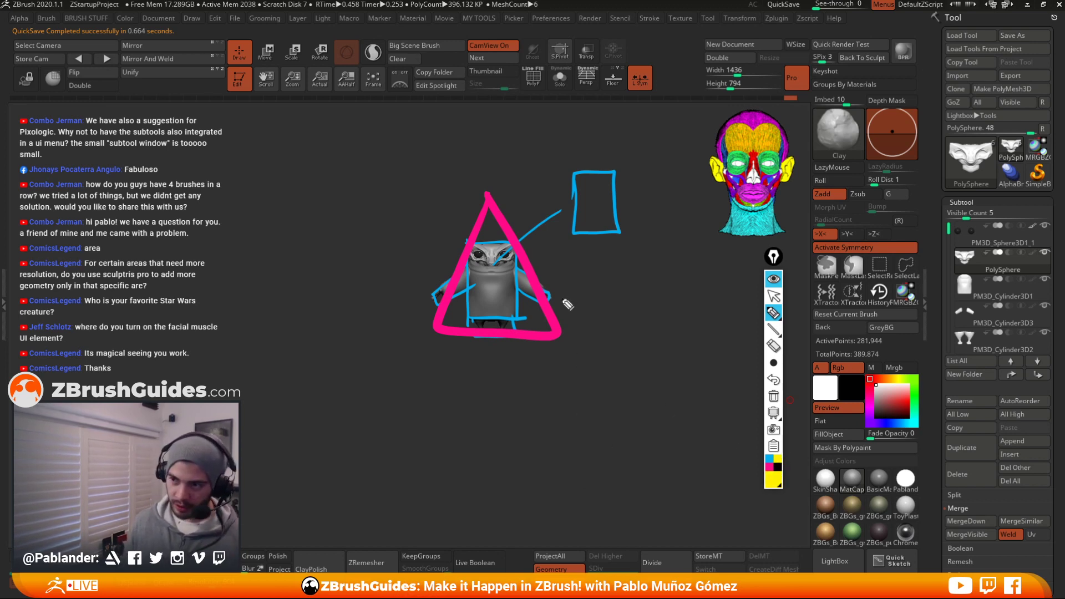
mouse_move(485, 237)
mouse_down()
mouse_move(463, 244)
mouse_move(430, 331)
mouse_up()
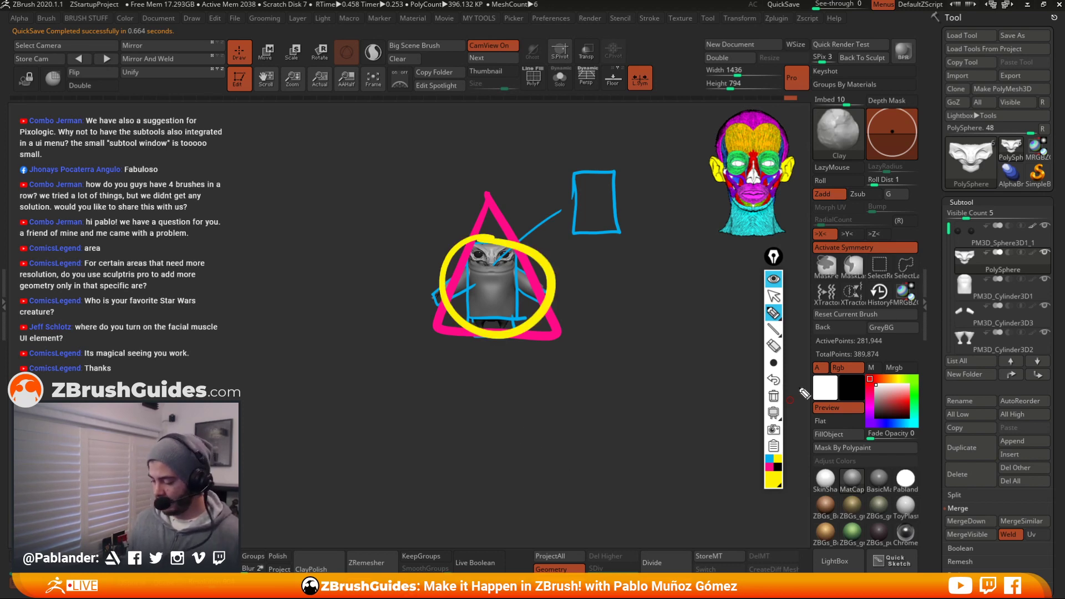
click(773, 396)
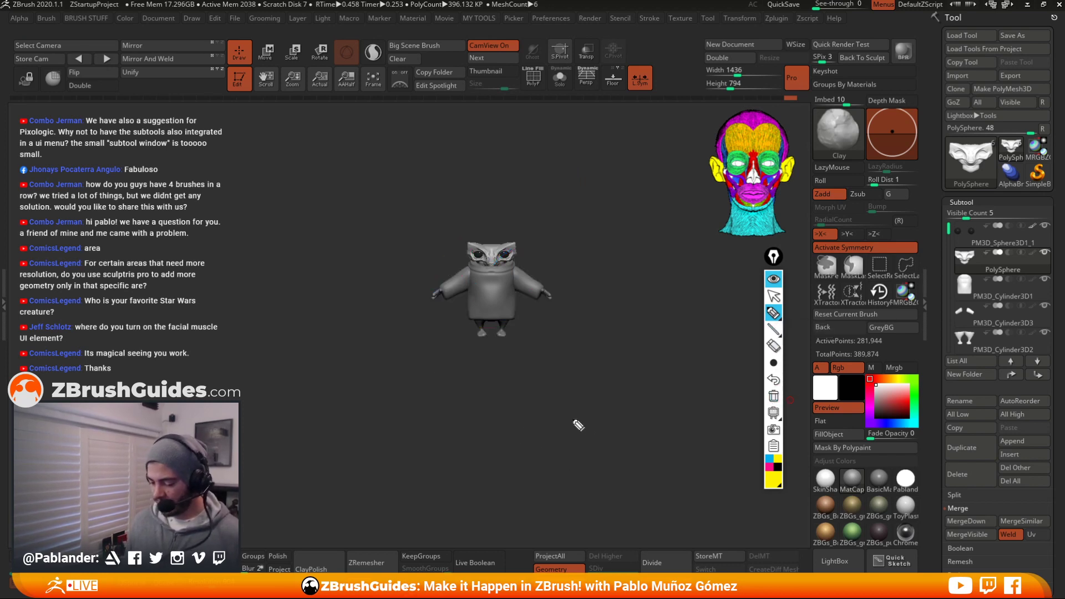
With a thinner pen, outline the face and cheek triangles in yellow and the head-and-torso block in blue, and clear the drawing
click(773, 363)
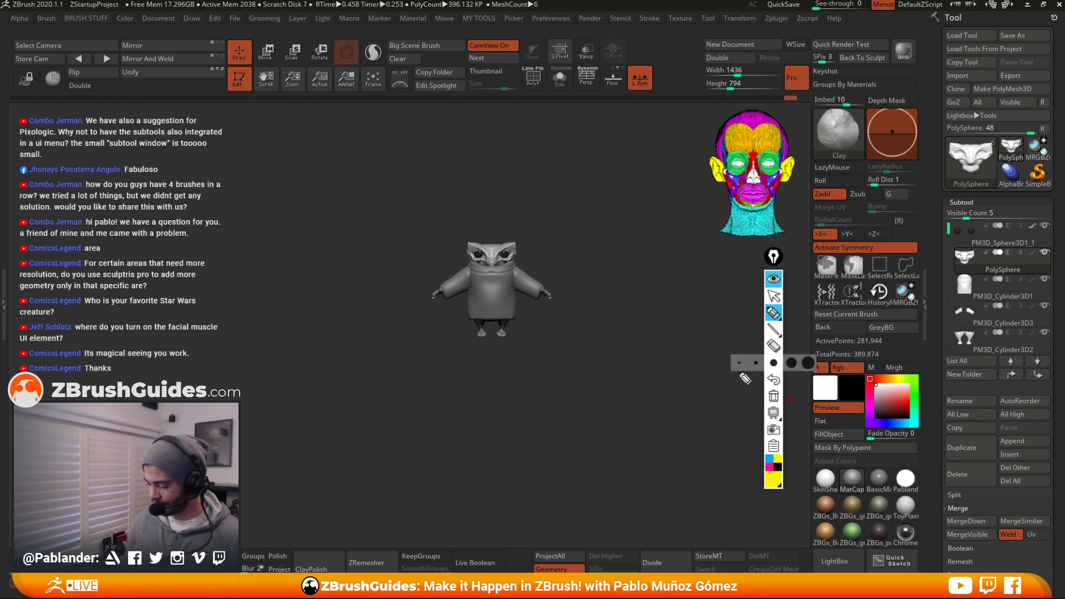
click(758, 366)
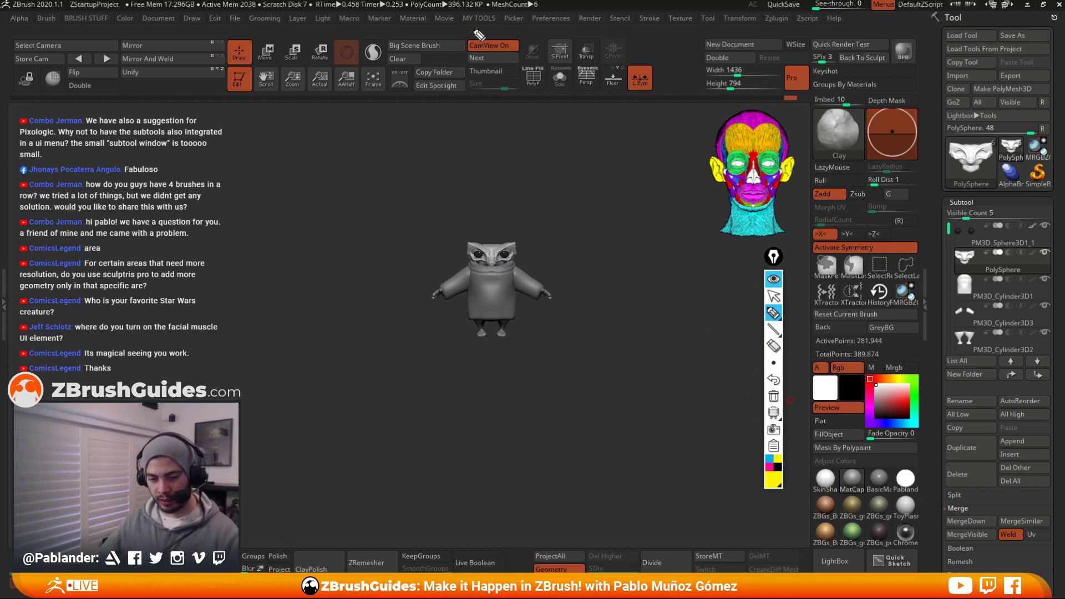
click(775, 297)
mouse_move(497, 209)
mouse_down()
mouse_move(551, 321)
mouse_move(553, 194)
mouse_move(626, 238)
mouse_up()
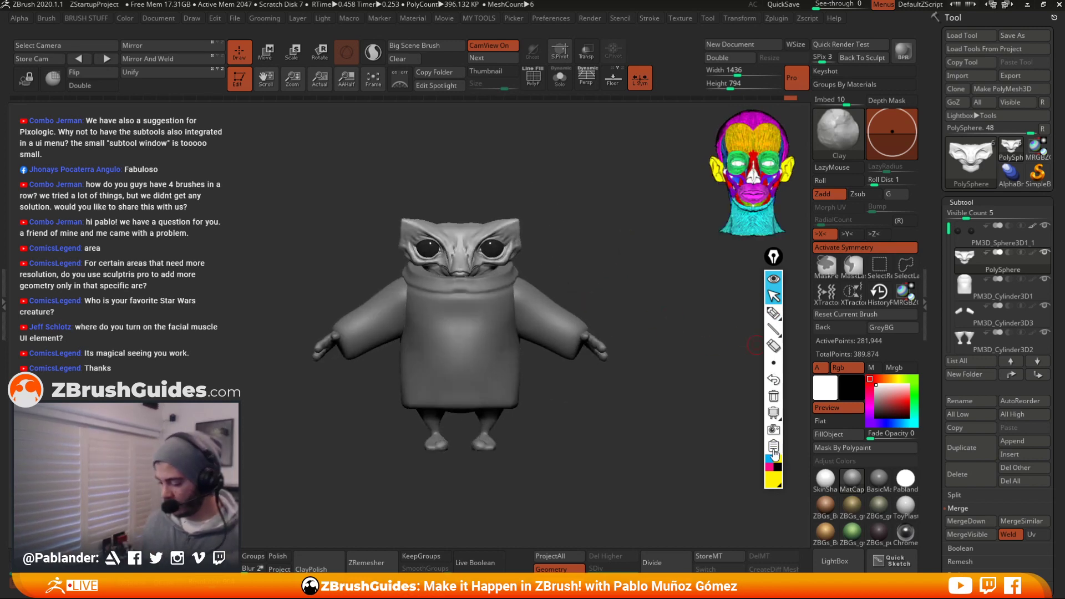
click(773, 313)
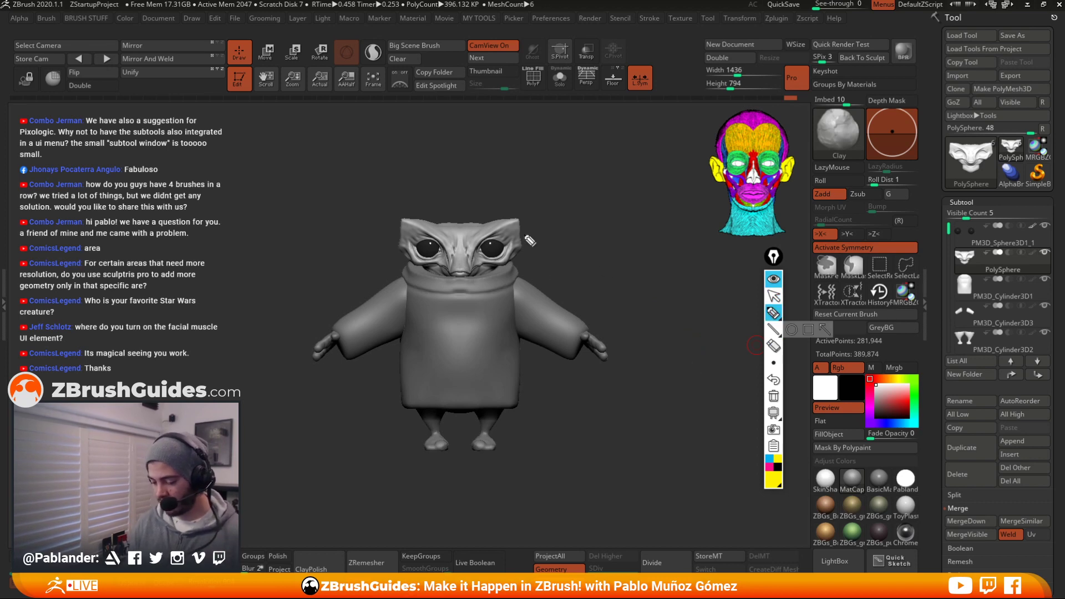
mouse_move(519, 221)
mouse_down()
mouse_move(463, 275)
mouse_move(404, 217)
mouse_move(519, 218)
mouse_move(515, 274)
mouse_move(482, 261)
mouse_move(505, 268)
mouse_up()
mouse_move(408, 250)
mouse_down()
mouse_move(444, 262)
mouse_move(404, 243)
mouse_move(423, 264)
mouse_up()
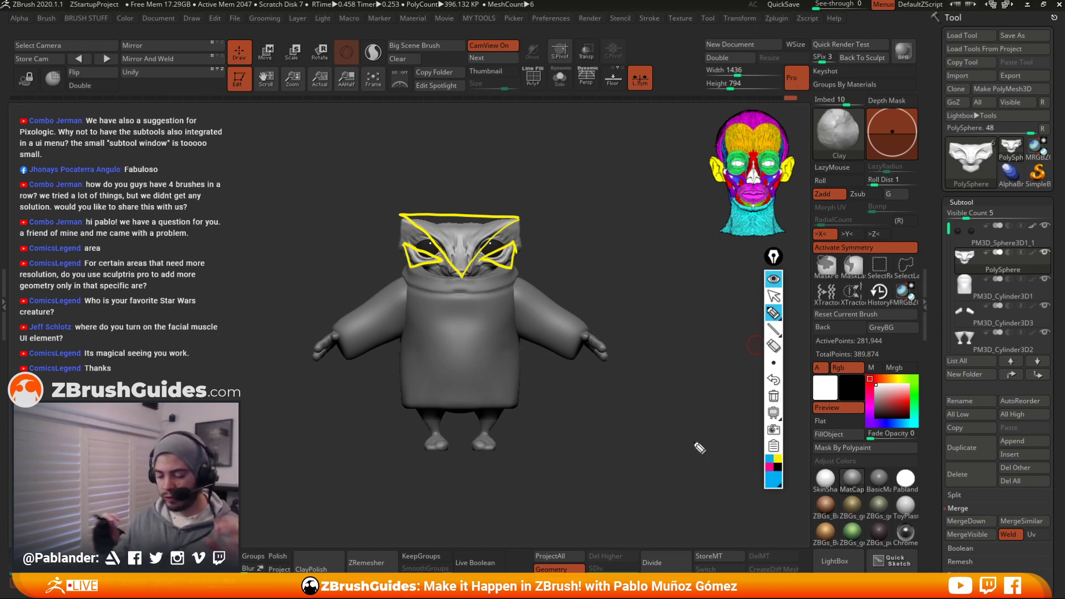
mouse_move(520, 217)
mouse_down()
mouse_move(524, 336)
mouse_move(438, 414)
mouse_move(403, 264)
mouse_move(449, 211)
mouse_move(523, 239)
mouse_up()
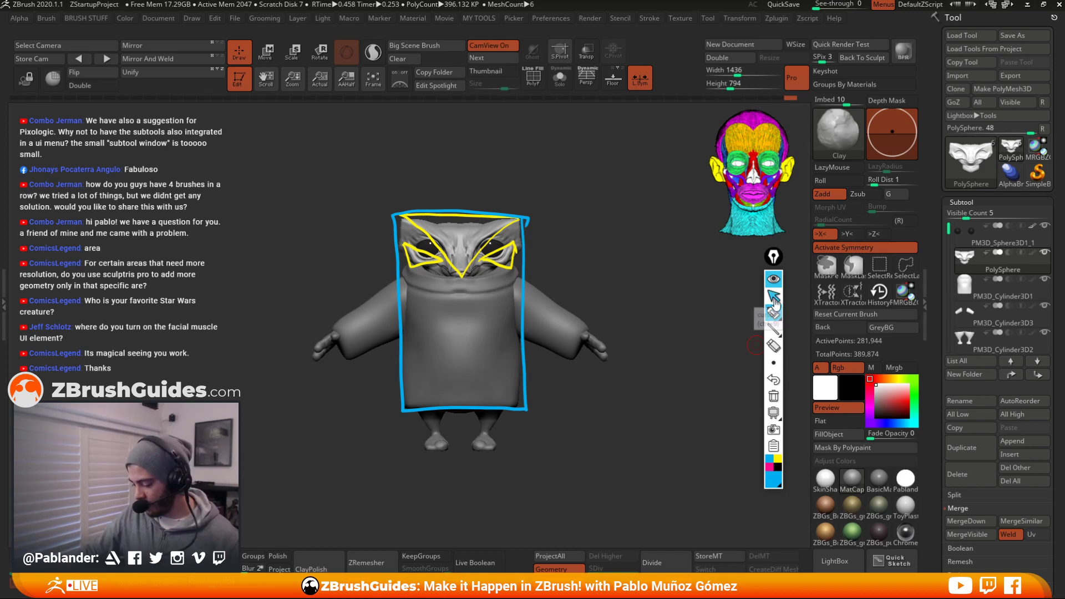
click(773, 396)
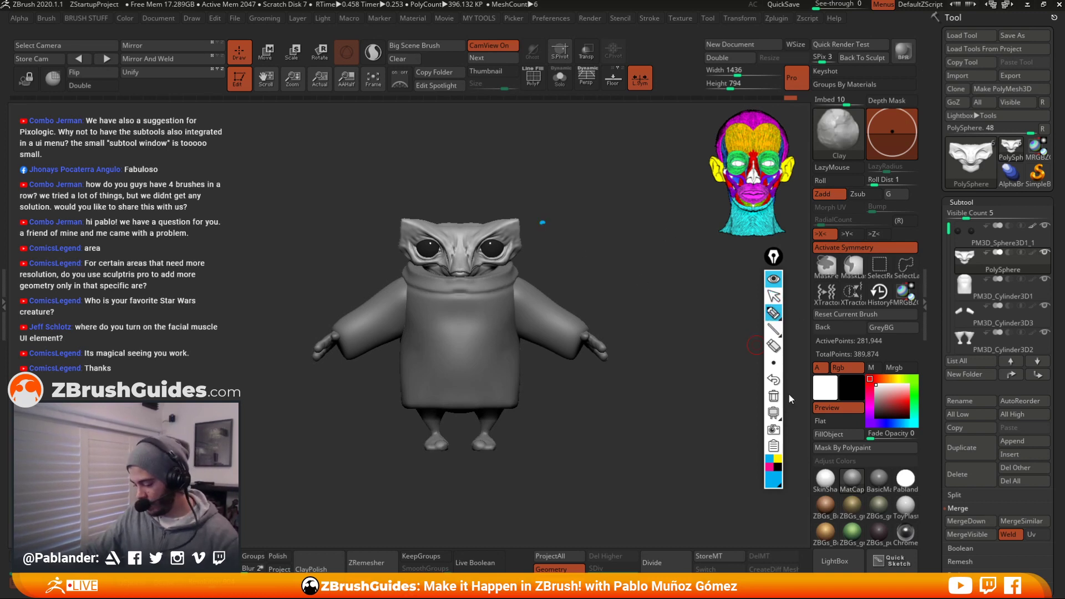
Leave the annotation pen, frame the full character closer from the front and quick-save the project
click(773, 296)
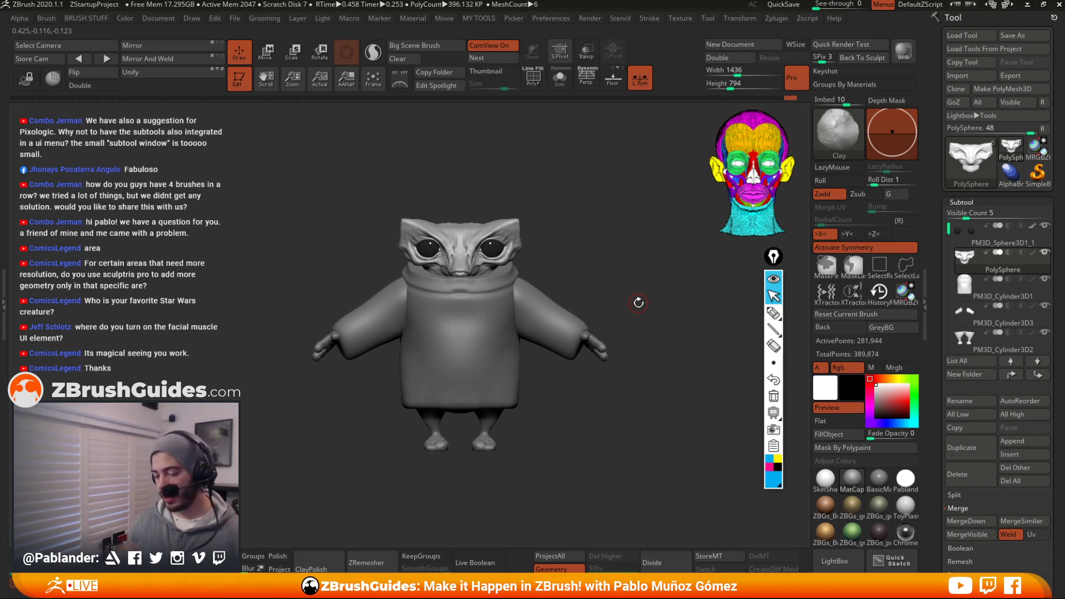
drag(617, 287, 619, 214)
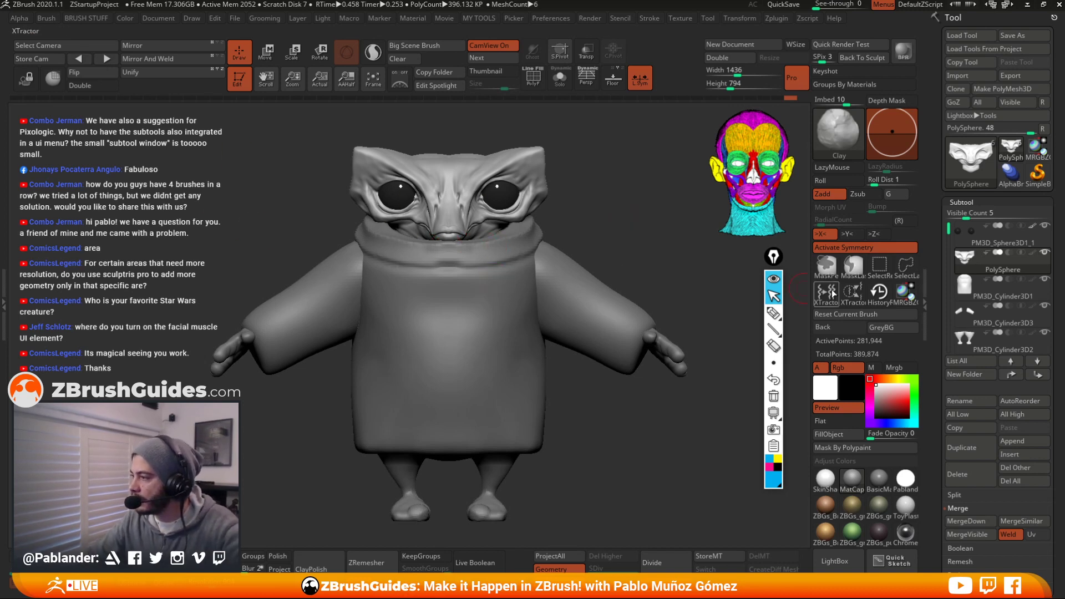
click(785, 5)
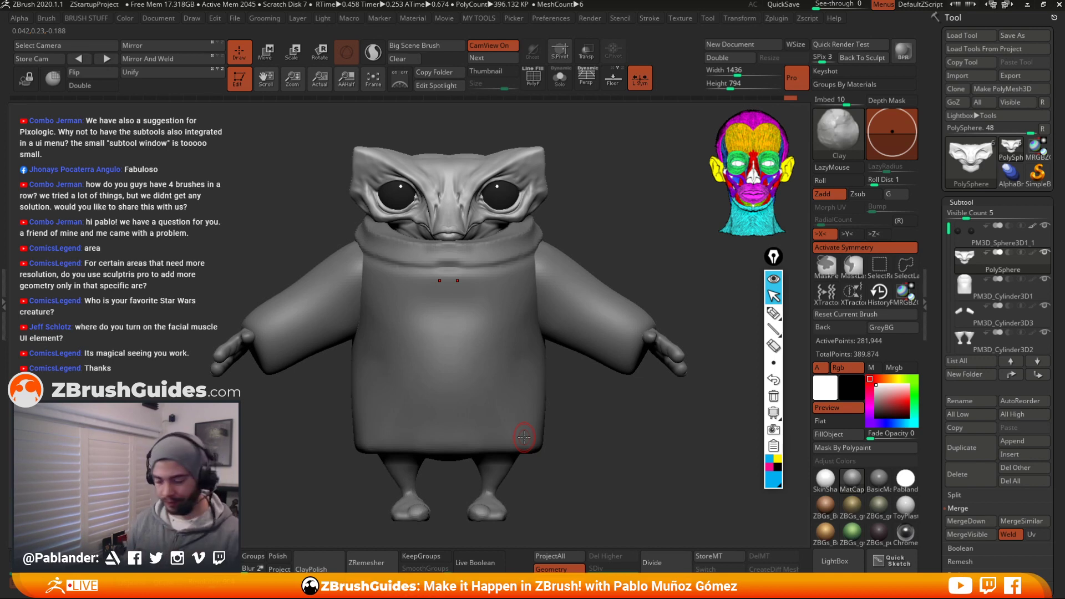
Sketch a wide collar around the neck and an arc above the head with the white annotation pen
click(773, 313)
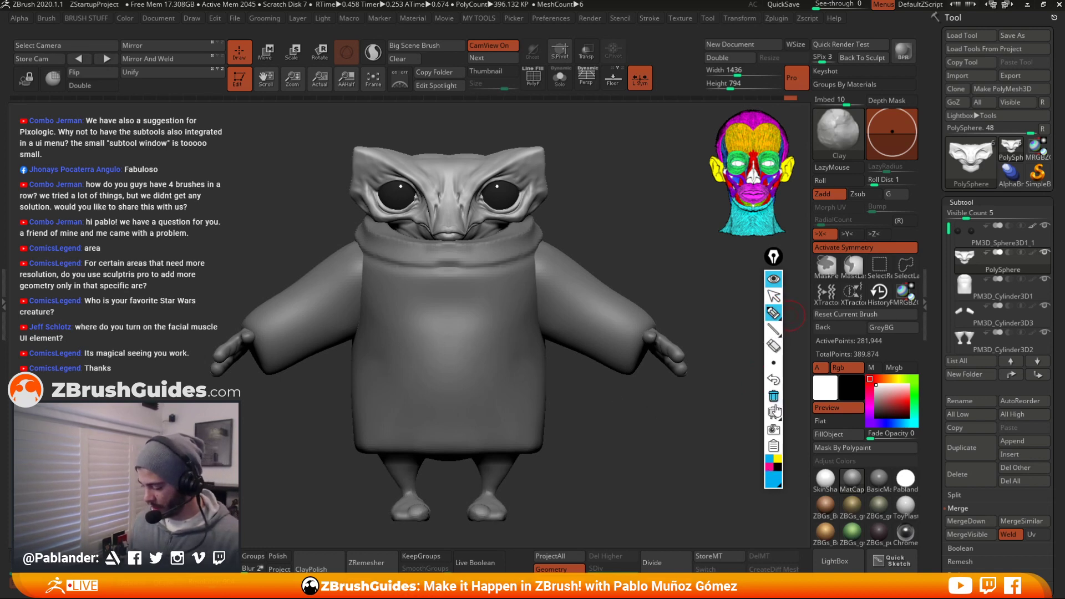
click(779, 470)
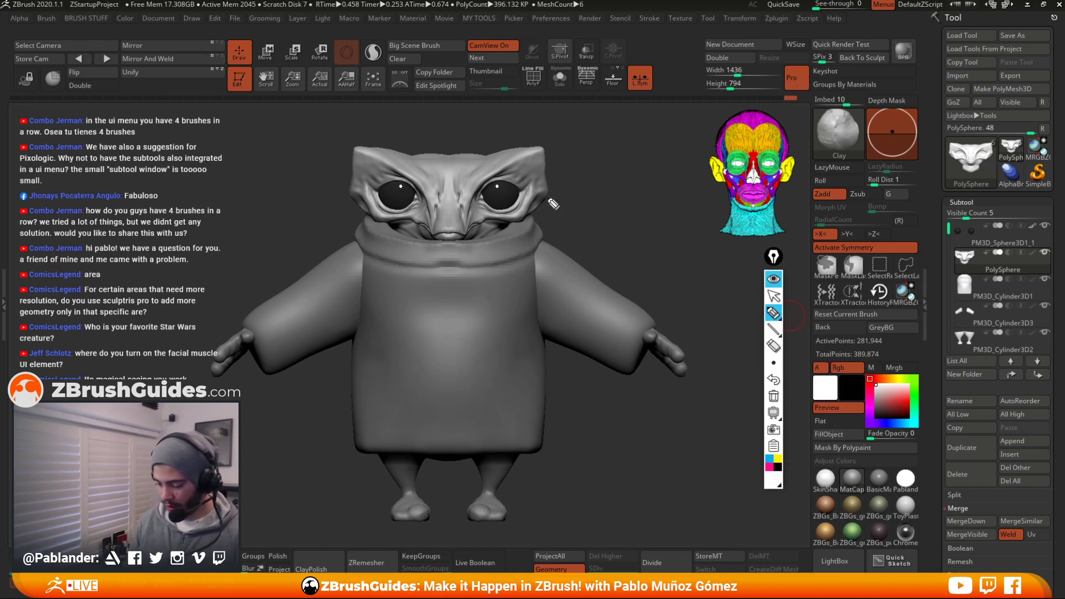
mouse_move(553, 200)
mouse_down()
mouse_move(516, 262)
mouse_move(363, 211)
mouse_move(383, 252)
mouse_move(452, 271)
mouse_move(541, 253)
mouse_move(555, 204)
mouse_move(488, 244)
mouse_move(394, 233)
mouse_move(373, 218)
mouse_up()
drag(398, 155, 498, 147)
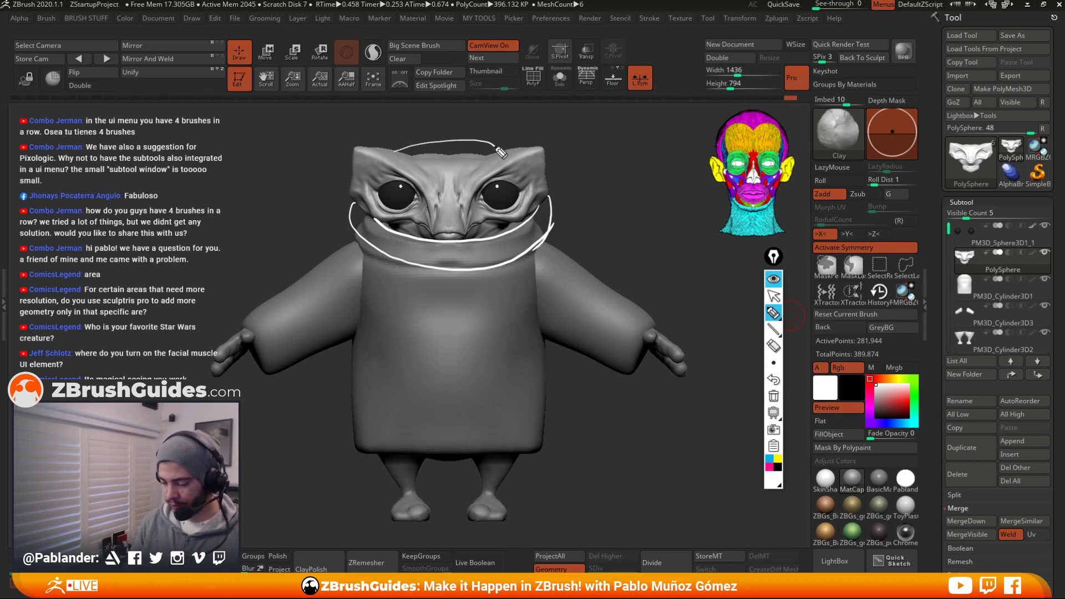
mouse_move(391, 146)
mouse_down()
mouse_move(514, 146)
mouse_move(391, 142)
mouse_up()
drag(517, 148, 506, 144)
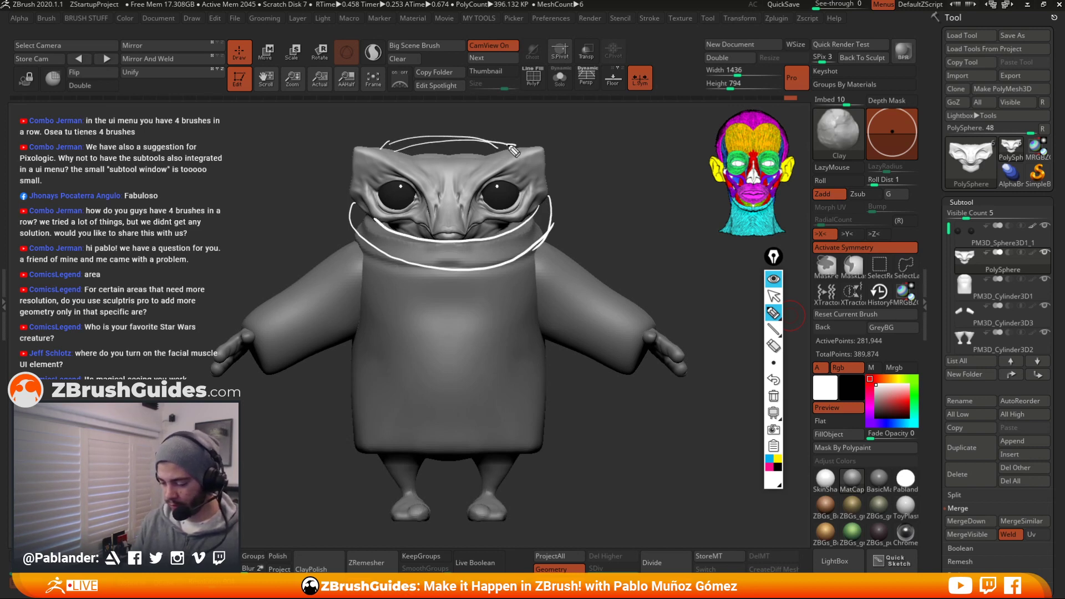
Sketch sloping cloth lines in white from the collar over both shoulders
mouse_move(550, 208)
mouse_down()
mouse_move(539, 266)
mouse_move(598, 281)
mouse_up()
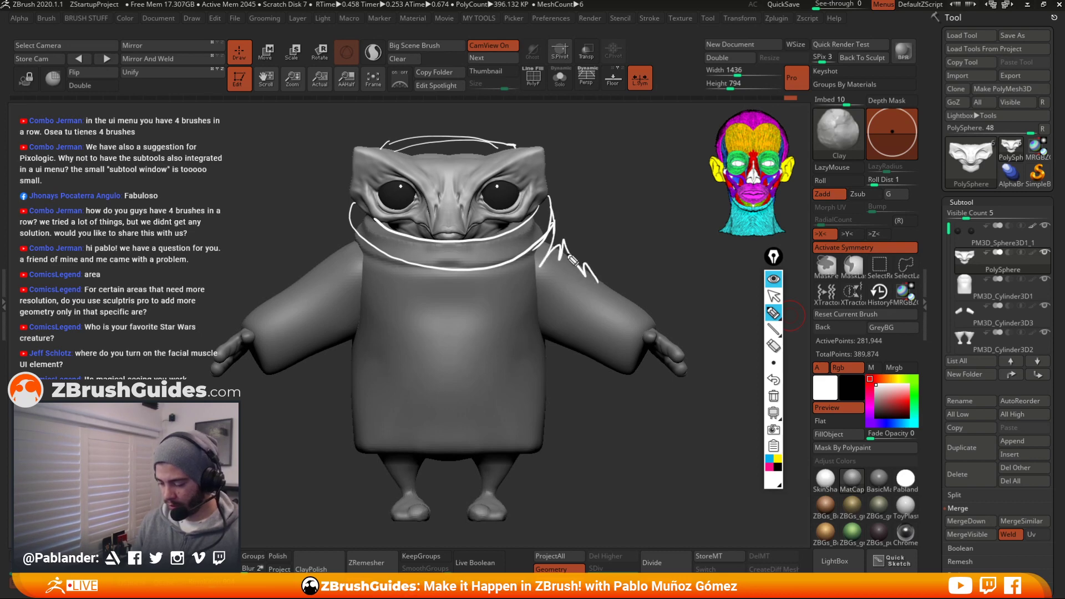
drag(552, 230, 600, 277)
drag(352, 233, 270, 295)
drag(319, 262, 336, 254)
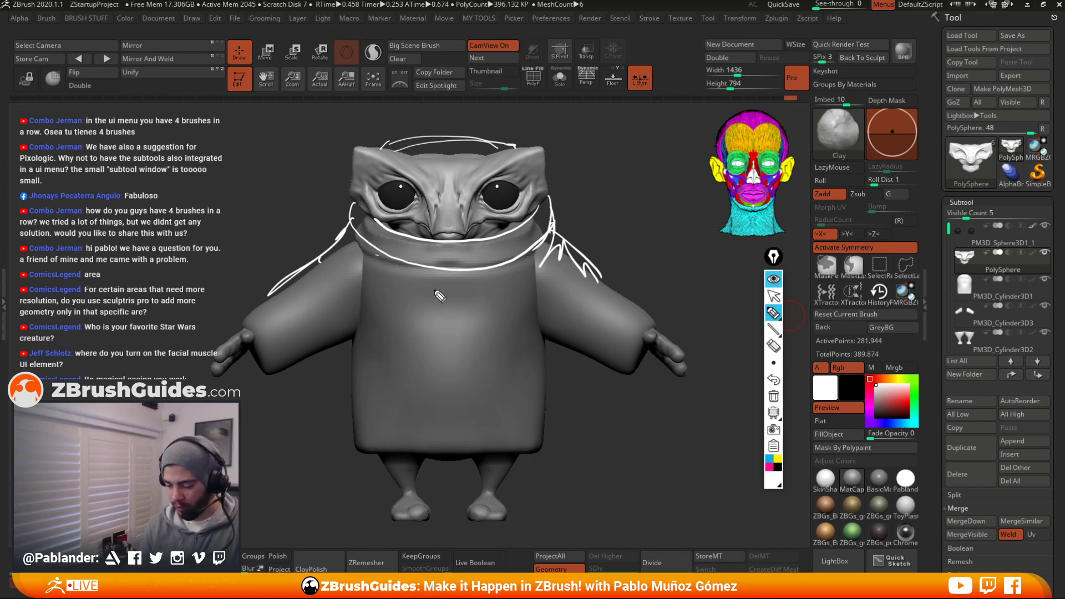
Sketch a rectangular buckle on the chest and scarf bands running from both sides of the collar to it
mouse_move(436, 321)
mouse_down()
mouse_move(433, 286)
mouse_move(476, 308)
mouse_move(457, 326)
mouse_move(434, 299)
mouse_move(448, 327)
mouse_move(465, 326)
mouse_up()
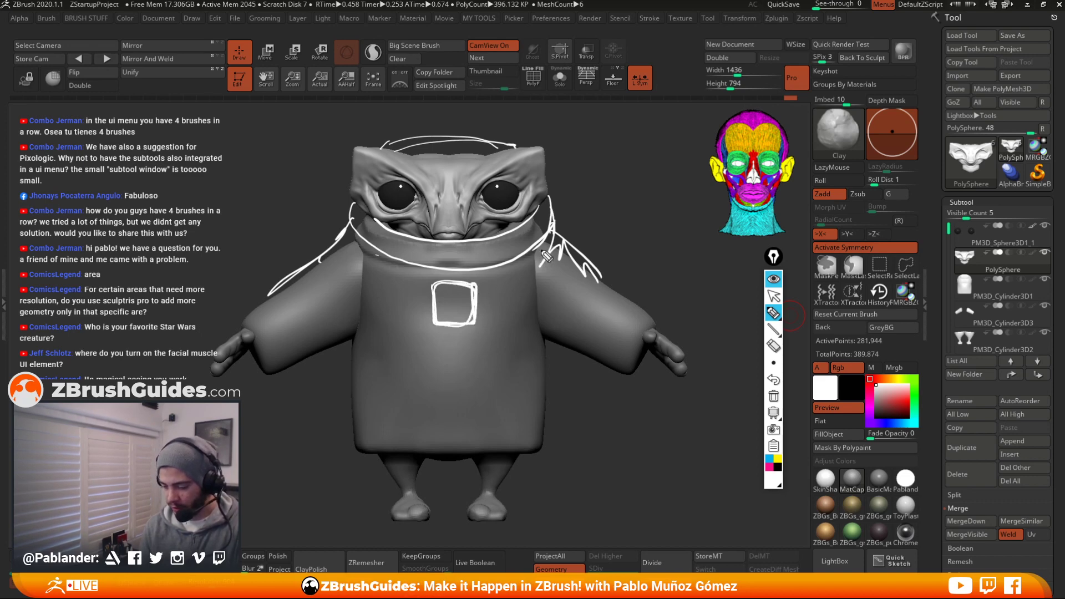
drag(548, 250, 487, 305)
drag(361, 246, 429, 304)
drag(383, 256, 443, 288)
drag(354, 235, 436, 304)
mouse_move(416, 270)
mouse_down()
mouse_move(504, 267)
mouse_move(483, 311)
mouse_move(477, 286)
mouse_up()
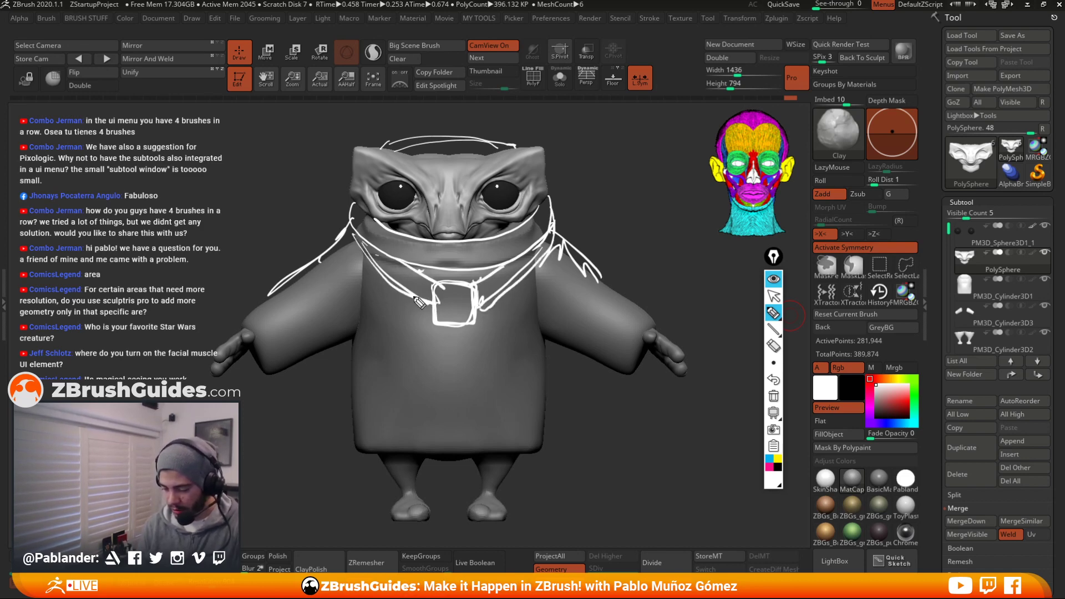
Sketch a pointed end below the buckle and a diagonal strap running from it to the character's left hip
mouse_move(413, 298)
mouse_down()
mouse_move(432, 310)
mouse_move(484, 308)
mouse_move(459, 335)
mouse_up()
mouse_move(444, 327)
mouse_down()
mouse_move(457, 342)
mouse_move(481, 313)
mouse_move(541, 347)
mouse_up()
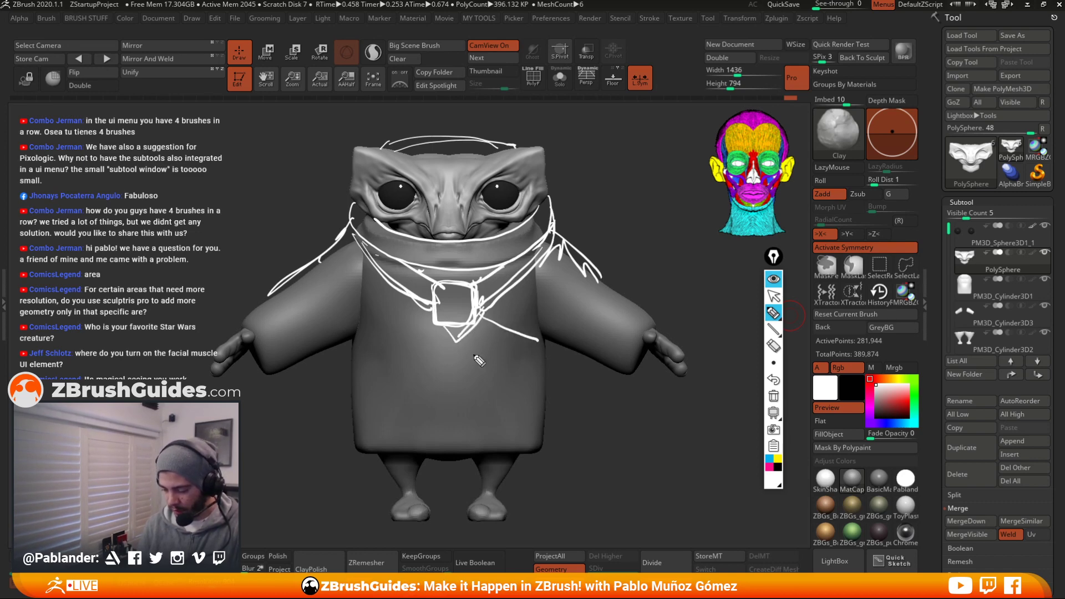
drag(458, 344, 549, 388)
Sketch a hanging pouch with overlapping flaps at the end of the strap on the character's left hip
mouse_move(546, 352)
mouse_down()
mouse_move(548, 437)
mouse_move(539, 421)
mouse_up()
drag(531, 379, 544, 439)
mouse_move(543, 381)
mouse_down()
mouse_move(572, 370)
mouse_move(524, 409)
mouse_move(540, 343)
mouse_up()
mouse_move(539, 341)
mouse_down()
mouse_move(513, 355)
mouse_move(544, 345)
mouse_move(563, 360)
mouse_up()
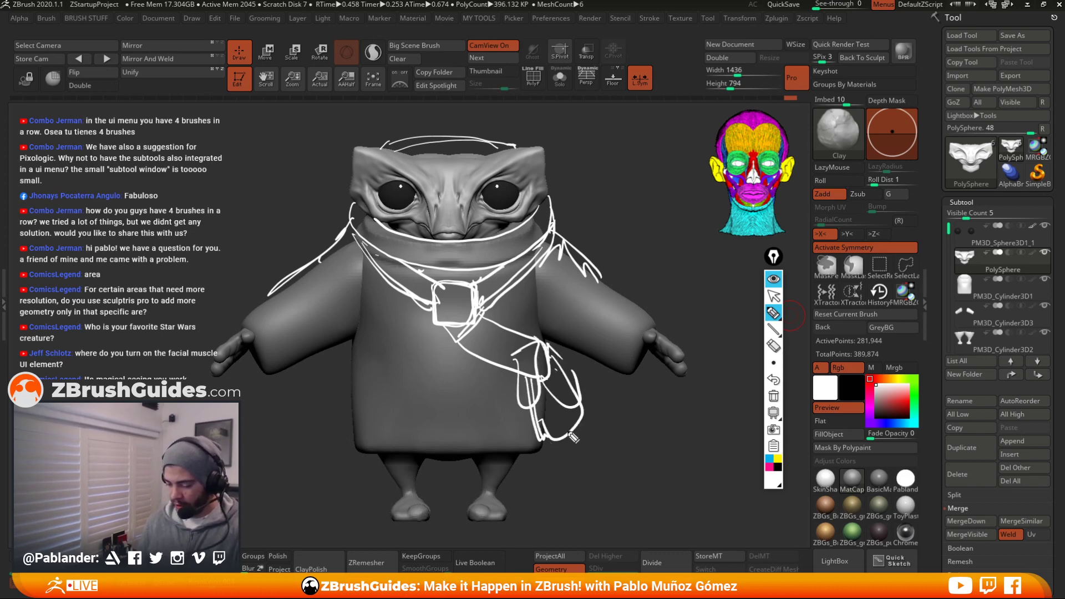
drag(543, 442, 581, 409)
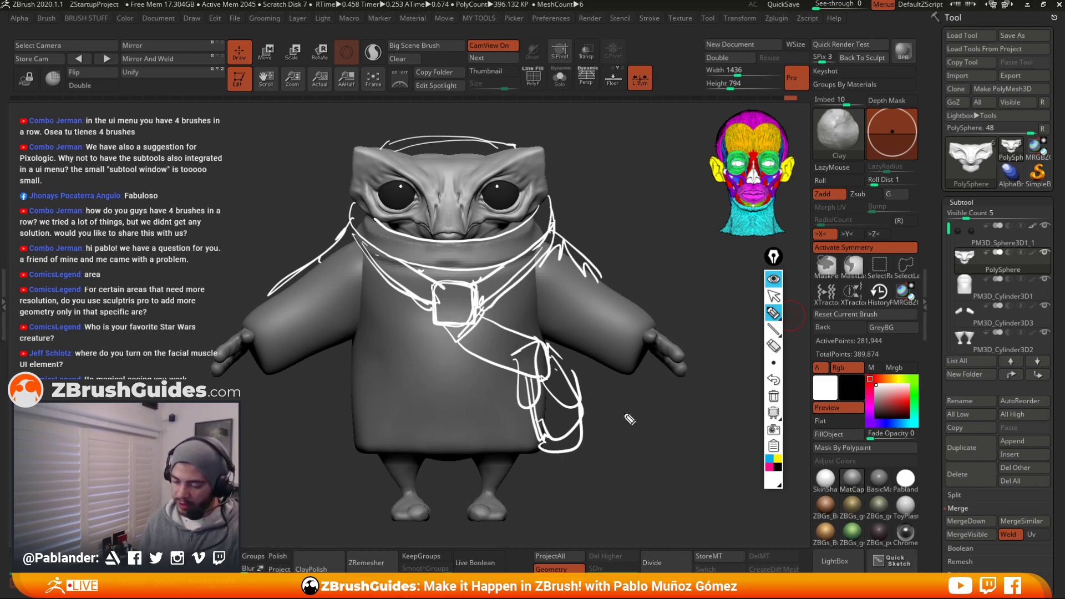
Extend the cloth line down the character's right sleeve, add a line along the pouch, and sketch a long narrow item crossing the strap
drag(273, 297, 245, 317)
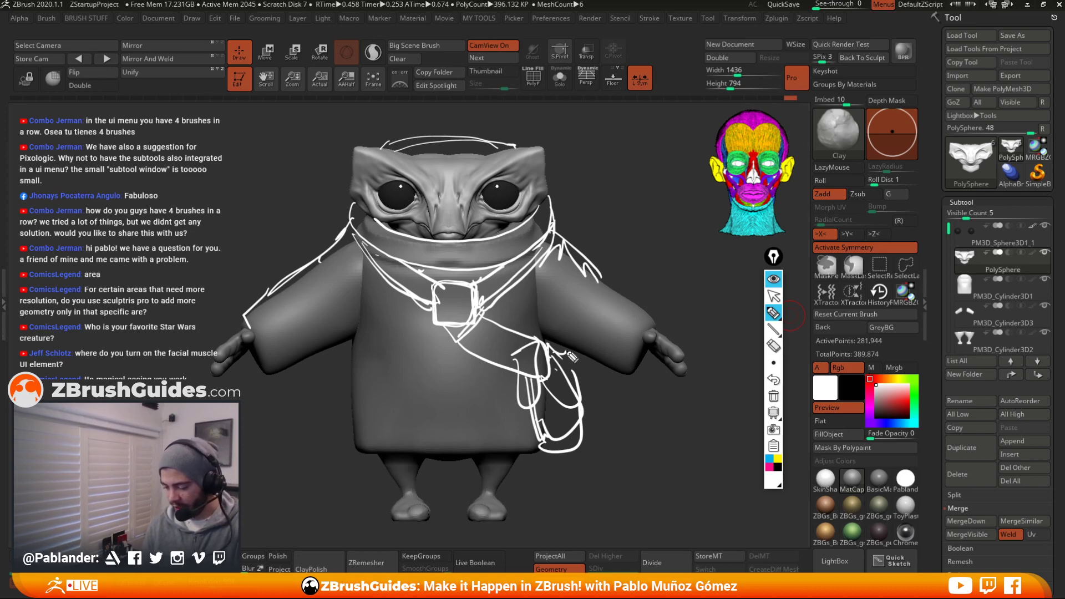
drag(569, 355, 589, 411)
mouse_move(502, 390)
mouse_down()
mouse_move(504, 347)
mouse_move(488, 402)
mouse_move(513, 335)
mouse_move(505, 366)
mouse_up()
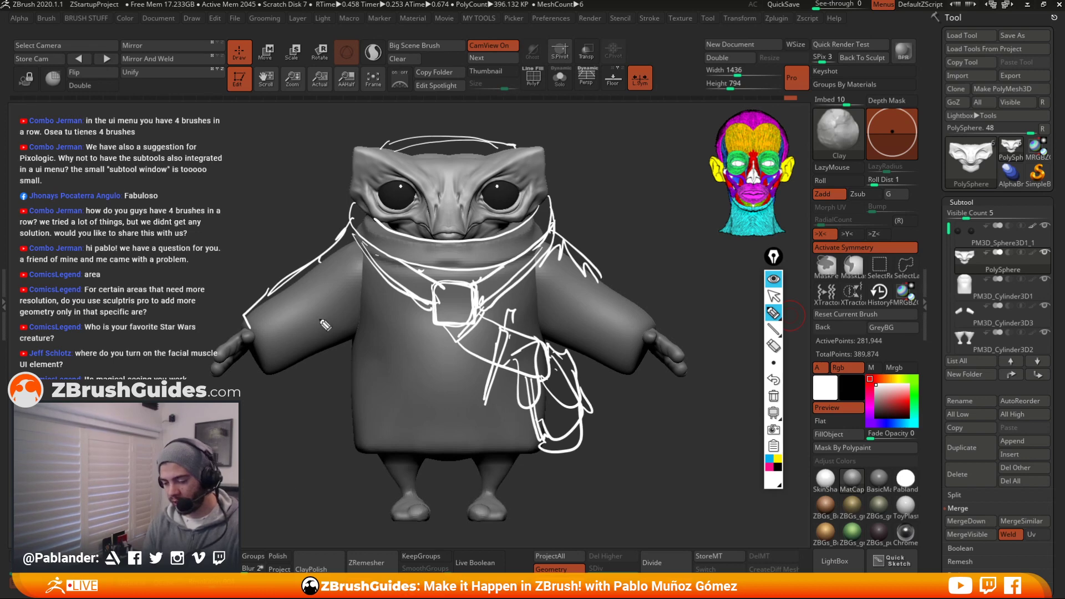
Sketch corner details inside the chest buckle and short cross bands on the scarf straps at both sides of it
drag(446, 289, 469, 295)
drag(443, 308, 465, 315)
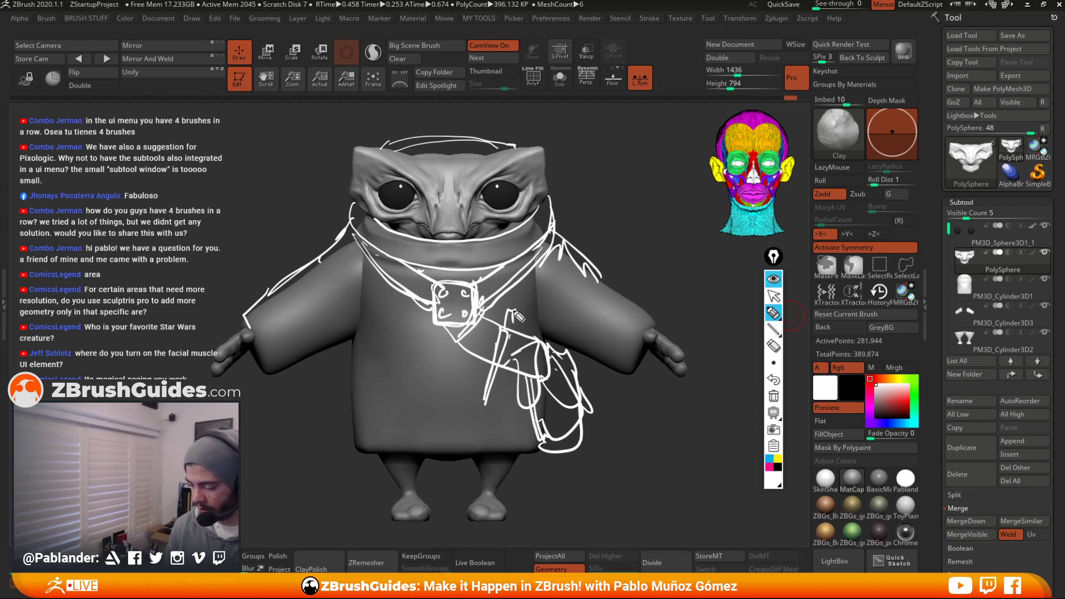
drag(489, 275, 499, 293)
drag(494, 274, 504, 291)
mouse_move(417, 287)
mouse_down()
mouse_move(420, 274)
mouse_move(409, 291)
mouse_up()
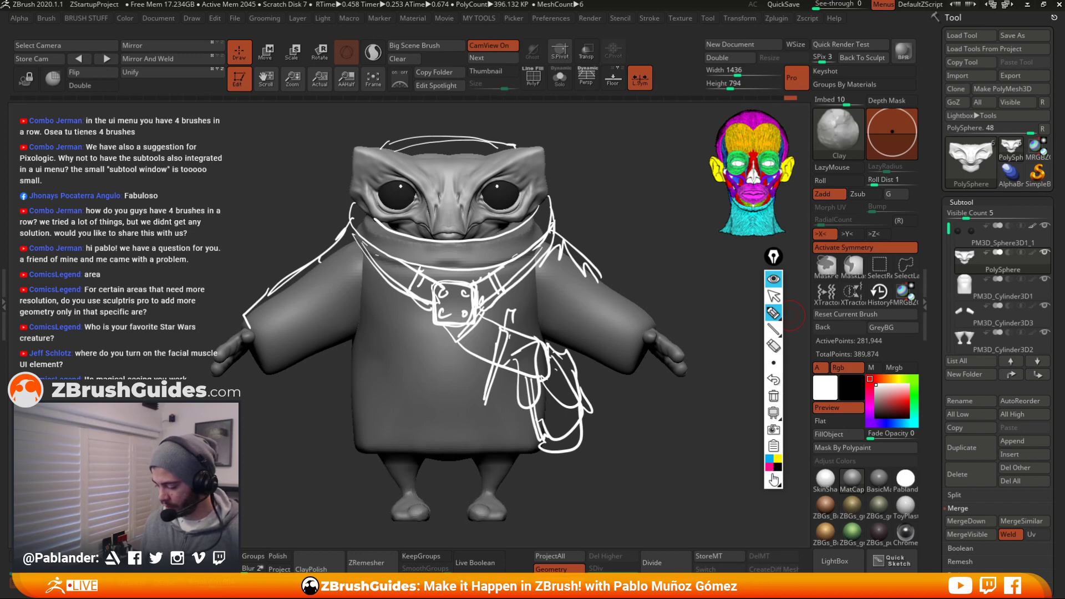
Sketch in black a collar mark, the coat's diagonal front opening, the character's right sleeve folds and cuff, and the pointed hem
click(778, 467)
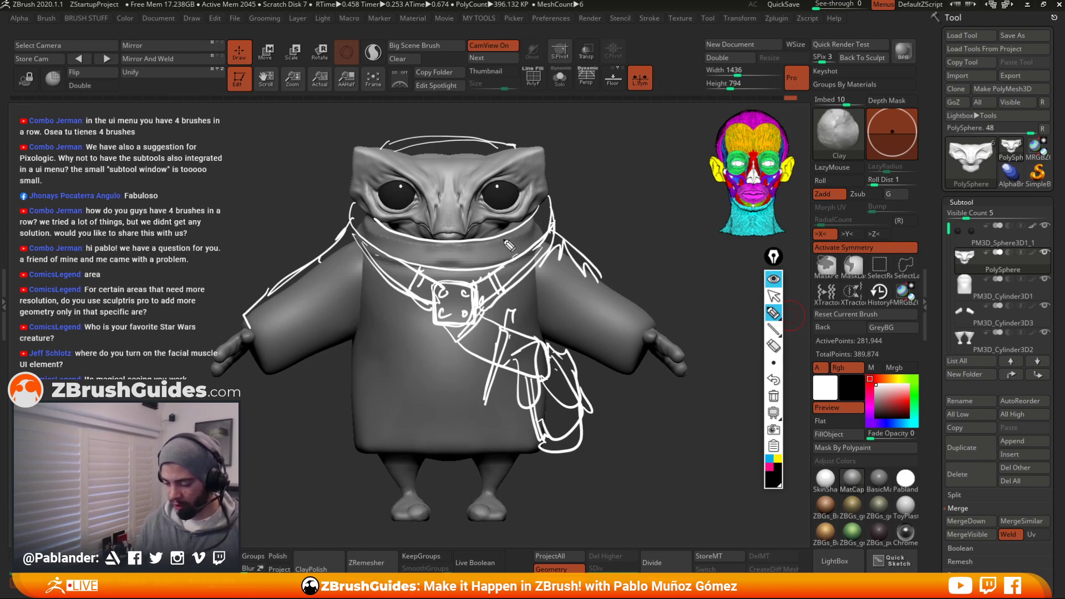
mouse_move(502, 236)
mouse_down()
mouse_move(511, 258)
mouse_move(500, 262)
mouse_up()
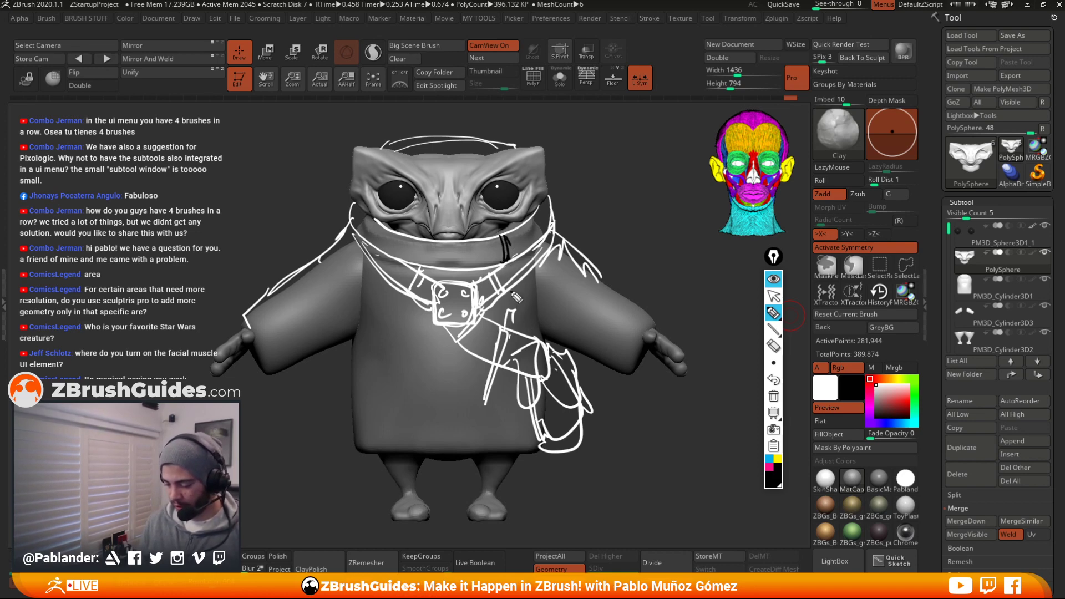
mouse_move(478, 355)
mouse_down()
mouse_move(409, 464)
mouse_move(350, 339)
mouse_move(359, 270)
mouse_up()
drag(339, 301, 332, 339)
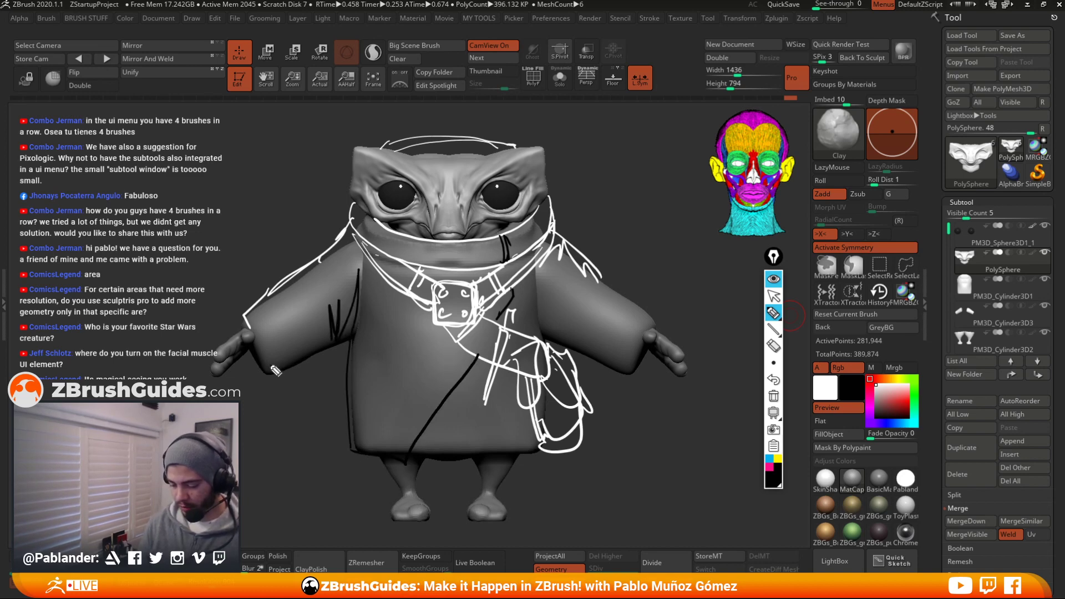
mouse_move(487, 354)
mouse_down()
mouse_move(422, 462)
mouse_move(370, 468)
mouse_up()
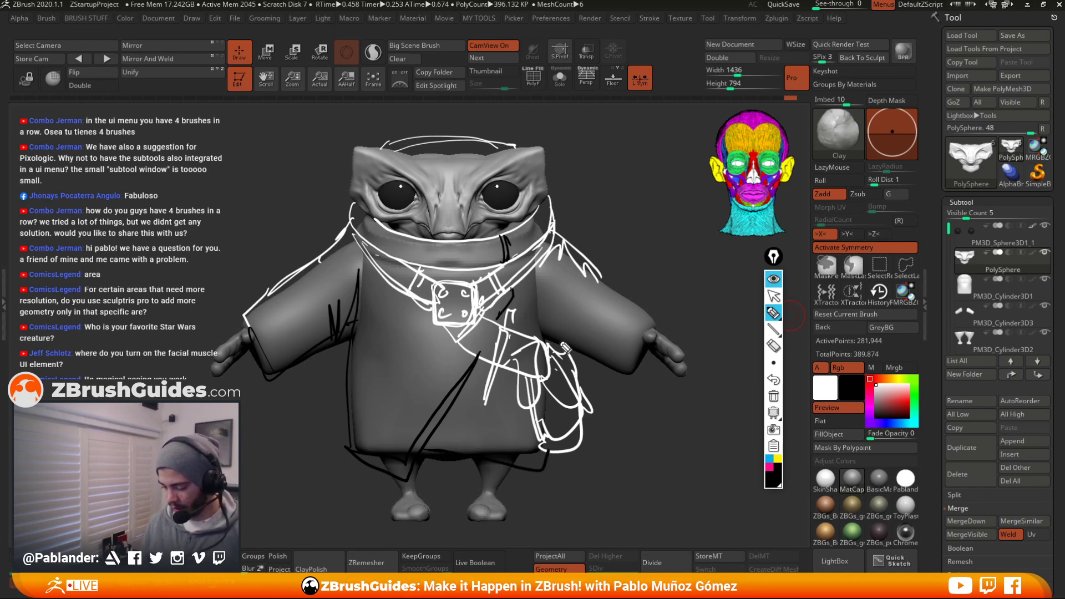
Shade the coat's hem with dark grey strokes and add fold marks below the character's left shoulder
click(779, 476)
click(813, 464)
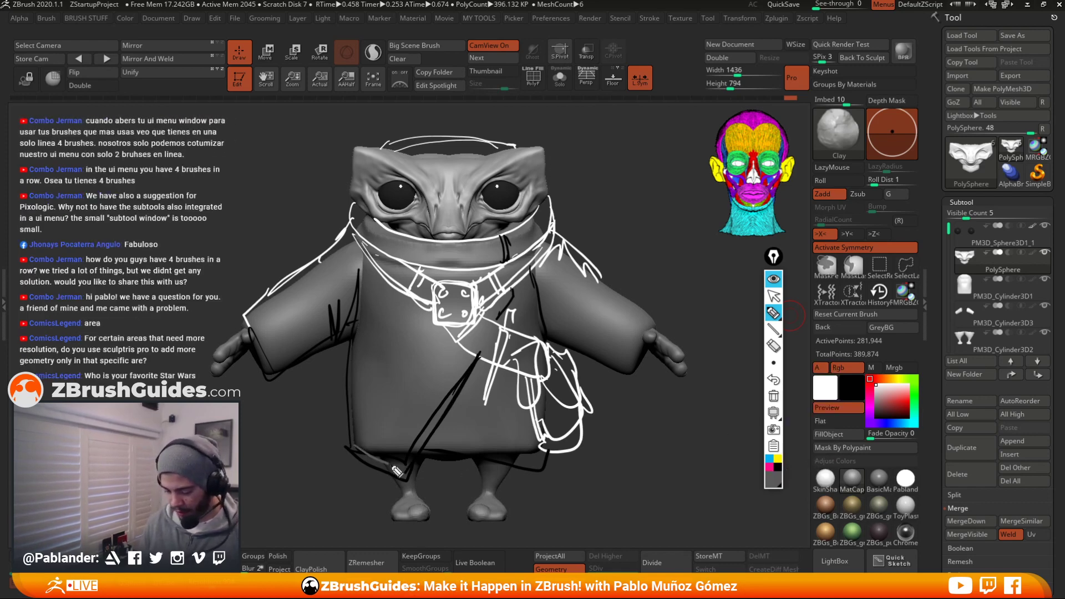
mouse_move(387, 454)
mouse_down()
mouse_move(399, 466)
mouse_move(465, 373)
mouse_move(453, 457)
mouse_move(532, 455)
mouse_move(549, 465)
mouse_move(450, 446)
mouse_up()
drag(530, 305, 533, 319)
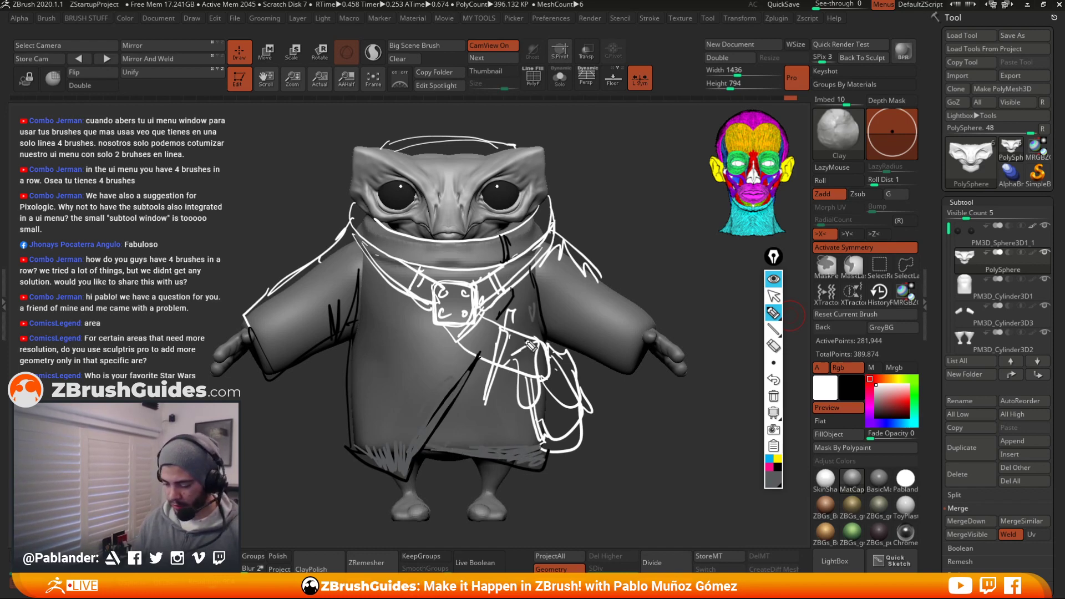
Sketch in black a small fastener on the coat's front opening and fold lines along the character's left sleeve
click(776, 468)
drag(457, 374, 460, 369)
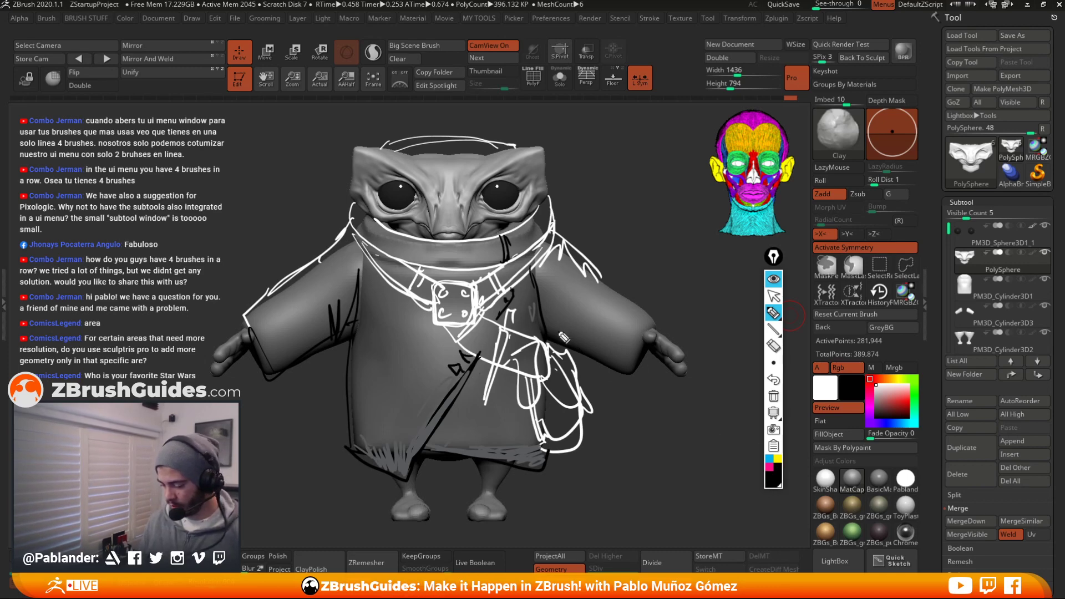
drag(548, 328, 595, 347)
drag(609, 348, 617, 353)
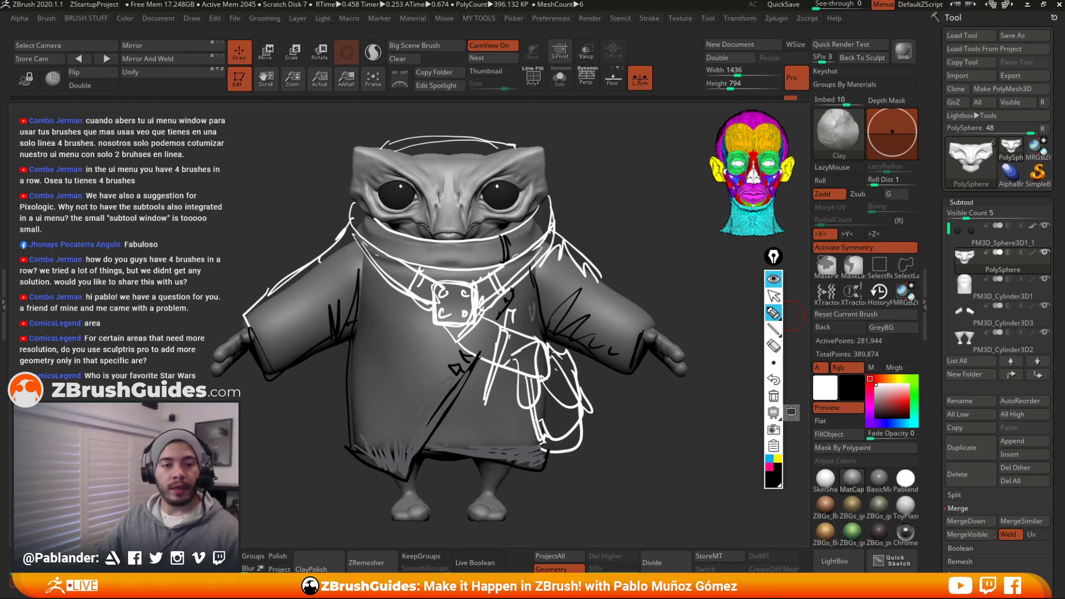
Capture a snip of the annotated character with Snip & Sketch, copy it to the clipboard, and close that window
click(773, 295)
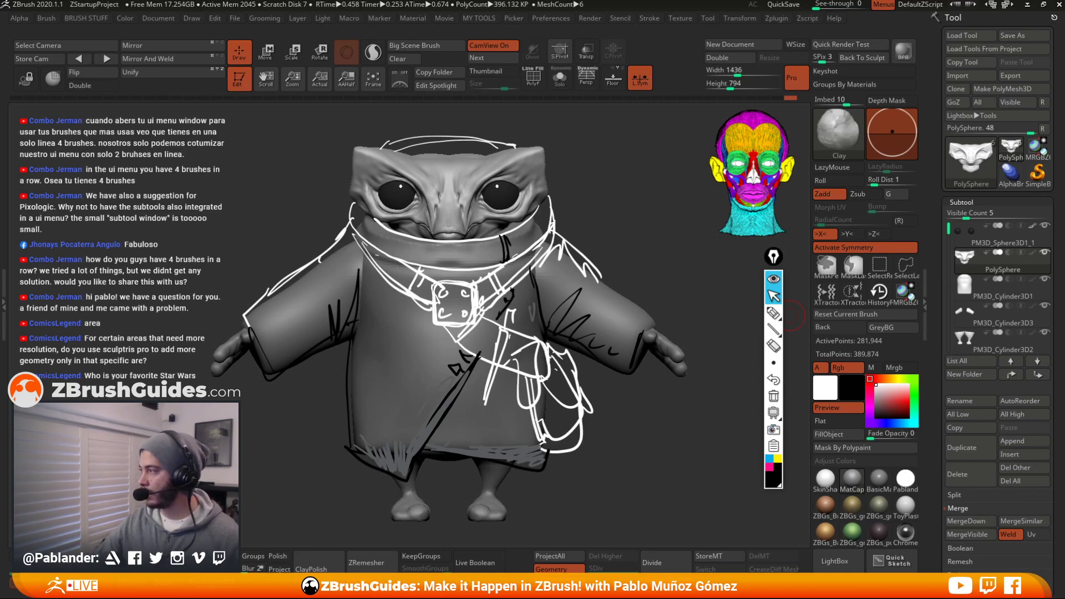
key(super+e)
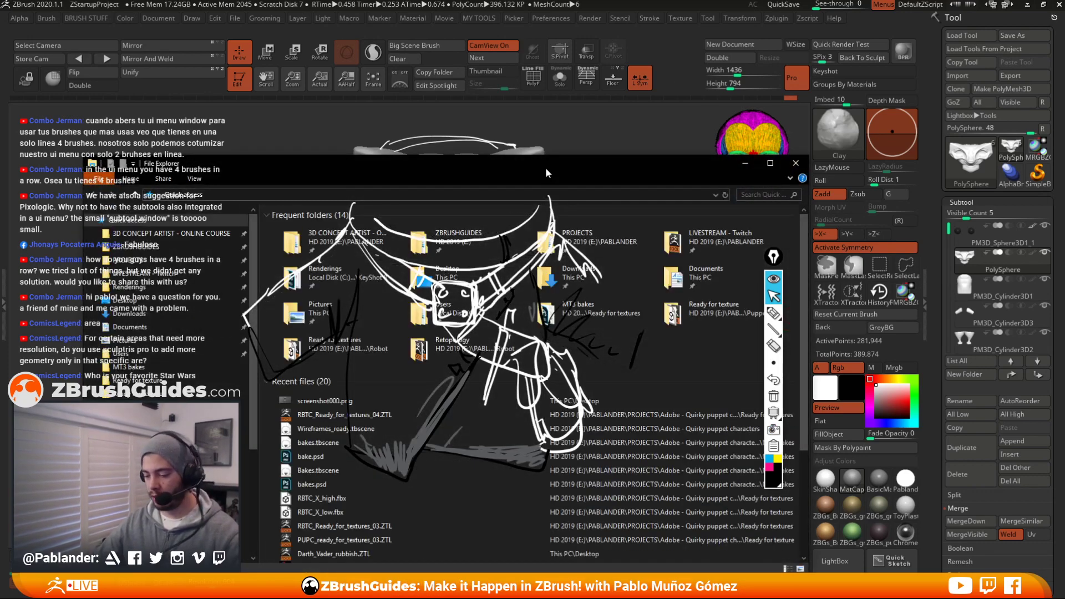
drag(545, 168, 1064, 89)
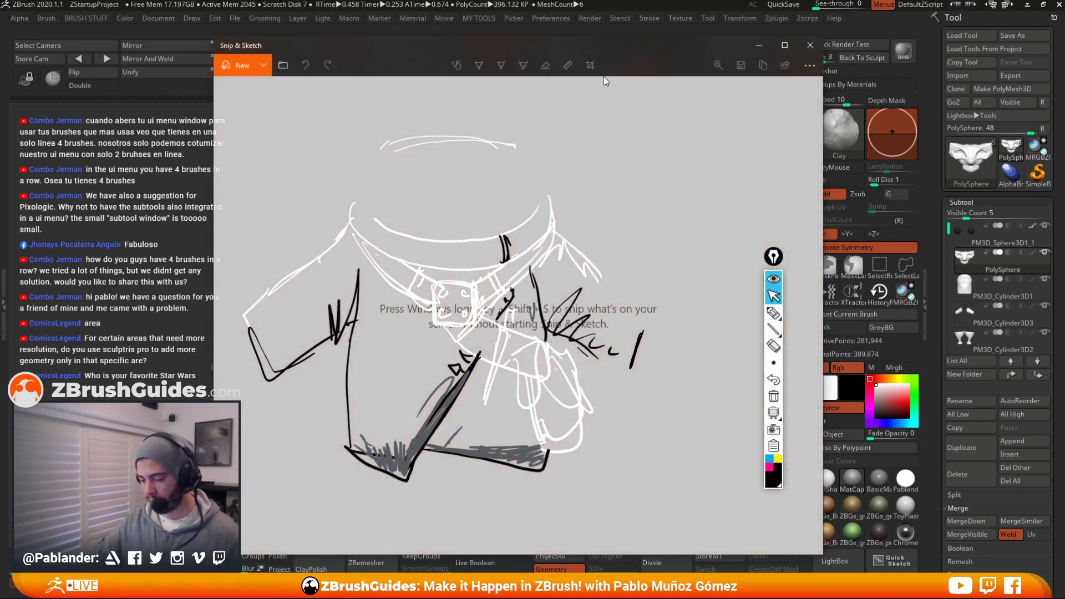
click(237, 68)
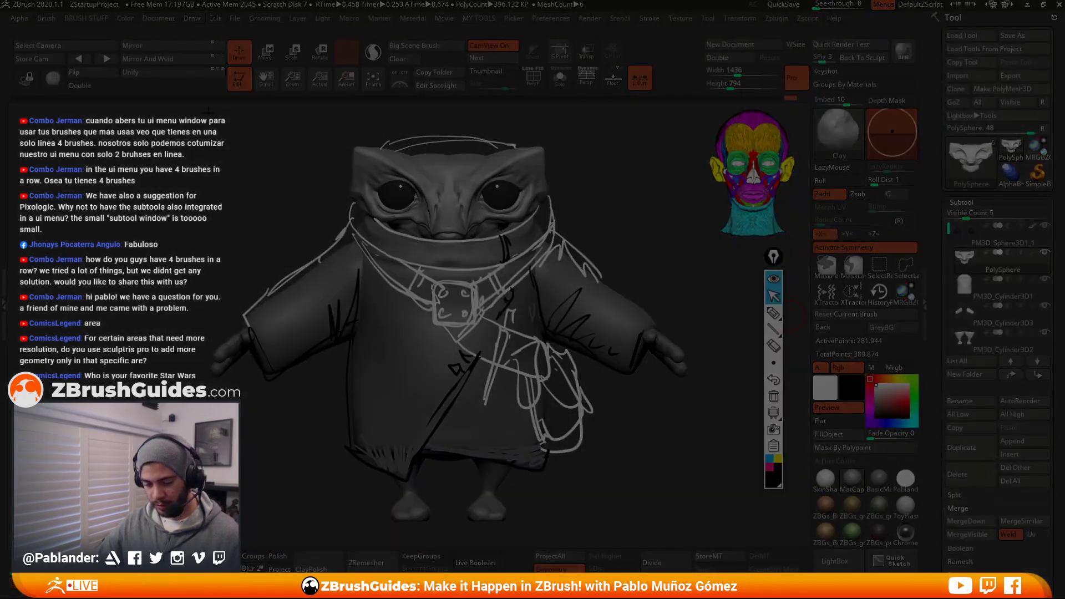
drag(190, 120, 703, 531)
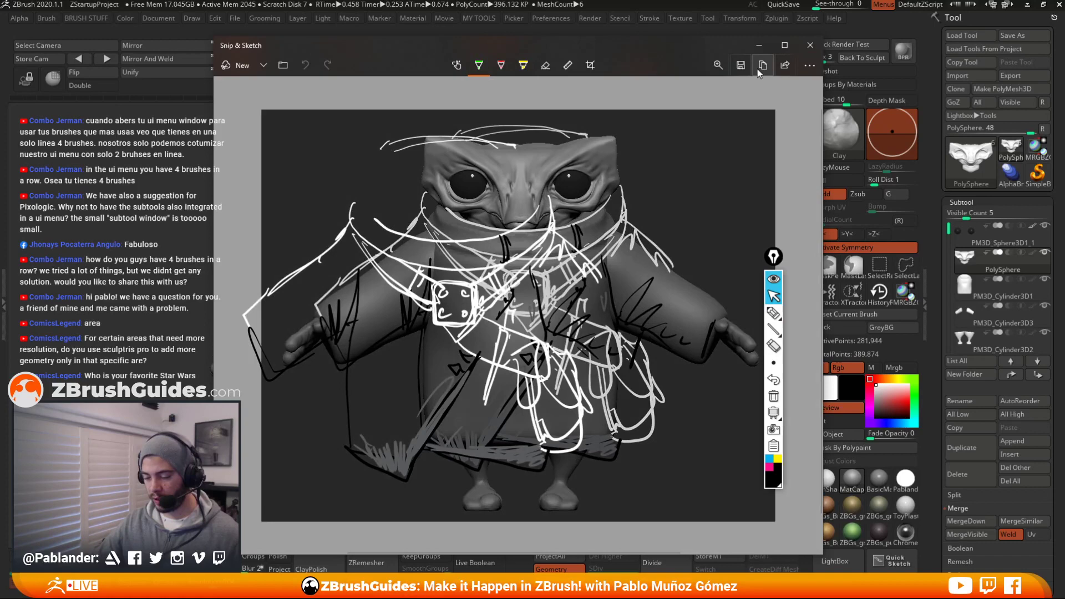
click(761, 67)
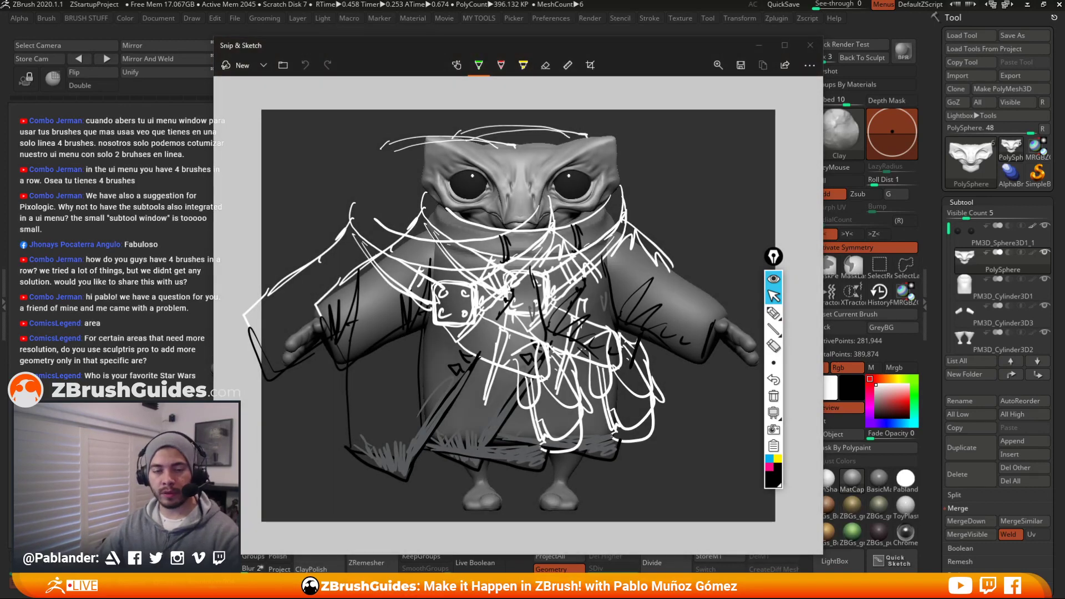
click(809, 45)
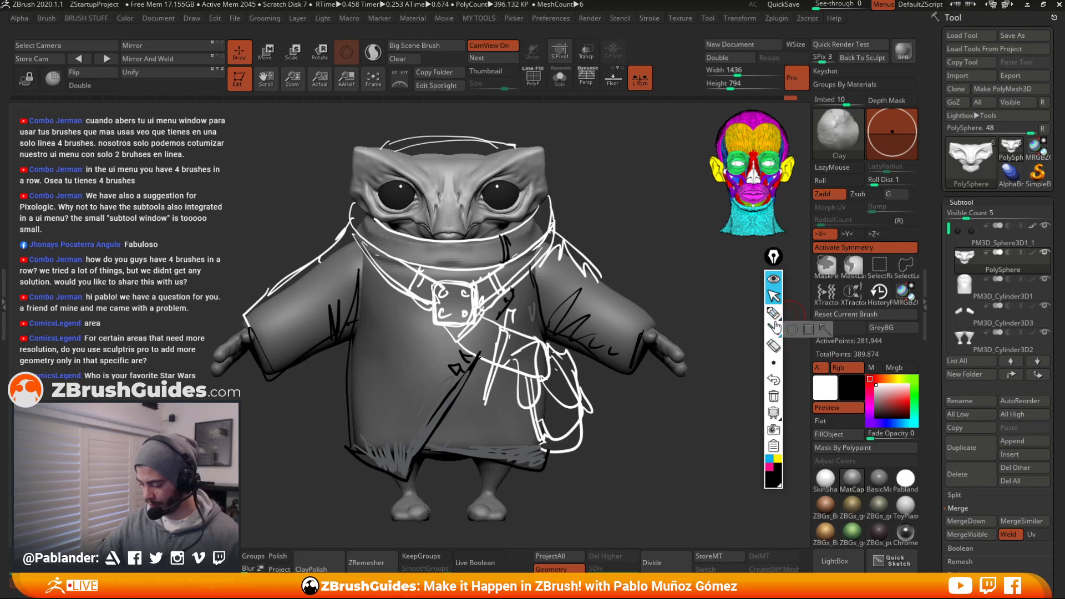
Erase all the sketched annotations over the character and collapse the annotation tools
click(773, 395)
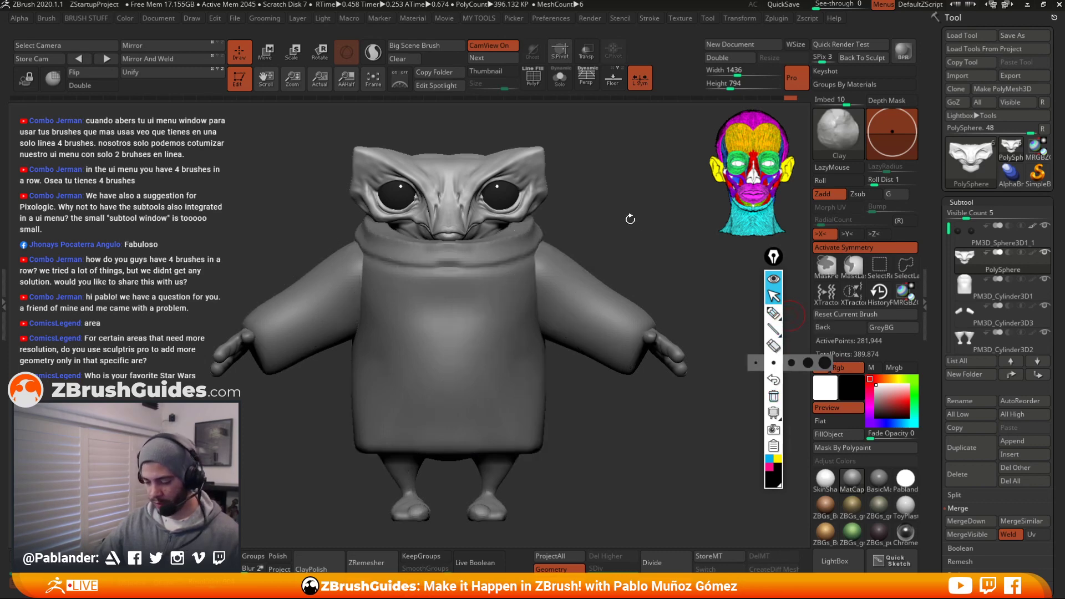
click(773, 278)
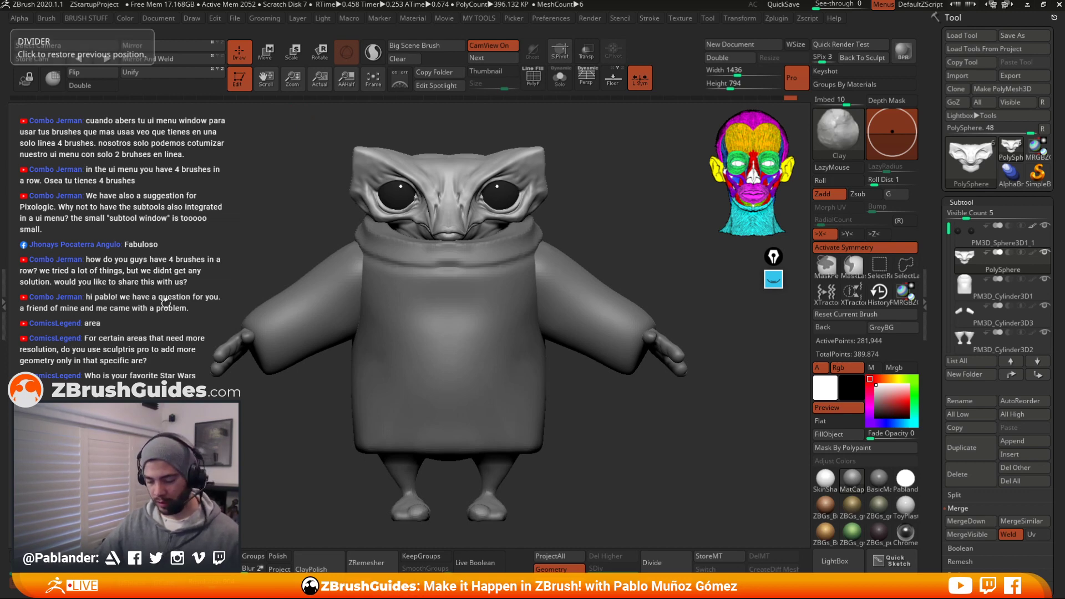
alt+drag(608, 214, 636, 198)
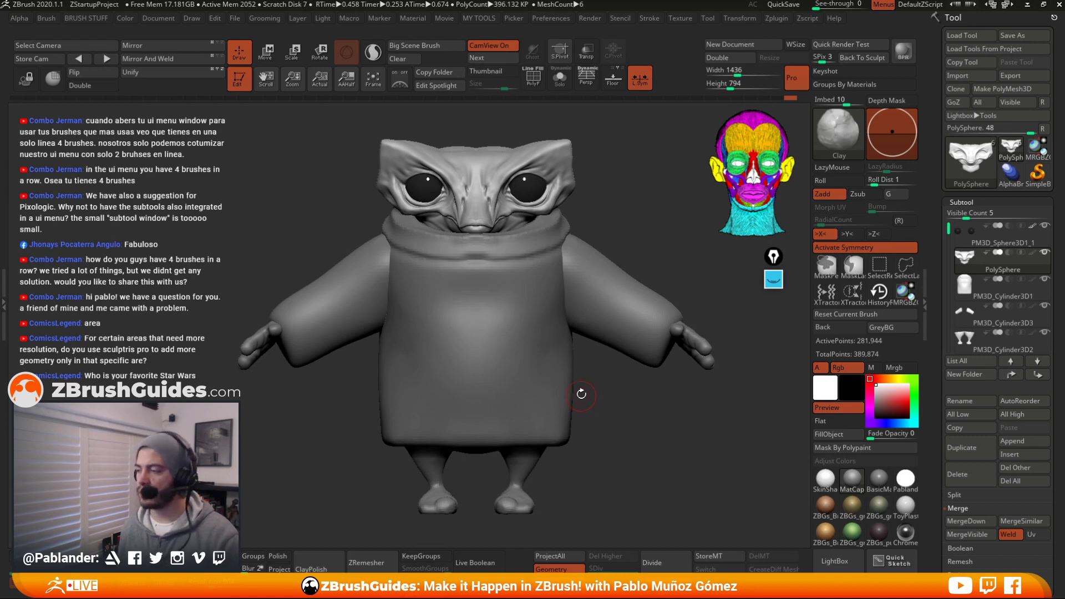
drag(608, 419, 595, 436)
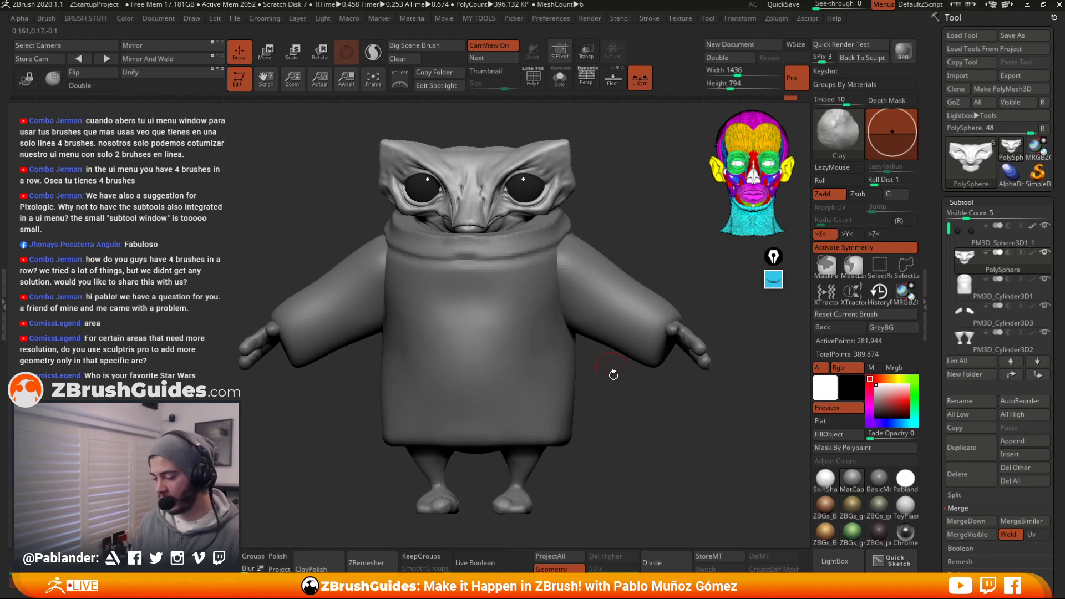
drag(616, 198, 637, 203)
Examine the custom brush popup and look through the Interface, UI and Custom UI preferences
key(b)
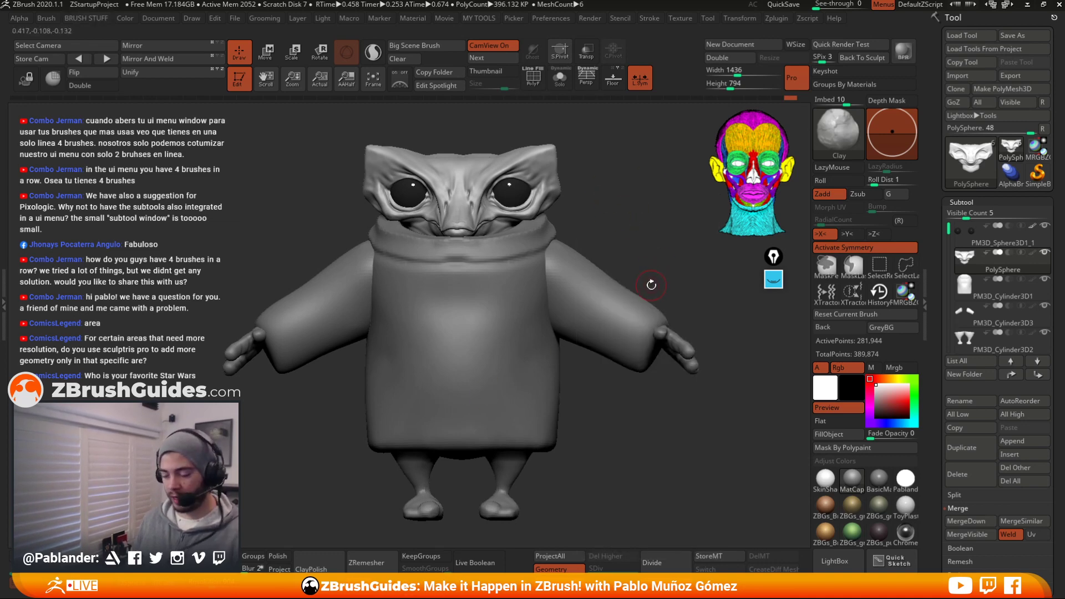
key(b)
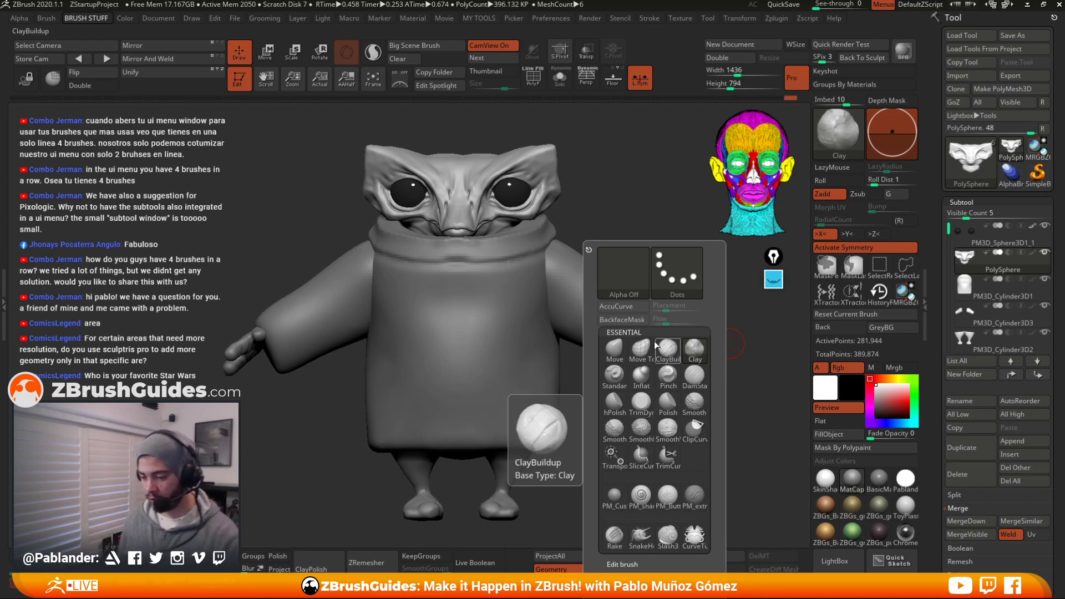
click(551, 18)
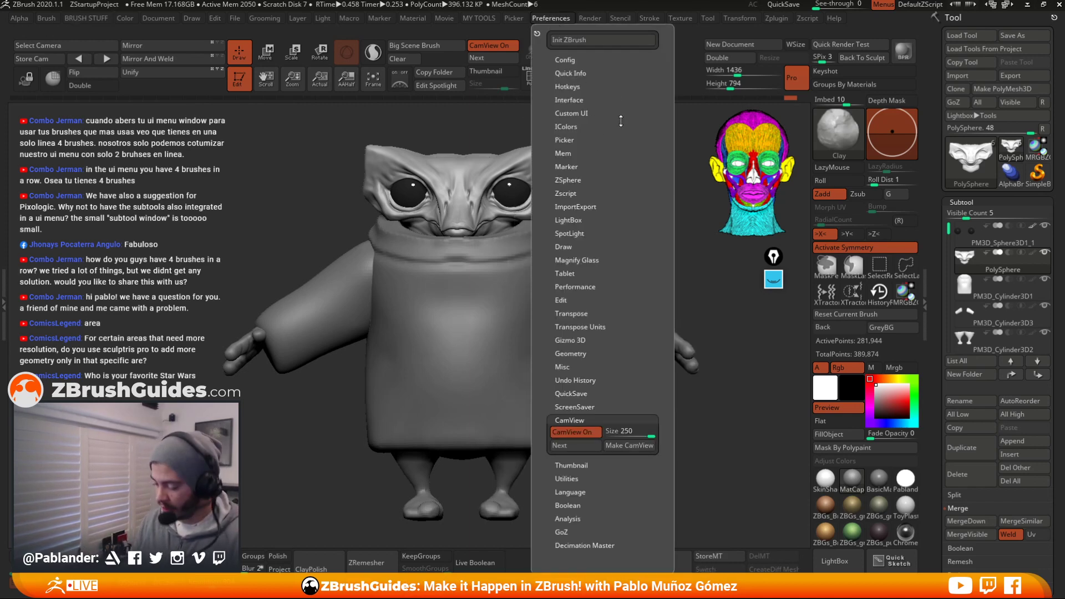
click(610, 101)
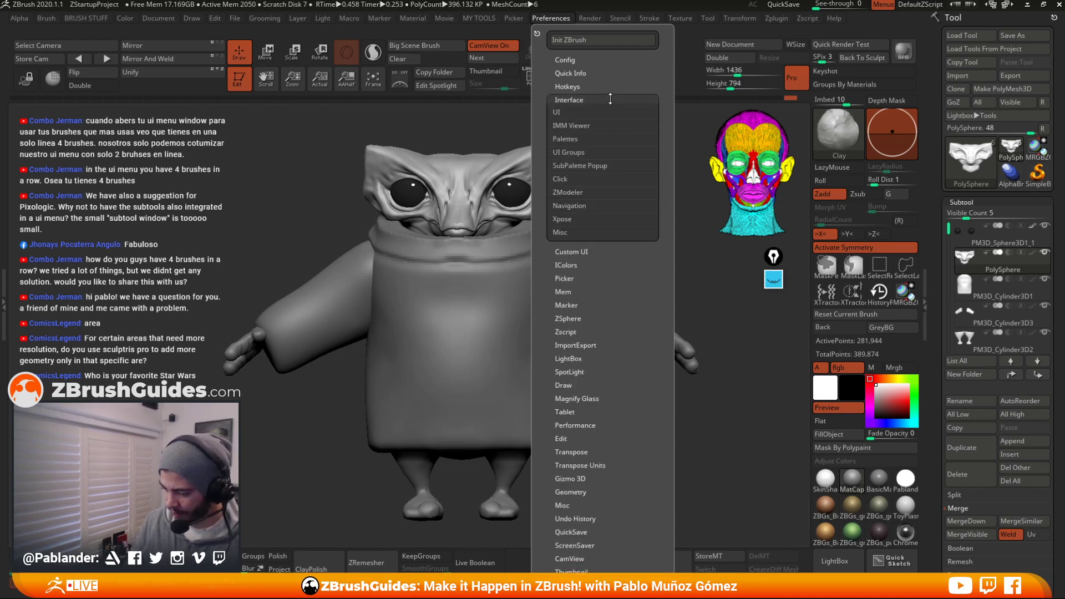
click(609, 100)
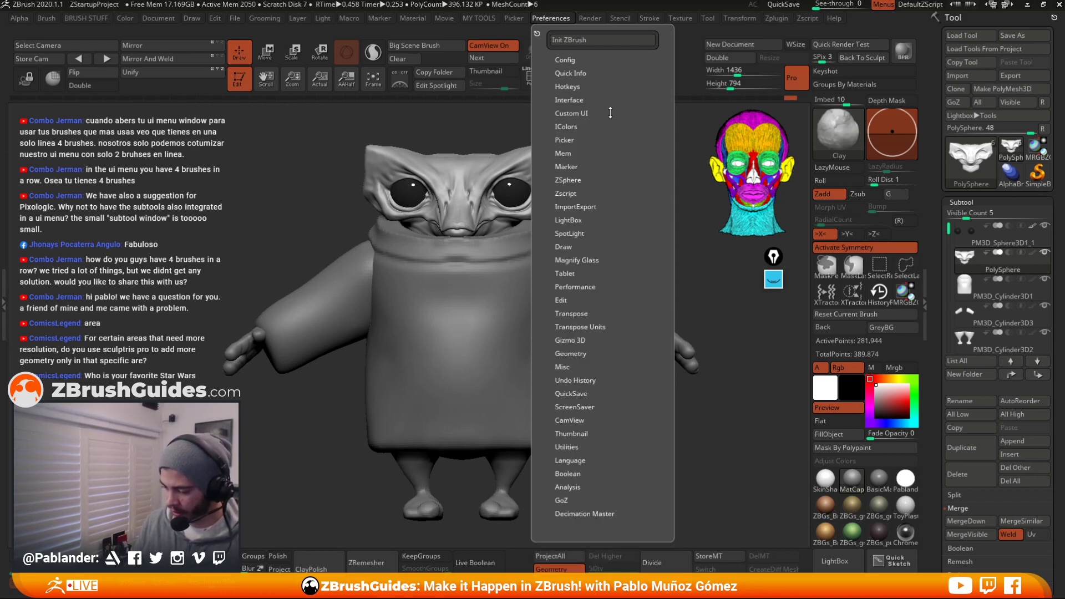
click(606, 100)
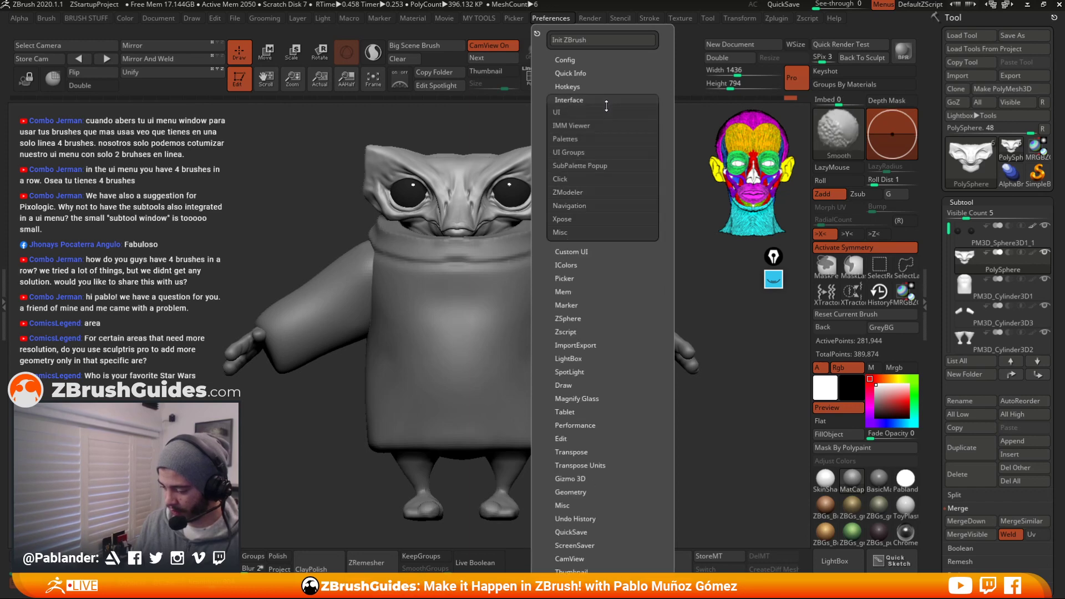
shift+click(597, 251)
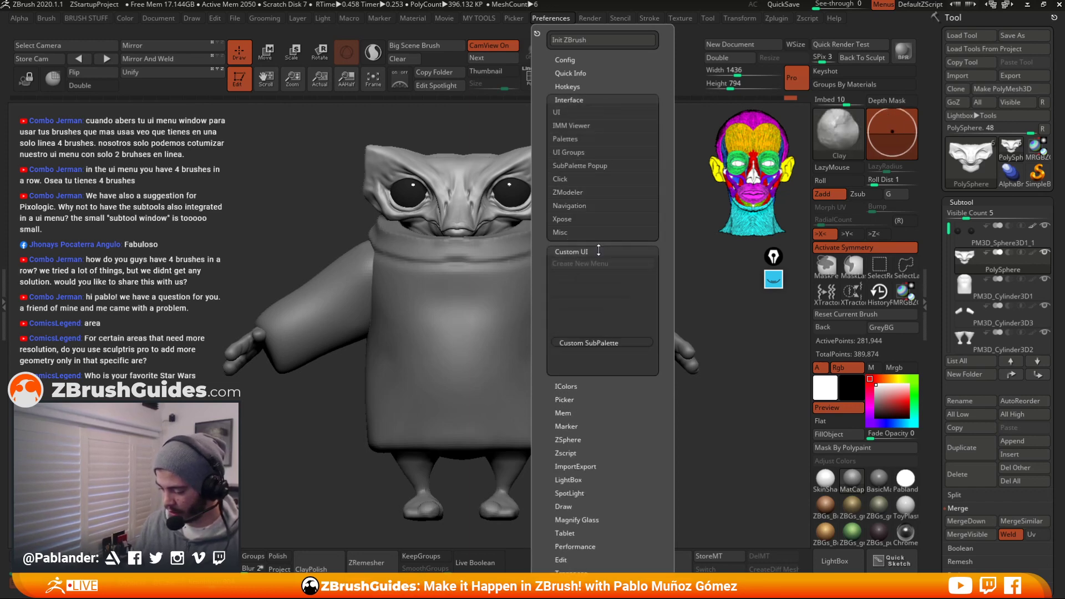
click(599, 251)
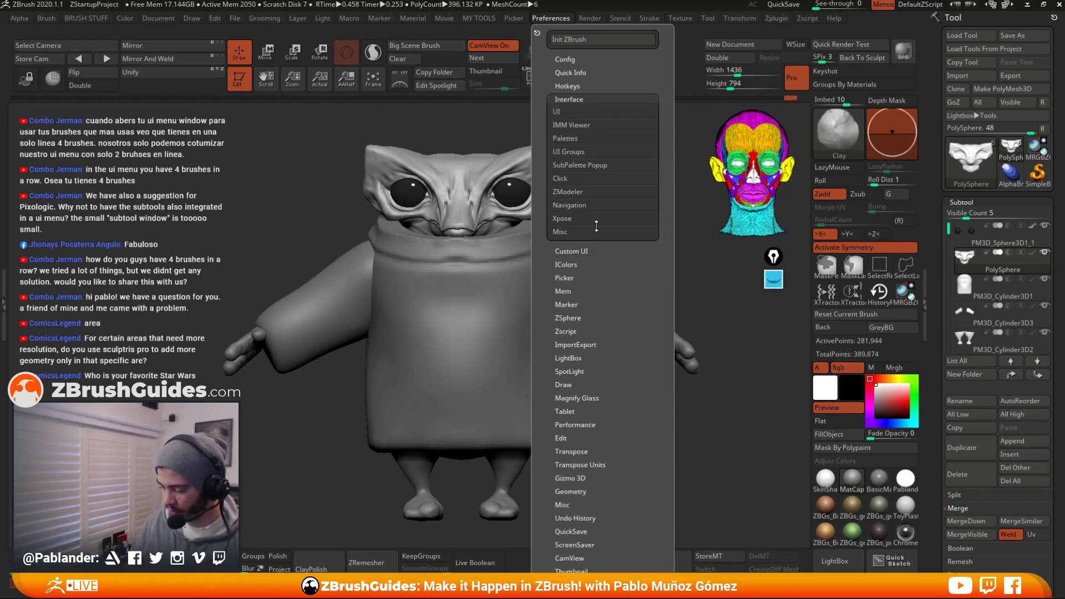
click(614, 111)
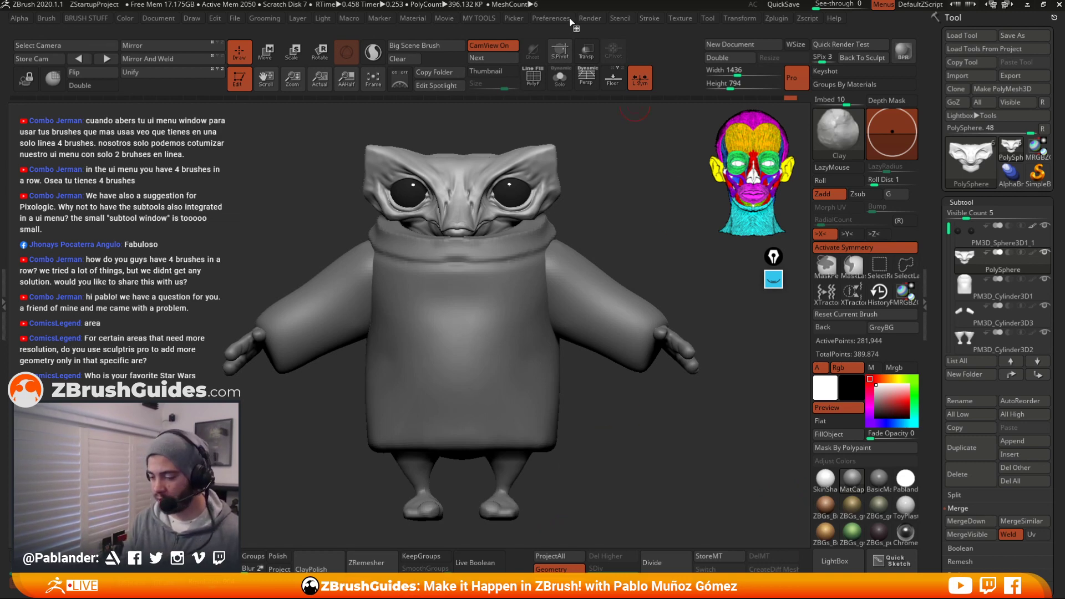
click(551, 17)
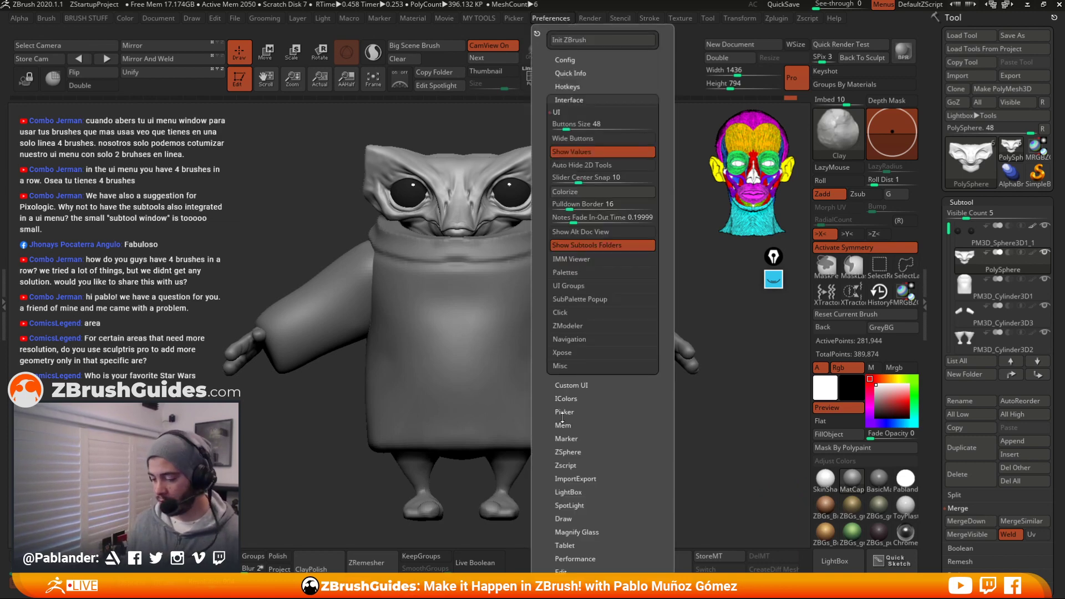
click(580, 101)
drag(637, 437, 649, 436)
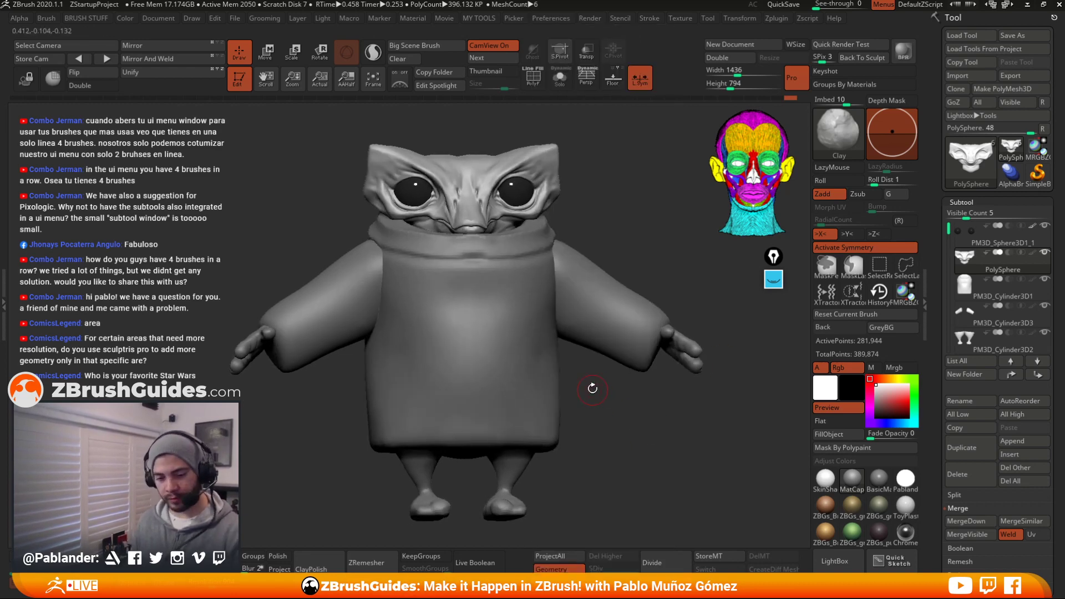
Make the coat's body the active subtool and isolate it with Solo
mouse_move(591, 387)
mouse_down()
mouse_move(604, 233)
mouse_move(595, 250)
mouse_up()
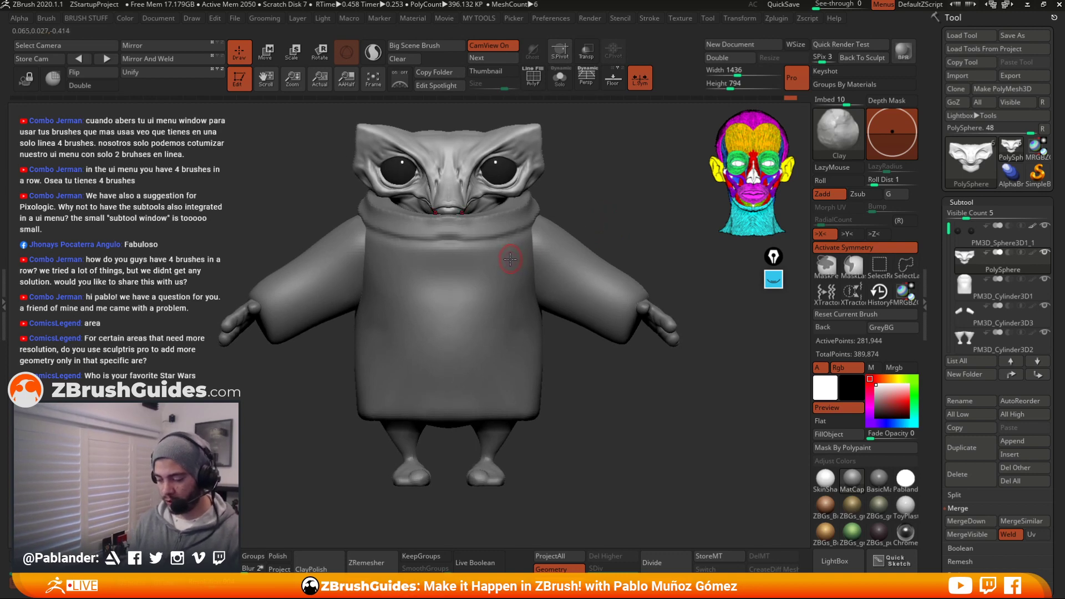
alt+click(515, 256)
key(alt+s)
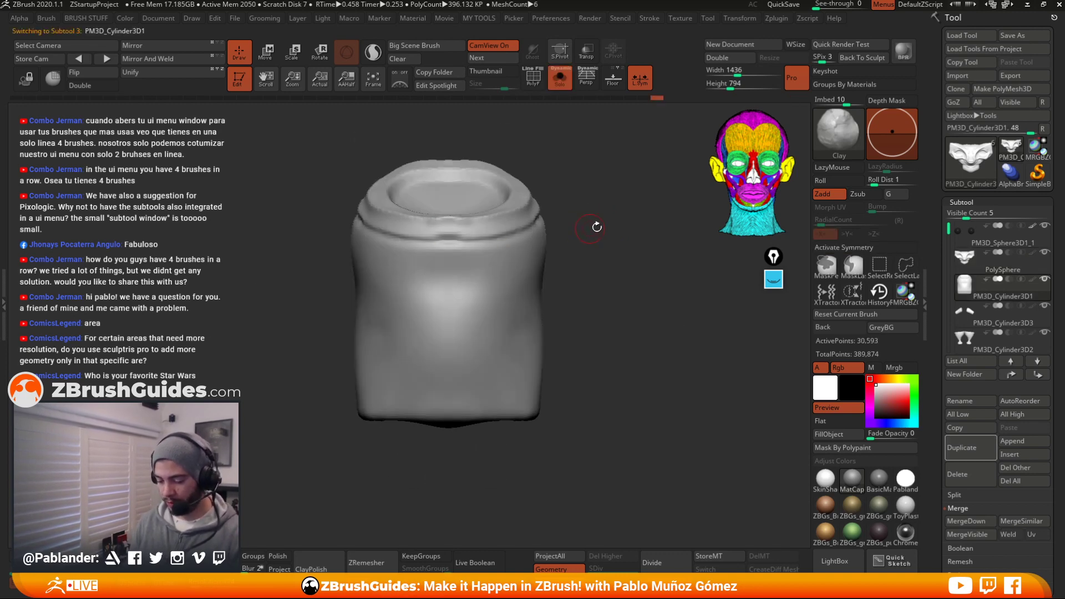
Choose the Topology brush and activate X symmetry for the coat's body
mouse_move(598, 228)
mouse_down()
mouse_move(596, 263)
mouse_move(561, 291)
mouse_up()
key(b)
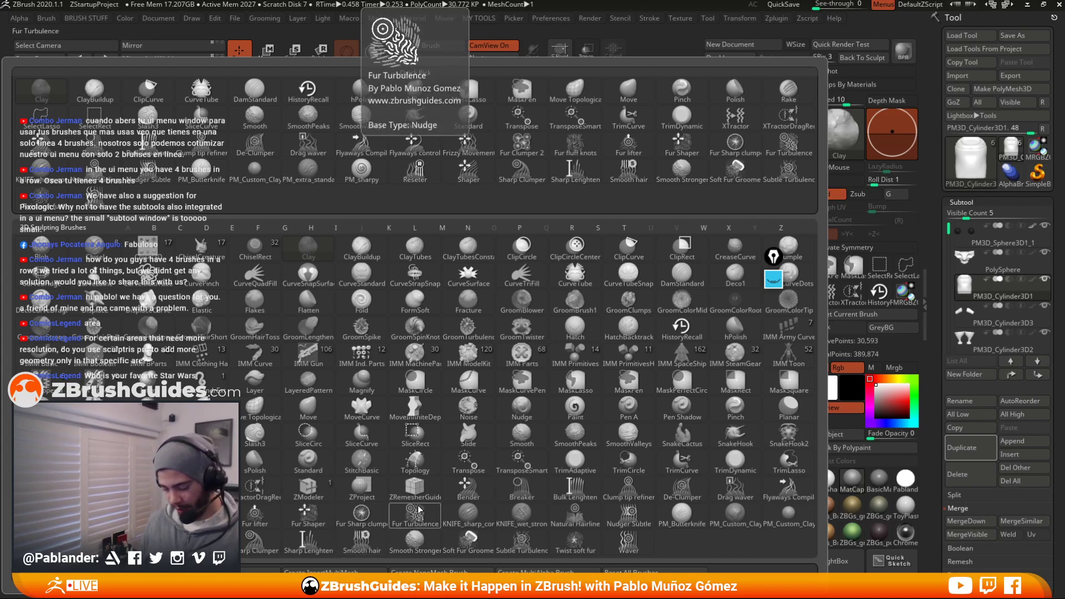
click(414, 460)
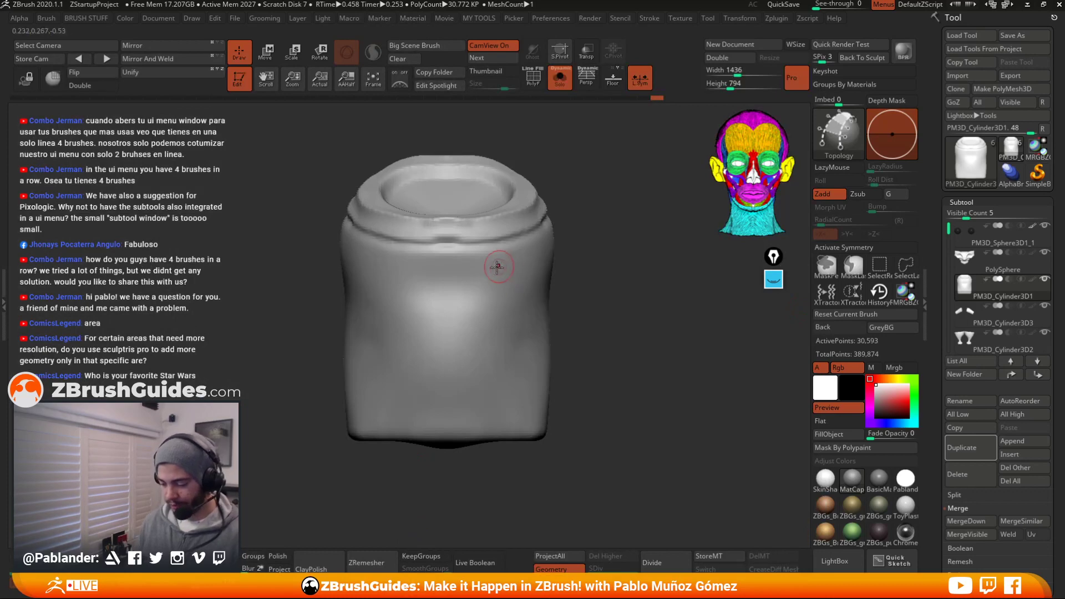
drag(583, 234, 448, 292)
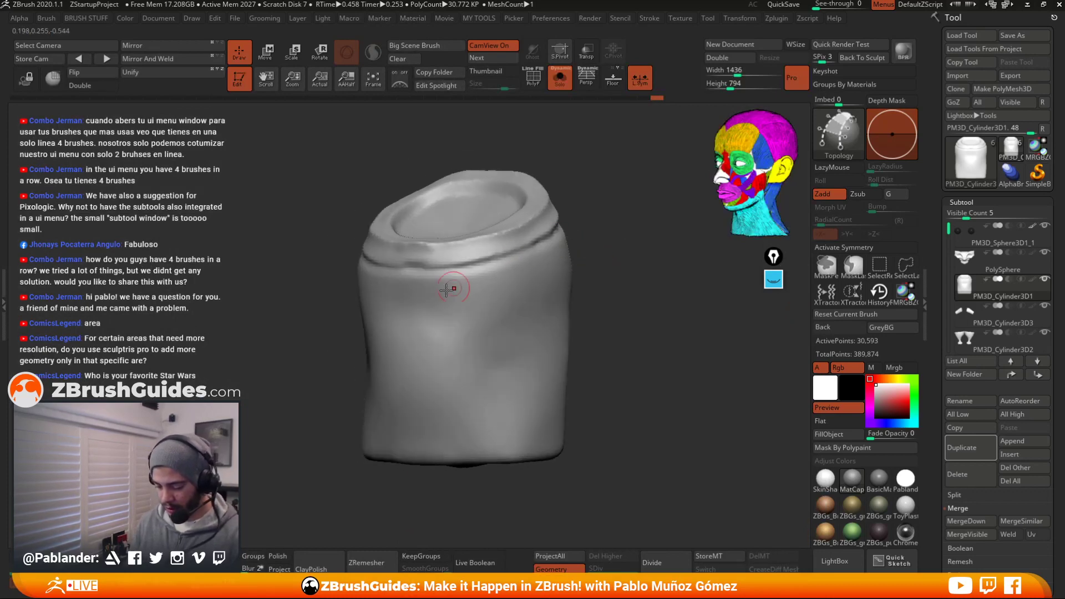
click(851, 247)
drag(697, 257, 675, 281)
drag(601, 303, 599, 297)
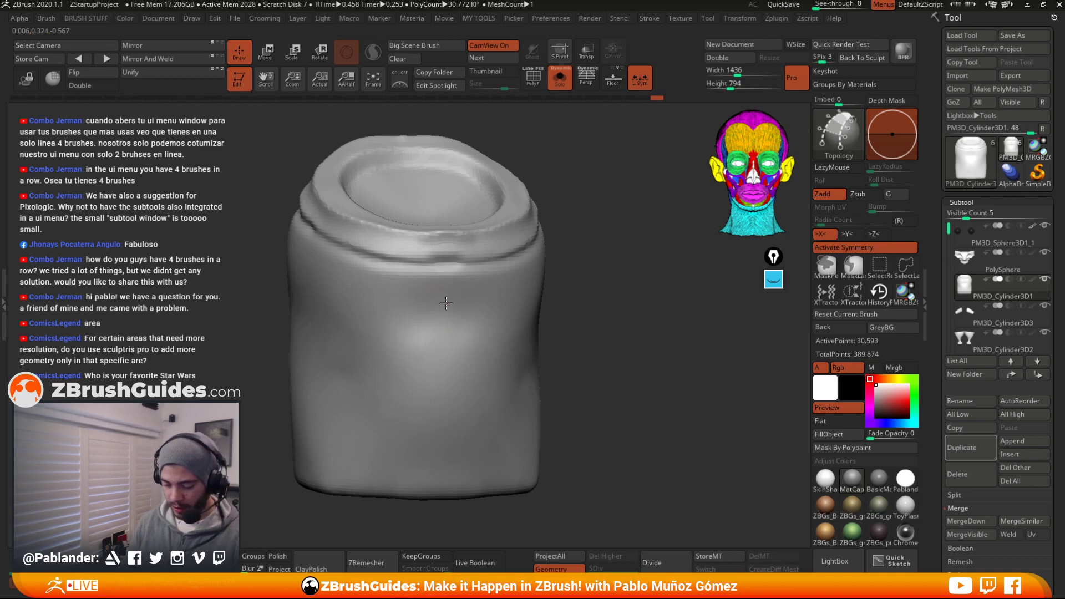
Draw a topology curve around the coat just below the rolled neck, from the front centre around to the back
mouse_move(447, 305)
mouse_down()
mouse_move(327, 244)
mouse_move(300, 210)
mouse_up()
mouse_move(560, 205)
mouse_down()
mouse_move(644, 222)
mouse_move(620, 284)
mouse_up()
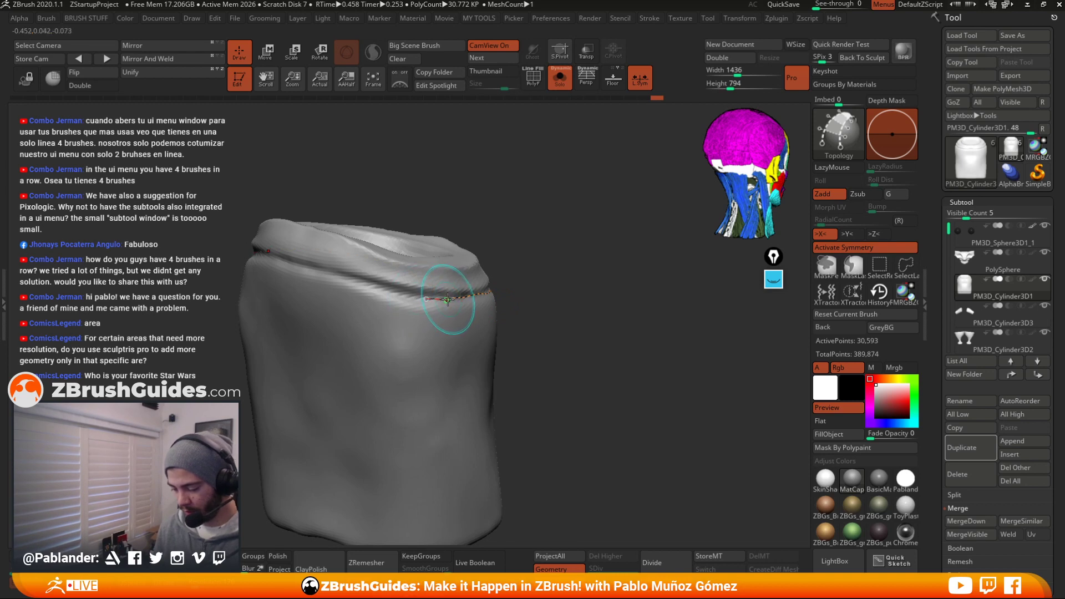
drag(419, 299, 321, 272)
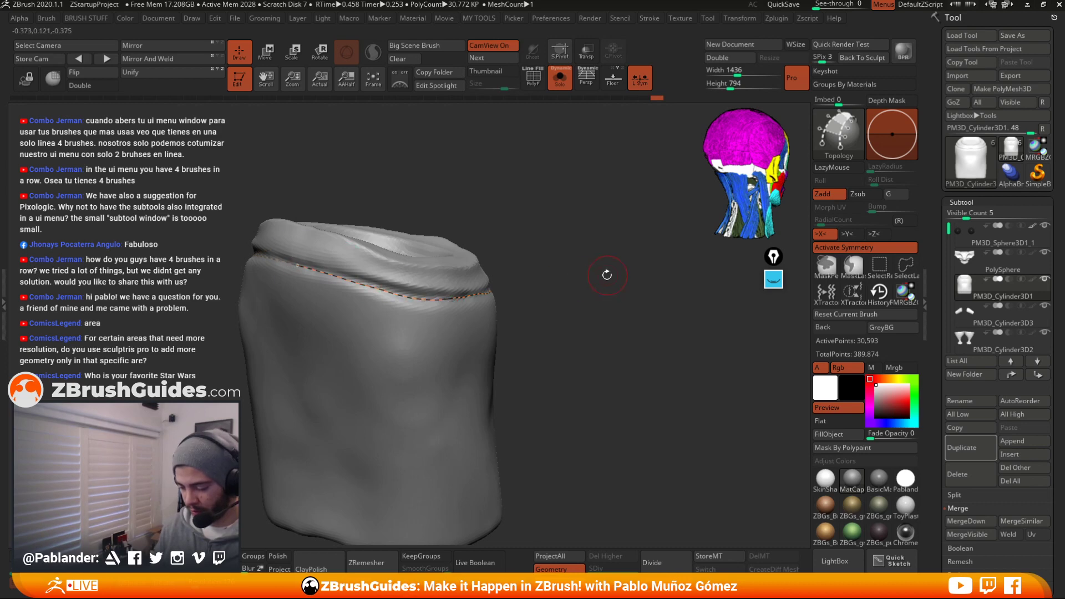
drag(607, 276, 612, 253)
drag(414, 415, 488, 361)
drag(596, 297, 571, 281)
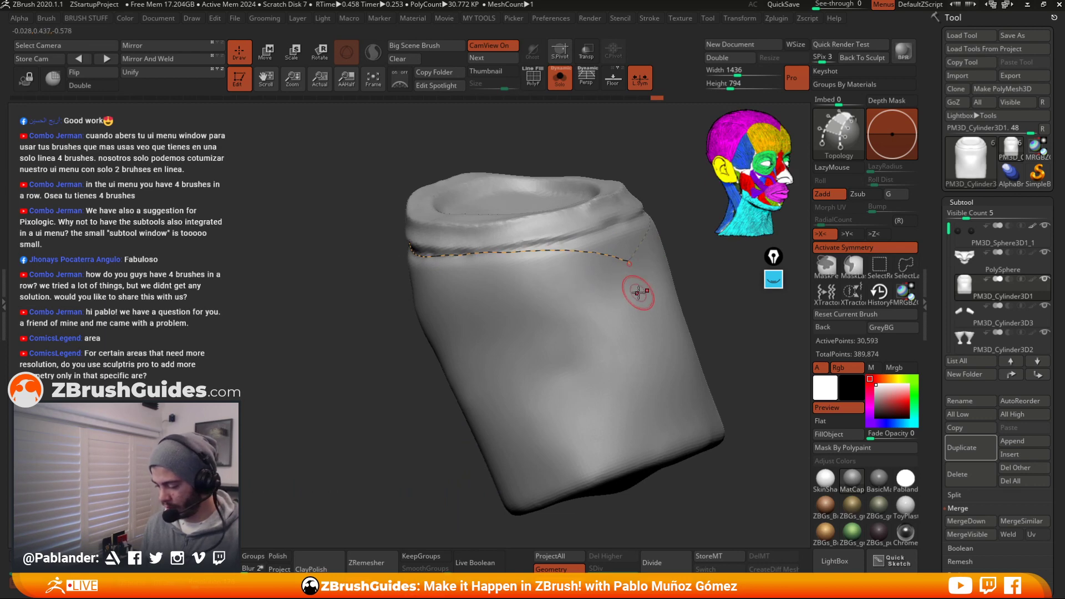
Draw a second topology curve parallel below the first, from front centre to back, and join both with a cross line at the front centre
drag(641, 289, 501, 287)
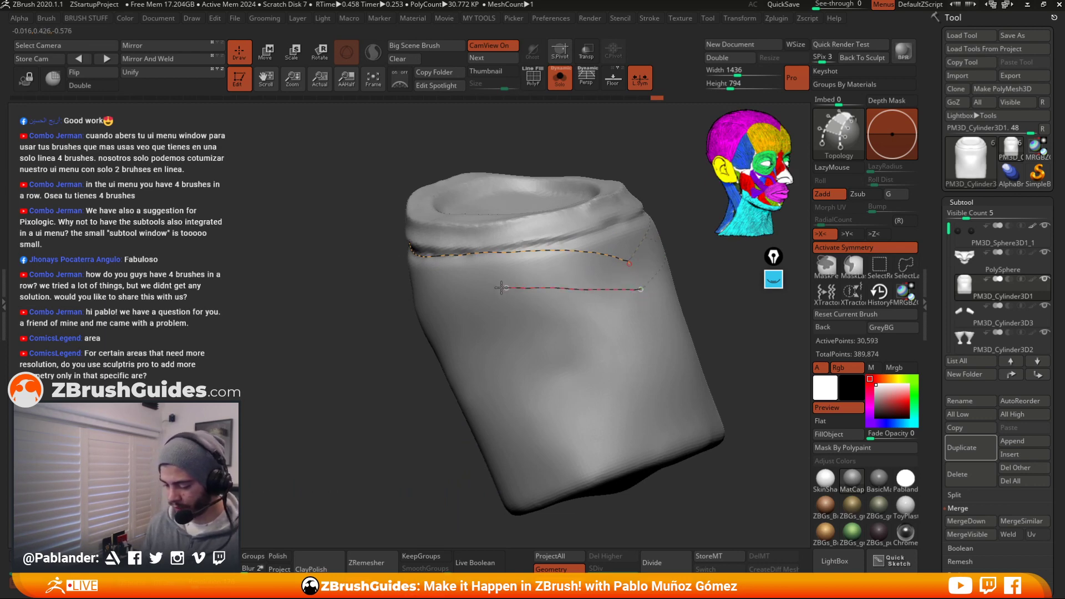
drag(434, 288, 426, 288)
mouse_move(340, 364)
mouse_down()
mouse_move(591, 272)
mouse_move(477, 259)
mouse_up()
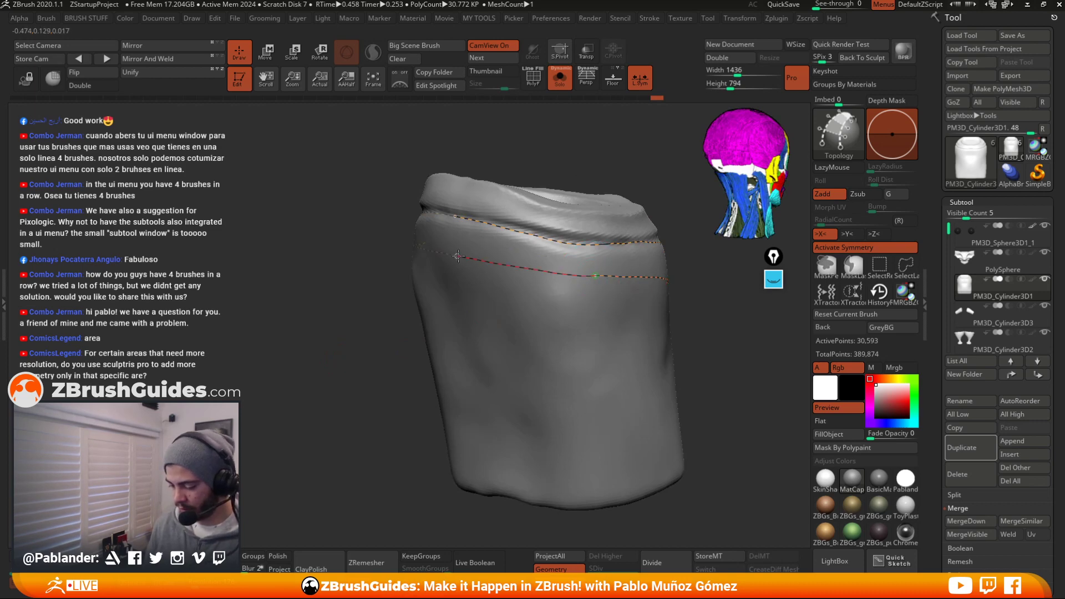
mouse_move(411, 302)
mouse_down()
mouse_move(333, 388)
mouse_move(463, 358)
mouse_move(240, 360)
mouse_move(688, 321)
mouse_up()
alt+drag(655, 374, 626, 321)
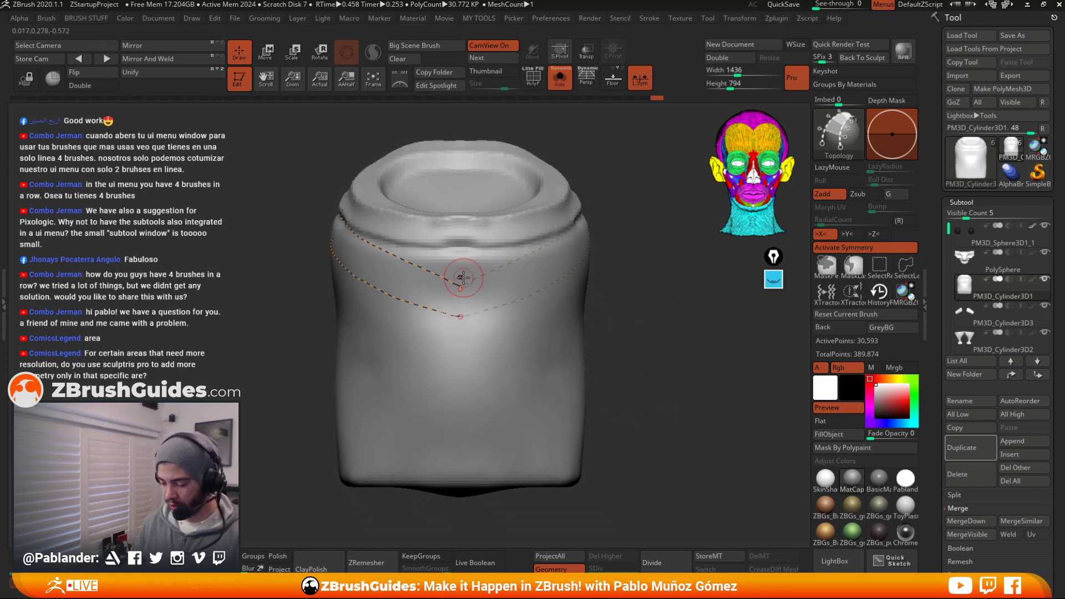
drag(461, 276, 460, 329)
Try to add cross lines between the two topology curves along the coat's left side, from the front towards the back
mouse_move(480, 267)
mouse_down()
mouse_move(496, 319)
mouse_move(523, 319)
mouse_up()
drag(527, 250, 553, 311)
mouse_move(654, 299)
mouse_down()
mouse_move(570, 265)
mouse_move(574, 302)
mouse_up()
mouse_move(579, 229)
mouse_down()
mouse_move(603, 298)
mouse_move(626, 288)
mouse_up()
drag(625, 206, 649, 267)
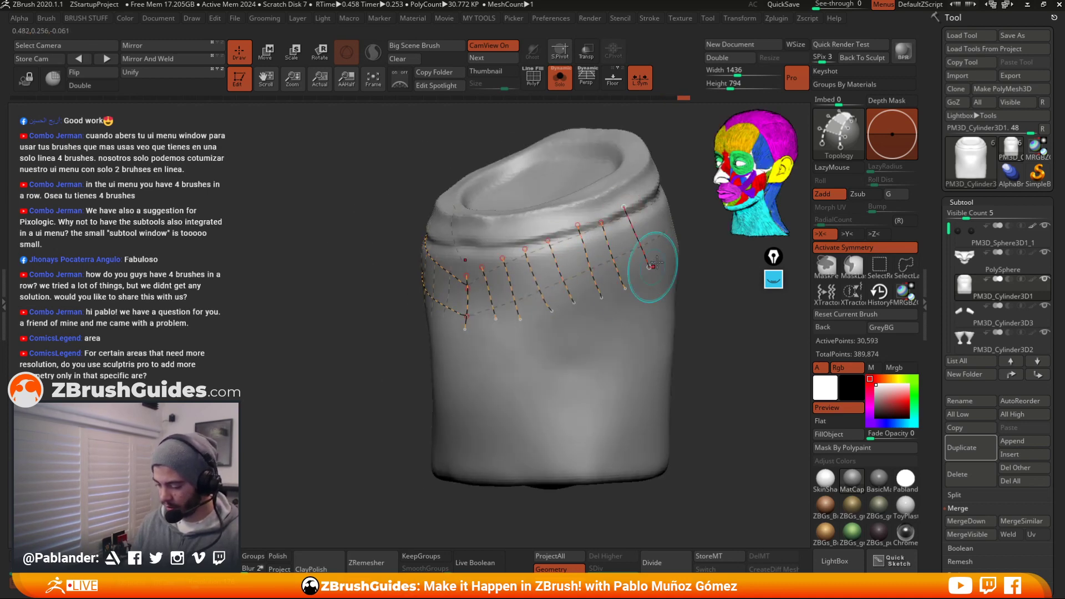
mouse_move(761, 265)
alt+mouse_down()
mouse_move(642, 290)
mouse_move(577, 282)
alt+mouse_up()
mouse_move(534, 215)
mouse_down()
mouse_move(558, 278)
mouse_move(582, 260)
mouse_up()
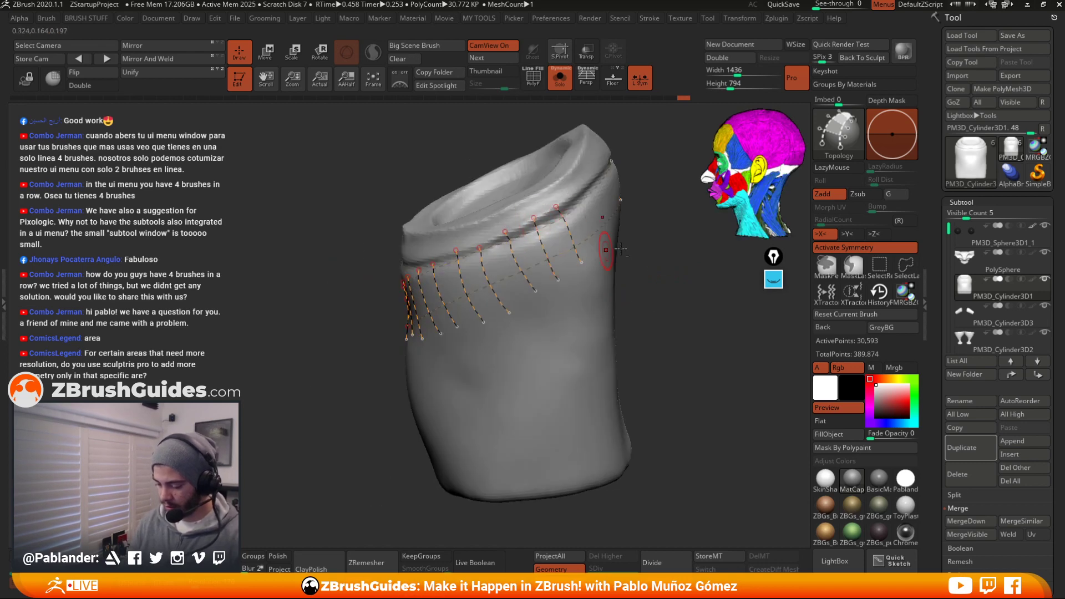
mouse_move(711, 256)
alt+mouse_down()
mouse_move(631, 286)
mouse_move(507, 238)
alt+mouse_up()
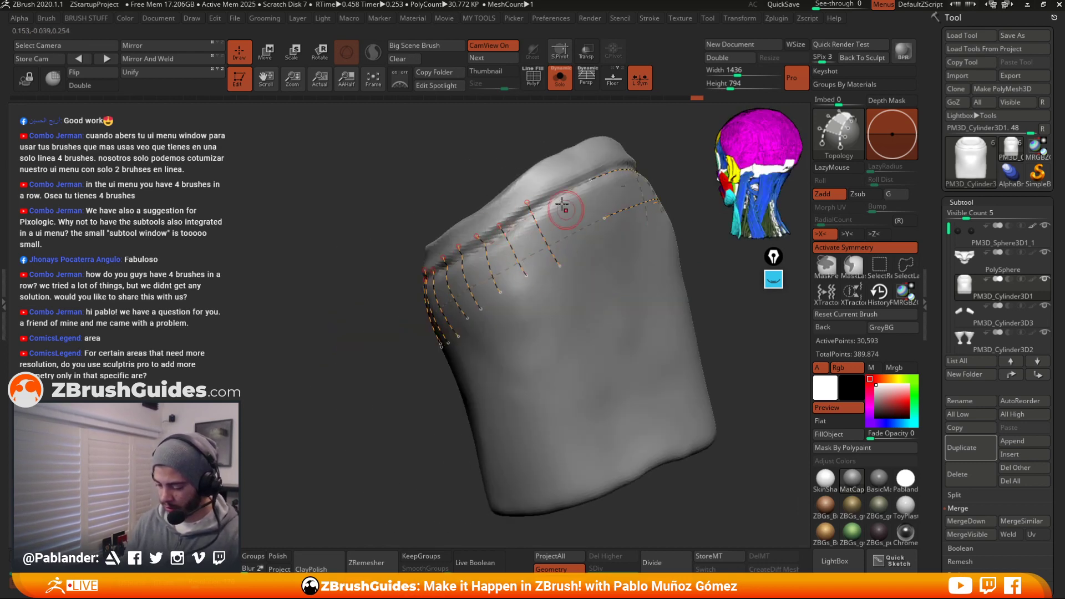
drag(587, 173, 612, 233)
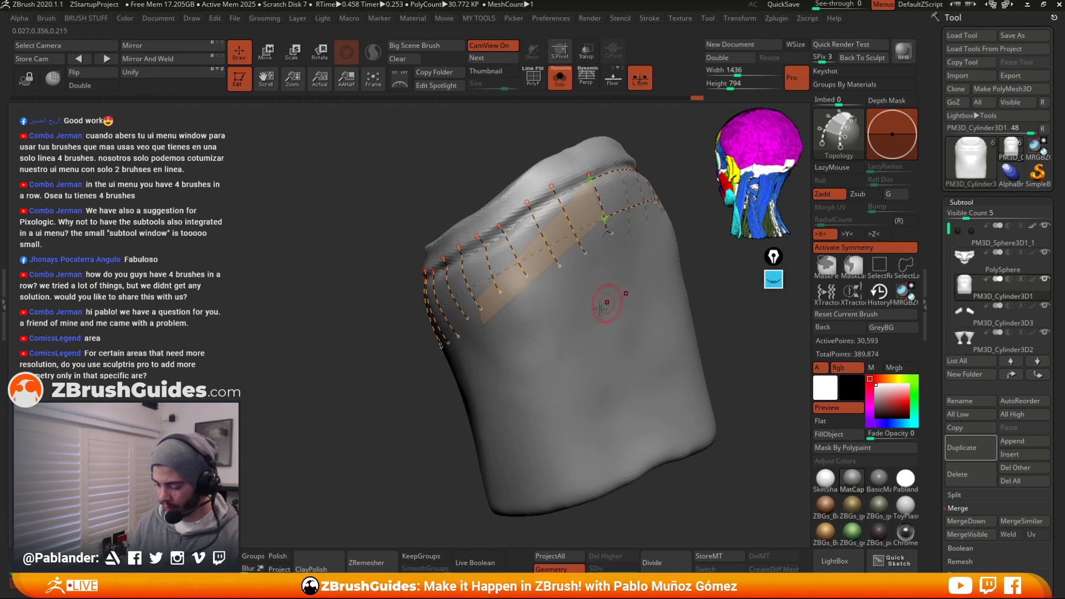
Draw evenly spaced cross lines between the two topology curves along the coat's right side, from the front centre to the shoulder
drag(400, 433, 544, 368)
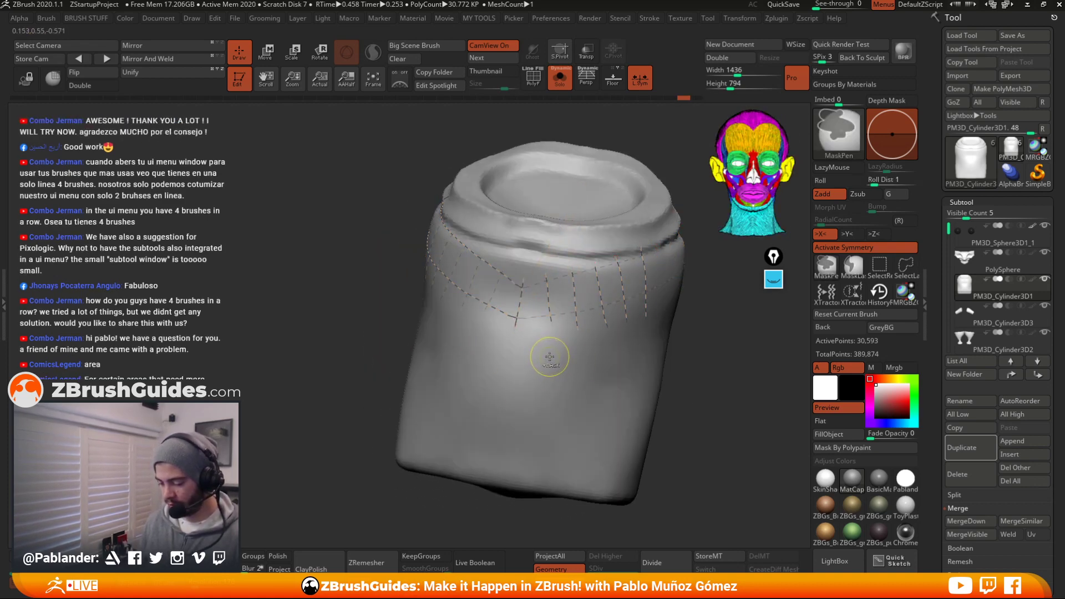
mouse_move(515, 330)
mouse_down()
mouse_move(512, 264)
mouse_move(493, 331)
mouse_up()
drag(353, 373, 401, 362)
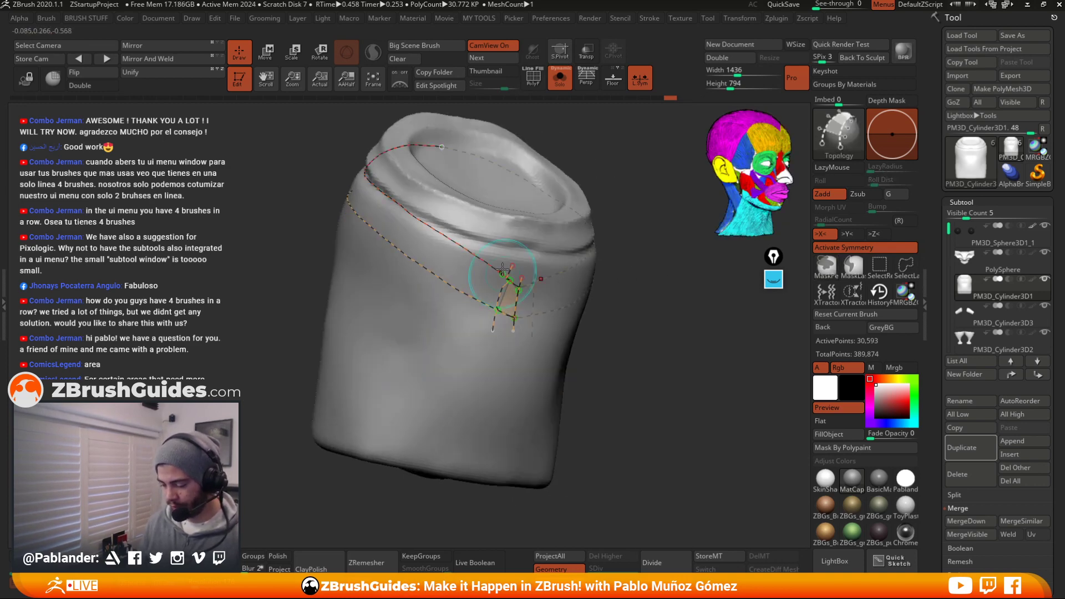
drag(502, 258, 476, 322)
mouse_move(488, 251)
mouse_down()
mouse_move(459, 314)
mouse_move(437, 313)
mouse_up()
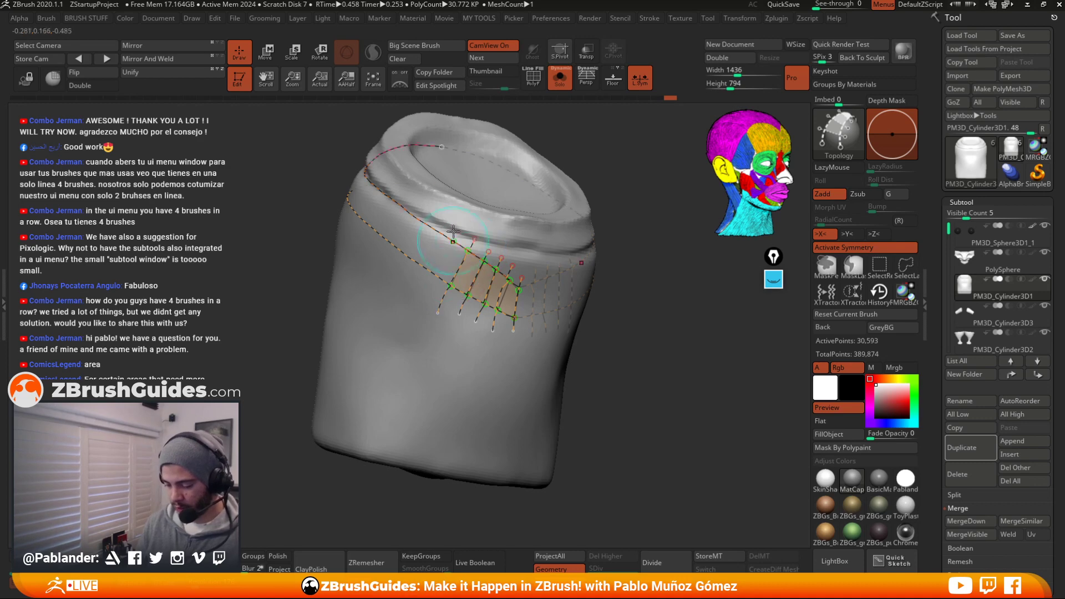
alt+drag(293, 328, 360, 339)
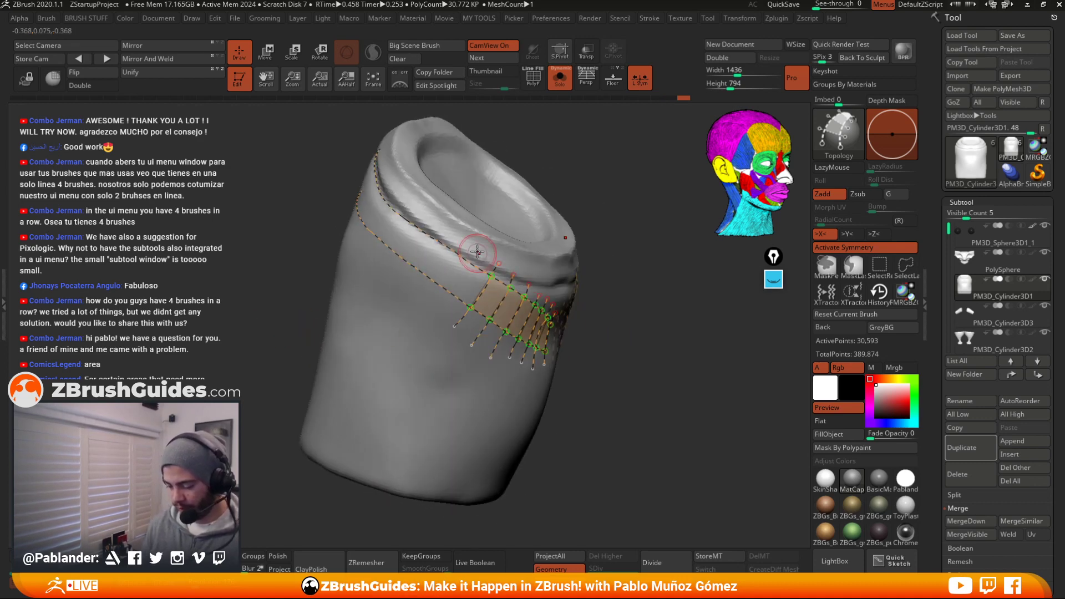
mouse_move(478, 251)
mouse_down()
mouse_move(439, 321)
mouse_move(424, 303)
mouse_up()
mouse_move(441, 229)
mouse_down()
mouse_move(401, 290)
mouse_move(391, 263)
mouse_up()
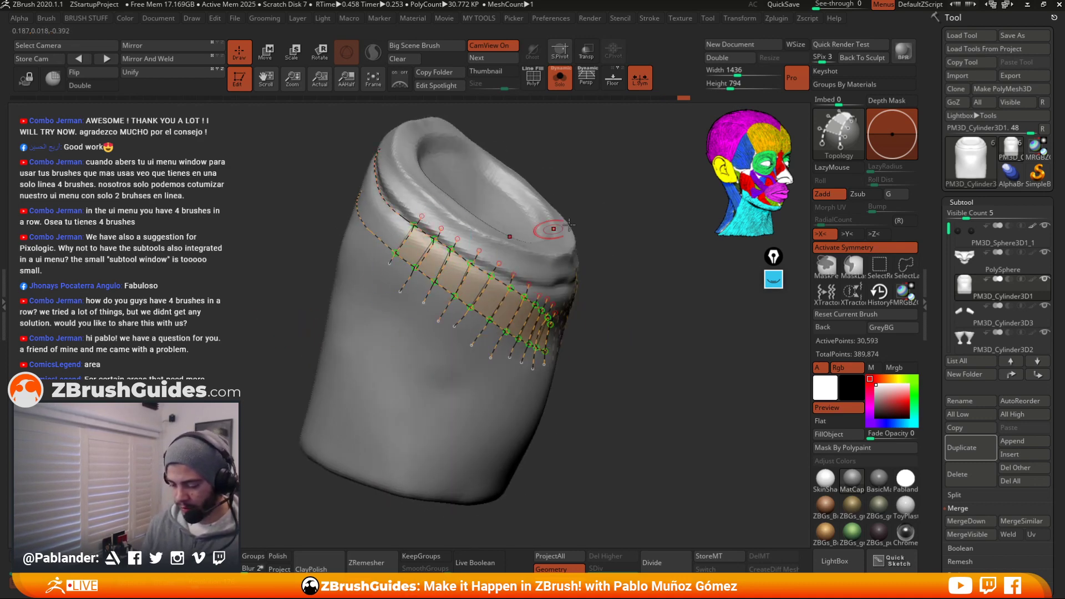
Continue the cross lines between the curves from the right shoulder towards the back centre, and undo the last stroke
mouse_move(569, 224)
mouse_down()
mouse_move(518, 193)
mouse_move(602, 240)
mouse_up()
drag(428, 267, 382, 322)
drag(414, 251, 359, 309)
drag(403, 232, 341, 287)
drag(387, 210, 329, 273)
drag(354, 192, 320, 225)
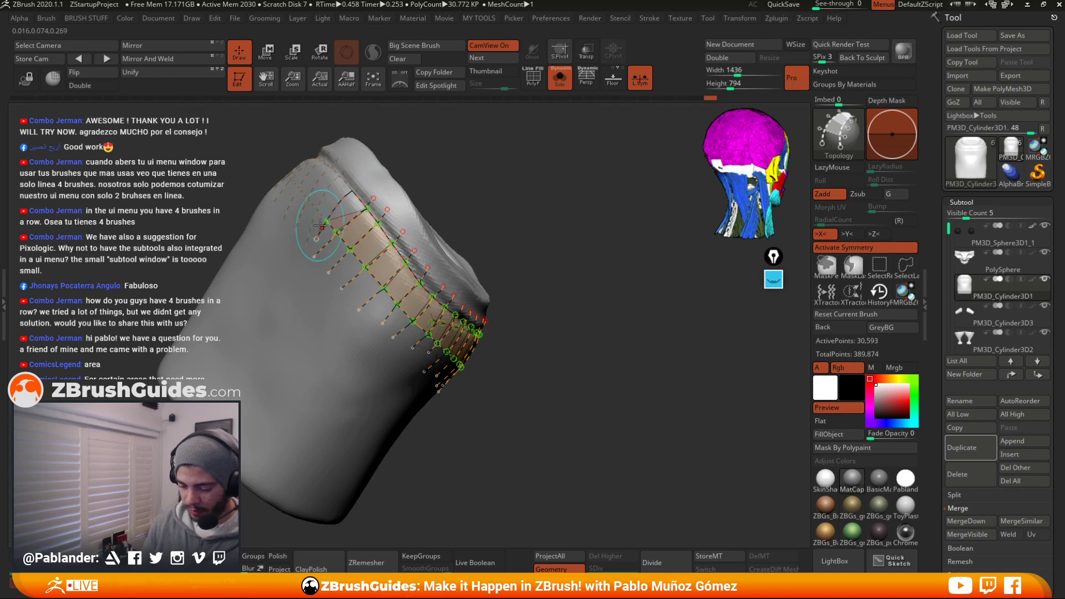
drag(576, 321, 593, 361)
key(ctrl+z)
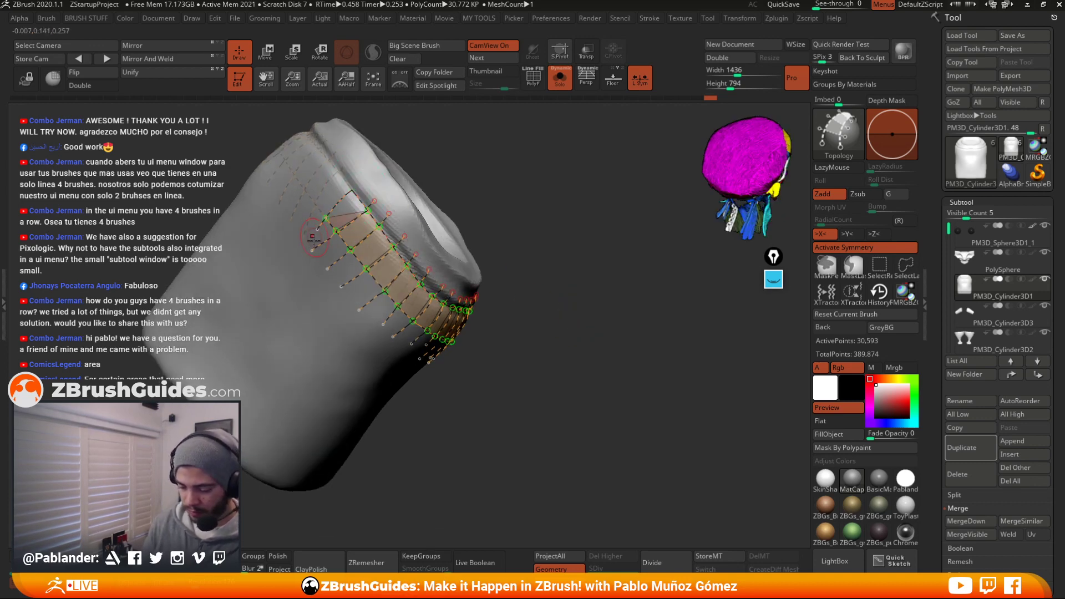
drag(574, 261, 612, 308)
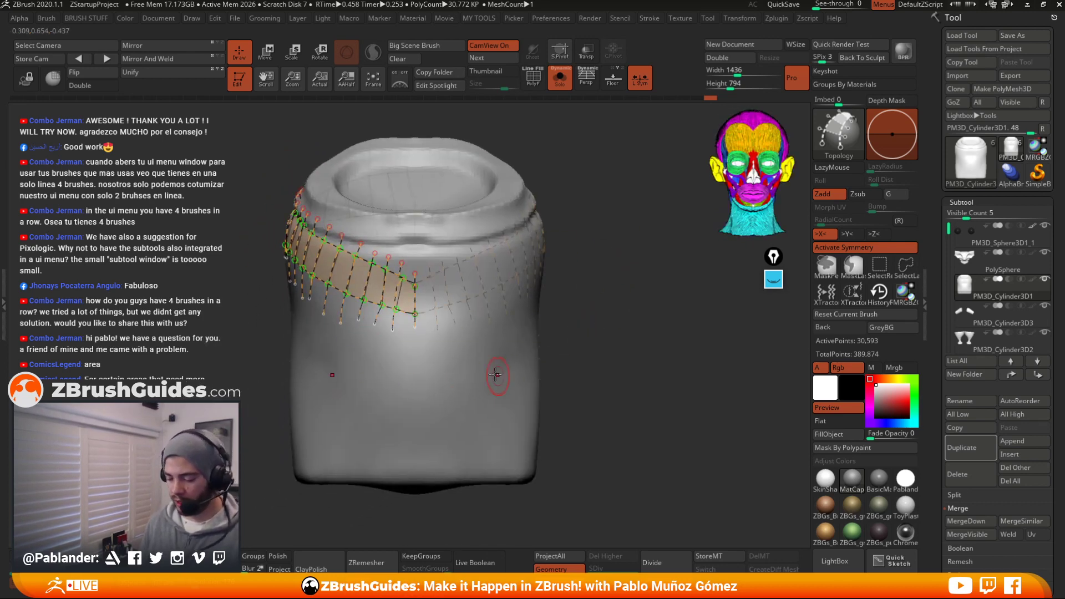
Build the polygon strip from the topology curves around the coat's neck and display the polyframe
click(447, 373)
mouse_move(602, 319)
mouse_down()
mouse_move(707, 327)
mouse_move(668, 333)
mouse_up()
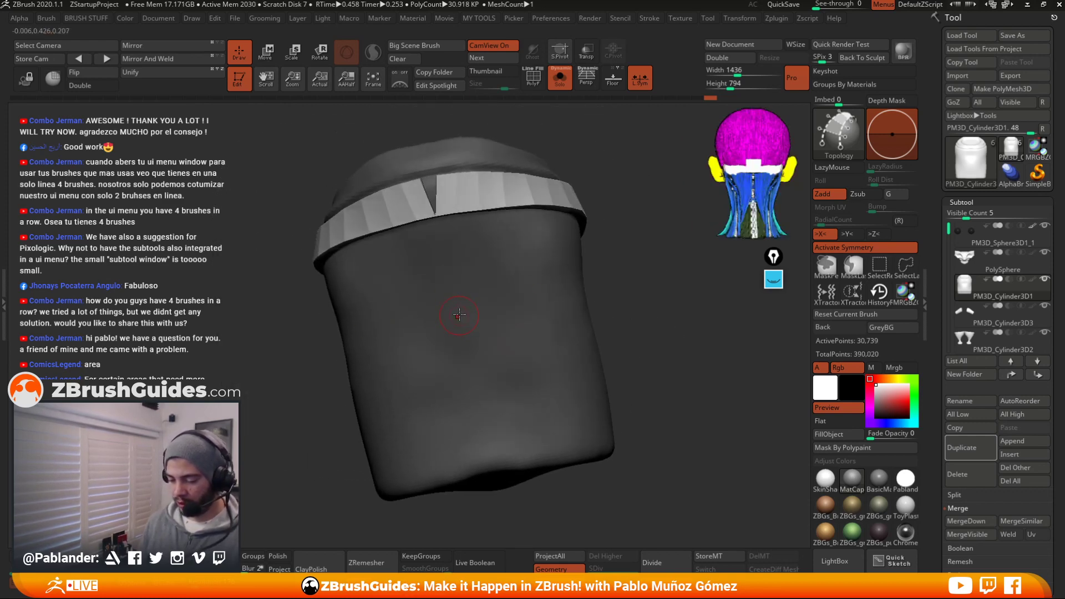
click(532, 82)
drag(621, 250, 597, 300)
Split the unmasked points into a separate subtool and select the new collar strip
key(space)
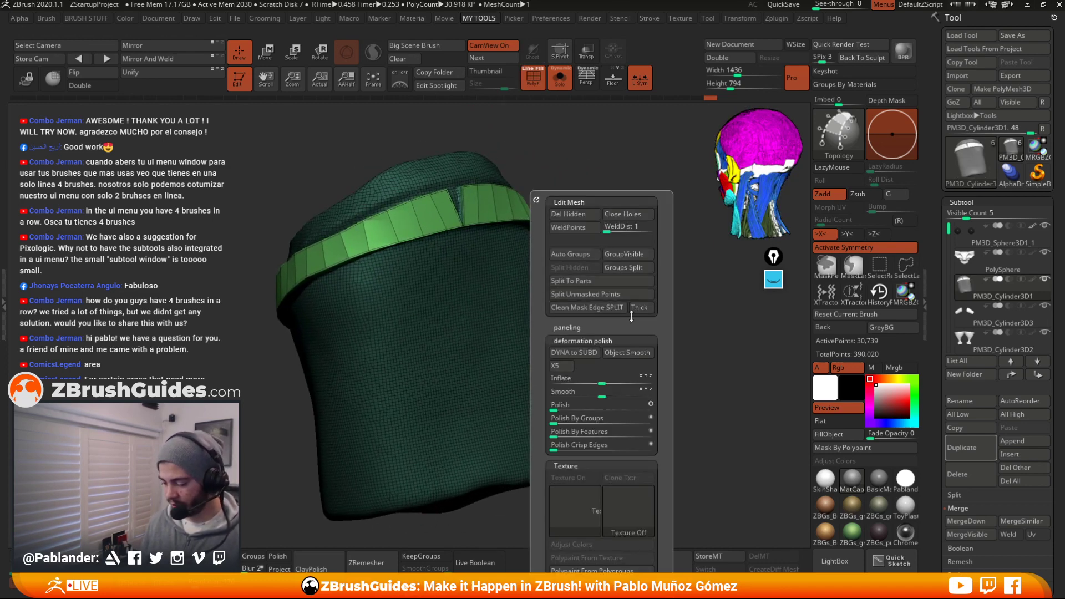
click(604, 294)
click(990, 314)
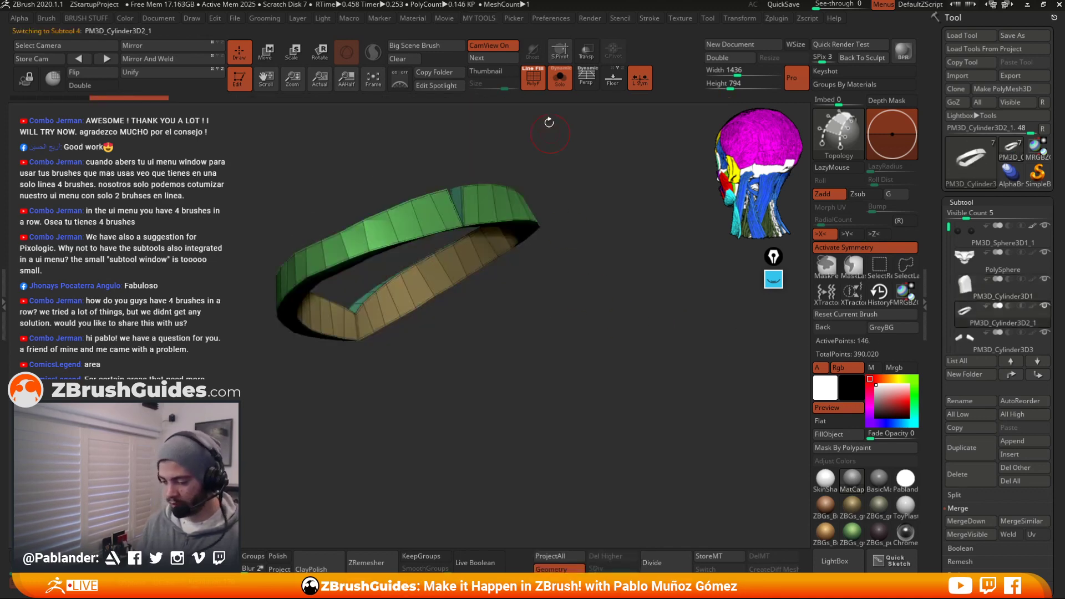
Show all subtools again and close the gap at the back centre of the collar strip with the Move brush
click(559, 78)
drag(596, 186, 539, 223)
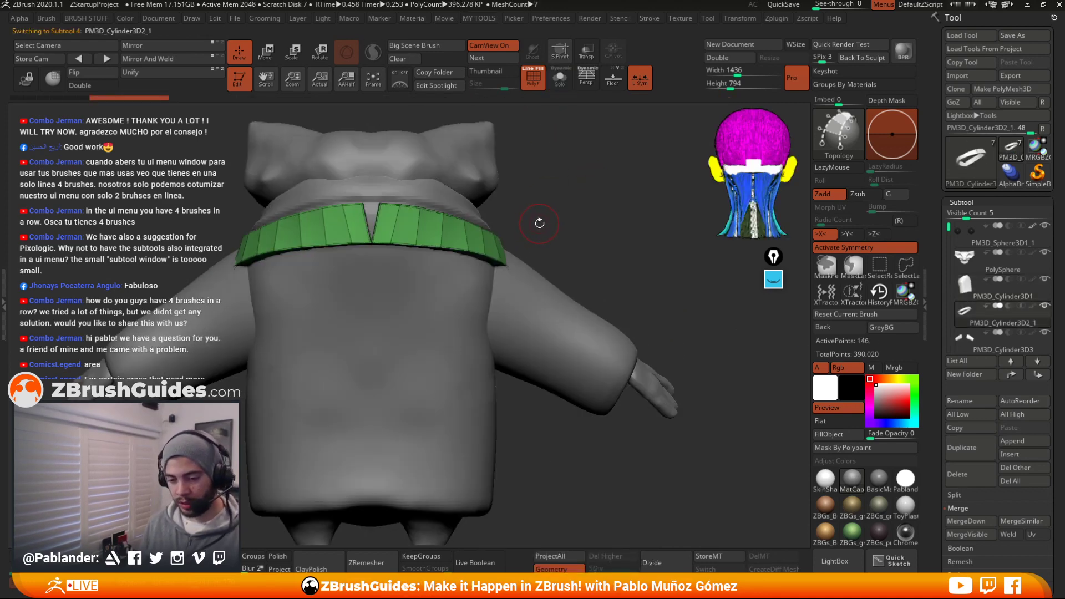
key(space)
click(515, 320)
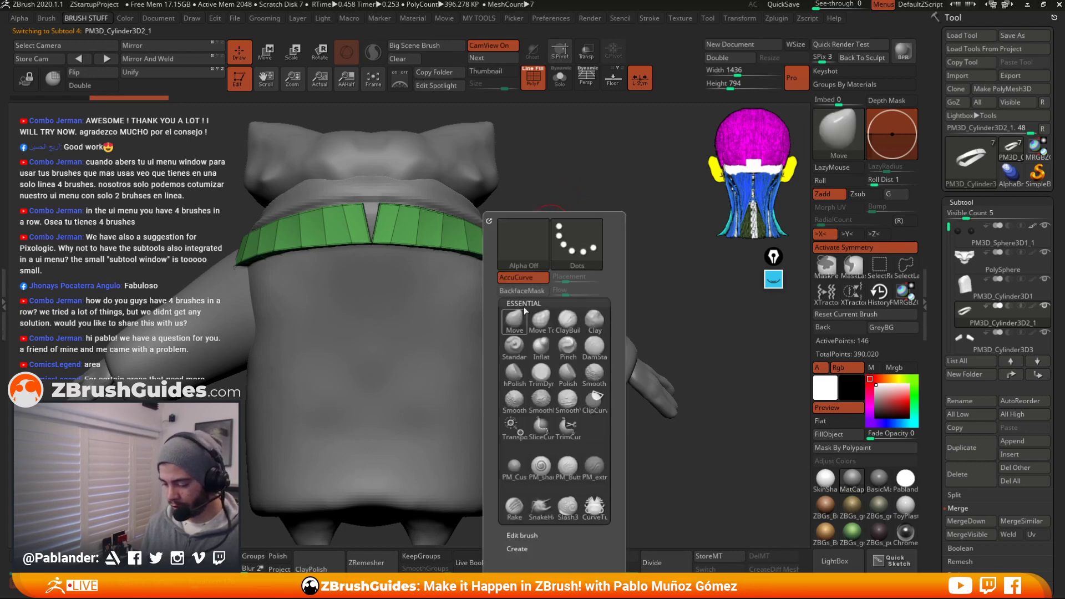
key(space)
drag(383, 205, 326, 204)
mouse_move(558, 191)
mouse_down()
mouse_move(559, 249)
mouse_move(559, 190)
mouse_move(587, 237)
mouse_move(626, 237)
mouse_up()
drag(421, 276, 418, 266)
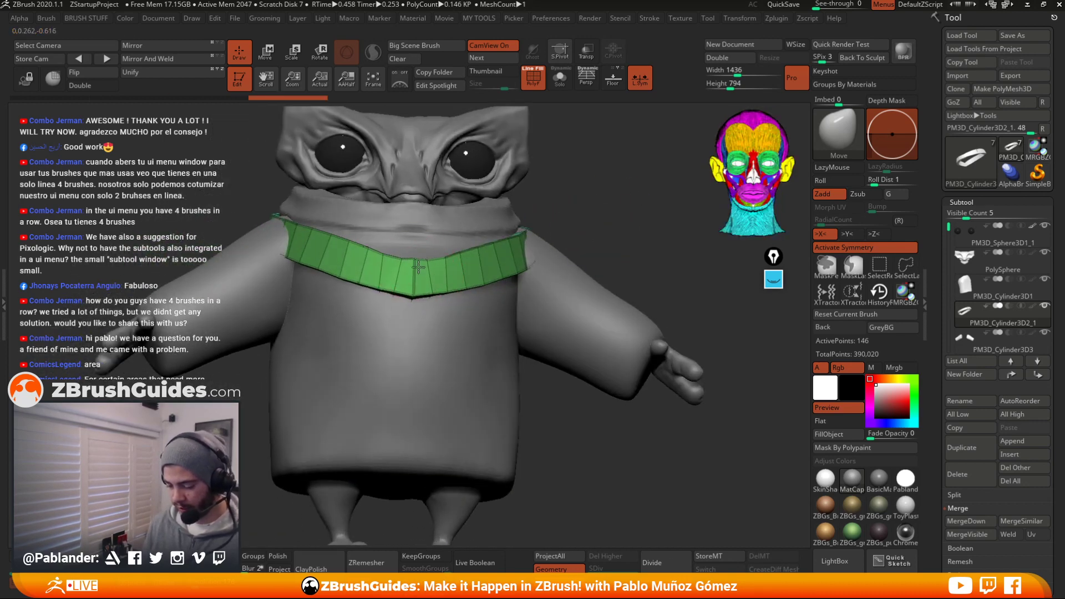
drag(594, 212, 178, 266)
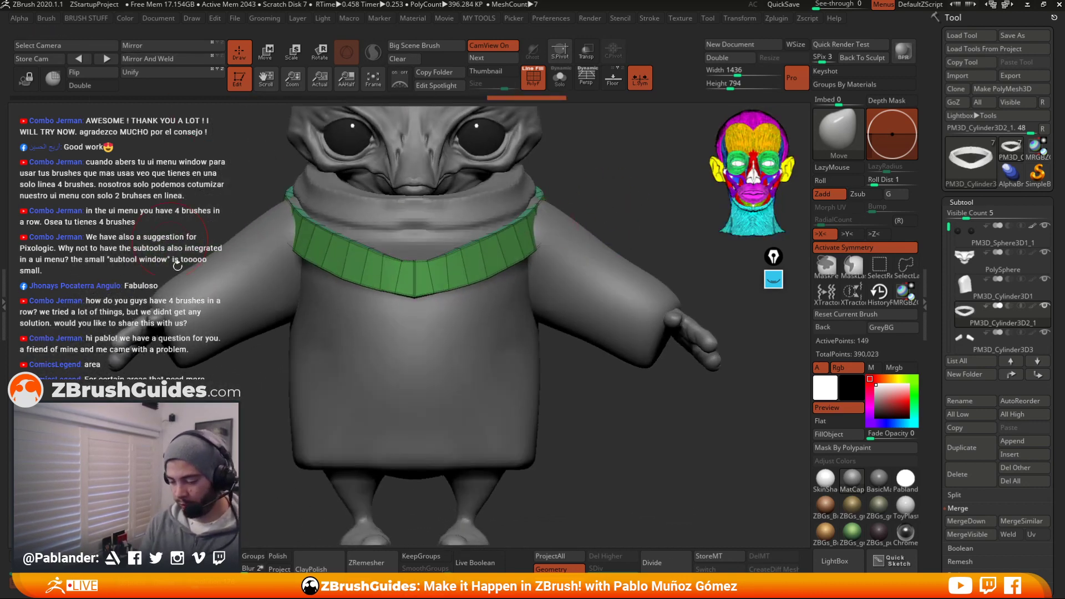
Reshape the collar strip with a larger Move brush so it fits around the neck and shoulders
key(space)
drag(543, 240, 546, 230)
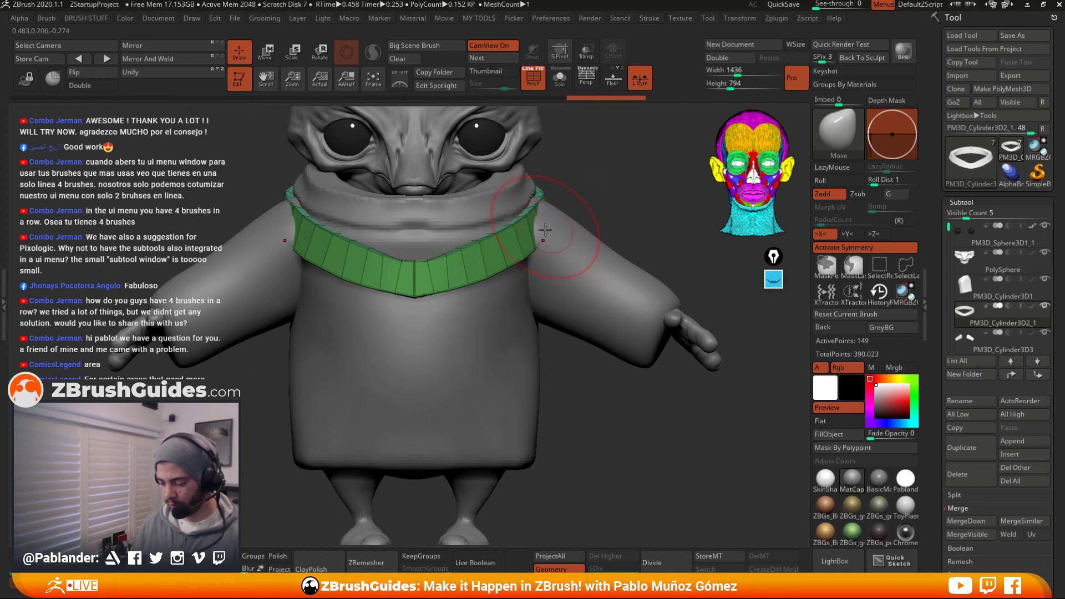
mouse_move(592, 195)
mouse_down()
mouse_move(577, 208)
mouse_move(584, 198)
mouse_move(583, 221)
mouse_move(610, 208)
mouse_move(625, 174)
mouse_up()
mouse_move(481, 254)
mouse_down()
mouse_move(487, 277)
mouse_move(454, 258)
mouse_move(421, 280)
mouse_up()
drag(311, 333, 444, 327)
mouse_move(476, 203)
mouse_down()
mouse_move(484, 183)
mouse_move(550, 183)
mouse_up()
drag(478, 263, 480, 270)
mouse_move(563, 187)
mouse_down()
mouse_move(534, 261)
mouse_move(544, 256)
mouse_up()
drag(423, 277, 478, 252)
Smooth the back centre of the collar strip, and make the sleeves the active subtool
mouse_move(607, 119)
alt+mouse_down()
mouse_move(606, 198)
mouse_move(592, 183)
mouse_move(499, 203)
alt+mouse_up()
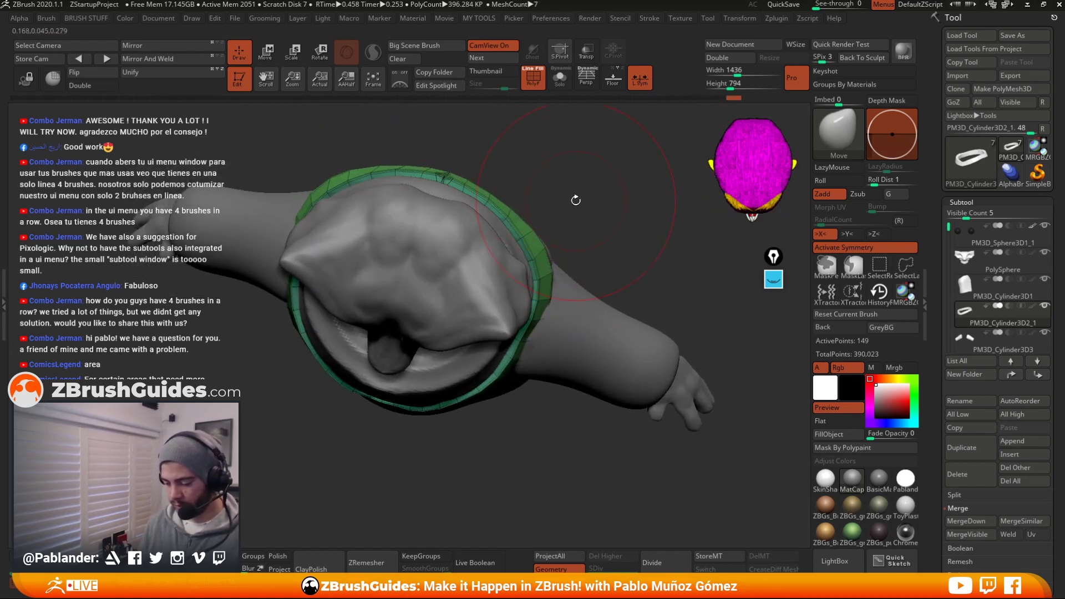
mouse_move(575, 200)
mouse_down()
mouse_move(621, 250)
mouse_move(569, 298)
mouse_up()
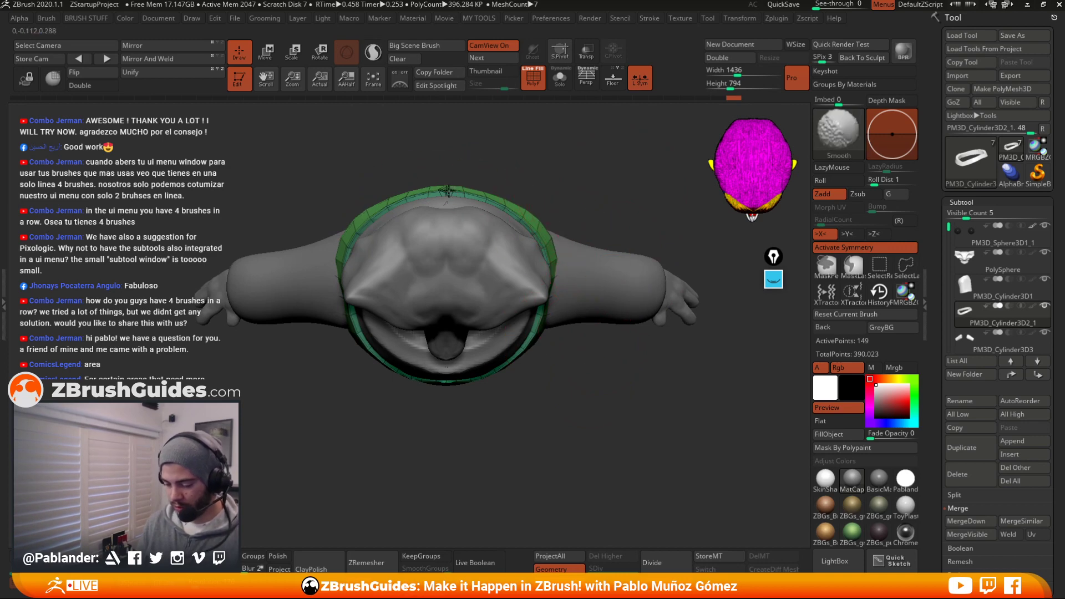
drag(537, 218, 559, 250)
alt+click(557, 229)
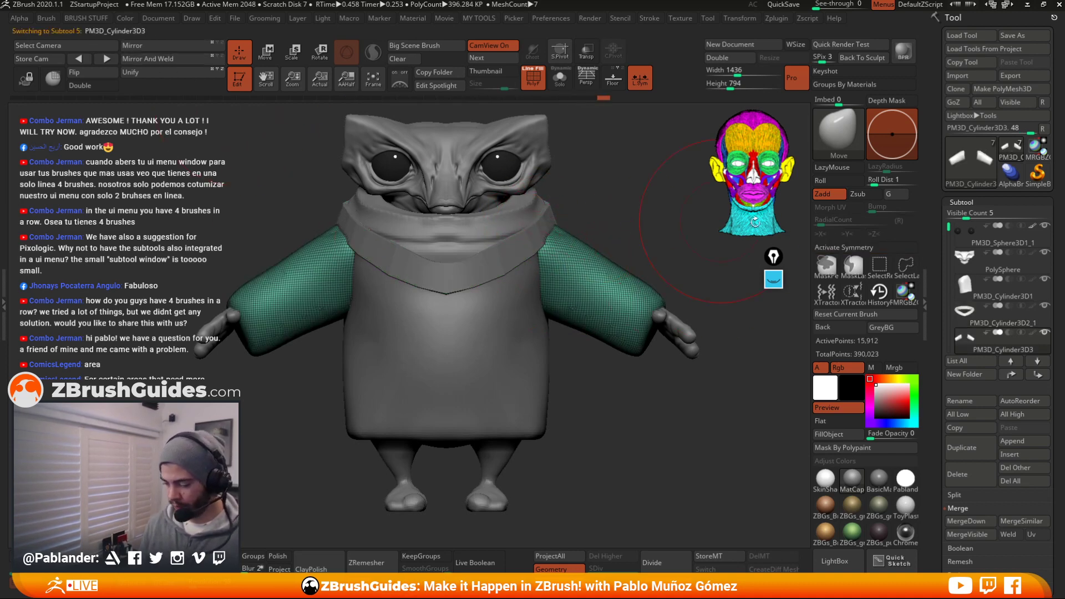
Turn on X symmetry and make the coat body the active subtool
key(x)
mouse_move(666, 244)
mouse_down()
mouse_move(582, 245)
mouse_move(630, 224)
mouse_up()
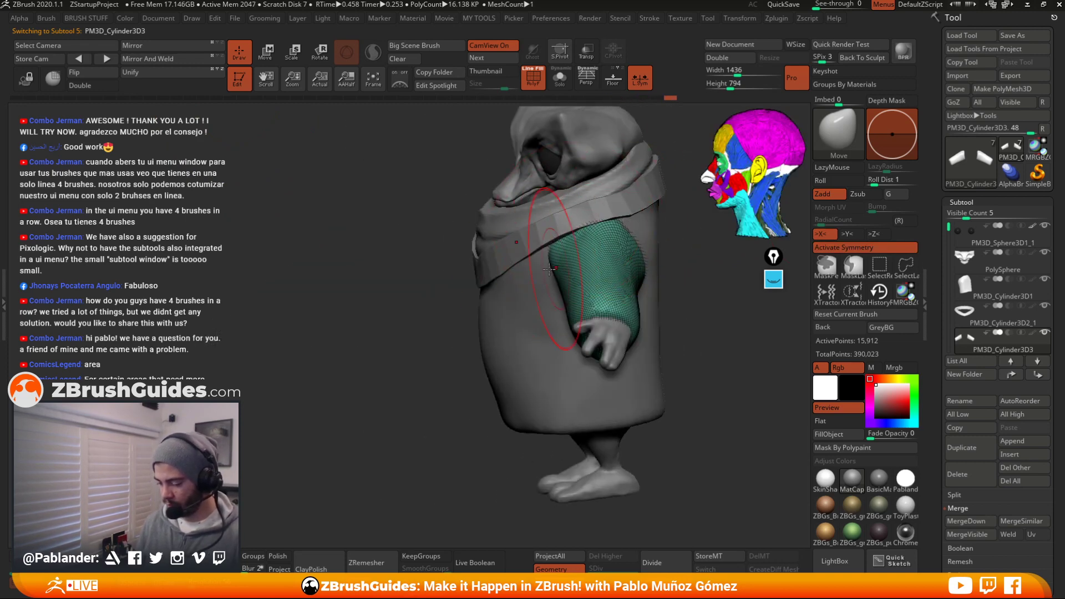
drag(428, 334, 505, 332)
alt+click(572, 225)
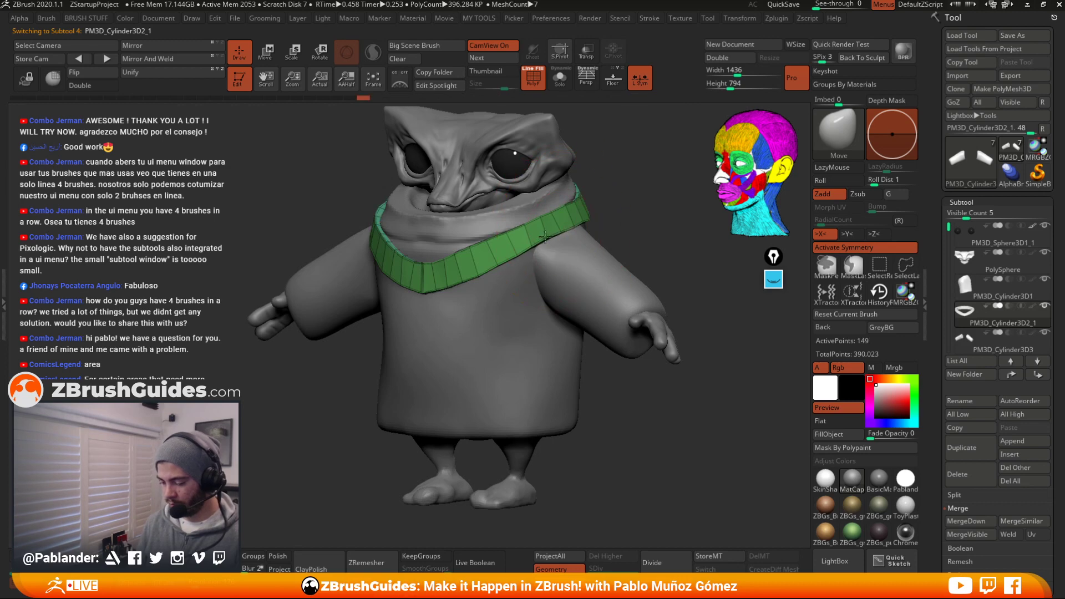
drag(597, 216, 649, 206)
alt+click(537, 198)
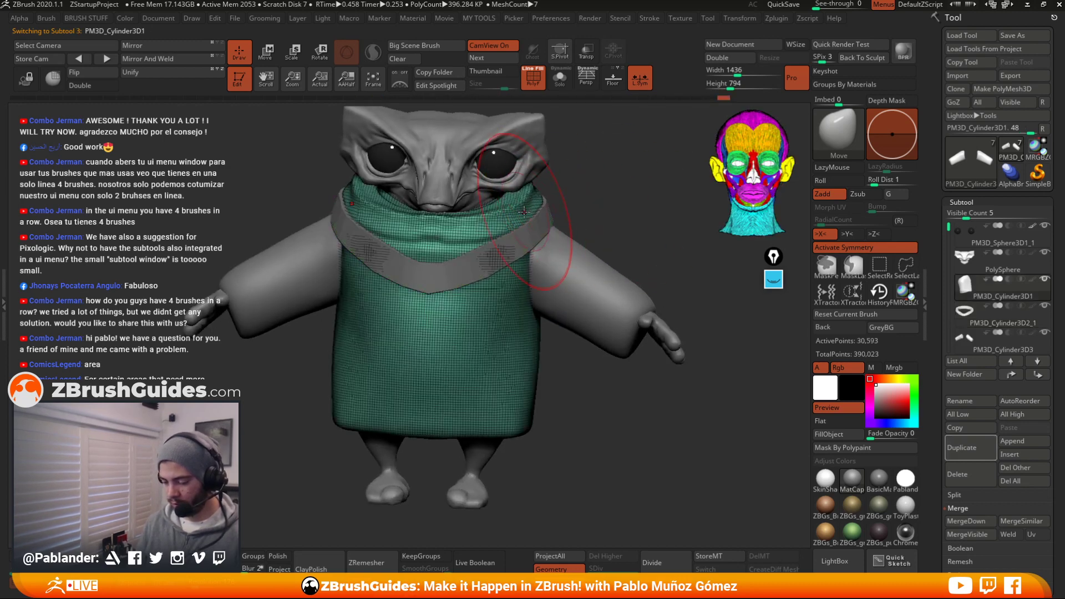
Pull the coat's neckline up and outward behind the head with the Move brush to form a tall raised collar
drag(520, 217, 502, 201)
mouse_move(682, 194)
mouse_down()
mouse_move(564, 147)
mouse_move(430, 212)
mouse_up()
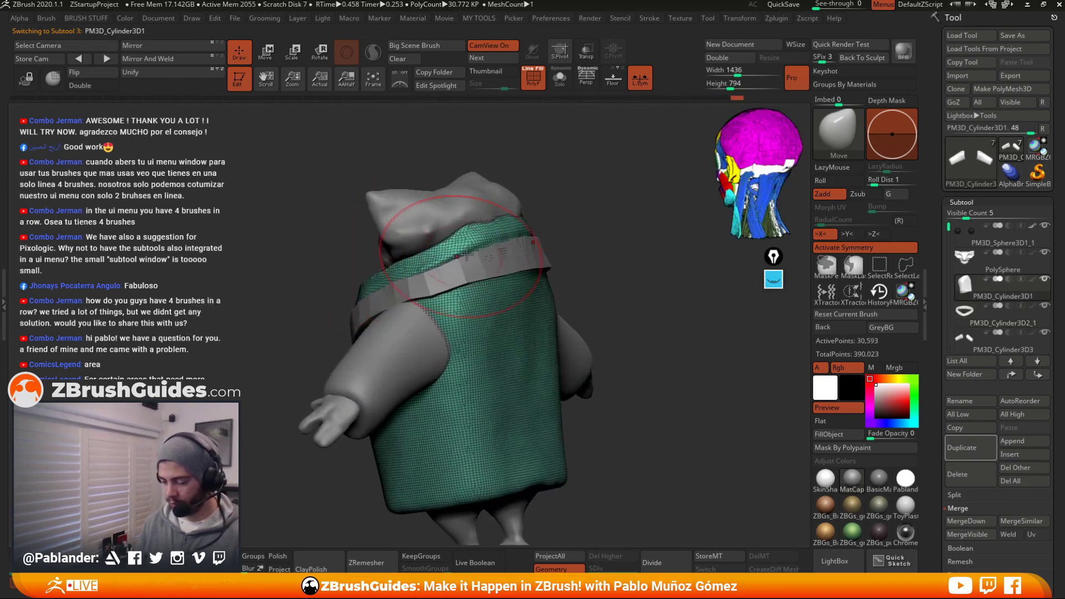
drag(494, 220, 503, 203)
mouse_move(616, 206)
mouse_down()
mouse_move(555, 221)
mouse_move(583, 204)
mouse_move(546, 204)
mouse_move(583, 192)
mouse_move(653, 198)
mouse_up()
drag(564, 195, 556, 176)
mouse_move(617, 194)
mouse_down()
mouse_move(656, 205)
mouse_move(730, 183)
mouse_move(707, 189)
mouse_up()
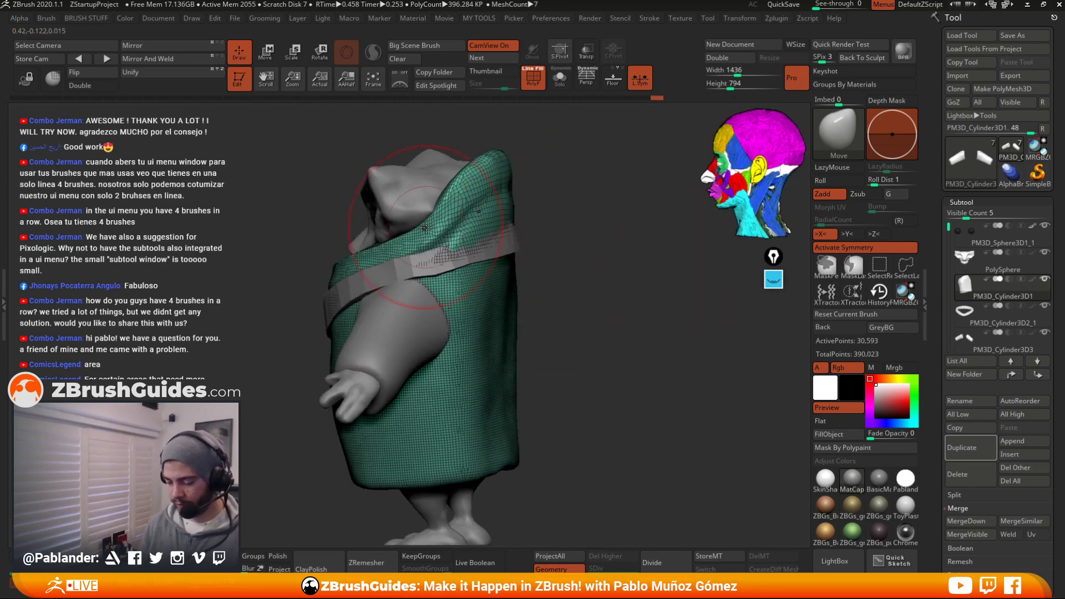
drag(533, 227, 538, 212)
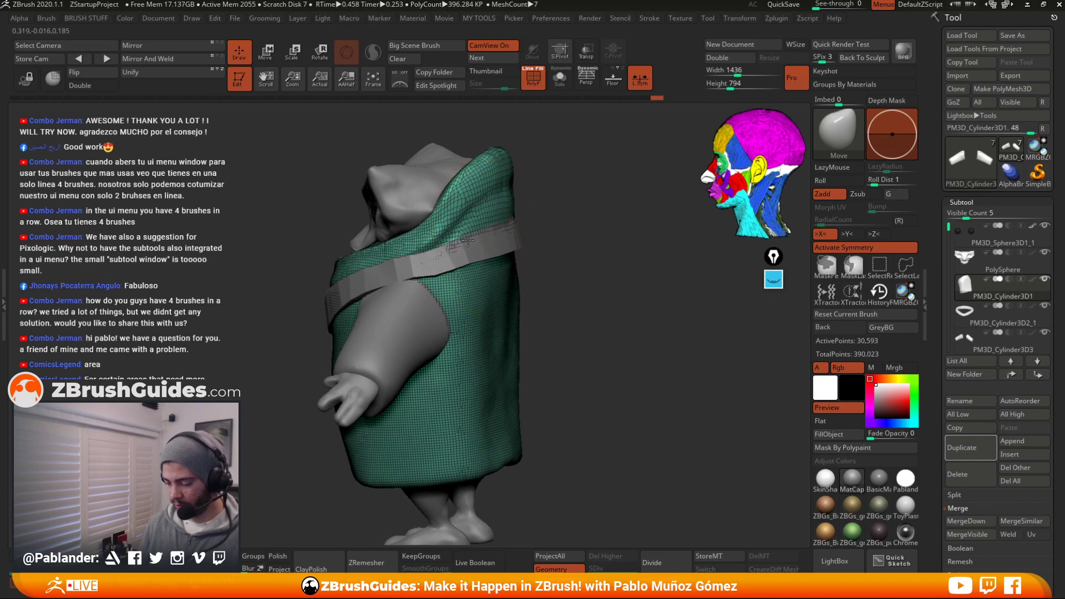
Select the collar band subtool, then isolate it briefly to examine its shape and topology
alt+click(504, 239)
drag(519, 247, 594, 269)
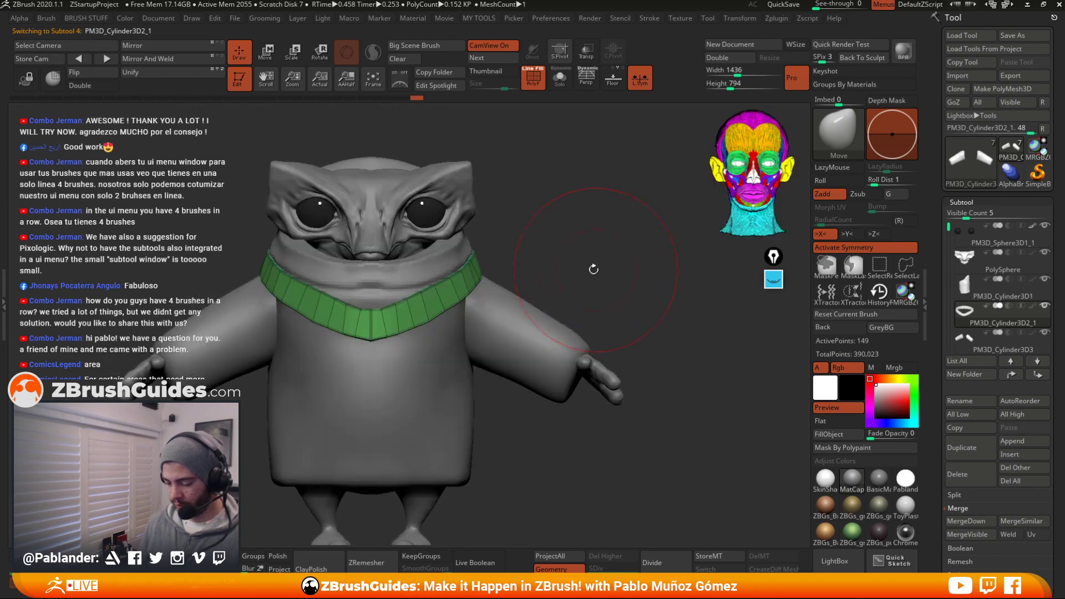
alt+drag(502, 257, 545, 218)
alt+drag(549, 385, 544, 361)
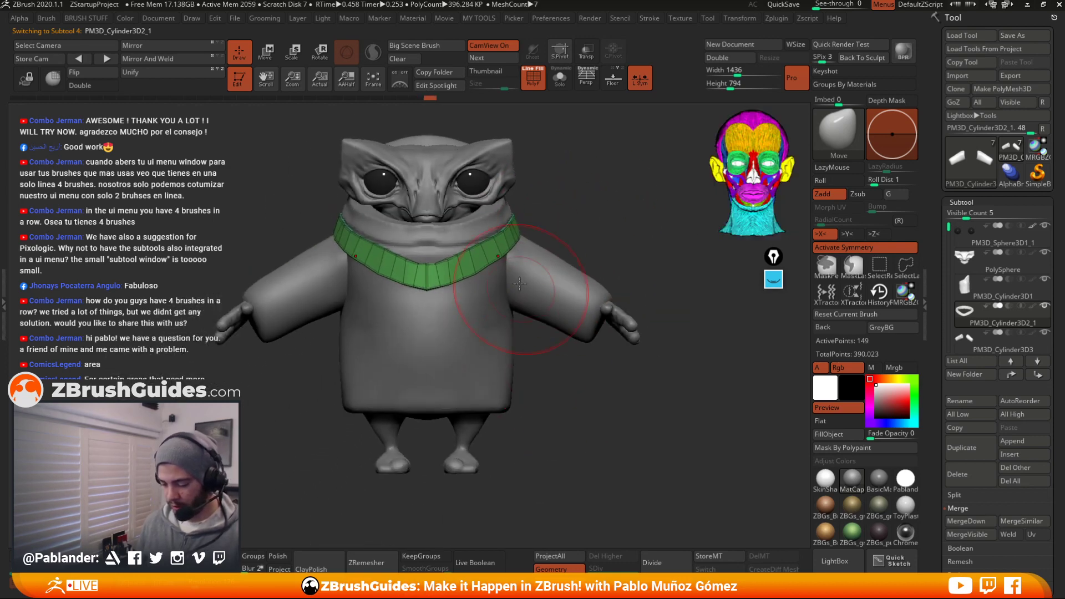
key(space)
drag(522, 273, 509, 273)
alt+drag(599, 226, 404, 389)
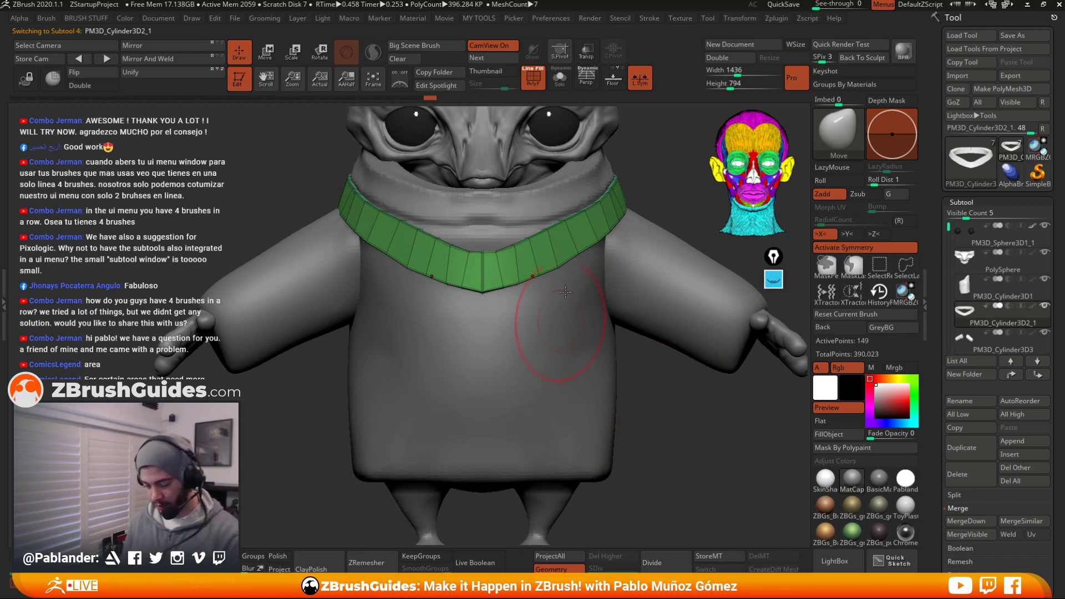
alt+right_drag(584, 252, 557, 269)
key(shift+s)
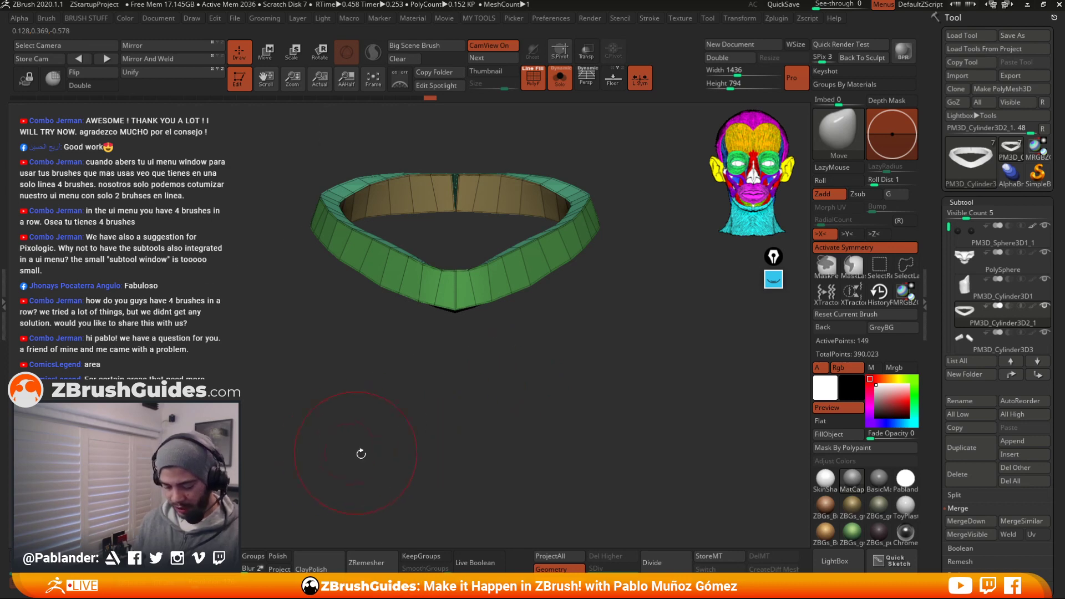
key(shift+s)
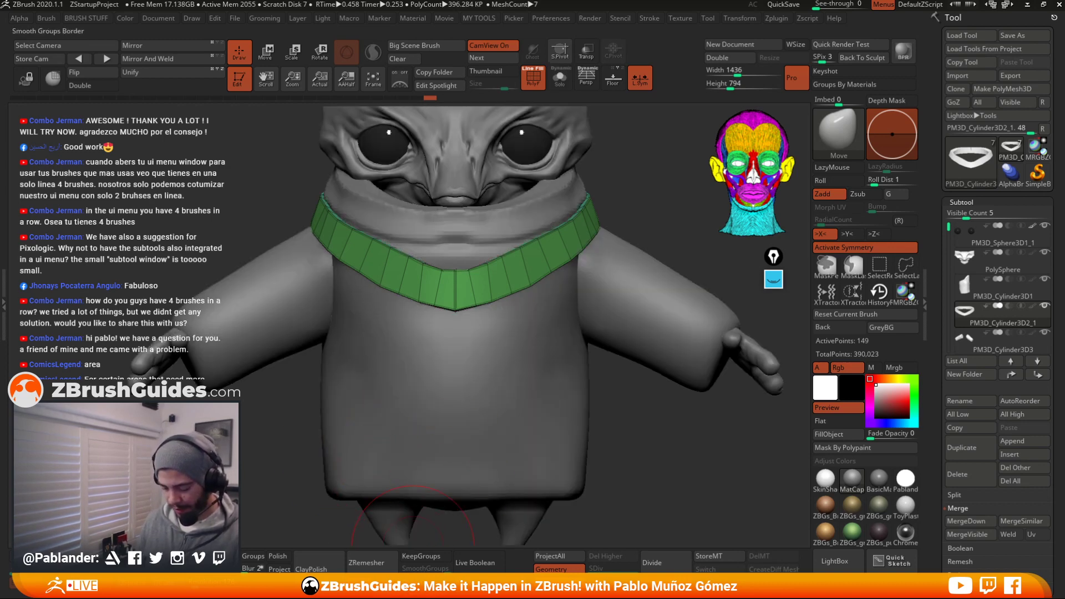
Enable KeepGroups, try a ZRemesher pass on the collar band, and undo the remesh
click(422, 555)
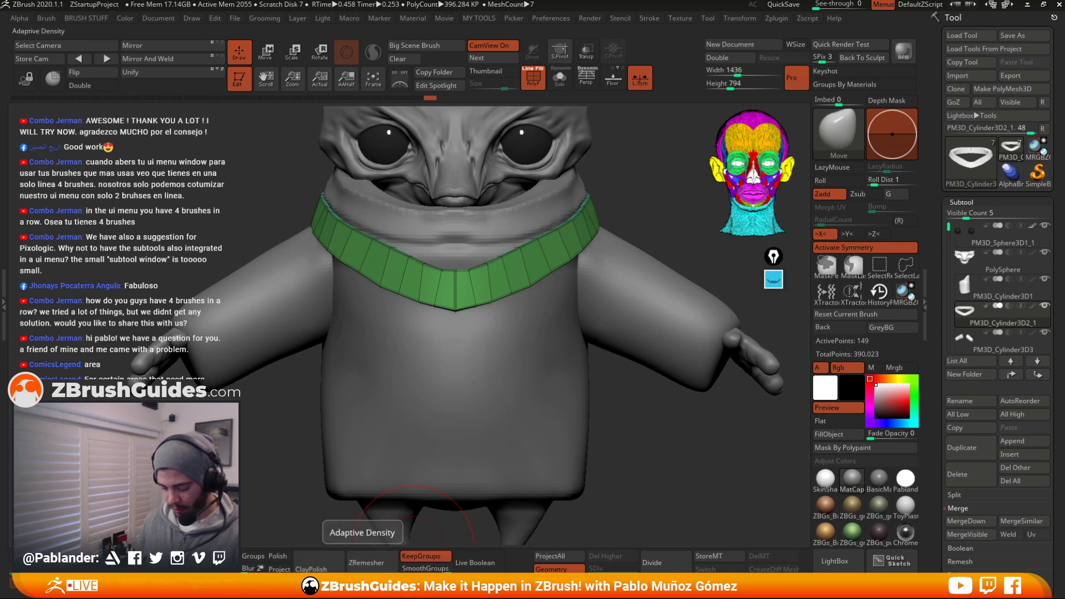
click(375, 569)
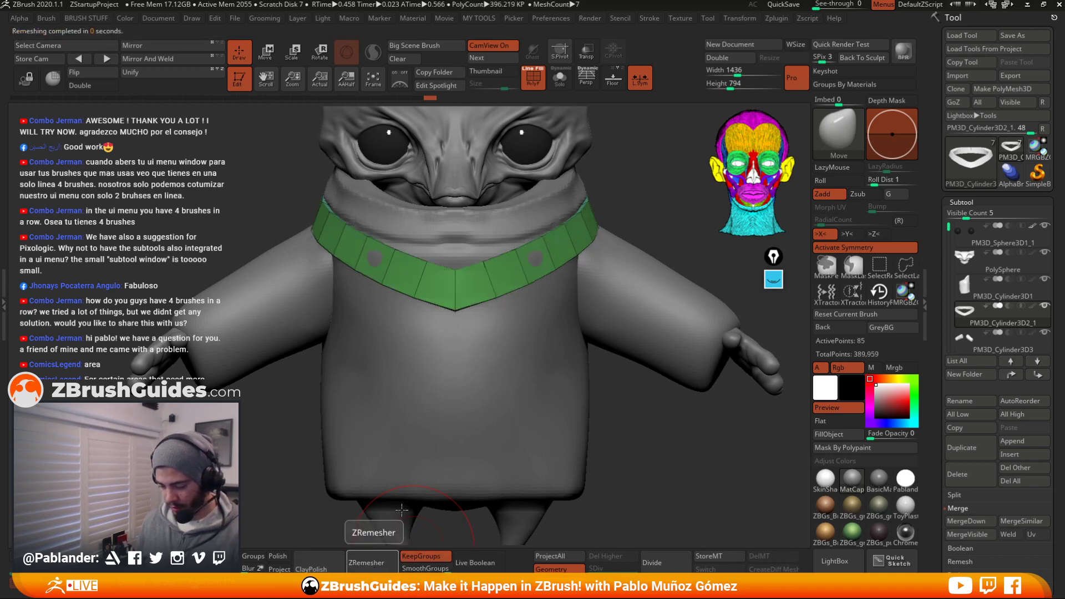
drag(627, 416, 674, 408)
key(space)
mouse_move(466, 280)
mouse_down()
mouse_move(448, 277)
mouse_move(449, 305)
mouse_move(503, 335)
mouse_move(576, 261)
mouse_move(585, 323)
mouse_move(607, 335)
mouse_move(621, 319)
mouse_move(614, 266)
mouse_move(620, 290)
mouse_move(608, 309)
mouse_up()
key(shift+s)
key(ctrl+z)
key(ctrl+z)
key(ctrl+z)
Mirror and weld the collar band so both of its halves match
click(367, 562)
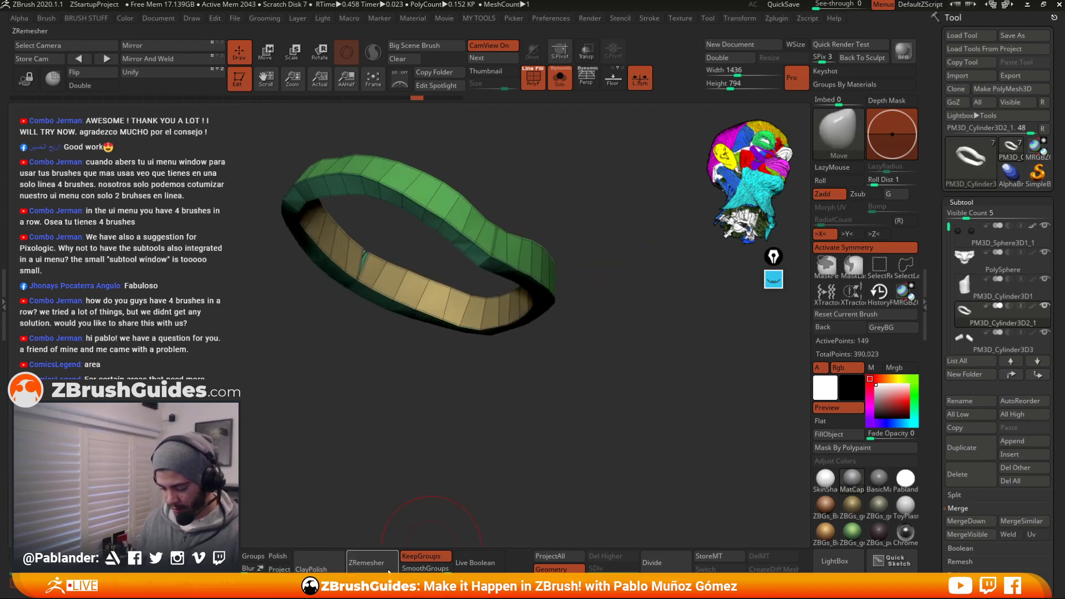
drag(645, 339, 607, 329)
key(space)
drag(524, 159, 520, 157)
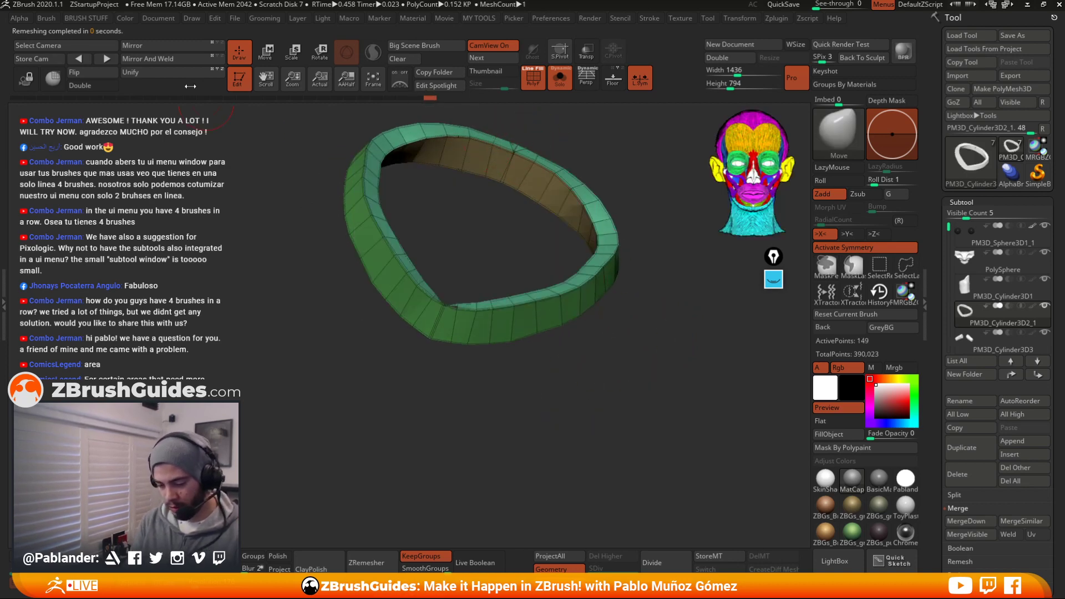
click(173, 58)
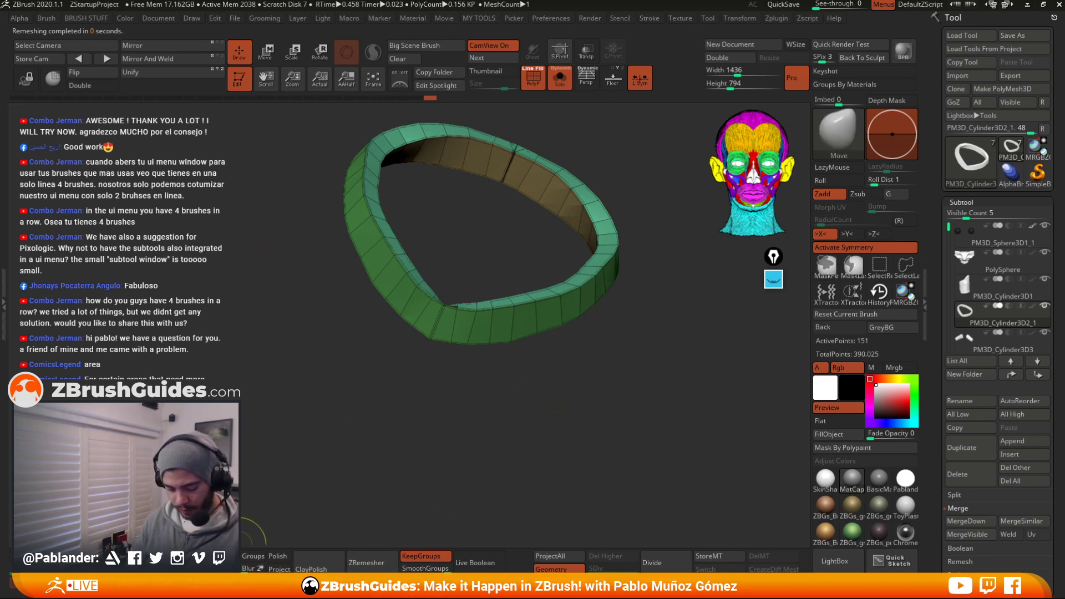
Try to rebuild the collar band with a coarse DynaMesh, undo it, and attempt a ZRemesher pass directly
ctrl+drag(394, 461, 423, 448)
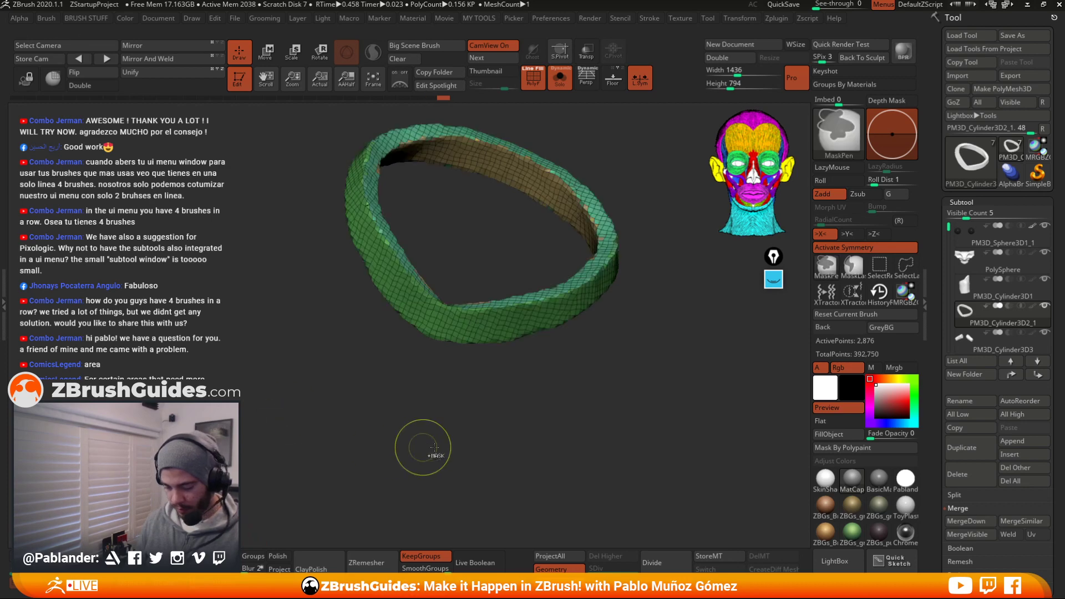
key(ctrl+z)
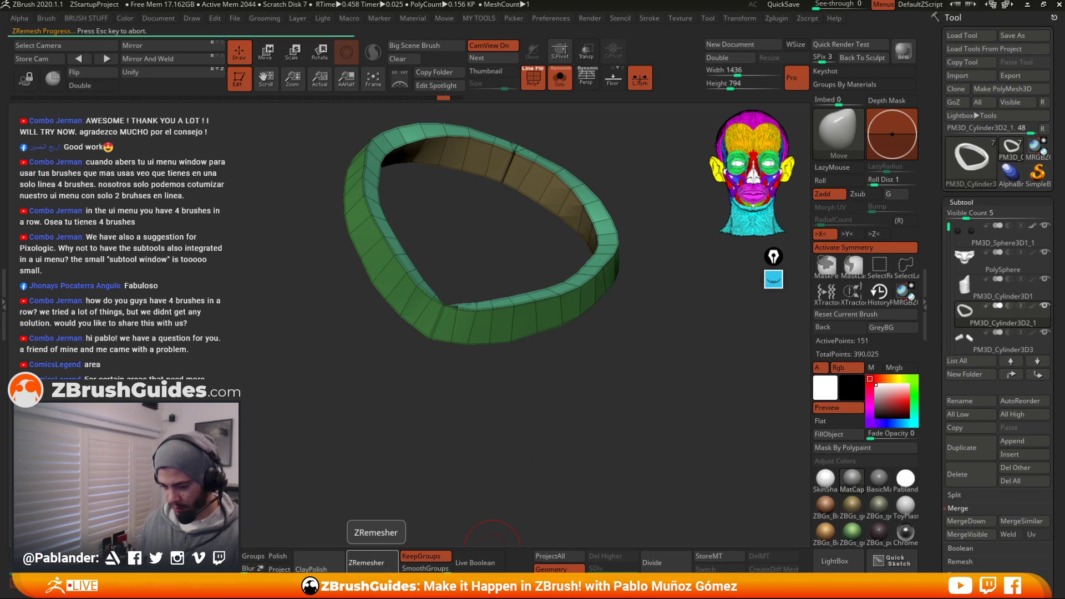
drag(448, 483, 460, 462)
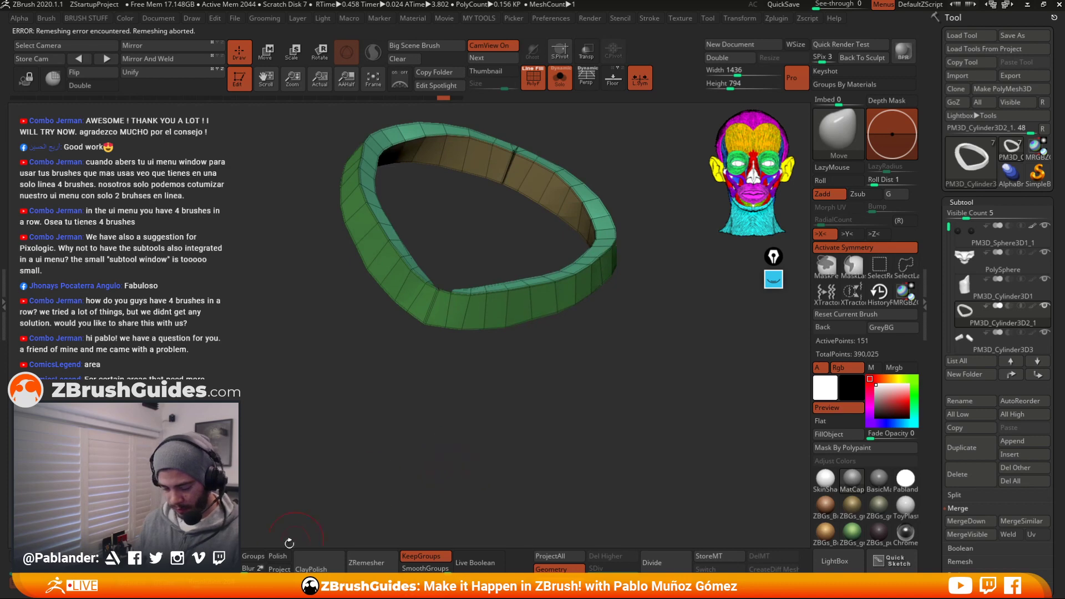
Rebuild the collar band as a dense DynaMesh and ZRemesh it to clean low-density topology with KeepGroups on
ctrl+drag(308, 386, 567, 383)
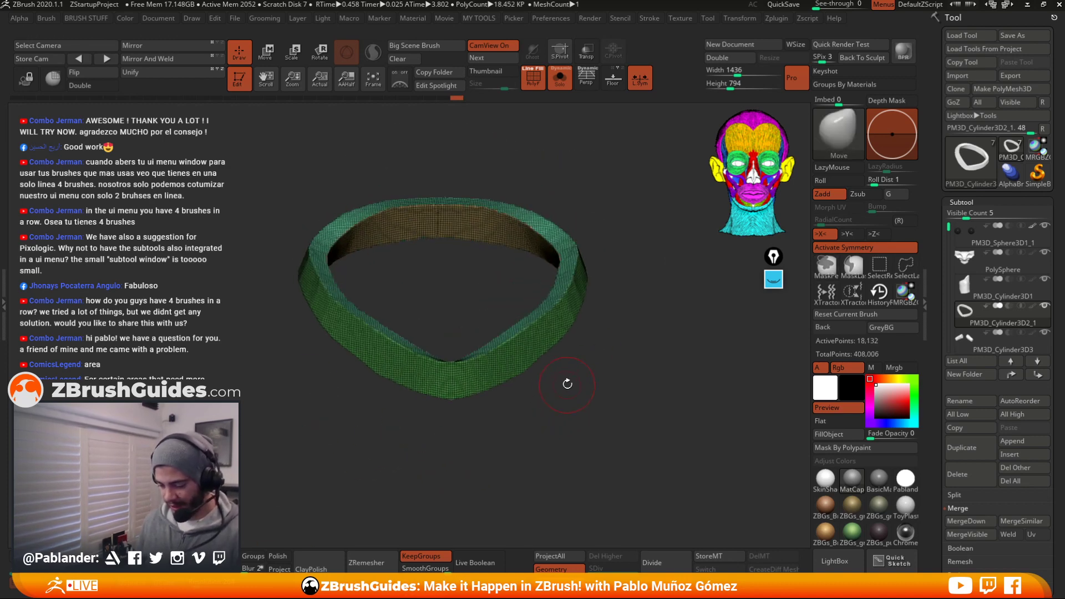
click(382, 564)
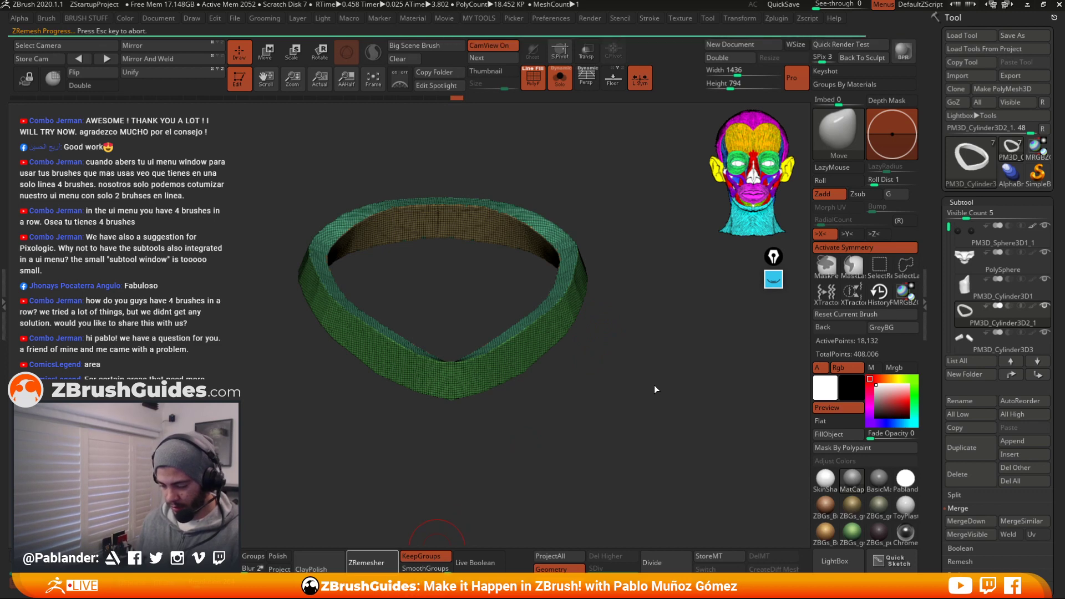
mouse_move(654, 385)
mouse_down()
mouse_move(585, 432)
mouse_move(602, 475)
mouse_move(468, 316)
mouse_up()
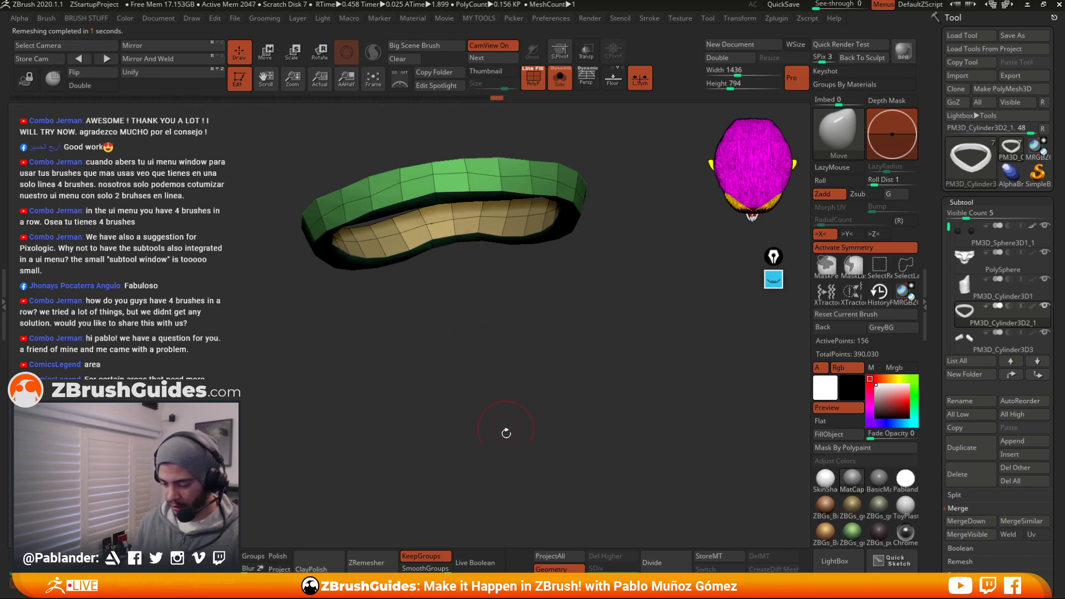
drag(506, 434, 571, 309)
right_drag(542, 238, 604, 292)
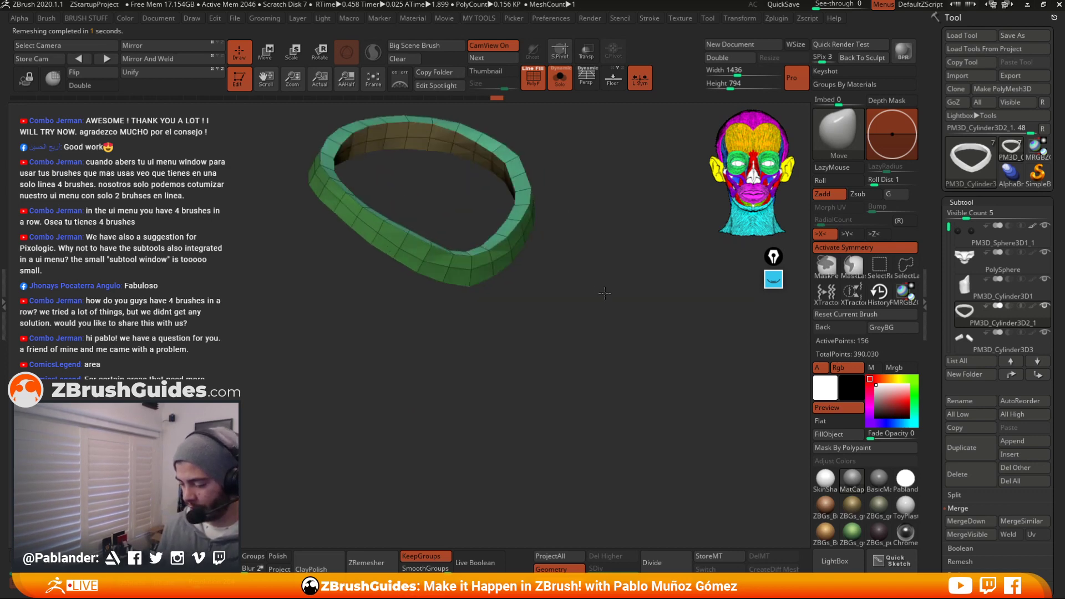
drag(560, 311, 577, 275)
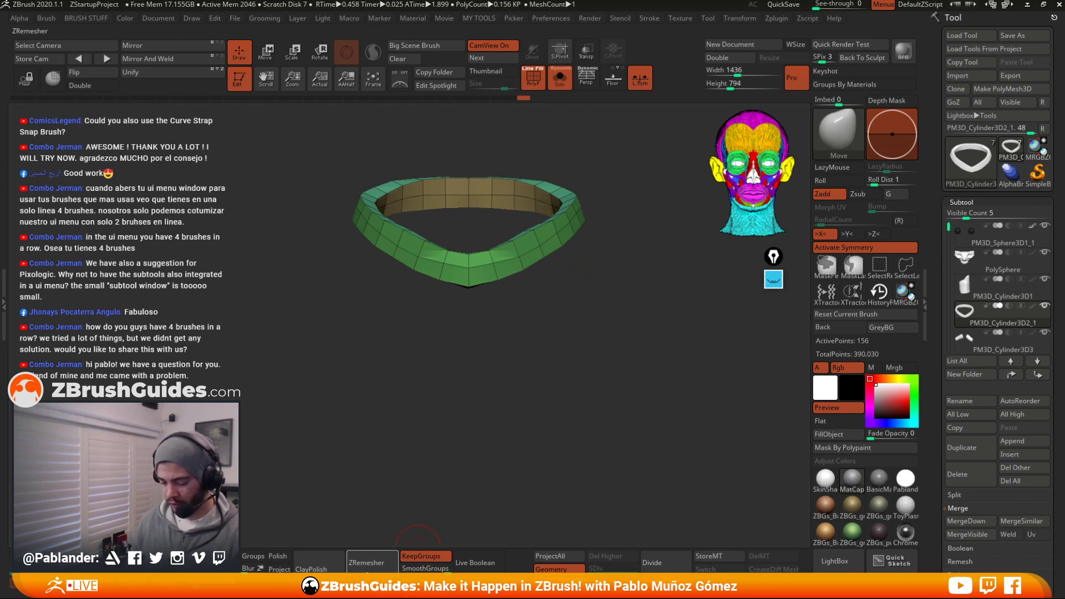
Hide the polygon wireframe and show the whole character again around the collar
key(shift+f)
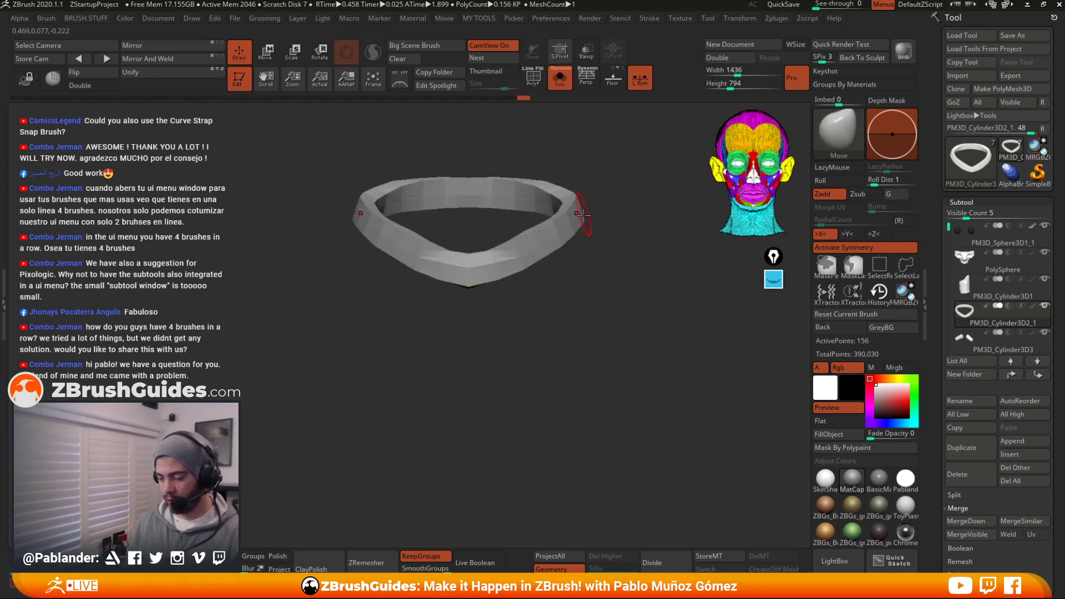
click(559, 78)
mouse_move(526, 268)
ctrl+right_down()
mouse_move(511, 254)
mouse_move(530, 253)
ctrl+right_up()
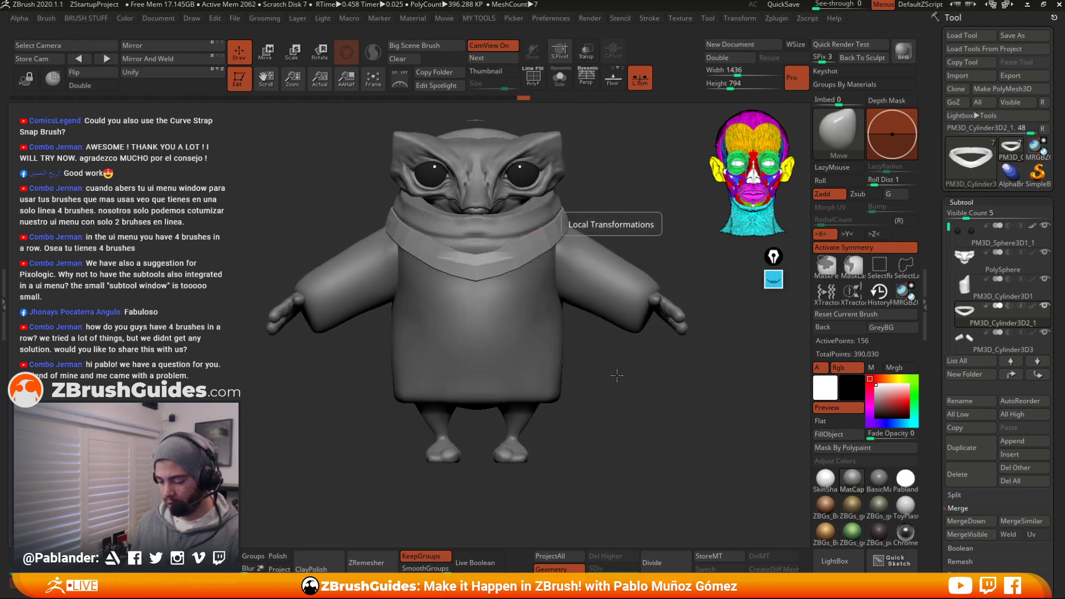
ctrl+right_drag(621, 381, 605, 383)
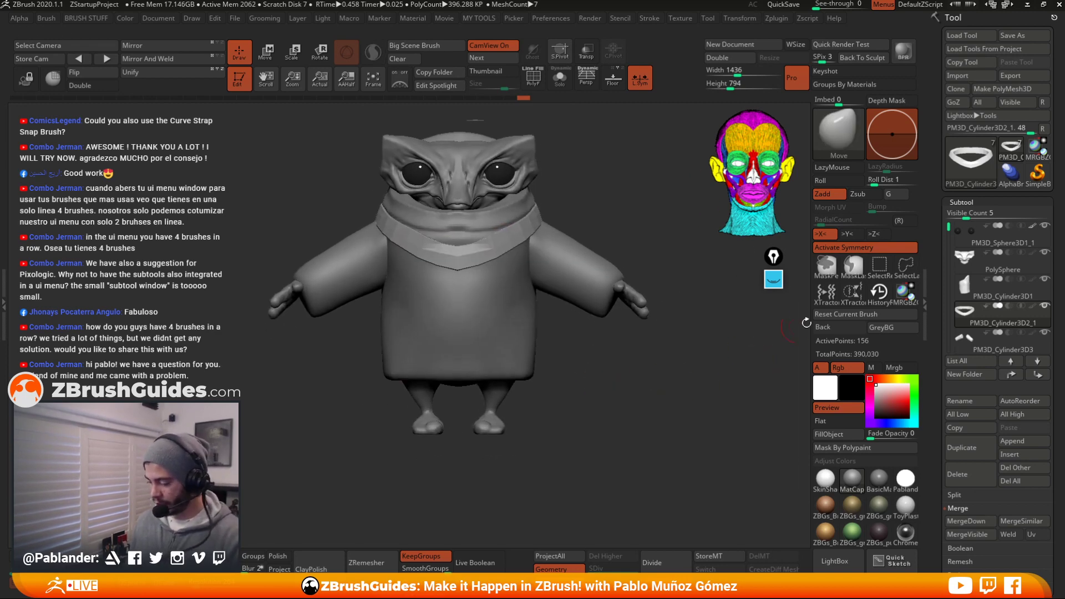
Select the robe subtool and switch to the Topology brush
alt+click(502, 339)
key(ctrl+shift+d)
key(b)
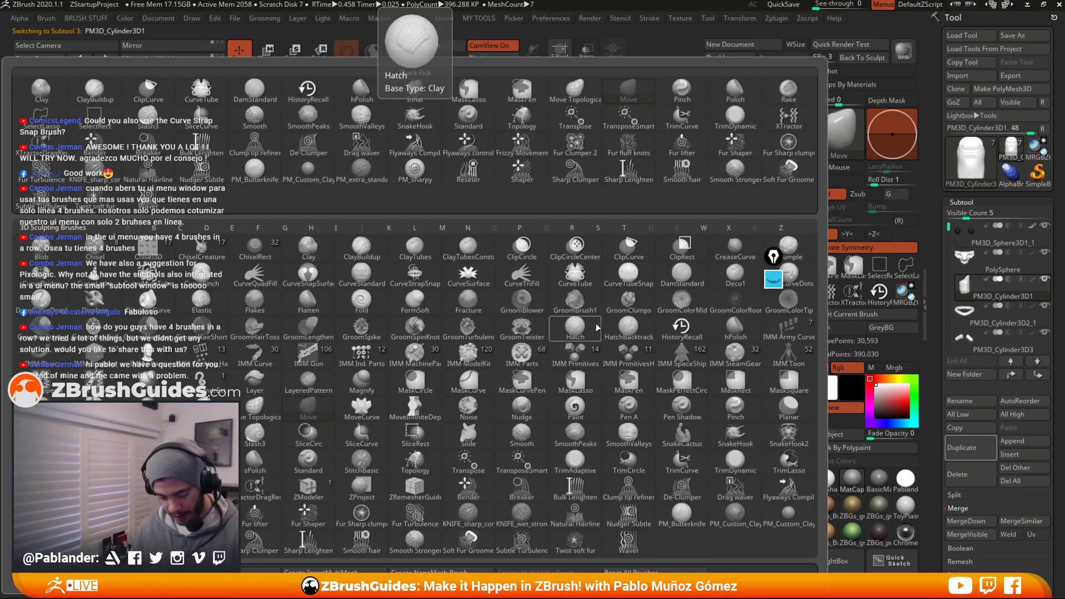
click(434, 478)
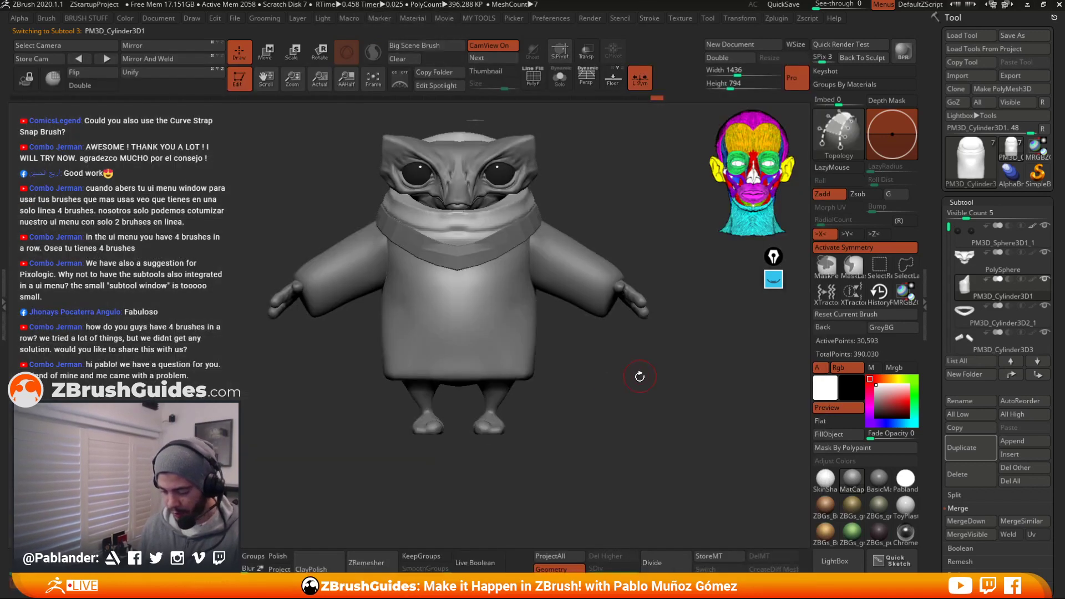
Turn off X symmetry and isolate the robe from the other subtools
mouse_move(640, 377)
mouse_down()
mouse_move(621, 380)
mouse_move(646, 359)
mouse_move(628, 439)
mouse_move(580, 336)
mouse_up()
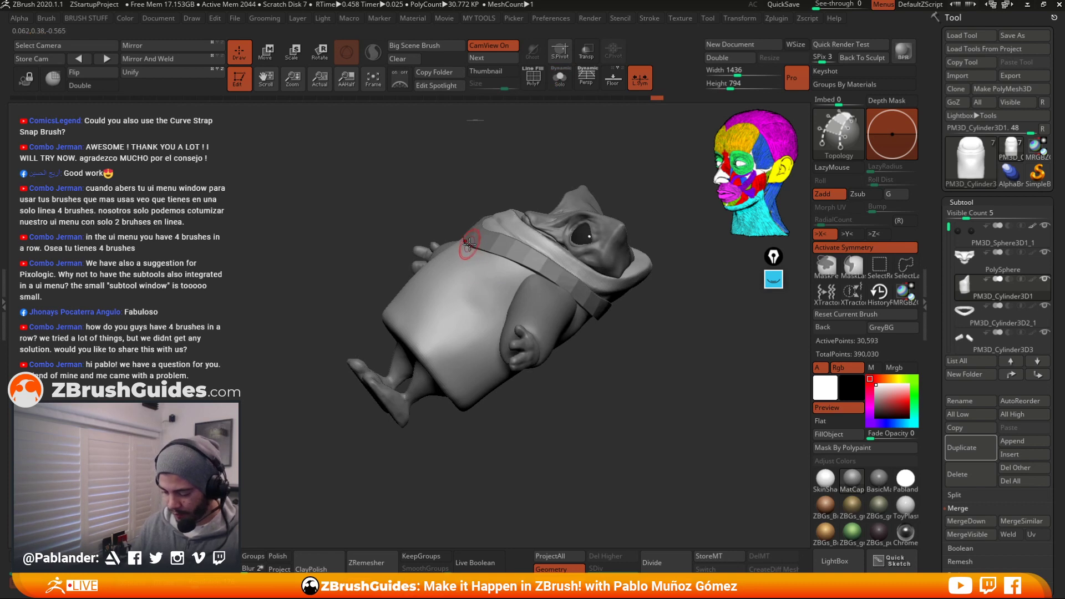
key(x)
key(alt+s)
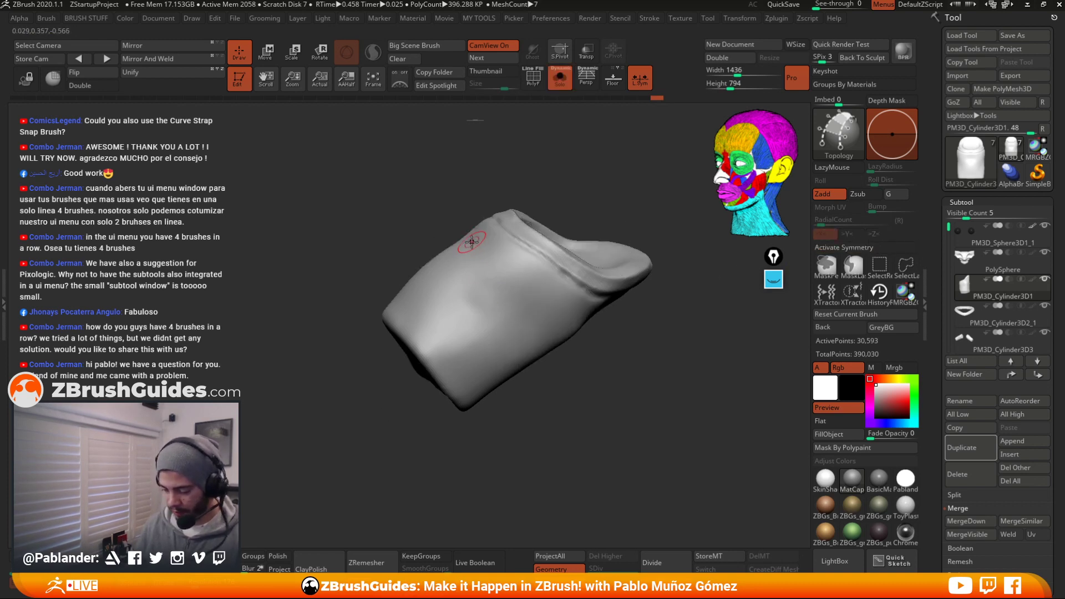
Draw two parallel Topology curves running diagonally around the robe from the chest across the side to the back as strap edges
mouse_move(600, 409)
mouse_down()
mouse_move(587, 375)
mouse_move(416, 343)
mouse_up()
drag(613, 391, 564, 347)
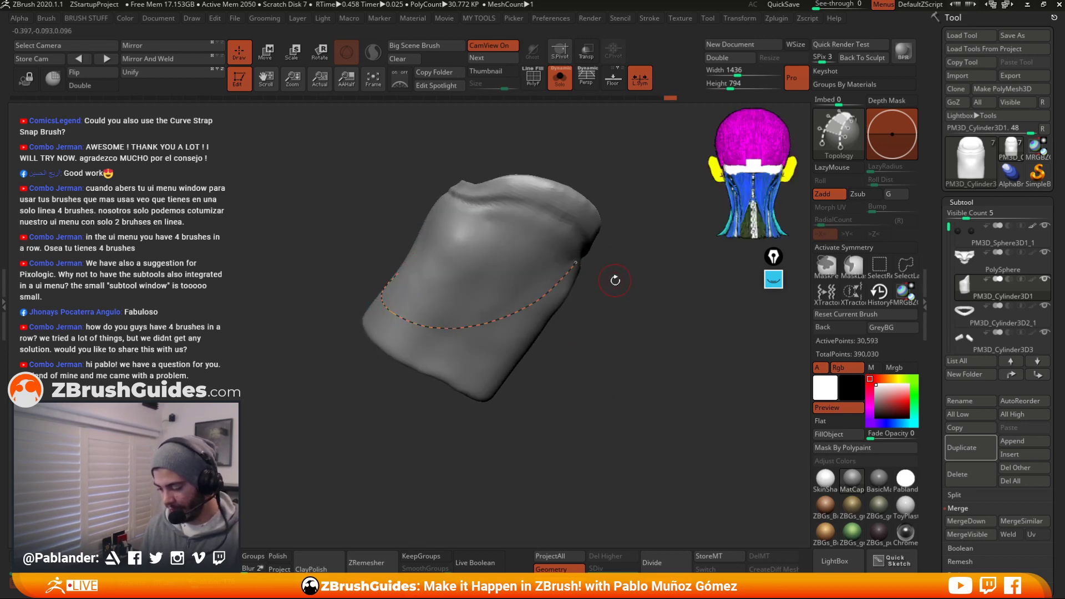
drag(614, 280, 553, 318)
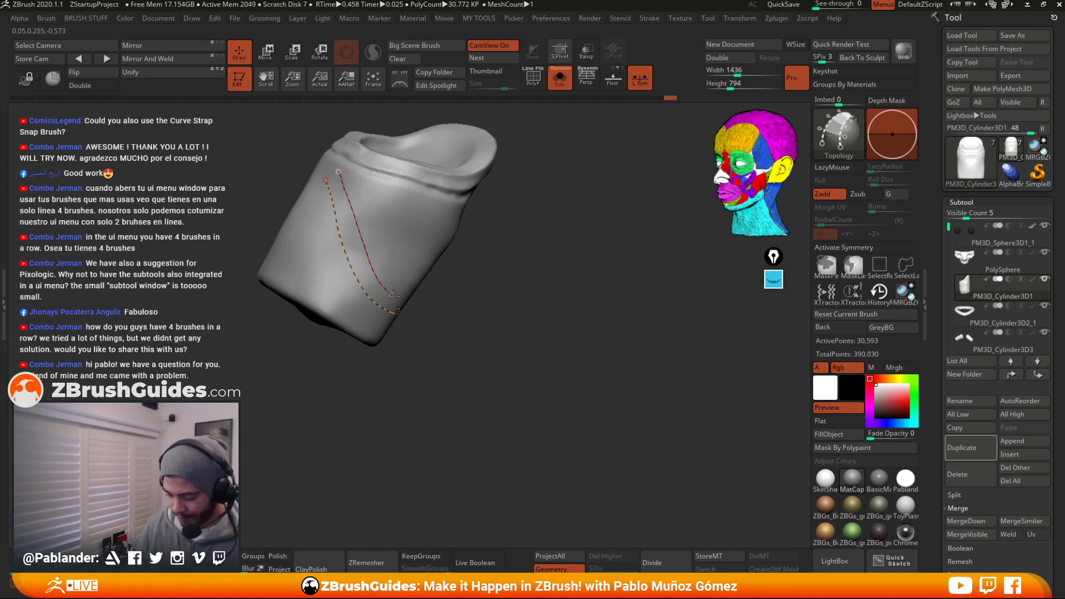
drag(517, 305, 383, 285)
drag(304, 274, 342, 274)
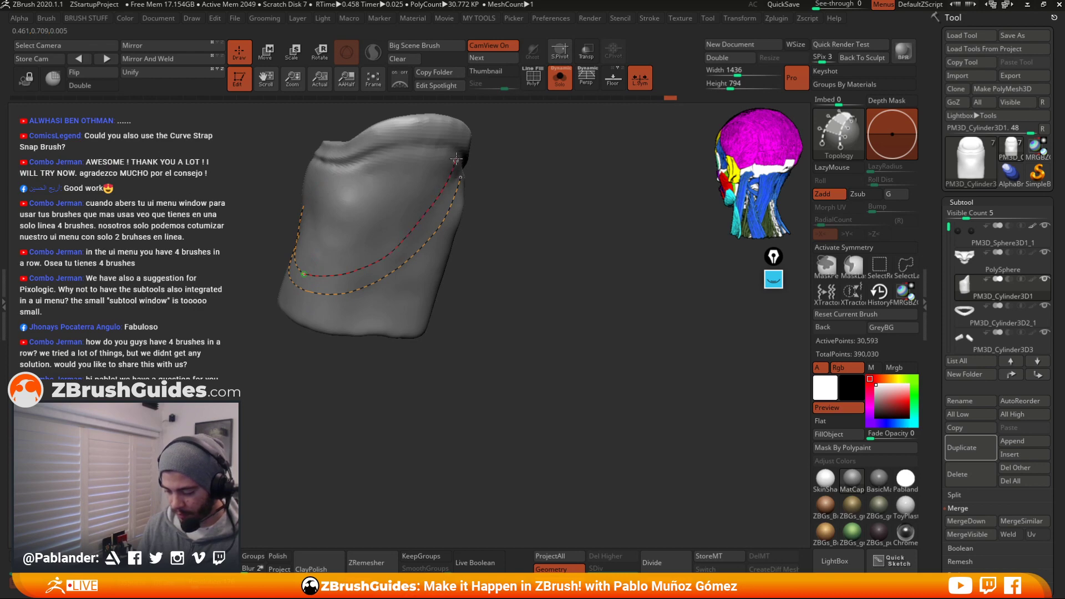
drag(456, 159, 574, 300)
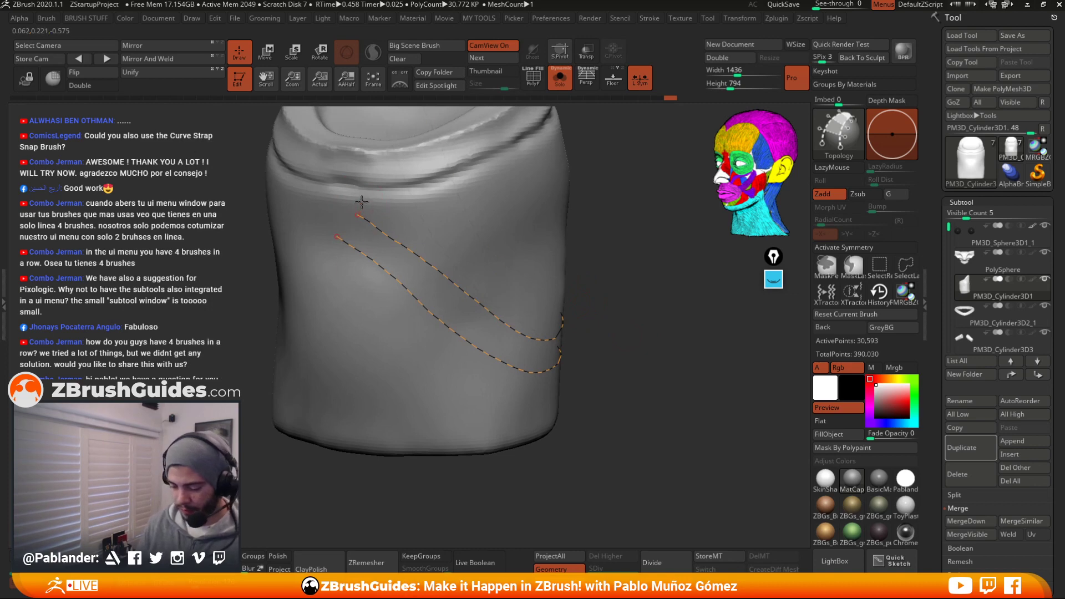
Draw short cross curves between the two strap edges on the robe's front, undoing and redrawing the misplaced ones
drag(375, 213, 338, 272)
mouse_move(423, 246)
mouse_down()
mouse_move(403, 287)
mouse_move(430, 319)
mouse_up()
alt+drag(624, 328, 566, 294)
key(ctrl+z)
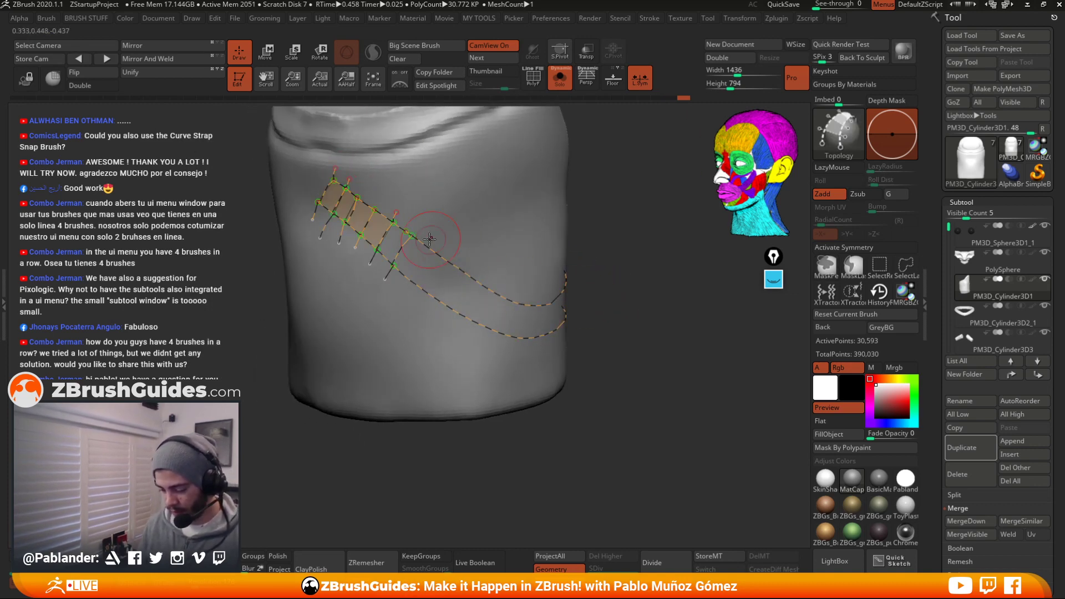
key(ctrl+z)
drag(433, 229, 397, 292)
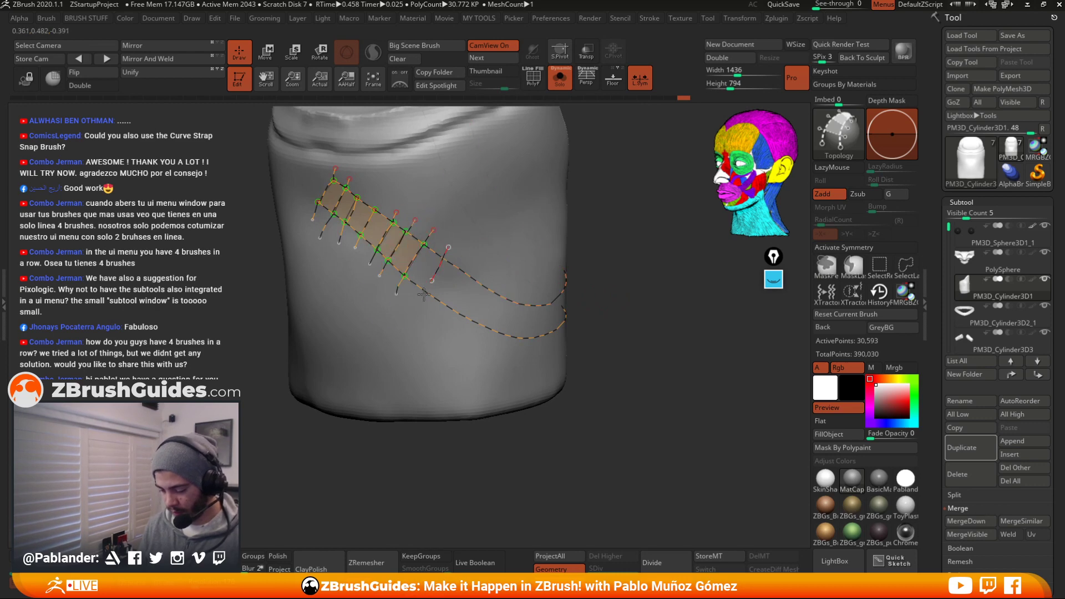
Draw further cross curves between the two strap edges around the robe's side and onto the back
mouse_move(632, 319)
alt+mouse_down()
mouse_move(601, 299)
mouse_move(565, 297)
alt+mouse_up()
drag(456, 248, 424, 332)
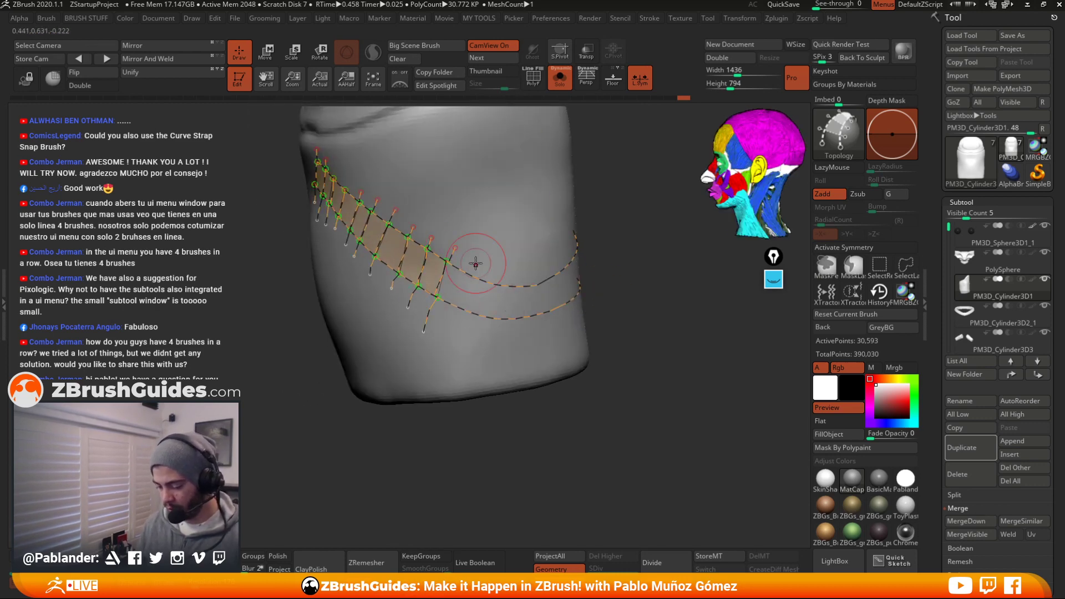
alt+drag(649, 346, 623, 366)
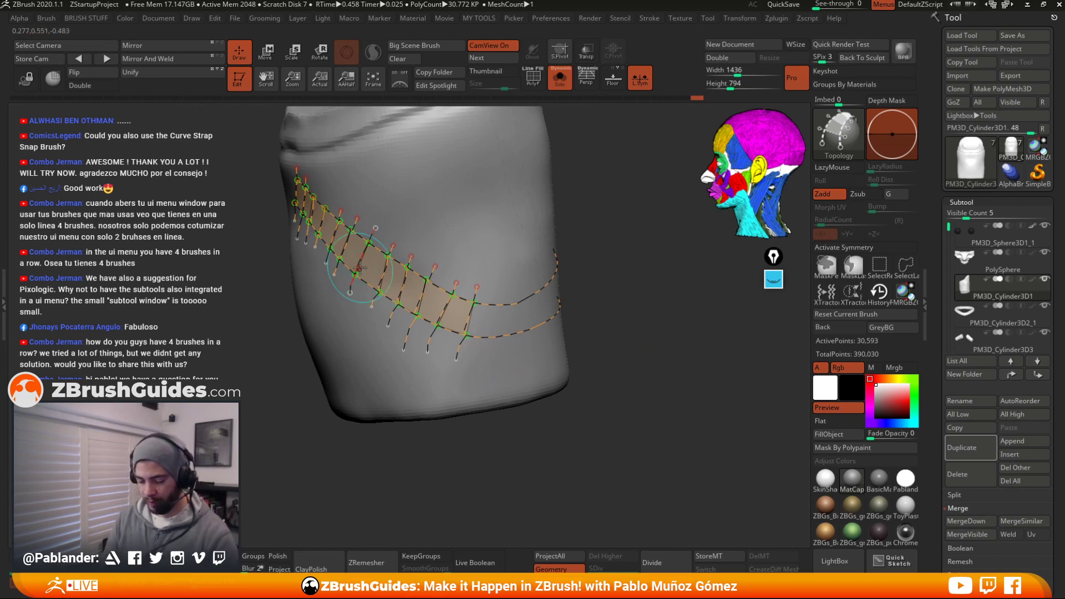
mouse_move(610, 290)
mouse_down()
mouse_move(582, 285)
mouse_move(668, 314)
mouse_move(628, 292)
mouse_move(588, 294)
mouse_up()
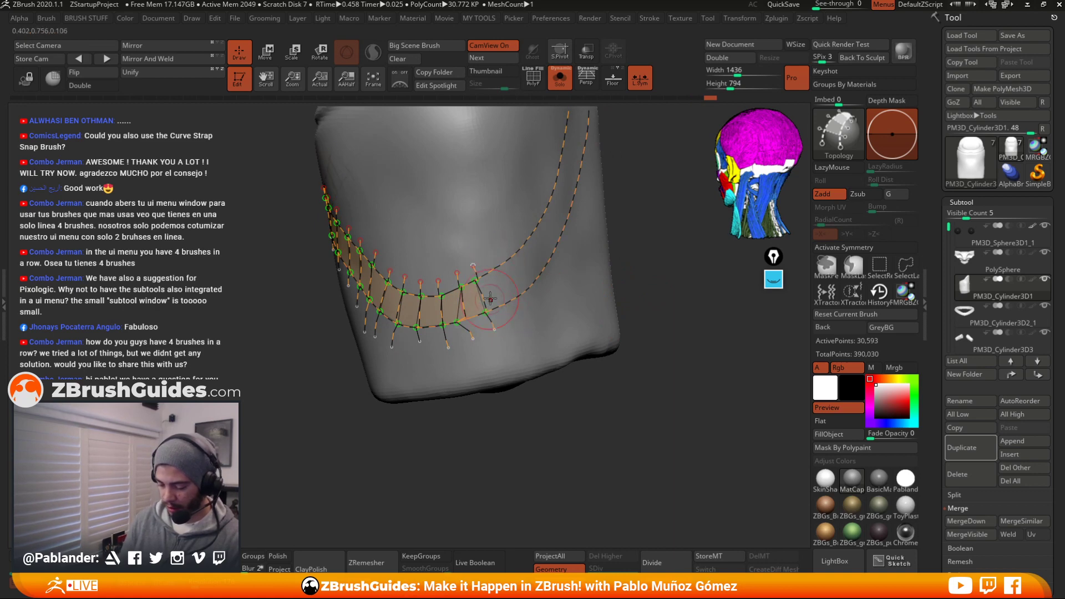
drag(543, 300, 551, 304)
drag(655, 269, 633, 277)
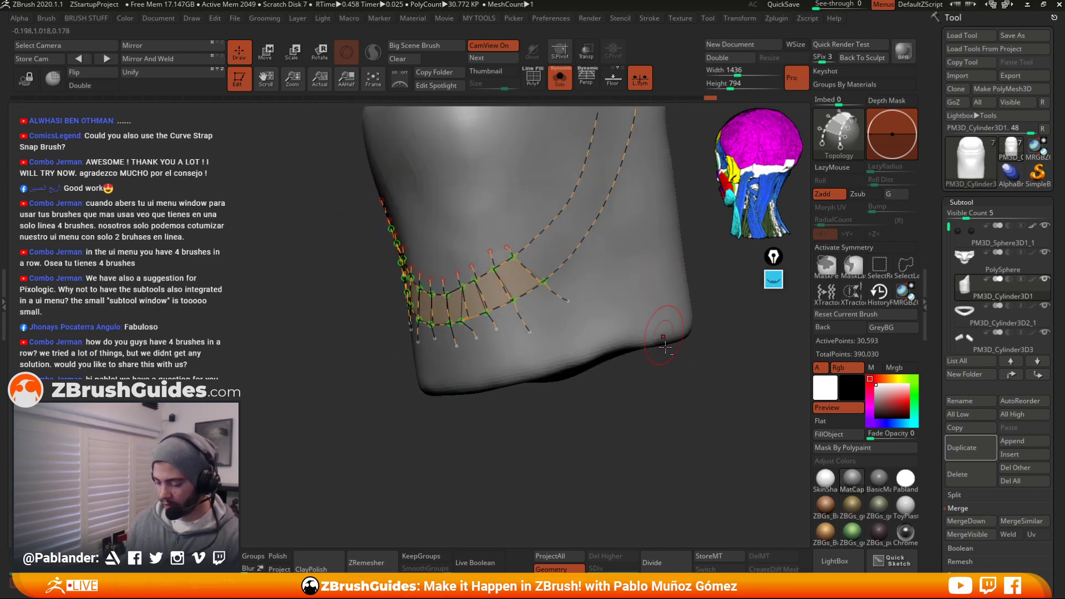
mouse_move(664, 347)
mouse_down()
mouse_move(671, 364)
mouse_move(648, 341)
mouse_up()
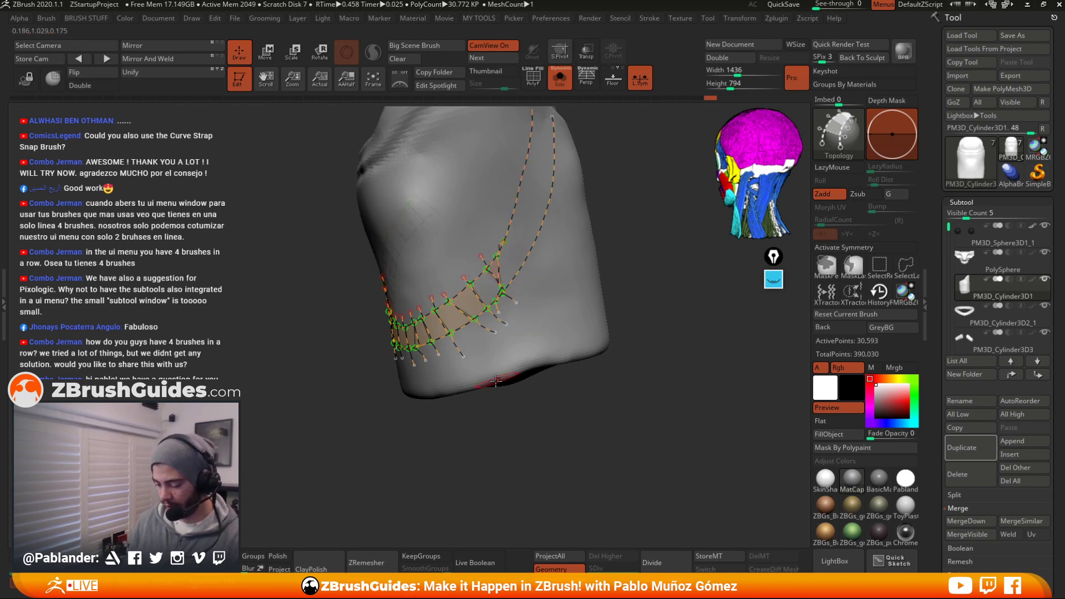
ctrl+right_drag(559, 264, 603, 348)
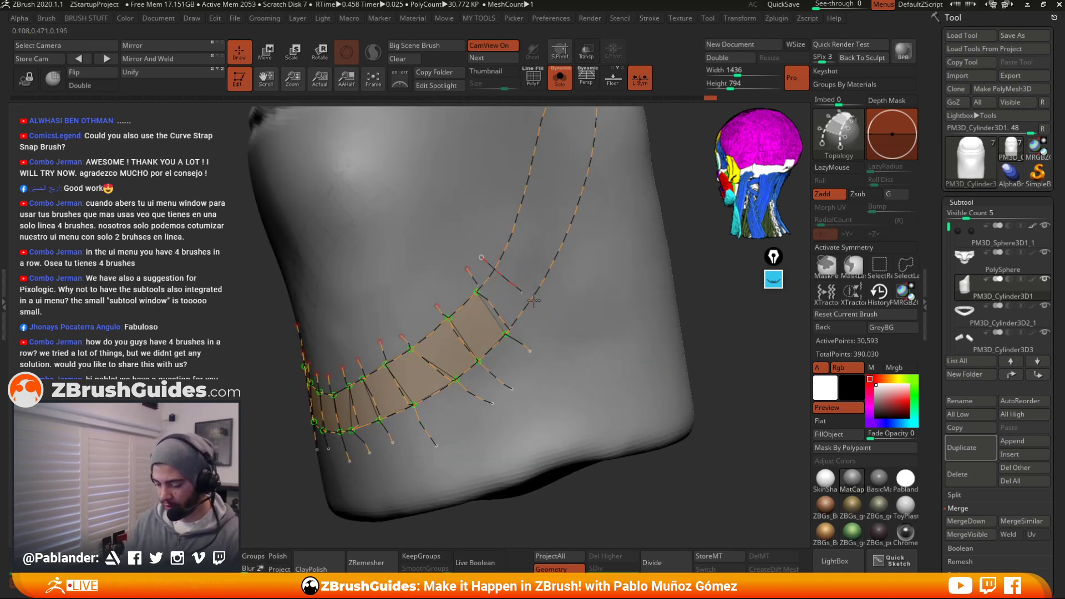
right_drag(534, 300, 660, 303)
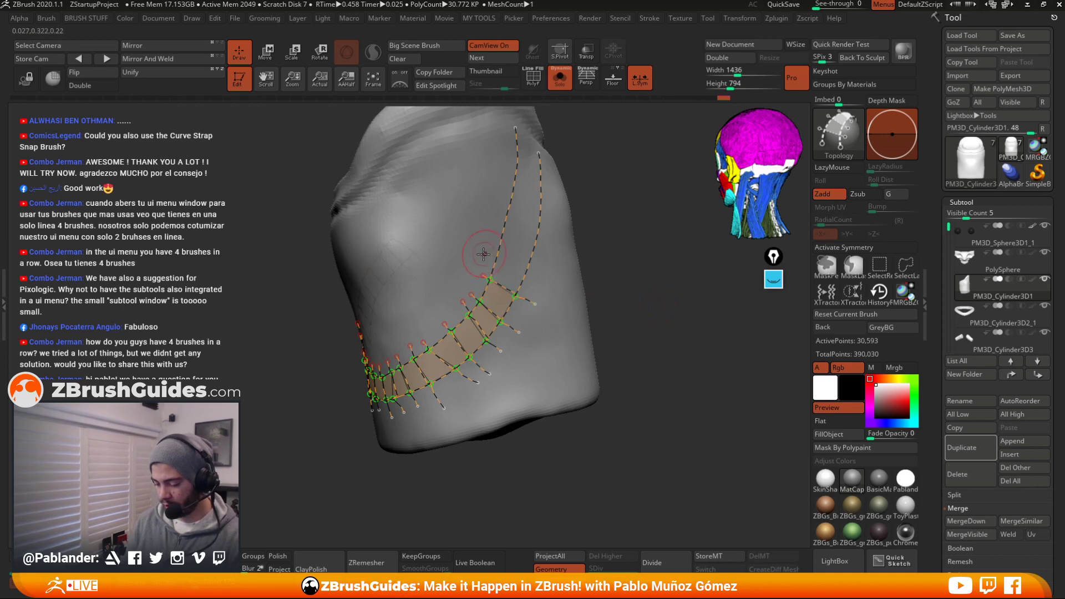
Fill the rest of the strap outline with cross curves up the robe's back to its upper end
drag(625, 213, 521, 225)
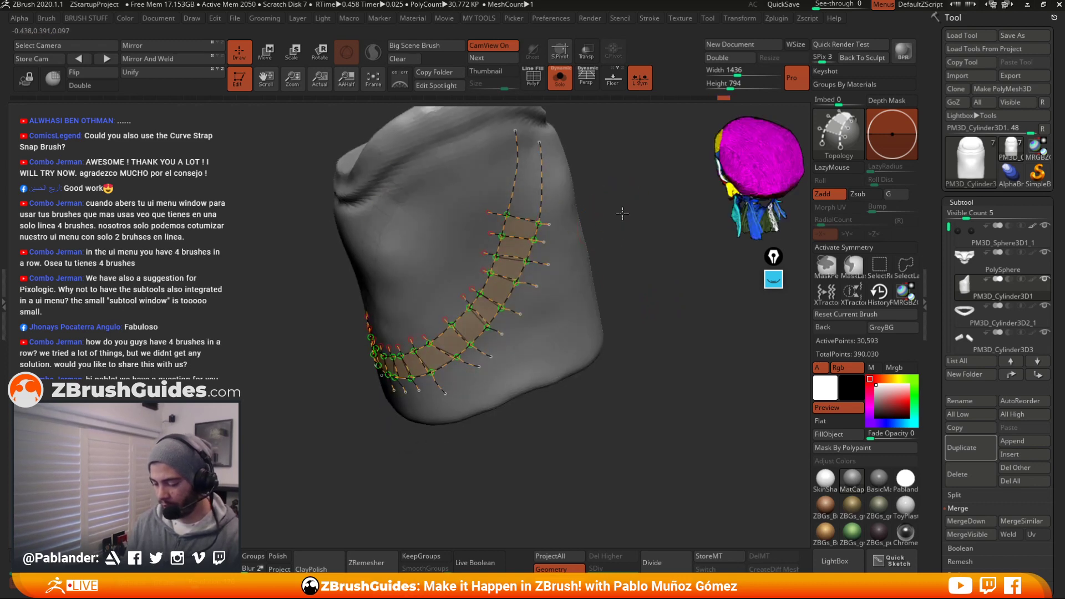
shift+drag(622, 213, 610, 228)
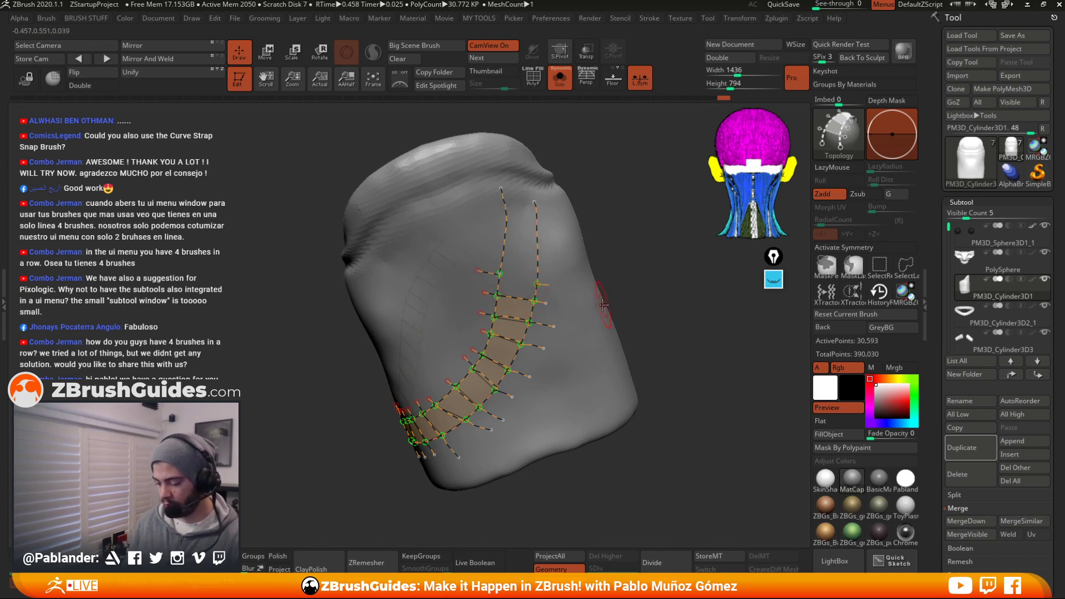
click(525, 253)
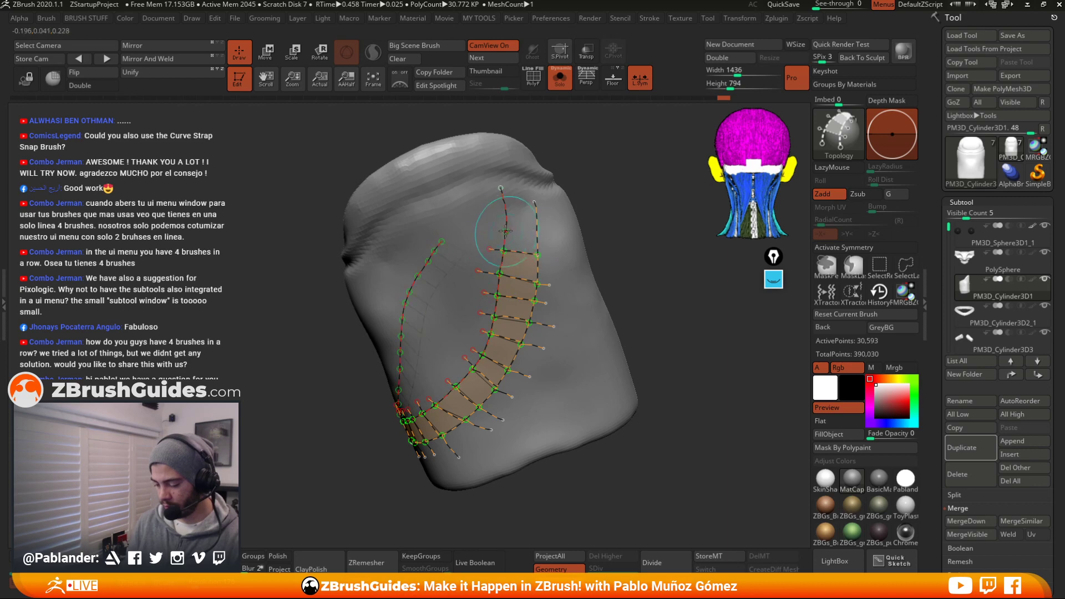
click(521, 235)
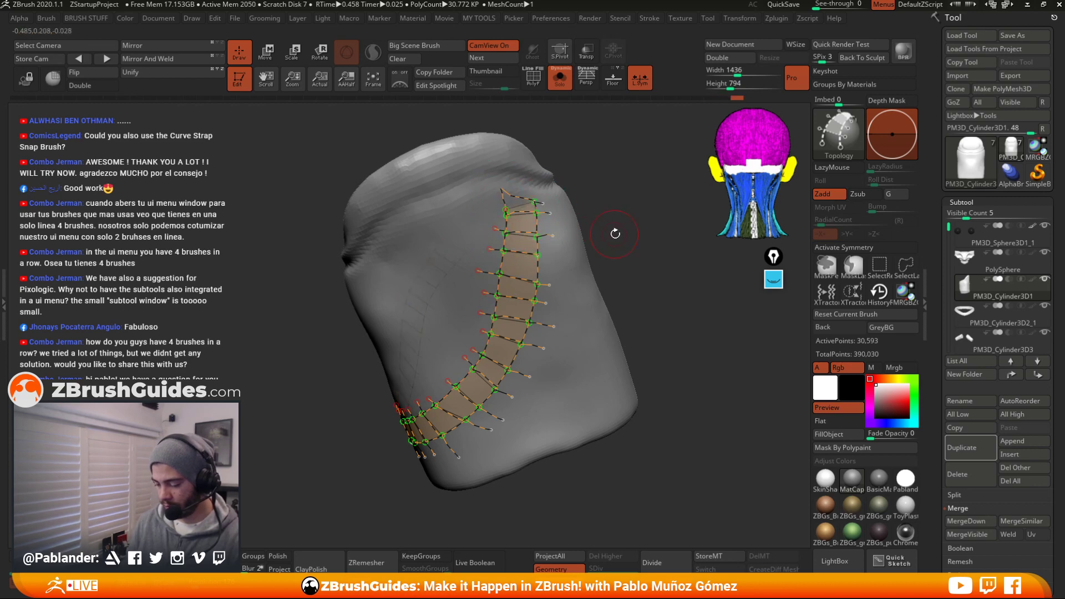
drag(614, 233, 613, 260)
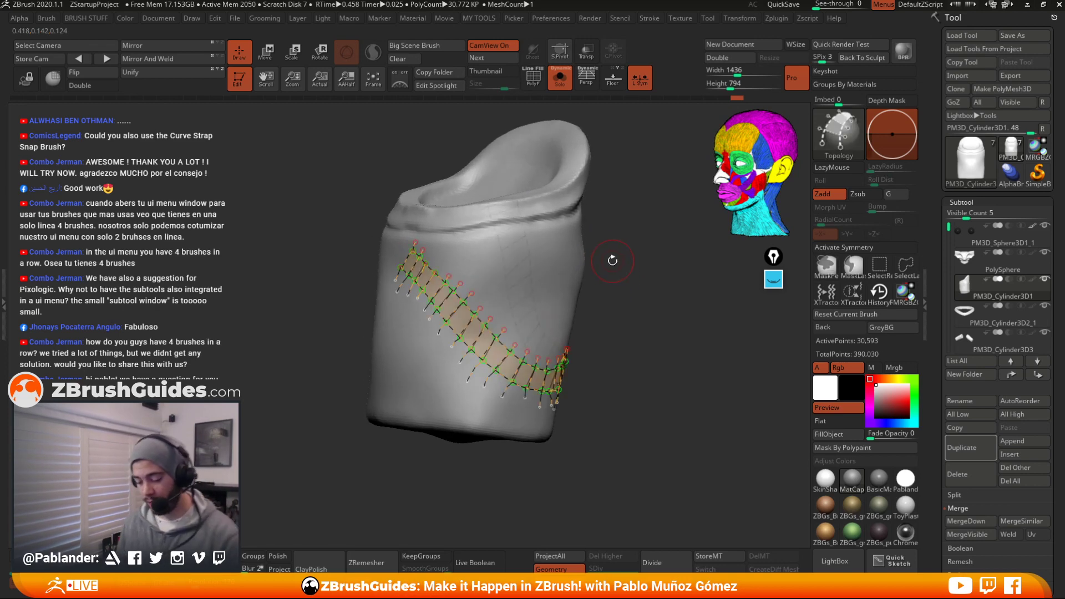
Generate the strap mesh from the Topology curves and display its polyframe
click(570, 259)
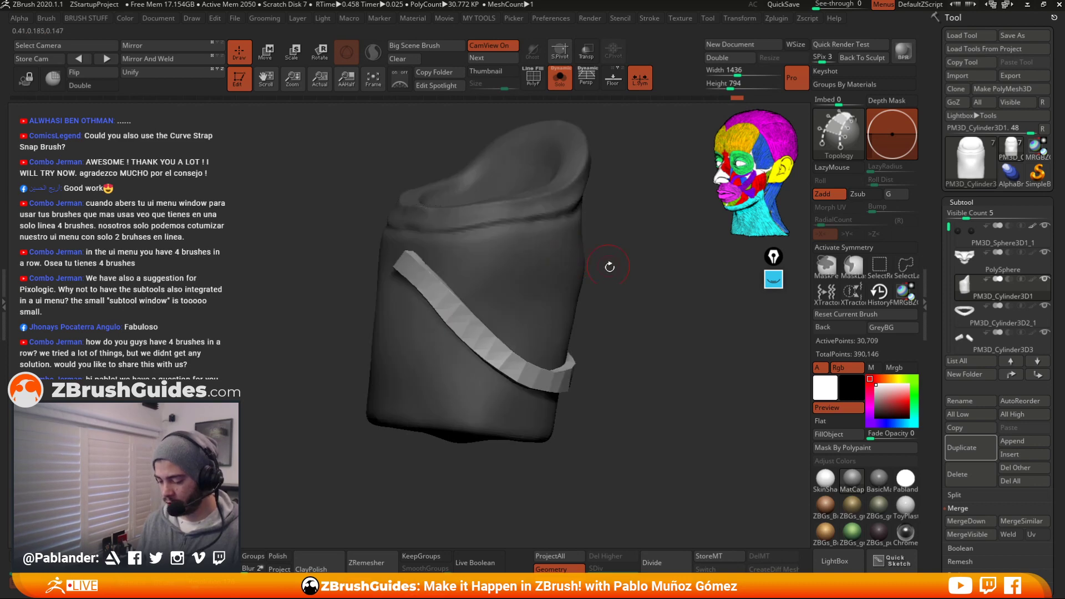
drag(609, 267, 623, 290)
key(shift+f)
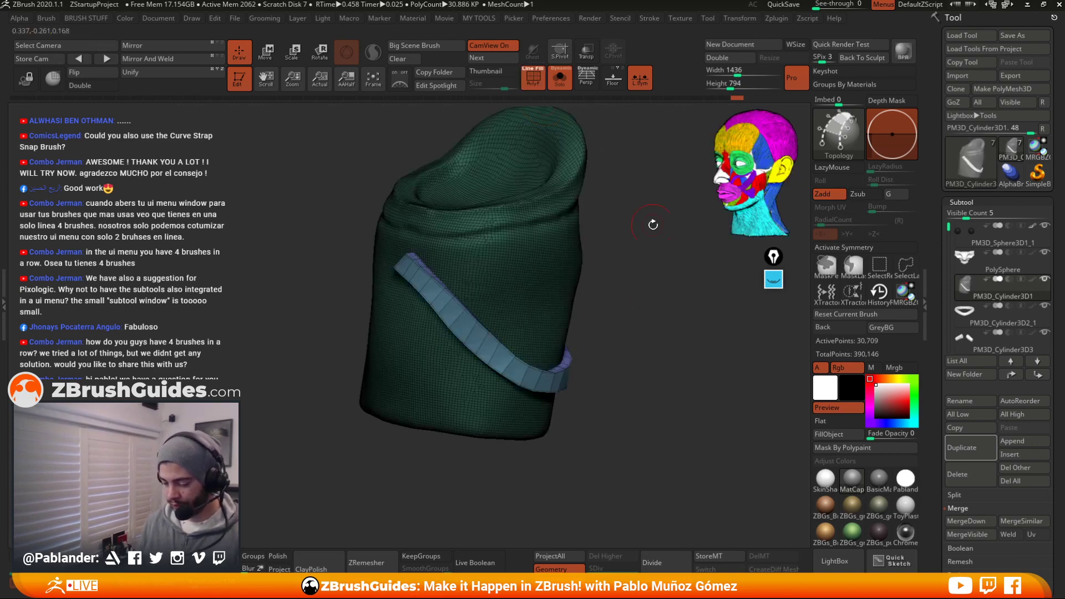
drag(654, 226, 624, 338)
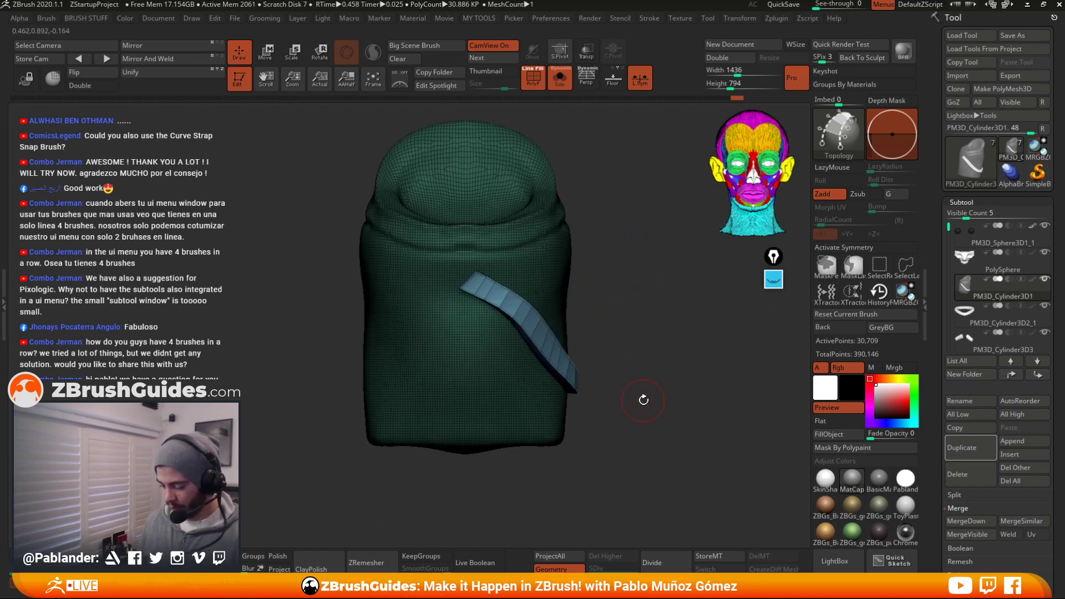
scroll(933, 364, down, 6)
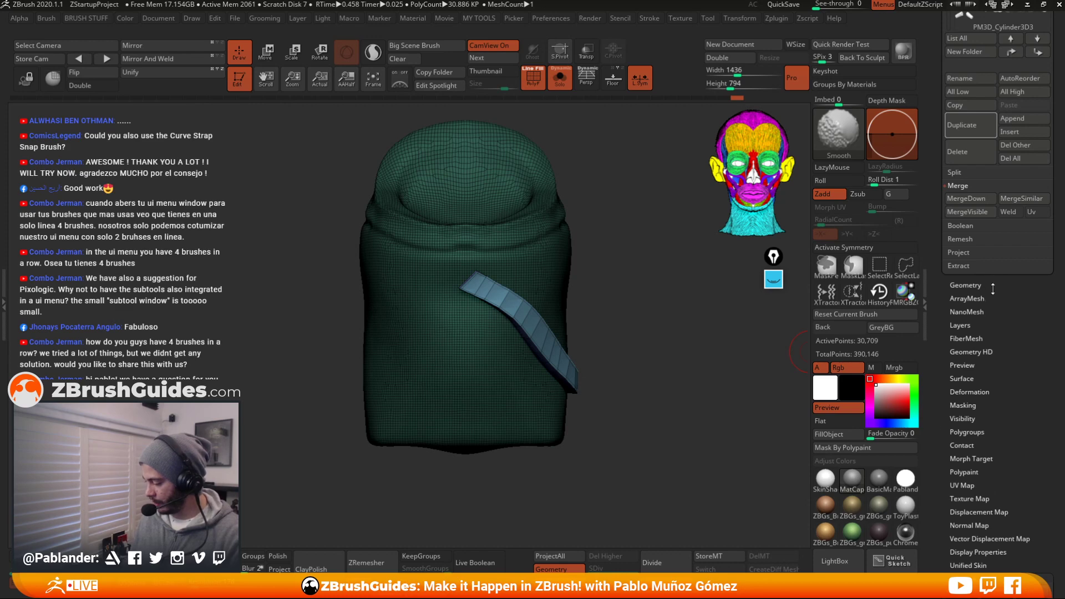
click(965, 285)
scroll(1004, 322, down, 5)
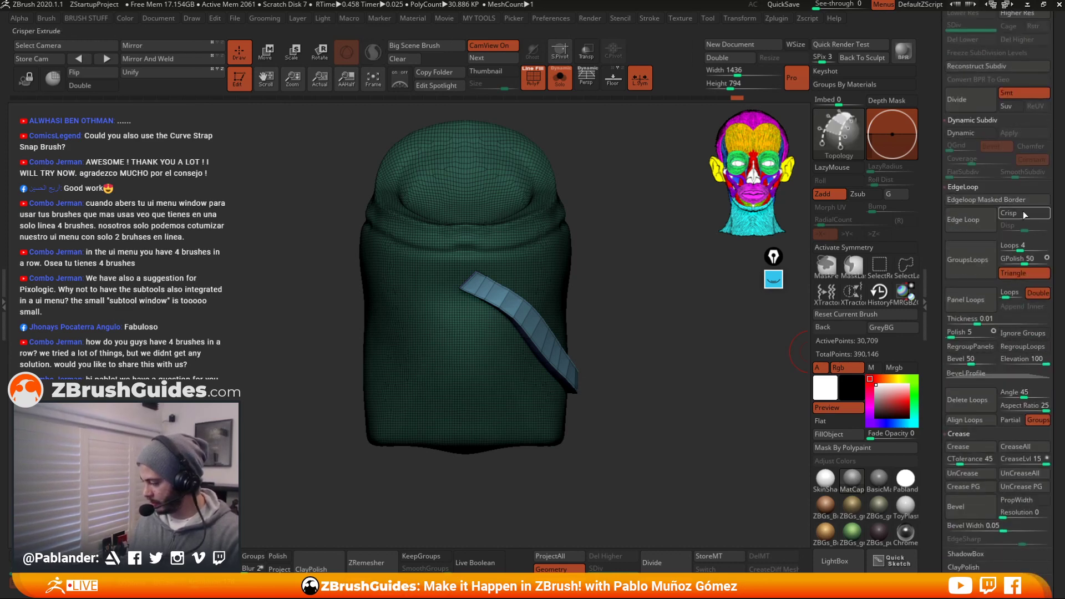
scroll(1023, 244, down, 2)
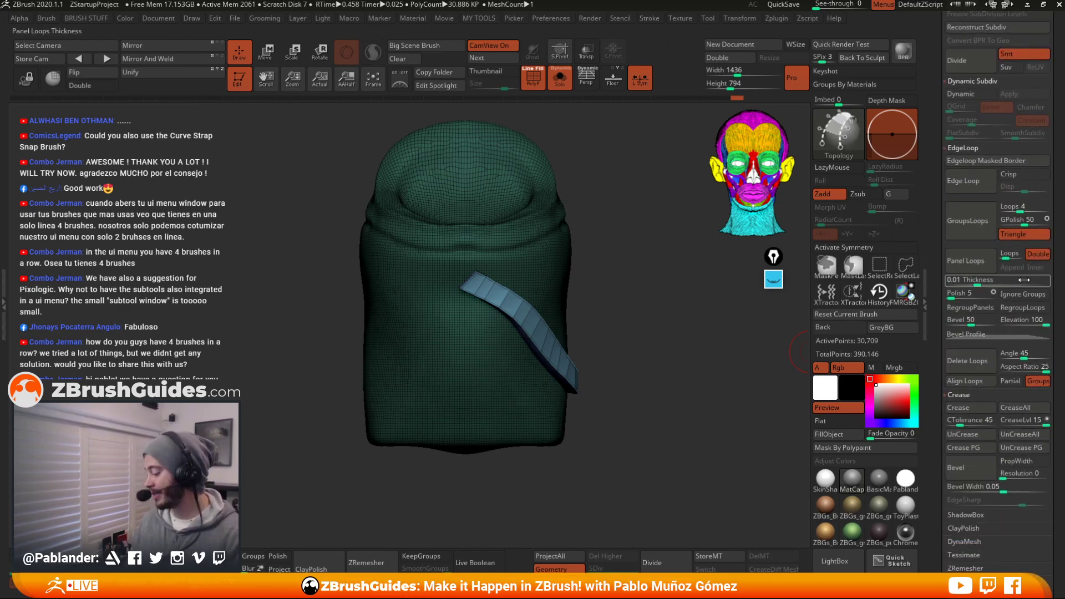
scroll(1020, 333, down, 1)
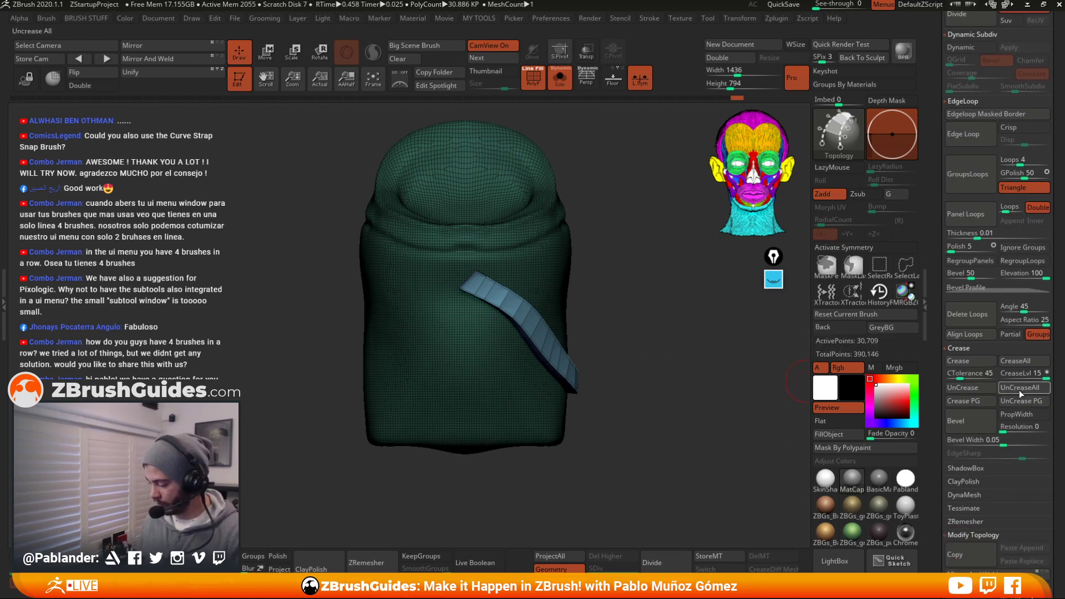
Split the unmasked strap from the robe into its own subtool and bring back the other subtools
ctrl+right_drag(635, 354, 623, 334)
key(2)
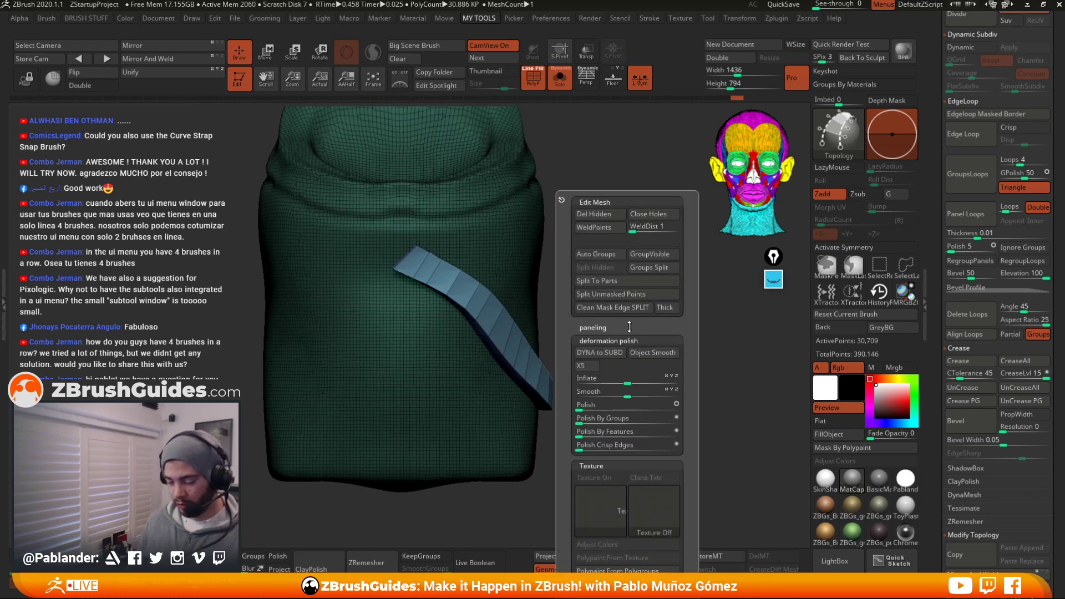
key(1)
key(2)
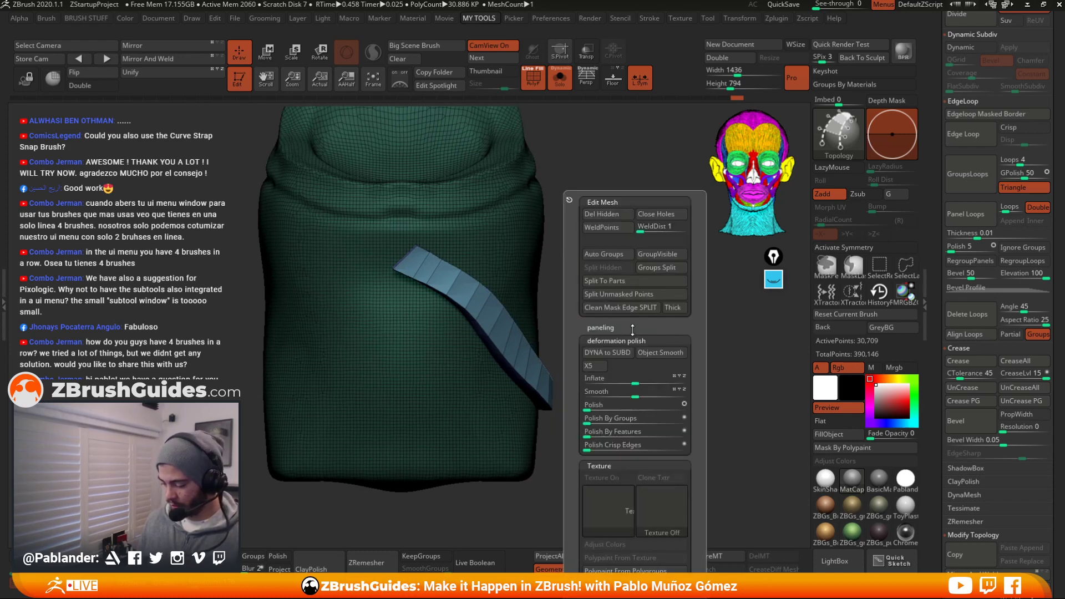
click(638, 296)
alt+click(519, 338)
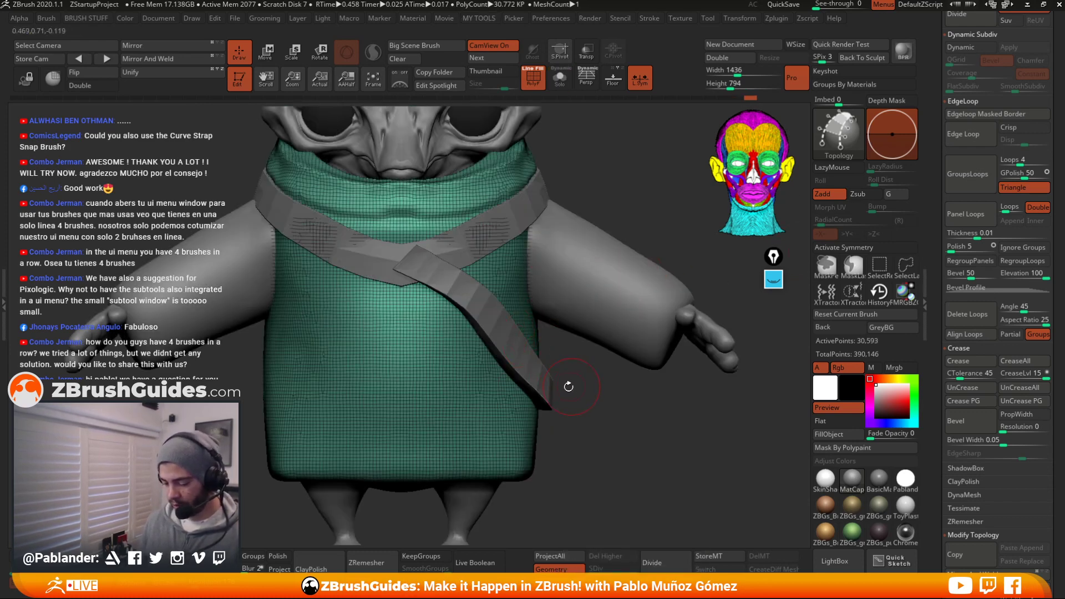
Switch to the Move brush, select the new strap subtool and adjust the brush's draw size
key(b)
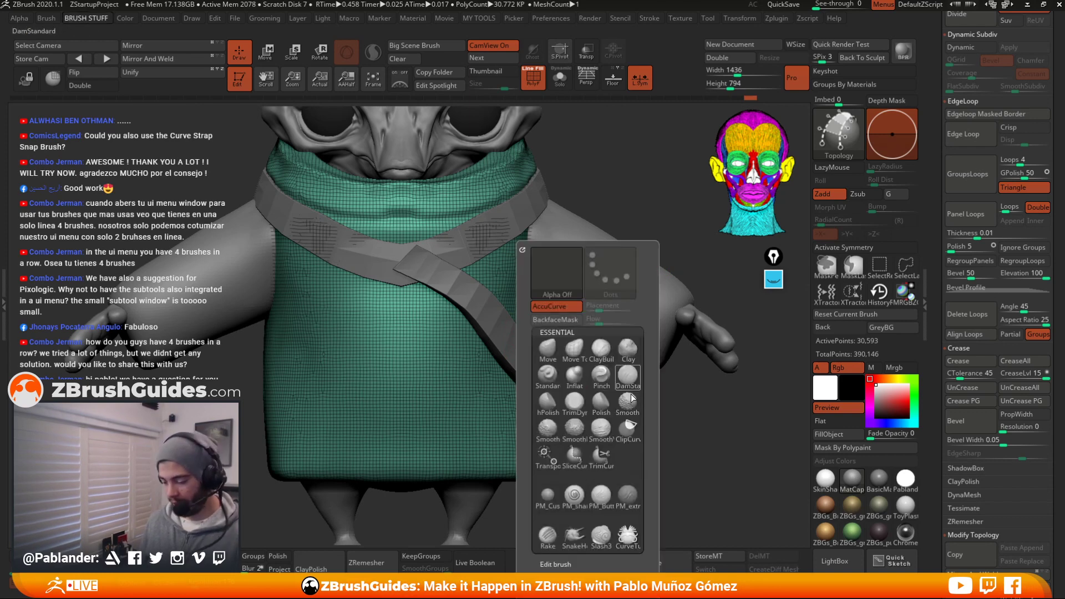
key(m)
key(v)
alt+click(524, 353)
key(space)
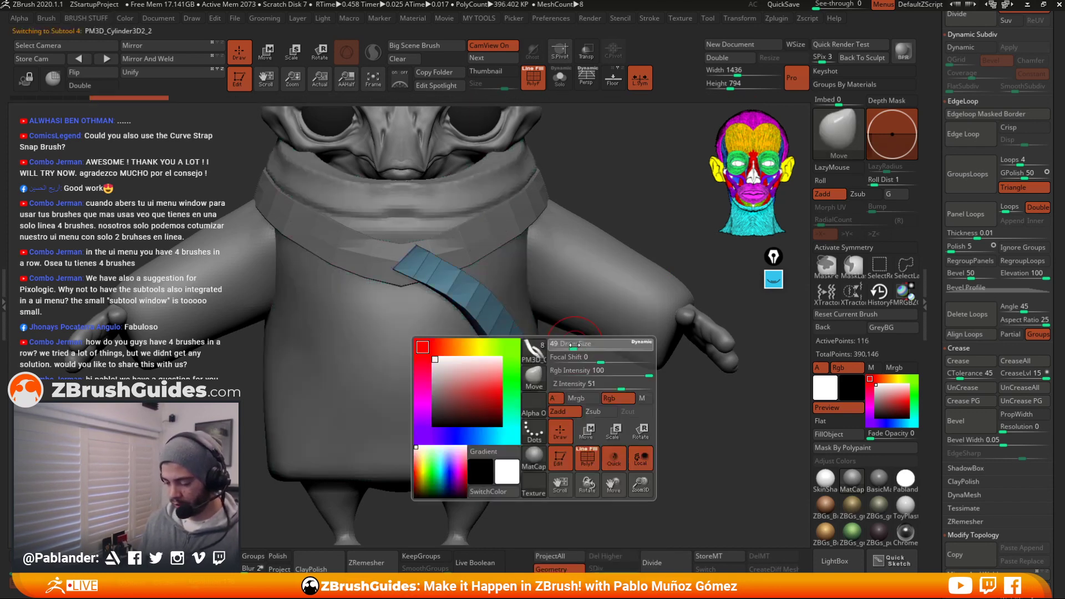
Move the strap's front end so it sits against the point of the collar band on the chest
drag(446, 294, 444, 306)
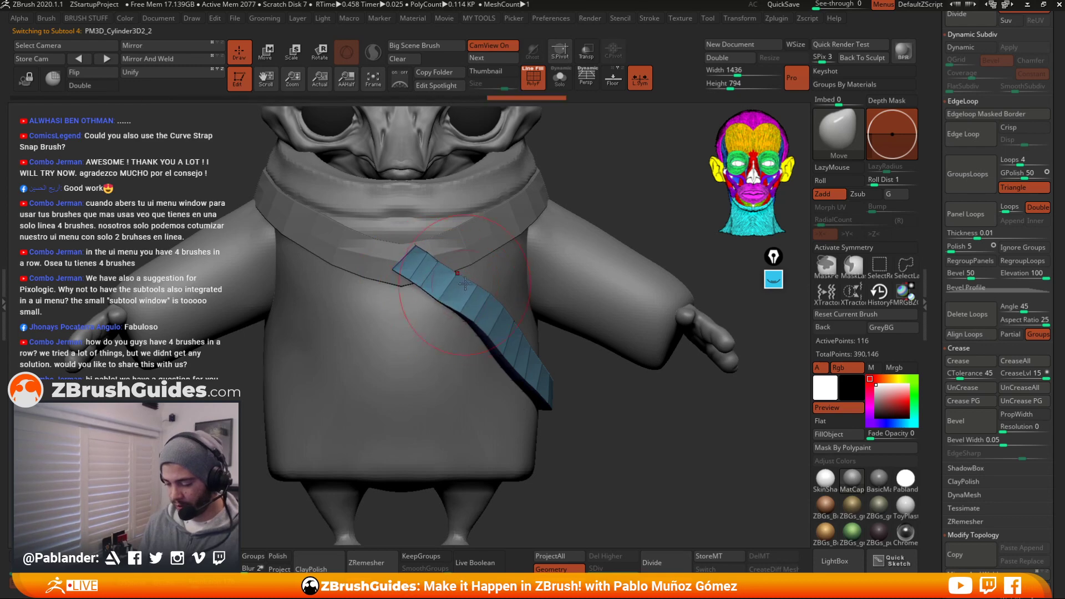
drag(424, 252, 420, 260)
right_drag(462, 259, 459, 264)
drag(458, 263, 445, 253)
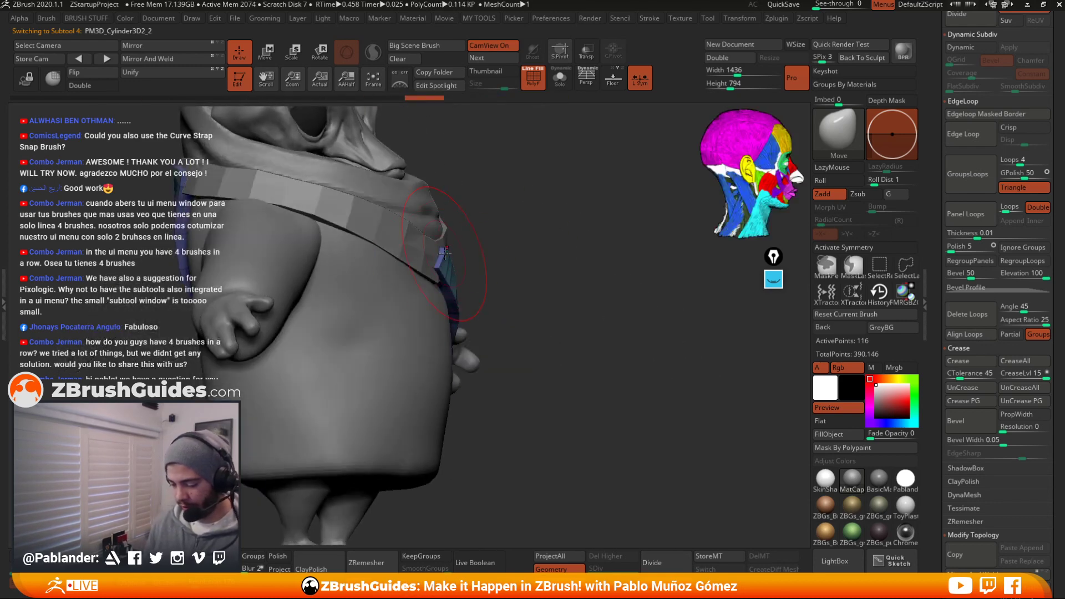
right_drag(432, 263, 355, 272)
drag(469, 305, 479, 287)
key(space)
key(f)
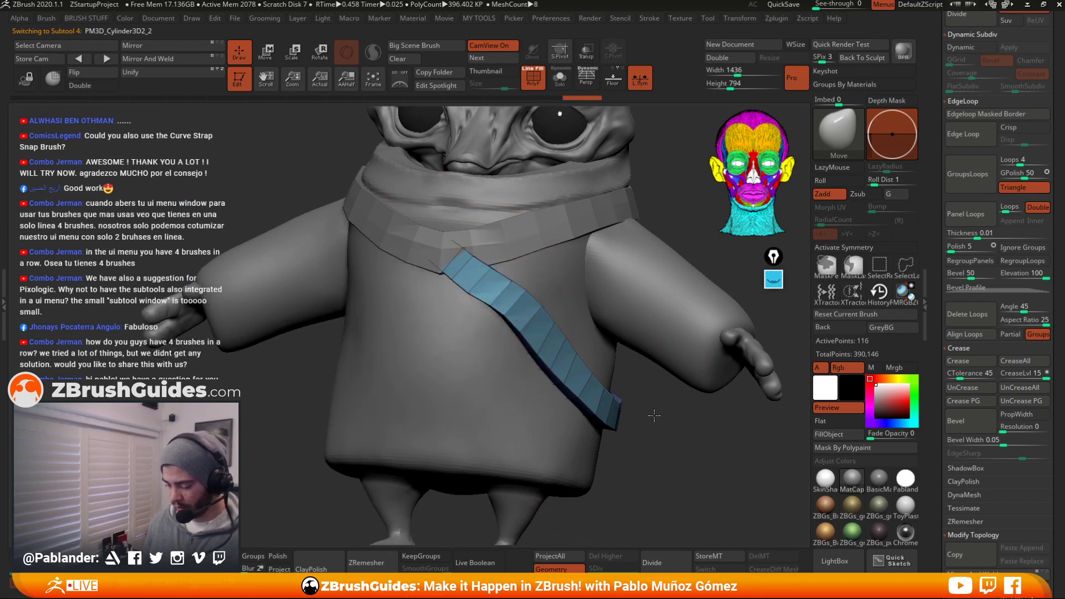
Reshape the strap's diagonal run across the front of the robe with the Move brush
mouse_move(493, 283)
mouse_down()
mouse_move(487, 293)
mouse_move(514, 309)
mouse_up()
right_drag(524, 330, 527, 334)
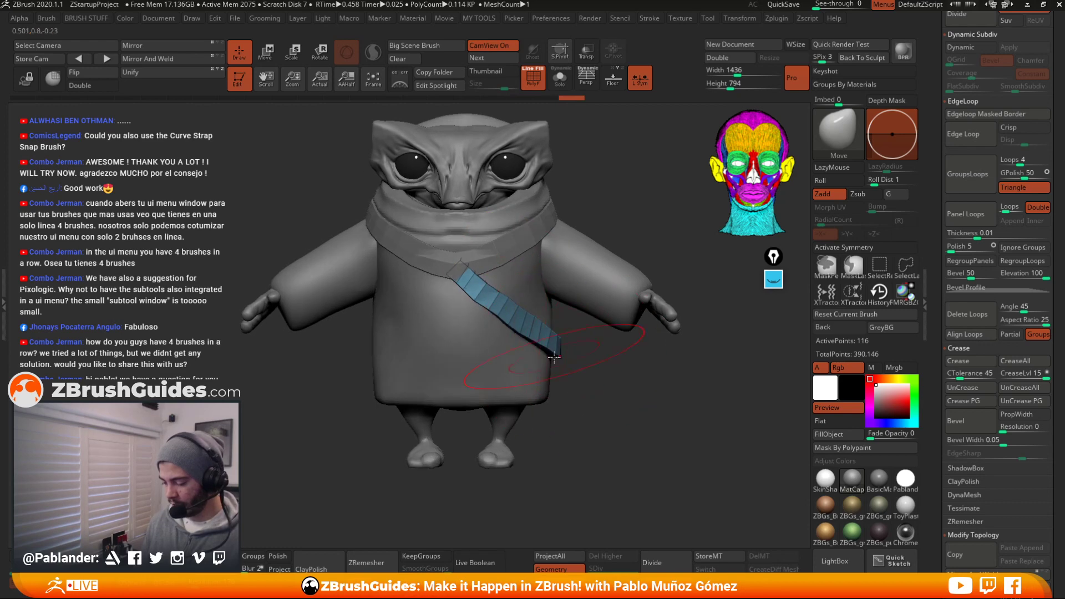
drag(536, 342, 494, 300)
key(space)
key(space)
mouse_move(609, 350)
mouse_down()
mouse_move(519, 332)
mouse_move(549, 339)
mouse_up()
Move the strap's back end to meet the collar band and straighten its diagonal across the back
key(space)
drag(665, 333, 558, 325)
drag(644, 315, 620, 309)
drag(700, 194, 646, 199)
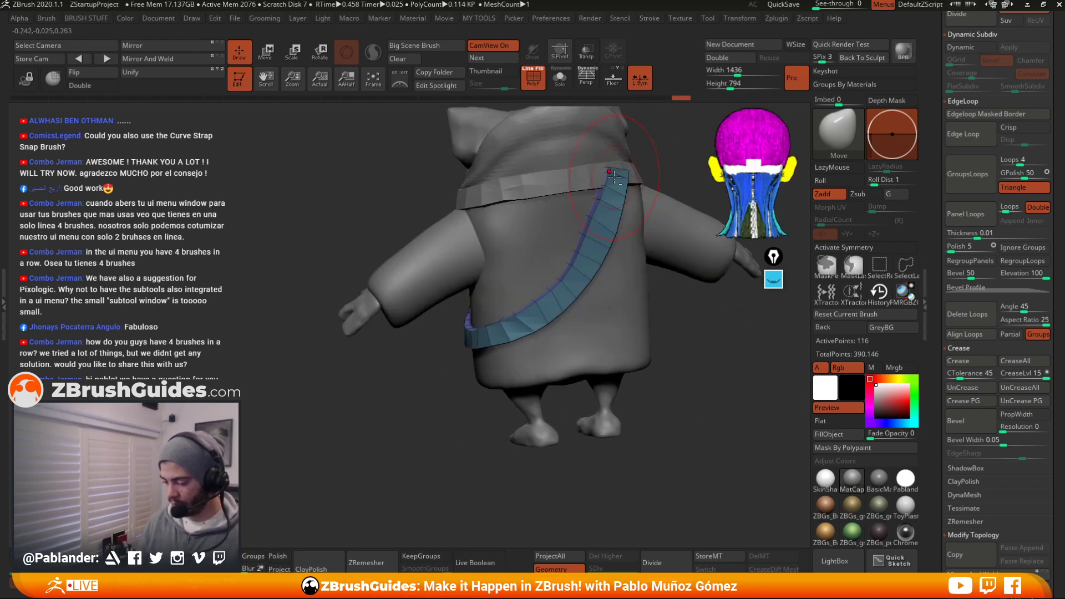
drag(631, 159, 549, 214)
right_drag(549, 213, 495, 303)
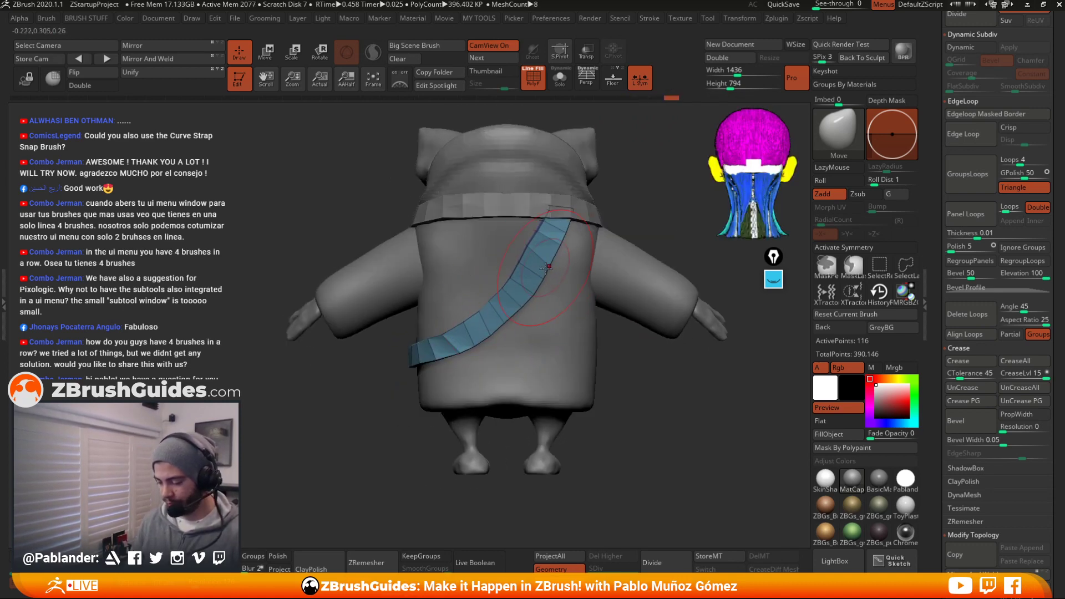
drag(522, 268, 541, 242)
Adjust the strap's curve around the lower back and under the arm to follow the robe's side
key(s)
right_drag(443, 337, 499, 338)
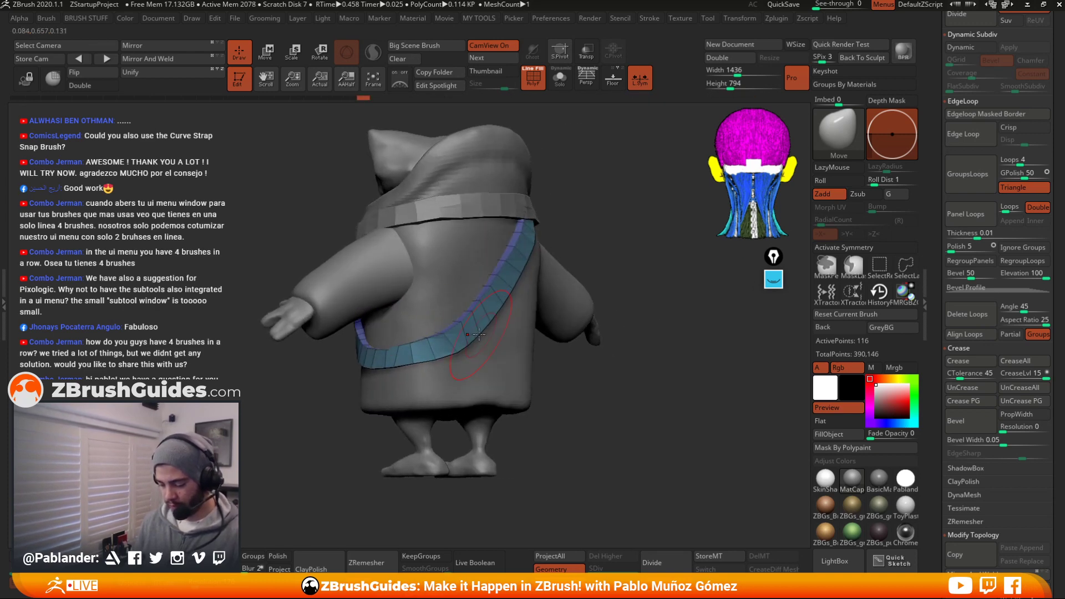
drag(442, 340, 454, 350)
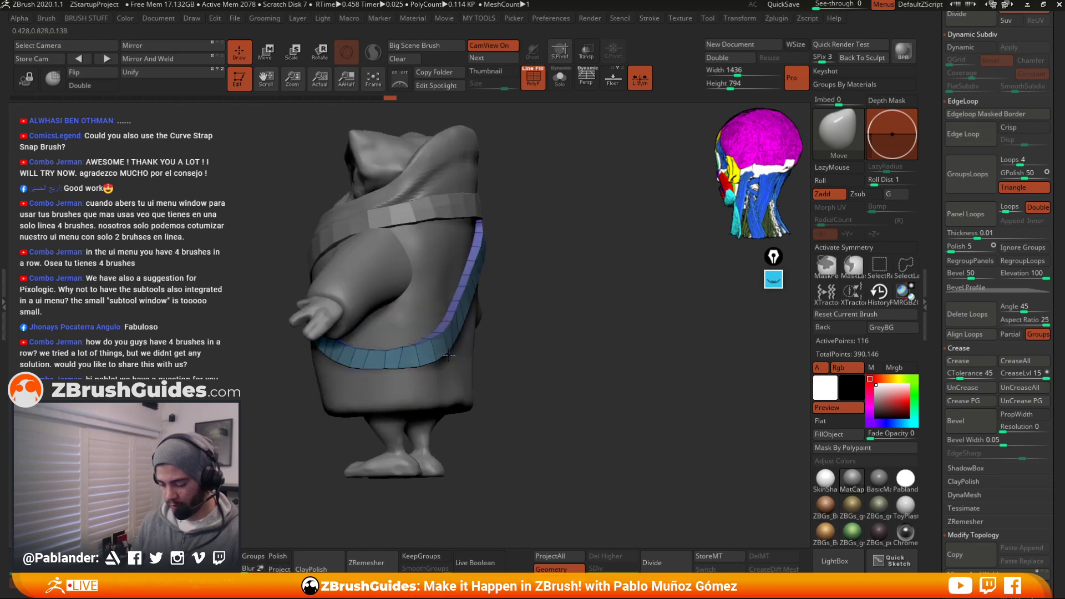
right_drag(405, 361, 504, 311)
right_drag(529, 389, 468, 394)
right_click(468, 394)
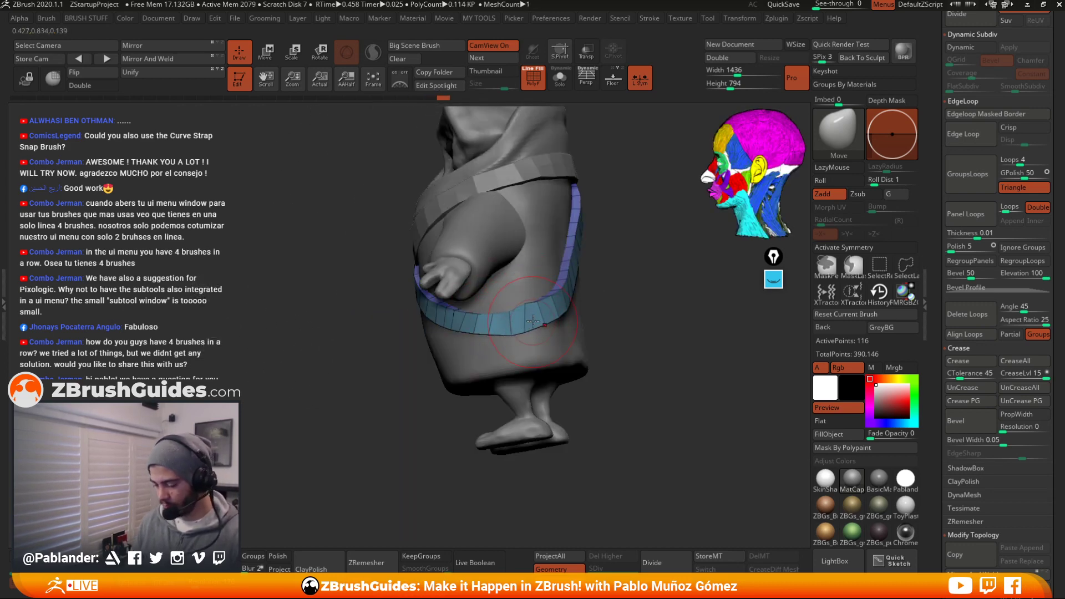
right_drag(495, 333, 510, 370)
right_click(511, 371)
mouse_move(610, 305)
right_down()
mouse_move(570, 304)
mouse_move(639, 292)
mouse_move(618, 316)
mouse_move(665, 309)
mouse_move(646, 399)
mouse_move(634, 295)
mouse_move(650, 308)
mouse_move(631, 308)
mouse_move(637, 345)
right_up()
Isolate the strap with its polyframe shown and switch to the ZModeler brush
key(shift+f)
key(shift+f)
key(shift+alt+s)
key(b)
key(z)
key(m)
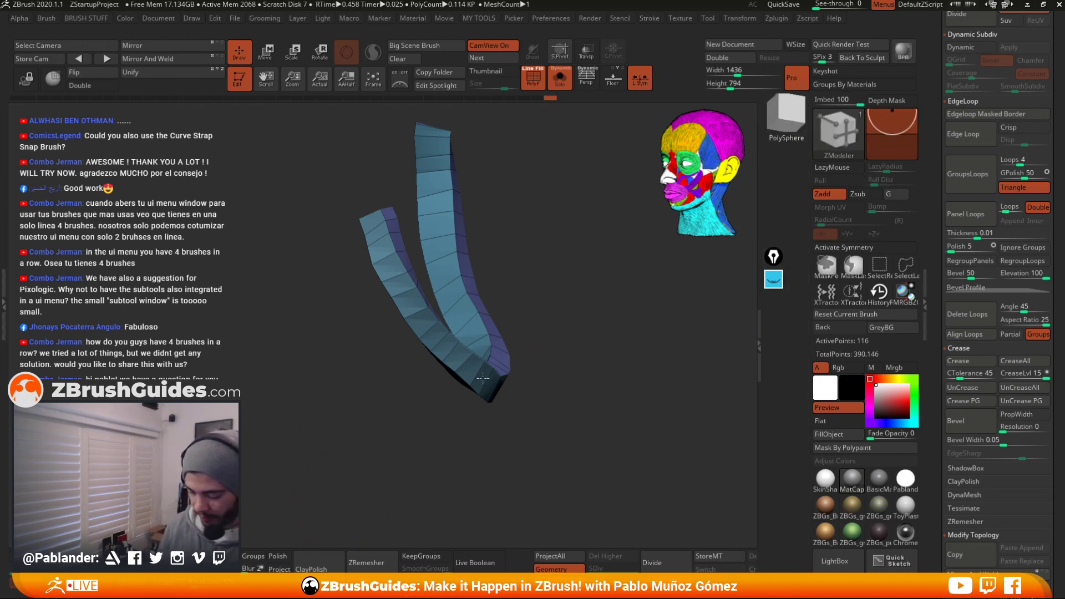
key(space)
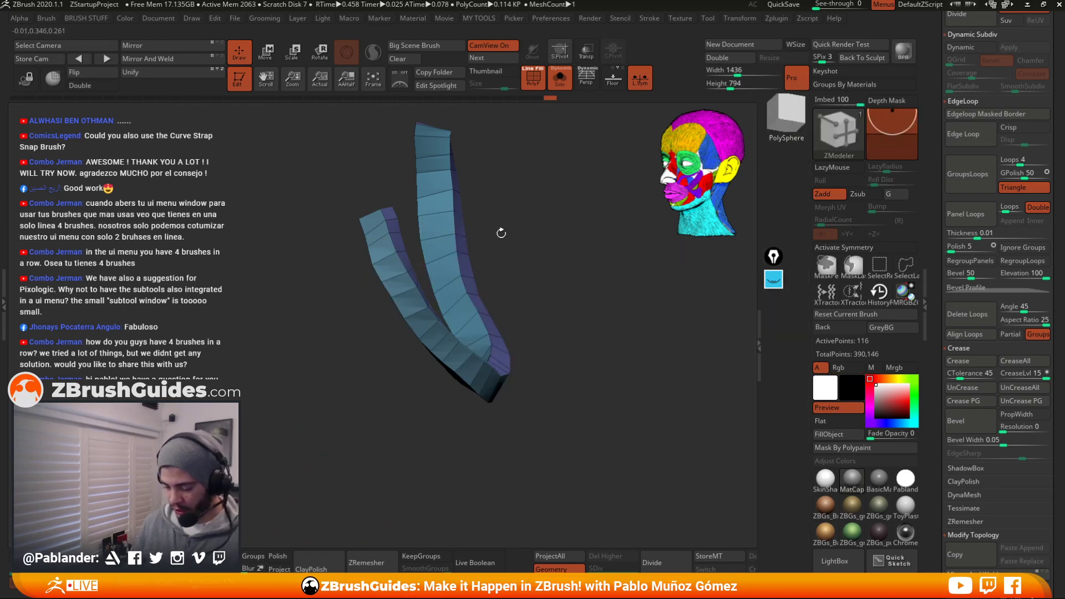
Mark the strap's outer faces as a temporary polygroup selection with ZModeler, from the front around to the back end
key(space)
click(427, 363)
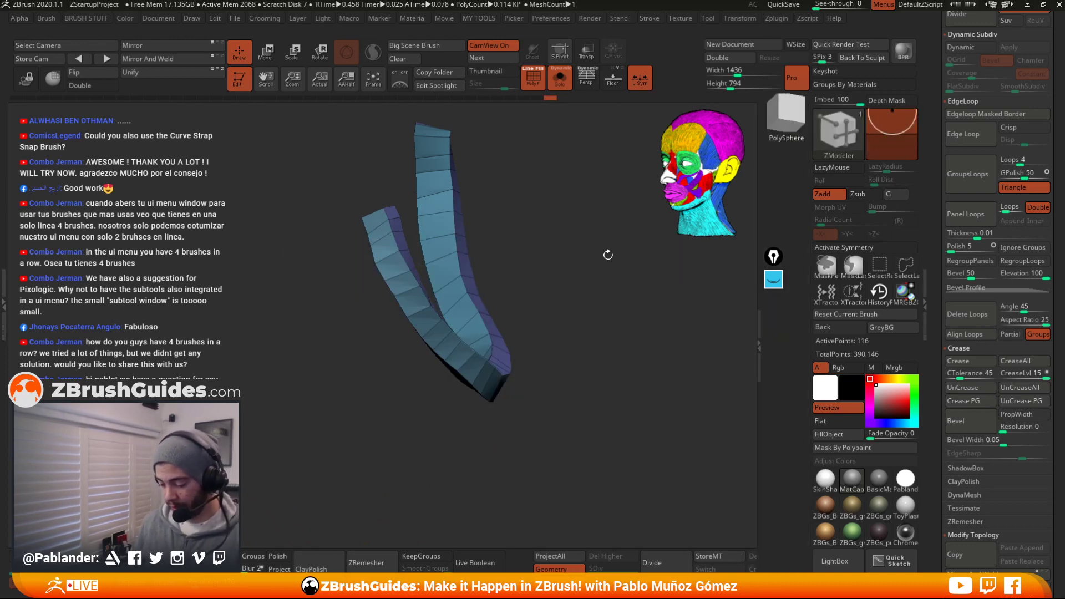
click(409, 316)
drag(493, 277, 541, 277)
key(space)
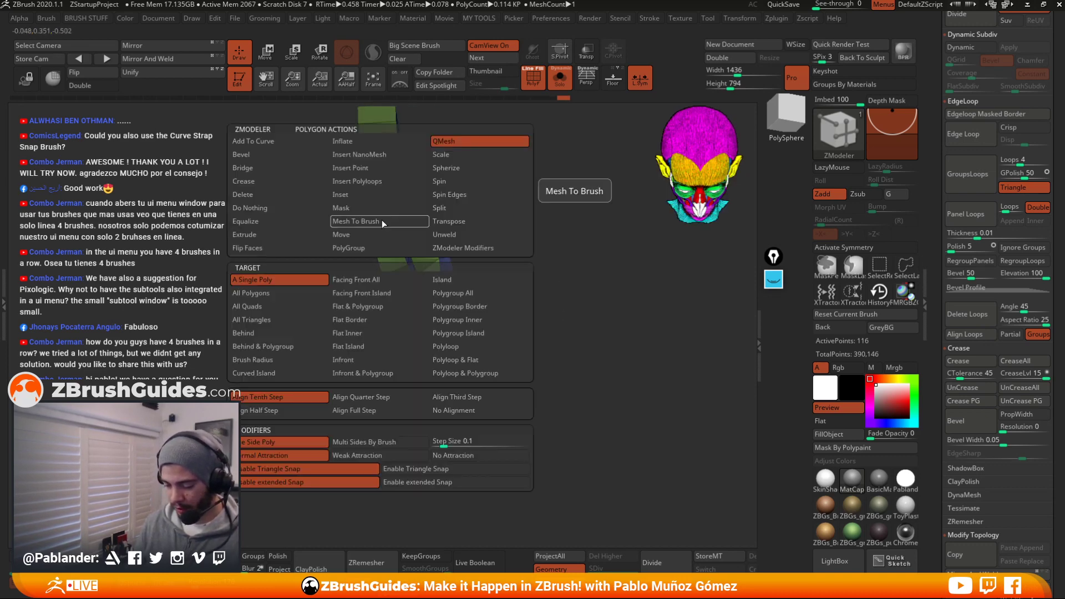
alt+drag(534, 185, 541, 206)
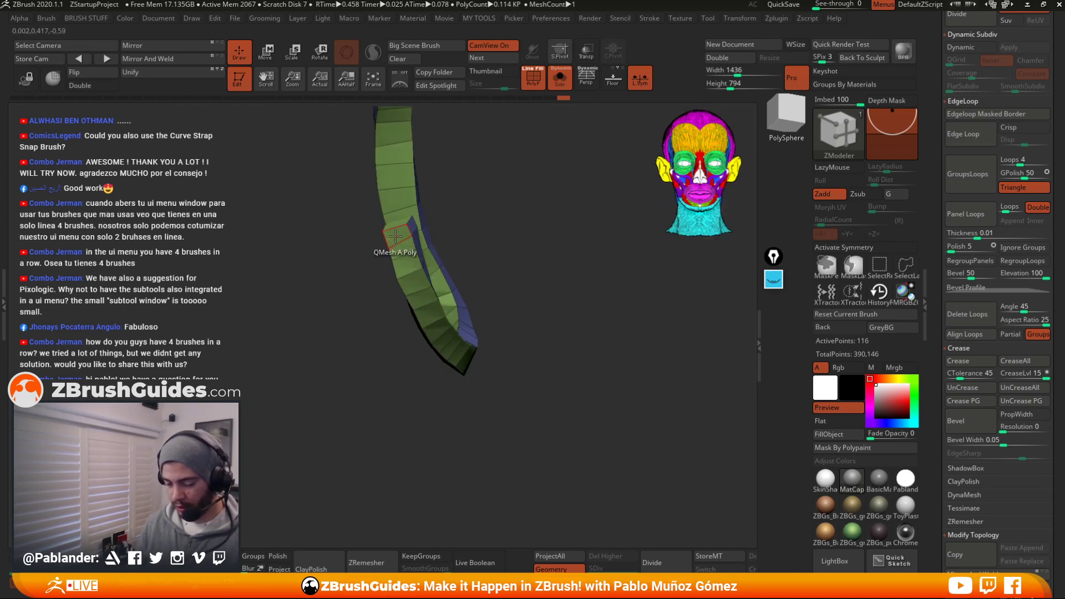
mouse_move(396, 236)
mouse_down()
mouse_move(441, 324)
mouse_move(481, 333)
mouse_move(589, 291)
mouse_up()
drag(502, 433, 475, 398)
mouse_move(417, 342)
alt+mouse_down()
mouse_move(510, 377)
mouse_move(531, 371)
alt+mouse_up()
drag(653, 346, 554, 229)
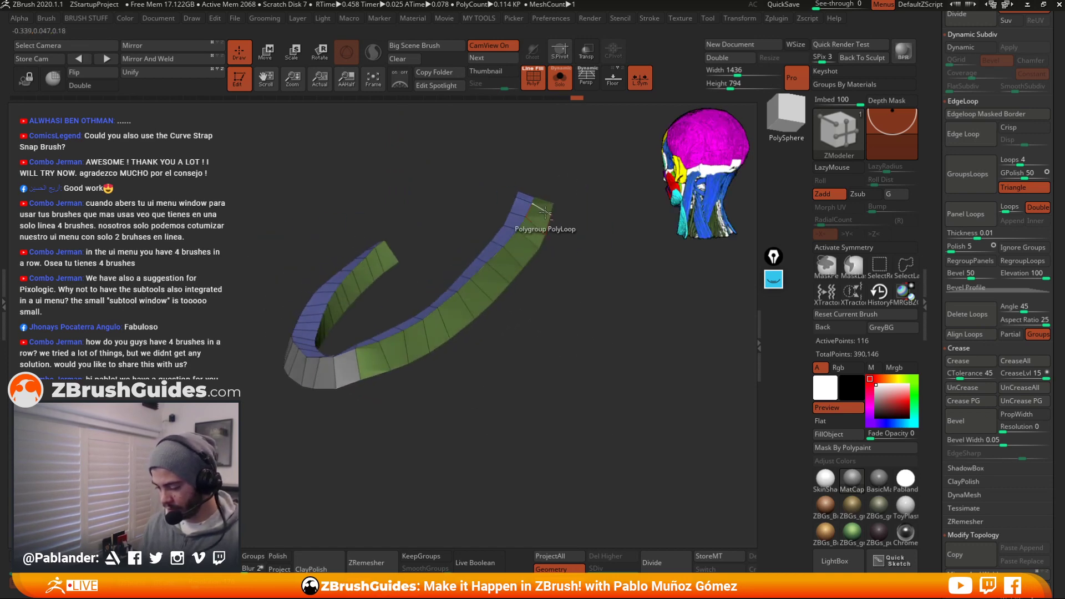
alt+drag(512, 260, 368, 365)
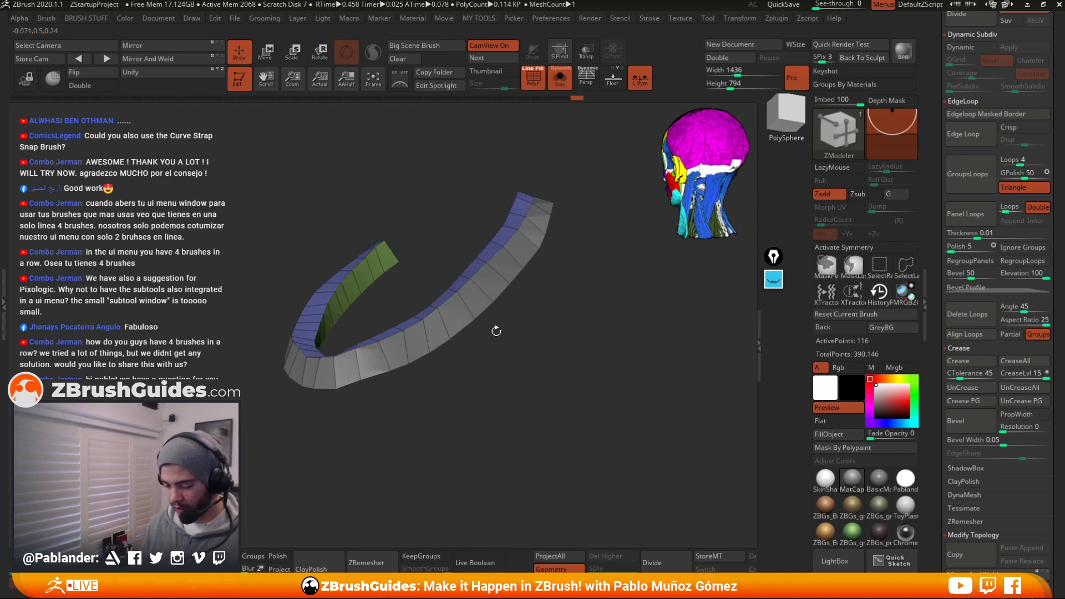
Try ZModeler's PolyGroup action with the single-poly target on the strap's marked outer faces and undo it
drag(496, 331, 533, 288)
key(space)
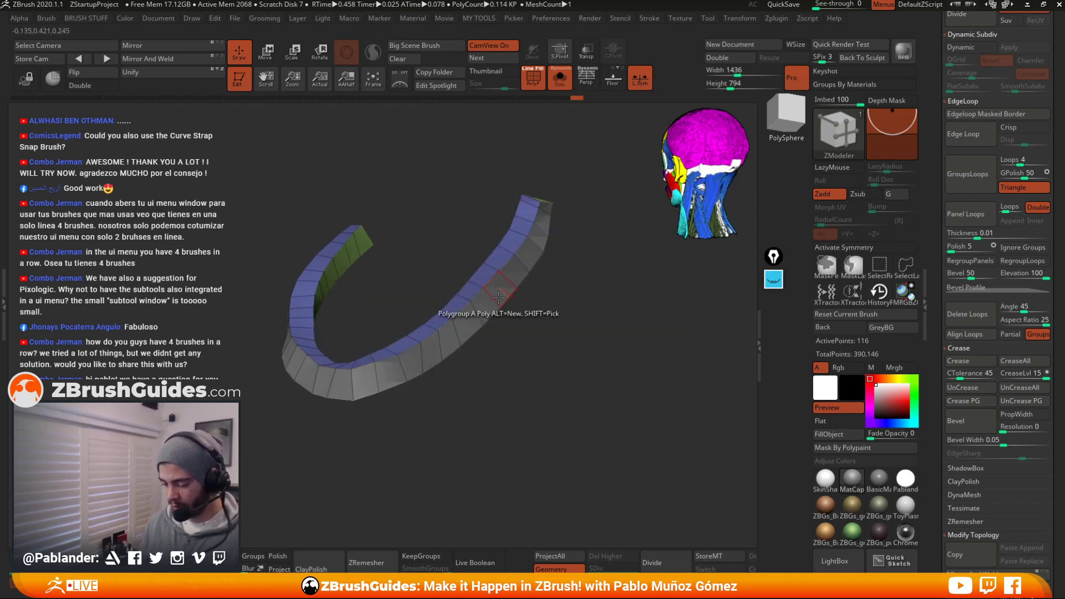
key(space)
click(485, 306)
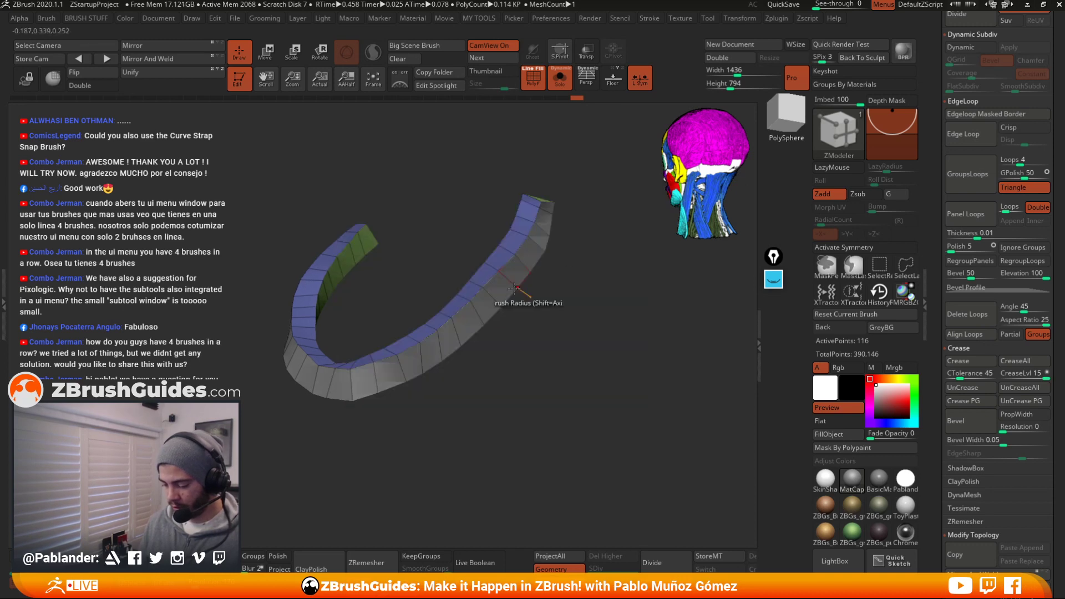
key(ctrl)
click(484, 303)
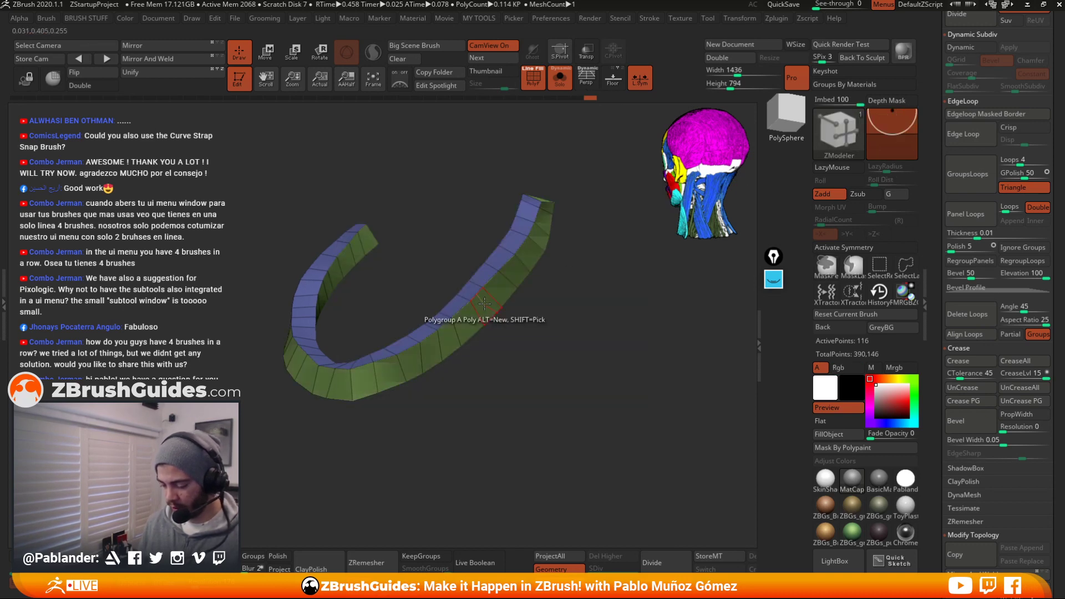
key(ctrl+z)
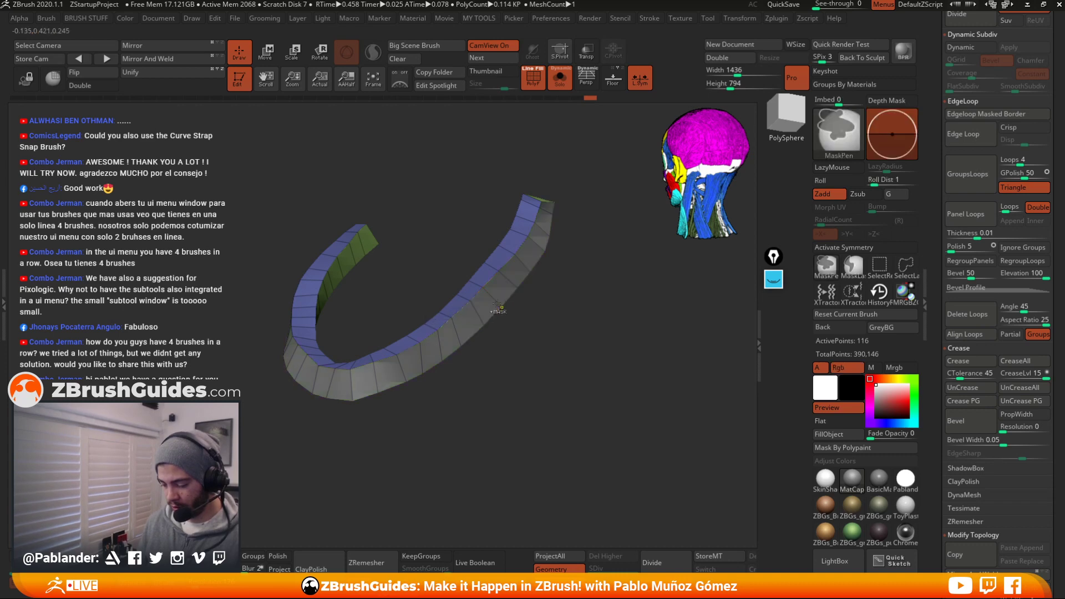
click(484, 303)
key(ctrl+z)
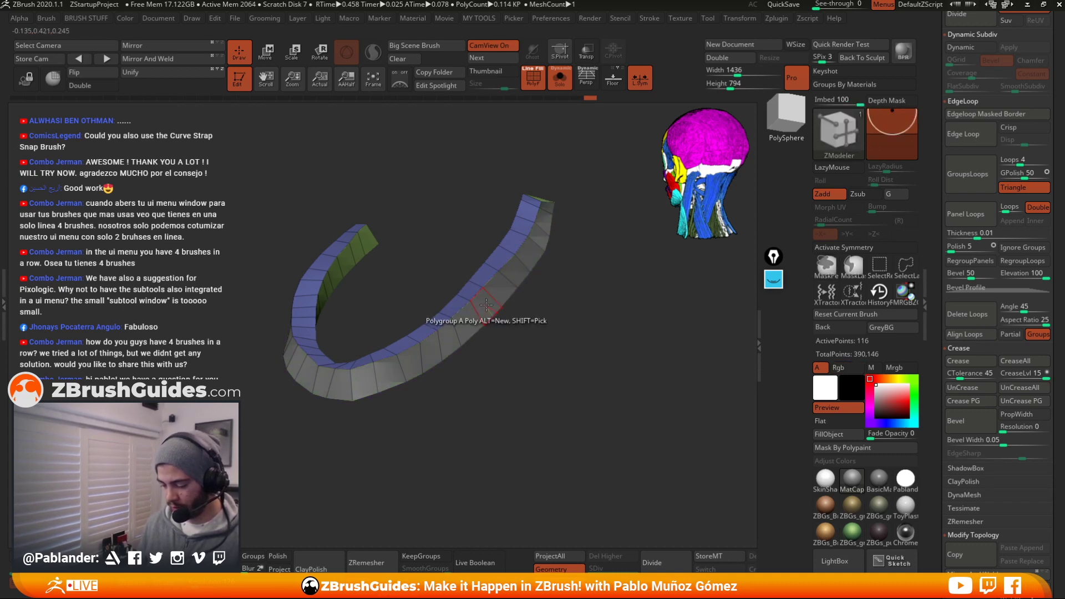
Assign one new polygroup to the strap's outer faces using ZModeler's PolyGroup action with the Polygroup Border target
key(space)
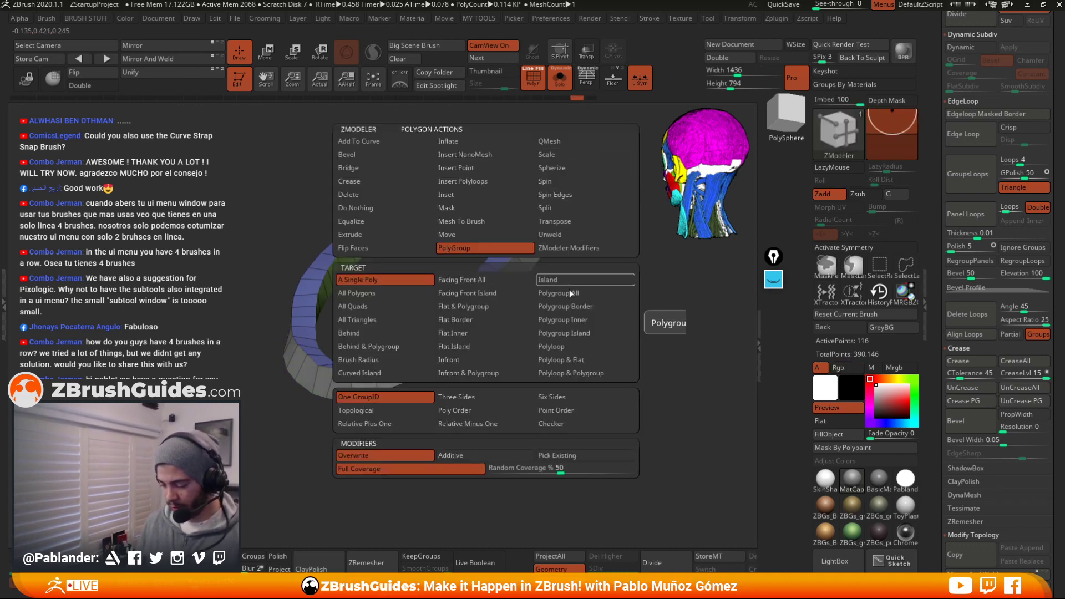
click(588, 306)
click(468, 320)
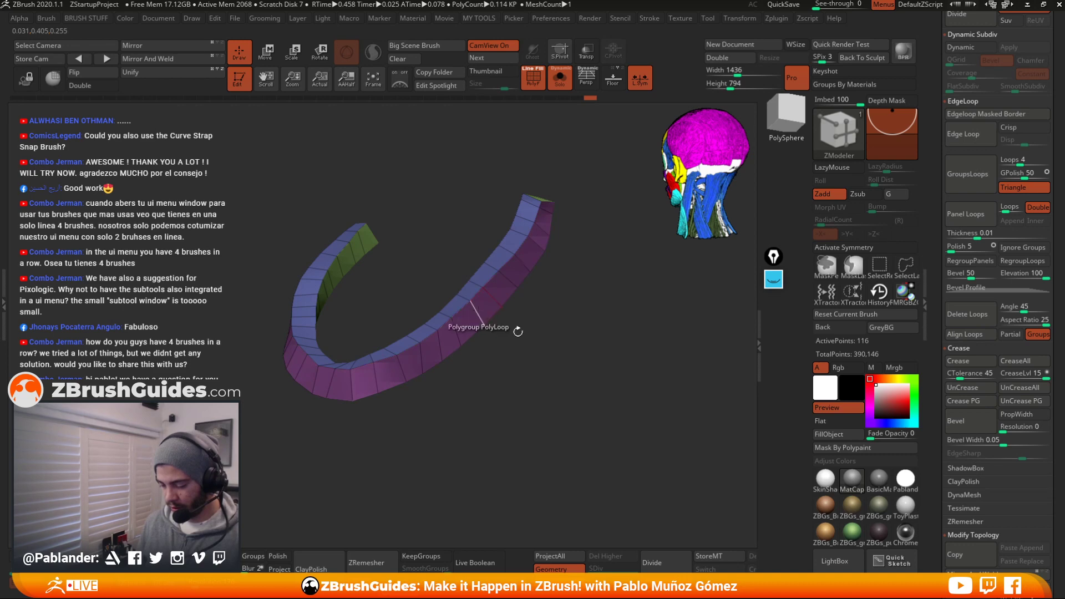
Thin the strap by pushing its entire outer polygroup inward with QMesh set to Polygroup All, with the character shown for reference
drag(513, 327, 578, 323)
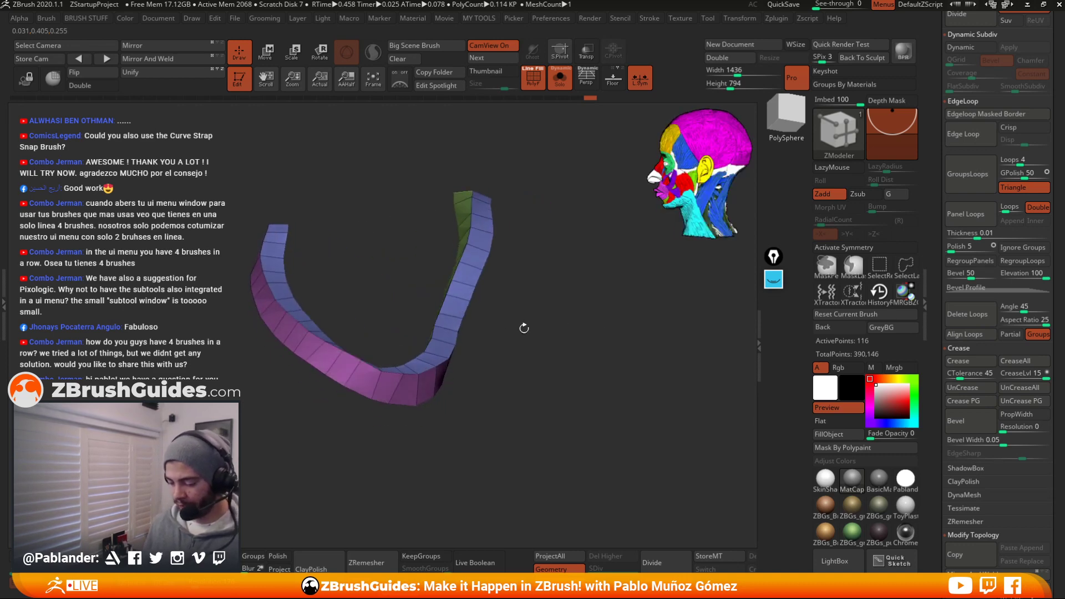
key(space)
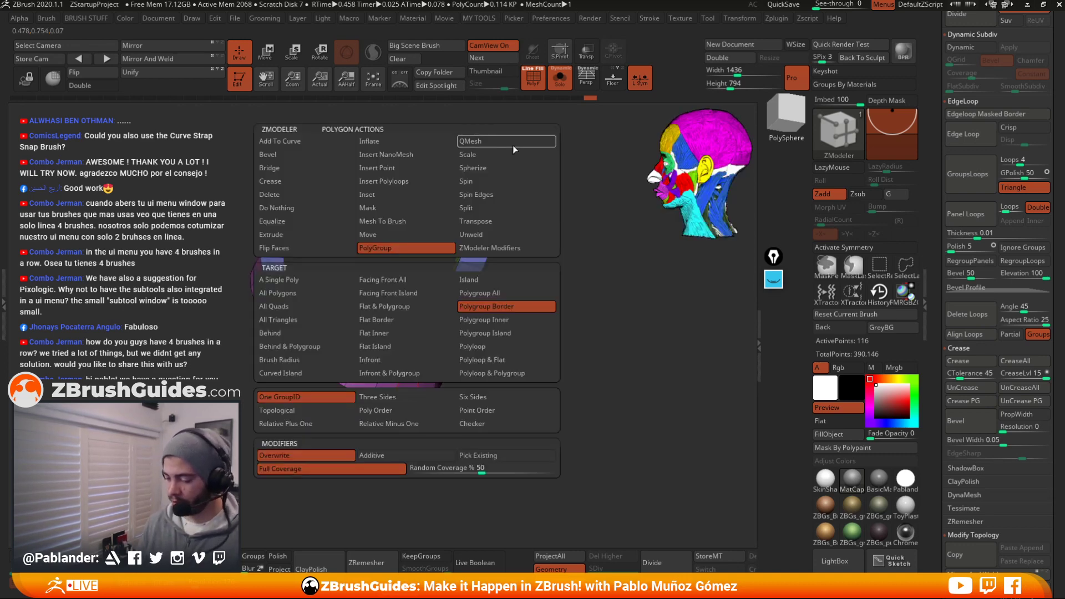
click(503, 143)
drag(577, 283, 615, 298)
key(shift+s)
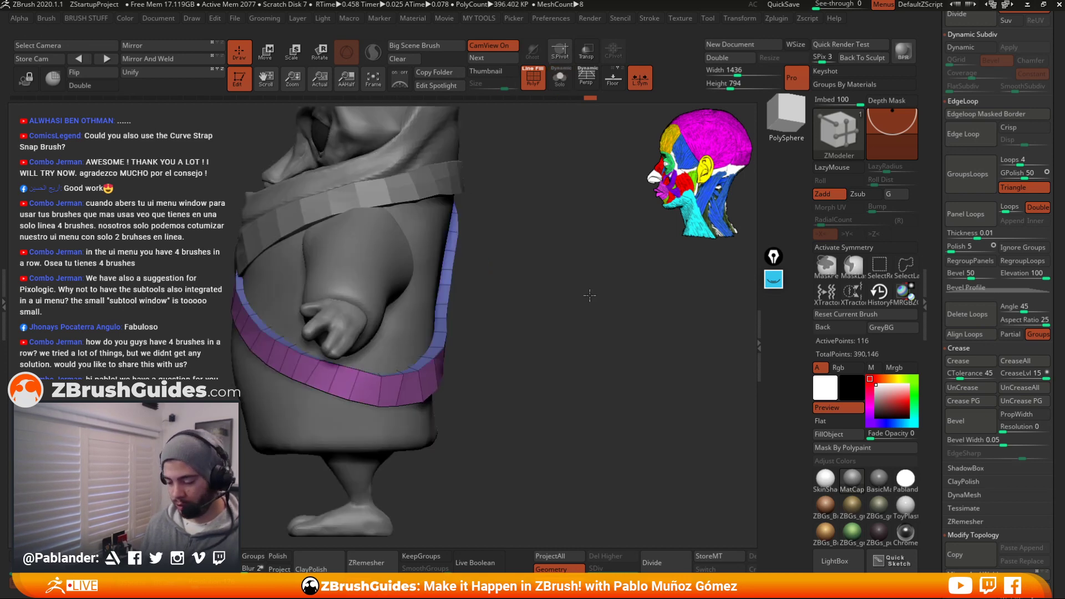
drag(499, 333, 571, 324)
key(space)
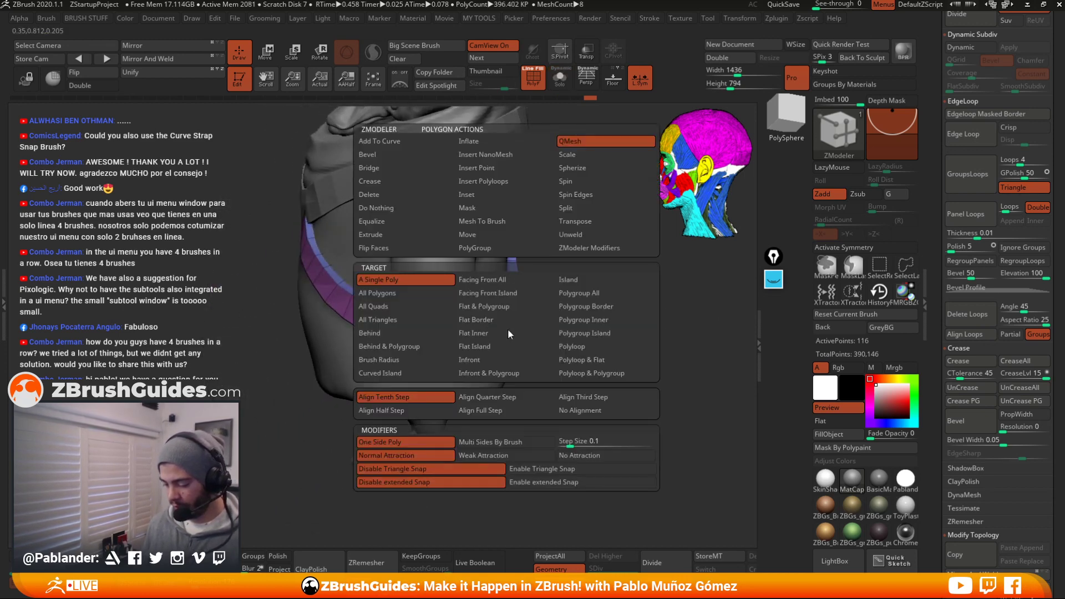
click(601, 294)
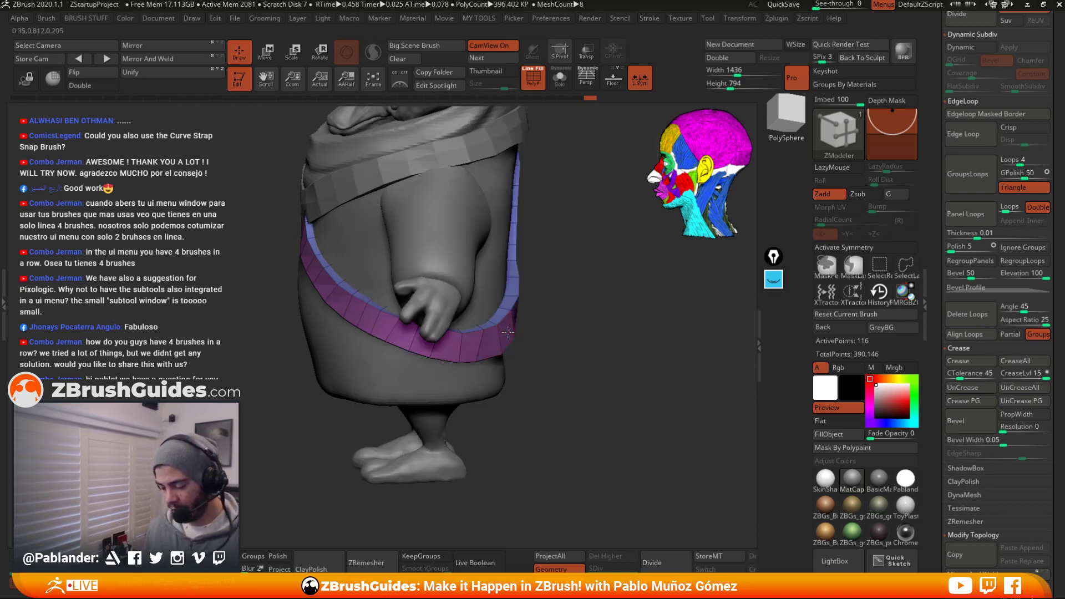
mouse_move(506, 330)
mouse_down()
mouse_move(520, 331)
mouse_move(498, 325)
mouse_up()
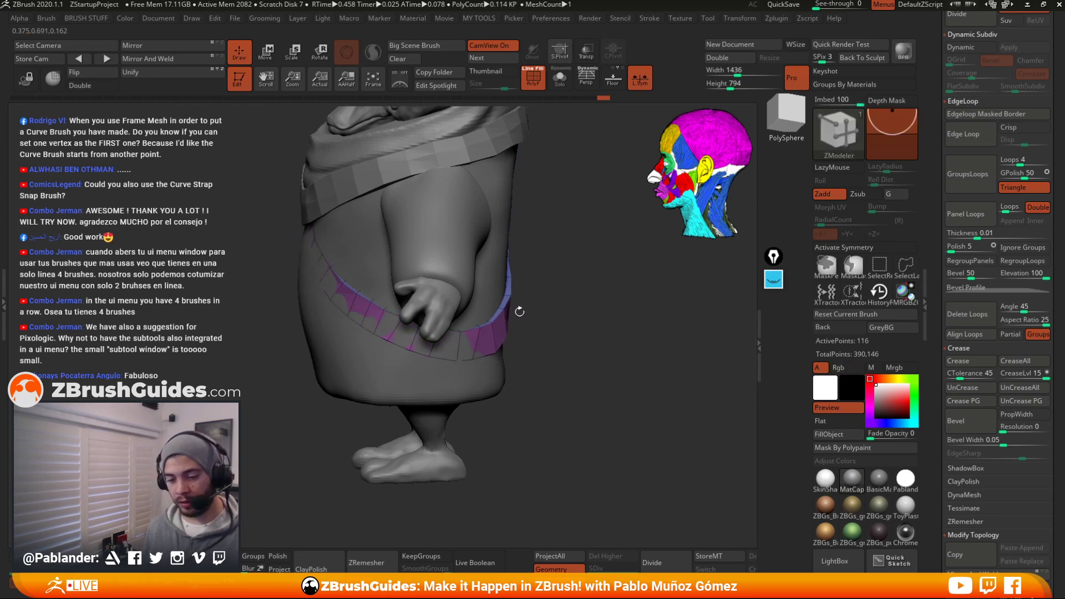
Pull the thinned strap out of the robe's surface with the Move brush and fit its ends under the collar band
key(b)
click(521, 351)
key(space)
drag(629, 274, 662, 275)
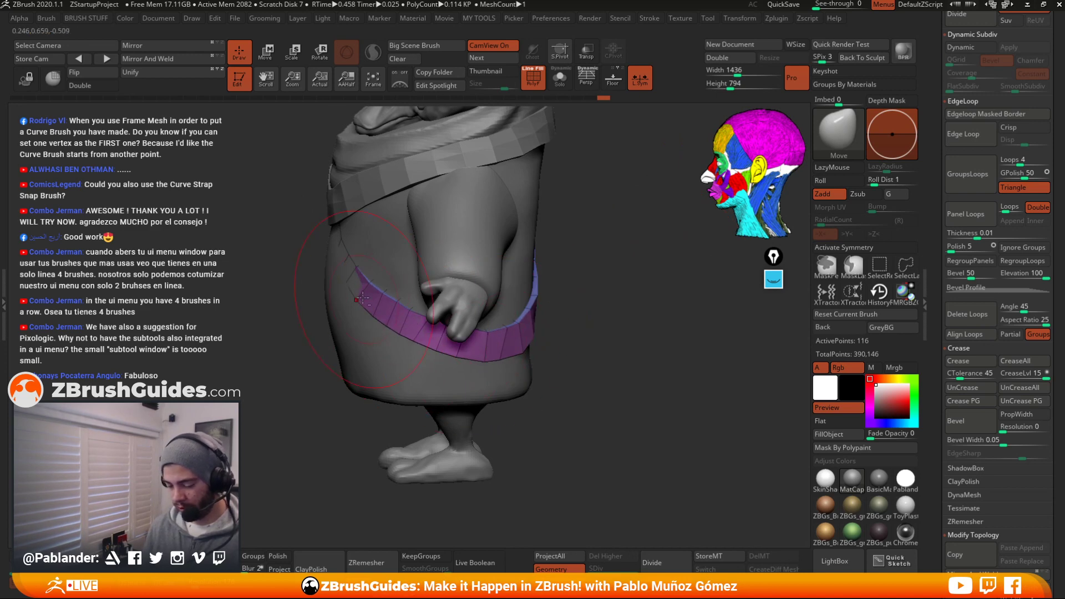
drag(337, 252, 340, 244)
alt+click(339, 244)
right_drag(340, 244, 392, 256)
alt+click(387, 271)
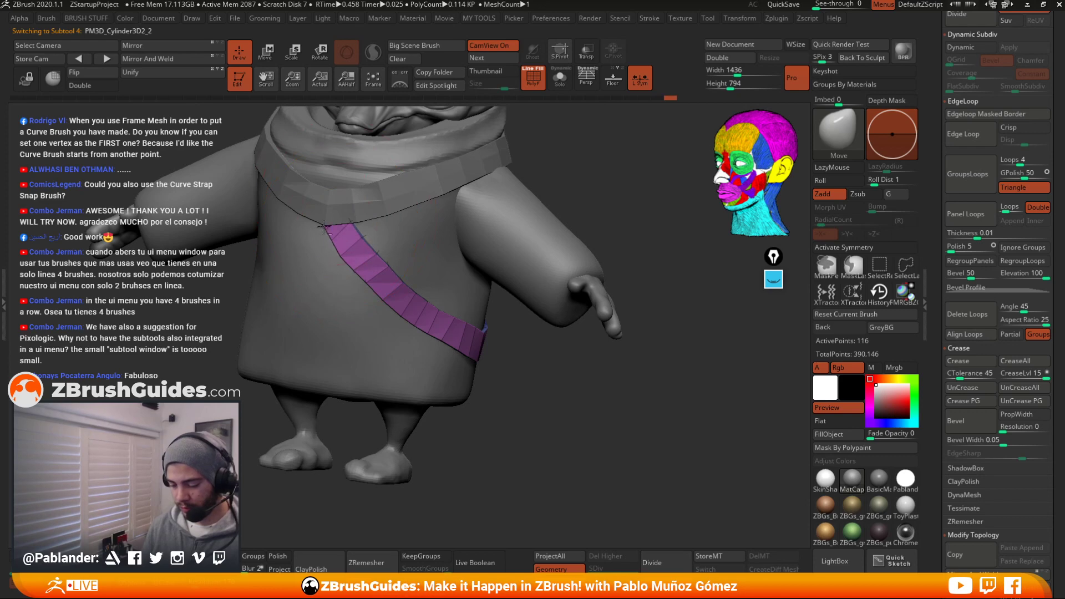
drag(665, 205, 559, 207)
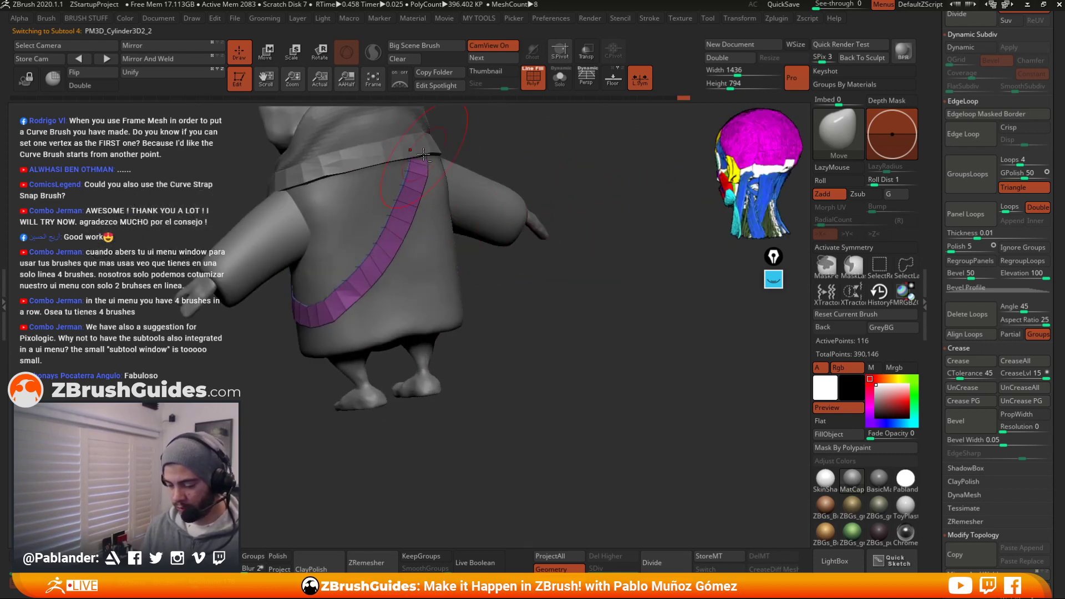
drag(481, 302, 546, 367)
alt+drag(504, 331, 543, 362)
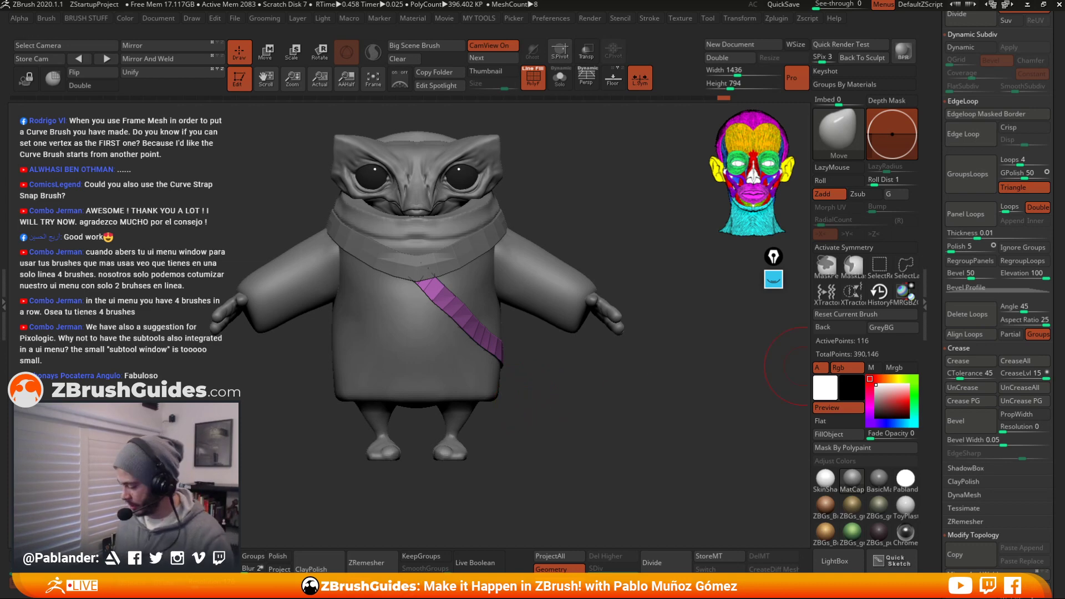
Duplicate the strap subtool and replace the copy's mesh with a cube
drag(1063, 312, 1057, 510)
drag(947, 115, 941, 263)
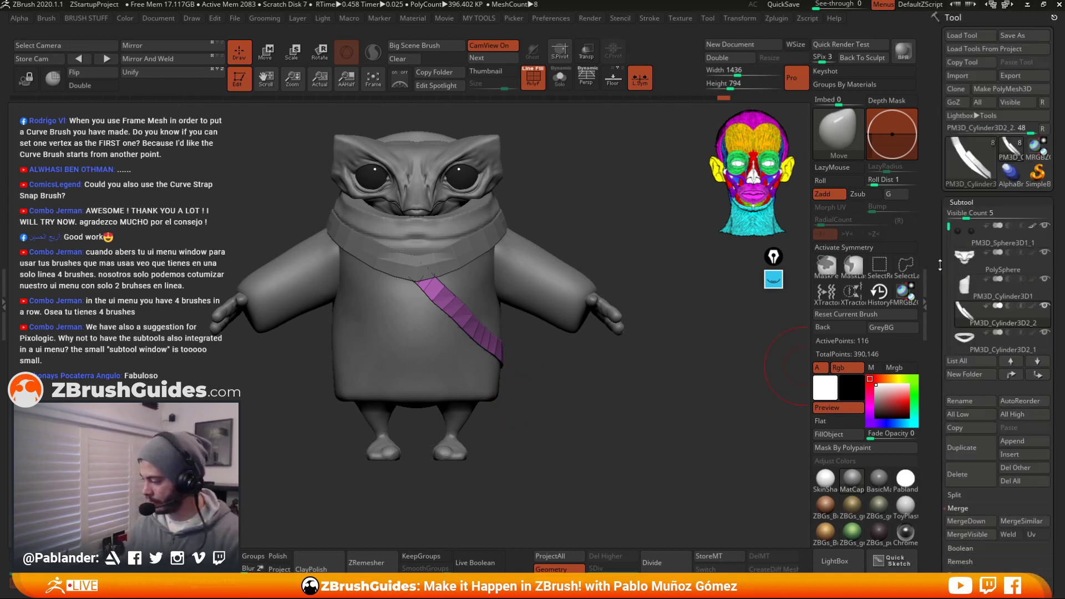
click(1027, 441)
alt+drag(577, 418, 555, 373)
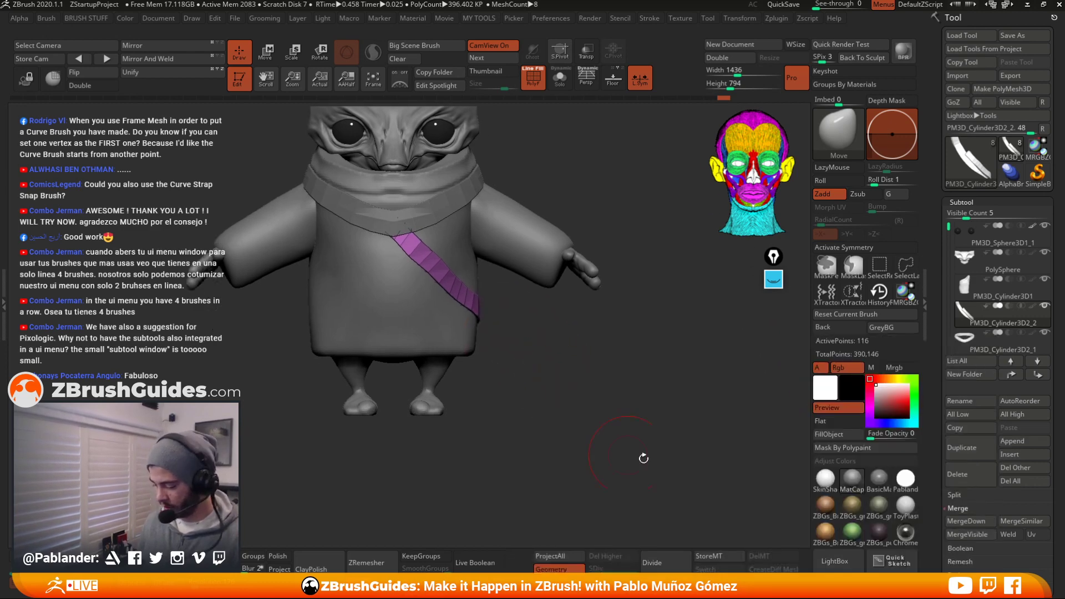
click(973, 452)
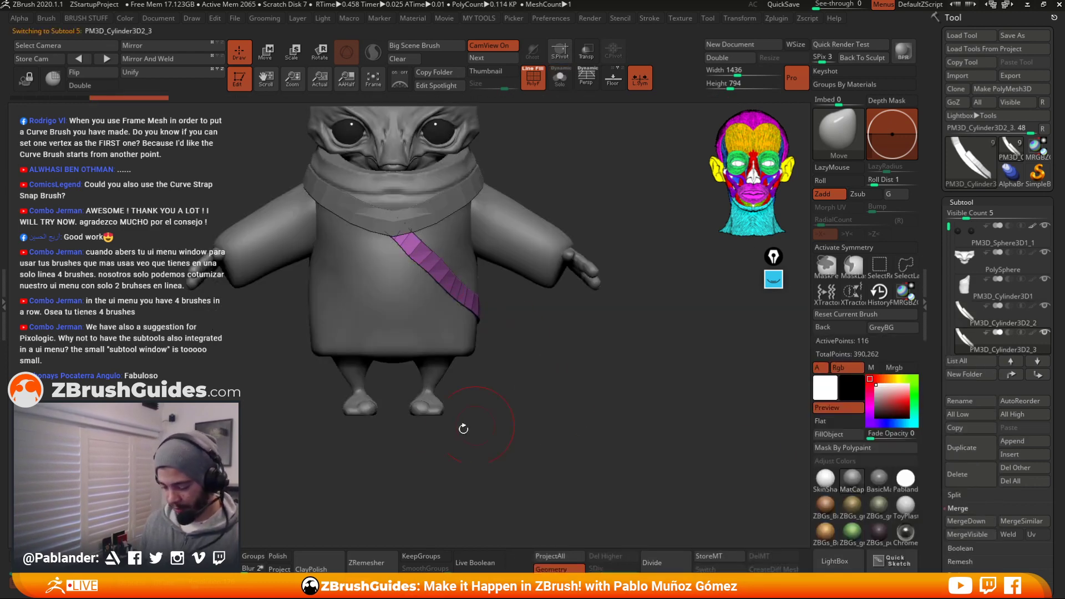
click(196, 563)
key(e)
Move the new cube forward out of the body, in front of the character's chest
mouse_move(548, 396)
alt+mouse_down()
mouse_move(539, 369)
mouse_move(575, 352)
mouse_move(563, 301)
alt+mouse_up()
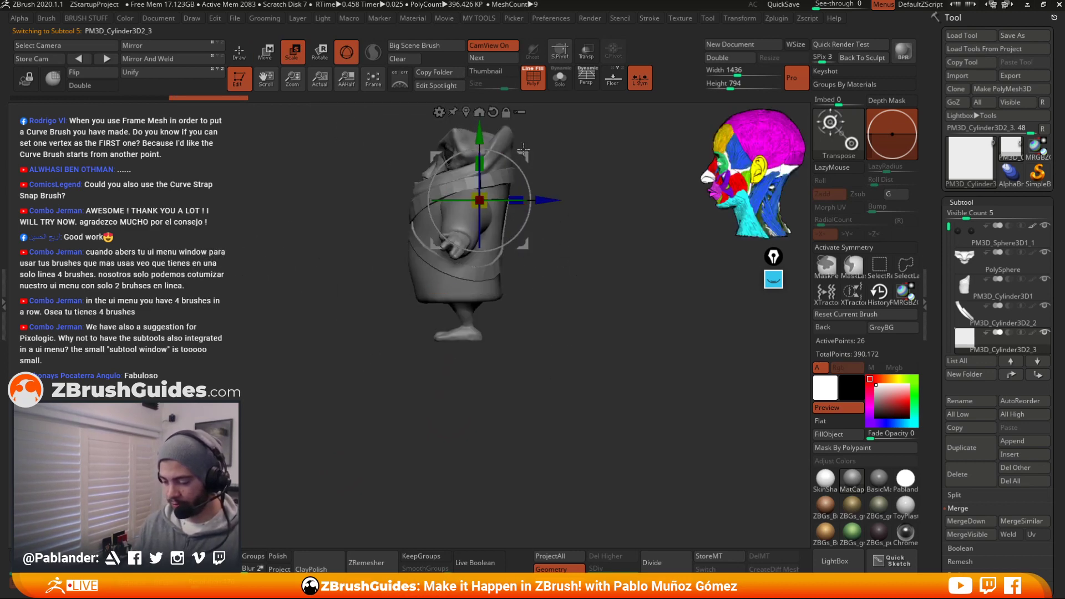
drag(525, 155, 429, 177)
click(369, 133)
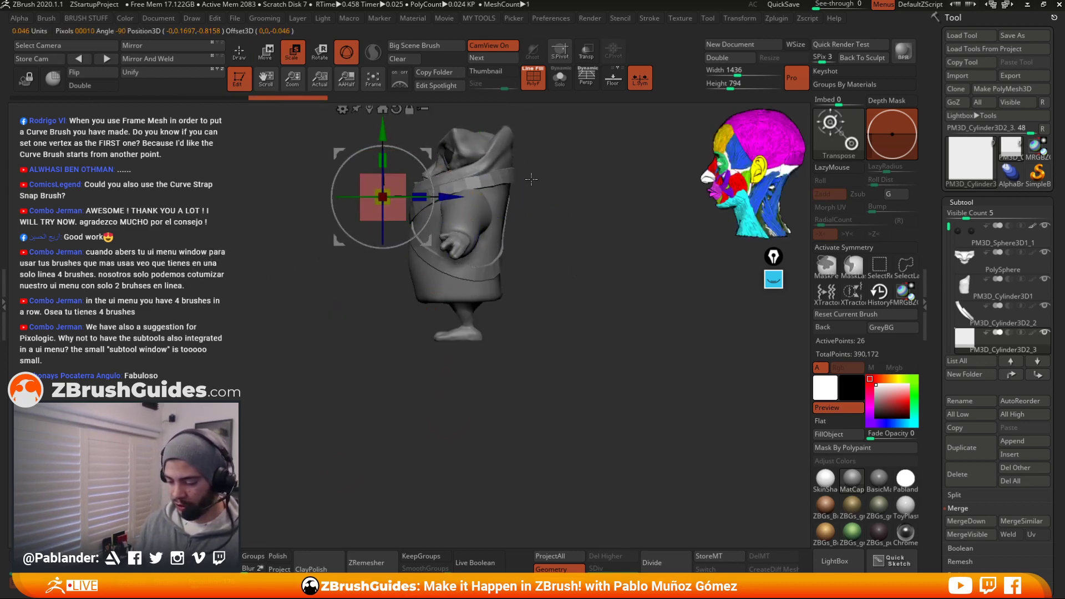
Scale the cube down into a small box wider than it is tall and lower it on the chest below the collar
shift+drag(531, 180, 605, 186)
drag(383, 197, 385, 221)
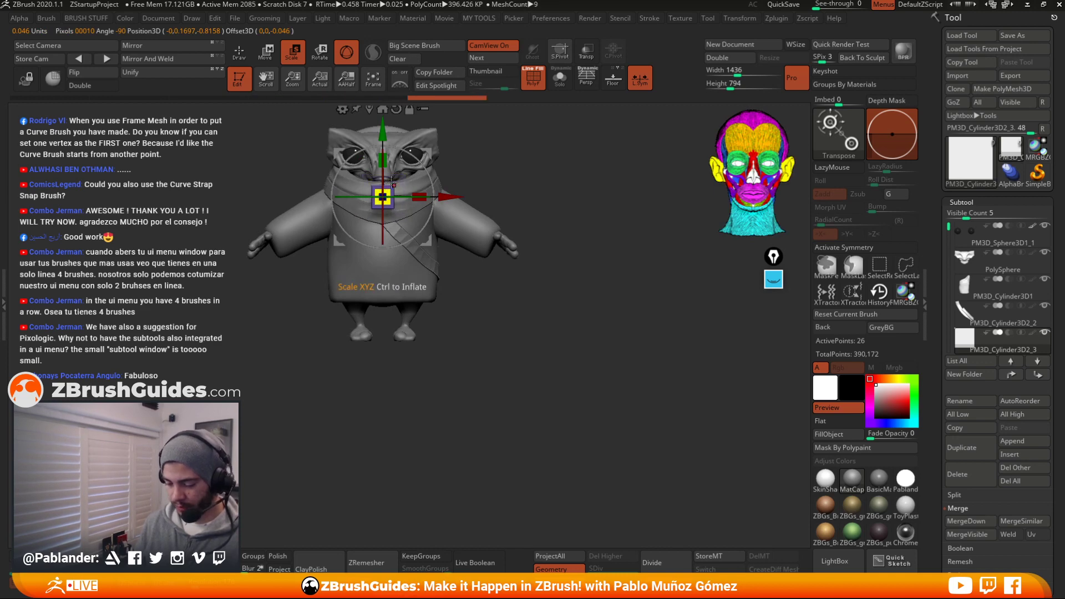
drag(386, 128, 386, 159)
ctrl+right_drag(386, 160, 387, 191)
mouse_move(385, 192)
mouse_down()
mouse_move(389, 181)
mouse_move(388, 204)
mouse_up()
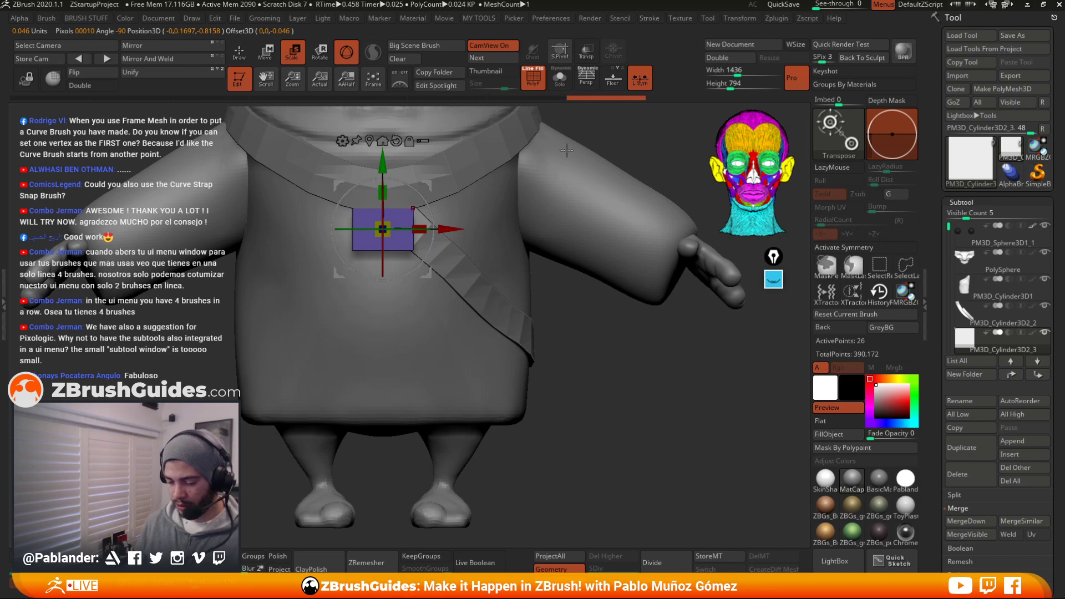
alt+drag(639, 134, 667, 218)
ctrl+right_drag(648, 225, 629, 172)
alt+drag(587, 263, 590, 258)
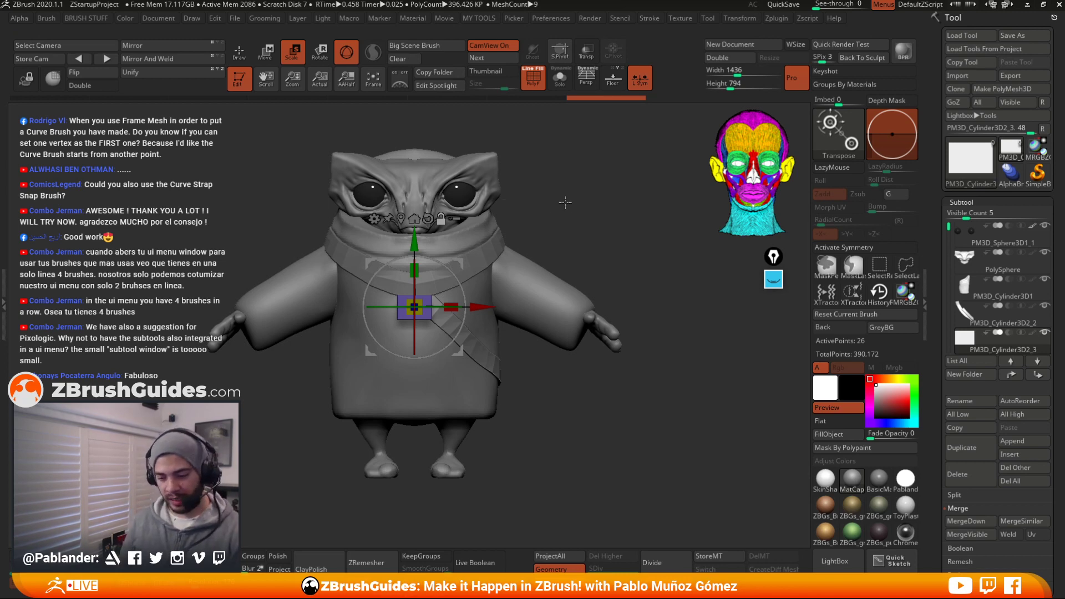
ctrl+right_drag(565, 203, 573, 210)
alt+right_drag(573, 211, 578, 238)
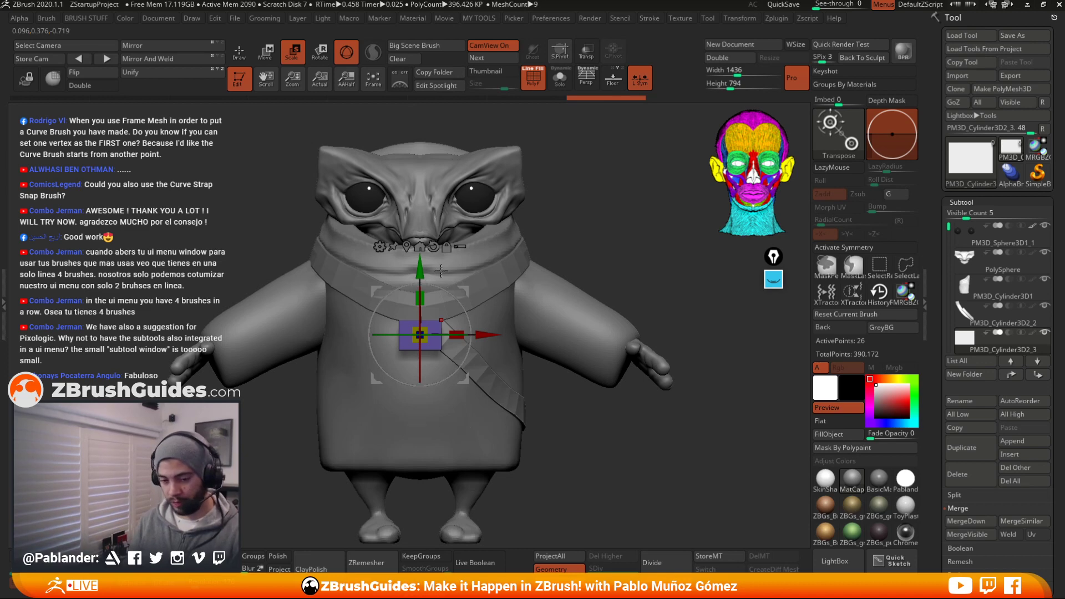
Stretch the chest box vertically into a tall, narrow block
key(q)
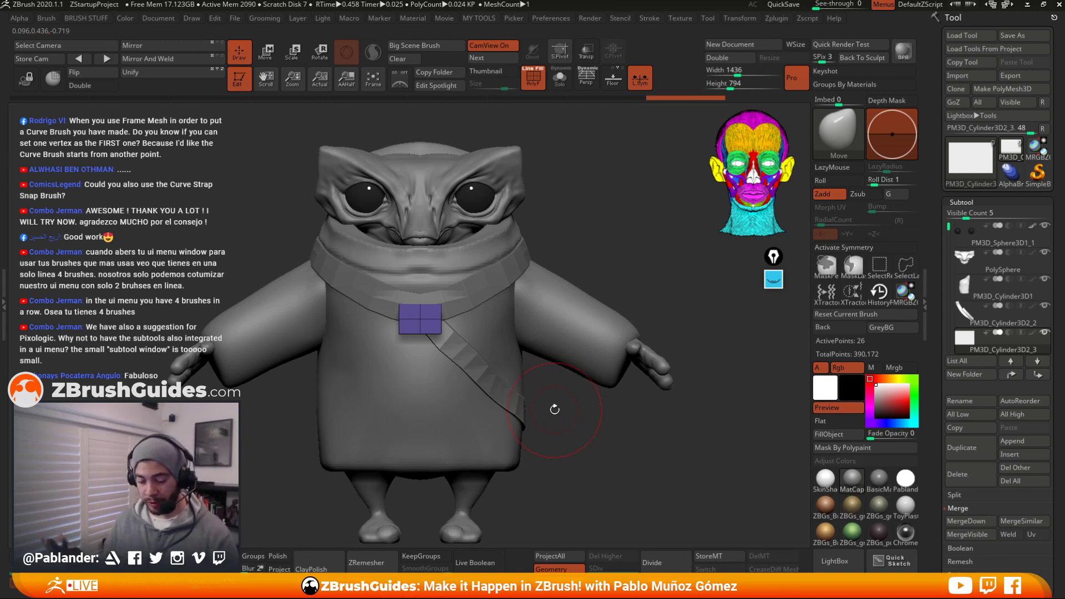
key(w)
drag(420, 282, 421, 267)
key(q)
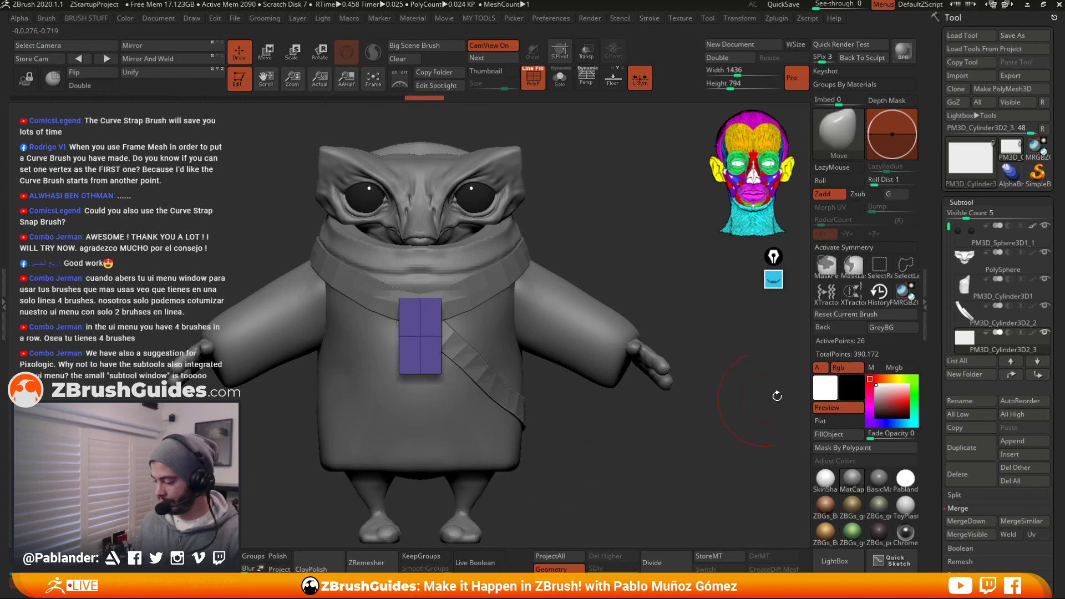
Show 10 subtools in the list, duplicate the tall box and hide the original
click(986, 218)
click(971, 574)
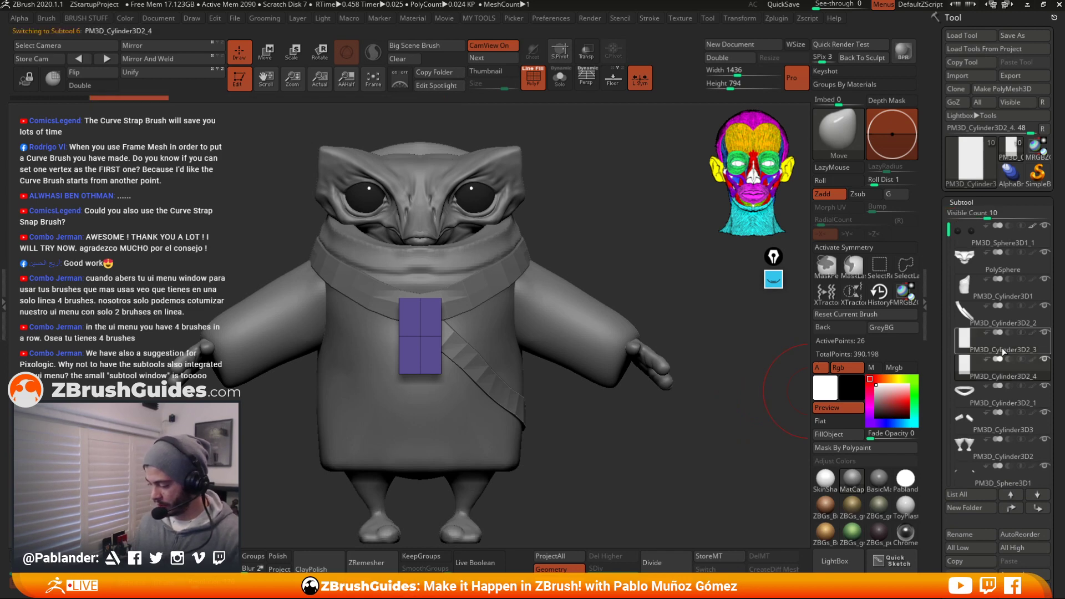
click(1044, 333)
Scale the duplicated chest box into a wide, short rectangle and raise it to just below the collar
key(e)
drag(423, 299, 476, 336)
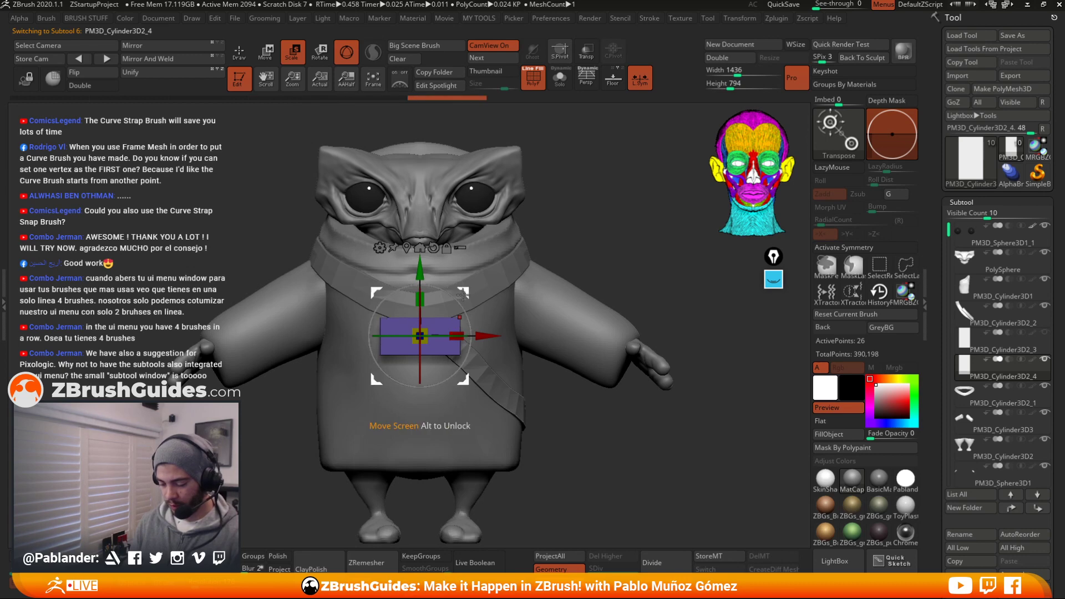
mouse_move(422, 273)
mouse_down()
mouse_move(422, 248)
mouse_move(423, 262)
mouse_up()
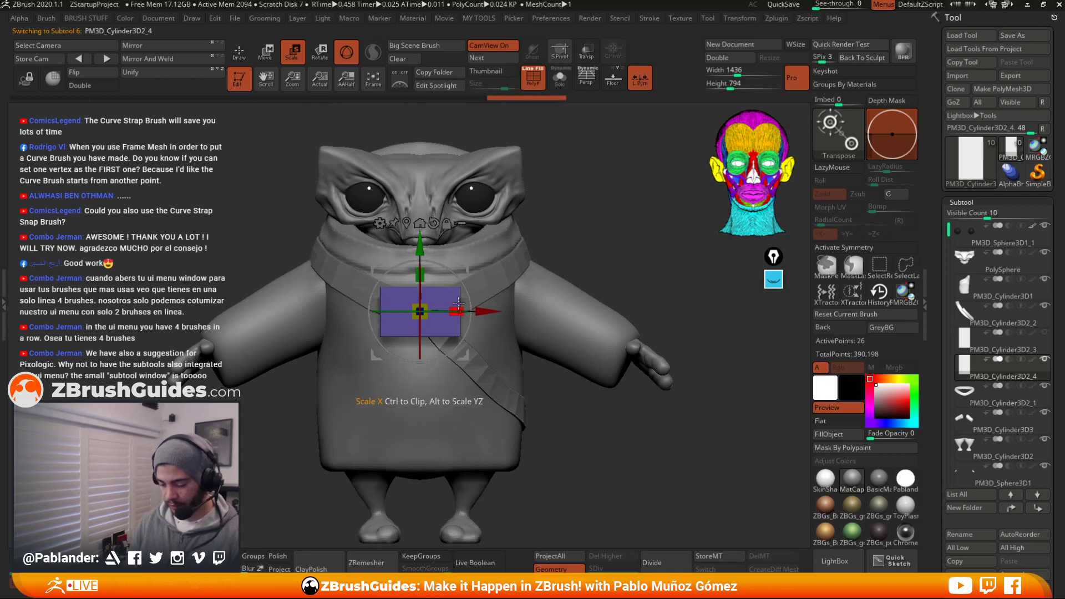
drag(457, 312, 465, 311)
key(q)
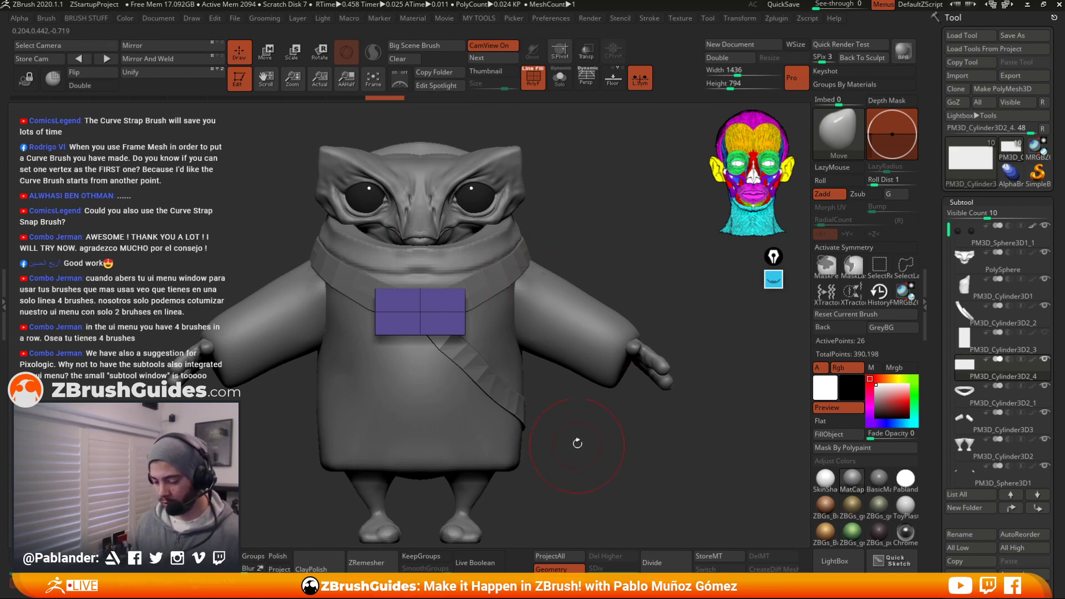
Outline the wide box, head, arm span and feet with yellow pen rectangles over the viewport, and clear the annotations
click(773, 283)
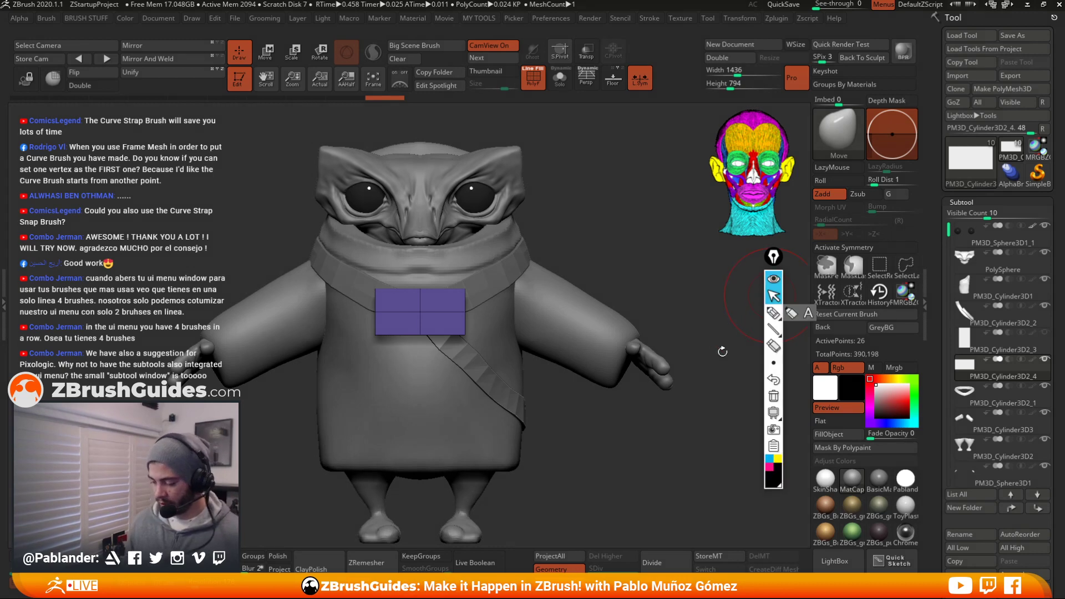
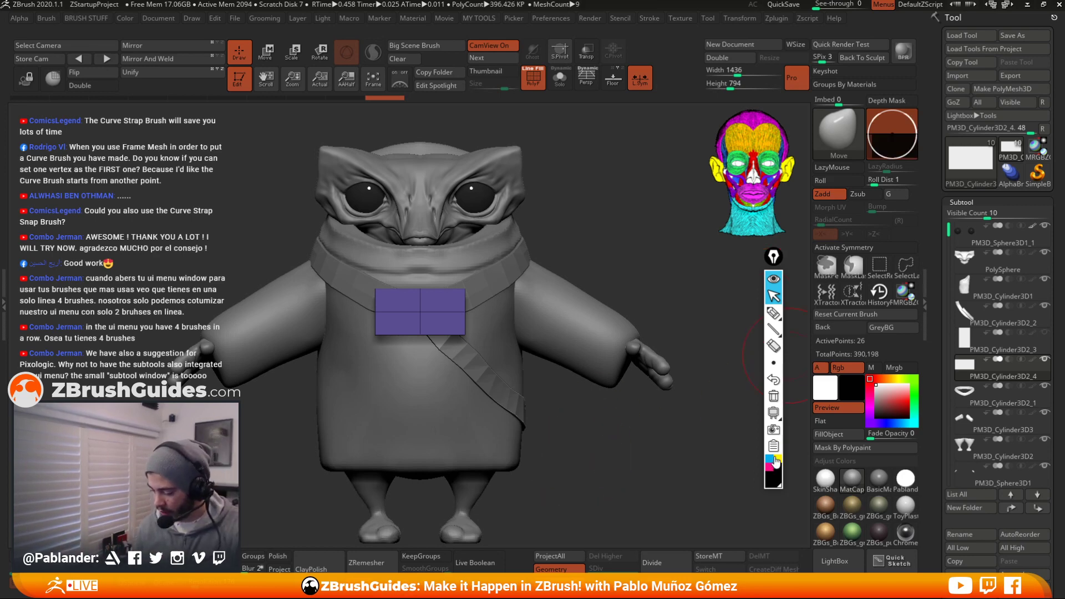
click(774, 313)
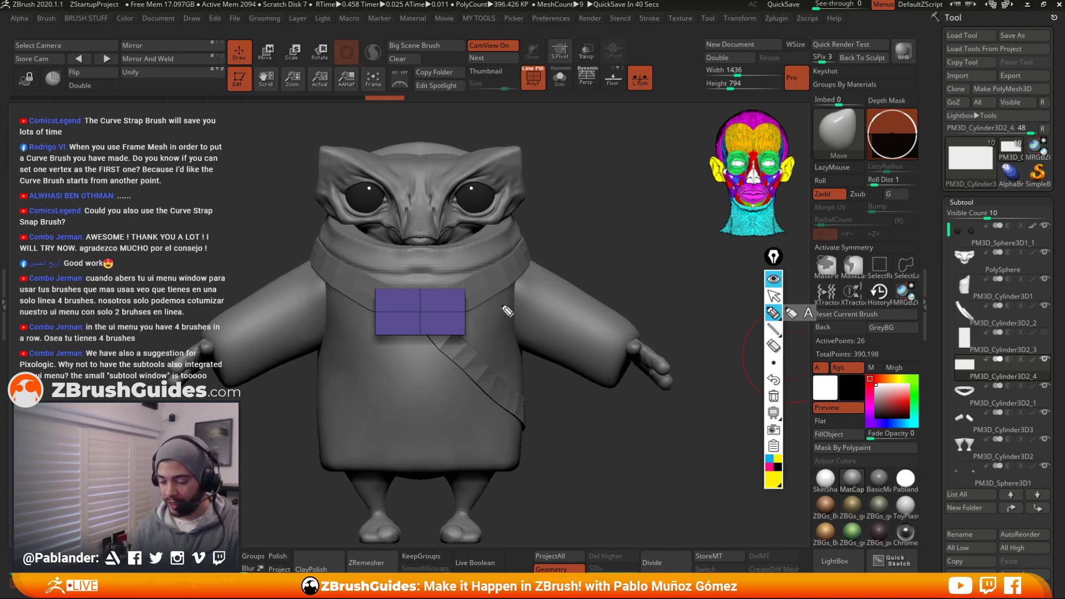
mouse_move(378, 289)
mouse_down()
mouse_move(474, 293)
mouse_move(468, 340)
mouse_move(383, 335)
mouse_move(473, 337)
mouse_up()
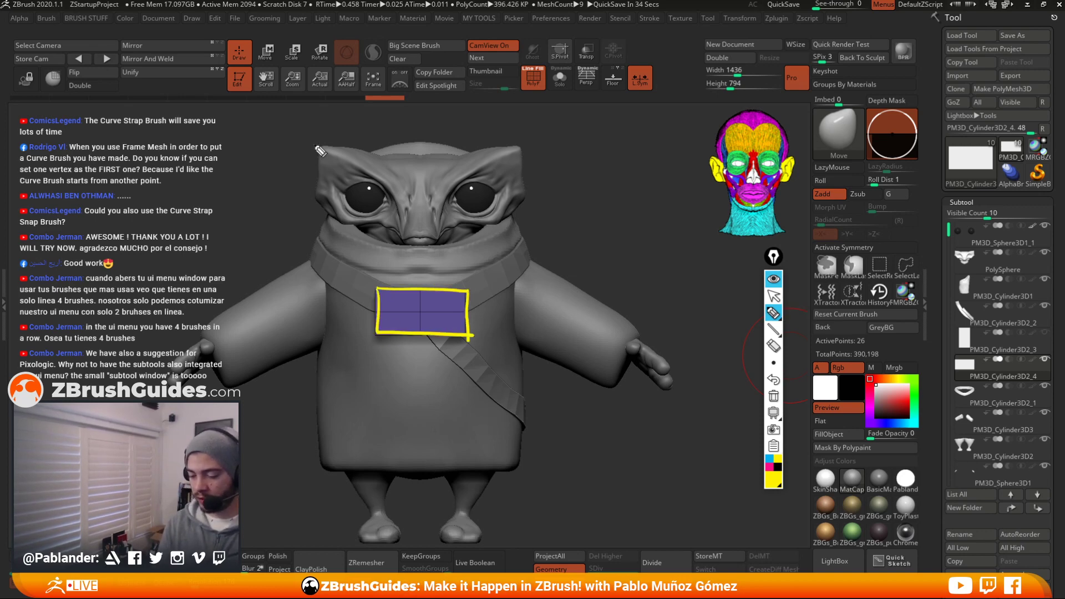
mouse_move(314, 146)
mouse_down()
mouse_move(323, 240)
mouse_move(516, 229)
mouse_move(449, 147)
mouse_move(521, 185)
mouse_move(521, 237)
mouse_up()
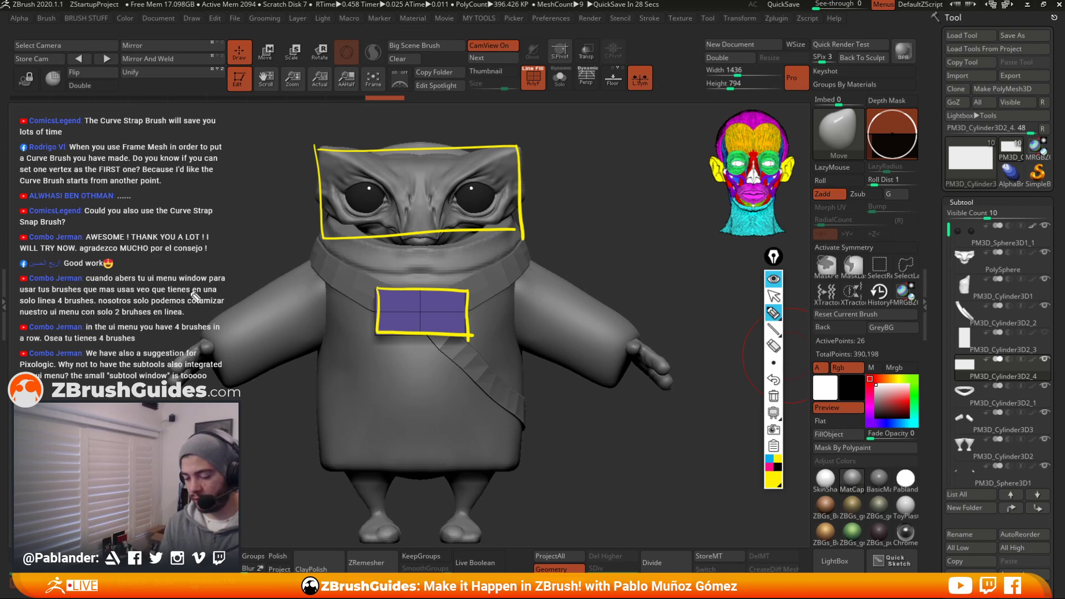
mouse_move(206, 384)
mouse_down()
mouse_move(627, 402)
mouse_move(637, 249)
mouse_up()
drag(197, 242, 613, 226)
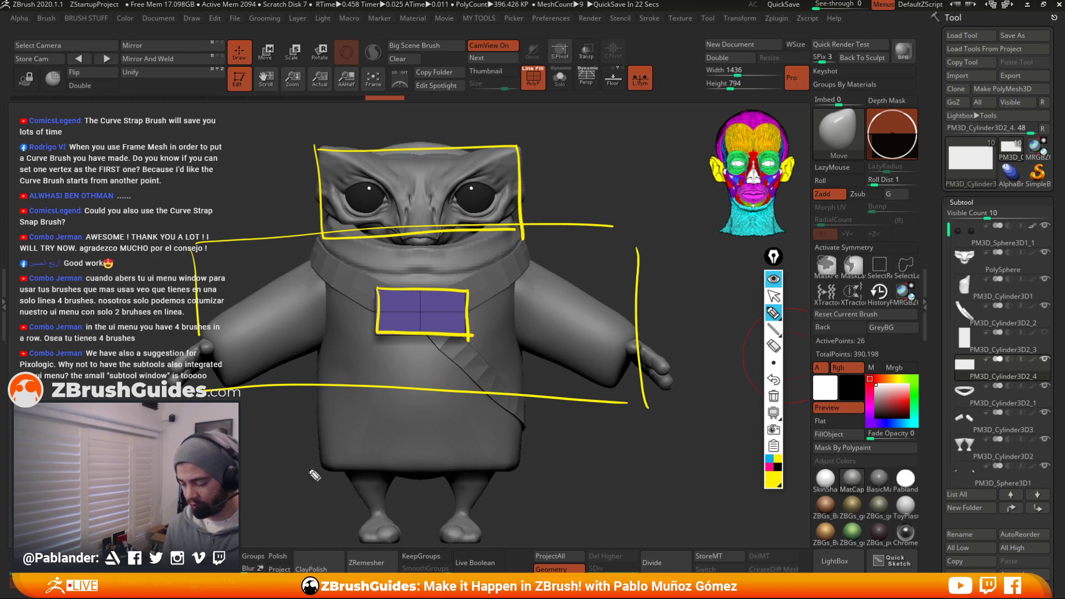
drag(309, 468, 560, 468)
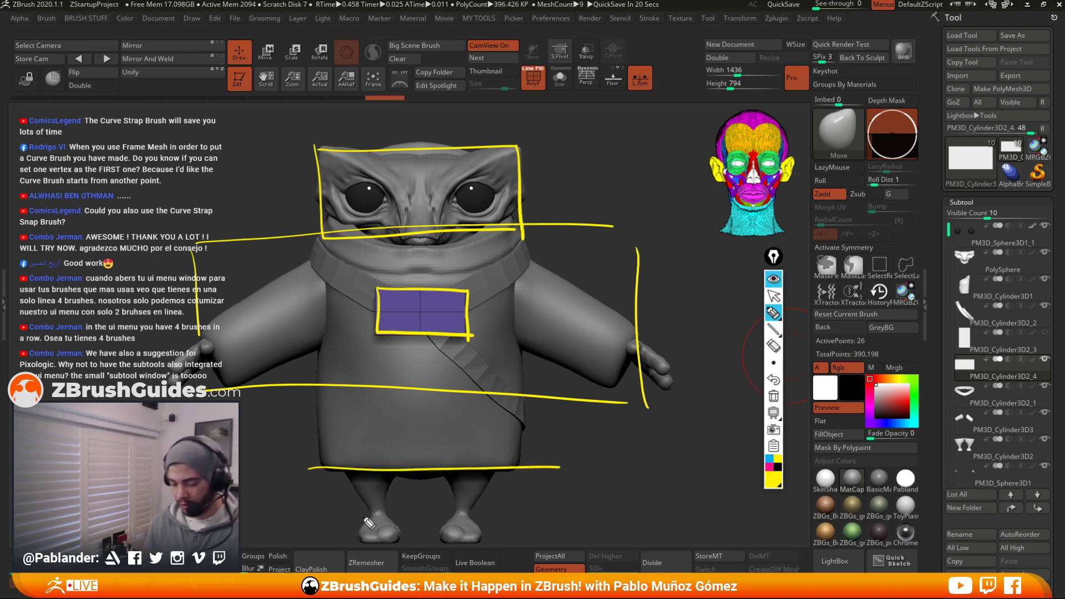
mouse_move(310, 469)
mouse_down()
mouse_move(315, 537)
mouse_move(545, 526)
mouse_move(548, 473)
mouse_up()
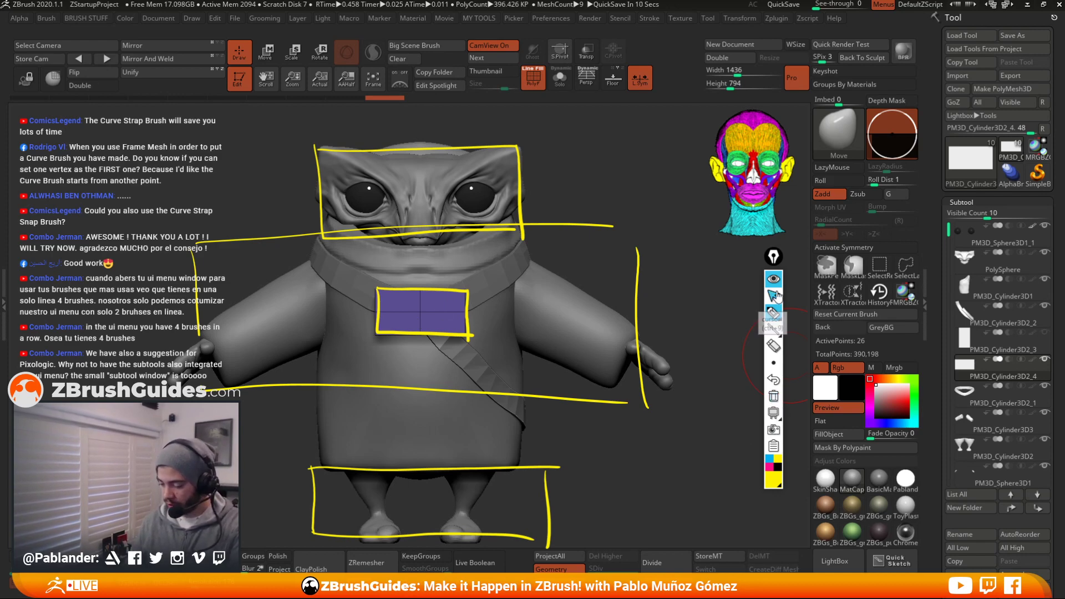
click(774, 397)
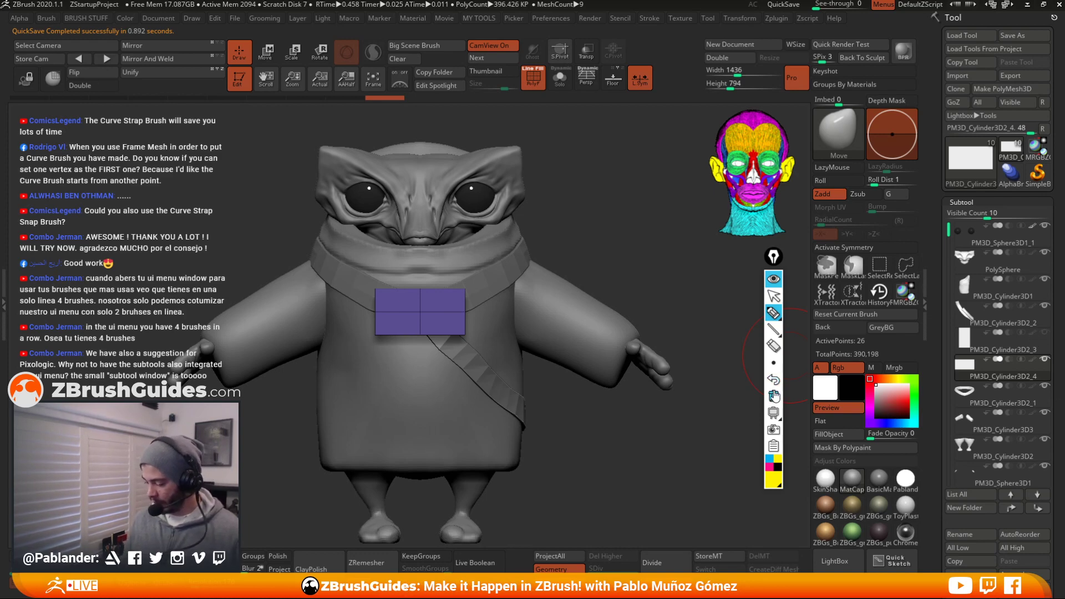
Show and select the tall chest box subtool and hide the wide one
click(773, 295)
click(1042, 331)
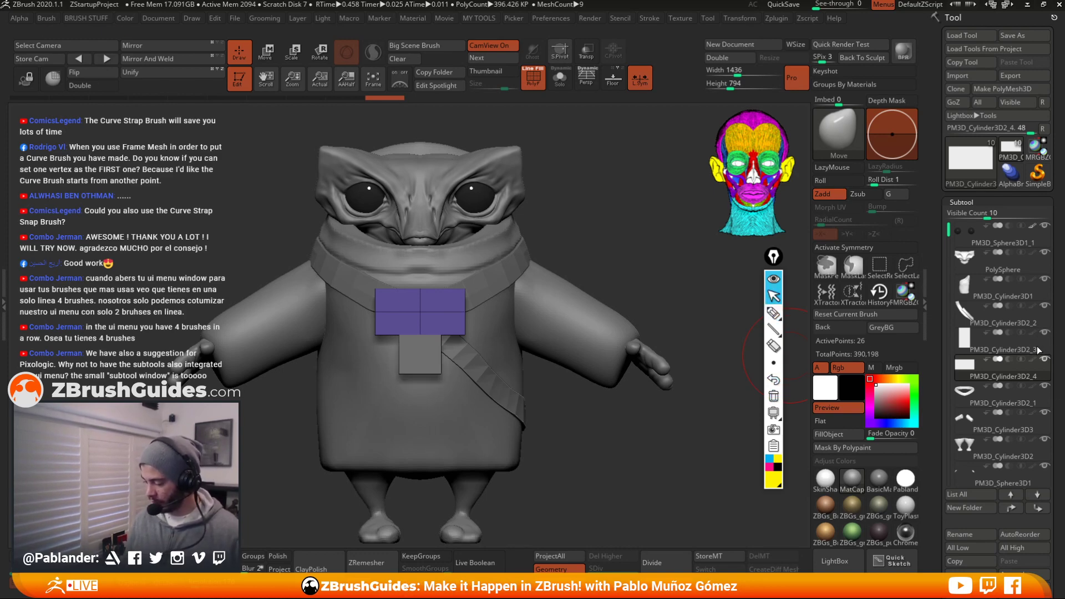
click(1039, 348)
click(1044, 362)
Draw pink pen lines along the tall box's sides, curving up across the face to the outer corners of the head
click(772, 312)
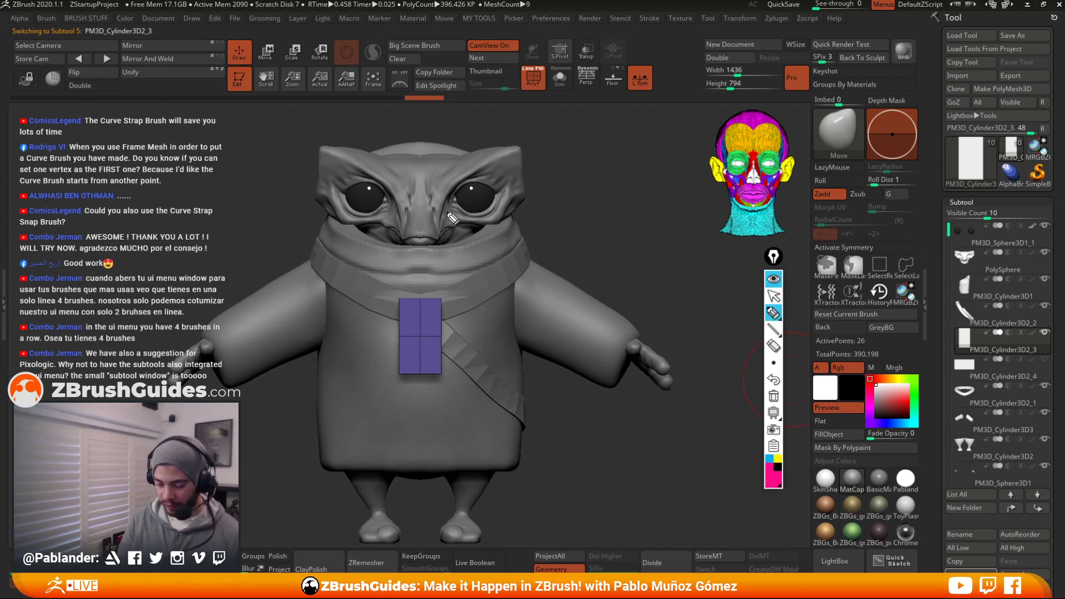
drag(442, 214, 442, 388)
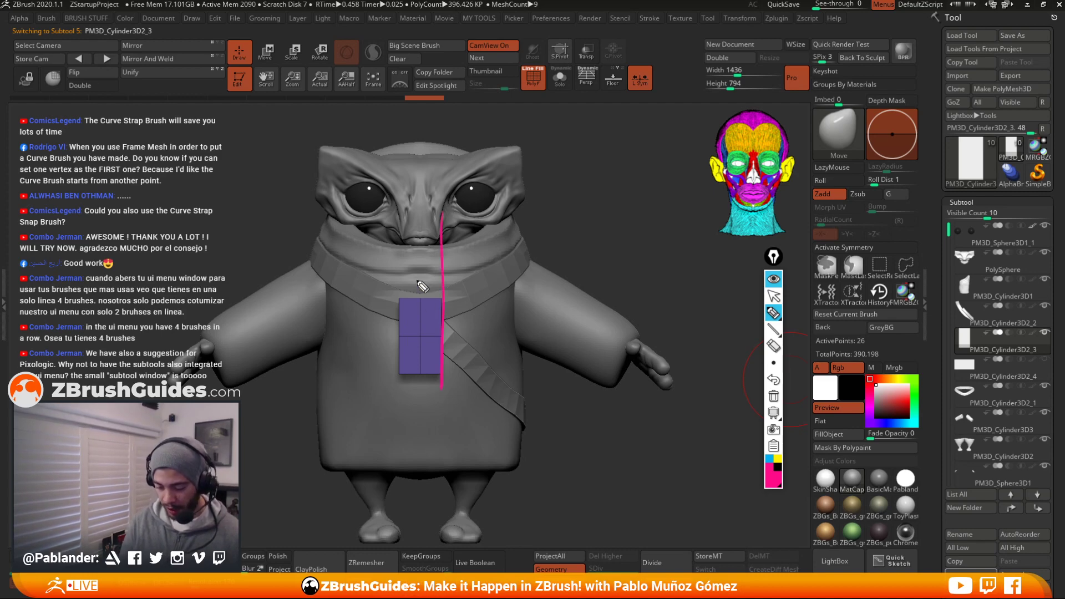
drag(399, 219, 409, 404)
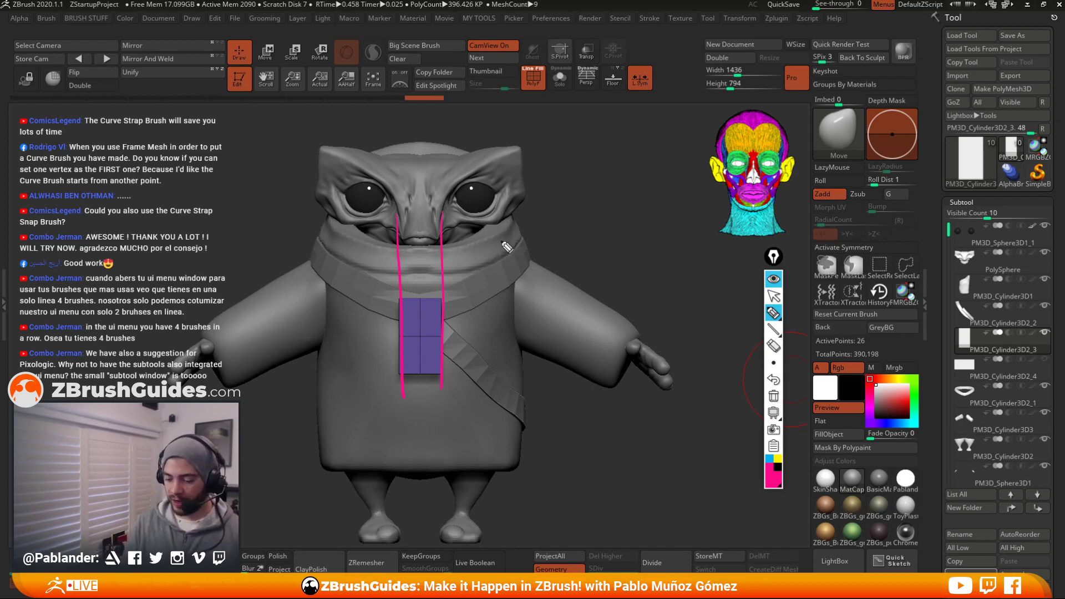
mouse_move(522, 151)
mouse_down()
mouse_move(490, 163)
mouse_move(446, 267)
mouse_up()
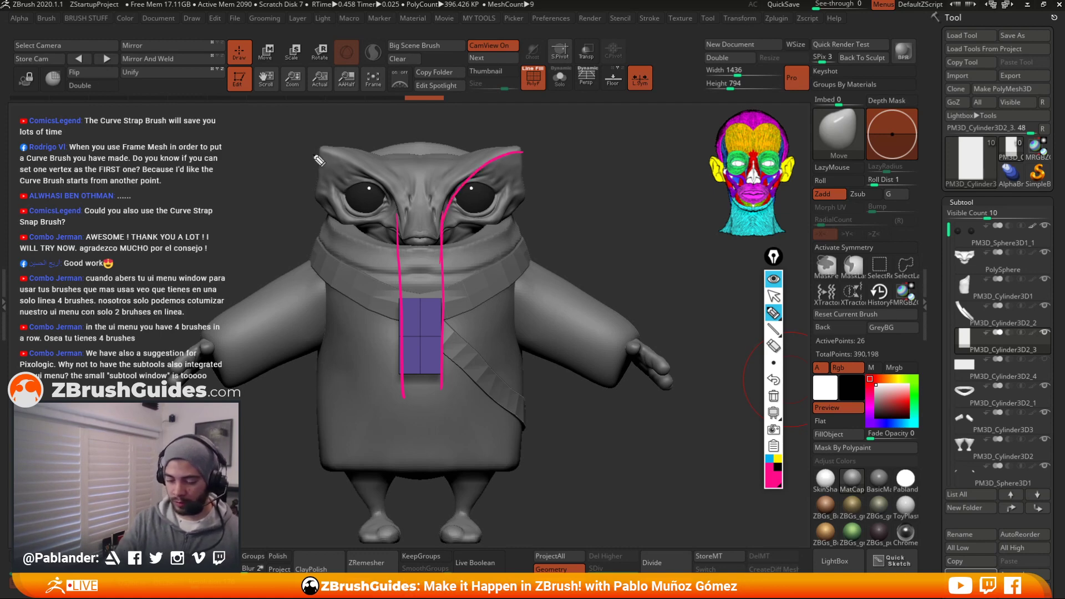
drag(319, 160, 391, 233)
drag(347, 168, 411, 284)
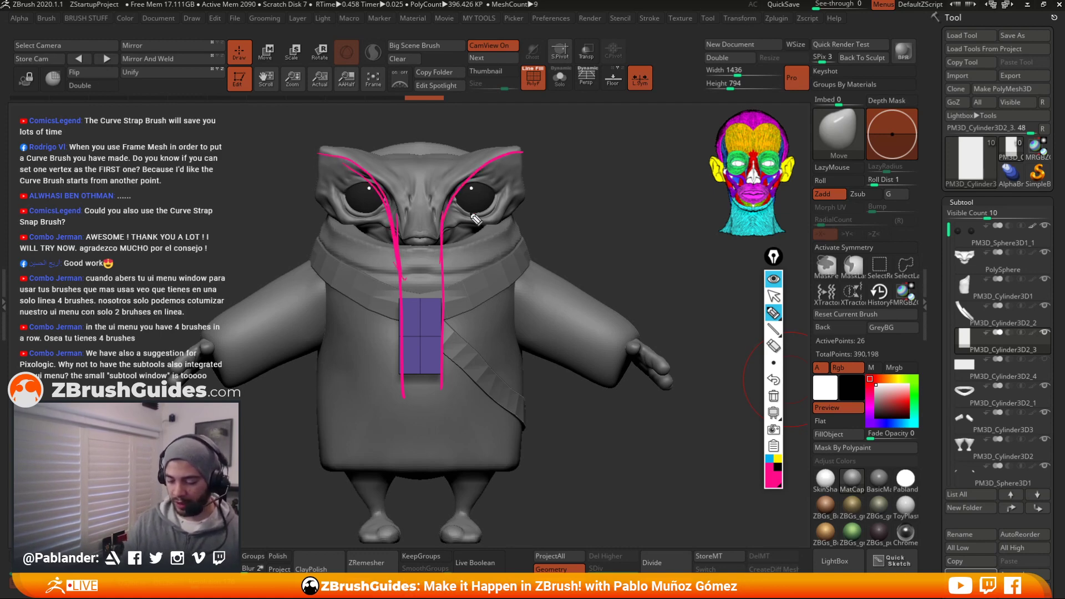
drag(514, 160, 451, 289)
drag(527, 156, 432, 418)
drag(398, 272, 405, 446)
Outline the tall box and the whole head-and-robe silhouette with yellow pen rectangles, and clear all annotations
click(776, 461)
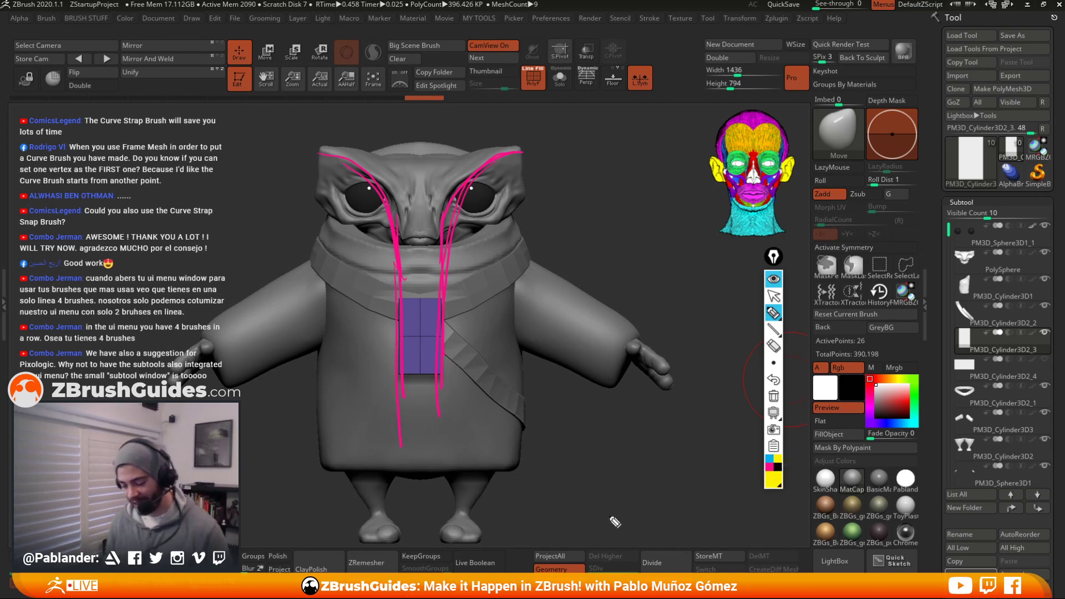
mouse_move(403, 305)
mouse_down()
mouse_move(401, 344)
mouse_move(448, 382)
mouse_move(392, 303)
mouse_up()
mouse_move(318, 139)
mouse_down()
mouse_move(363, 477)
mouse_move(535, 360)
mouse_move(354, 160)
mouse_move(322, 159)
mouse_up()
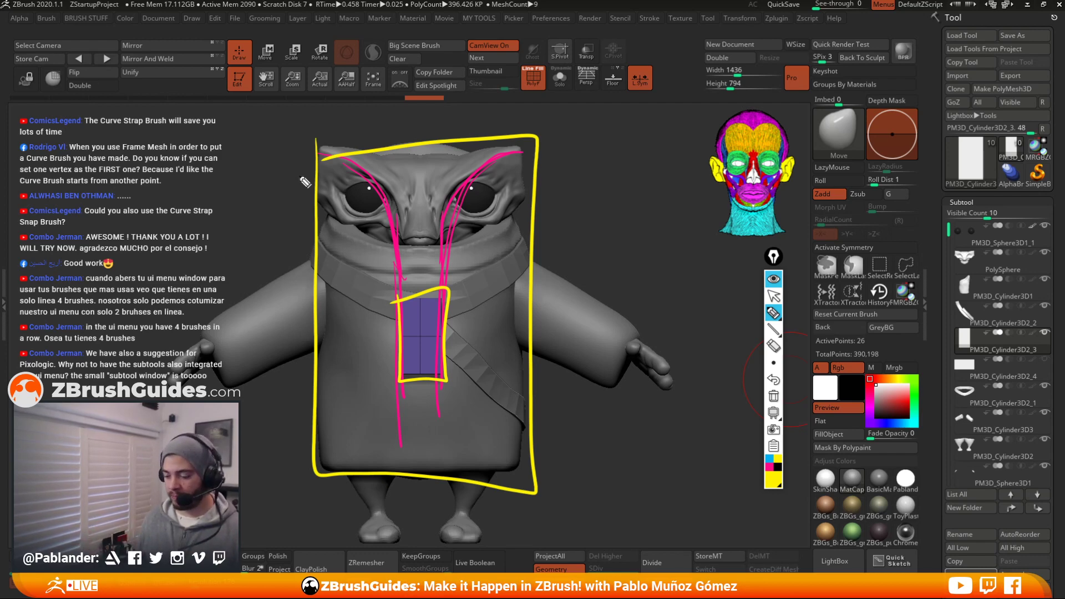
click(773, 396)
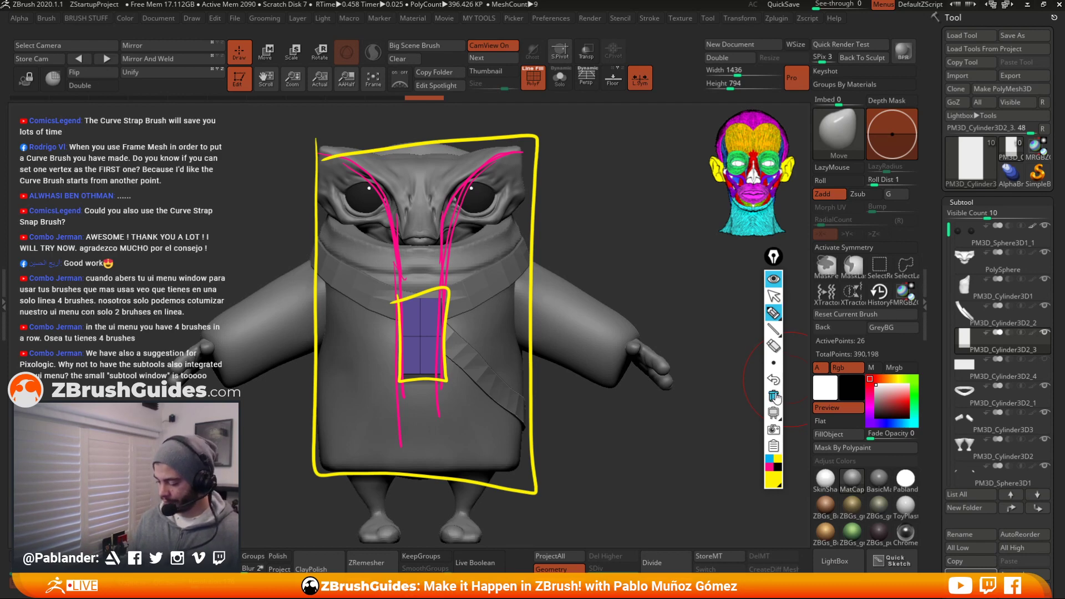
Hide the tall box, select the diagonal strap subtool and turn off the polyframe display
click(773, 295)
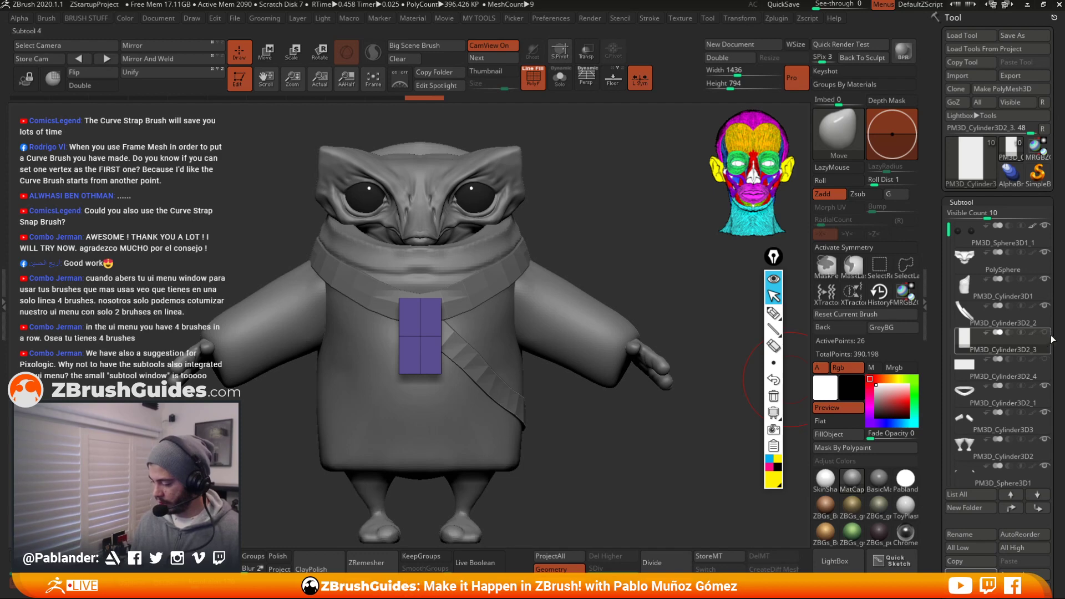
click(968, 315)
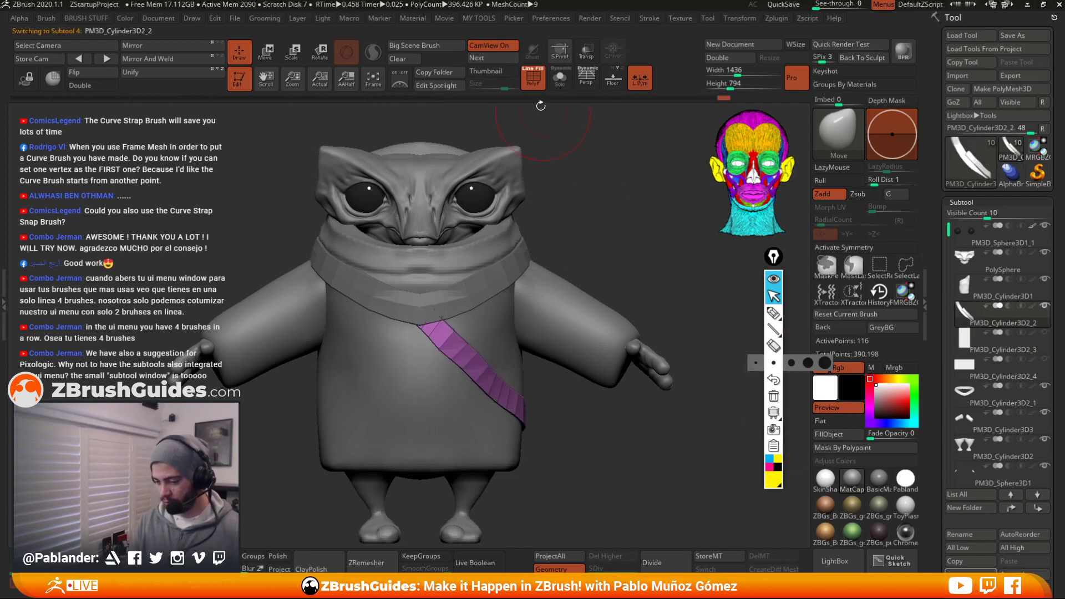
key(shift+f)
Sketch a round yellow pendant over the chest with two cords running up to the collar
click(773, 312)
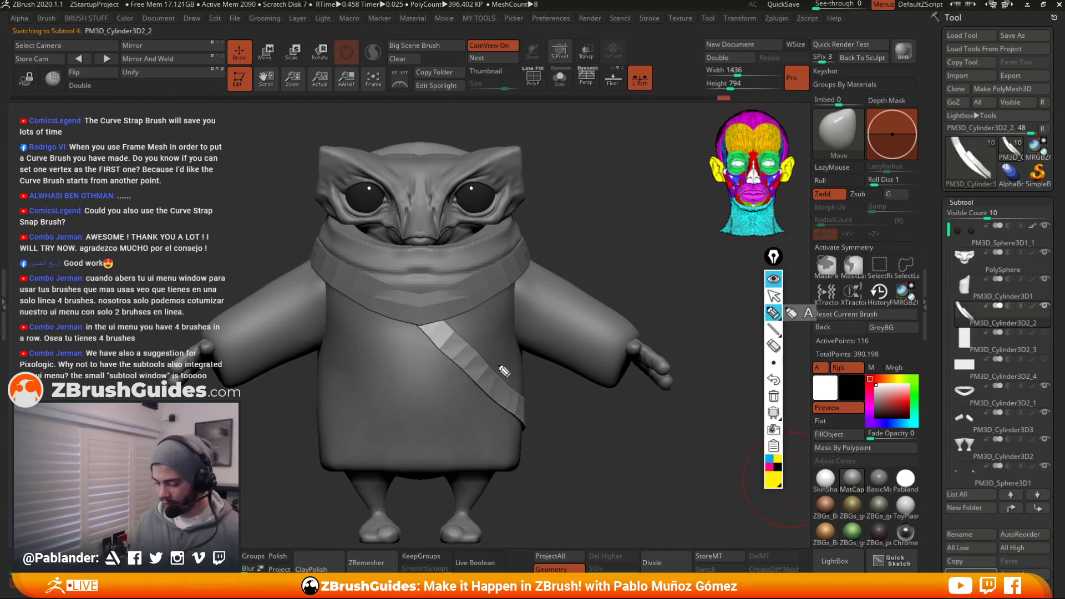
mouse_move(432, 286)
mouse_down()
mouse_move(369, 328)
mouse_move(410, 294)
mouse_up()
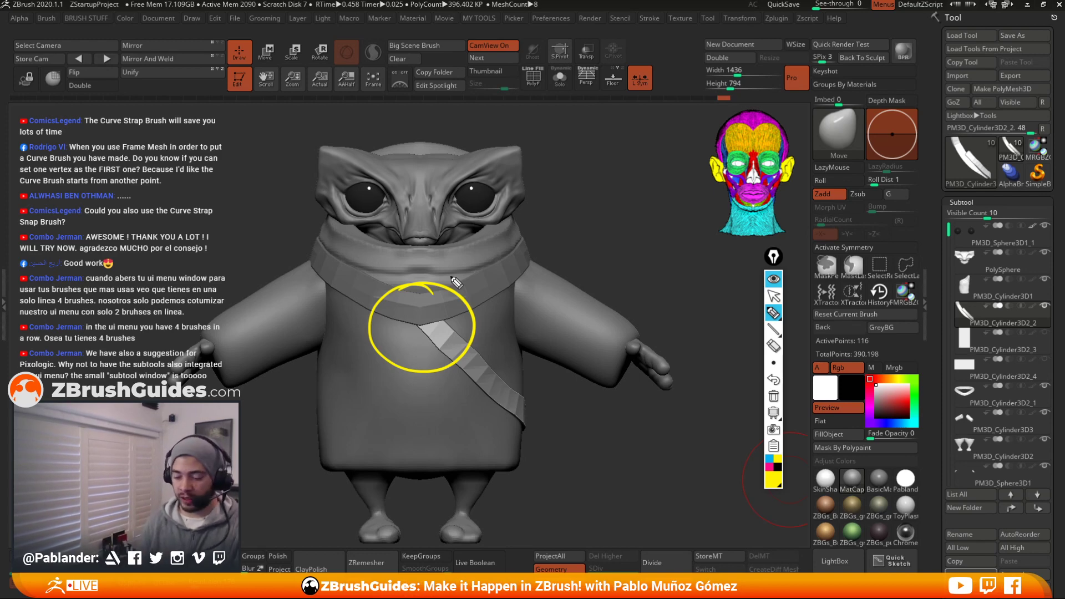
mouse_move(467, 316)
mouse_down()
mouse_move(396, 294)
mouse_move(476, 325)
mouse_move(455, 372)
mouse_up()
mouse_move(422, 294)
mouse_down()
mouse_move(433, 363)
mouse_move(424, 288)
mouse_up()
drag(347, 229, 406, 298)
drag(494, 228, 446, 300)
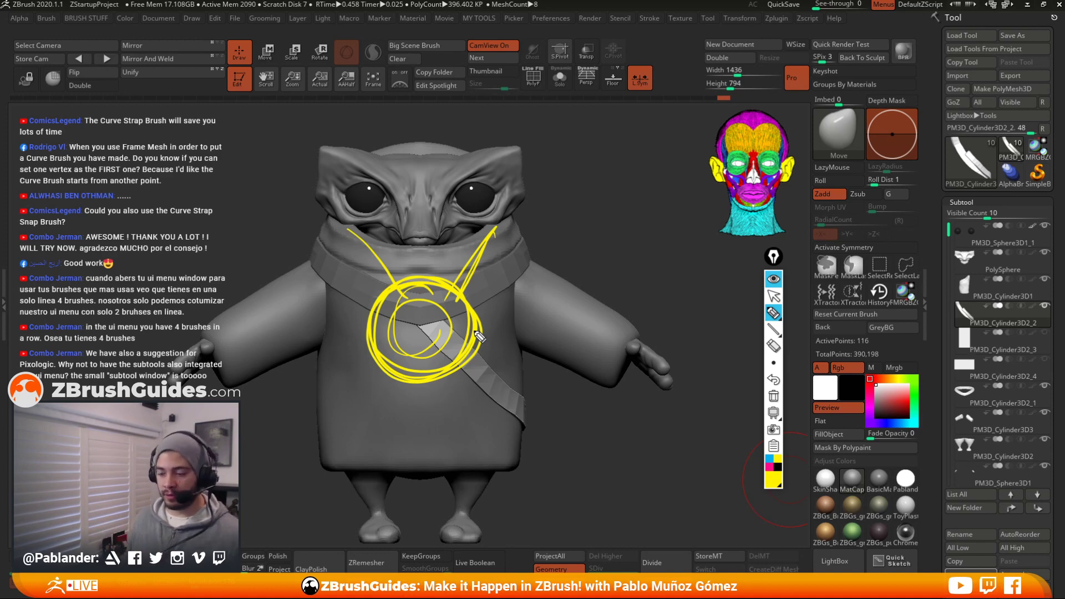
Sketch a small yellow figure with a hat and a blue circle beside the head, clear the annotations and collapse the pen tools
mouse_move(576, 166)
mouse_down()
mouse_move(576, 215)
mouse_move(580, 158)
mouse_move(610, 161)
mouse_move(584, 139)
mouse_move(549, 176)
mouse_up()
drag(625, 166, 626, 183)
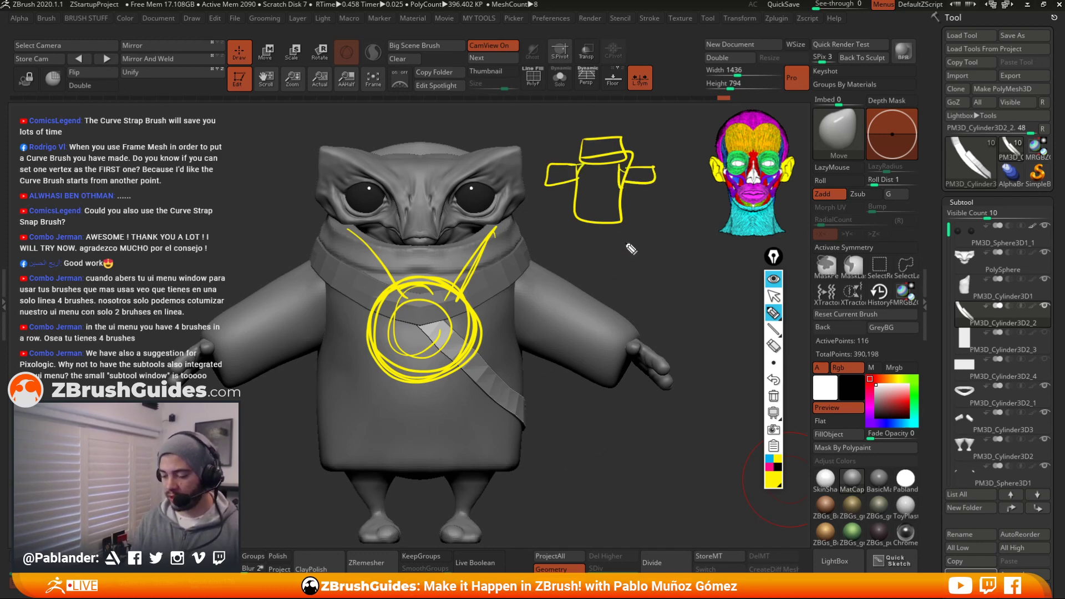
click(770, 459)
drag(608, 177, 612, 184)
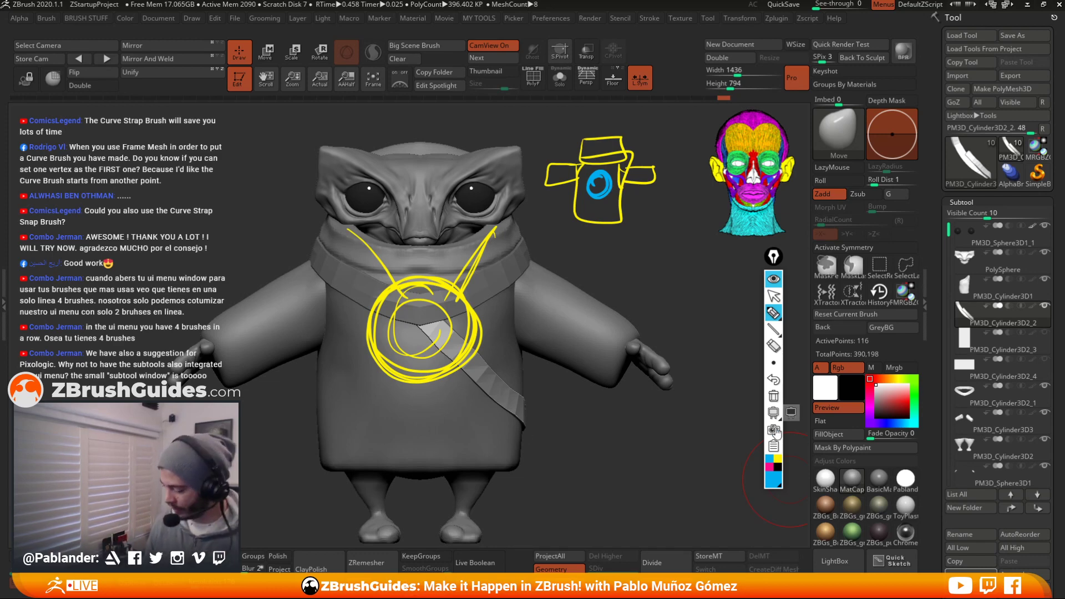
click(773, 396)
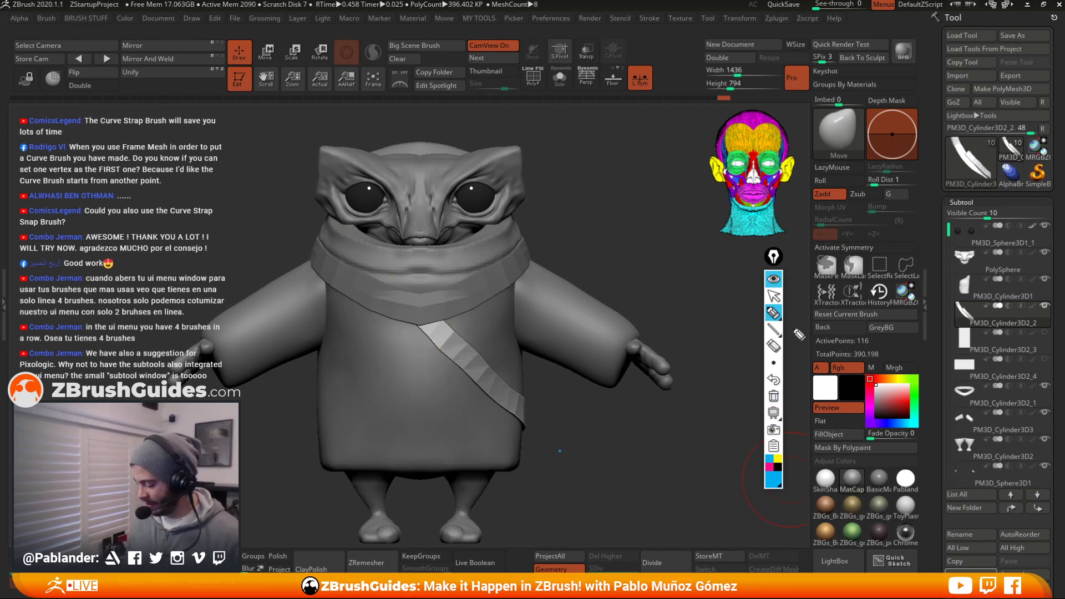
click(773, 279)
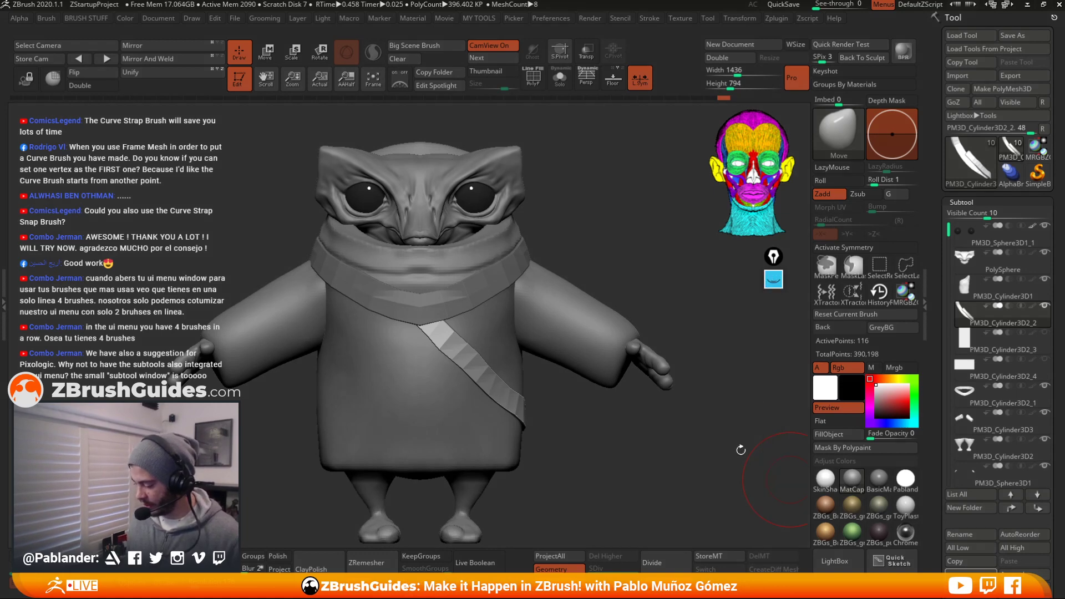
Show the wide chest box again and delete the tall box subtool
click(1046, 344)
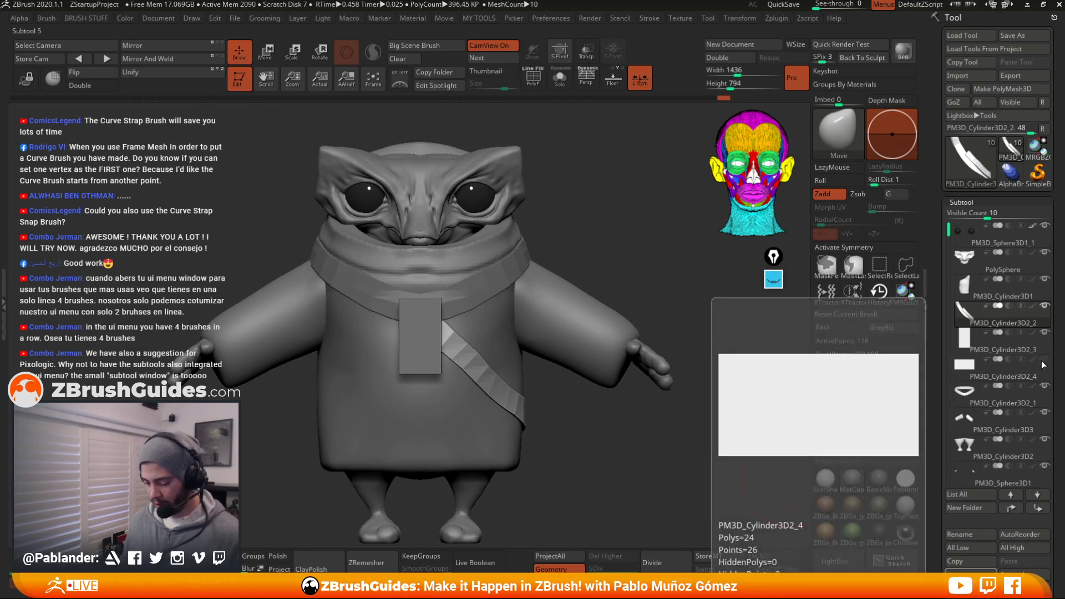
click(1044, 341)
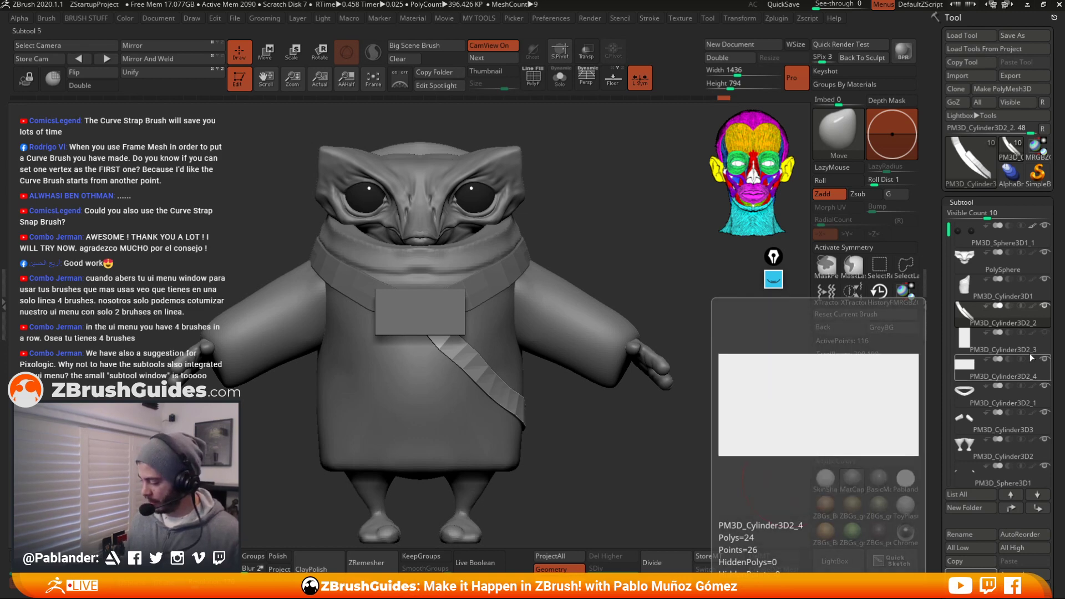
click(1030, 350)
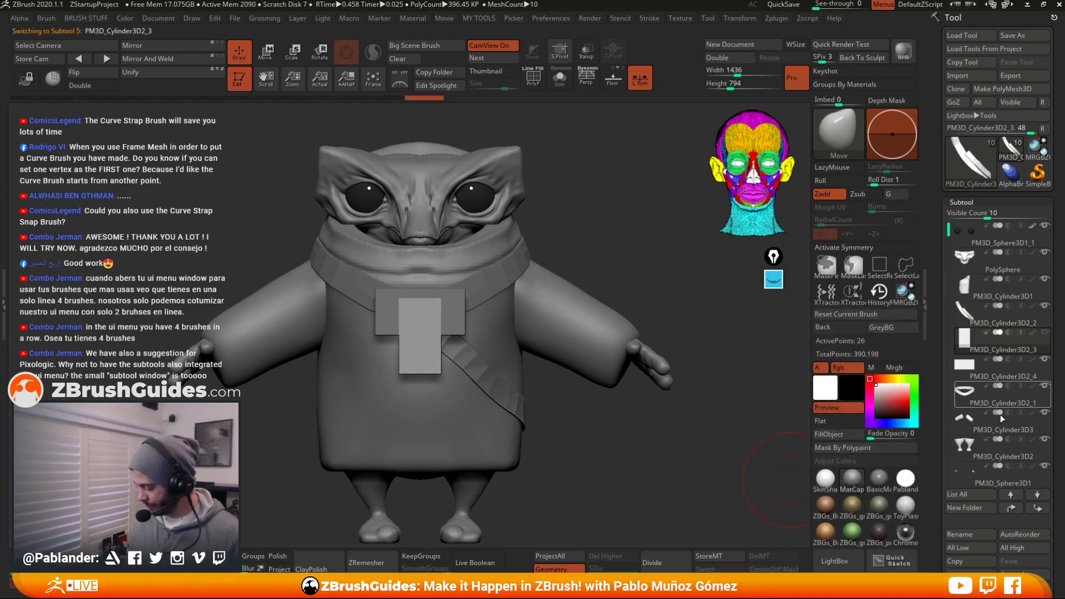
drag(943, 571, 943, 540)
click(970, 576)
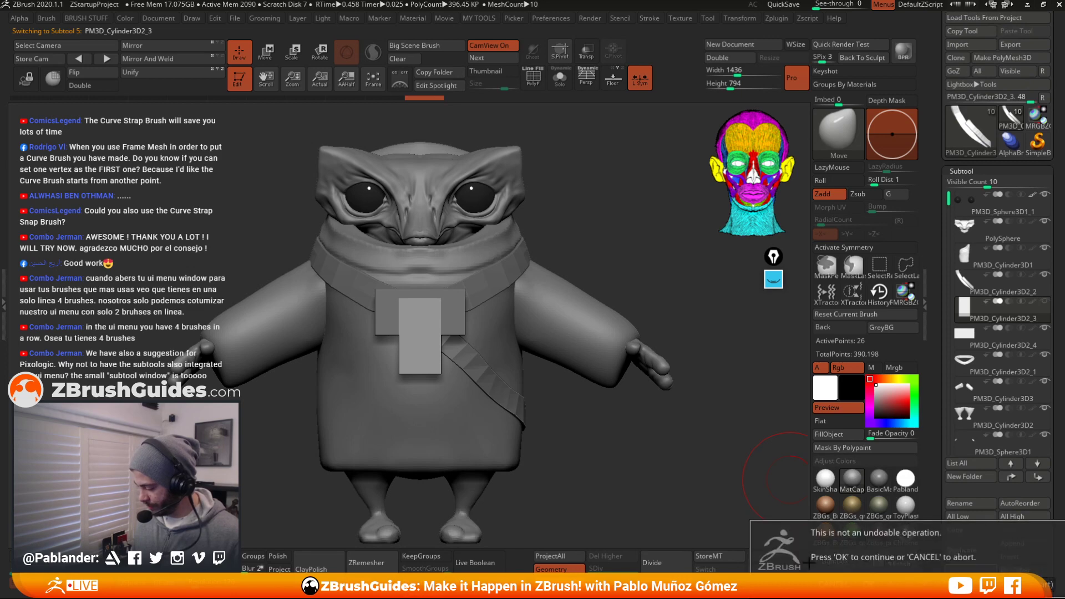
key(Return)
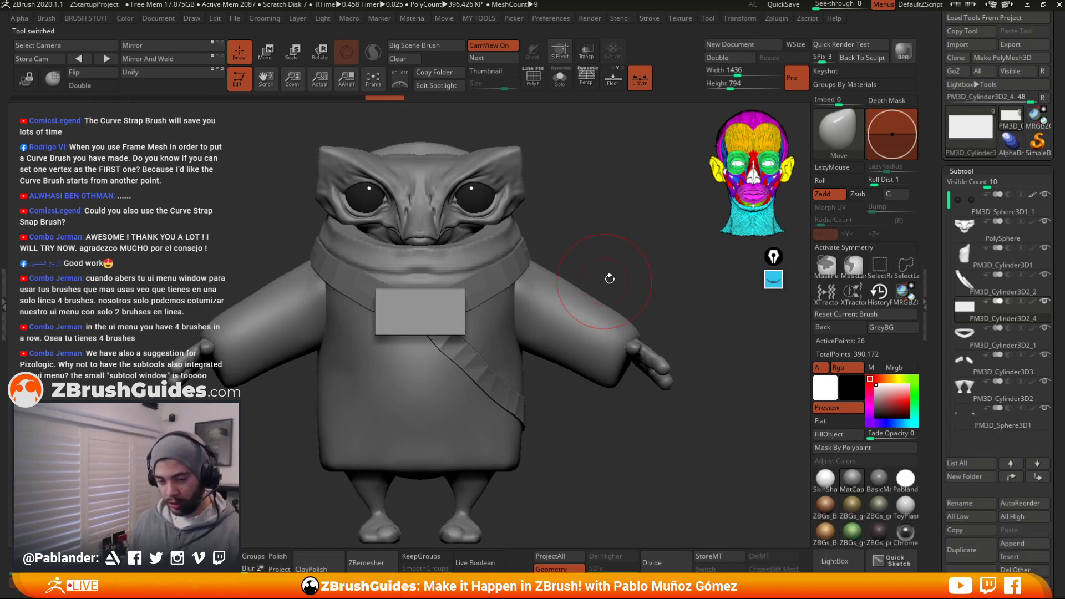
Show the polyframe of the wide chest box, then narrow it slightly and nudge it into place below the collar
click(533, 79)
alt+drag(575, 158, 534, 261)
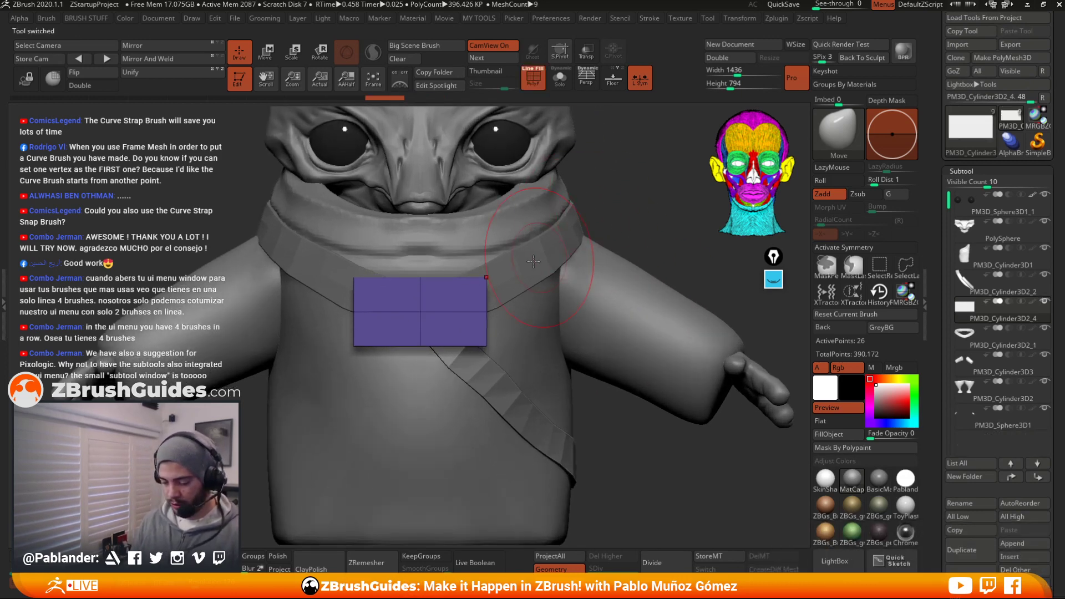
key(e)
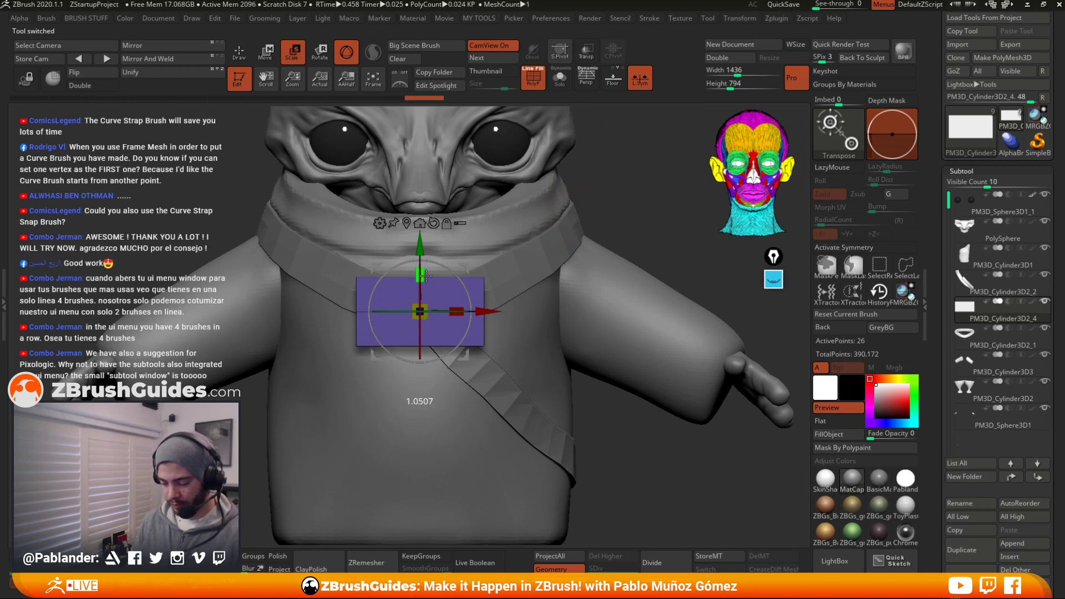
shift+drag(596, 189, 643, 200)
drag(382, 308, 419, 309)
drag(469, 354, 397, 346)
shift+drag(577, 261, 513, 275)
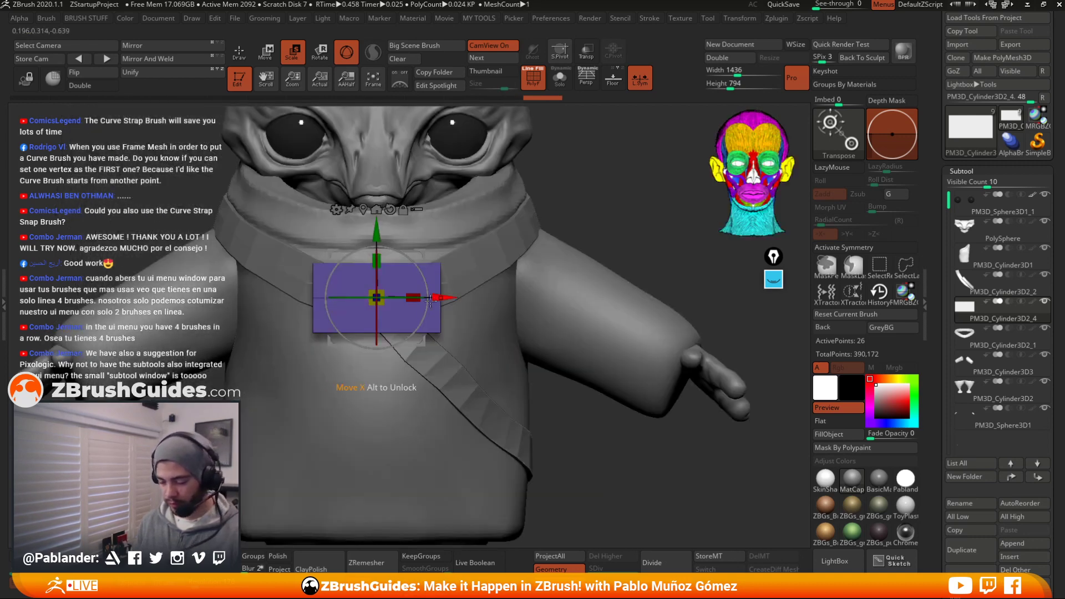
drag(430, 299, 424, 299)
drag(378, 236, 377, 218)
Adjust the chest box's height, depth and tilt from the side so it sits against the chest
drag(488, 218, 495, 249)
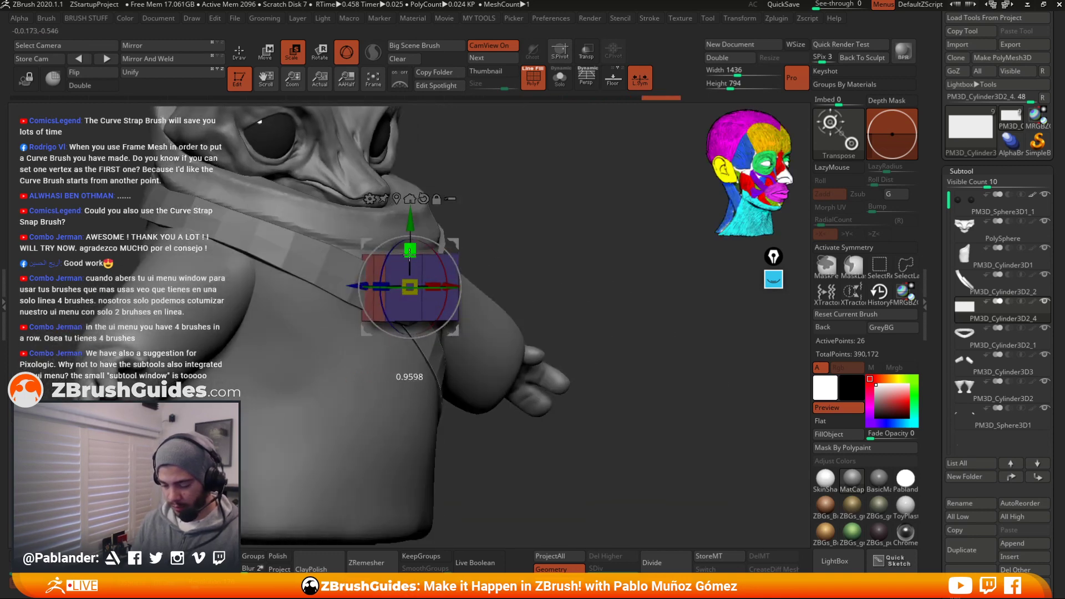
drag(409, 258, 409, 256)
drag(487, 233, 555, 228)
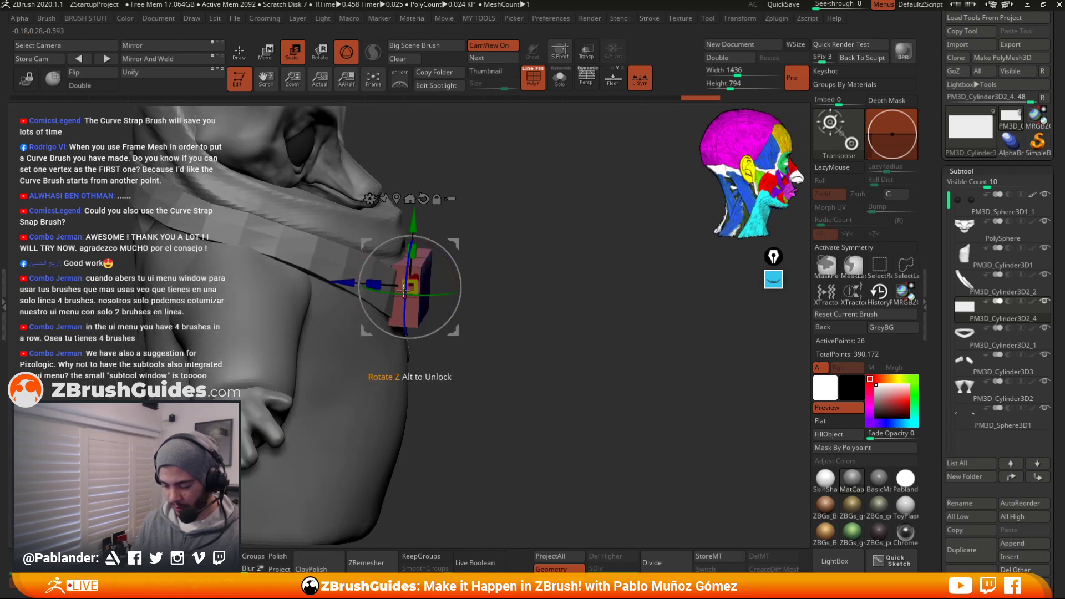
mouse_move(349, 281)
mouse_down()
mouse_move(367, 283)
mouse_move(336, 282)
mouse_up()
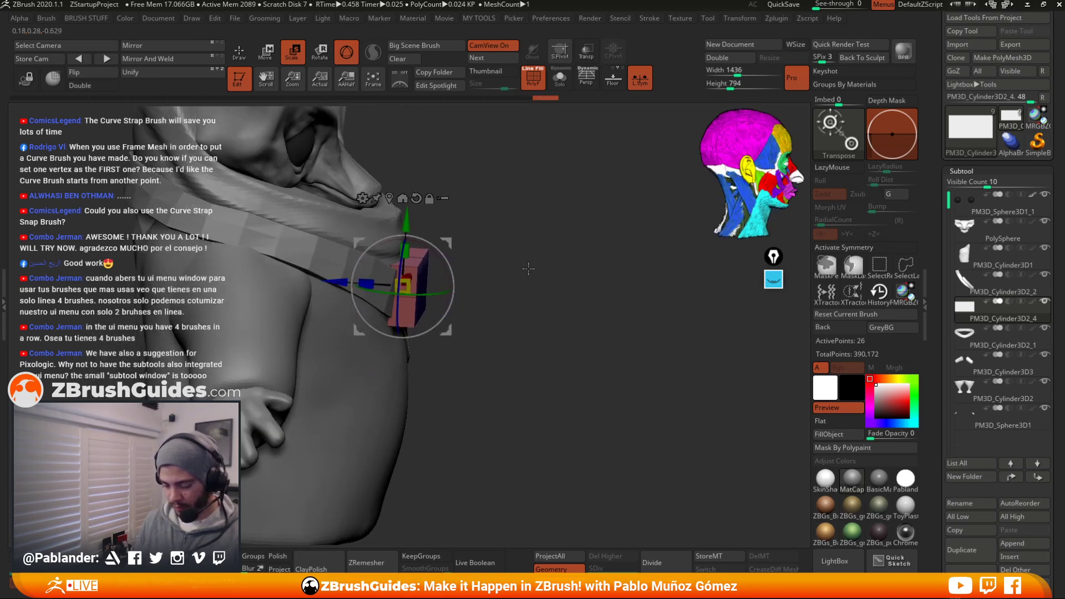
shift+drag(525, 268, 550, 260)
drag(366, 277, 367, 276)
drag(425, 261, 485, 271)
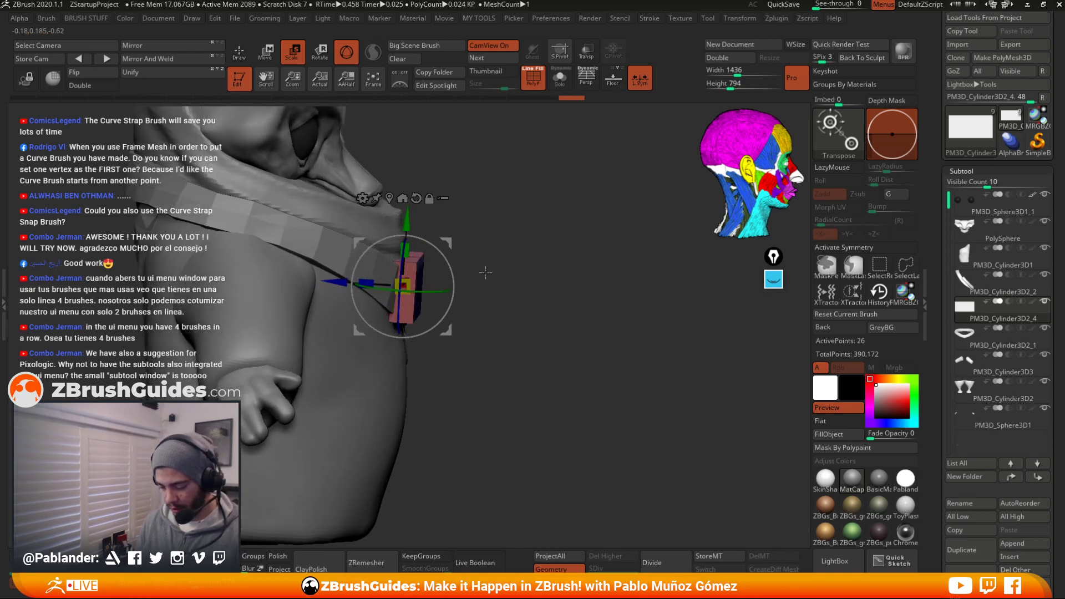
mouse_move(337, 283)
mouse_down()
mouse_move(349, 283)
mouse_move(338, 282)
mouse_up()
shift+drag(521, 256, 539, 280)
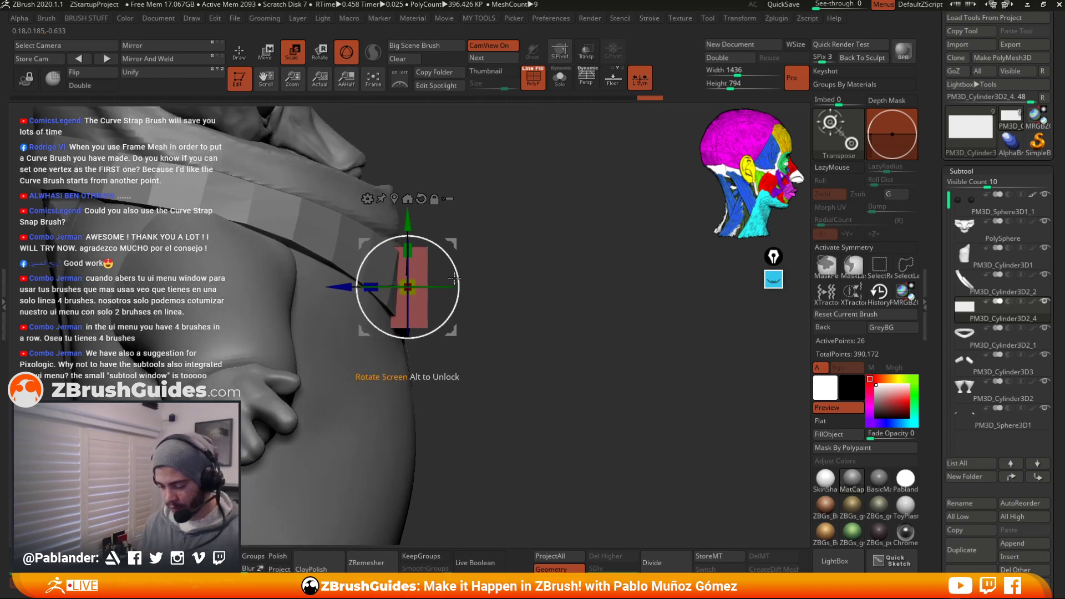
drag(459, 283, 459, 282)
drag(467, 235, 468, 235)
drag(610, 244, 520, 270)
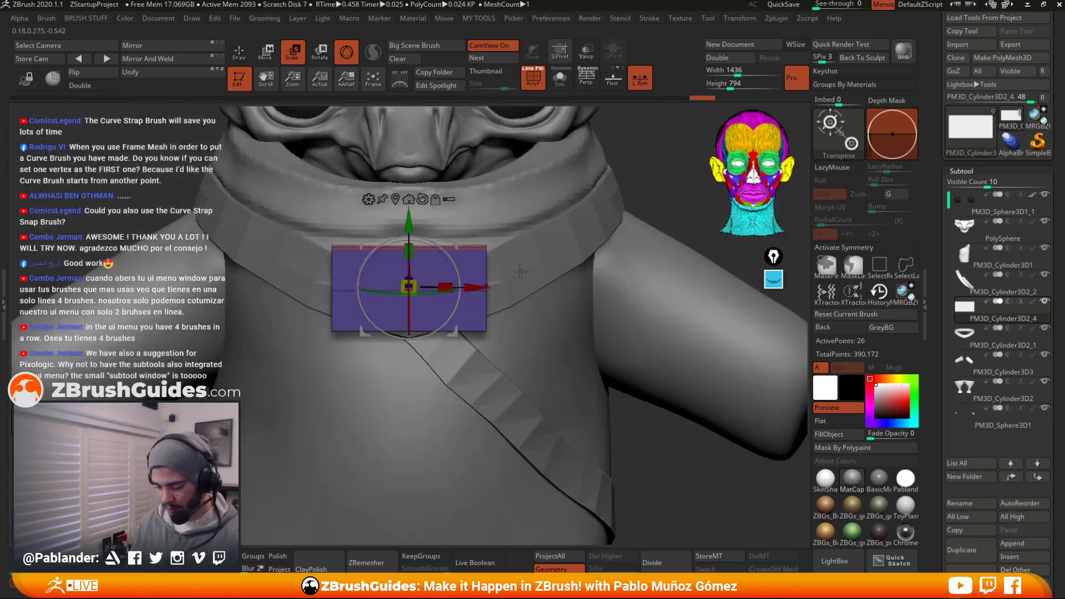
Return to Draw mode with the polyframe off, then select the collar band subtool and isolate it
key(q)
alt+drag(512, 314, 526, 253)
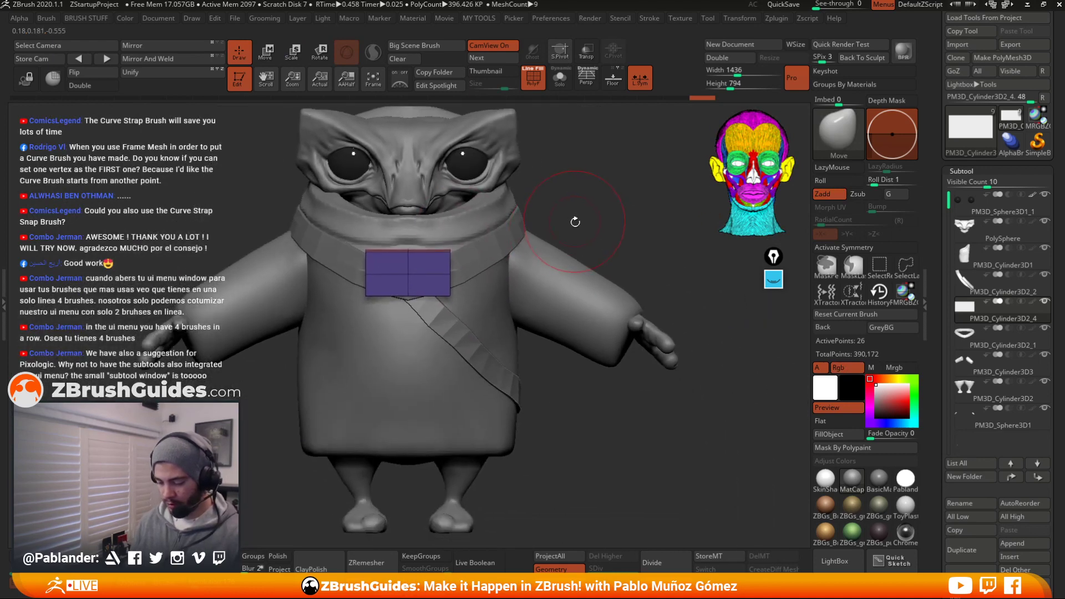
click(533, 78)
alt+drag(593, 207, 568, 177)
mouse_move(554, 219)
mouse_down()
mouse_move(564, 214)
mouse_move(533, 255)
mouse_up()
alt+click(487, 301)
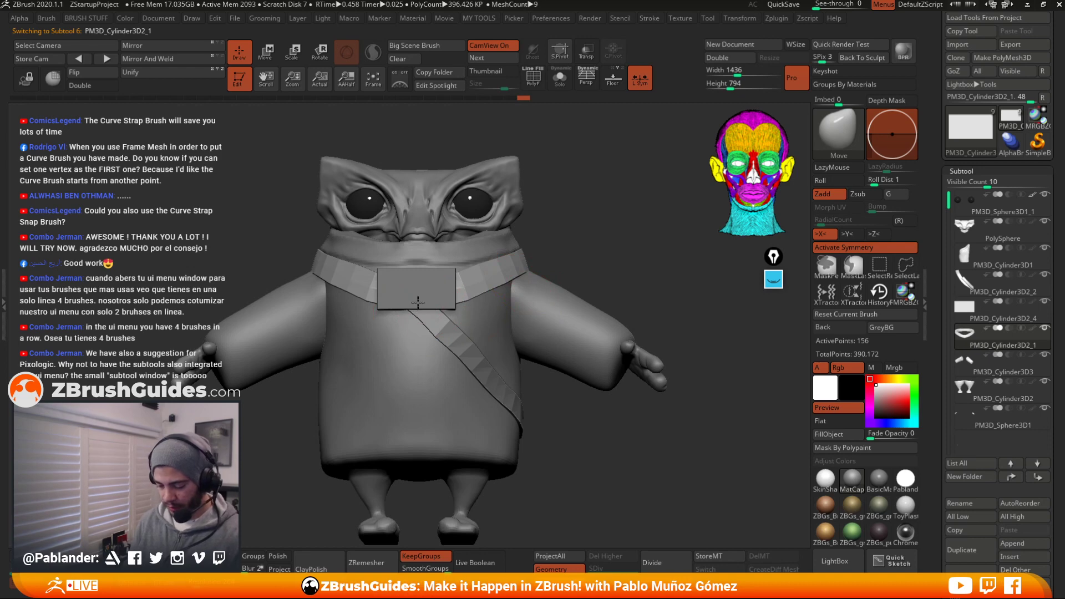
key(shift+s)
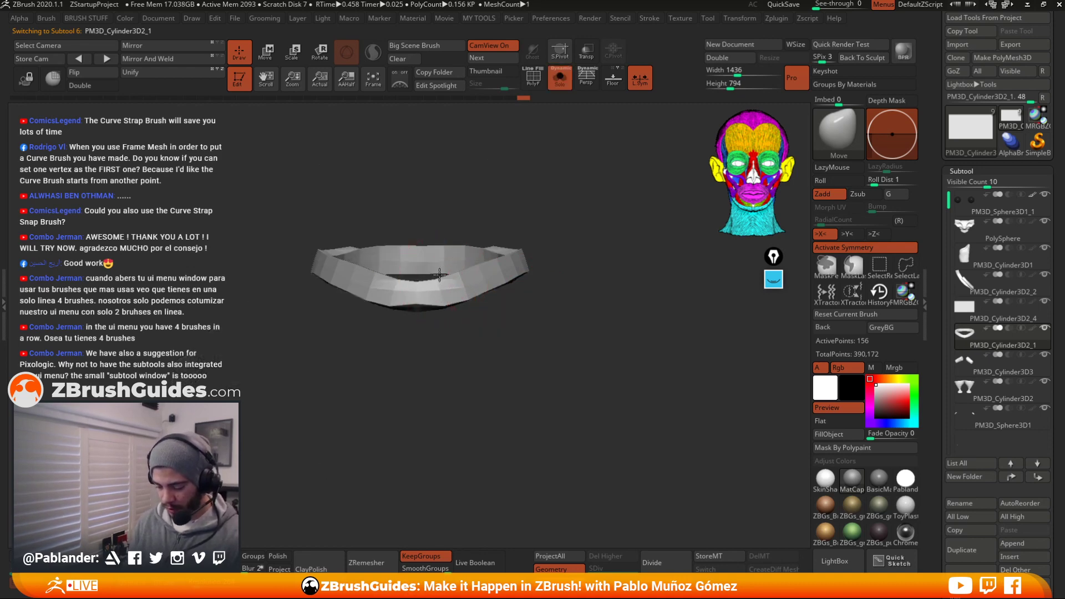
Reshape the front of the isolated collar band with the Move brush and QuickSave the project
drag(440, 275, 451, 273)
key(space)
mouse_move(592, 201)
mouse_down()
mouse_move(579, 204)
mouse_move(566, 350)
mouse_move(522, 330)
mouse_up()
mouse_move(431, 277)
mouse_down()
mouse_move(436, 250)
mouse_move(417, 257)
mouse_move(435, 291)
mouse_move(436, 346)
mouse_move(416, 309)
mouse_move(425, 350)
mouse_move(436, 321)
mouse_move(417, 323)
mouse_up()
drag(416, 314, 414, 294)
drag(422, 344, 438, 383)
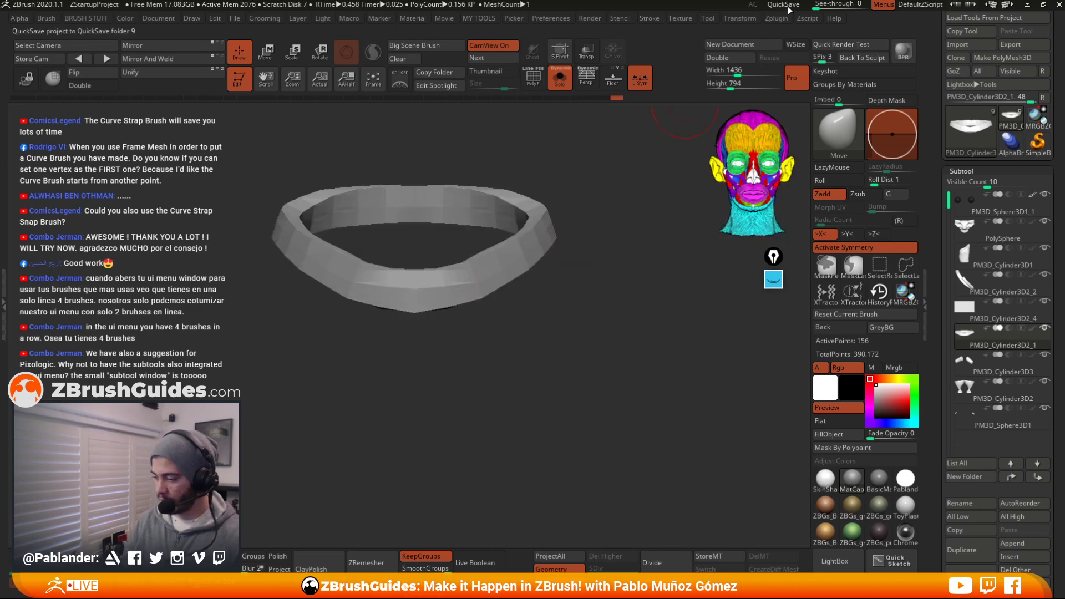
drag(427, 314, 427, 297)
Show all subtools again and nudge the collar band beside the chest box outward
key(shift+s)
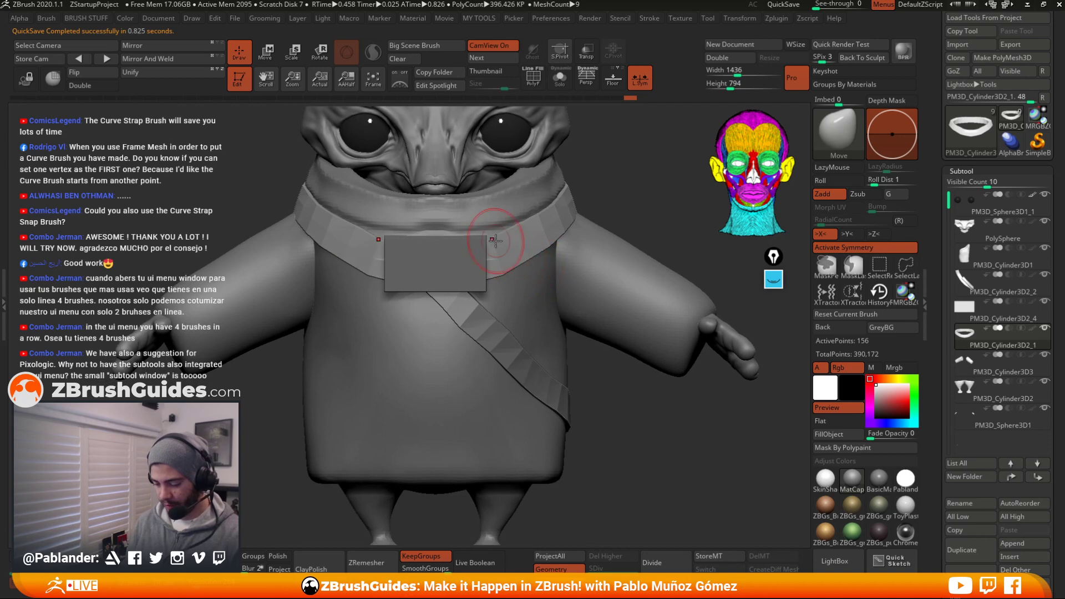
right_click(525, 259)
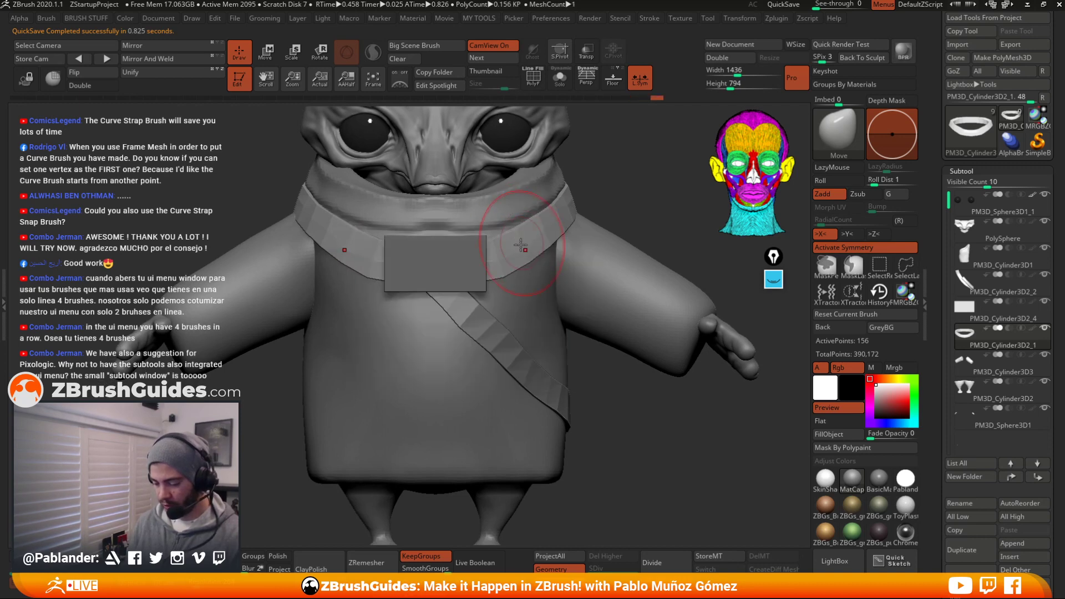
drag(523, 255, 528, 247)
Select the diagonal strap subtool and reshape its curve across the chest and around the hip with the Move brush
alt+click(480, 317)
right_drag(480, 316, 457, 277)
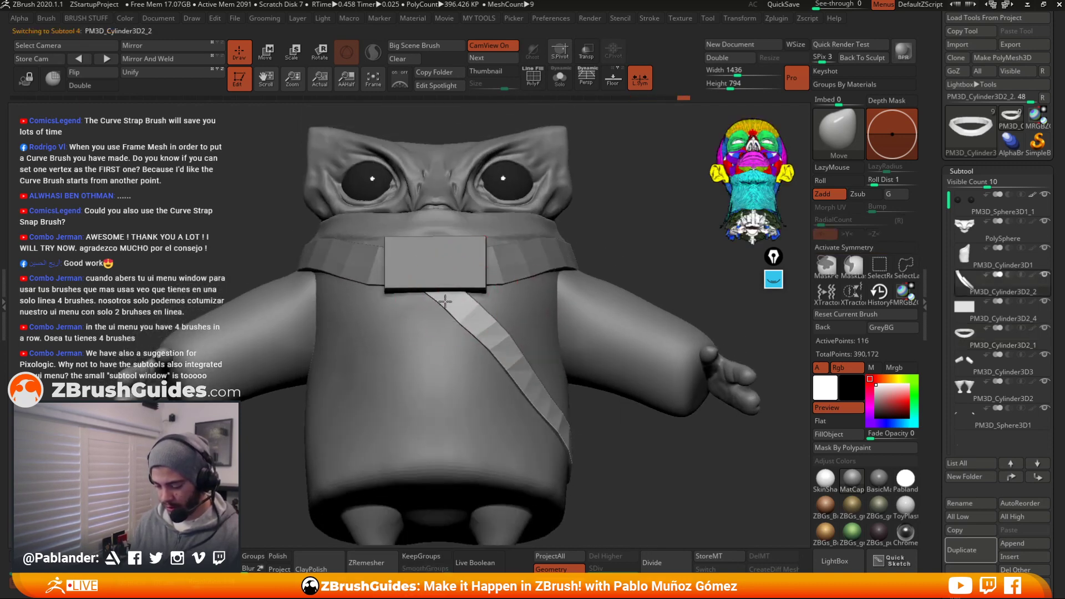
mouse_move(451, 300)
mouse_down()
mouse_move(443, 307)
mouse_move(466, 287)
mouse_move(441, 306)
mouse_move(424, 295)
mouse_up()
right_click(452, 301)
right_drag(471, 302, 488, 333)
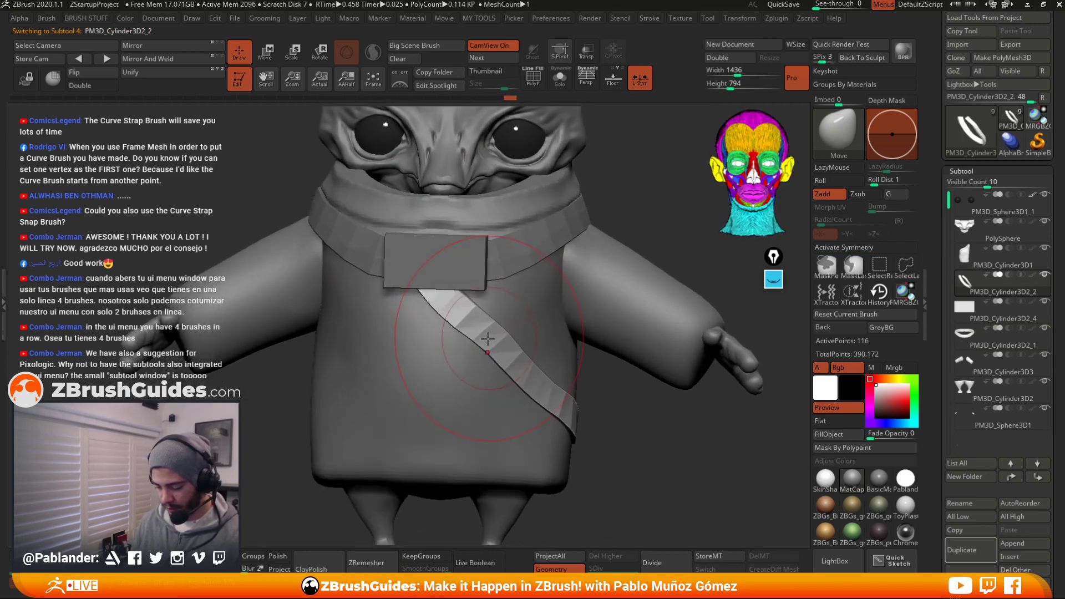
drag(489, 333, 477, 346)
right_drag(553, 372, 583, 411)
drag(554, 368, 551, 376)
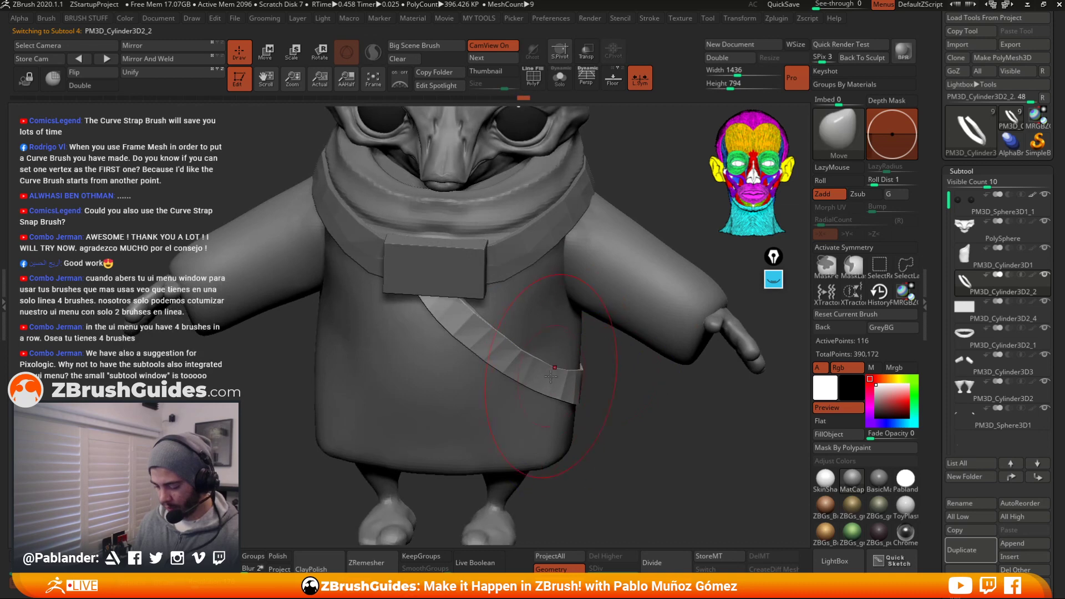
key(f)
mouse_move(605, 381)
right_down()
mouse_move(606, 344)
mouse_move(585, 388)
right_up()
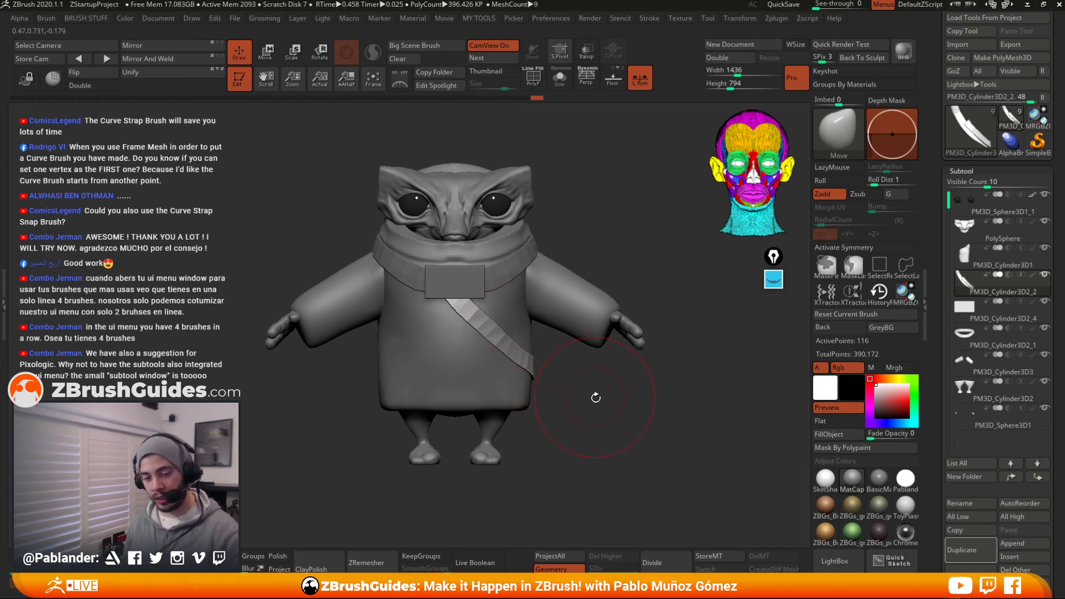
Isolate the diagonal strap with its polyframe shown and switch to the ZModeler brush
key(shift+s)
drag(601, 300, 583, 344)
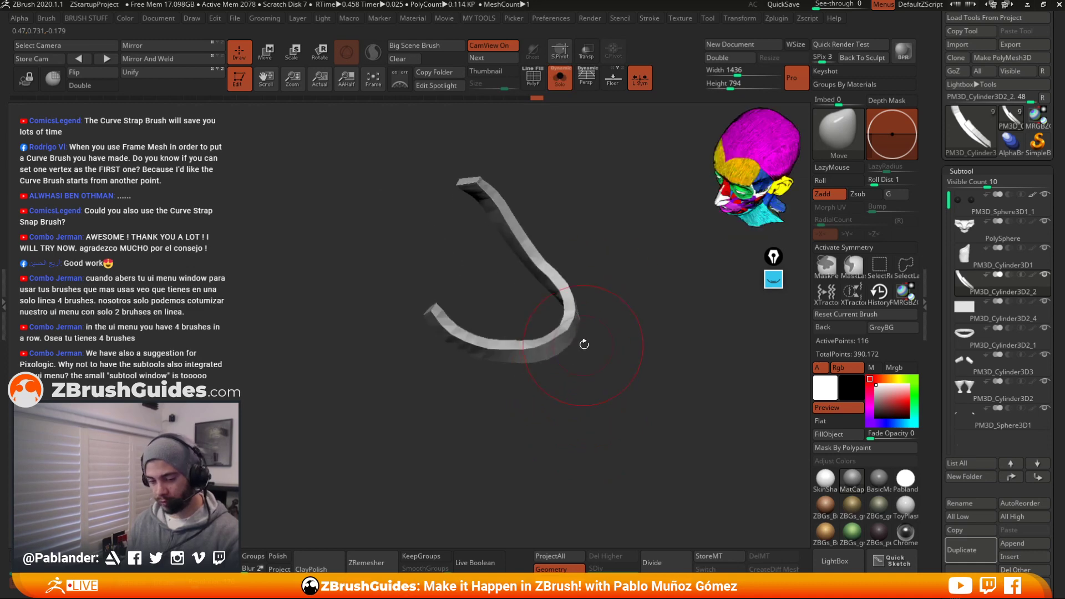
key(shift+f)
key(space)
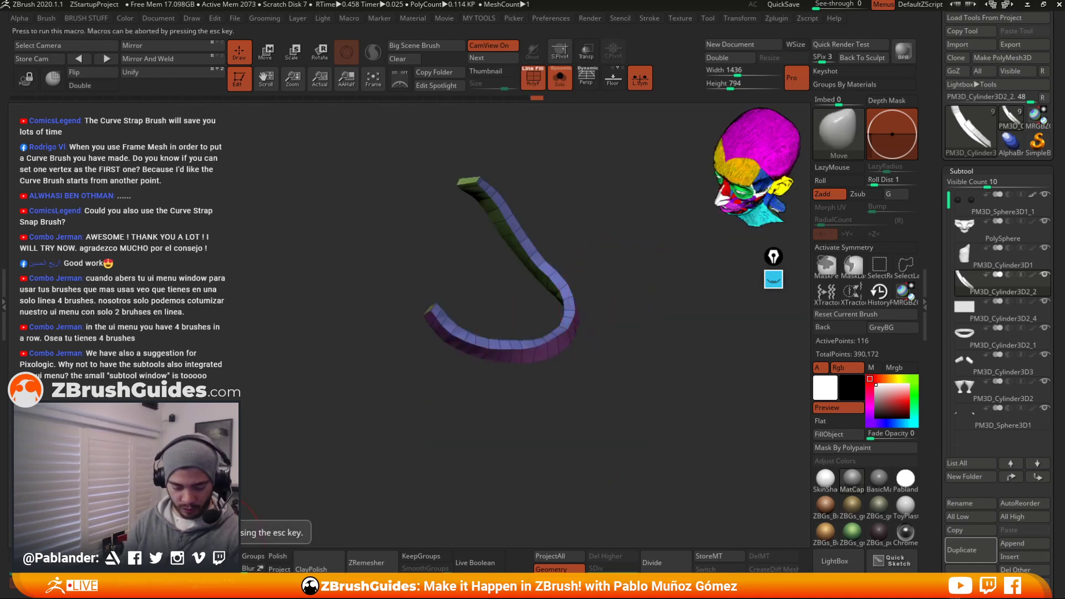
key(b)
key(z)
key(m)
alt+drag(615, 239, 583, 255)
Mark the narrow faces along the strap's upper edge and give them their own polygroup with the ZModeler PolyGroup action
mouse_move(439, 172)
mouse_down()
mouse_move(568, 340)
mouse_move(583, 378)
mouse_up()
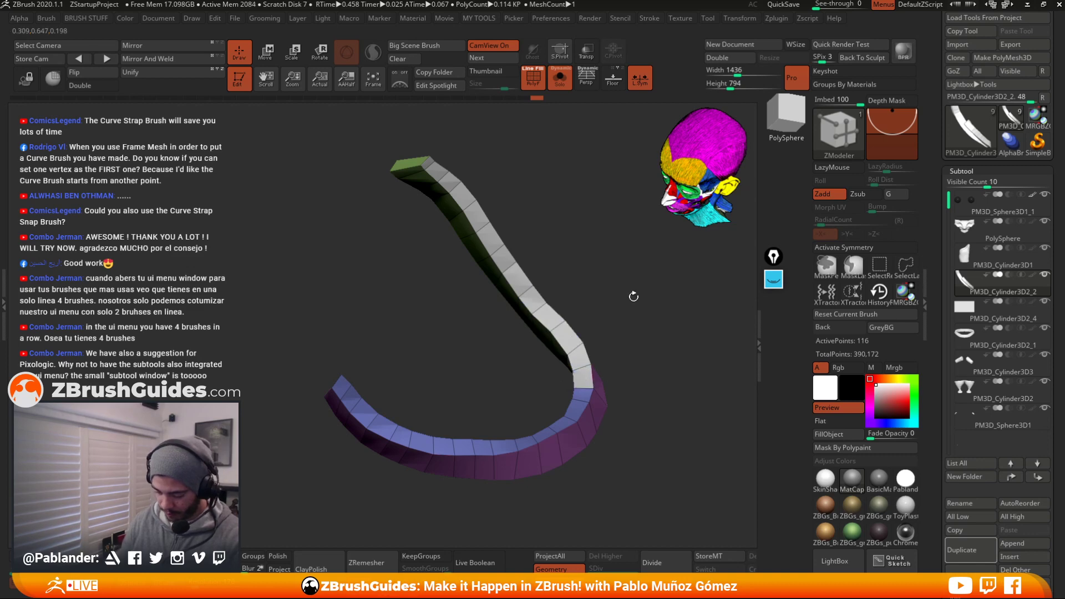
drag(632, 295, 654, 357)
mouse_move(566, 390)
alt+mouse_down()
mouse_move(574, 382)
mouse_move(488, 430)
mouse_move(410, 438)
mouse_move(336, 386)
alt+mouse_up()
key(space)
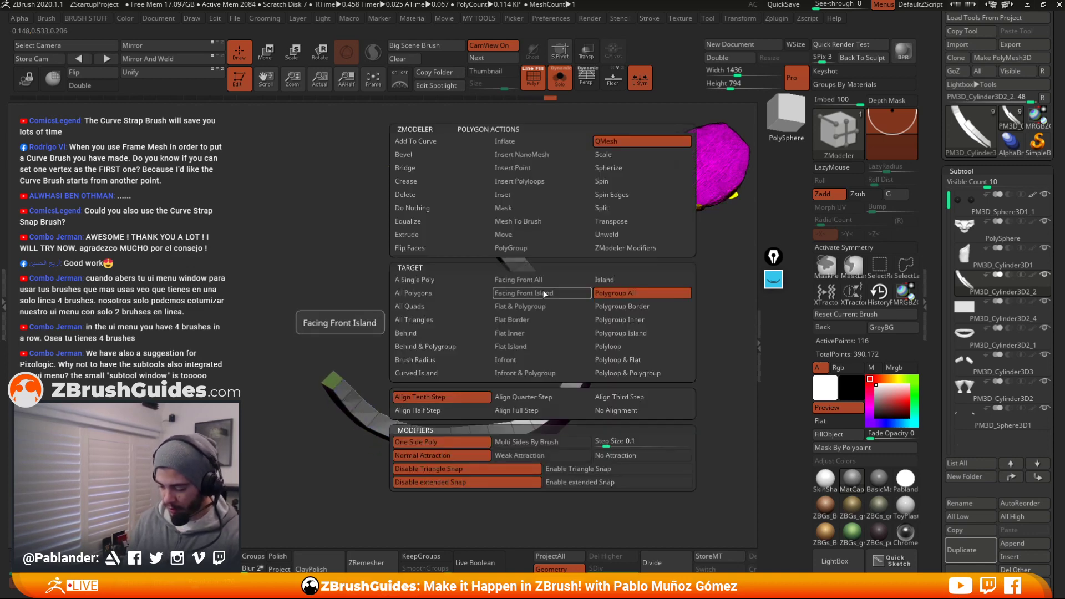
click(548, 248)
click(529, 274)
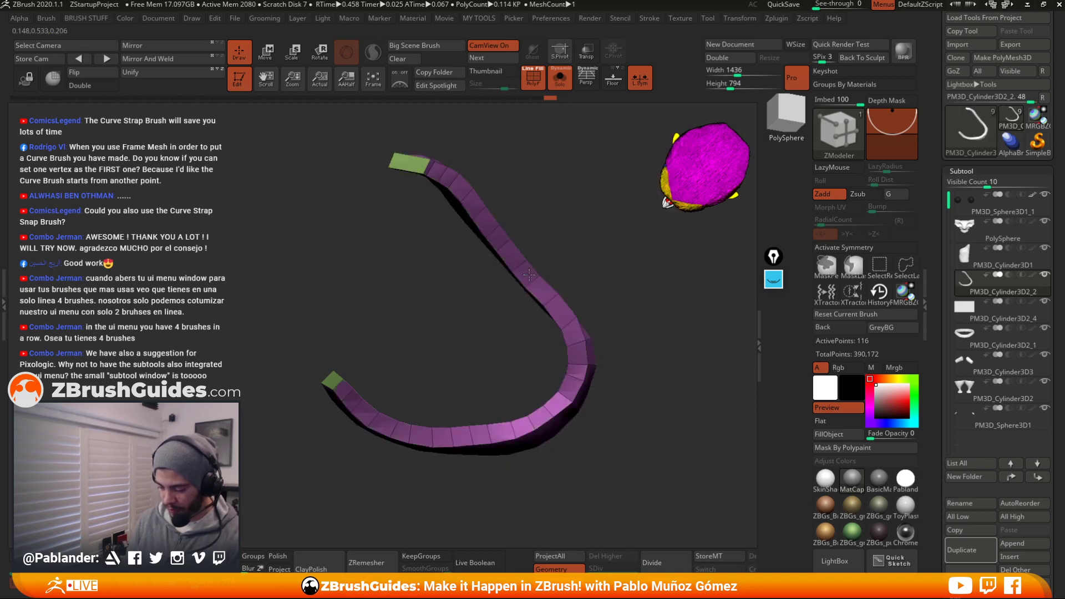
click(529, 274)
click(528, 274)
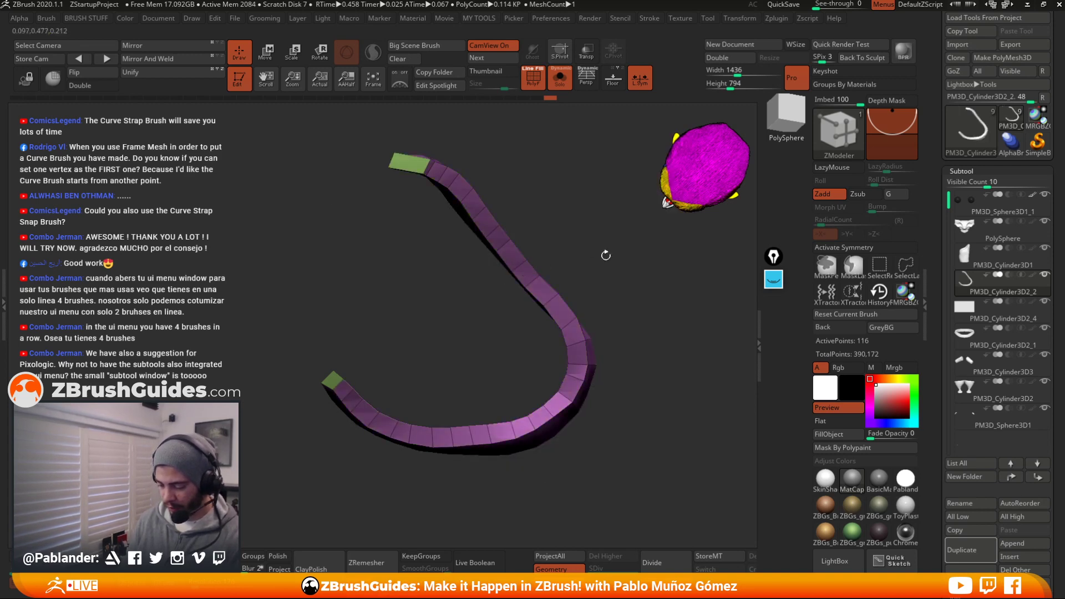
drag(605, 255, 607, 219)
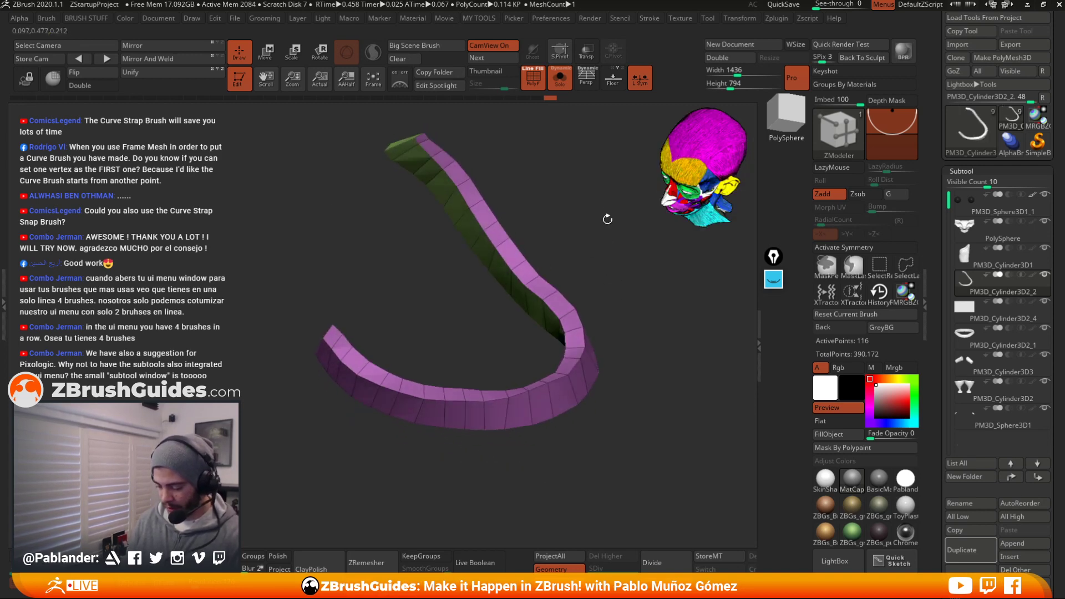
click(576, 317)
click(572, 320)
click(571, 320)
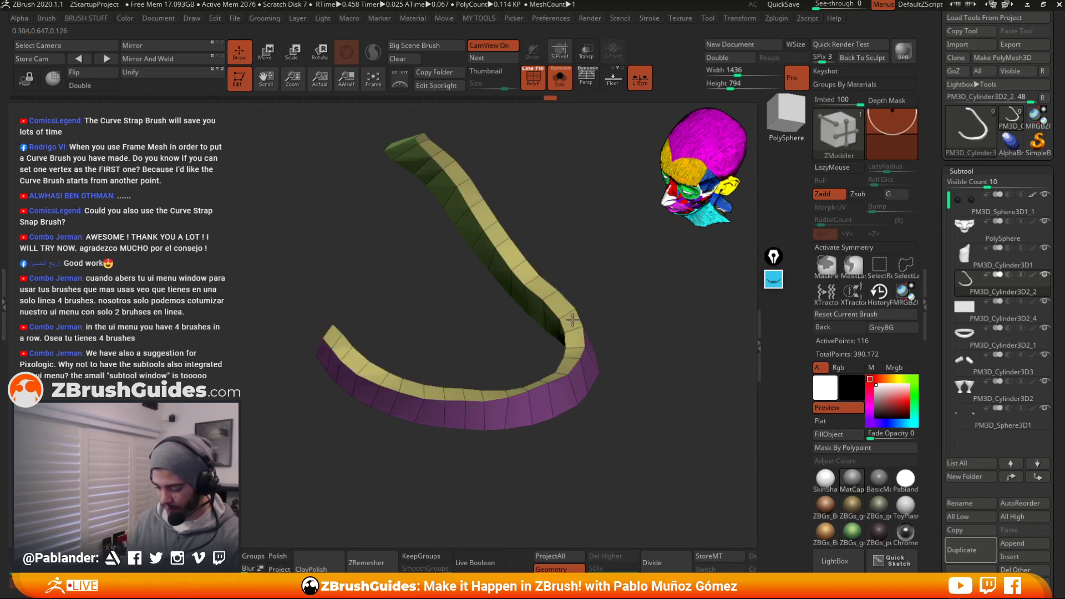
Show all subtools and QMesh the strap's upper edge polygroup upward to widen the strap
key(space)
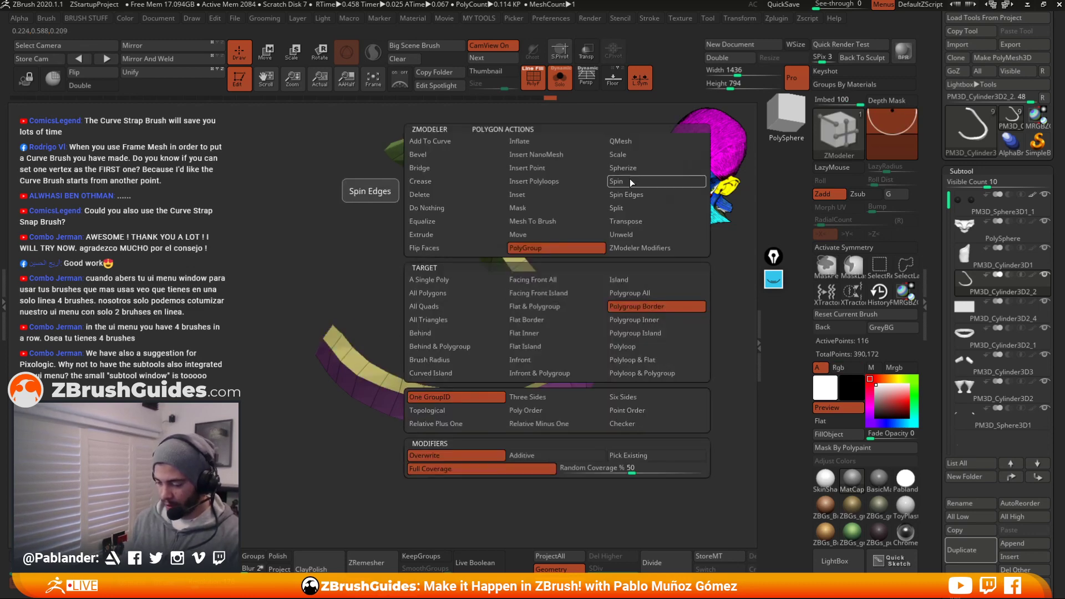
click(634, 143)
key(shift+alt+s)
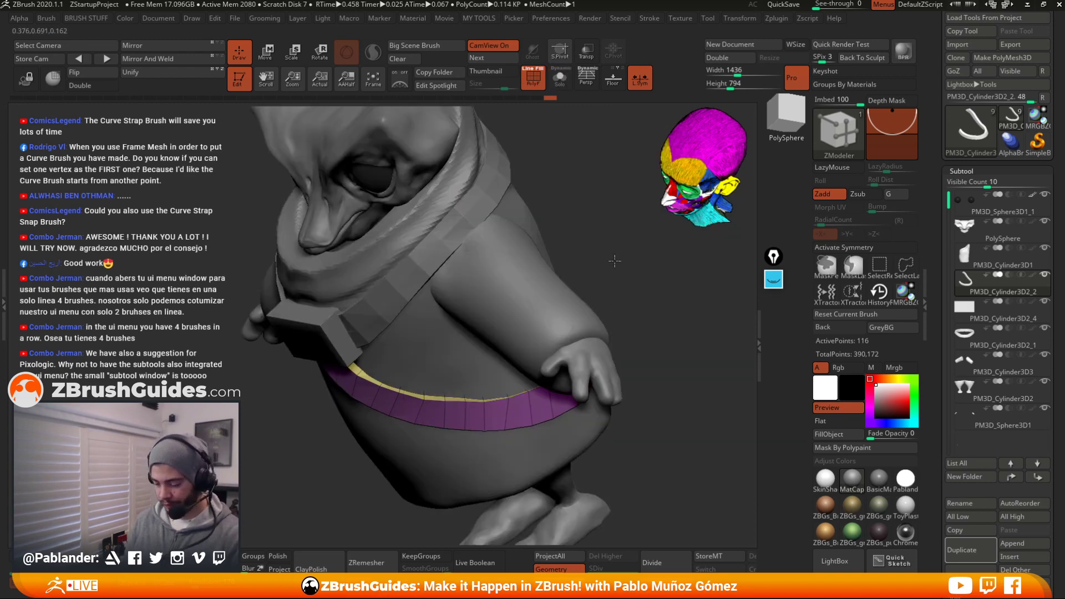
drag(613, 261, 606, 278)
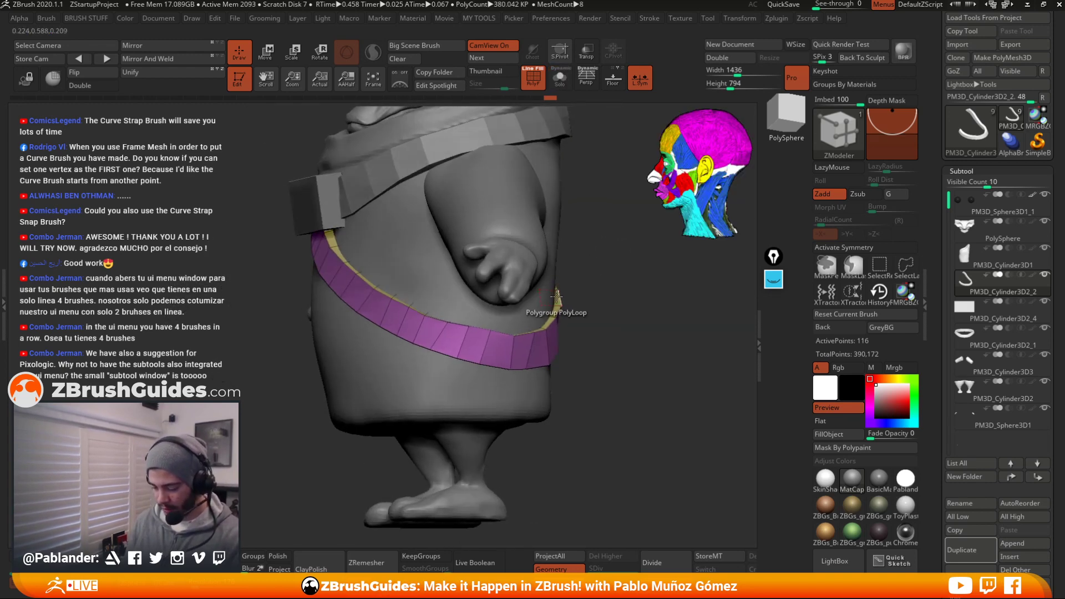
drag(556, 301, 556, 291)
mouse_move(557, 291)
mouse_down()
mouse_move(559, 269)
mouse_move(623, 311)
mouse_move(635, 292)
mouse_move(630, 262)
mouse_move(586, 265)
mouse_move(582, 279)
mouse_move(646, 319)
mouse_move(612, 271)
mouse_up()
Switch to the Move brush and fit the widened strap's edges against the robe from the chest around to the hip
key(b)
key(m)
key(v)
key(space)
key(space)
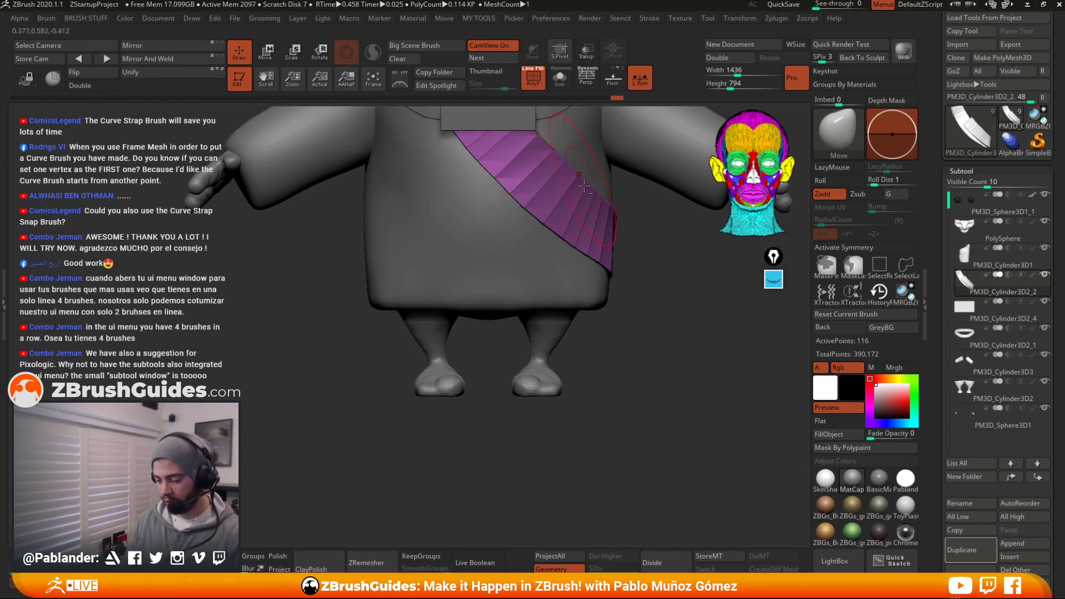
alt+right_drag(584, 186, 558, 228)
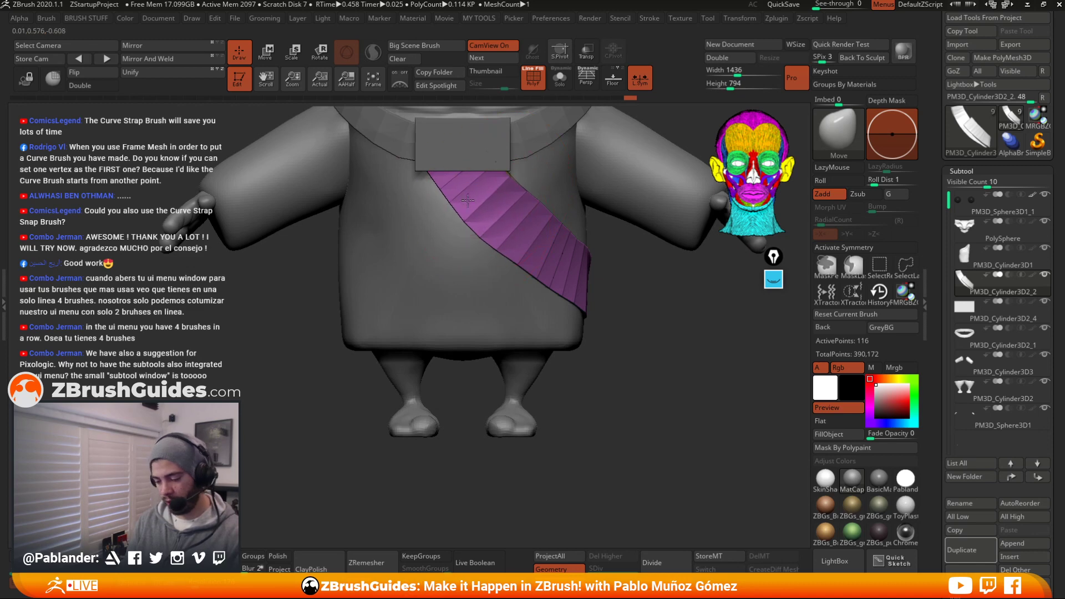
mouse_move(507, 182)
right_down()
mouse_move(544, 208)
mouse_move(503, 183)
right_up()
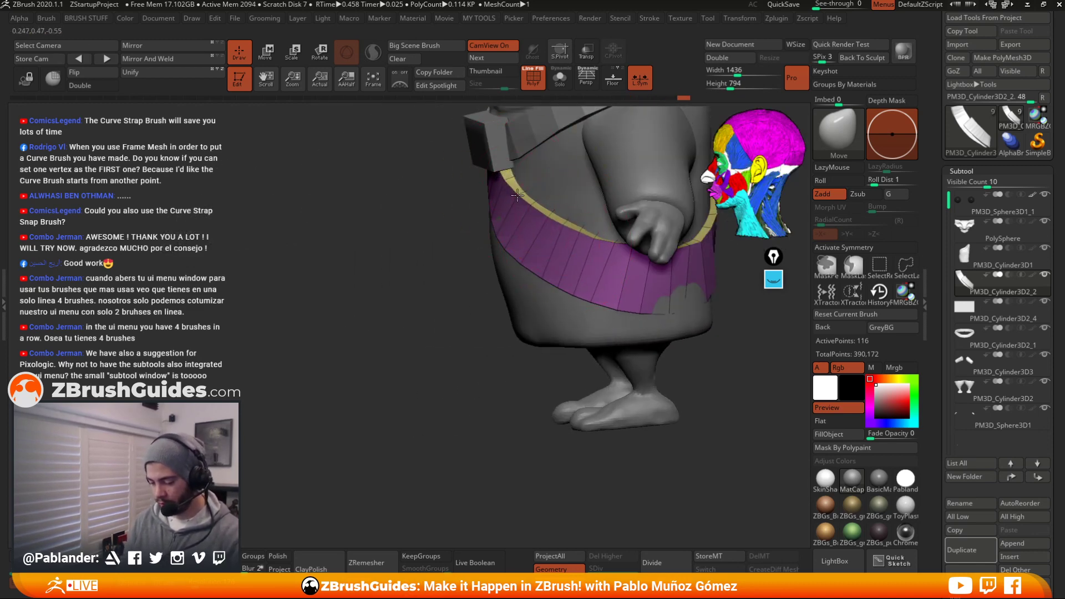
right_drag(491, 233, 613, 302)
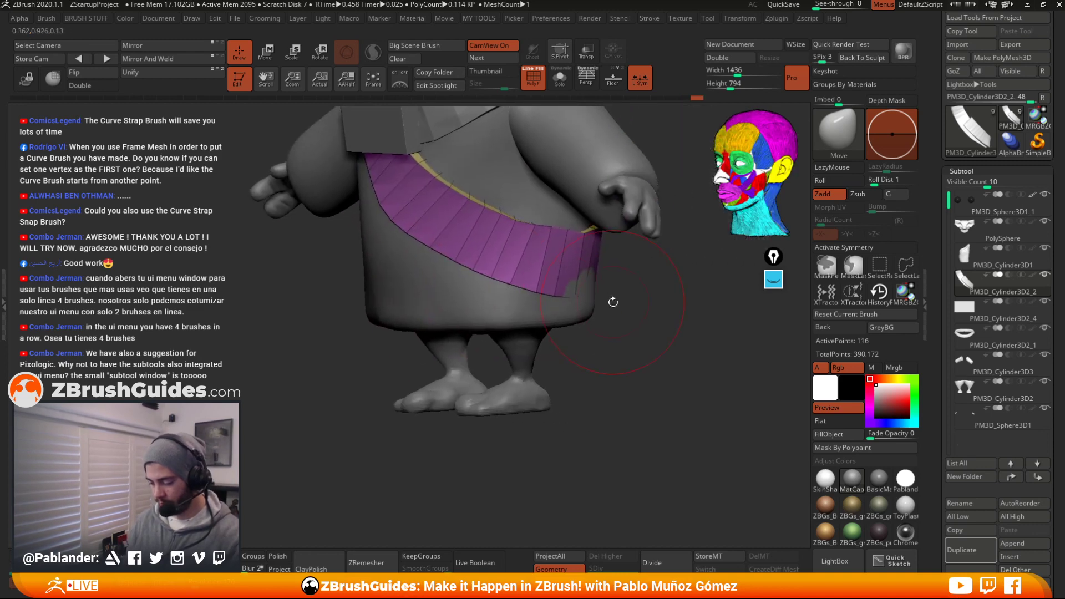
key(space)
drag(569, 238, 554, 243)
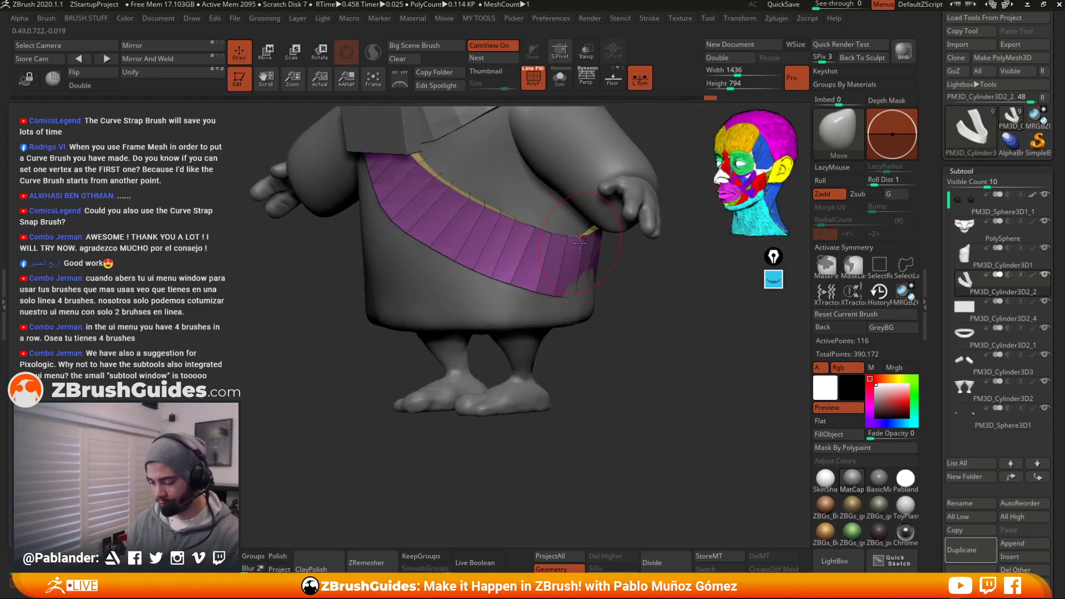
Pull the strap's lower edge clear of the robe at the side and fit the strap across the back up to the collar
right_drag(637, 276, 613, 296)
key(space)
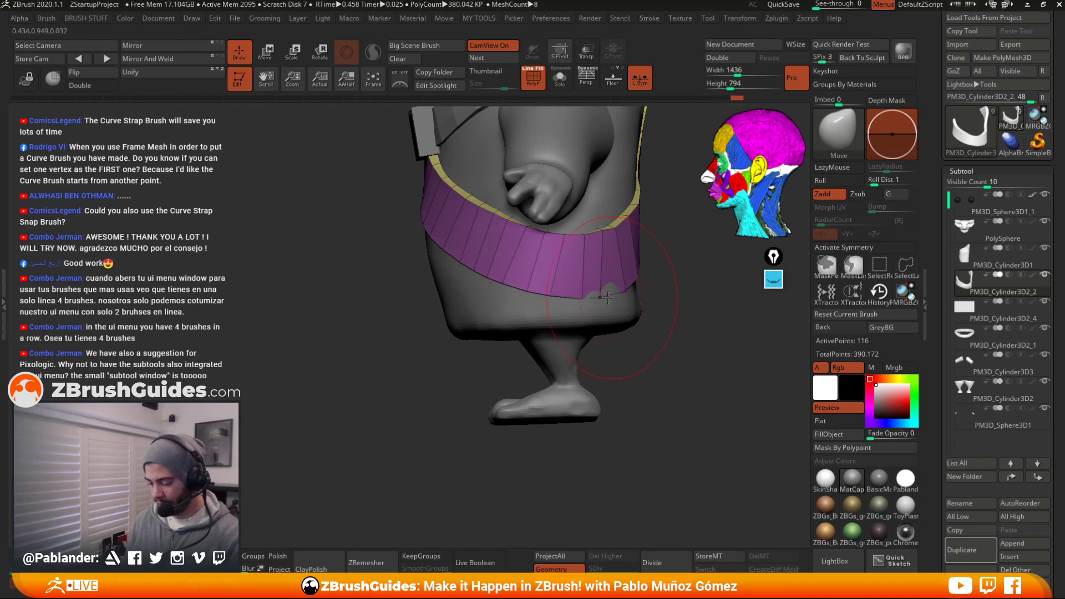
drag(582, 291, 587, 293)
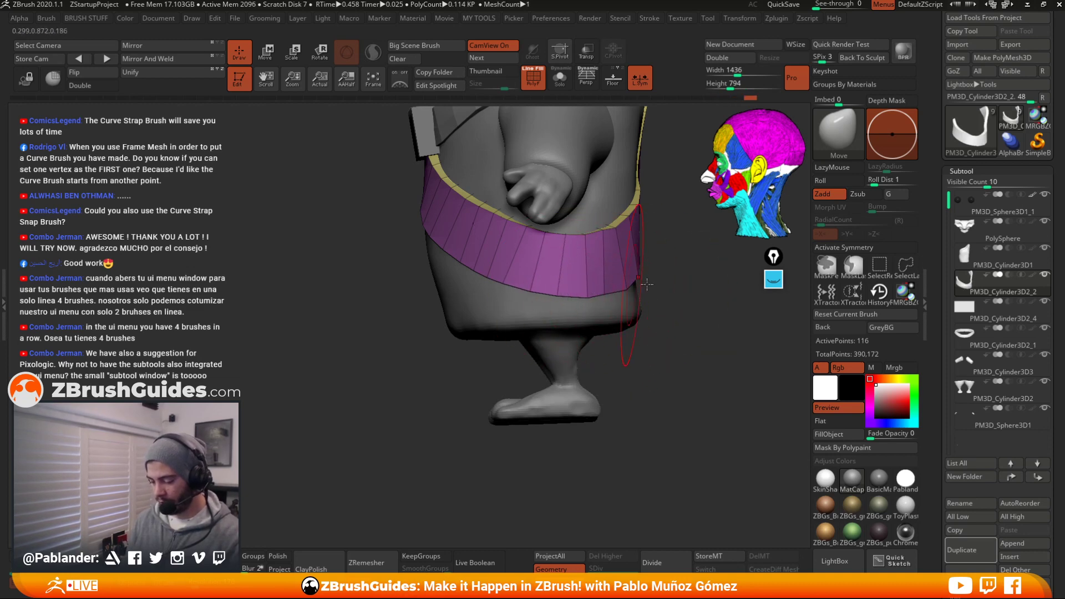
right_drag(646, 284, 547, 287)
key(space)
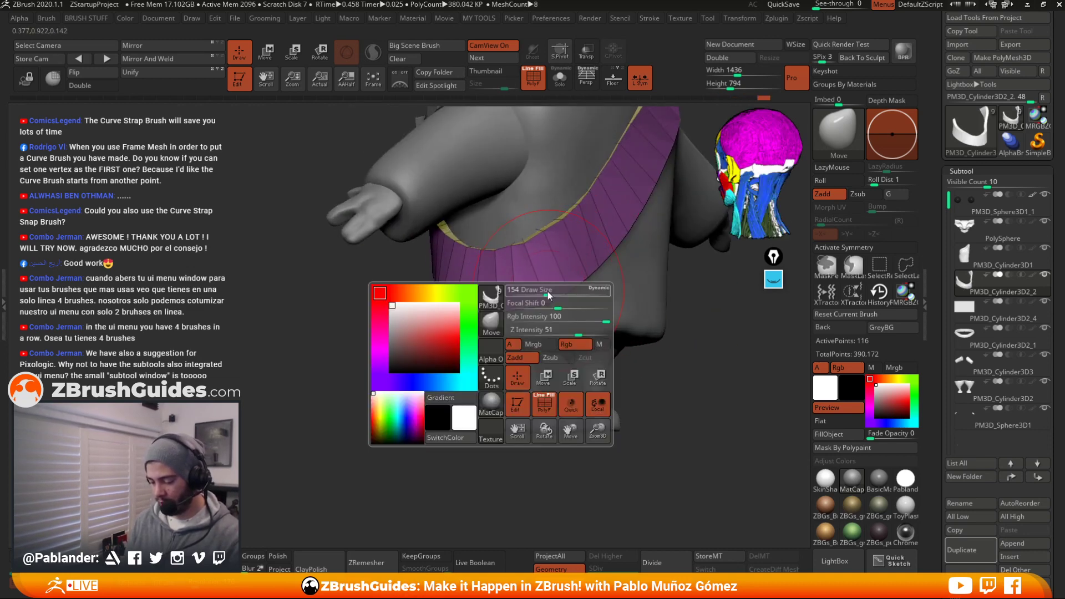
right_drag(541, 302, 635, 218)
drag(636, 218, 616, 195)
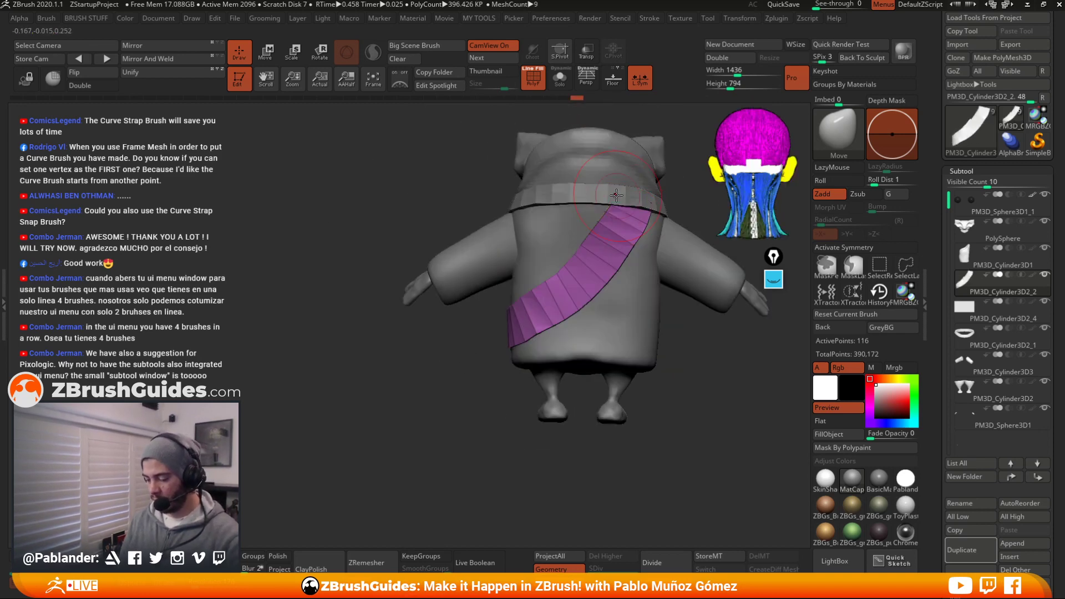
drag(416, 375, 632, 356)
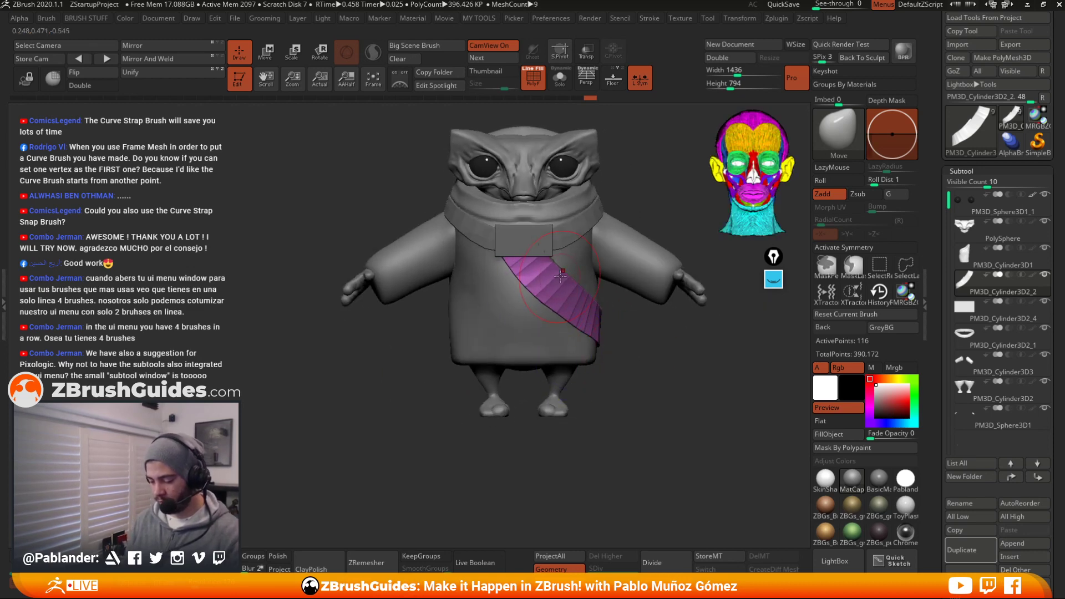
Hide the polyframe and examine the strap's shape and width across the chest against the chest box
alt+drag(654, 312, 633, 324)
key(shift+f)
alt+drag(590, 168, 617, 456)
alt+drag(622, 395, 635, 358)
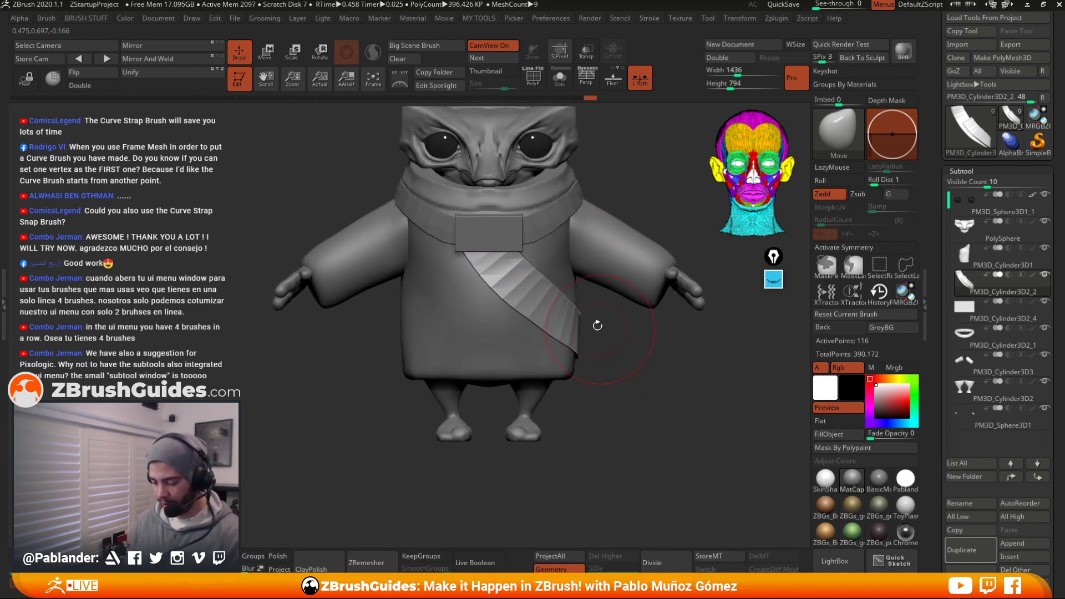
drag(627, 226, 647, 215)
alt+drag(345, 166, 294, 176)
alt+right_drag(511, 322, 571, 312)
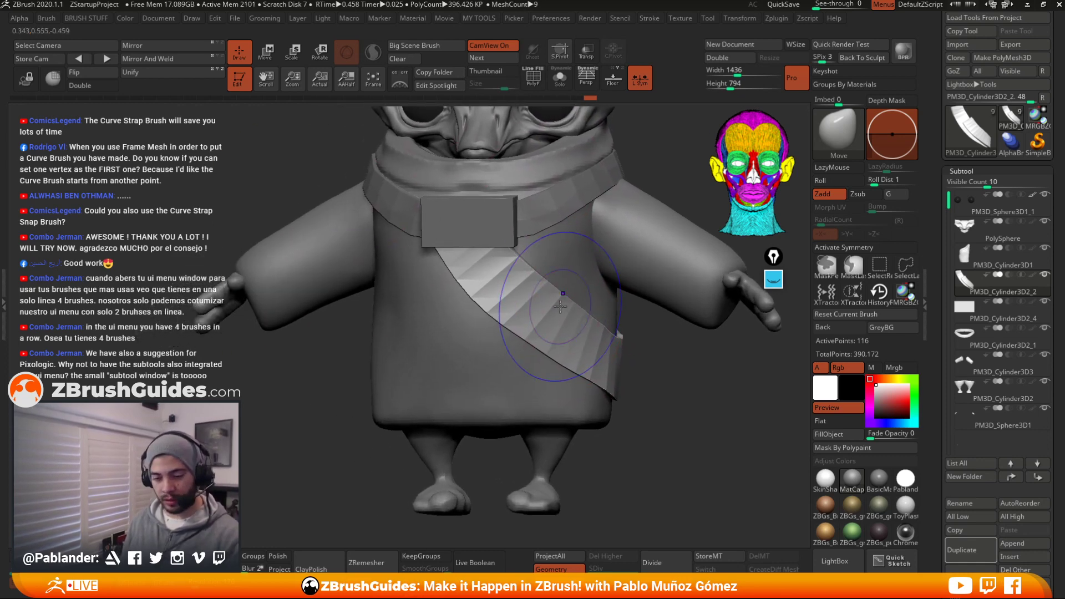
Show the polyframe and insert three lengthwise edge loops across the strap's width with the ZModeler edge Insert action
key(shift+f)
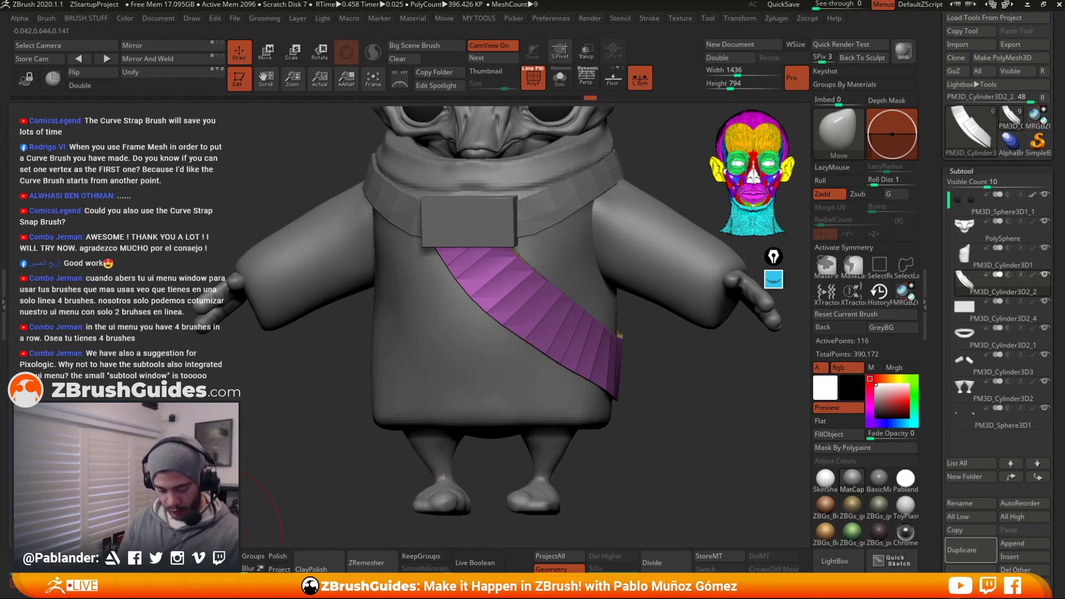
key(b)
key(z)
key(m)
key(space)
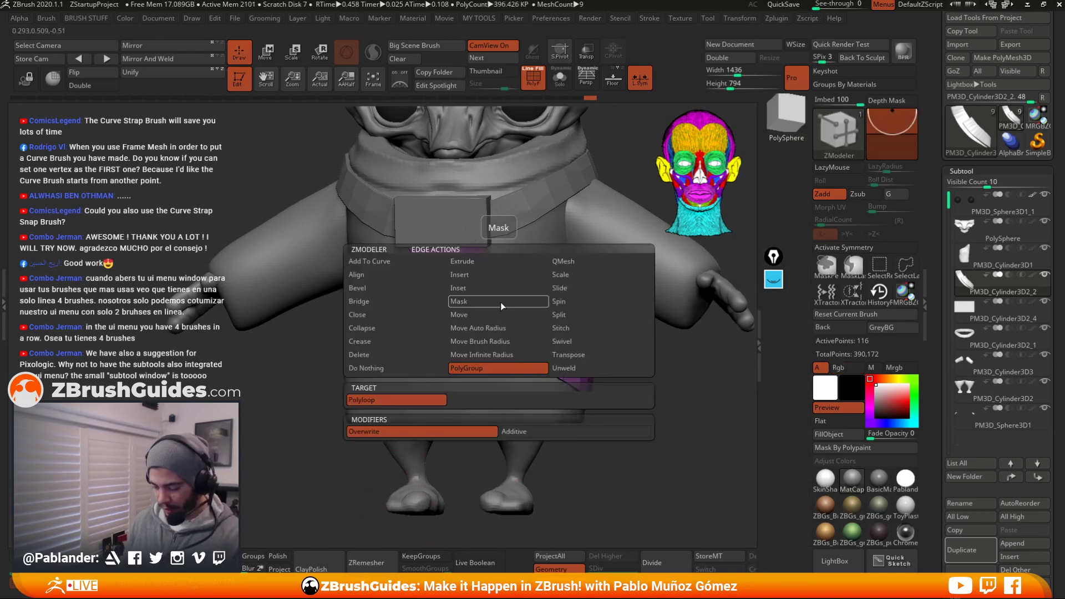
click(495, 273)
alt+right_drag(588, 206, 601, 265)
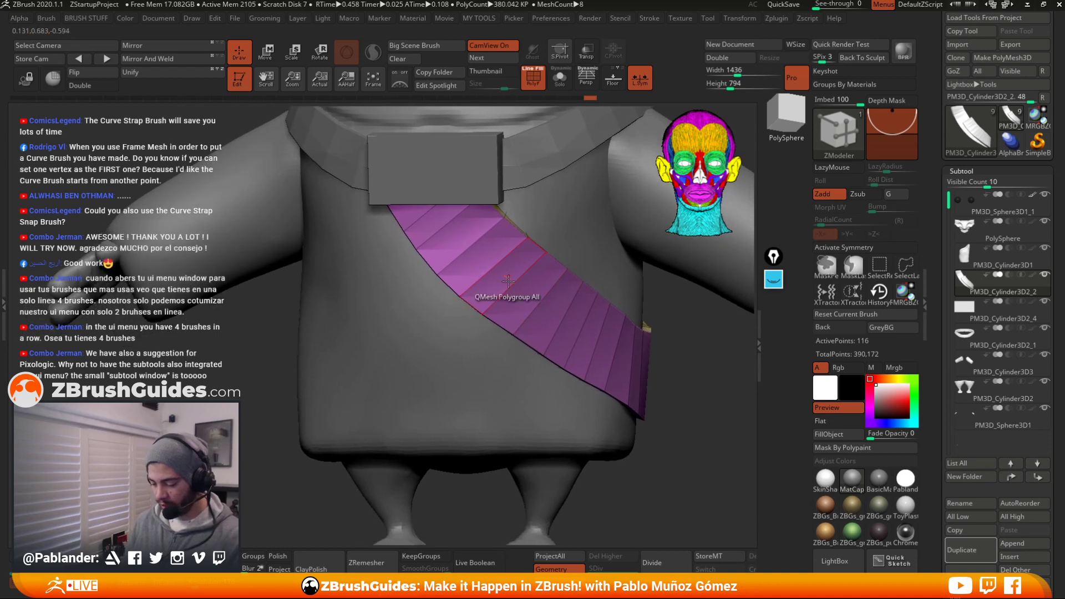
click(508, 281)
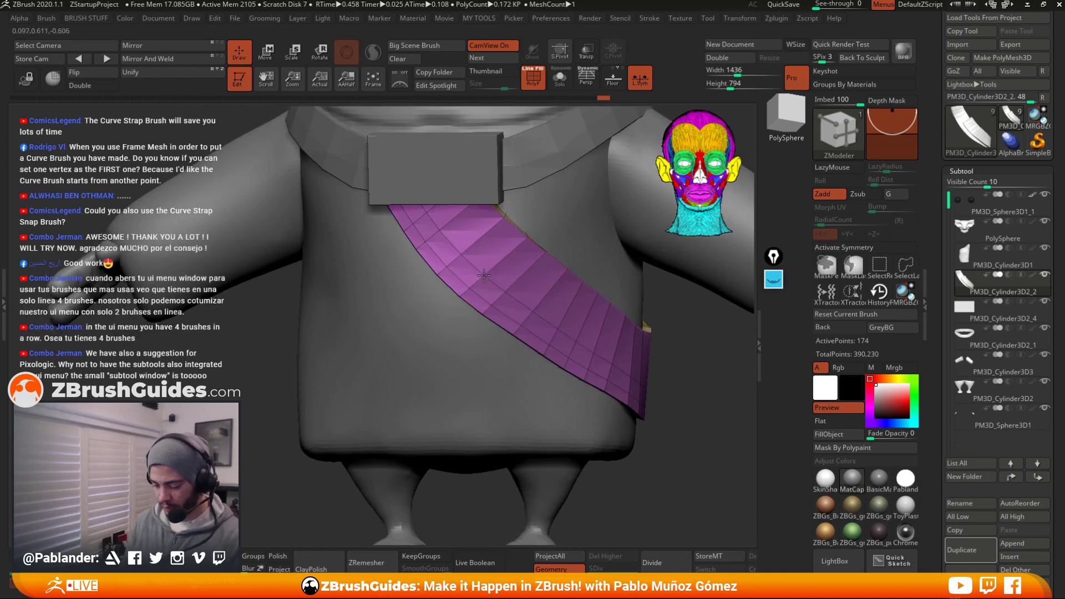
click(489, 271)
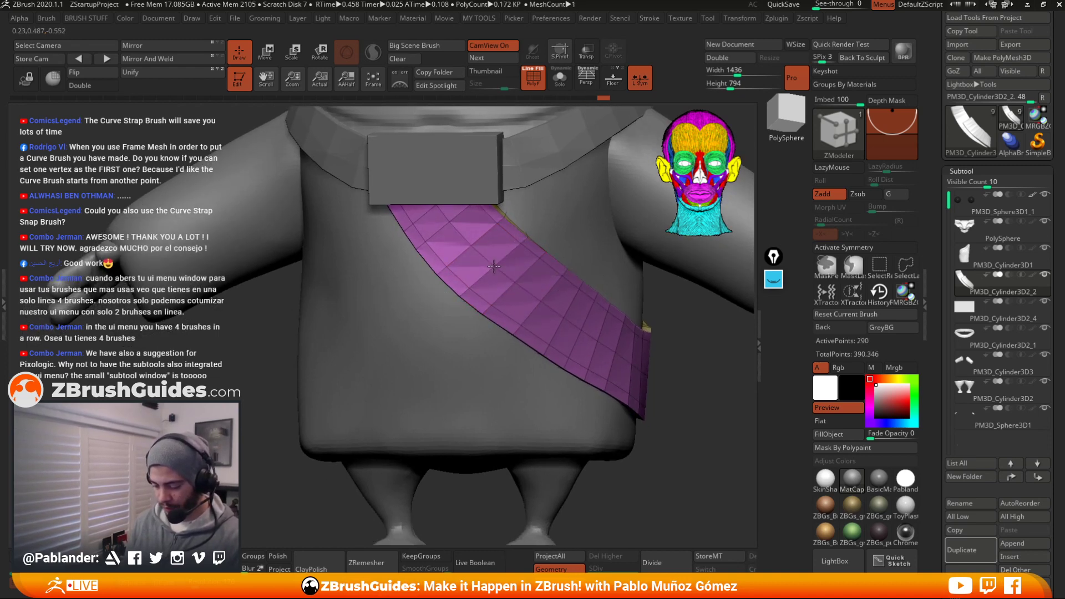
Select the collar band subtool and insert one lengthwise edge loop with ZModeler
alt+right_drag(567, 126, 554, 223)
alt+click(561, 251)
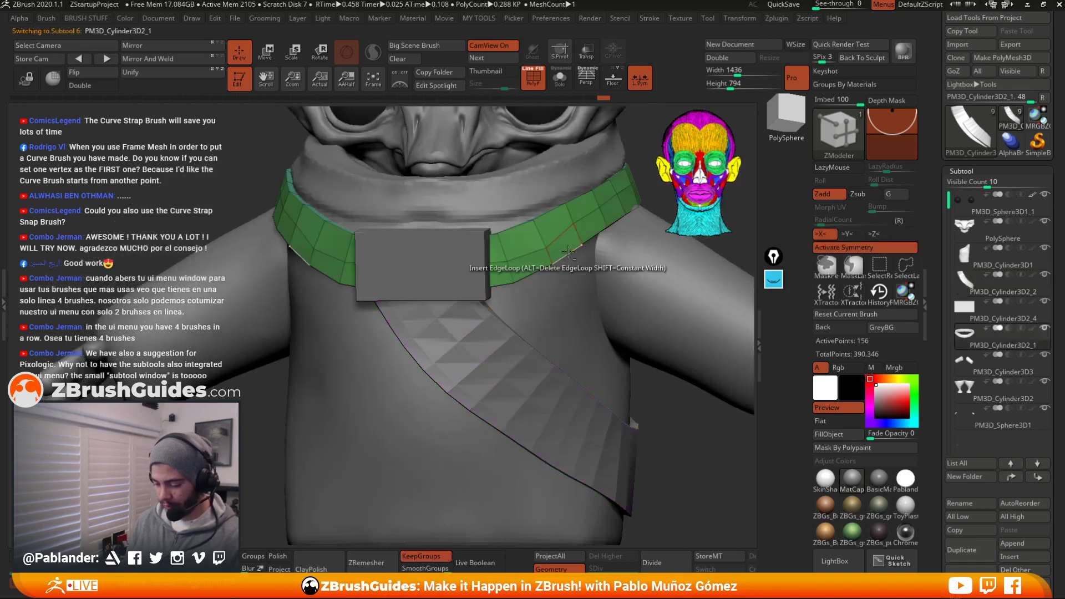
click(545, 243)
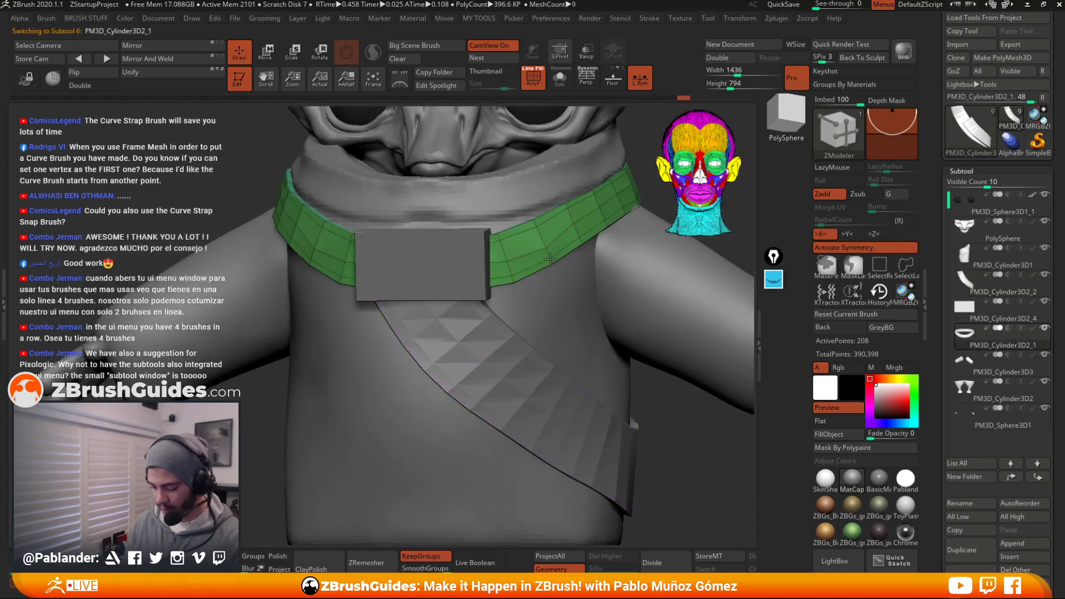
Turn on Dynamic Subdivision for the collar band and the diagonal strap, then hide the polyframe
ctrl+right_drag(523, 362, 394, 402)
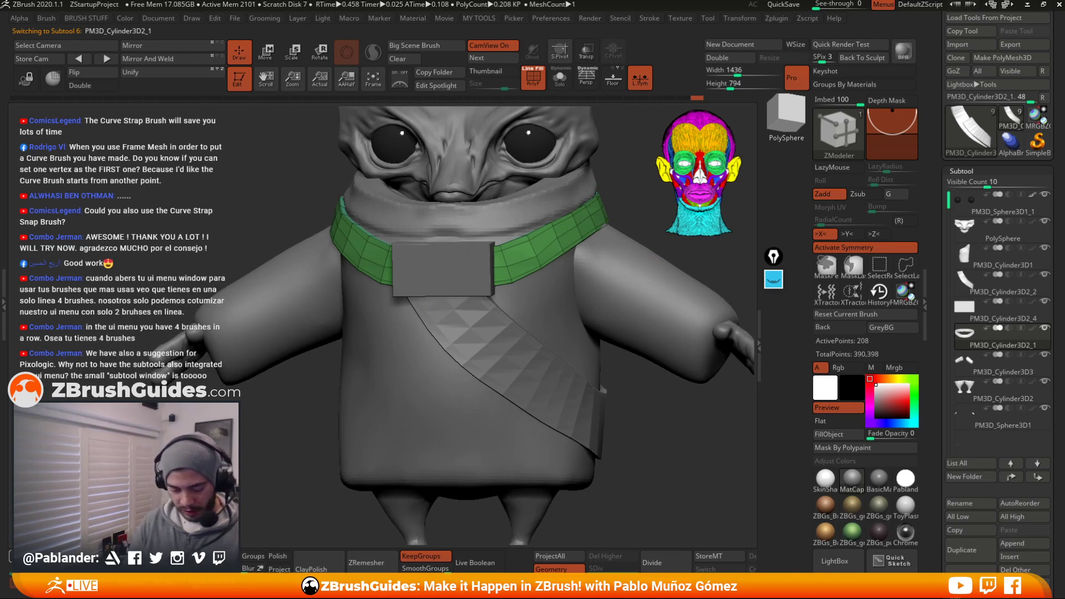
key(d)
alt+click(502, 366)
key(d)
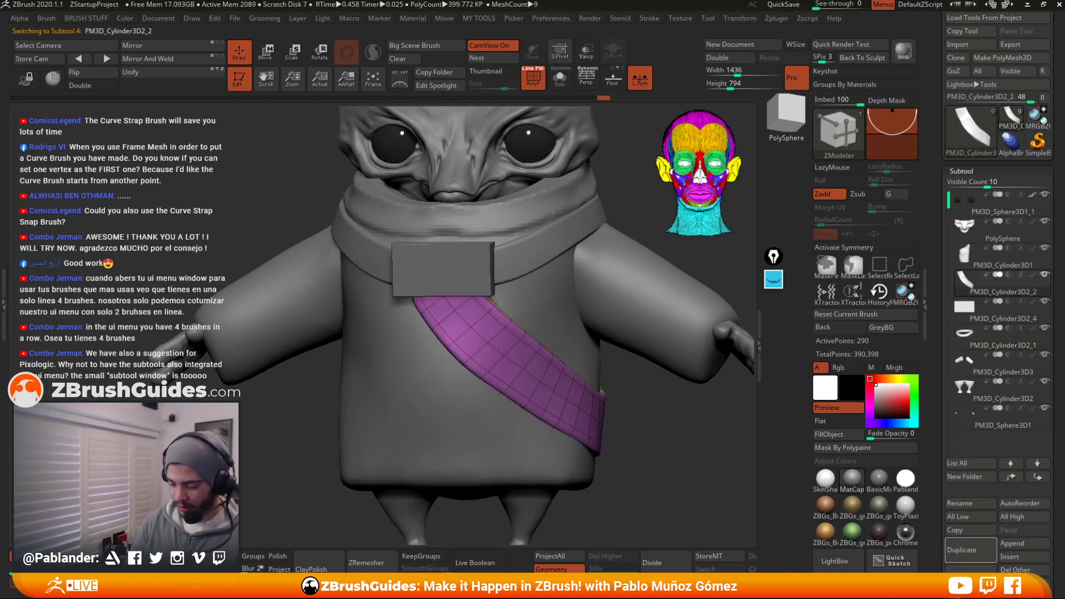
key(shift+f)
mouse_move(609, 380)
ctrl+right_down()
mouse_move(637, 390)
mouse_move(626, 384)
ctrl+right_up()
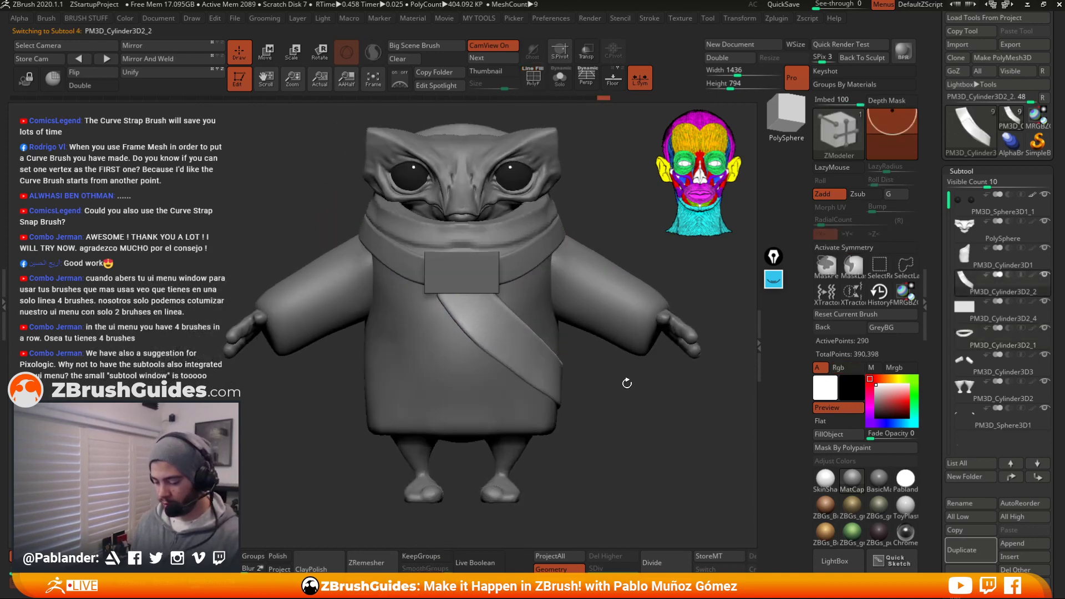
Adjust the smoothed strap with the Move brush so it follows the robe across the front, hip and back
key(b)
key(m)
key(v)
key(space)
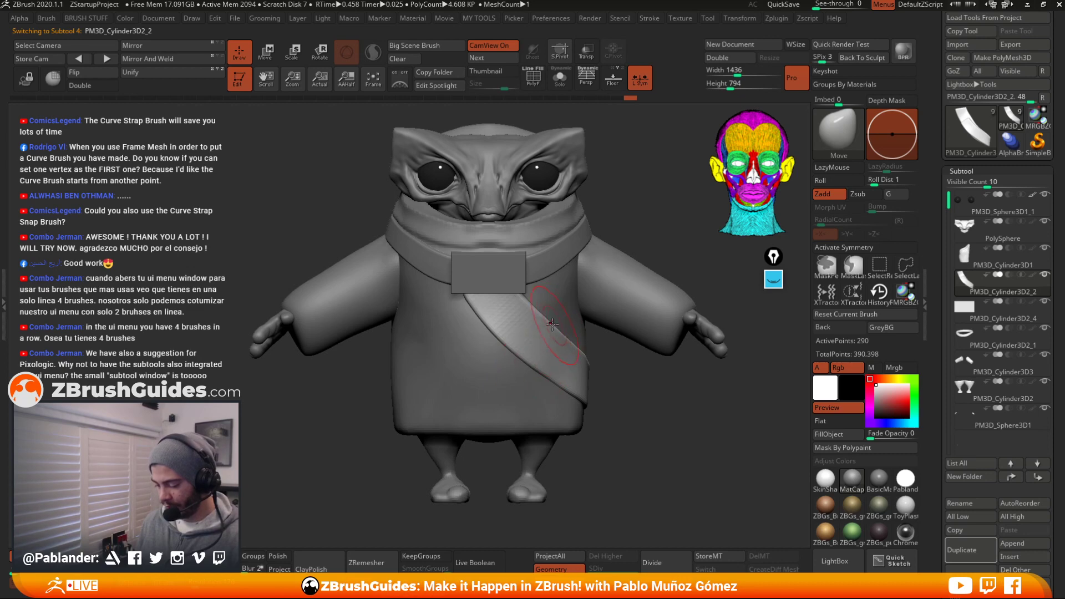
key(space)
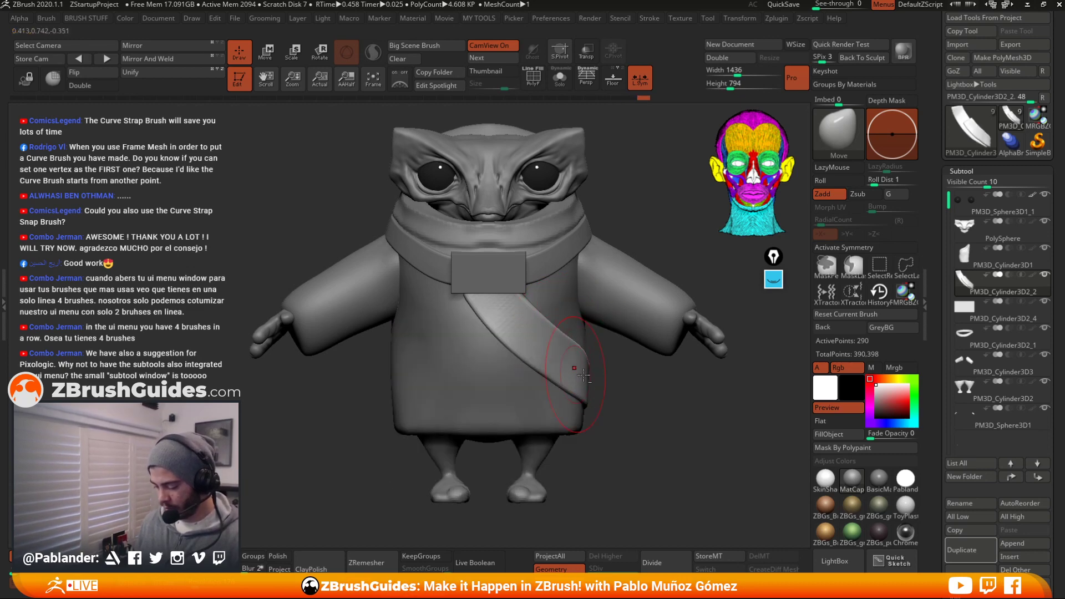
mouse_move(583, 375)
right_down()
mouse_move(638, 365)
mouse_move(539, 328)
mouse_move(532, 301)
mouse_move(605, 298)
mouse_move(618, 325)
mouse_move(567, 327)
right_up()
right_drag(567, 326, 557, 320)
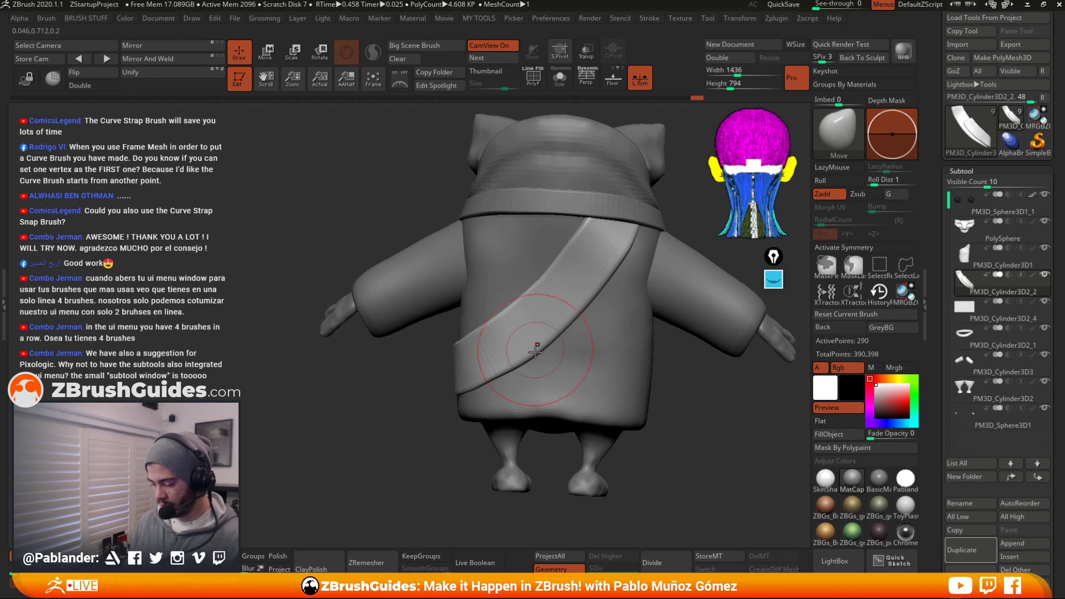
Select the sleeves subtool and adjust the shoulder area with the Move brush
right_drag(619, 251, 567, 289)
alt+click(632, 266)
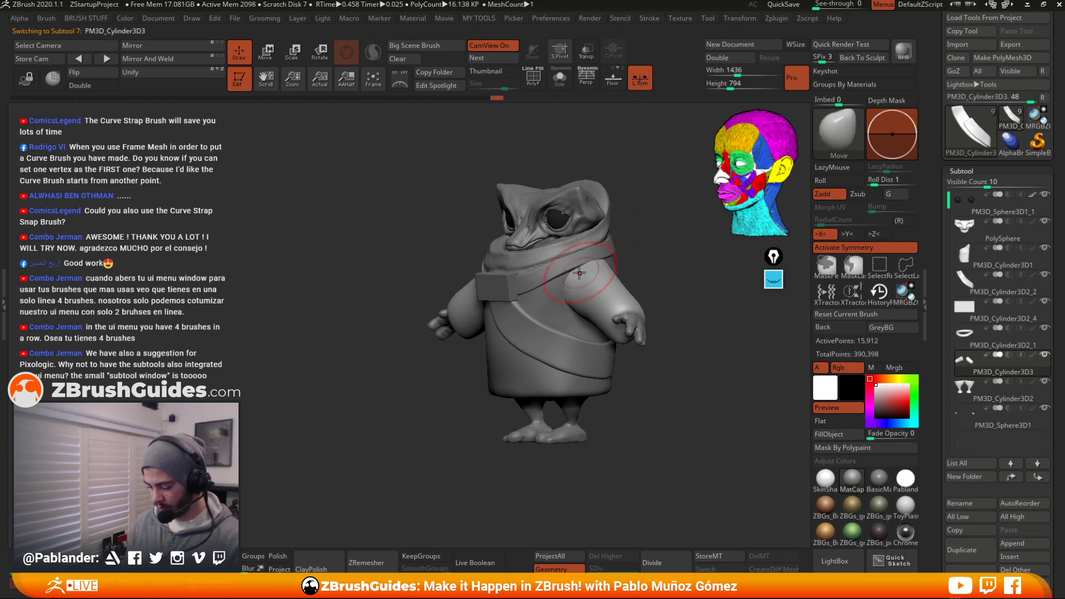
mouse_move(602, 280)
right_down()
mouse_move(659, 247)
mouse_move(594, 255)
mouse_move(602, 228)
mouse_move(459, 228)
mouse_move(482, 238)
mouse_move(582, 205)
right_up()
Select the robe subtool, apply Mirror And Weld, and activate X symmetry
alt+click(572, 250)
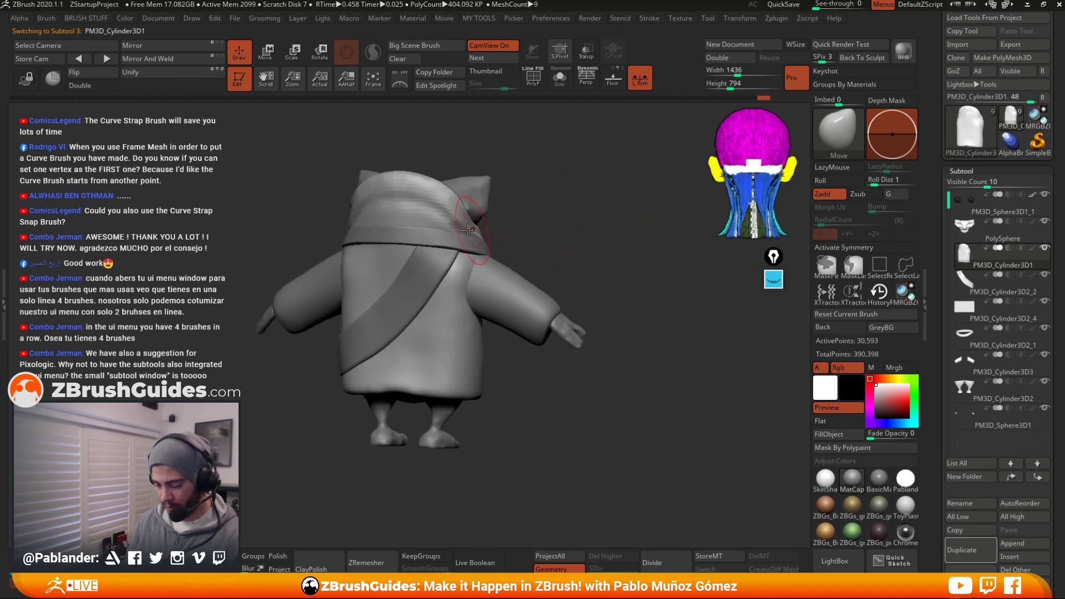
right_drag(515, 203, 582, 213)
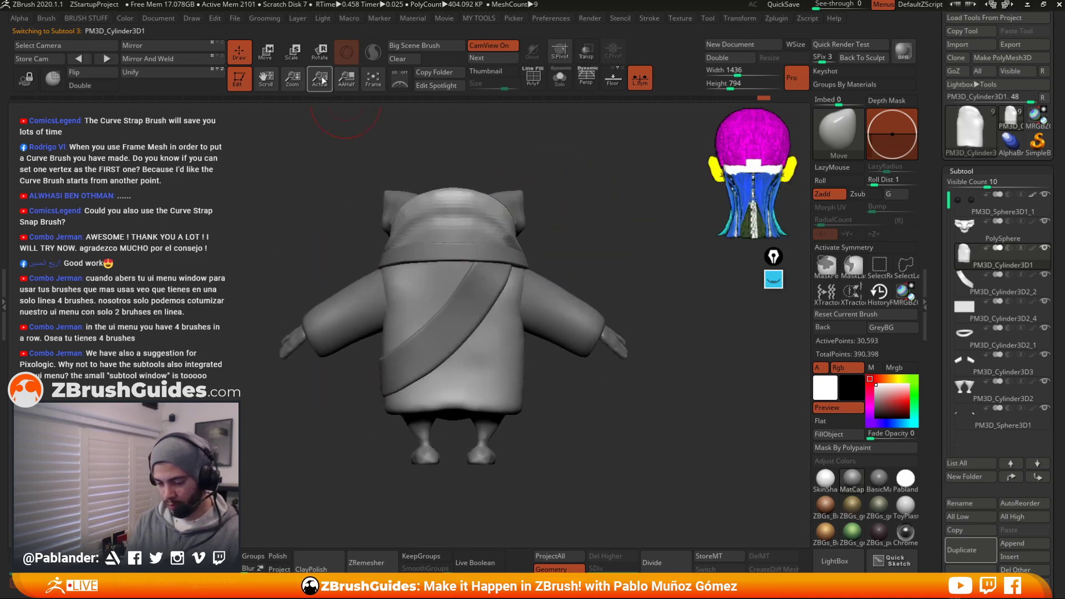
click(200, 59)
key(x)
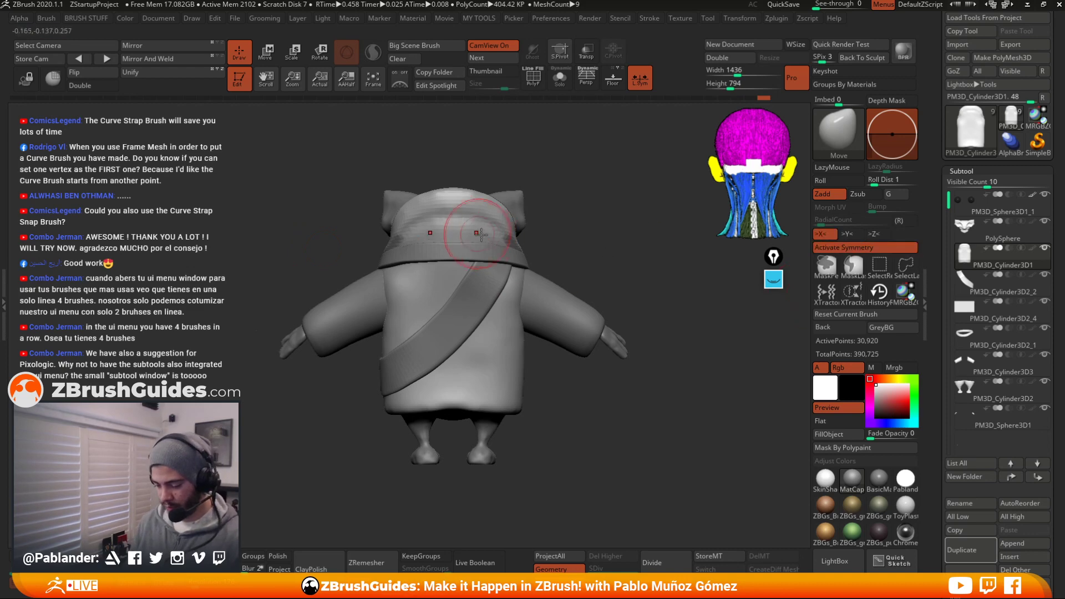
Pull the robe's fabric behind the head outward and over the collar with the Move brush to start a hood
right_drag(492, 237, 554, 206)
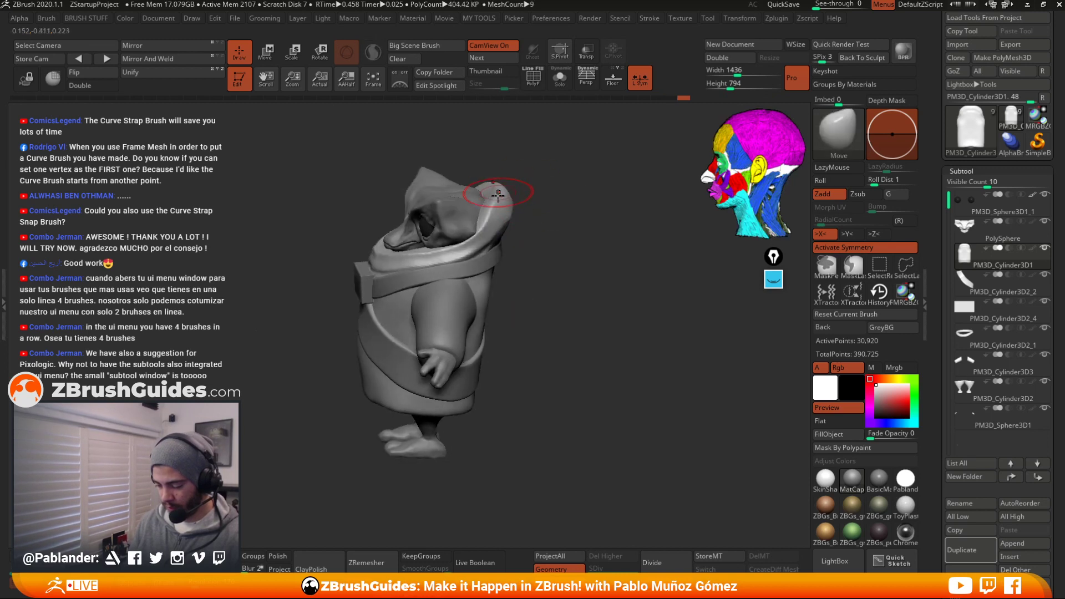
mouse_move(489, 198)
right_down()
mouse_move(534, 194)
mouse_move(506, 233)
right_up()
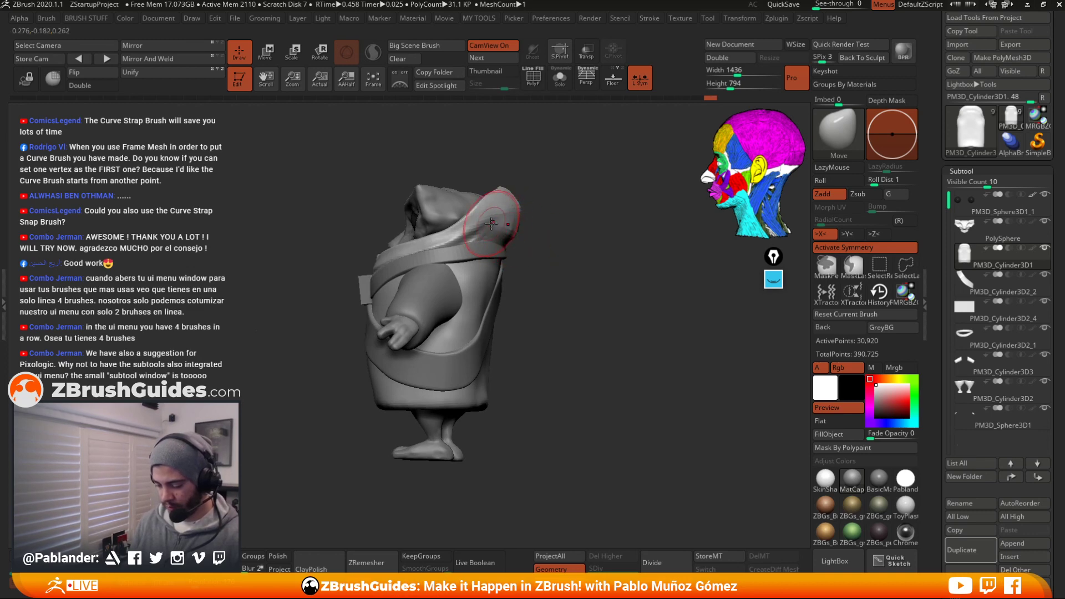
shift+right_drag(512, 230, 535, 241)
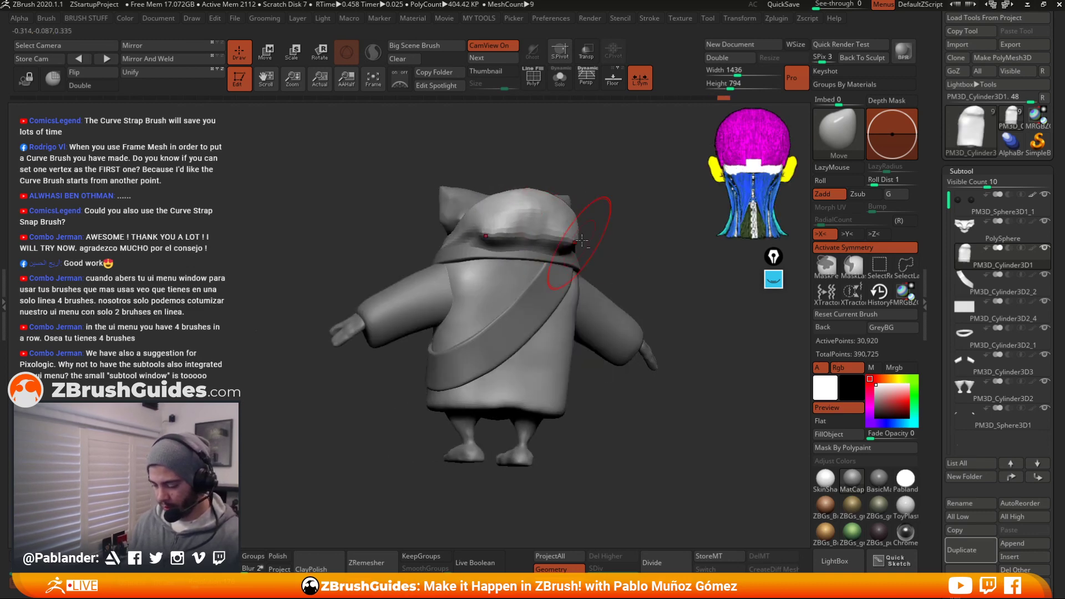
shift+right_drag(555, 250, 499, 288)
Smooth the back of the hood and reshape its rounded, drooping volume with the Move brush
key(ctrl+shift+z)
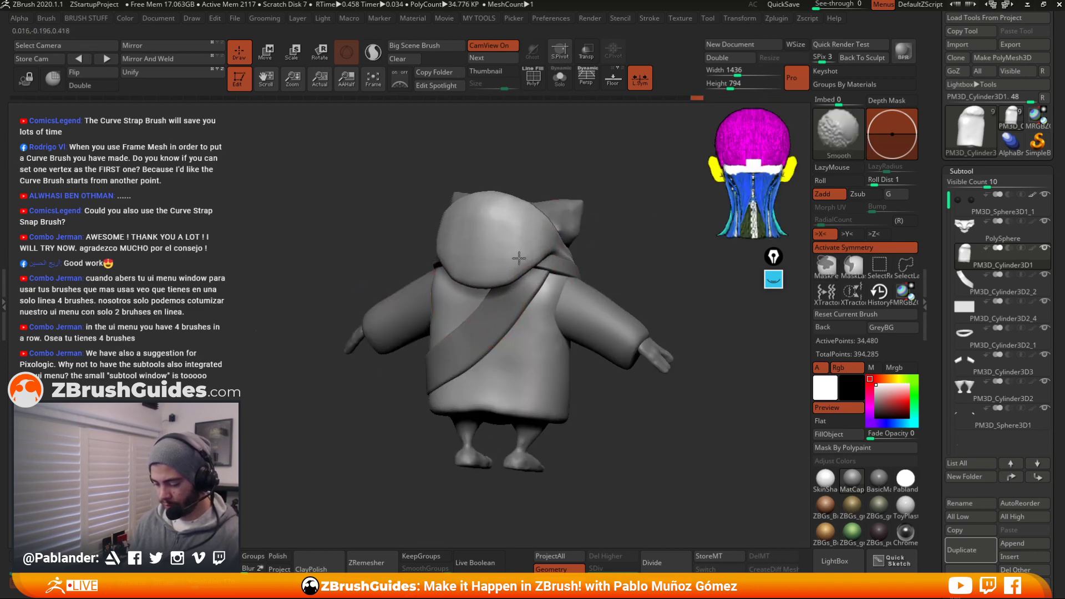
shift+right_drag(502, 247, 491, 242)
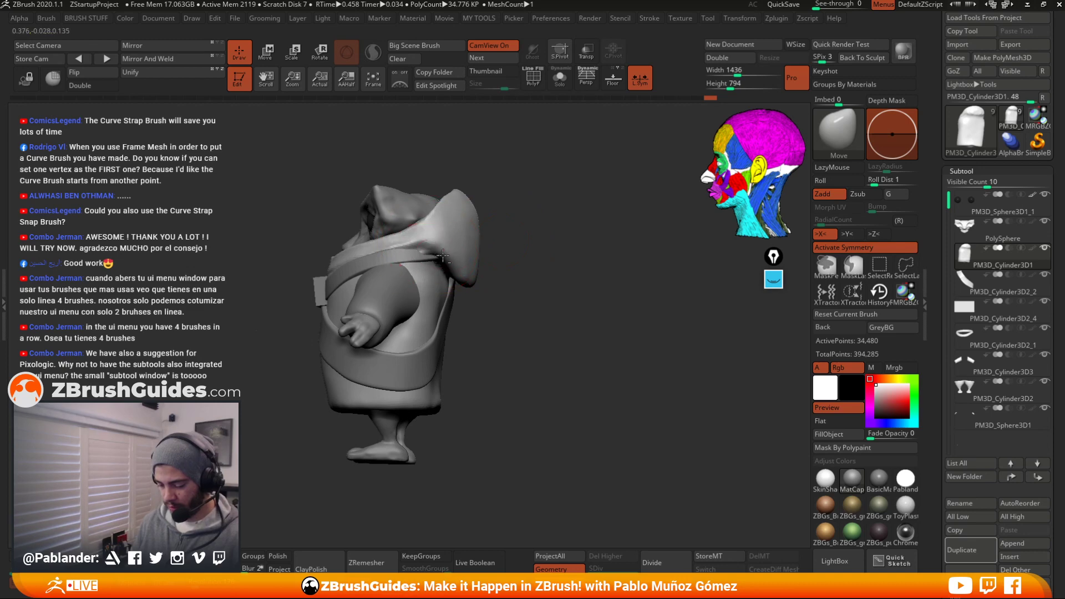
right_drag(423, 251, 553, 247)
Carve a crease under the hood where it meets the robe's back with the DamStandard brush
key(b)
key(d)
key(s)
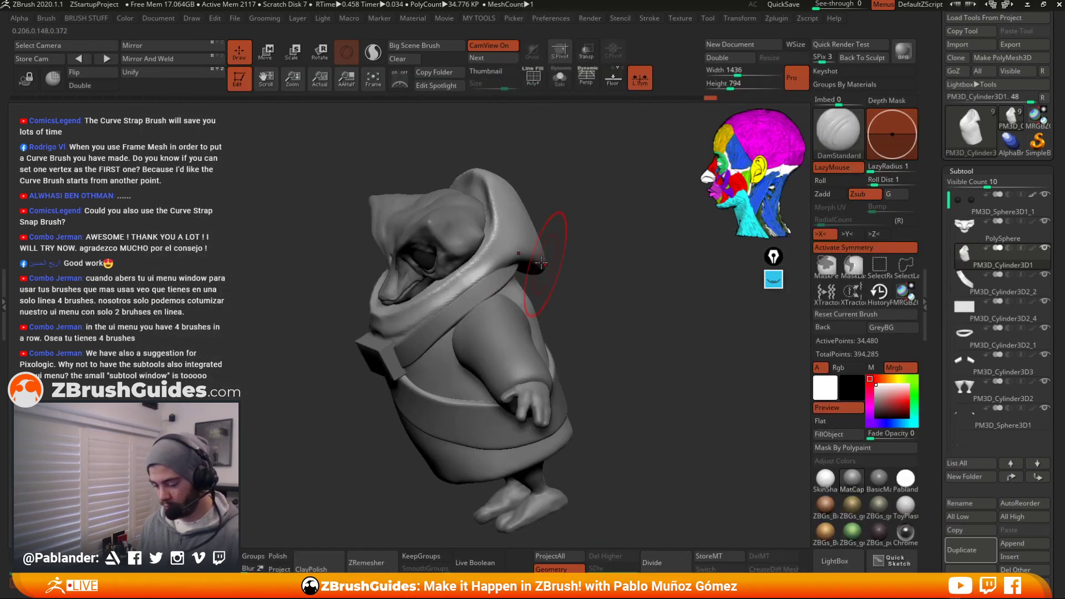
right_drag(589, 278, 532, 267)
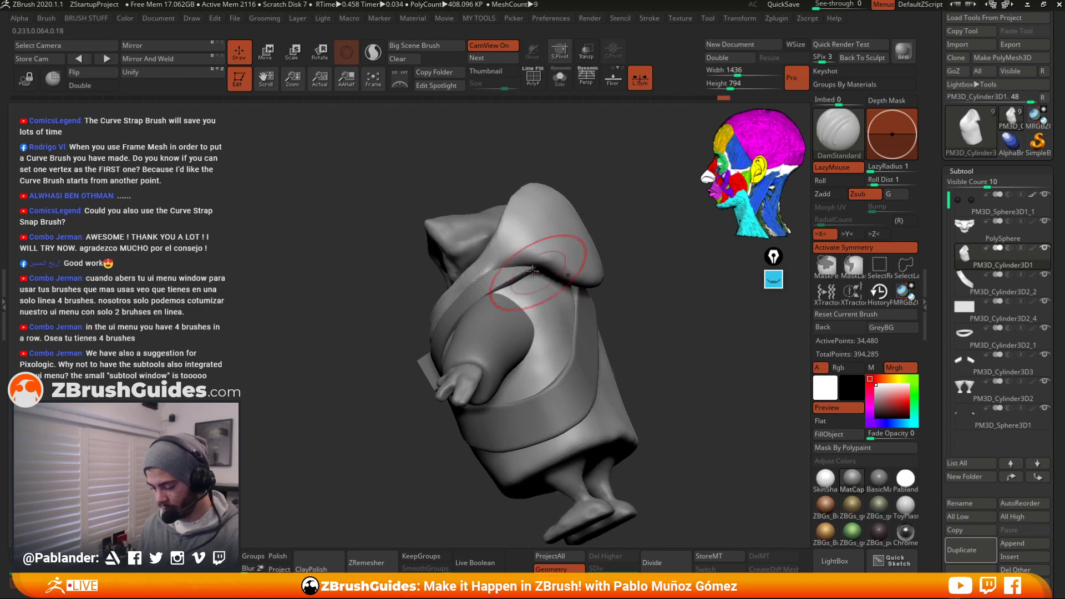
mouse_move(473, 276)
mouse_down()
mouse_move(532, 263)
mouse_move(592, 268)
mouse_up()
Isolate the robe subtool in Solo mode to work on the hood opening and collar
key(b)
key(c)
key(b)
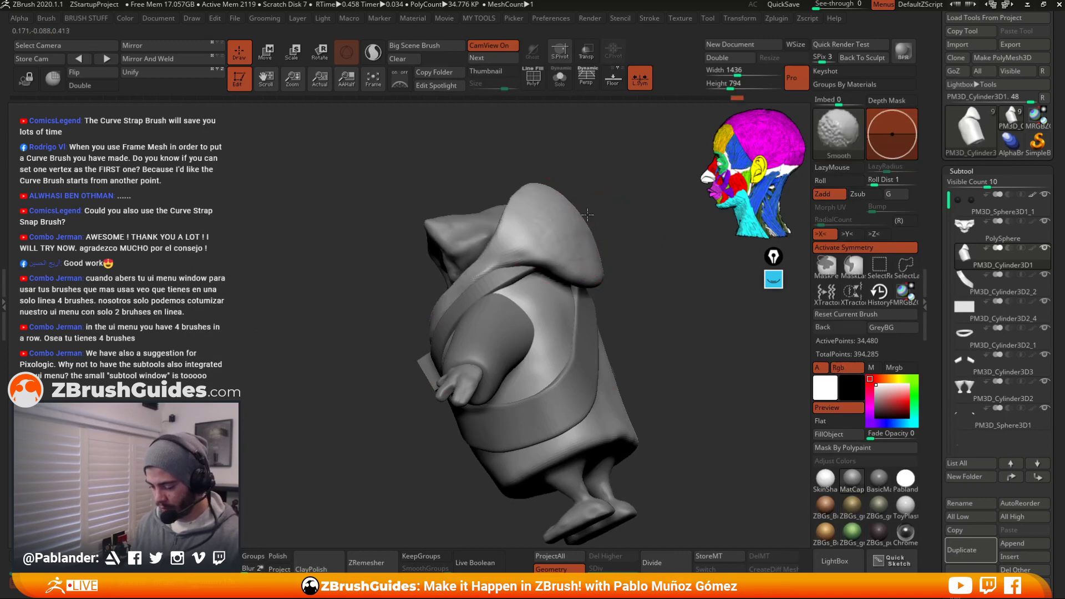
drag(620, 242, 658, 312)
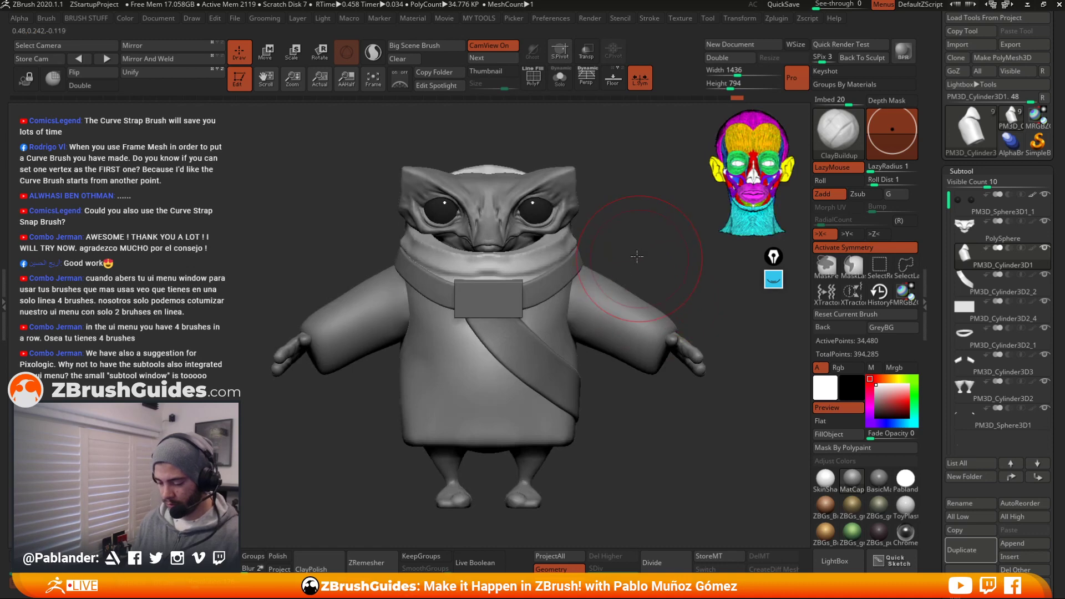
mouse_move(638, 257)
mouse_down()
mouse_move(614, 230)
mouse_move(612, 257)
mouse_move(636, 221)
mouse_move(615, 250)
mouse_move(609, 230)
mouse_move(629, 255)
mouse_up()
key(alt+s)
key(b)
key(d)
key(s)
key(space)
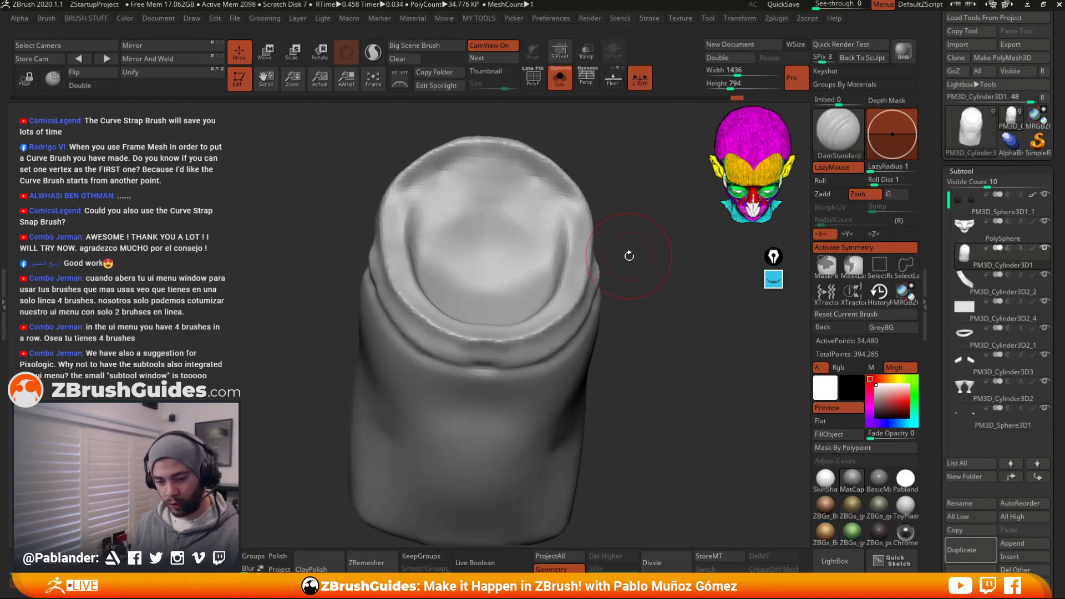
Remesh the robe with DynaMesh at a higher resolution and choose the Clay brush
key(b)
key(c)
key(b)
key(b)
key(c)
key(l)
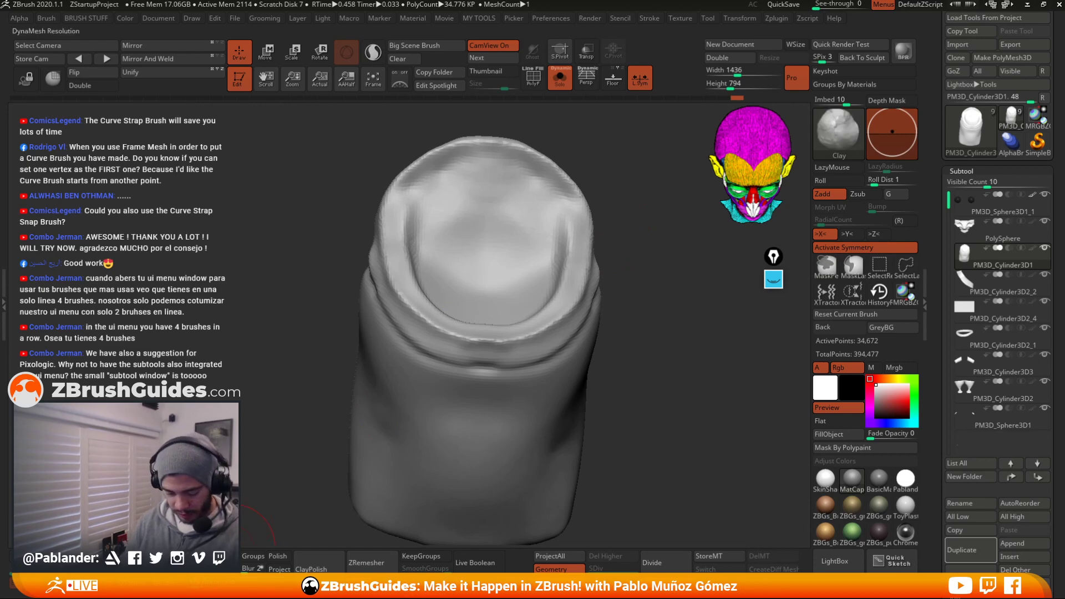
ctrl+drag(297, 423, 327, 461)
Even out the inside of the hood opening and build up its front rim with the Clay brush
mouse_move(576, 226)
right_down()
mouse_move(563, 209)
mouse_move(620, 206)
mouse_move(547, 178)
right_up()
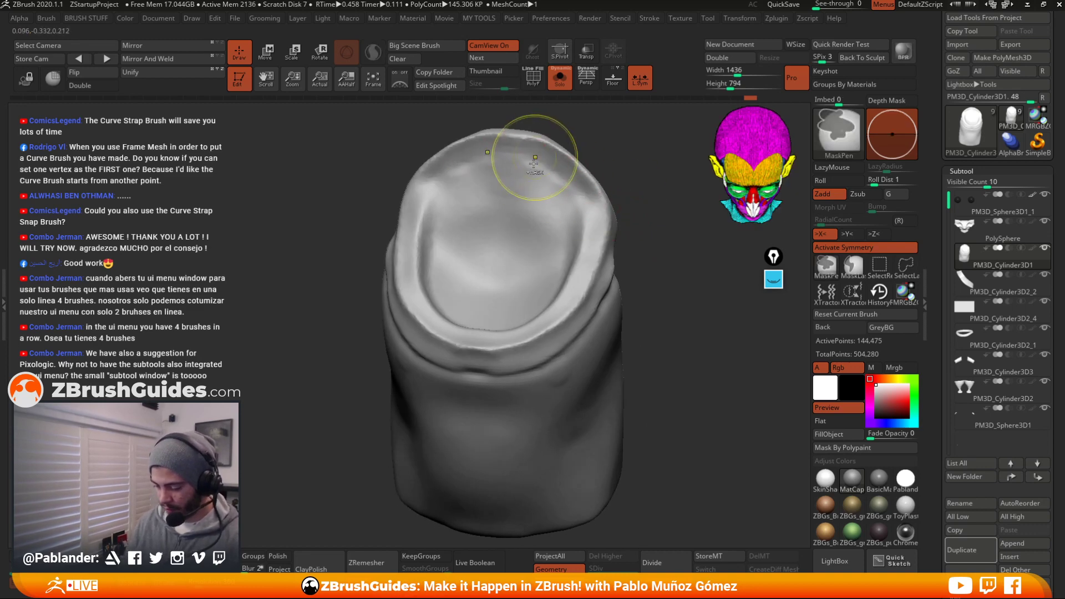
mouse_move(524, 152)
mouse_down()
mouse_move(591, 214)
mouse_move(562, 207)
mouse_move(571, 199)
mouse_move(583, 209)
mouse_move(546, 314)
mouse_move(502, 335)
mouse_up()
key(space)
right_drag(647, 238, 649, 280)
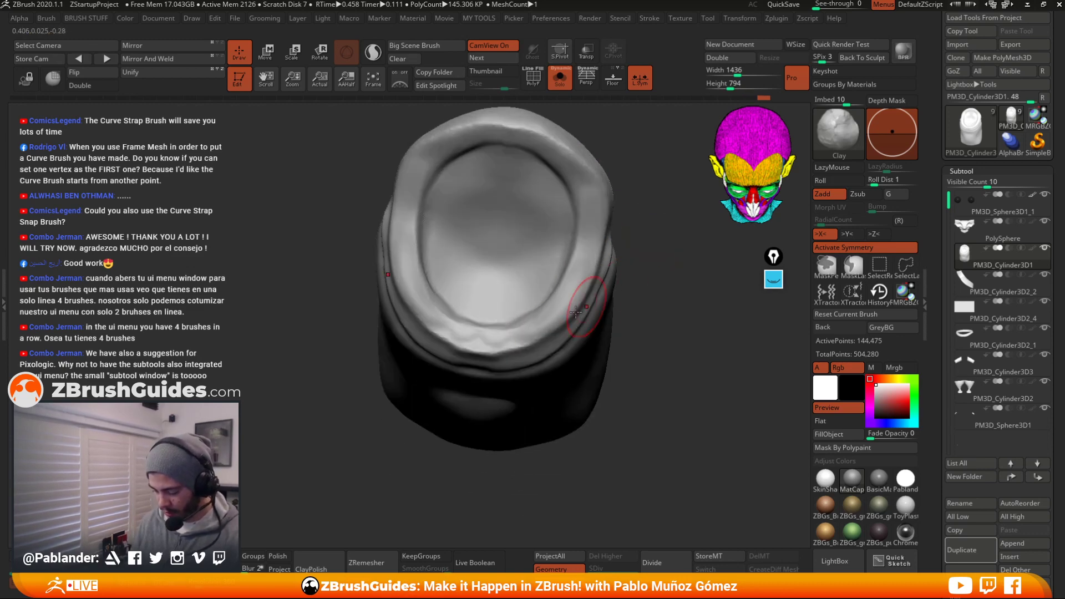
mouse_move(484, 331)
mouse_down()
mouse_move(521, 336)
mouse_move(502, 332)
mouse_move(561, 281)
mouse_up()
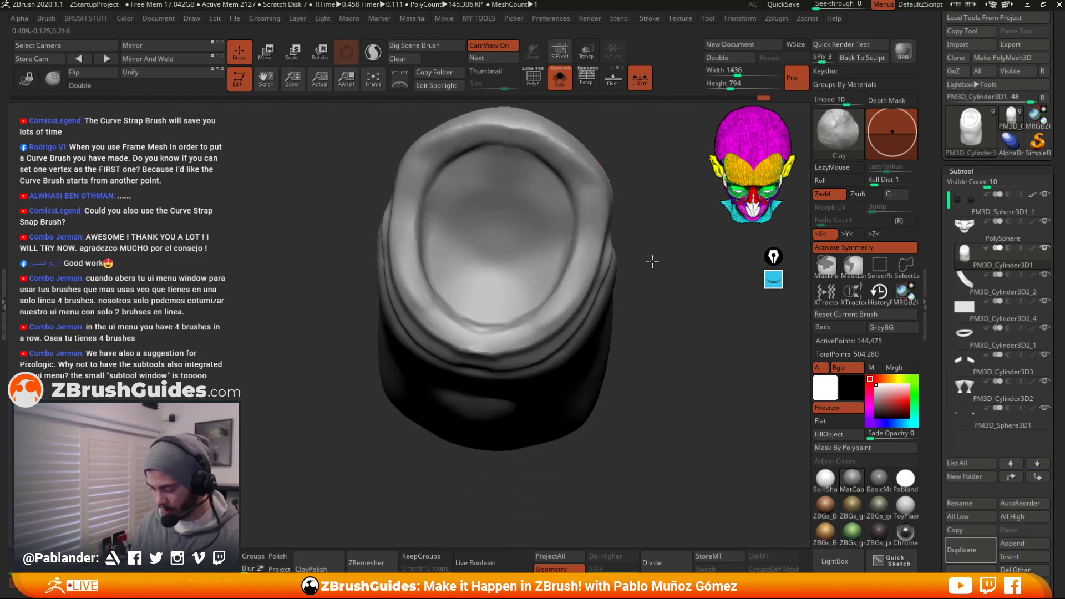
right_drag(653, 262, 660, 191)
mouse_move(612, 276)
mouse_down()
mouse_move(602, 310)
mouse_move(516, 355)
mouse_move(463, 365)
mouse_up()
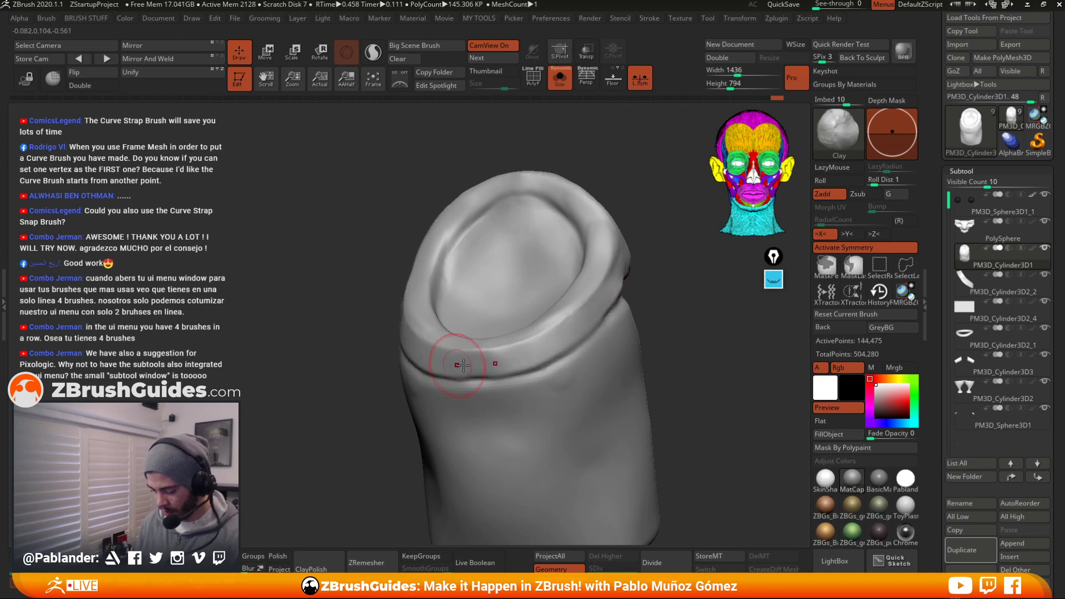
Thicken and round the rolled collar around the sides of the hood opening with the Clay brush
mouse_move(646, 261)
right_down()
mouse_move(665, 295)
mouse_move(666, 325)
right_up()
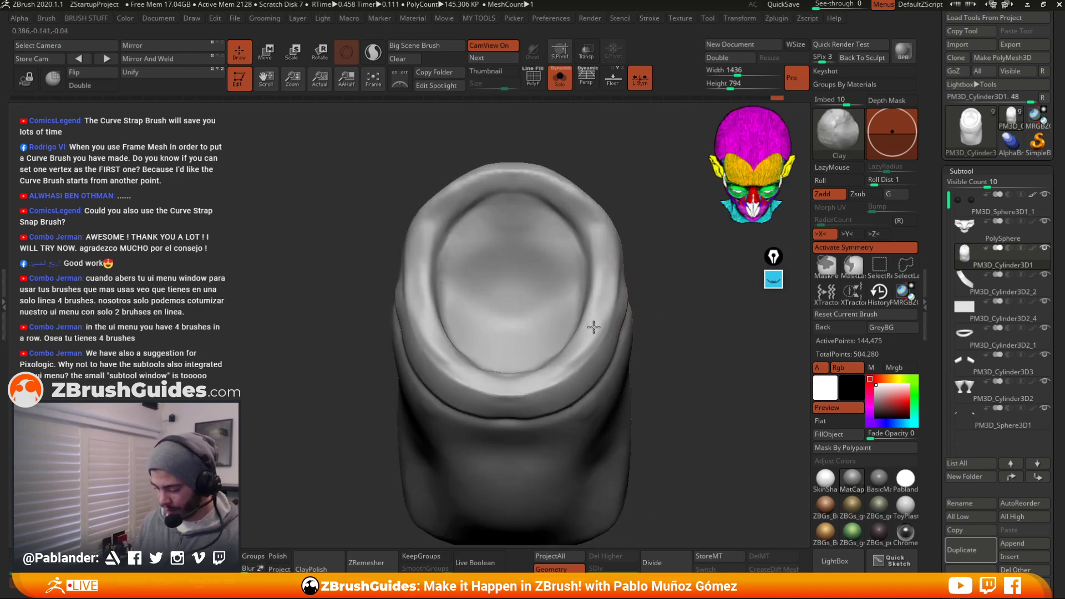
drag(596, 325, 530, 376)
right_drag(660, 311, 649, 284)
right_drag(580, 261, 483, 321)
right_drag(598, 268, 601, 253)
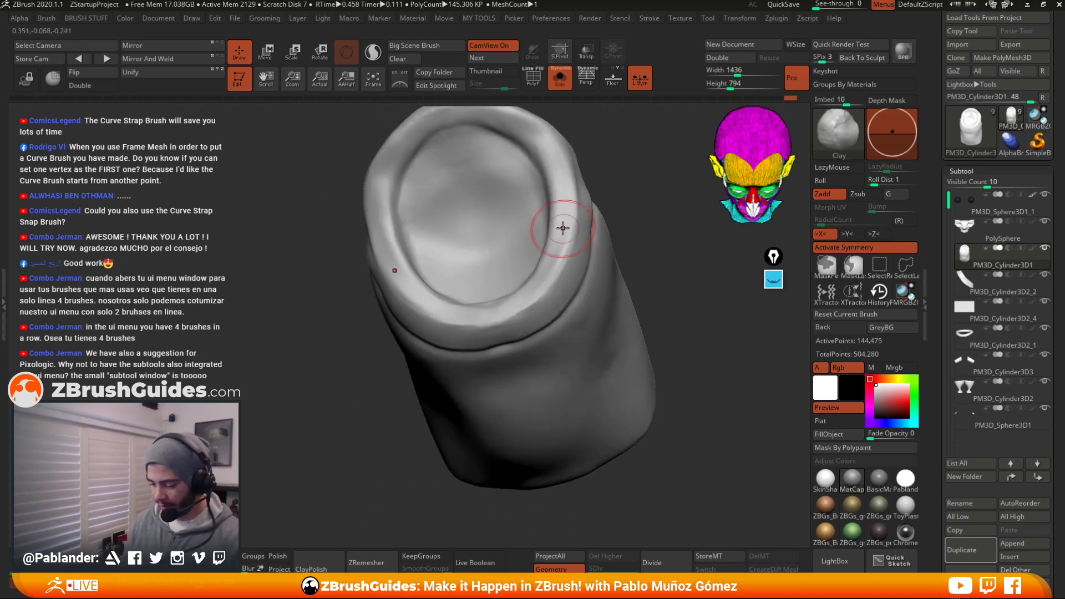
right_drag(646, 227, 563, 214)
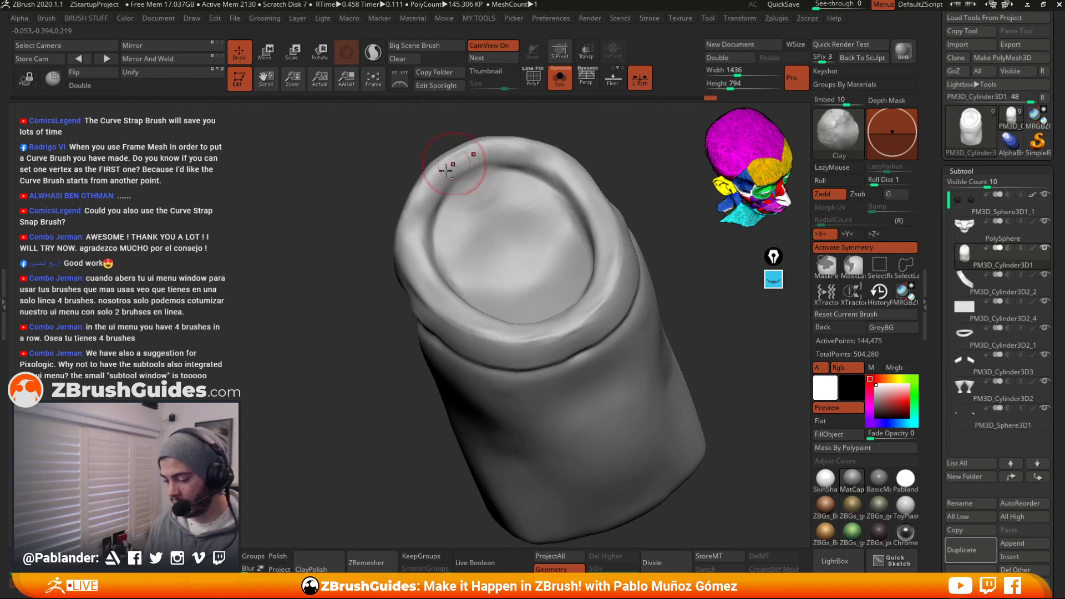
Carve a crisp crease along the inner edge of the hood opening with the DamStandard brush, redoing the first stroke
key(b)
key(d)
key(s)
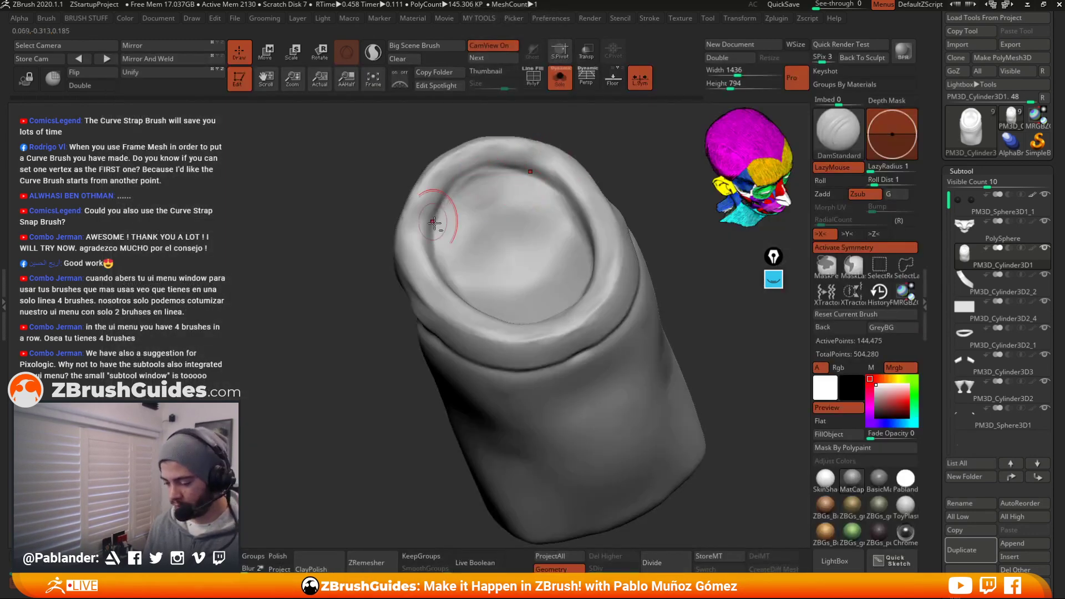
drag(433, 224, 477, 183)
key(ctrl+z)
drag(432, 226, 472, 173)
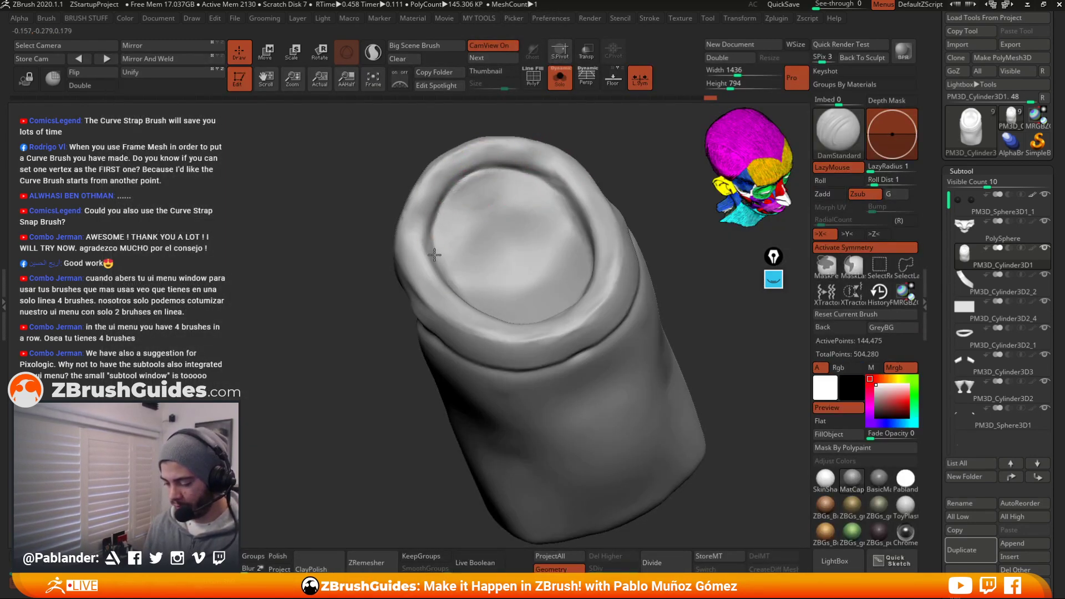
mouse_move(599, 160)
mouse_down()
mouse_move(643, 197)
mouse_move(636, 182)
mouse_up()
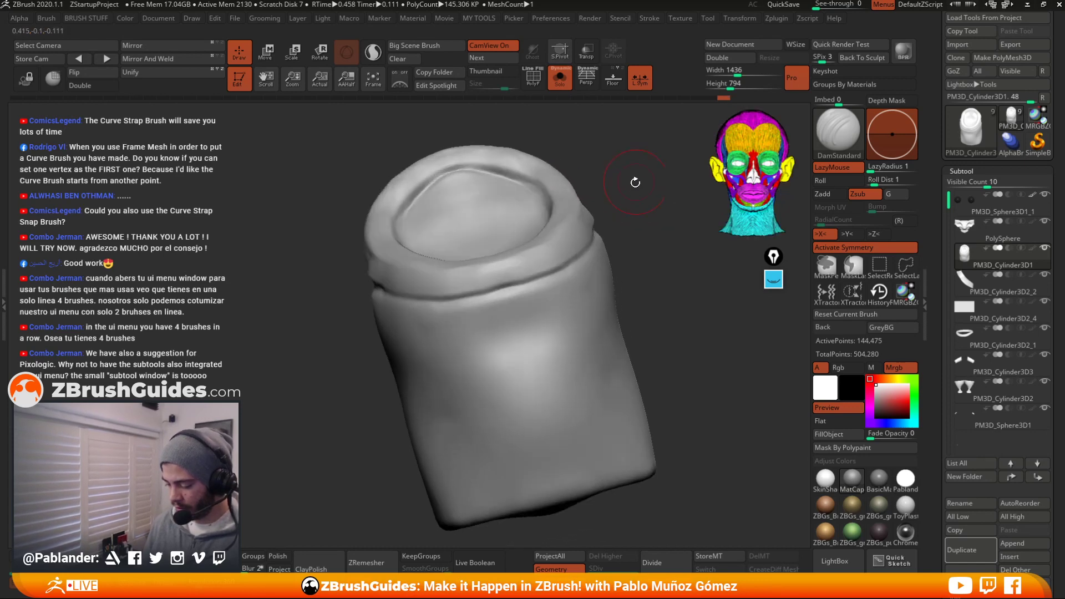
Deepen the fold line beneath the collar around the side of the robe with the DamStandard brush
right_drag(574, 238, 488, 275)
key(space)
drag(600, 235, 562, 234)
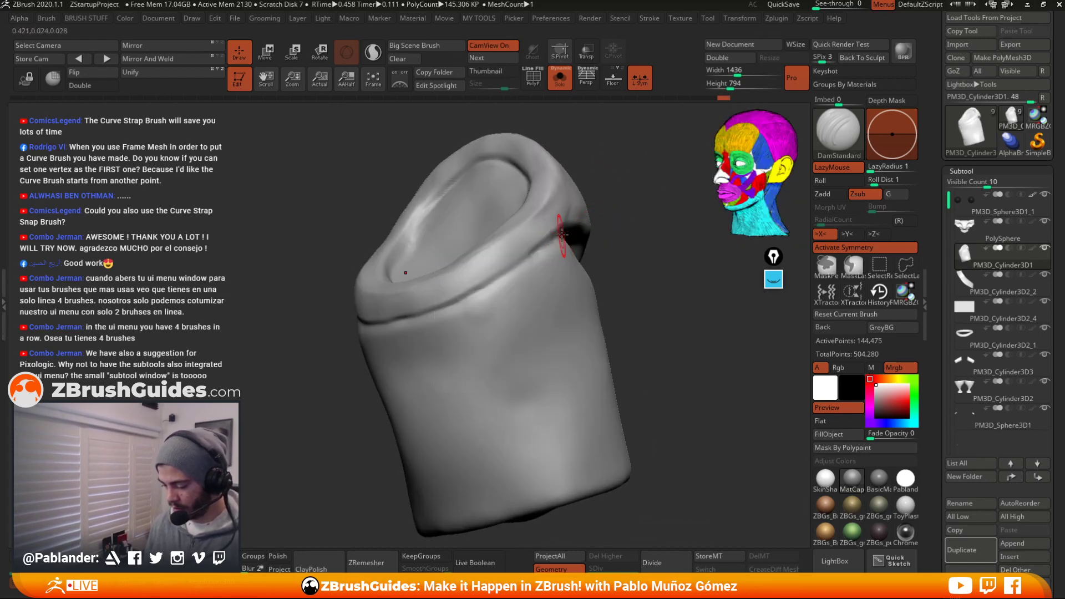
drag(474, 292, 432, 310)
drag(494, 277, 444, 304)
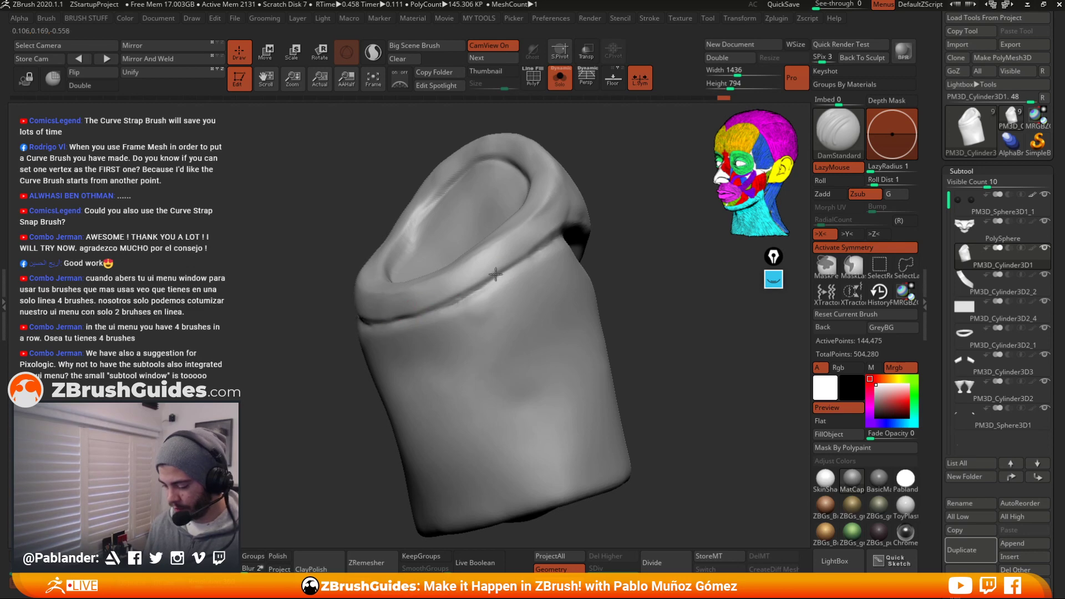
Show all subtools again and reshape the hood and collar around the head with the Move brush
mouse_move(608, 224)
mouse_down()
mouse_move(588, 242)
mouse_move(604, 262)
mouse_move(566, 250)
mouse_move(562, 275)
mouse_move(539, 230)
mouse_move(542, 219)
mouse_move(571, 219)
mouse_up()
key(shift+s)
key(b)
key(m)
key(v)
key(space)
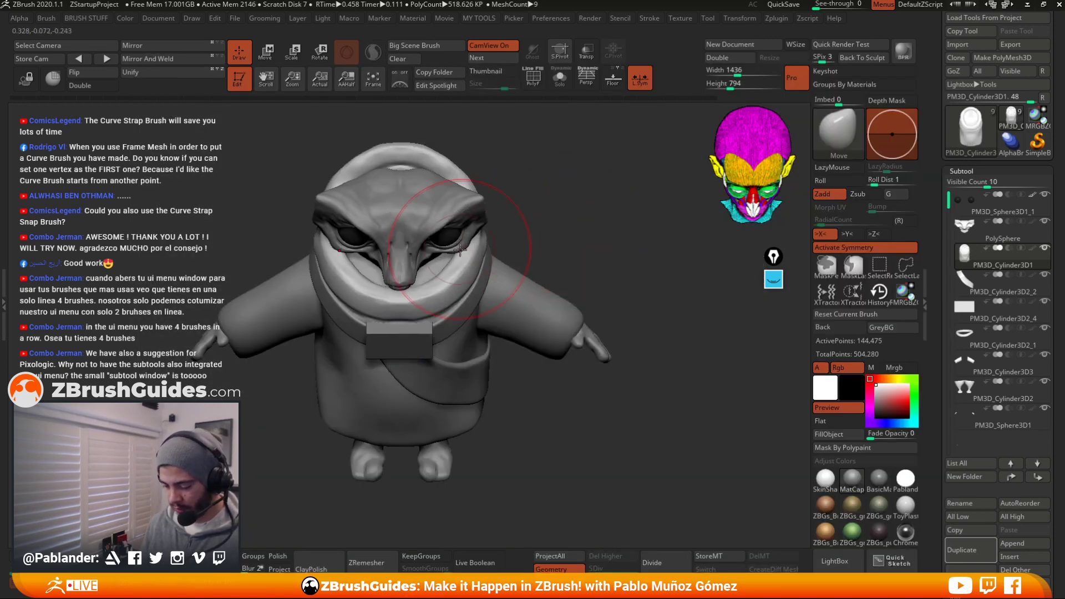
right_drag(447, 273, 473, 187)
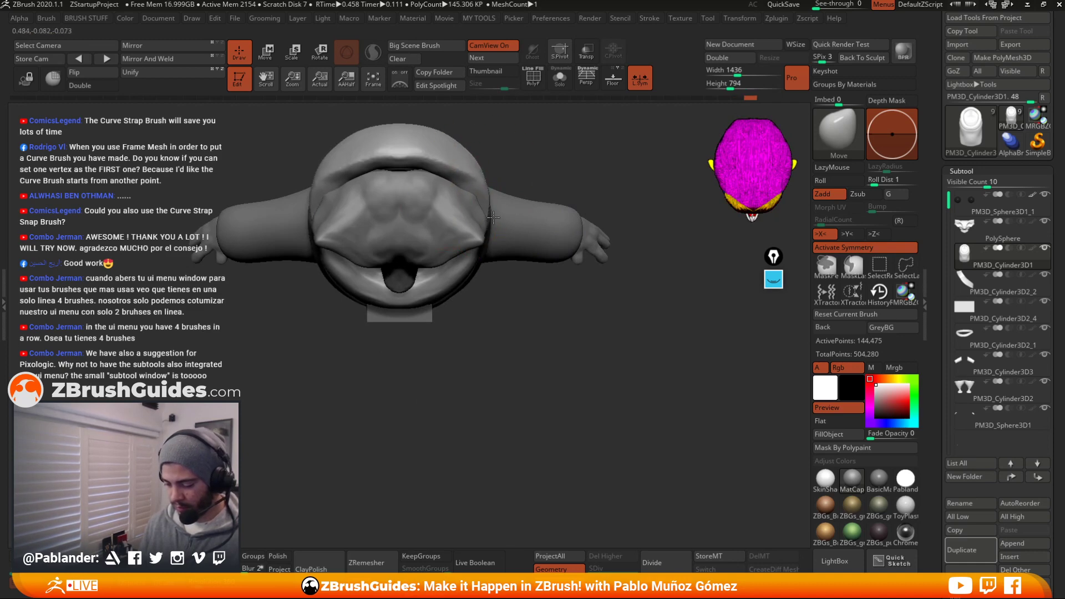
right_drag(480, 172, 507, 206)
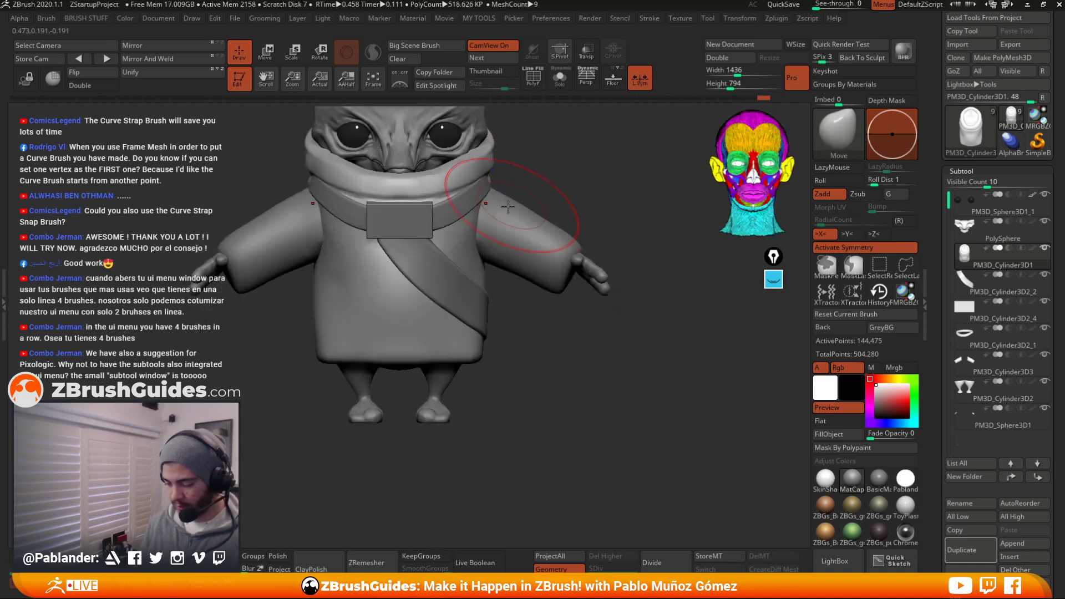
right_drag(490, 160, 549, 216)
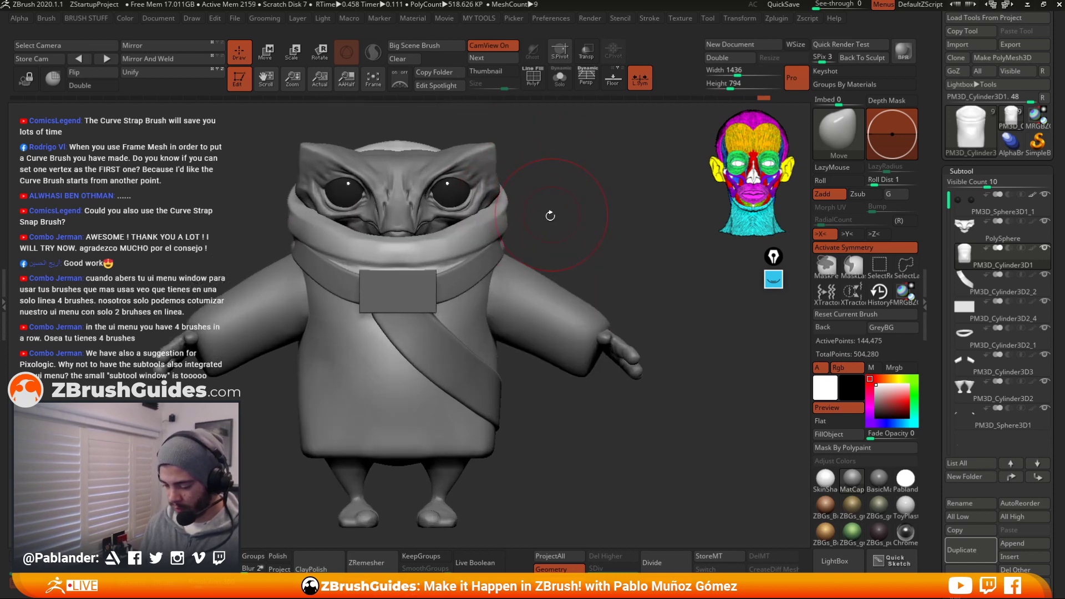
Adjust the collar's sides, the neckline under the face and the hood's drooping tip with the Move brush
key(space)
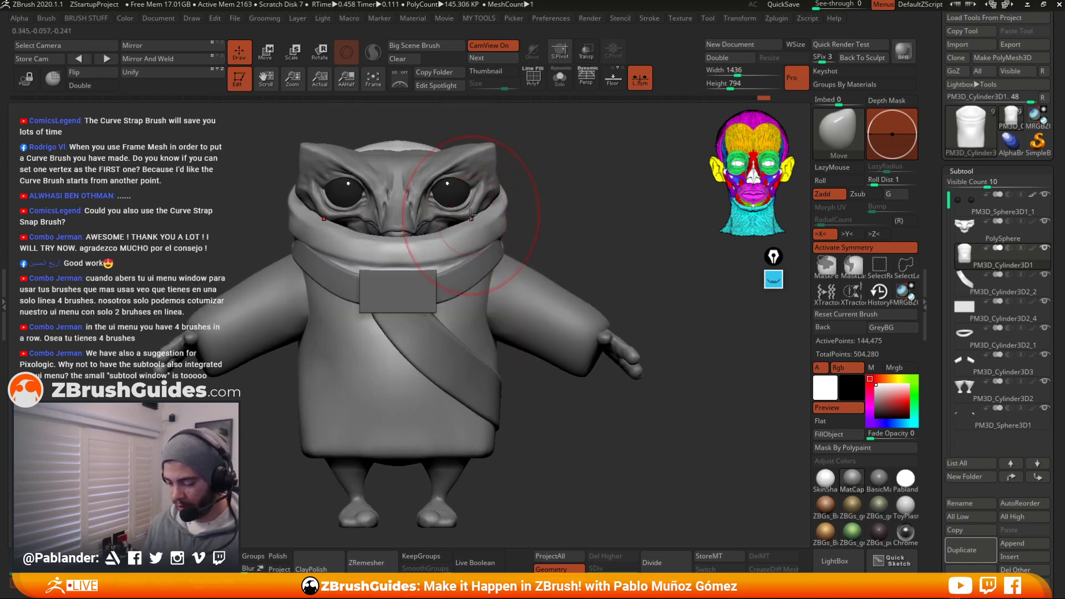
drag(502, 230, 497, 230)
right_drag(518, 228, 466, 238)
key(space)
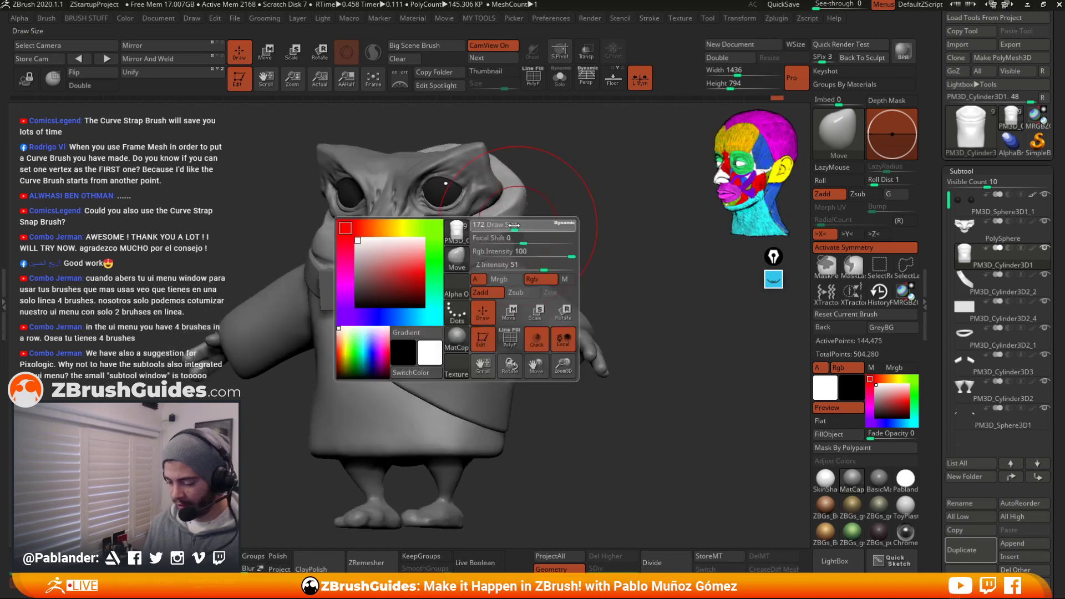
shift+right_drag(558, 234, 488, 232)
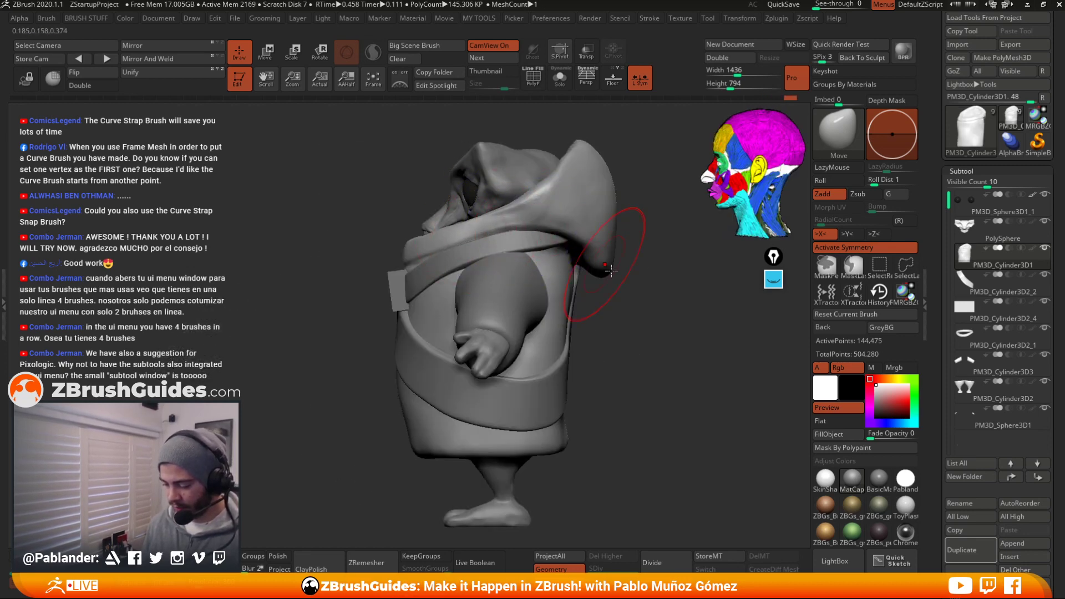
shift+right_drag(610, 270, 575, 236)
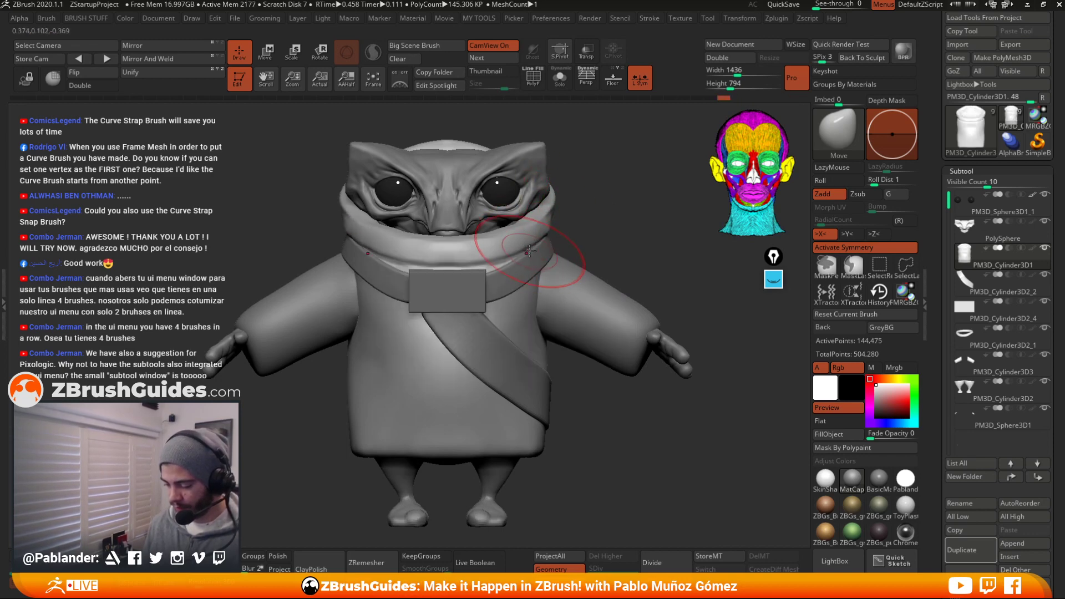
right_drag(530, 251, 509, 261)
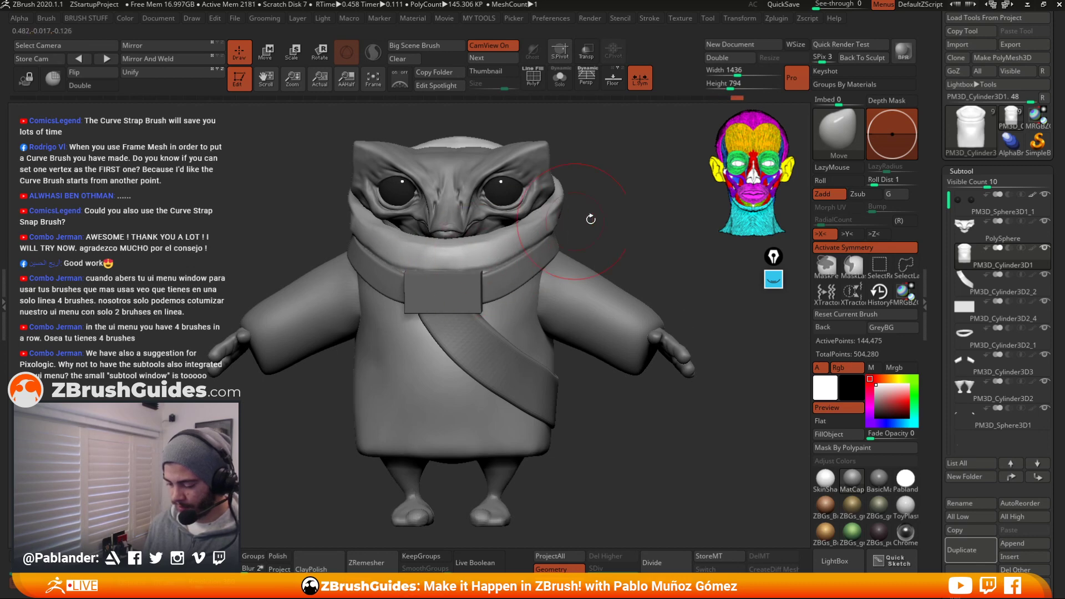
right_drag(590, 220, 565, 279)
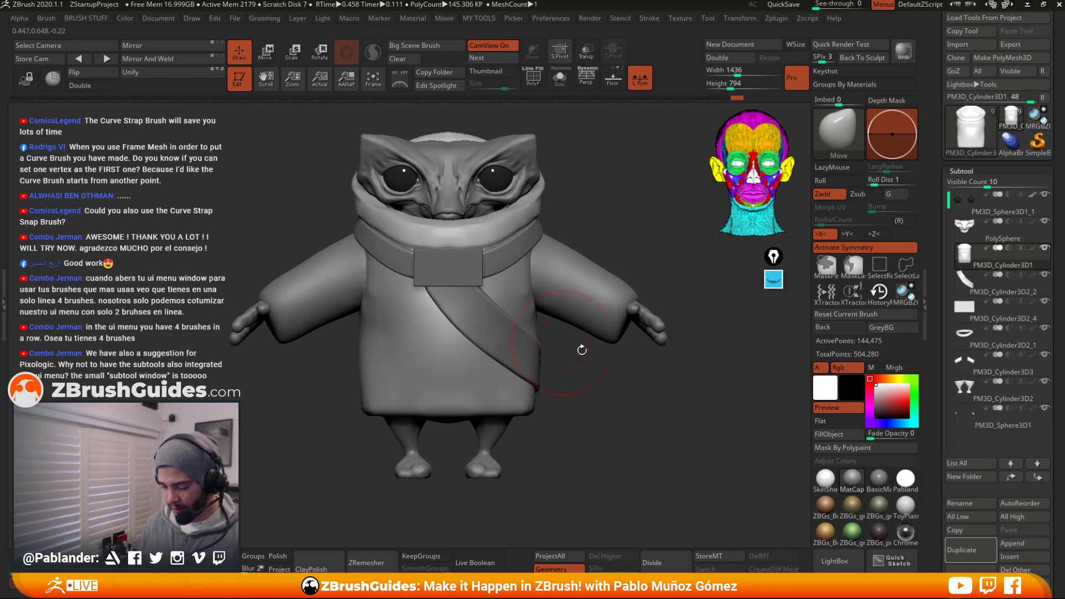
Turn off symmetry and mask one side of the isolated robe with a diagonal MaskLasso selection
alt+right_drag(587, 386, 625, 397)
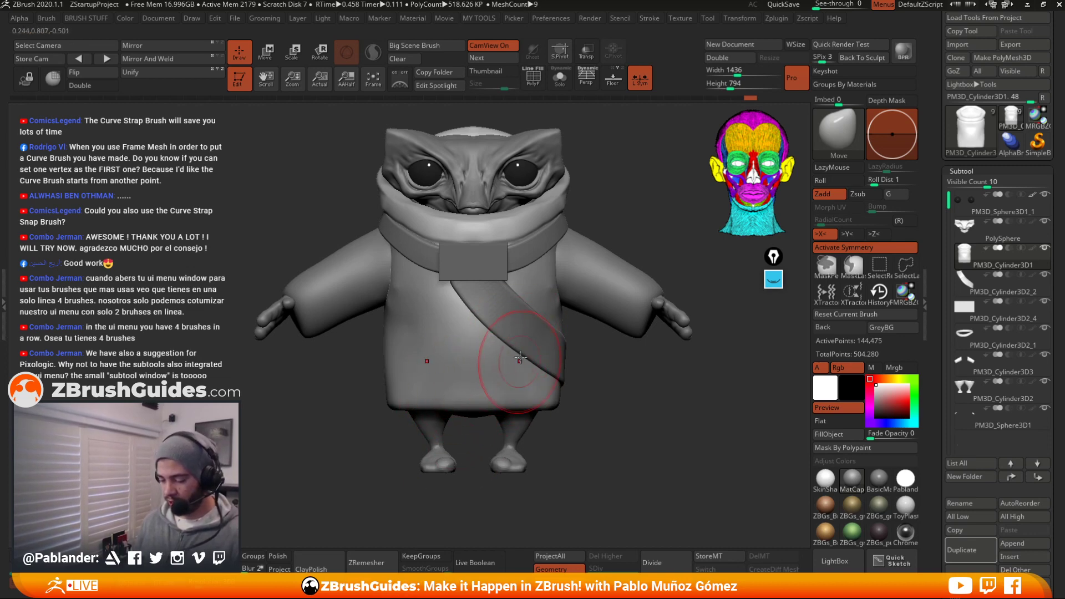
alt+right_drag(450, 343, 466, 328)
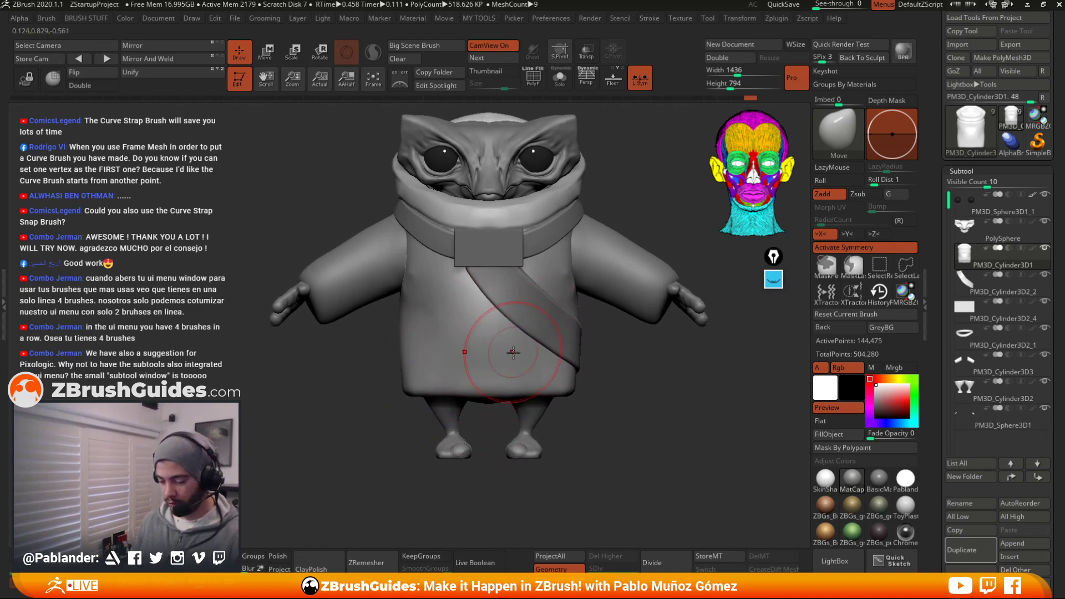
key(shift+s)
click(846, 248)
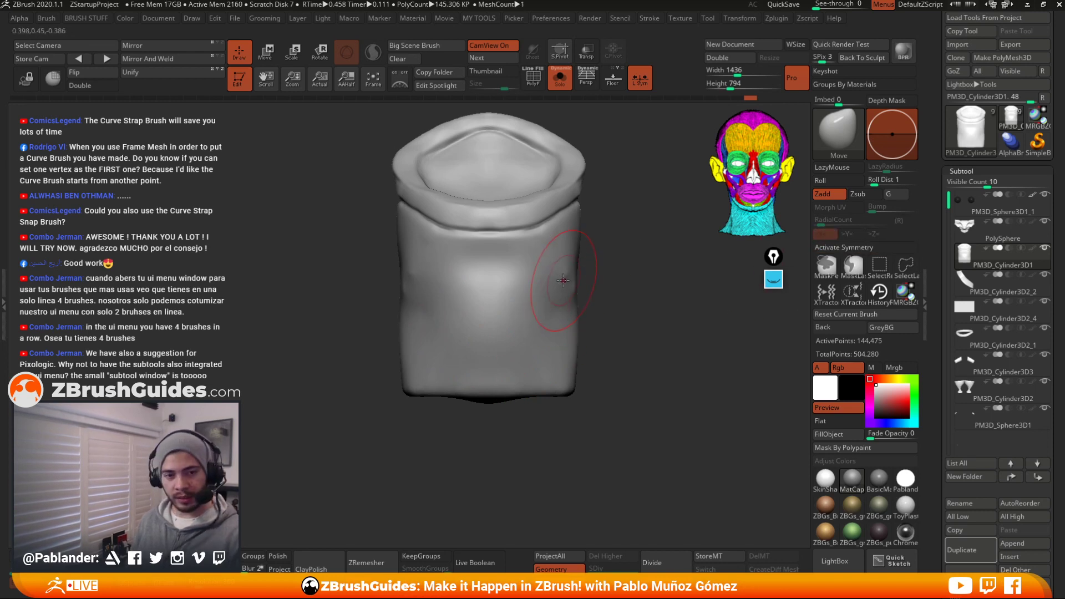
click(849, 271)
mouse_move(478, 186)
ctrl+mouse_down()
mouse_move(520, 220)
mouse_move(455, 410)
mouse_move(273, 355)
mouse_move(335, 156)
ctrl+mouse_up()
key(shift+s)
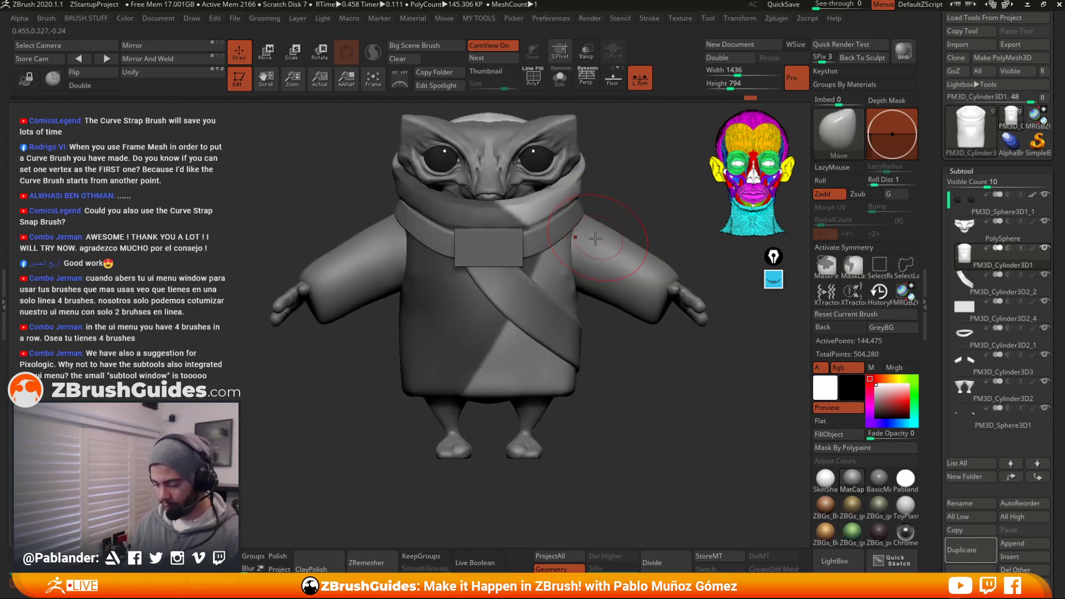
Extend the lasso mask across the collar toward the opposite shoulder
key(shift+s)
mouse_move(574, 212)
ctrl+mouse_down()
mouse_move(571, 255)
mouse_move(499, 339)
mouse_move(312, 216)
ctrl+mouse_up()
key(shift+s)
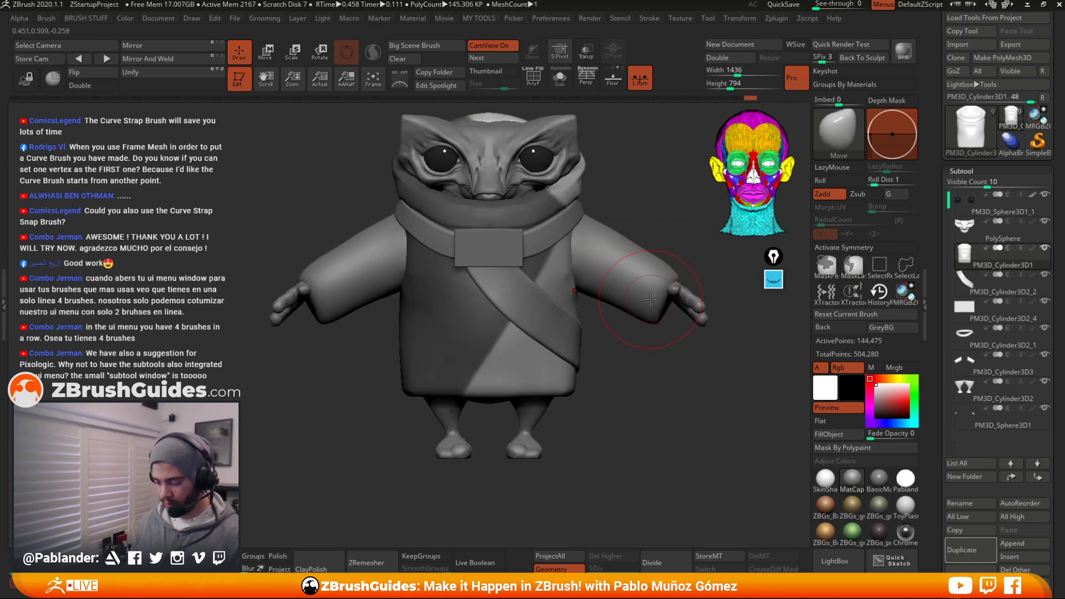
Invert the isolated robe's mask and extend it over the whole collar with MaskLasso, keeping all subtools shown at the end
key(shift+s)
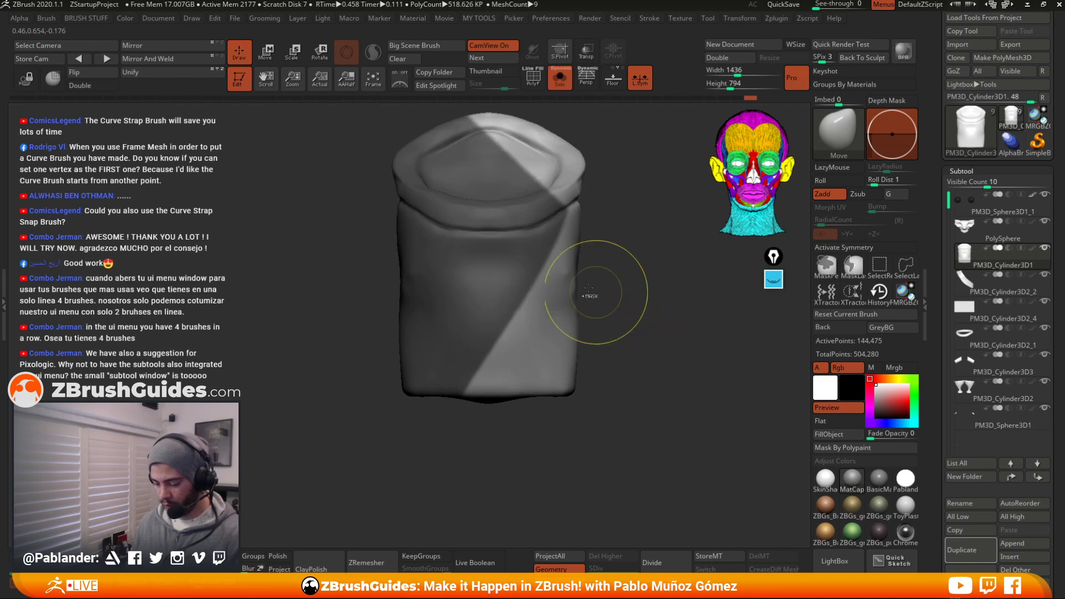
ctrl+click(614, 243)
mouse_move(571, 215)
ctrl+mouse_down()
mouse_move(503, 312)
mouse_move(460, 464)
mouse_move(615, 355)
ctrl+mouse_up()
key(shift+s)
key(shift+s)
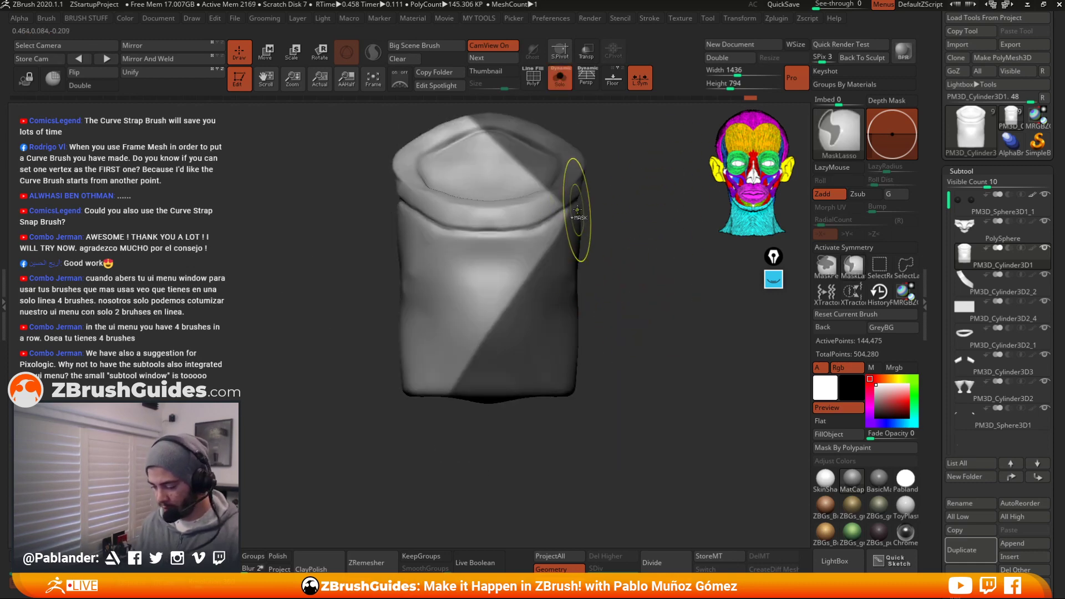
mouse_move(570, 208)
ctrl+mouse_down()
mouse_move(515, 232)
mouse_move(416, 232)
mouse_move(471, 76)
mouse_move(483, 105)
ctrl+mouse_up()
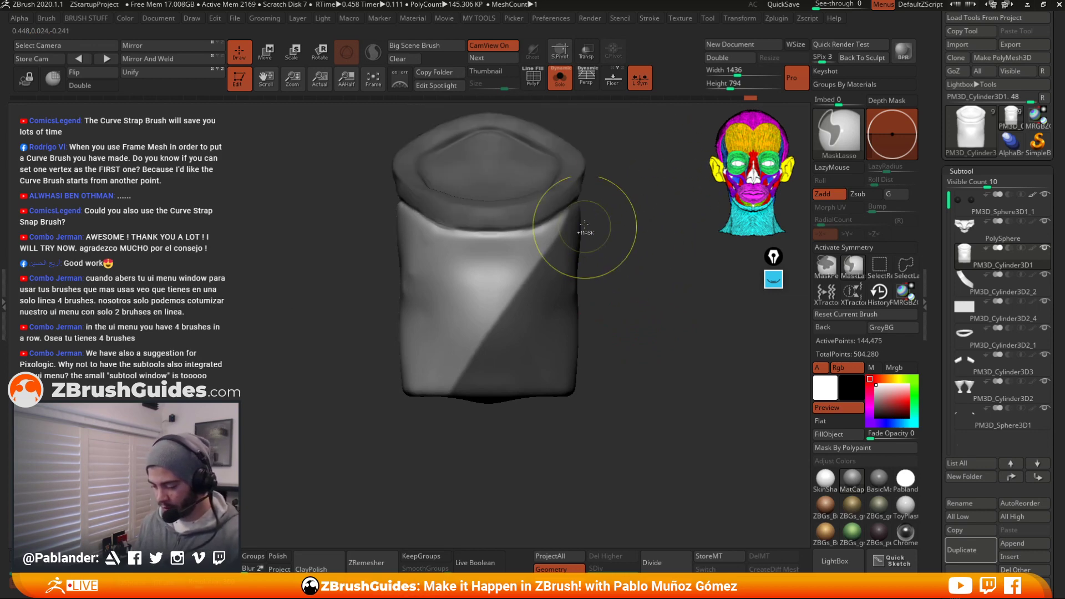
key(shift+s)
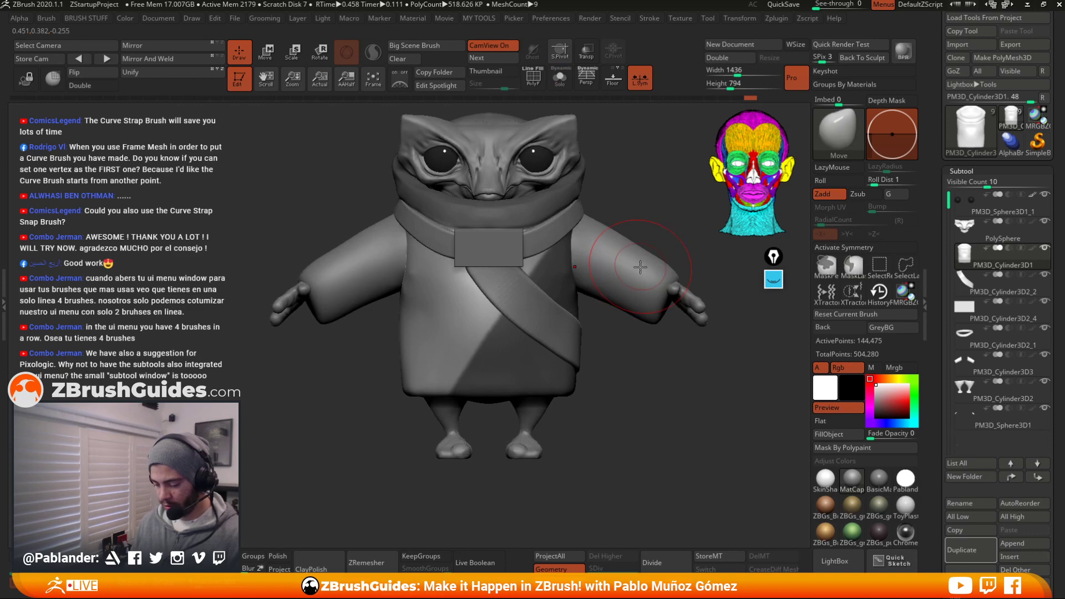
Pull the unmasked front flap's lower corner and outer side downward and outward with a larger Move brush
key(b)
key(m)
key(v)
key(space)
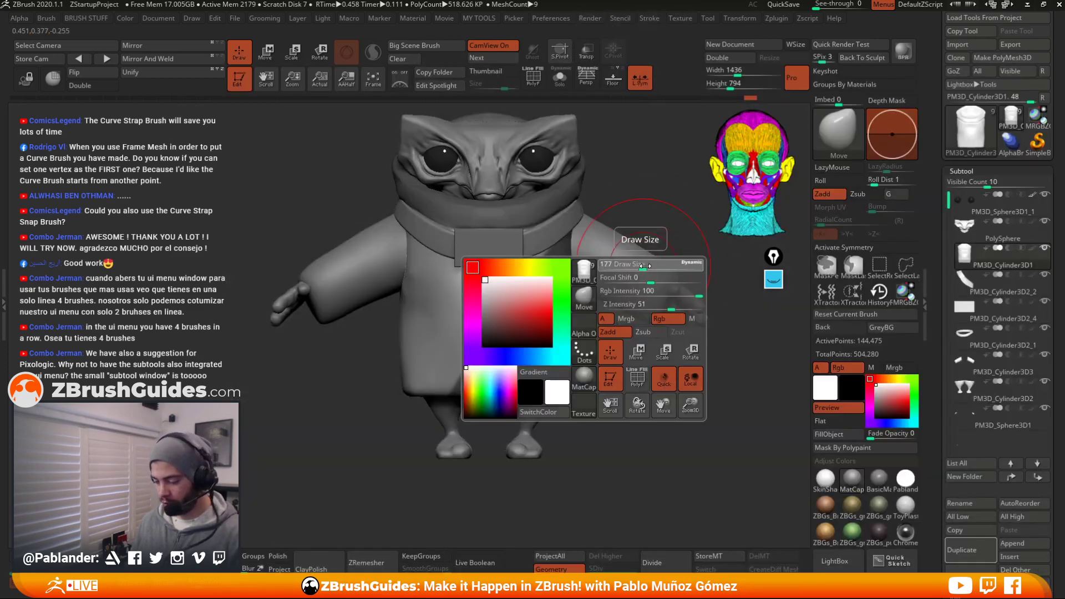
drag(637, 267, 641, 271)
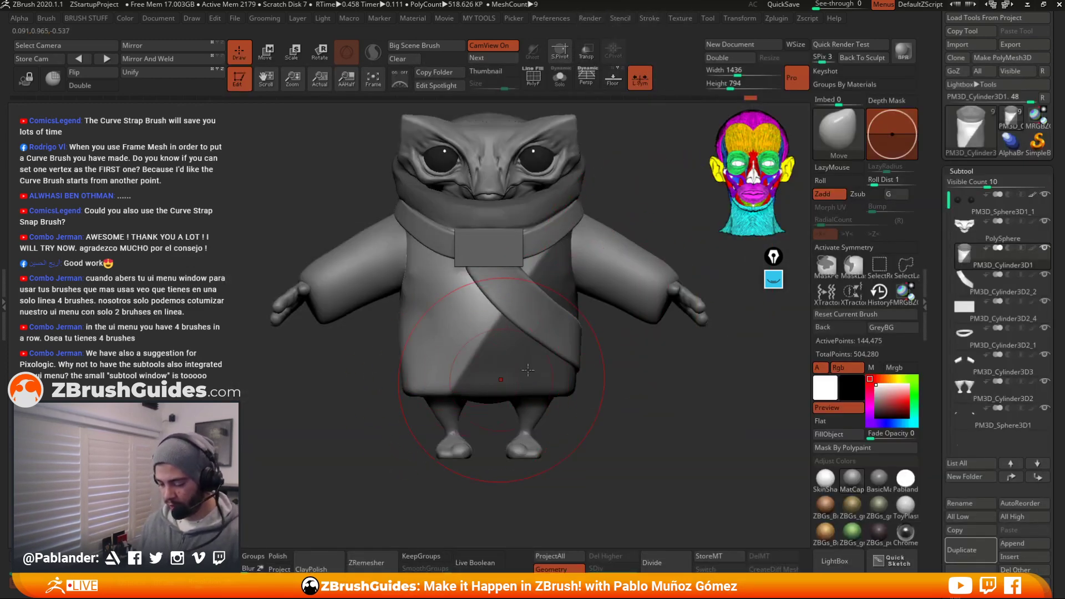
alt+drag(640, 379, 615, 350)
drag(468, 340, 458, 363)
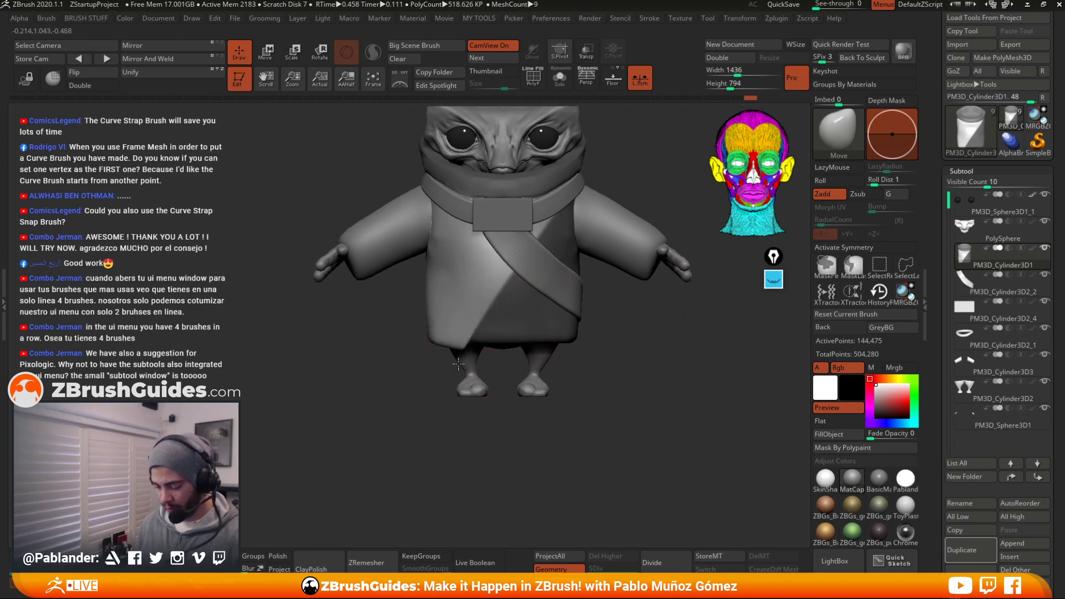
drag(425, 329, 416, 327)
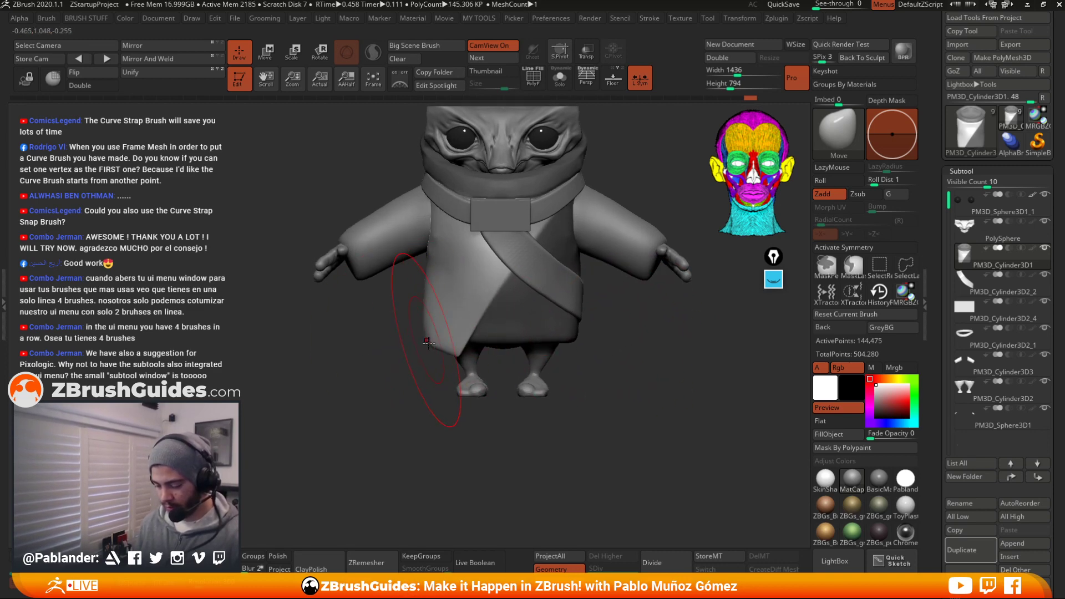
mouse_move(338, 345)
mouse_down()
mouse_move(424, 341)
mouse_move(492, 296)
mouse_up()
Invert the robe's mask, reshape the under layer's hem with the Move brush from front and back, and clear the mask
alt+click(529, 238)
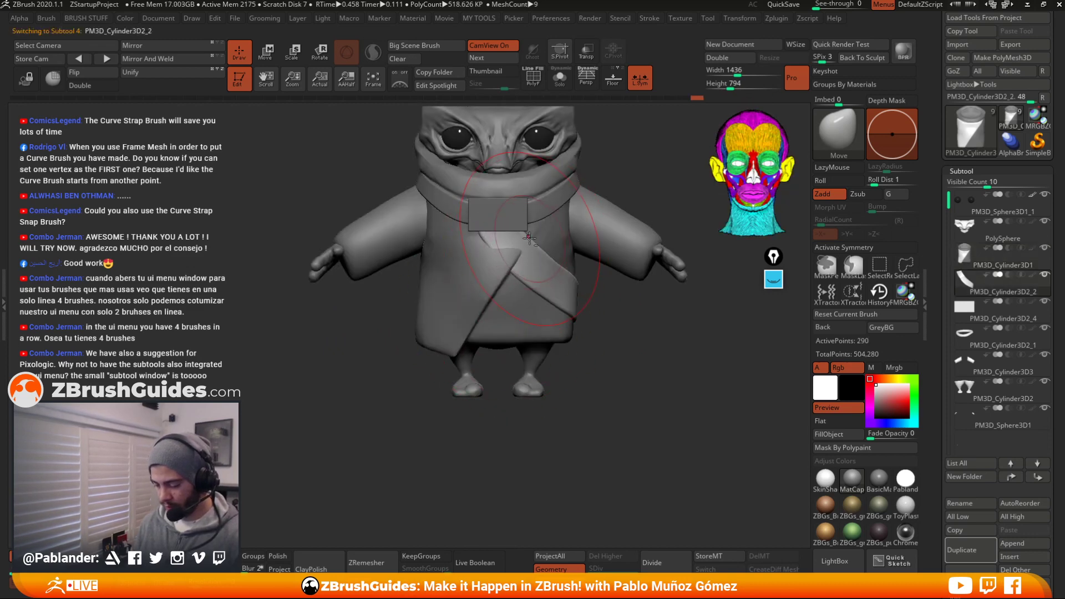
alt+click(546, 241)
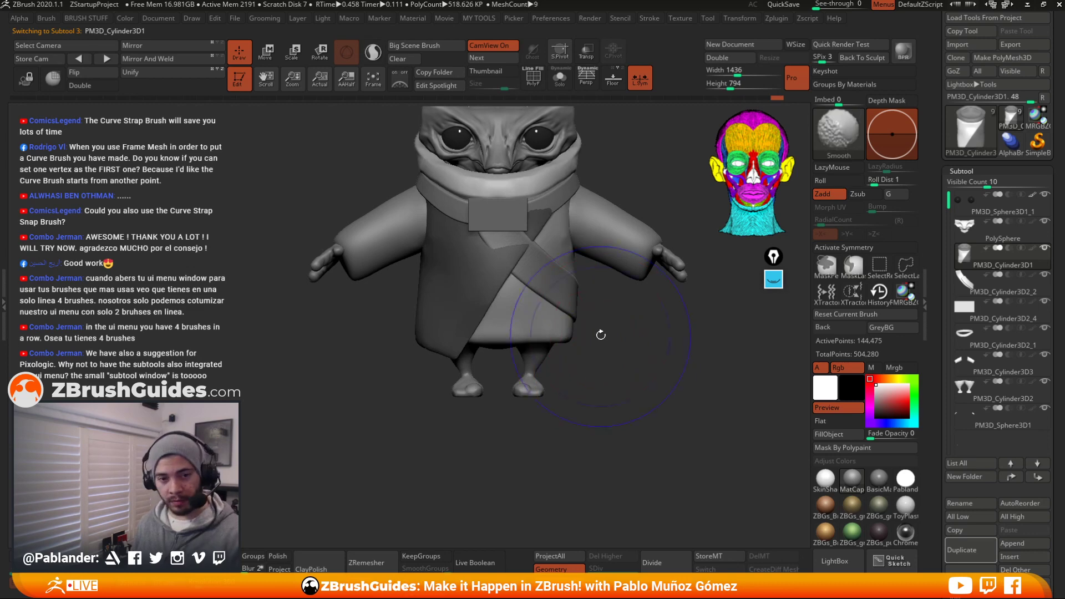
key(space)
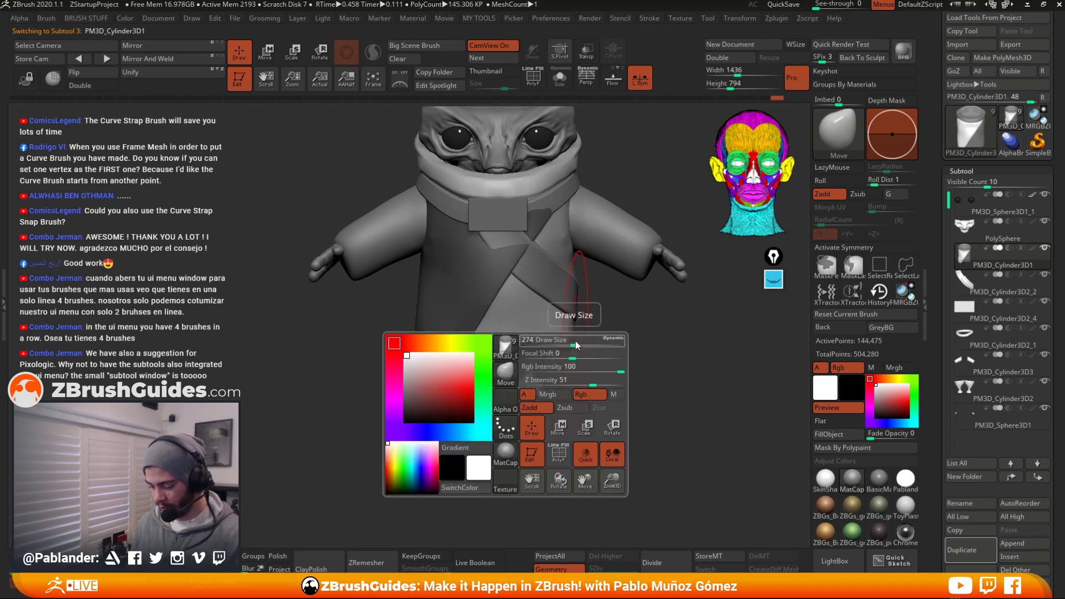
mouse_move(576, 342)
mouse_down()
mouse_move(593, 342)
mouse_move(561, 340)
mouse_up()
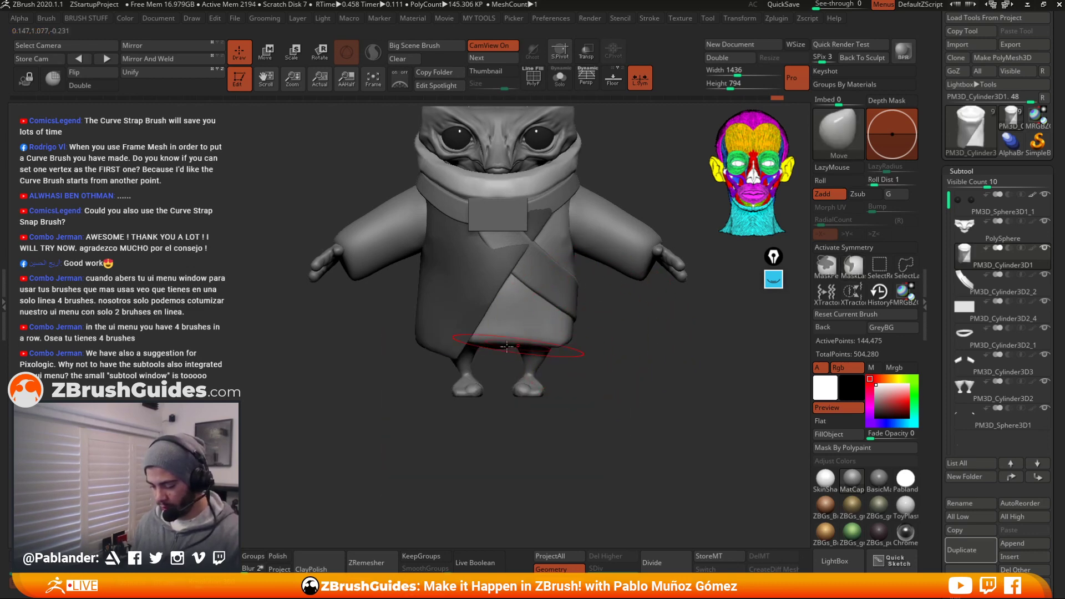
key(space)
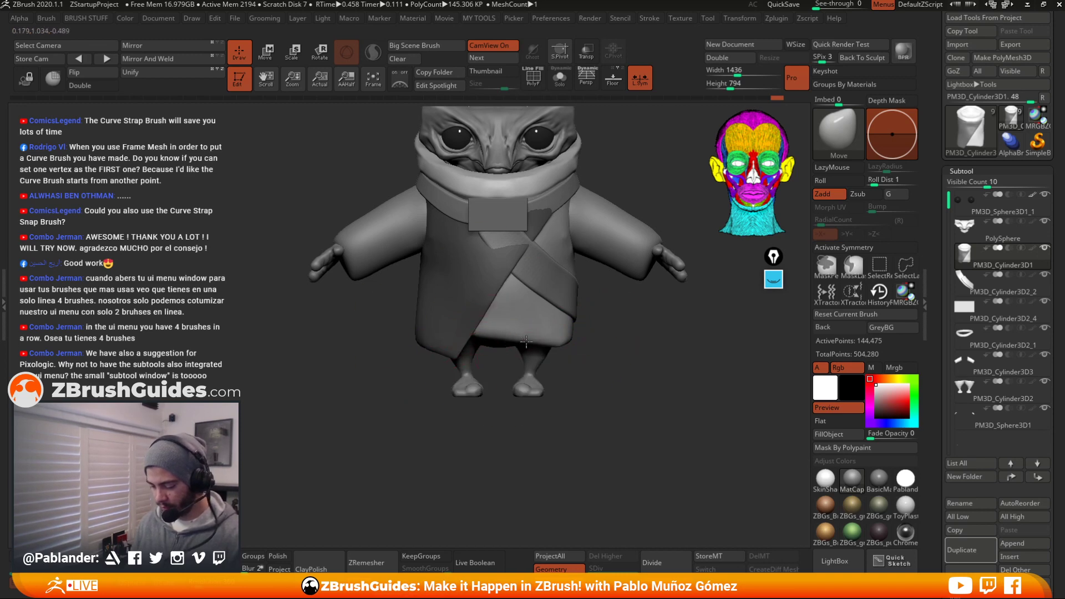
key(space)
mouse_move(569, 348)
mouse_down()
mouse_move(663, 351)
mouse_move(547, 344)
mouse_up()
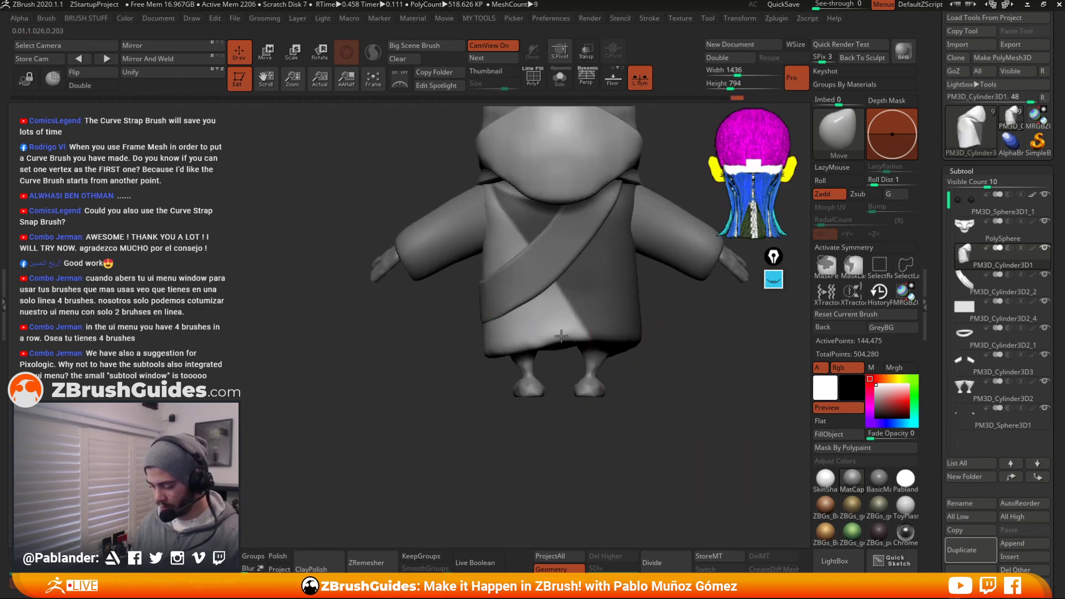
ctrl+drag(682, 337, 715, 372)
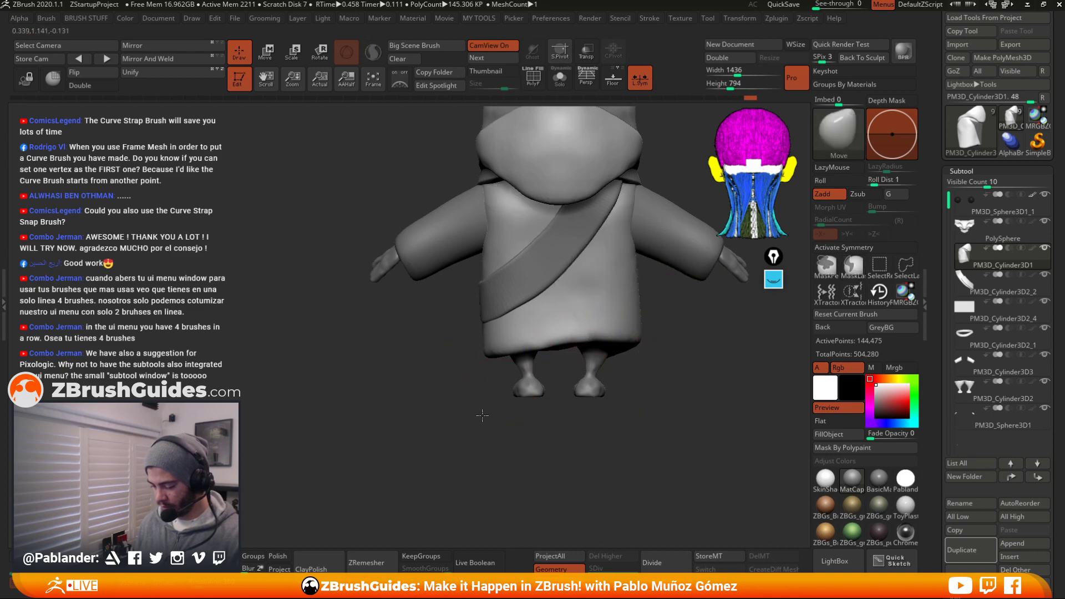
mouse_move(480, 414)
shift+mouse_down()
mouse_move(599, 366)
mouse_move(526, 269)
shift+mouse_up()
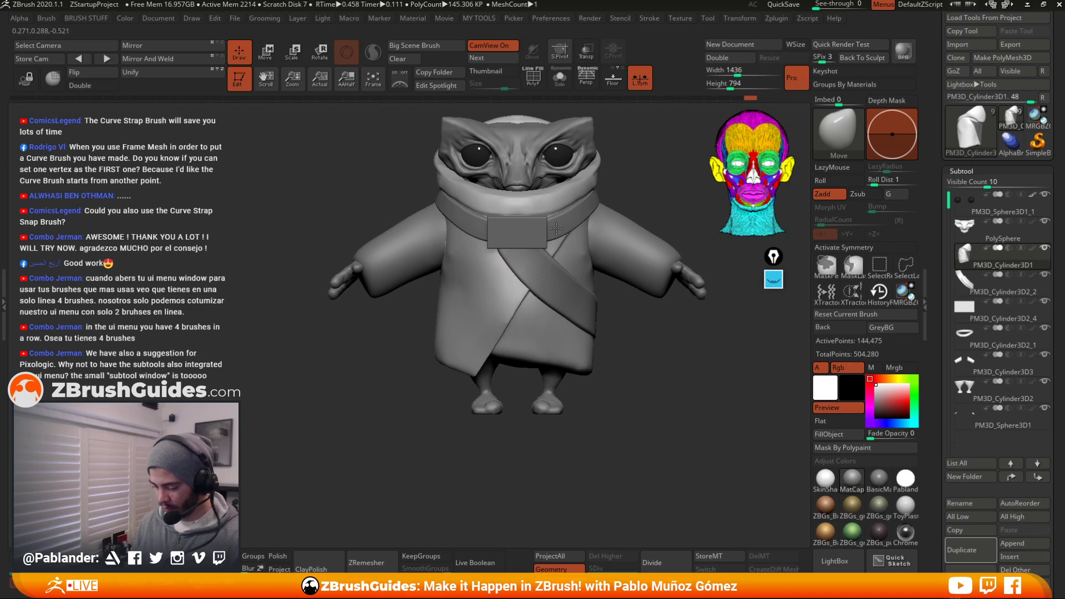
key(space)
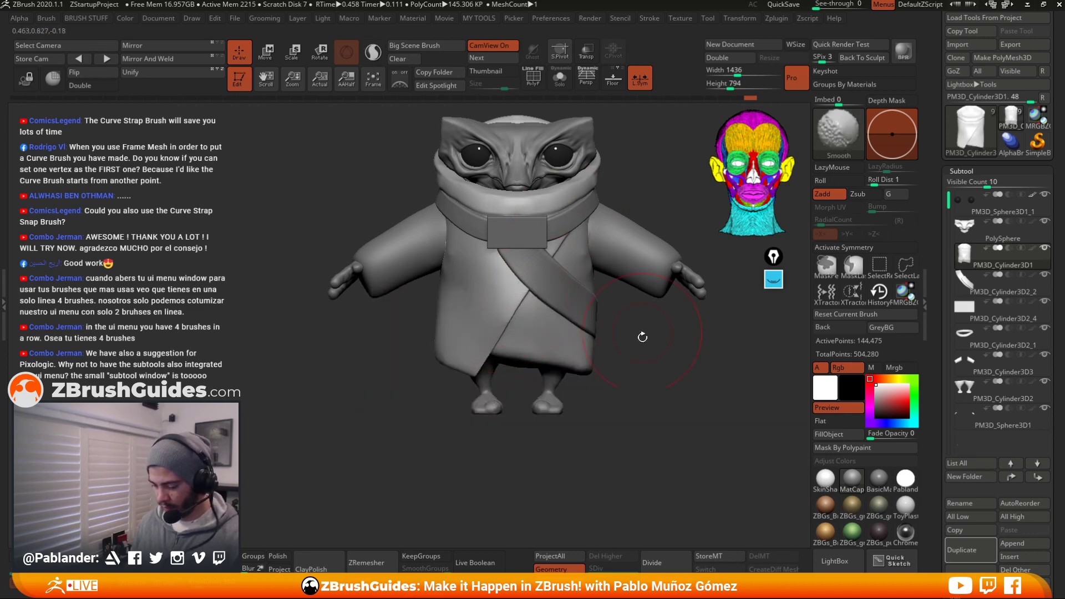
Select the legs, activate symmetry with the gizmo on one leg, and space the two legs farther apart
mouse_move(642, 337)
mouse_down()
mouse_move(565, 375)
mouse_move(647, 380)
mouse_move(595, 384)
mouse_move(561, 406)
mouse_move(577, 374)
mouse_move(537, 392)
mouse_up()
alt+click(516, 389)
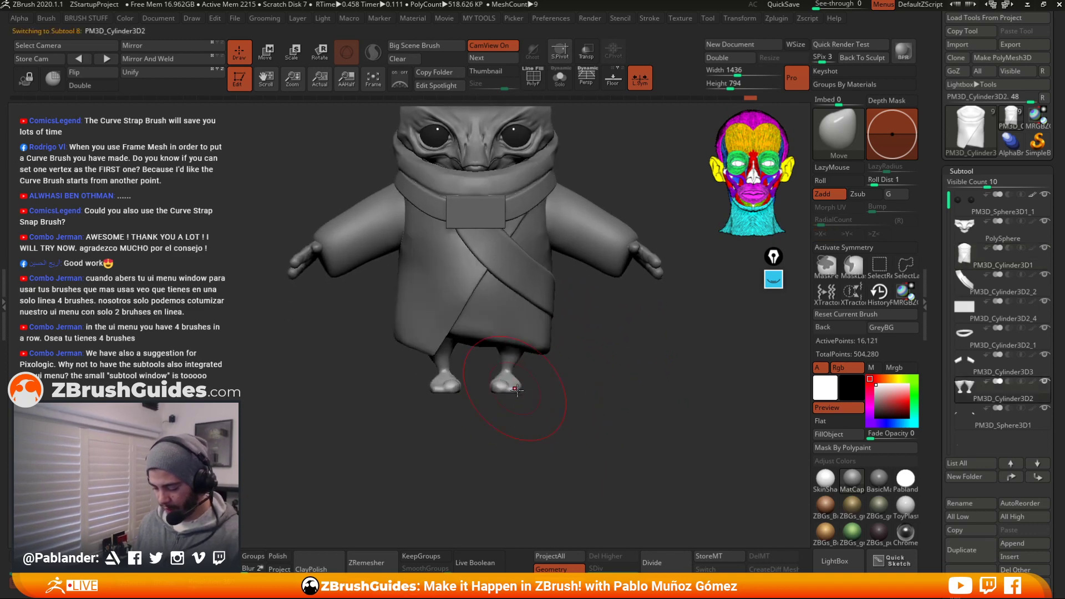
key(e)
mouse_move(594, 353)
alt+mouse_down()
mouse_move(596, 390)
mouse_move(622, 355)
mouse_move(601, 349)
mouse_move(604, 363)
mouse_move(560, 343)
mouse_move(485, 169)
mouse_move(571, 275)
mouse_move(593, 253)
mouse_move(619, 363)
alt+mouse_up()
key(q)
key(e)
click(443, 276)
click(832, 248)
click(467, 183)
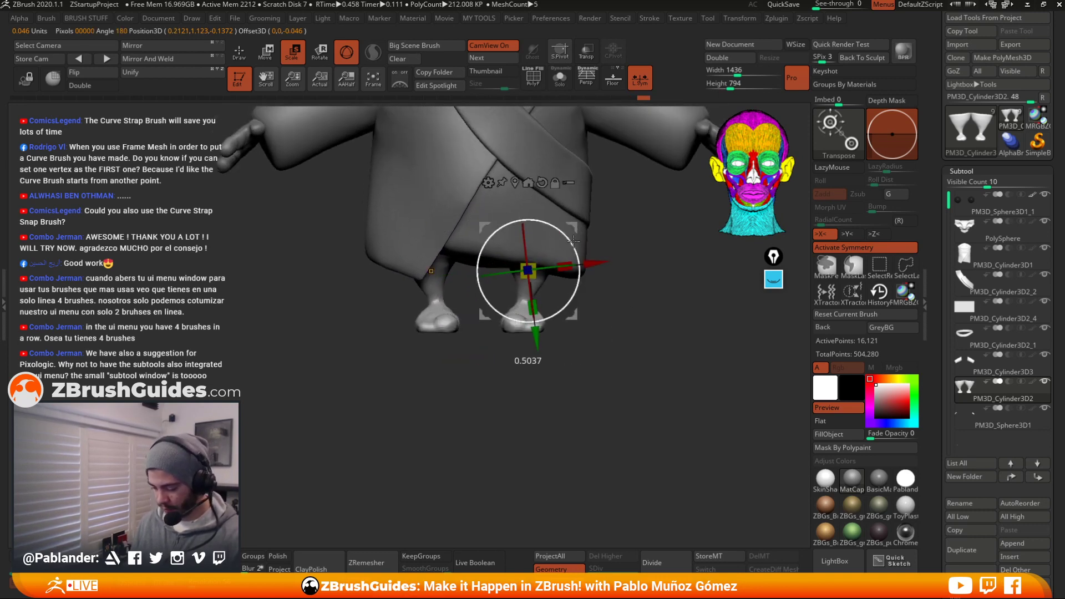
drag(573, 239, 590, 229)
alt+drag(625, 330, 619, 308)
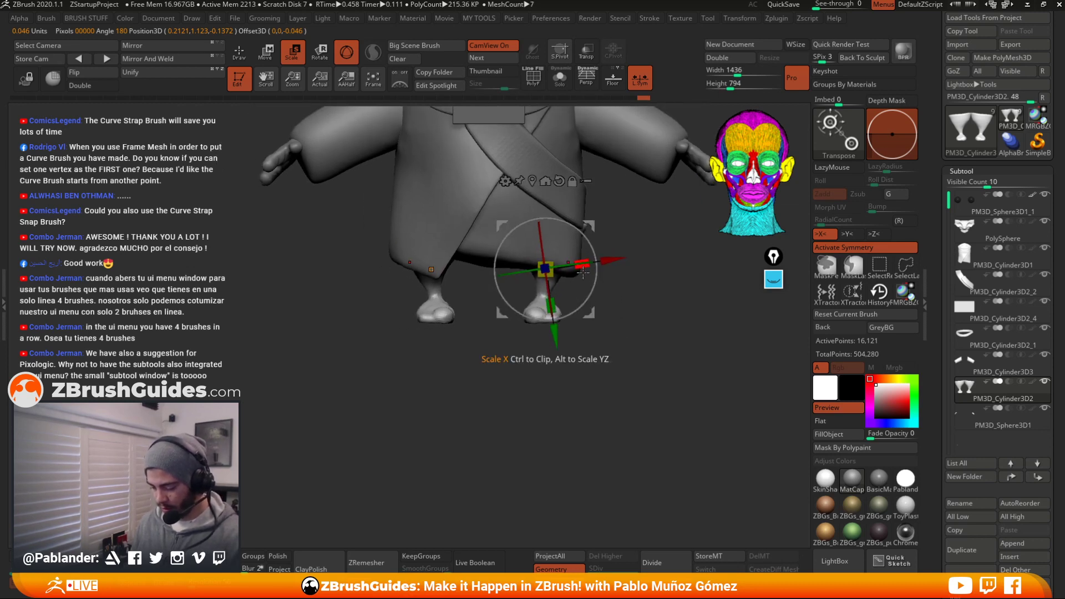
Realign the gizmo to widen the legs along X, and adjust their depth under the robe from the side
alt+click(534, 182)
alt+click(559, 181)
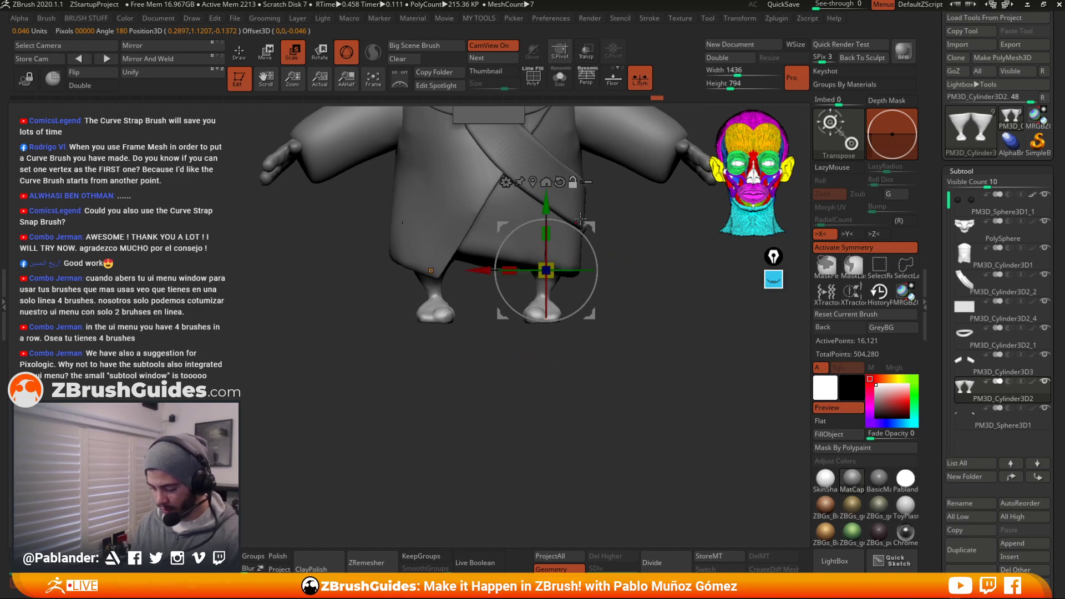
drag(576, 269, 579, 270)
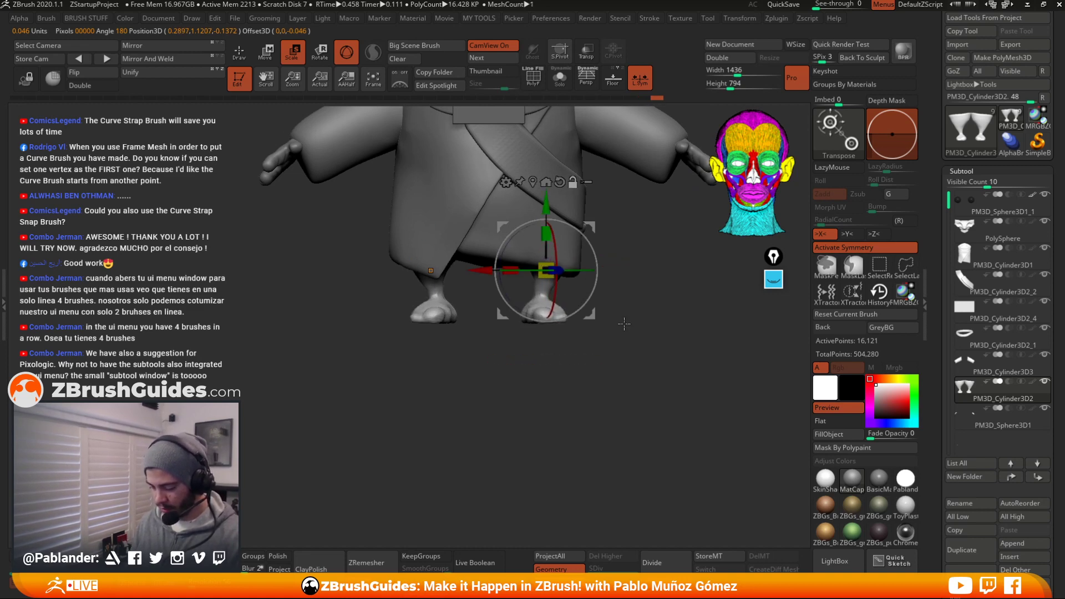
alt+drag(624, 323, 589, 328)
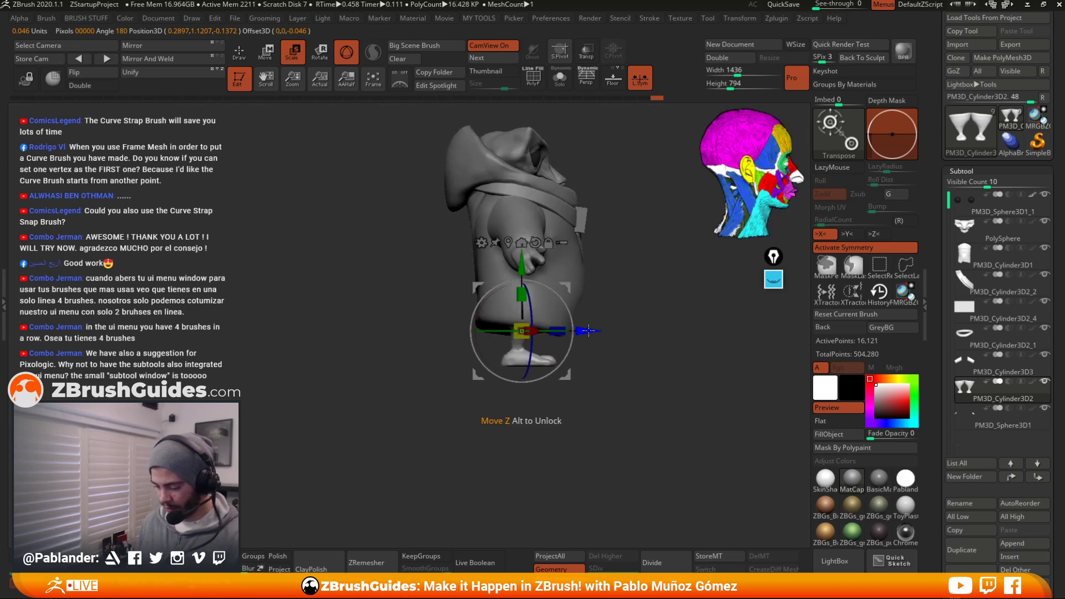
key(w)
mouse_move(653, 315)
mouse_down()
mouse_move(597, 321)
mouse_move(610, 356)
mouse_move(610, 294)
mouse_move(611, 318)
mouse_move(594, 312)
mouse_move(592, 333)
mouse_up()
Reshape the robe's lower hem and bottom corners above the feet with the Move brush
key(q)
alt+click(534, 286)
key(space)
drag(520, 303, 530, 302)
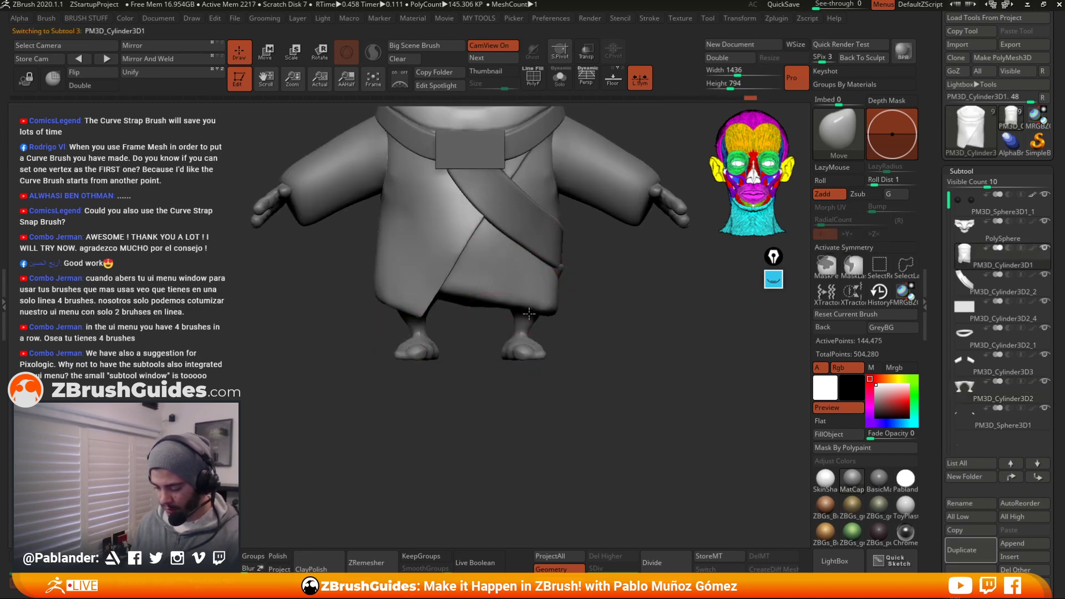
mouse_move(454, 295)
mouse_down()
mouse_move(420, 321)
mouse_move(372, 308)
mouse_up()
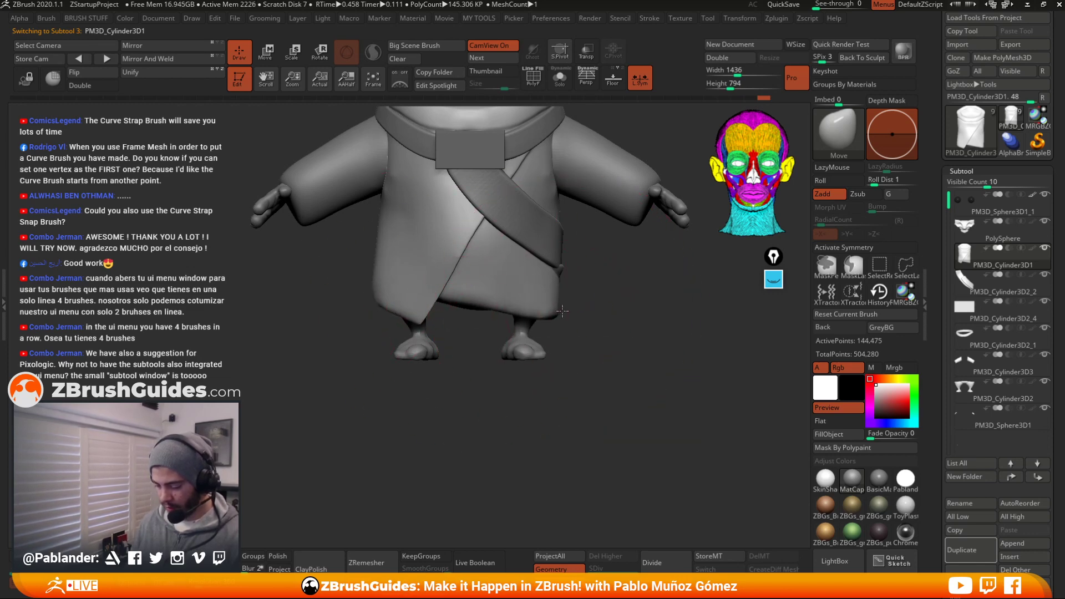
drag(562, 311, 466, 311)
Adjust the legs beneath the robe with a resized Move brush, and apply Mirror And Weld to them
alt+click(512, 331)
drag(460, 349, 521, 348)
key(space)
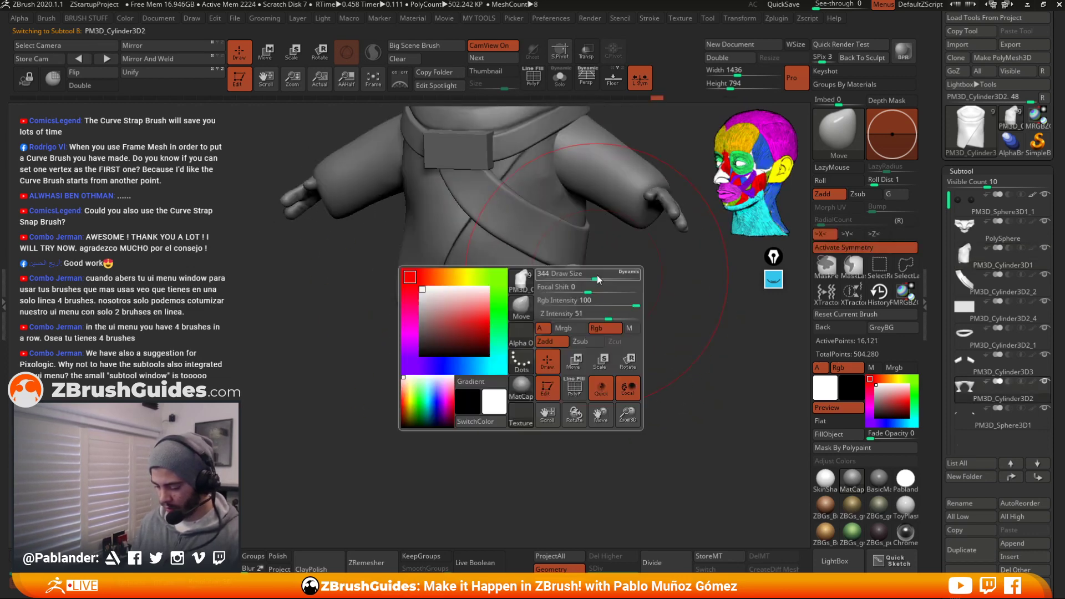
mouse_move(597, 277)
mouse_down()
mouse_move(572, 335)
mouse_move(597, 370)
mouse_move(602, 335)
mouse_up()
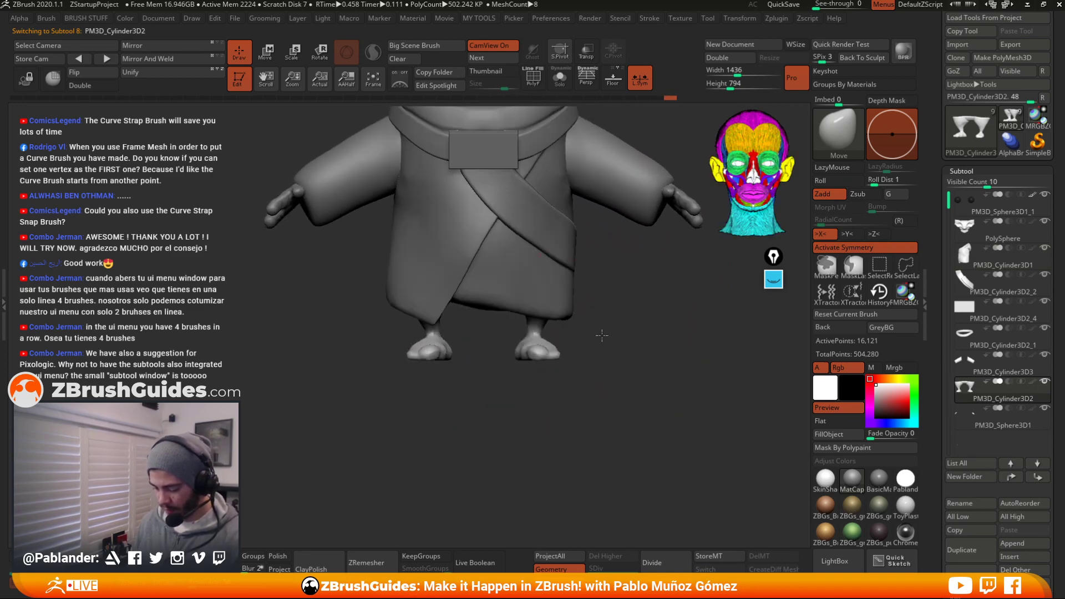
mouse_move(596, 380)
alt+mouse_down()
mouse_move(599, 392)
mouse_move(589, 369)
alt+mouse_up()
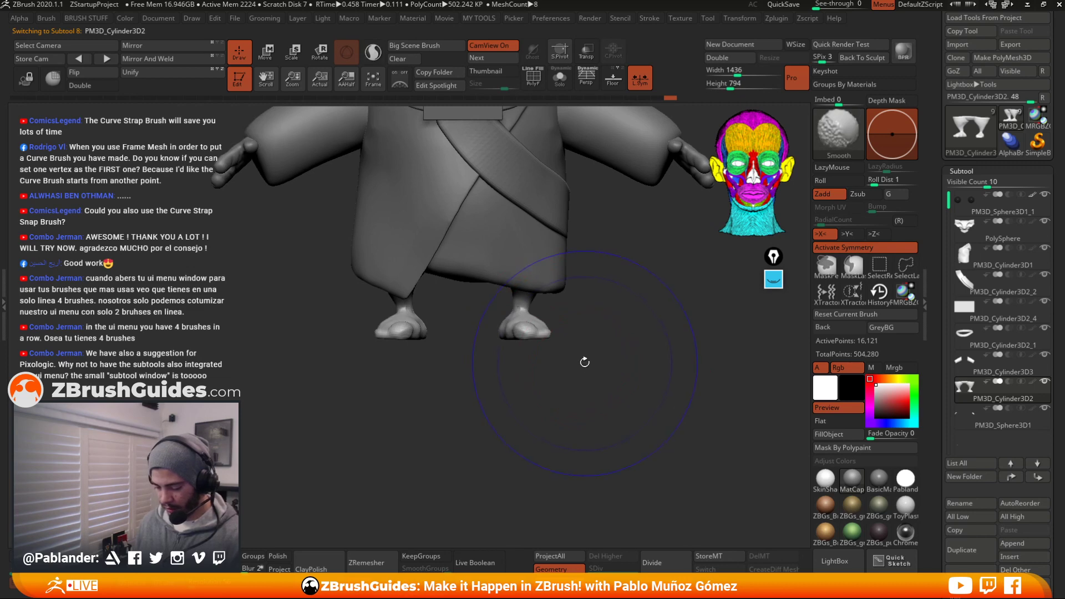
click(162, 59)
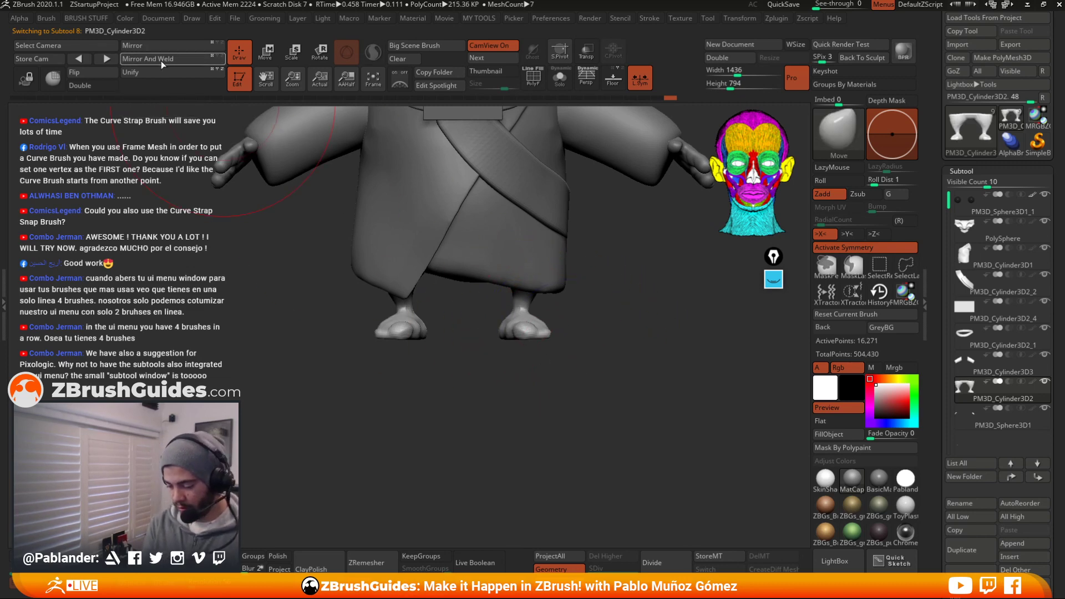
Isolate the legs, turn off local symmetry, and apply Mirror And Weld again
click(586, 79)
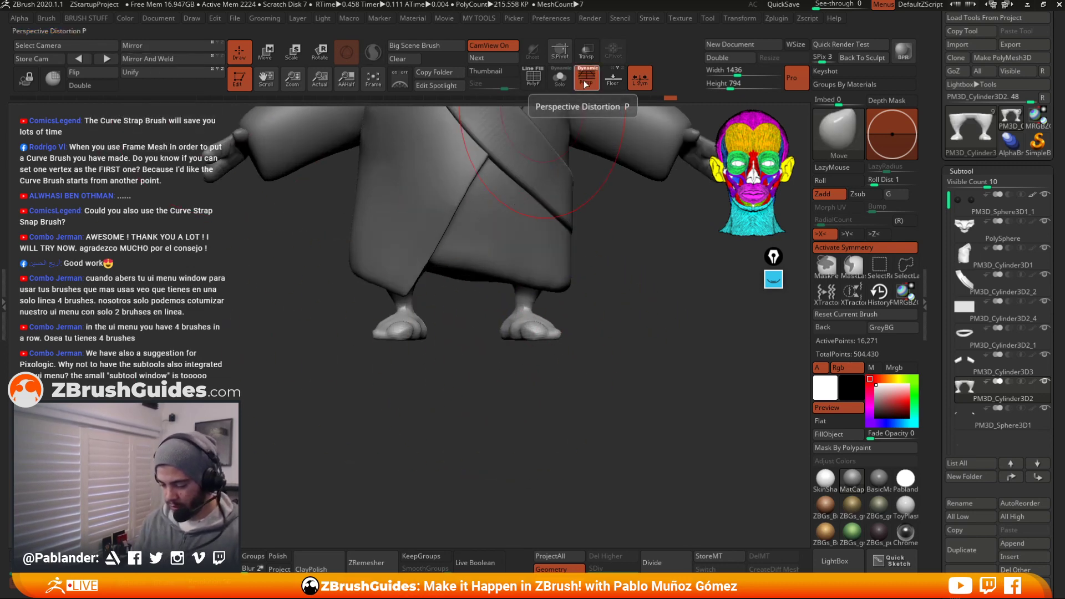
click(586, 78)
drag(630, 336, 618, 335)
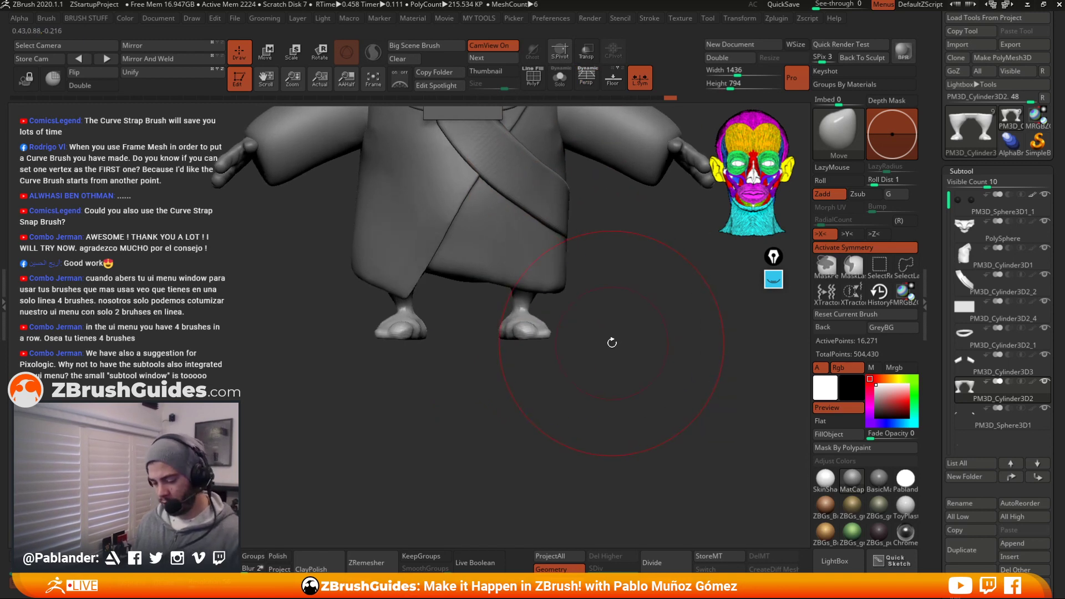
key(shift+s)
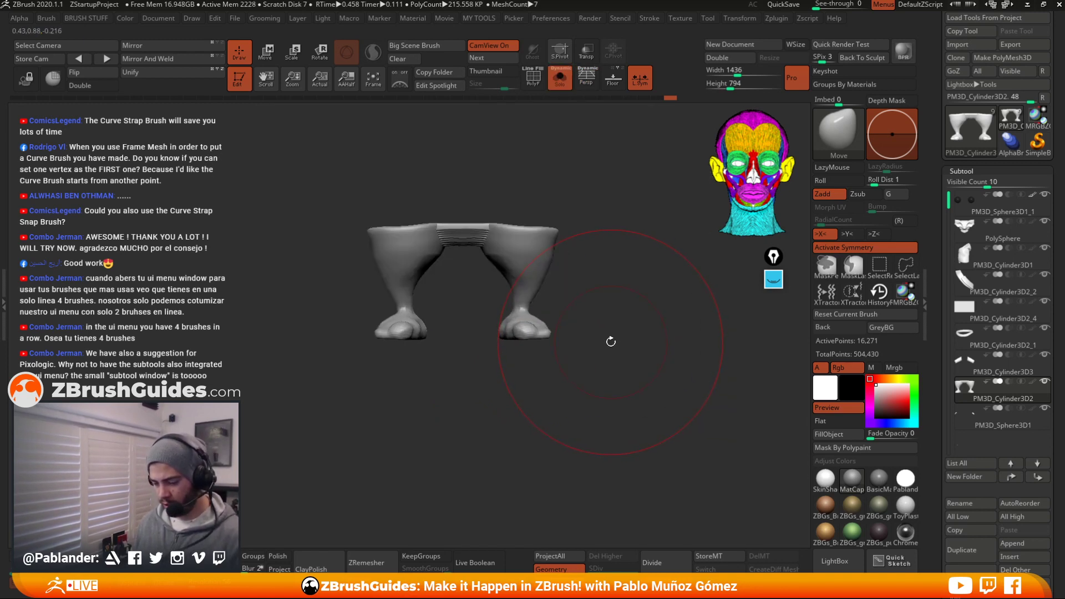
key(d)
click(639, 78)
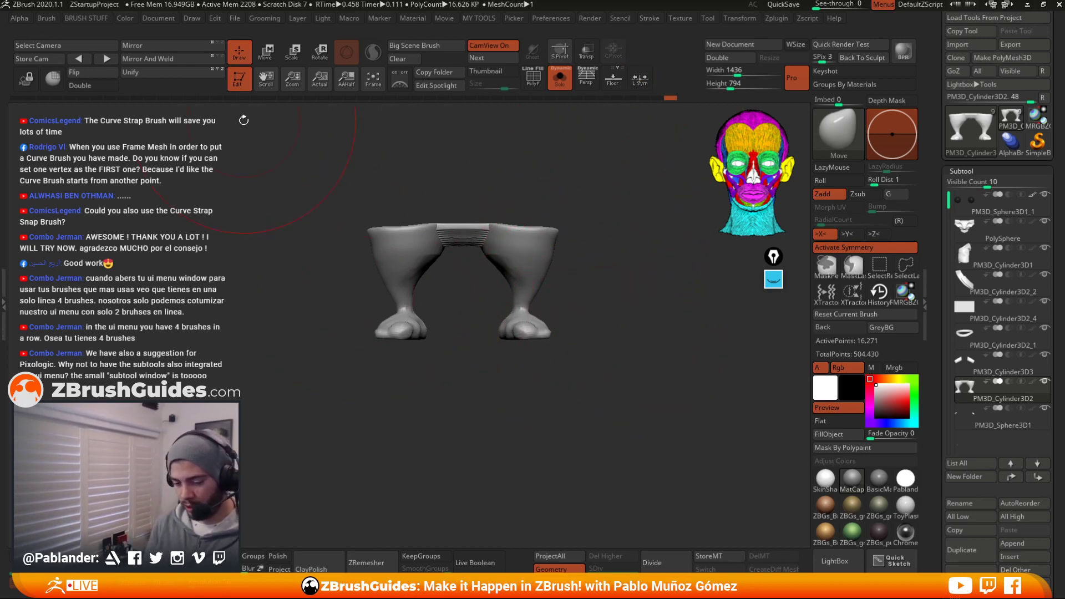
click(149, 60)
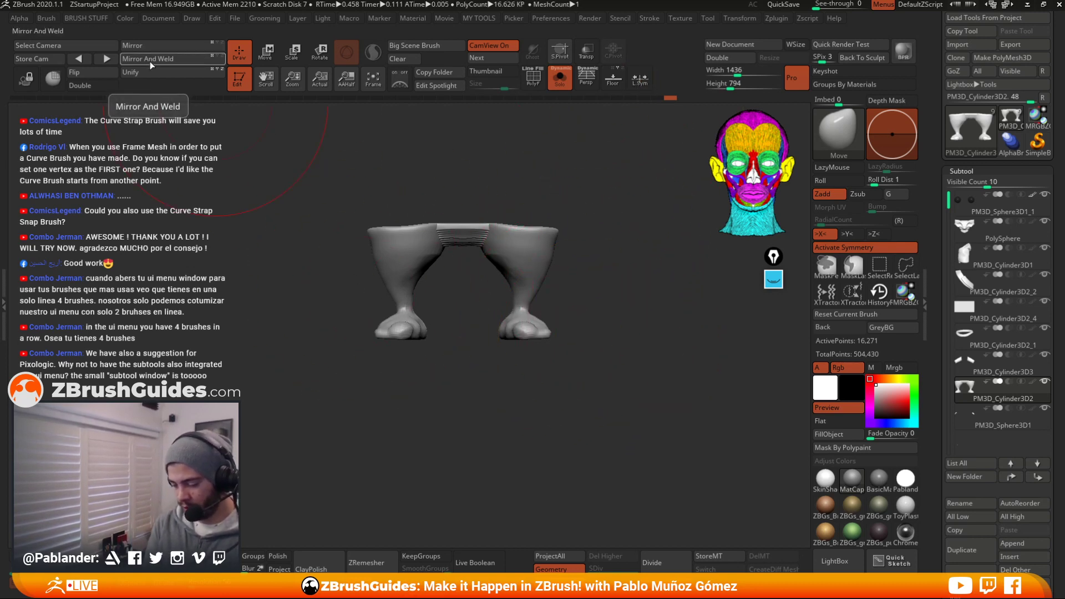
key(ctrl+shift)
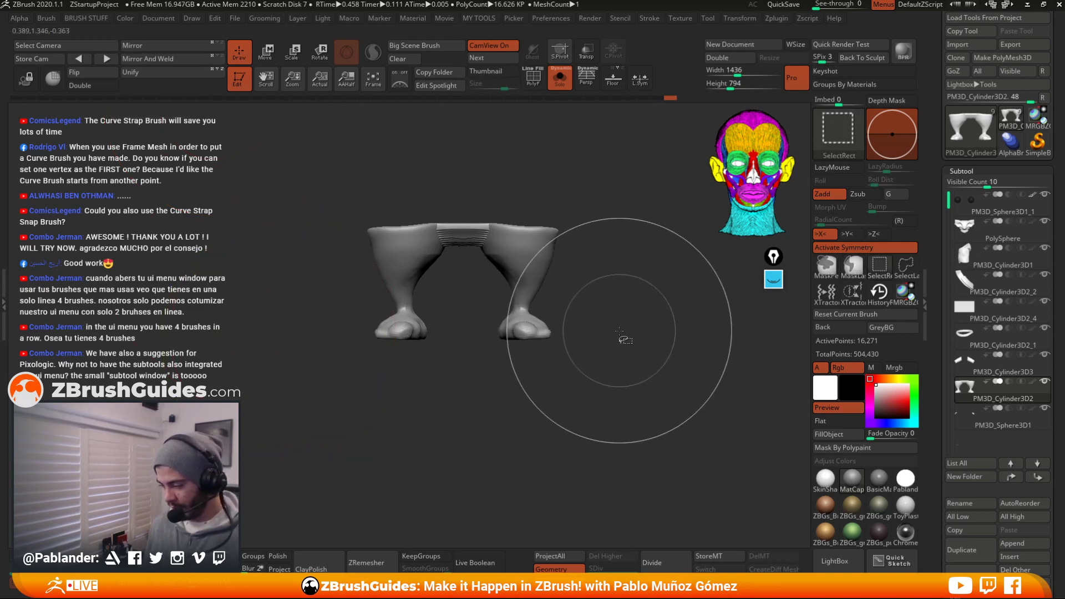
click(835, 135)
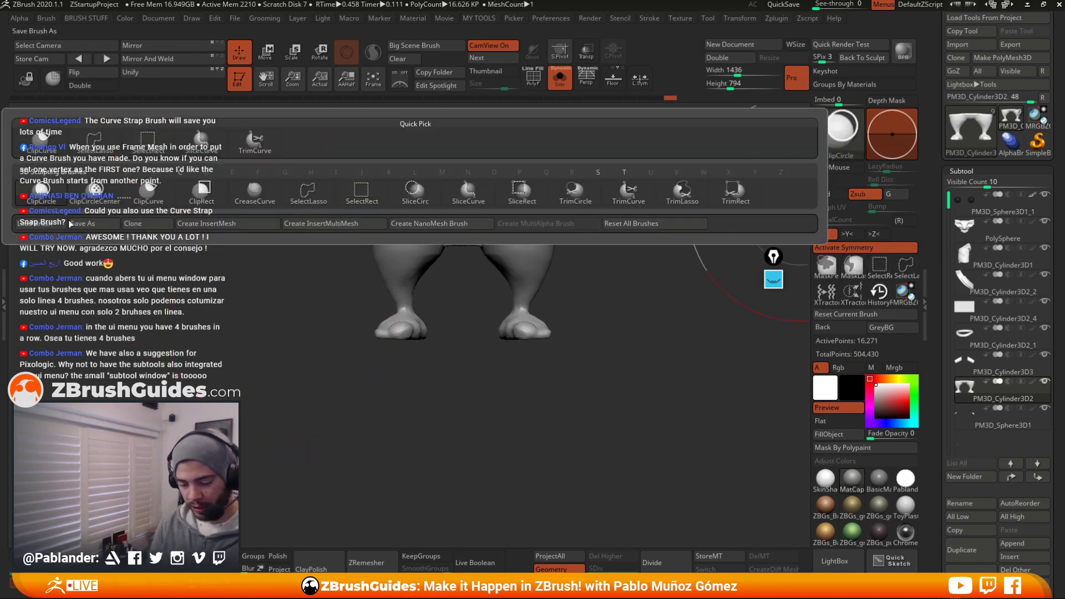
click(149, 191)
drag(353, 345, 289, 348)
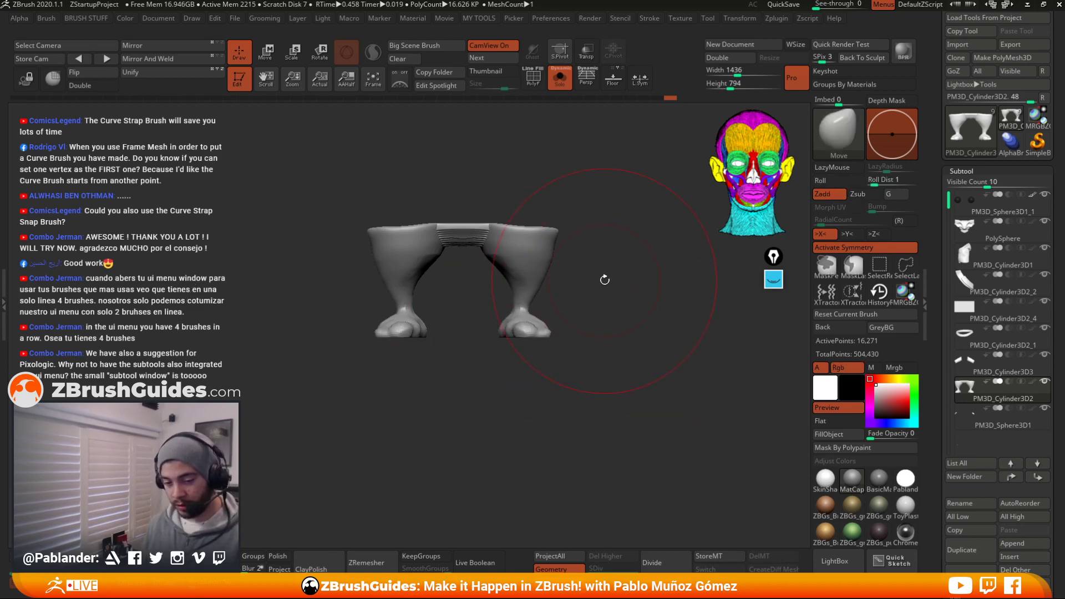
key(shift+s)
key(shift+s)
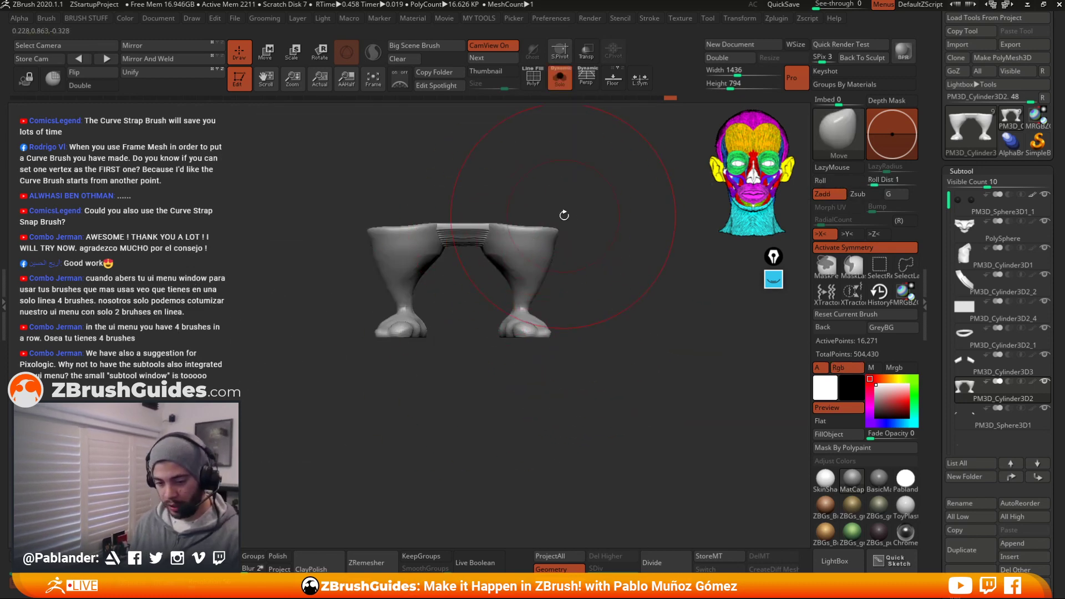
Build up the bridge and upper thighs of the isolated legs with the Inflat brush, and smooth the ridged connecting strip
key(b)
key(i)
key(n)
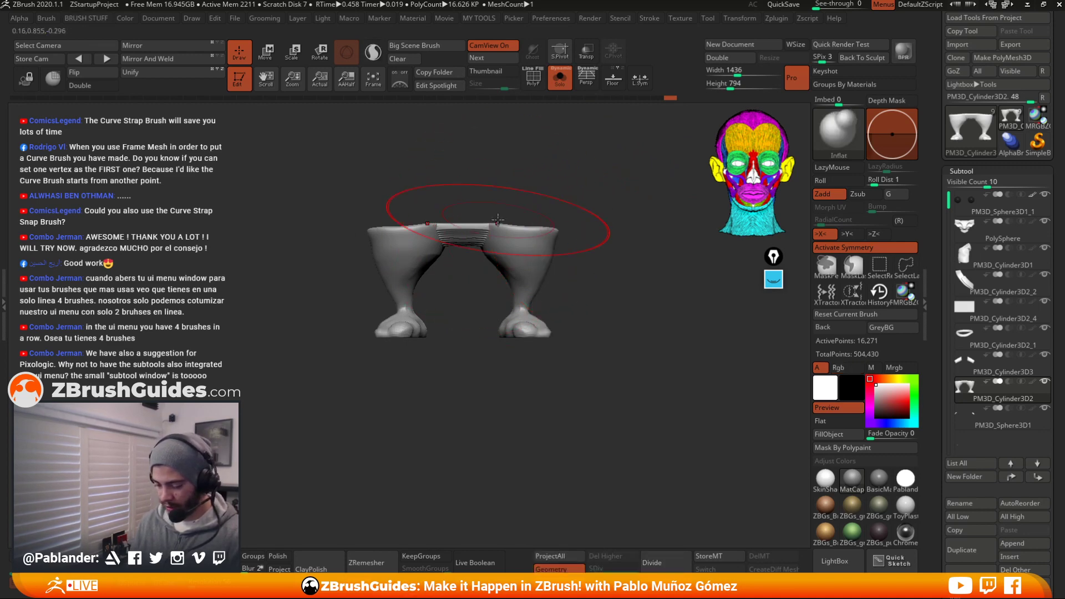
key(space)
drag(498, 220, 486, 219)
drag(560, 194, 556, 168)
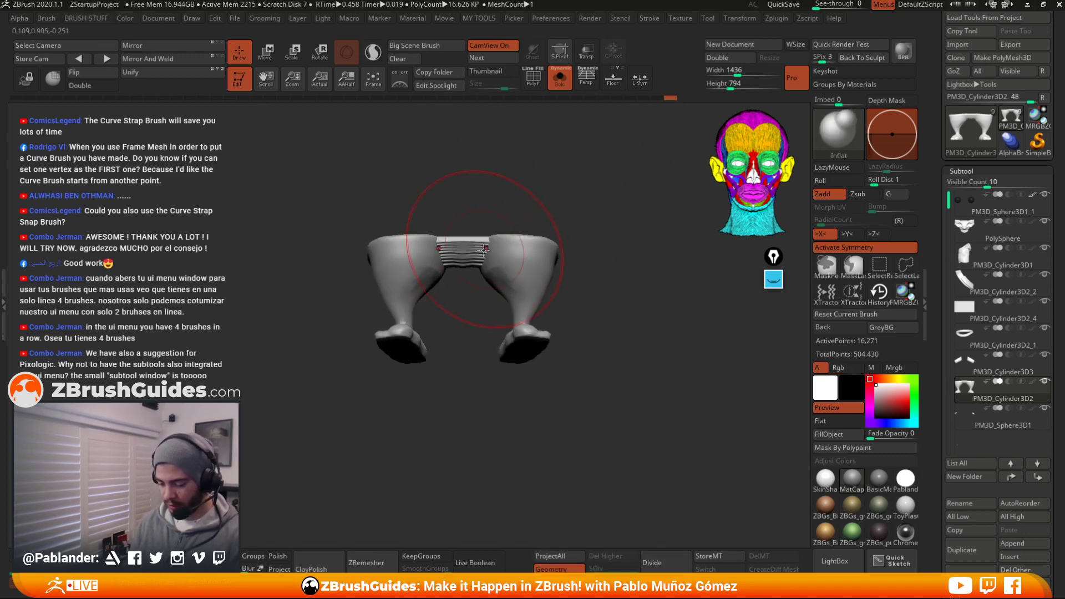
shift+drag(484, 249, 476, 244)
mouse_move(504, 205)
mouse_down()
mouse_move(501, 231)
mouse_move(531, 233)
mouse_move(504, 218)
mouse_move(537, 207)
mouse_up()
mouse_move(537, 207)
right_down()
mouse_move(527, 214)
mouse_move(630, 252)
mouse_move(599, 264)
right_up()
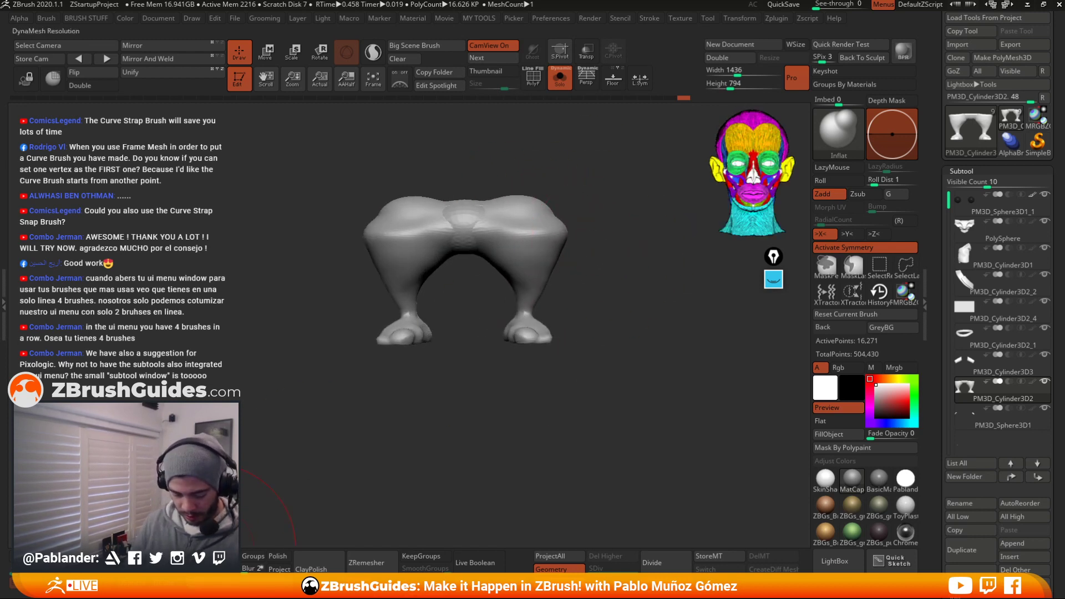
Update the legs' DynaMesh, smooth the fused thighs and calves, and bring back the rest of the character
ctrl+drag(266, 522, 310, 482)
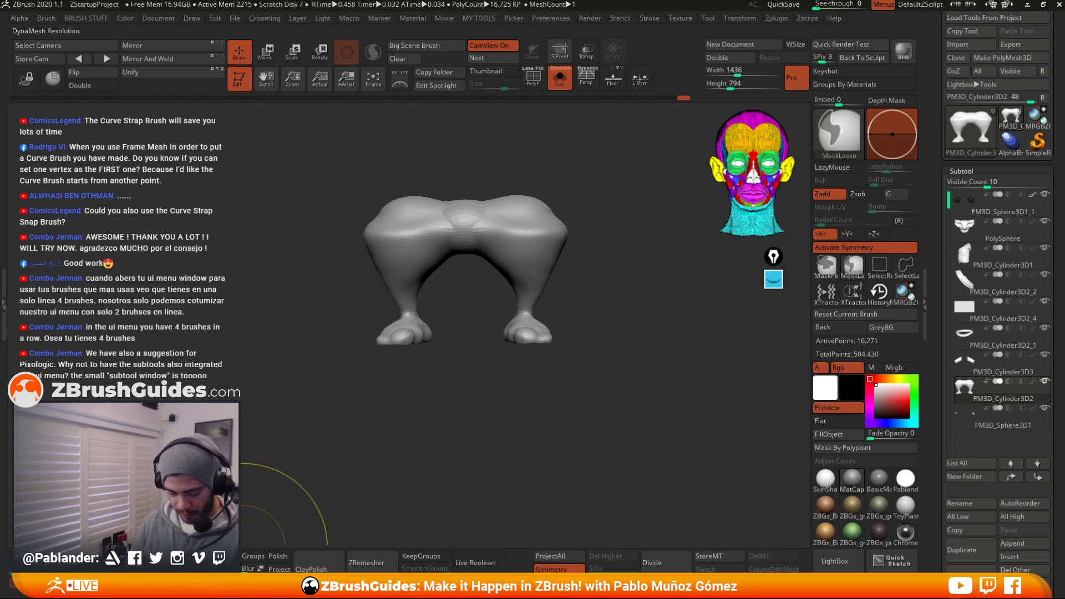
shift+drag(528, 232, 510, 220)
shift+drag(538, 347, 521, 278)
key(shift+alt+s)
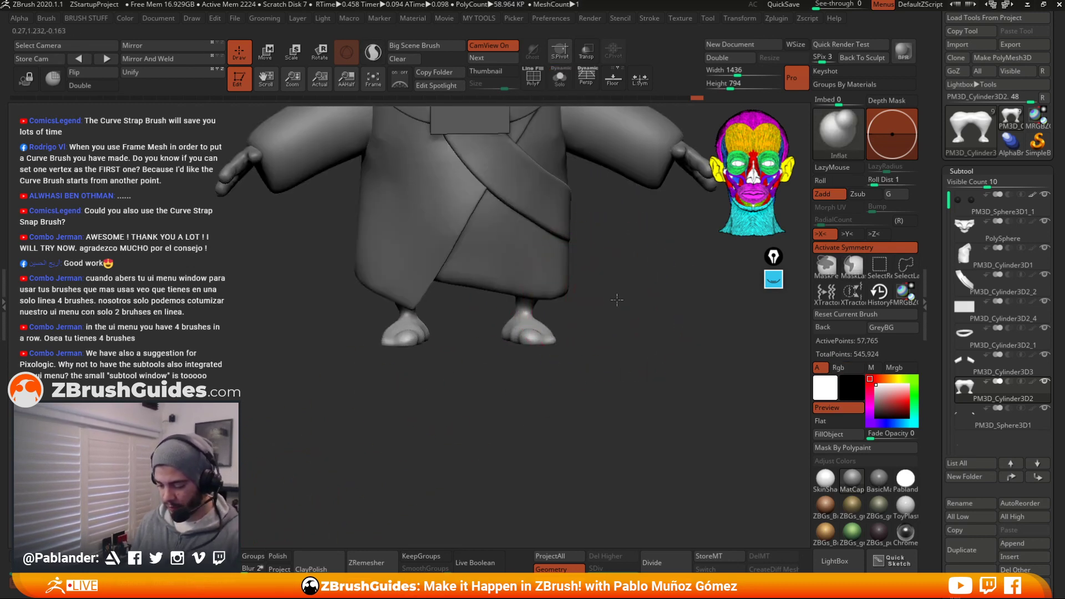
mouse_move(618, 302)
mouse_down()
mouse_move(613, 221)
mouse_move(606, 321)
mouse_move(582, 338)
mouse_move(654, 340)
mouse_move(620, 375)
mouse_up()
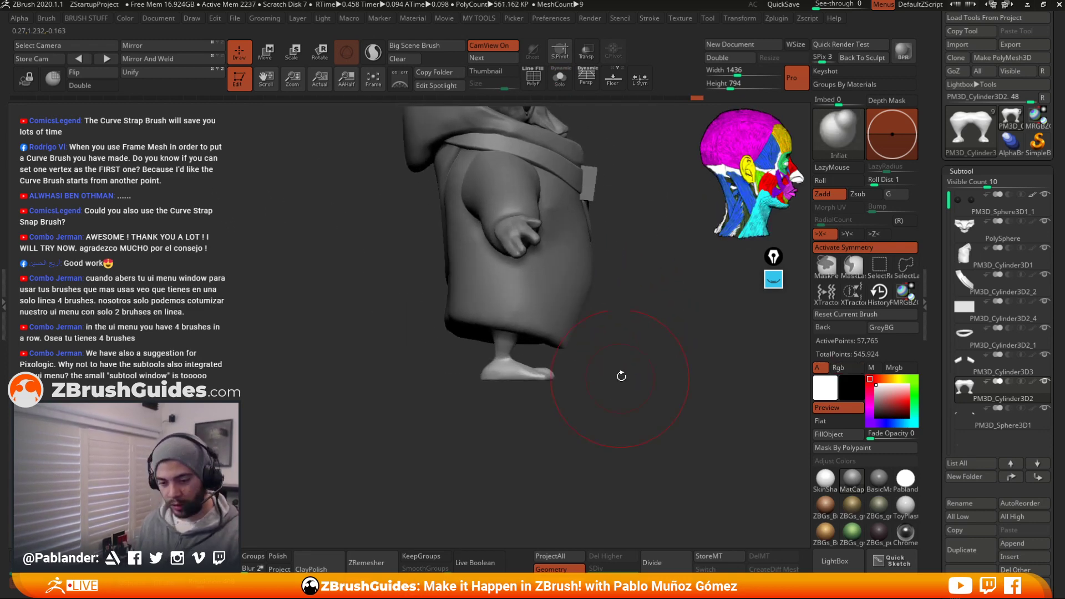
Reshape the heel and ankle from the side with a resized Move brush, and smooth the heel
key(b)
click(657, 384)
key(space)
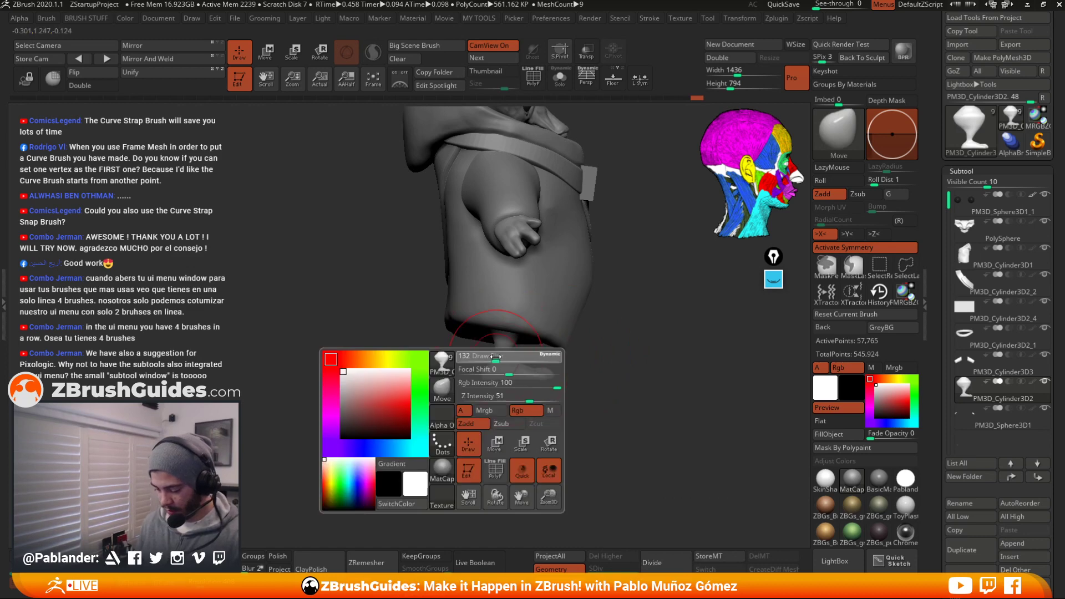
mouse_move(591, 332)
alt+mouse_down()
mouse_move(635, 365)
mouse_move(641, 340)
alt+mouse_up()
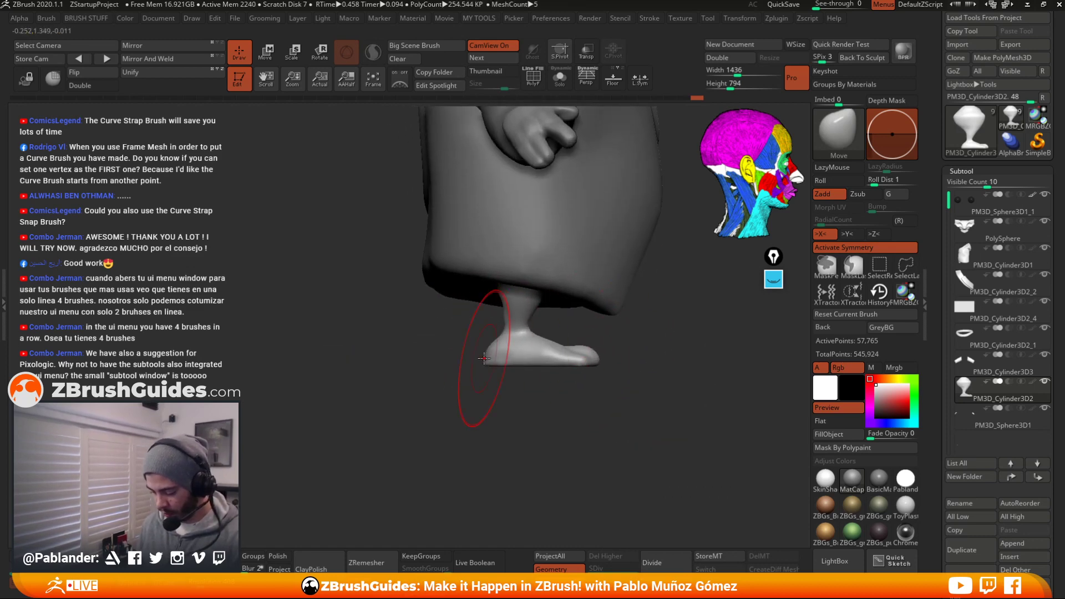
key(space)
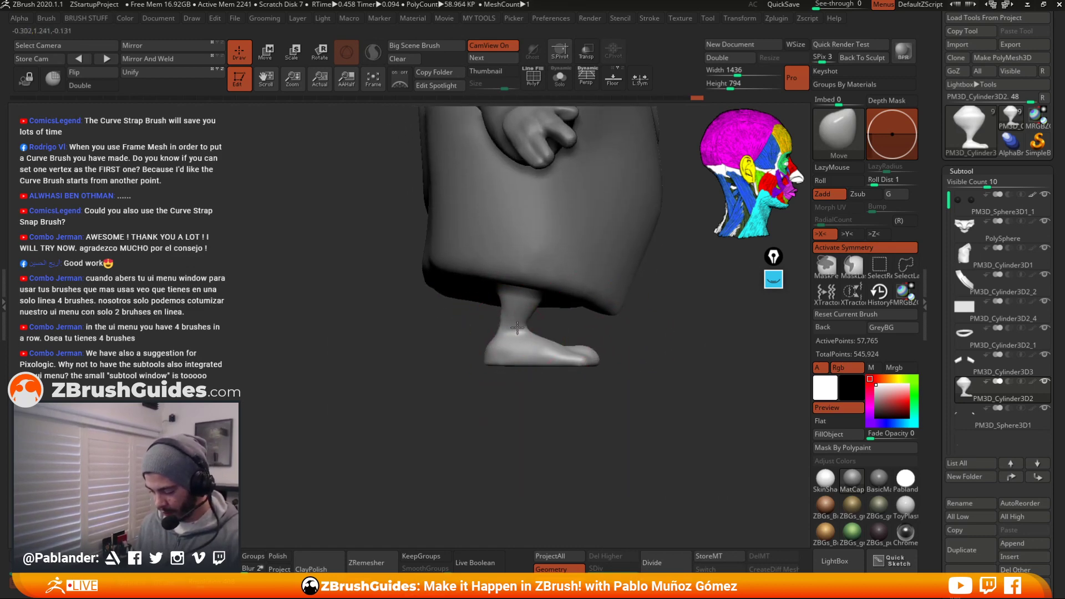
drag(502, 304, 493, 303)
mouse_move(473, 340)
shift+mouse_down()
mouse_move(502, 363)
mouse_move(466, 355)
mouse_move(469, 366)
mouse_move(502, 363)
shift+mouse_up()
Refine the ankles from behind, the foot from the side, and the foot outline from below with the Move brush
alt+right_drag(501, 363, 541, 363)
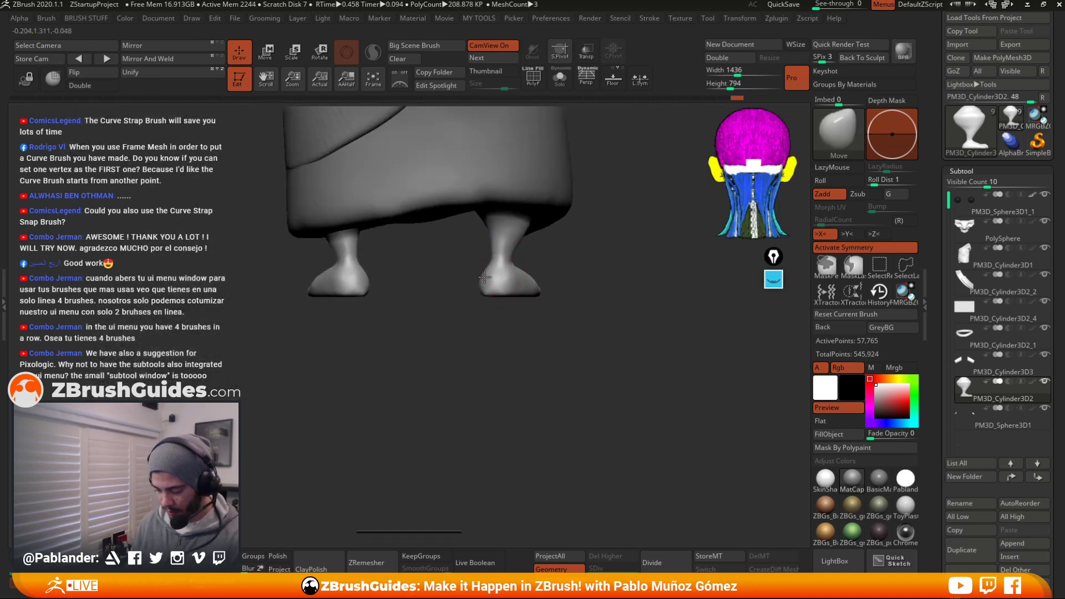
drag(483, 275, 493, 272)
mouse_move(553, 256)
right_down()
mouse_move(637, 283)
mouse_move(546, 270)
right_up()
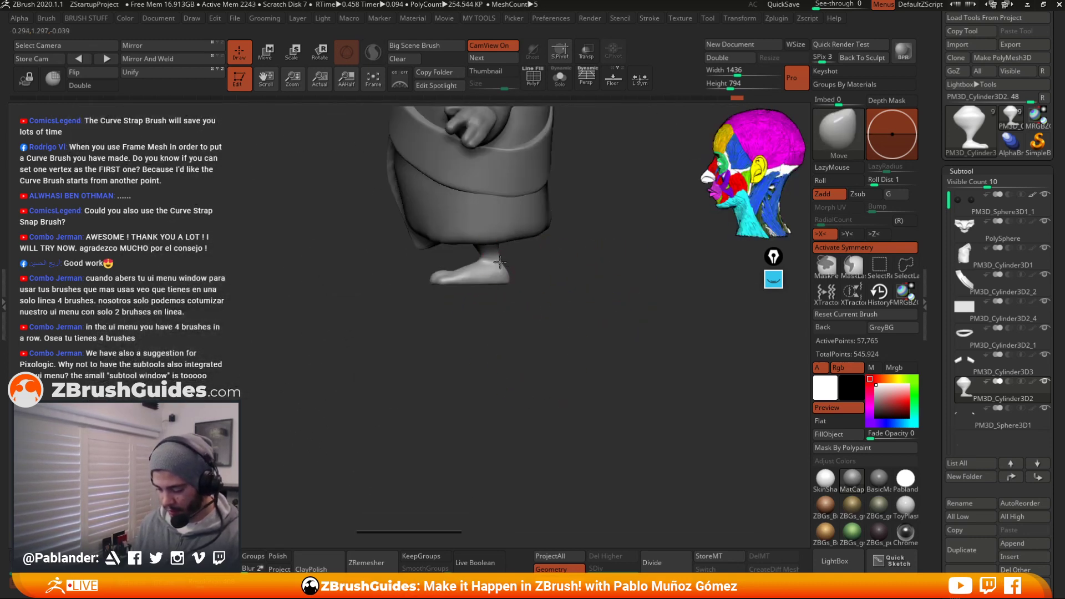
drag(456, 274, 441, 276)
mouse_move(449, 278)
right_down()
mouse_move(496, 280)
mouse_move(490, 183)
right_up()
key(space)
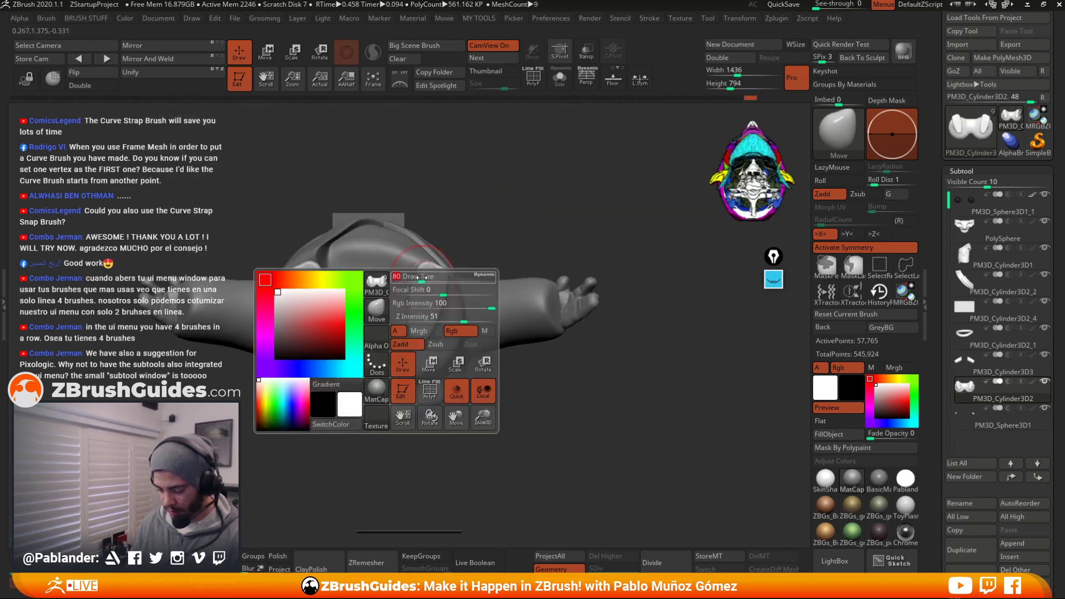
mouse_move(409, 301)
mouse_down()
mouse_move(413, 319)
mouse_move(437, 258)
mouse_up()
mouse_move(510, 196)
right_down()
mouse_move(490, 347)
mouse_move(494, 314)
mouse_move(514, 293)
mouse_move(571, 344)
mouse_move(583, 375)
right_up()
Select the sleeves and reshape their cuffs around the wrists from several angles with the Move brush
alt+click(536, 284)
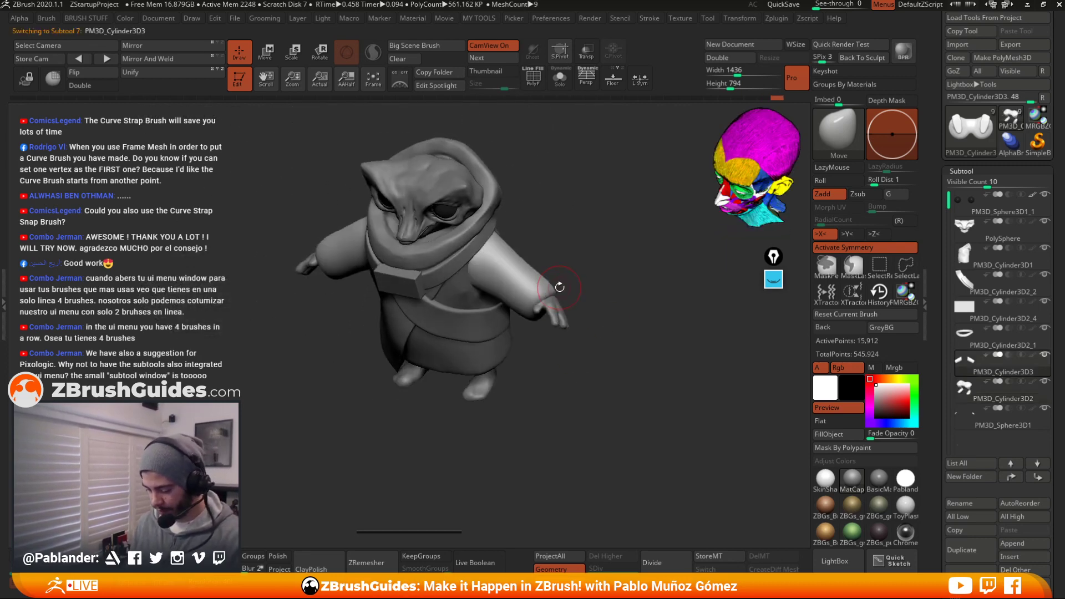
key(space)
ctrl+right_drag(604, 260, 637, 295)
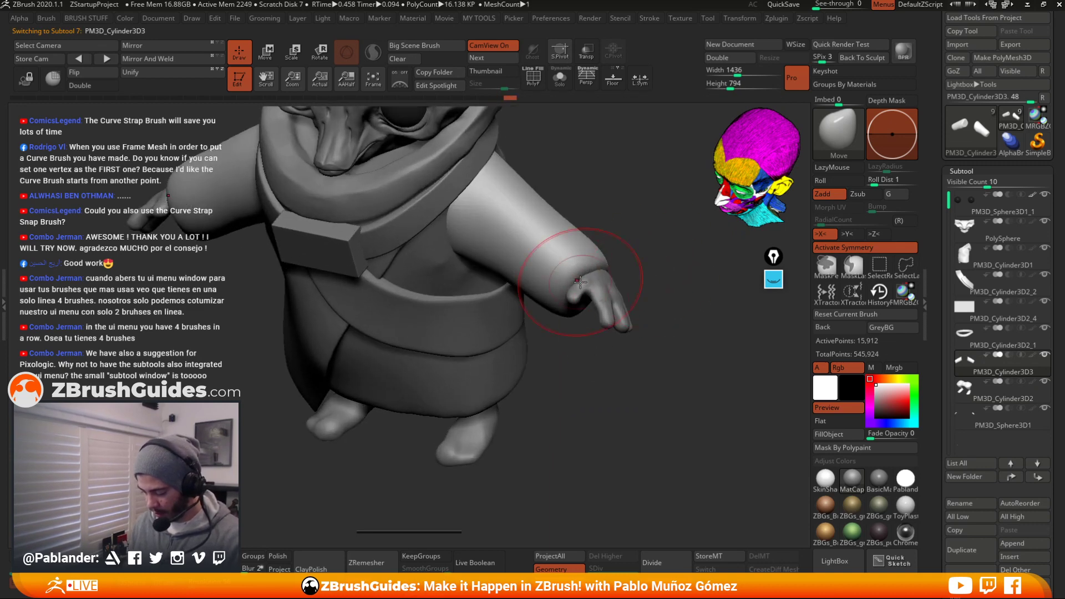
right_drag(569, 286, 602, 268)
drag(597, 262, 608, 267)
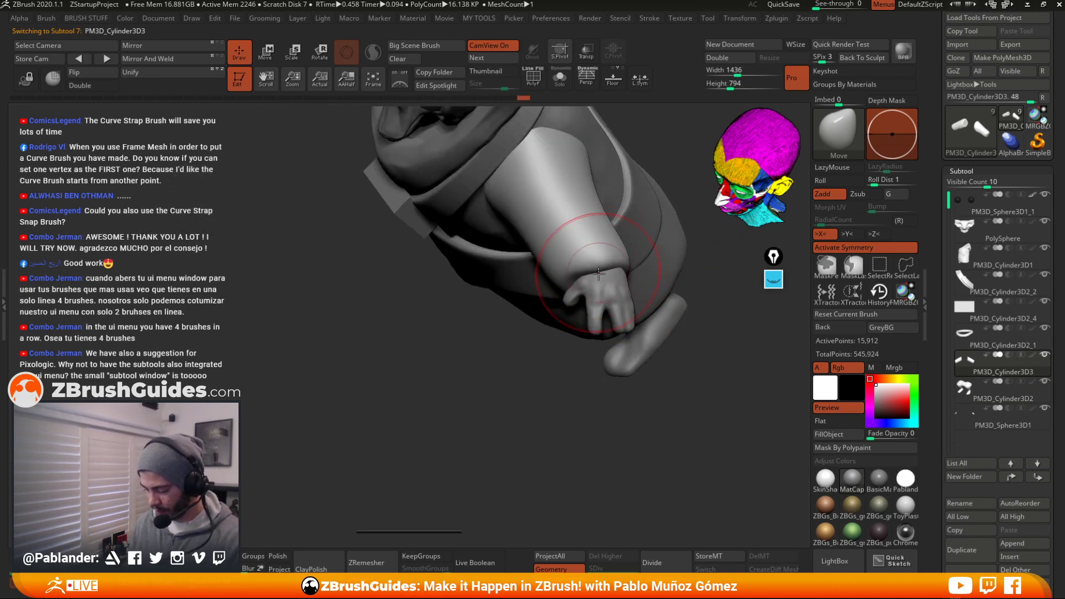
right_drag(633, 270, 524, 233)
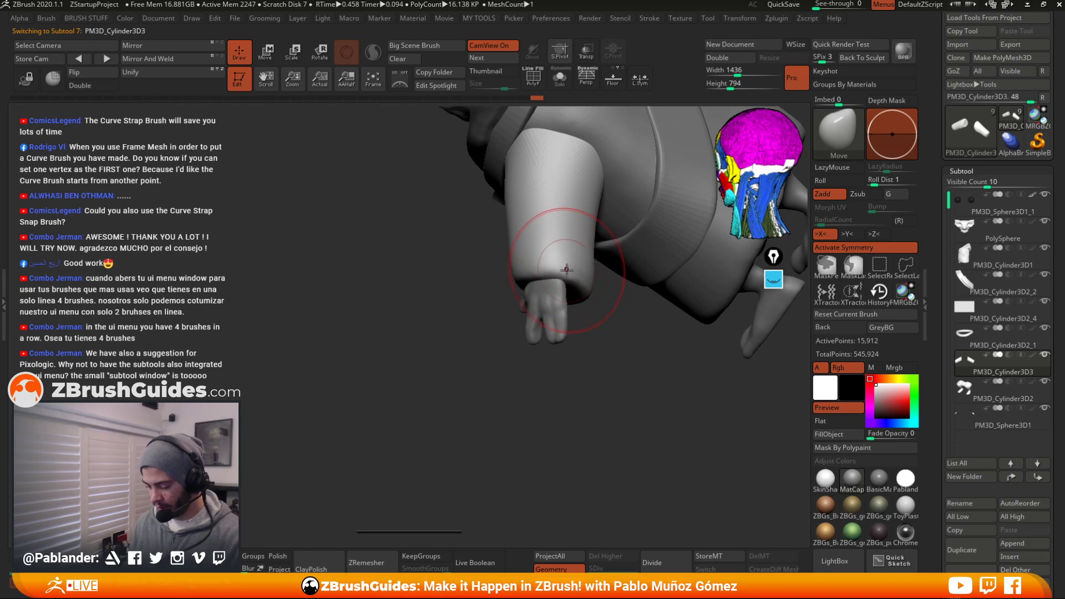
drag(601, 342, 599, 294)
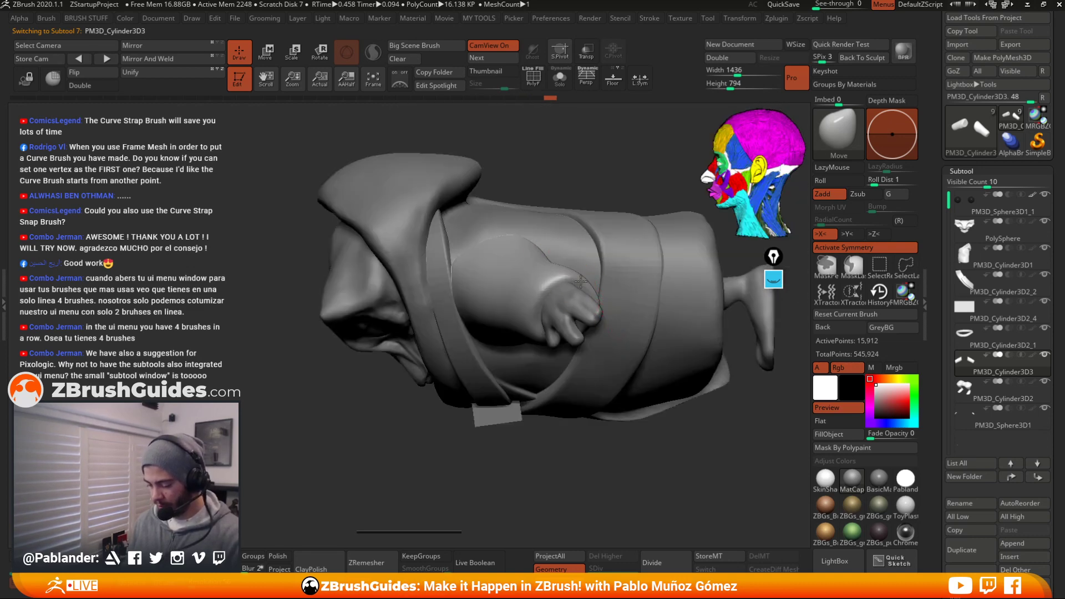
right_drag(607, 158, 515, 325)
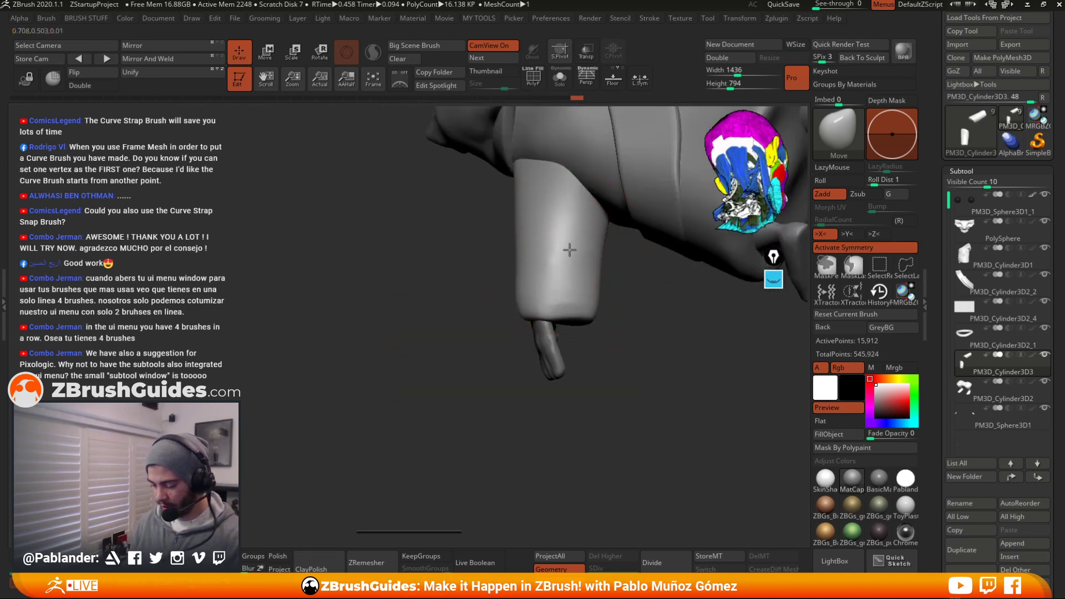
right_drag(609, 302, 620, 305)
right_drag(578, 230, 556, 217)
right_drag(637, 355, 508, 272)
right_drag(489, 216, 577, 236)
Carve cloth folds across the upper sleeves with a resized DamStandard brush, and soften them with smoothing strokes
key(b)
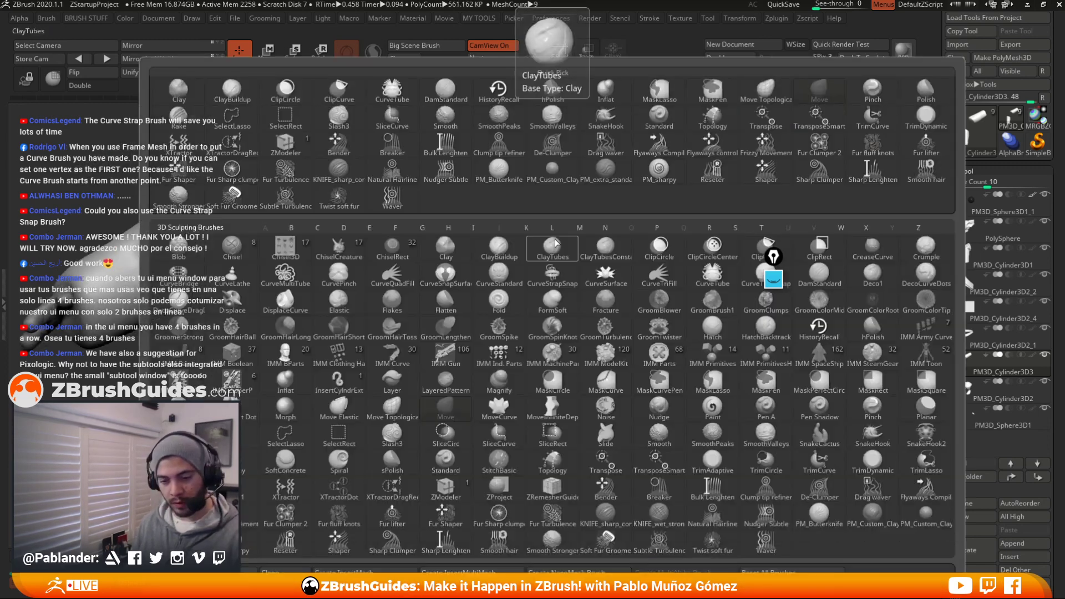
key(d)
key(s)
key(space)
drag(558, 269, 532, 269)
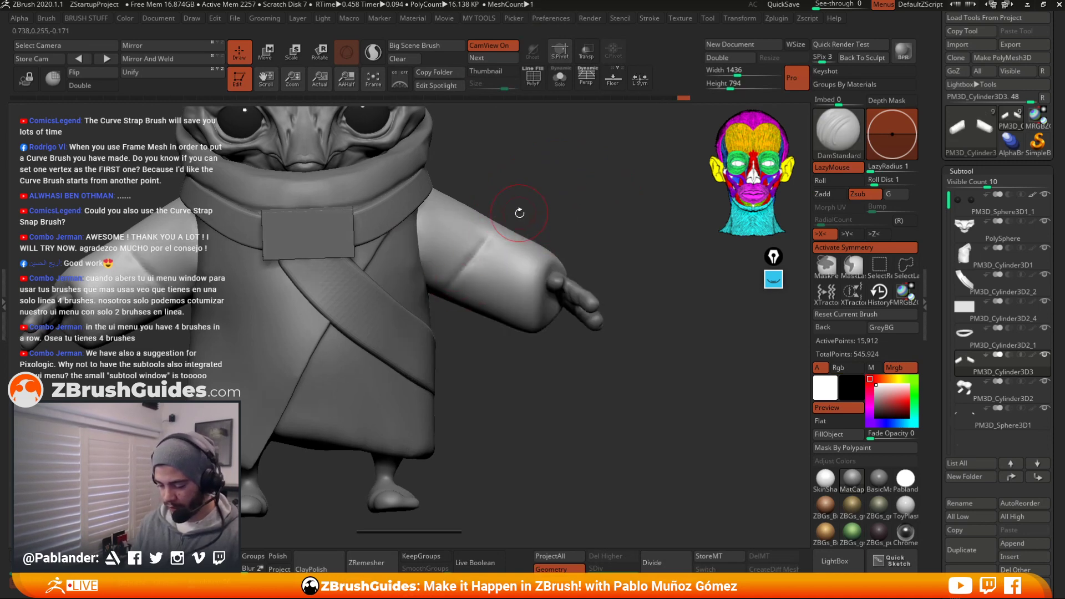
mouse_move(518, 209)
right_down()
mouse_move(542, 218)
mouse_move(534, 200)
right_up()
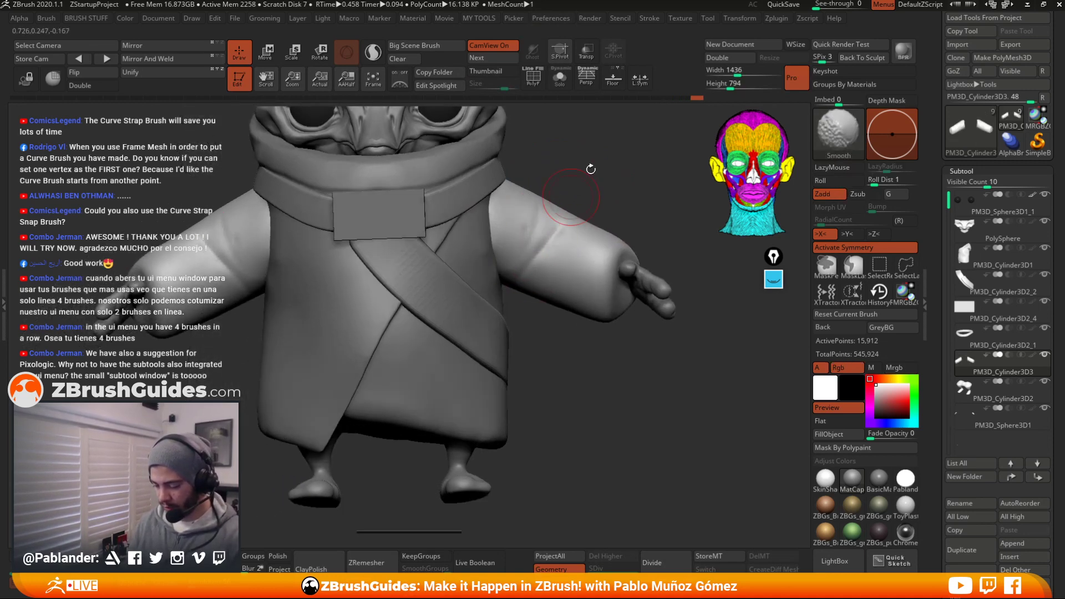
right_drag(589, 169, 501, 219)
mouse_move(518, 225)
mouse_down()
mouse_move(540, 173)
mouse_move(516, 183)
mouse_move(539, 181)
mouse_move(537, 242)
mouse_up()
mouse_move(527, 176)
mouse_down()
mouse_move(561, 278)
mouse_move(556, 209)
mouse_move(582, 258)
mouse_up()
shift+right_drag(585, 193, 542, 246)
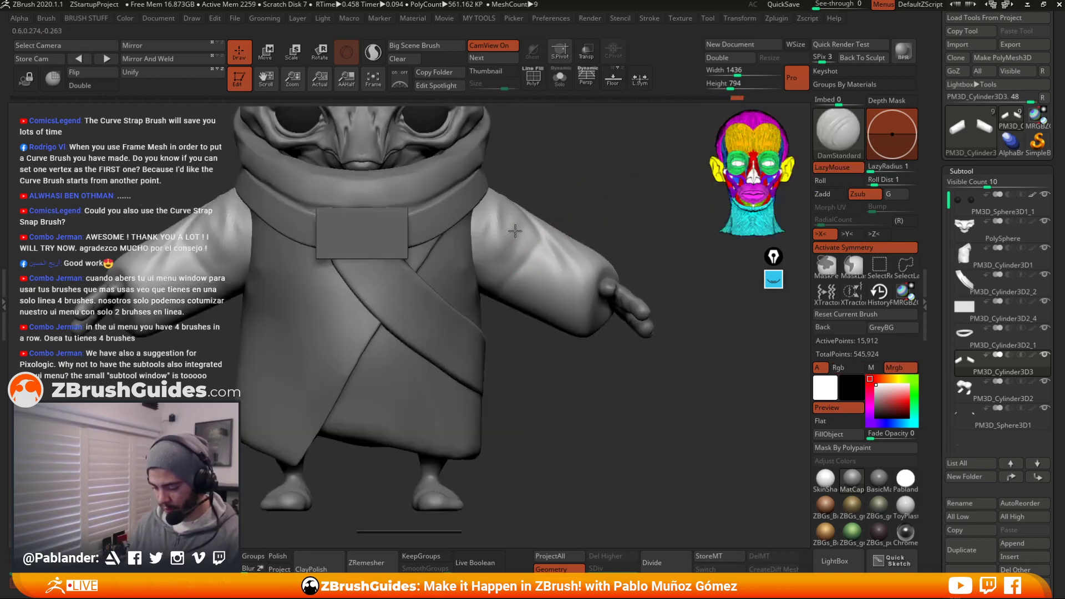
Carve a crease in the robe beside the armpit, and add further DamStandard folds to the sleeves
alt+click(470, 259)
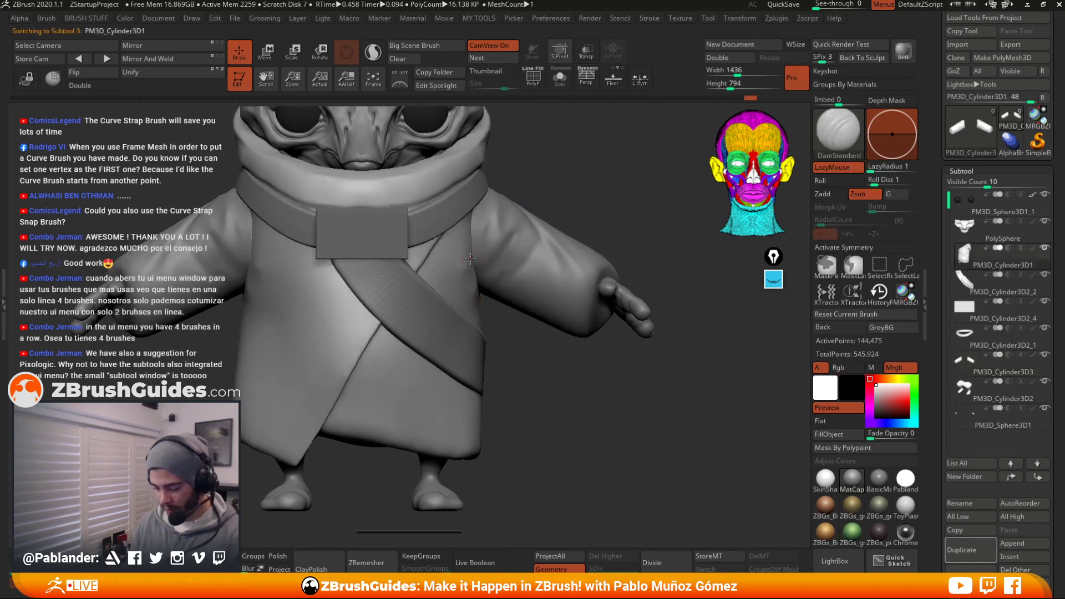
drag(474, 236, 462, 286)
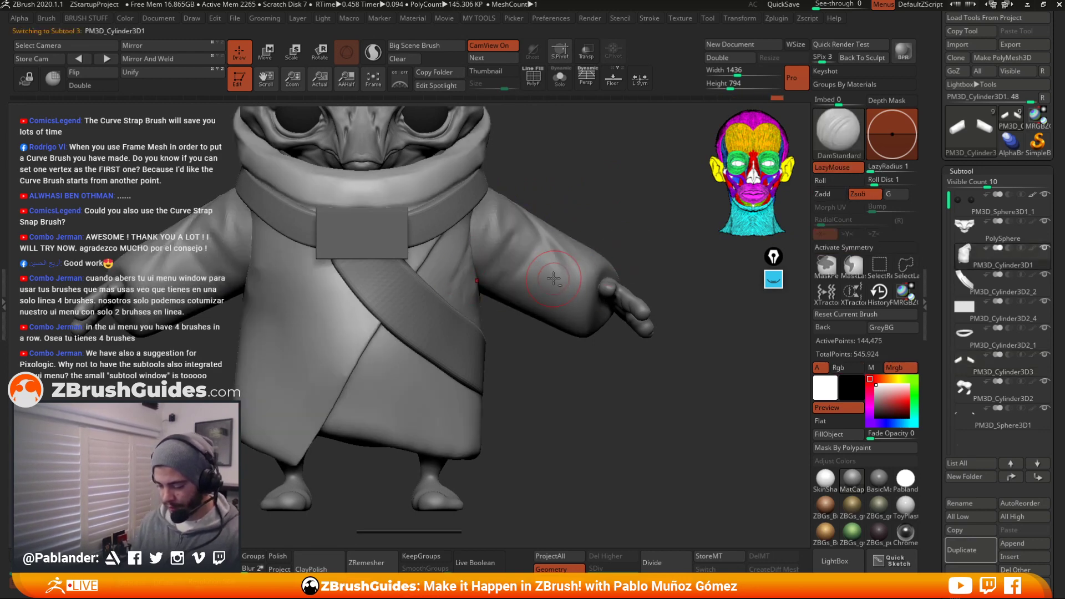
alt+click(554, 279)
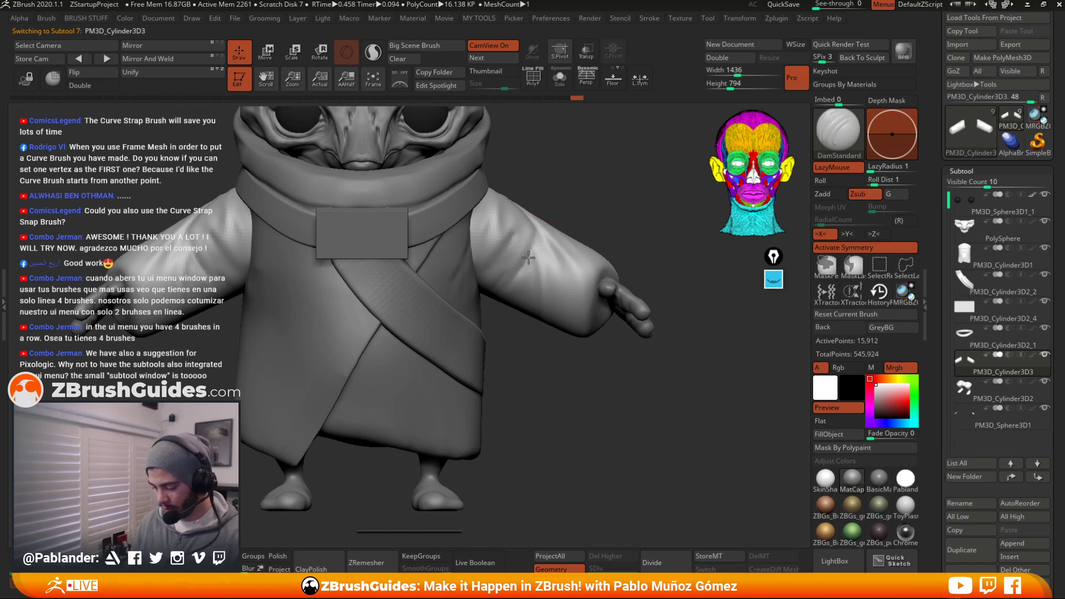
mouse_move(528, 258)
mouse_down()
mouse_move(518, 276)
mouse_move(481, 292)
mouse_move(530, 221)
mouse_up()
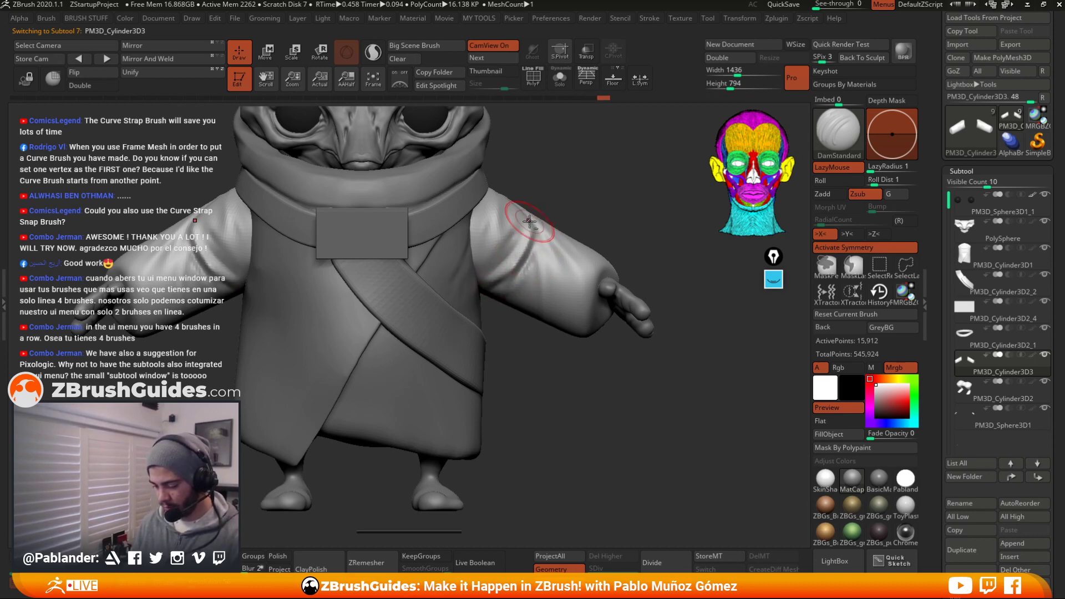
key(f)
key(shift)
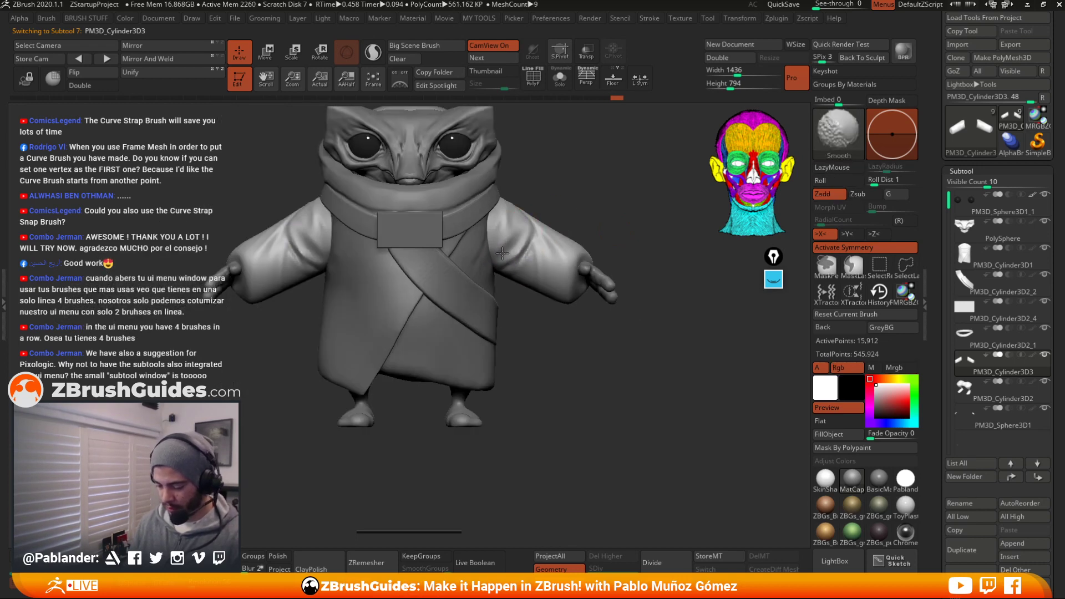
Frame the whole character from the front and QuickSave the project
mouse_move(598, 213)
mouse_down()
mouse_move(590, 200)
mouse_move(633, 245)
mouse_move(660, 326)
mouse_move(706, 362)
mouse_move(609, 274)
mouse_move(648, 260)
mouse_up()
key(alt+s)
mouse_move(580, 255)
mouse_down()
mouse_move(567, 251)
mouse_move(524, 302)
mouse_move(585, 315)
mouse_move(646, 252)
mouse_move(608, 366)
mouse_move(587, 349)
mouse_move(596, 380)
mouse_move(641, 412)
mouse_up()
key(alt+s)
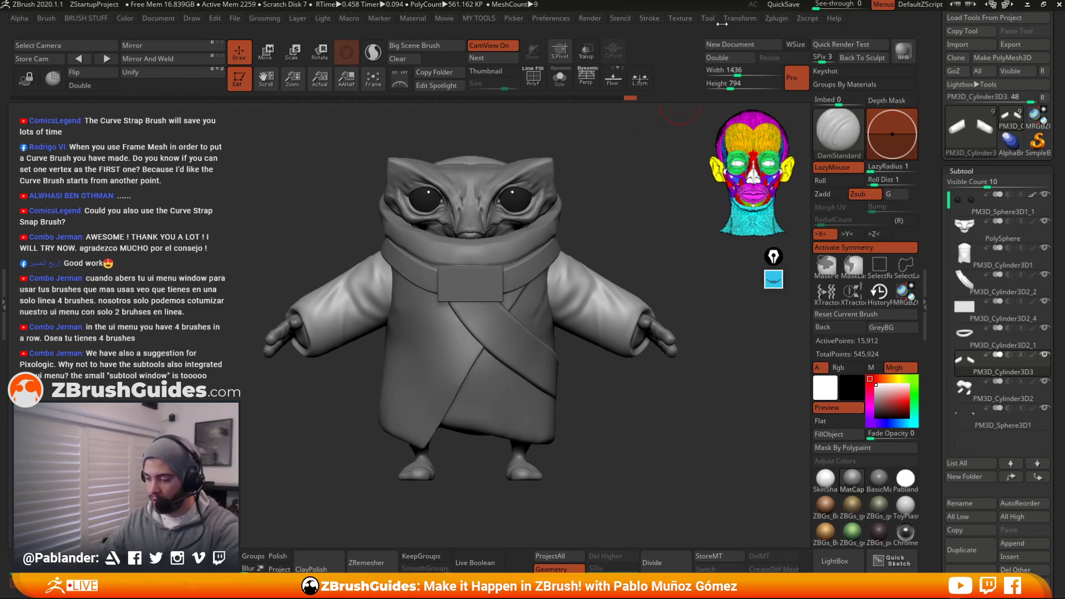
click(790, 5)
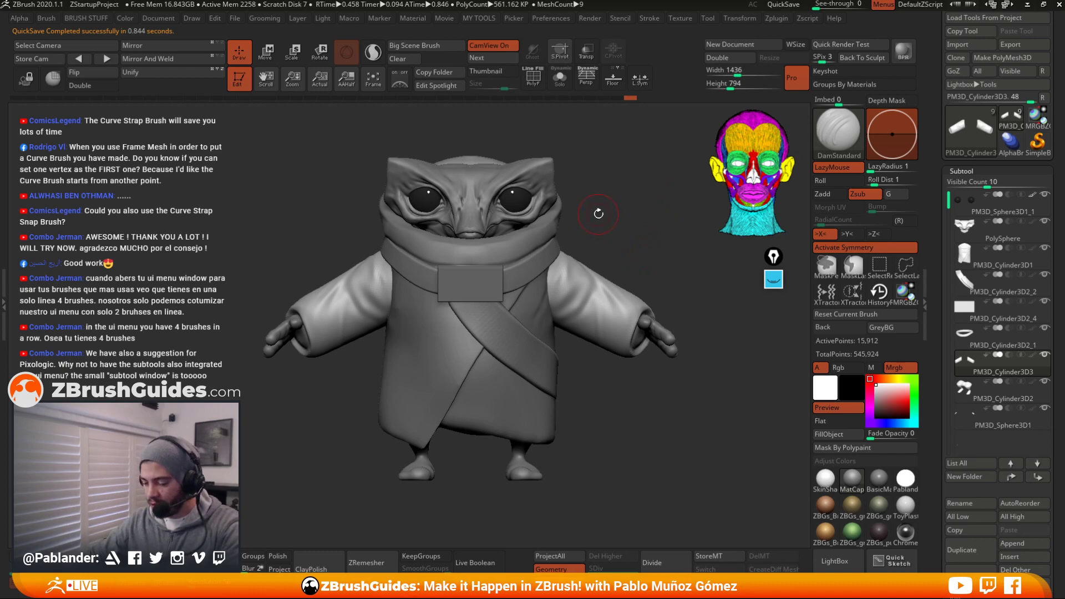
Try wrapping mirrored straps around the upper sleeves with the CurveStrapSnap brush, and undo them
mouse_move(581, 175)
mouse_down()
mouse_move(610, 181)
mouse_move(595, 181)
mouse_up()
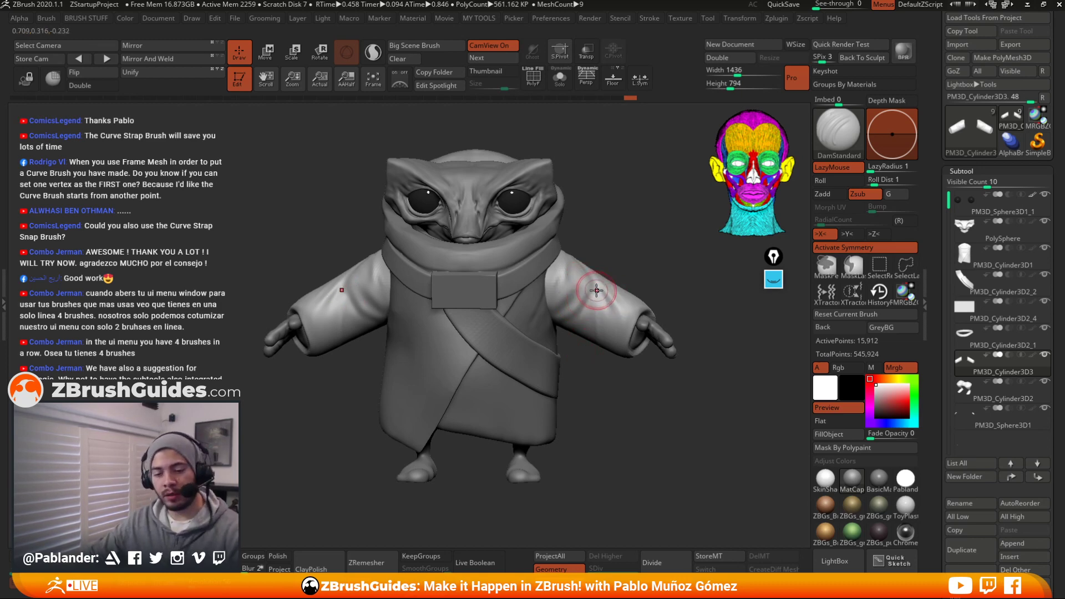
key(b)
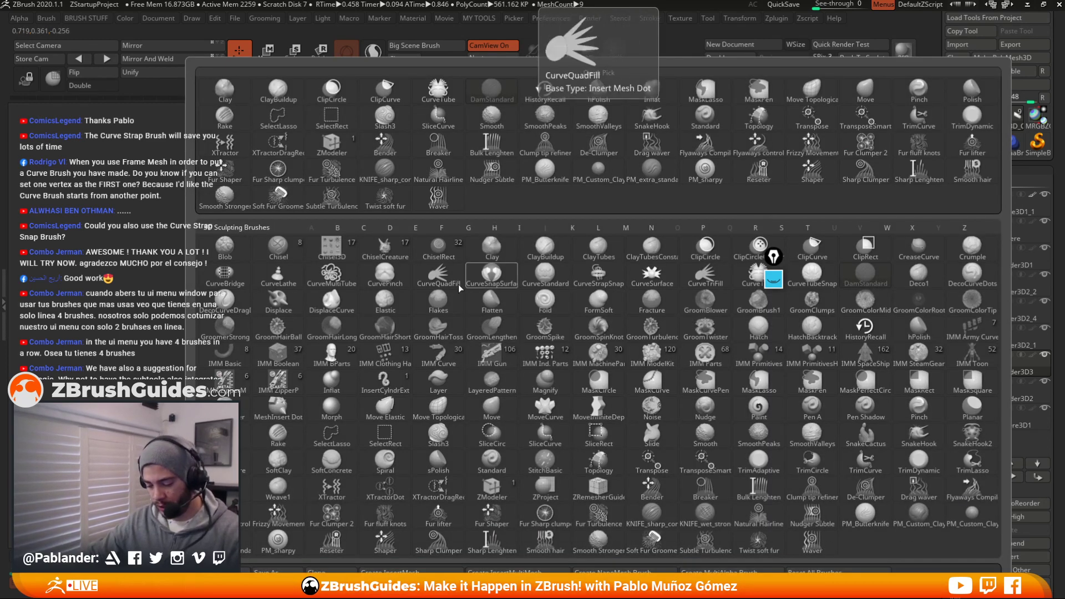
click(594, 273)
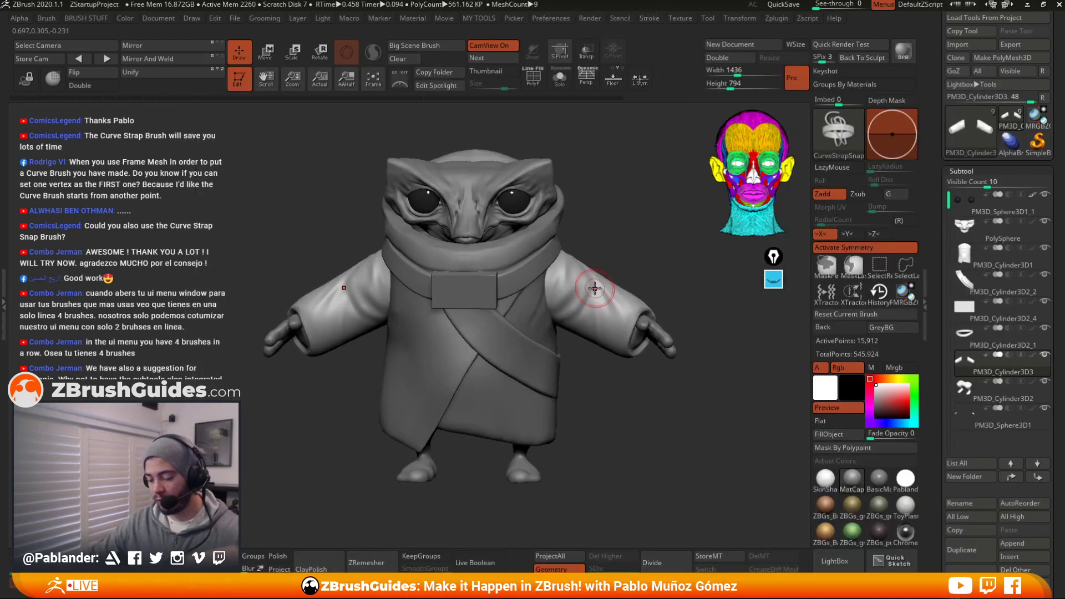
drag(631, 239, 624, 258)
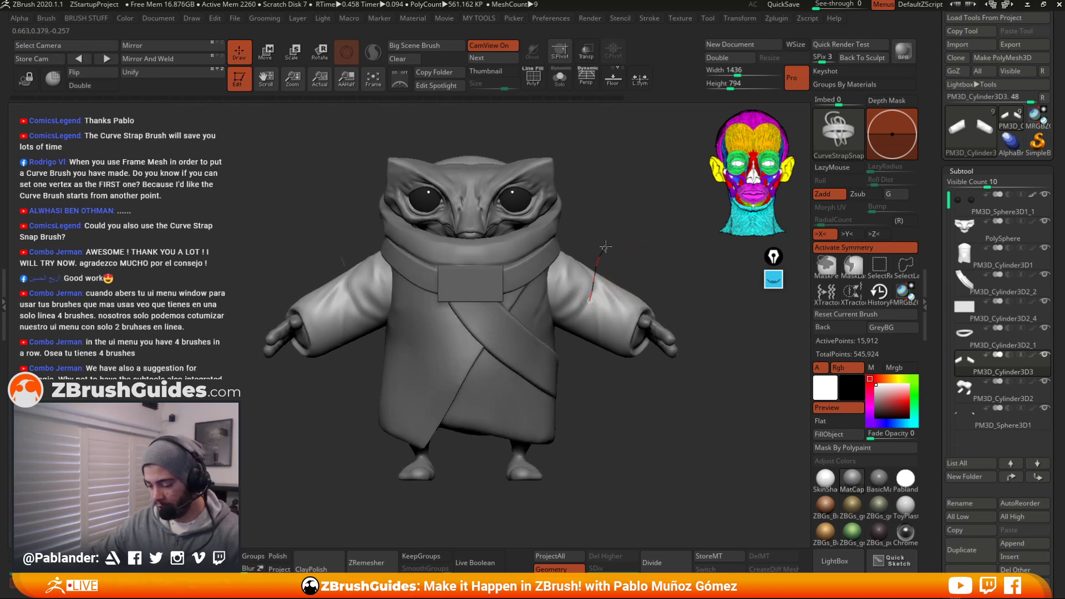
mouse_move(619, 246)
mouse_down()
mouse_move(421, 238)
mouse_move(632, 239)
mouse_up()
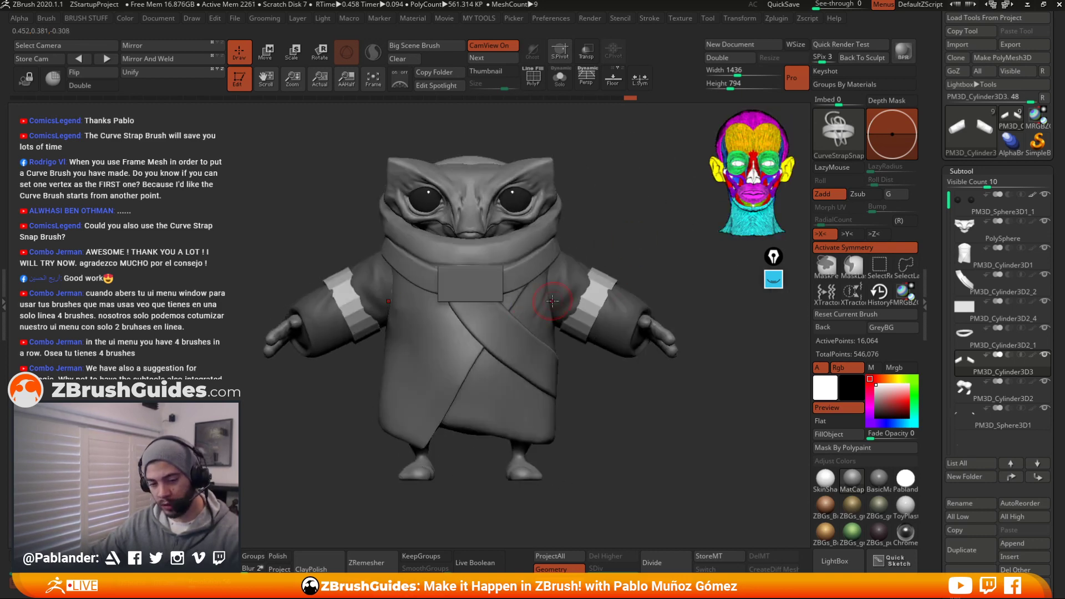
key(ctrl+z)
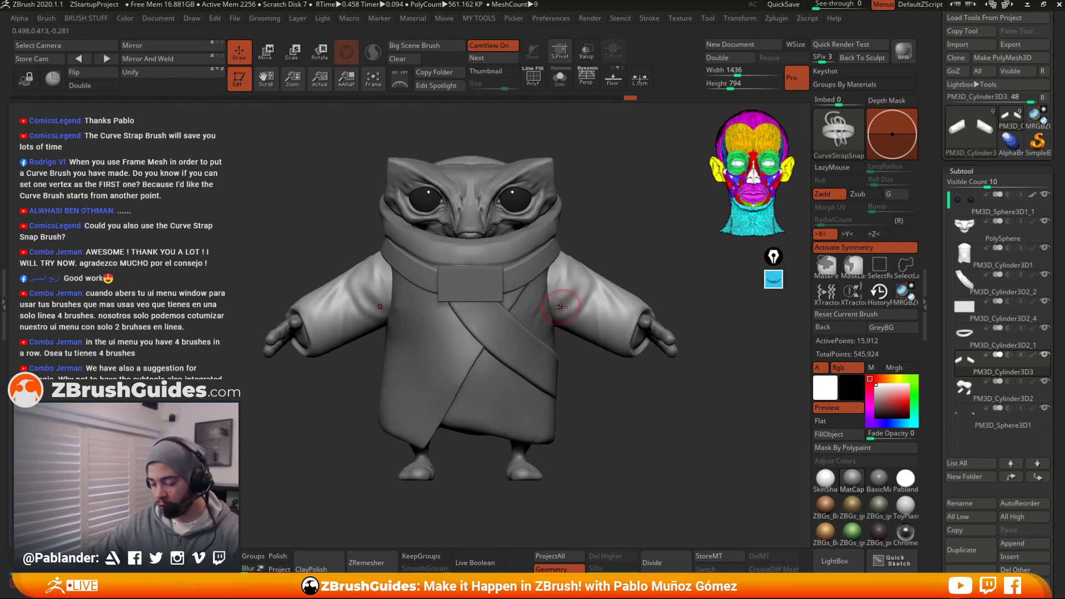
Select the robe and try a CurveStrapSnap strap running diagonally from the chest around to the back
alt+click(481, 359)
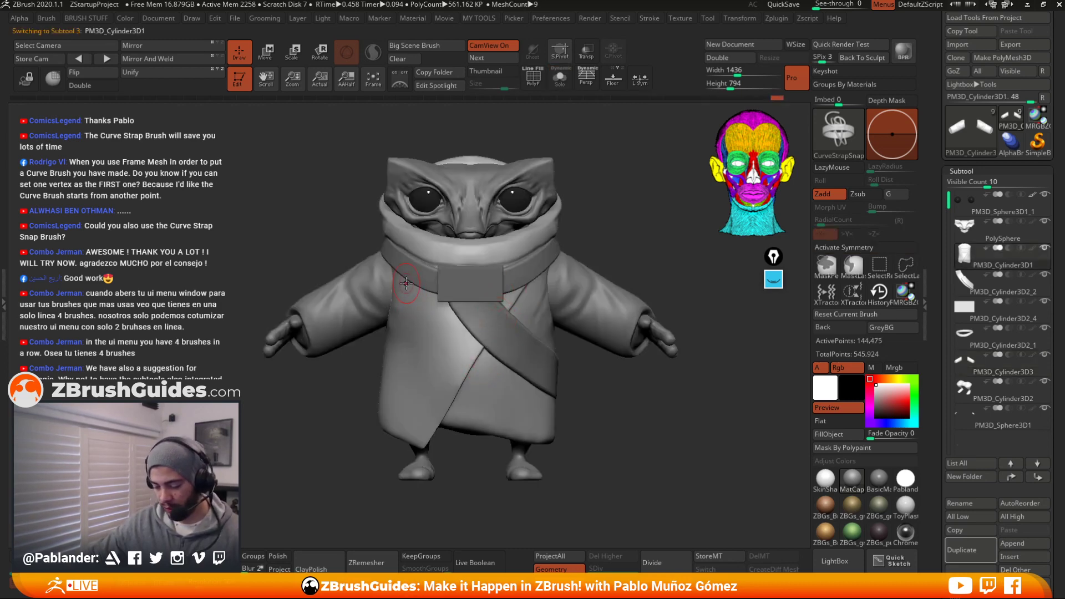
drag(490, 383, 494, 383)
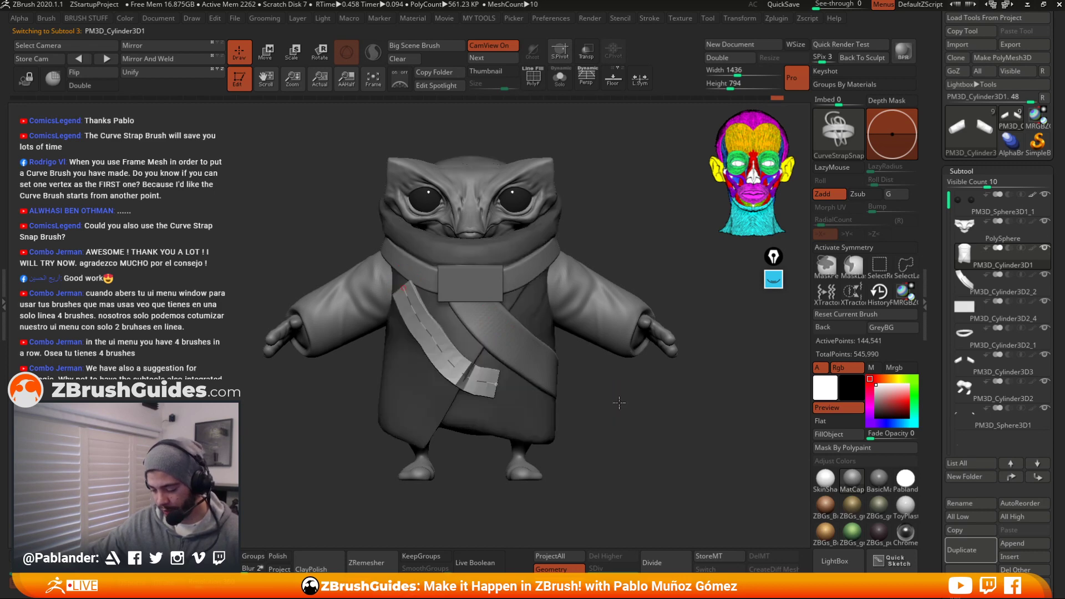
mouse_move(617, 402)
mouse_down()
mouse_move(348, 380)
mouse_move(347, 370)
mouse_move(417, 394)
mouse_up()
drag(337, 389, 462, 391)
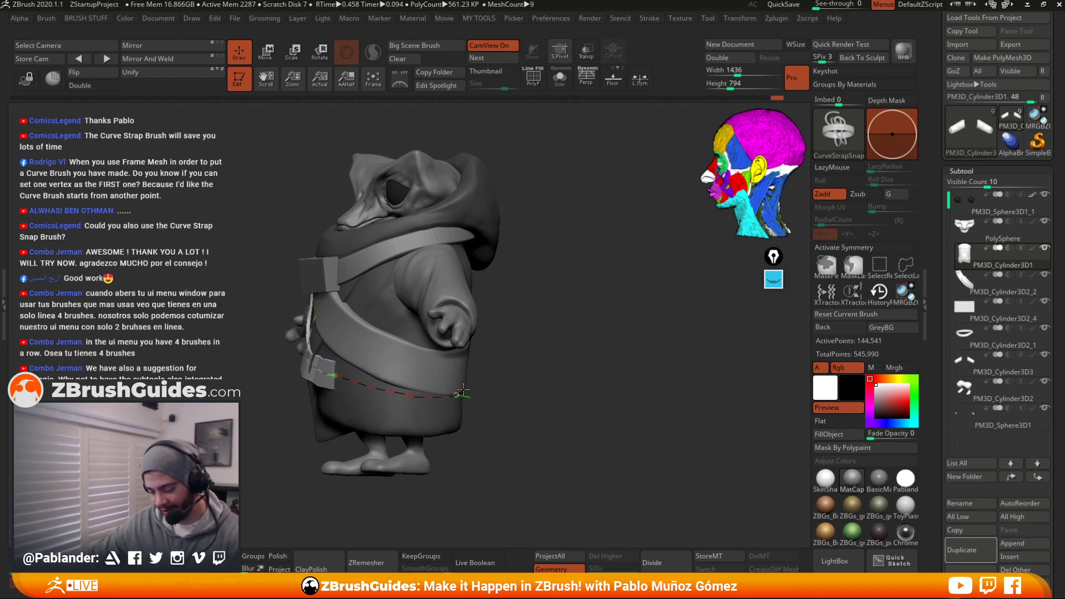
mouse_move(599, 389)
mouse_down()
mouse_move(452, 378)
mouse_move(460, 355)
mouse_up()
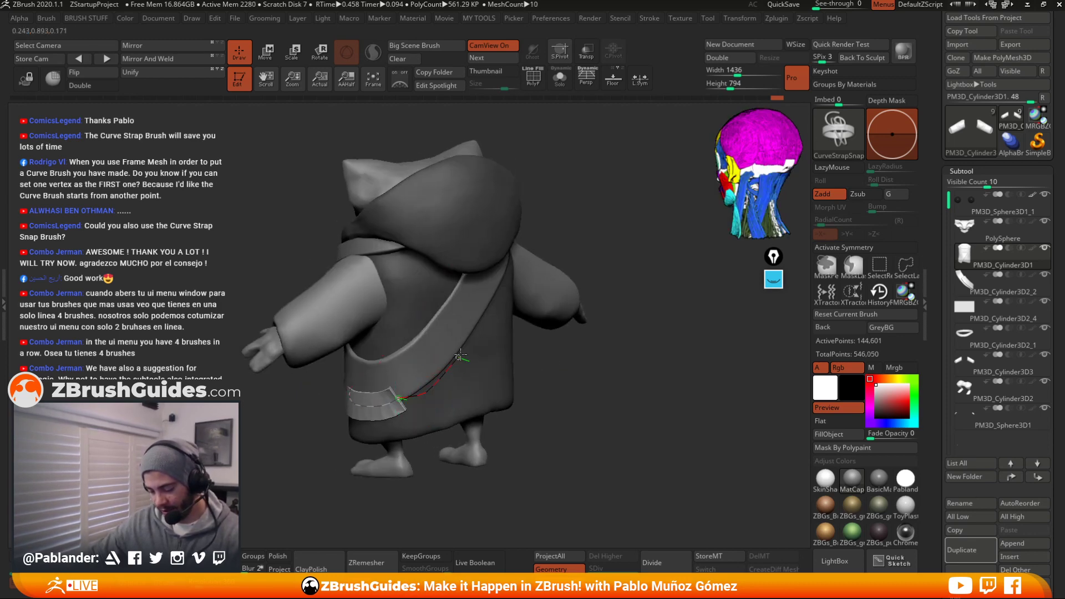
drag(498, 259, 504, 244)
drag(594, 216, 527, 225)
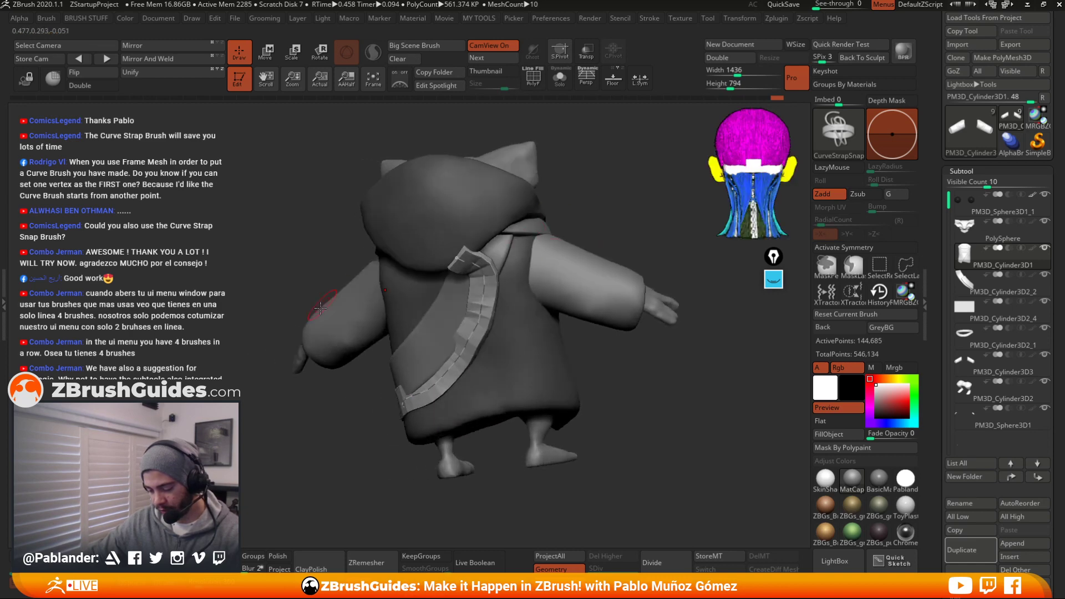
Try a winding CurveStrapSnap strap across the robe's front, and undo it
drag(319, 406, 493, 405)
mouse_move(321, 304)
mouse_down()
mouse_move(336, 261)
mouse_move(324, 269)
mouse_move(340, 297)
mouse_move(315, 272)
mouse_up()
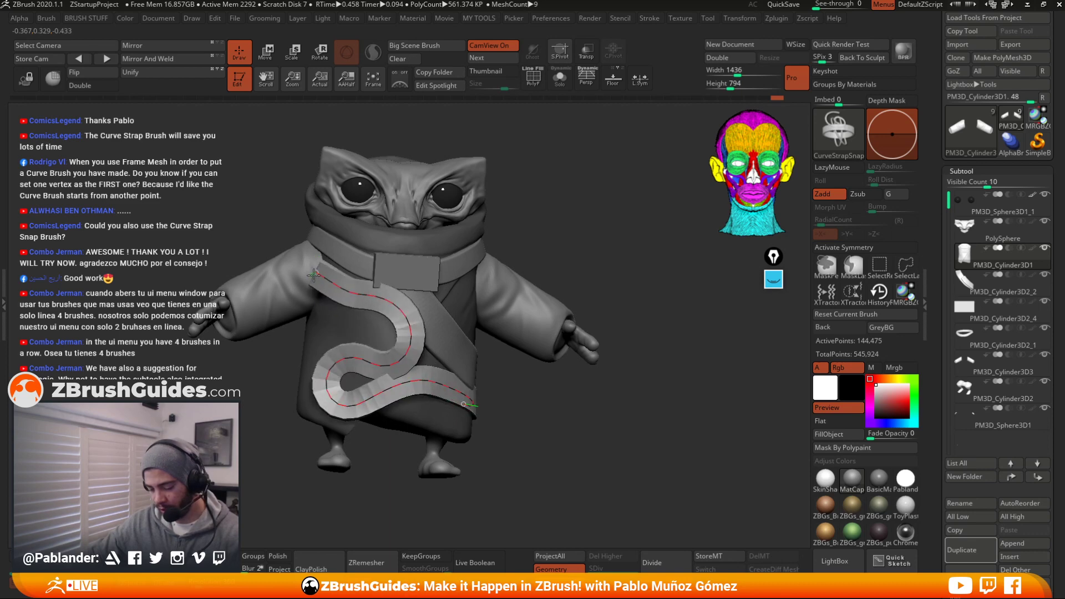
key(ctrl+z)
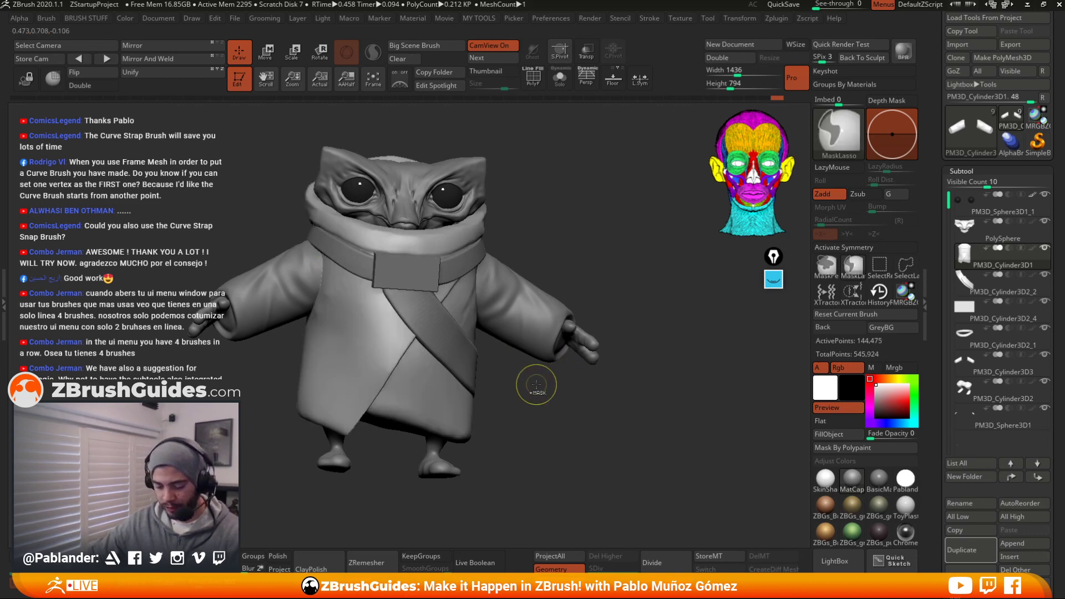
Switch to the Move brush for the robe, adjust its size and activate X symmetry
drag(554, 407, 554, 418)
alt+drag(544, 378, 640, 375)
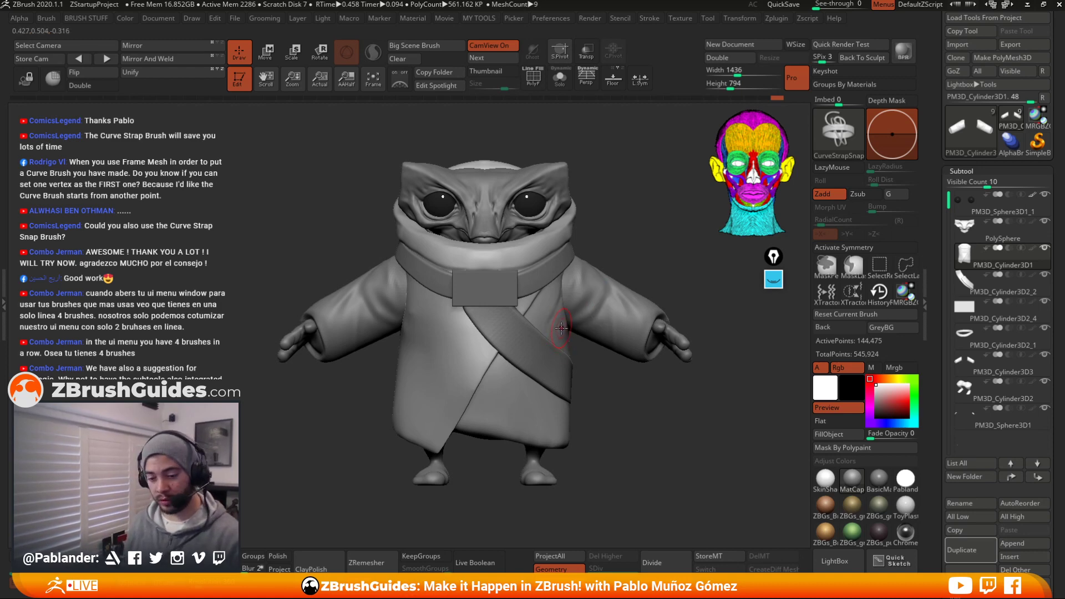
key(b)
key(m)
key(v)
key(space)
drag(575, 308, 588, 306)
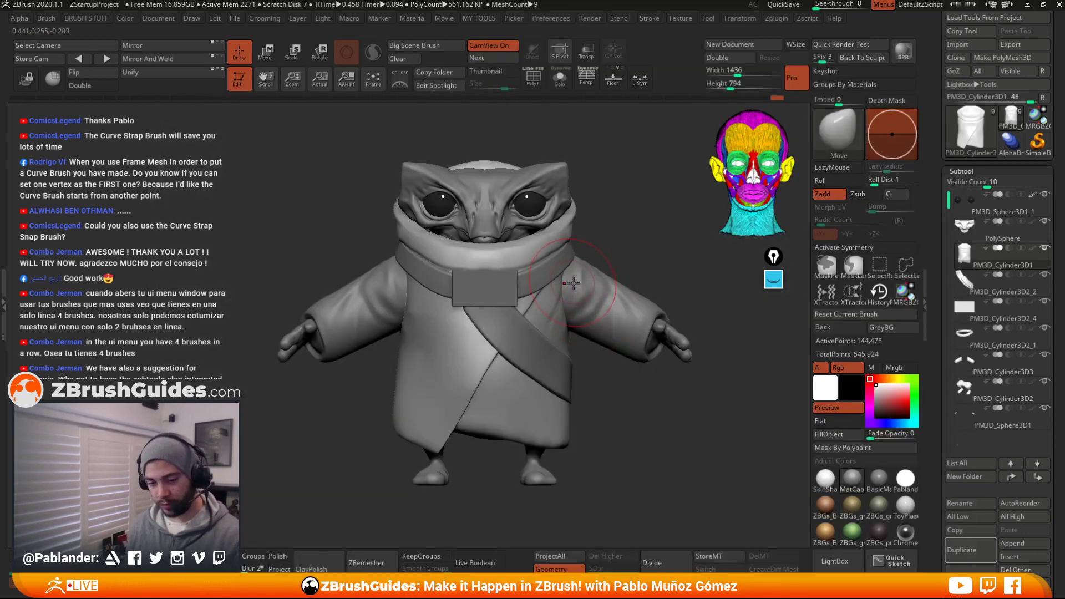
key(alt+s)
key(alt+s)
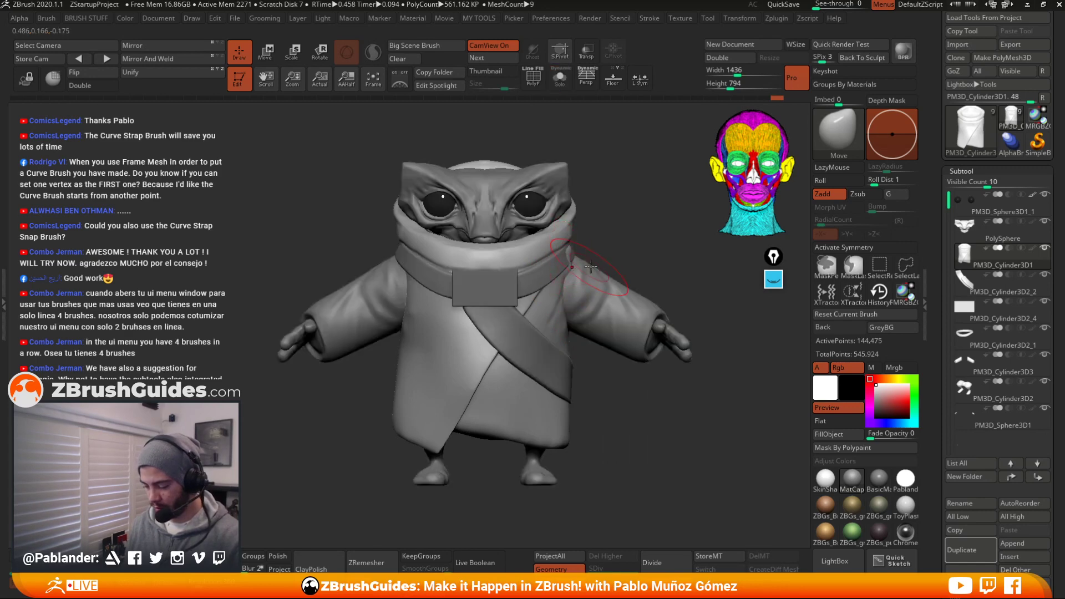
key(x)
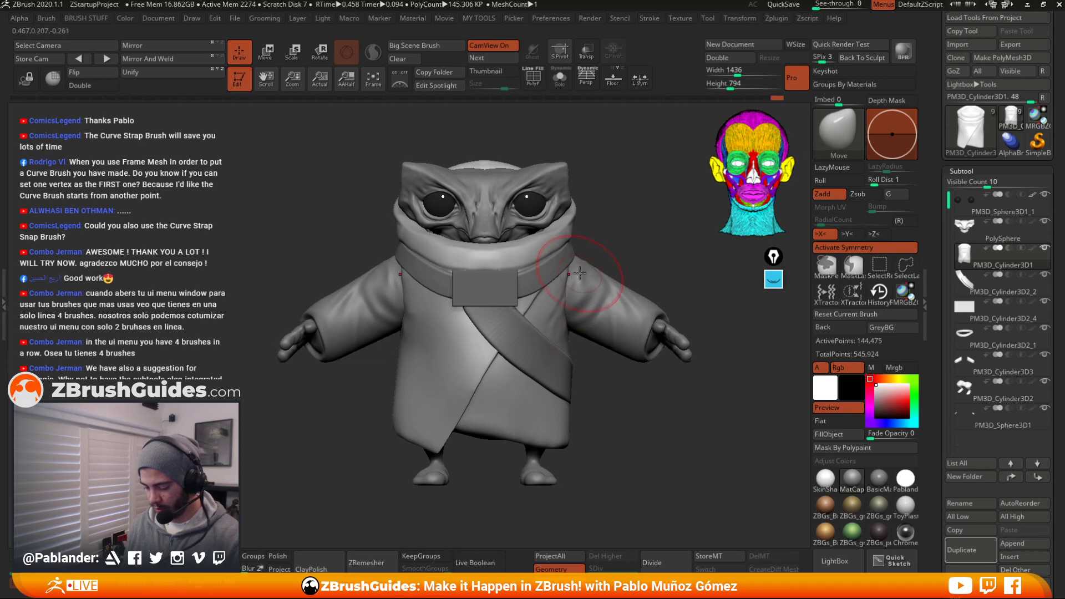
Adjust the robe around the shoulders and collar with the Move brush, checking it in profile
mouse_move(616, 243)
mouse_down()
mouse_move(574, 255)
mouse_move(574, 239)
mouse_up()
alt+click(584, 261)
alt+click(532, 247)
mouse_move(615, 244)
mouse_down()
mouse_move(629, 246)
mouse_move(594, 245)
mouse_up()
mouse_move(498, 310)
mouse_down()
mouse_move(480, 330)
mouse_move(527, 327)
mouse_up()
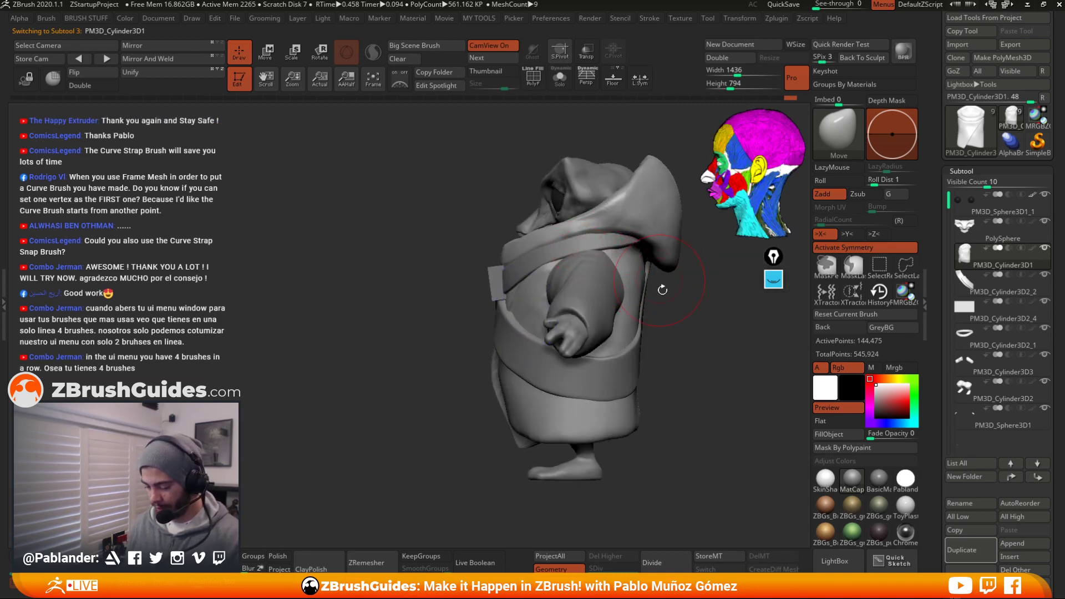
shift+drag(662, 289, 614, 277)
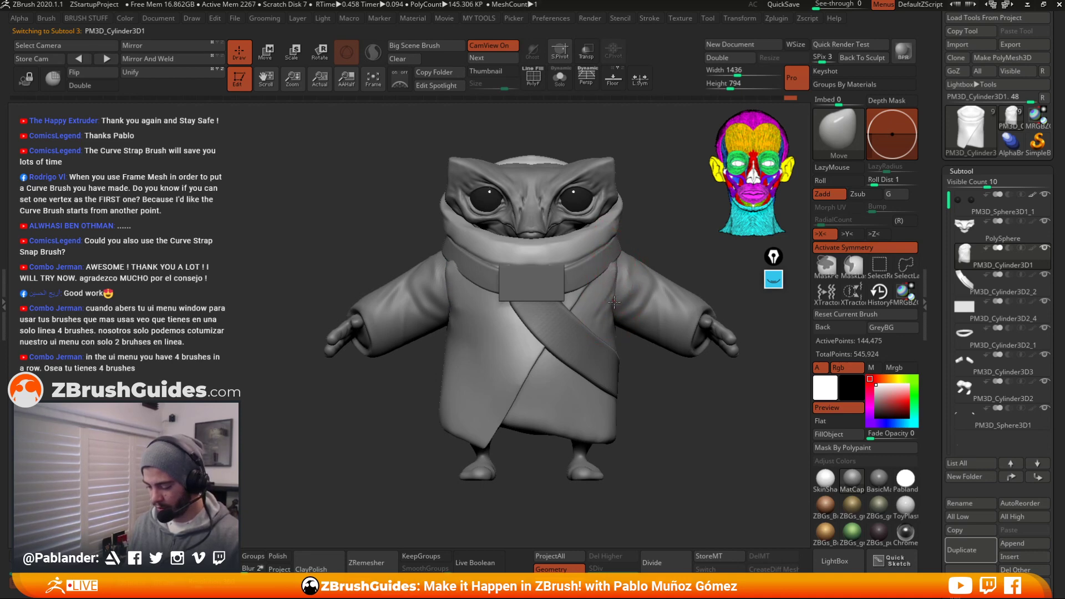
Reselect the robe and refine its upper silhouette with a resized Move brush from front and side
alt+click(614, 261)
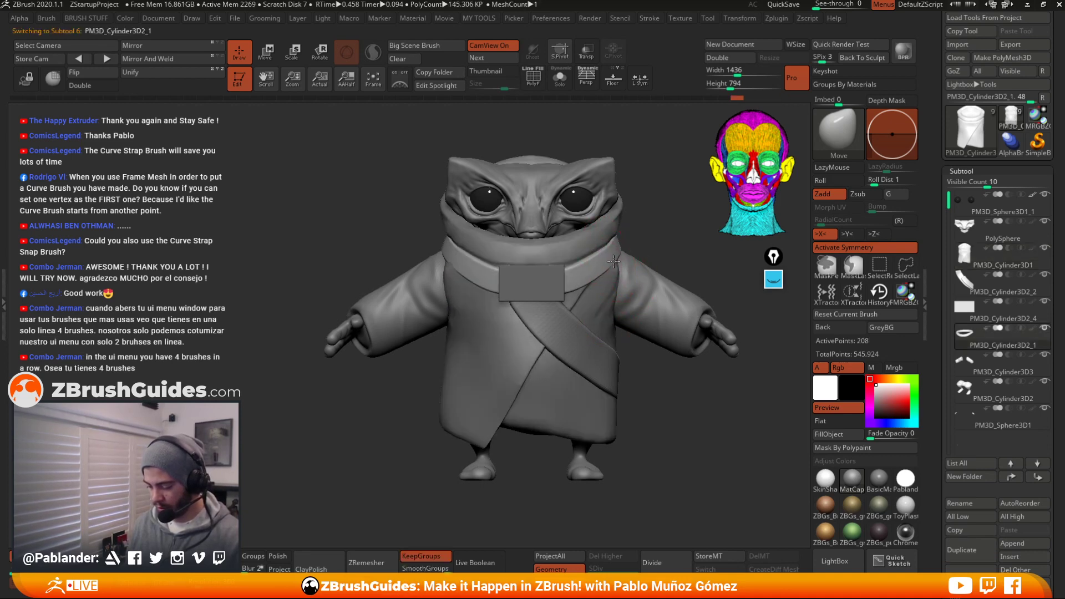
alt+click(615, 265)
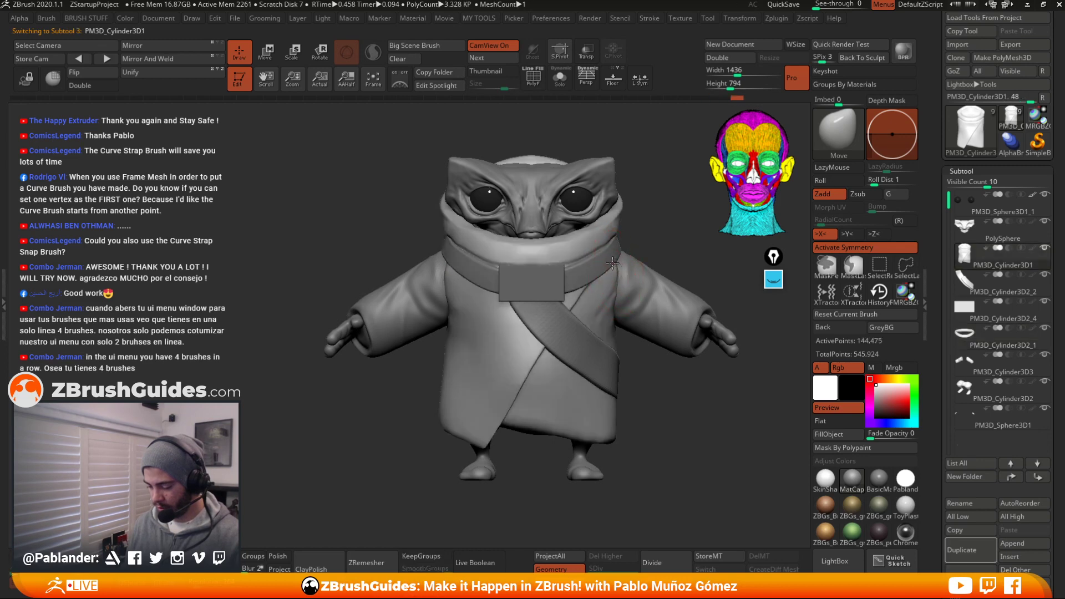
mouse_move(659, 228)
alt+mouse_down()
mouse_move(639, 232)
mouse_move(638, 216)
alt+mouse_up()
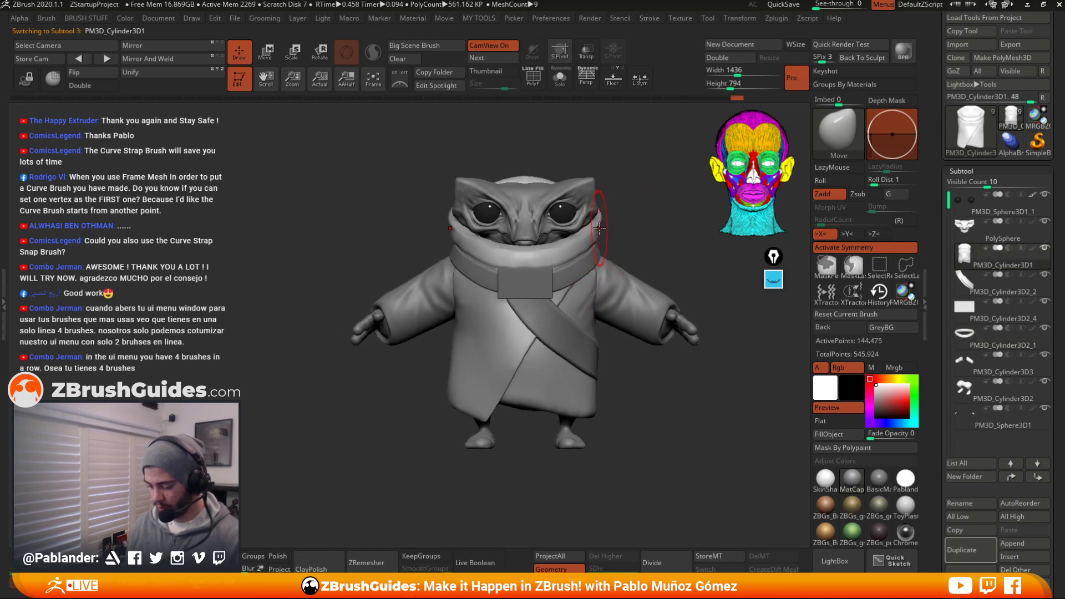
key(space)
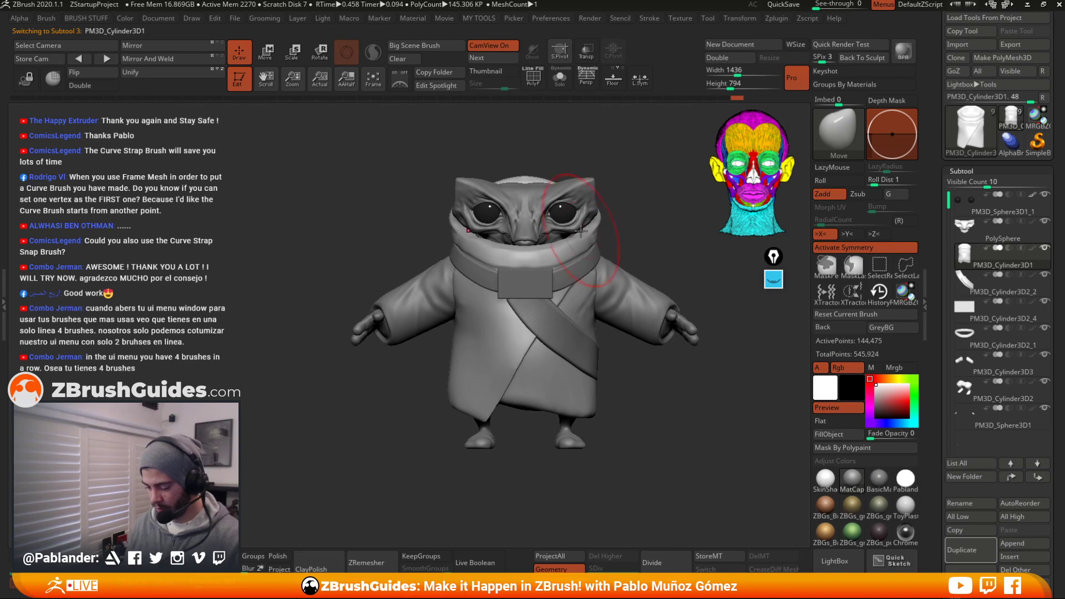
right_drag(581, 231, 608, 239)
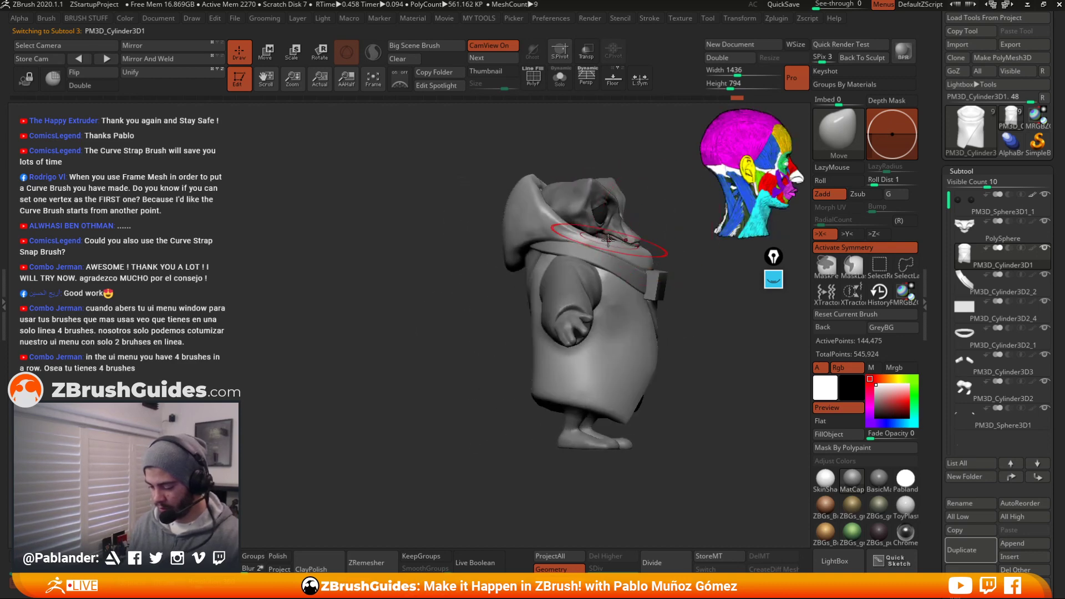
shift+drag(659, 168, 627, 169)
alt+drag(689, 192, 617, 212)
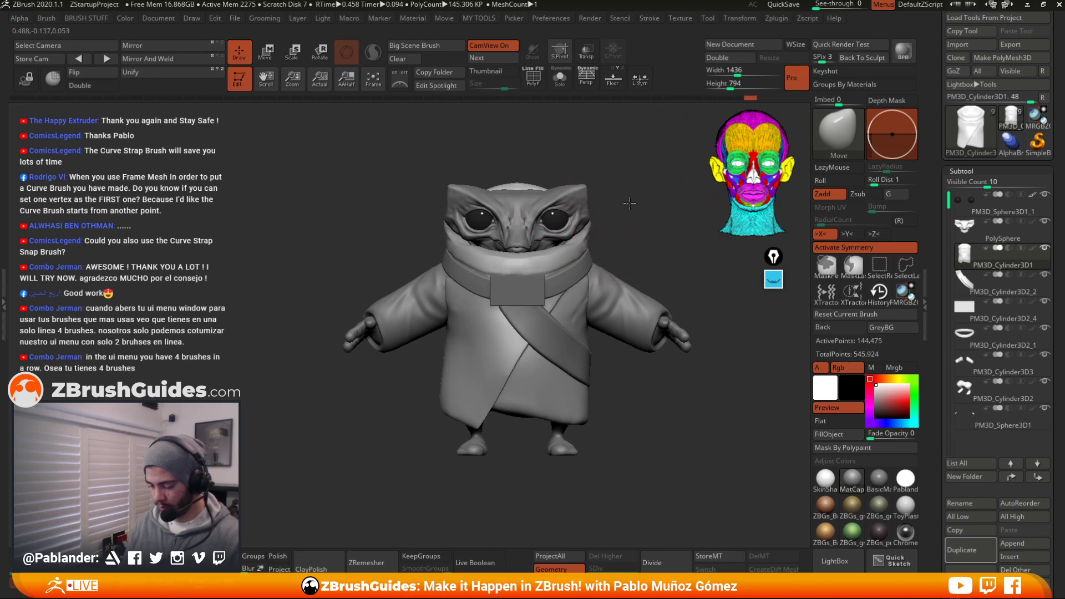
Reshape the robe's back in profile with the Move brush, and frame the character from the front
right_drag(598, 277, 524, 186)
mouse_move(630, 202)
mouse_down()
mouse_move(639, 207)
mouse_move(571, 220)
mouse_move(534, 199)
mouse_move(516, 213)
mouse_move(594, 198)
mouse_move(561, 221)
mouse_up()
drag(553, 258, 559, 268)
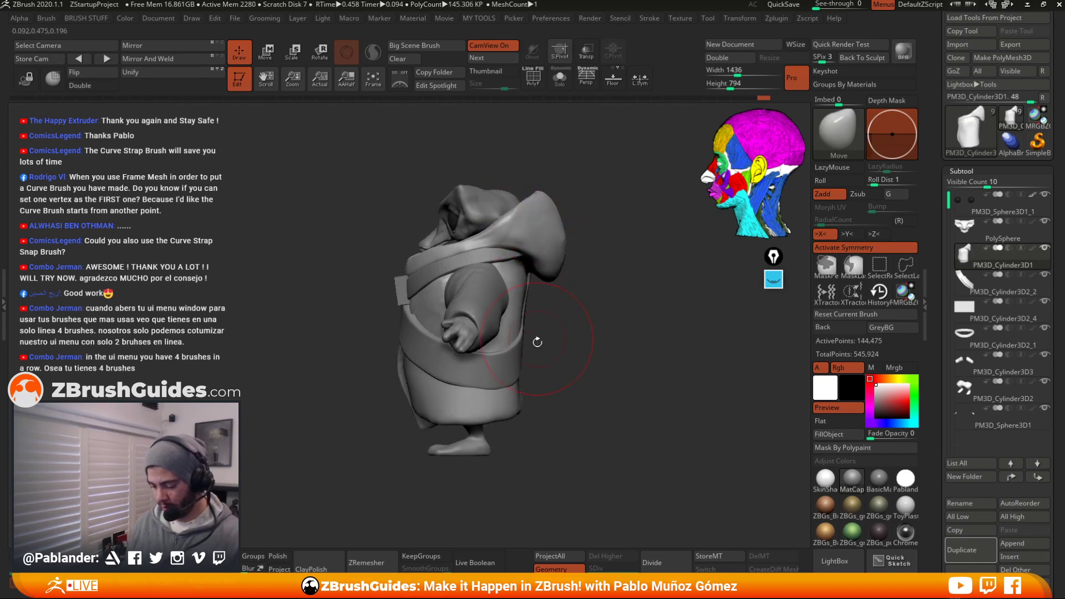
drag(565, 382, 627, 387)
ctrl+right_drag(627, 388, 650, 406)
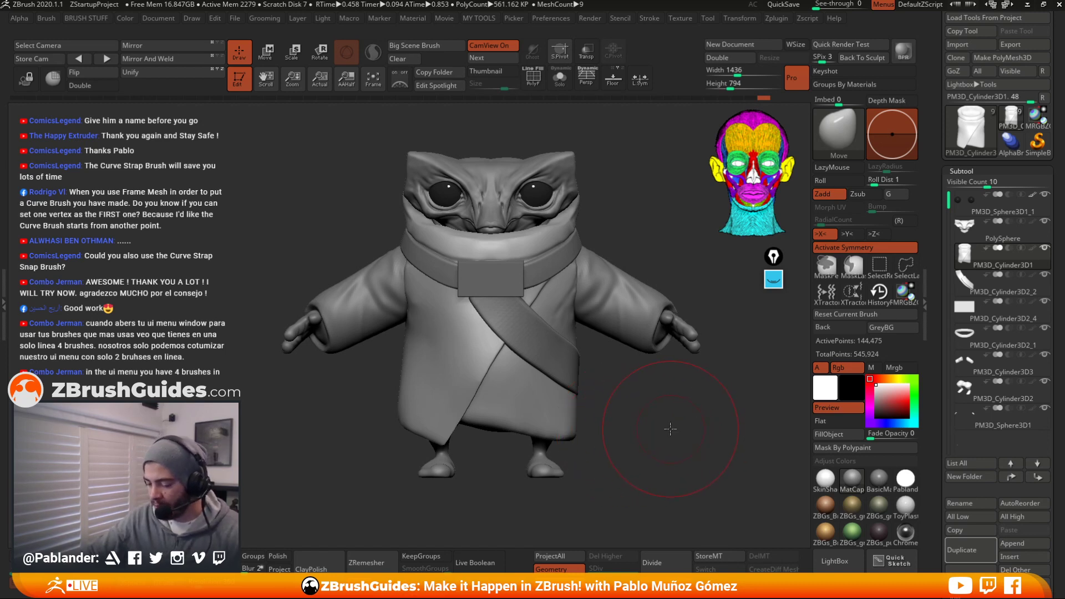
mouse_move(675, 424)
mouse_down()
mouse_move(610, 416)
mouse_move(682, 416)
mouse_move(679, 433)
mouse_up()
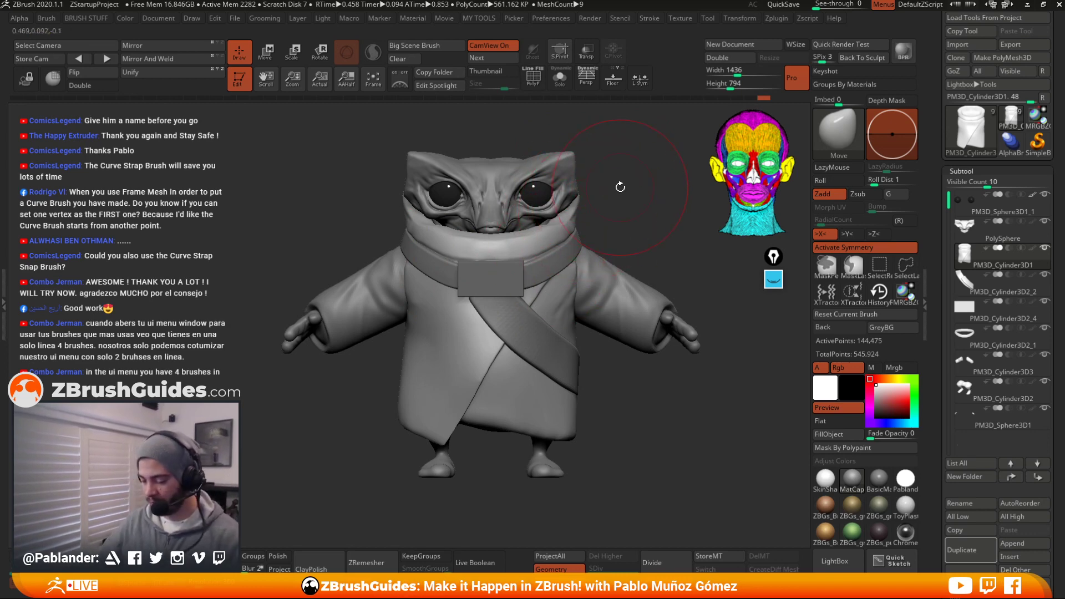
shift+drag(619, 187, 647, 179)
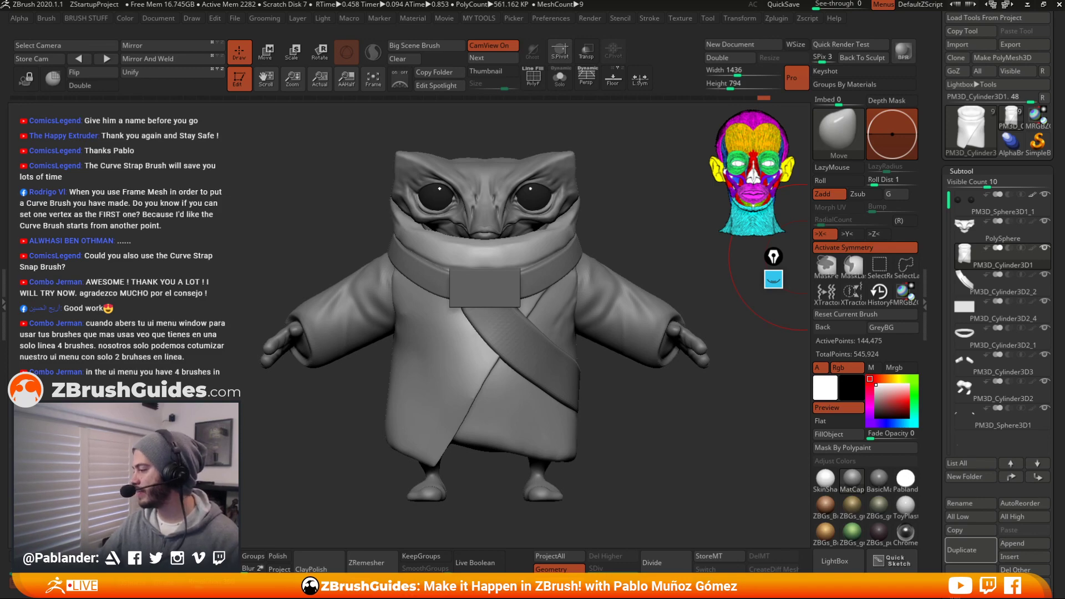
Switch to the browser, go to the ZBrushGuides home page and view the ZBrush for illustrators workshop page
key(alt+Tab)
key(alt+Tab)
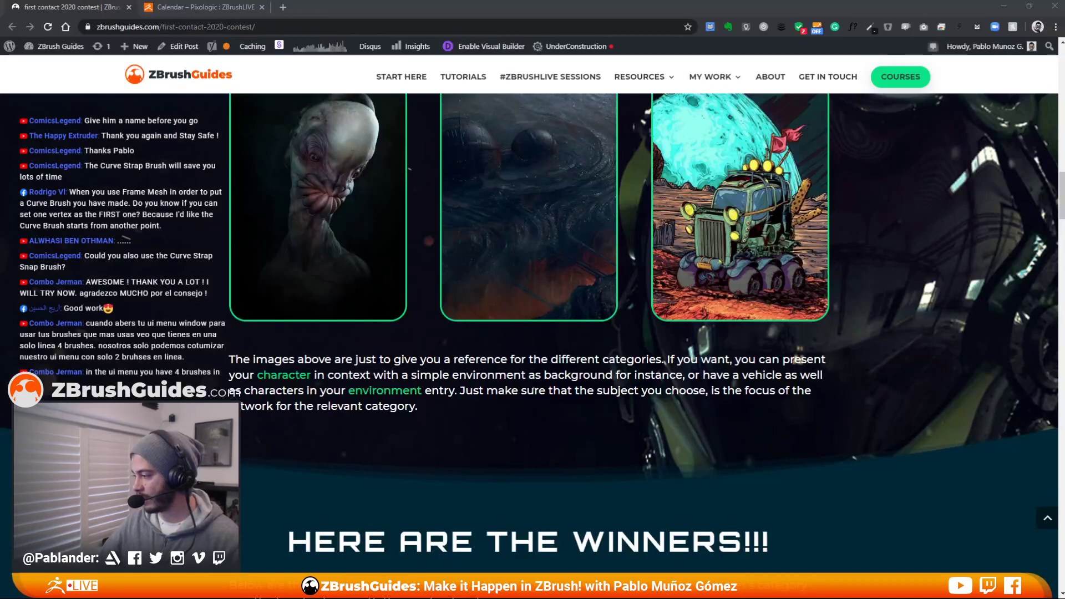
key(alt+Tab)
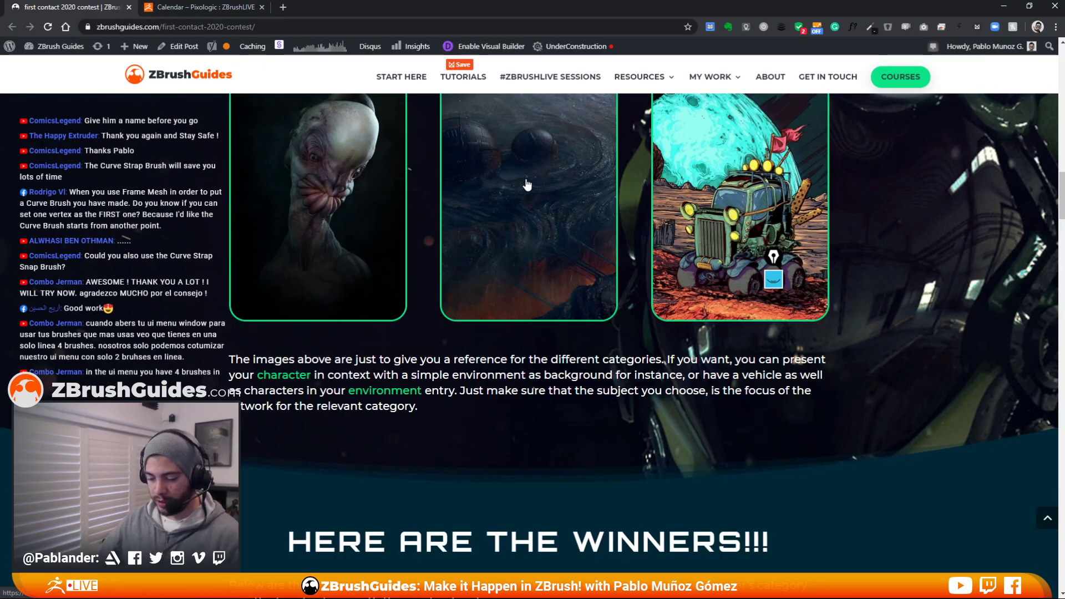
click(391, 284)
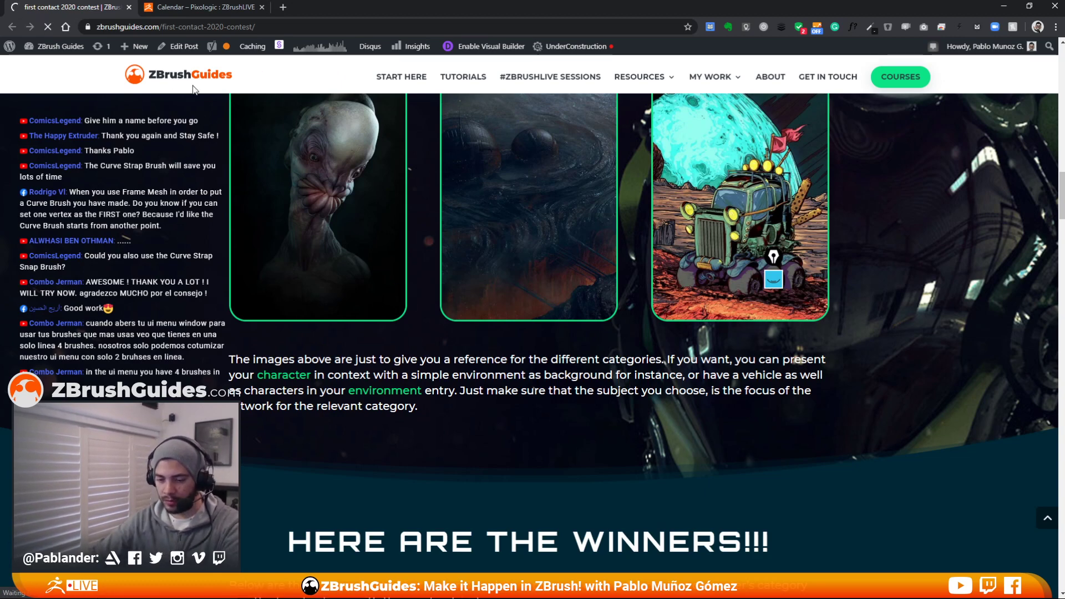
click(232, 75)
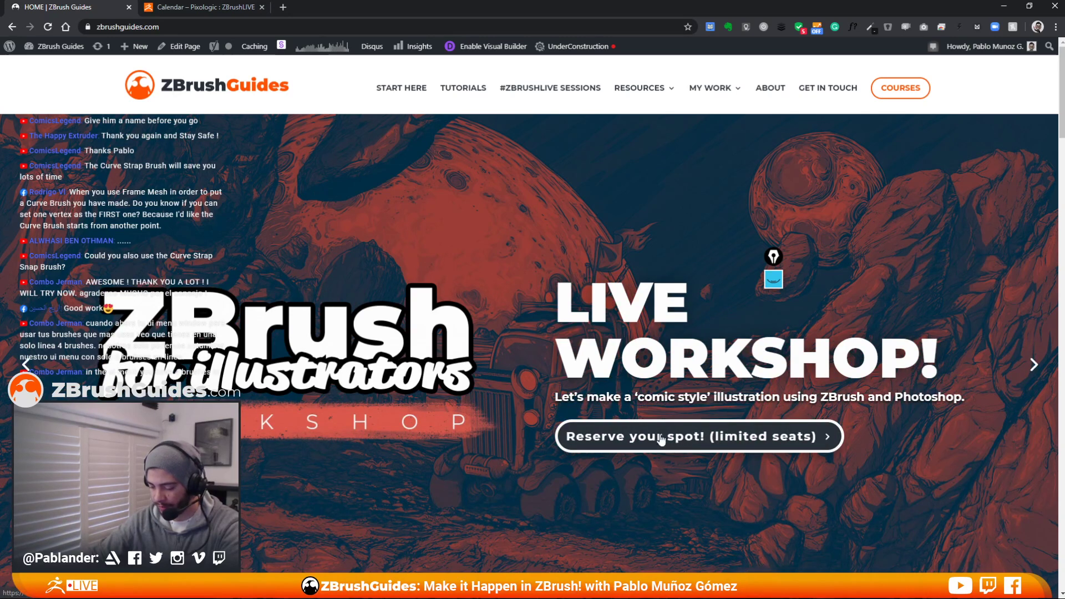
click(661, 438)
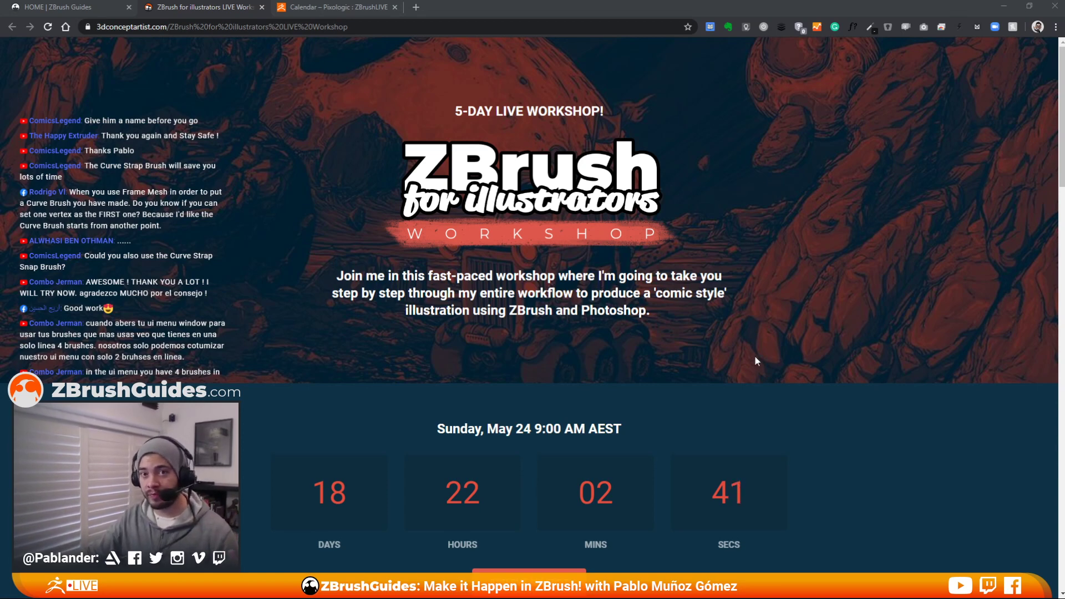
scroll(725, 376, down, 3)
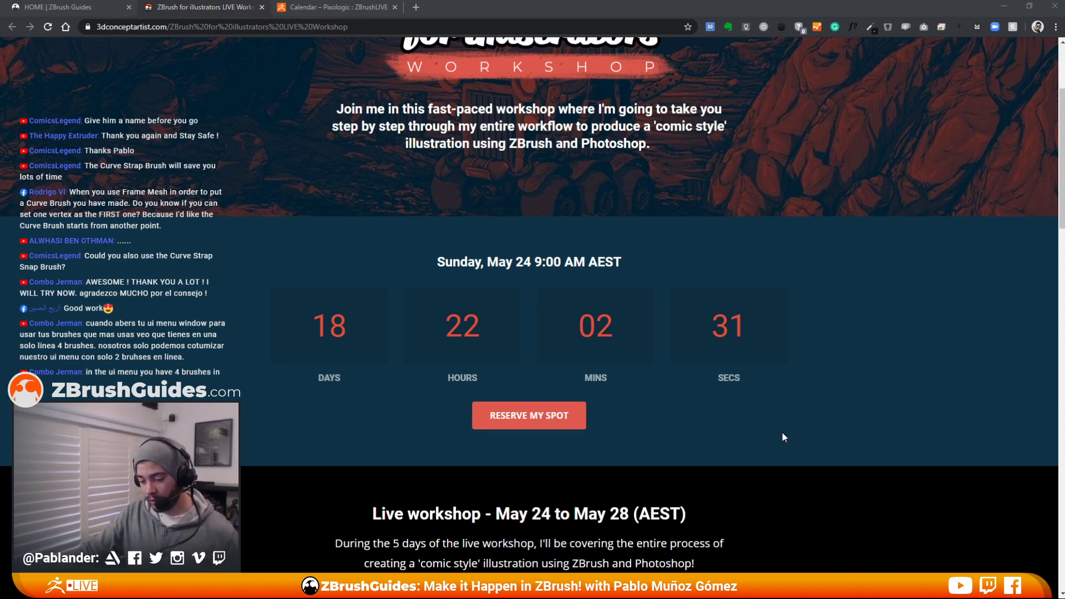
View the live workshop dates section, check the ZBrushGuides home page, and return to the workshop page
scroll(784, 434, down, 6)
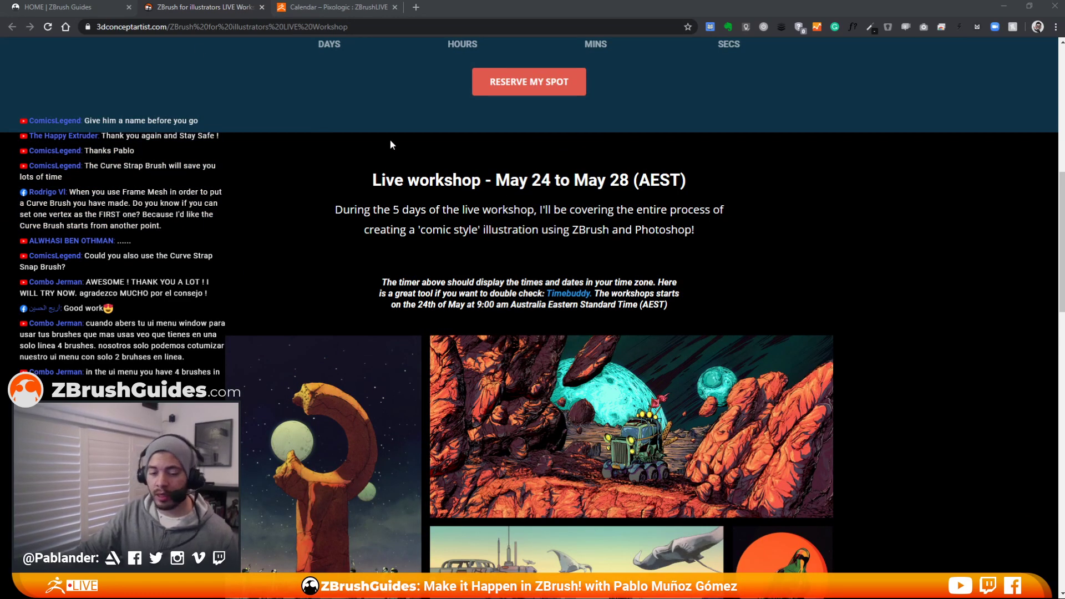
click(114, 6)
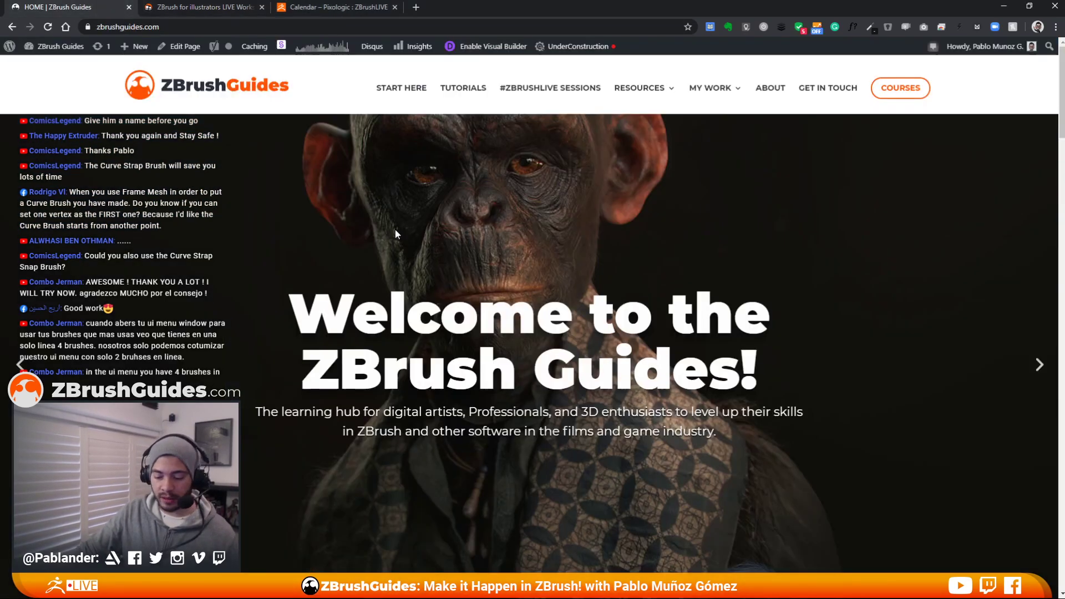
click(200, 7)
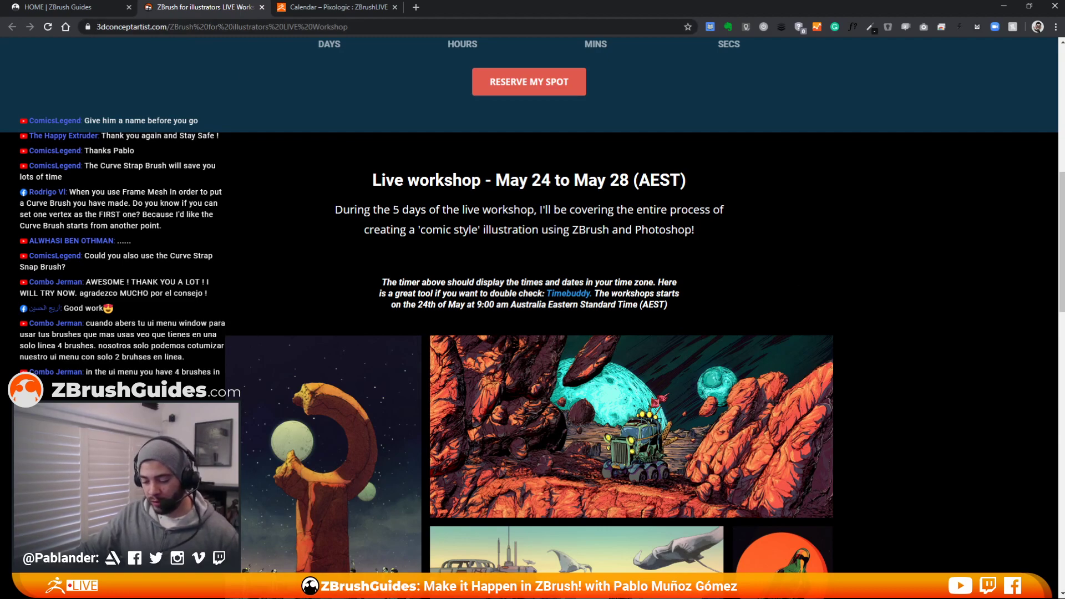
Look through the workshop page's requirements, cost and program details, and go back up to its countdown and title banner
scroll(871, 435, down, 7)
scroll(629, 302, down, 14)
scroll(633, 303, up, 18)
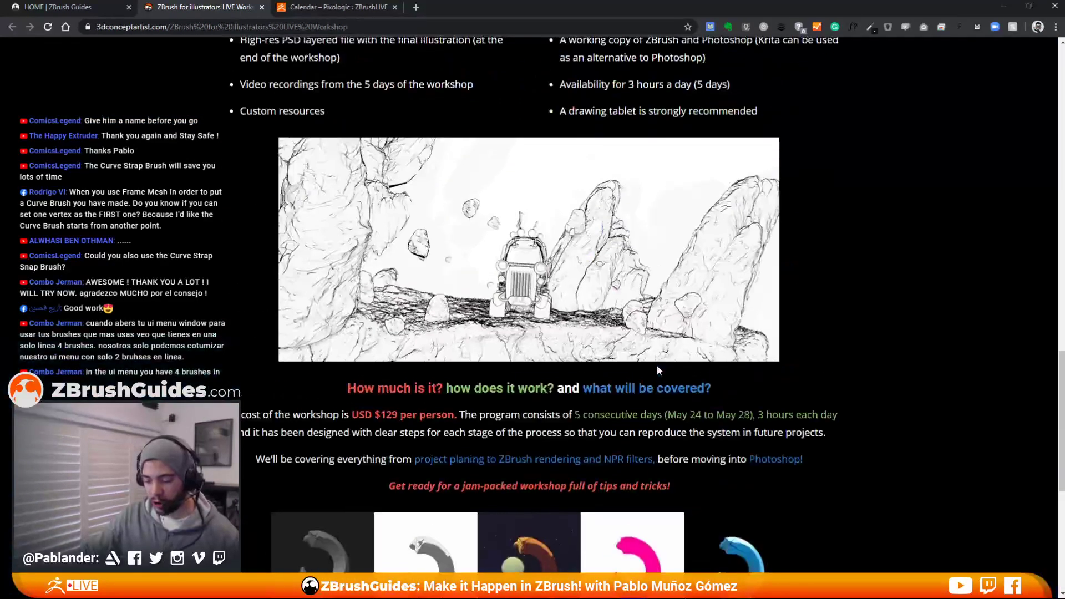
scroll(632, 329, up, 3)
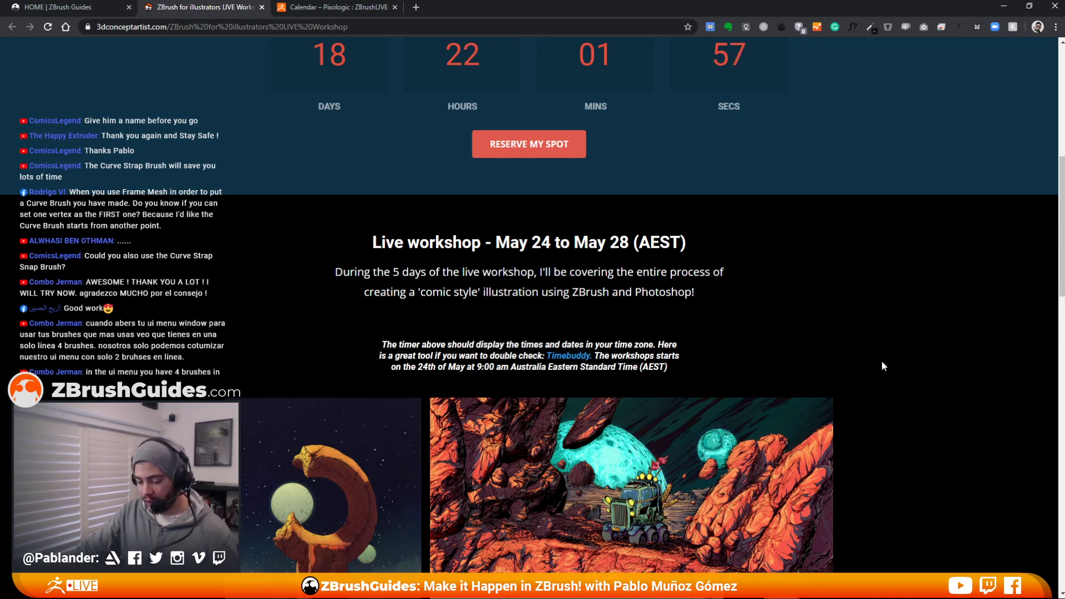
scroll(881, 361, up, 1)
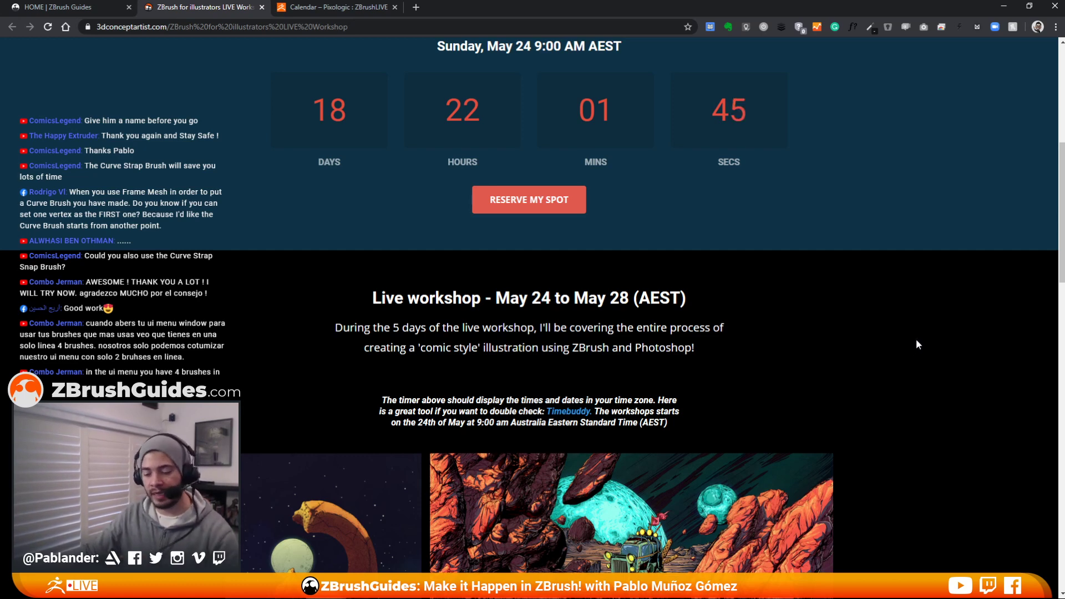
scroll(793, 422, up, 5)
scroll(784, 405, up, 2)
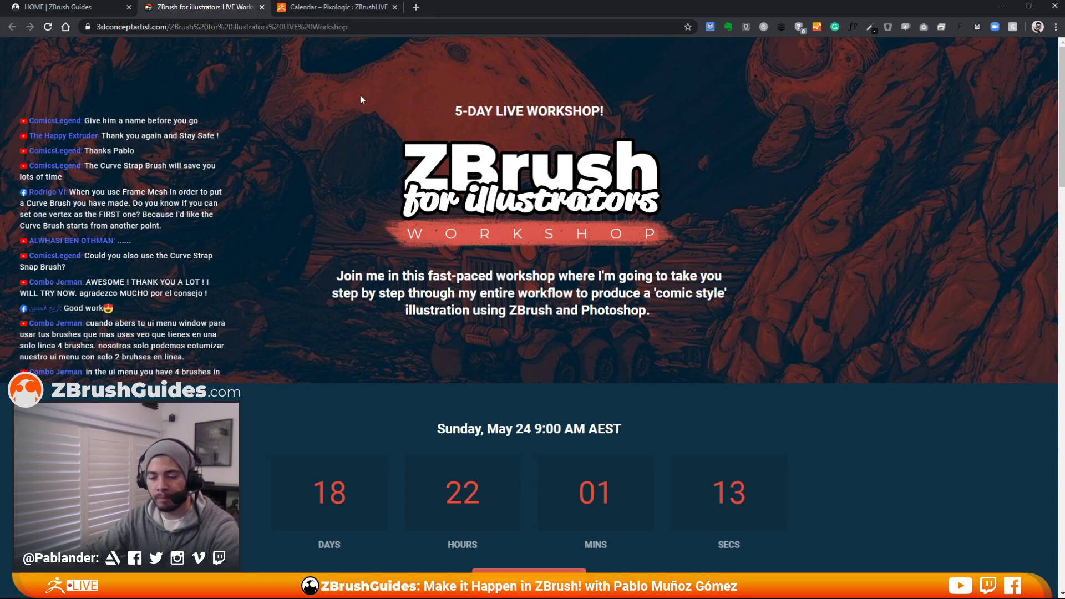
View the Pixologic ZBrushLIVE calendar, revisit the workshop page, and switch back to ZBrush with the robed character
click(327, 6)
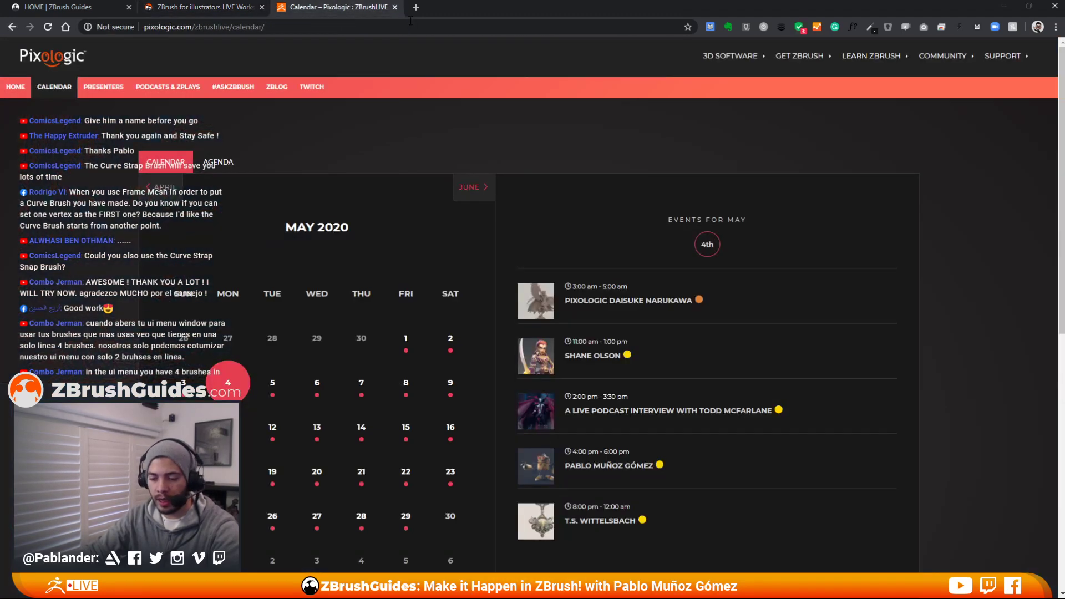
click(201, 6)
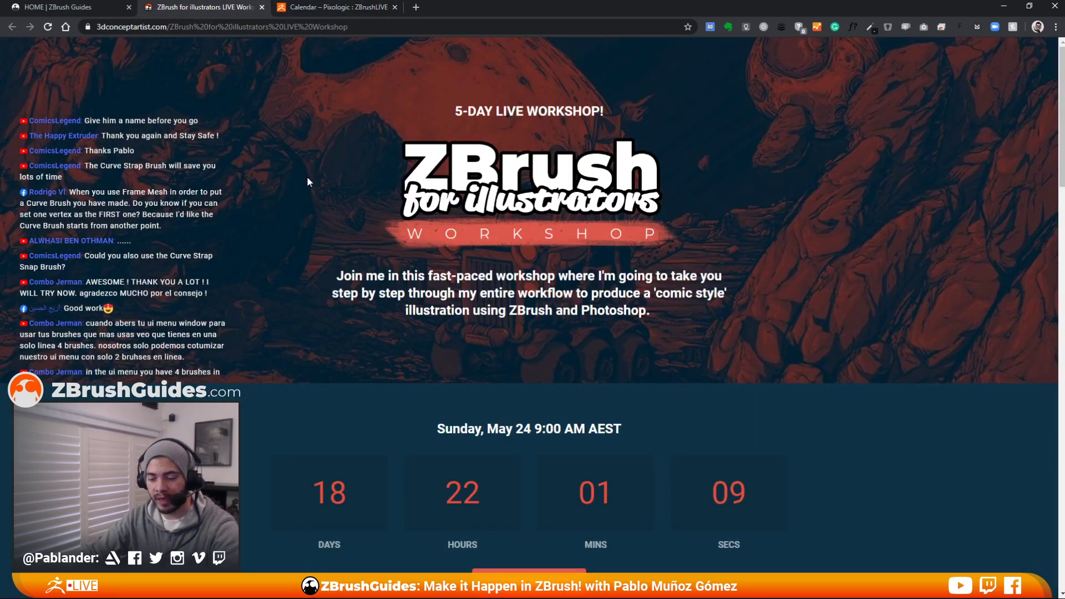
click(1003, 6)
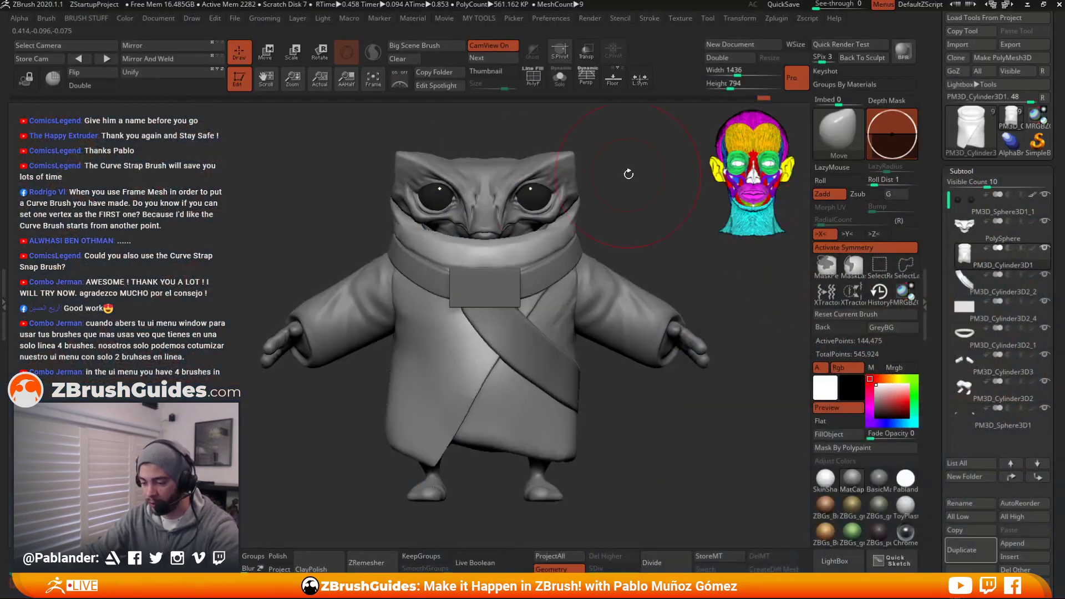